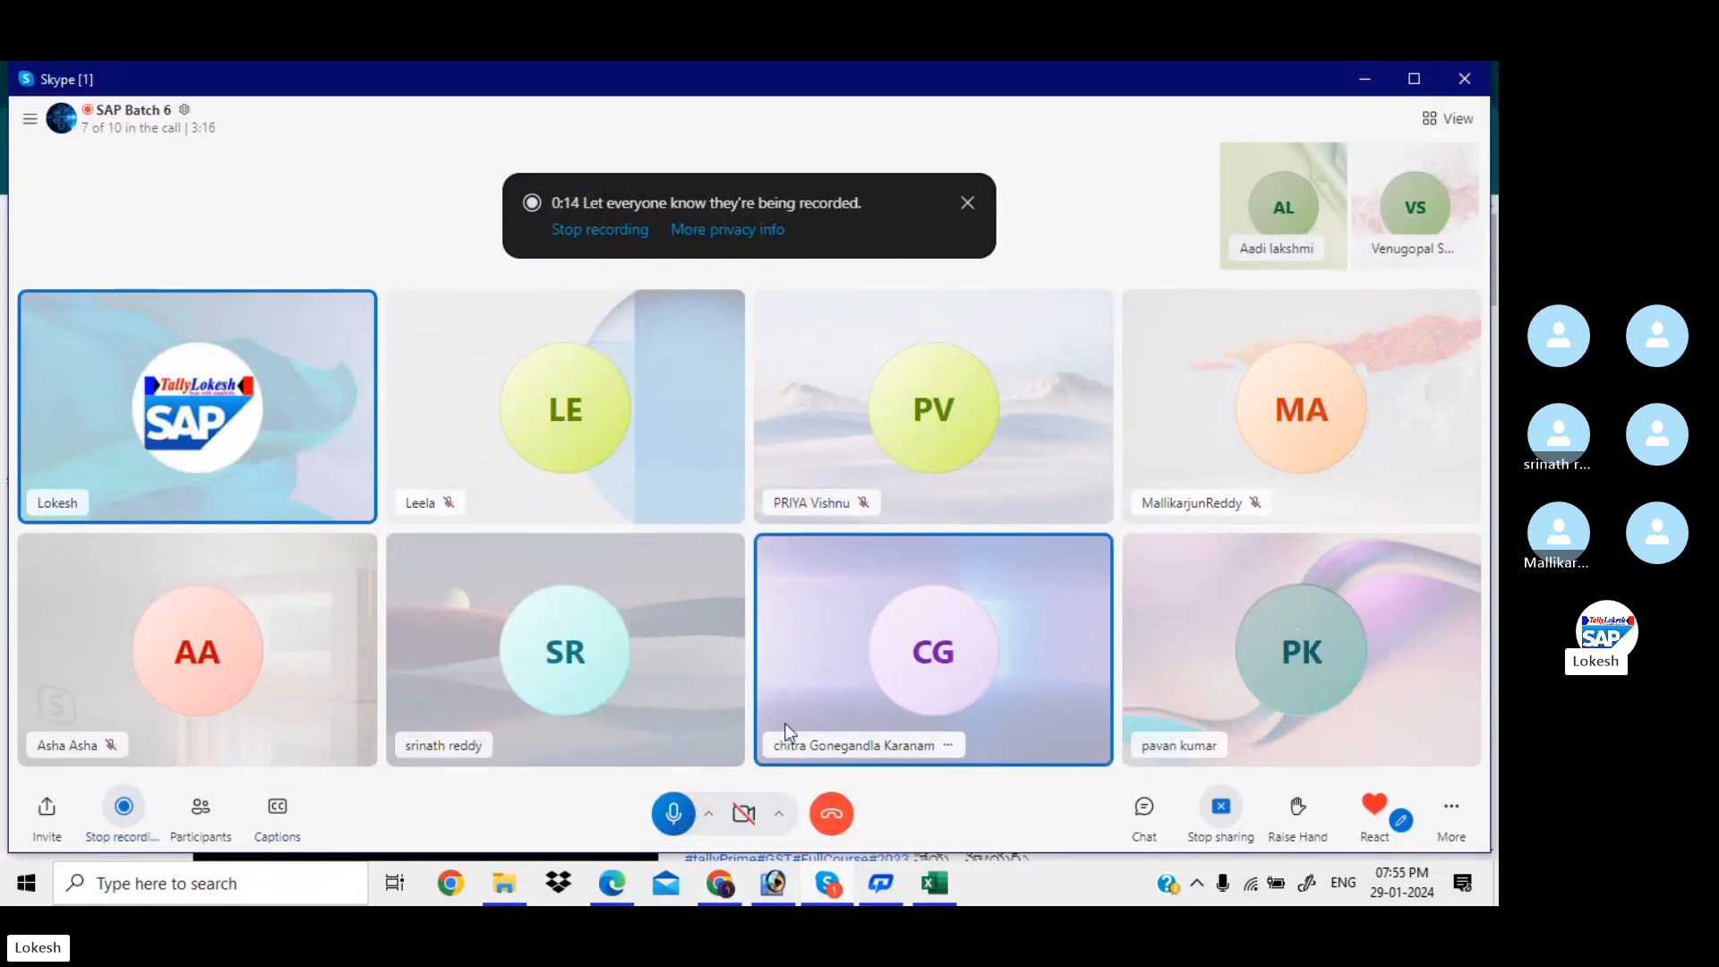
Mute one participant, ring the two absent members, and minimize the Skype call window
left_click(949, 745)
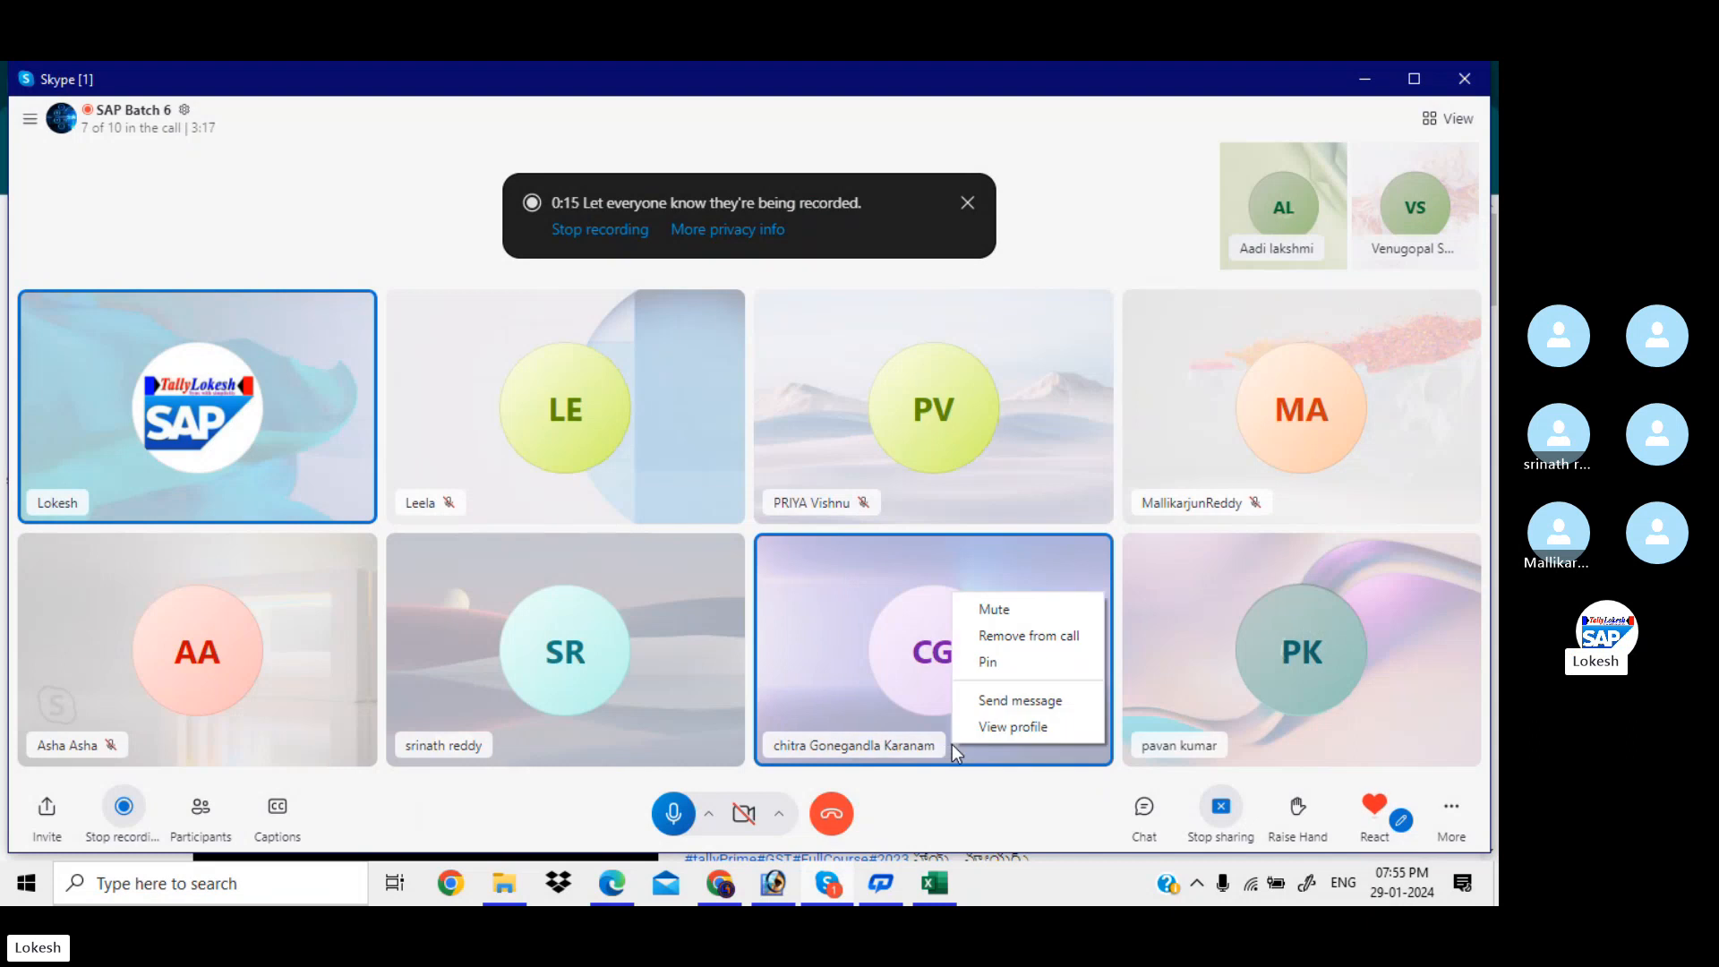
left_click(1024, 613)
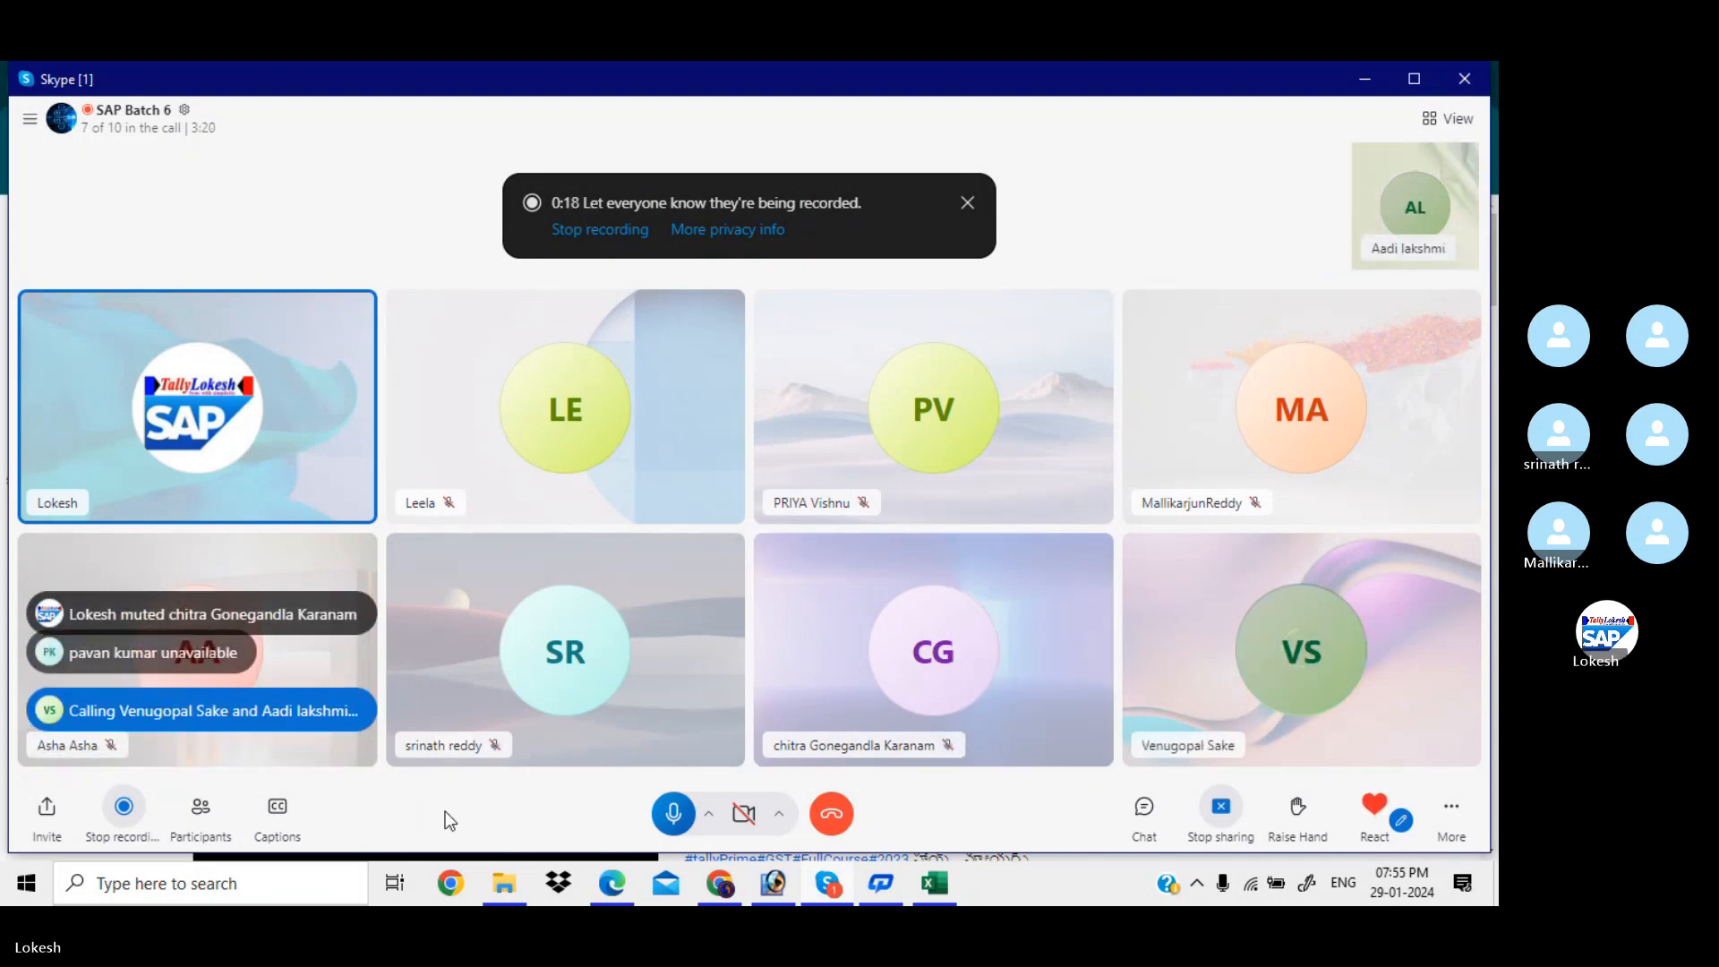
left_click(202, 811)
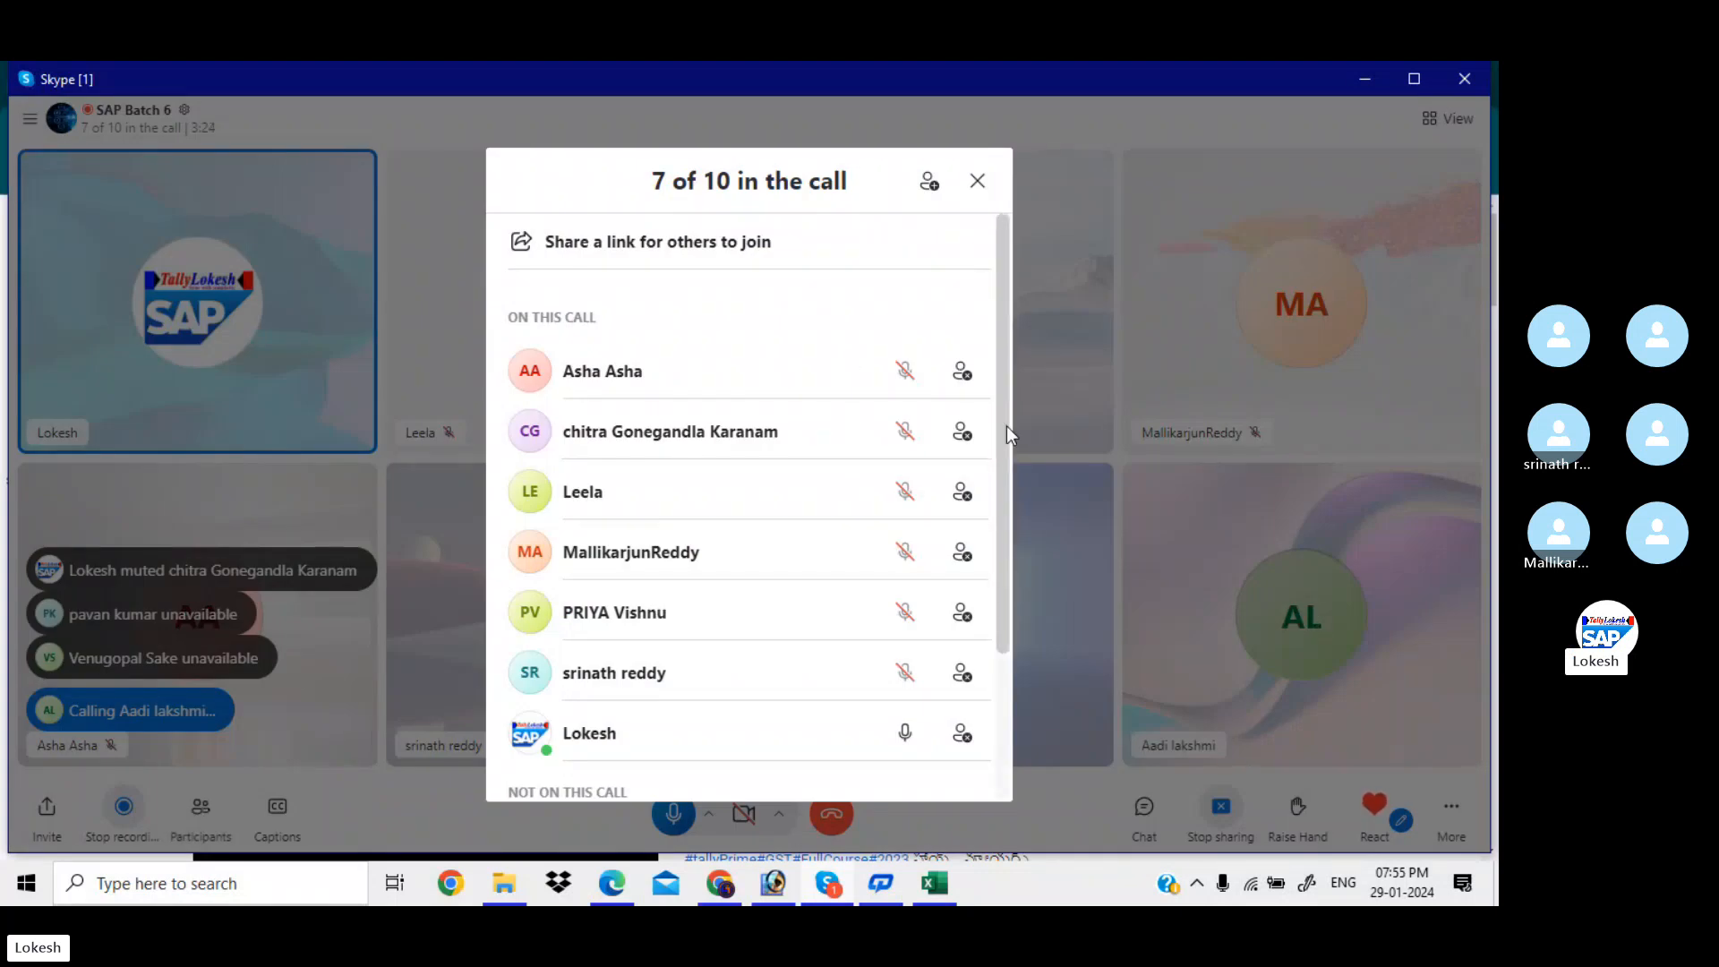
left_click_drag(1006, 426, 1000, 661)
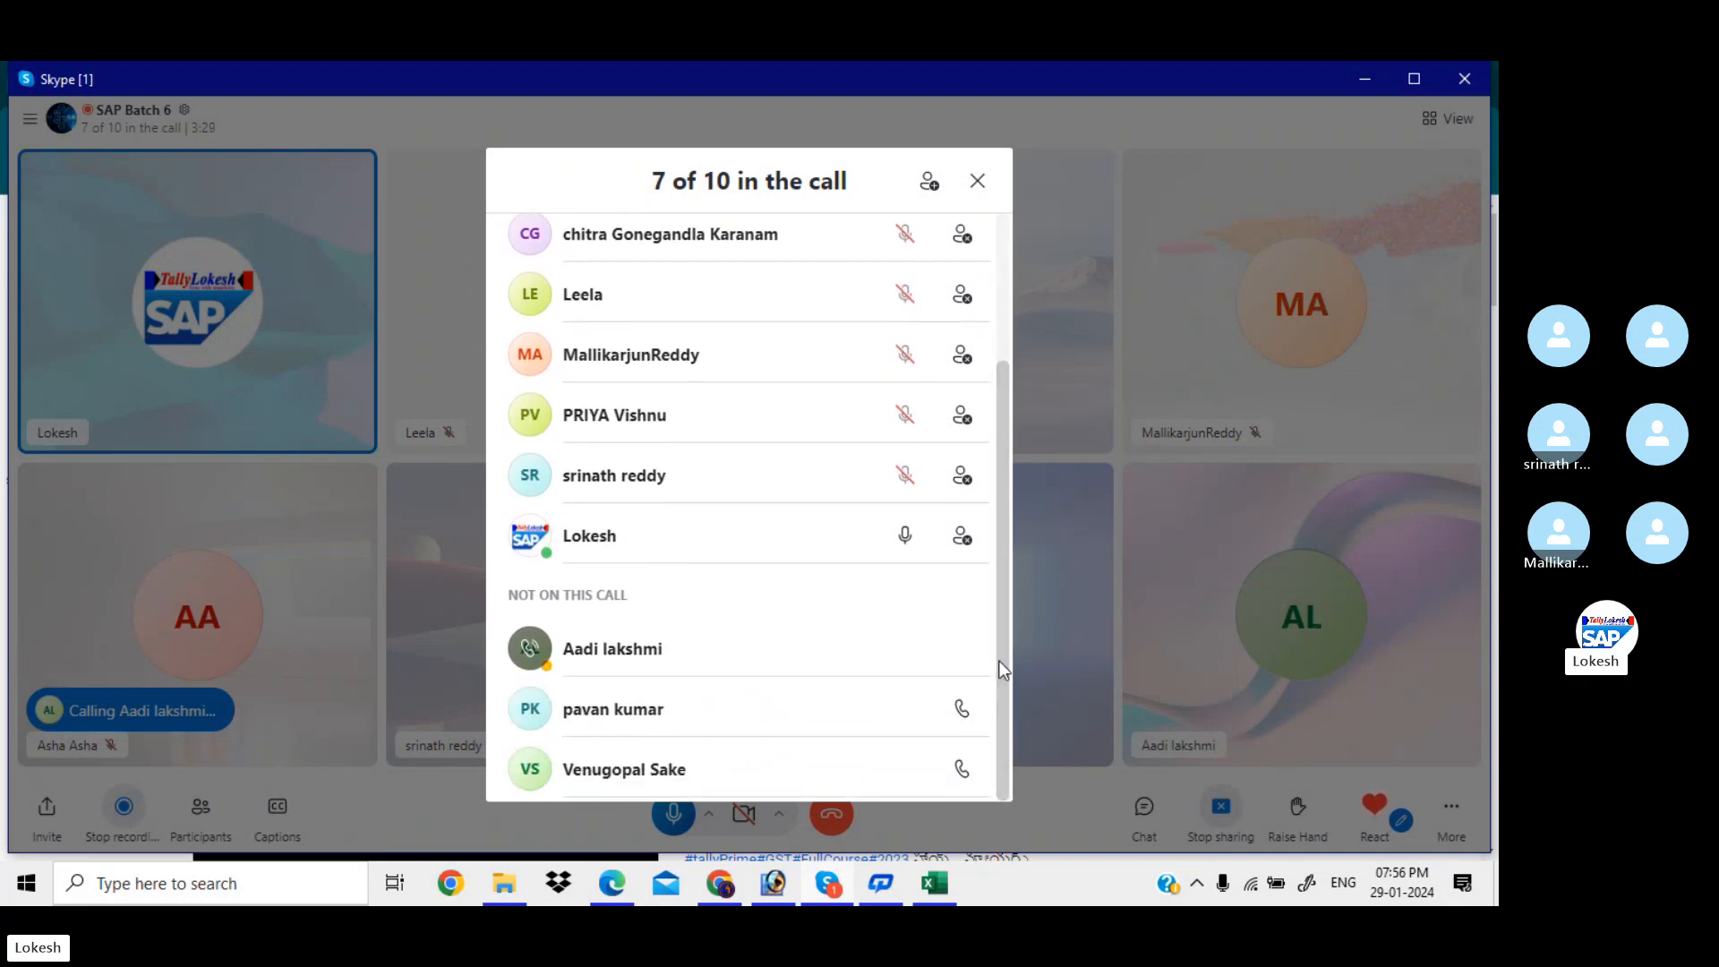
left_click(964, 771)
left_click(961, 706)
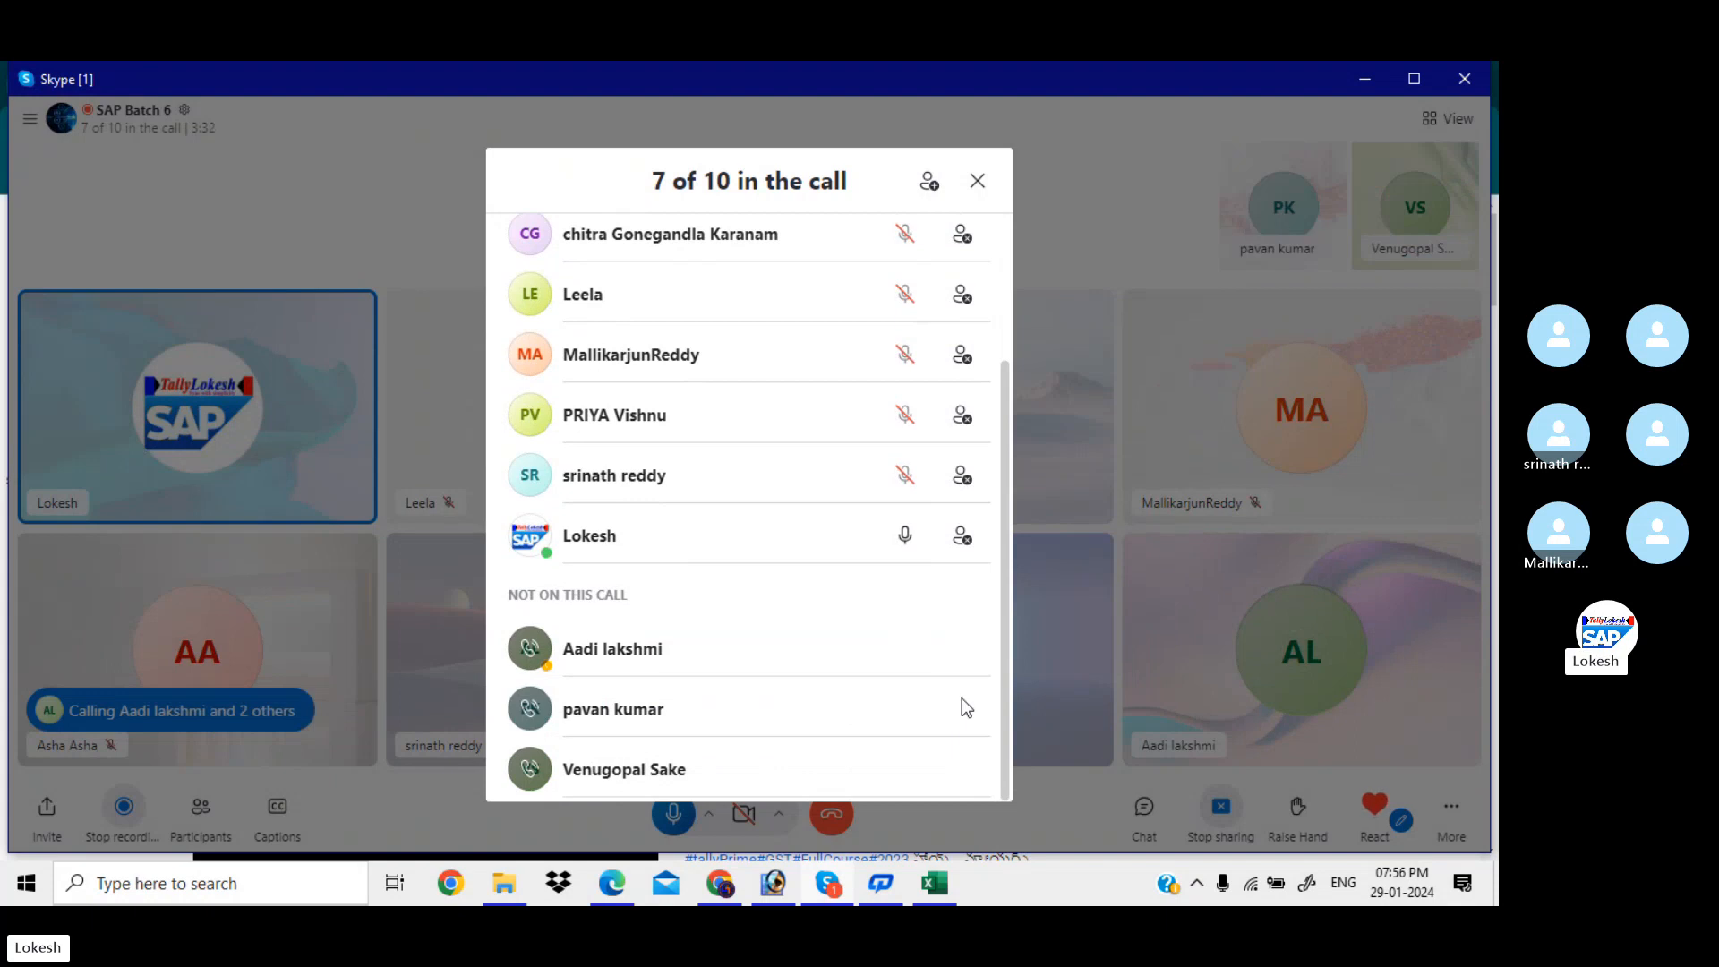
left_click(978, 183)
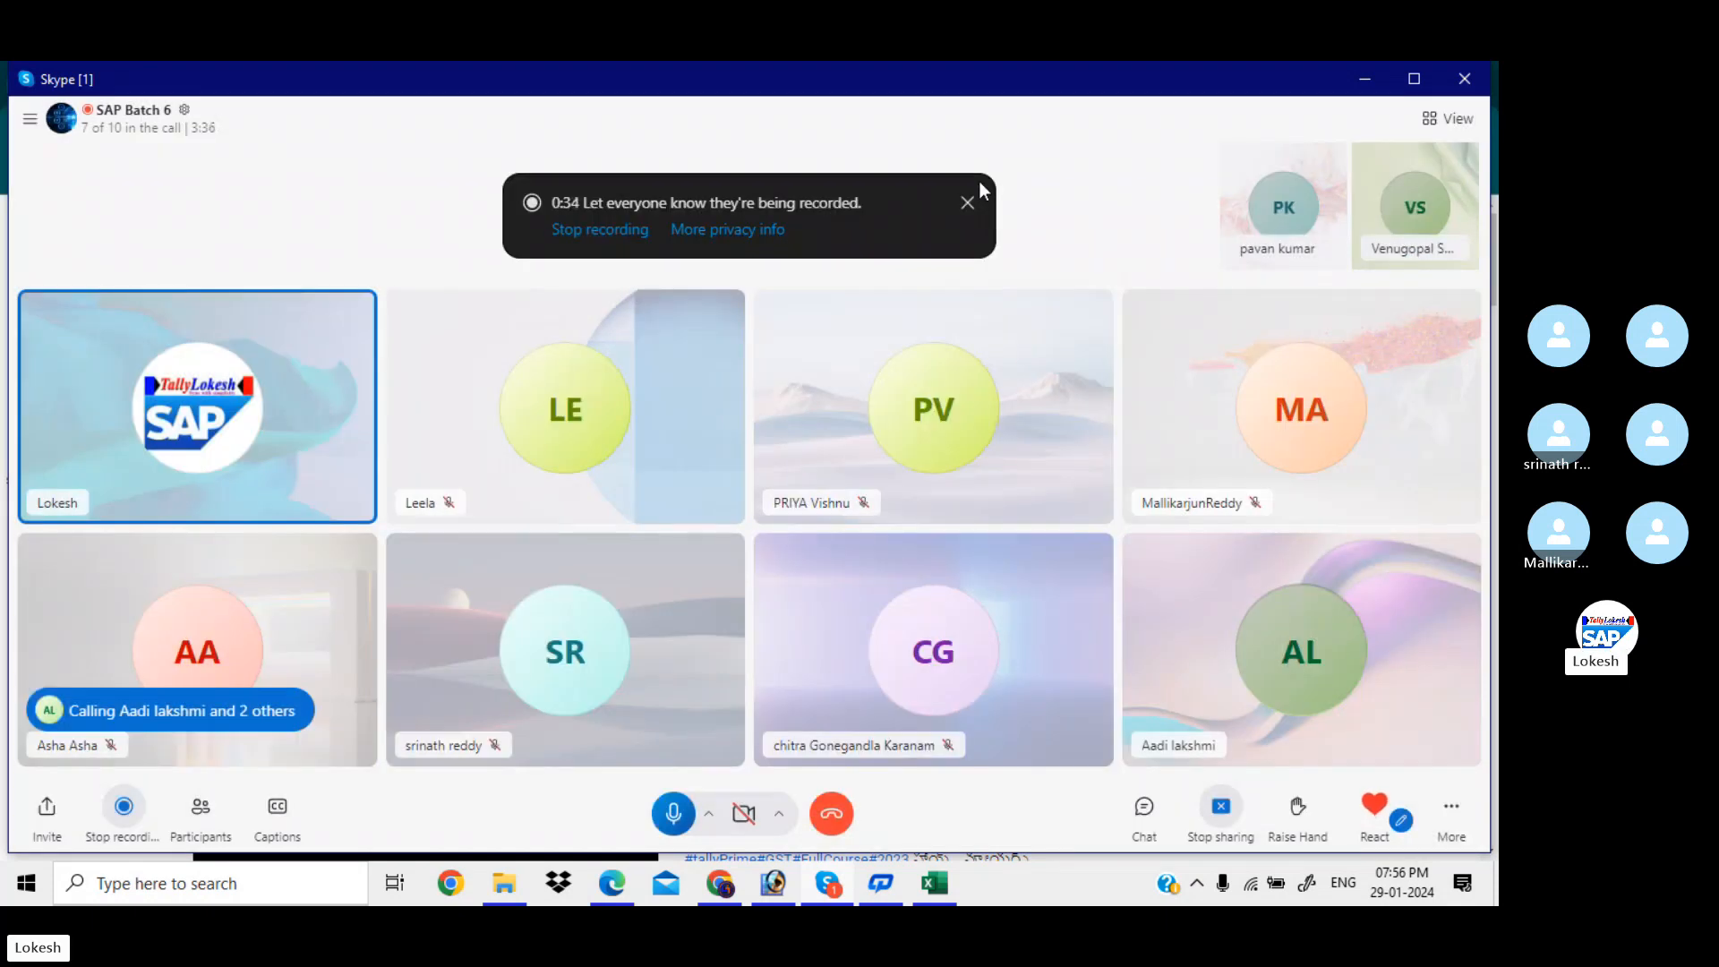
left_click(1365, 79)
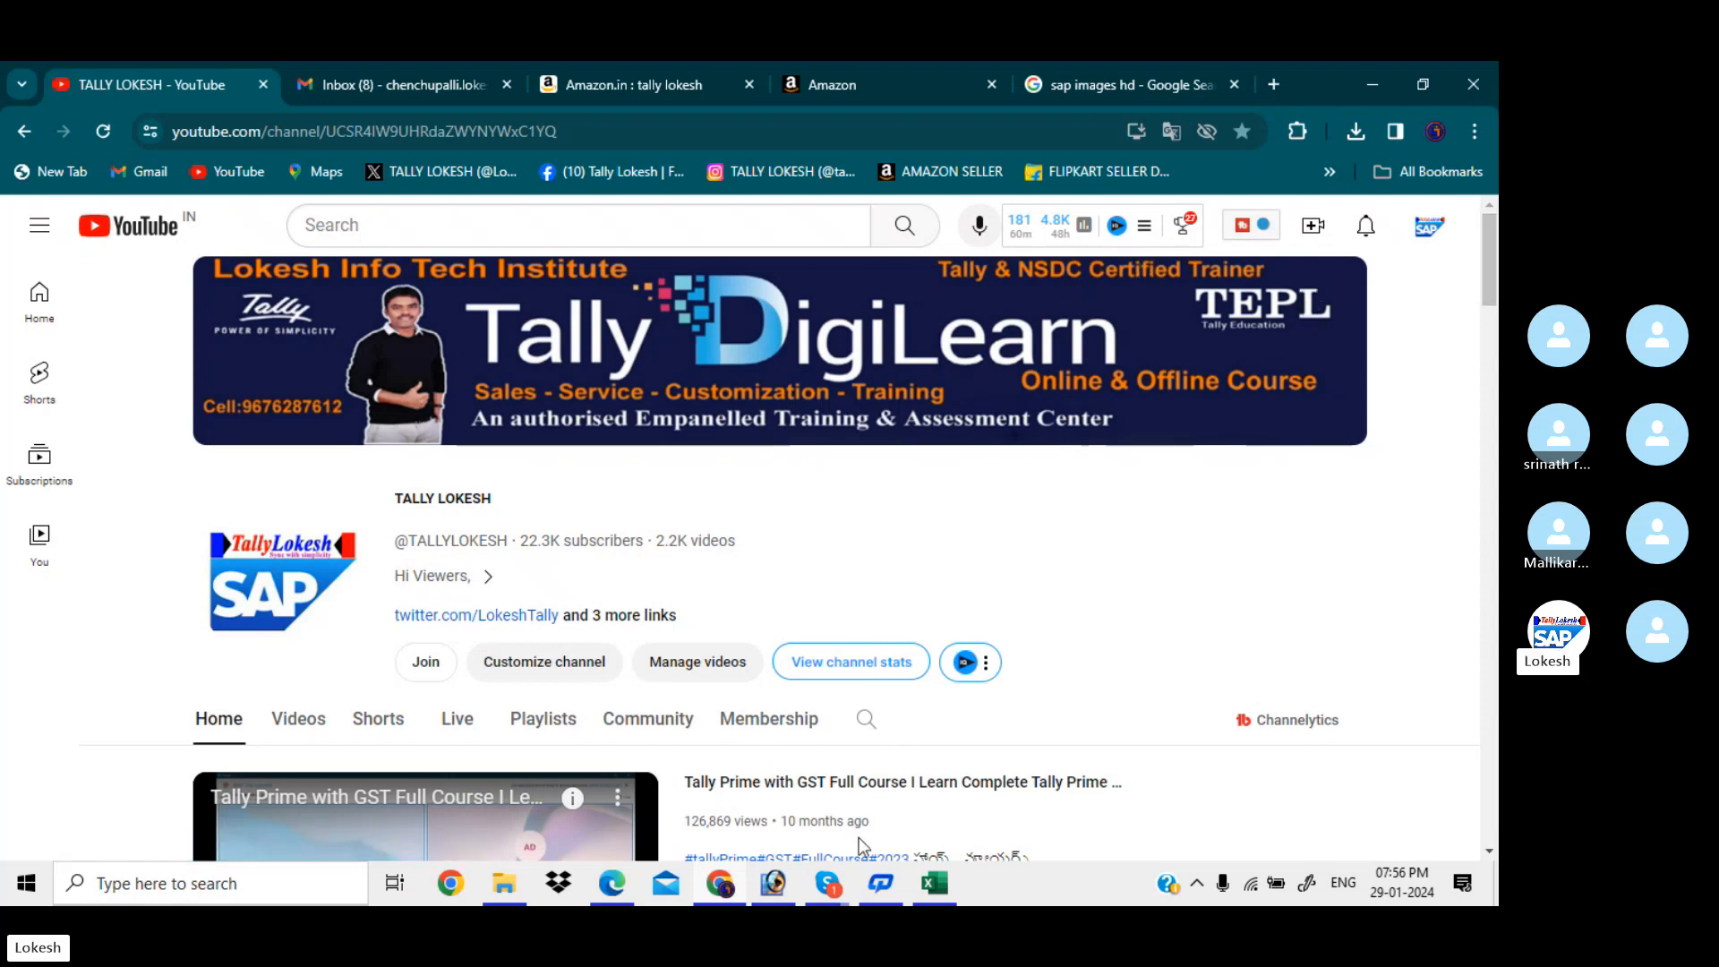
Restore the Skype call, use Ring All on the remaining absent members, and minimize it again
mouse_move(842, 886)
left_click(831, 808)
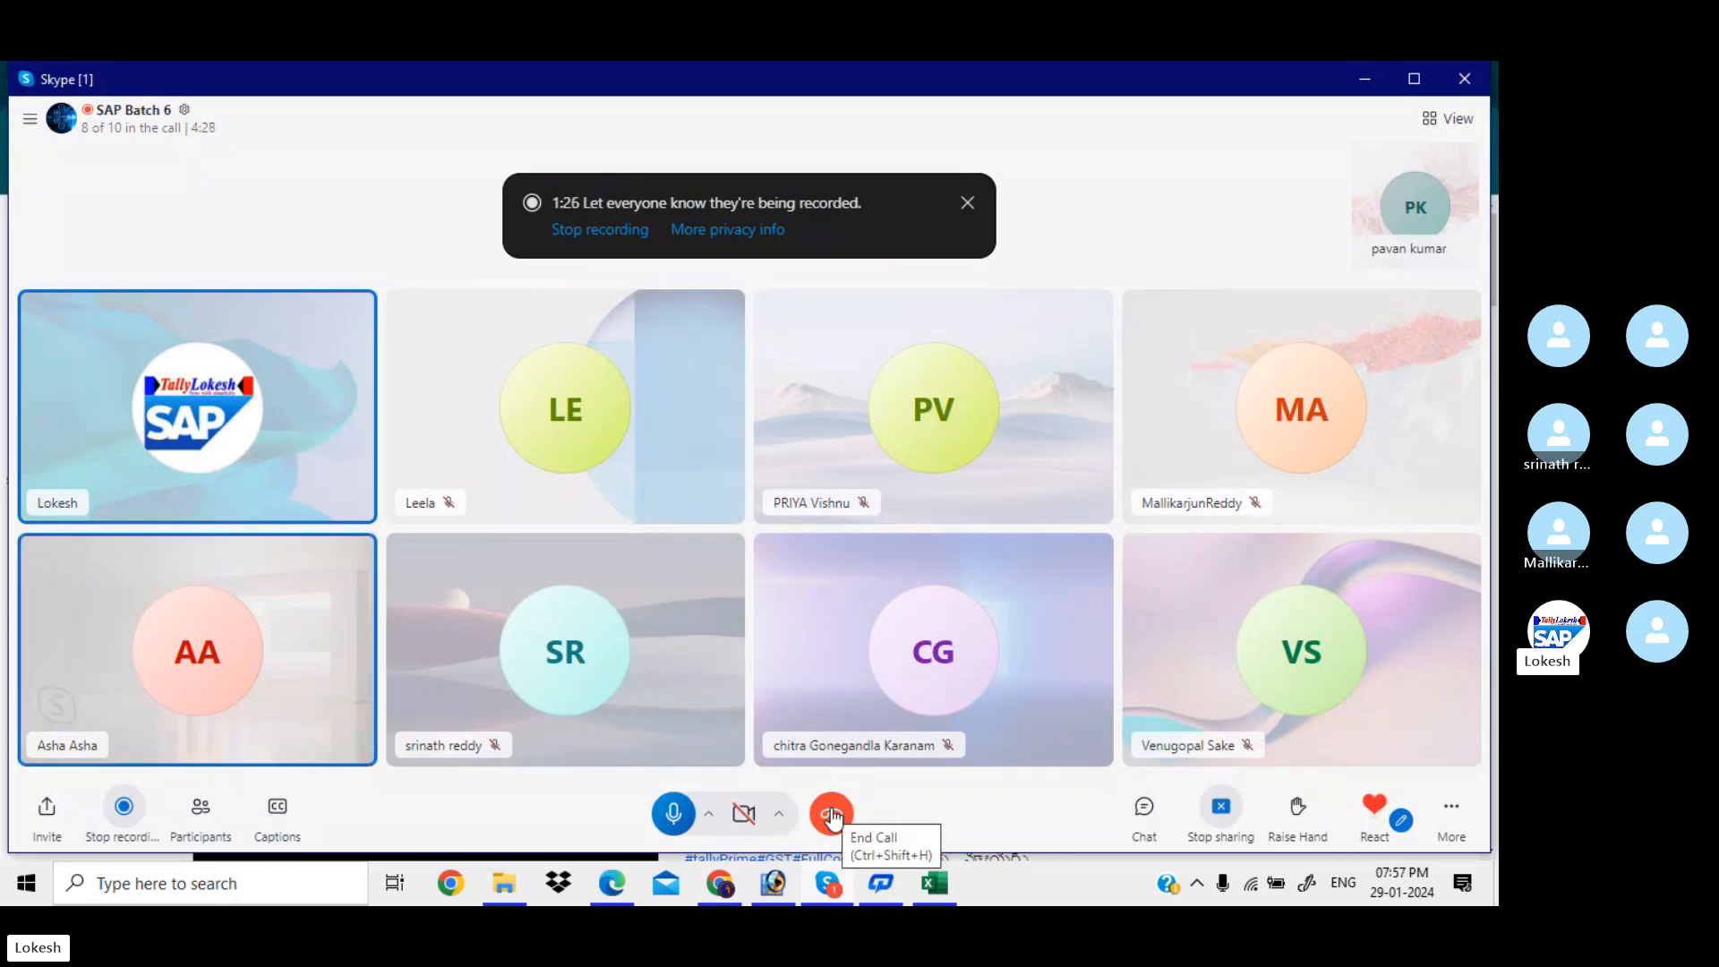
left_click(204, 817)
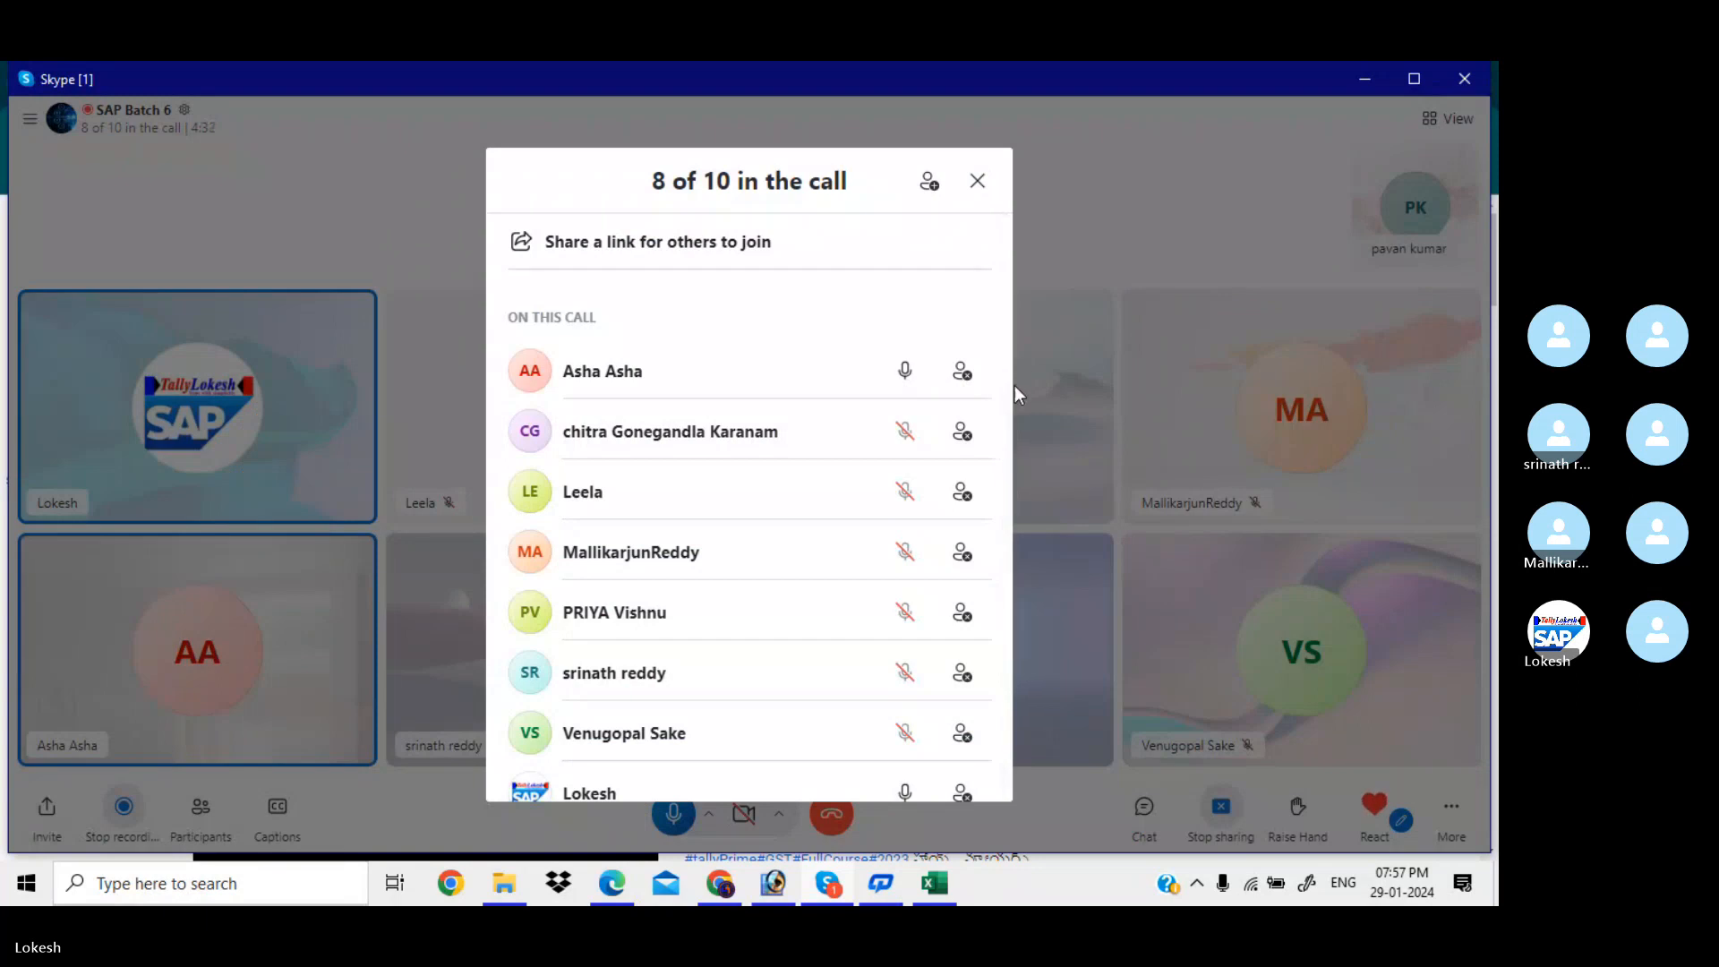
left_click_drag(1005, 434, 1003, 654)
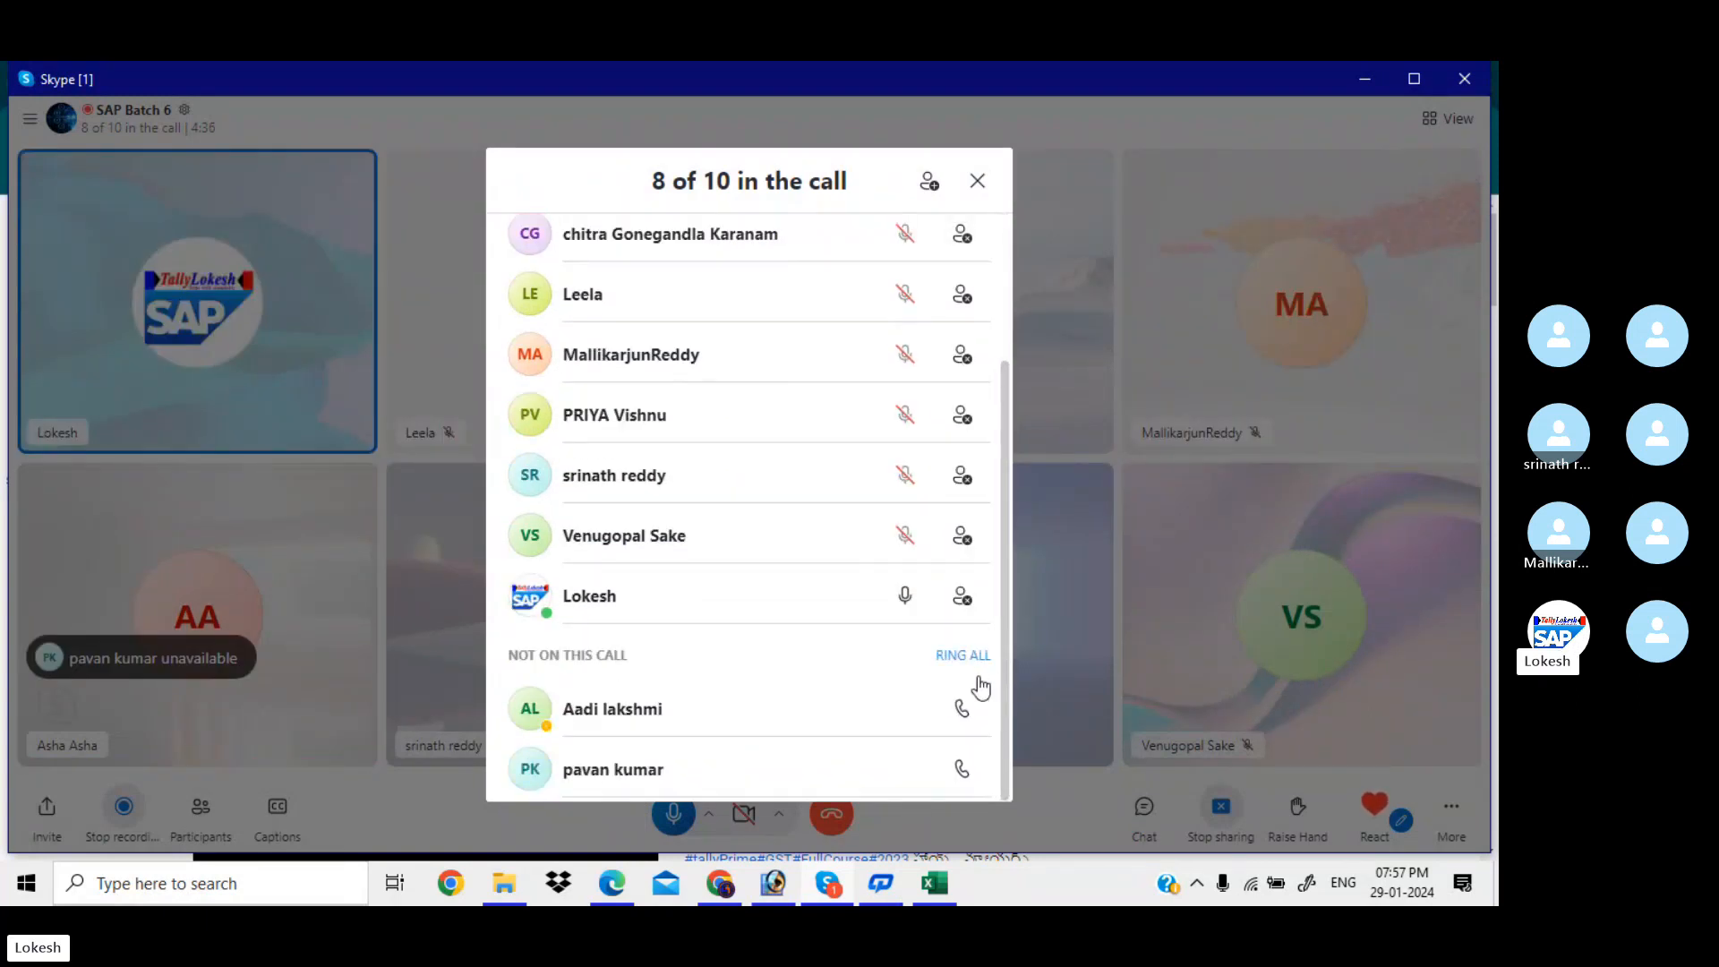
left_click(965, 657)
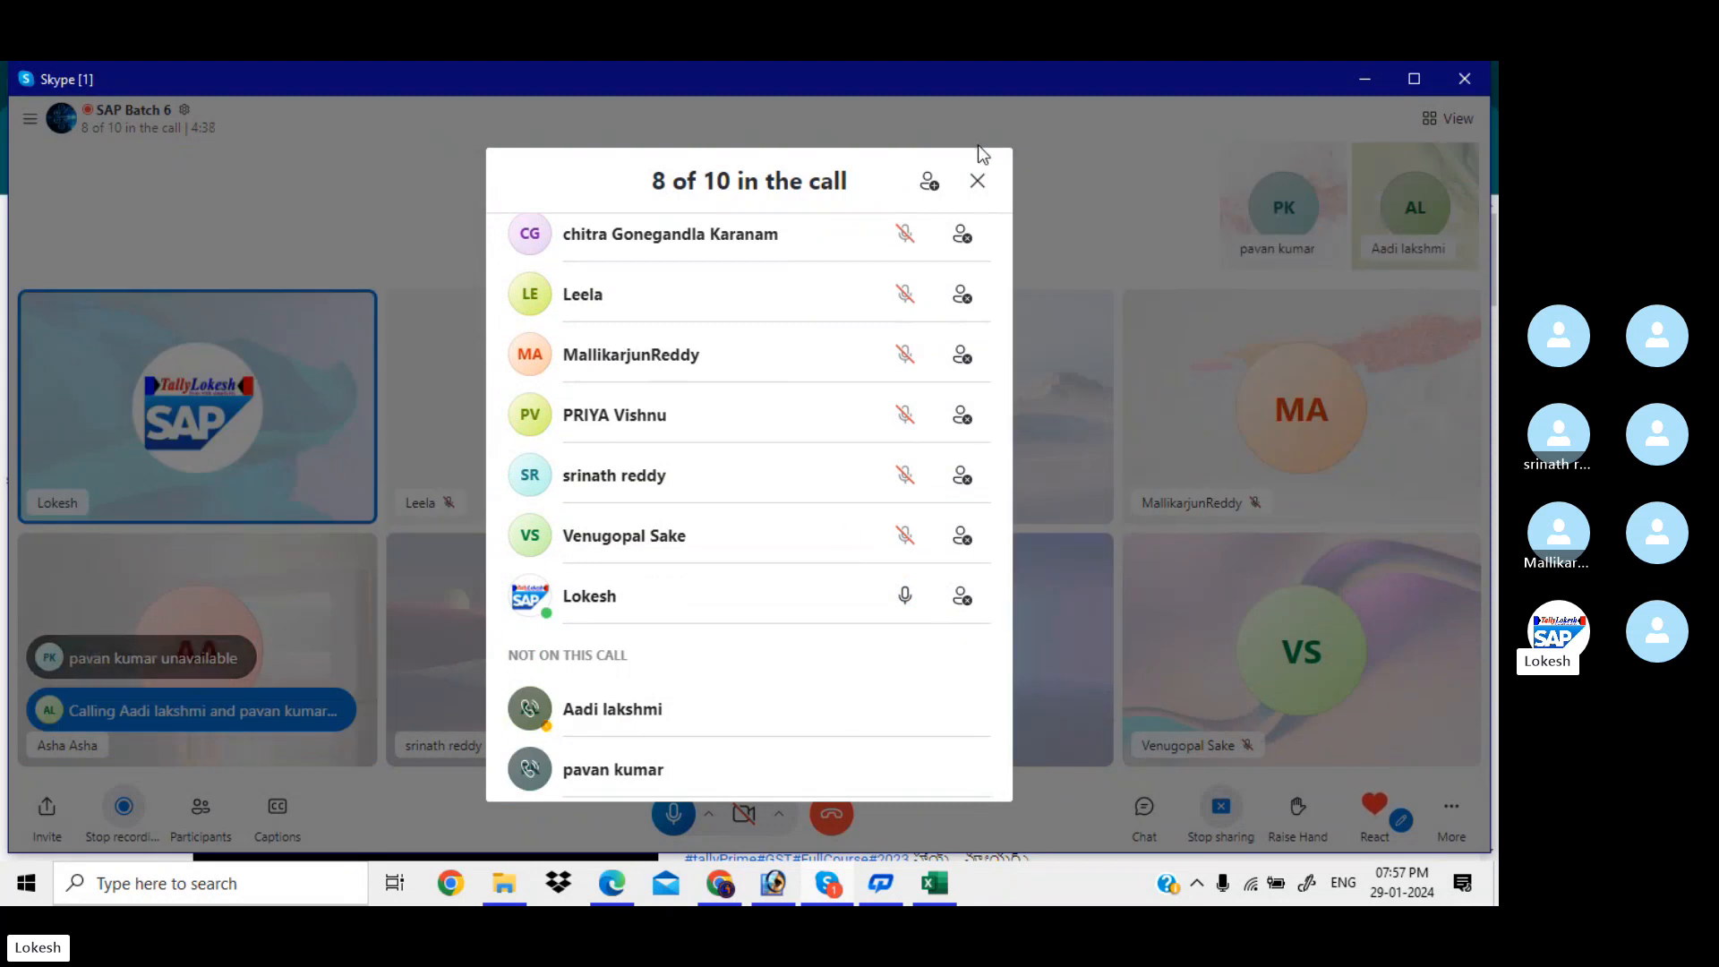
left_click(978, 181)
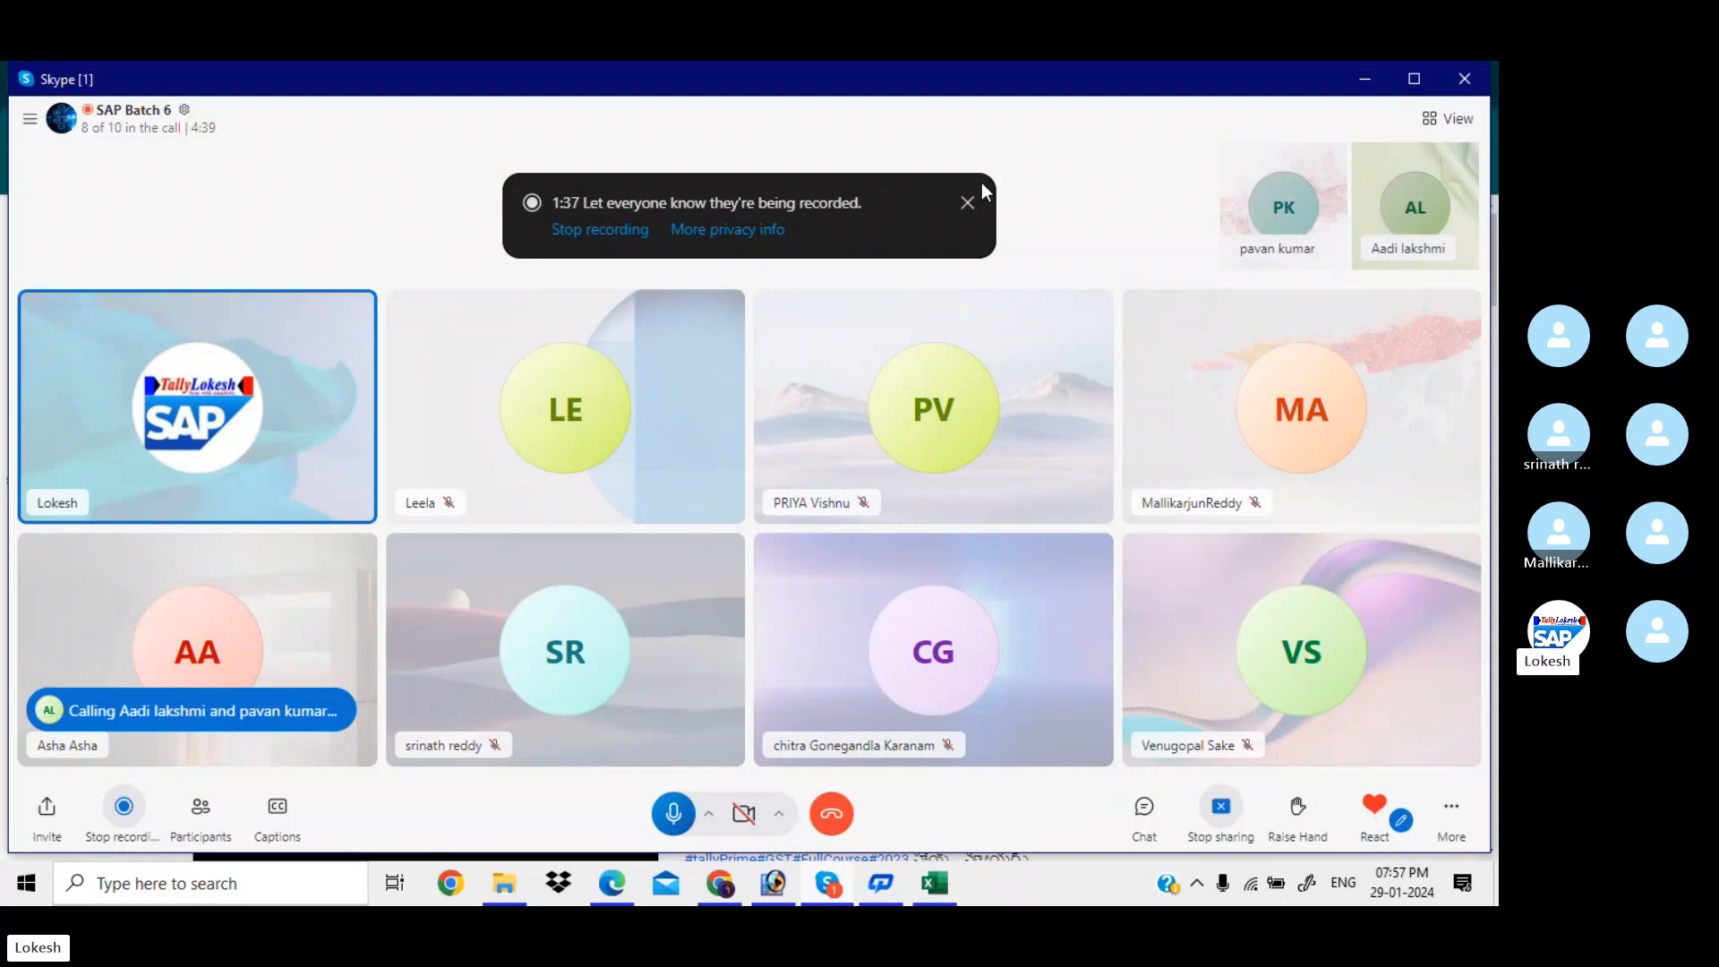
left_click(1367, 80)
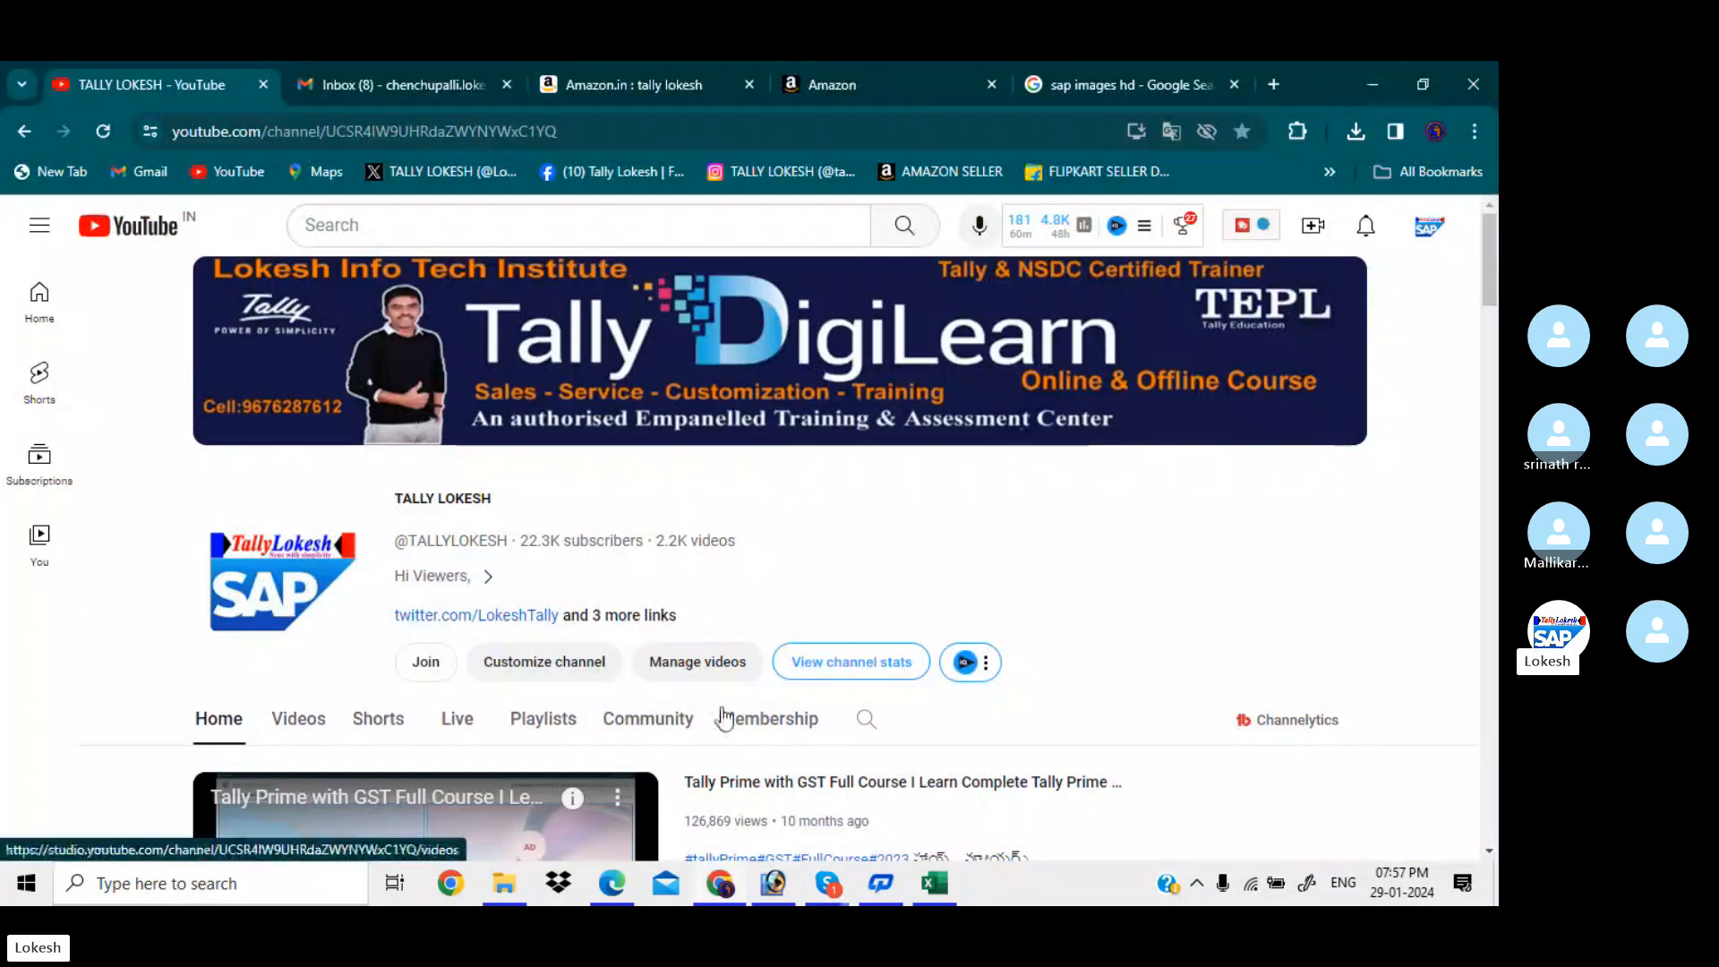
mouse_move(611, 882)
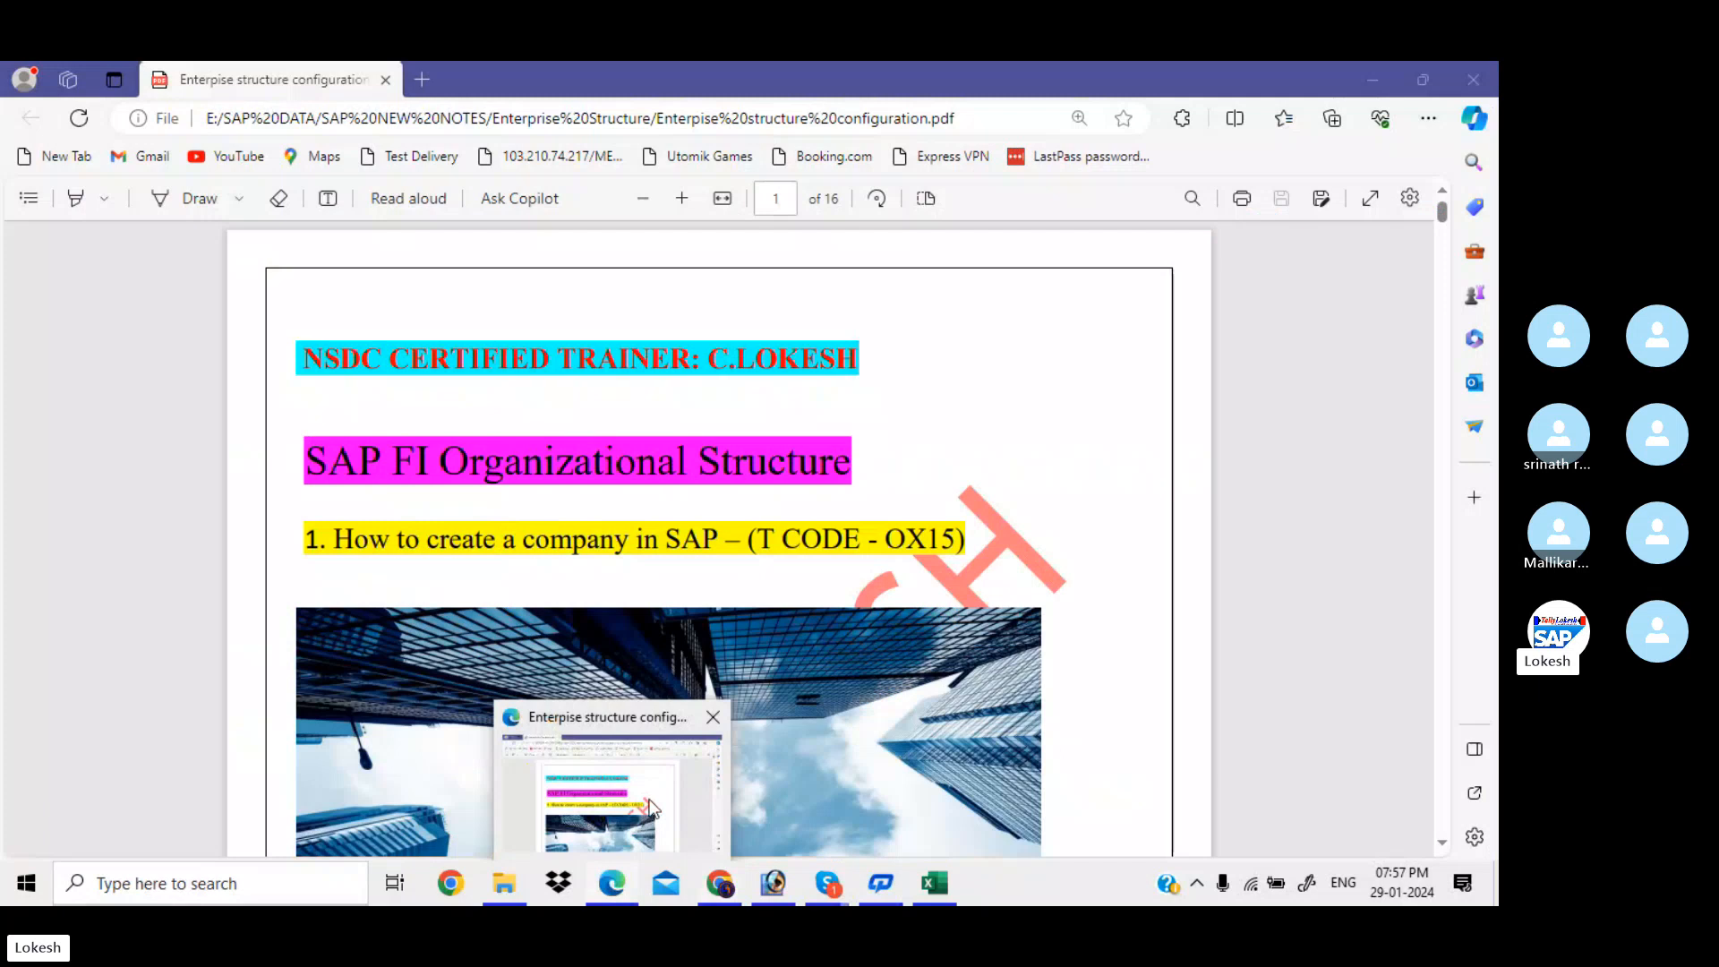
Bring the enterprise structure PDF forward and scroll to the TCODE: OX15 section on page 2
left_click(652, 809)
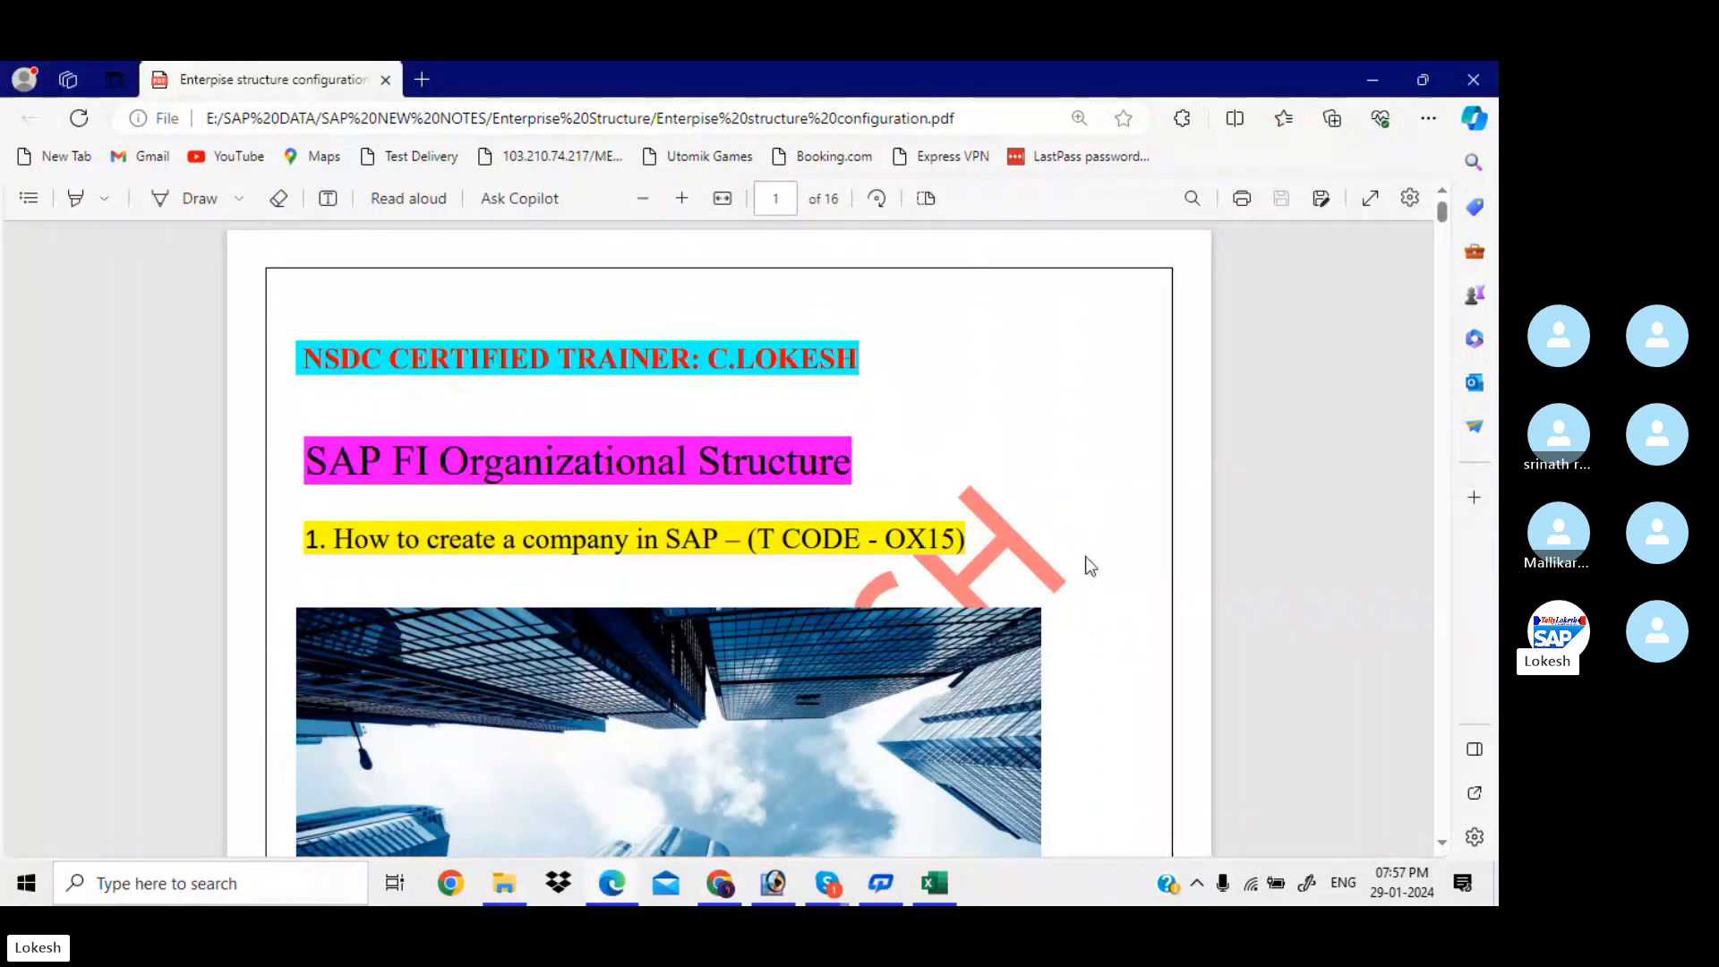
scroll(1088, 562, "down", 1)
scroll(1087, 564, "down", 2)
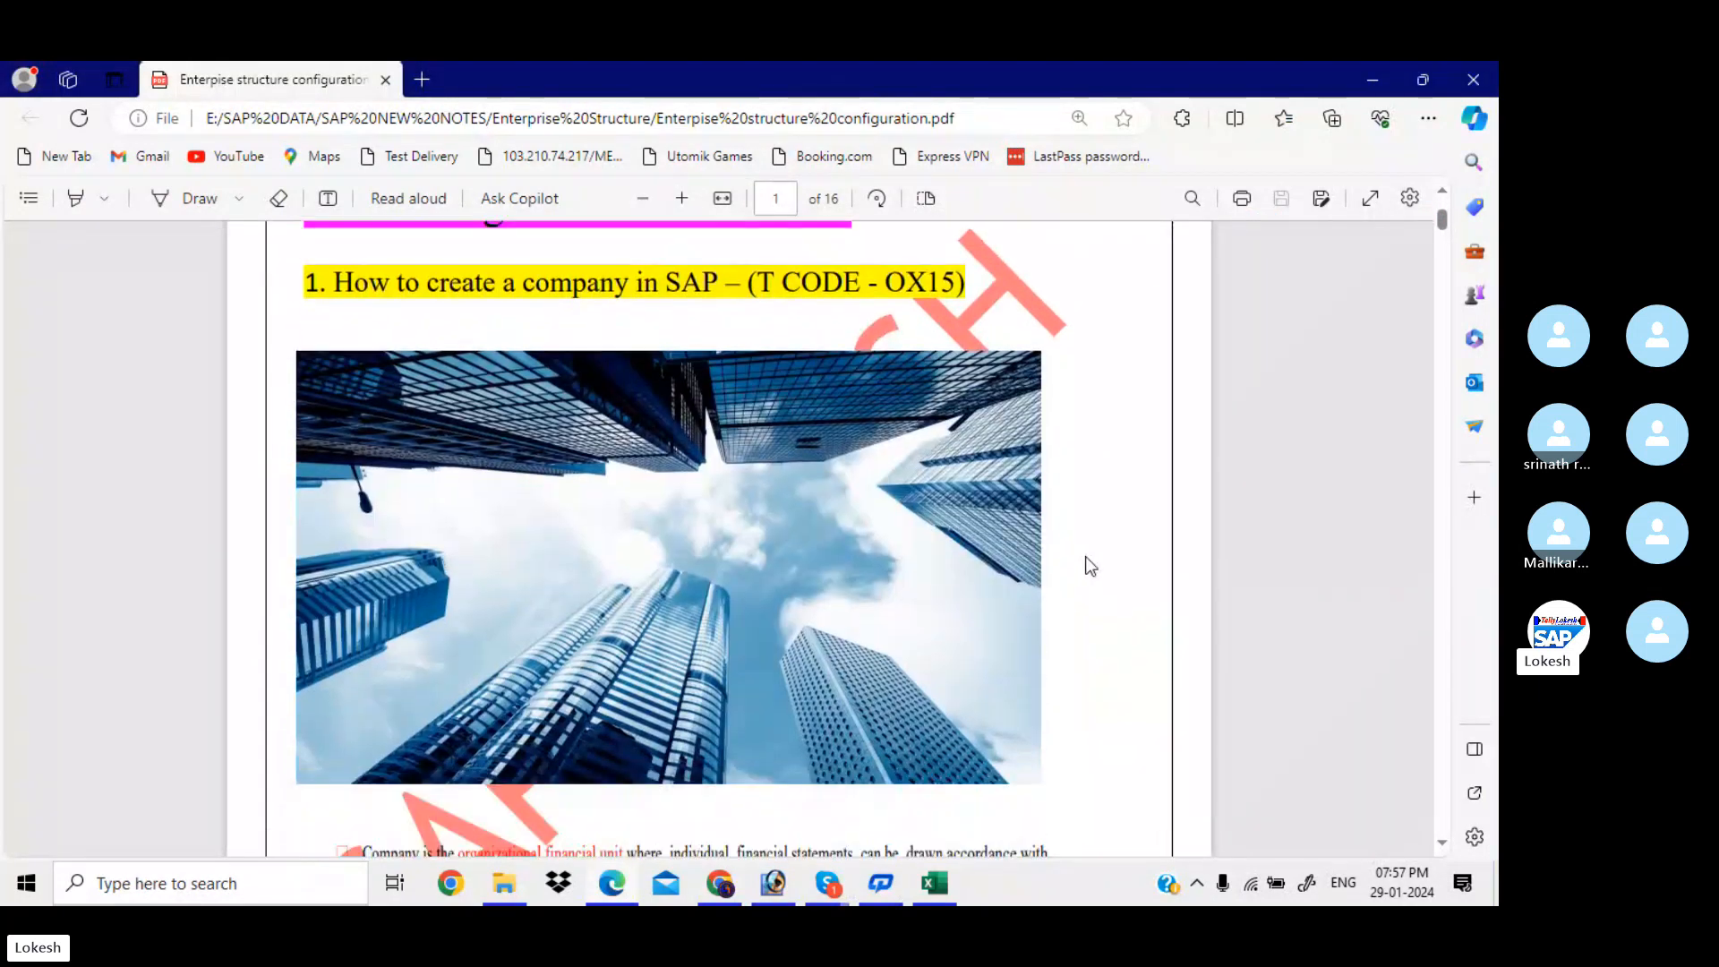
scroll(1087, 564, "up", 2)
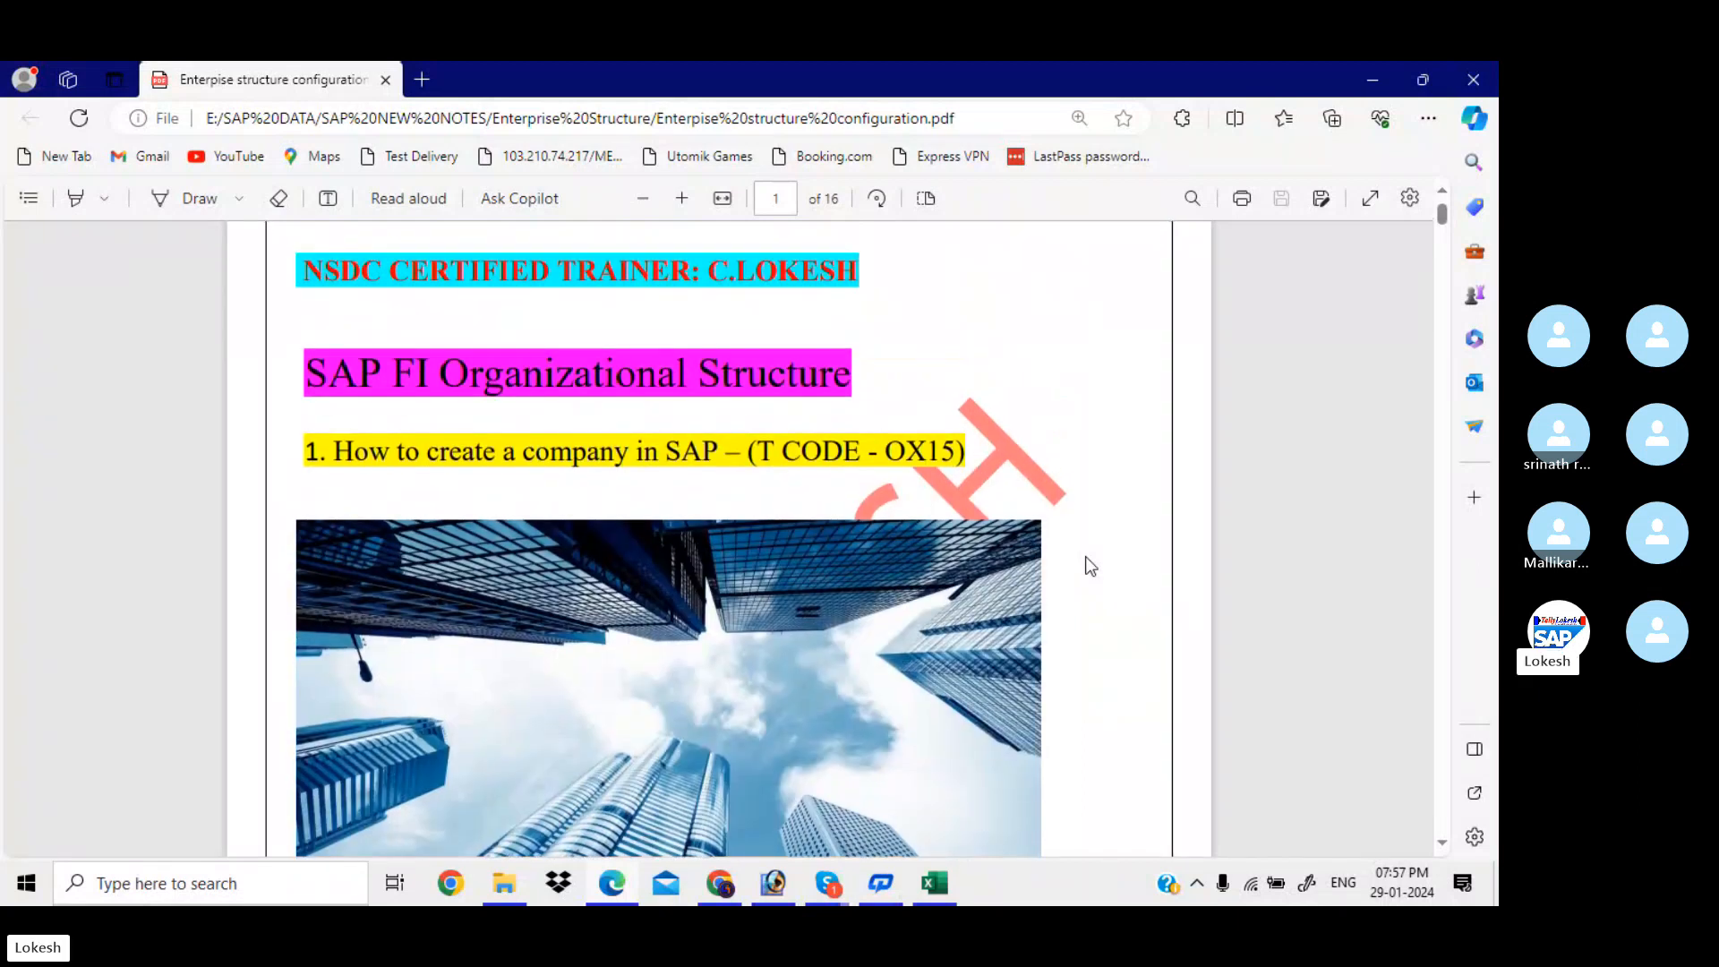
scroll(1086, 557, "down", 5)
scroll(1087, 557, "down", 5)
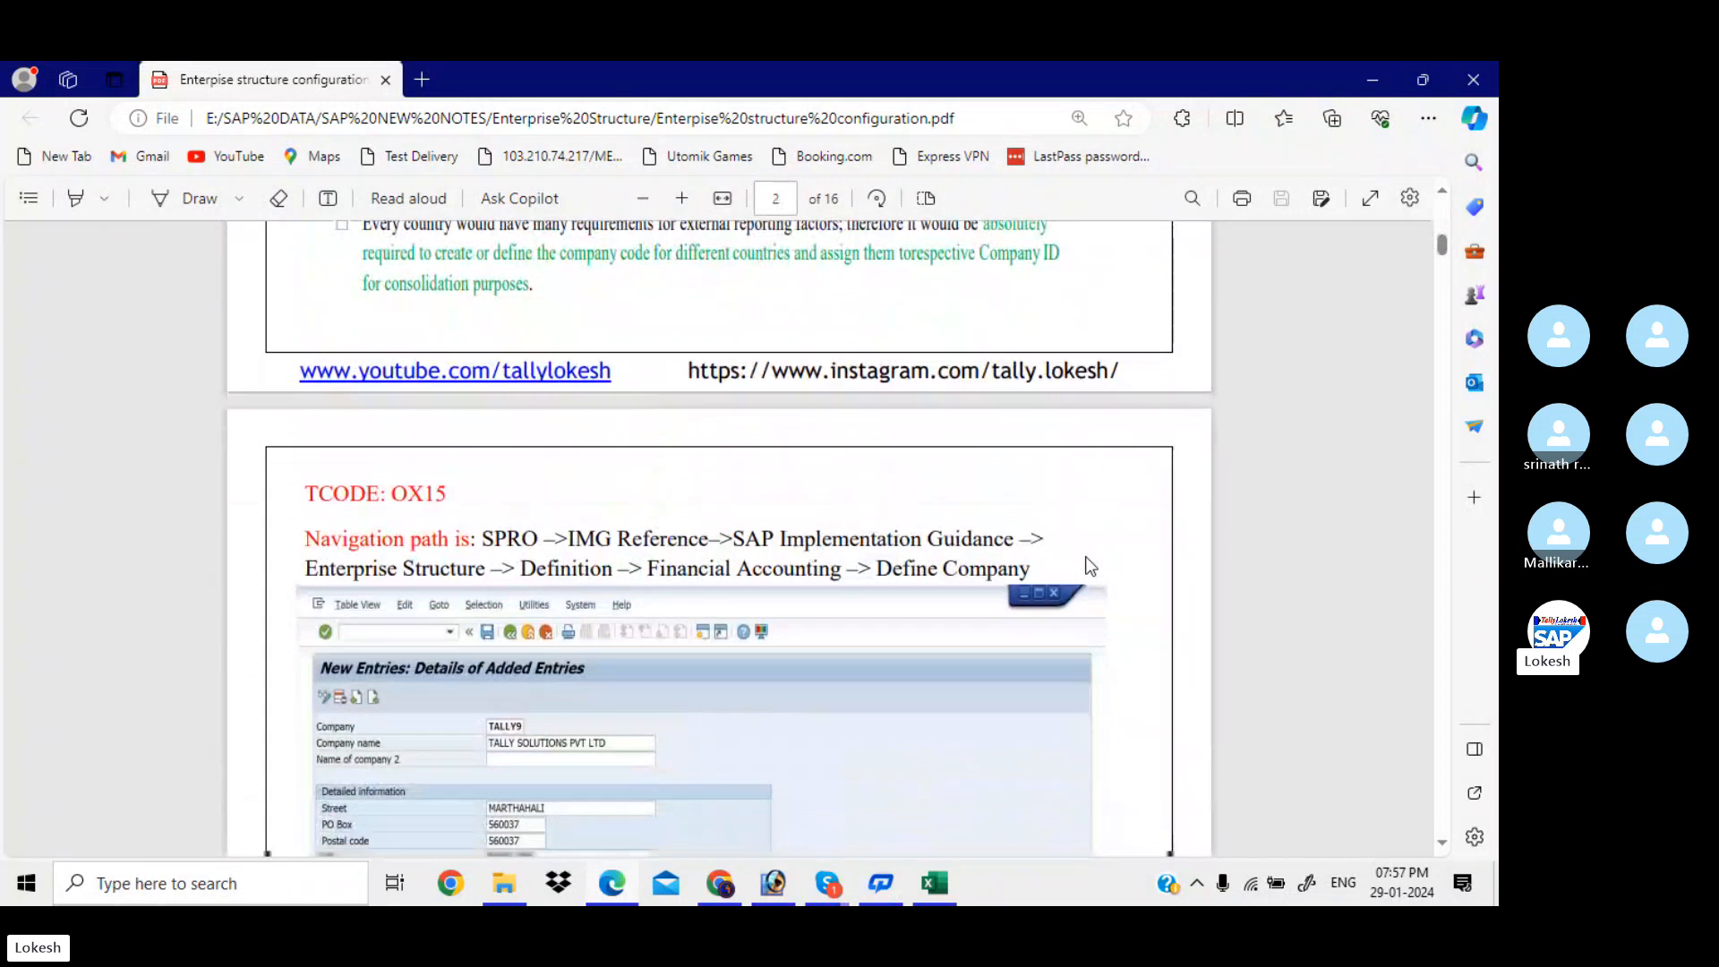
scroll(1087, 564, "down", 3)
scroll(1086, 564, "up", 1)
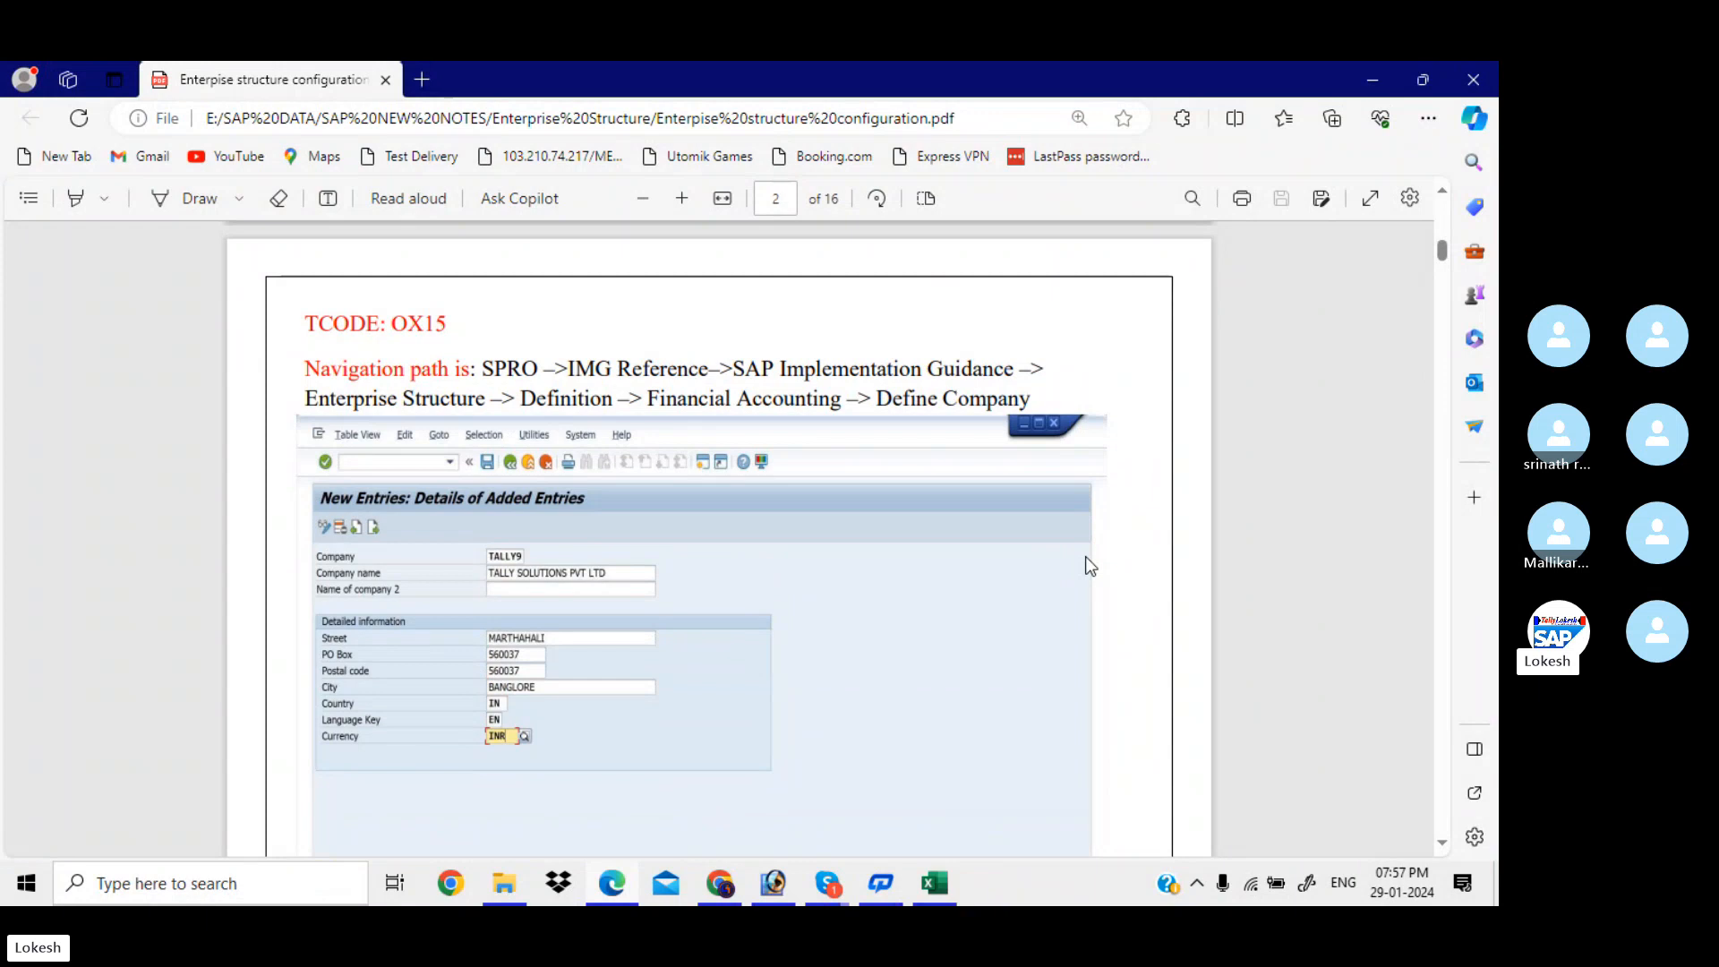
Open the With Holding Tax workbook at 110% zoom and review the task descriptions and T codes
left_click(935, 884)
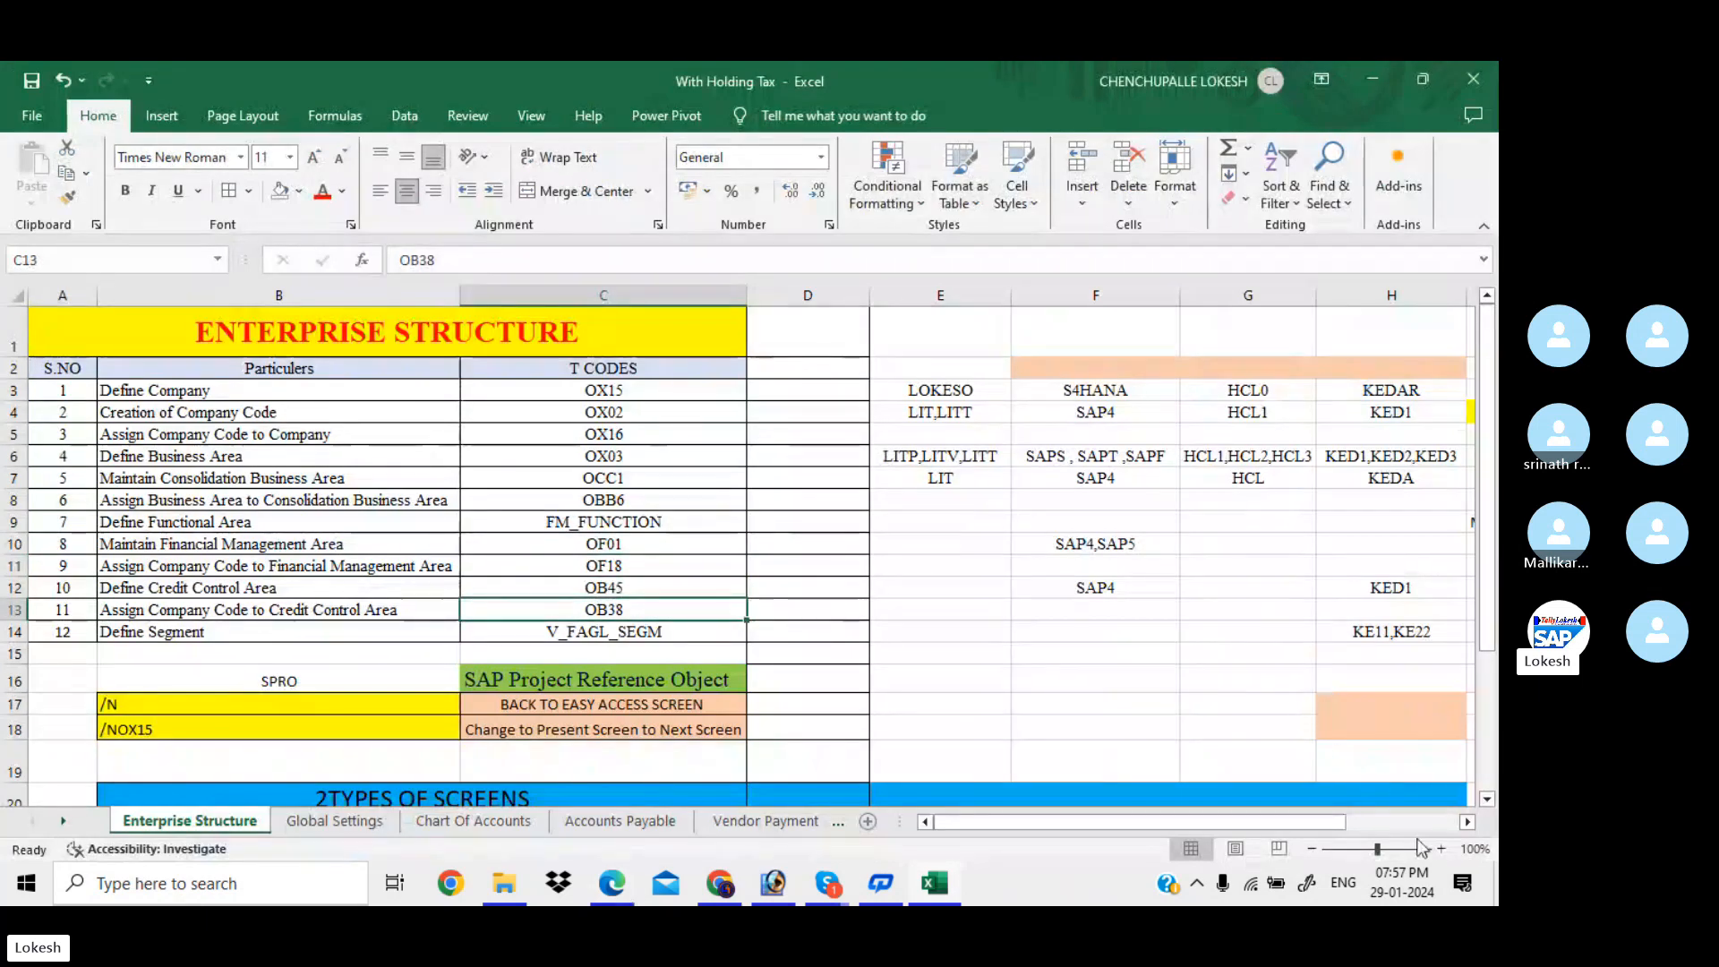
left_click(1442, 850)
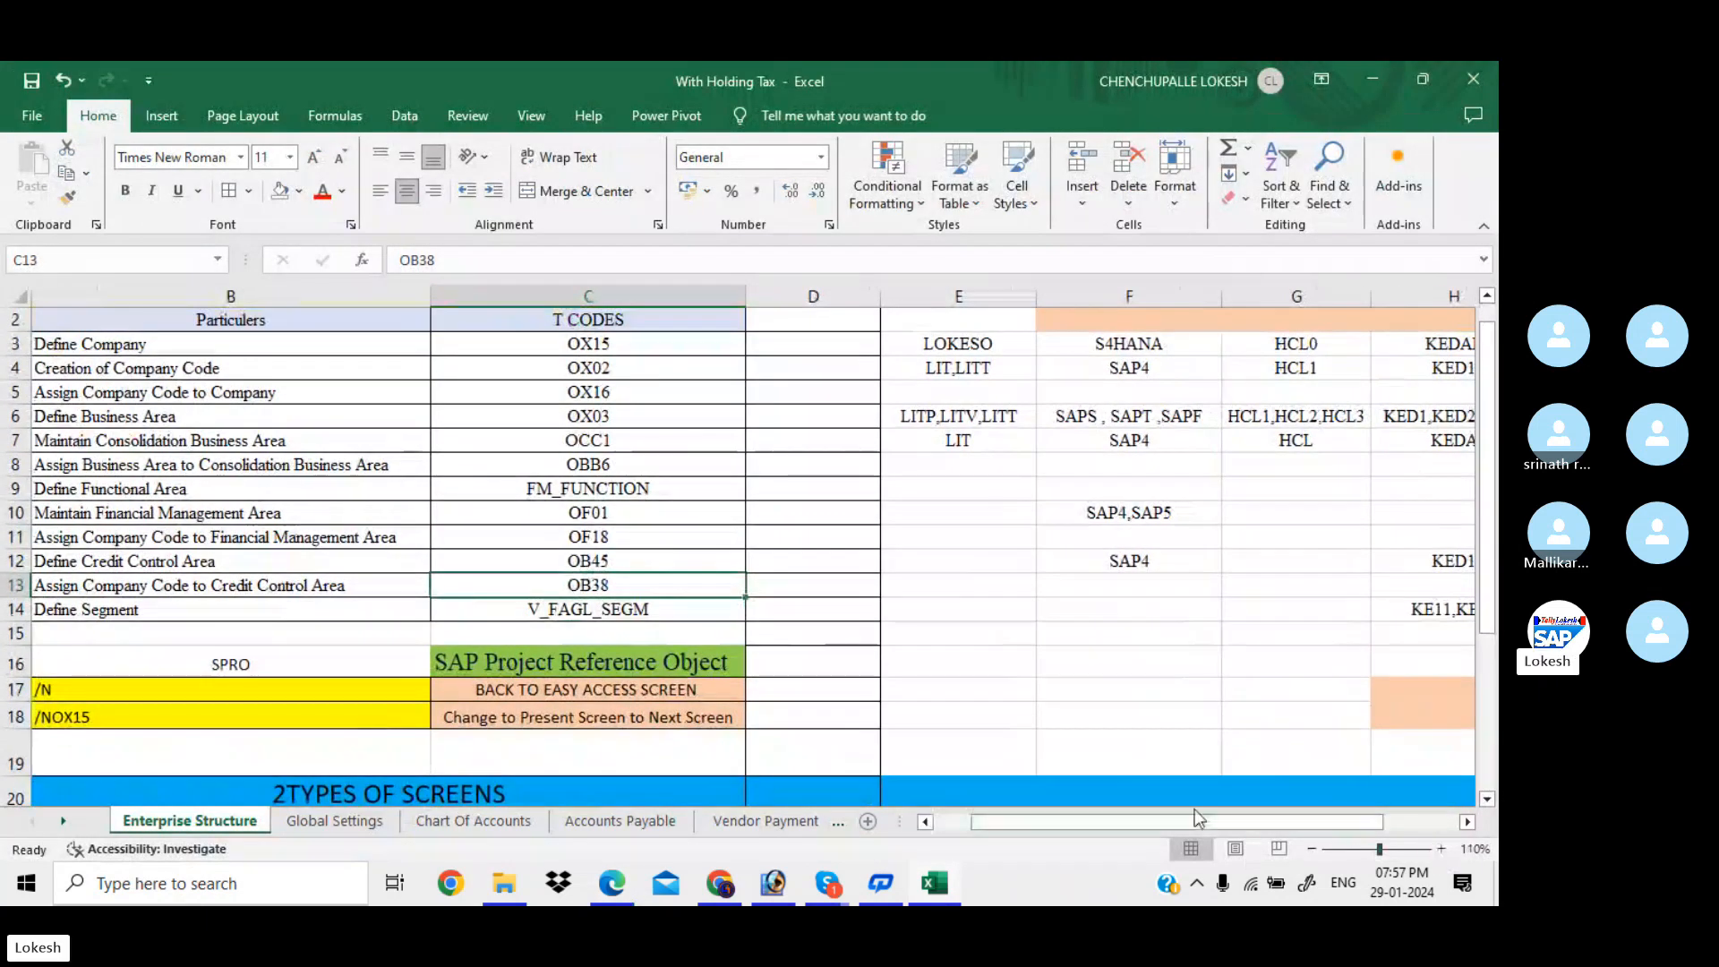
left_click_drag(1173, 822, 940, 827)
left_click(936, 634)
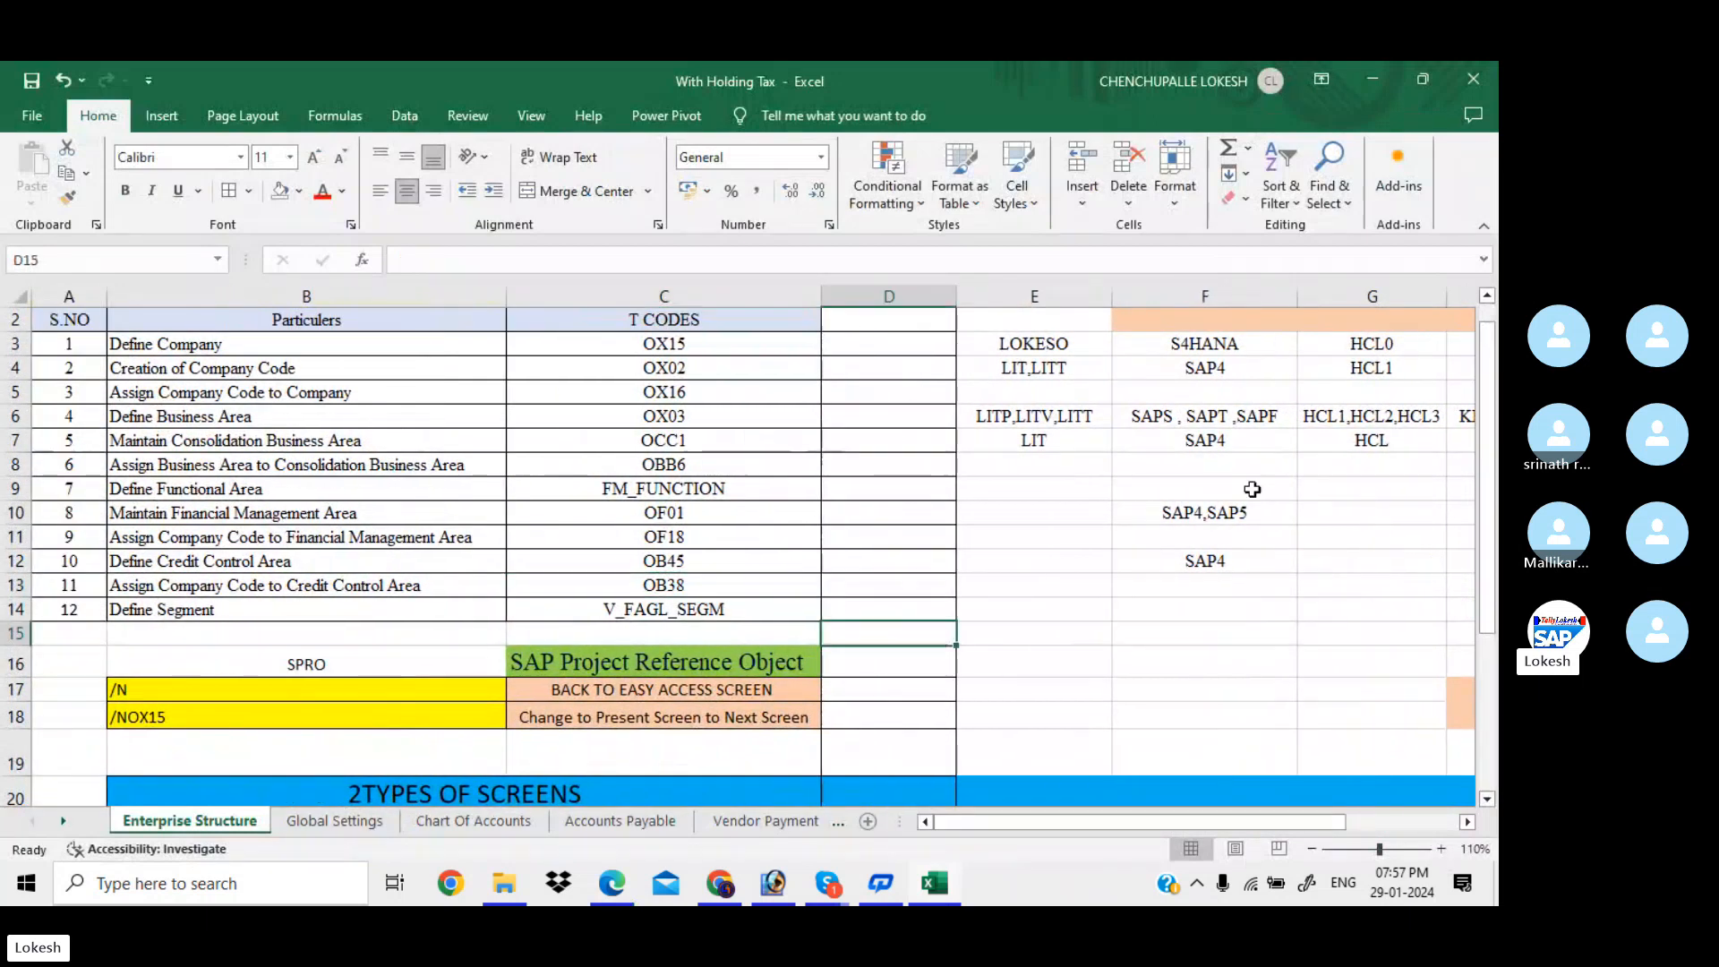
scroll(1370, 394, "up", 1)
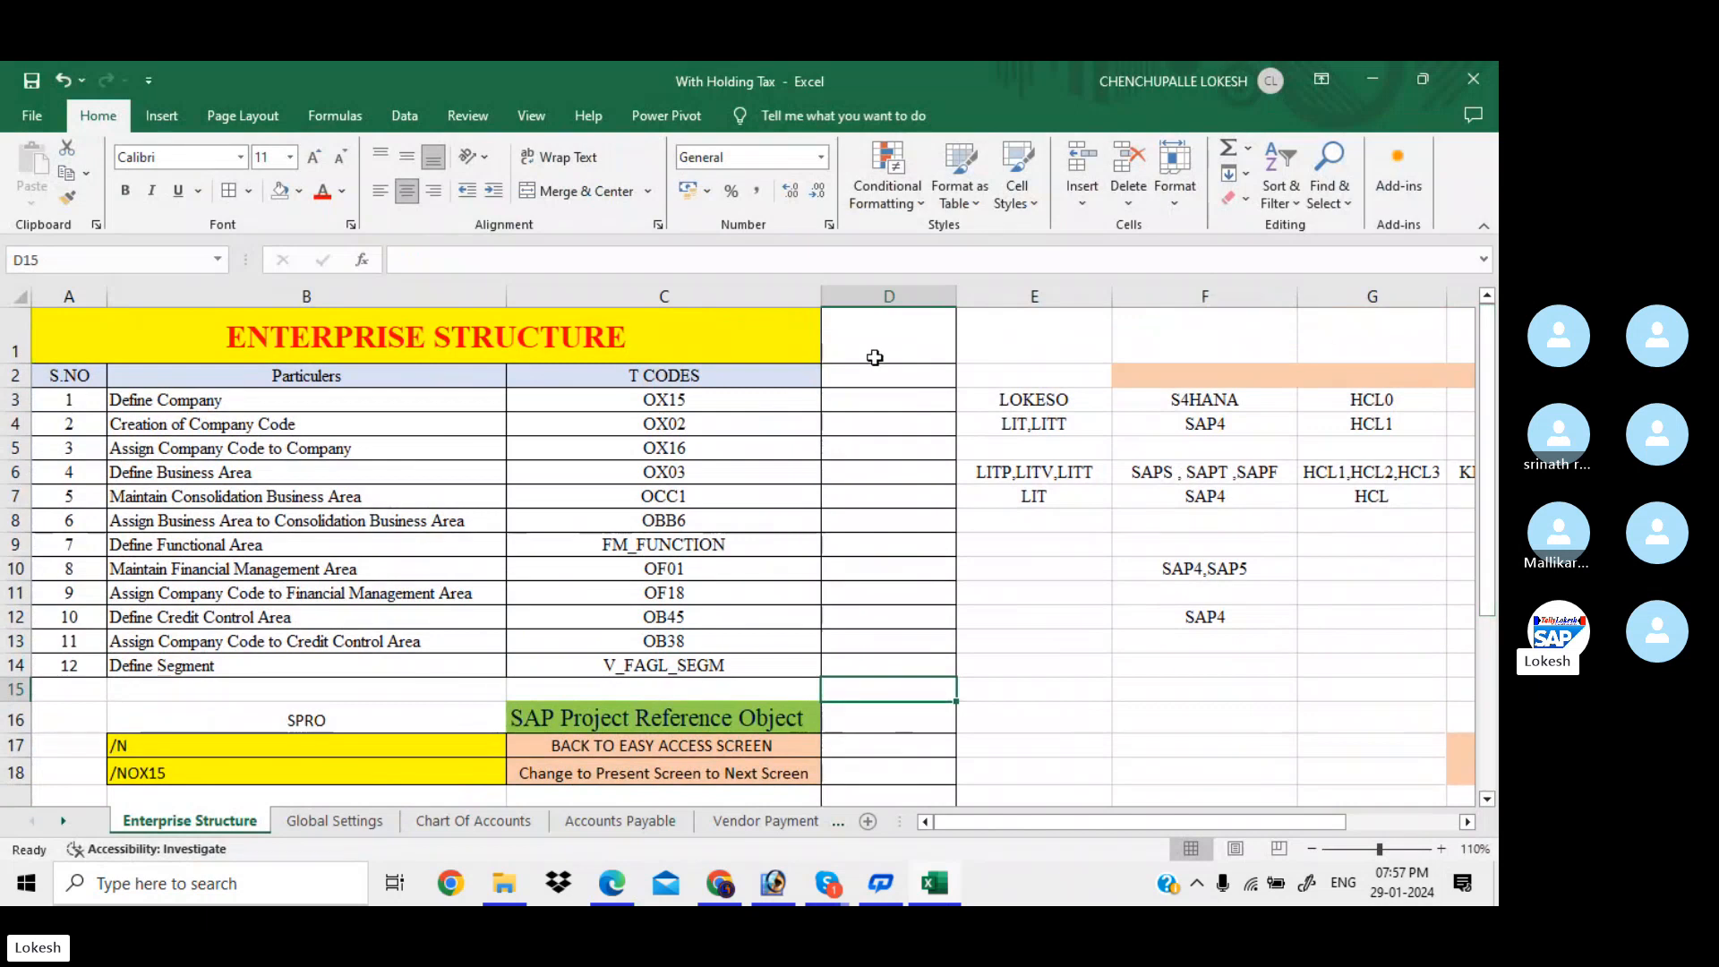
left_click(815, 400)
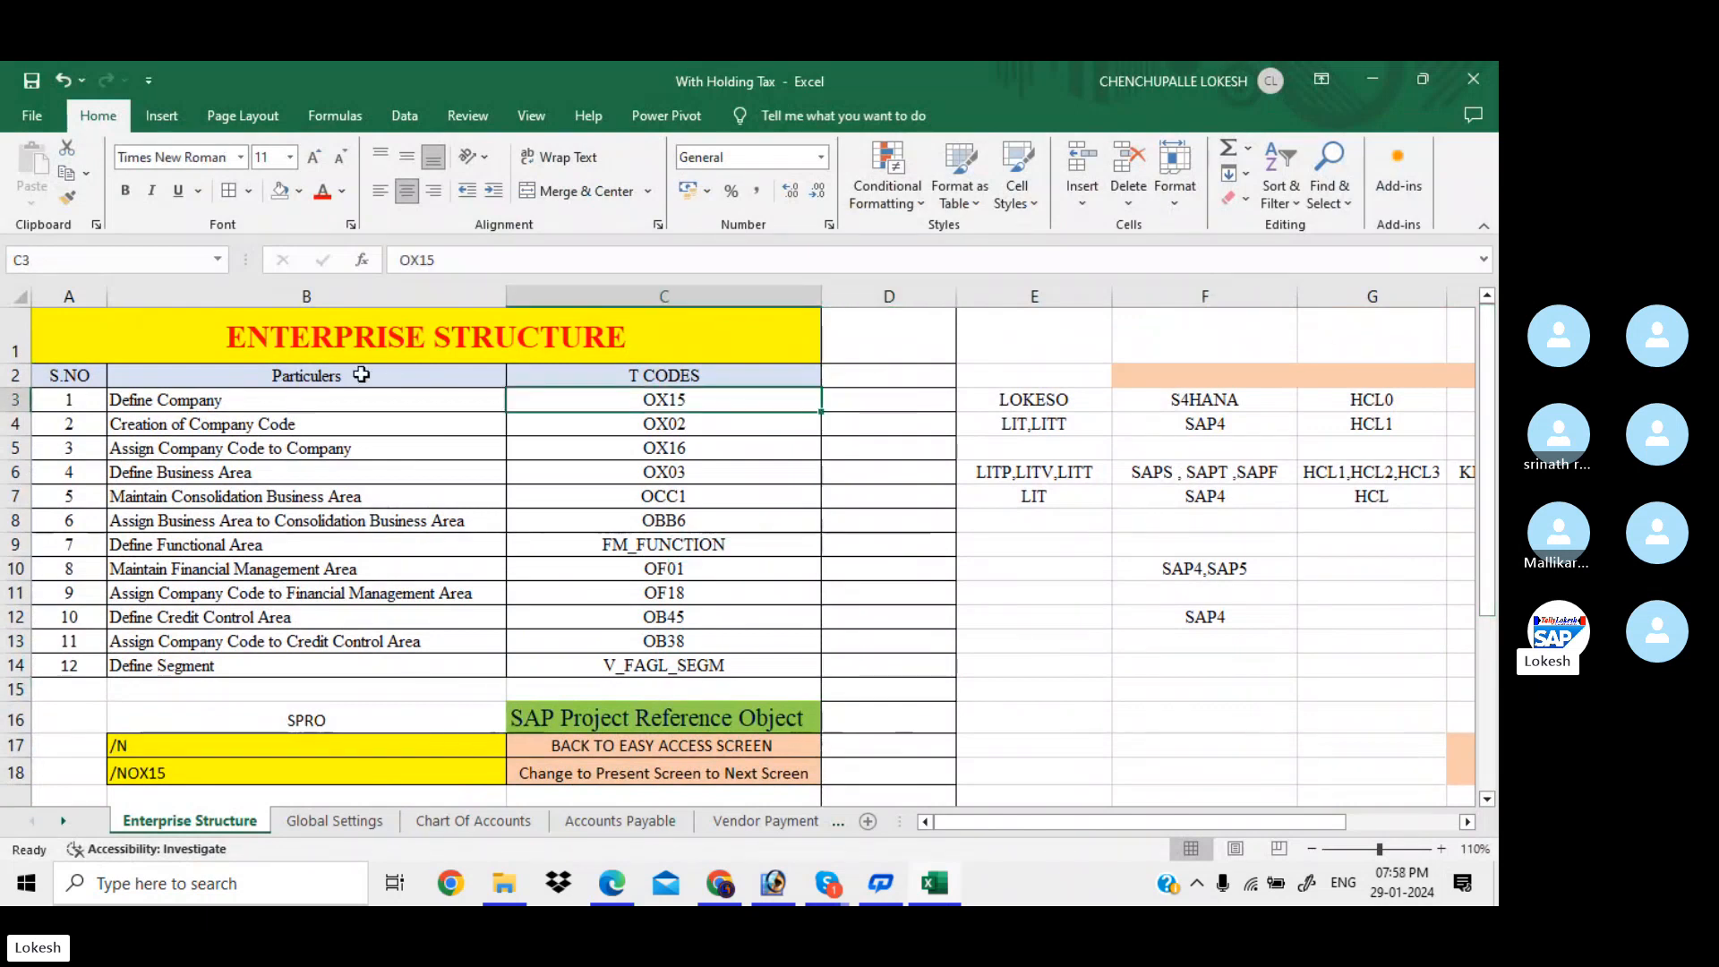
left_click_drag(260, 401, 322, 640)
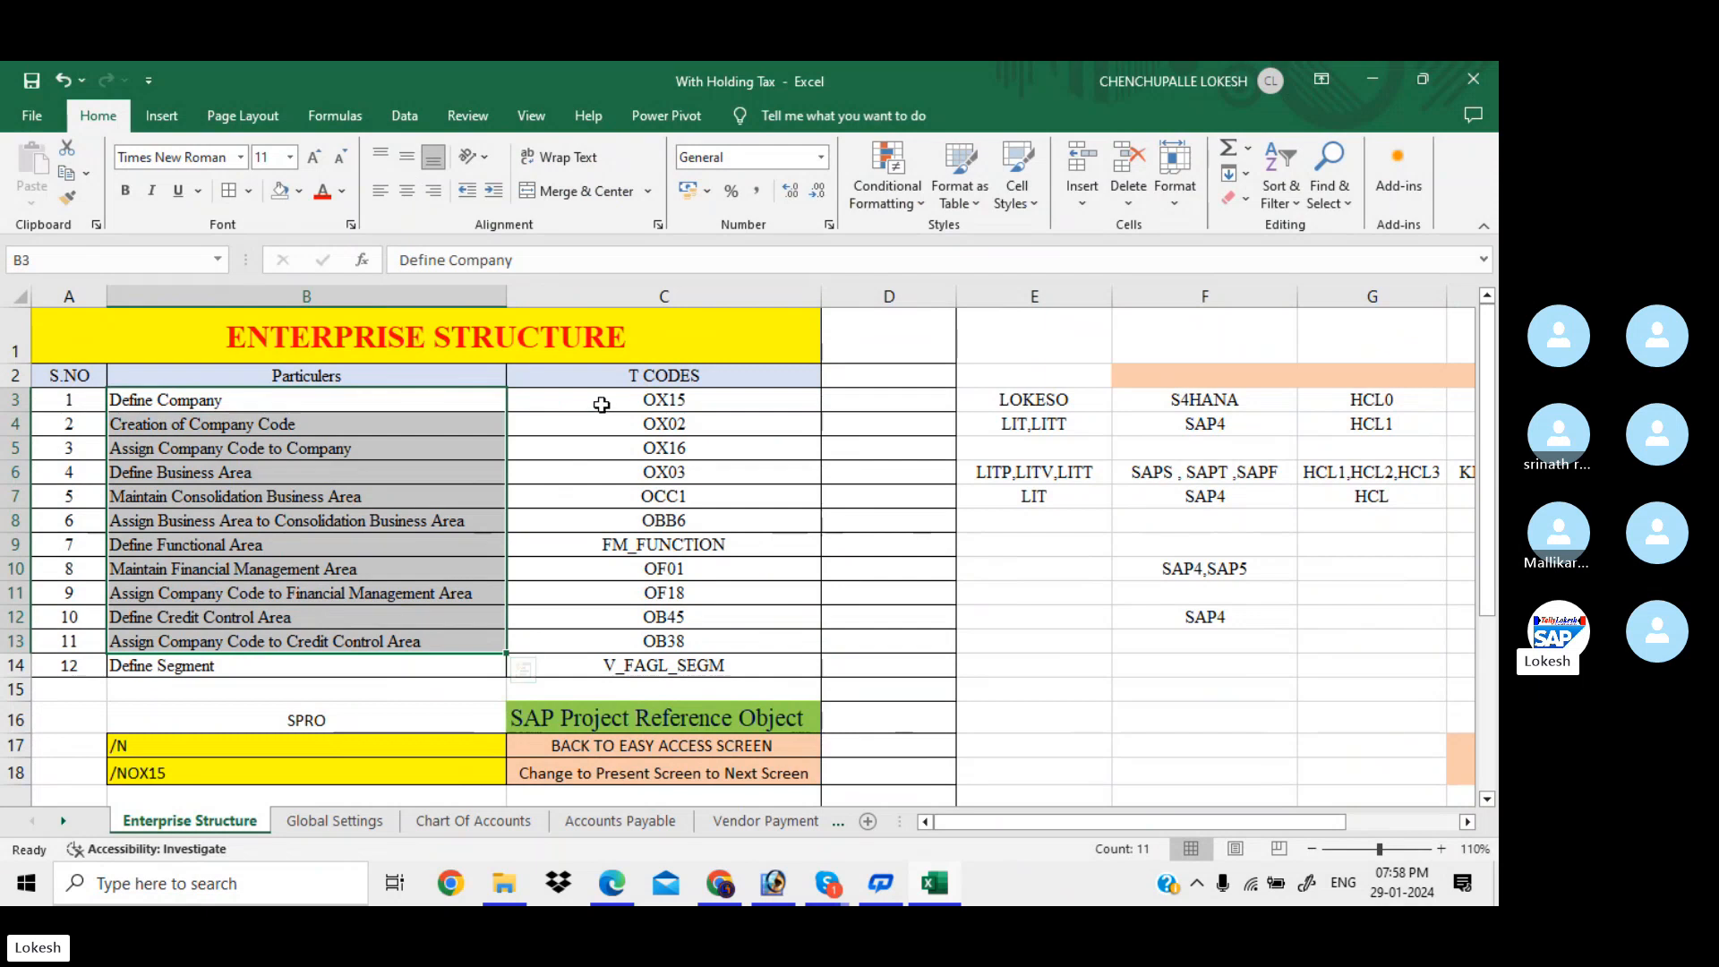
left_click_drag(603, 400, 640, 660)
Review Creation of Company Code, example codes E3:E7 and V_FAGL_SEGM, then return to the PDF
left_click(388, 426)
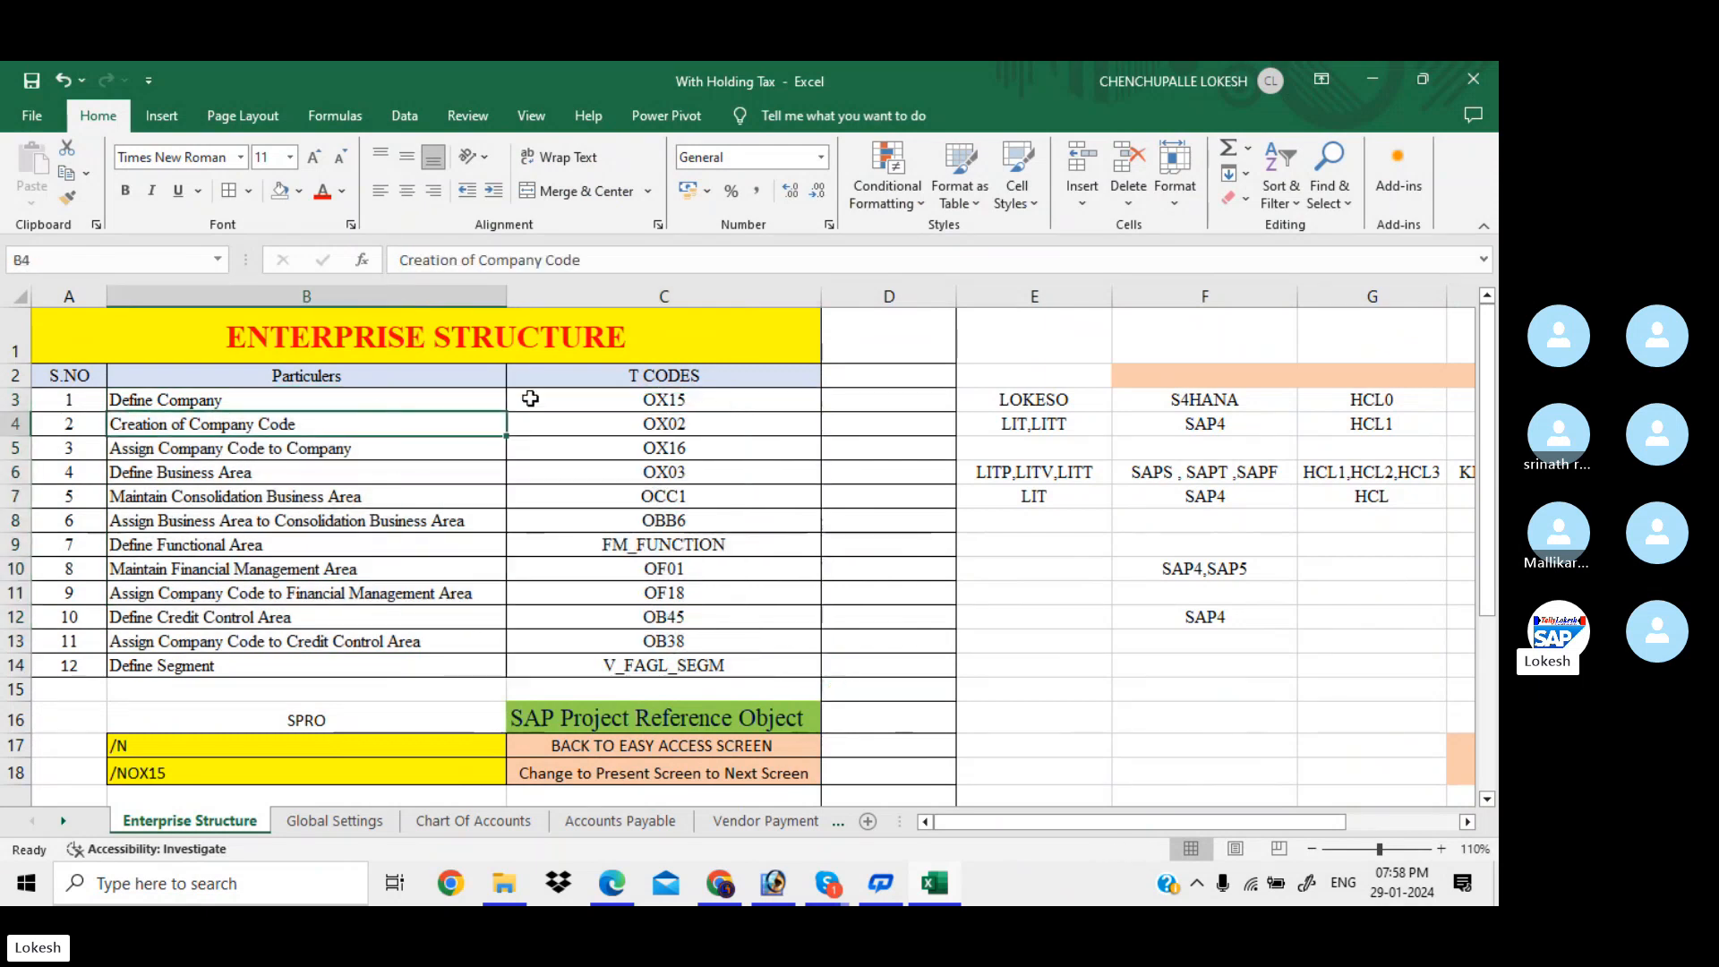
left_click(883, 399)
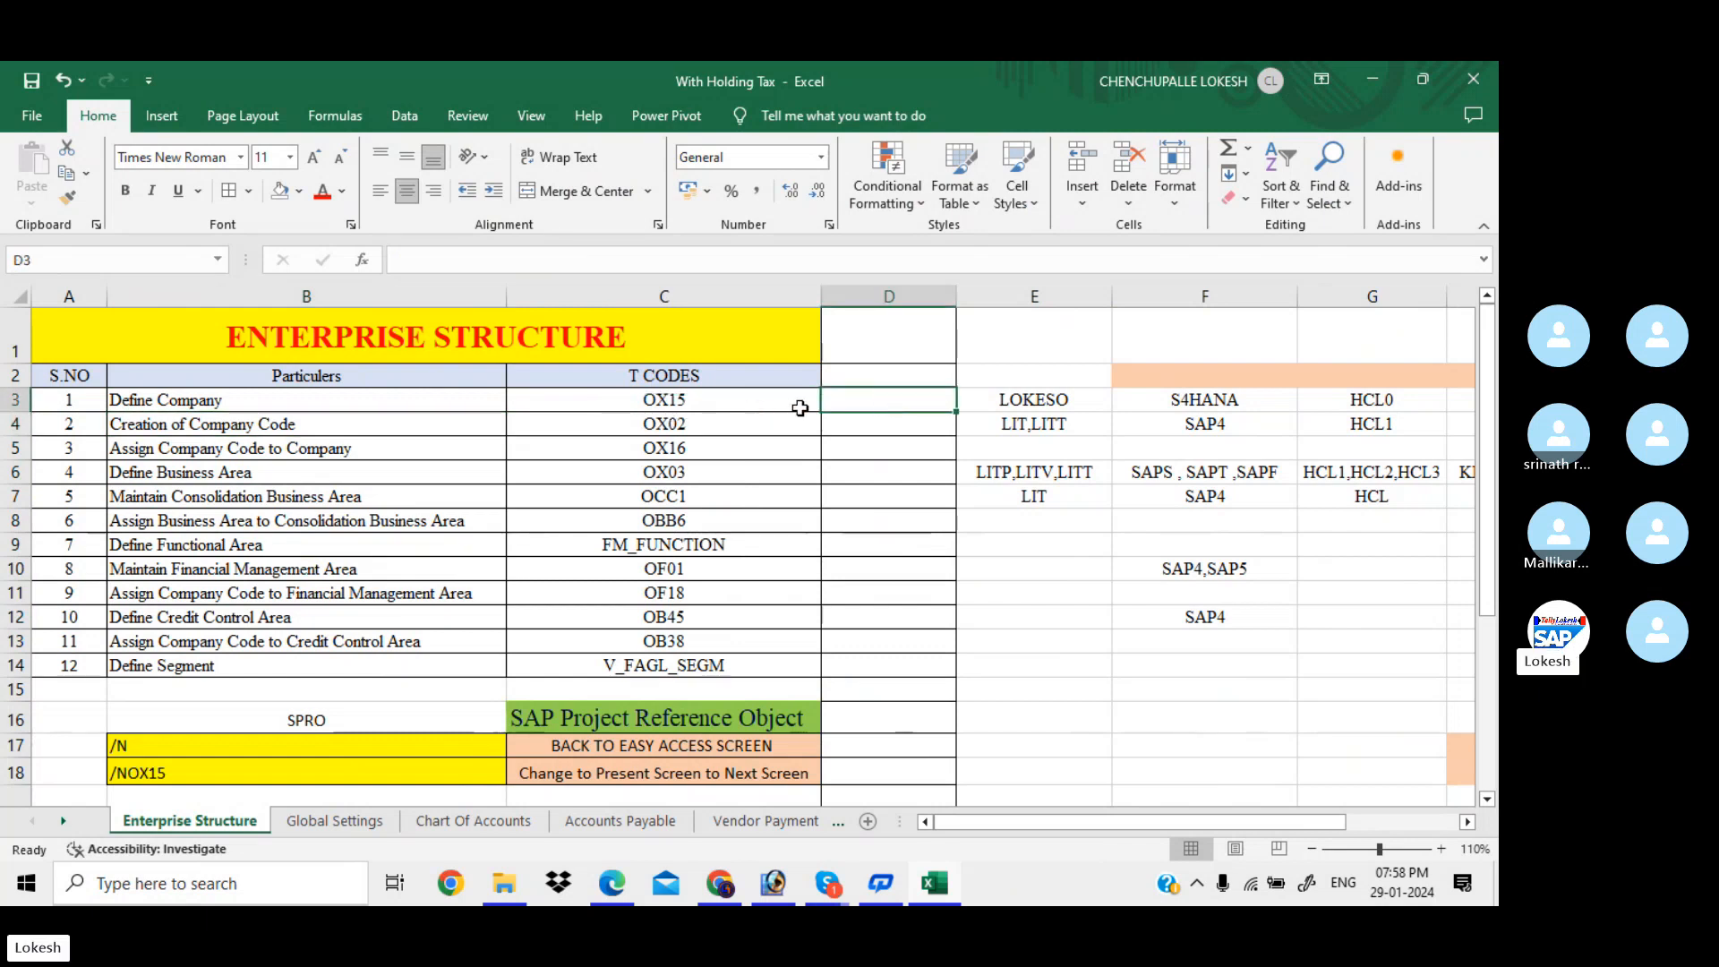
left_click(862, 426)
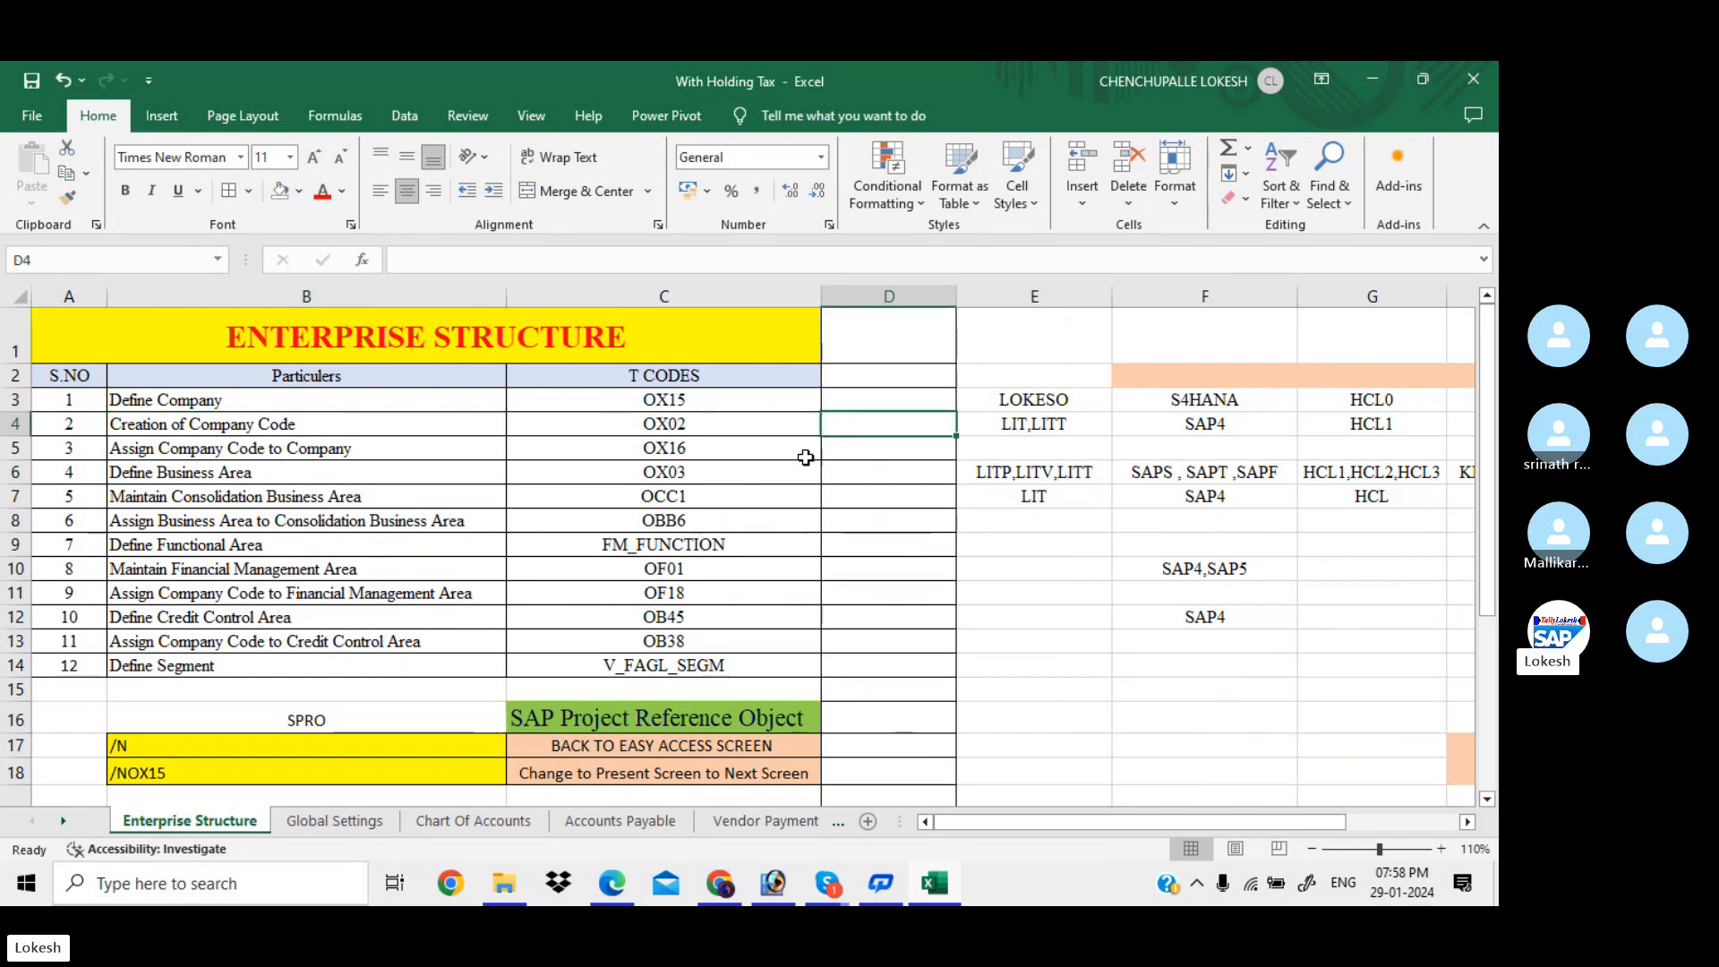
left_click(877, 471)
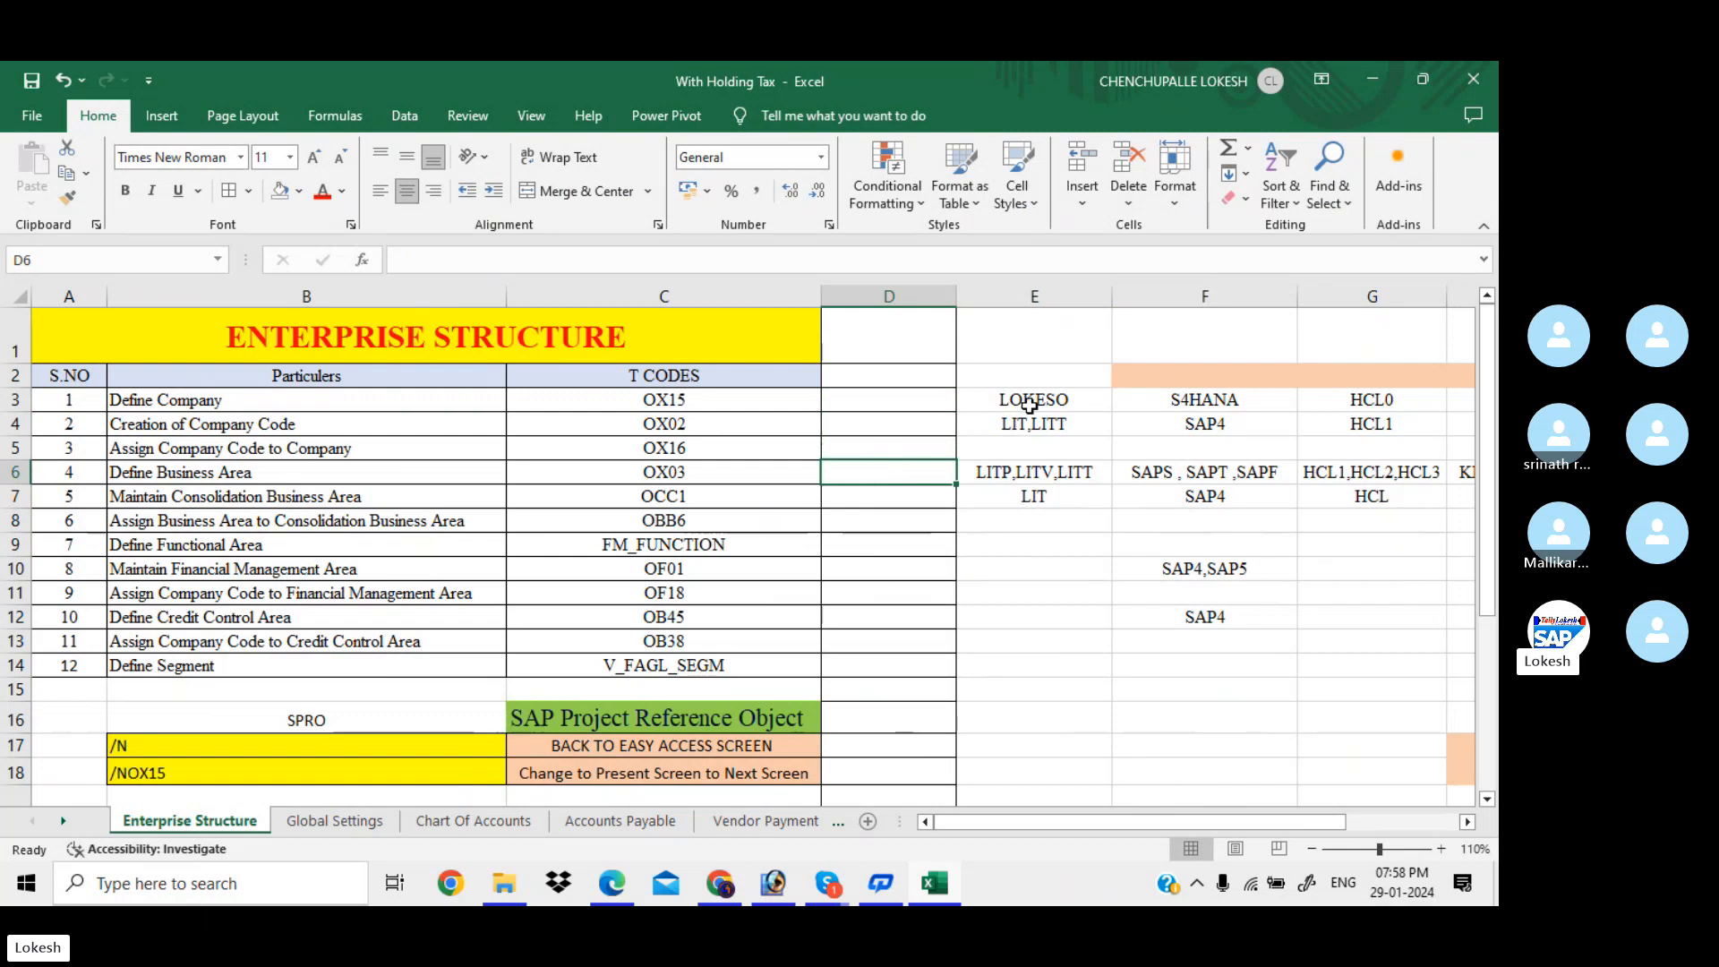
left_click(1068, 398)
left_click_drag(1069, 399, 1084, 507)
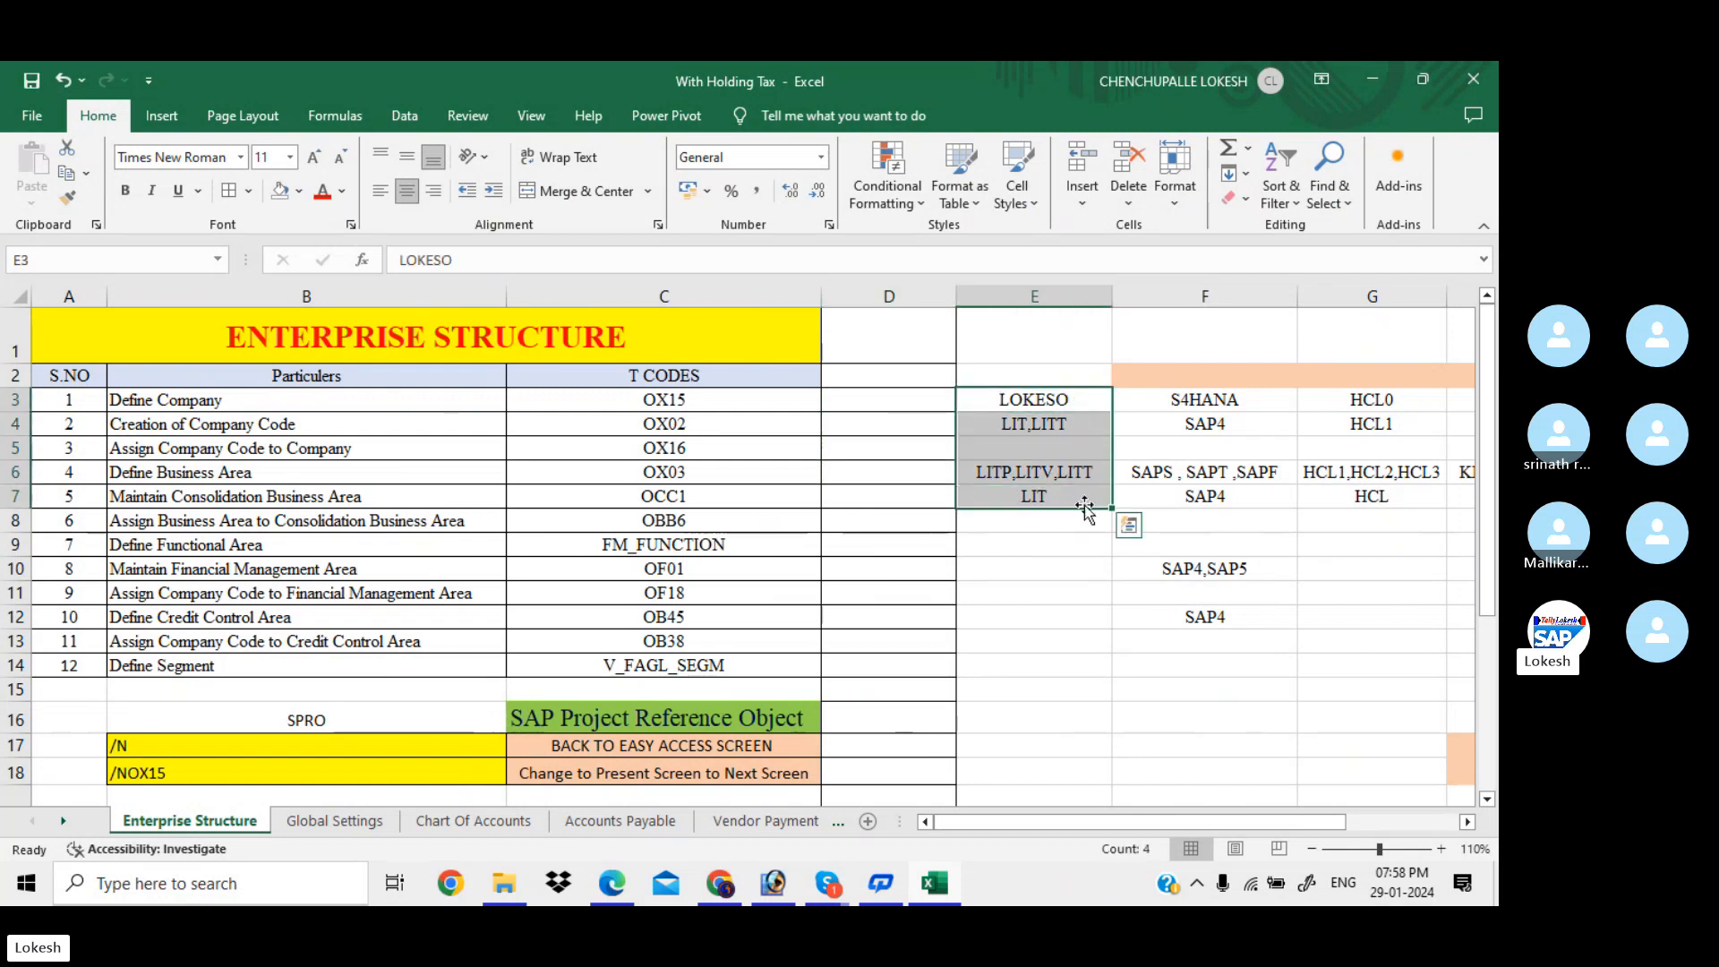
left_click(881, 570)
left_click_drag(1055, 818, 924, 827)
left_click(683, 669)
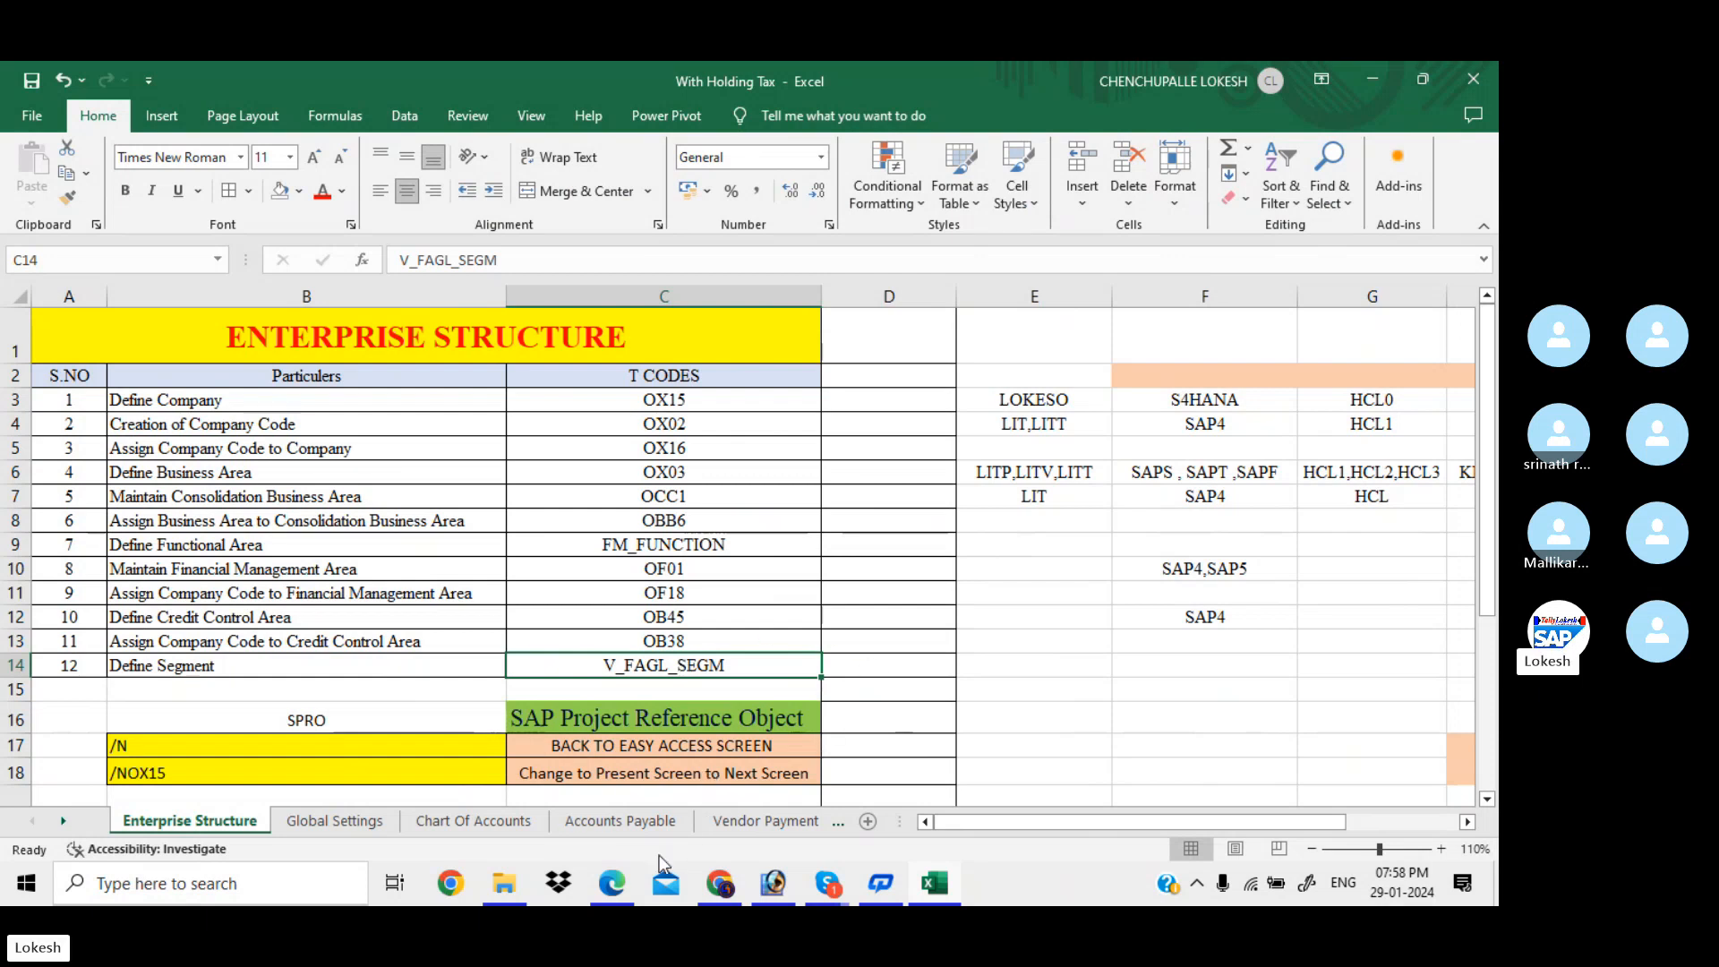
left_click(613, 884)
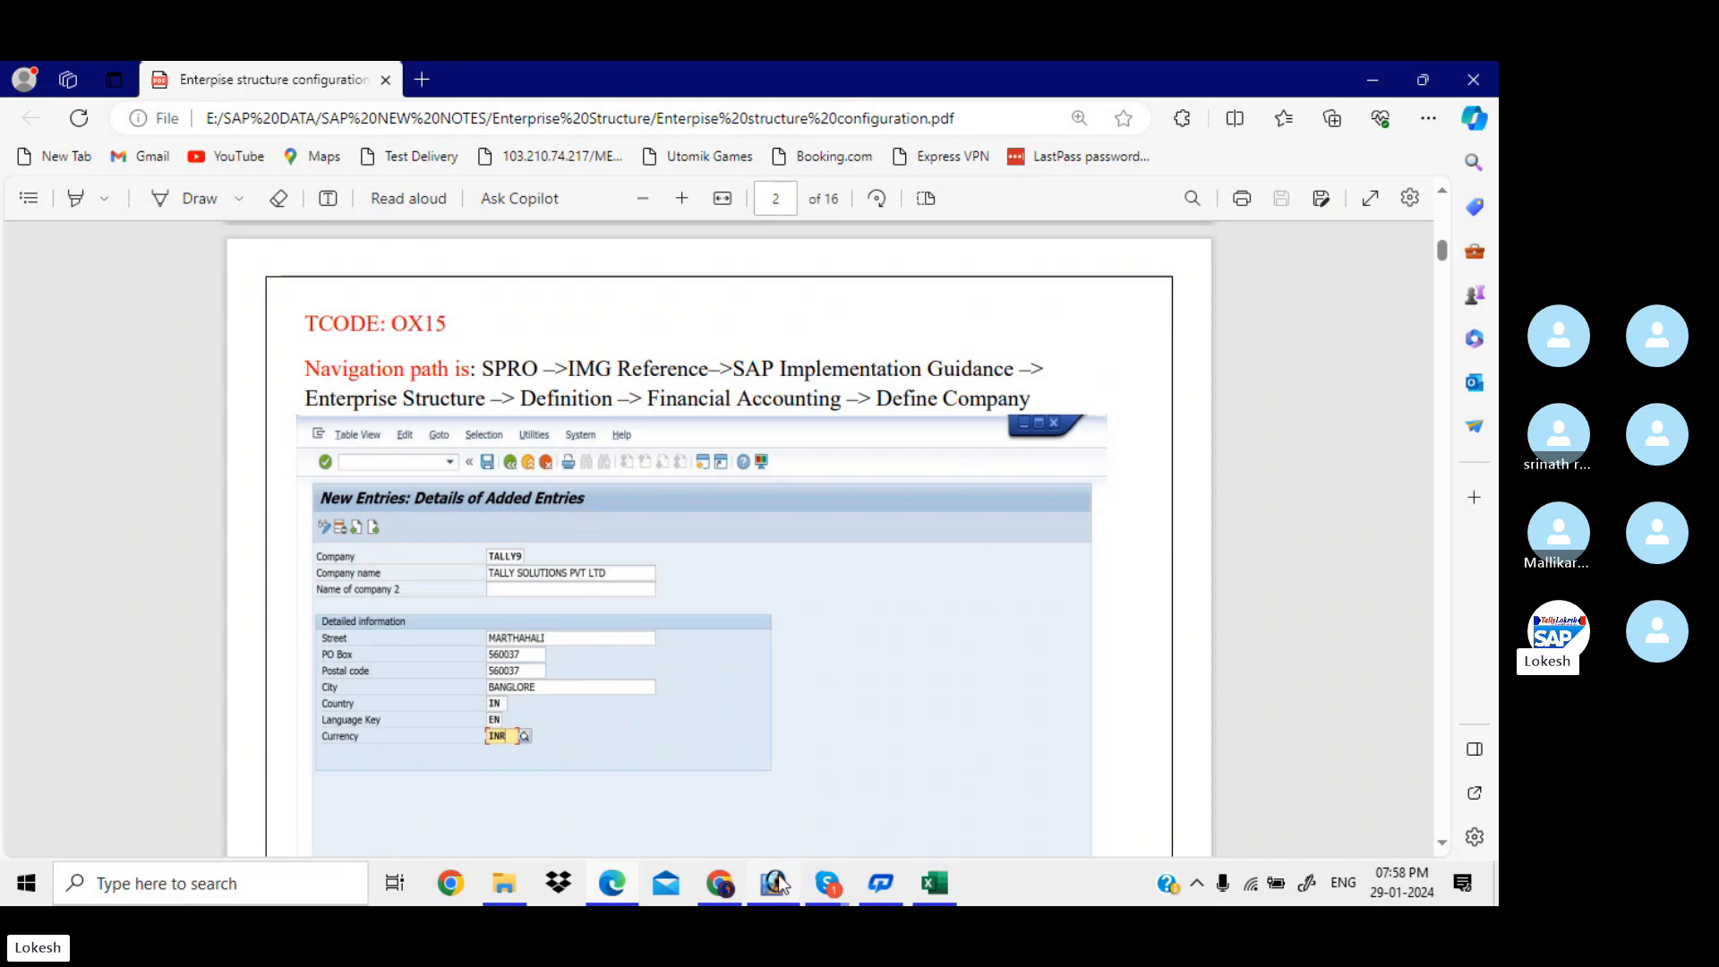
Minimize Excel, Edge, Chrome and Photoshop, then launch SAP Logon 740 from the desktop
mouse_move(945, 900)
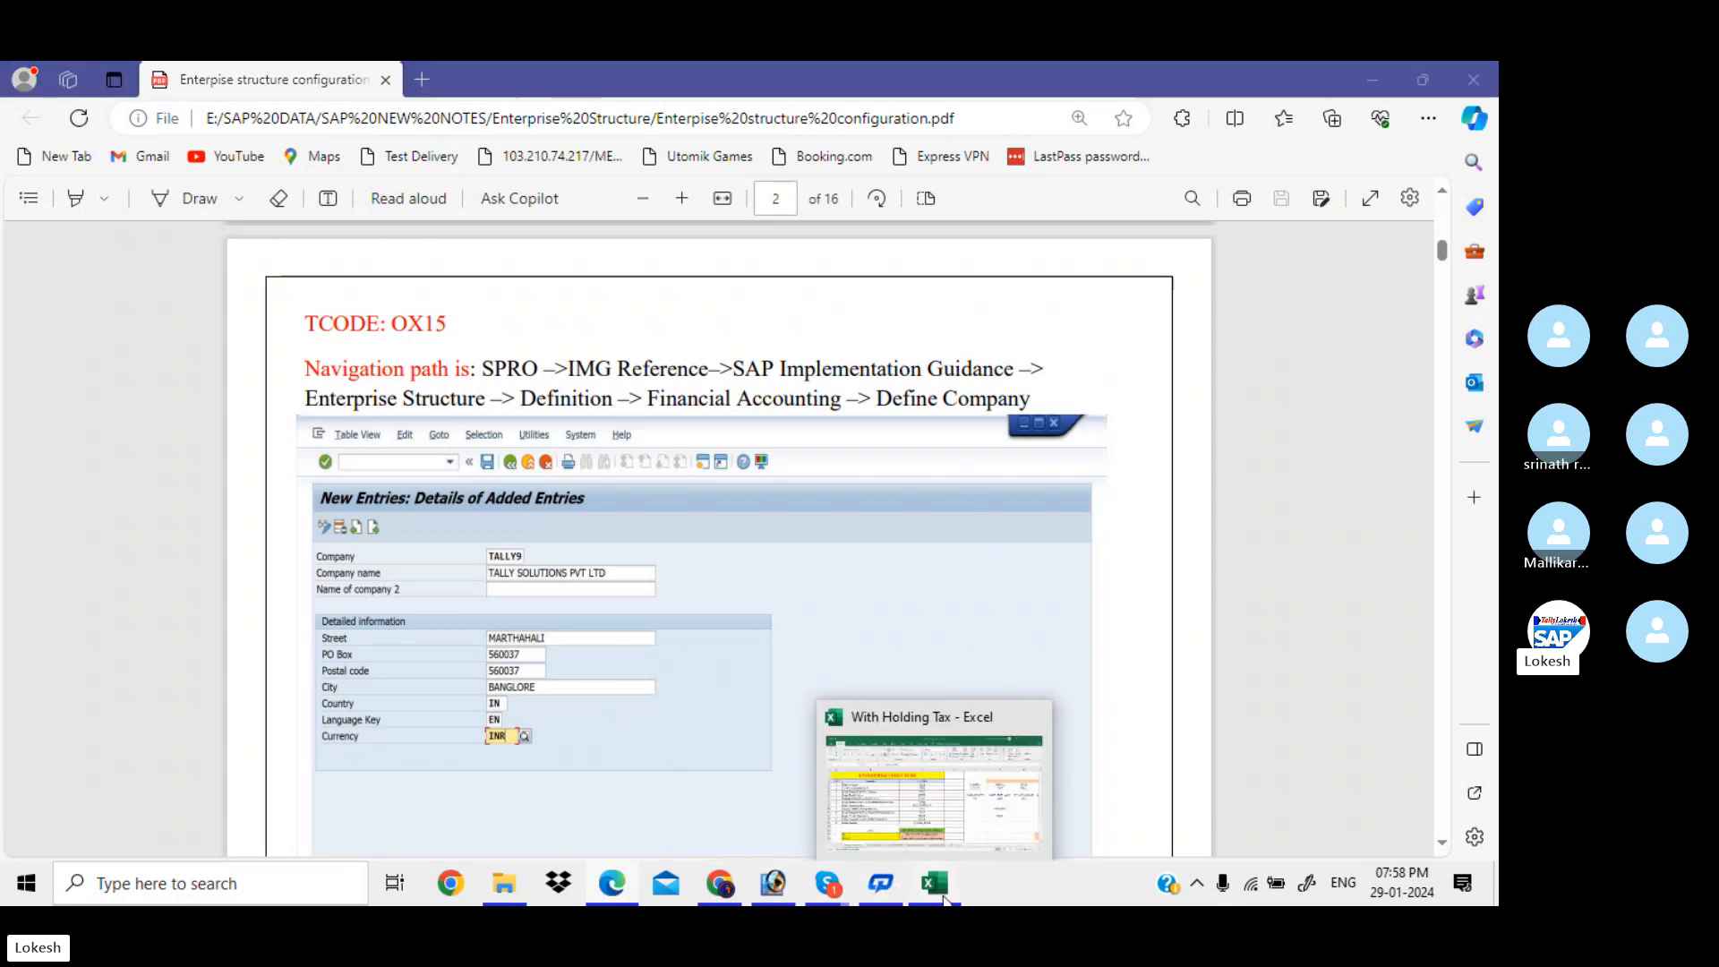
left_click(945, 900)
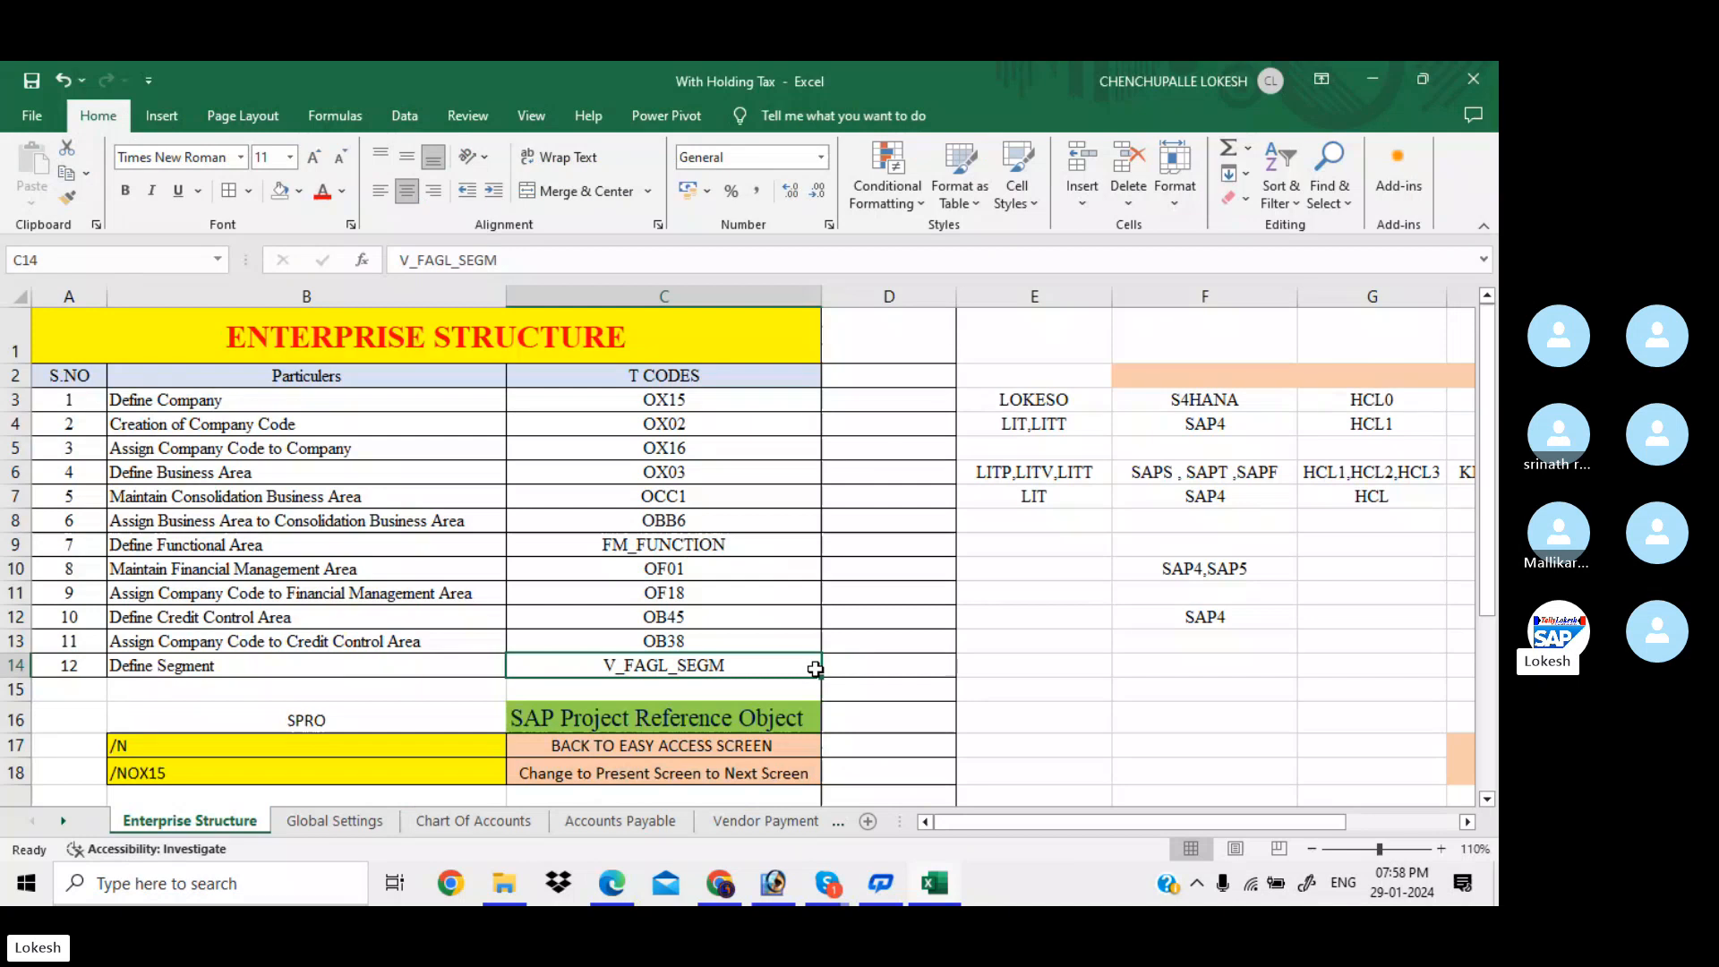
left_click(1370, 79)
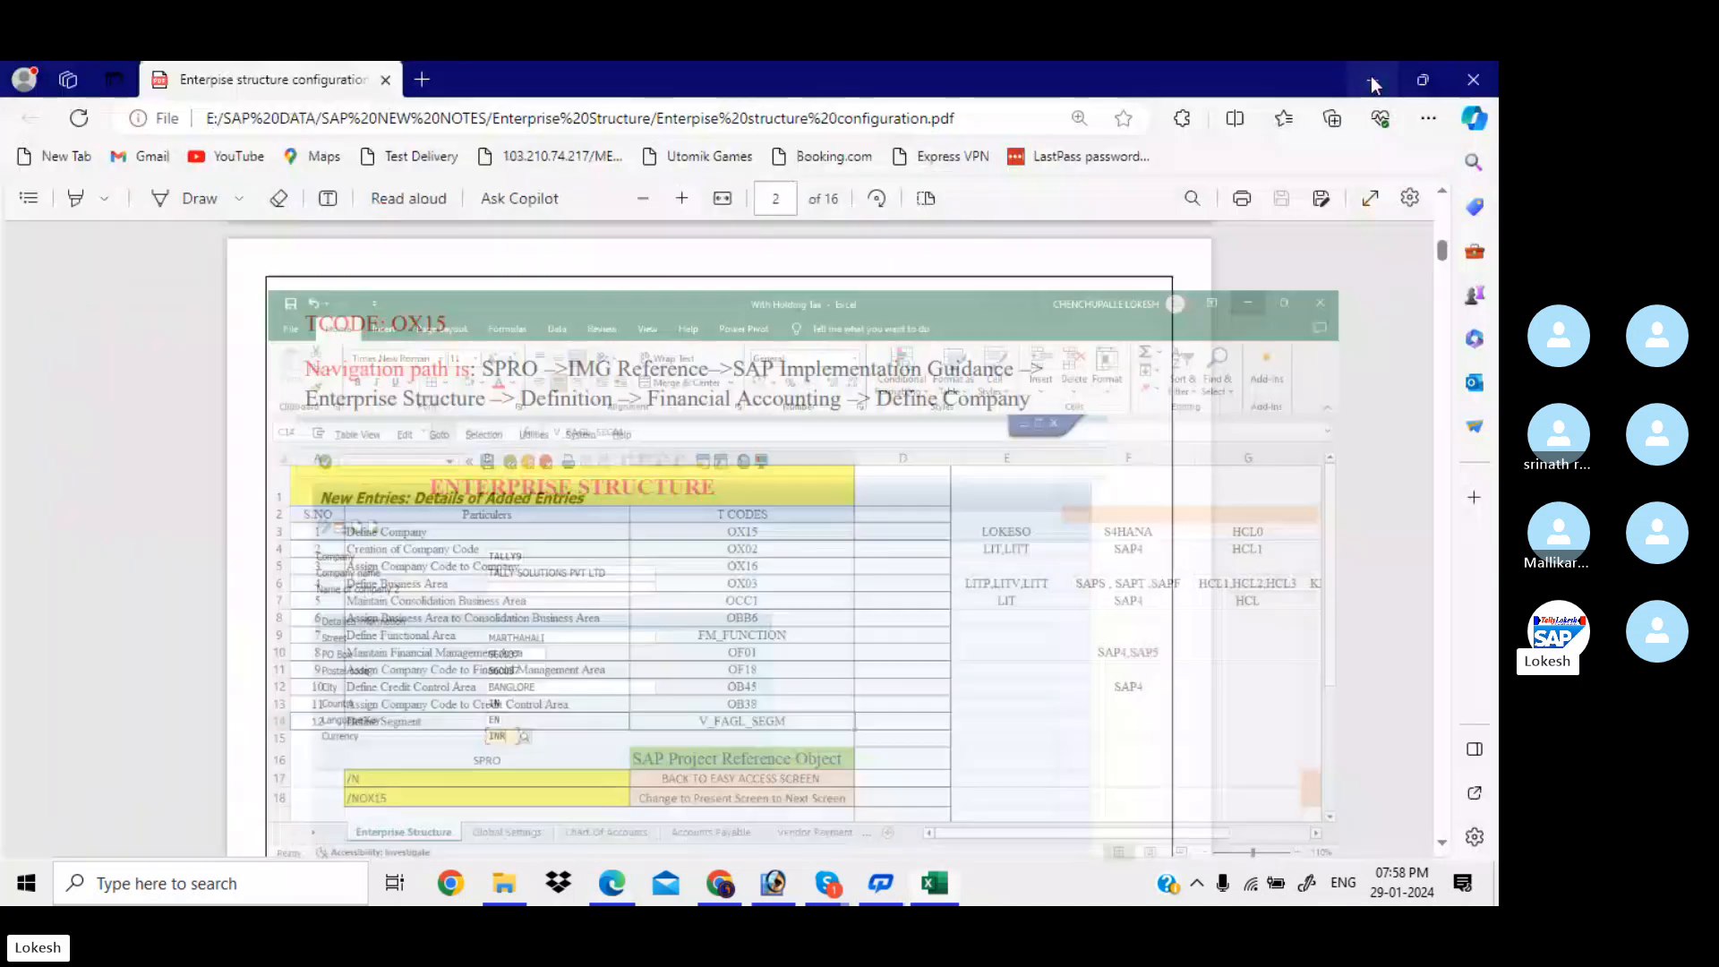
left_click(1373, 80)
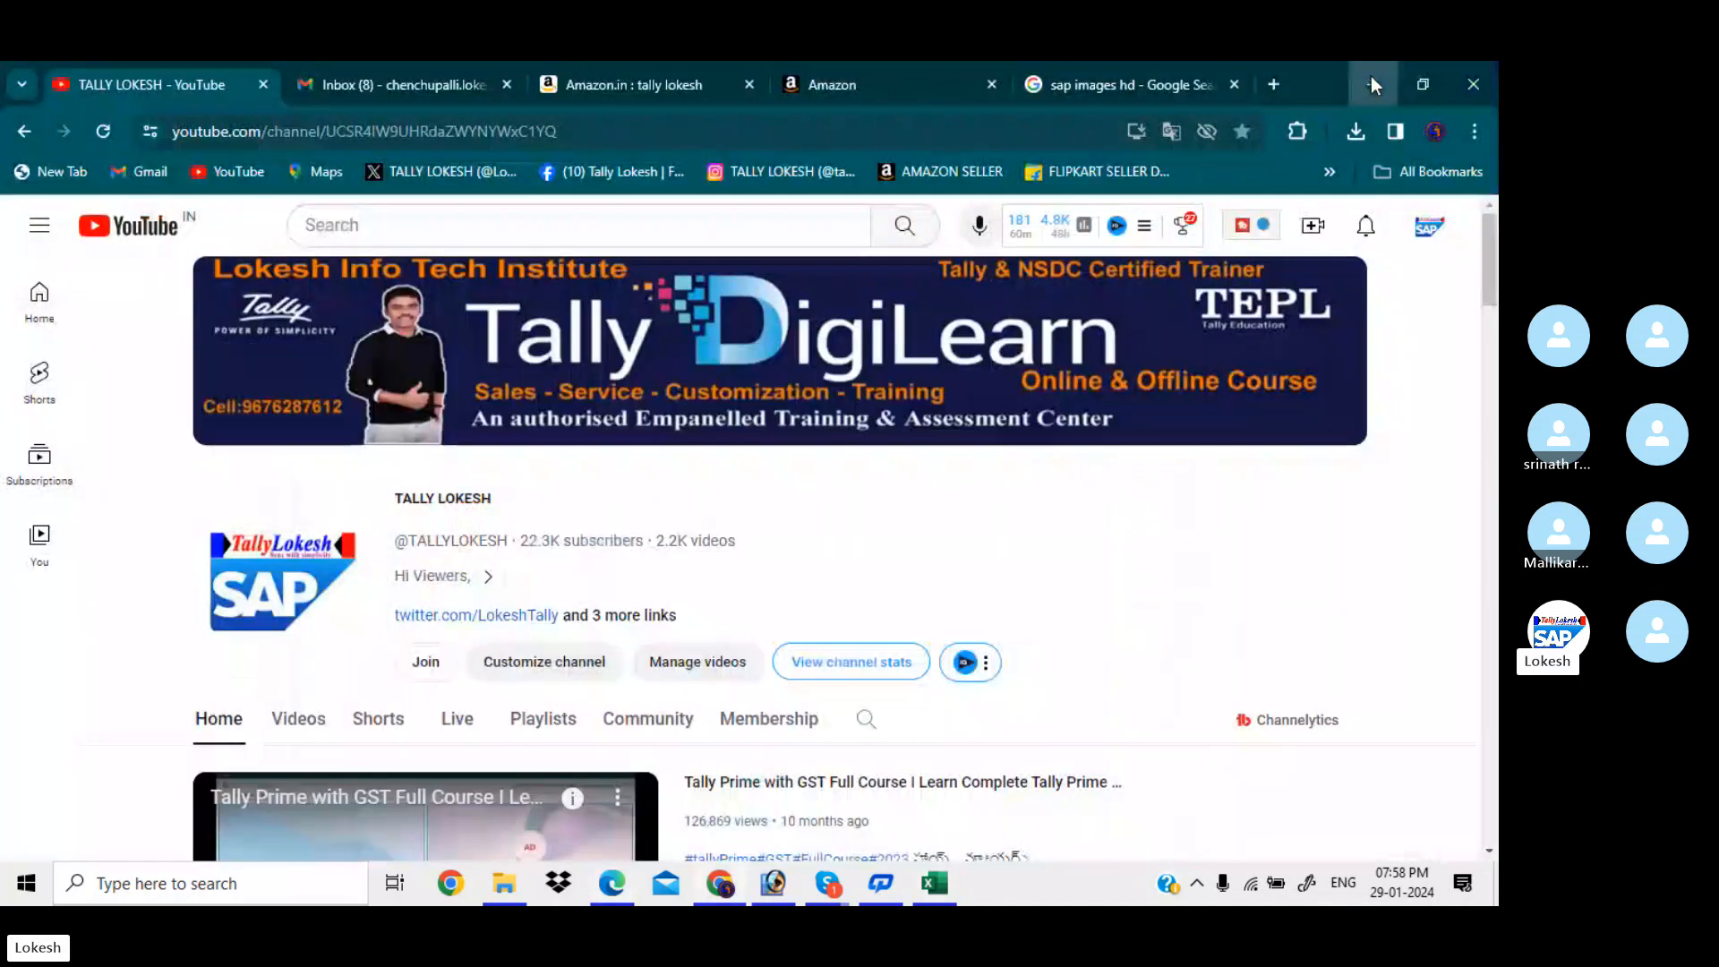
left_click(1373, 82)
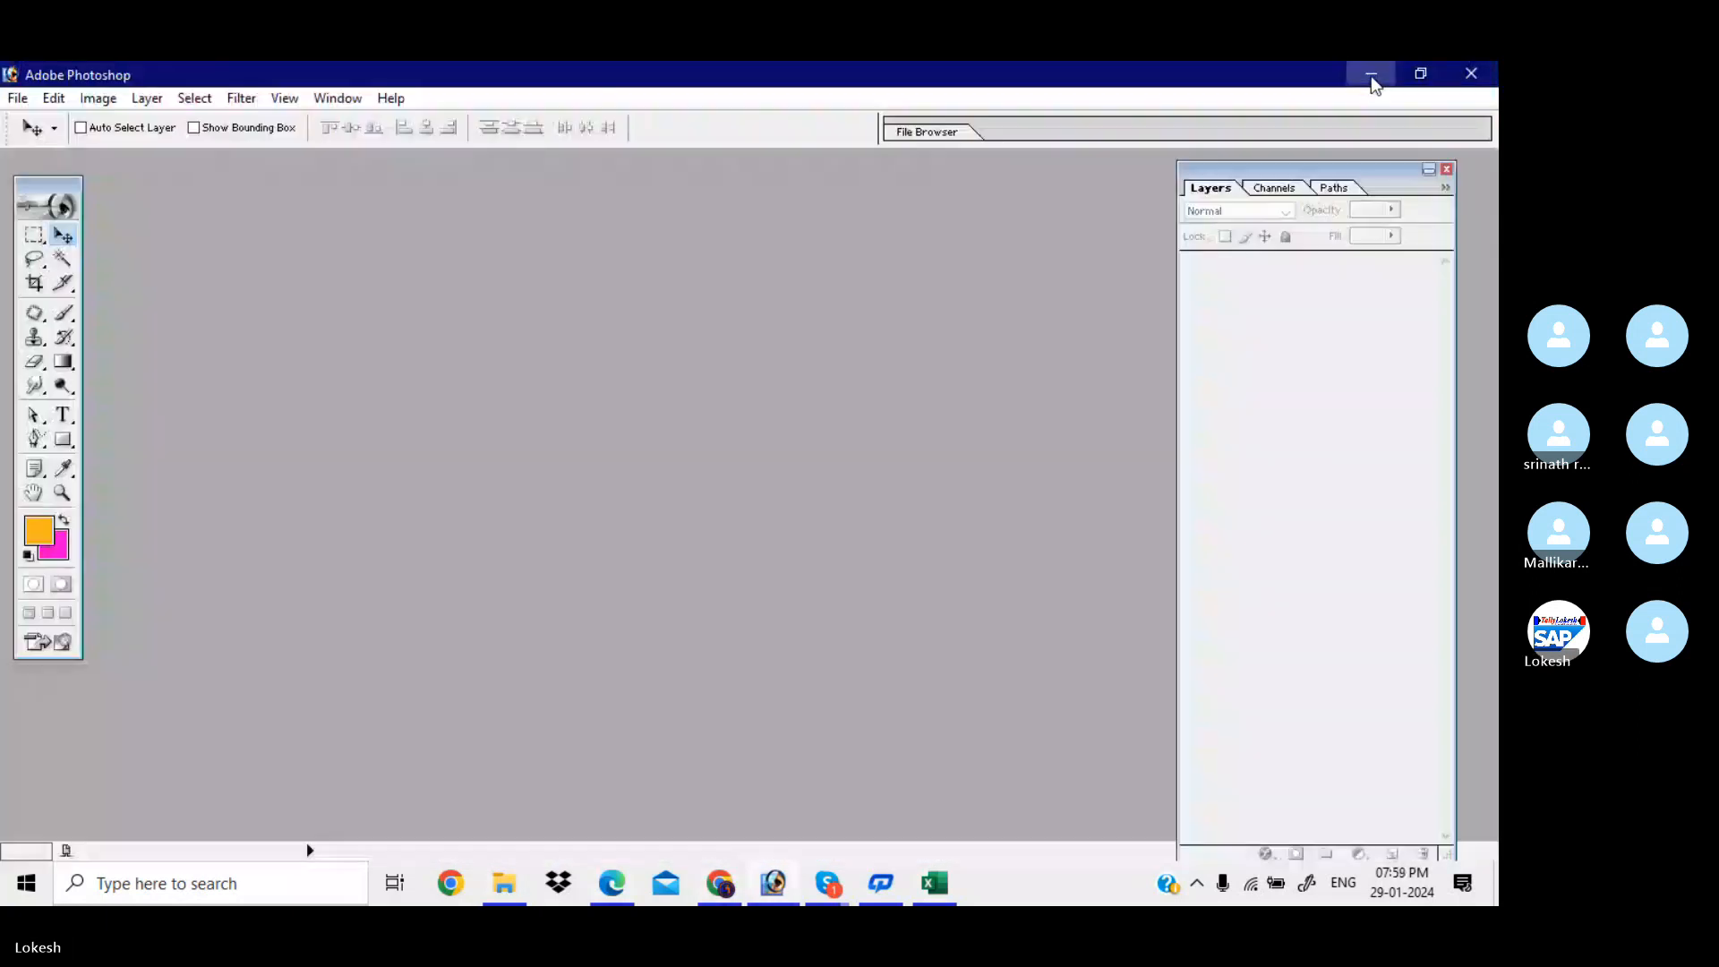
left_click(1370, 77)
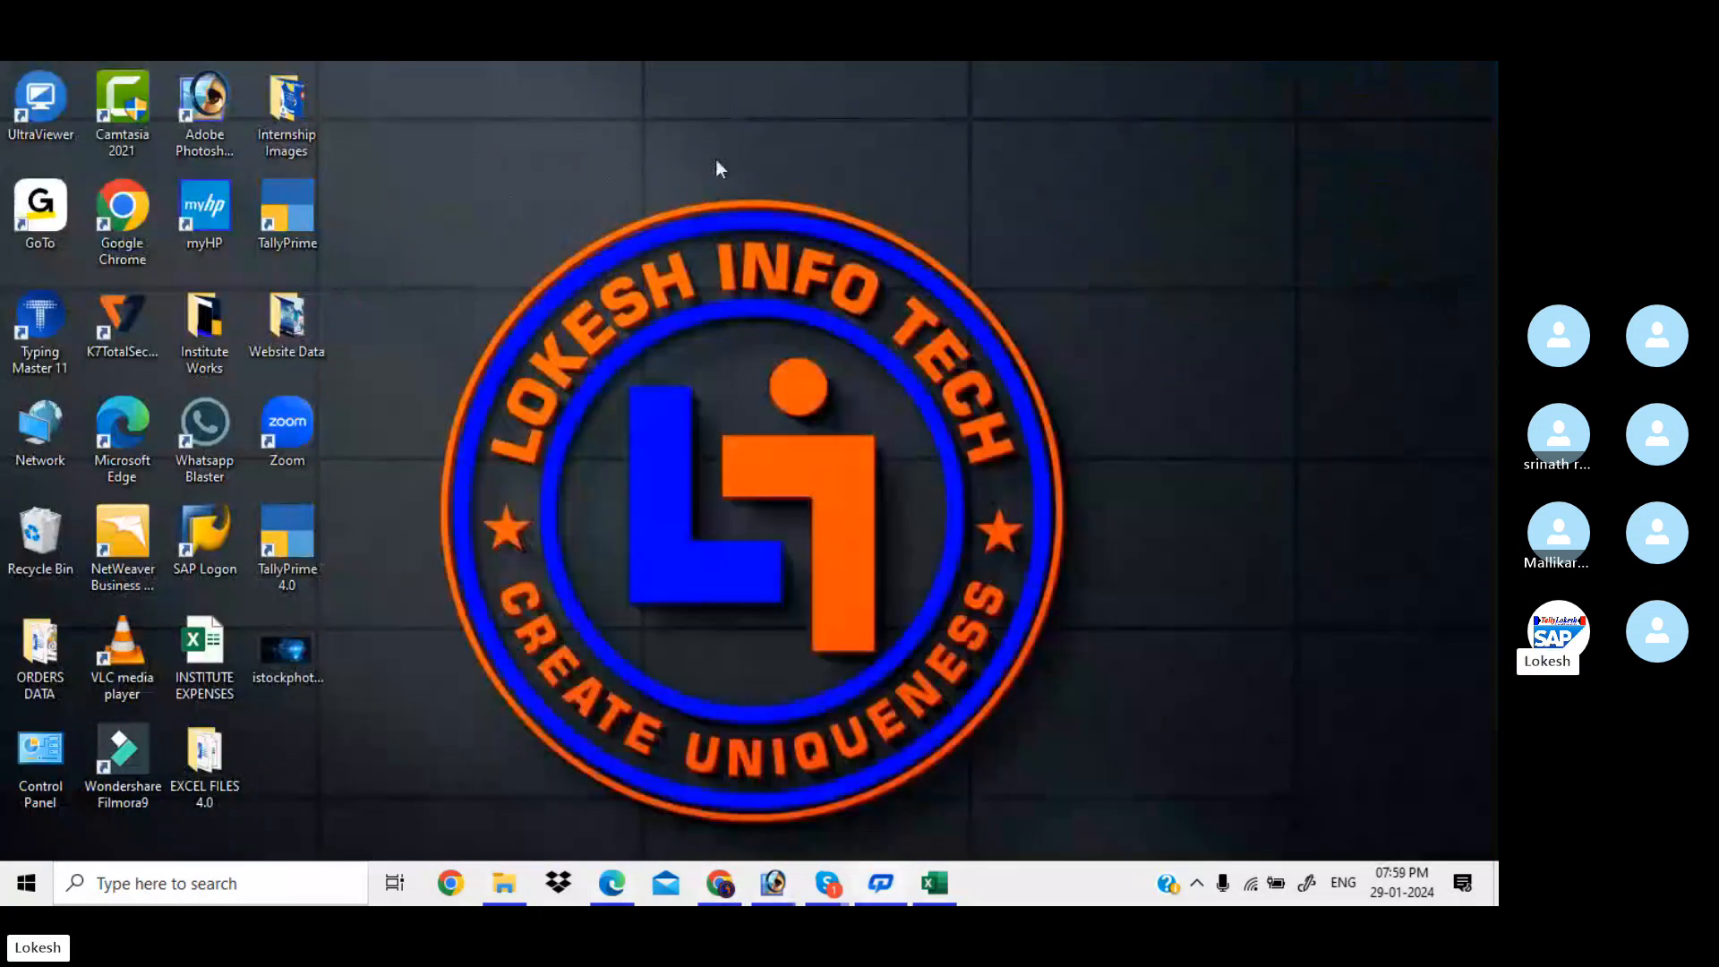
double_click(224, 540)
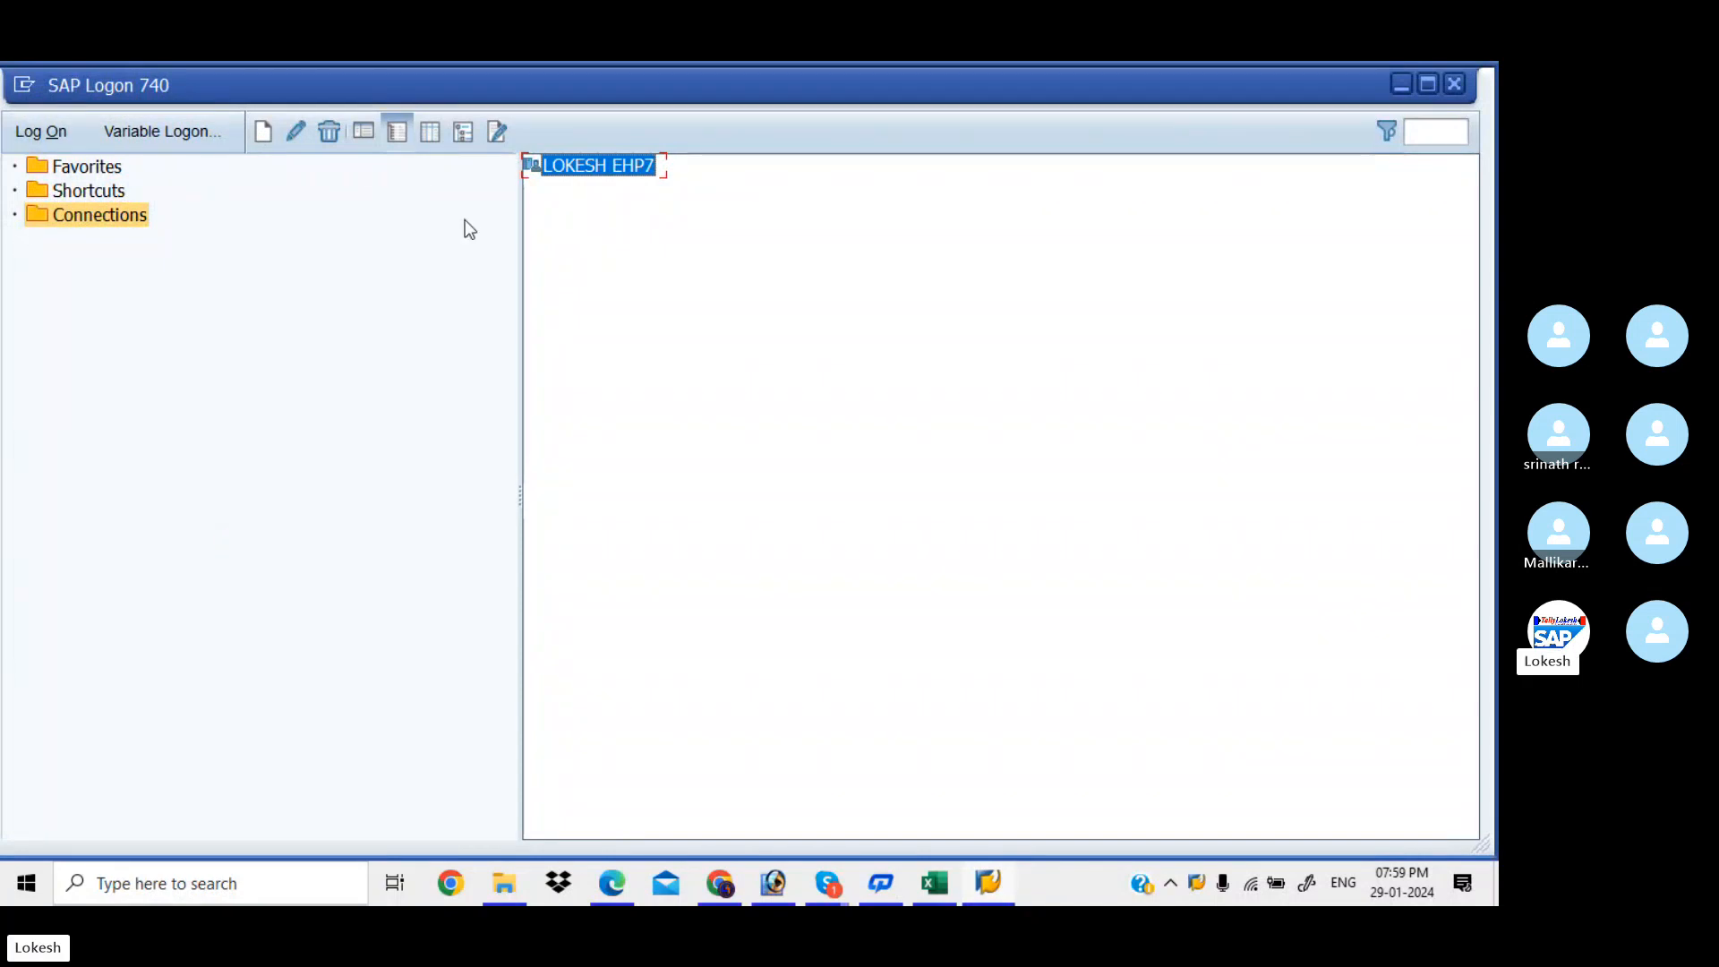
Log on to LOKESH EHP7 client 800 with the saved user and password, then return to Excel
double_click(600, 170)
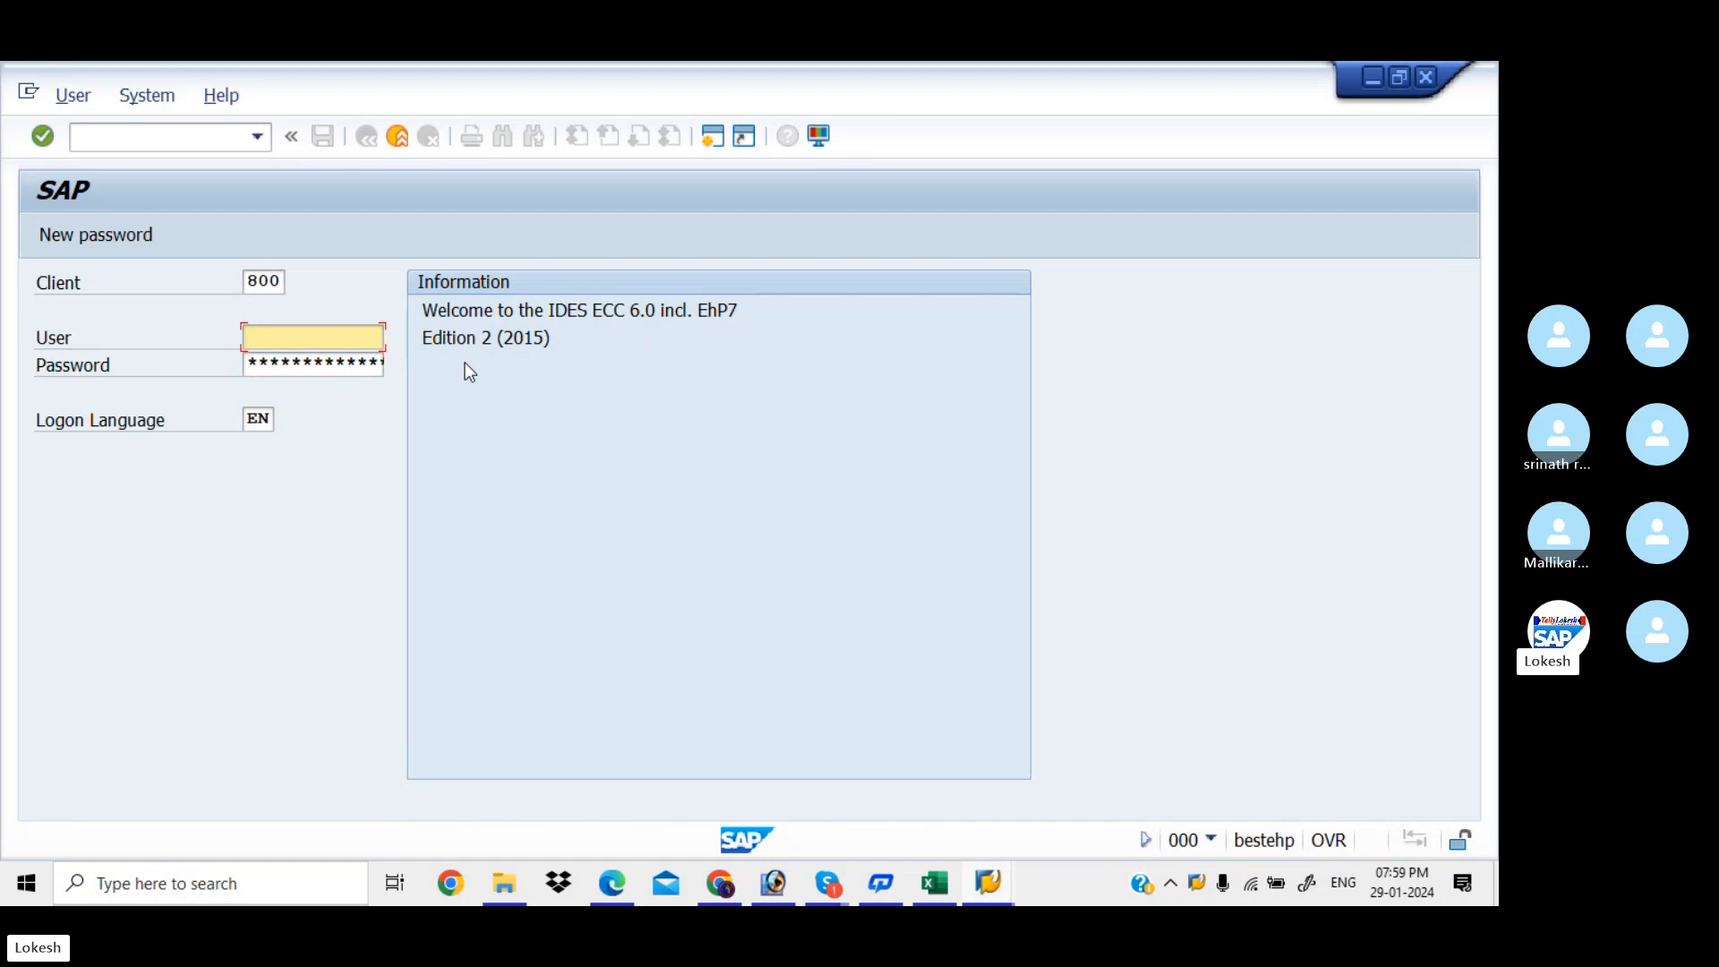
key("Down")
key("Down")
key("Tab")
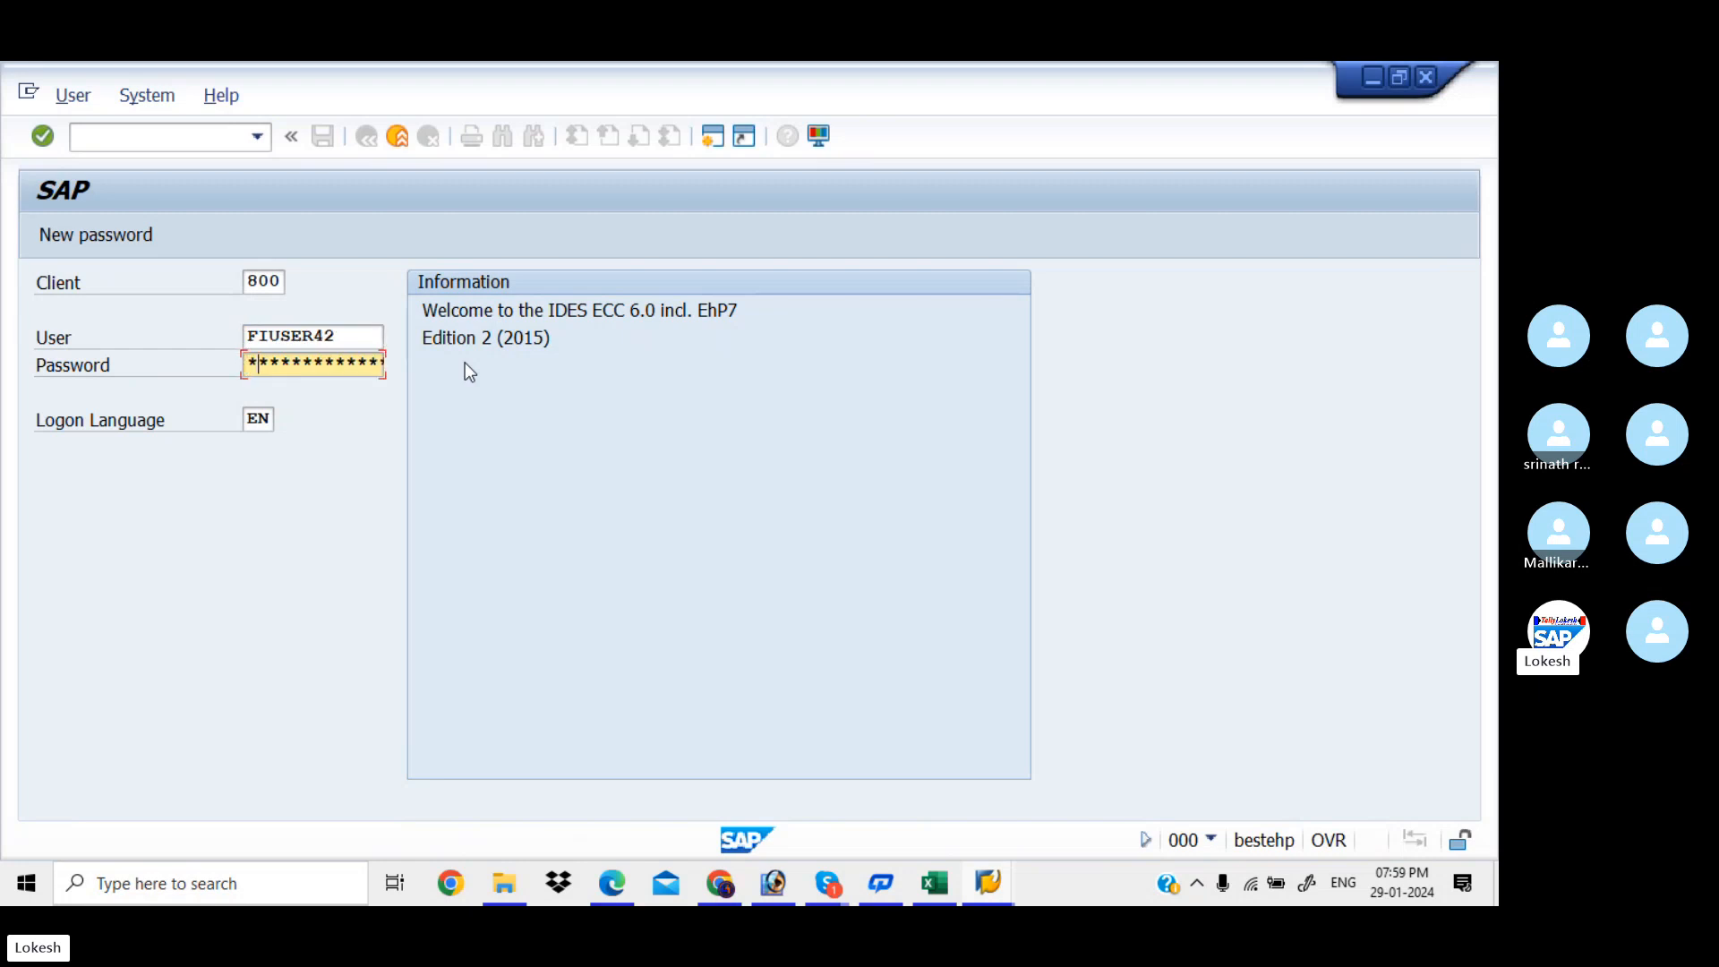
type("*******")
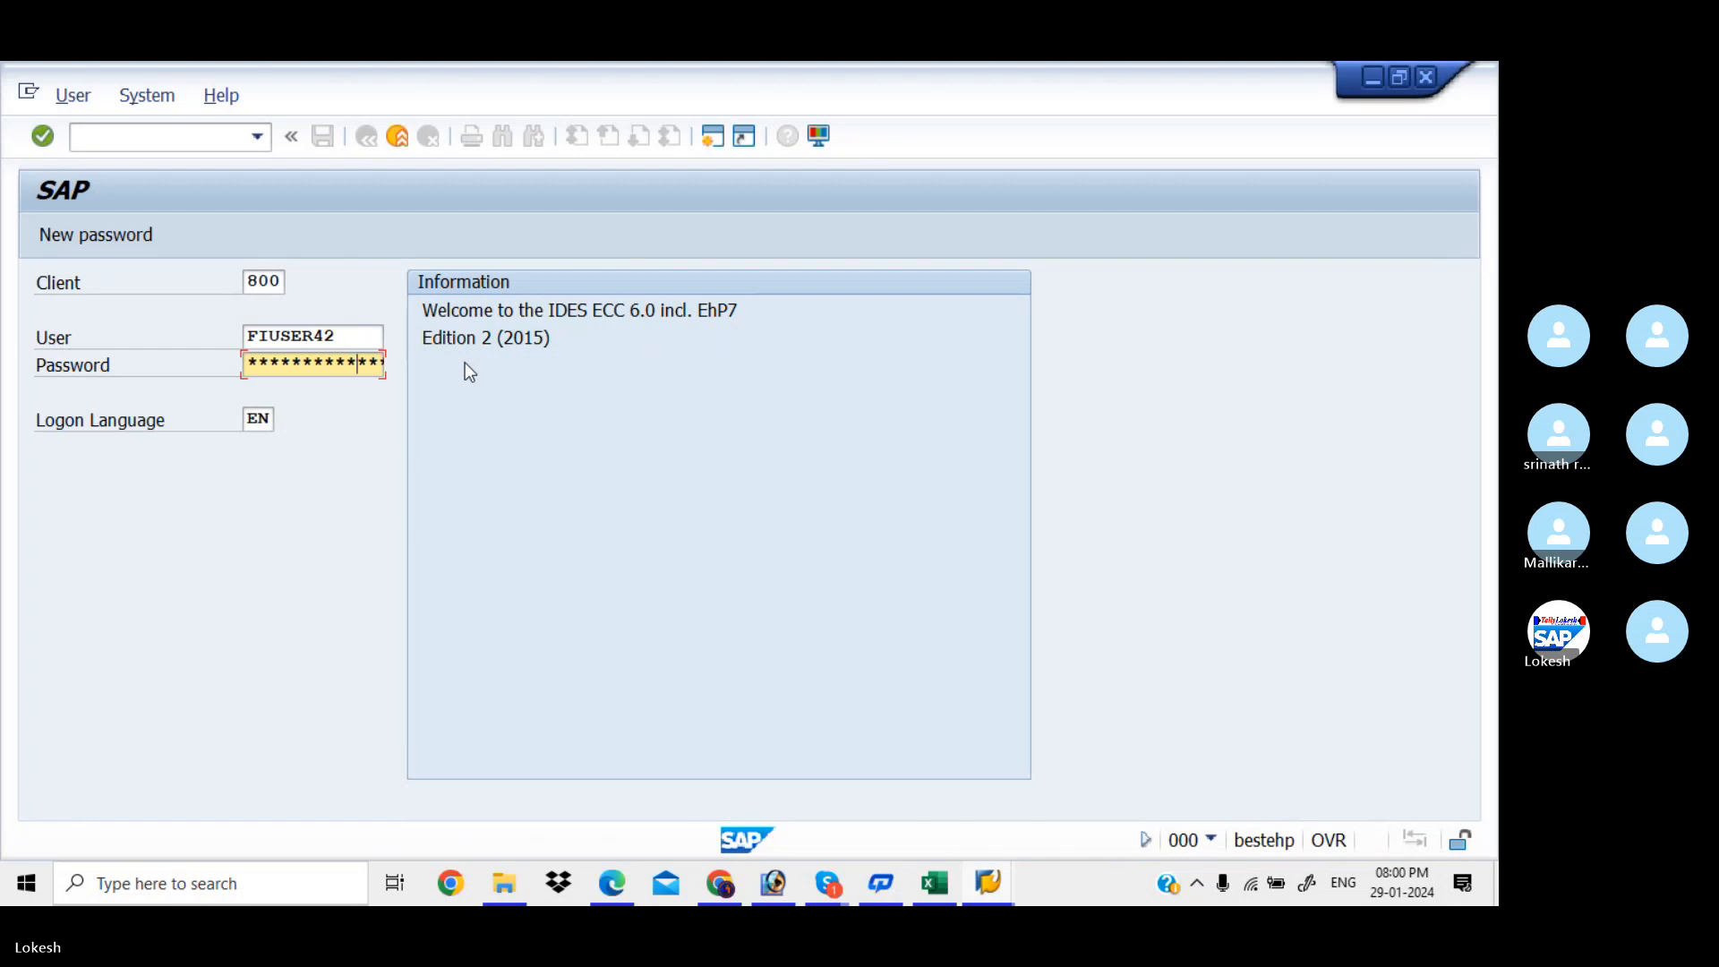
key("Return")
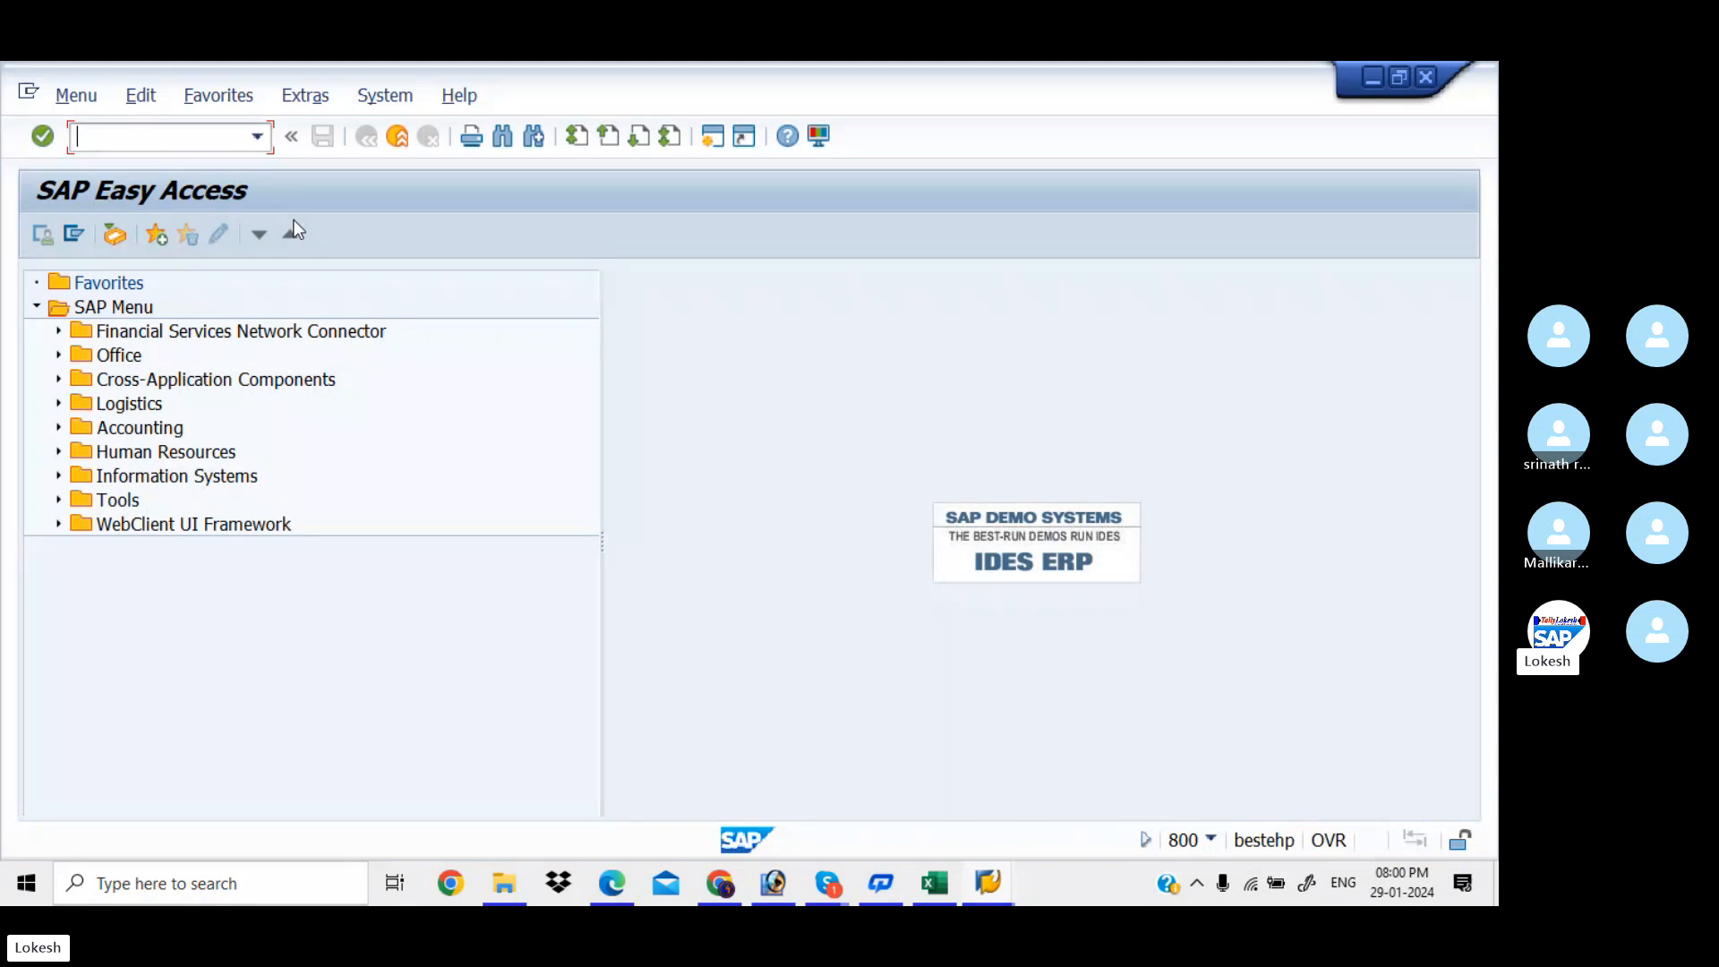
left_click(934, 884)
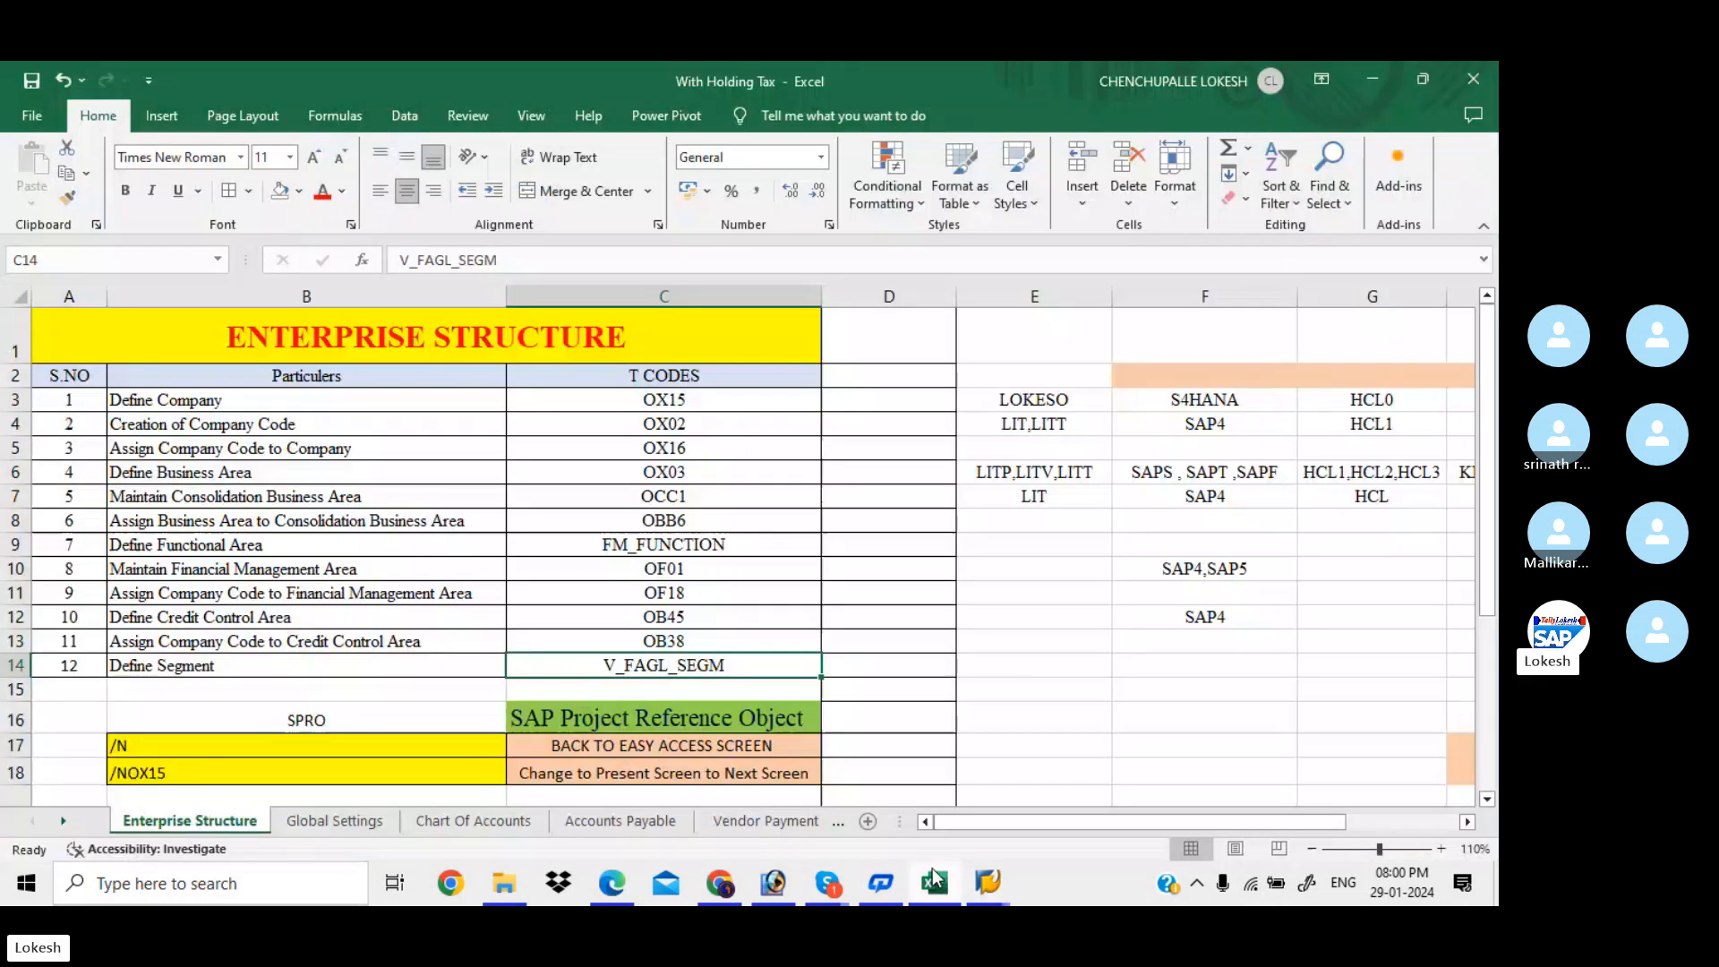
Select the SPRO cell and move down to the FI CONSULTANT row in the sheet
left_click(391, 721)
key("Down")
key("Down")
key("Down")
key("Down")
key("Down")
key("Down")
key("Down")
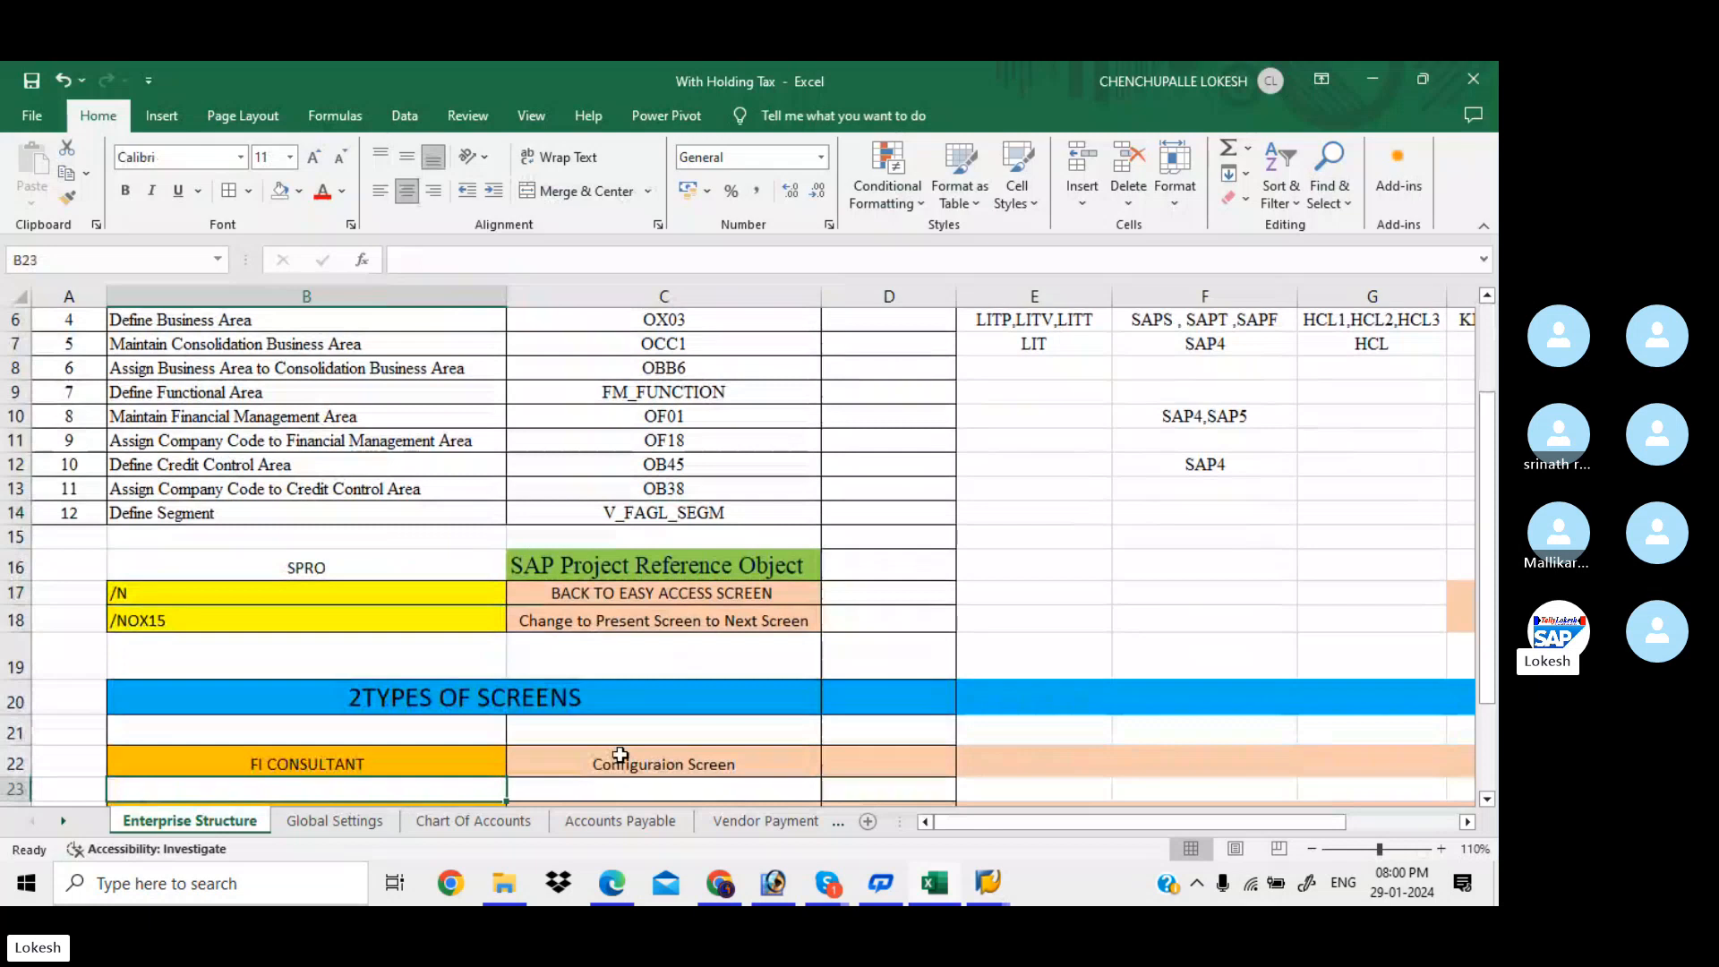
mouse_move(827, 884)
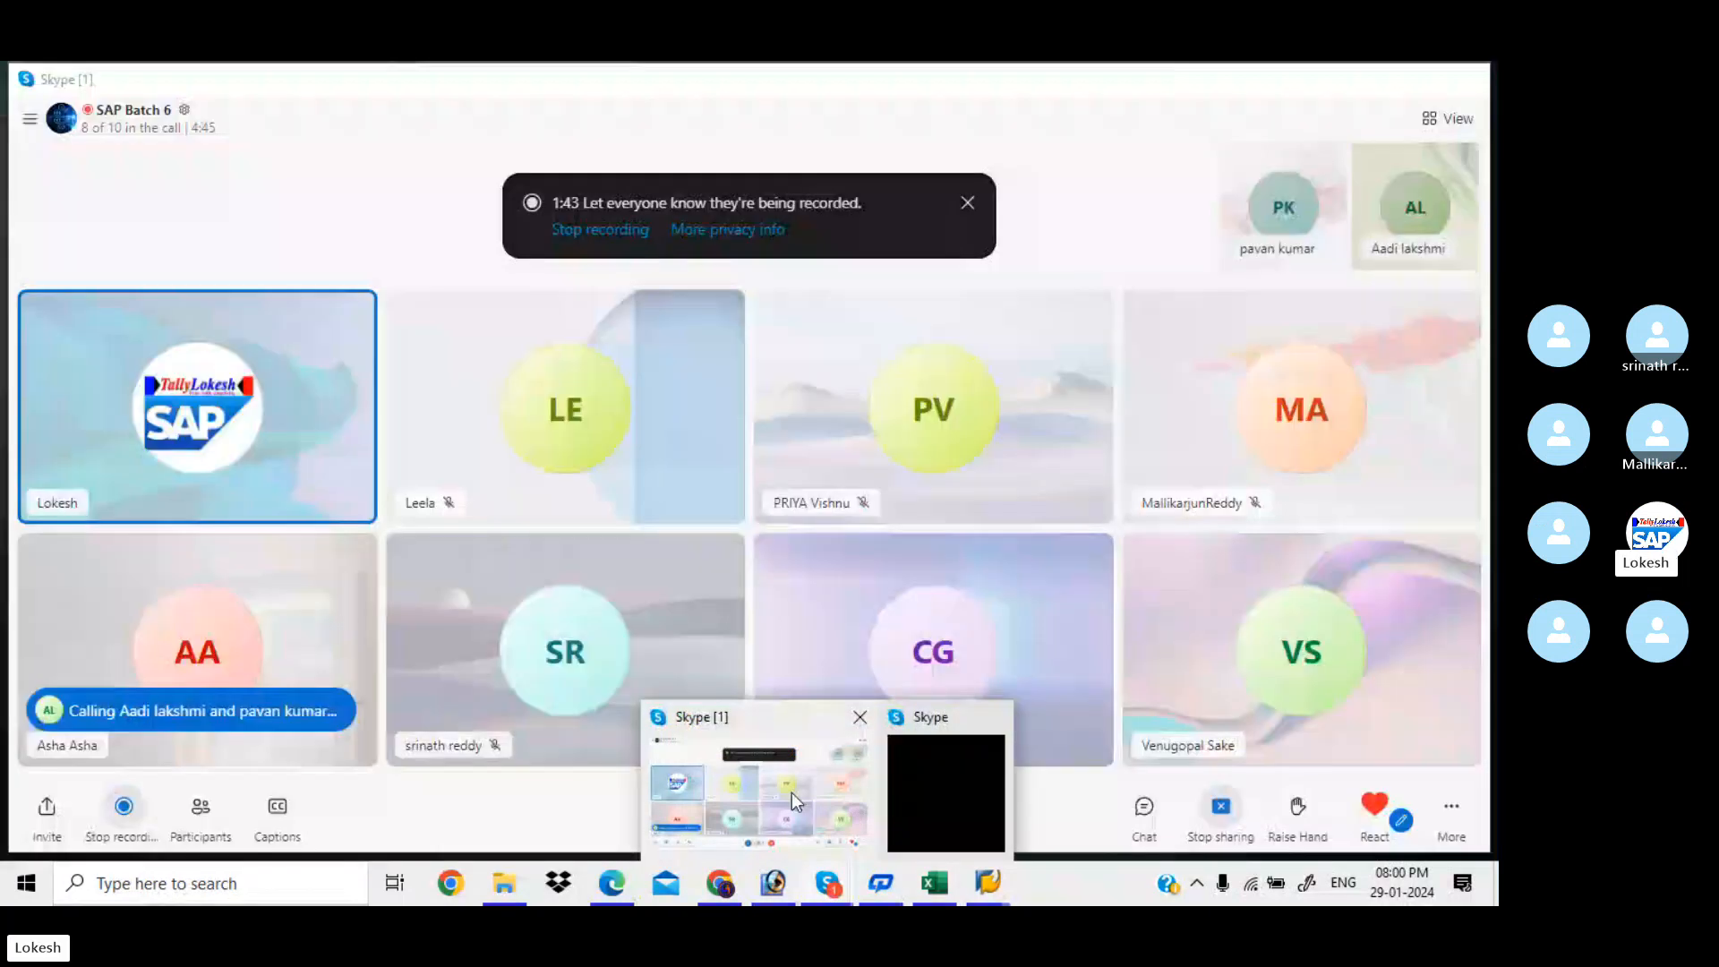
left_click(792, 793)
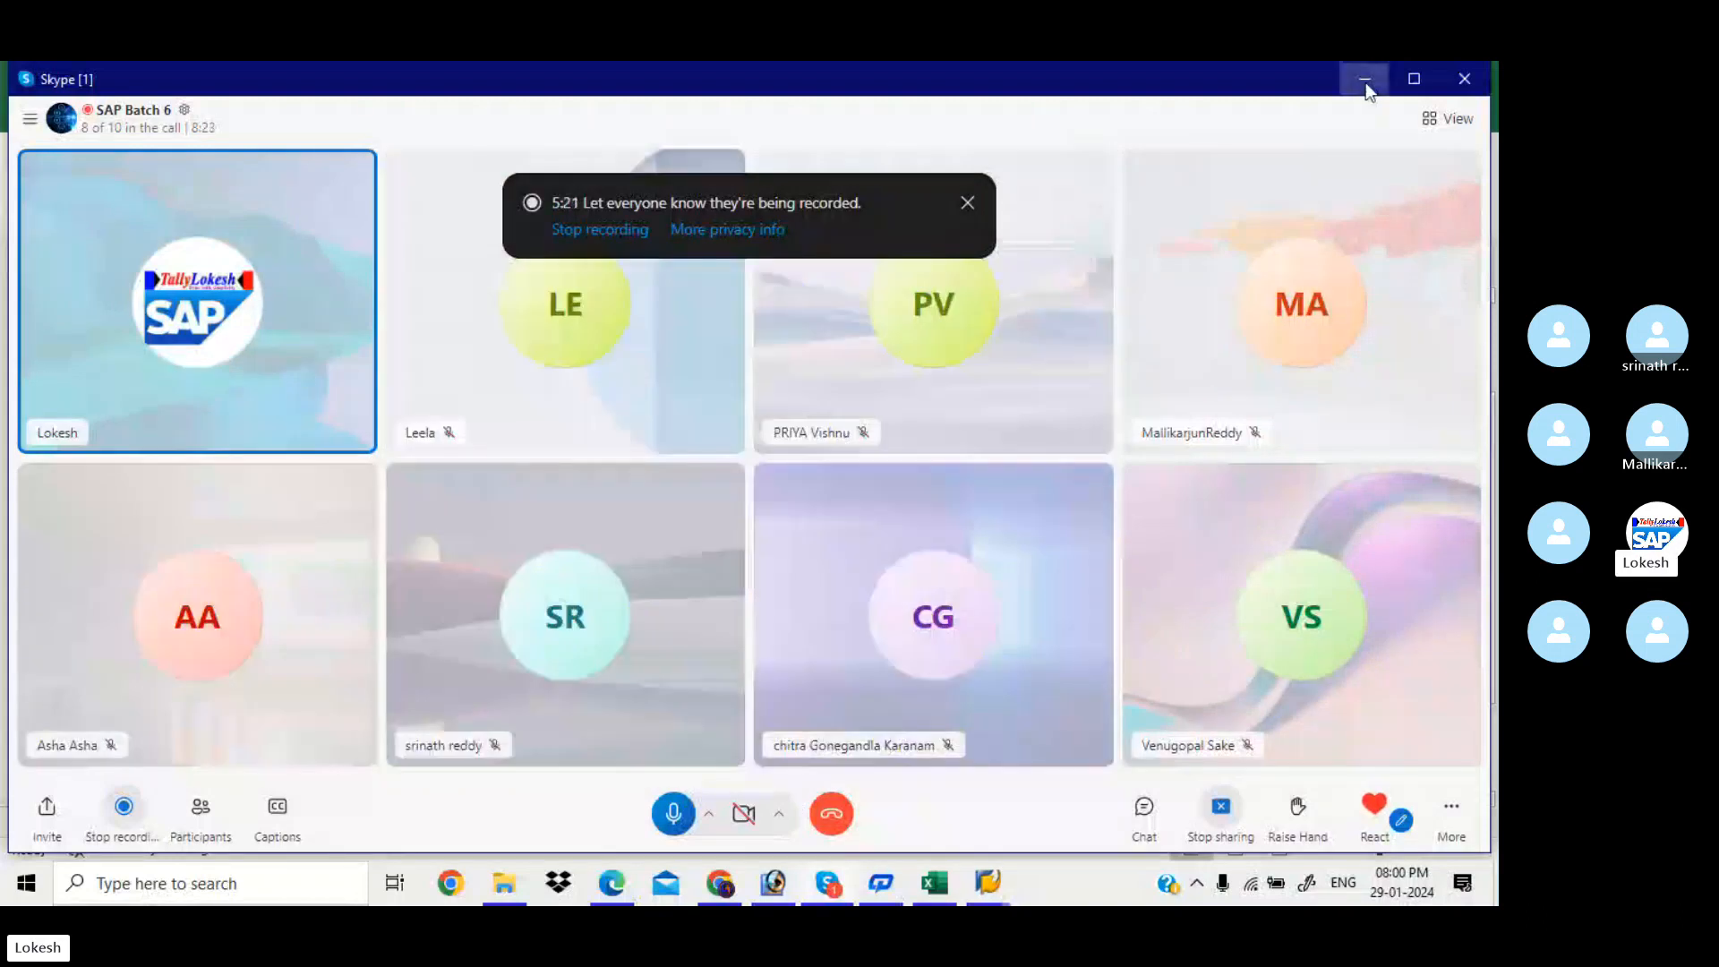
Minimize Skype and review the SPRO, /N and /NOX15 entries in the Excel sheet
left_click(1365, 80)
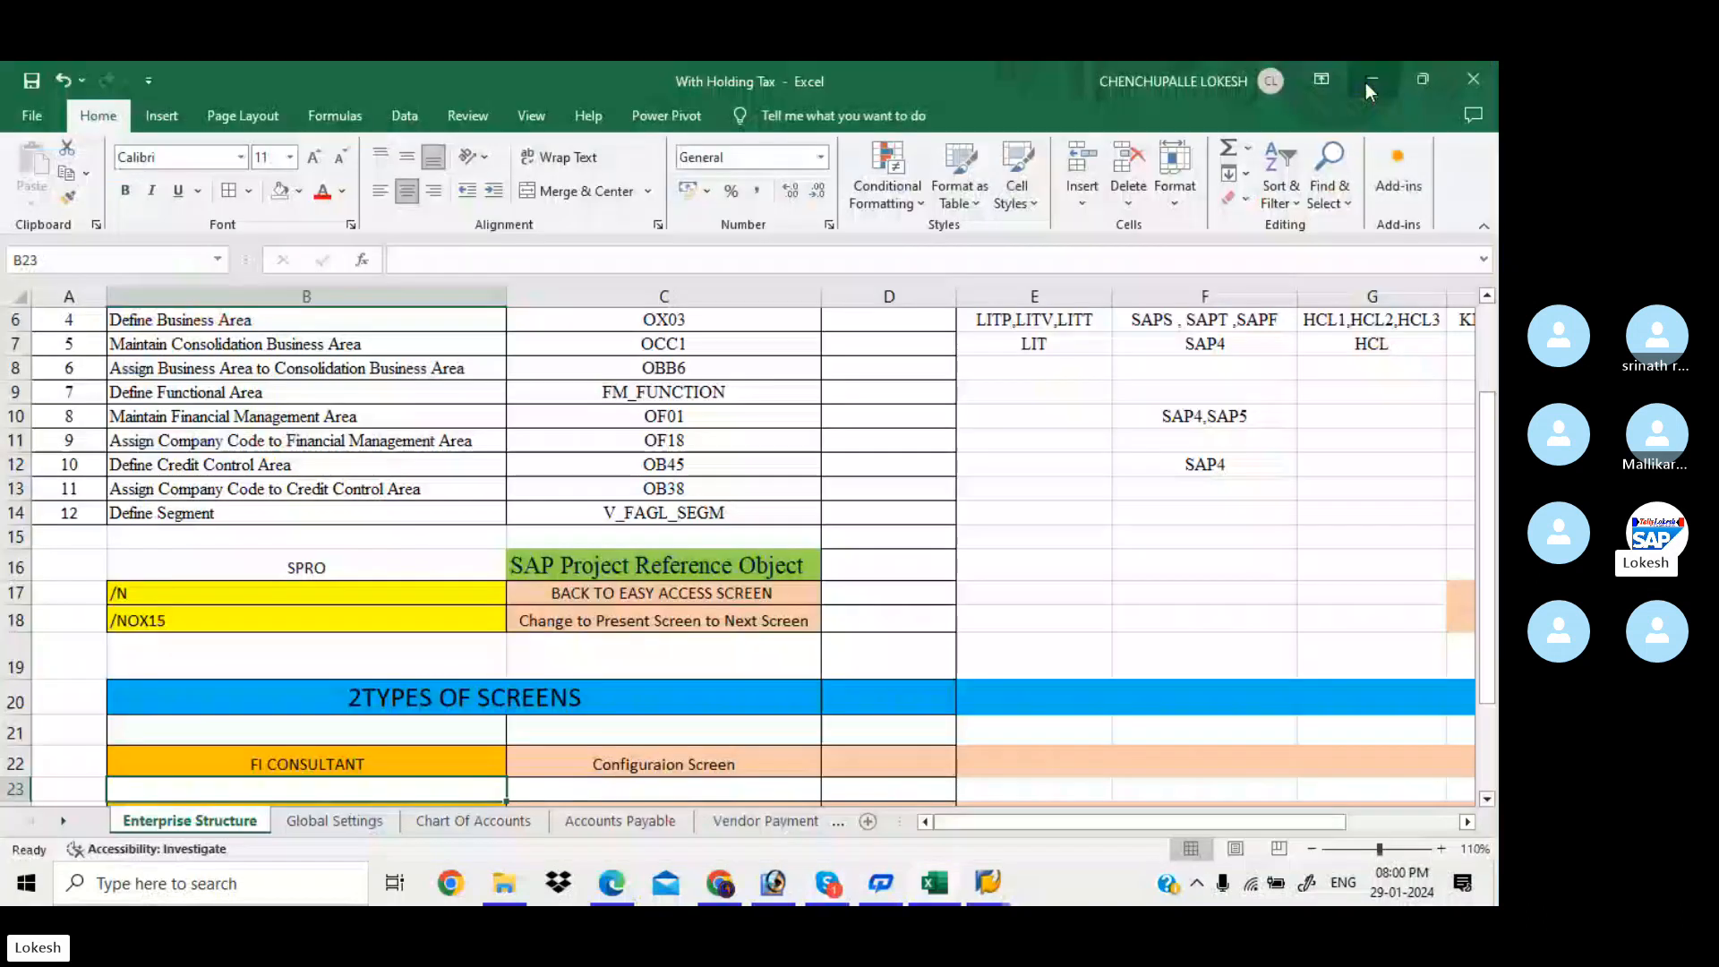
left_click(426, 621)
left_click(408, 569)
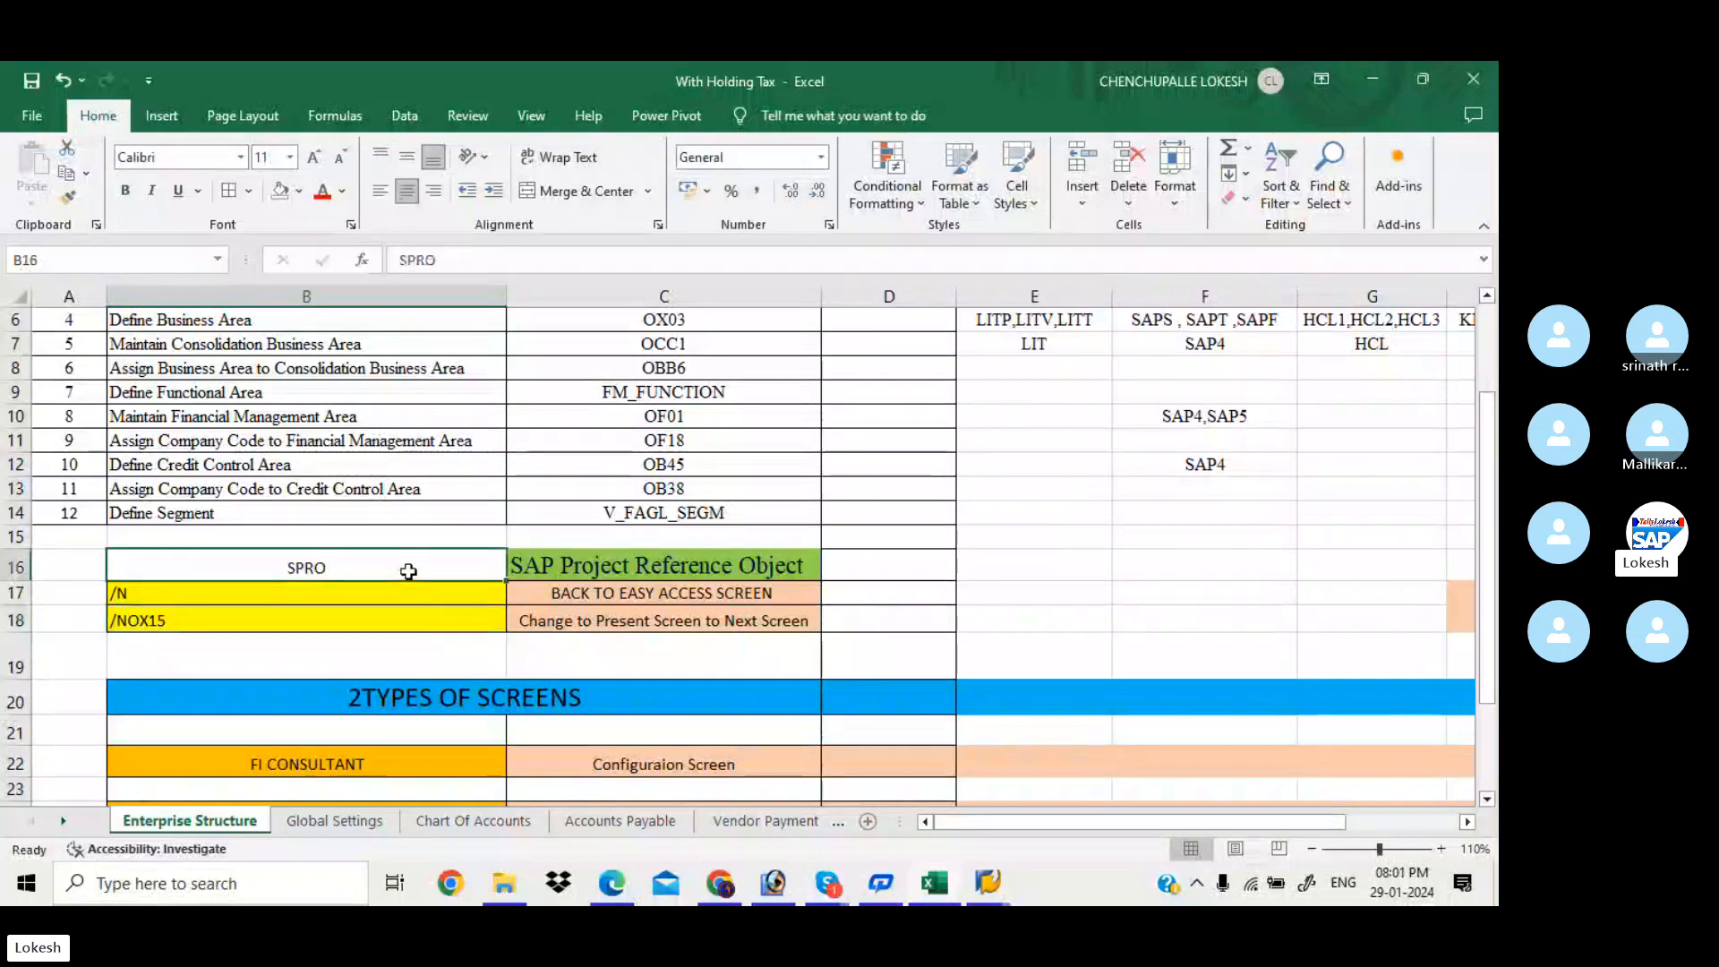
left_click(551, 568)
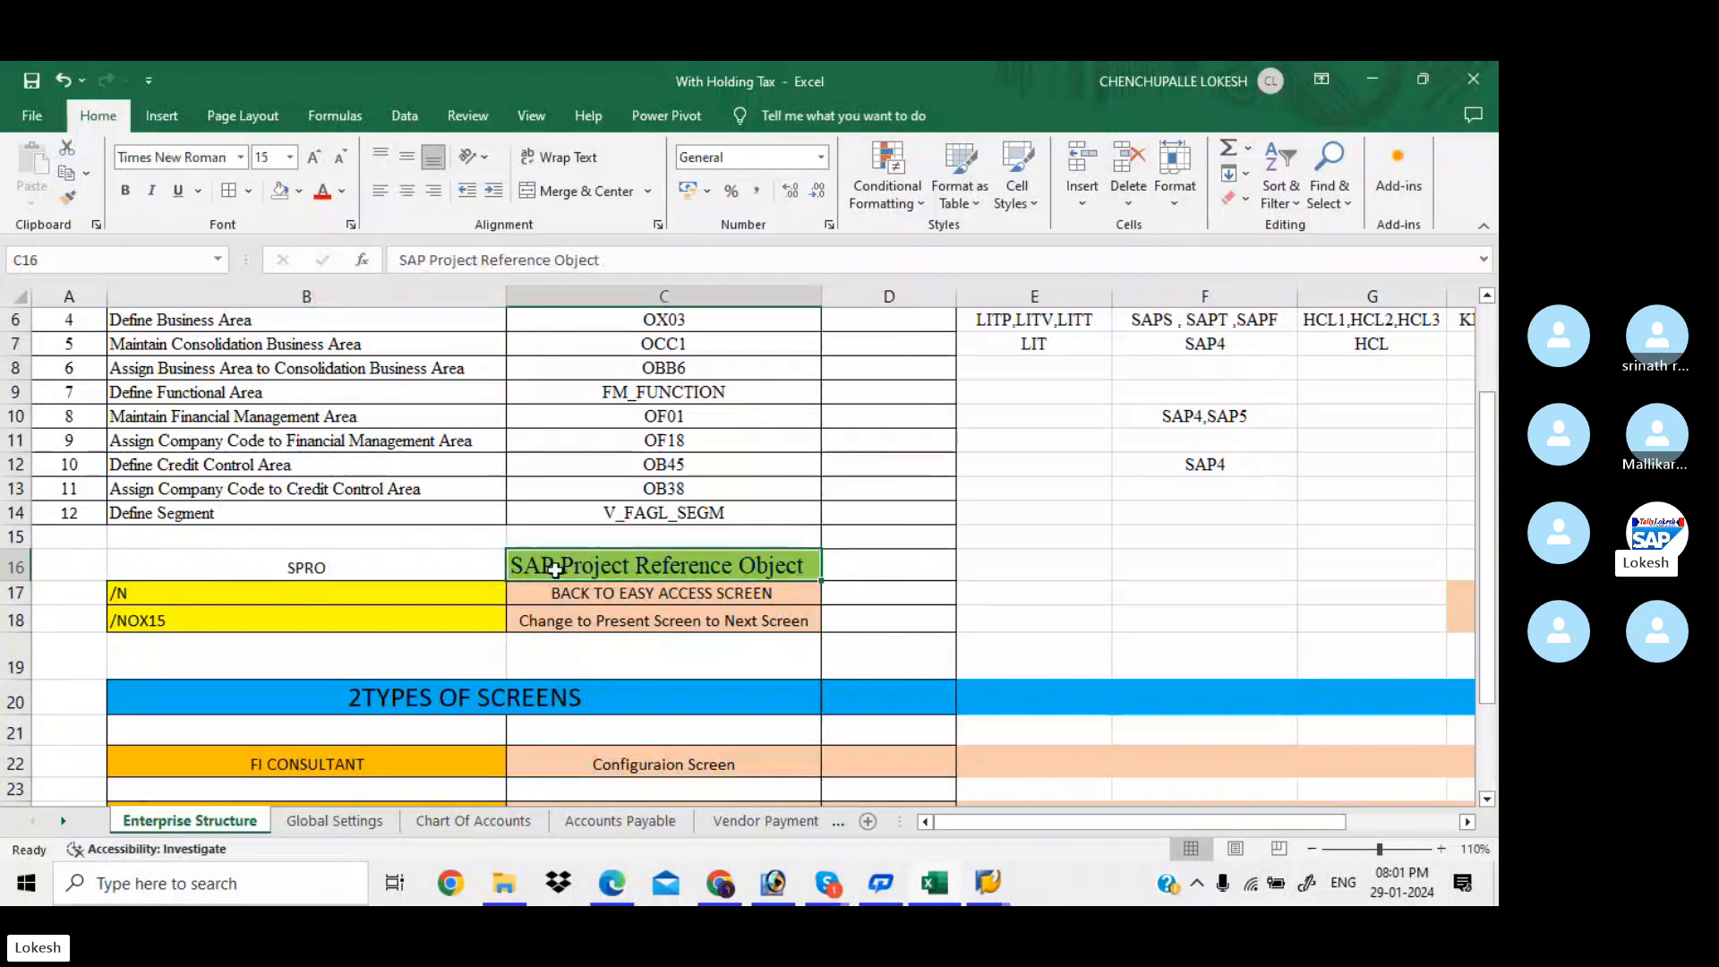
left_click(325, 600)
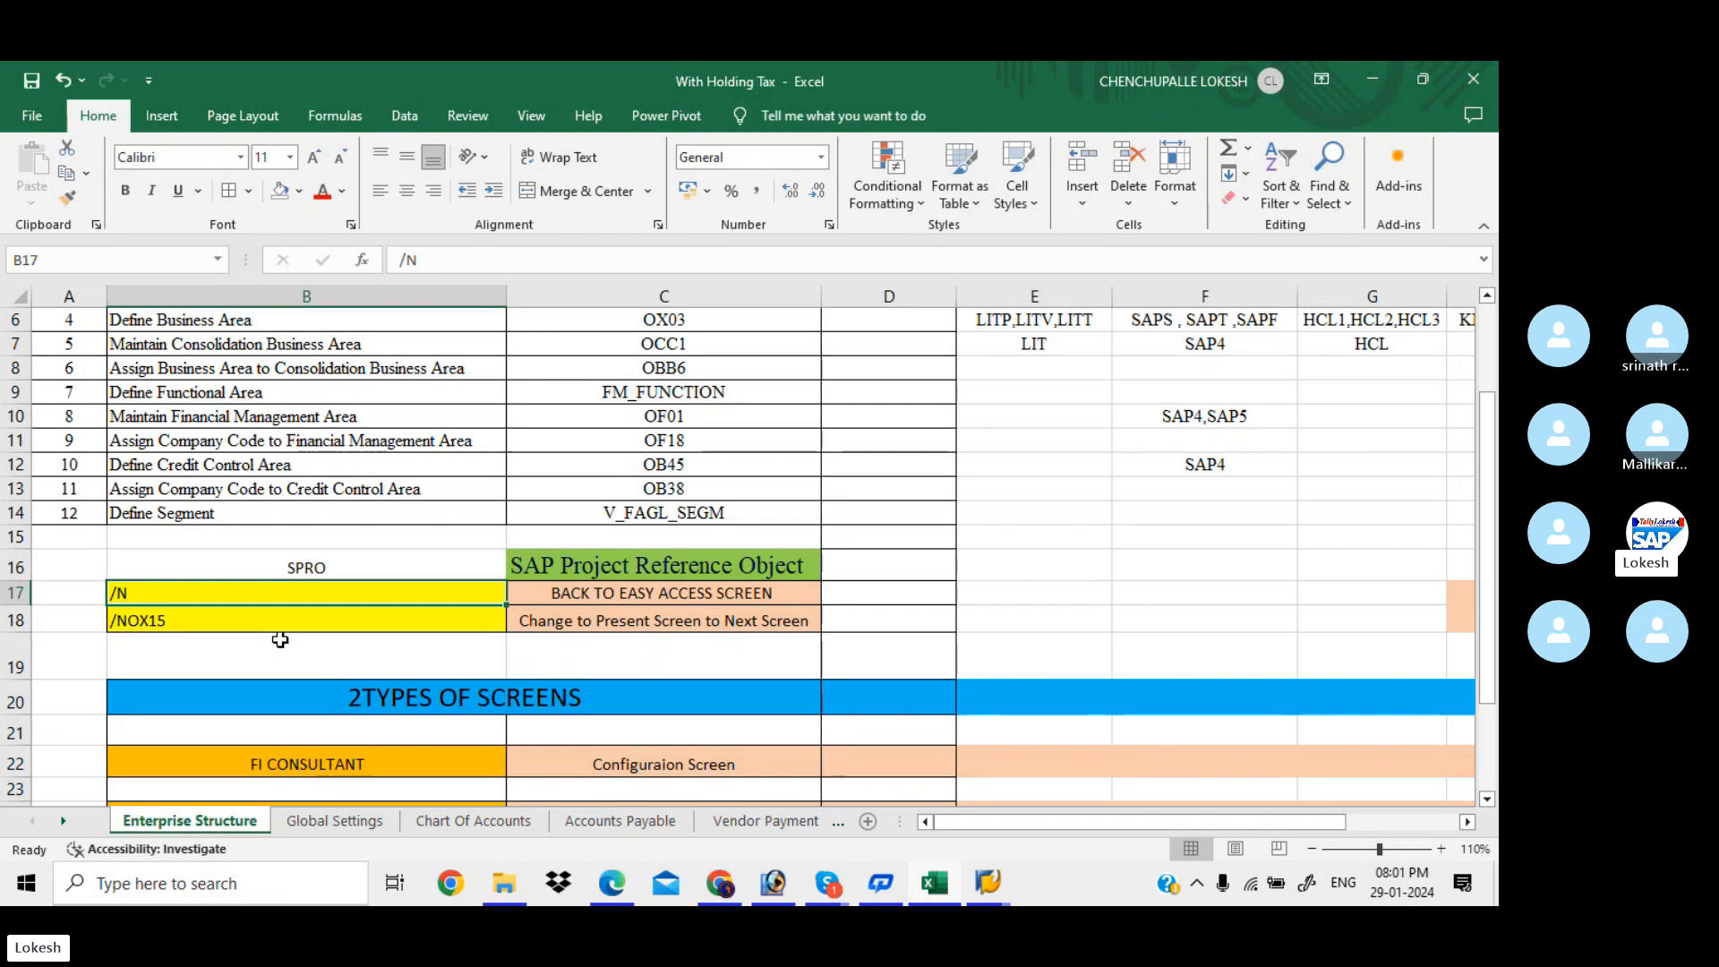
key("Down")
key("Down")
key("Down")
key("Down")
key("Down")
key("Down")
key("Down")
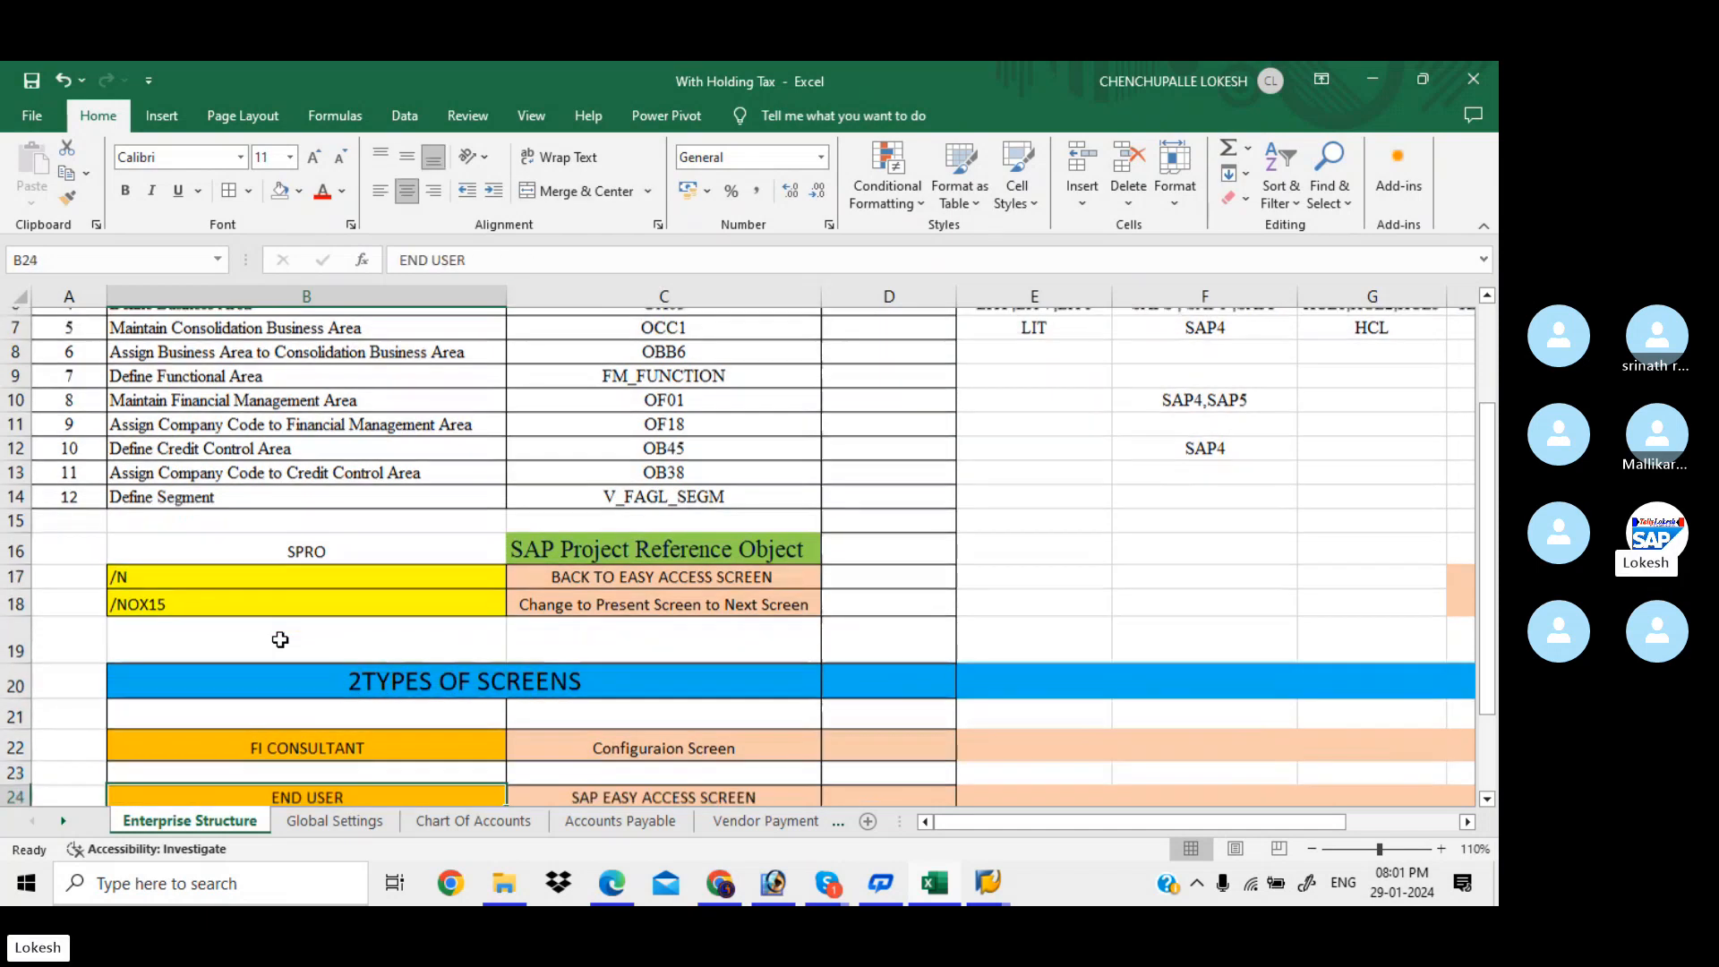
key("Down")
key("Down")
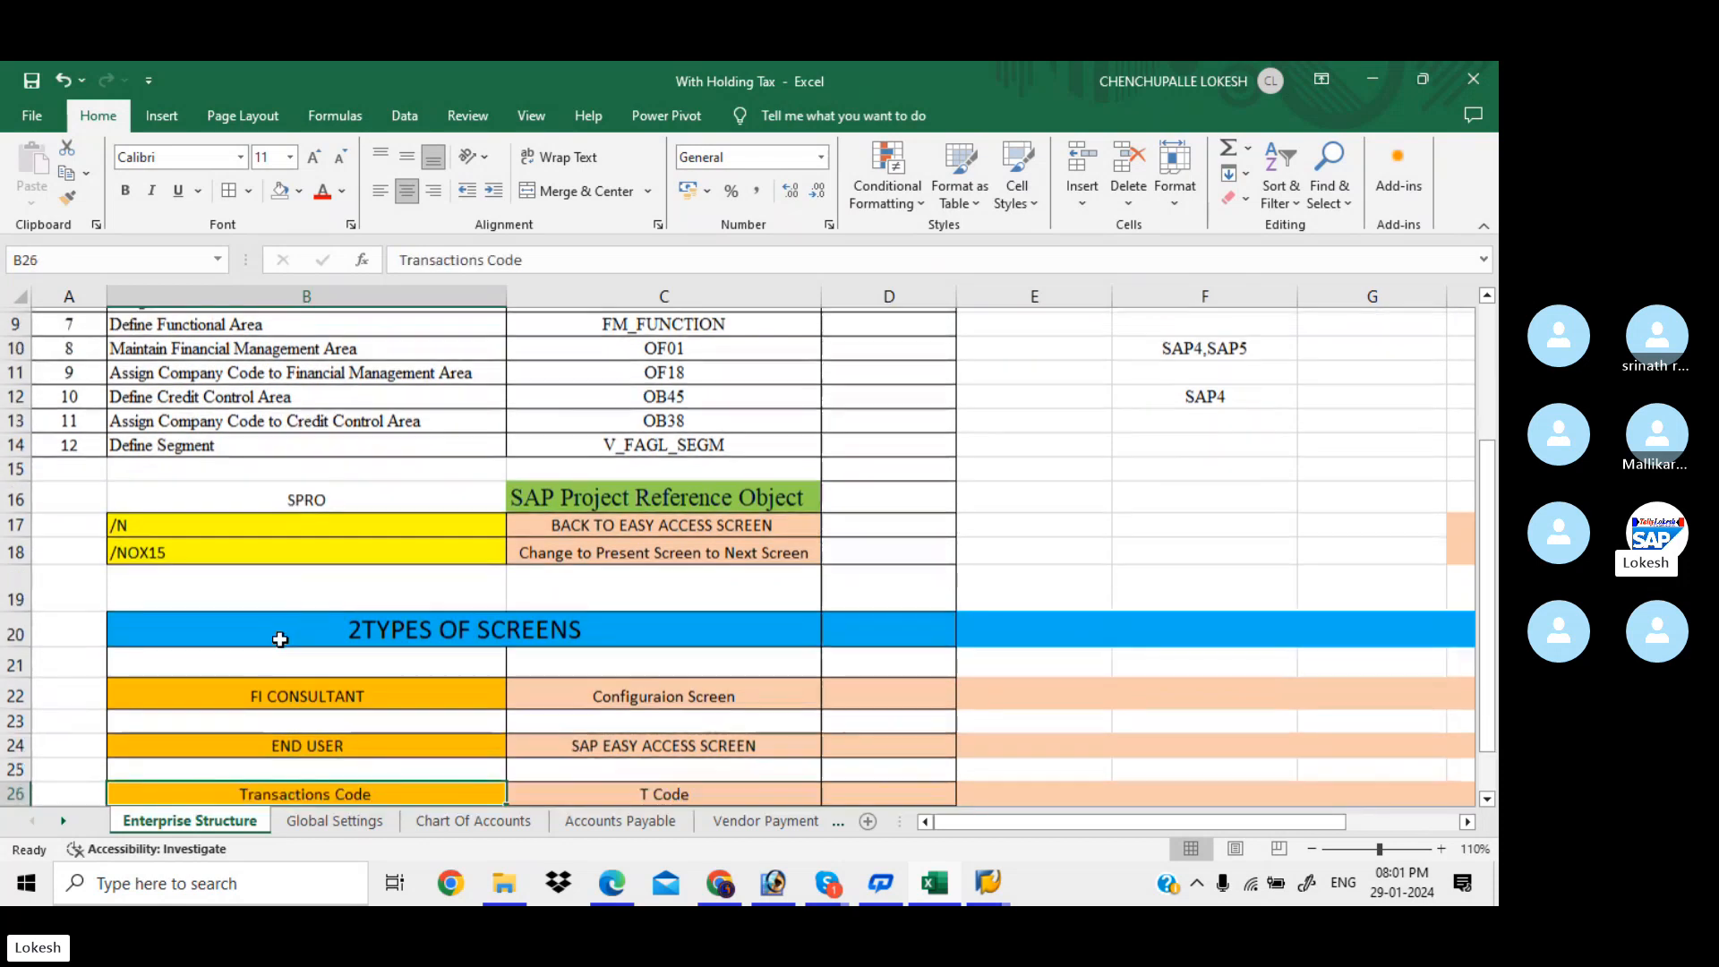
key("Down")
key("Down")
key("Down")
key("Down")
key("Down")
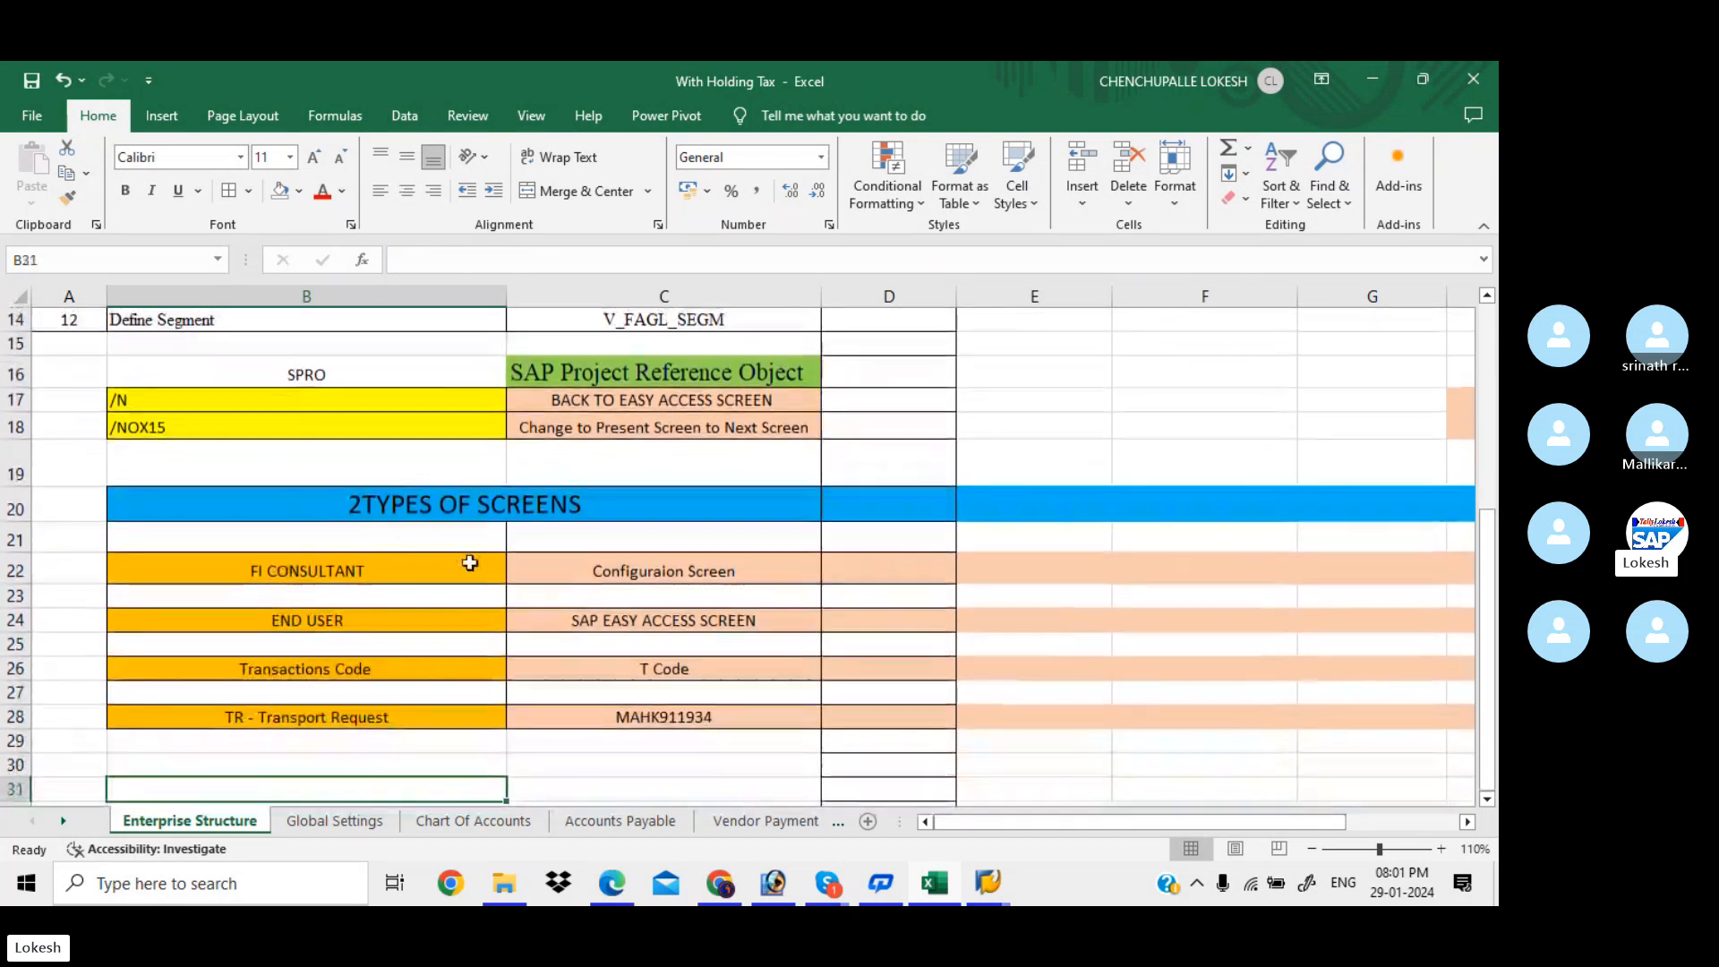
Review Configuraion Screen, END USER and transport request MAHK911934, then return to the ENTERPRISE STRUCTURE title
left_click(548, 568)
left_click(419, 625)
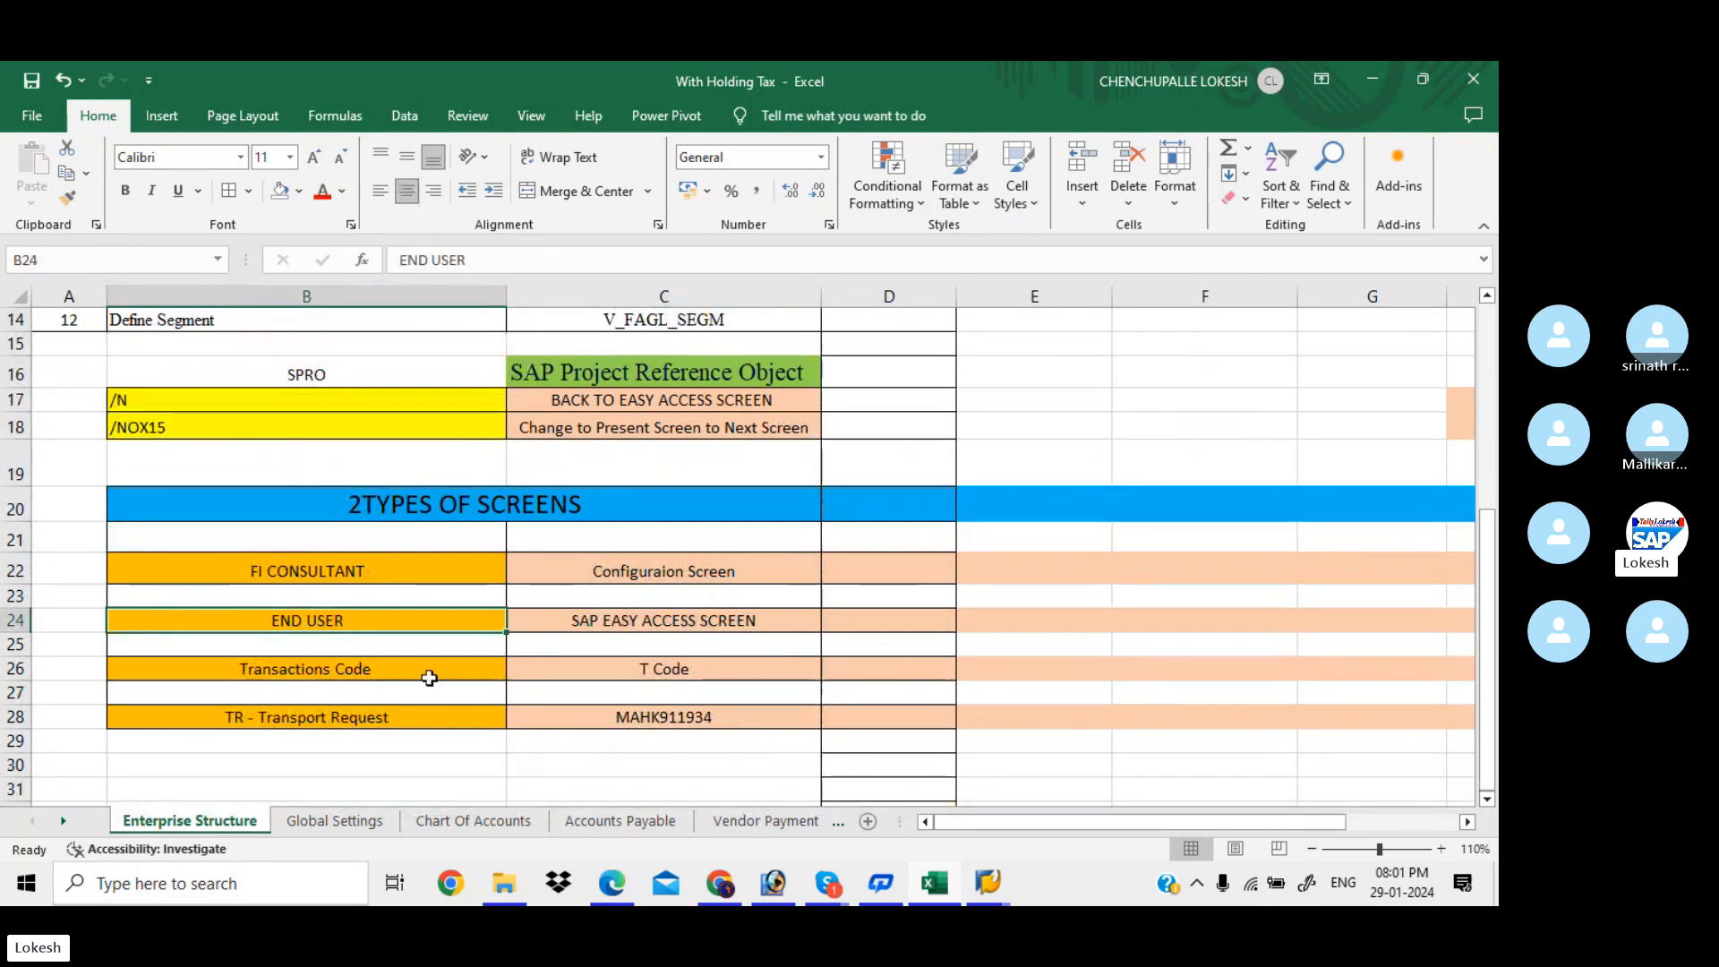
left_click(661, 668)
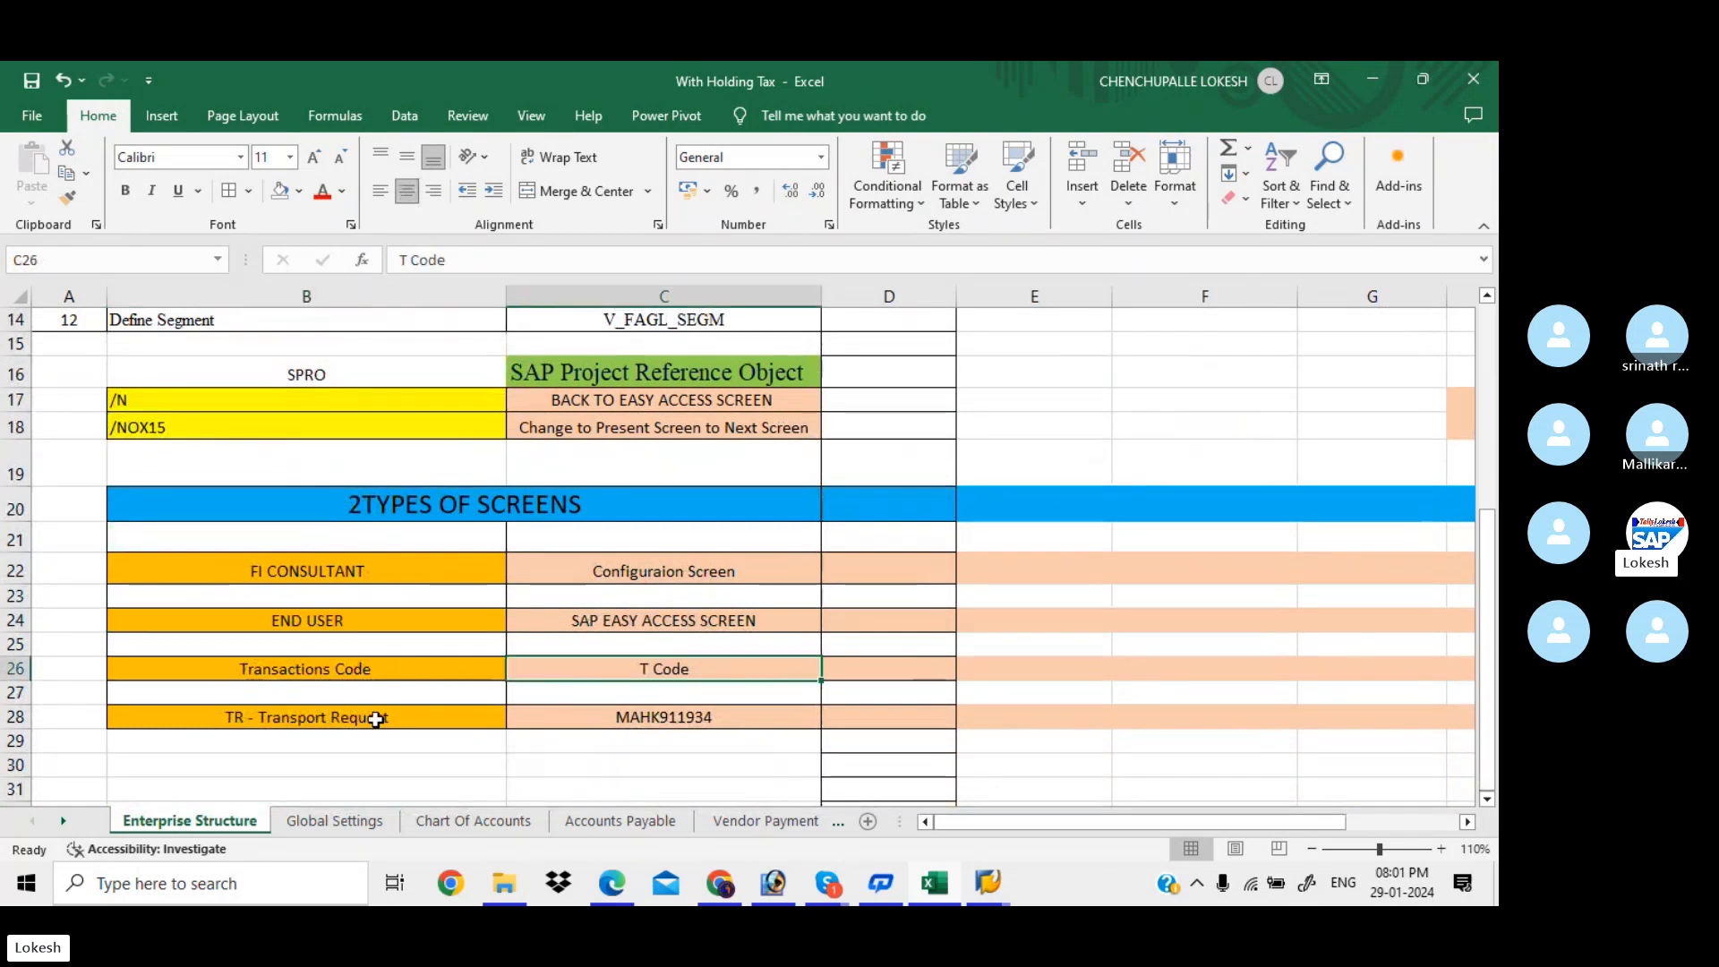
left_click(641, 716)
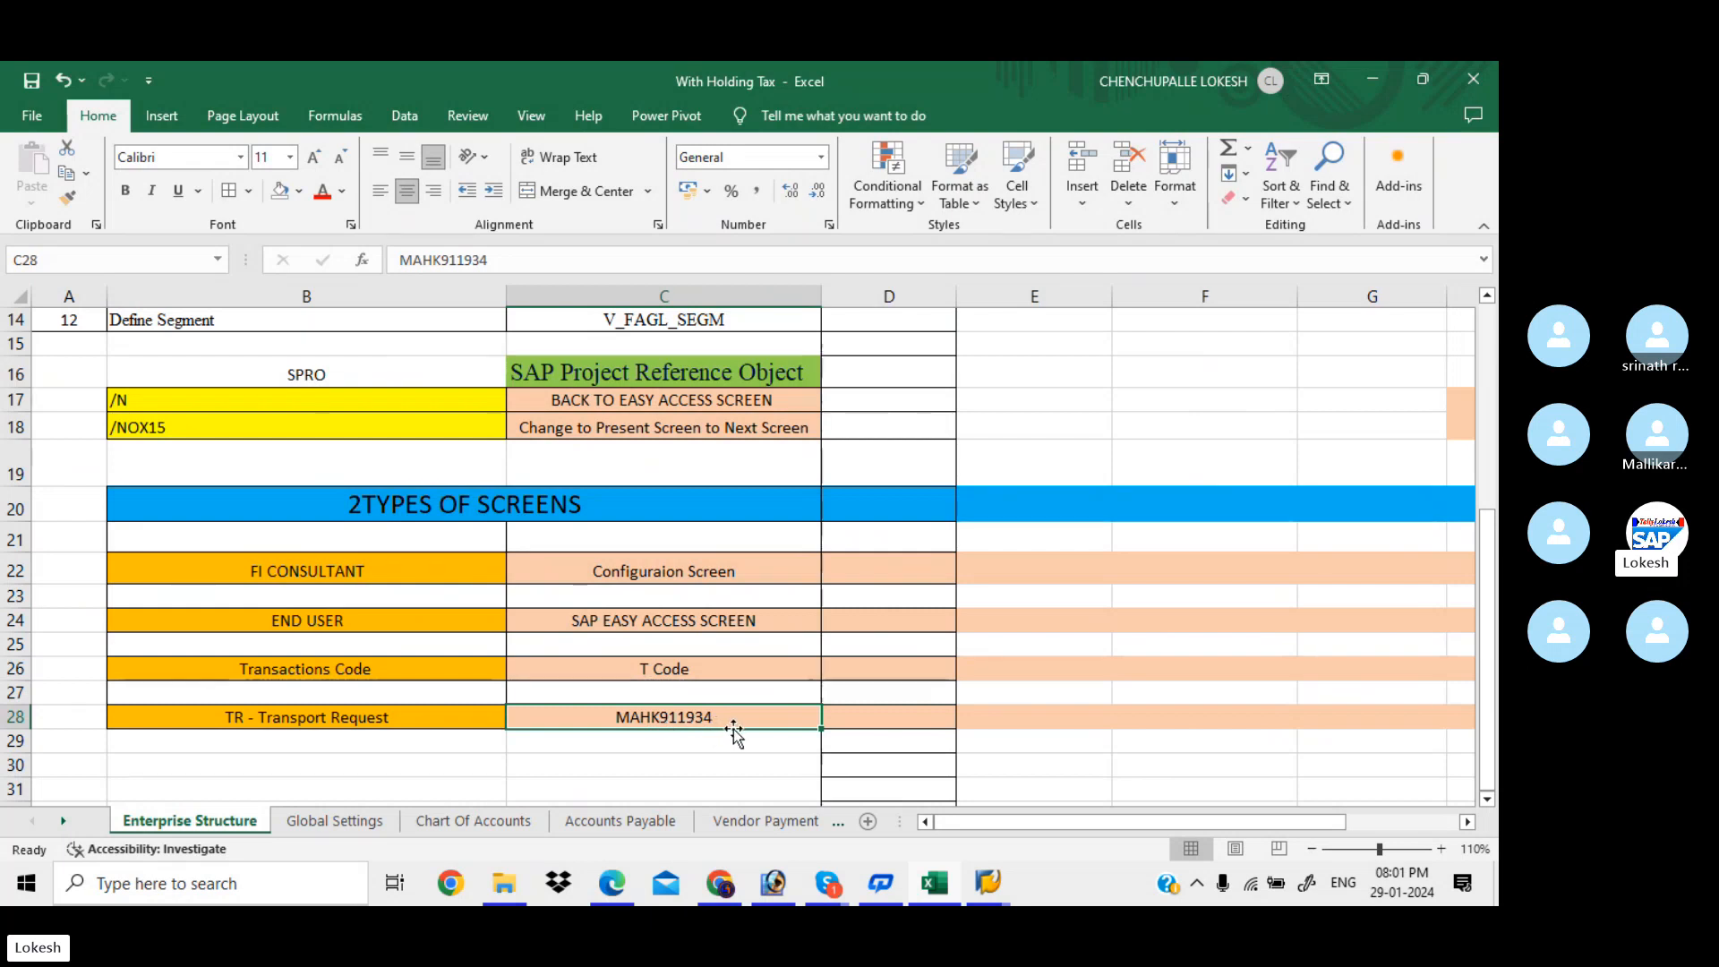
key("Up")
key("Up")
key("Up")
key("Up")
key("Up")
key("Up")
key("Up")
key("Up")
key("Up")
key("Up")
key("Up")
key("Up")
key("Up")
key("Up")
key("Up")
key("Up")
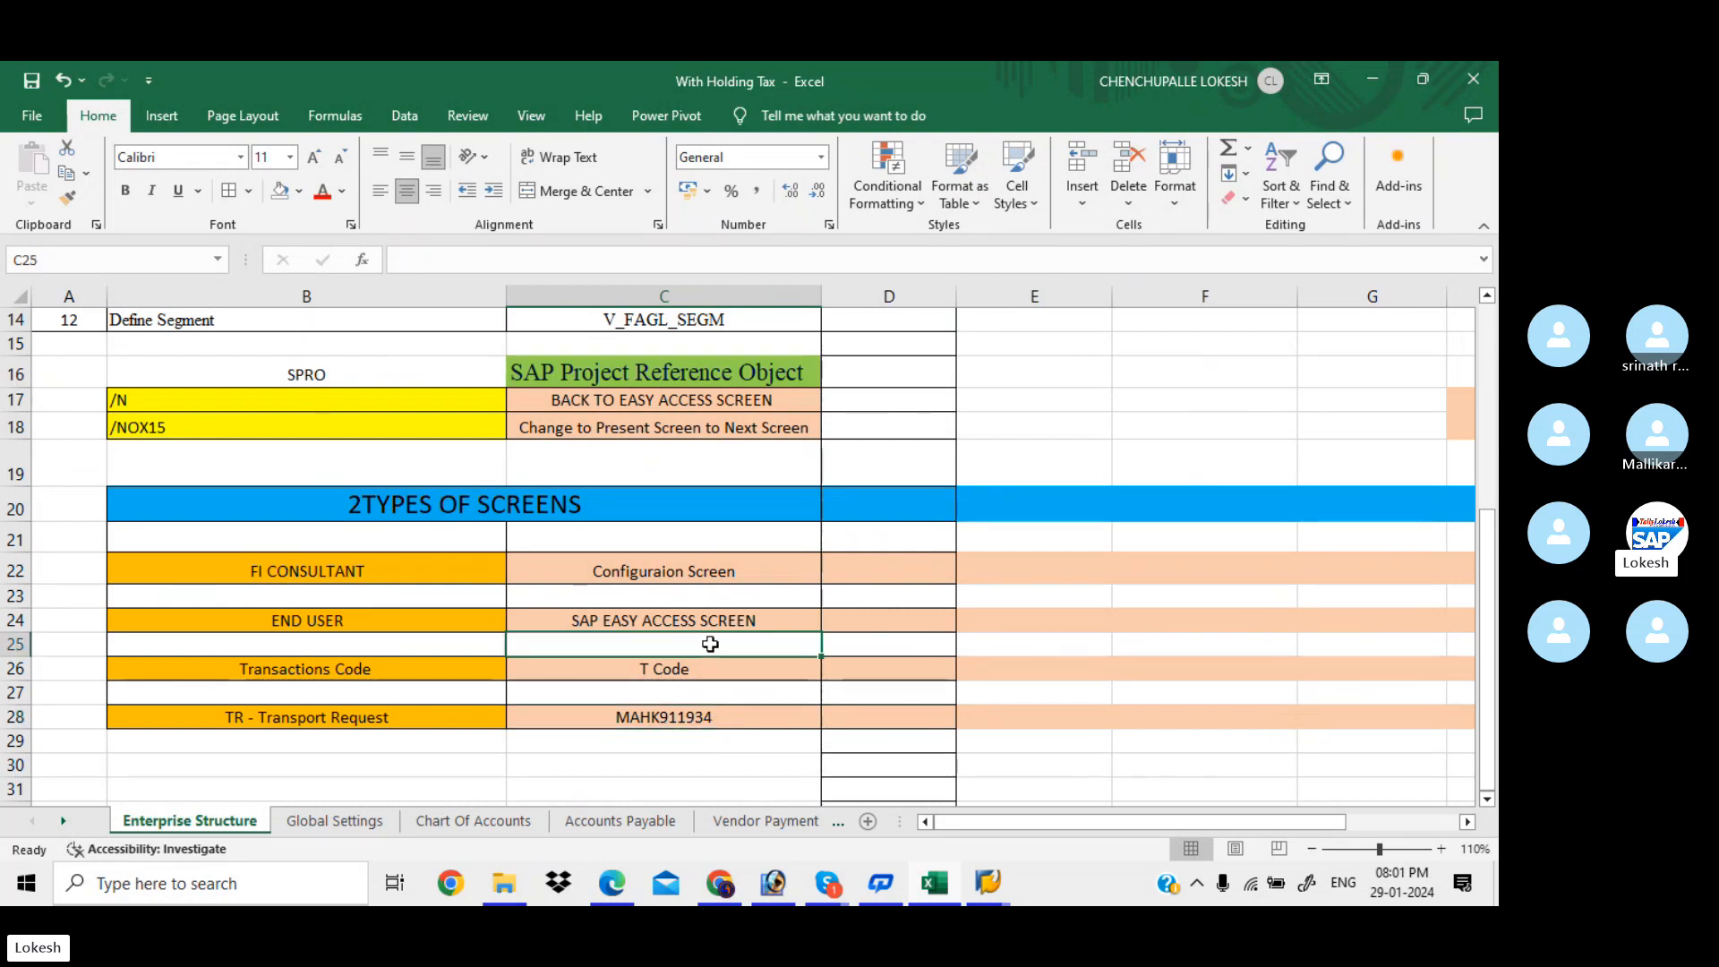
key("Up")
key("Up")
key("Up")
key("Up")
key("Up")
key("Up")
key("Up")
key("Up")
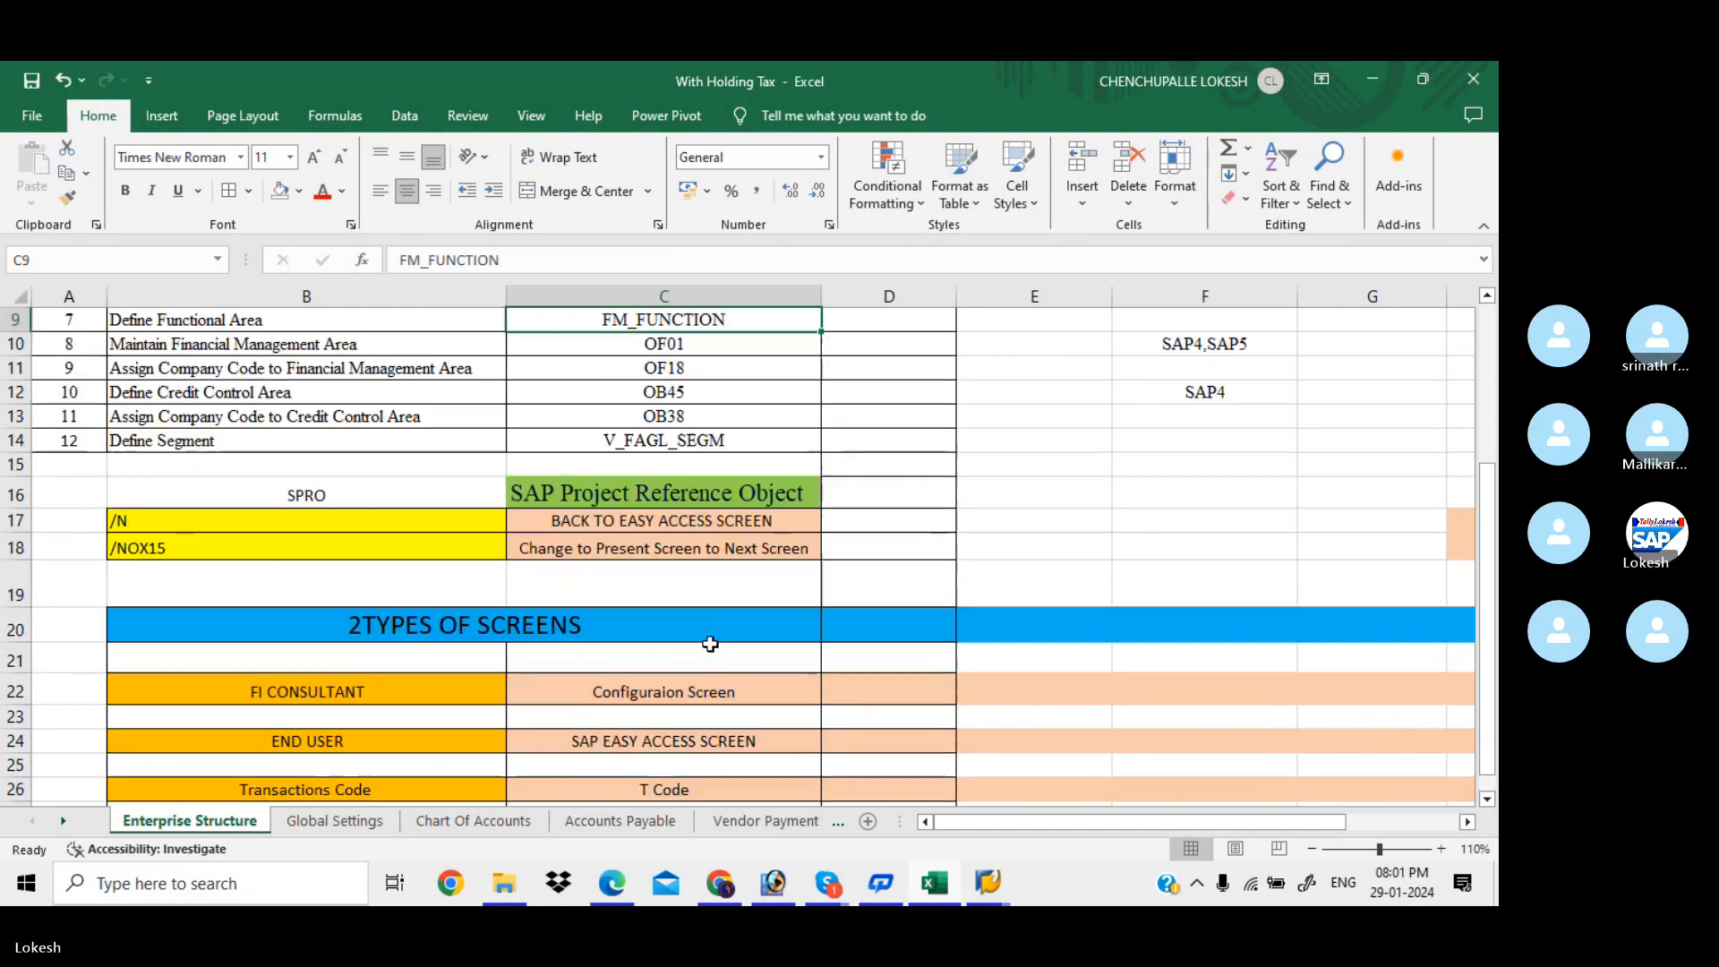
key("Up")
key("Up")
key("Up")
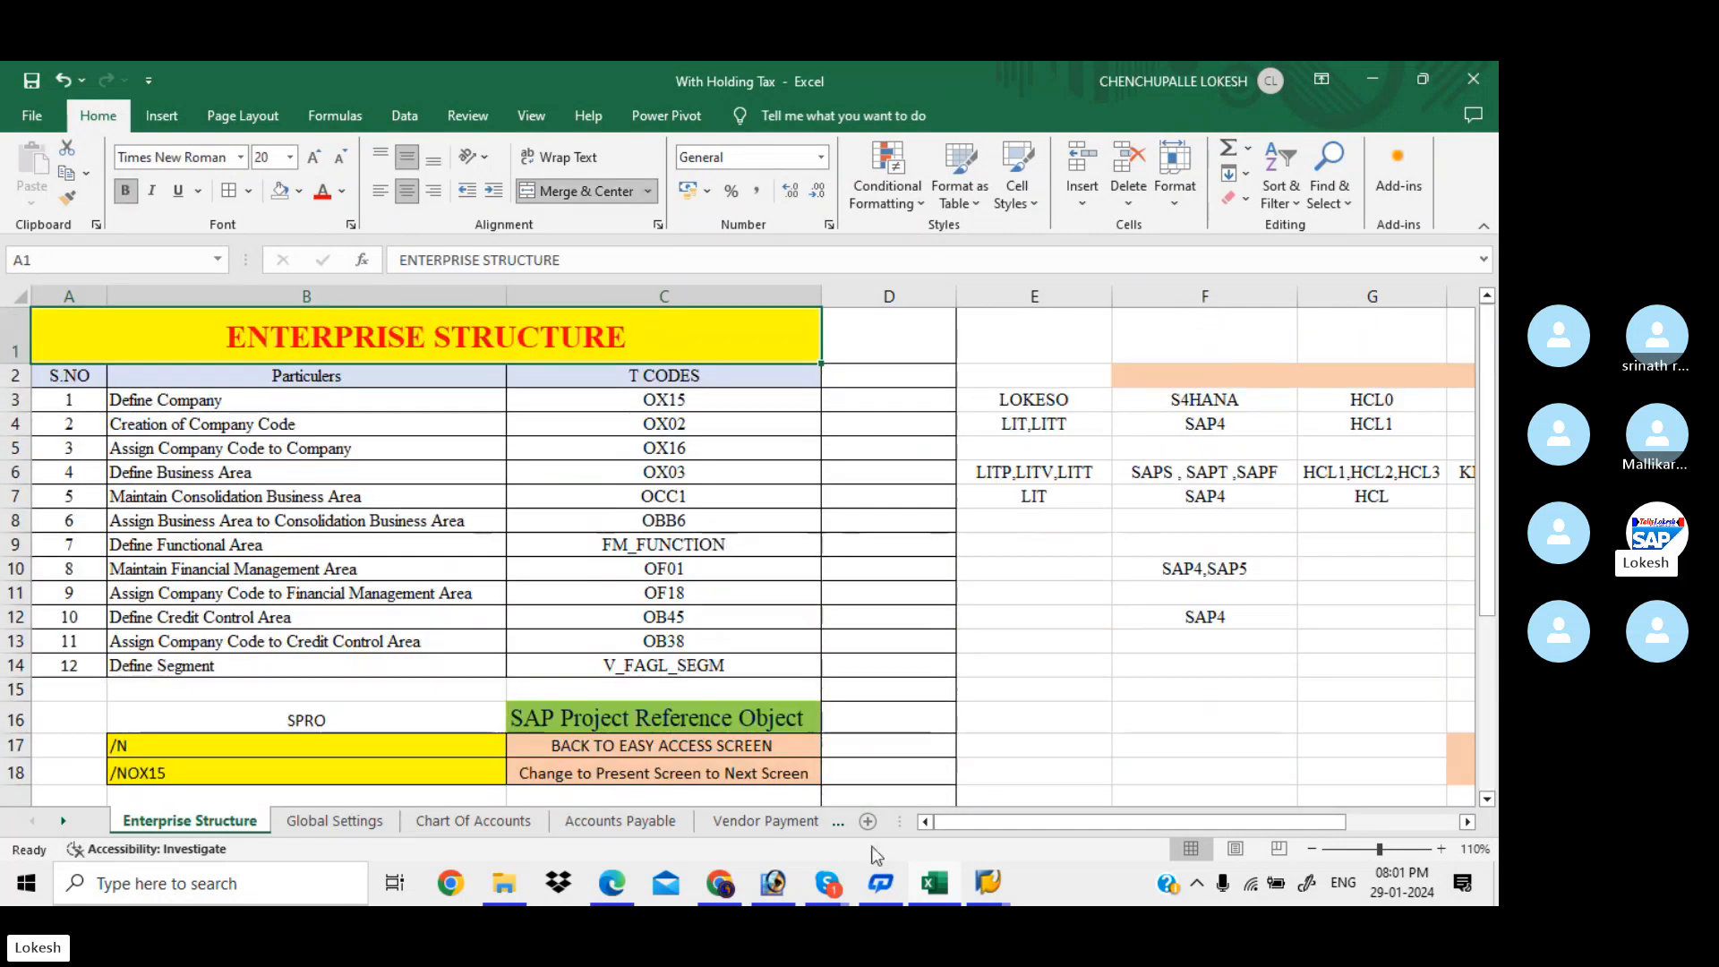
Bring the PDF forward briefly, then switch to the SAP Easy Access session
left_click(622, 887)
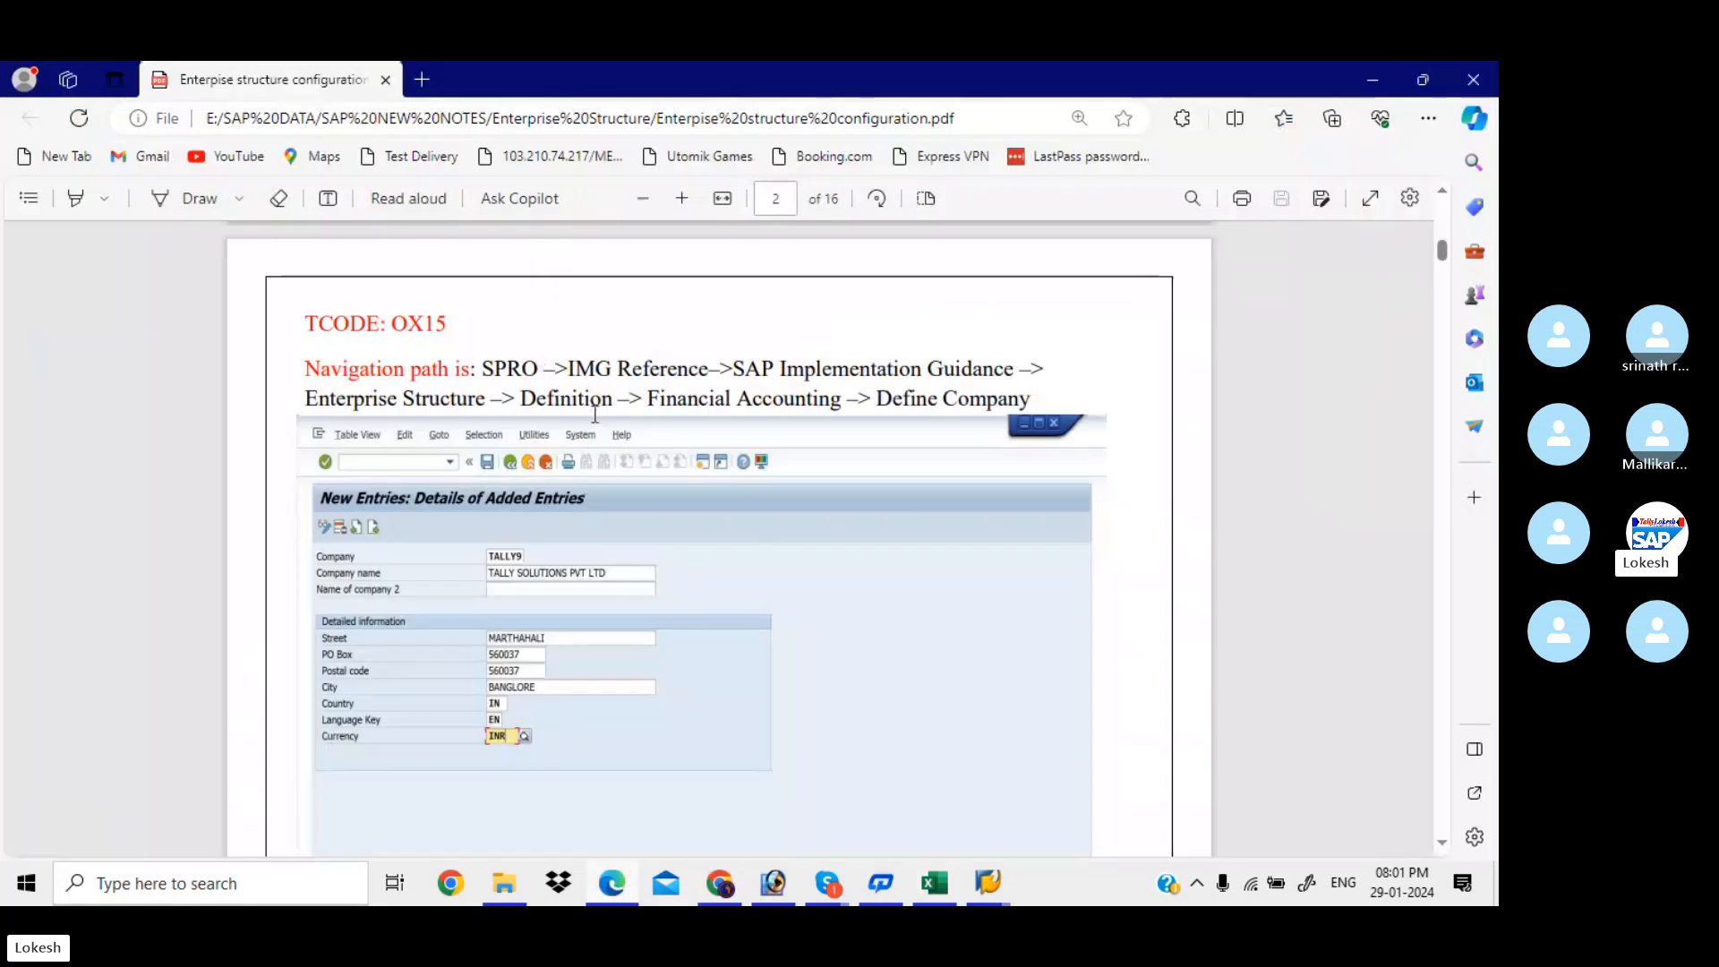
left_click(988, 885)
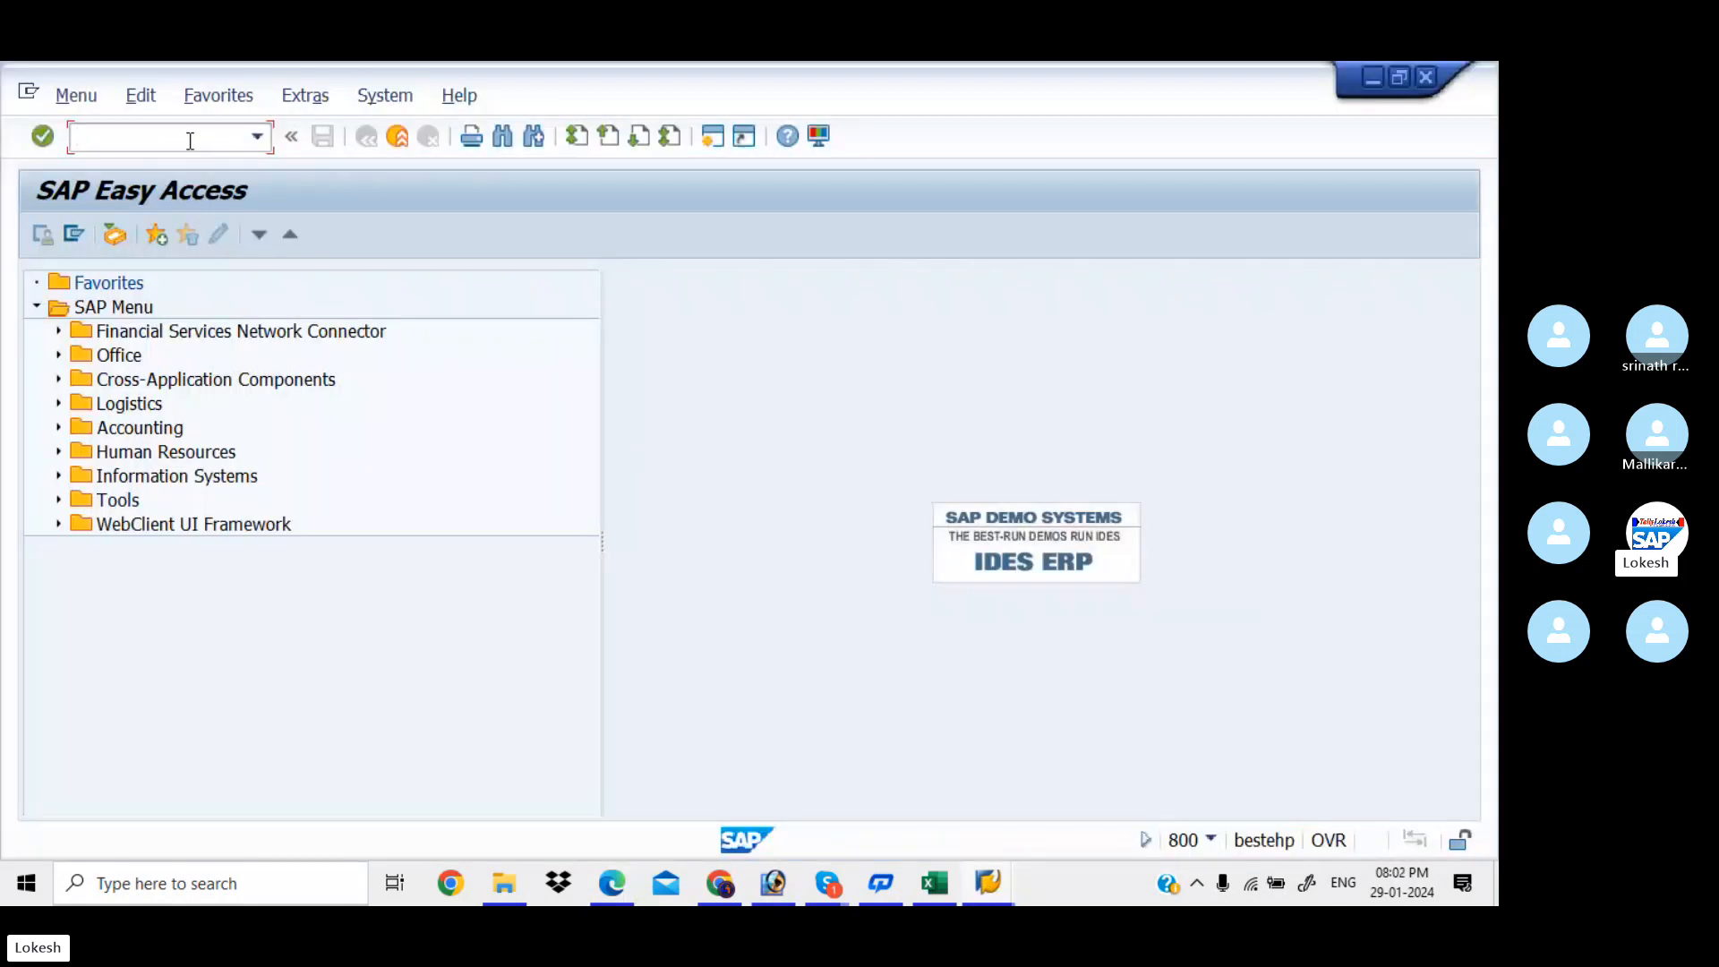
Run SPRO and show Define company documentation under Enterprise Structure > Definition > Financial Accounting
type("SPRO")
key("Return")
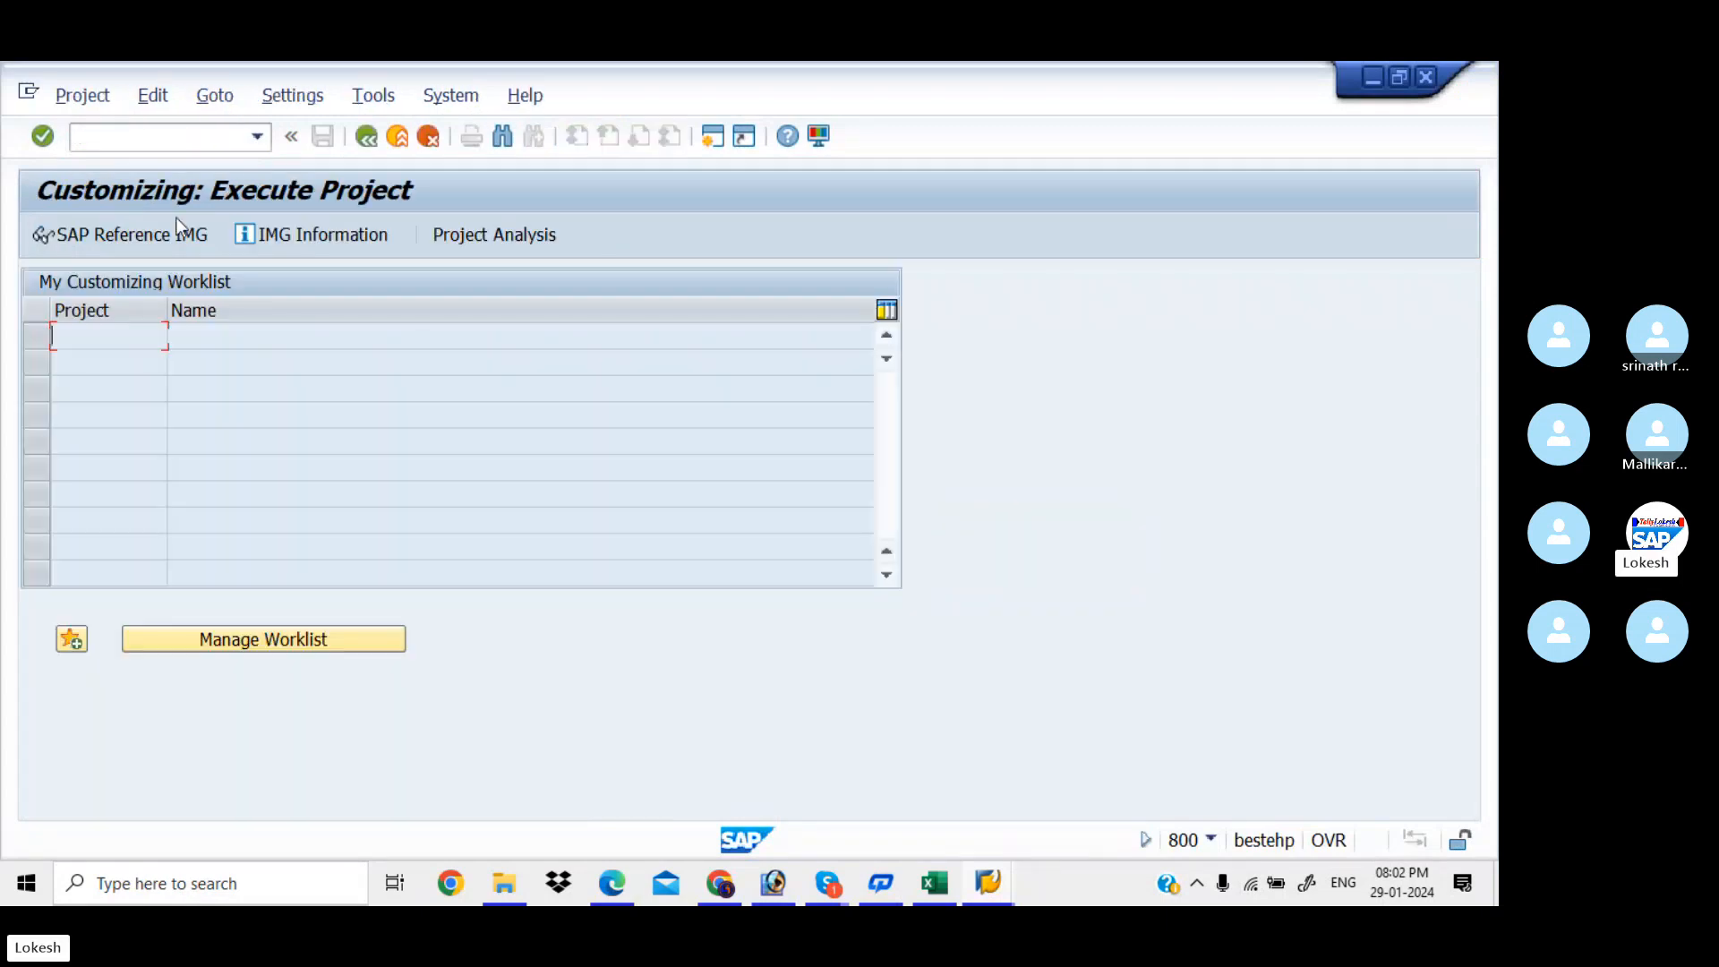
left_click(168, 236)
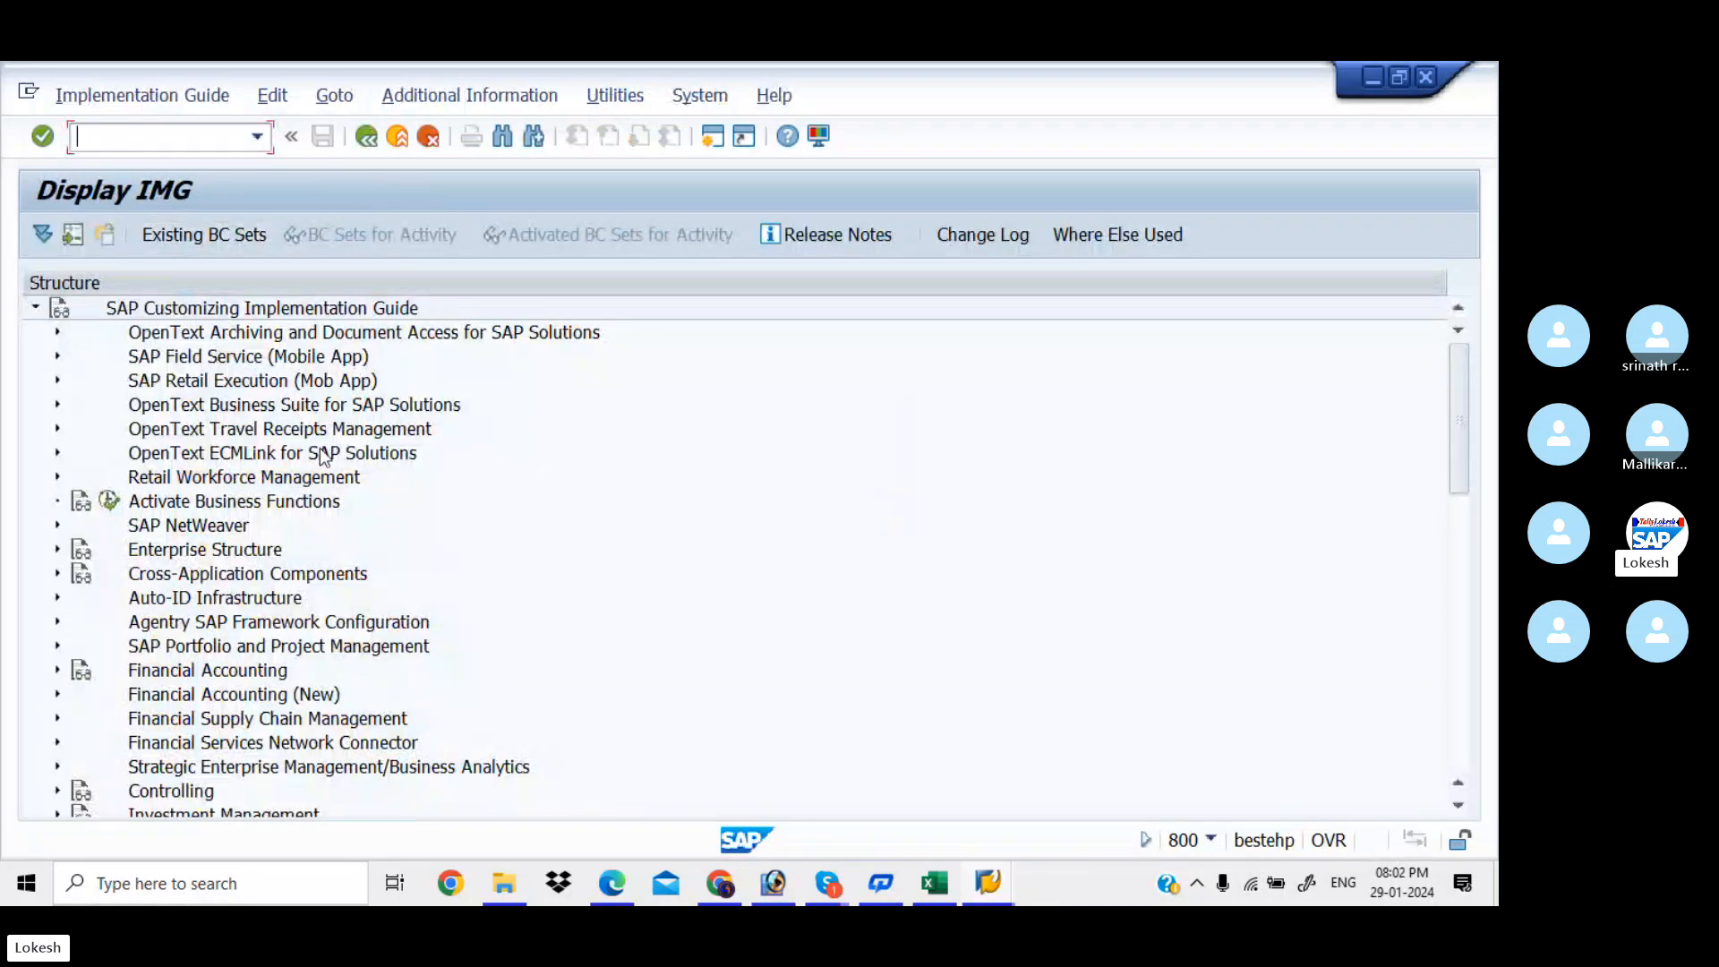
left_click(57, 550)
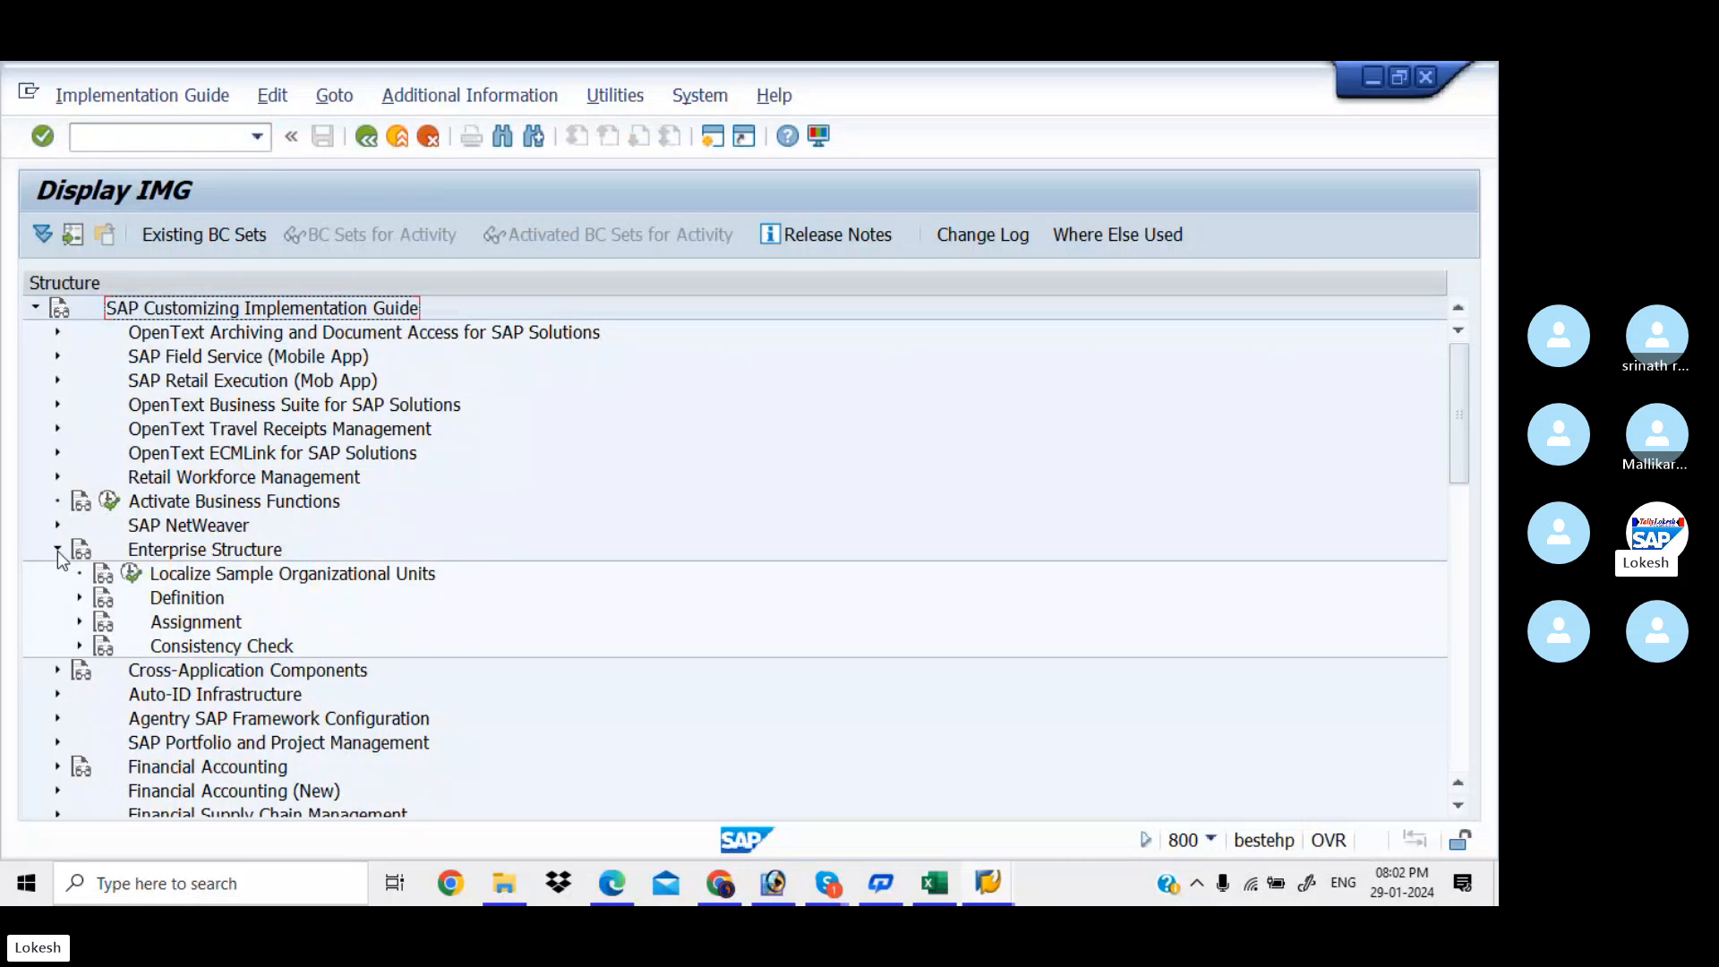
left_click(80, 598)
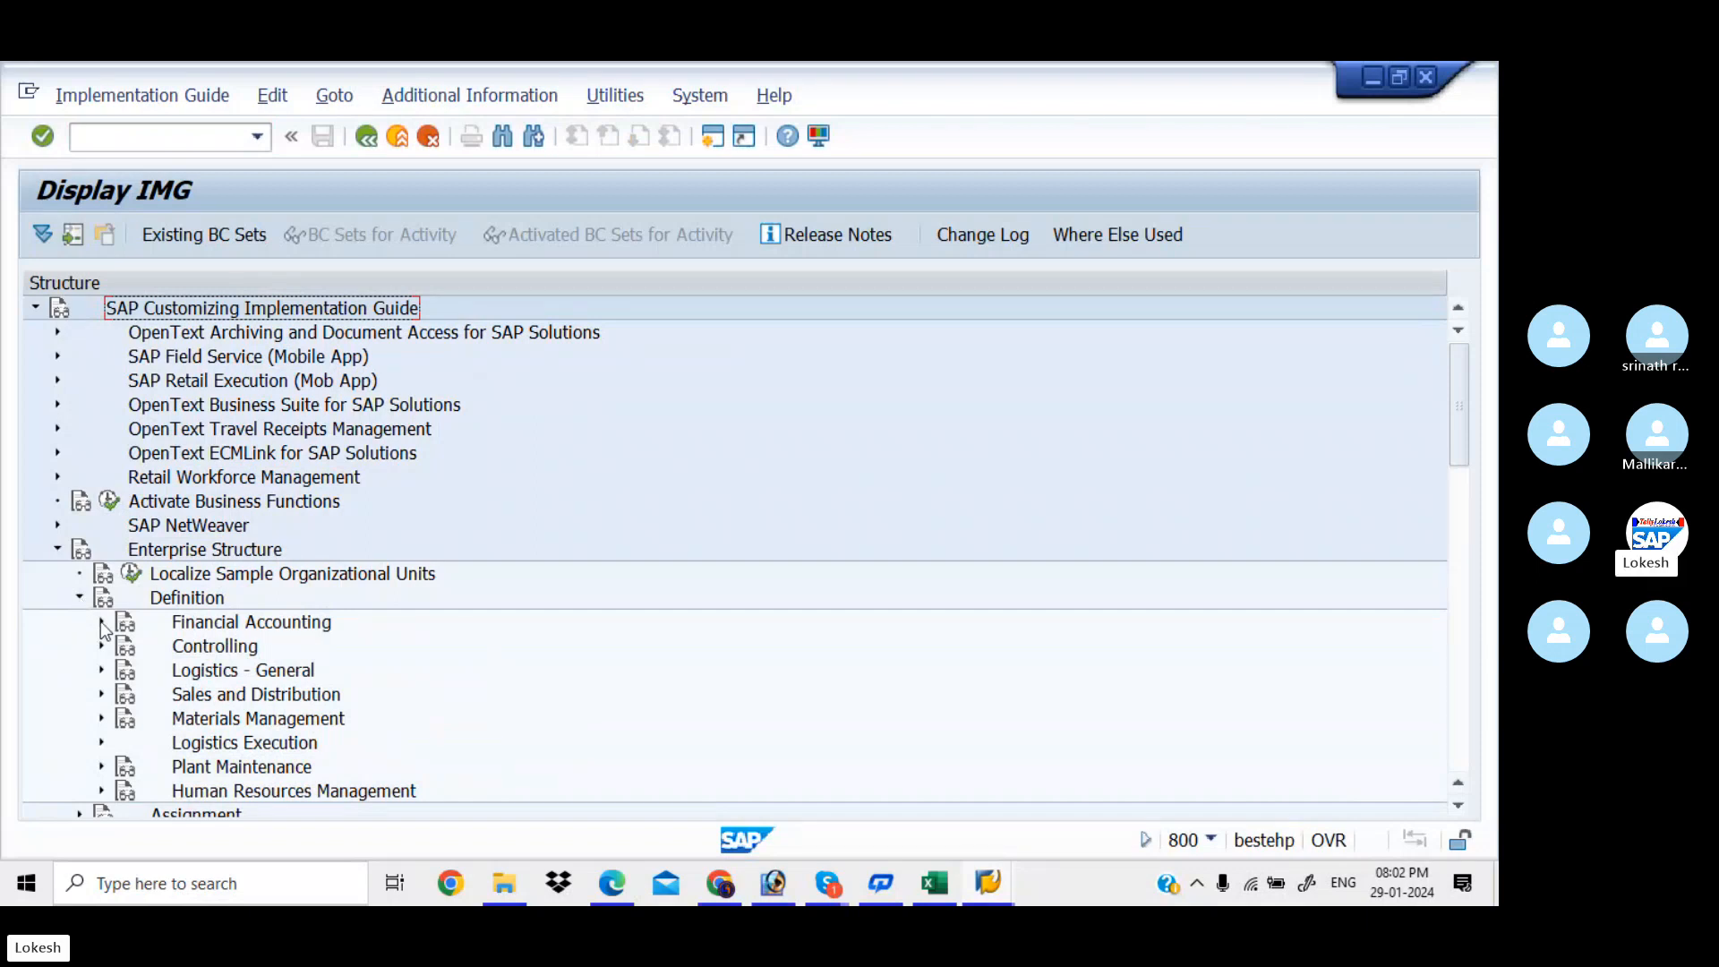
left_click(101, 623)
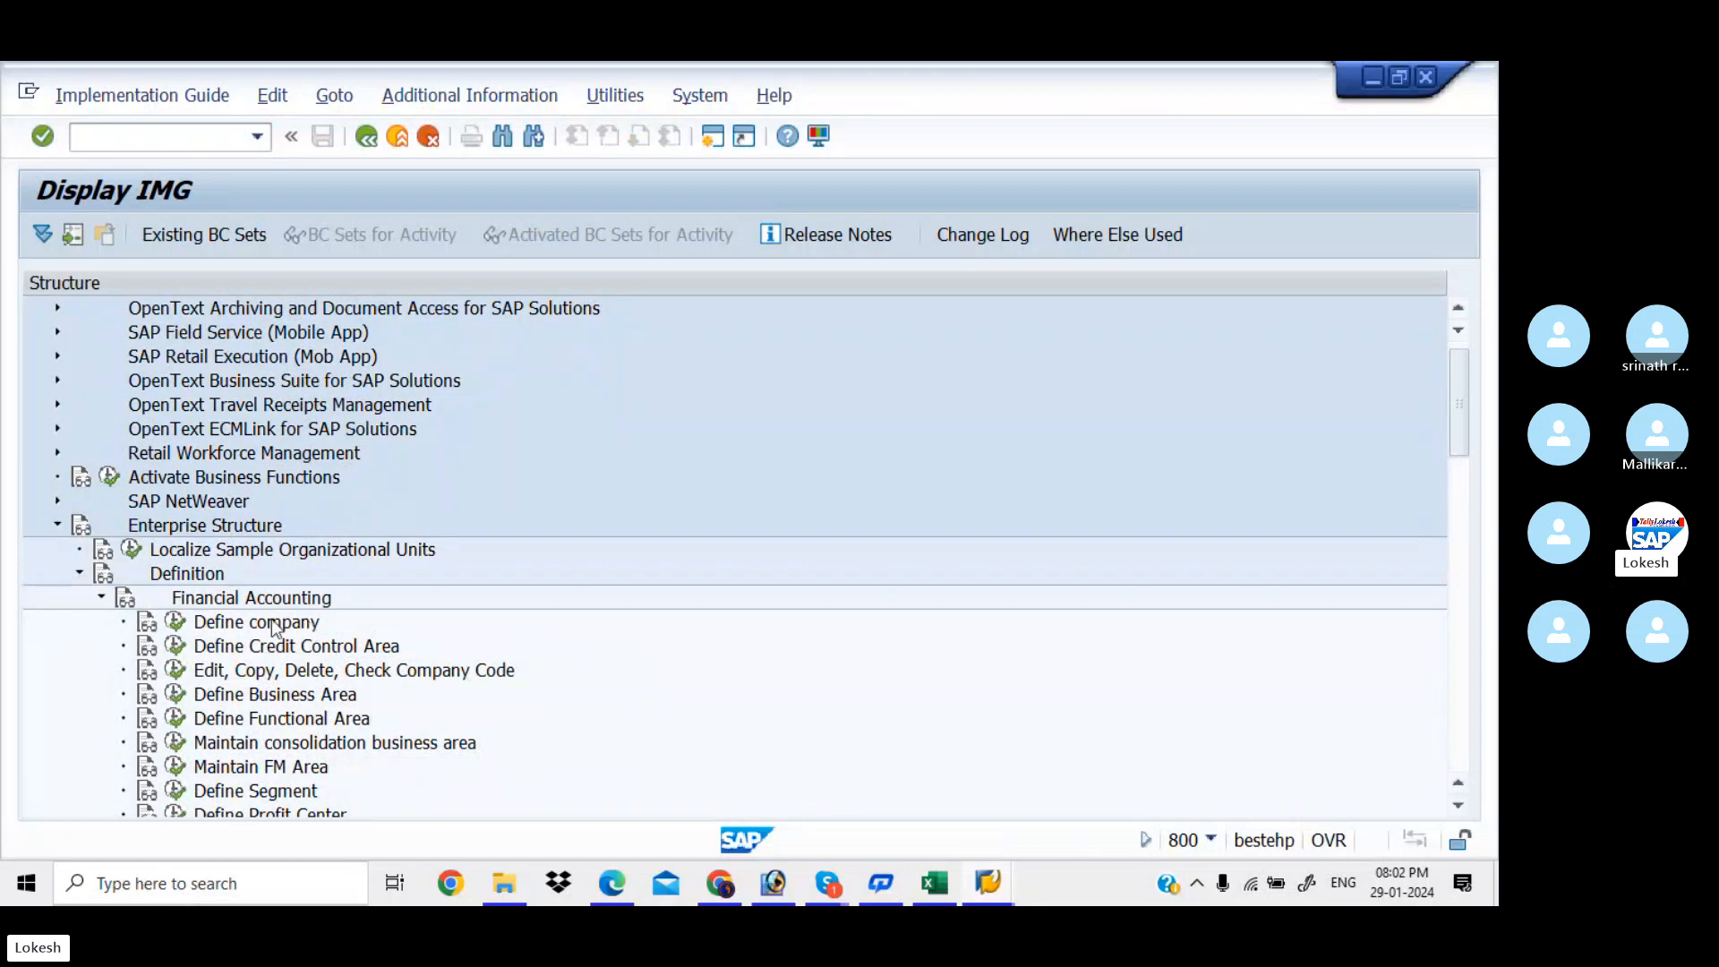
left_click(148, 627)
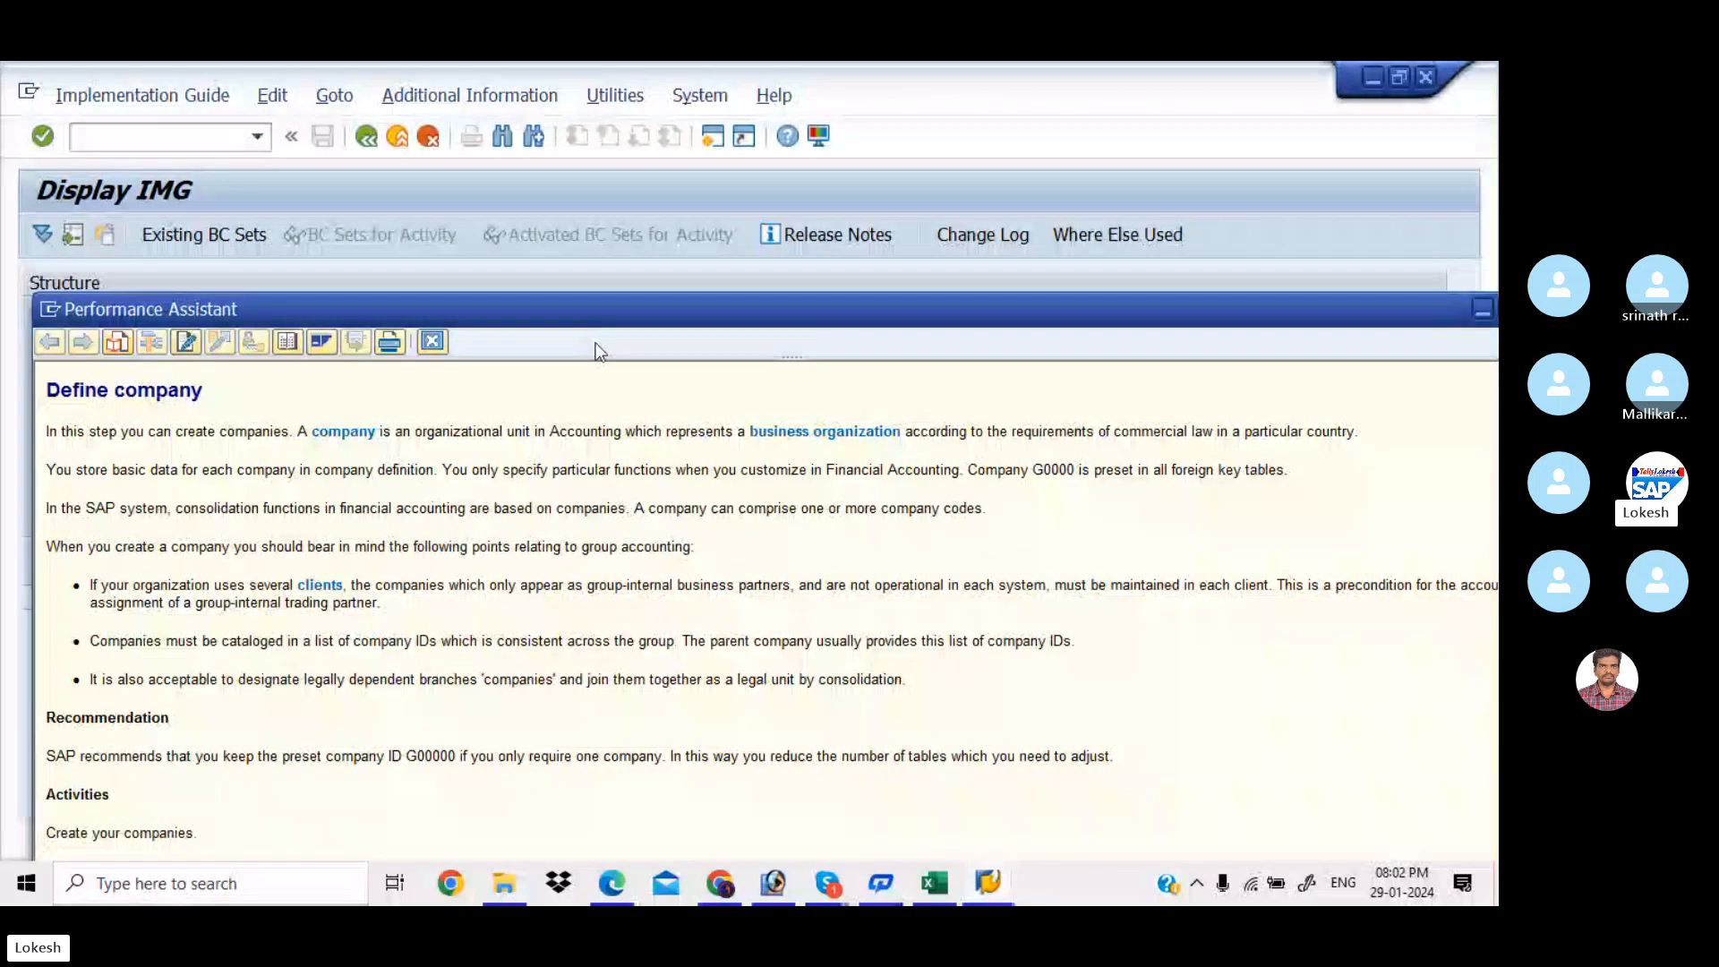
Move the Define company help aside, close it, and return to the enterprise structure PDF
left_click_drag(660, 314, 621, 205)
left_click_drag(777, 209, 601, 253)
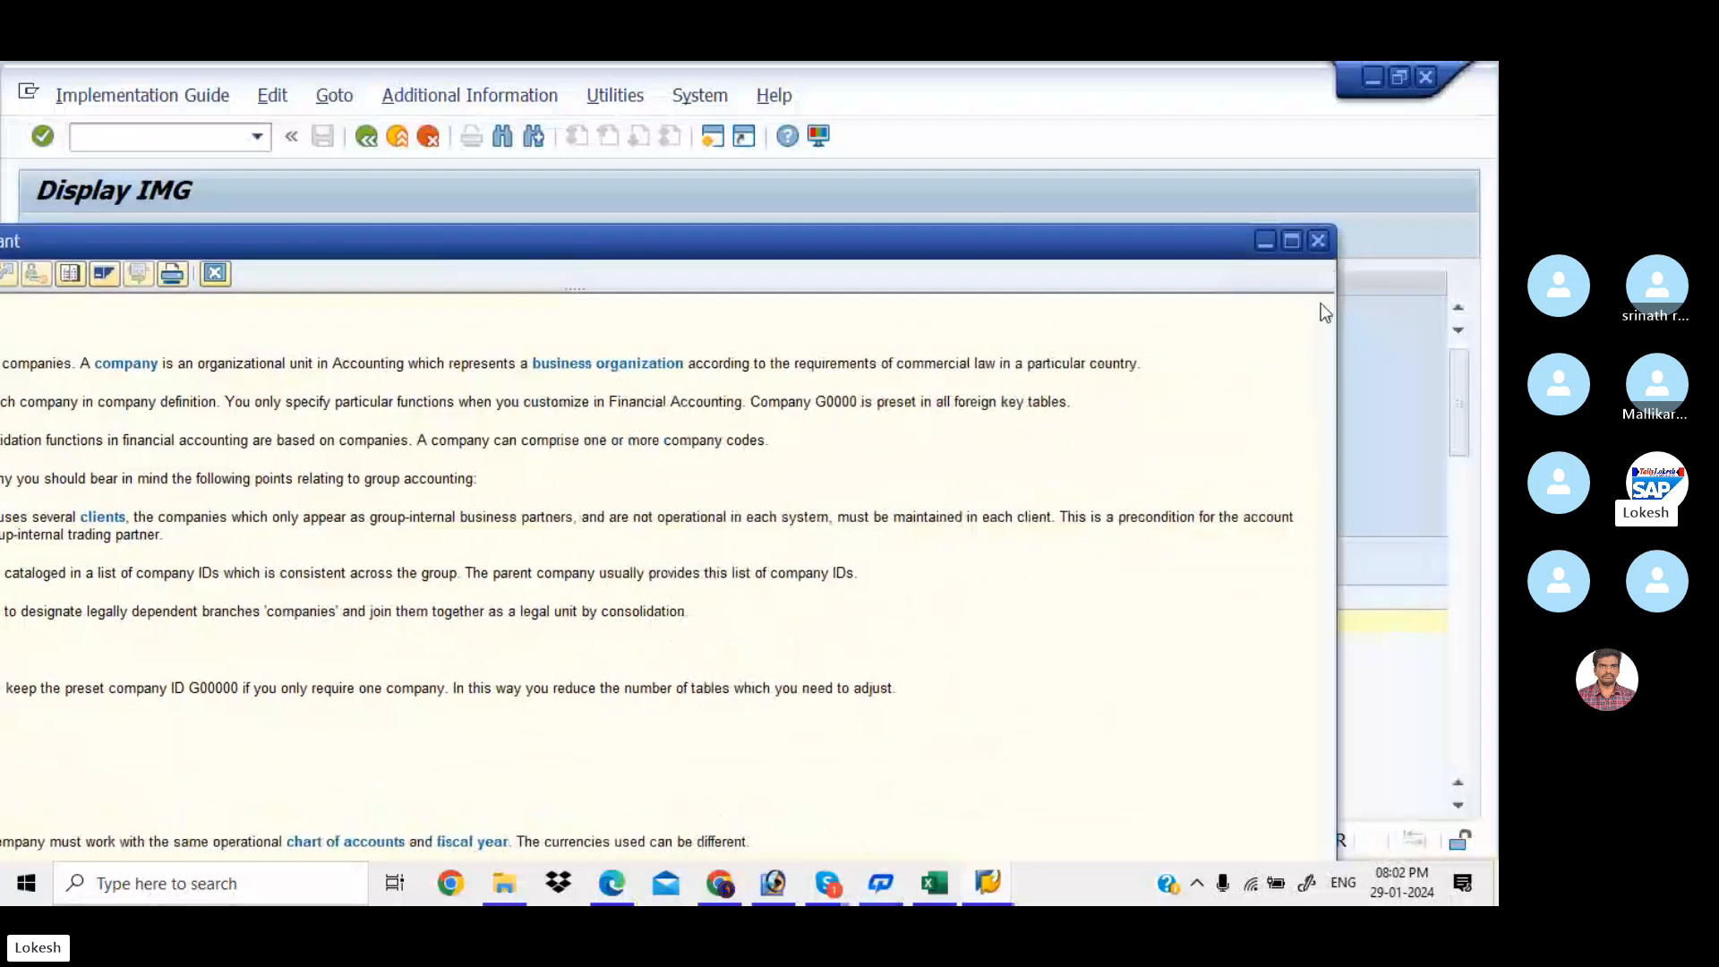
left_click(1322, 242)
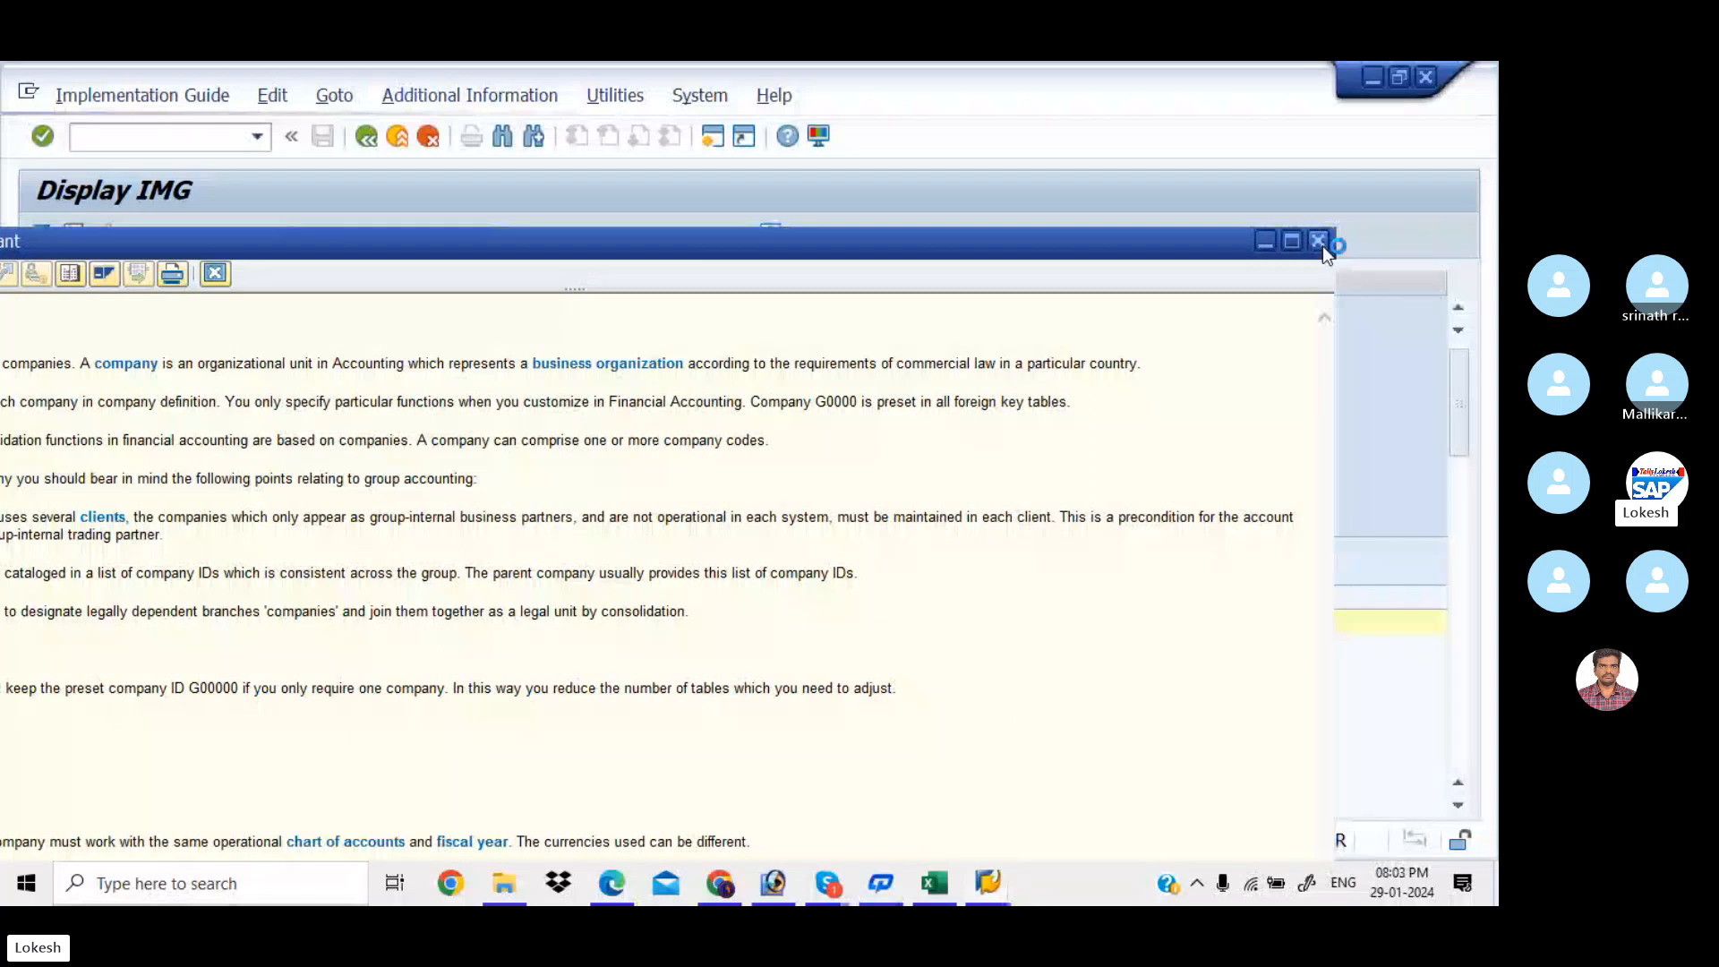
key("alt+Tab")
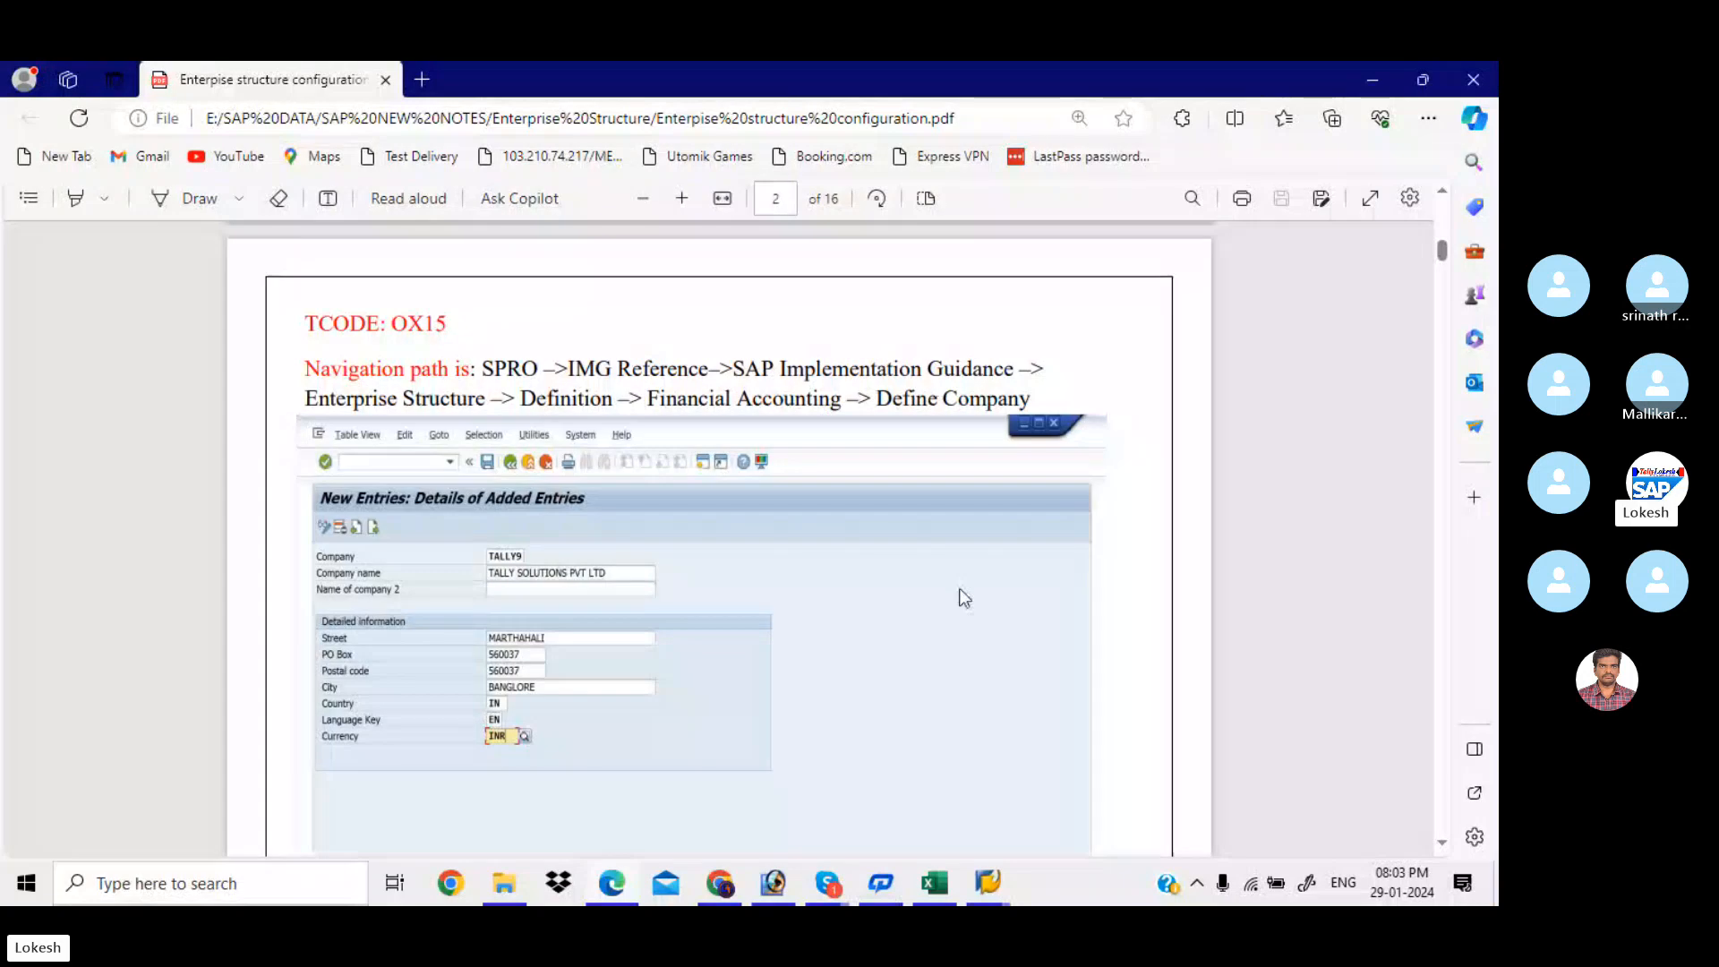
Bring the SAP Display IMG back to the Financial Accounting activities
mouse_move(987, 883)
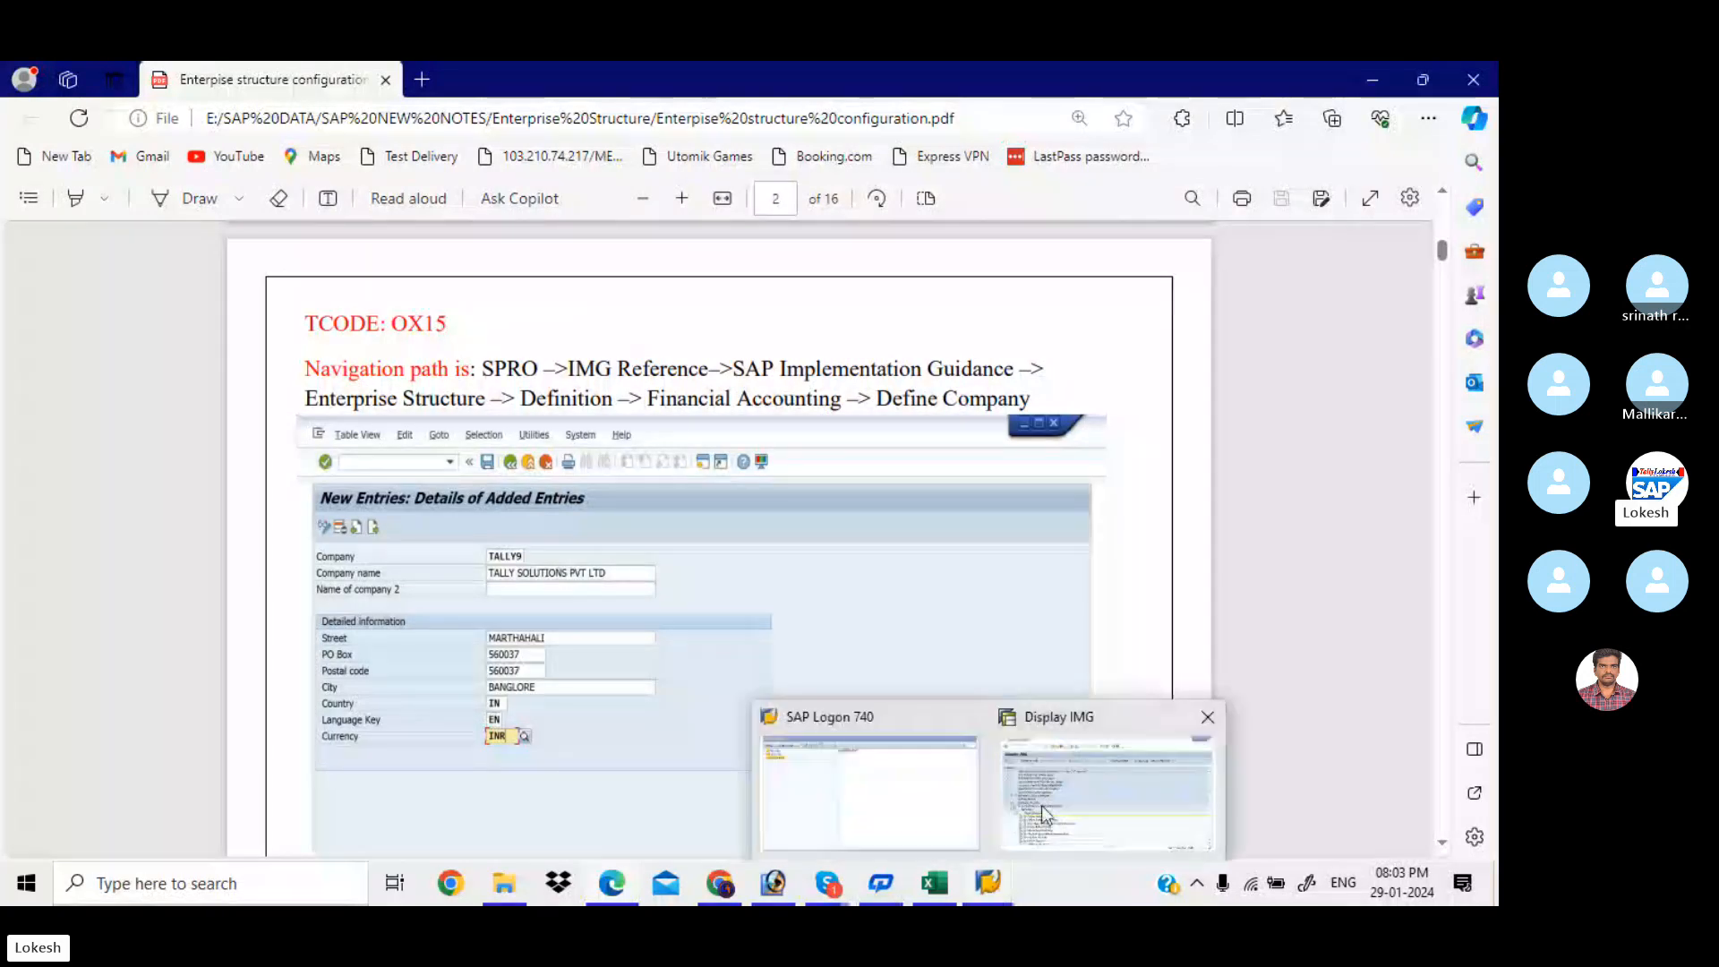
left_click(1041, 811)
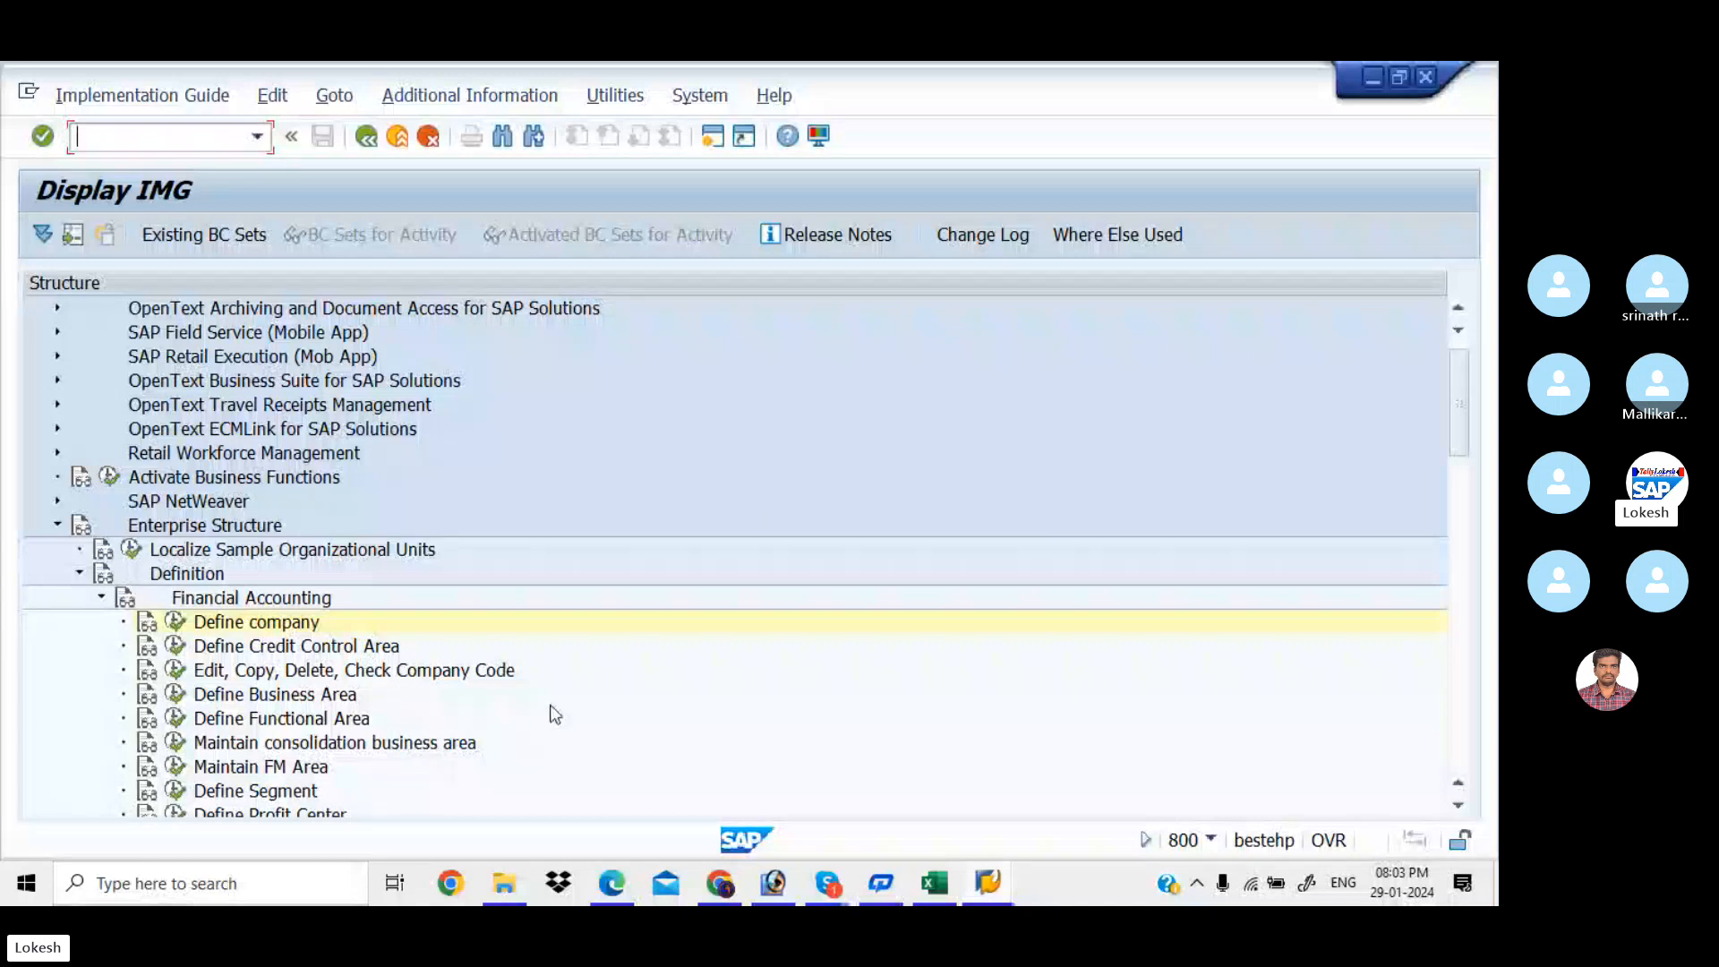
Show IMG activity keys beside each activity, e.g. SIMG_CFMENUSAPCOX15 for Define company
left_click(615, 95)
left_click(631, 127)
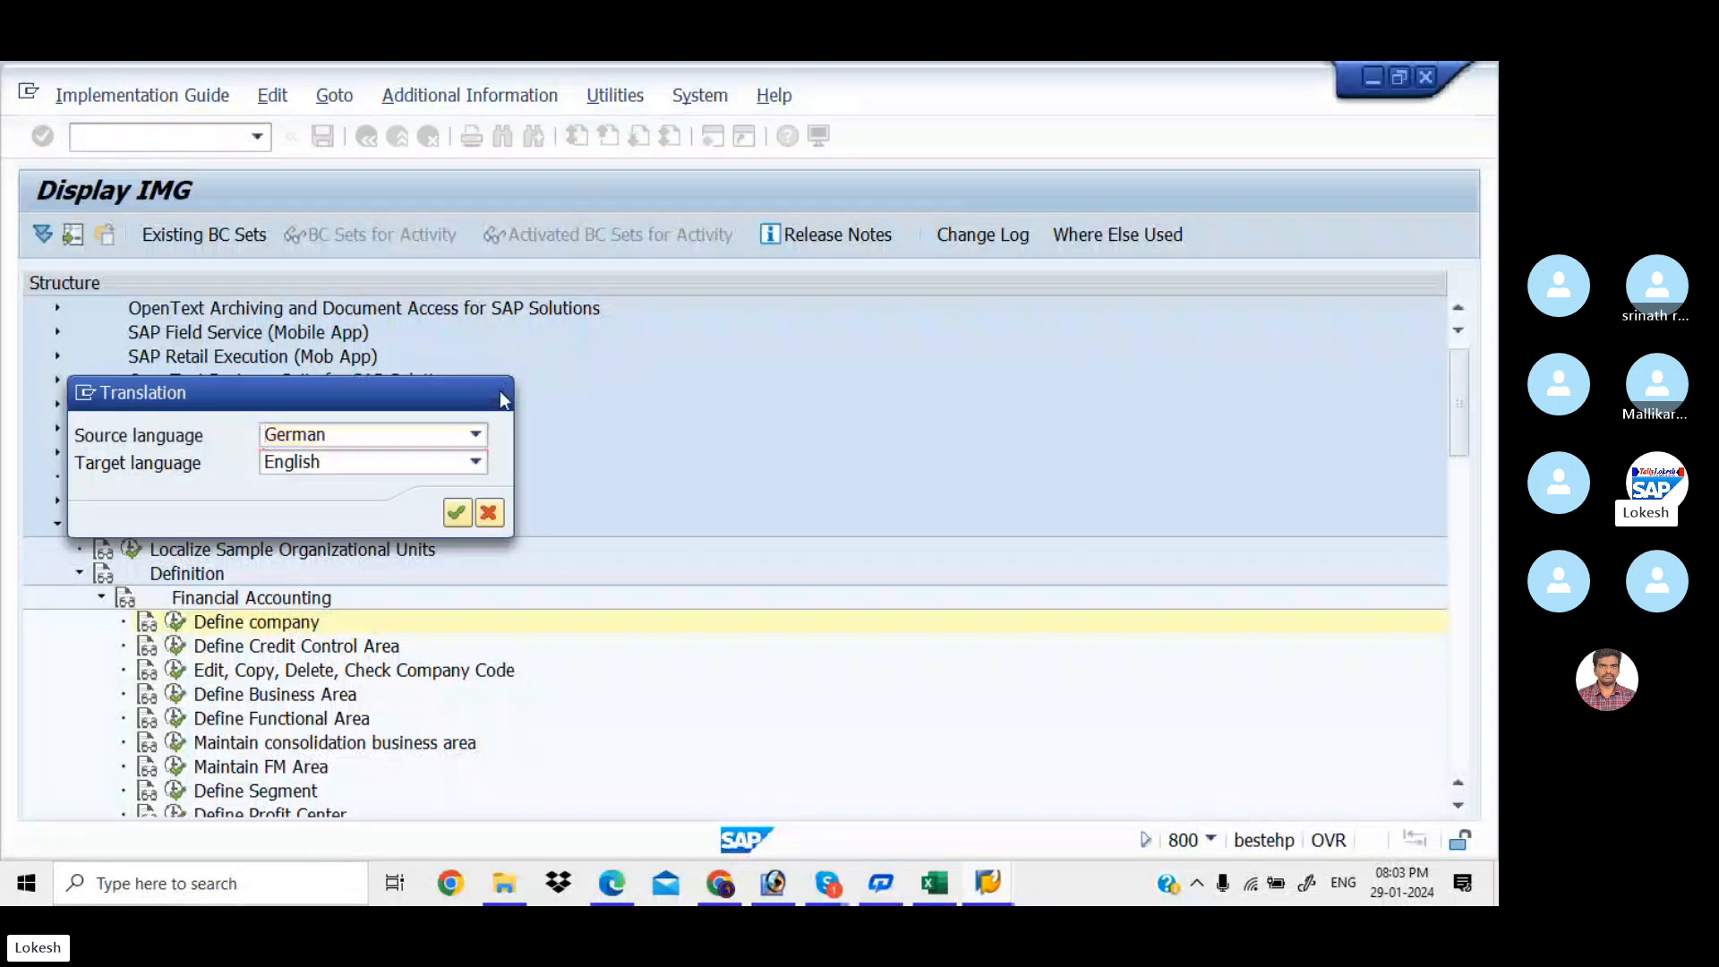
key("Escape")
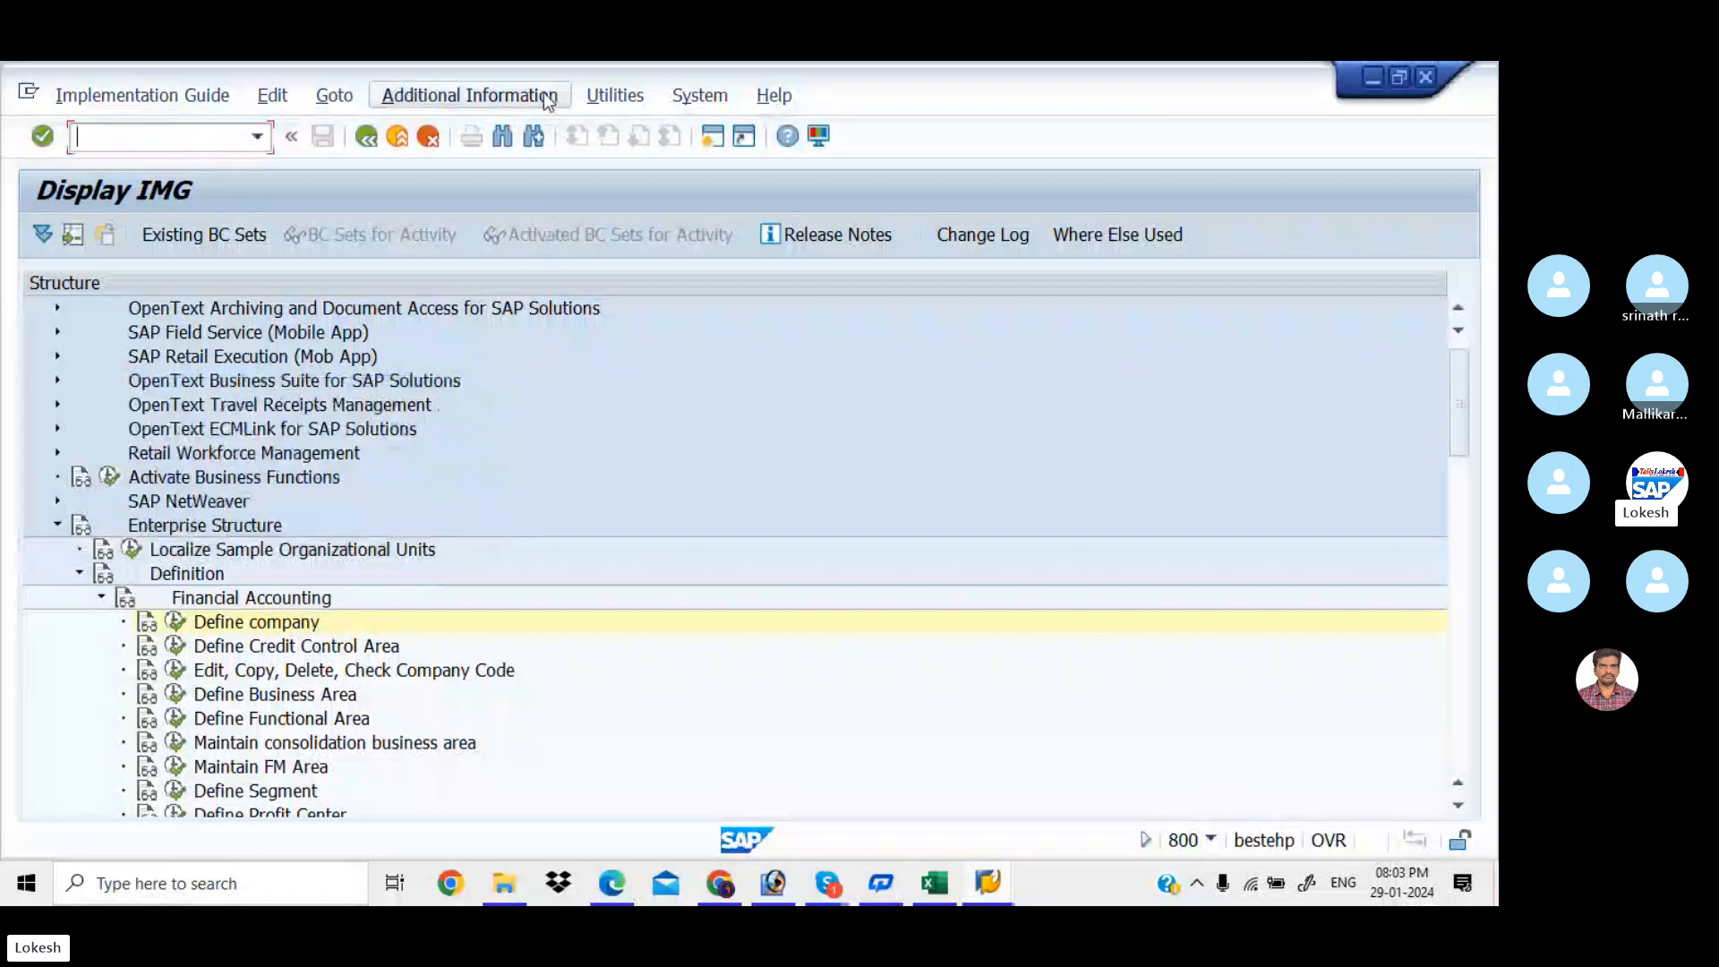
left_click(544, 94)
mouse_move(577, 122)
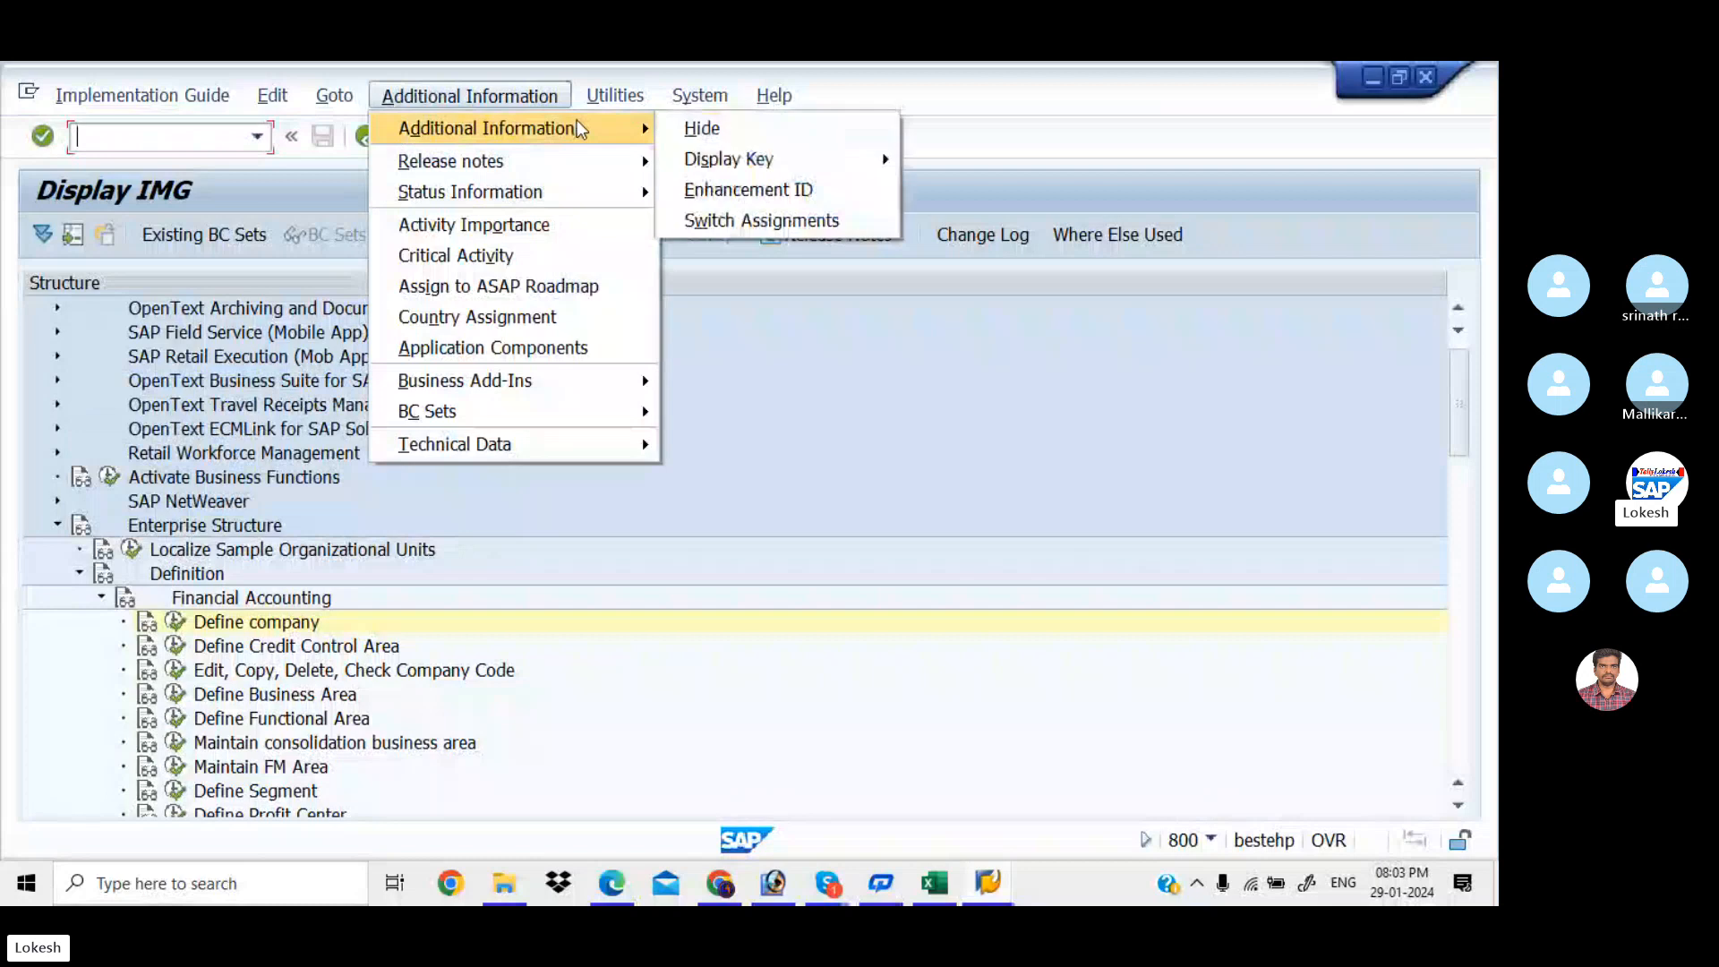
mouse_move(719, 169)
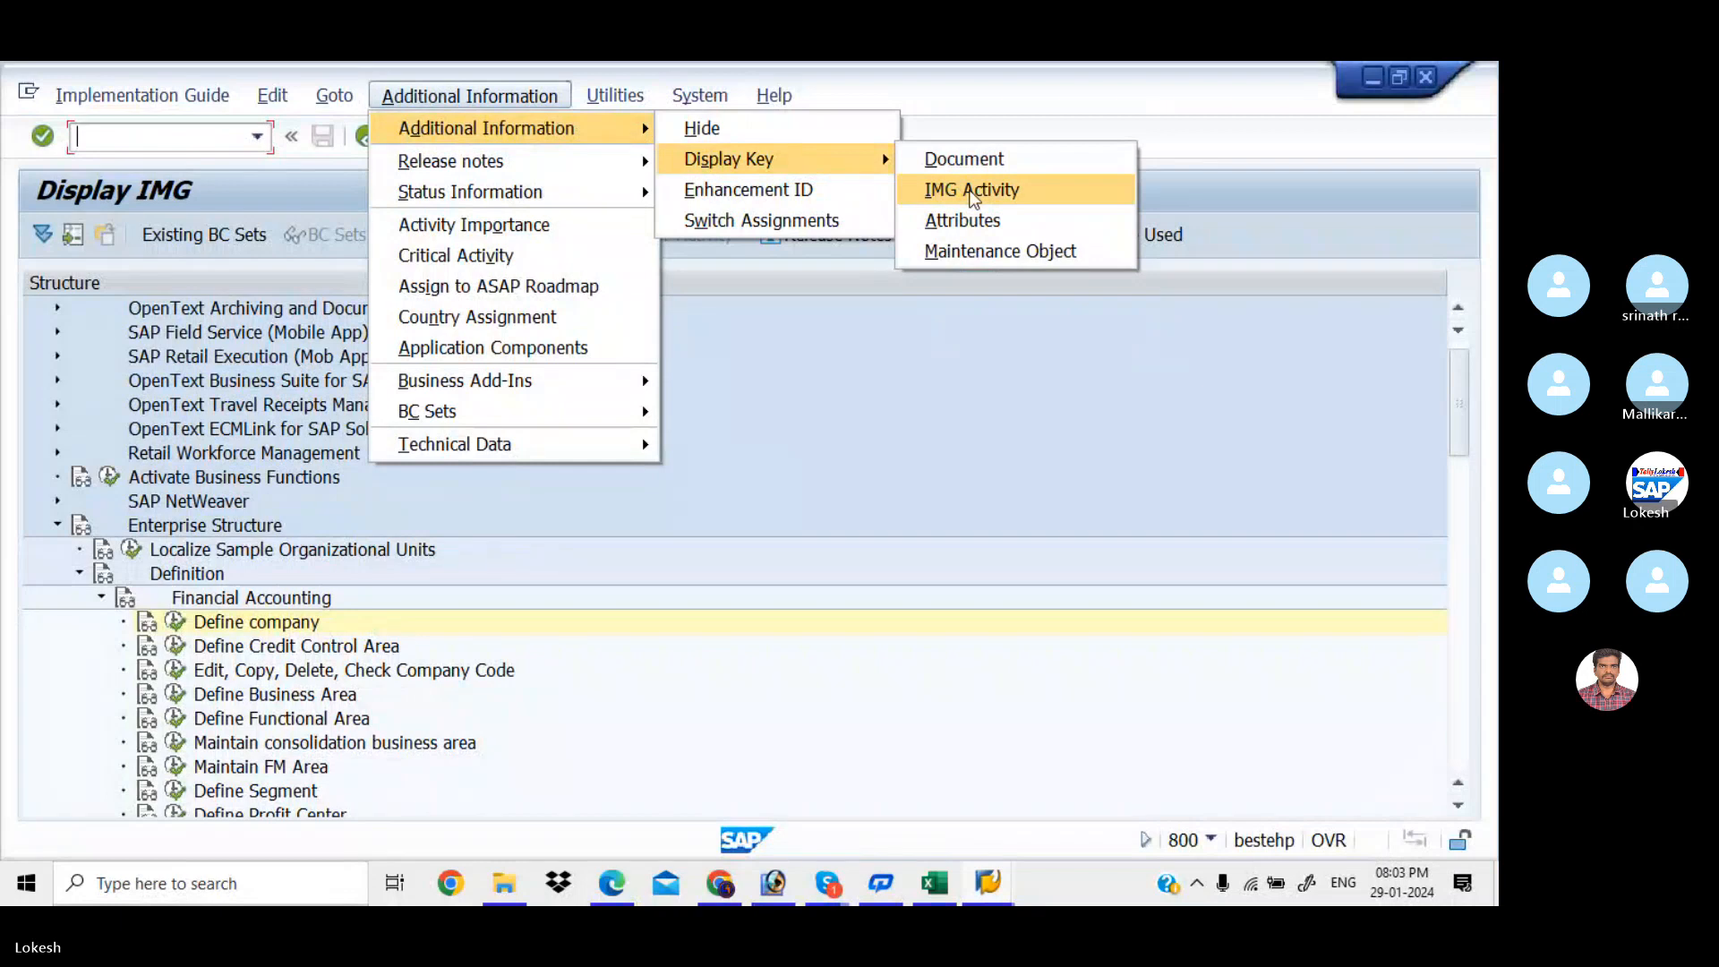
left_click(973, 191)
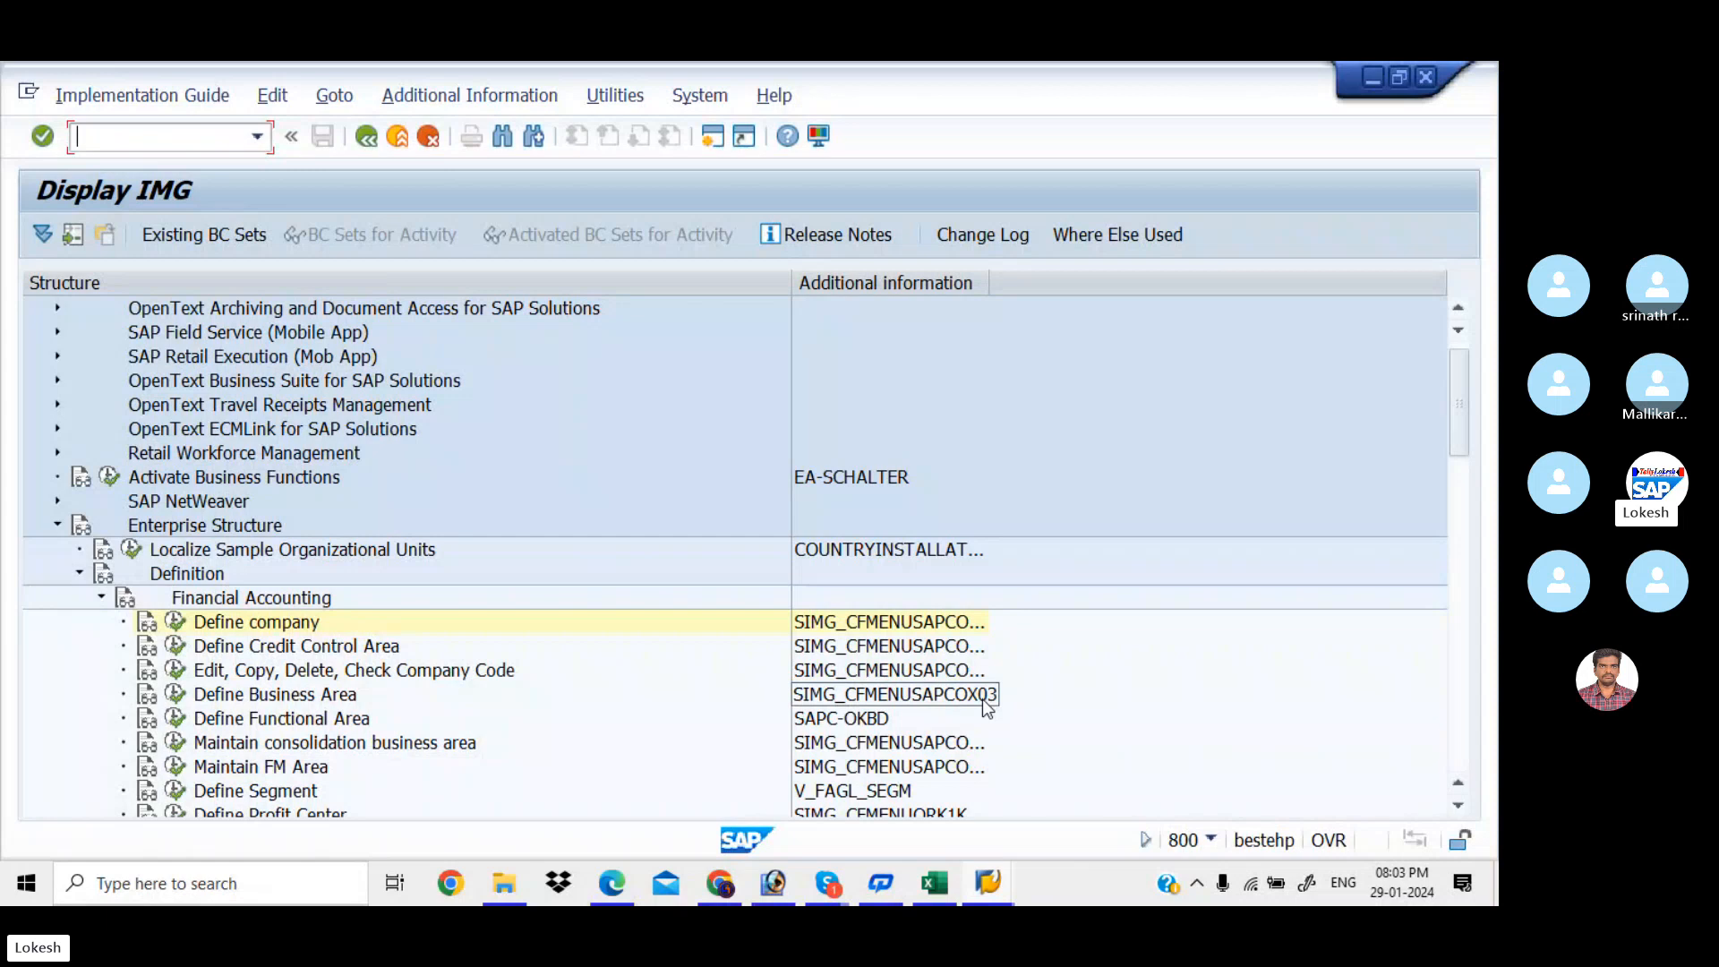
Review the transaction codes in Excel cells C3:C13, then return to the Display IMG
left_click(947, 883)
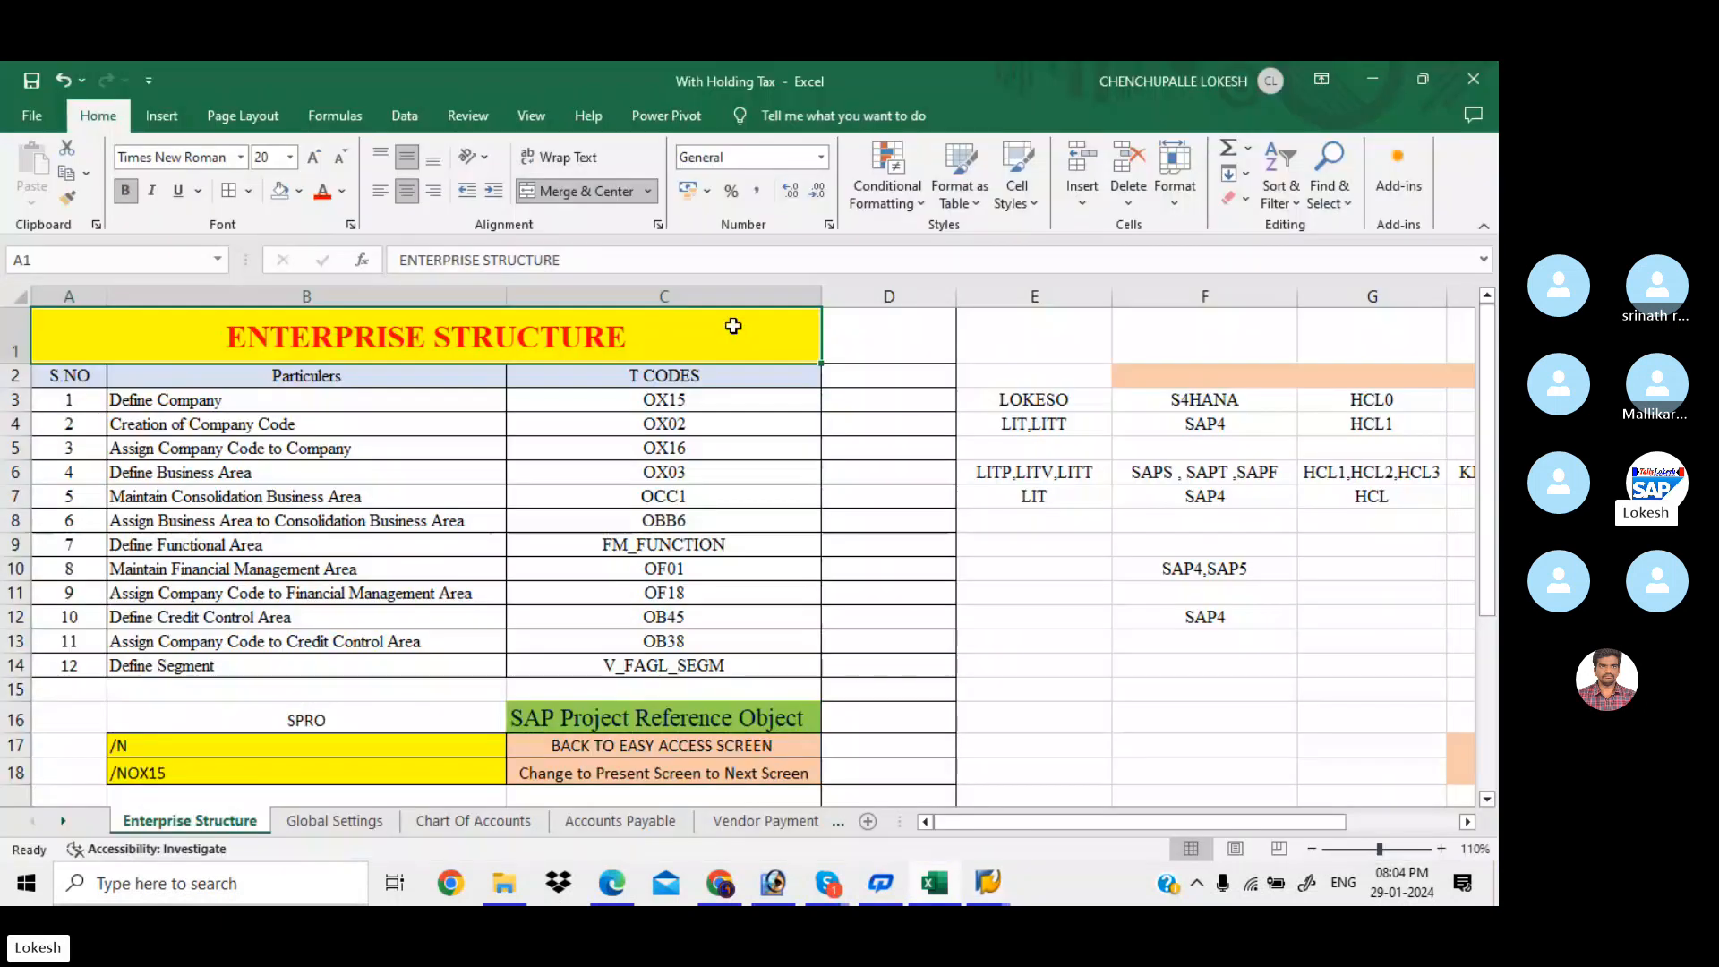
left_click_drag(717, 399, 722, 642)
mouse_move(988, 883)
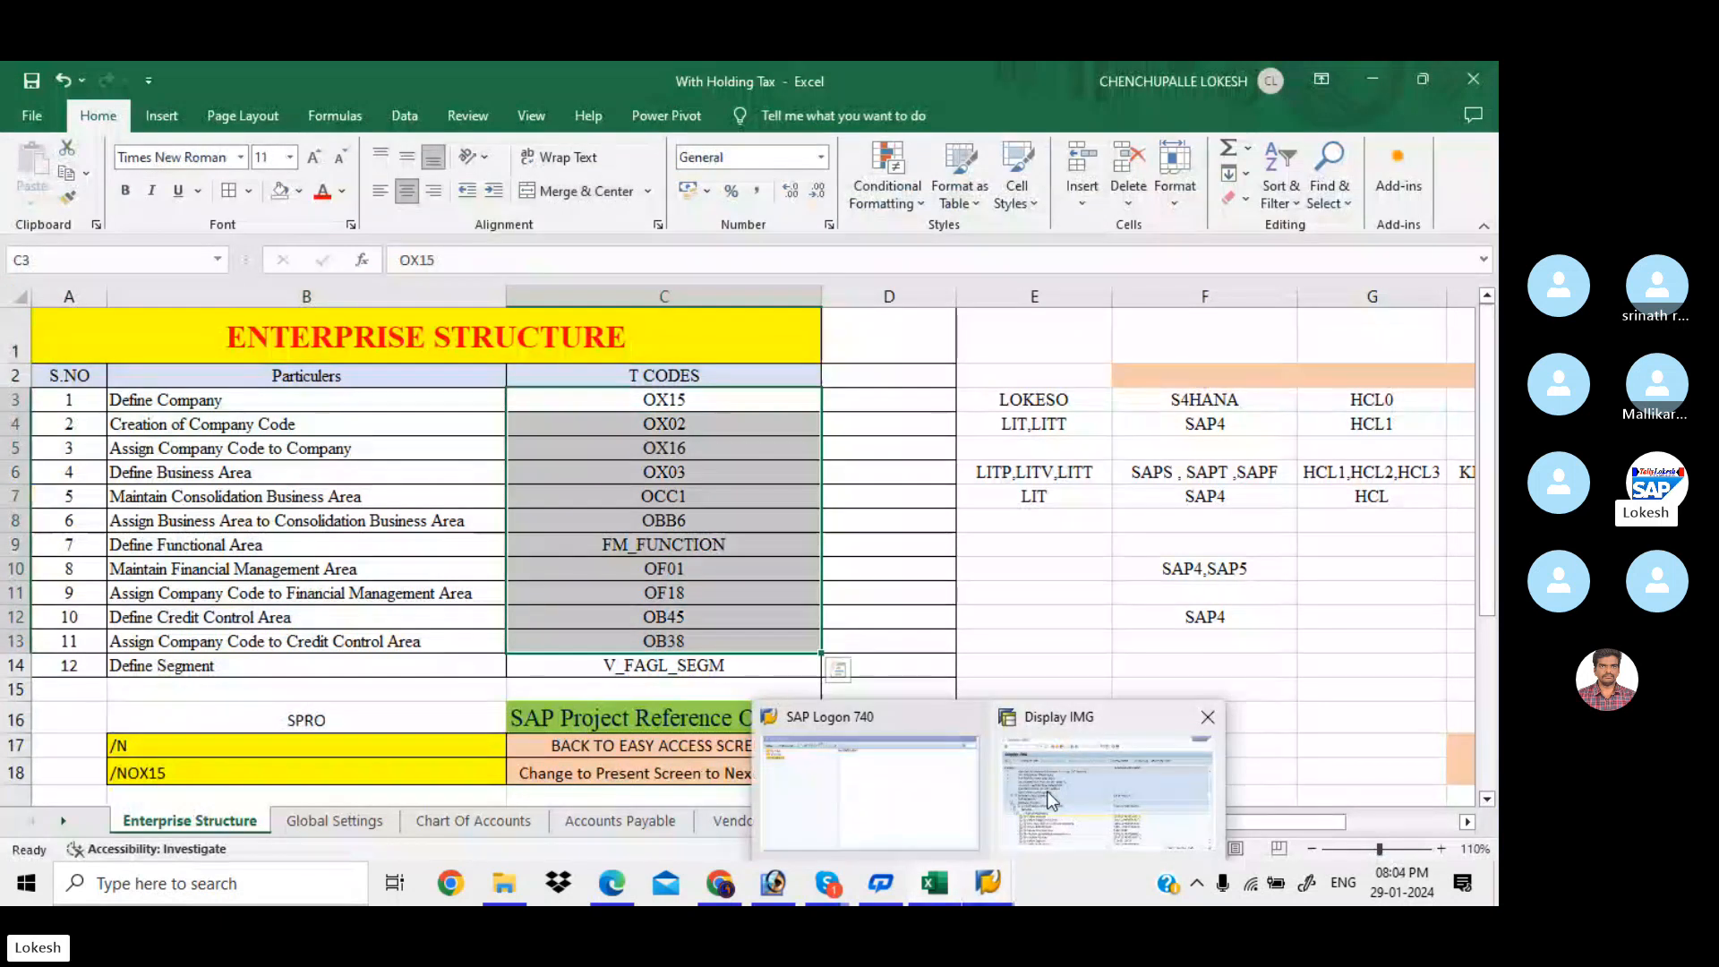
left_click(1053, 799)
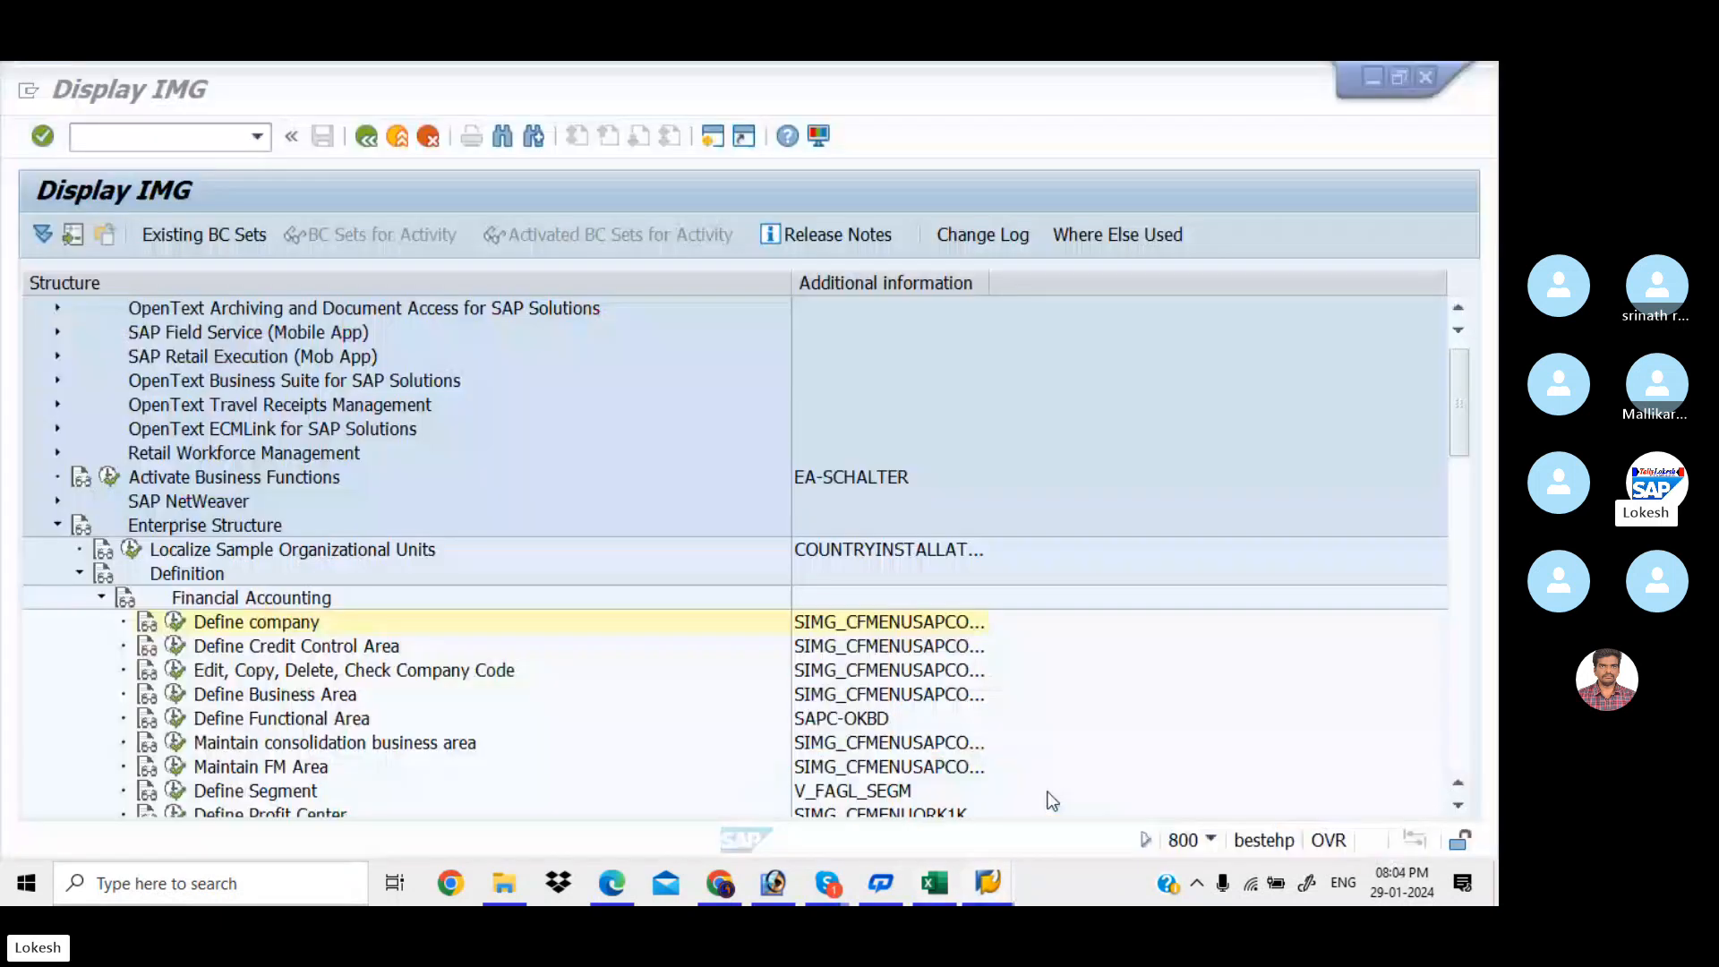
Execute the Define company activity and start a new company entry
left_click(470, 95)
mouse_move(501, 128)
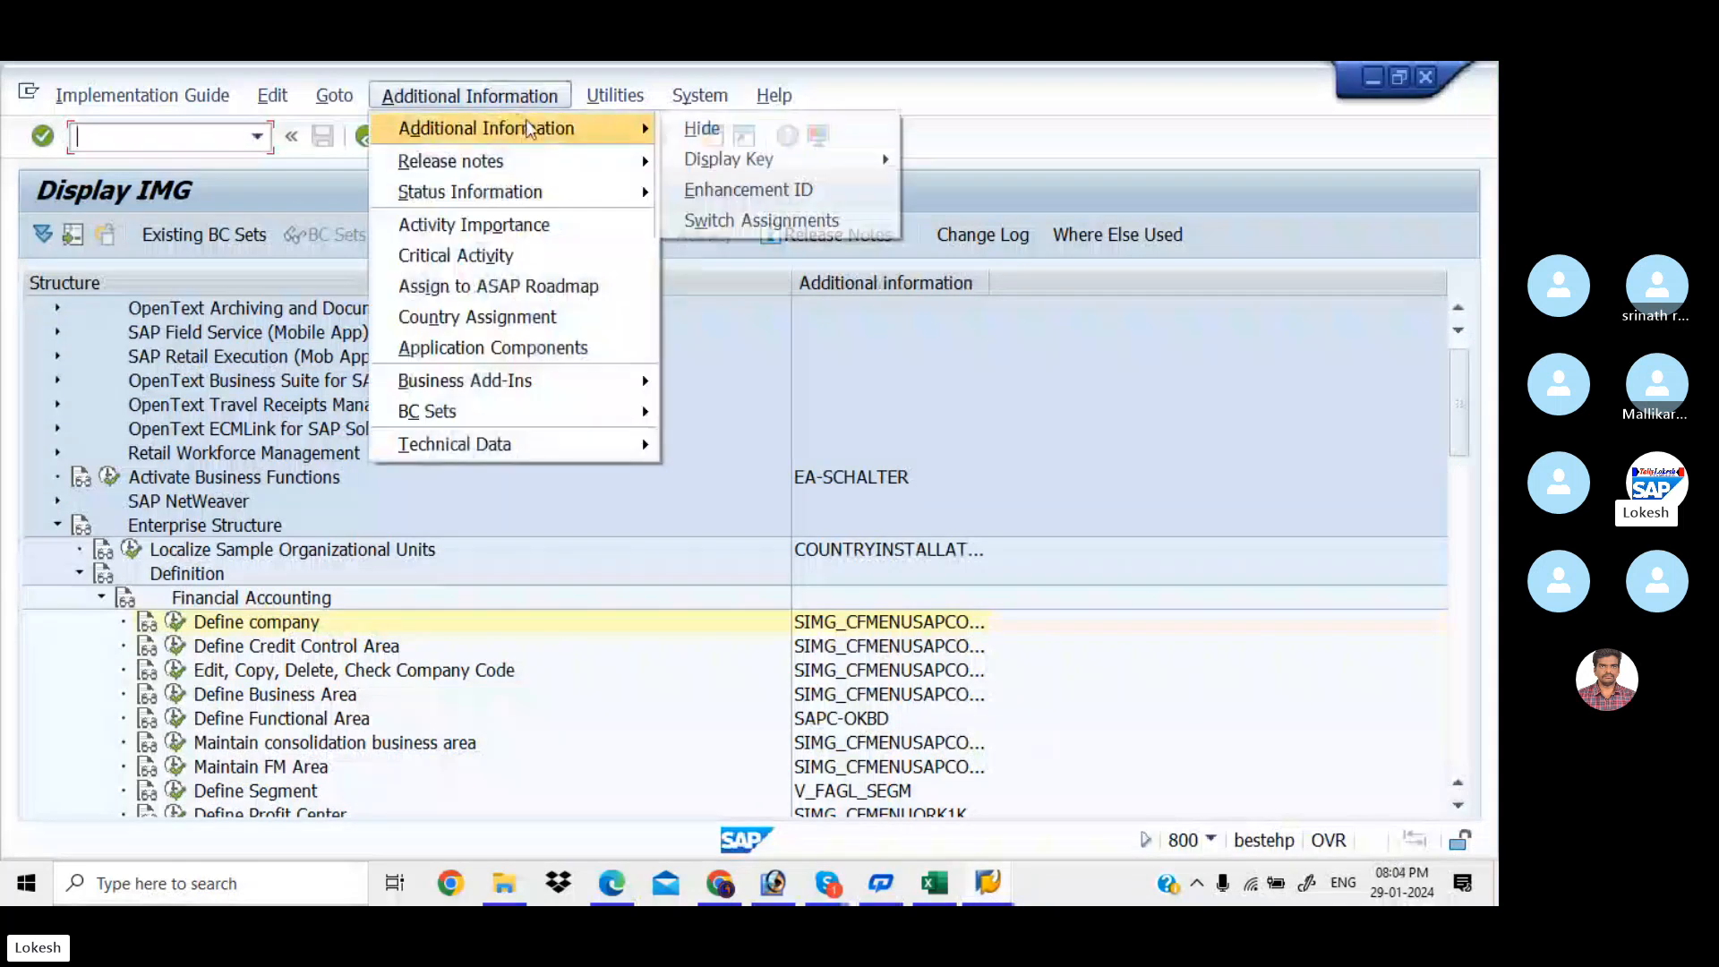
mouse_move(698, 163)
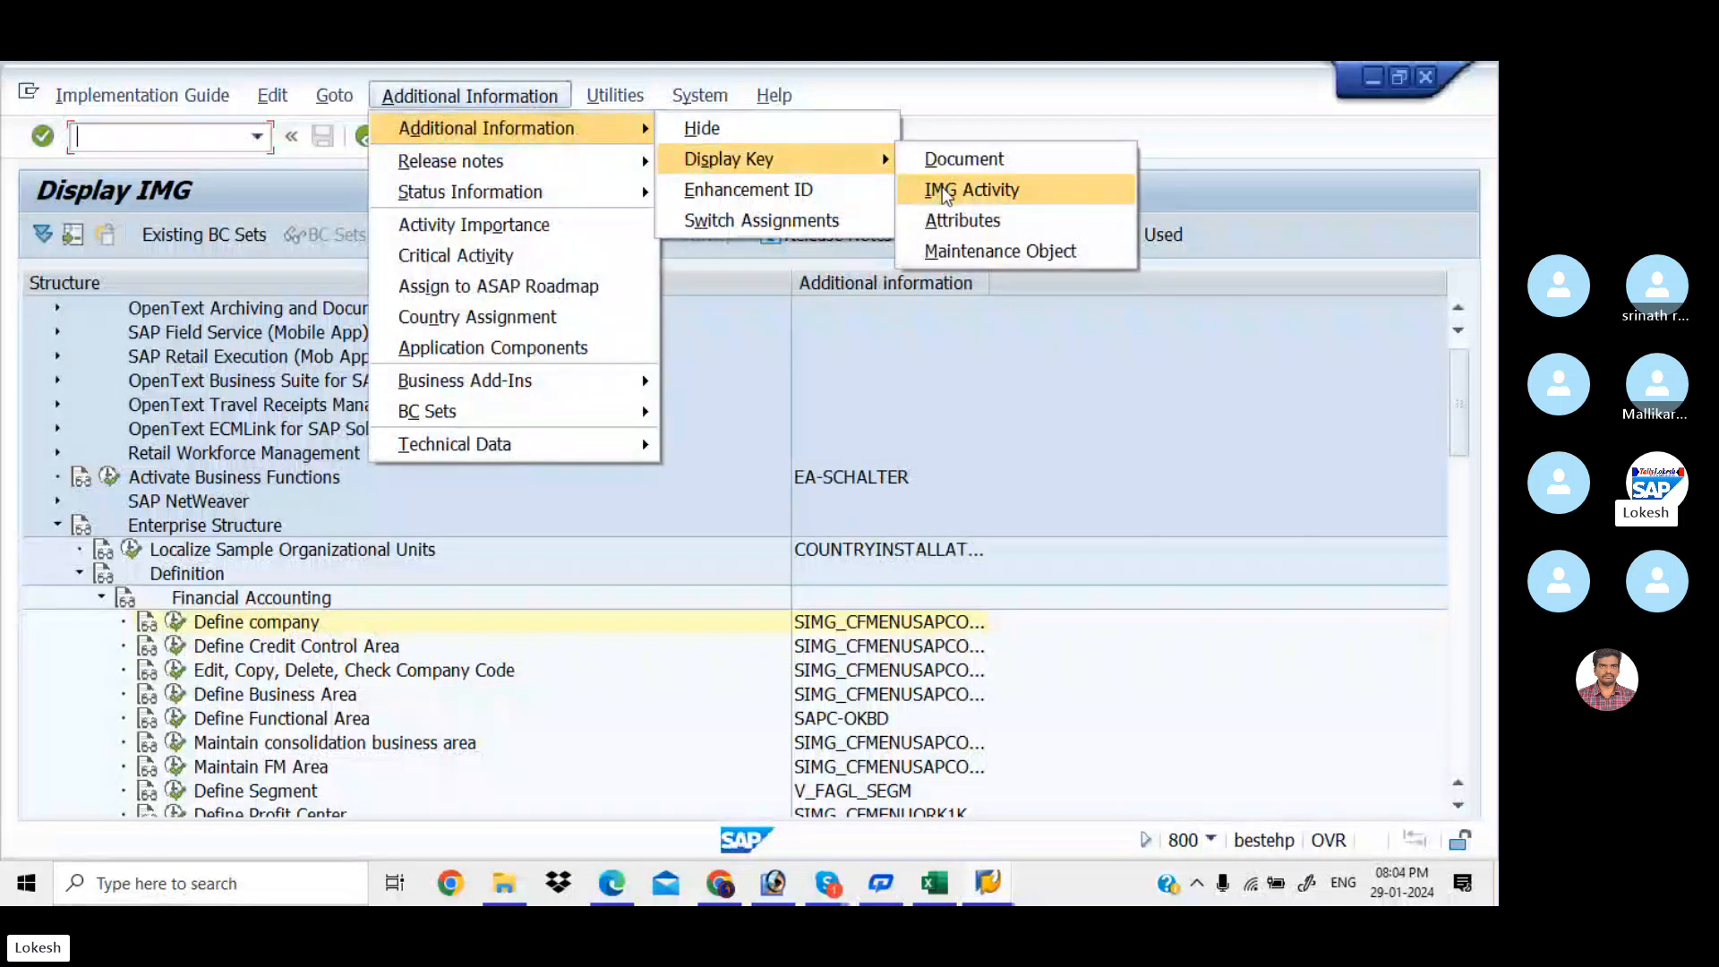
left_click(609, 693)
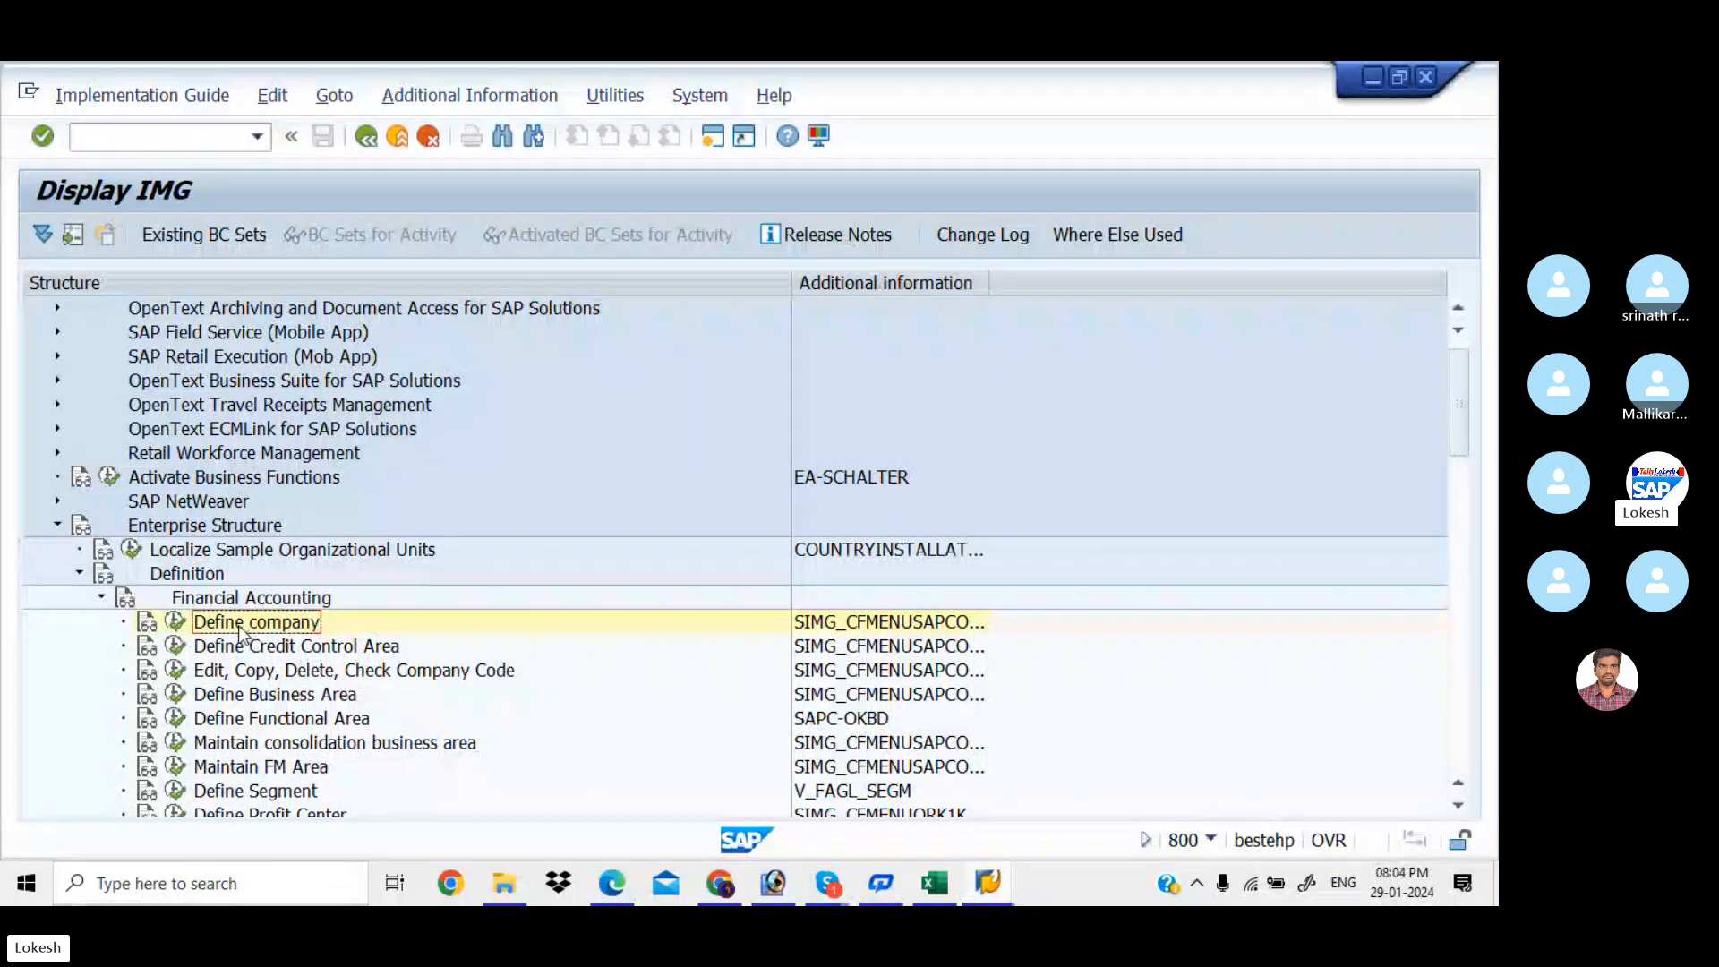
left_click(175, 624)
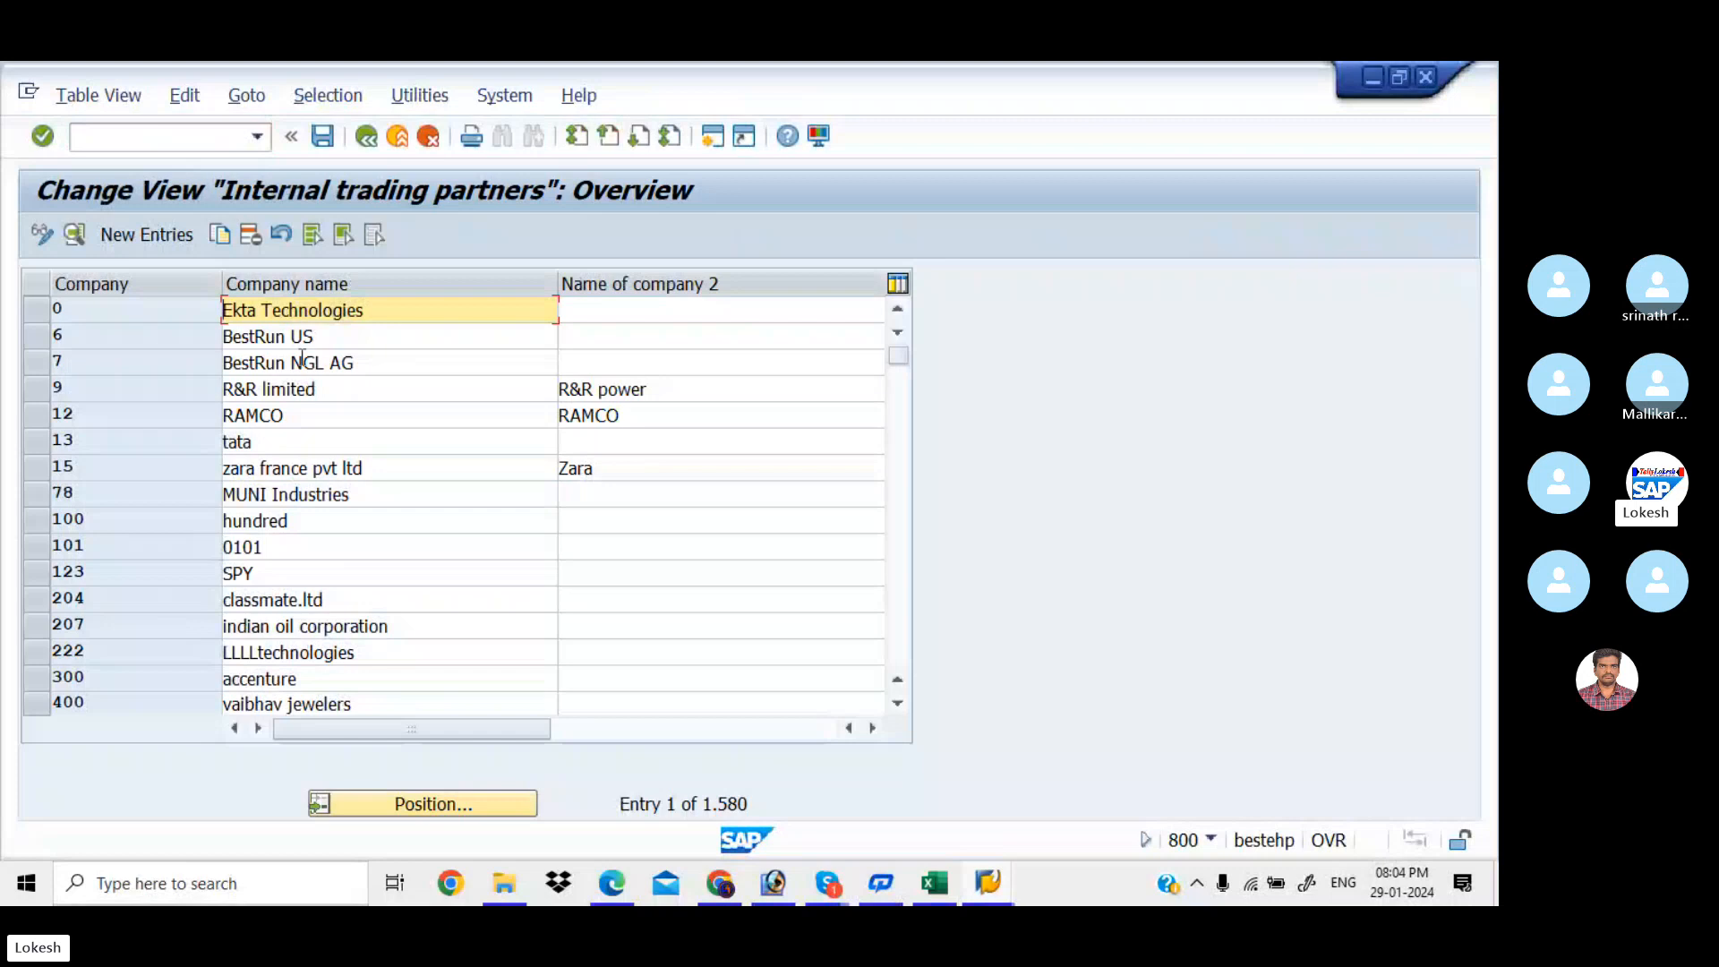
left_click(900, 512)
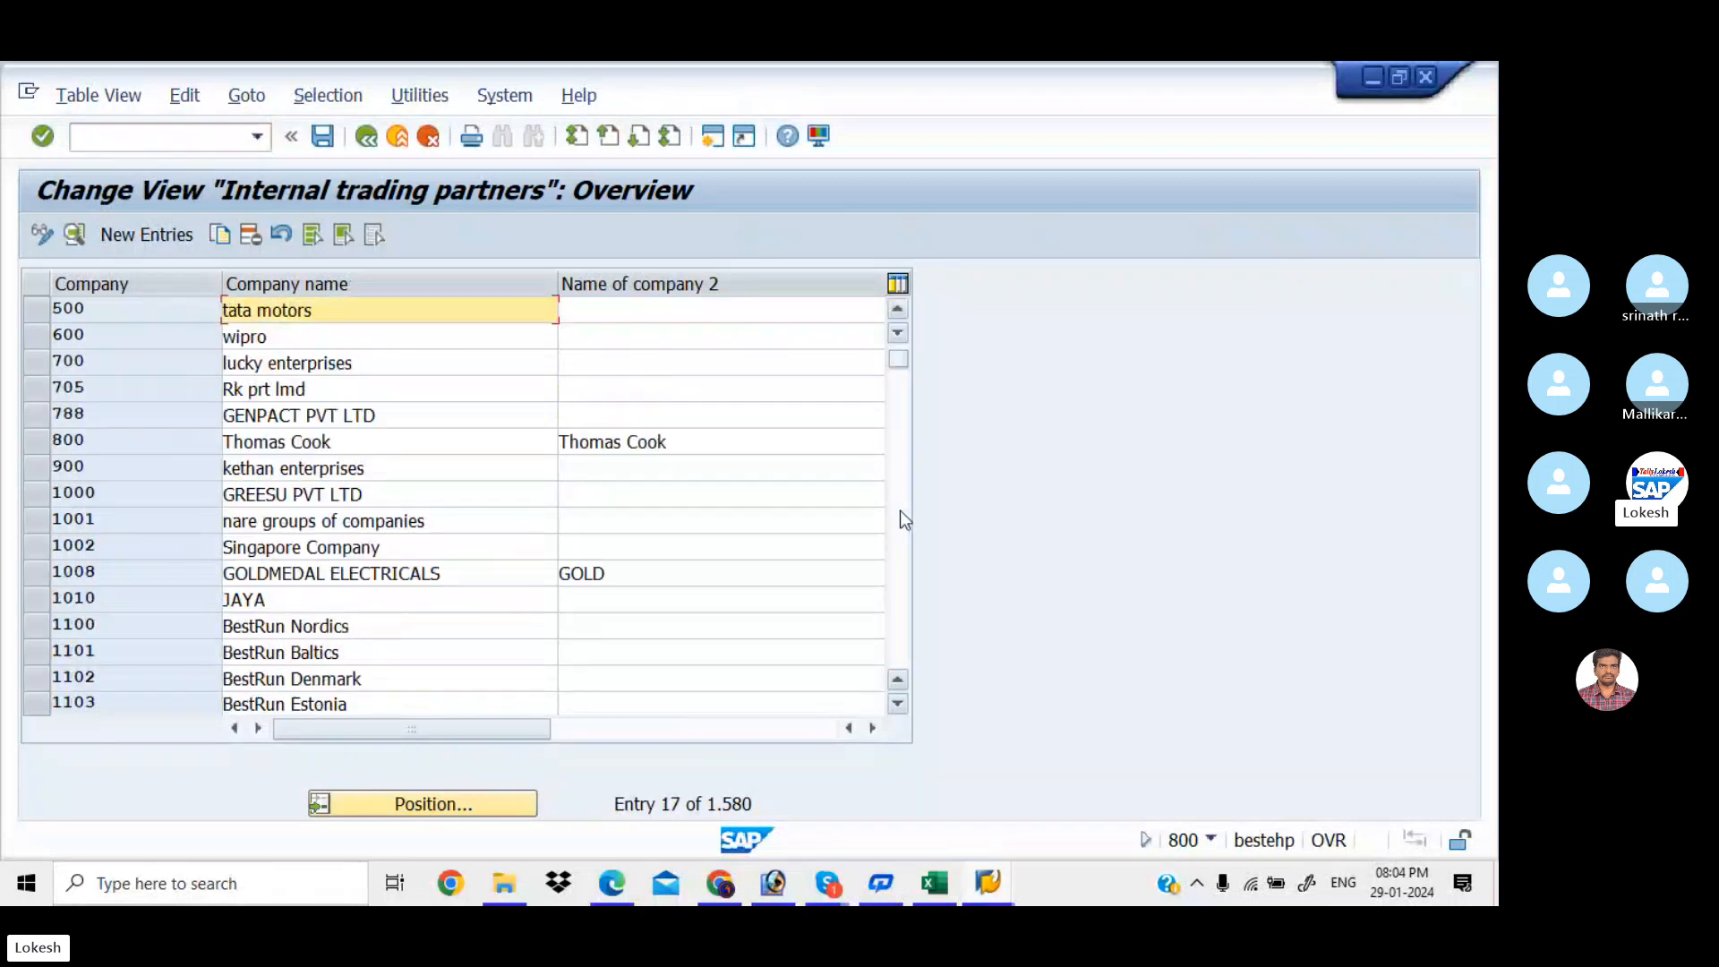
left_click(154, 236)
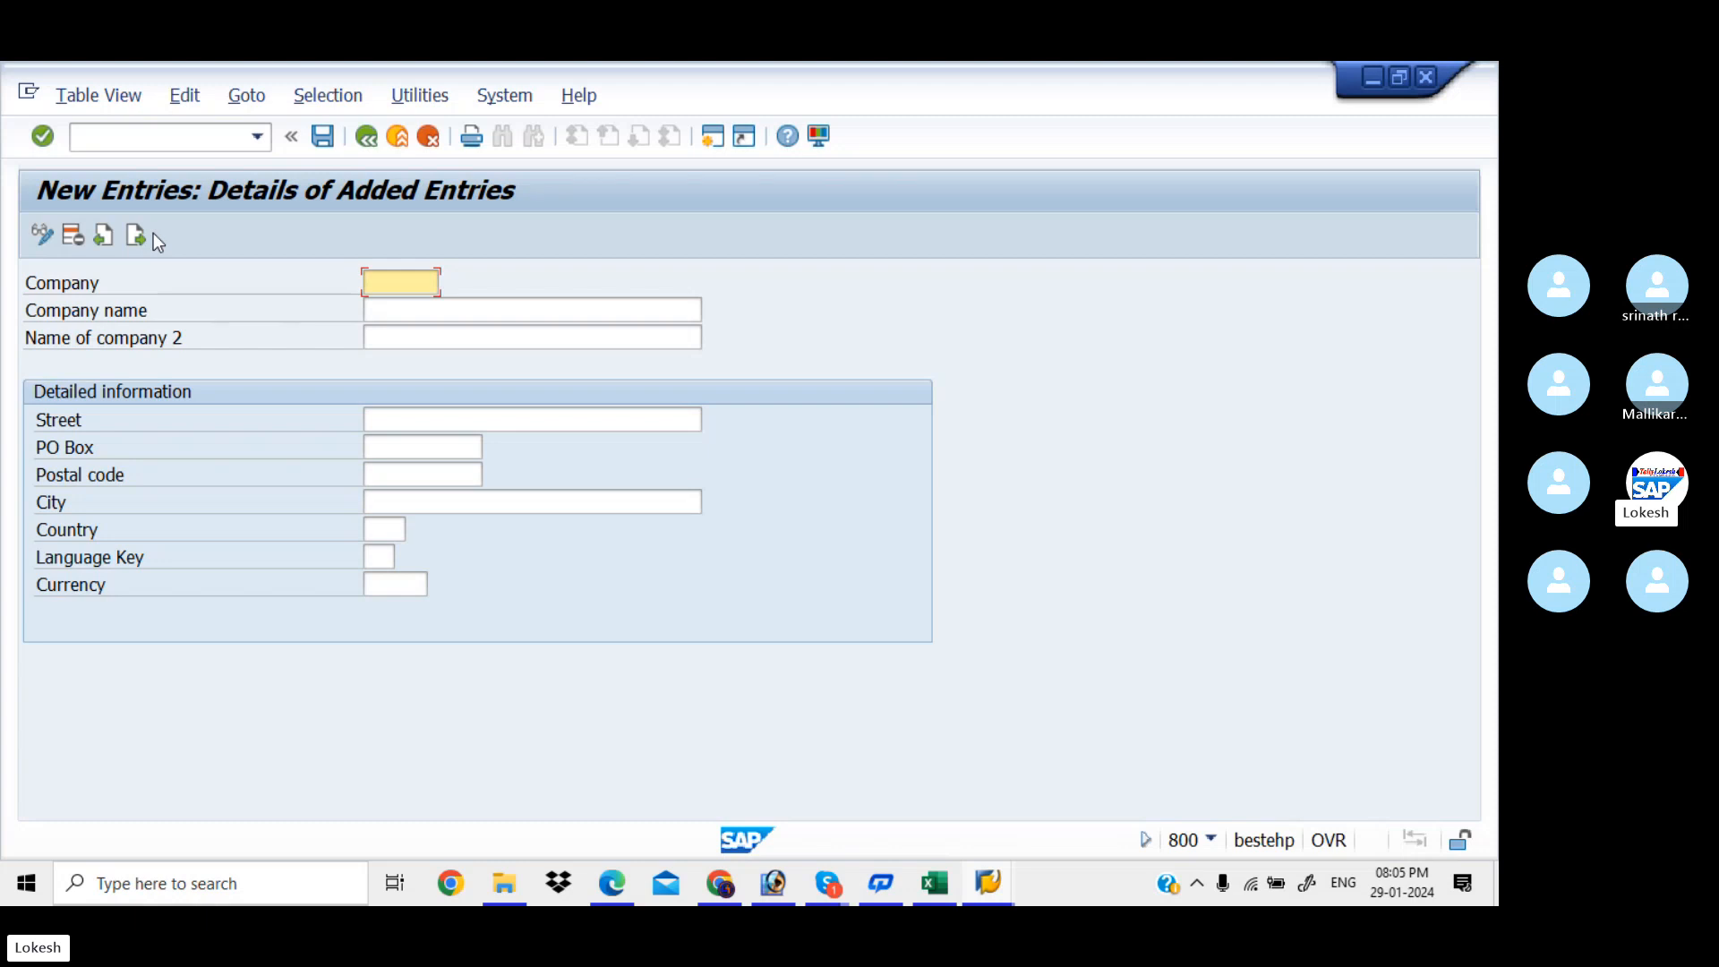
Enter company ID KIA and company name KIA PVT LTD
type("KI")
type("A")
left_click(412, 314)
type("KIA ")
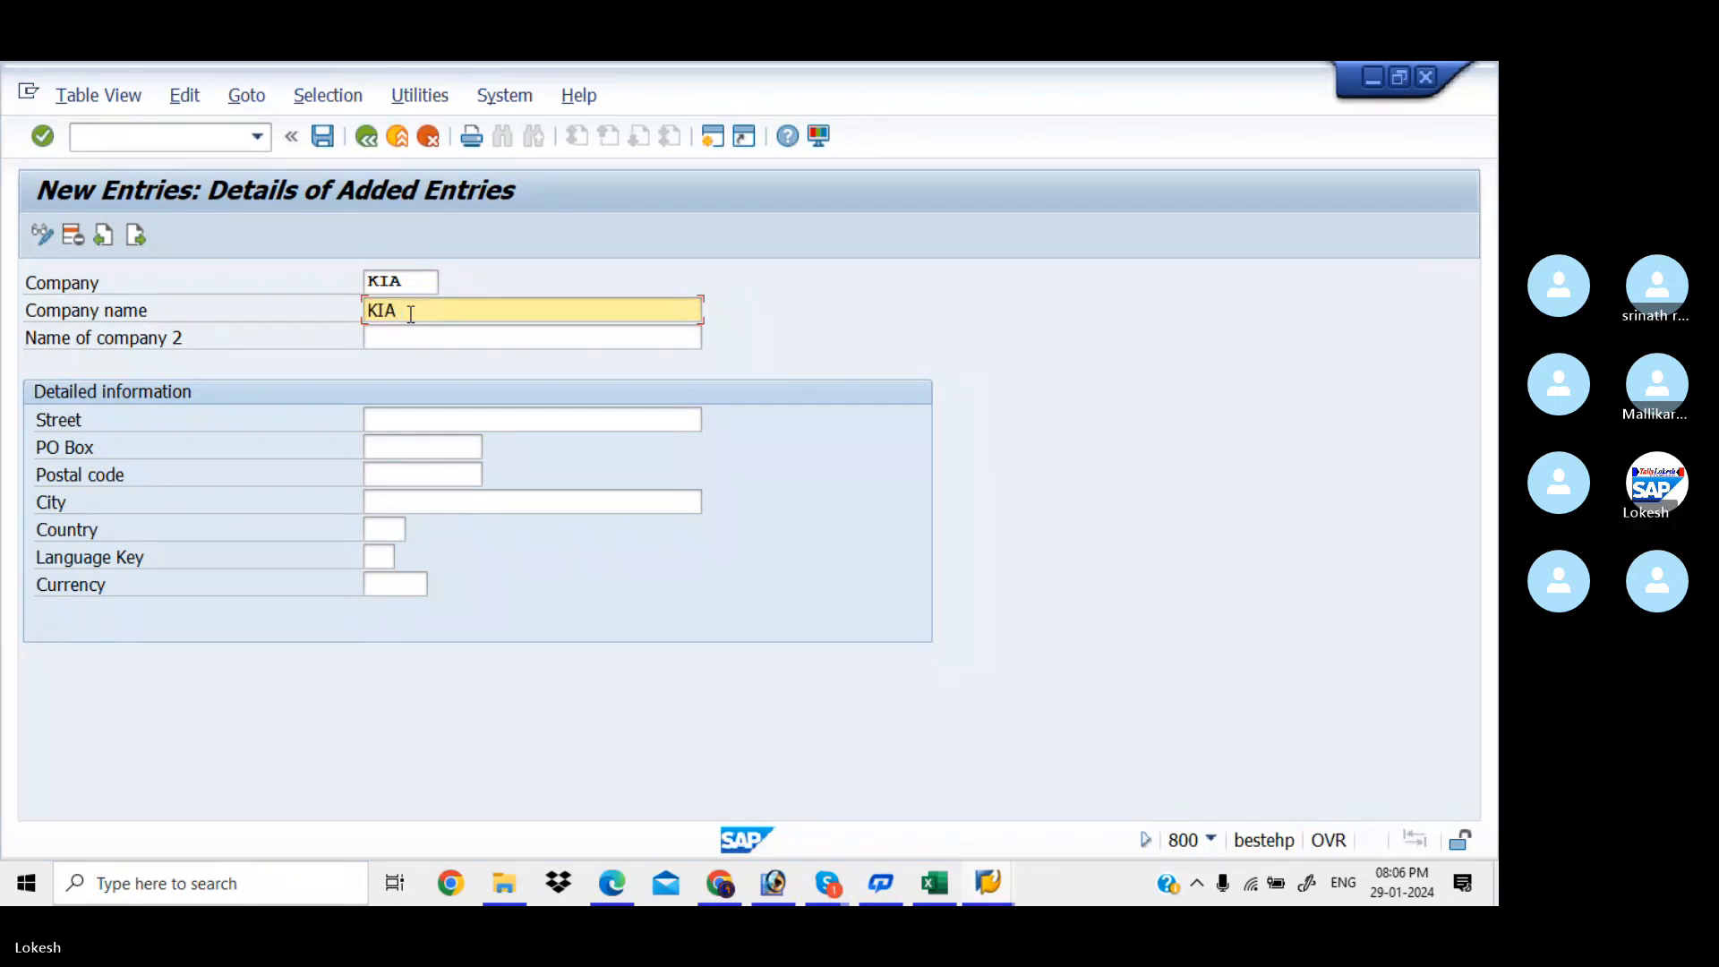
type("PVT LTD")
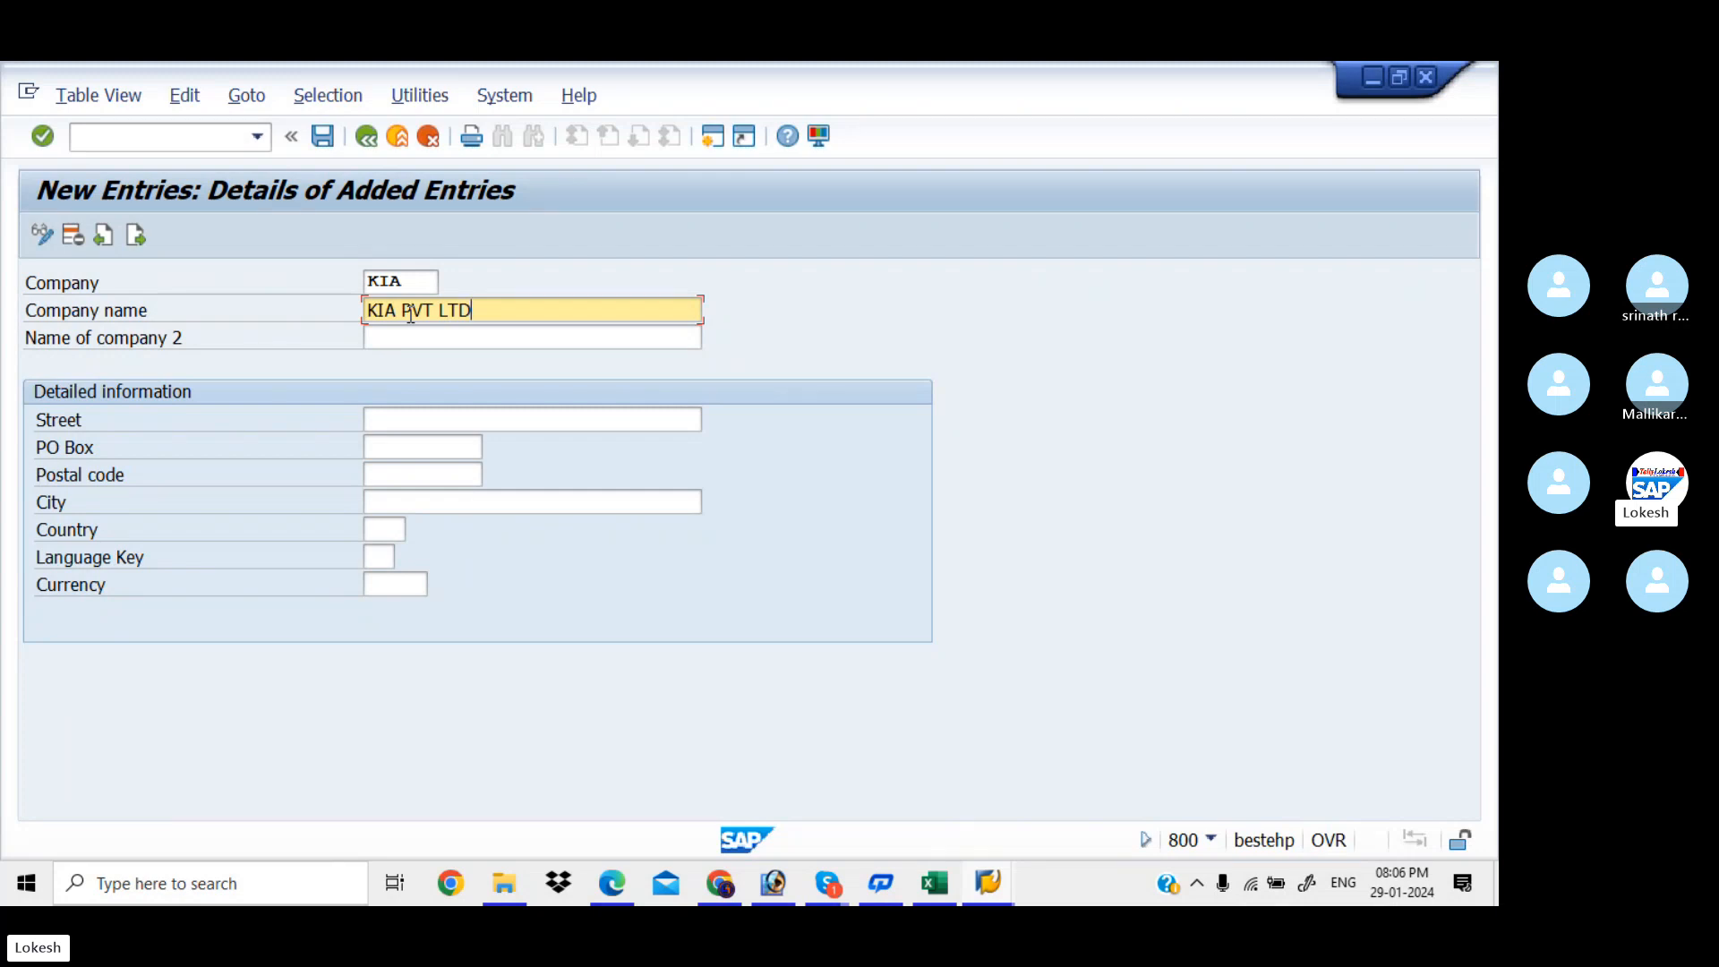
left_click(458, 418)
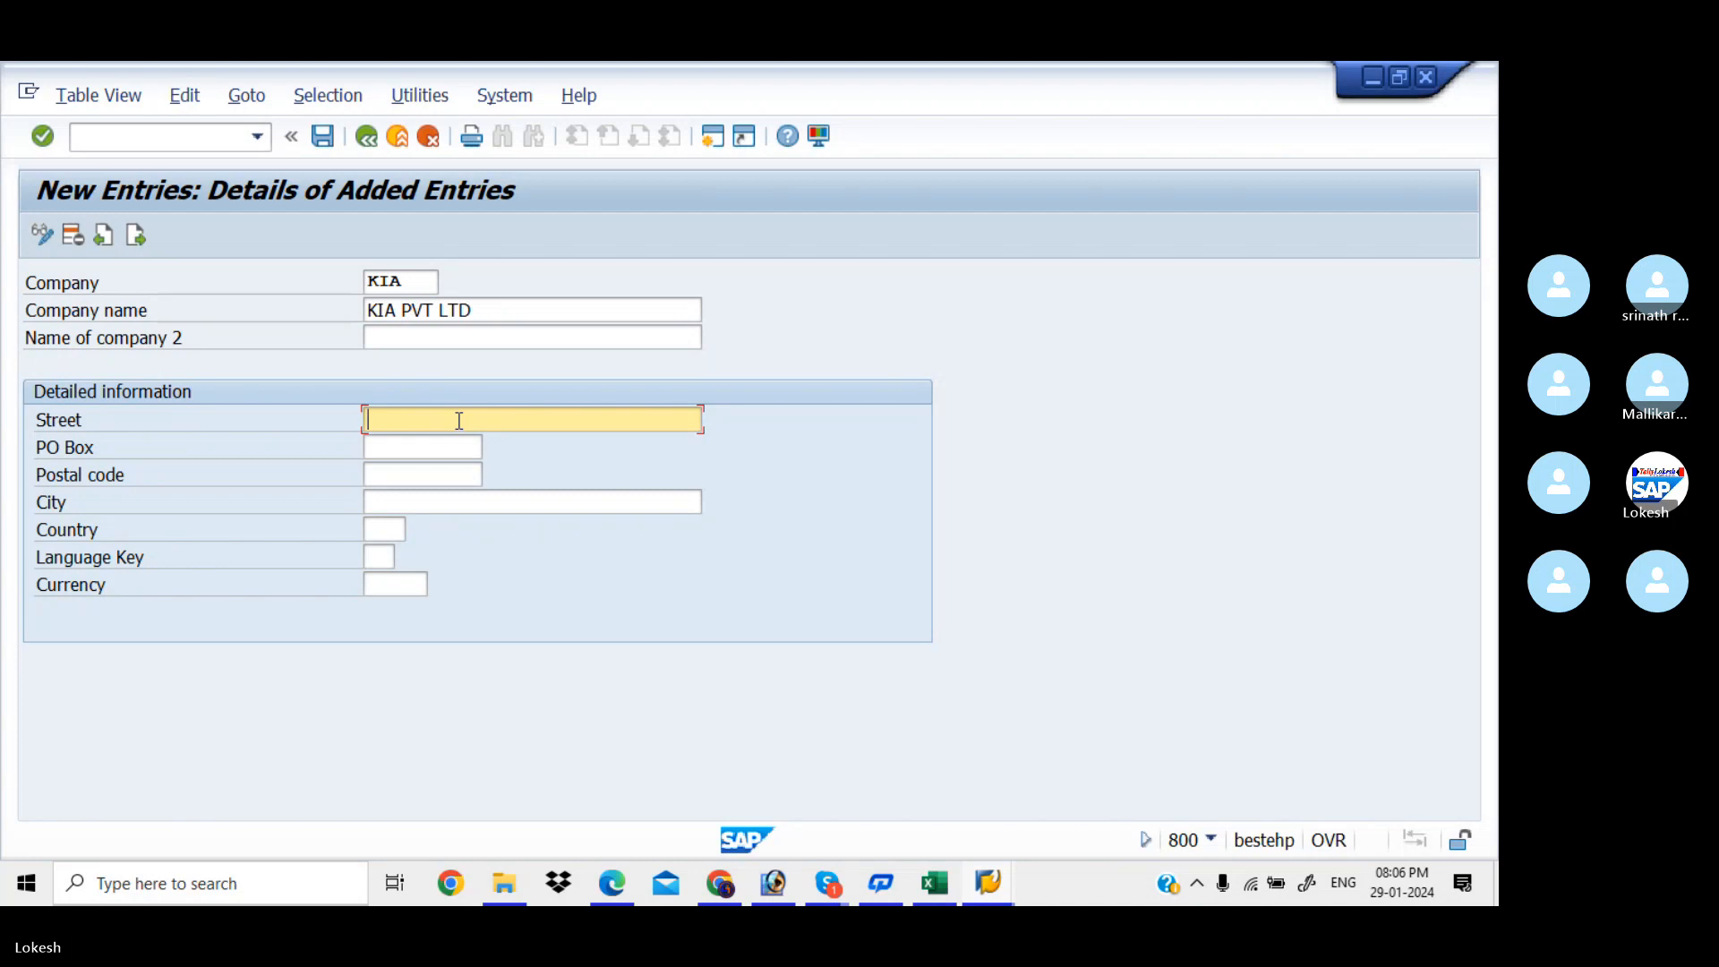
Enter street SR NAGAR, PO Box 516001 and postal code 516001
type("SR")
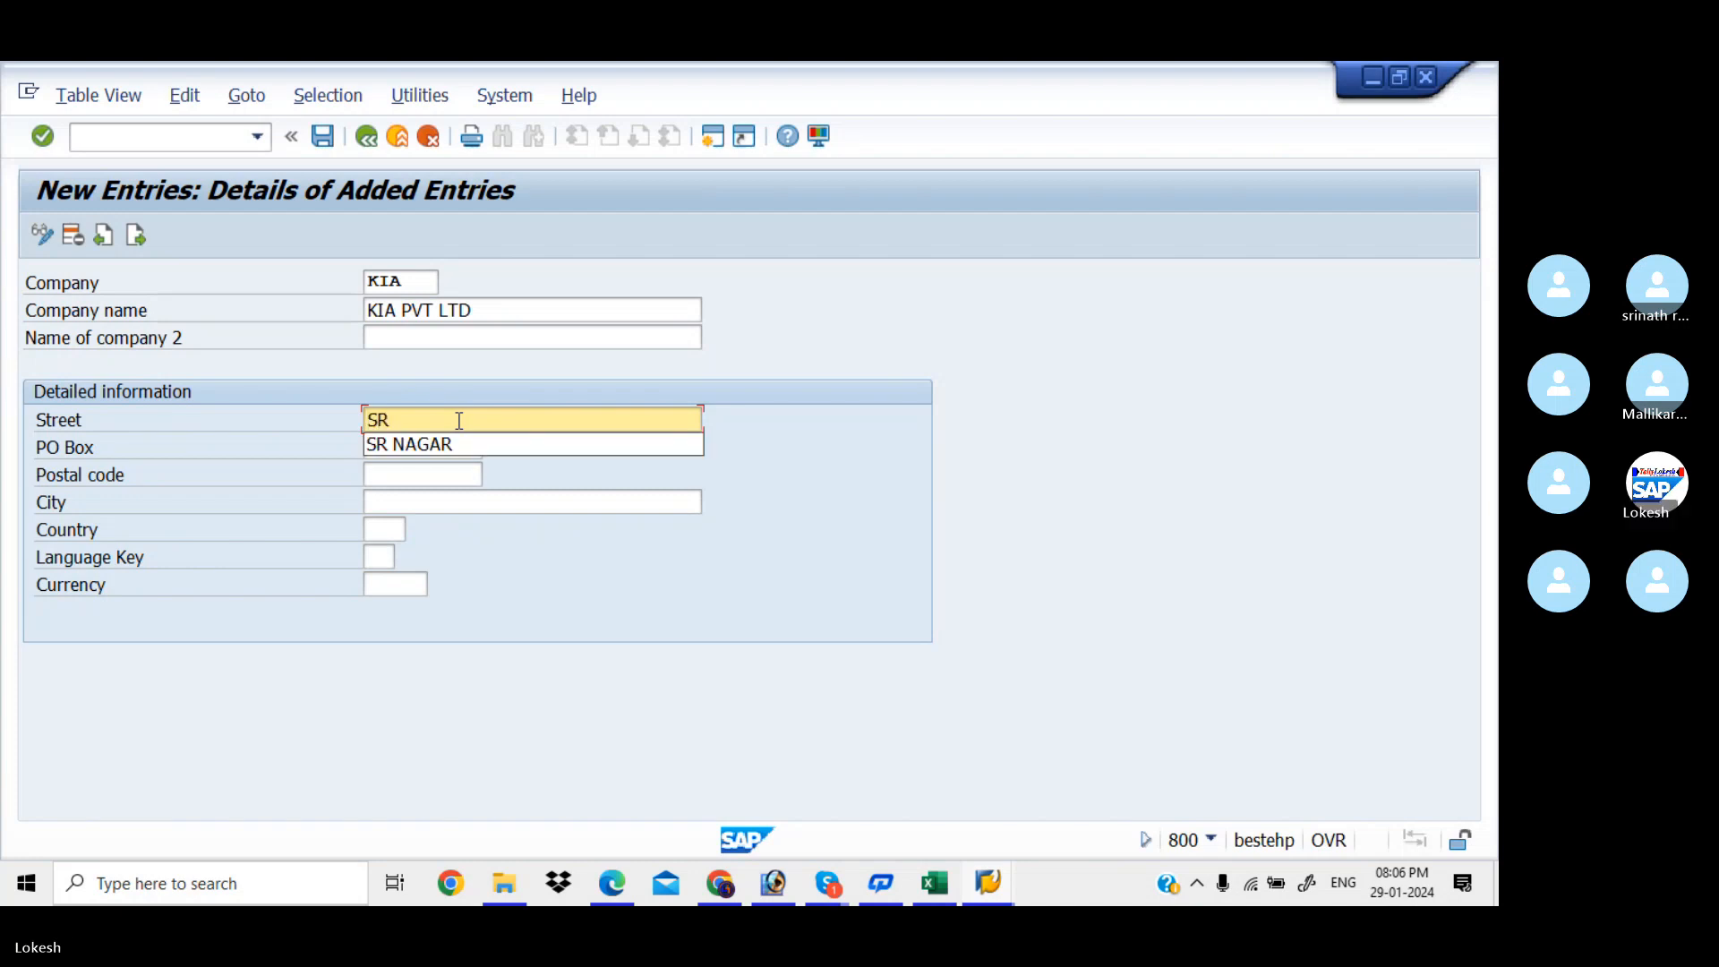
key("Down")
key("Tab")
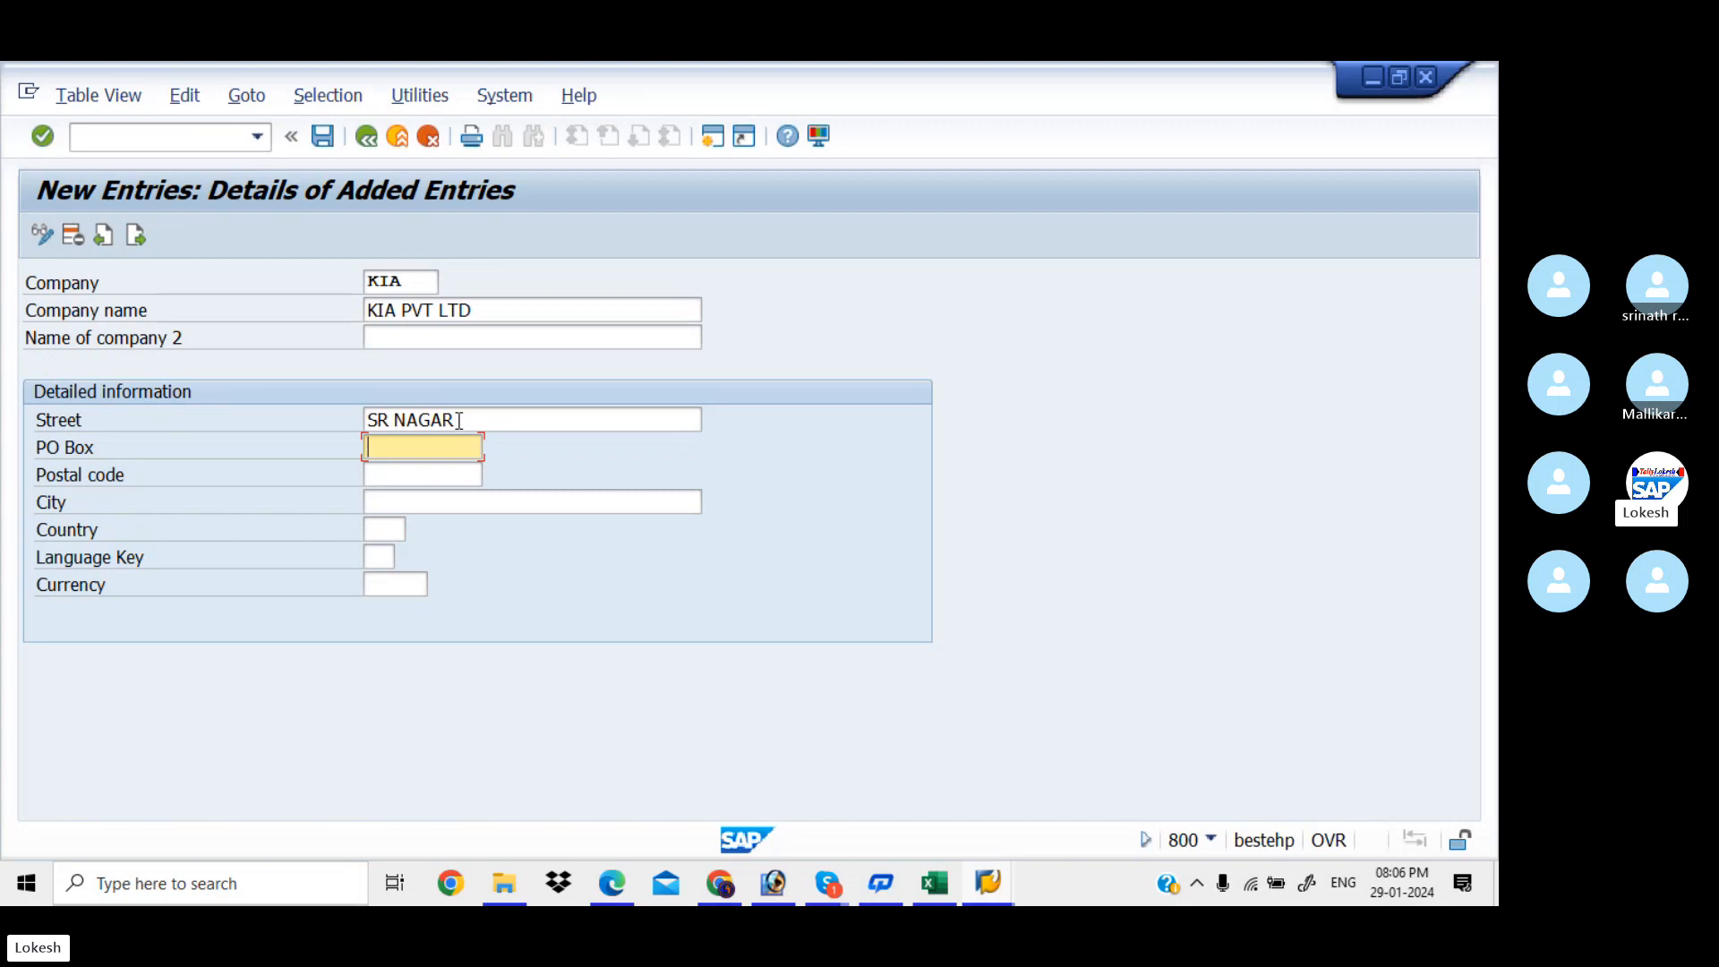
type("516001")
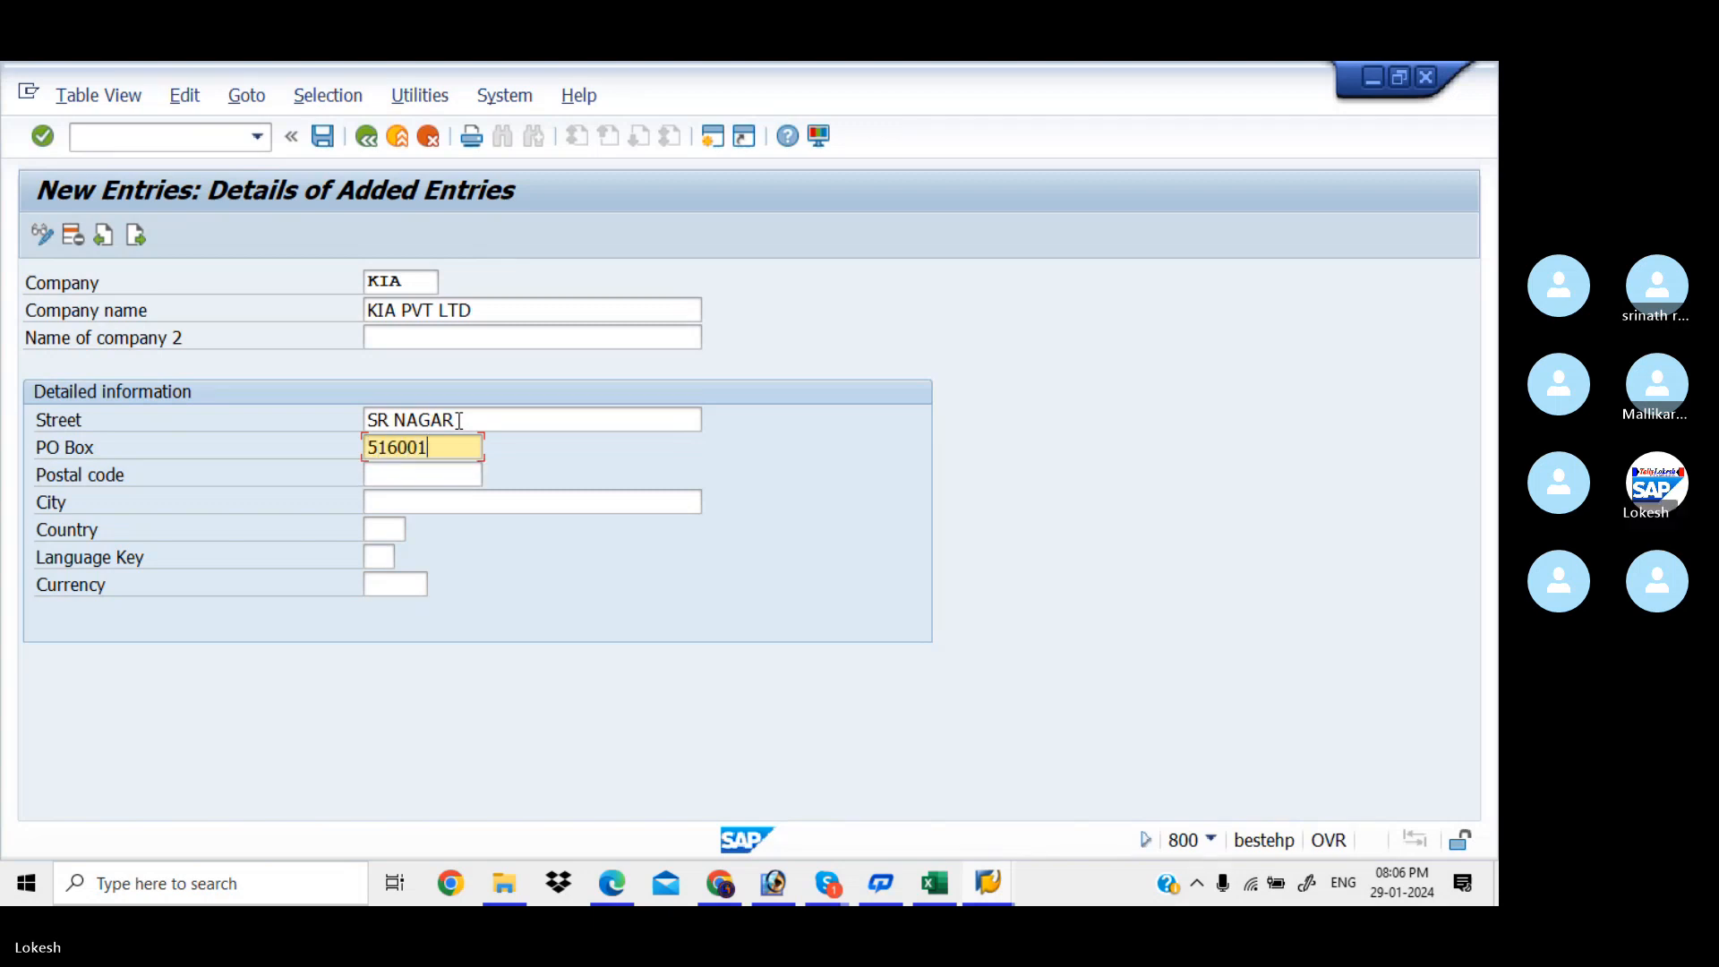
key("Tab")
type("516001")
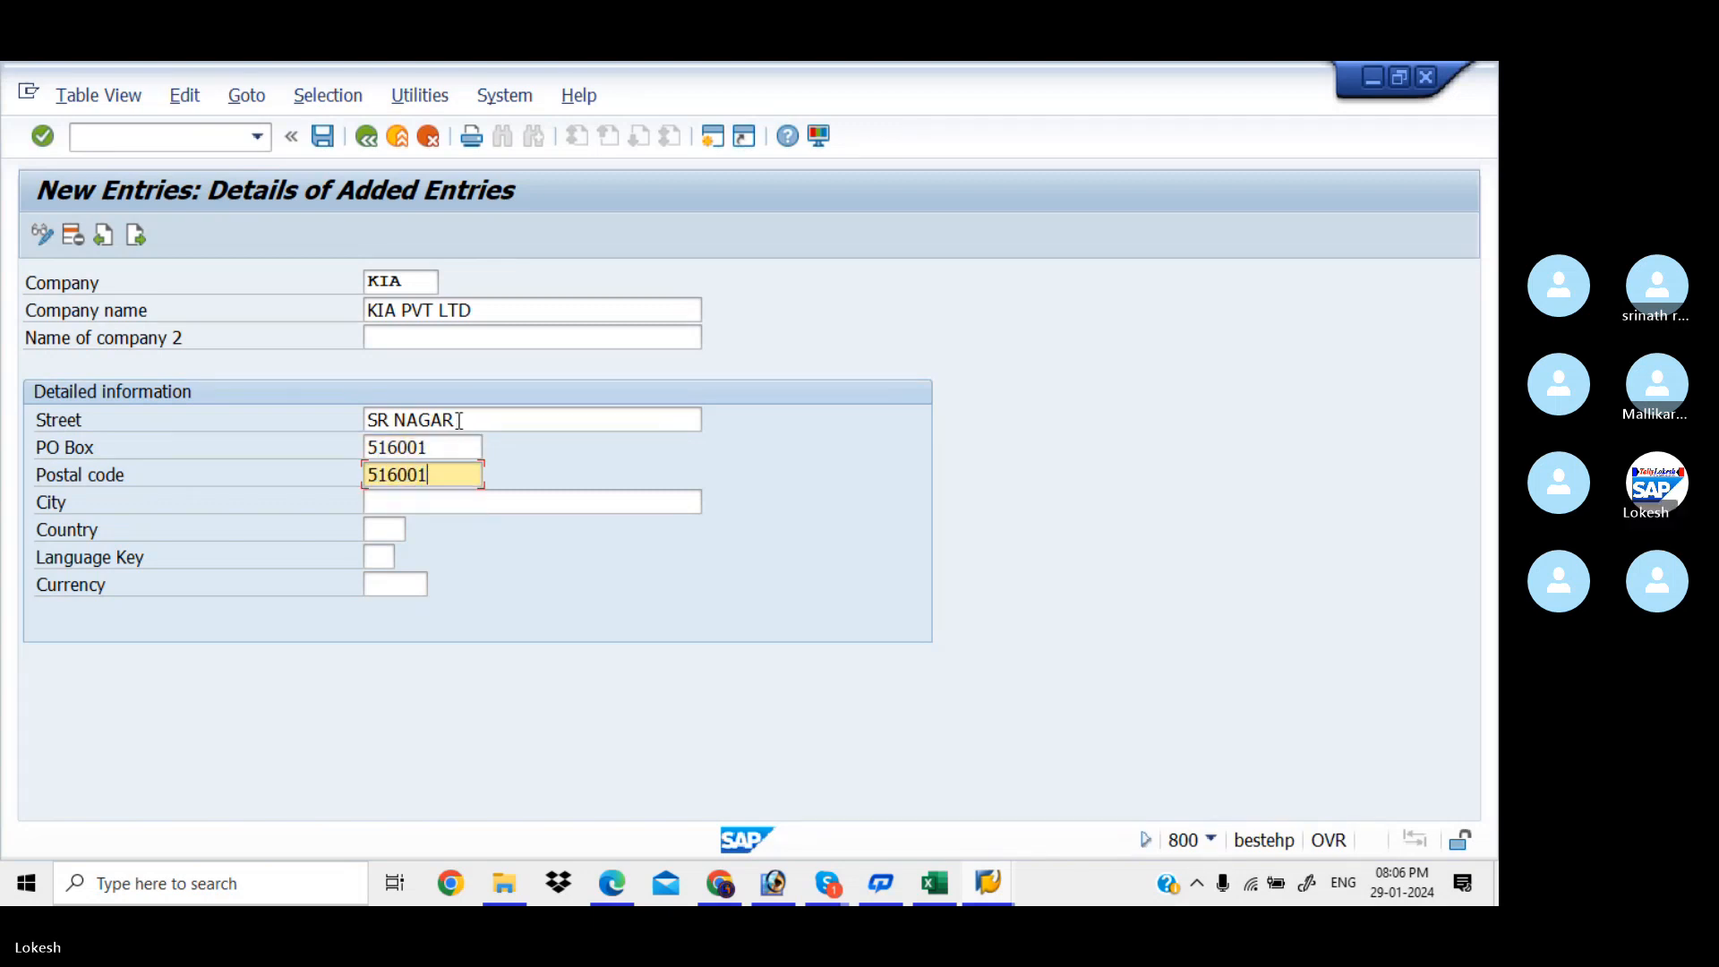
key("Tab")
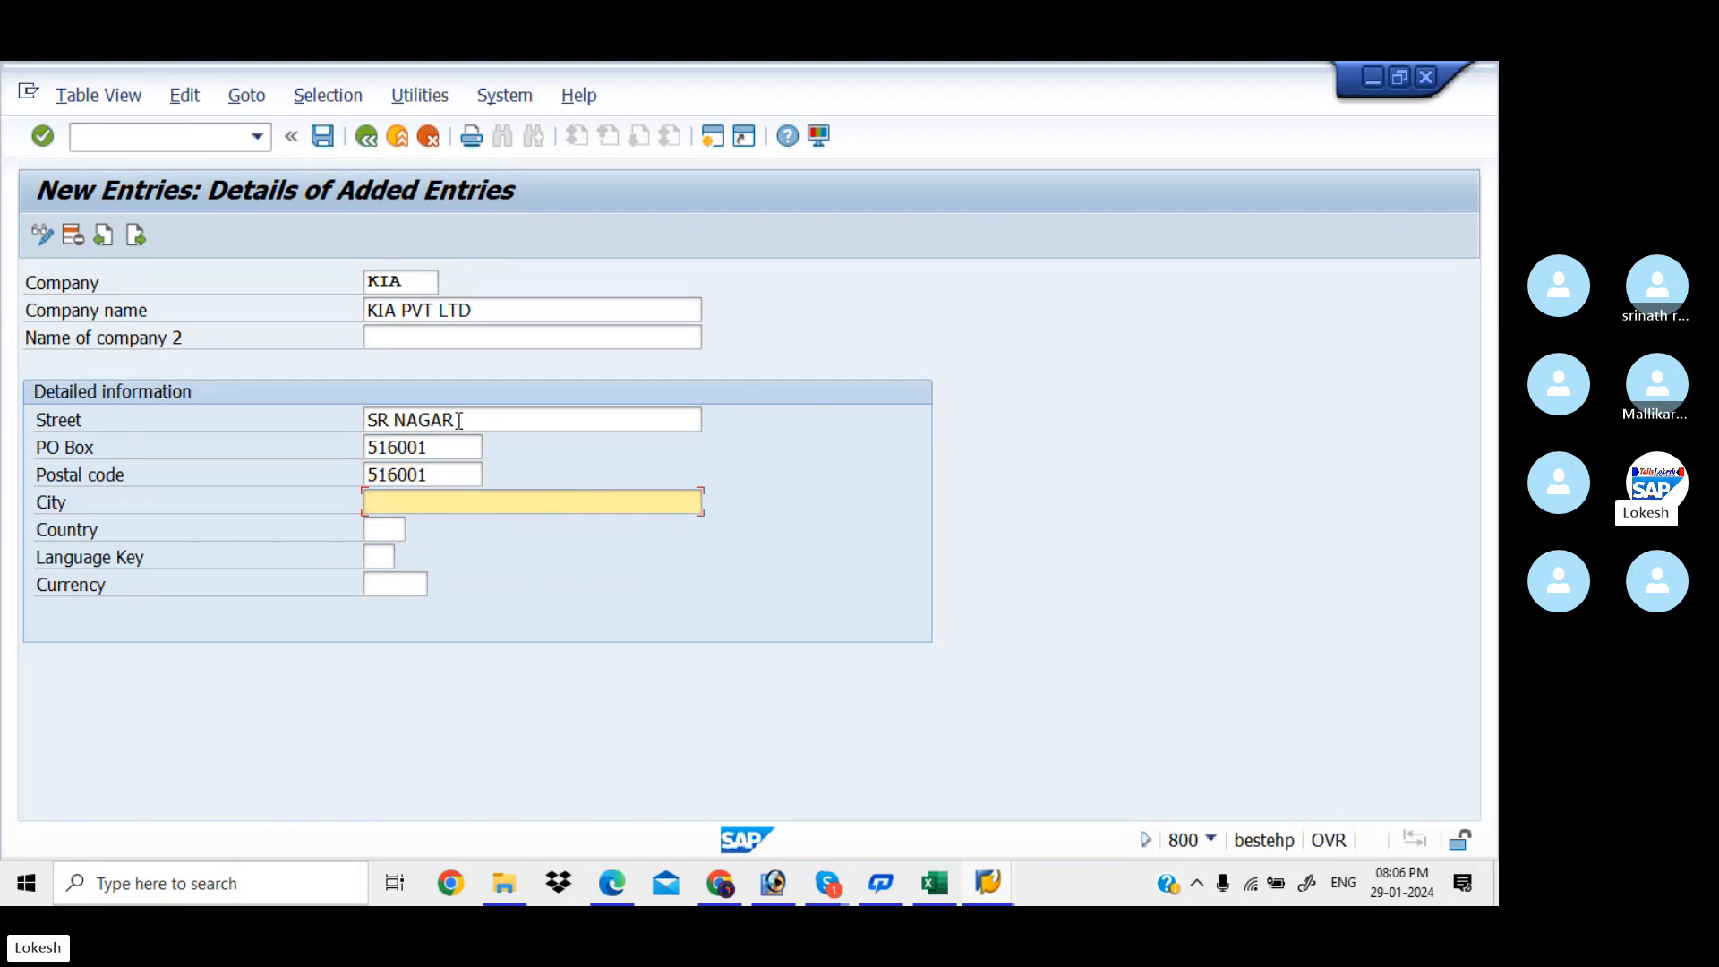
Set city HYDERBAD, country IN, language EN and currency INR
type("H")
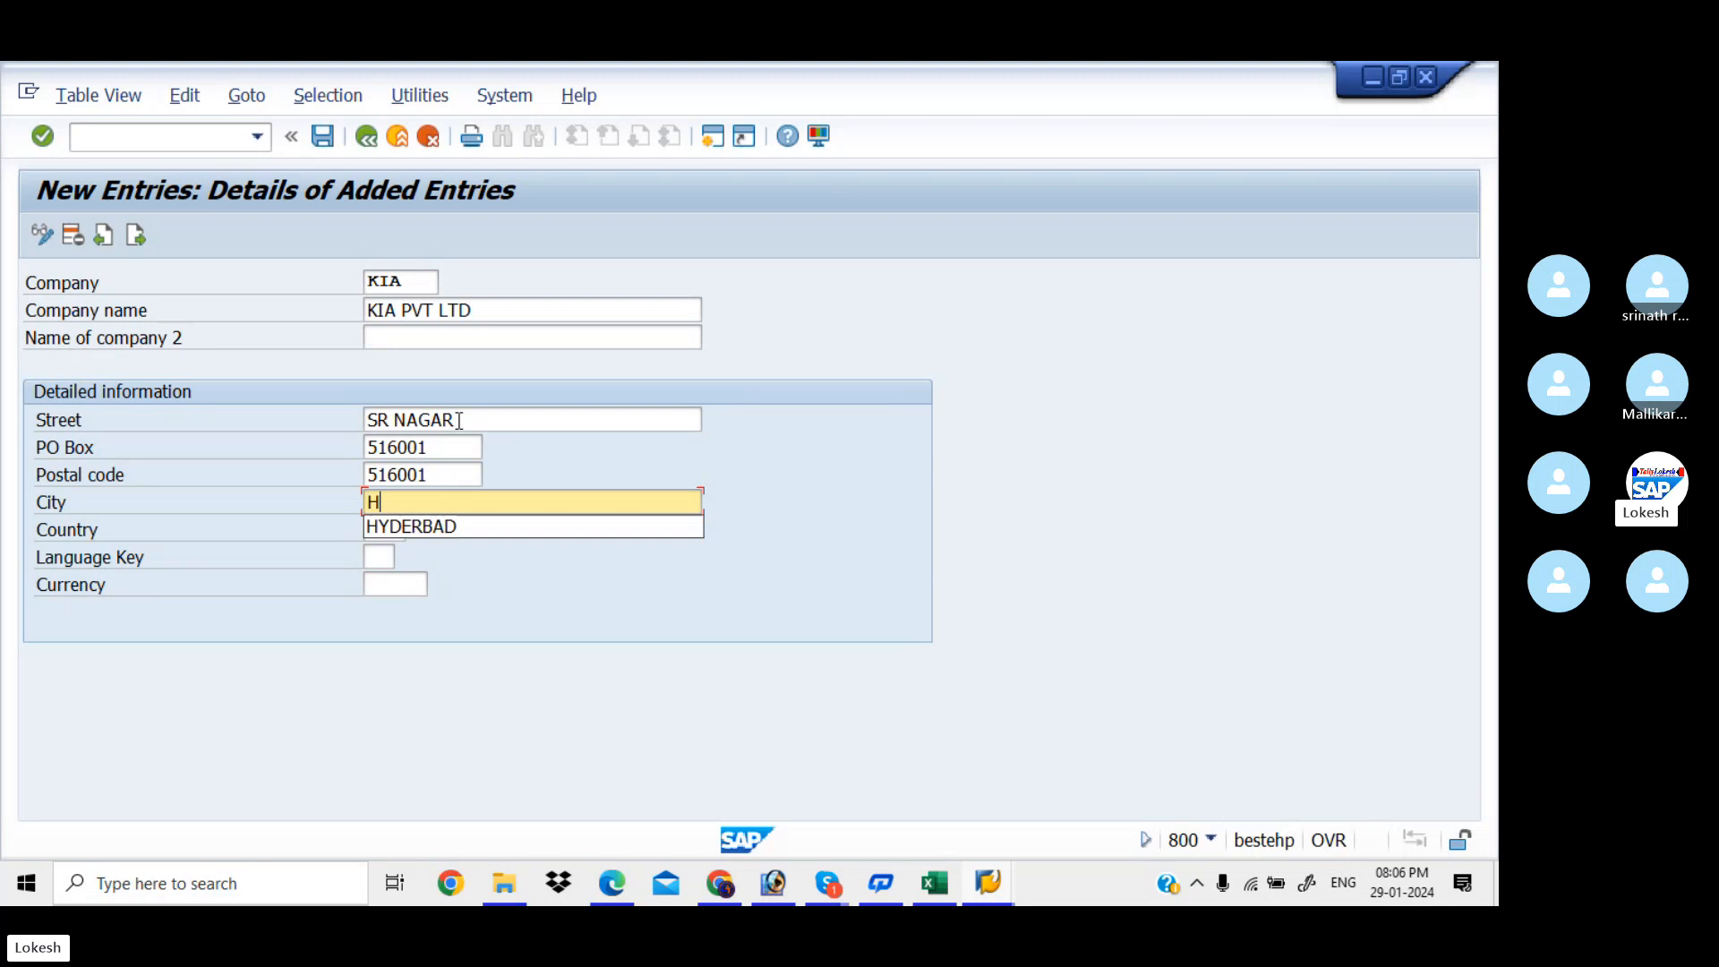
key("Down")
key("Tab")
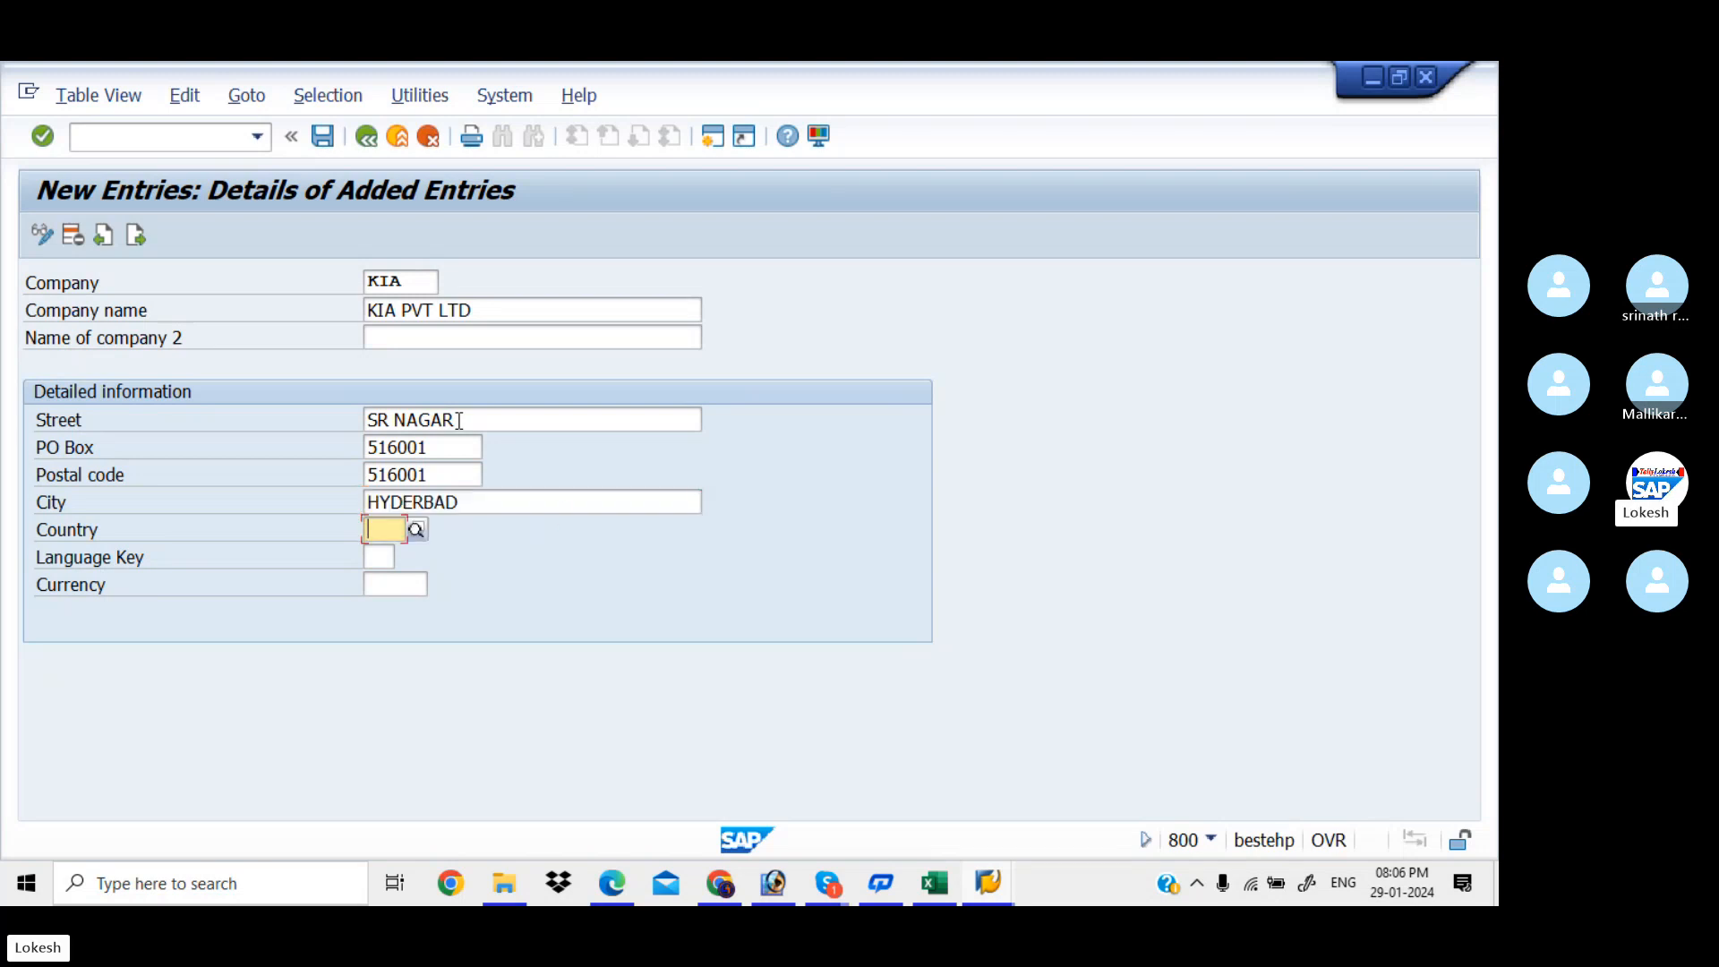
type("IN")
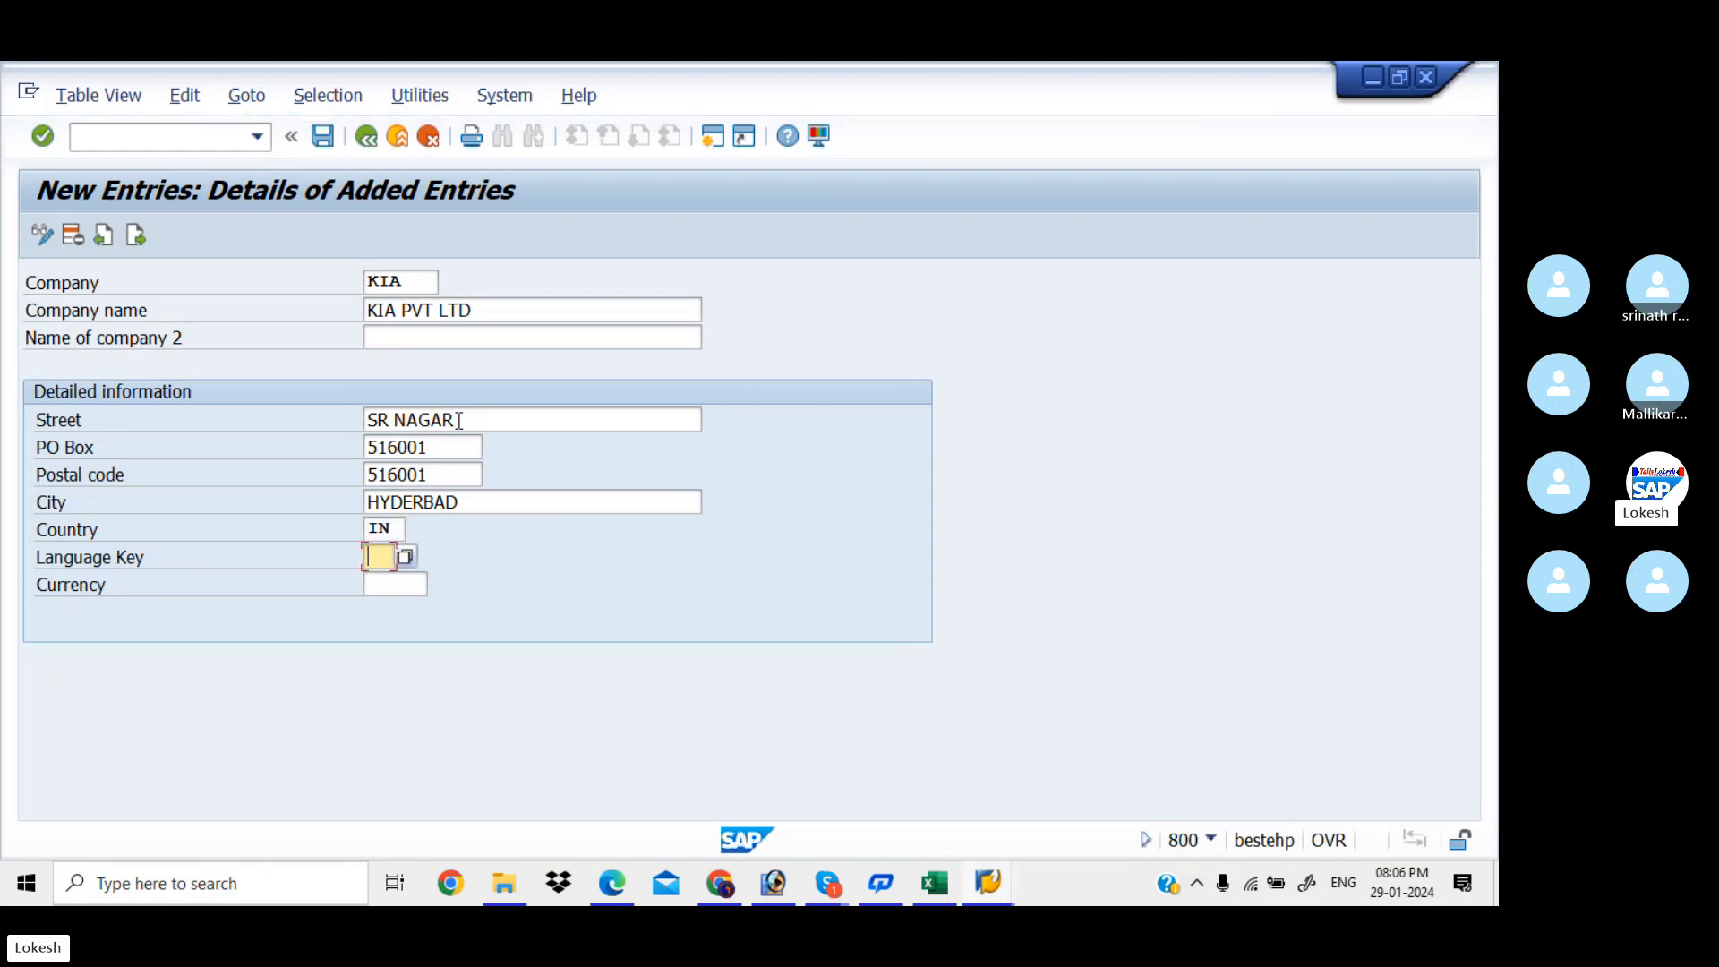
key("Tab")
type("EN")
key("Tab")
type("IN")
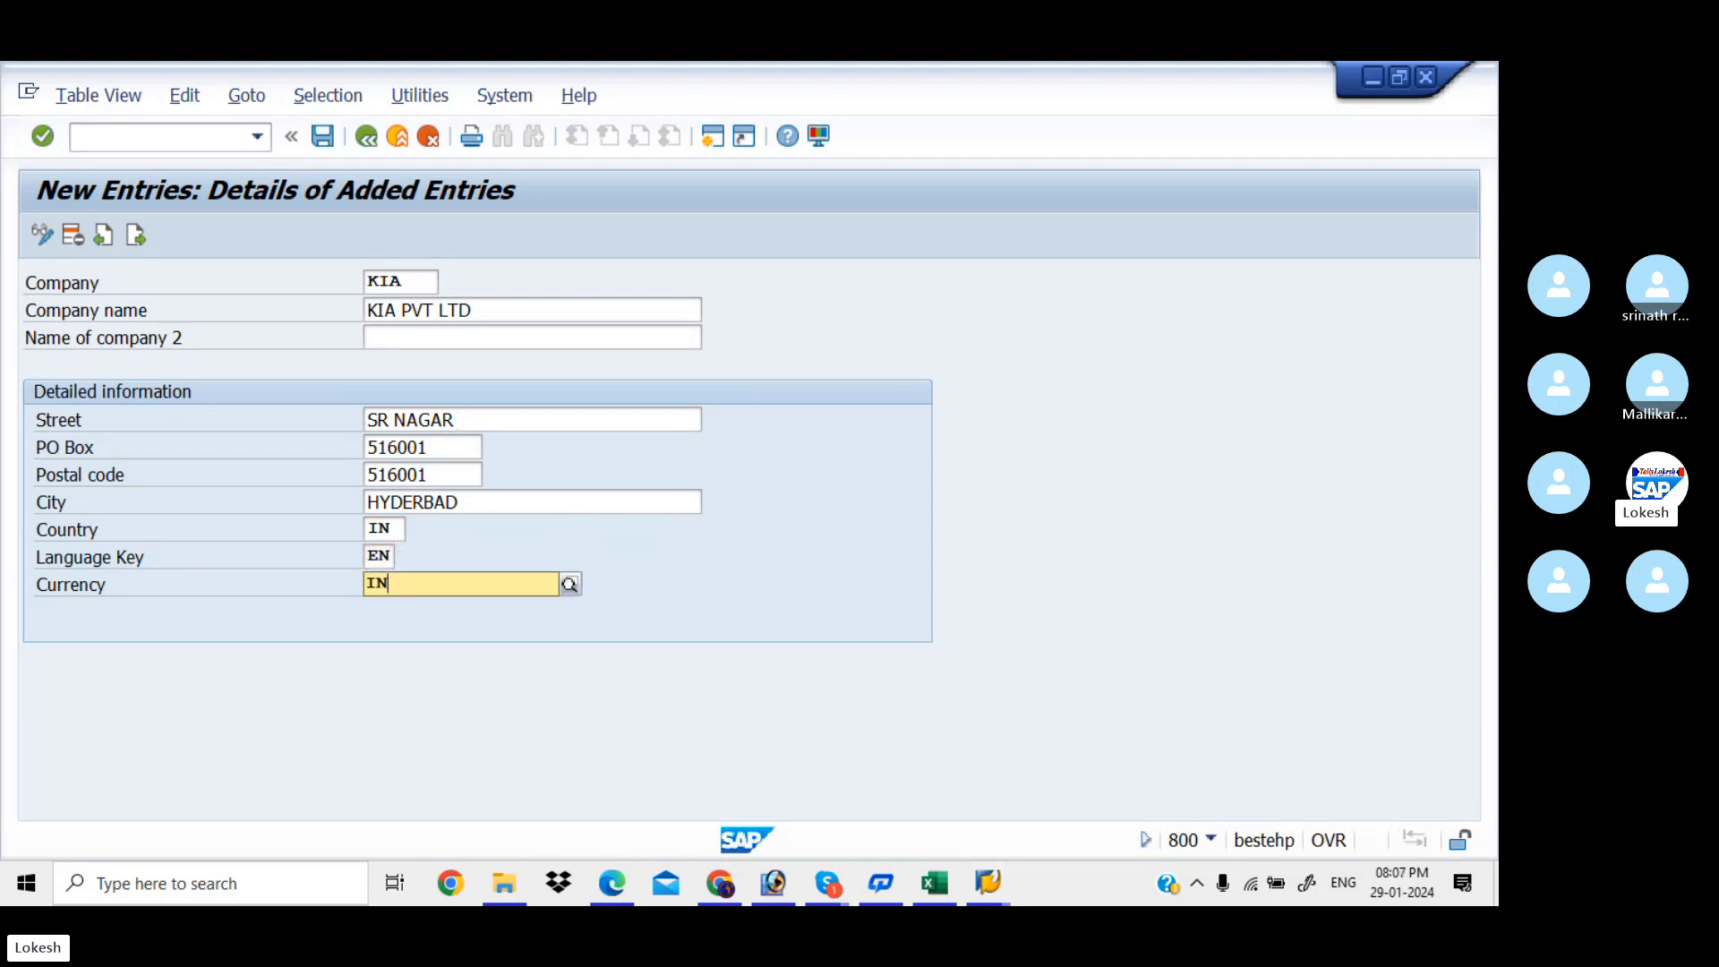
type("R")
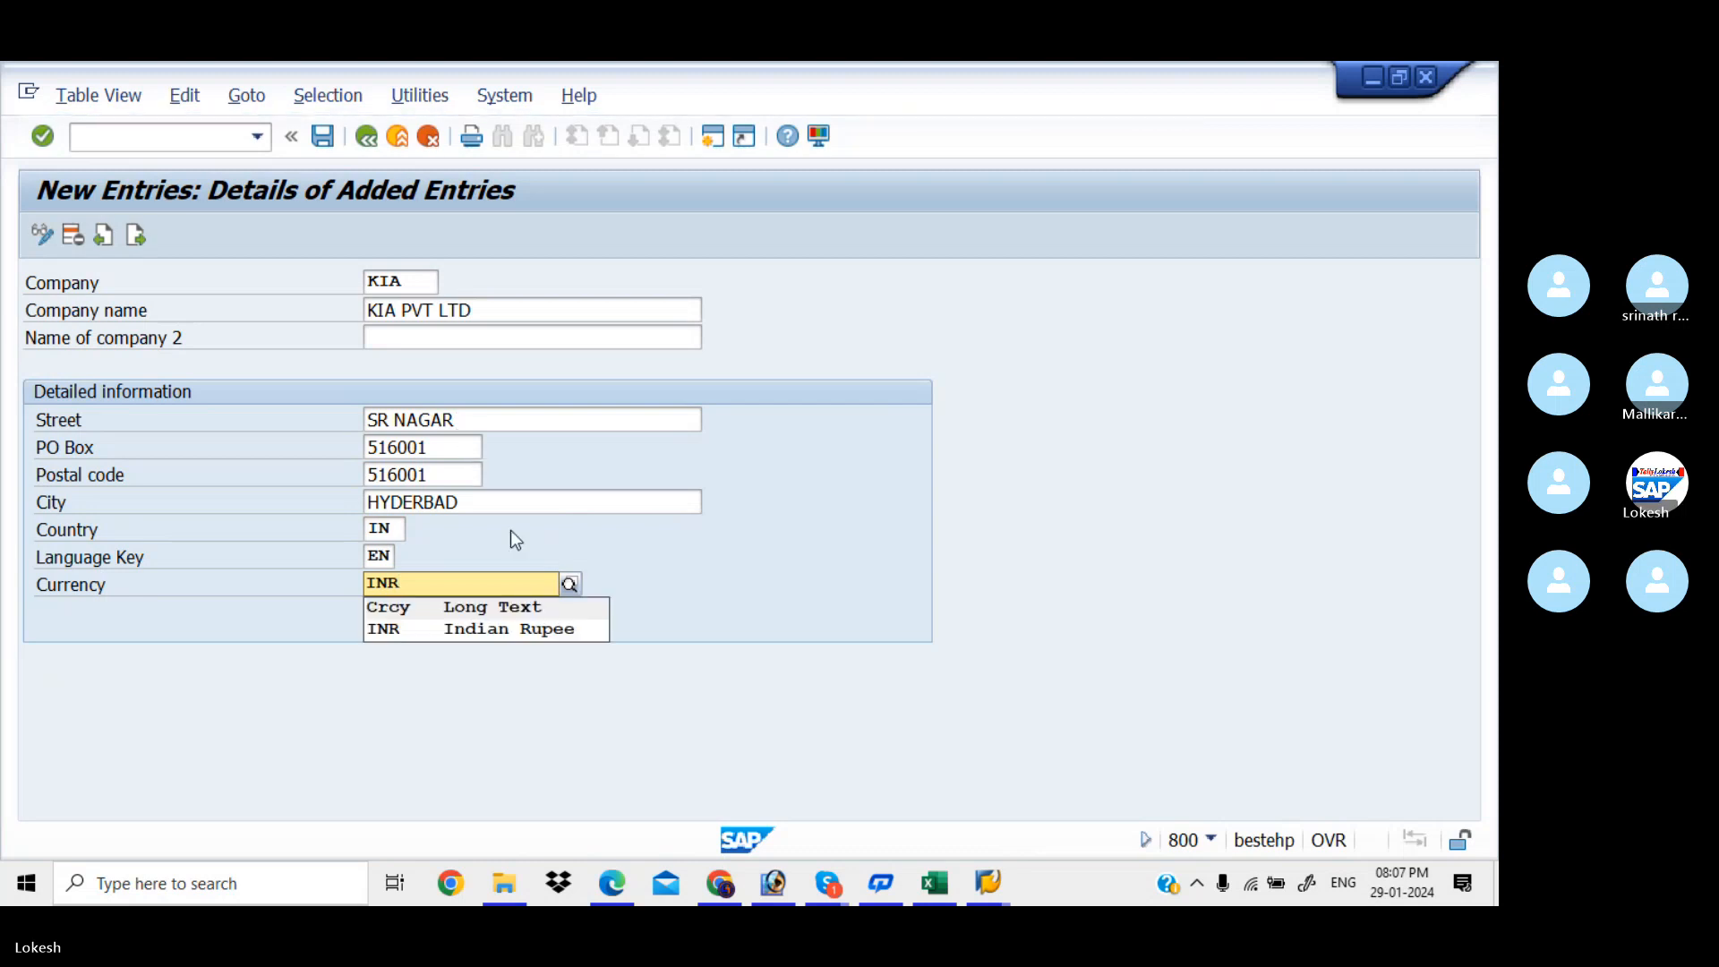
left_click(442, 632)
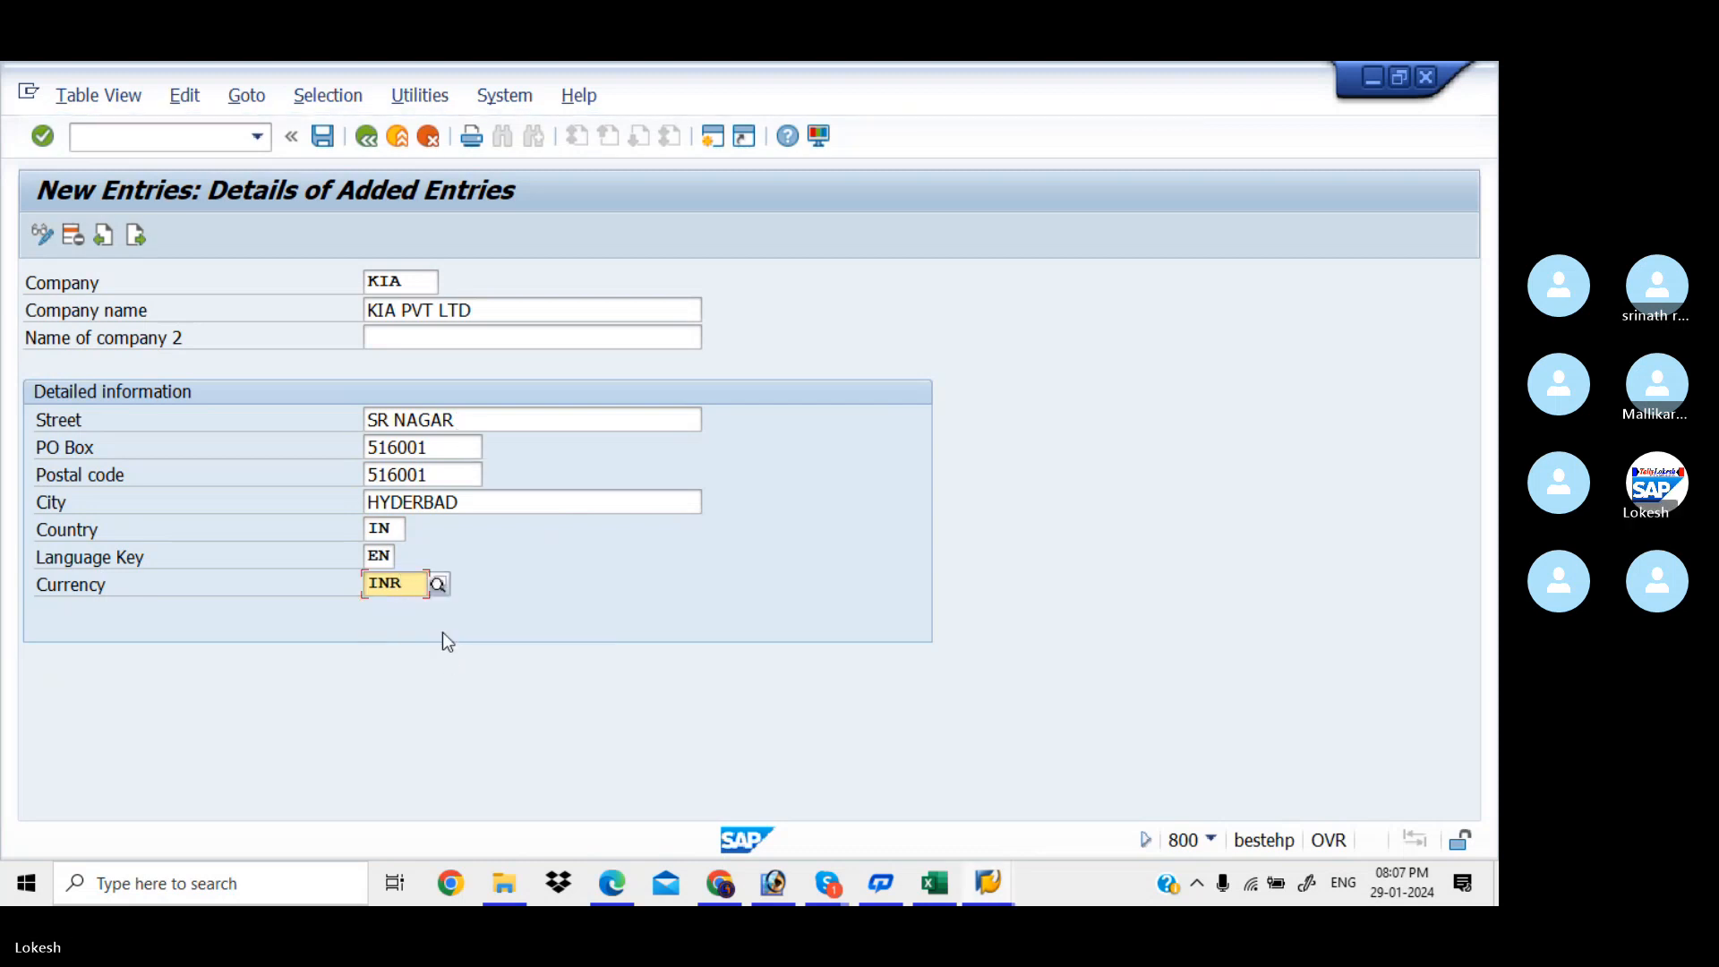
left_click(438, 585)
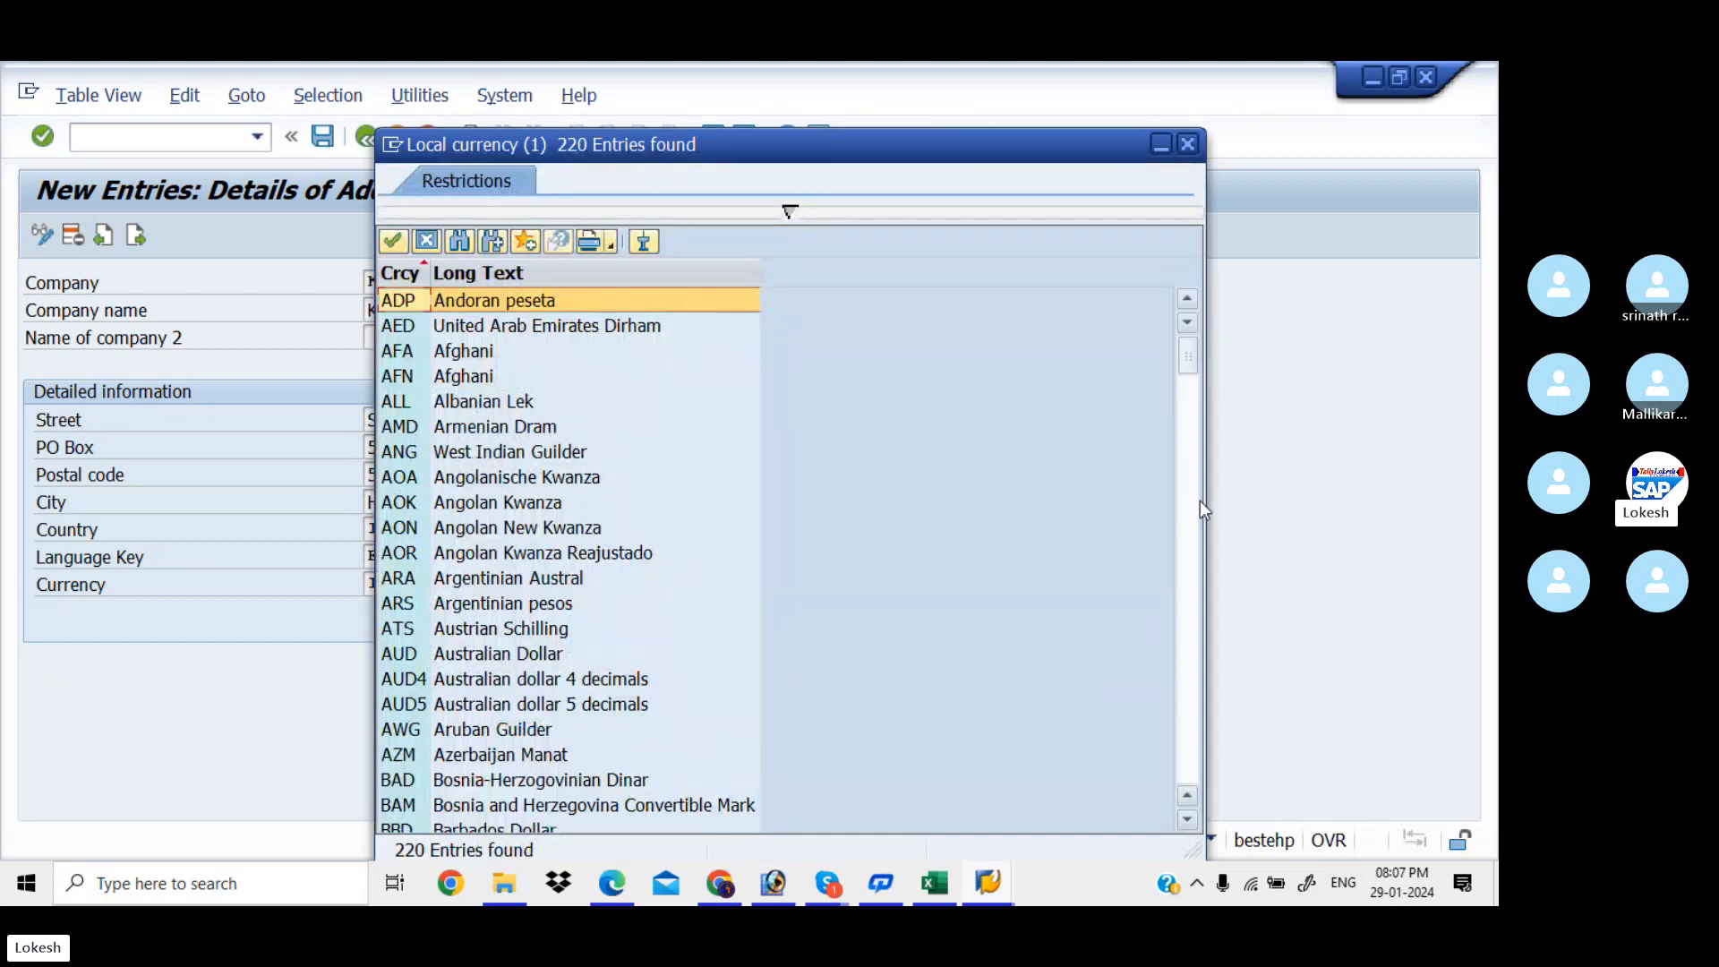
Browse and close the currency and country search helps, keeping INR and IN
left_click(1196, 523)
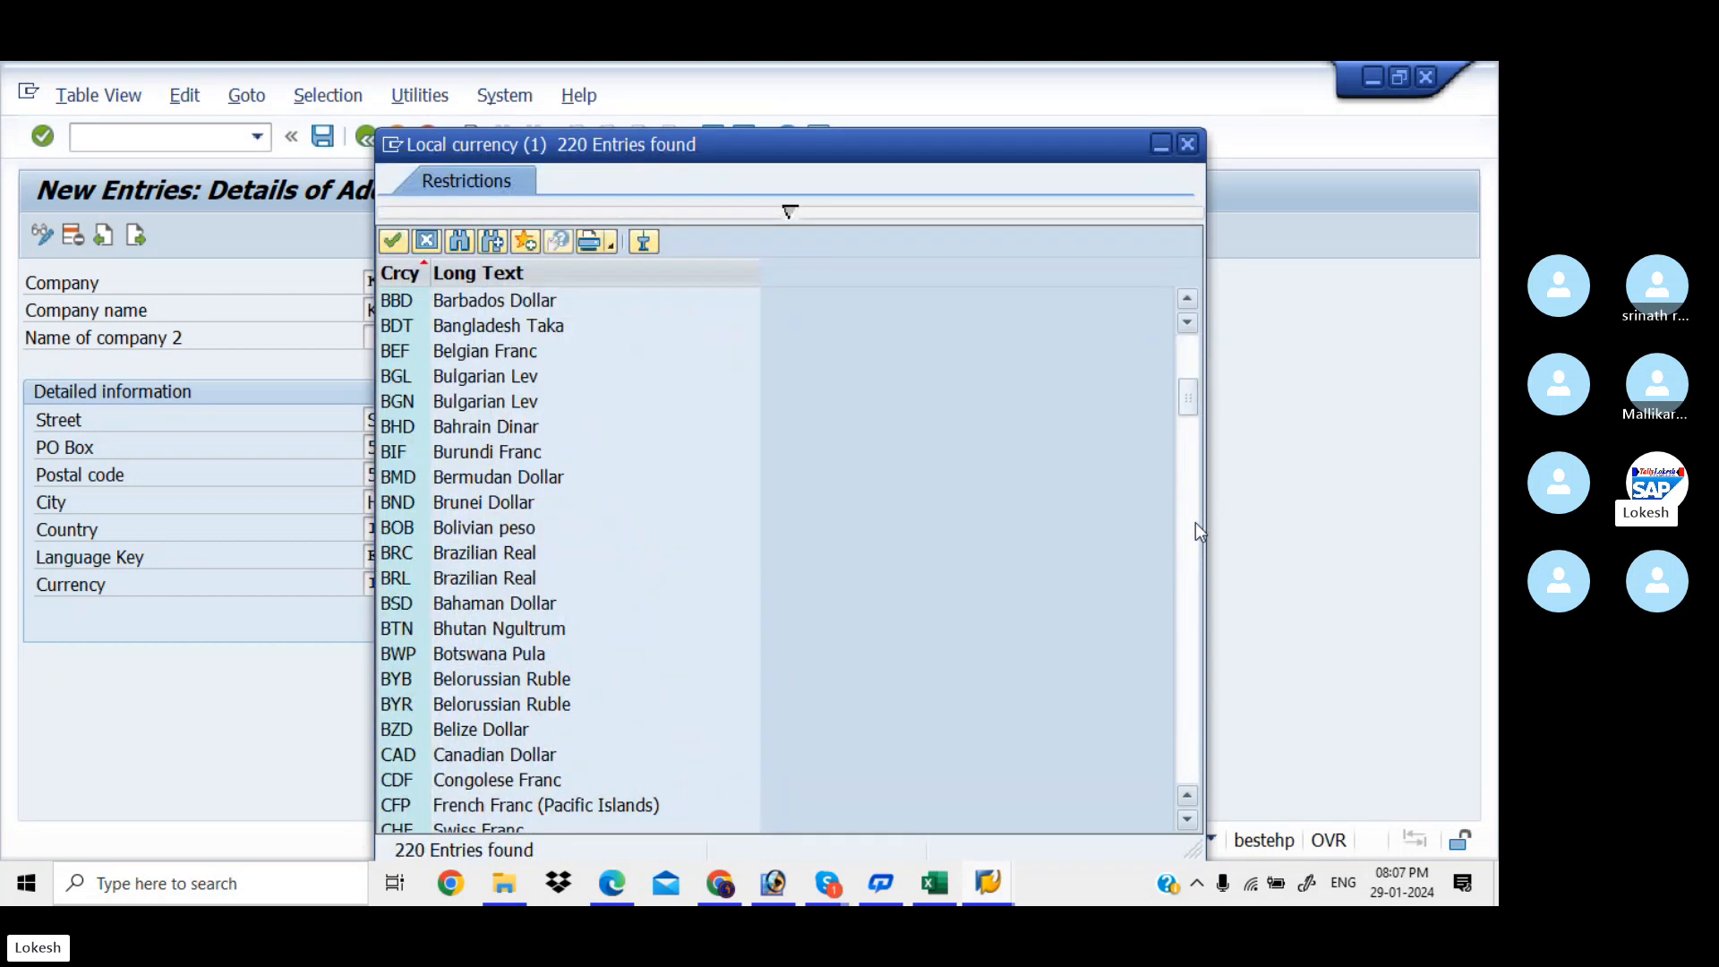
left_click(1196, 523)
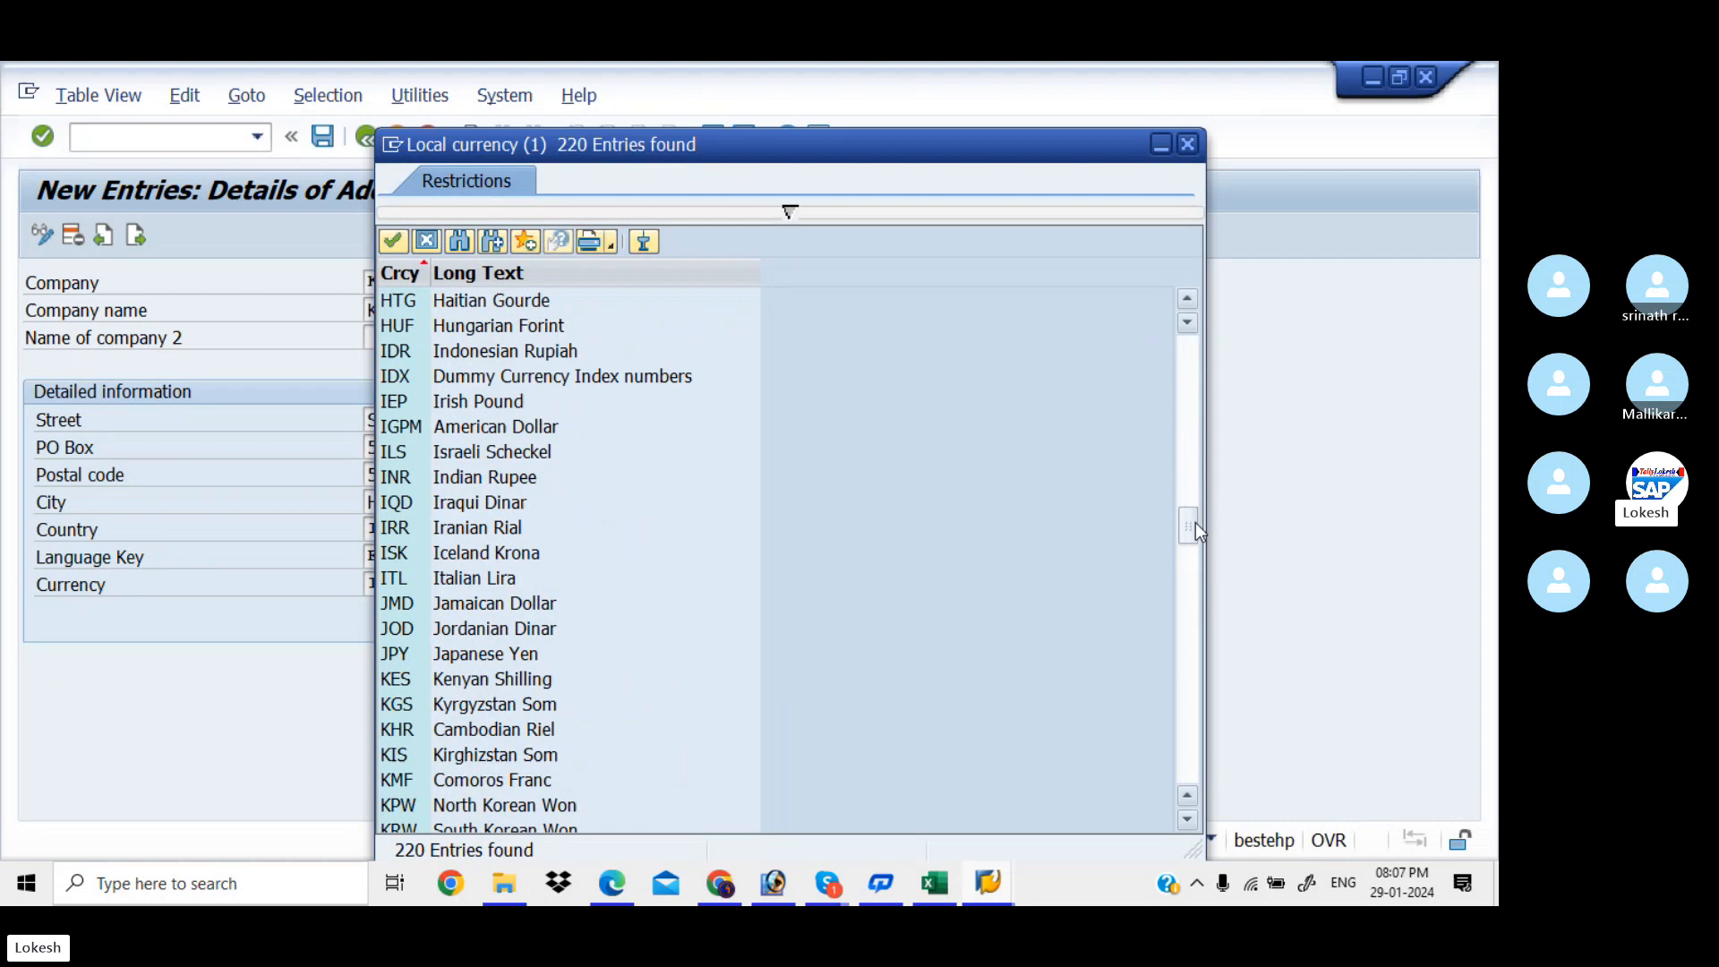
left_click(1188, 144)
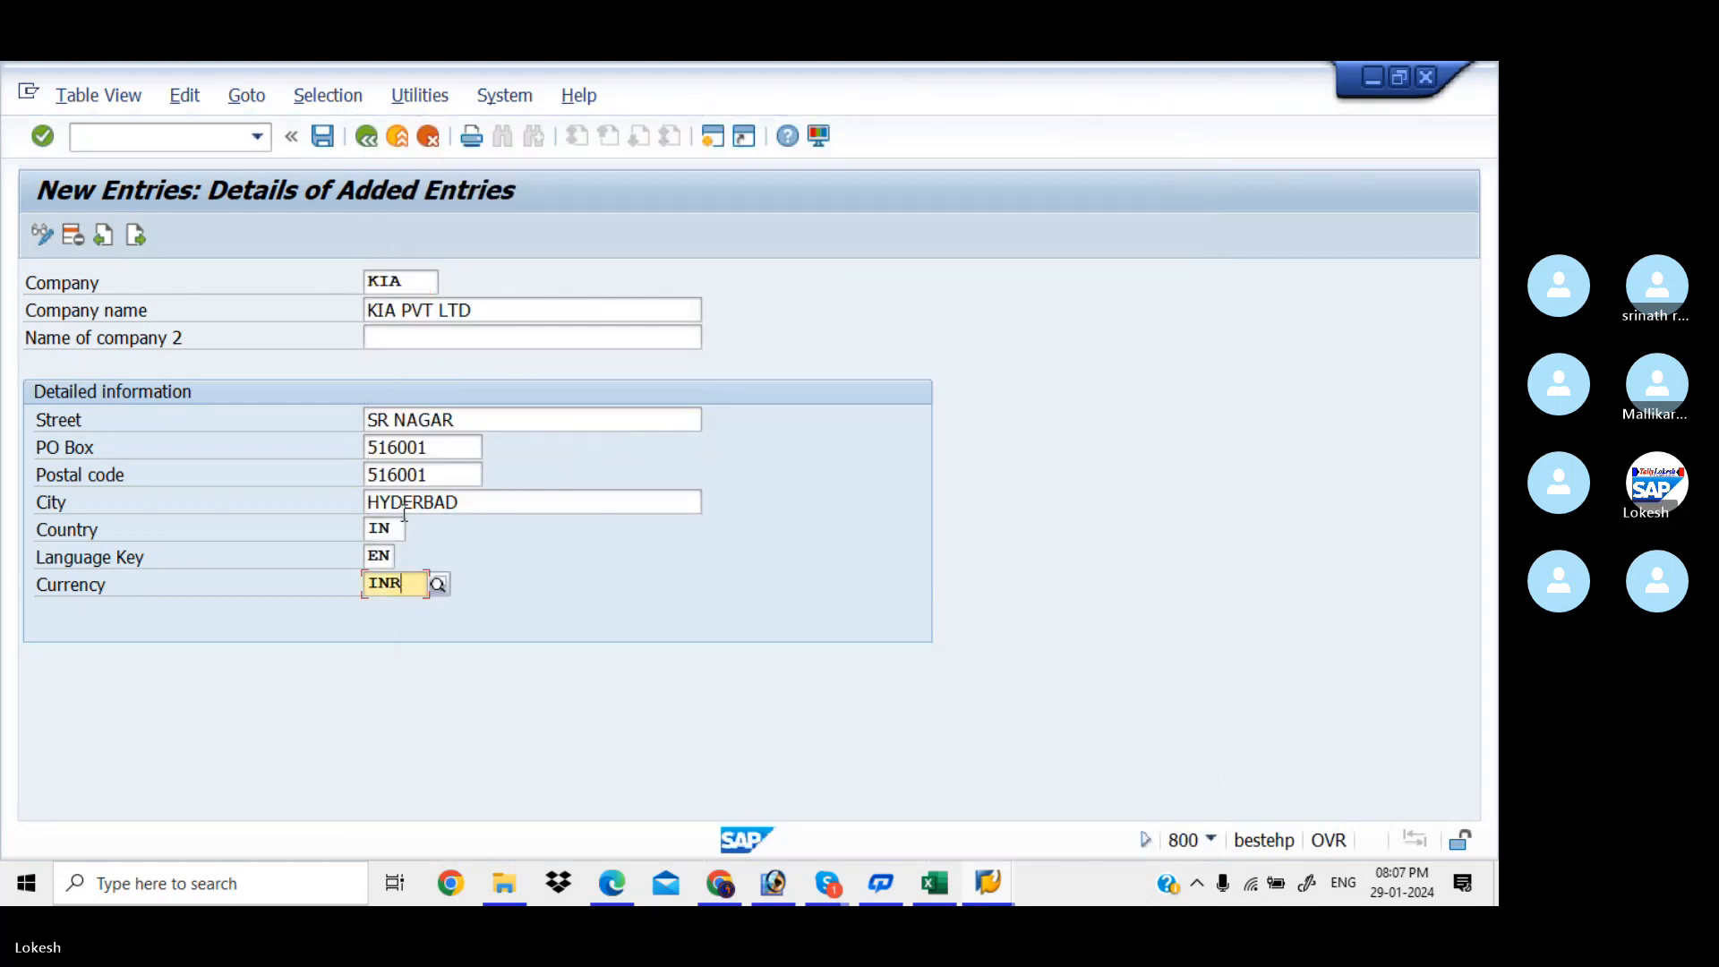
left_click(401, 528)
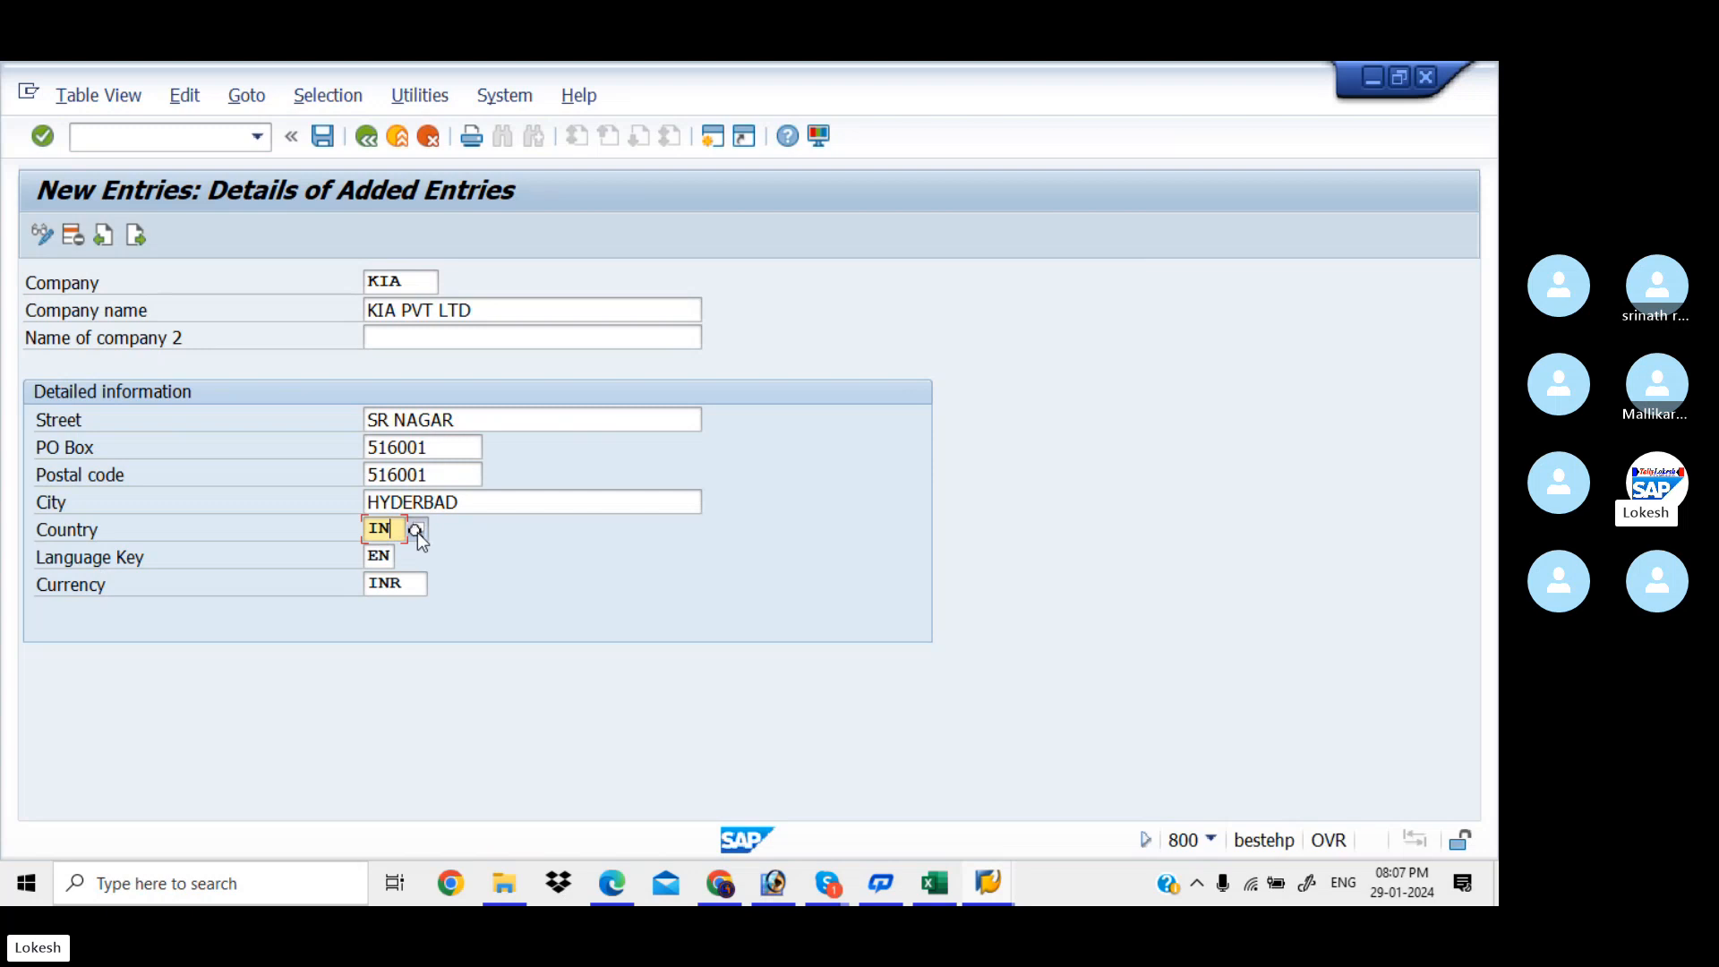
left_click(418, 532)
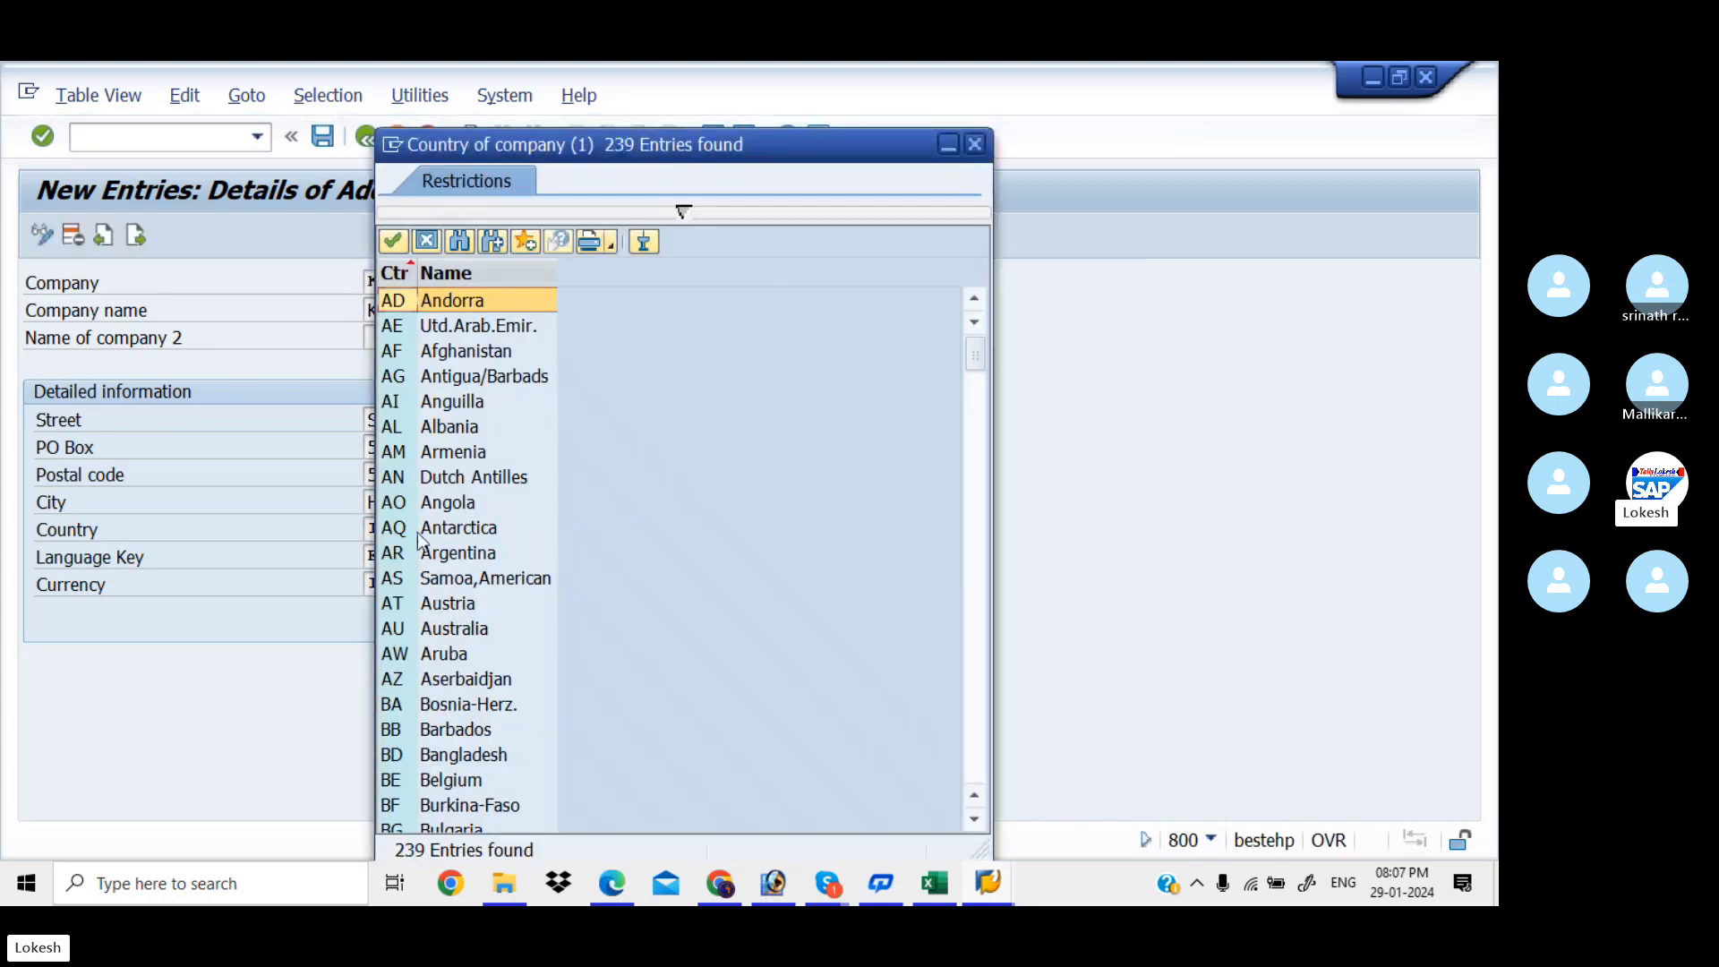
left_click(976, 588)
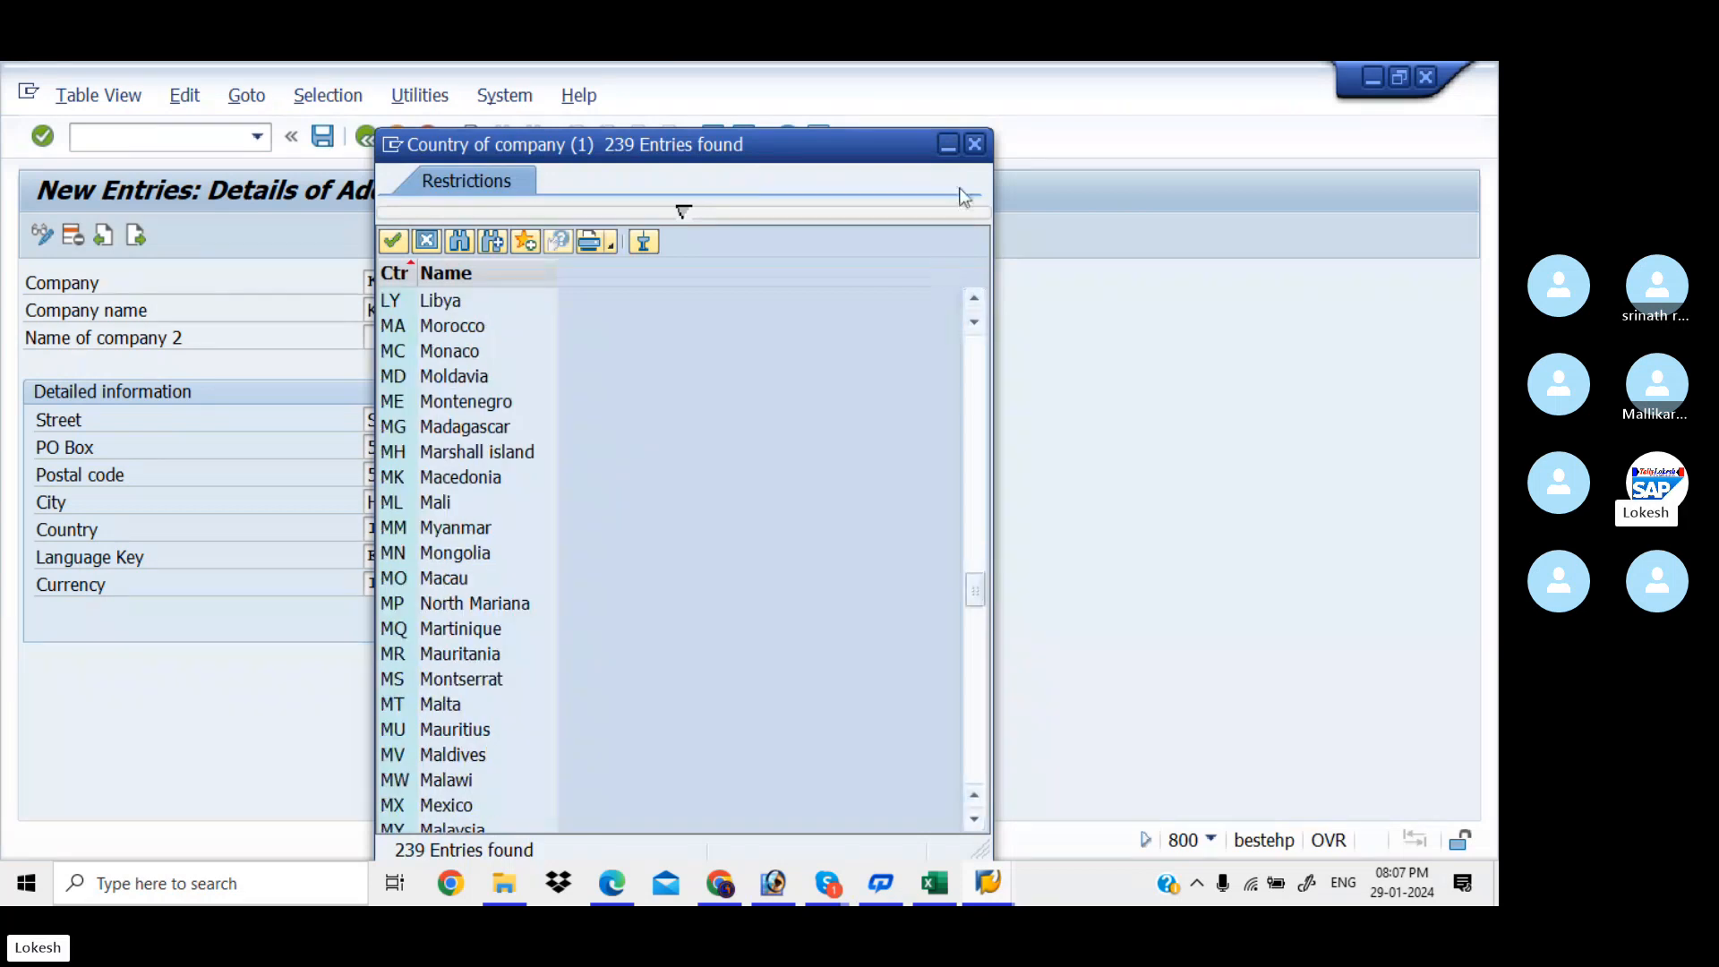
left_click(975, 144)
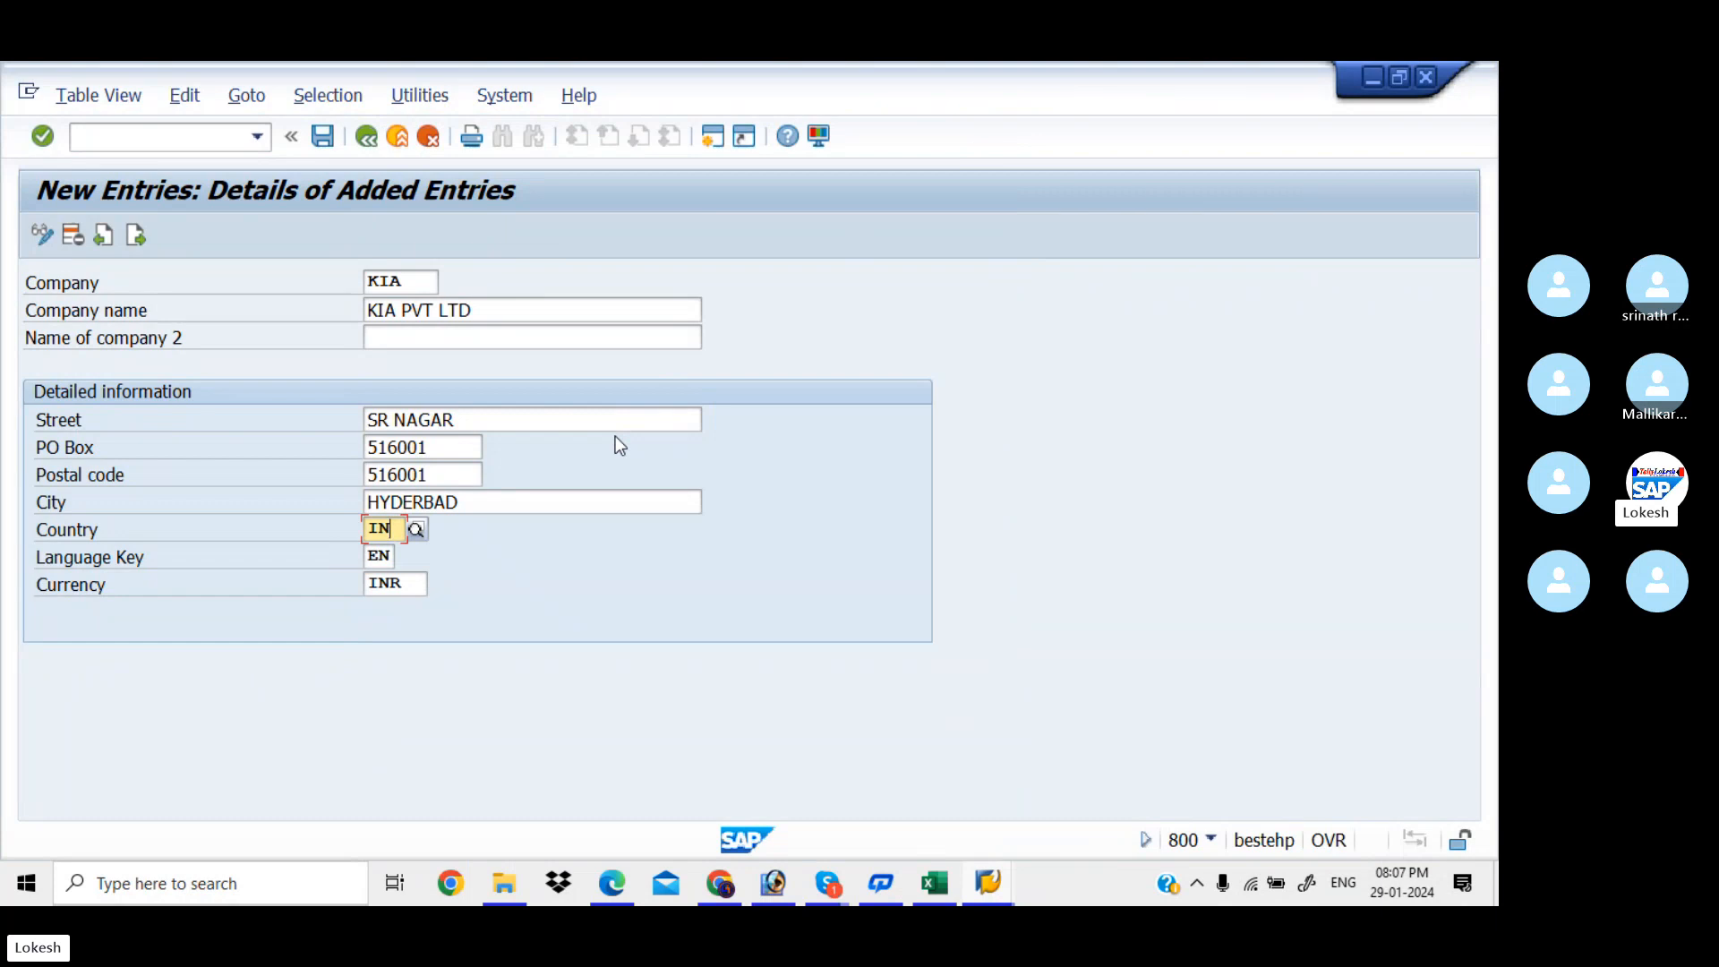
left_click(410, 281)
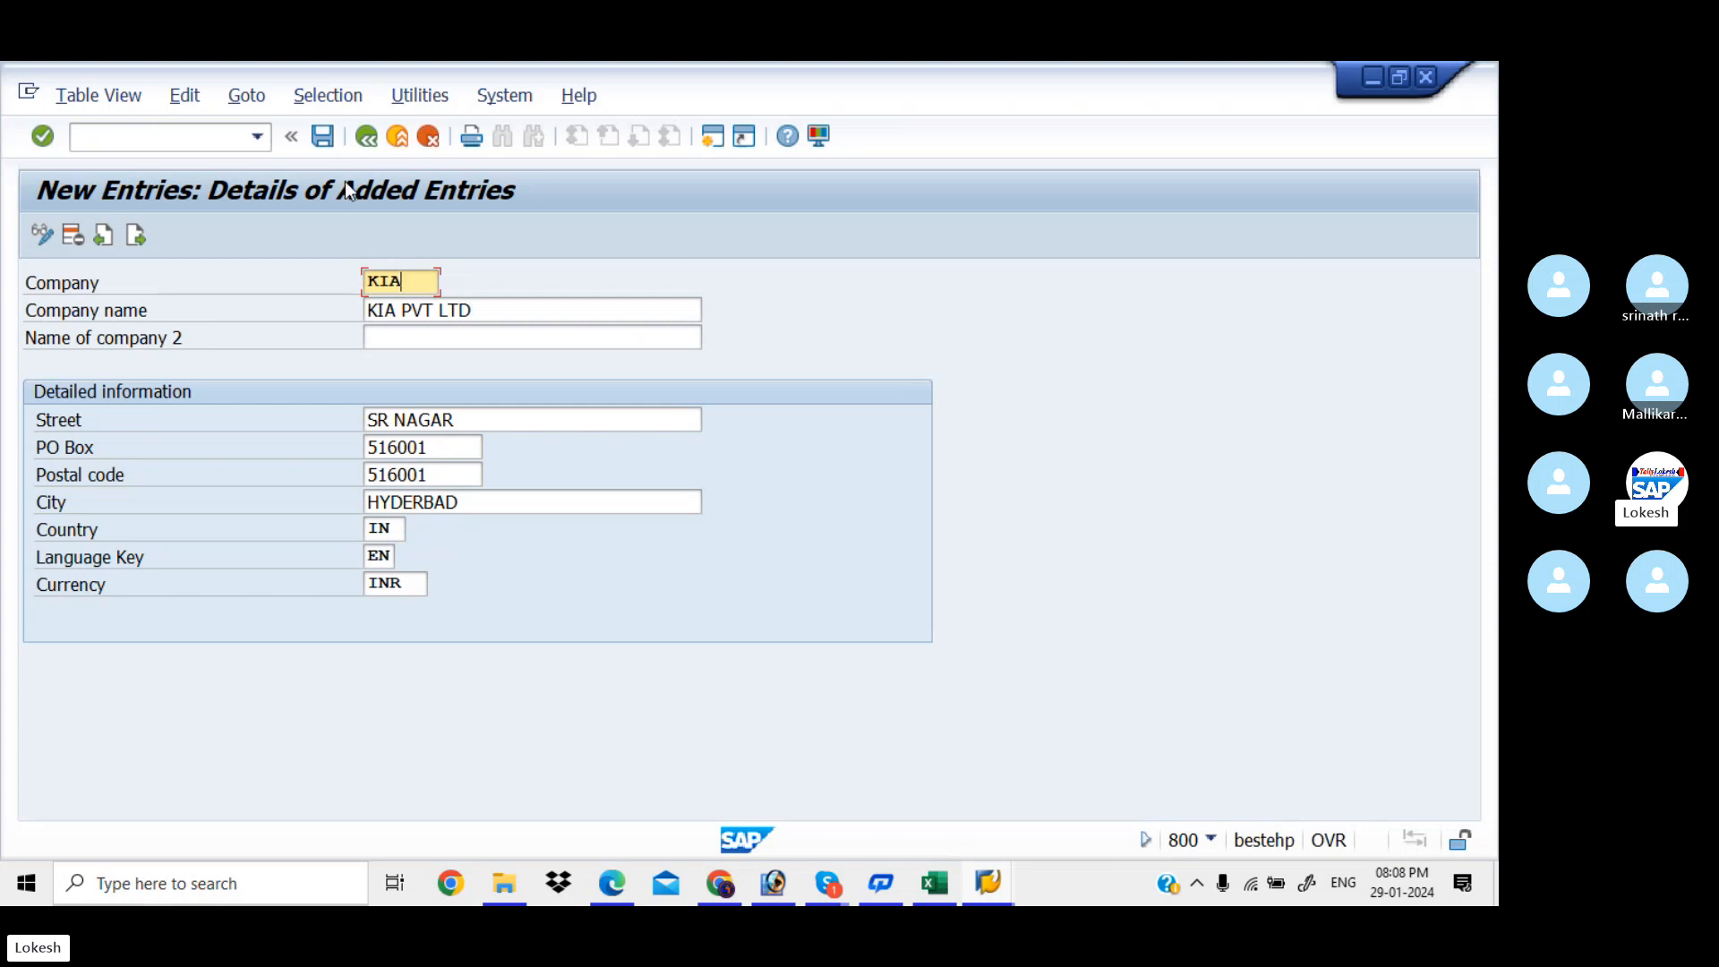
Try saving the KIA entry, hit the duplicate-key error, and begin editing the company ID
left_click(324, 137)
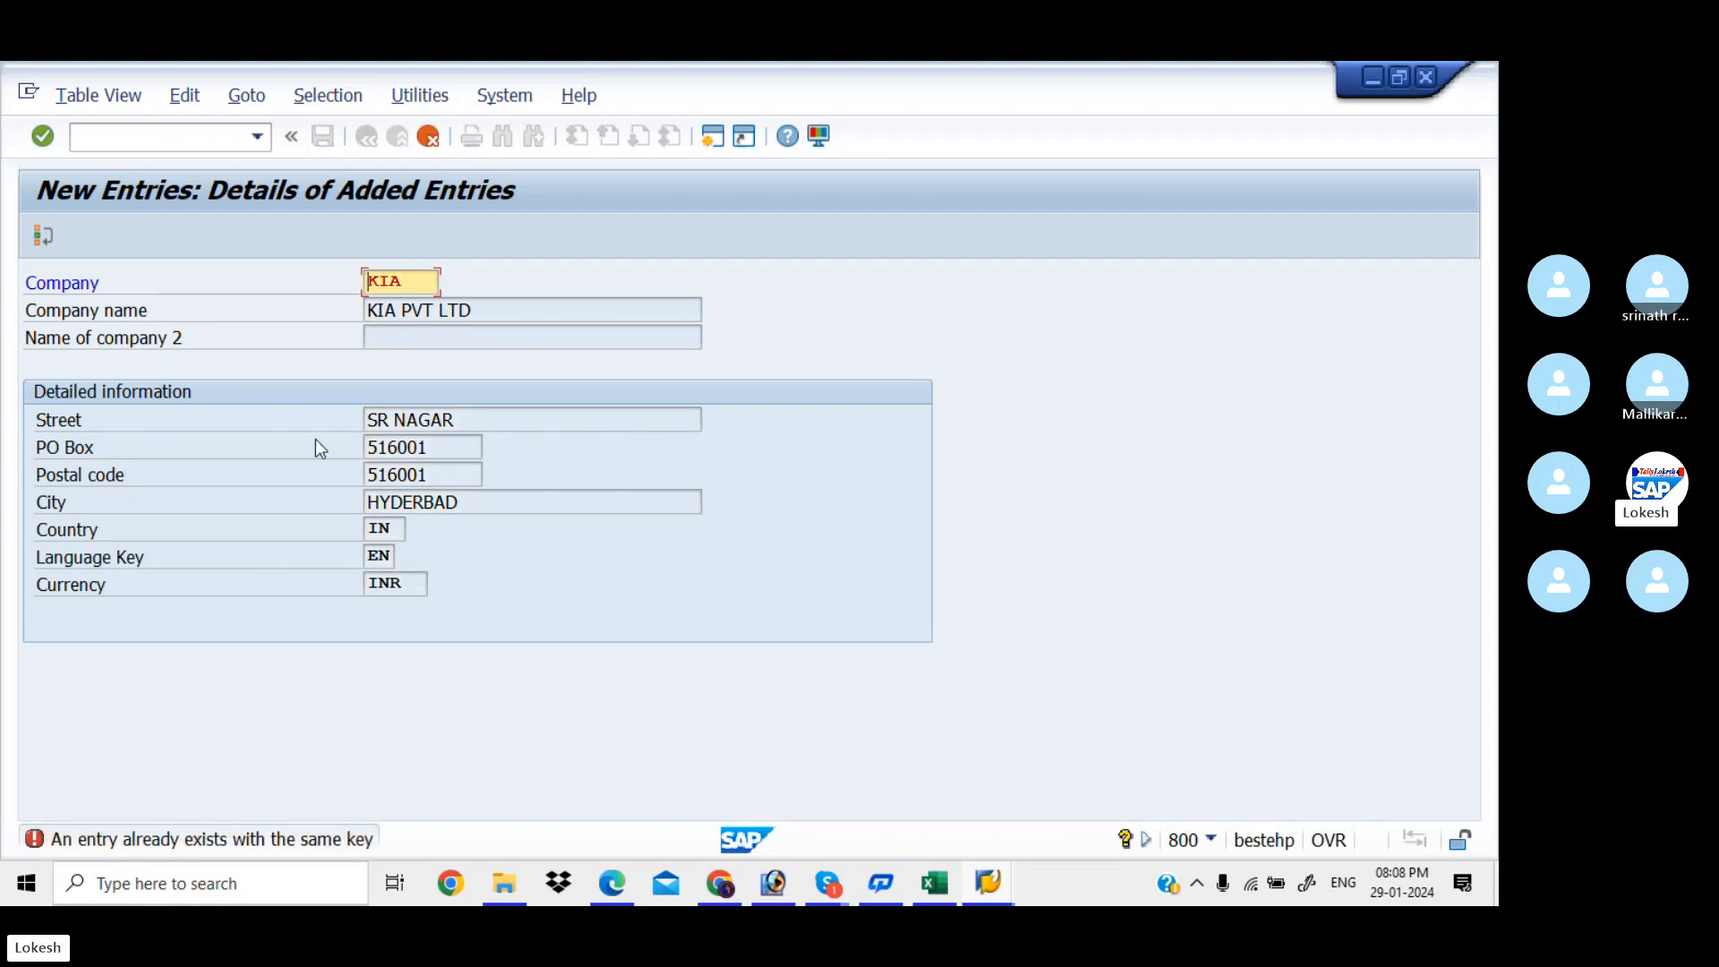
left_click(409, 285)
key("Return")
key("BackSpace")
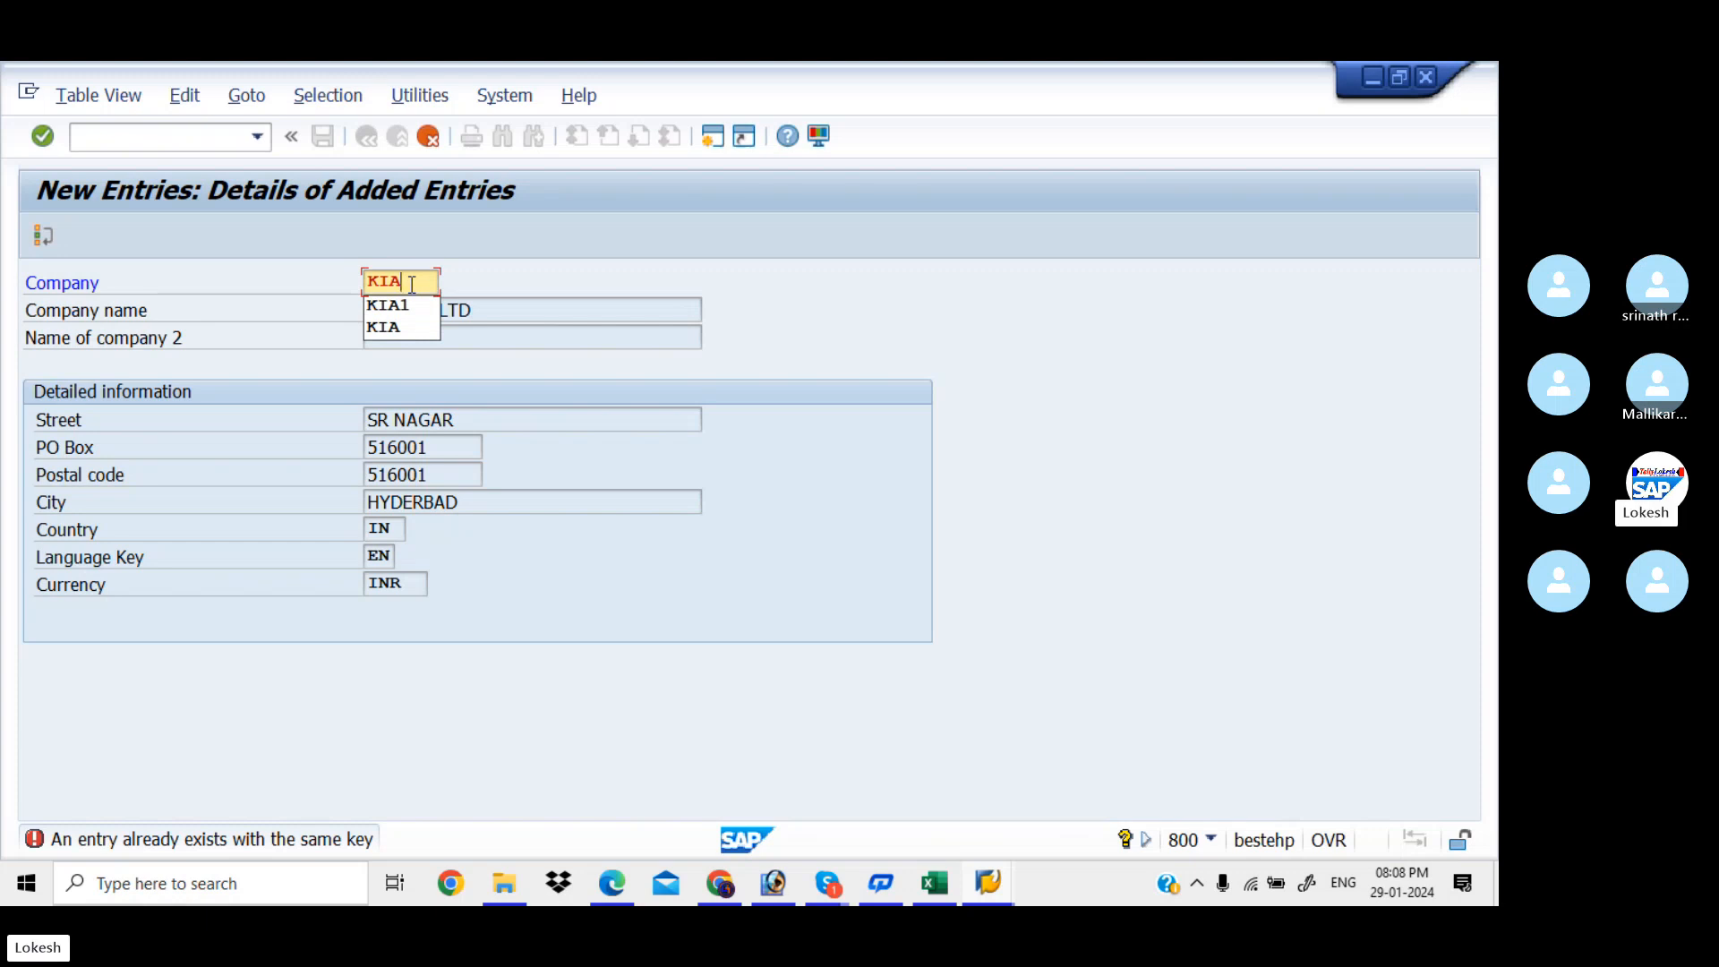
Change the company ID to KIAA and save it, prompting for a customizing request
type("A")
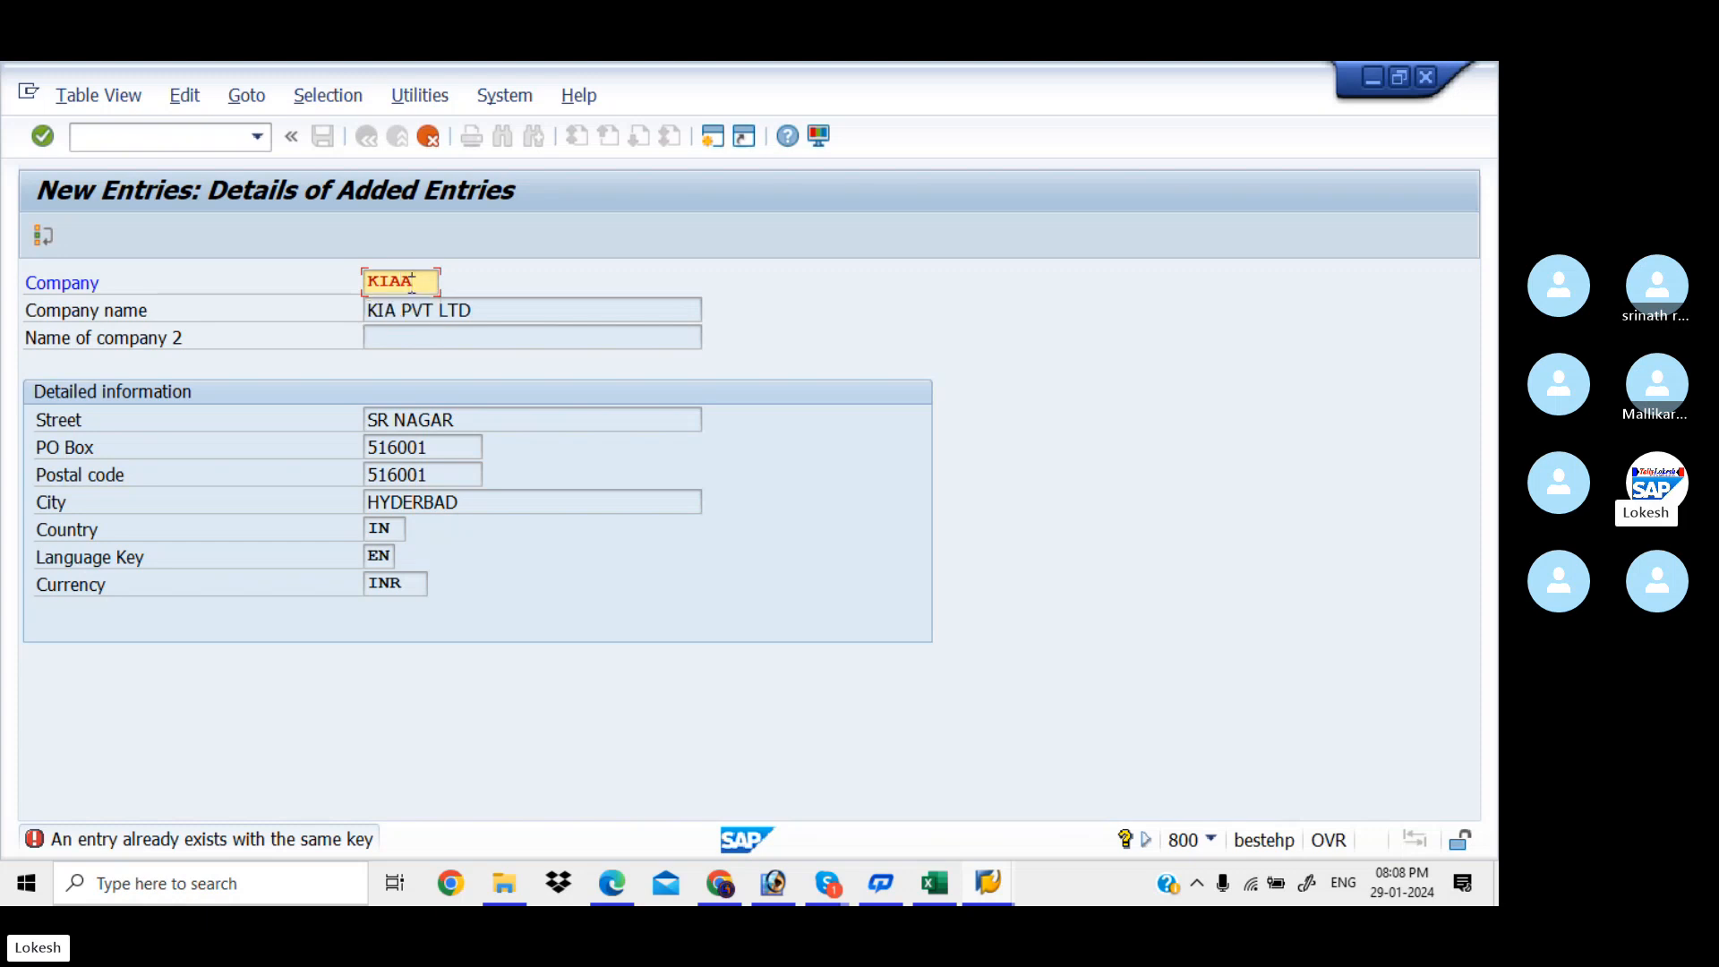
key("Return")
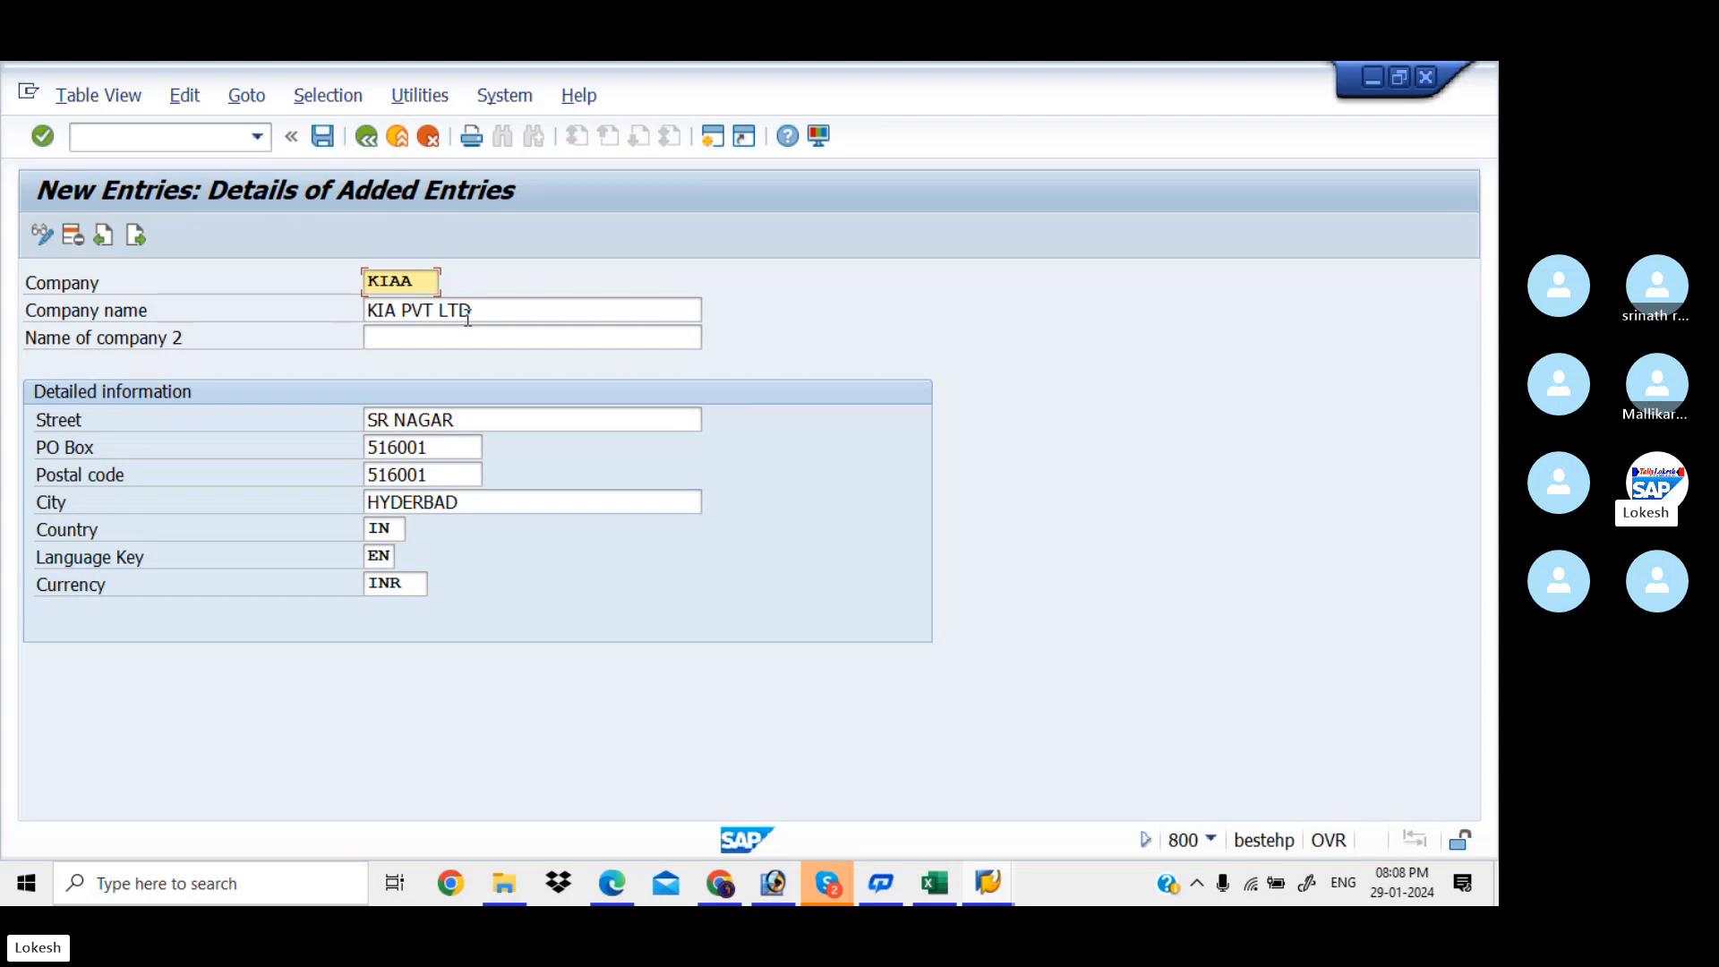
left_click(325, 140)
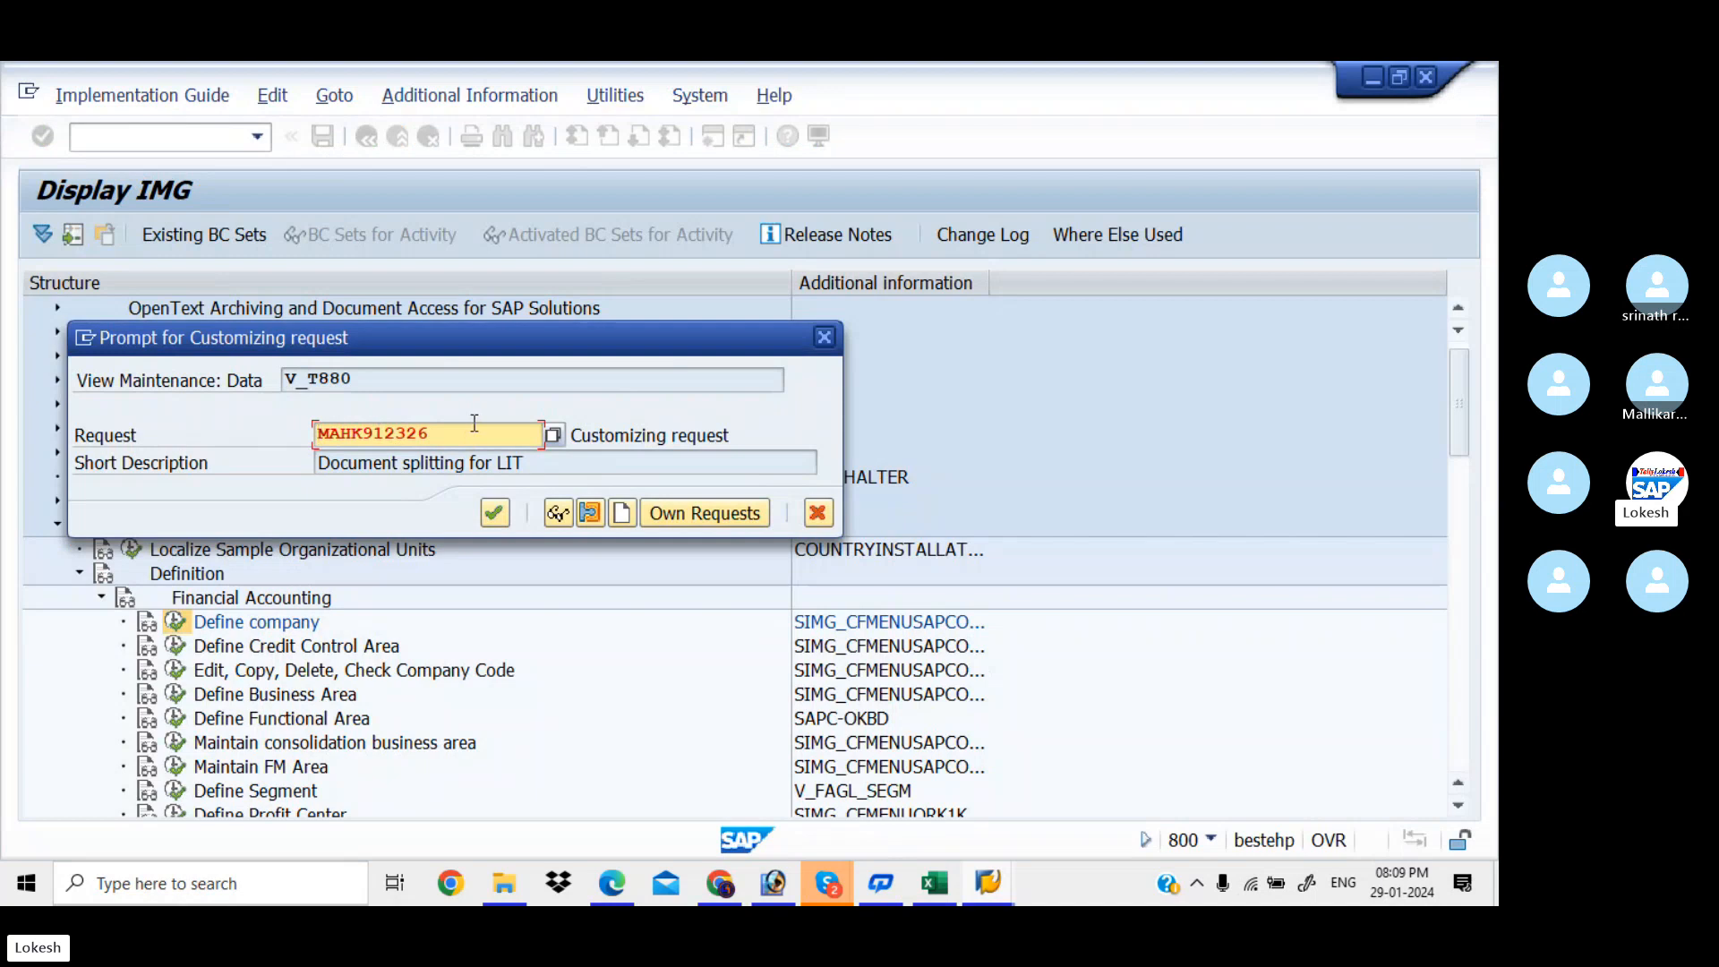
Create and save a new customizing request described 'Define Company for KIAA'
left_click(622, 514)
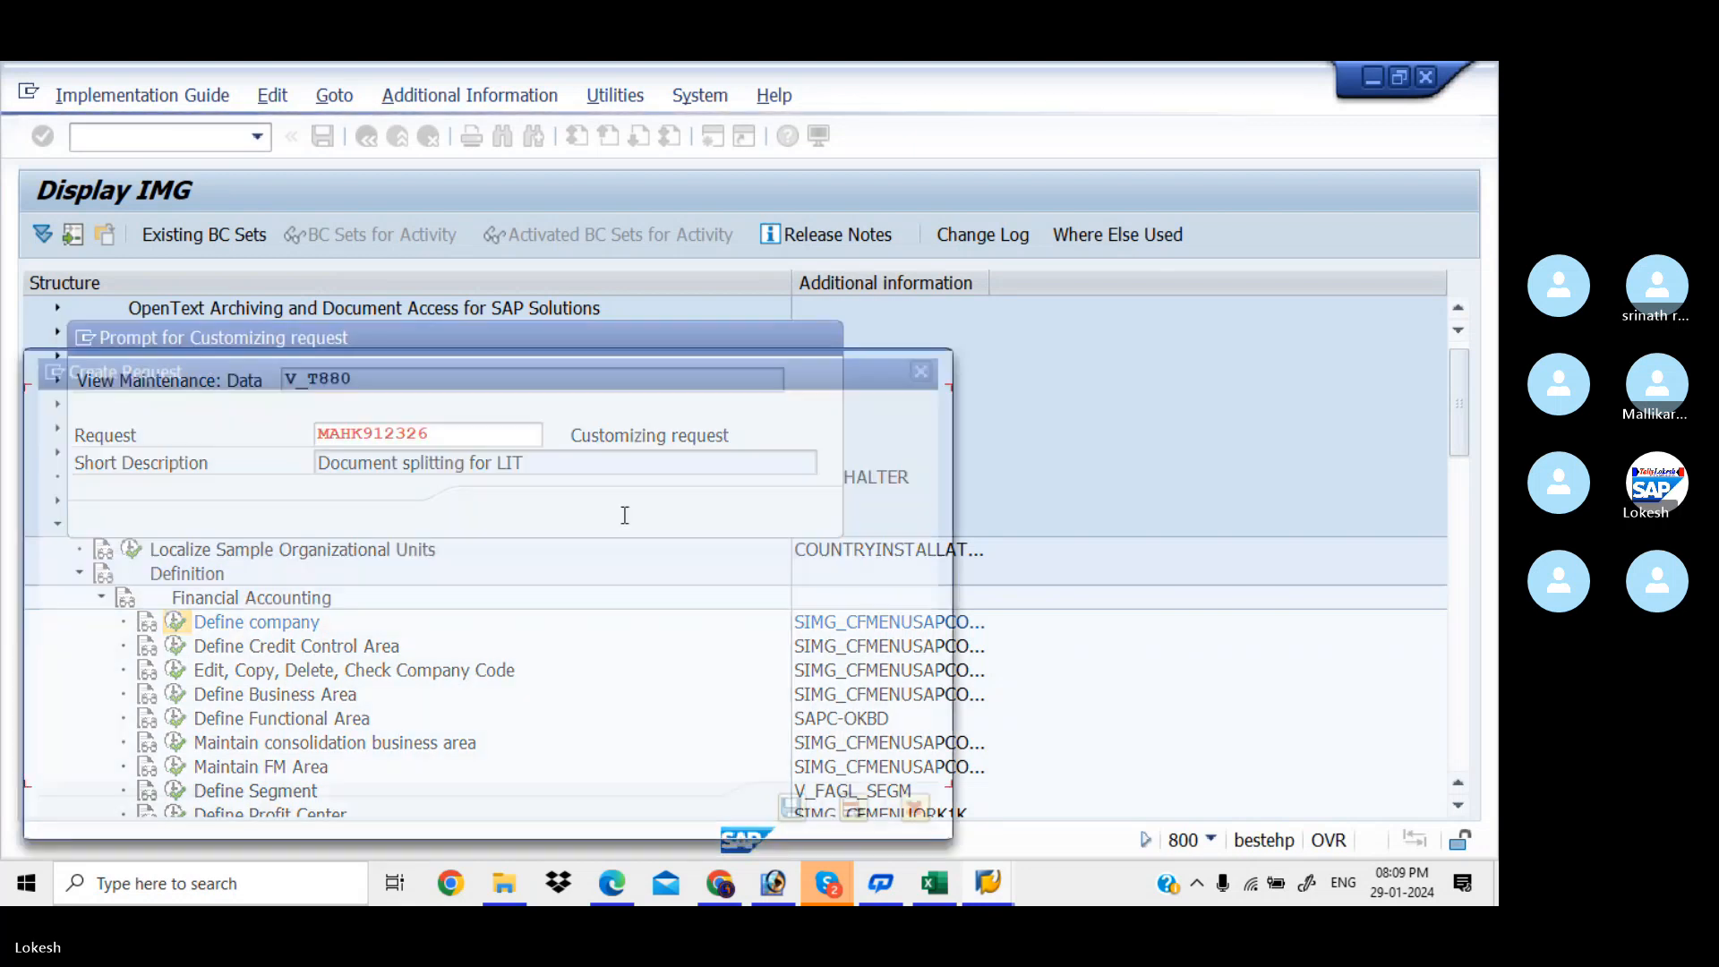
left_click_drag(455, 364, 629, 412)
left_click(531, 479)
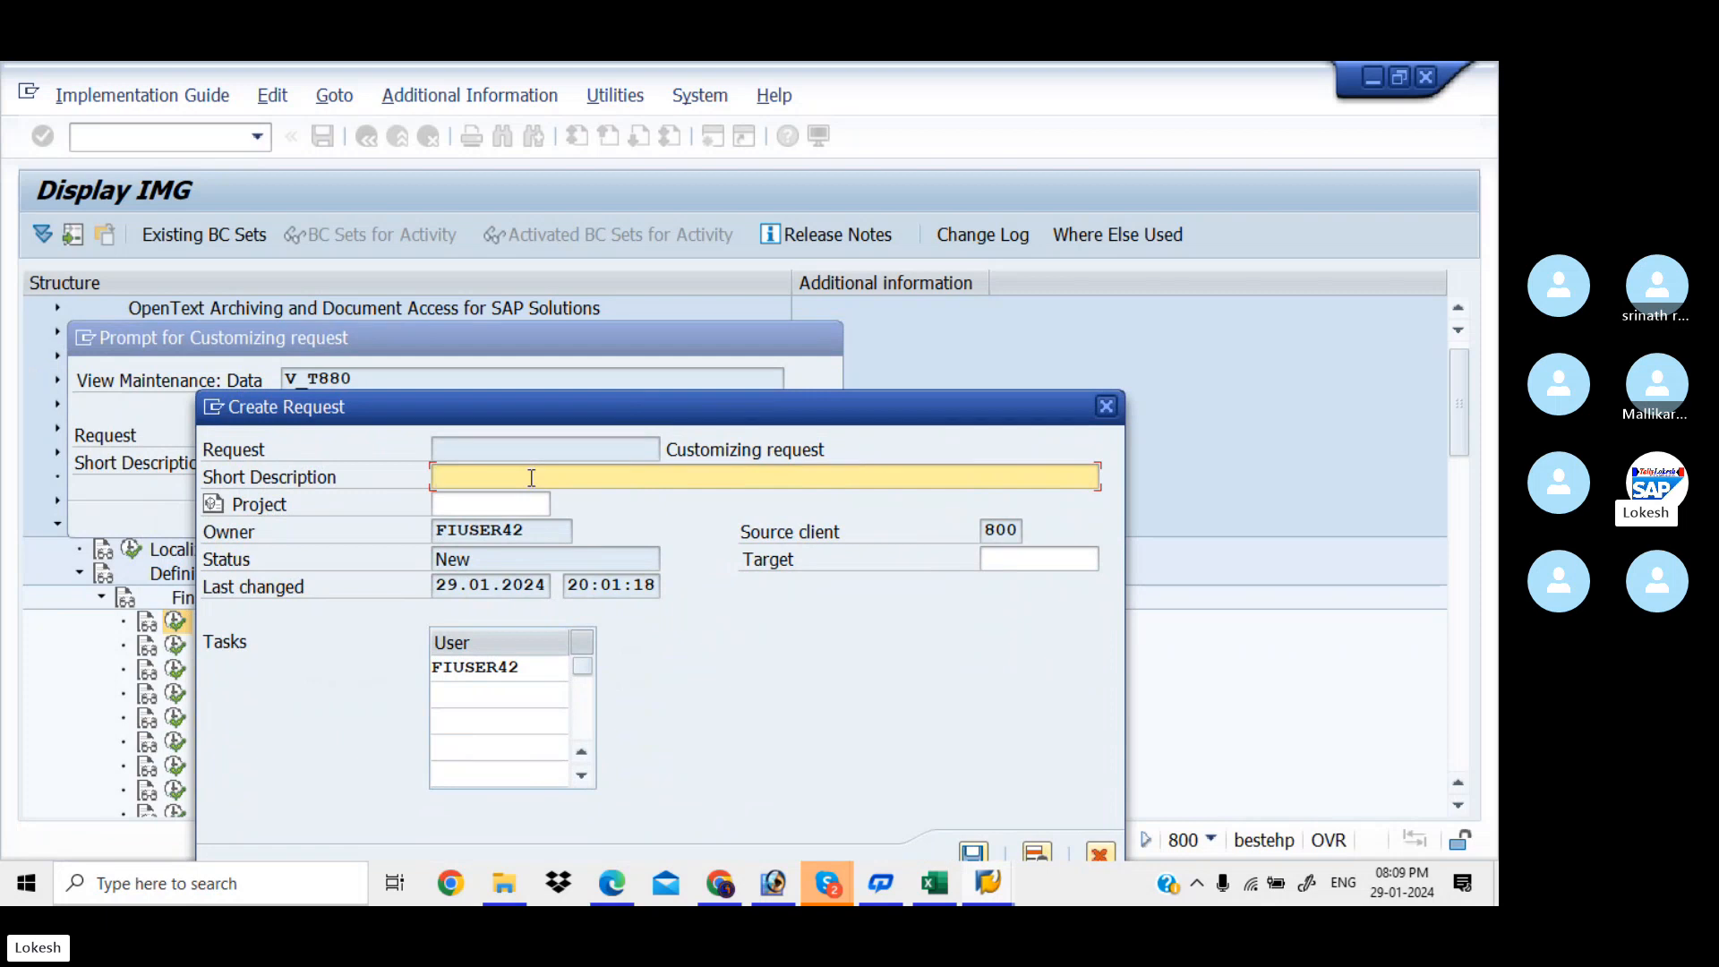
type("Define ")
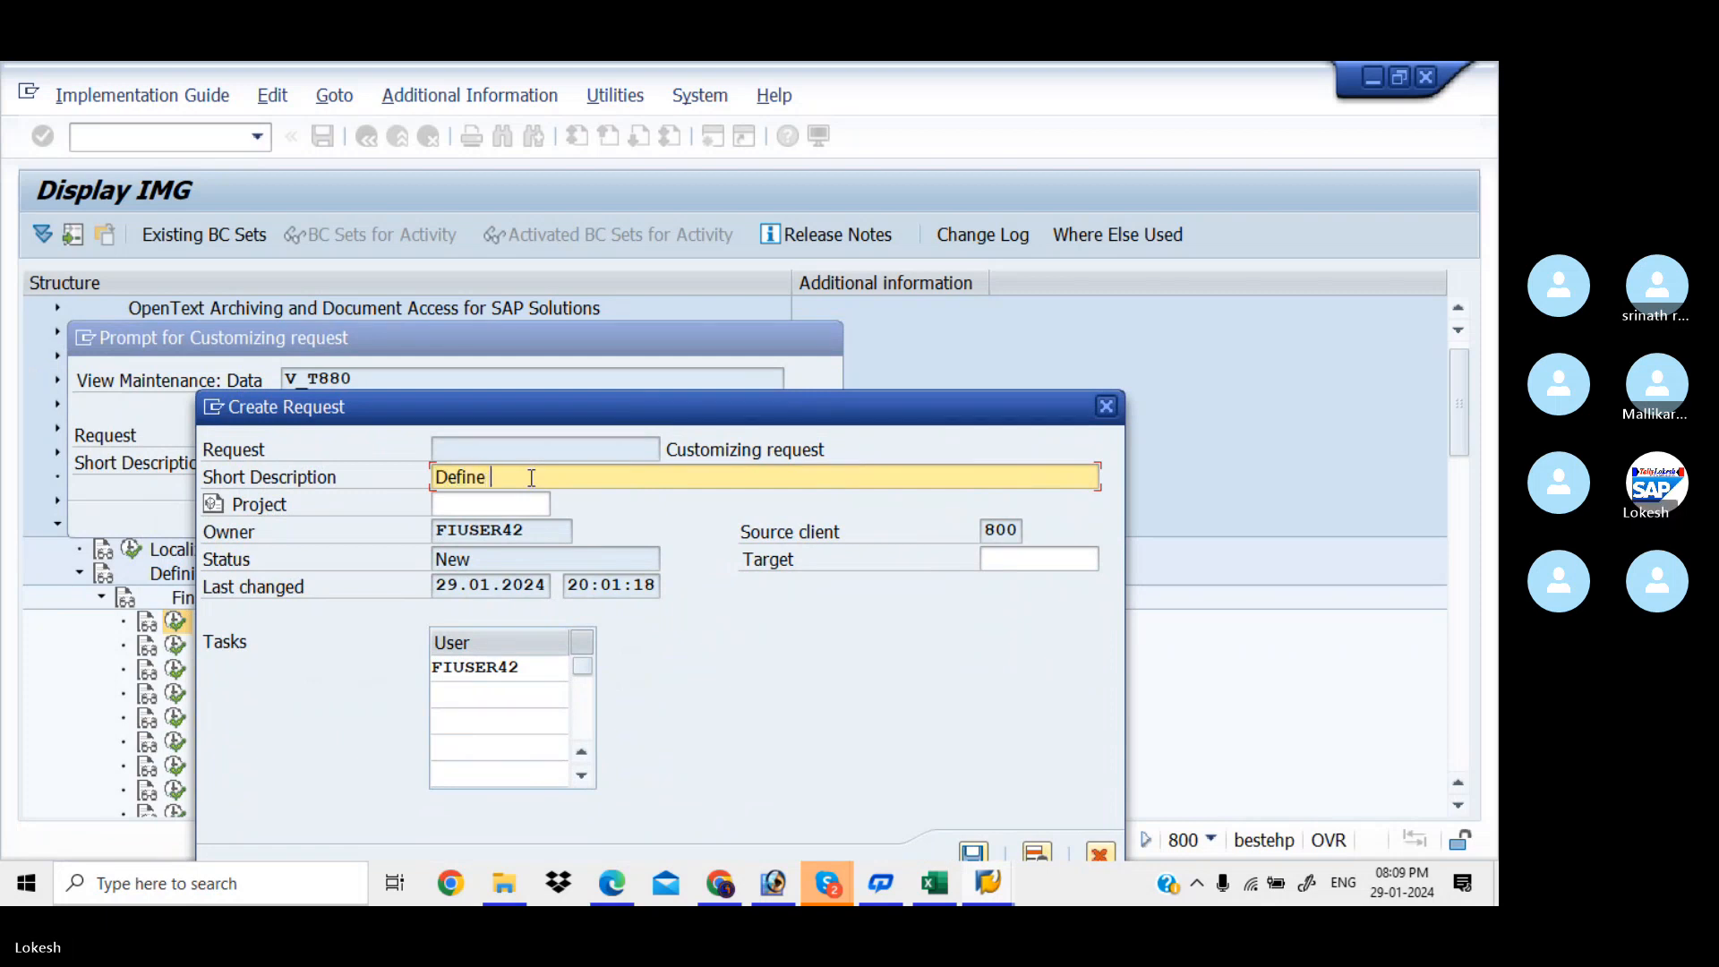
type("Company for ki")
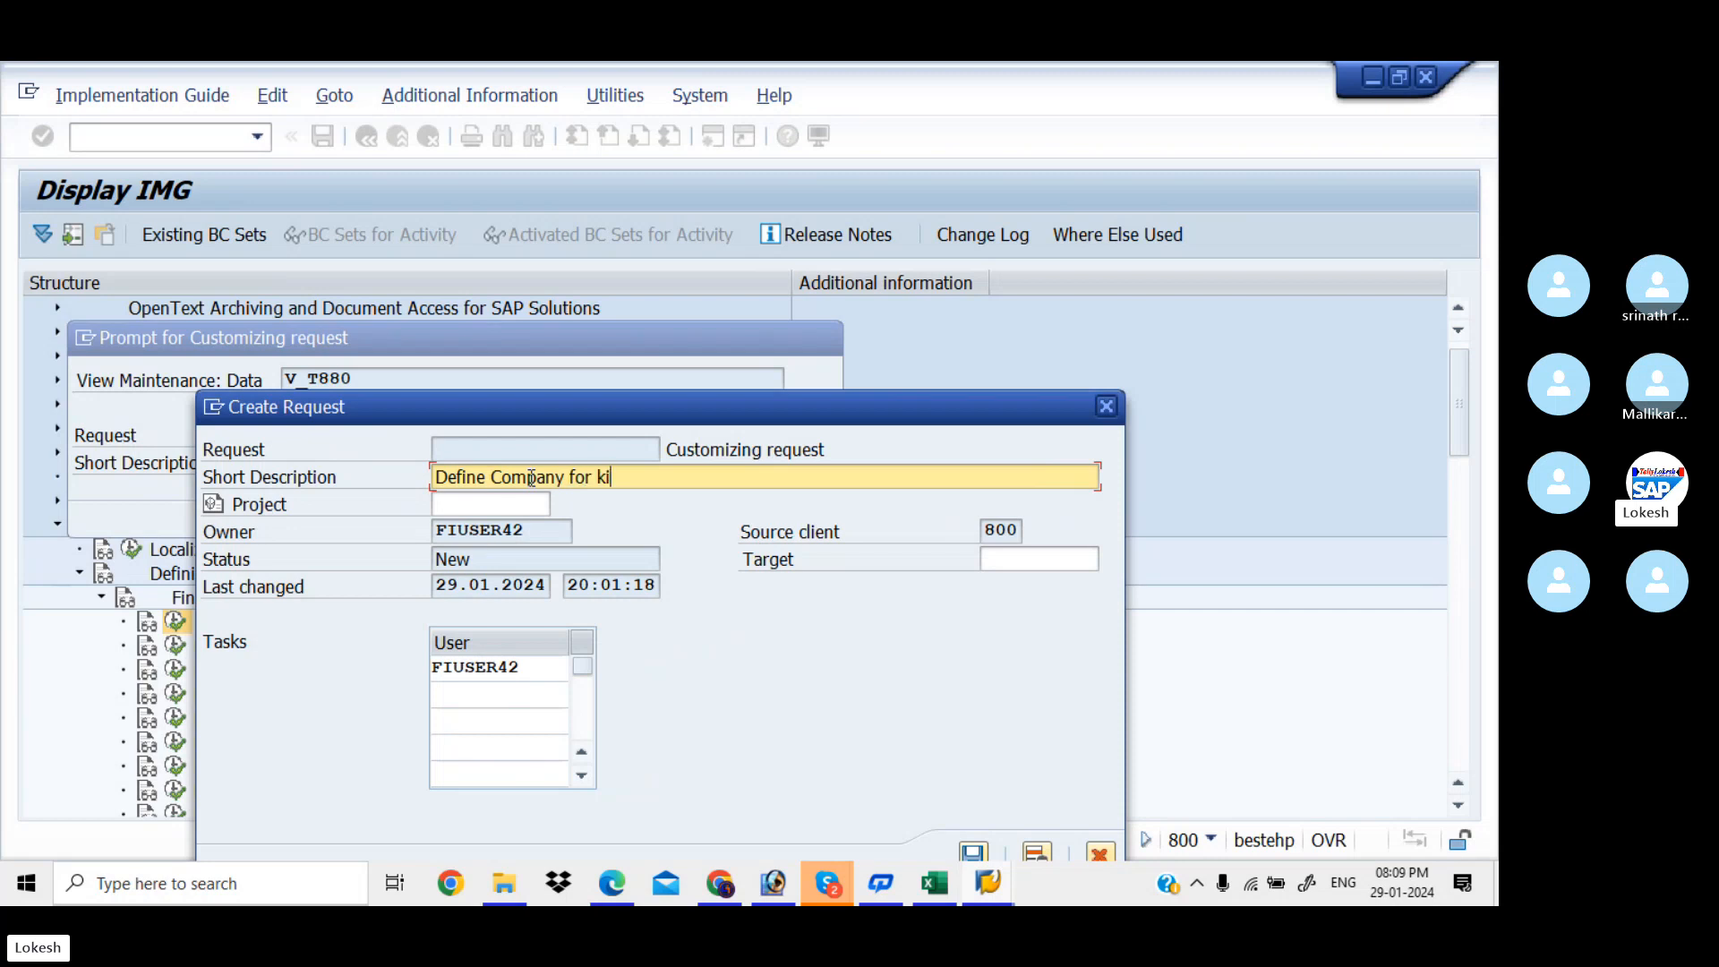
key("BackSpace")
key("BackSpace")
type("KIAA")
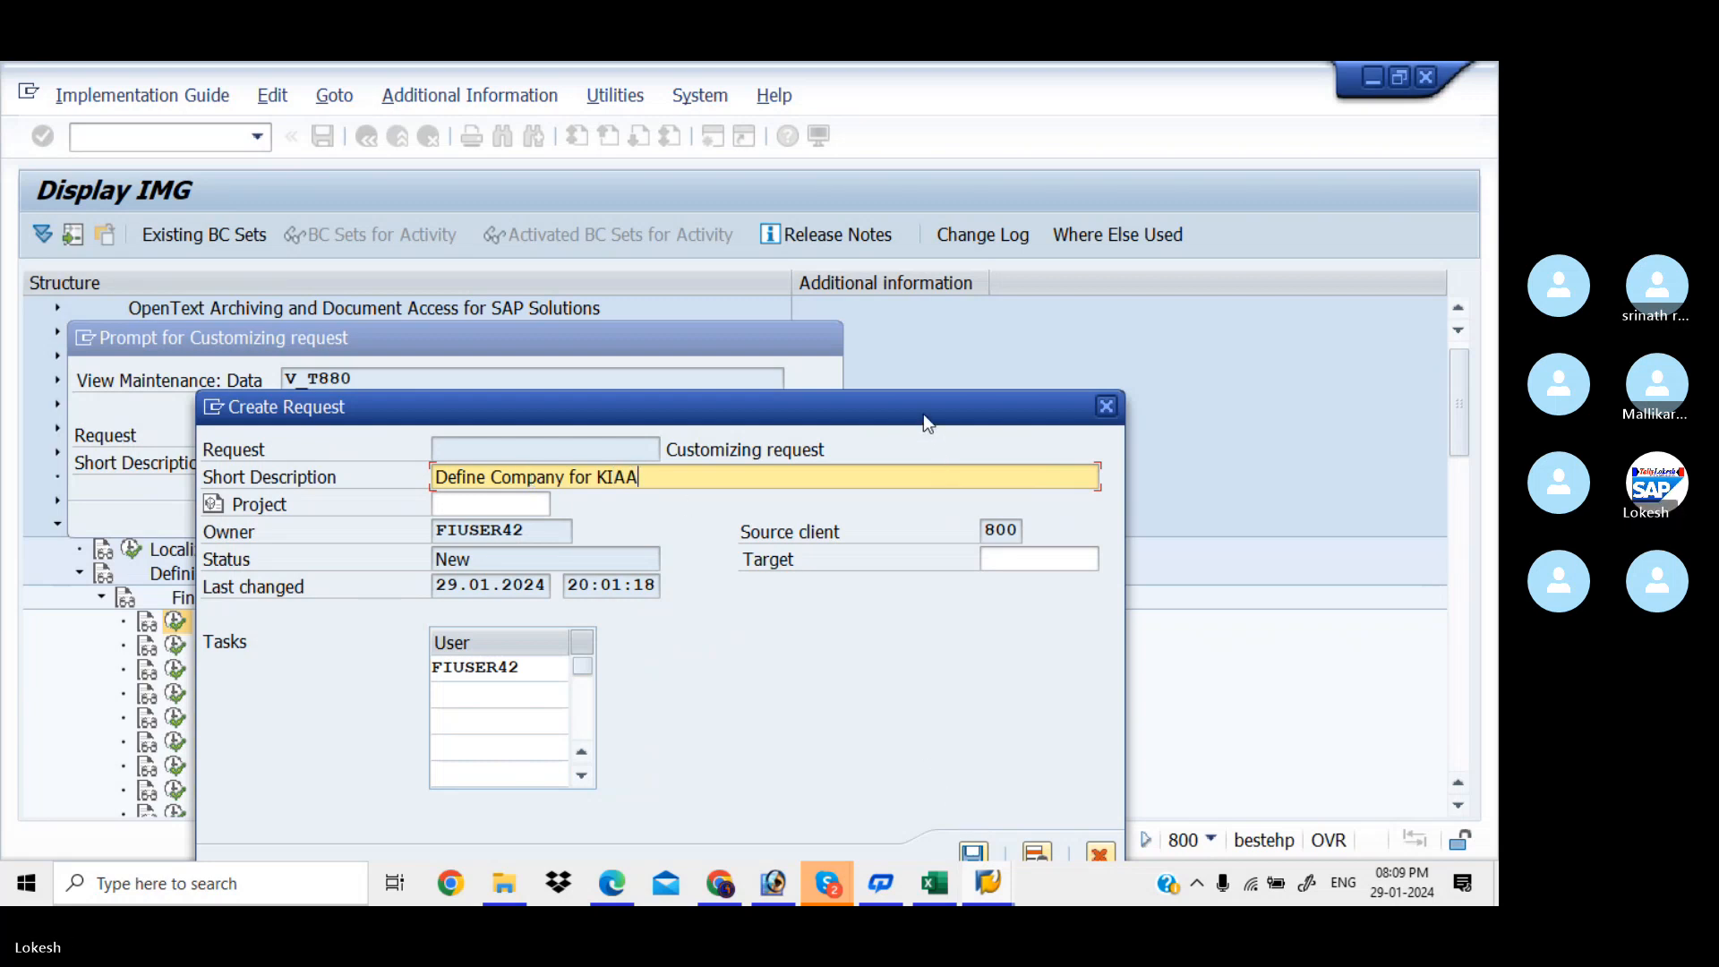
left_click_drag(922, 414, 952, 297)
left_click(1005, 738)
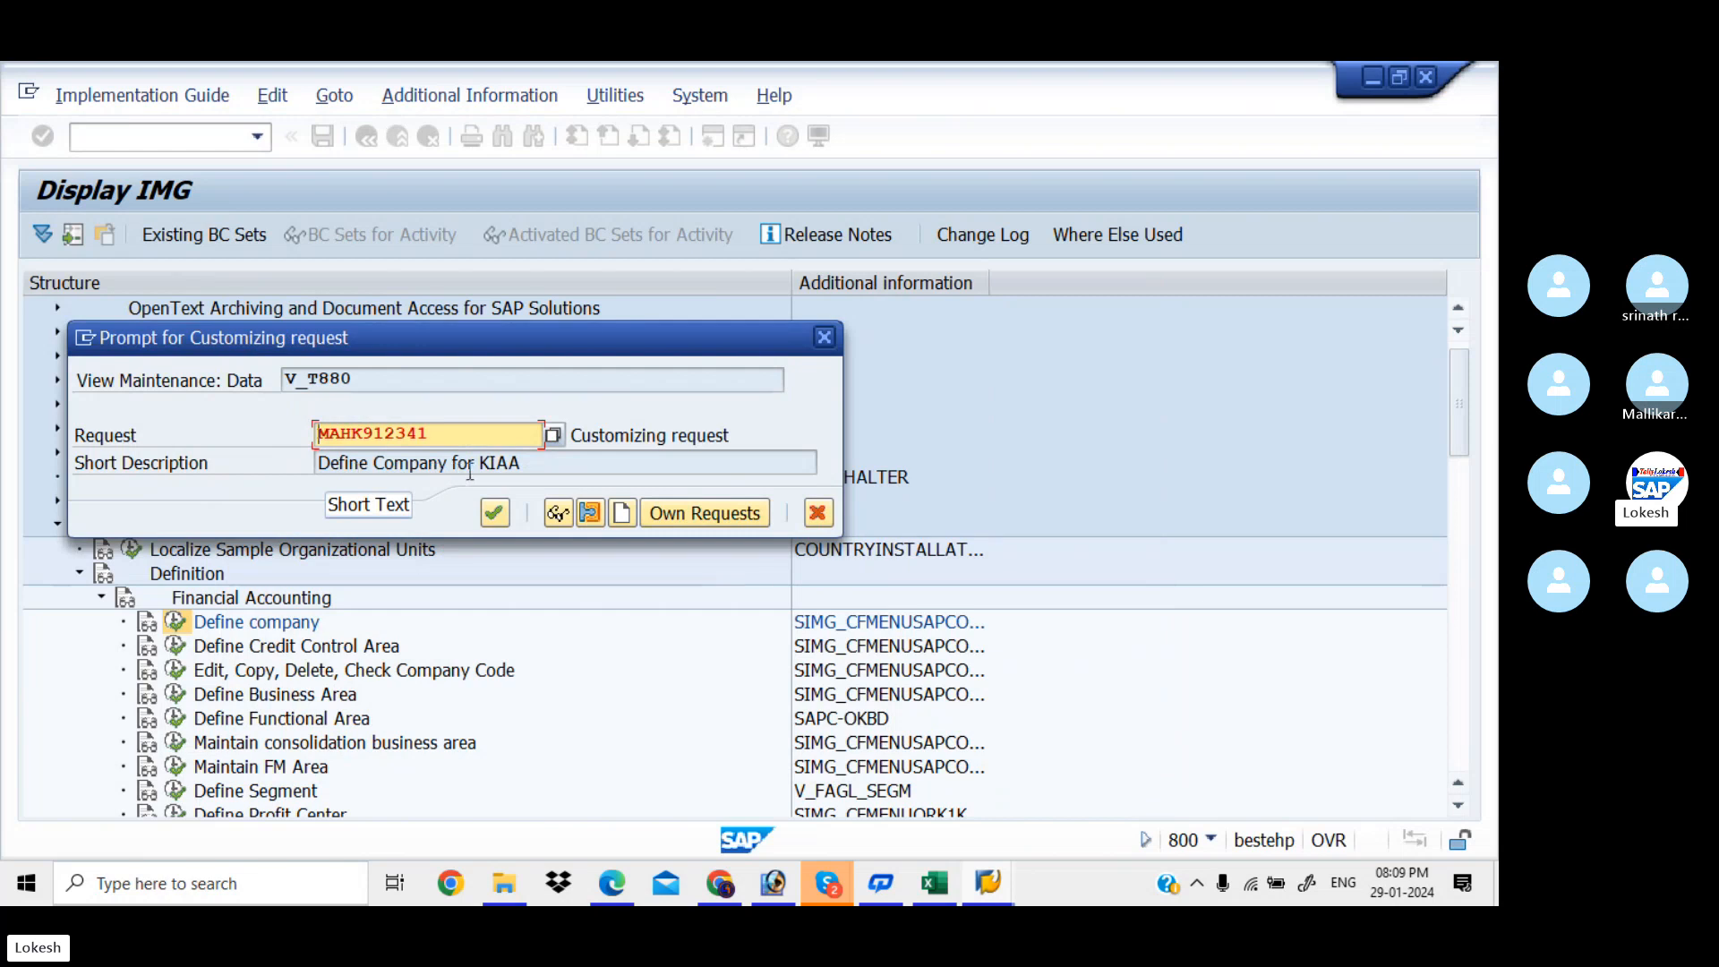
Record the KIAA company entry under the new request and return to the IMG structure
left_click(495, 514)
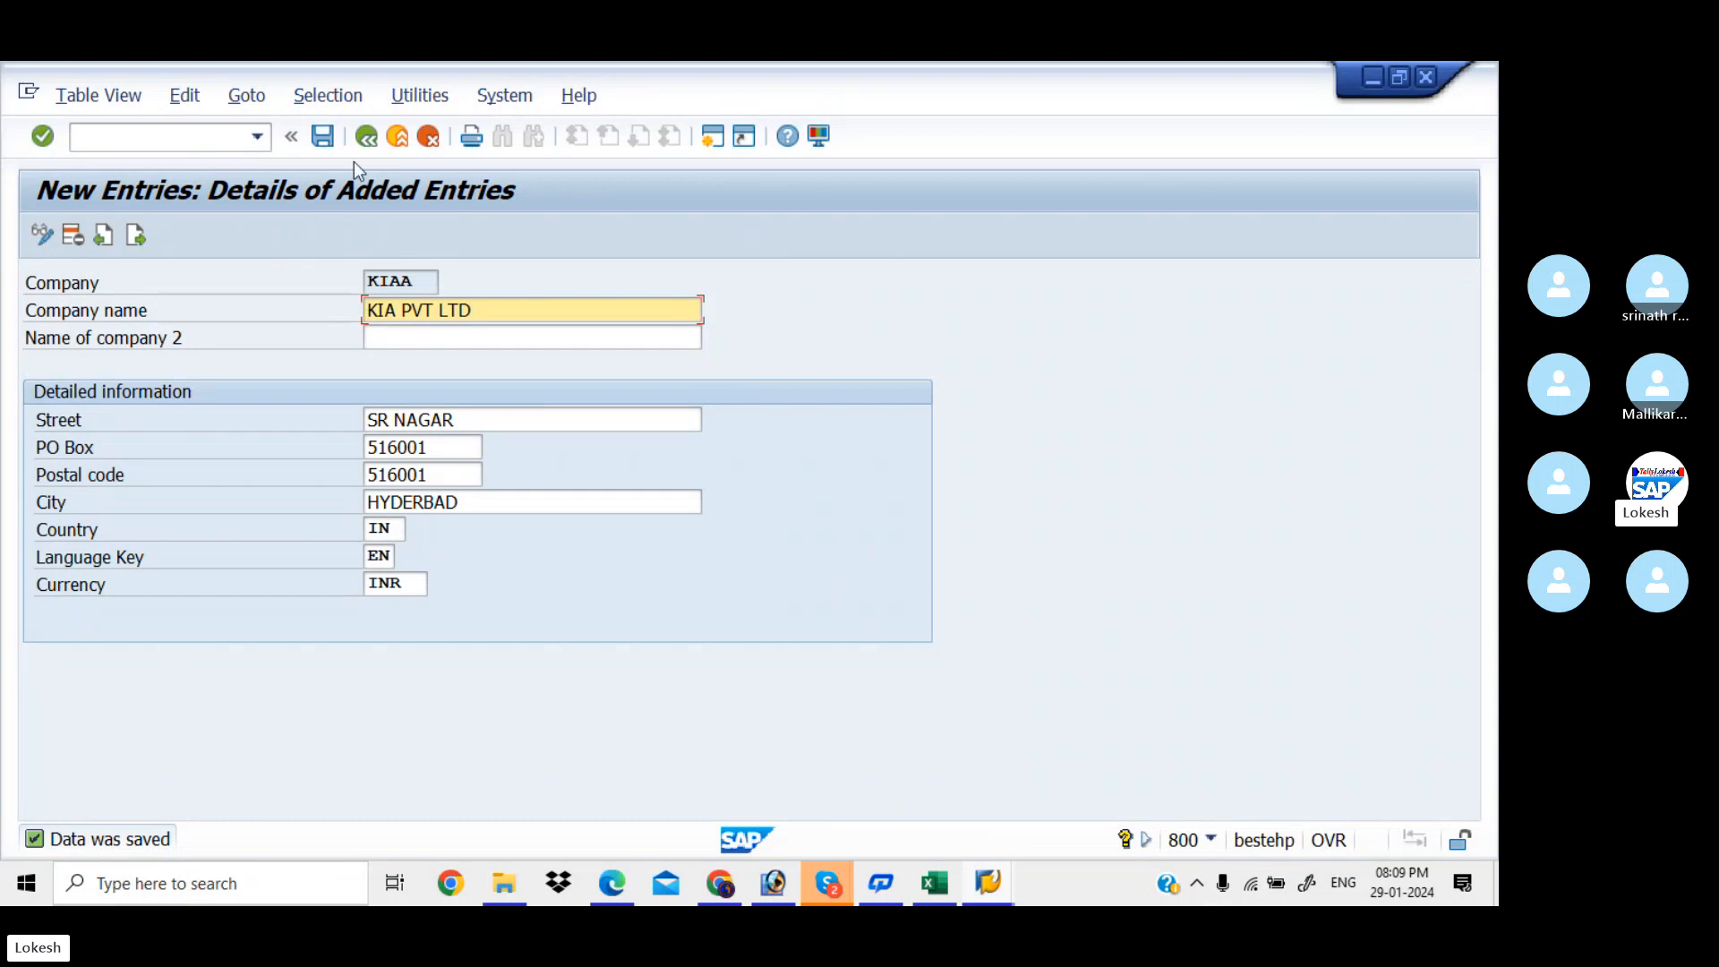
left_click(366, 139)
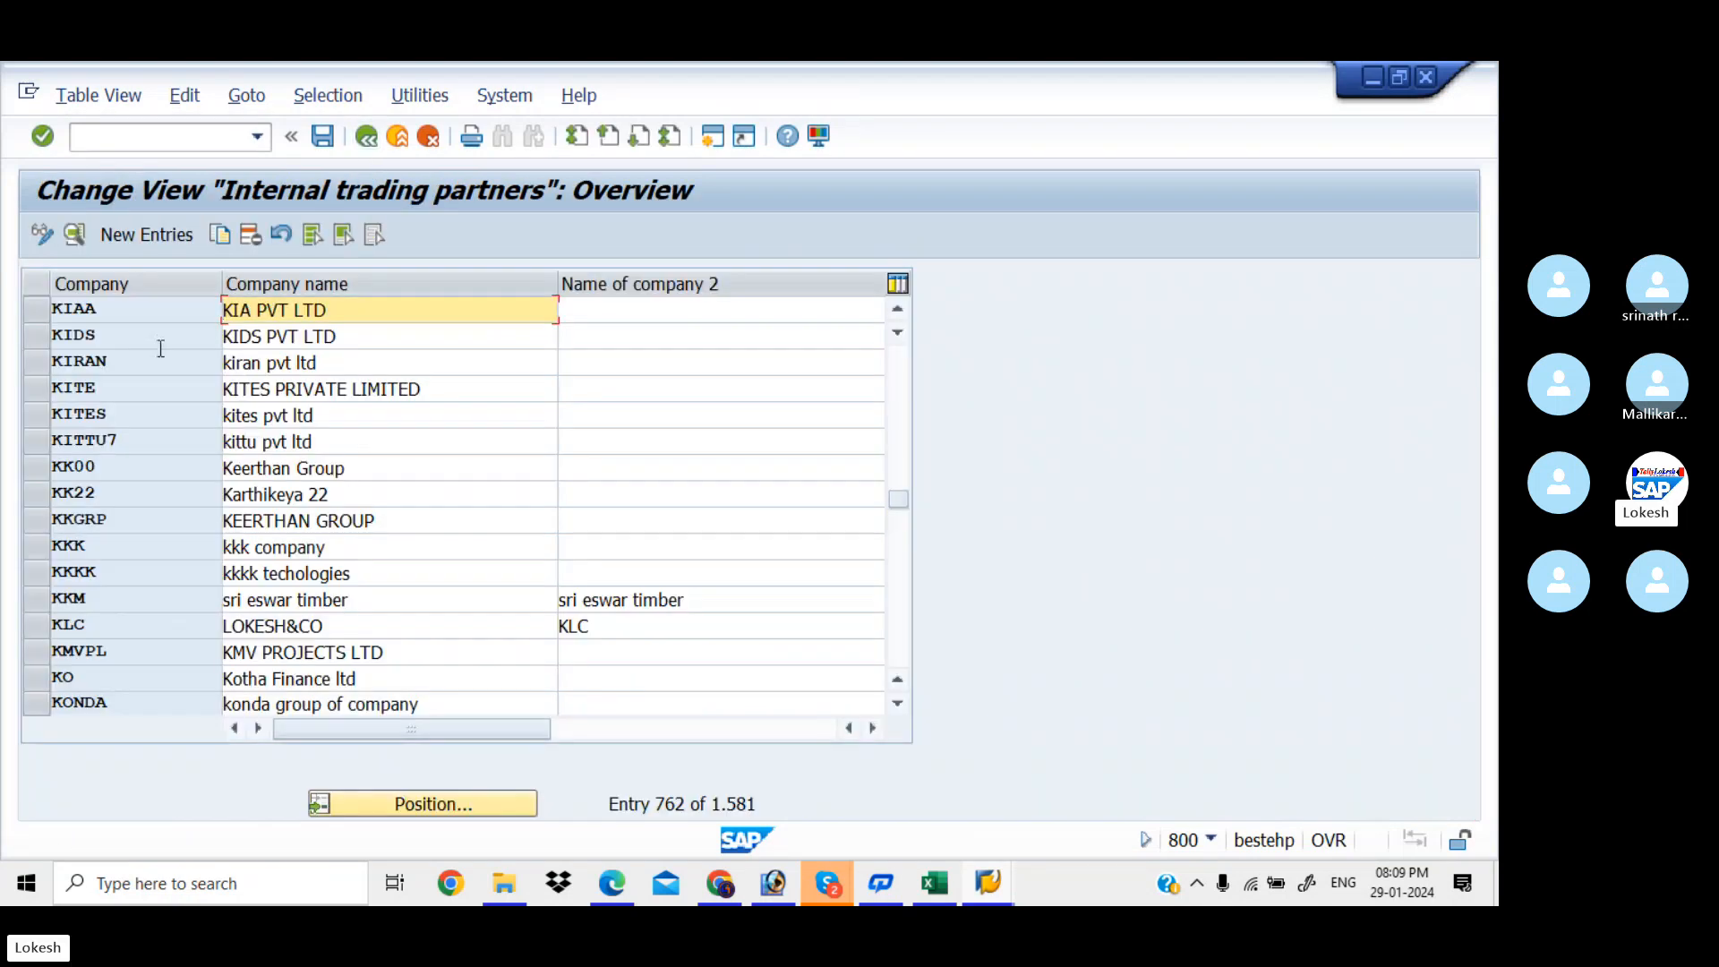
left_click(369, 135)
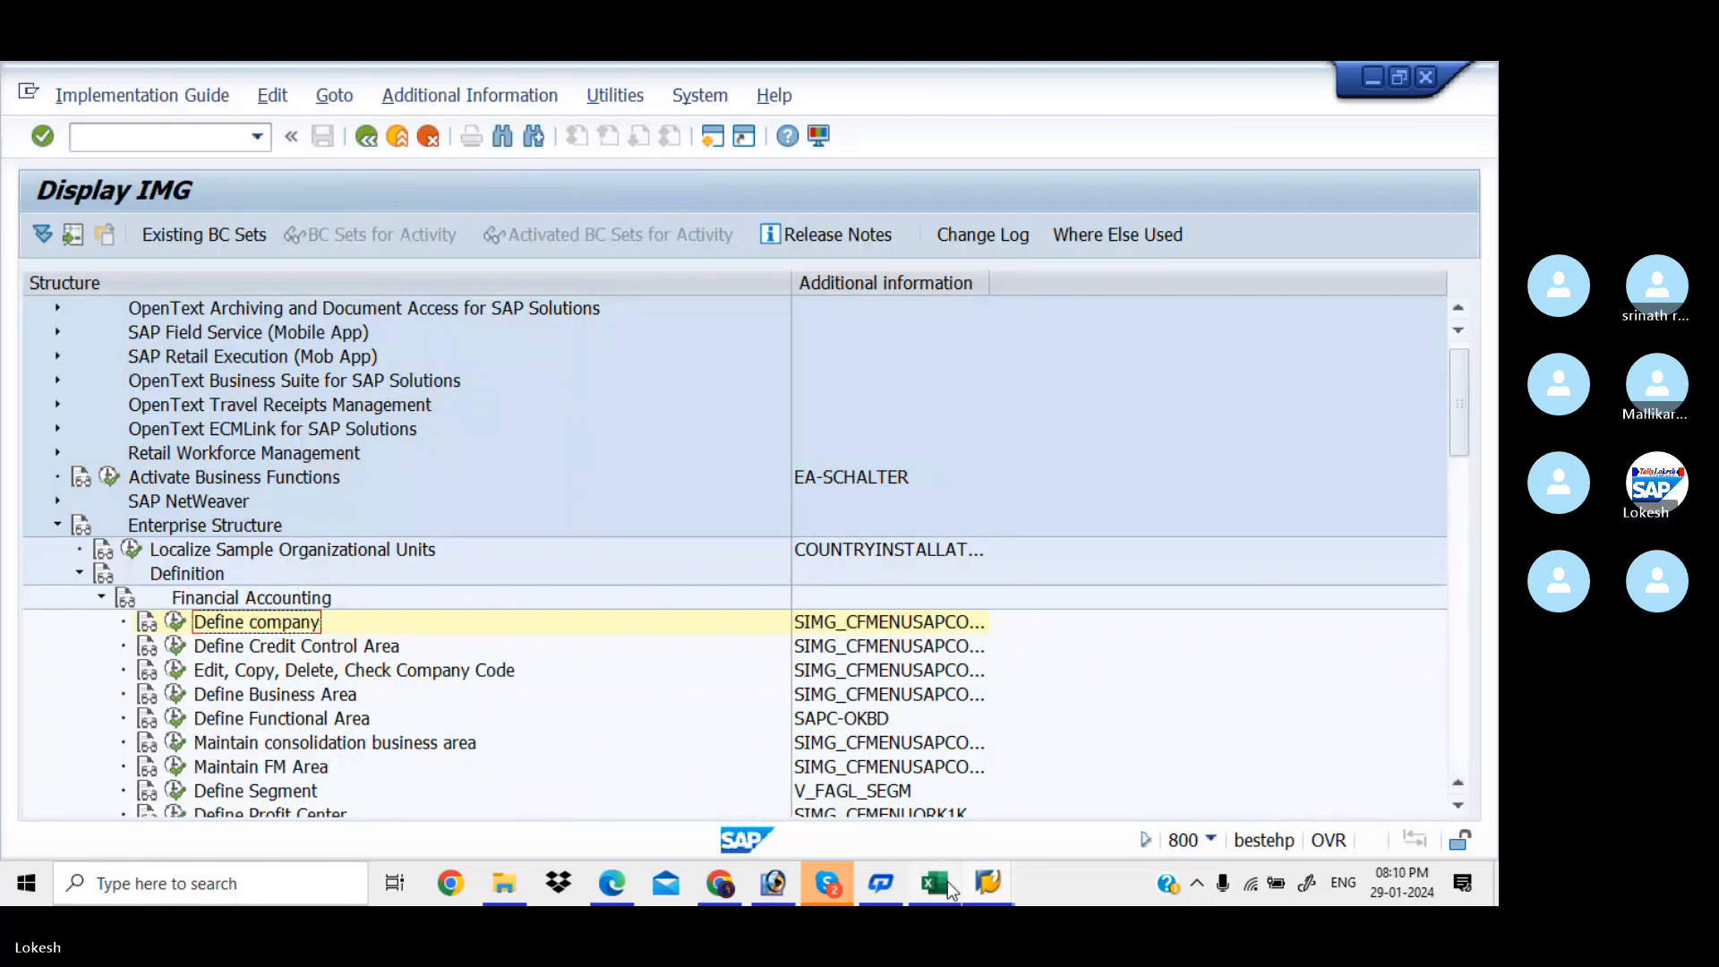
Bring up the enterprise structure PDF notes and scroll toward the page 4 OX02 section
mouse_move(620, 883)
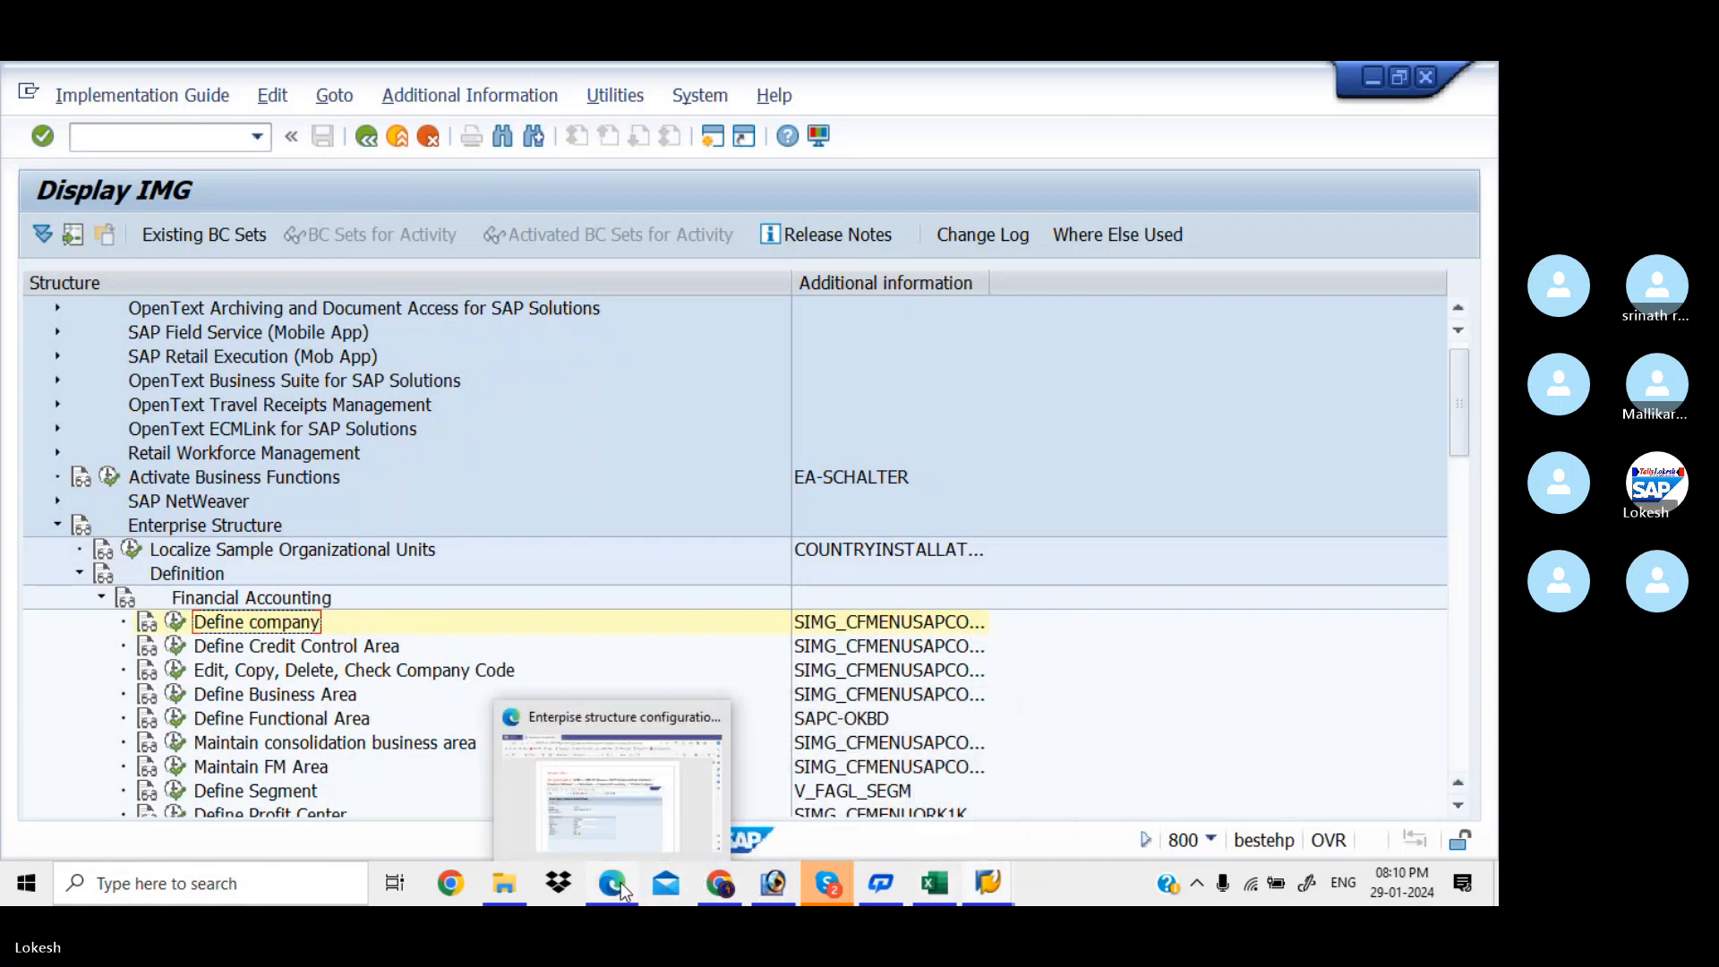
left_click(624, 788)
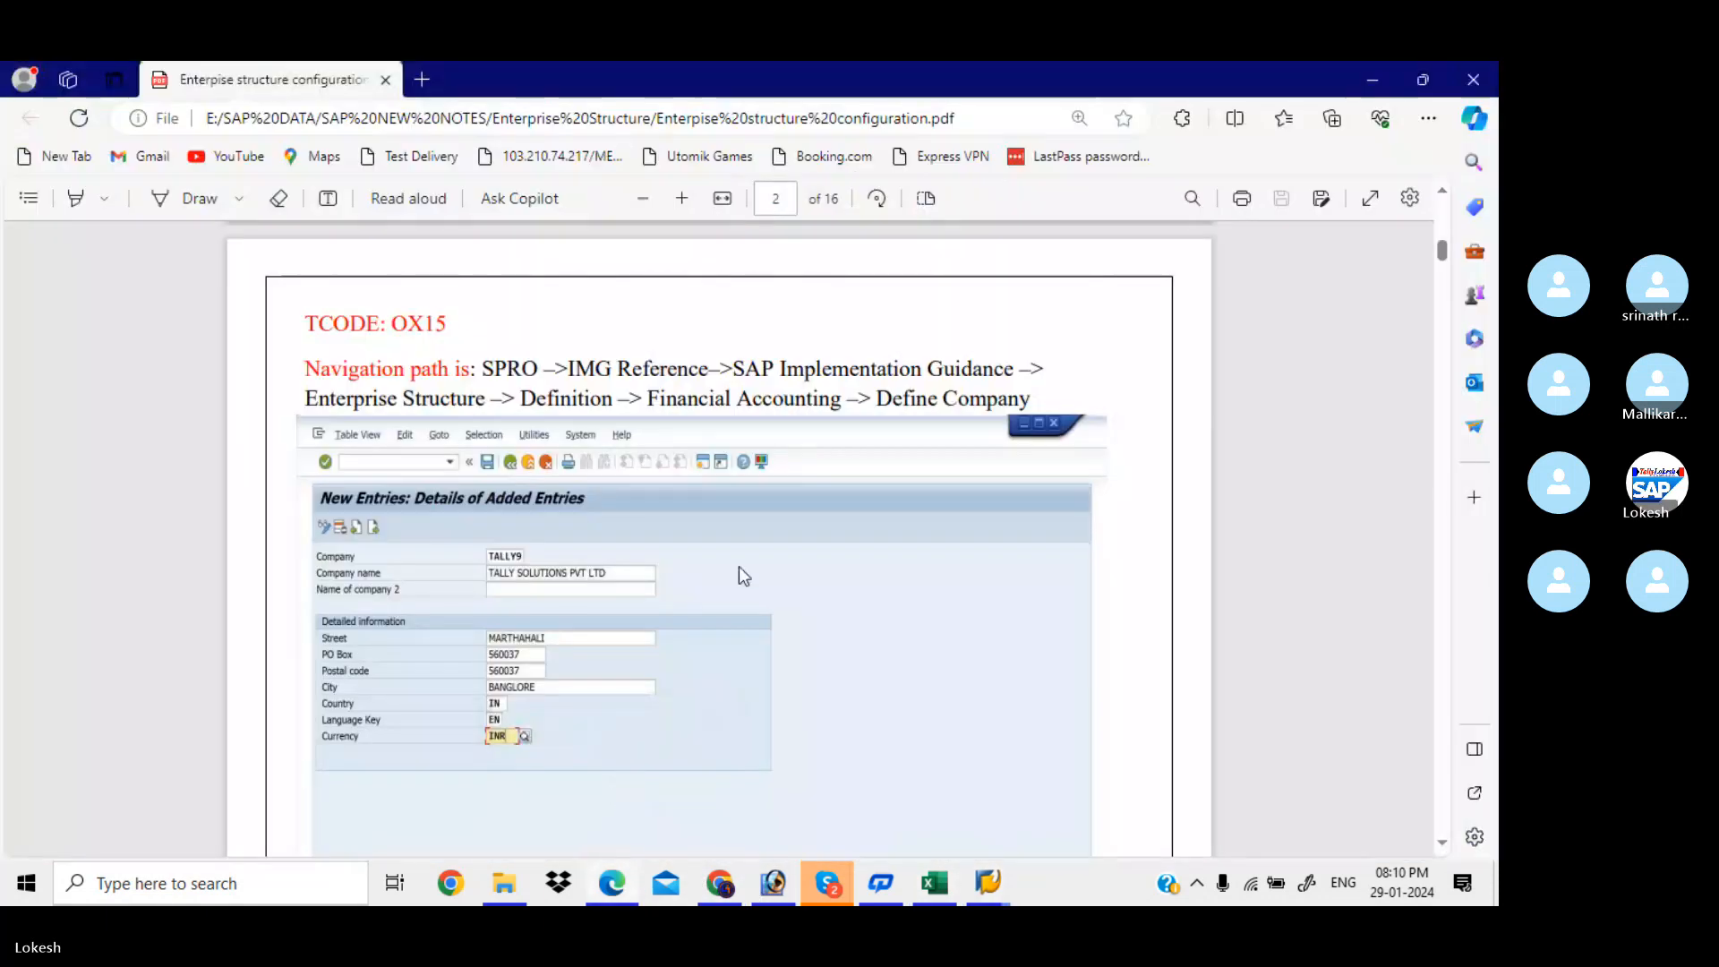
scroll(738, 566, "down", 5)
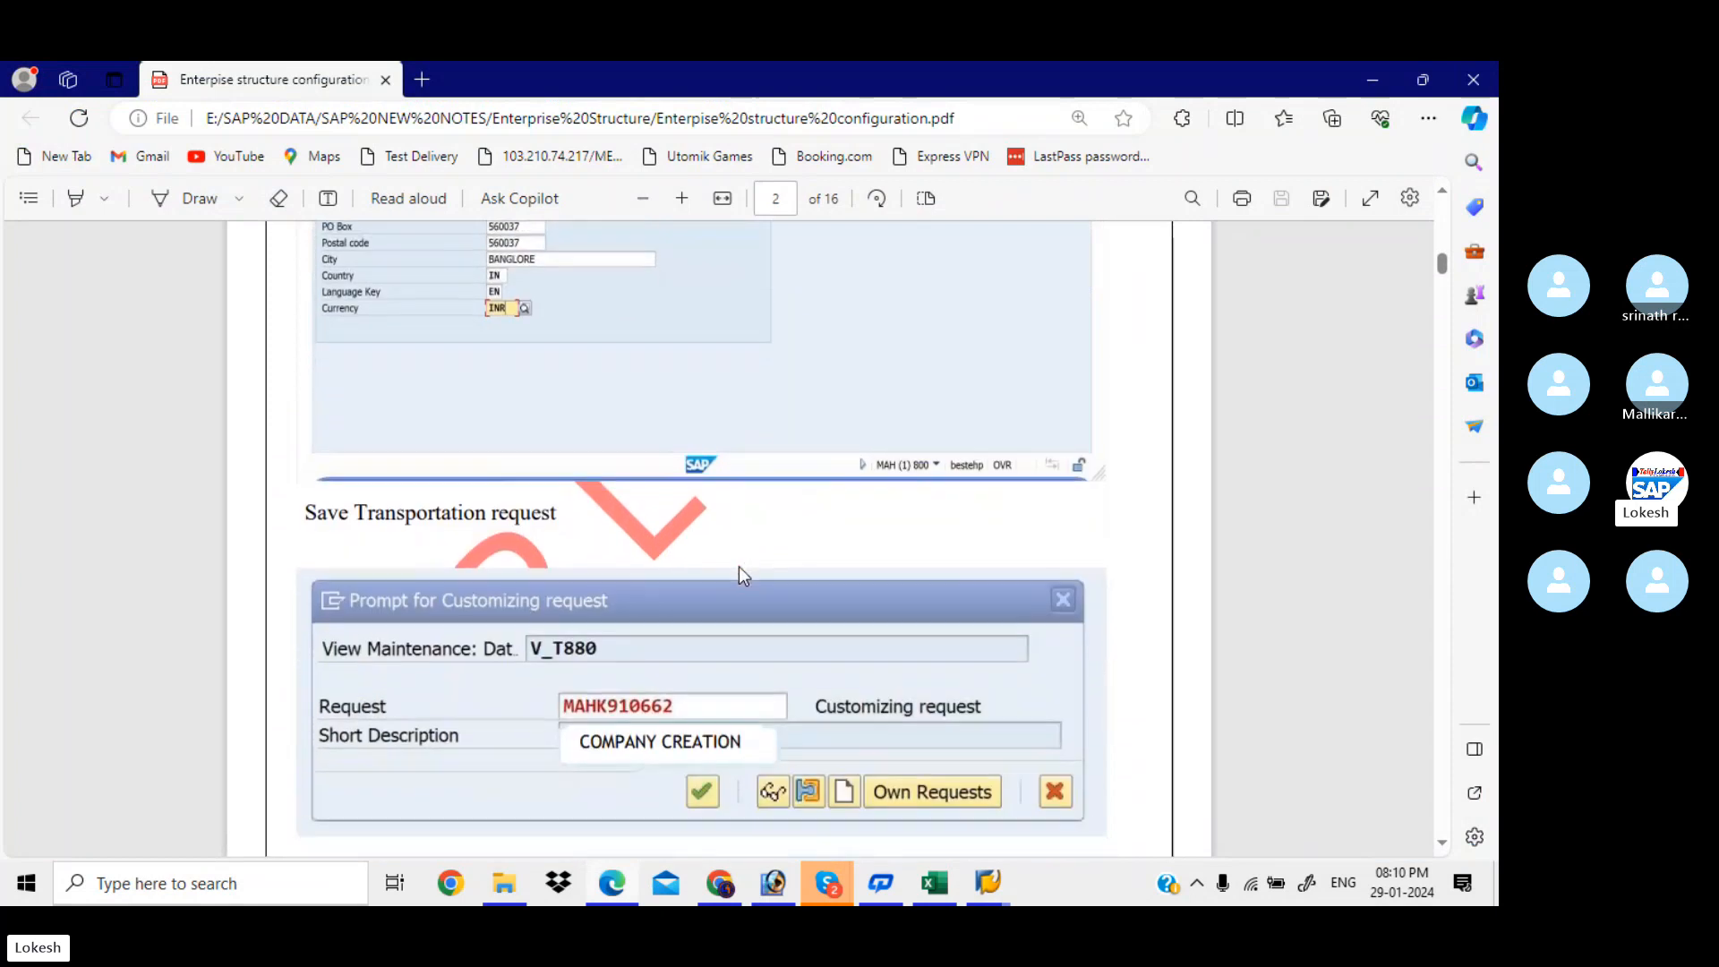
scroll(739, 566, "down", 8)
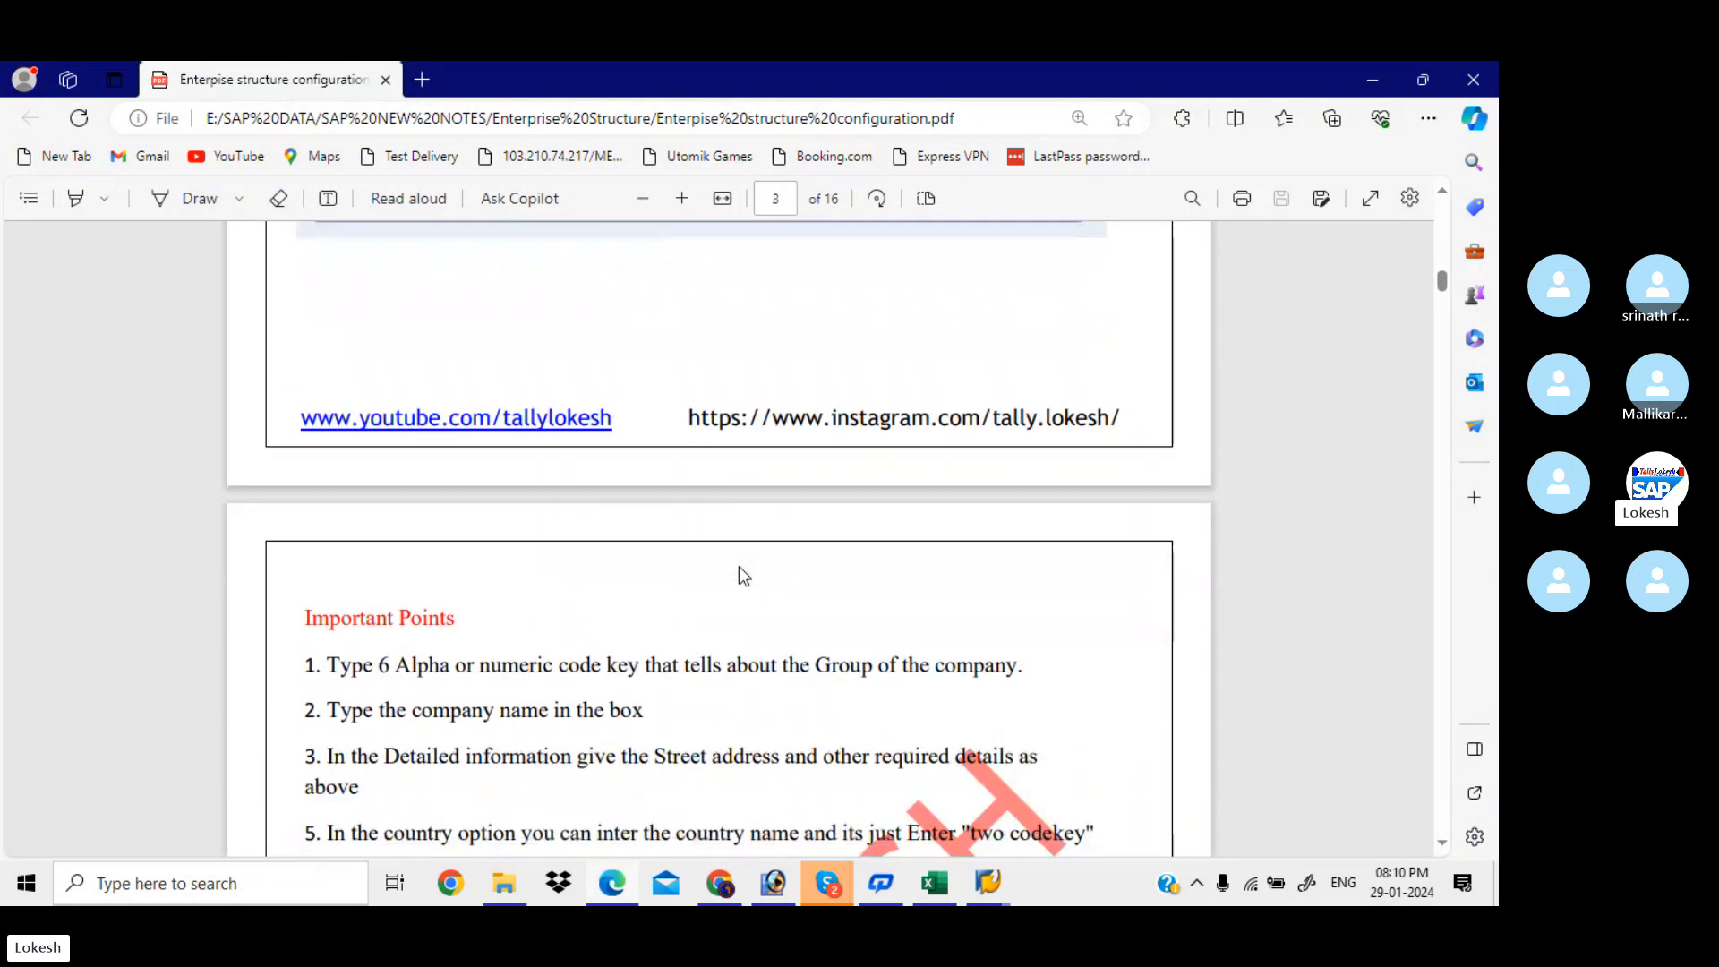
scroll(738, 566, "down", 9)
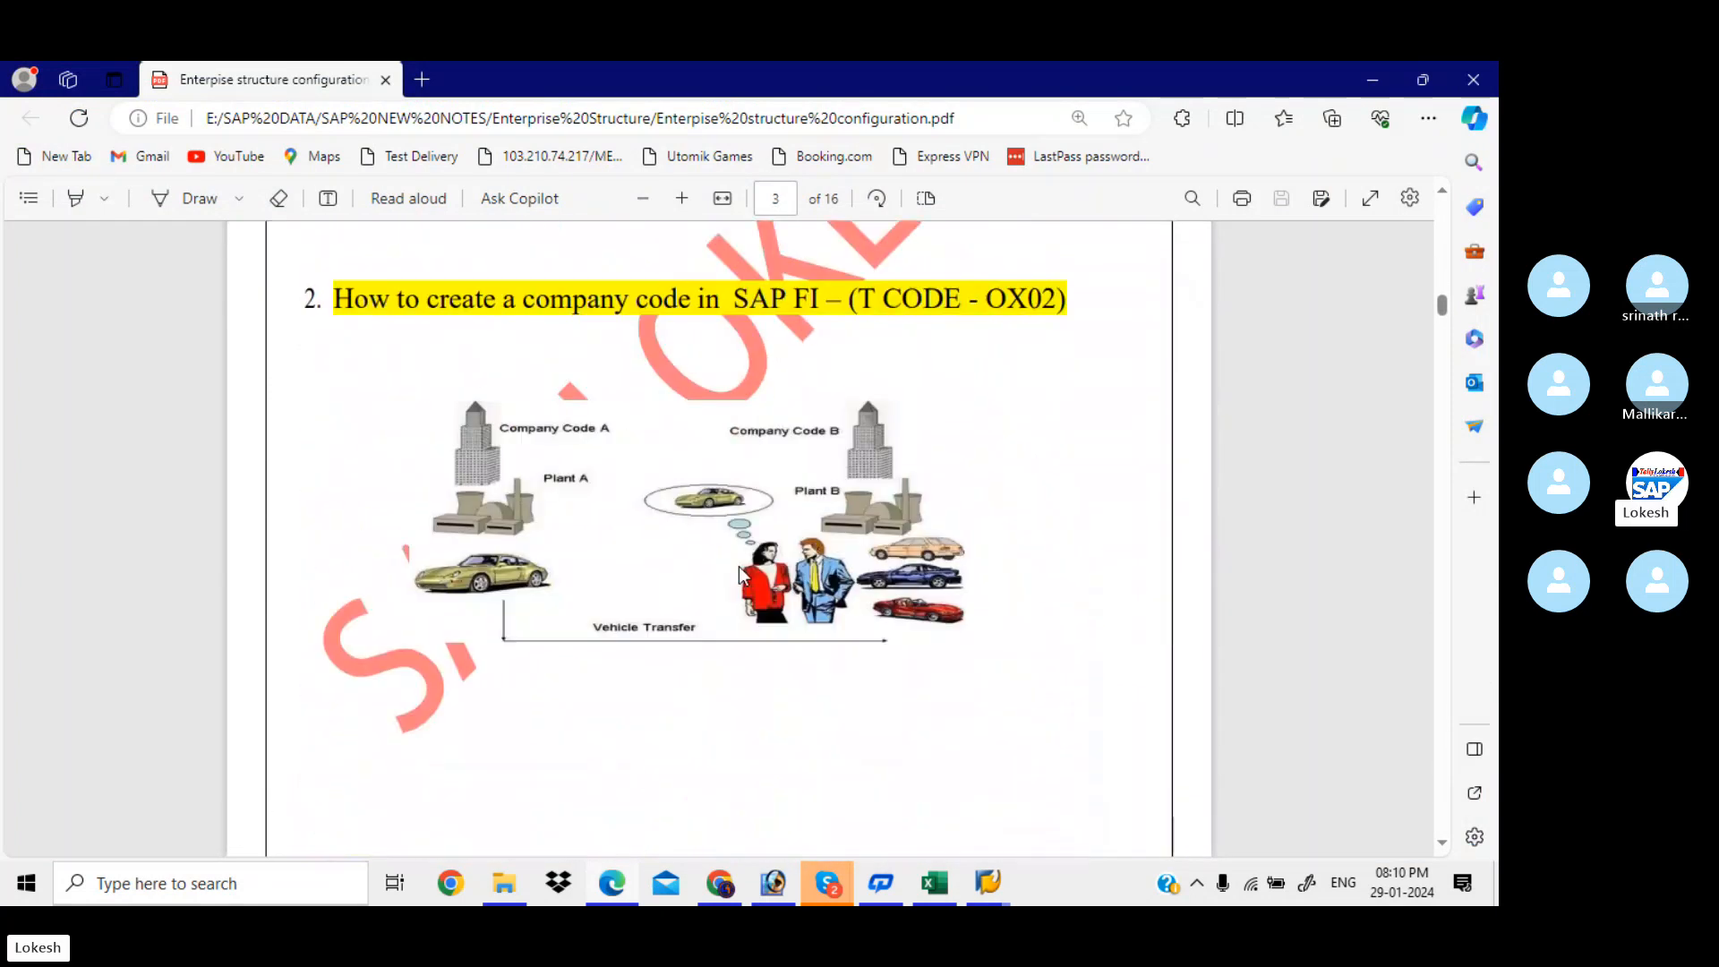
scroll(739, 574, "down", 5)
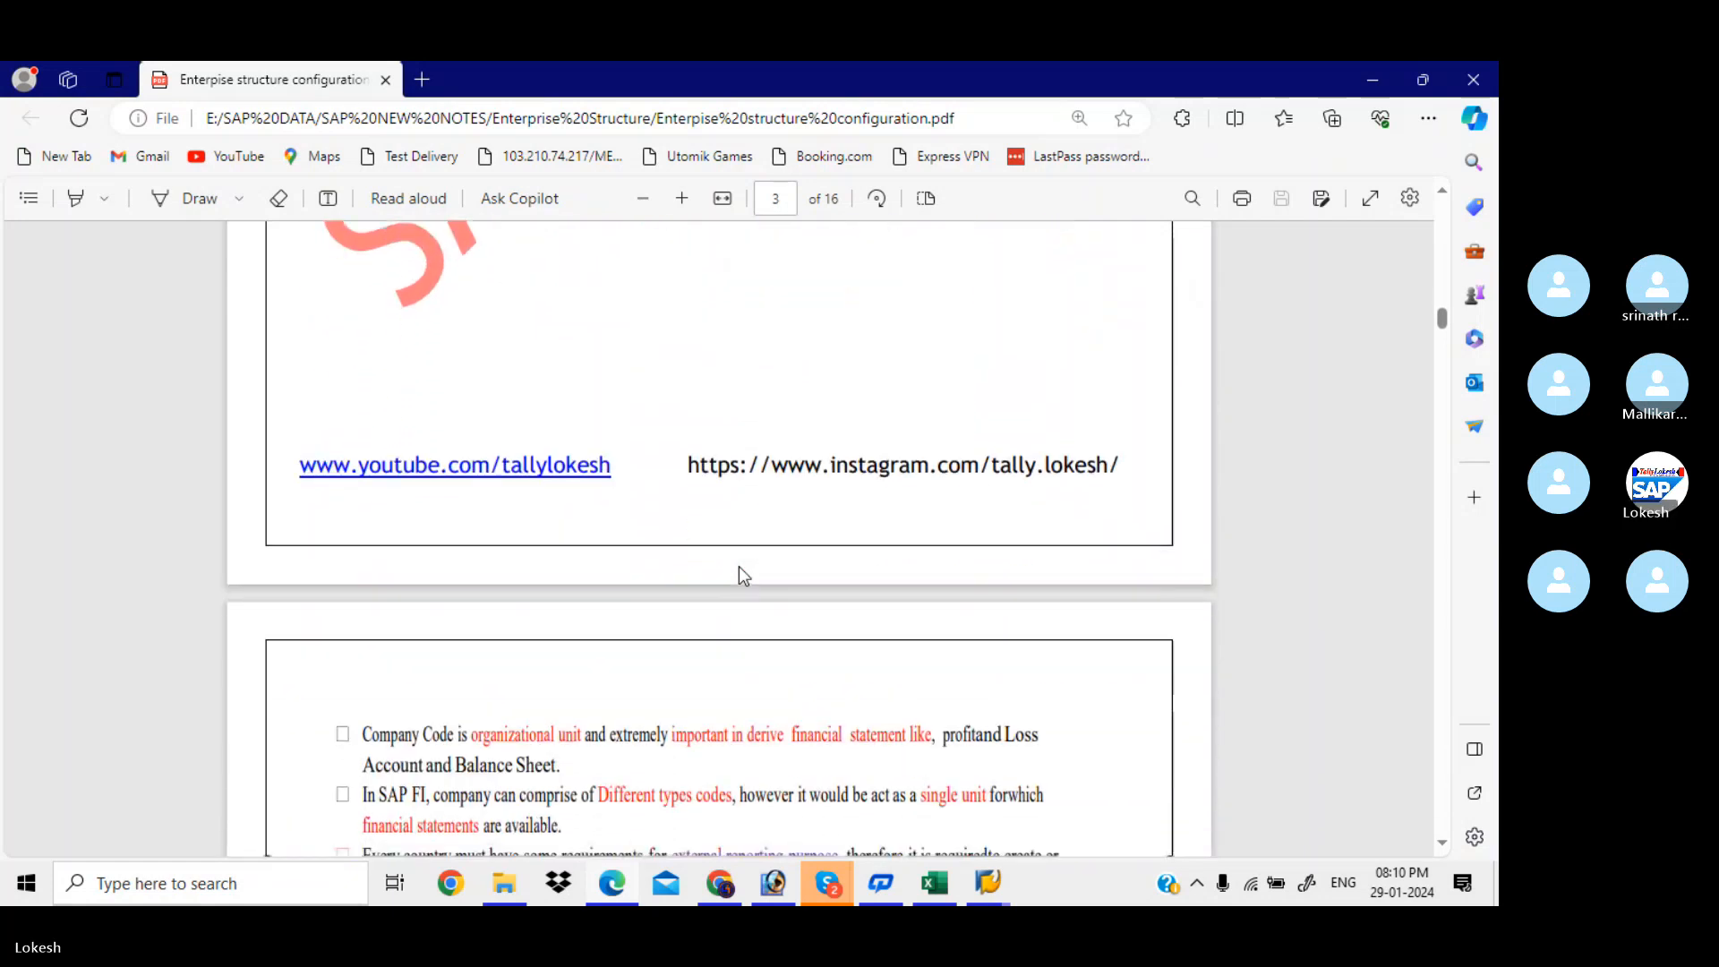
scroll(738, 569, "down", 7)
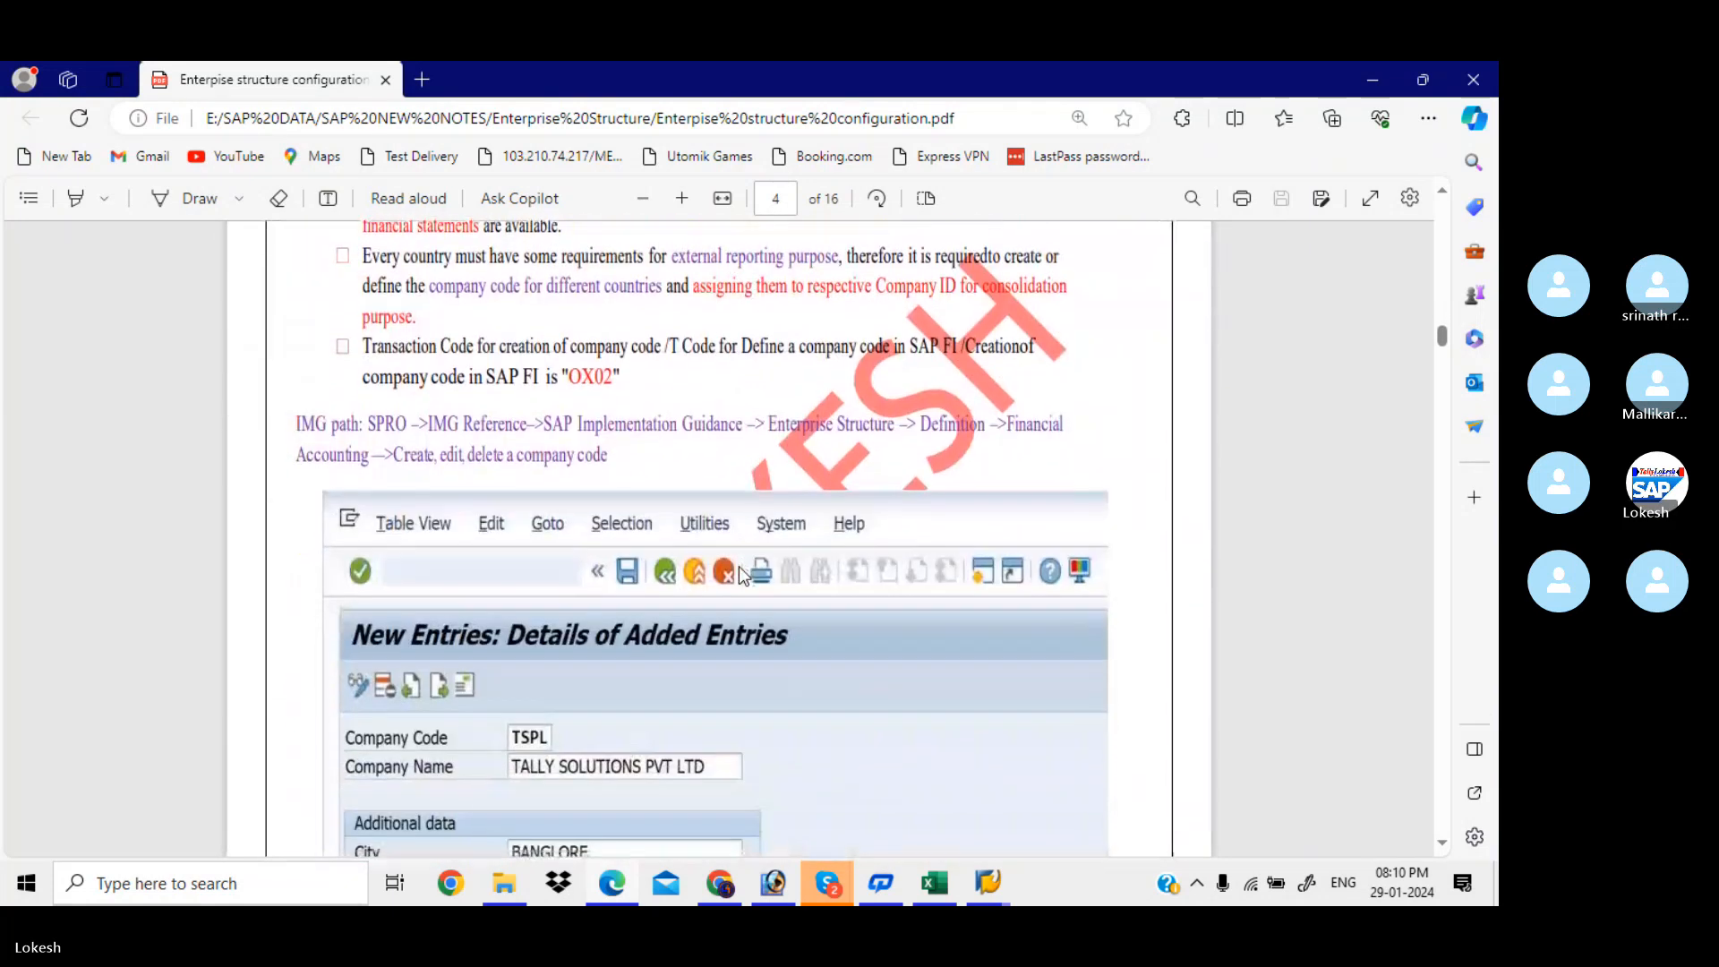
Check the Skype call, scroll the notes further, then bring the With Holding Tax workbook forward
mouse_move(827, 882)
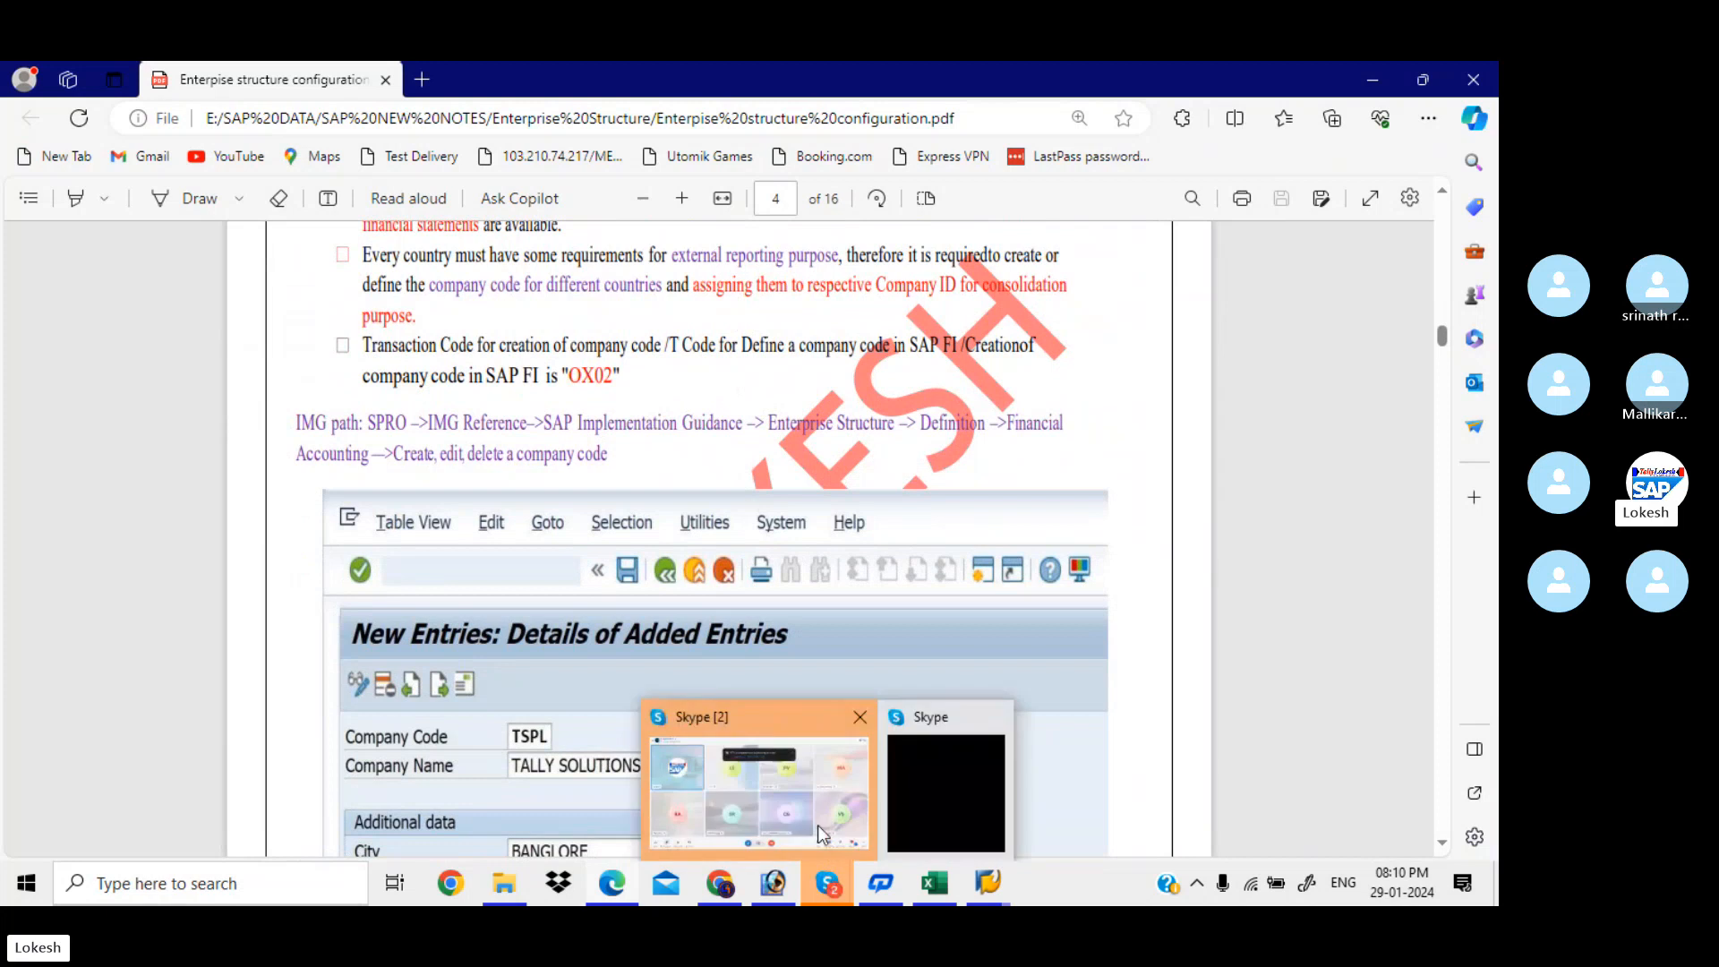
left_click(808, 799)
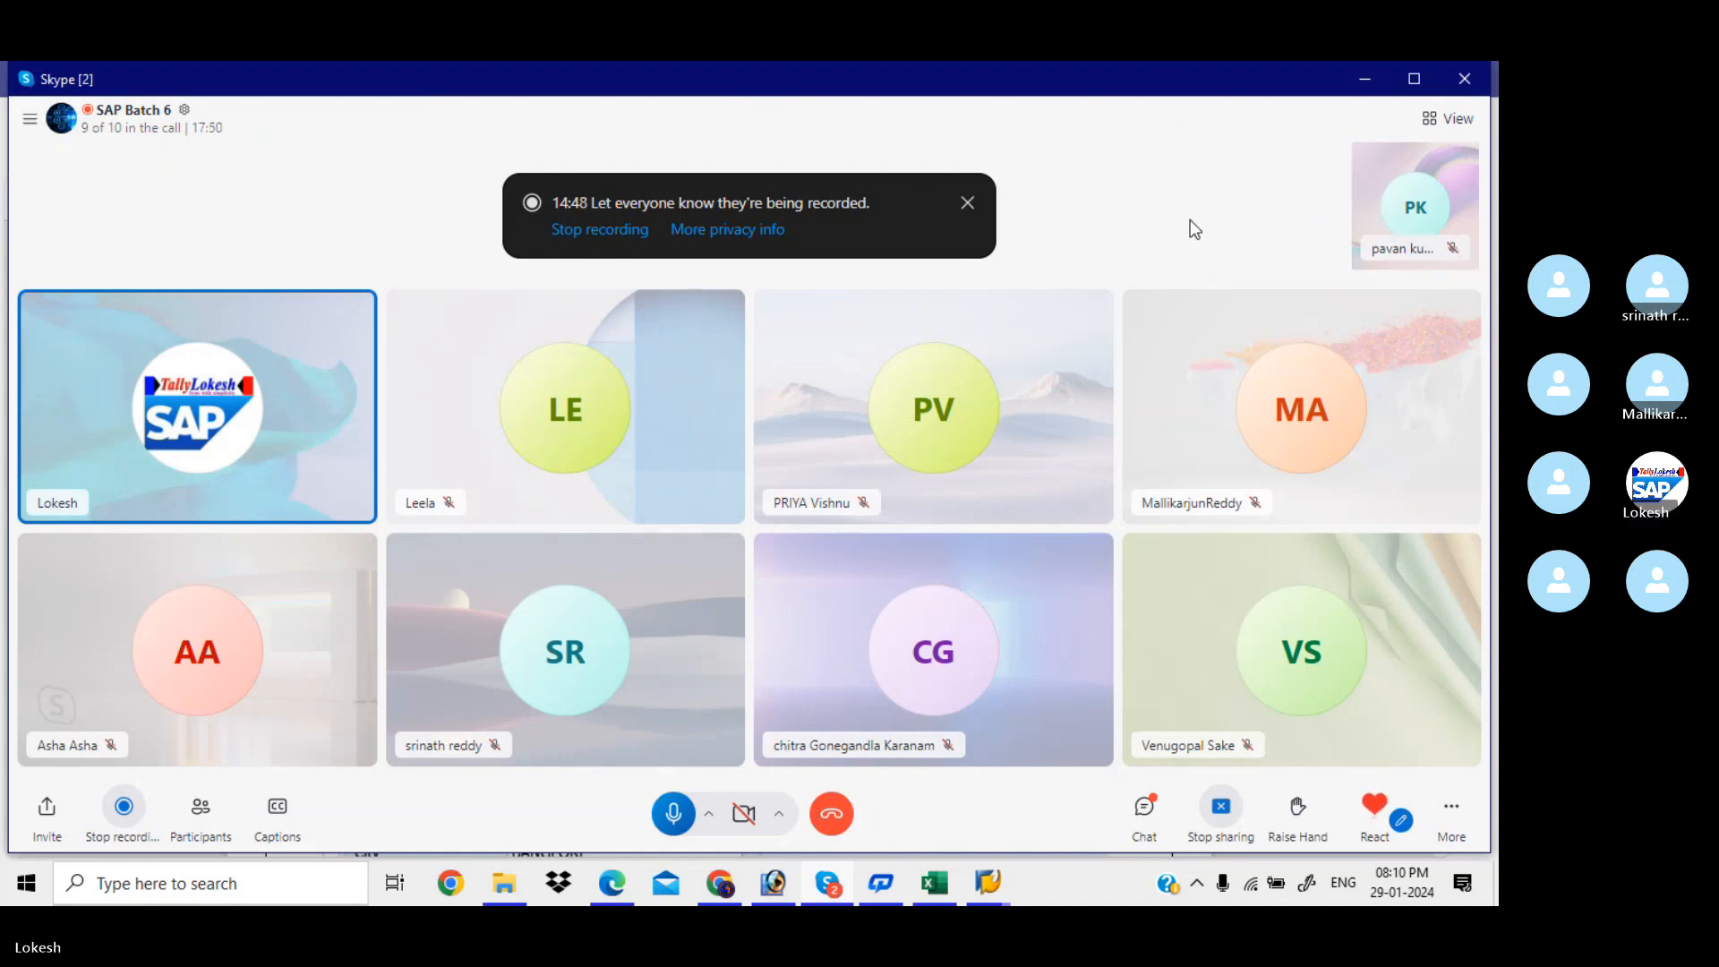
left_click(1366, 79)
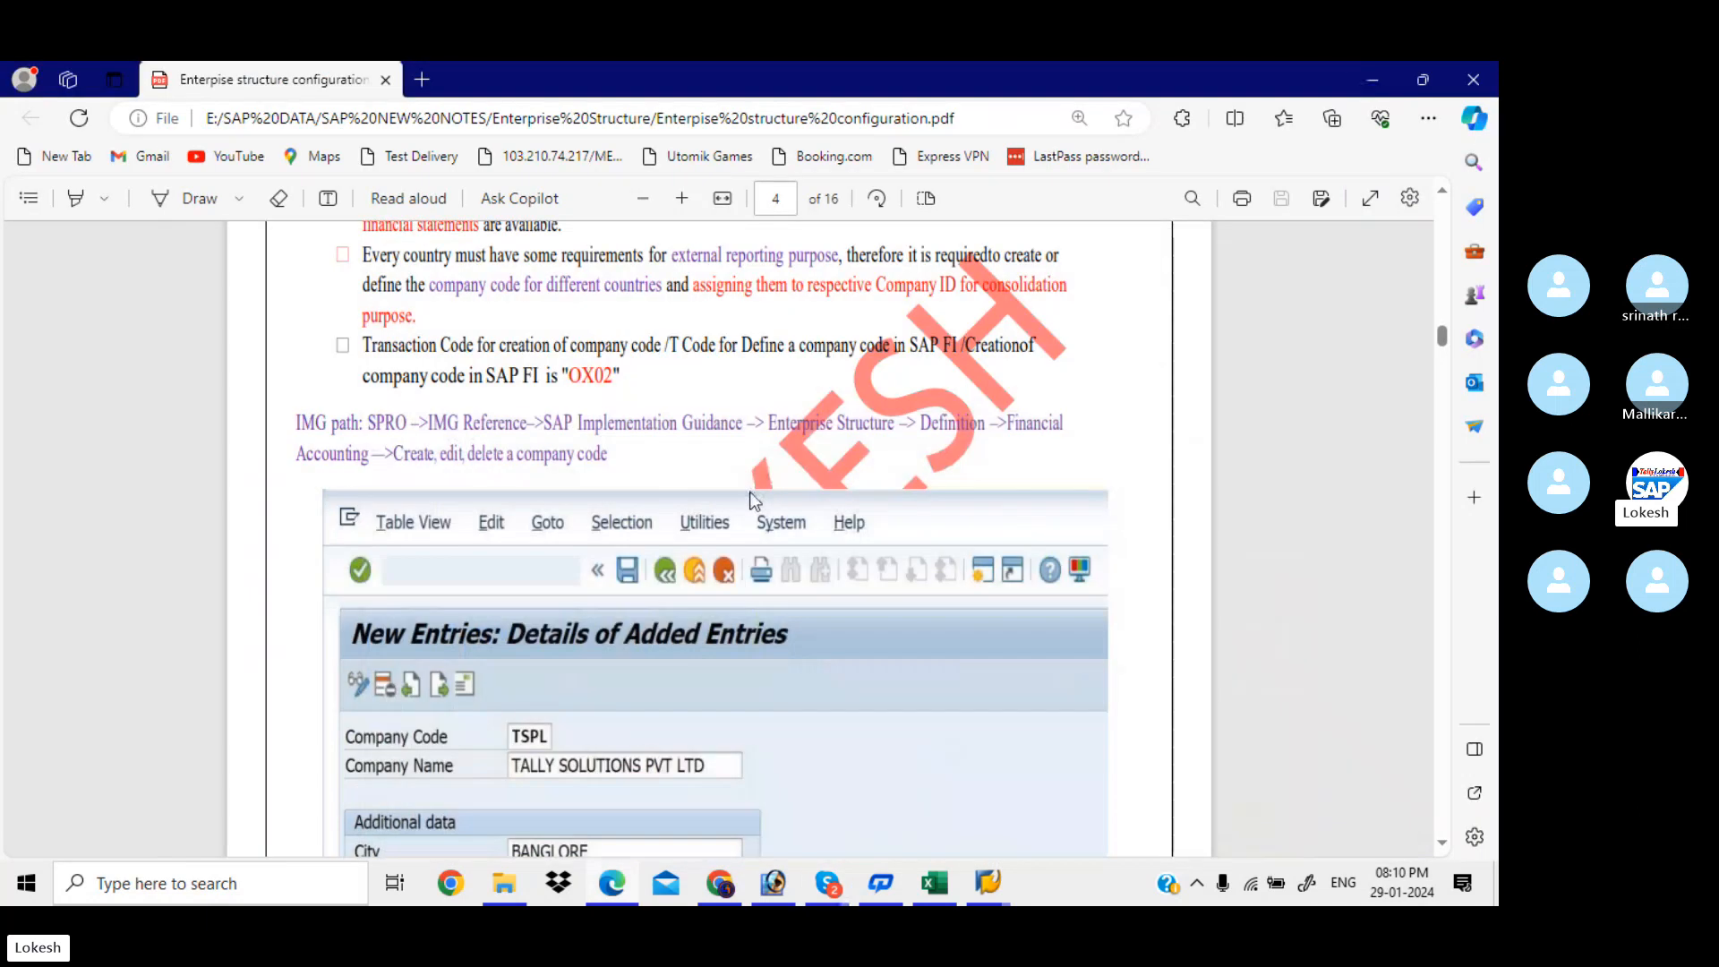
scroll(752, 498, "down", 2)
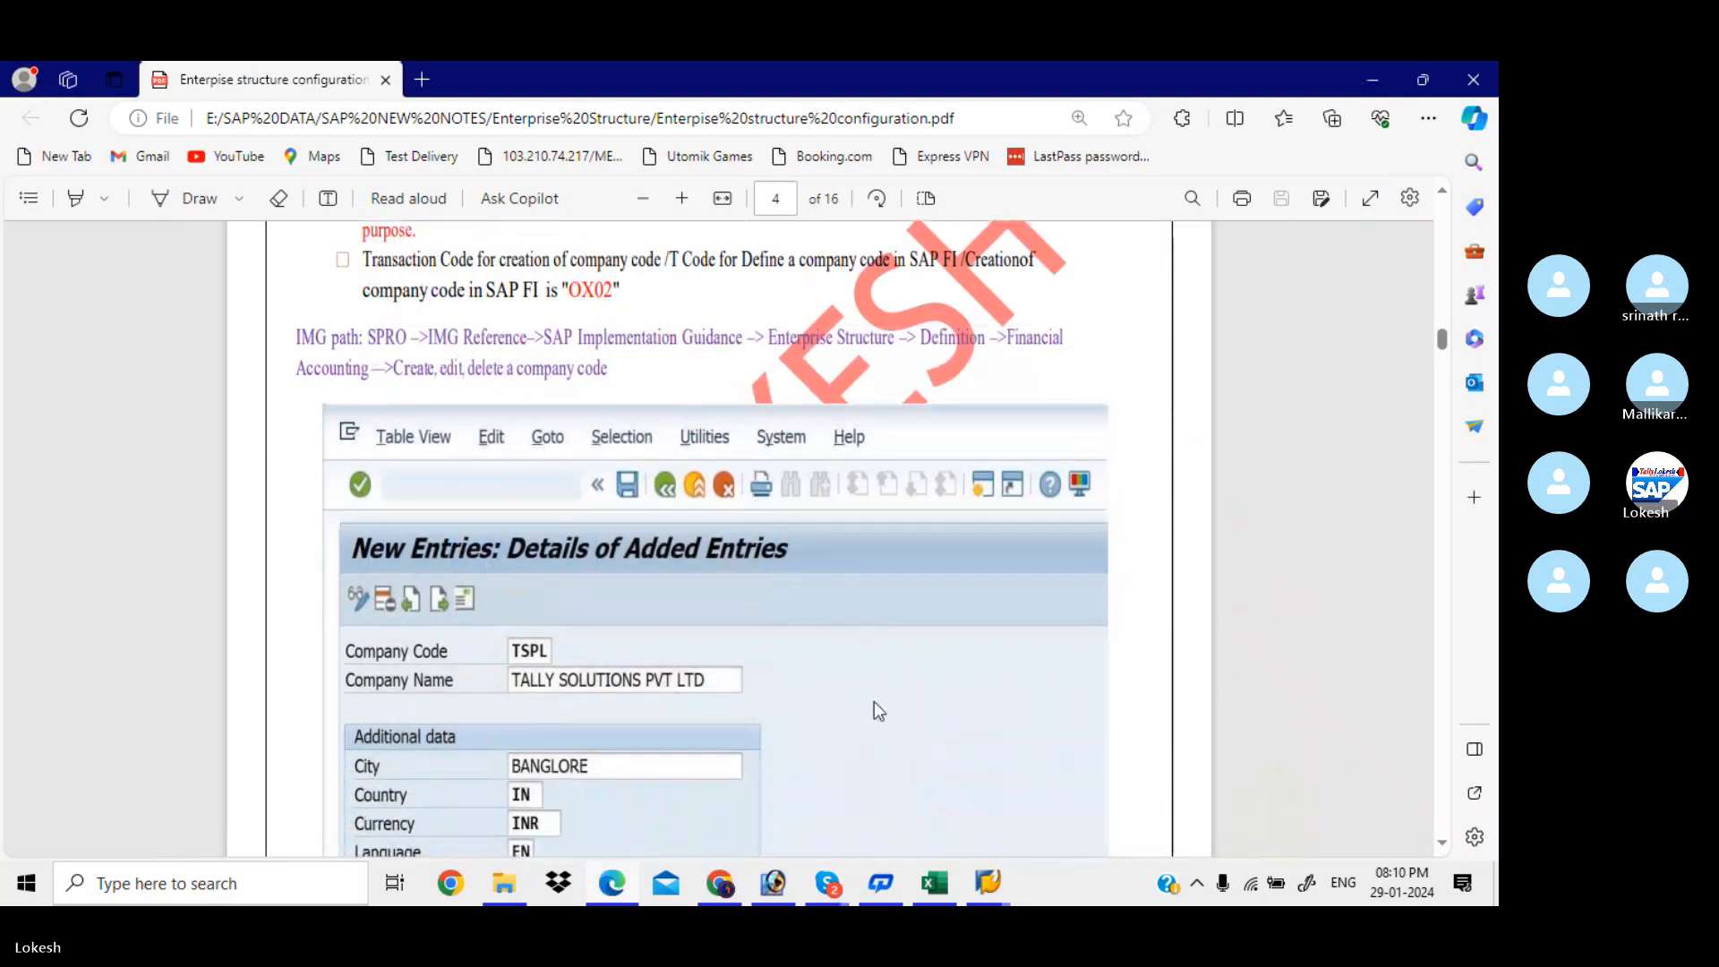
mouse_move(976, 888)
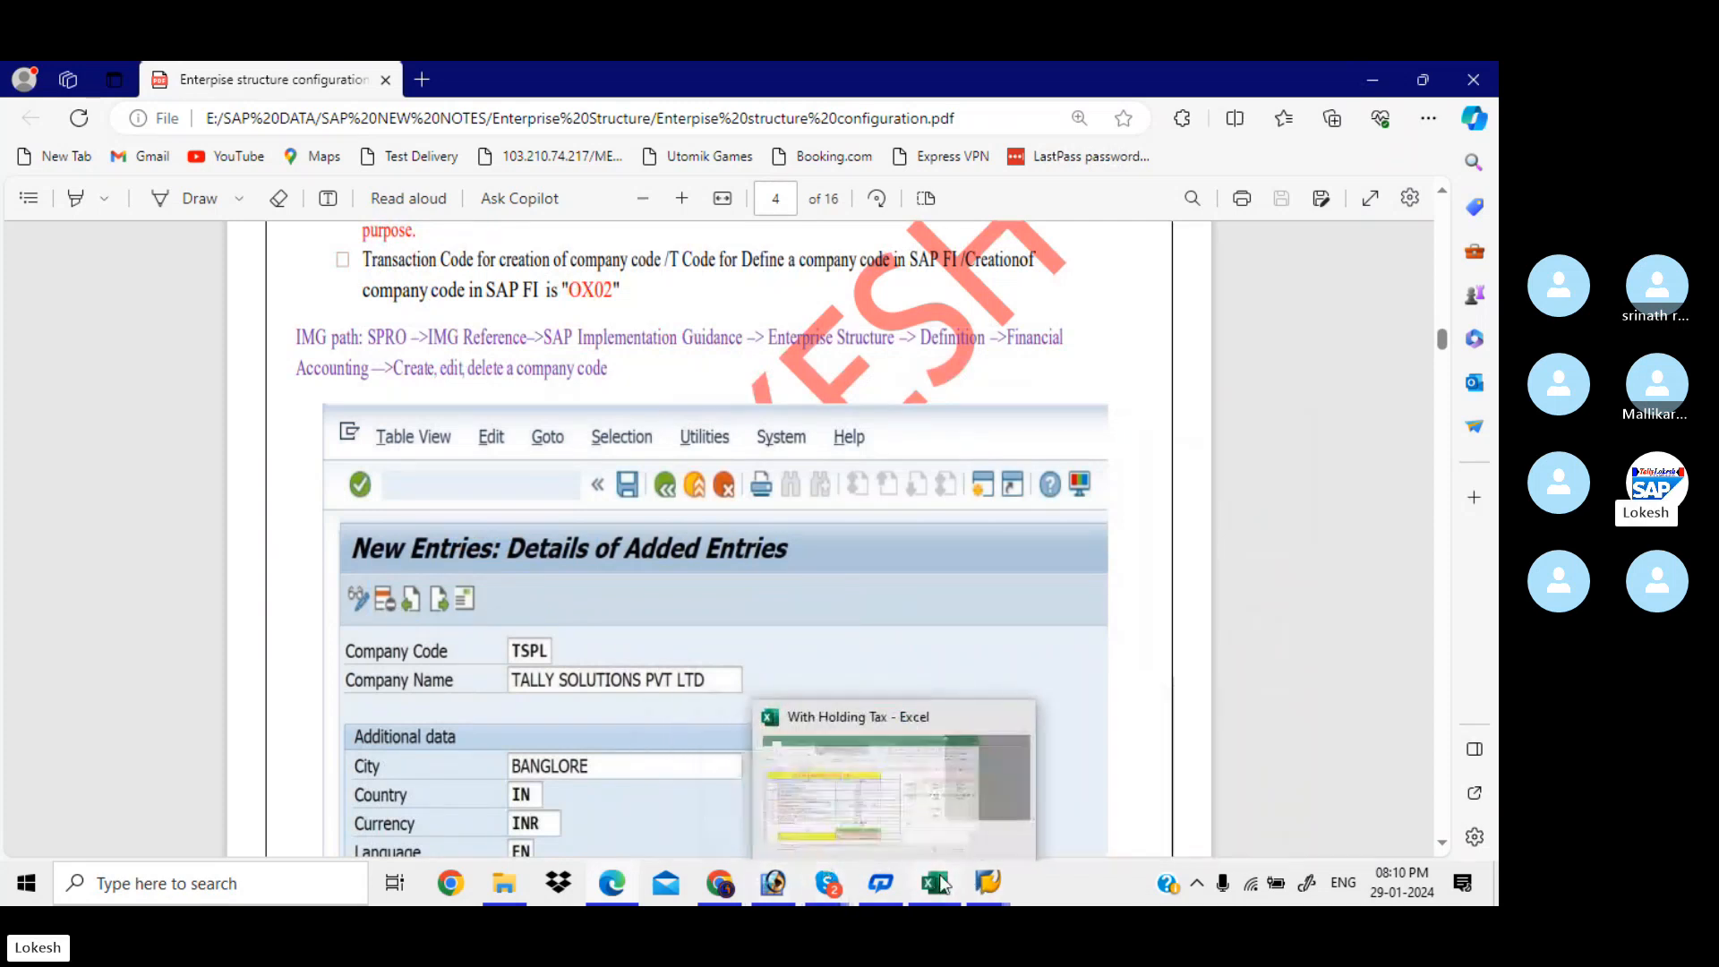
left_click(940, 879)
Enter KIAA in cell D3 beside Define Company, then review the Creation of Company Code OX02 row
left_click(852, 421)
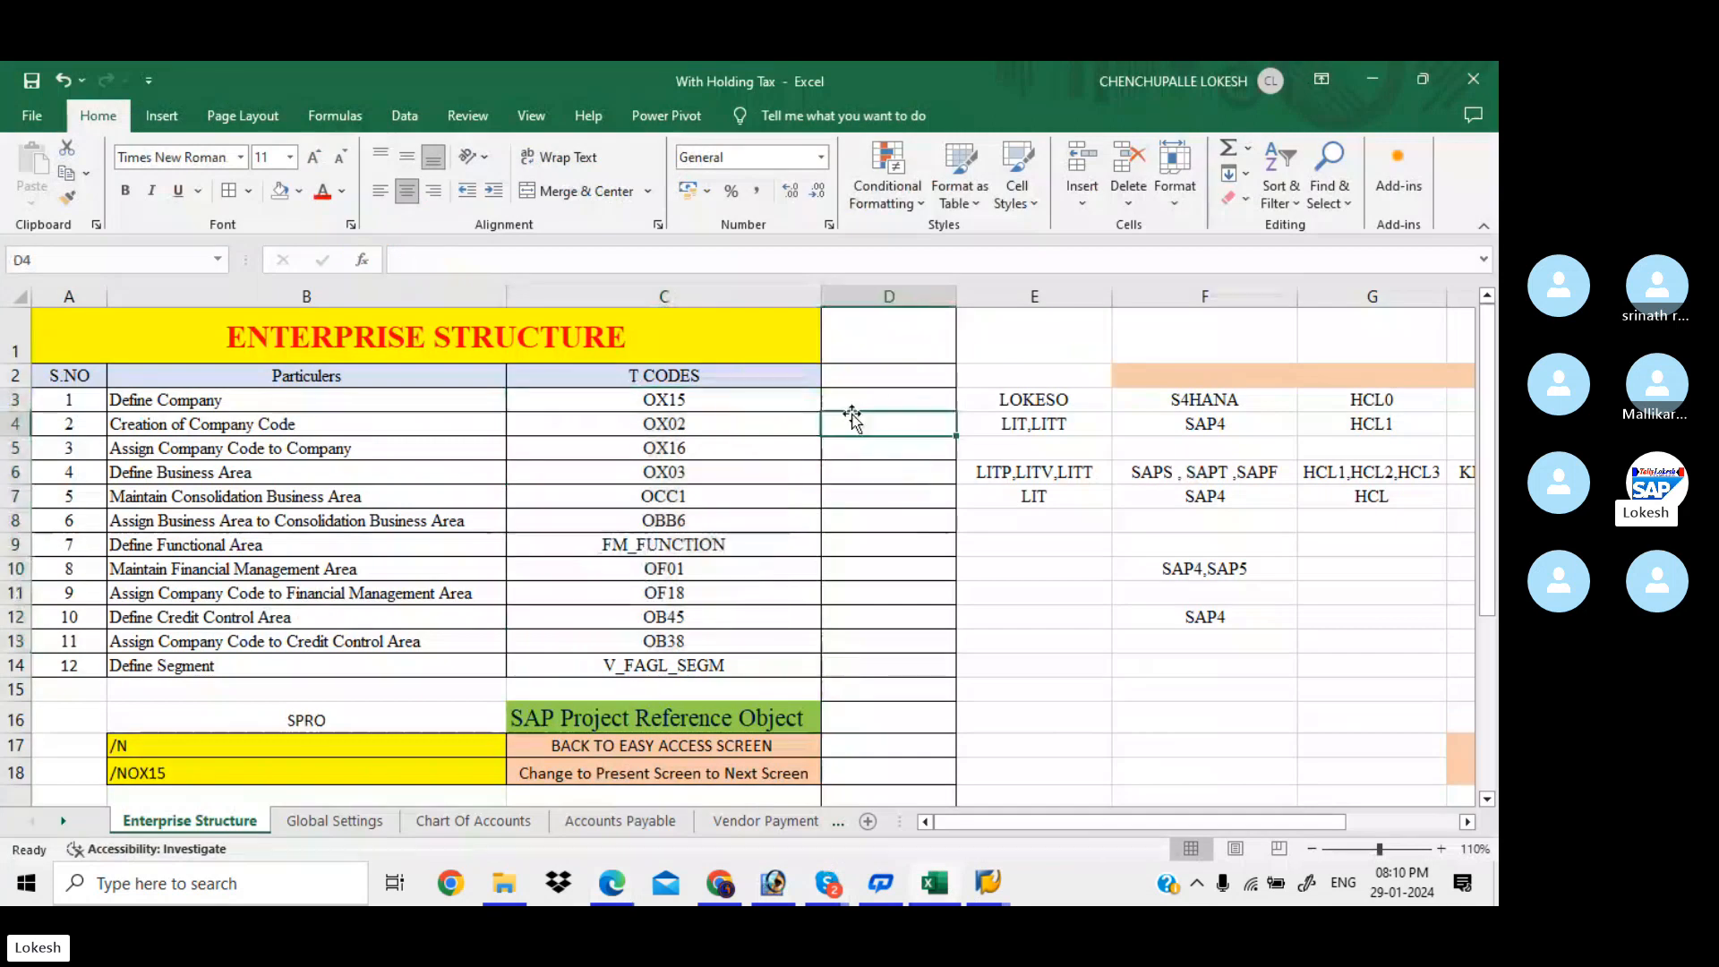
left_click(860, 402)
type("KIA")
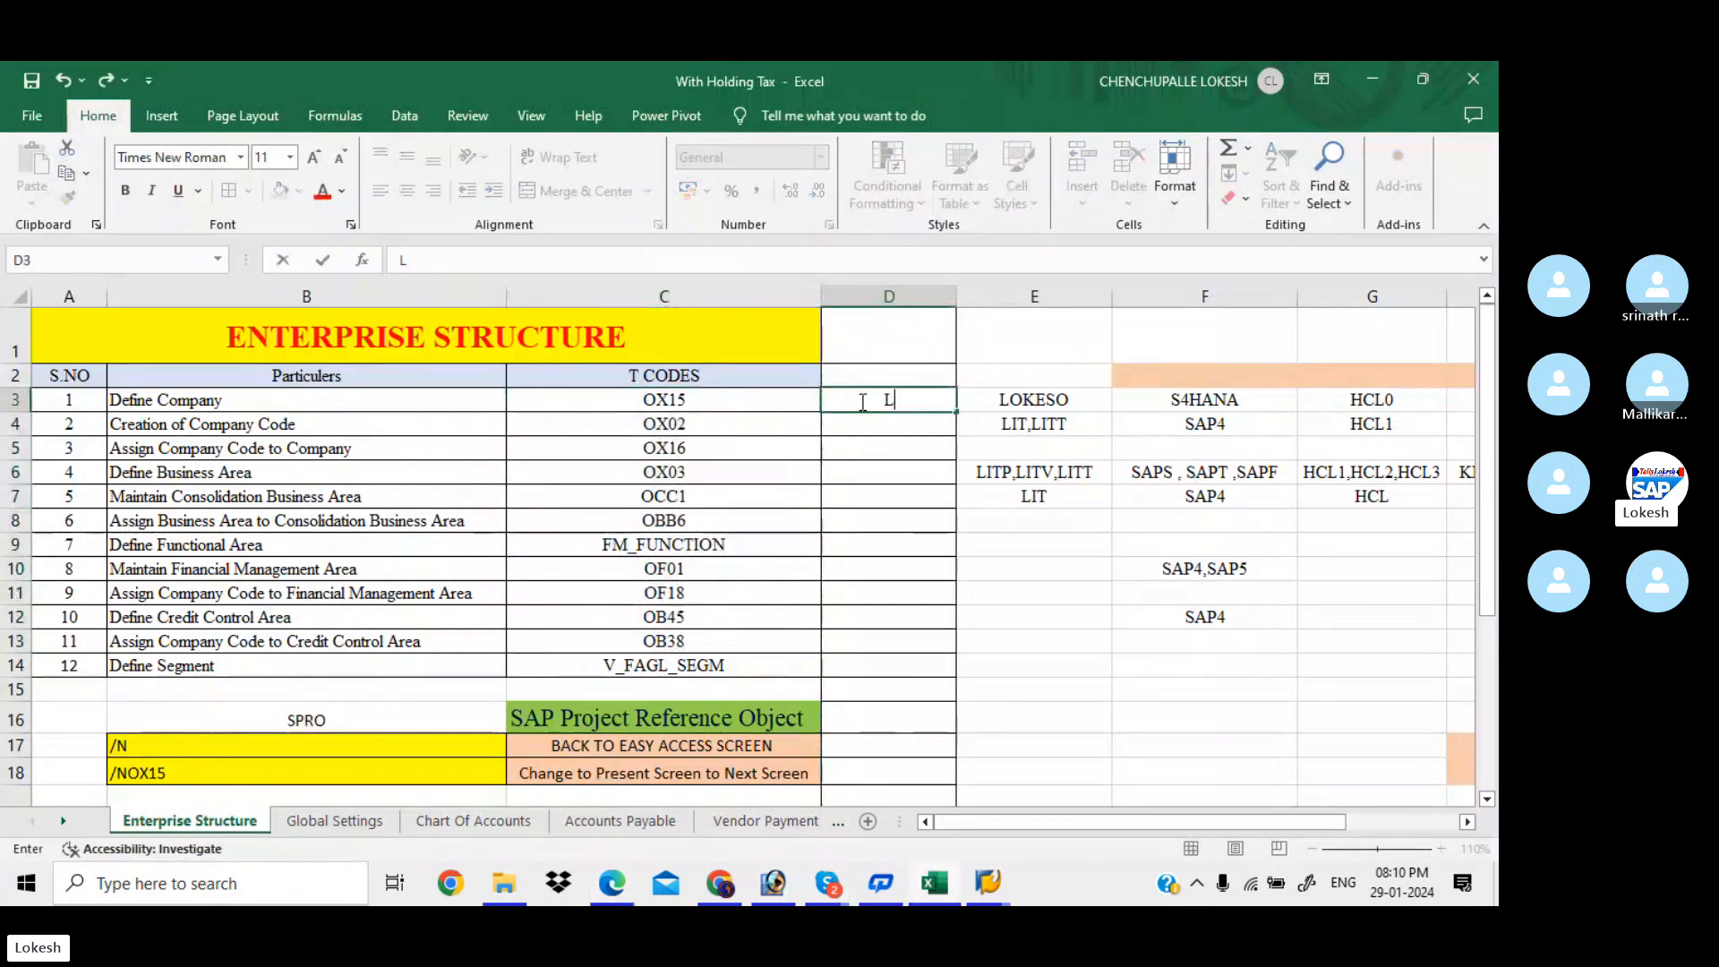
type("A")
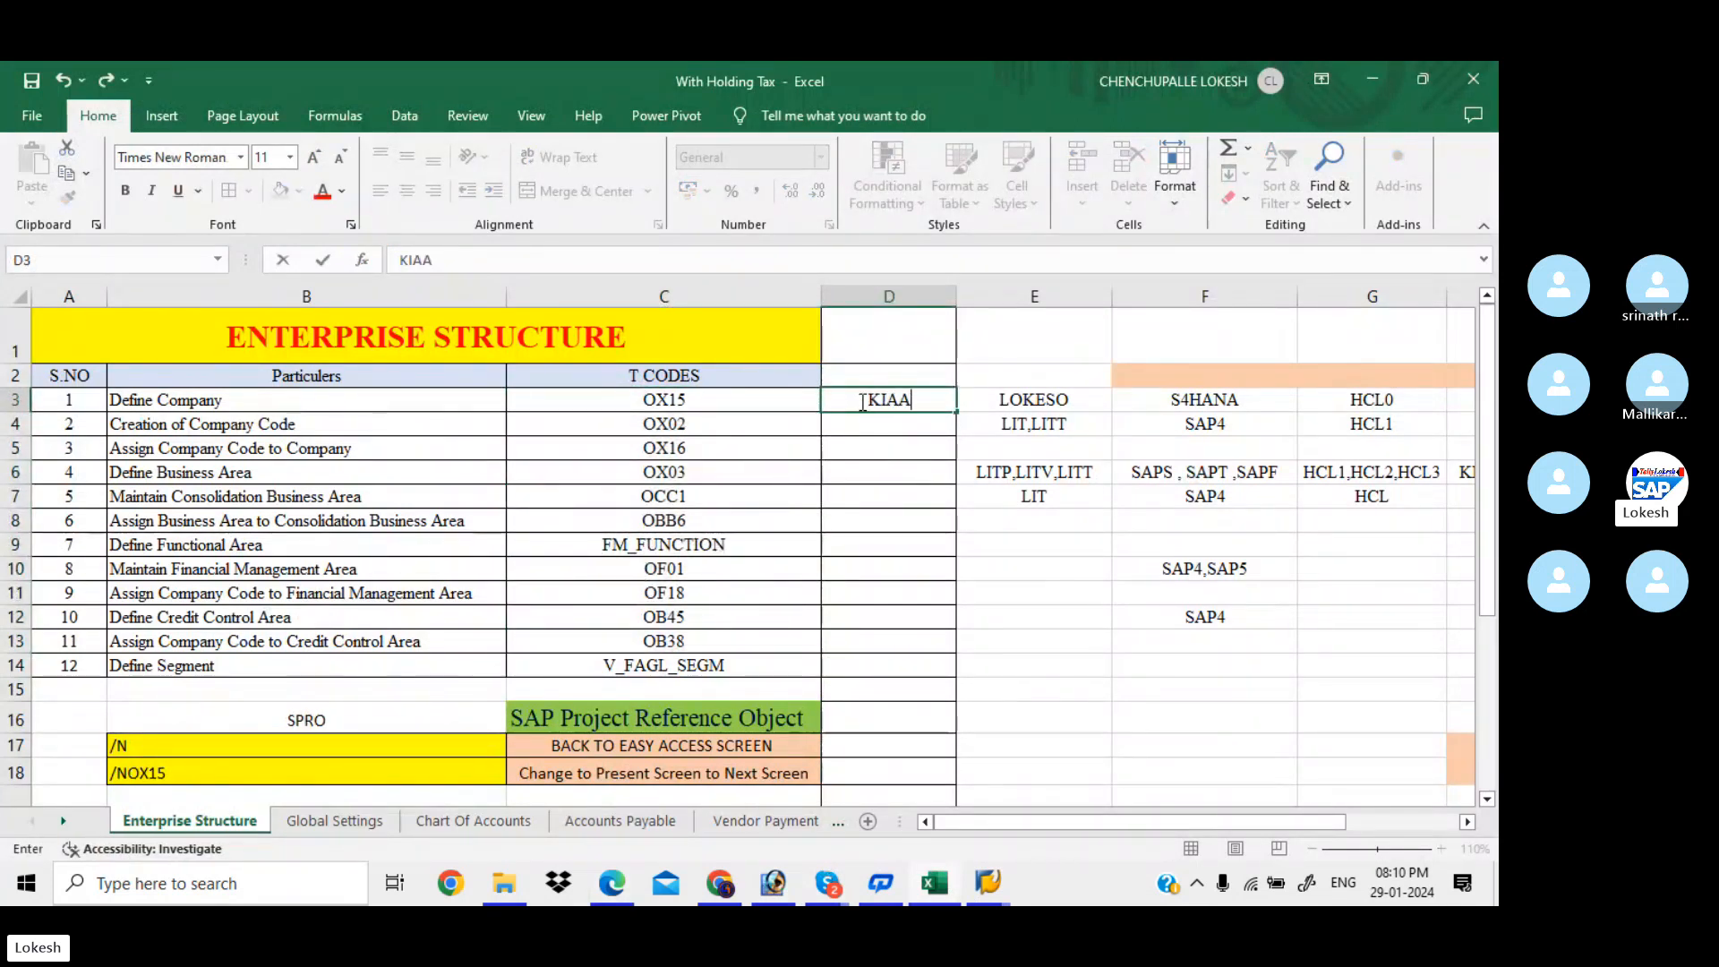
key("Return")
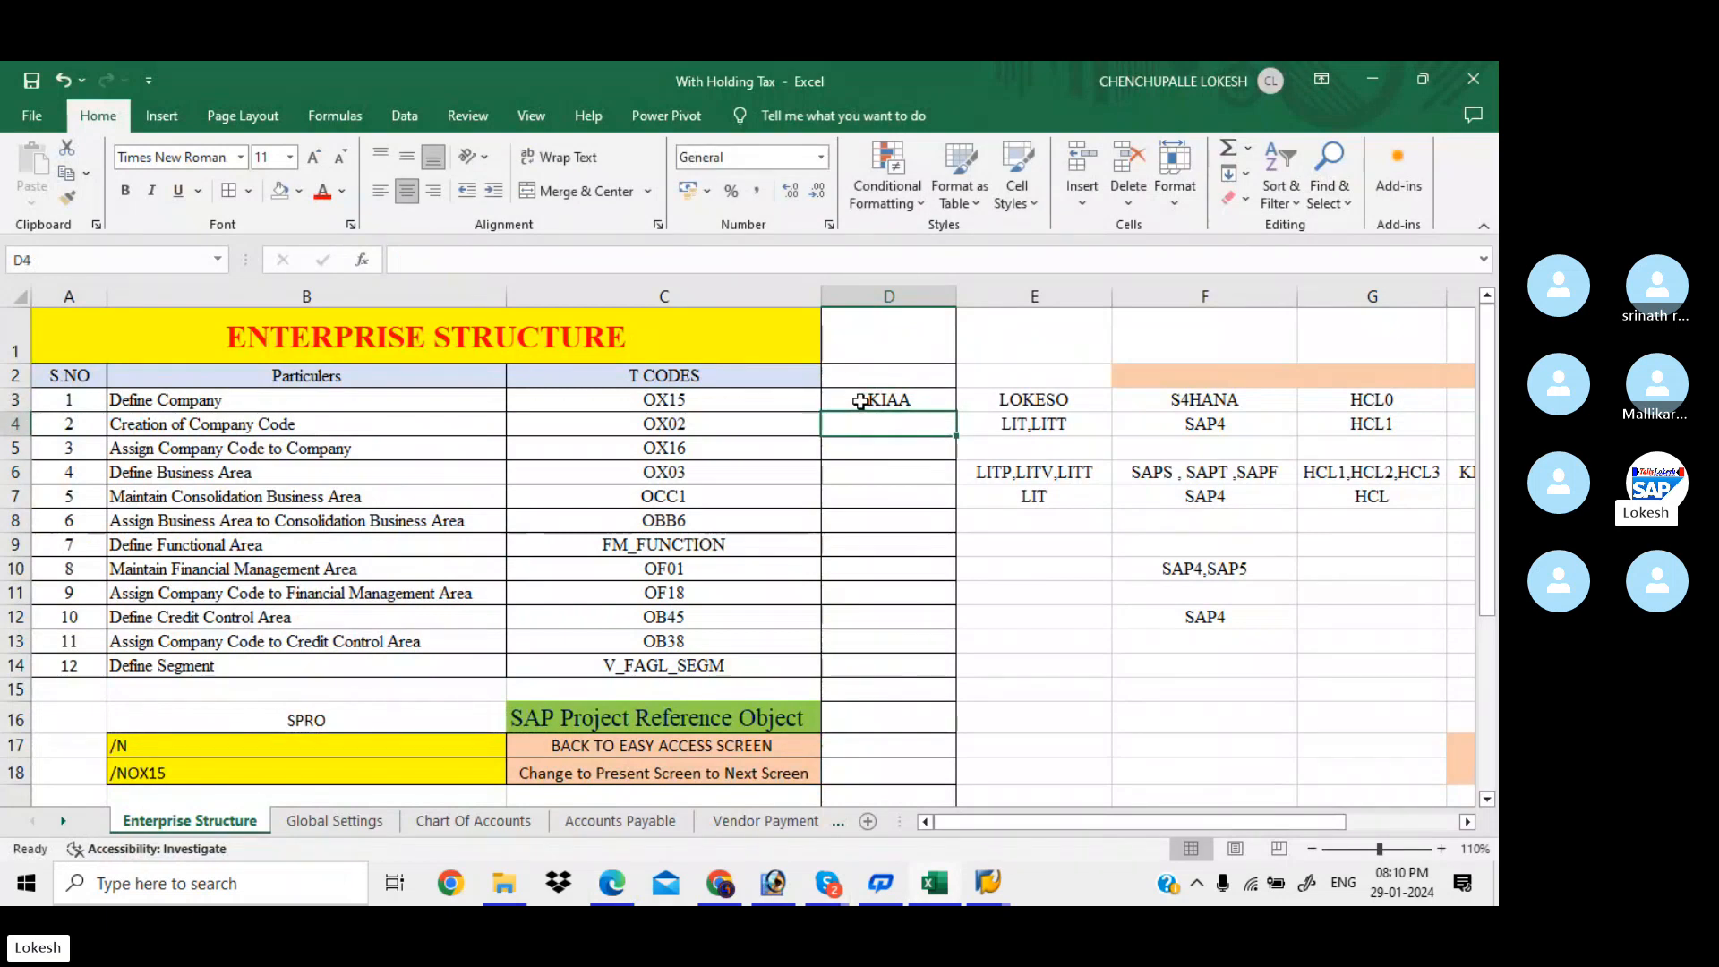
left_click(412, 428)
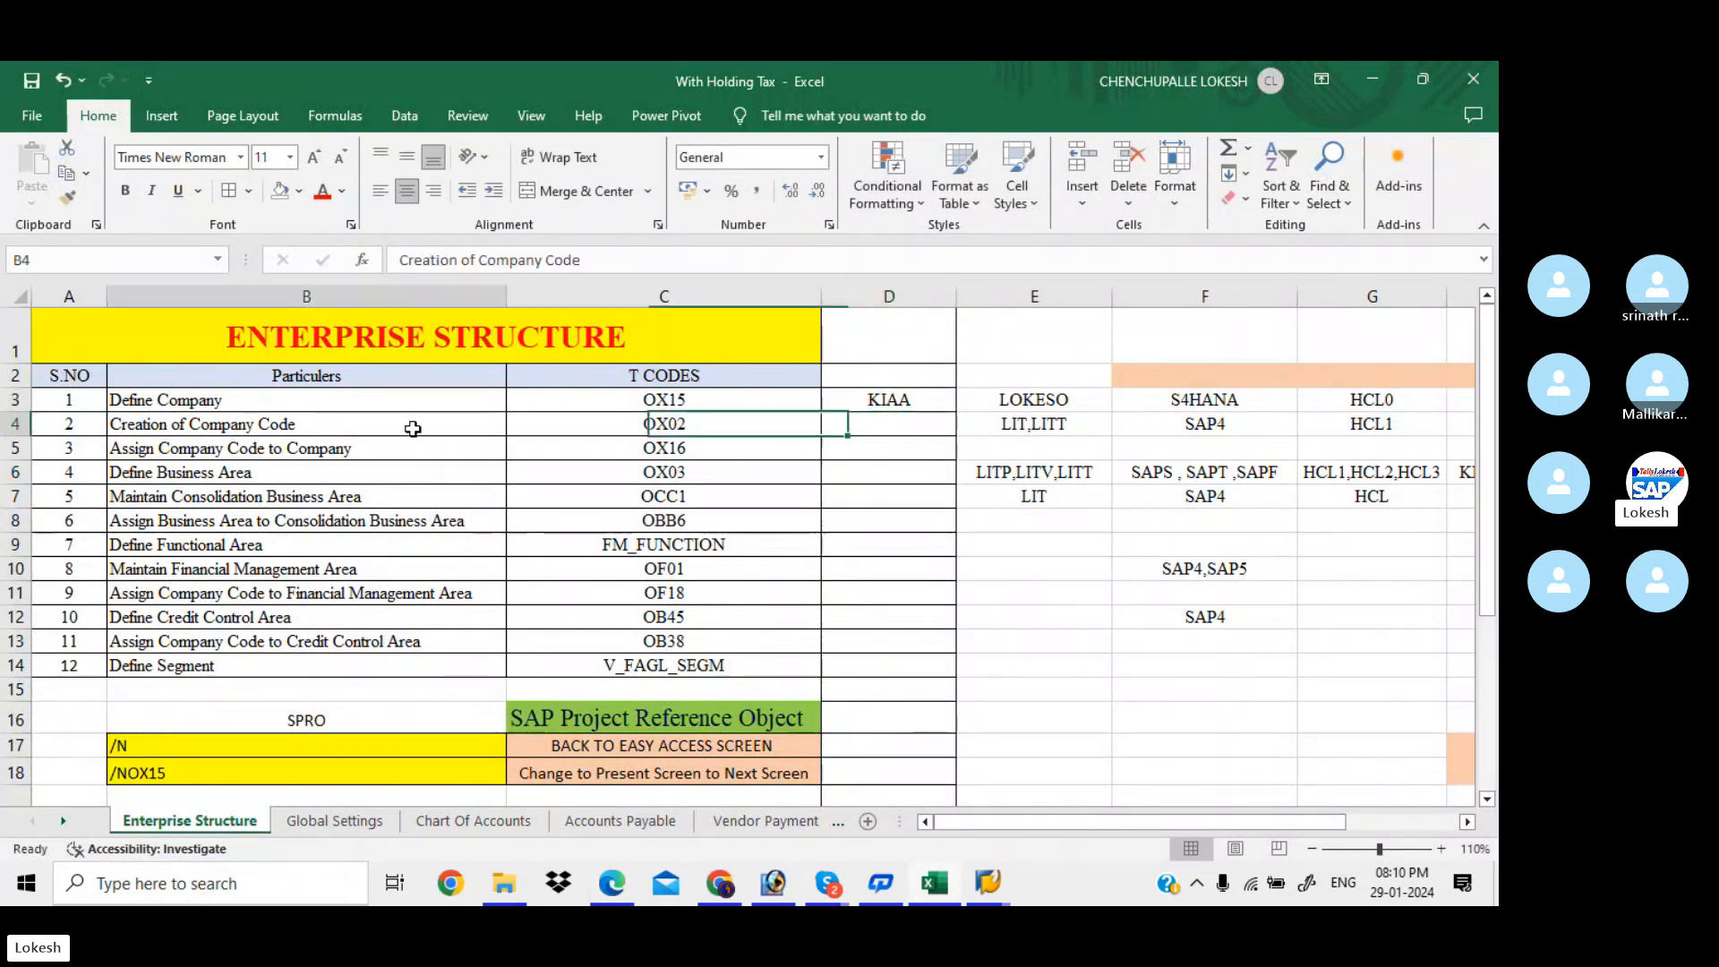
left_click(693, 427)
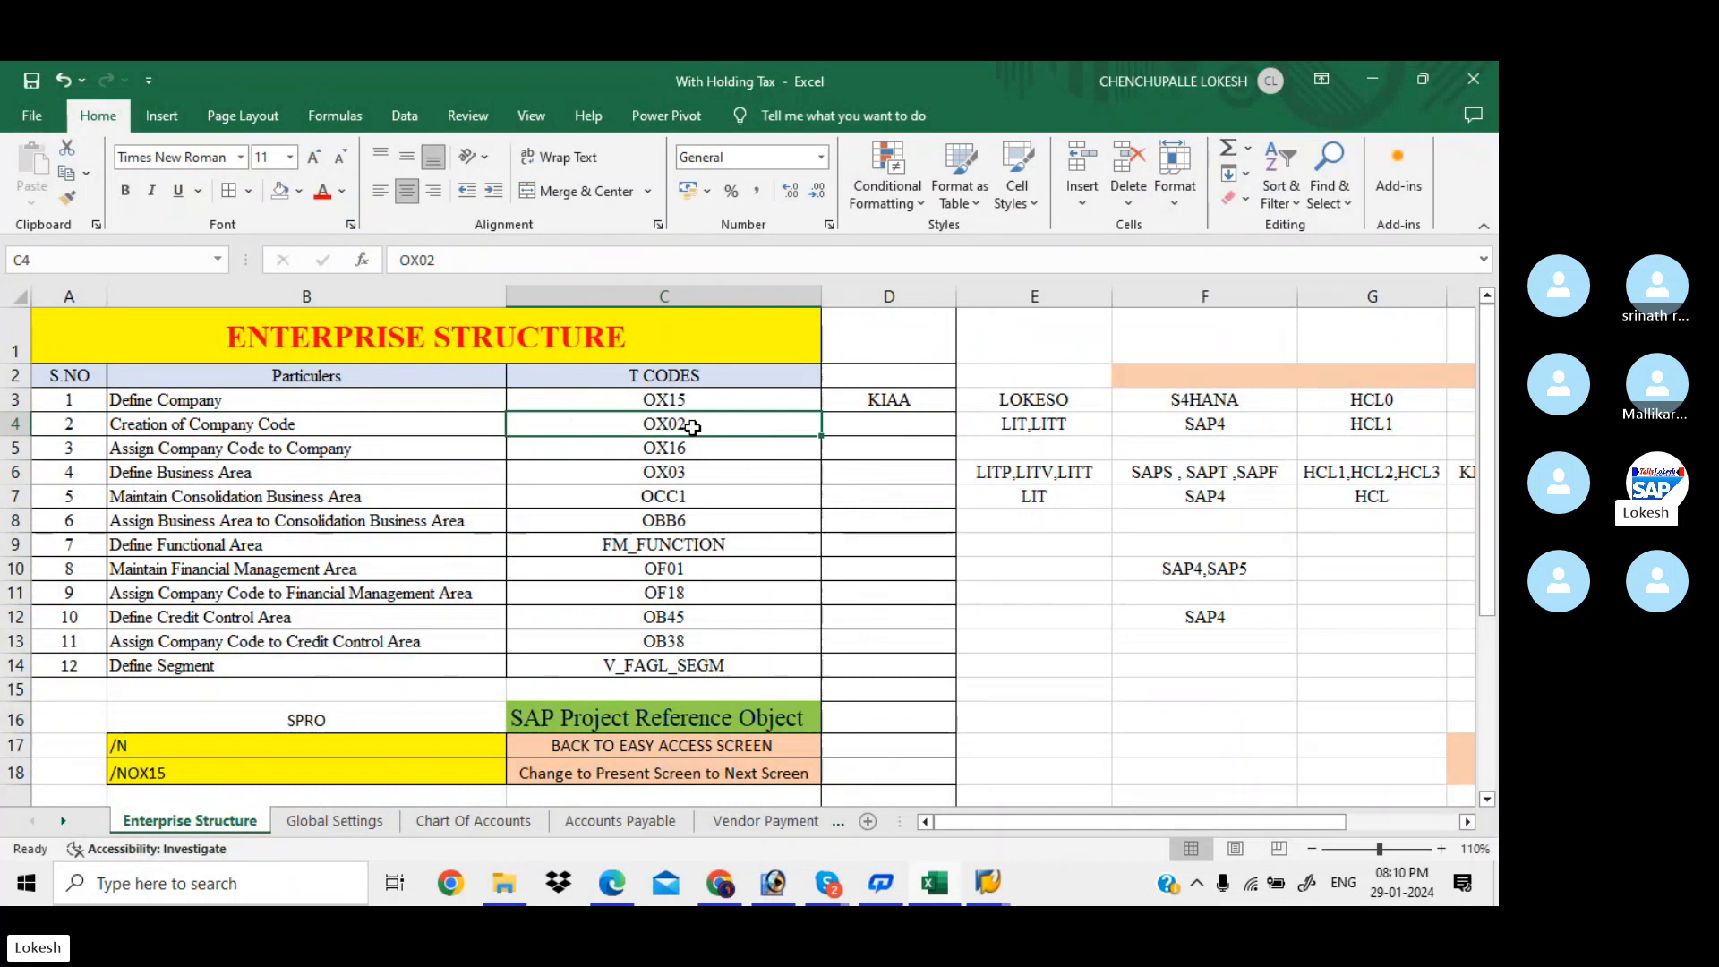
Read the documentation for Edit, Copy, Delete, Check Company Code, then execute that activity
mouse_move(985, 893)
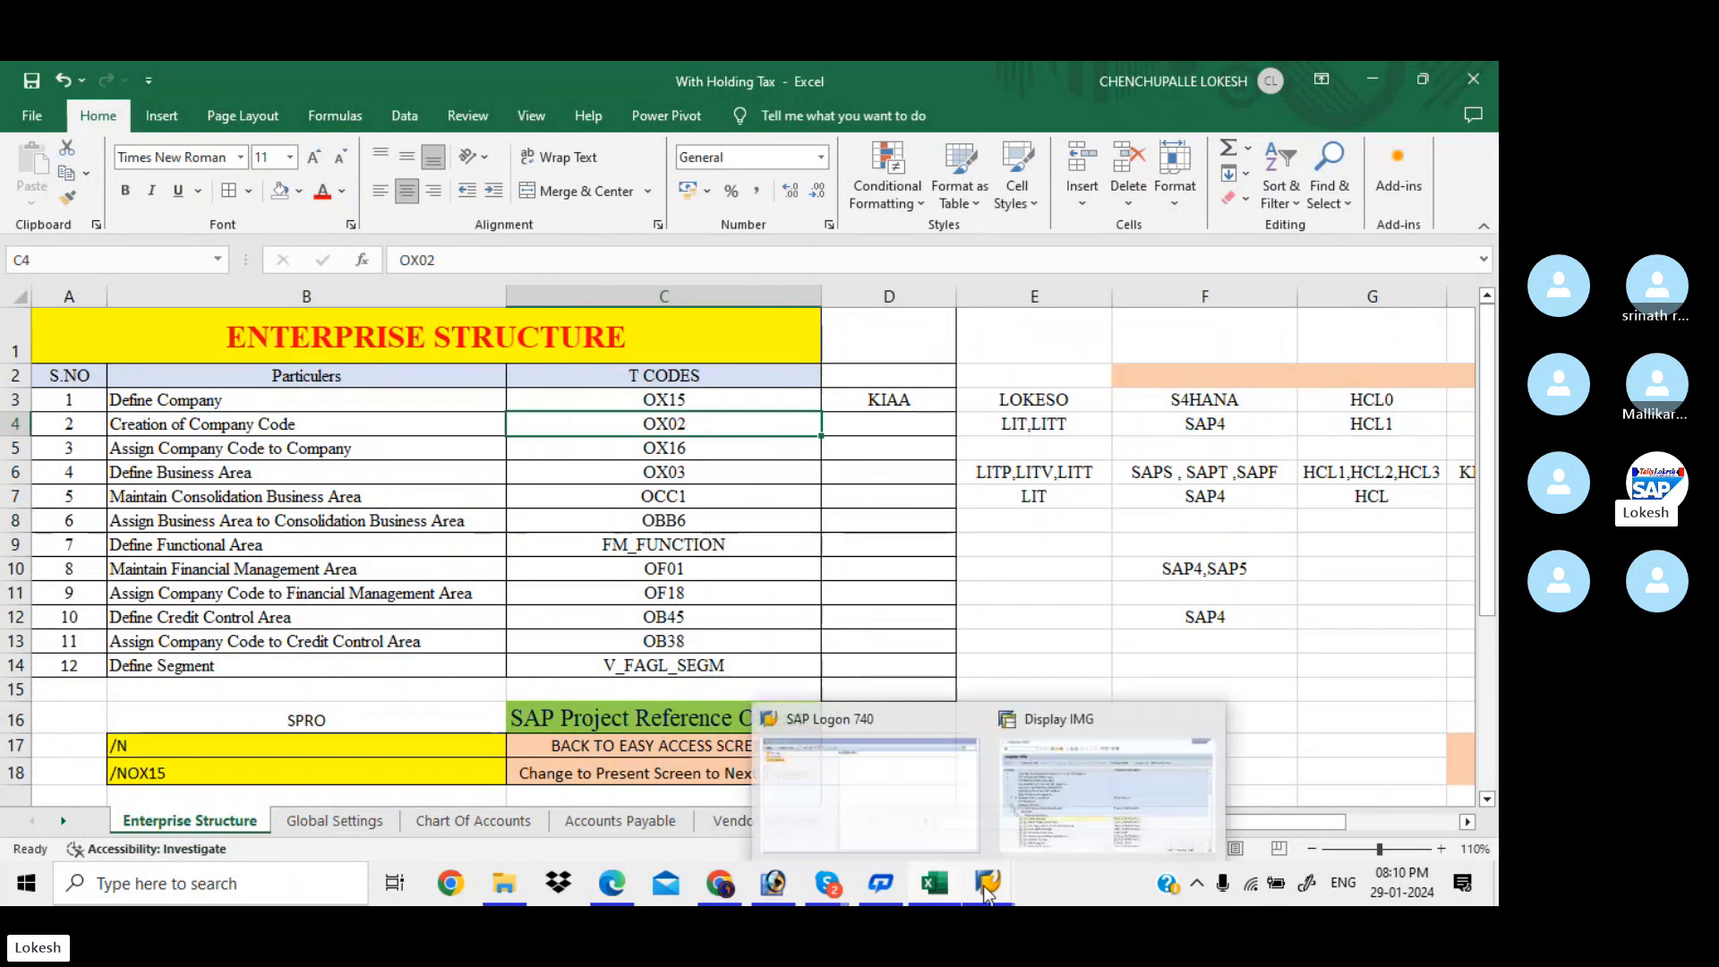
left_click(1060, 819)
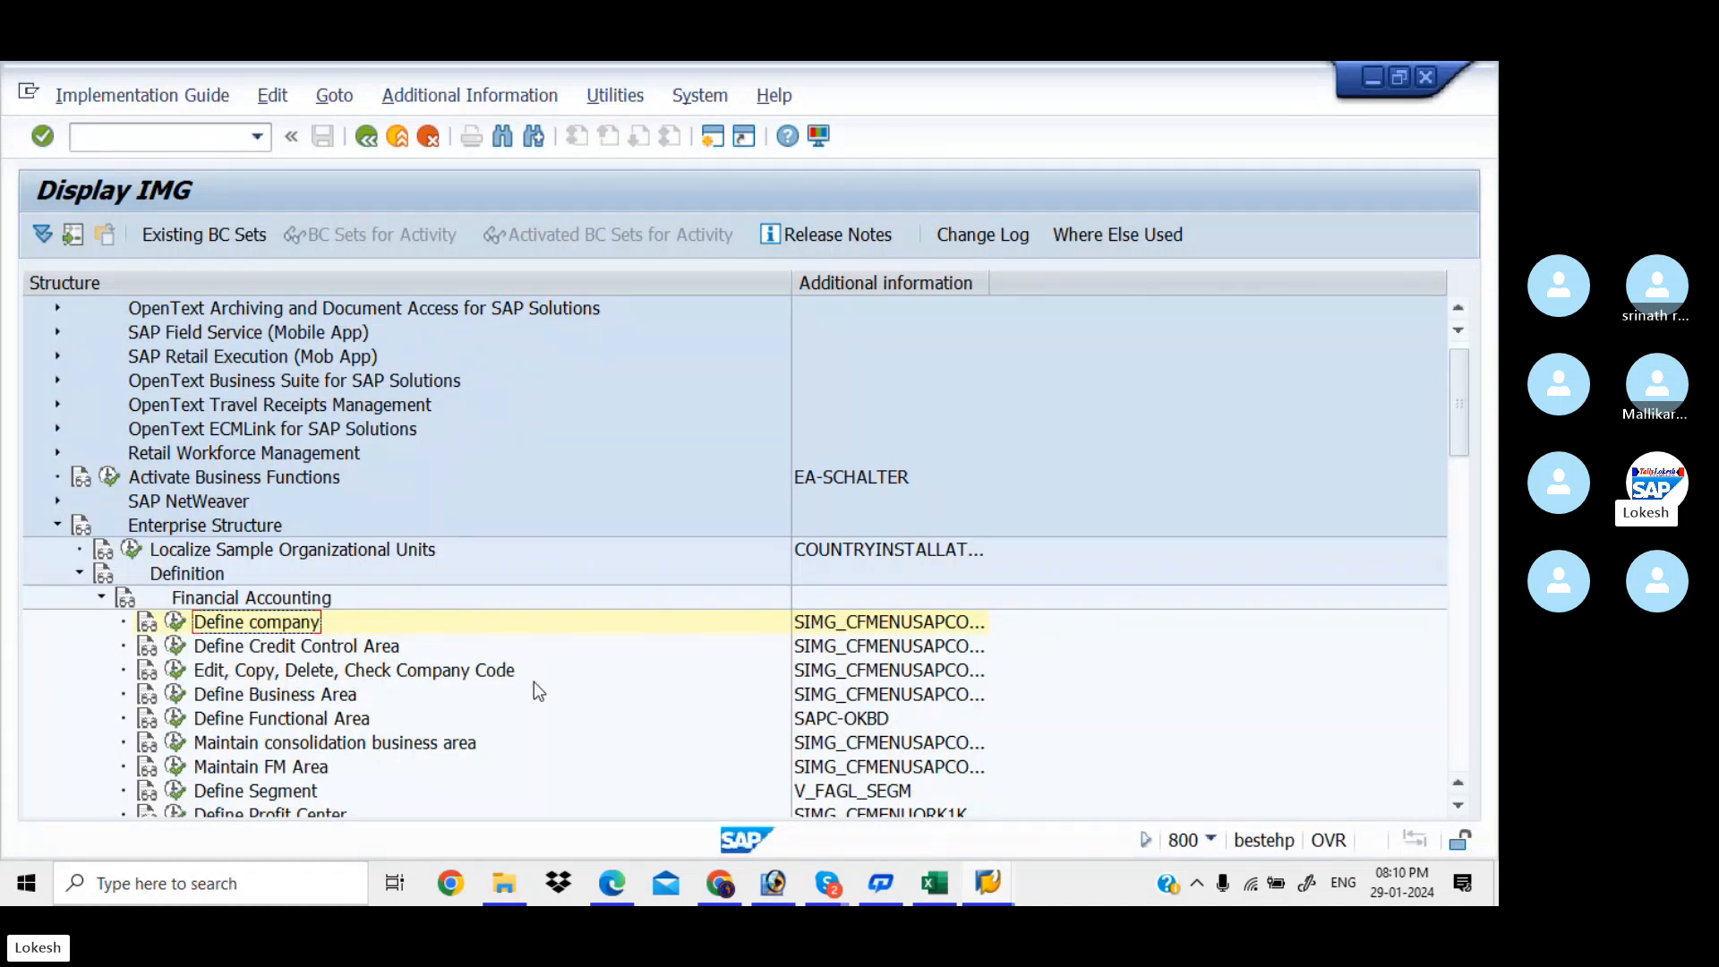
left_click(148, 673)
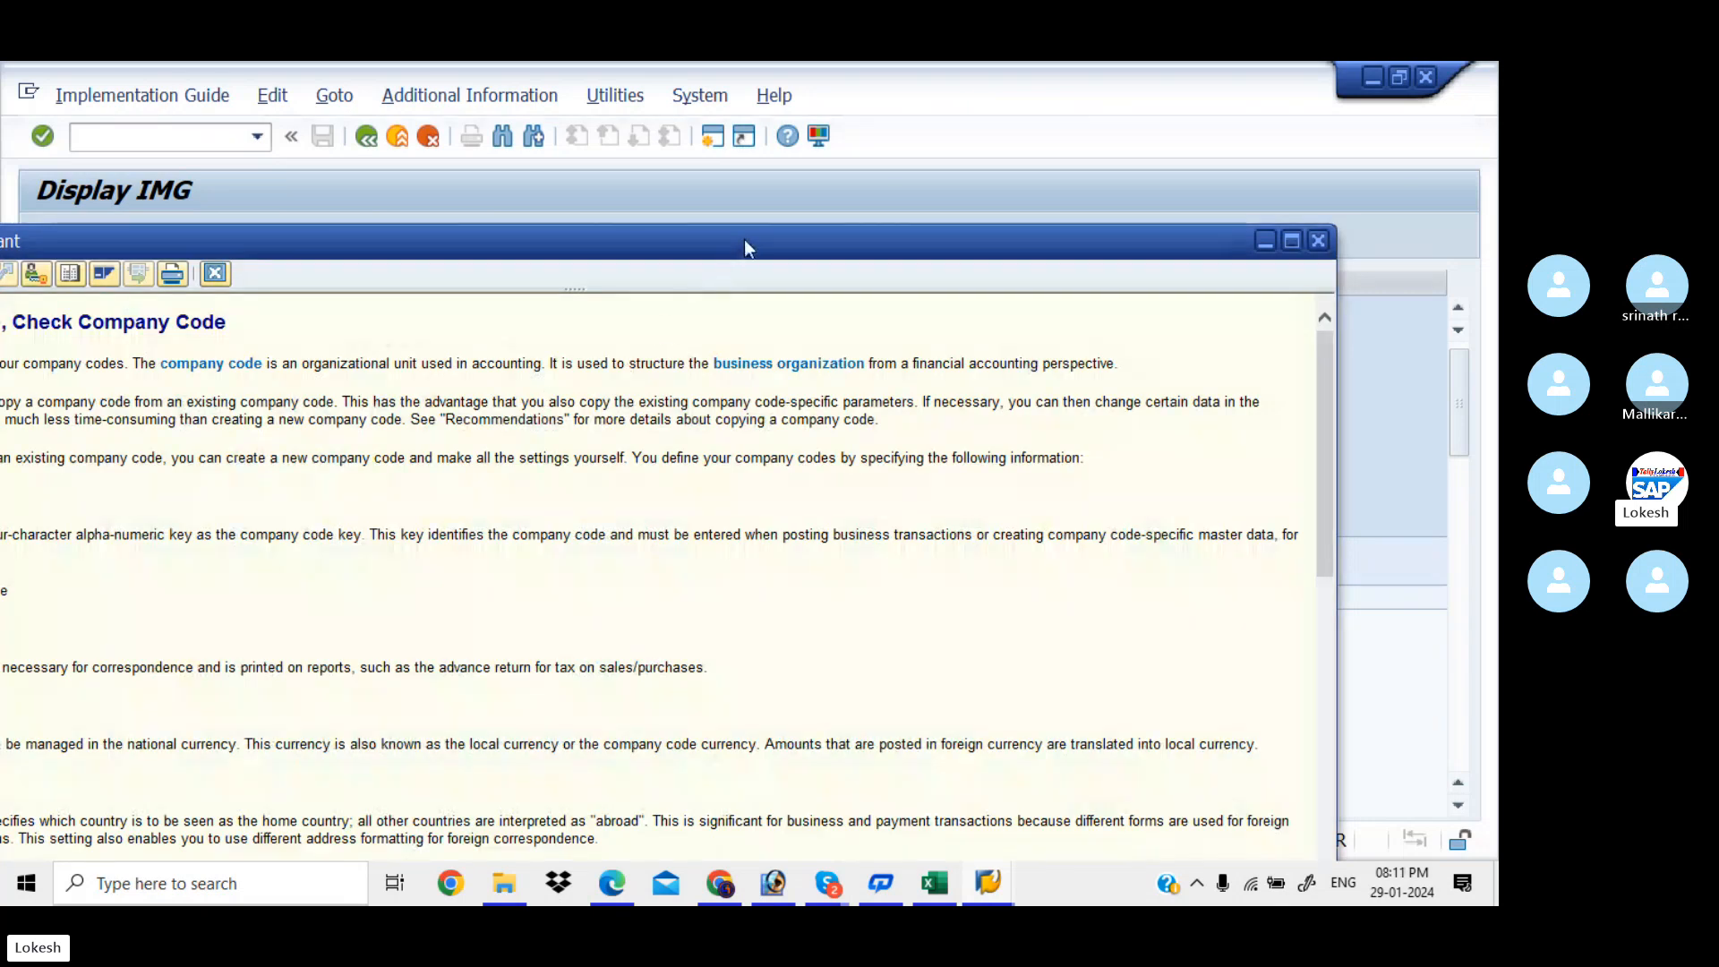
left_click_drag(747, 238, 666, 231)
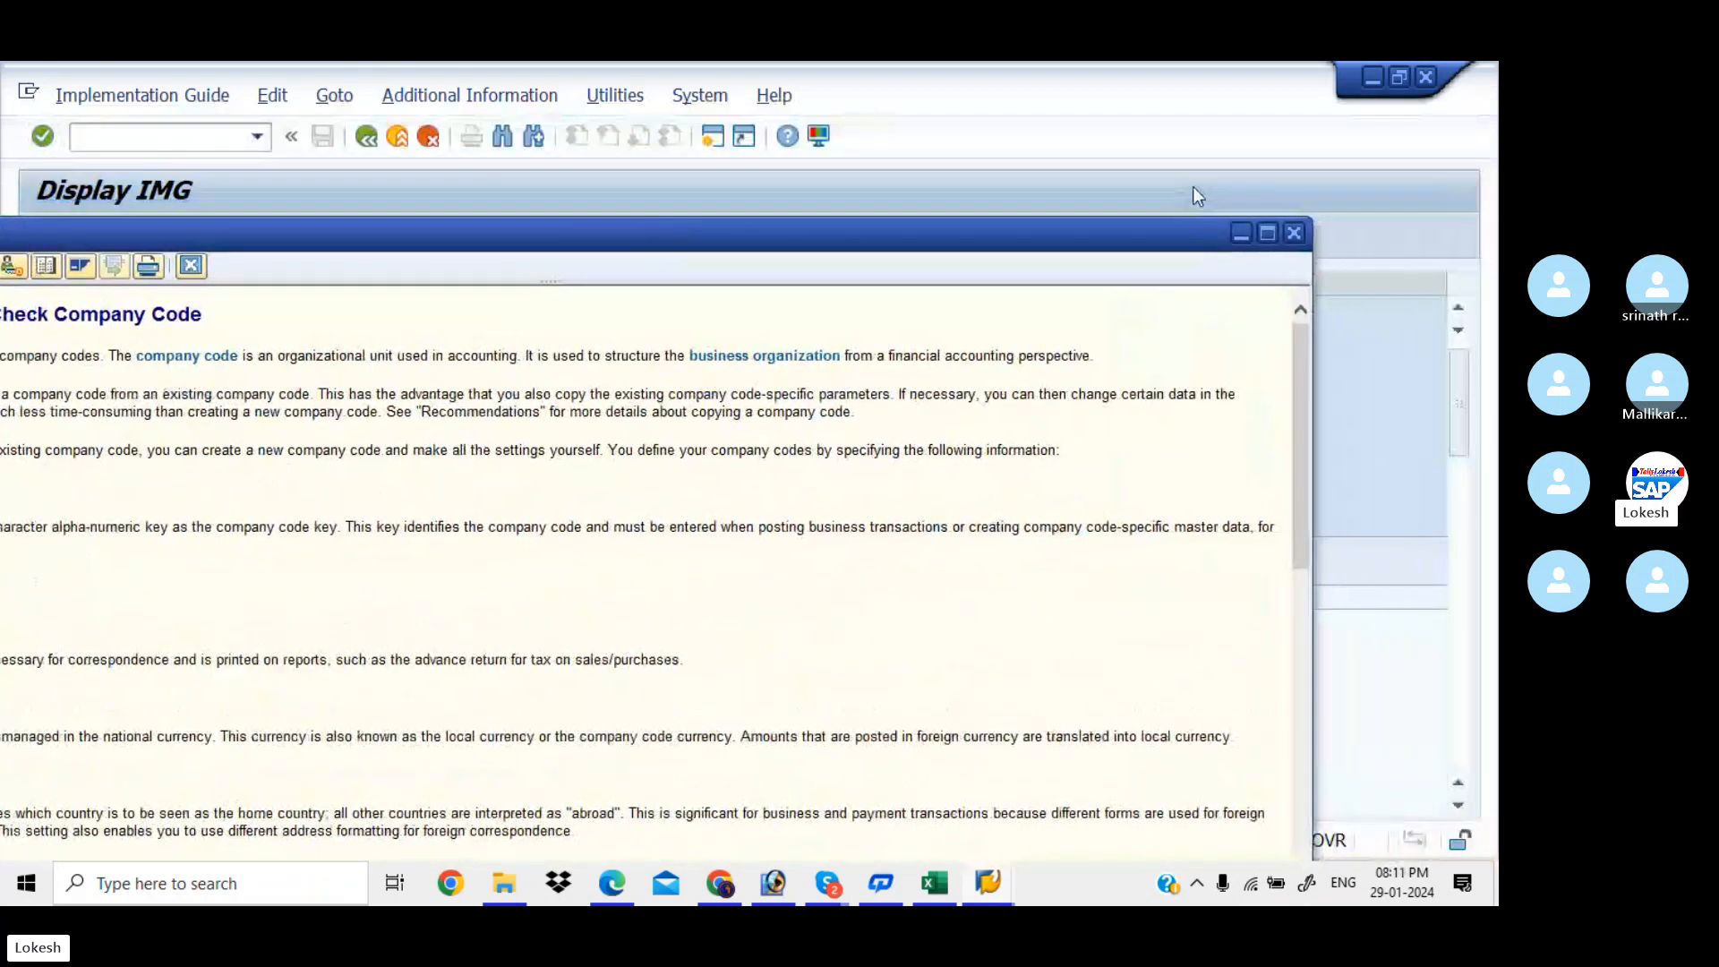
left_click(1295, 235)
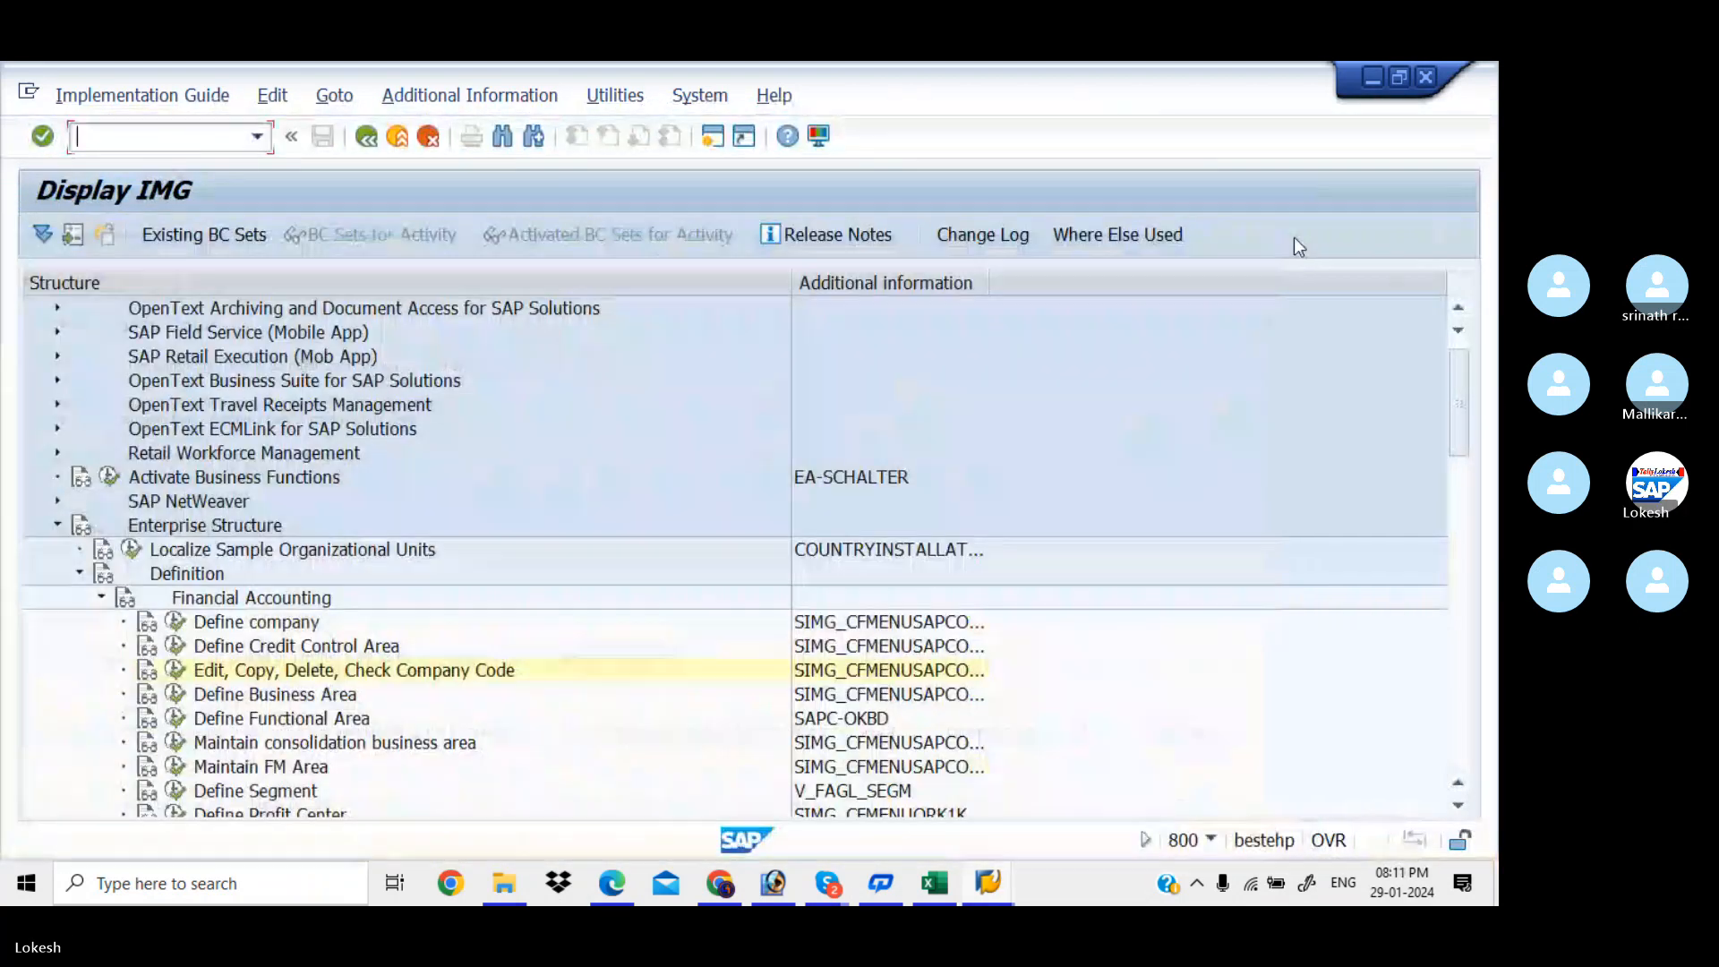
left_click(176, 670)
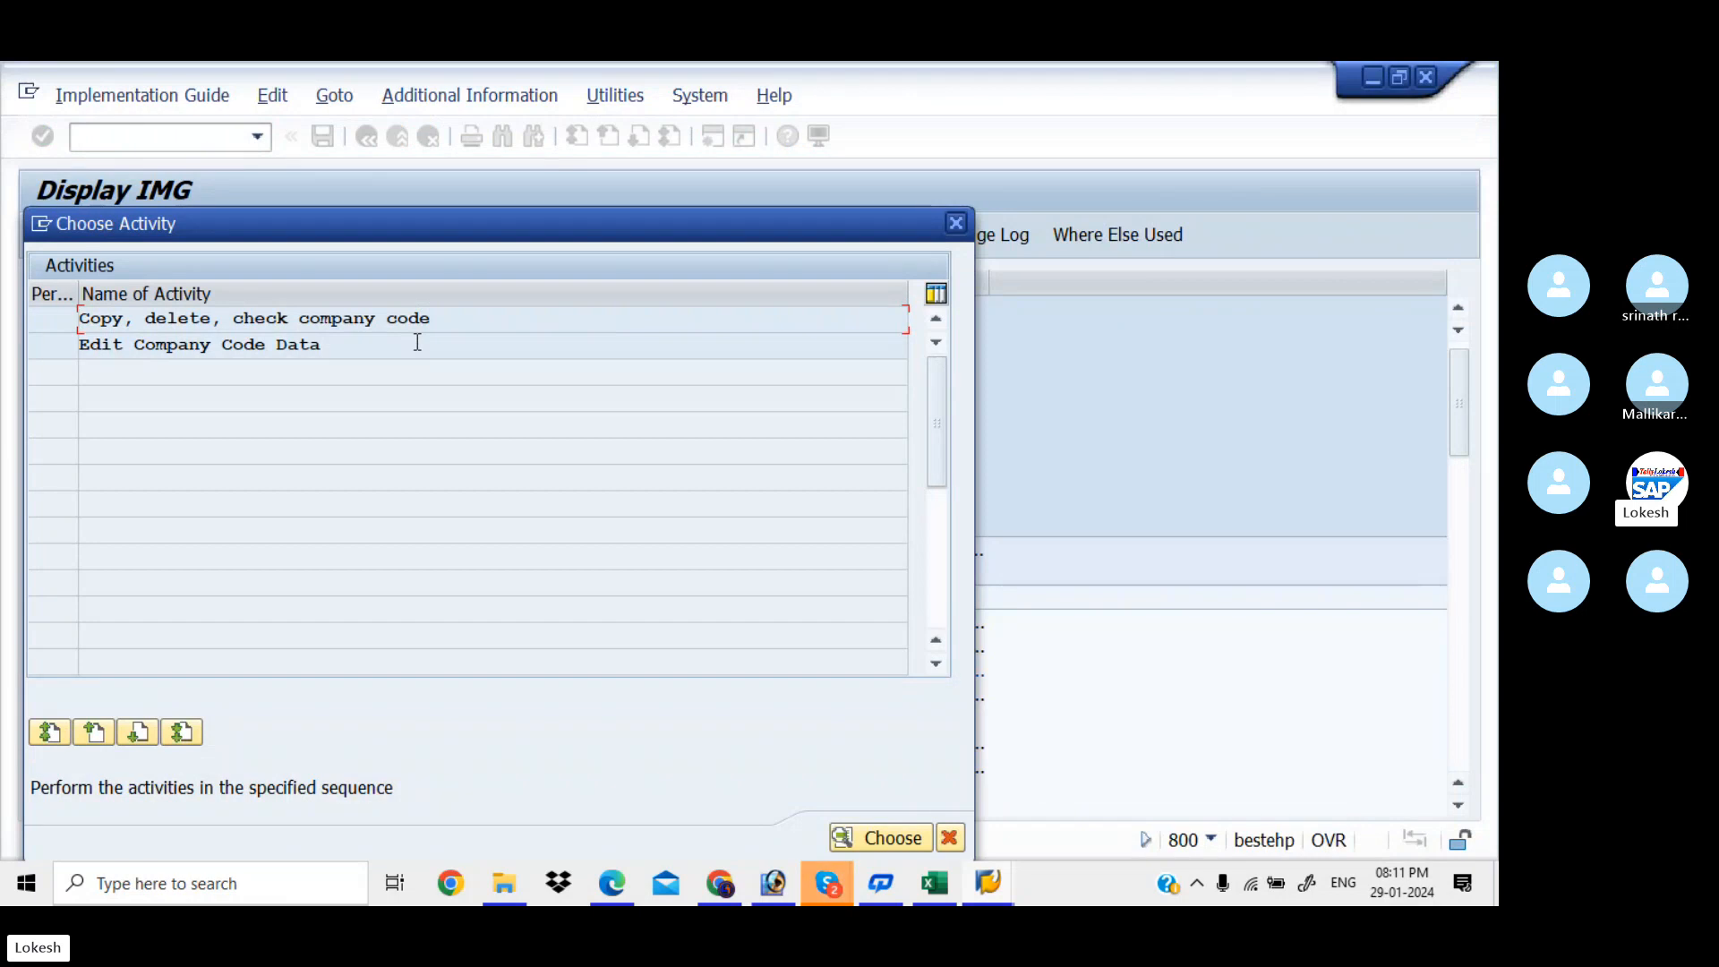
Launch Edit Company Code Data and start a blank New Entries company code form
double_click(418, 345)
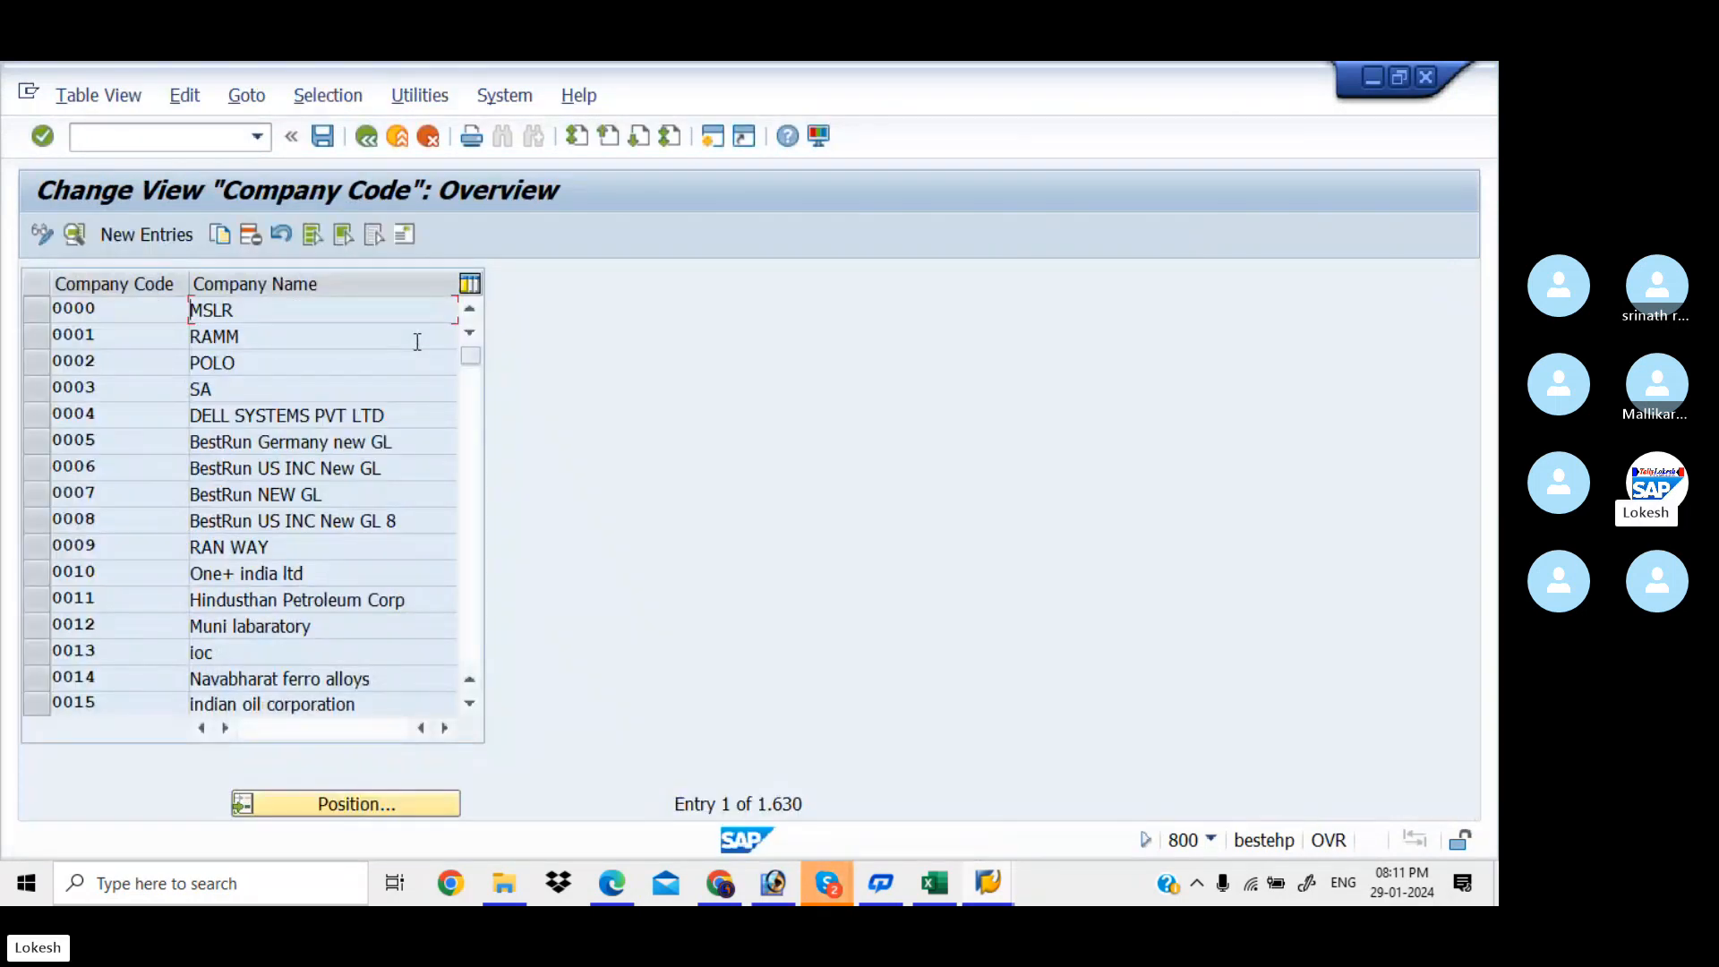
left_click(832, 886)
left_click(777, 797)
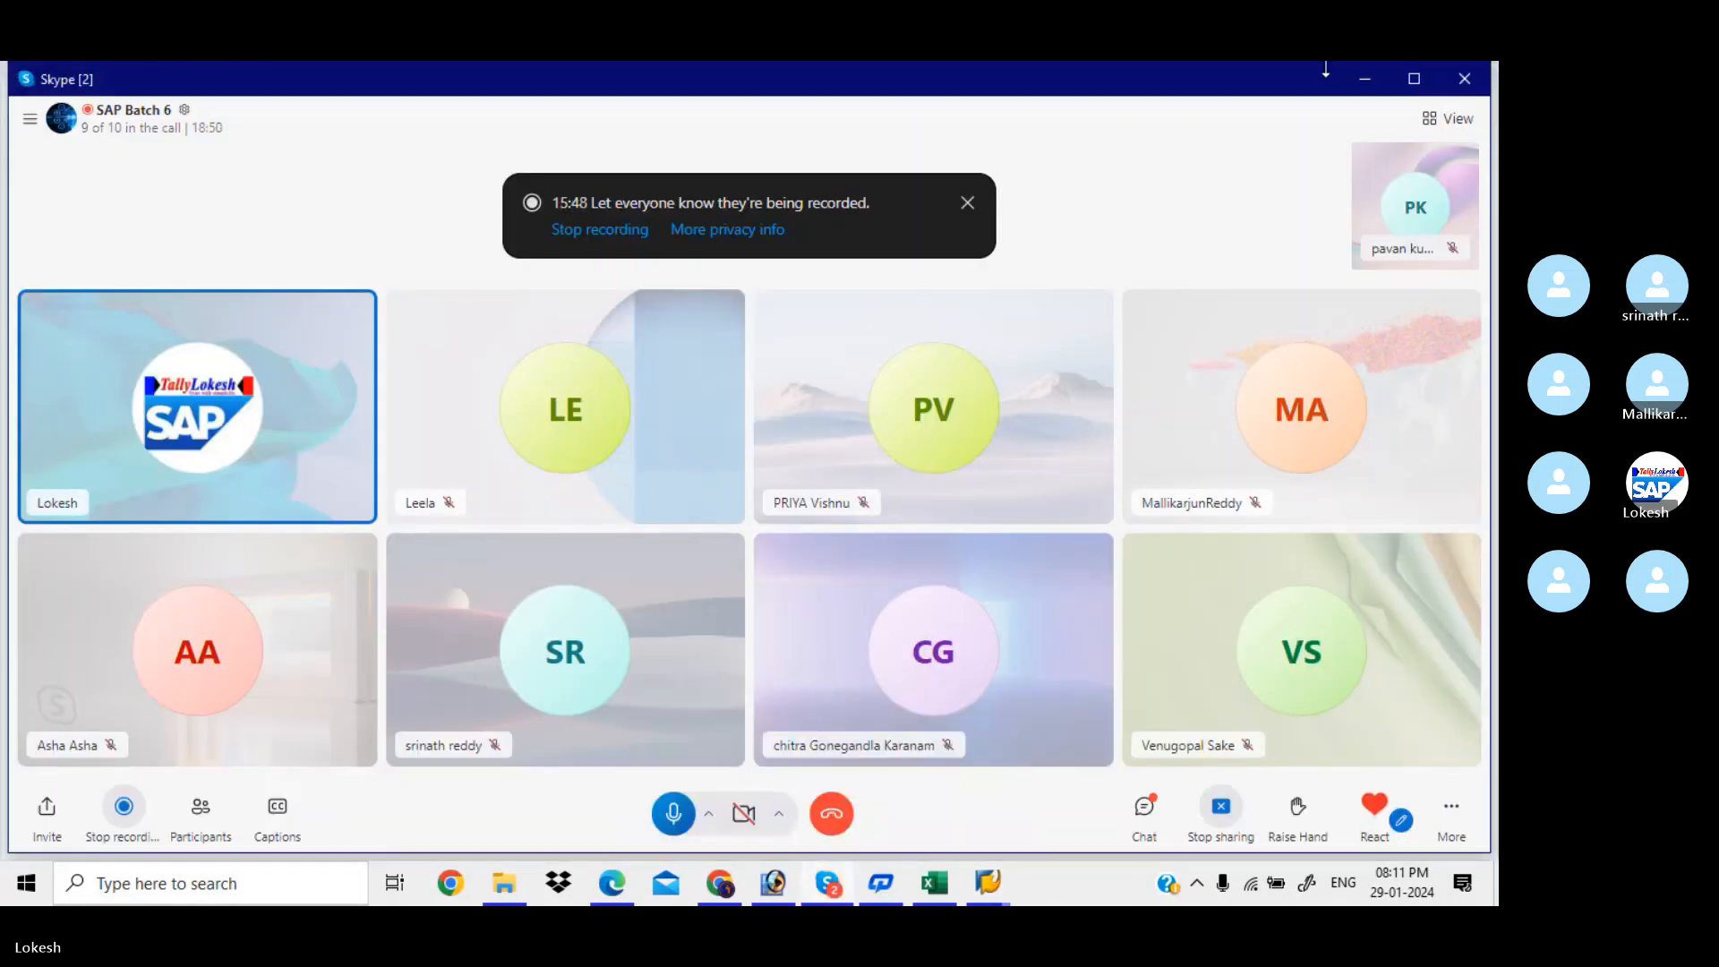
left_click(1362, 75)
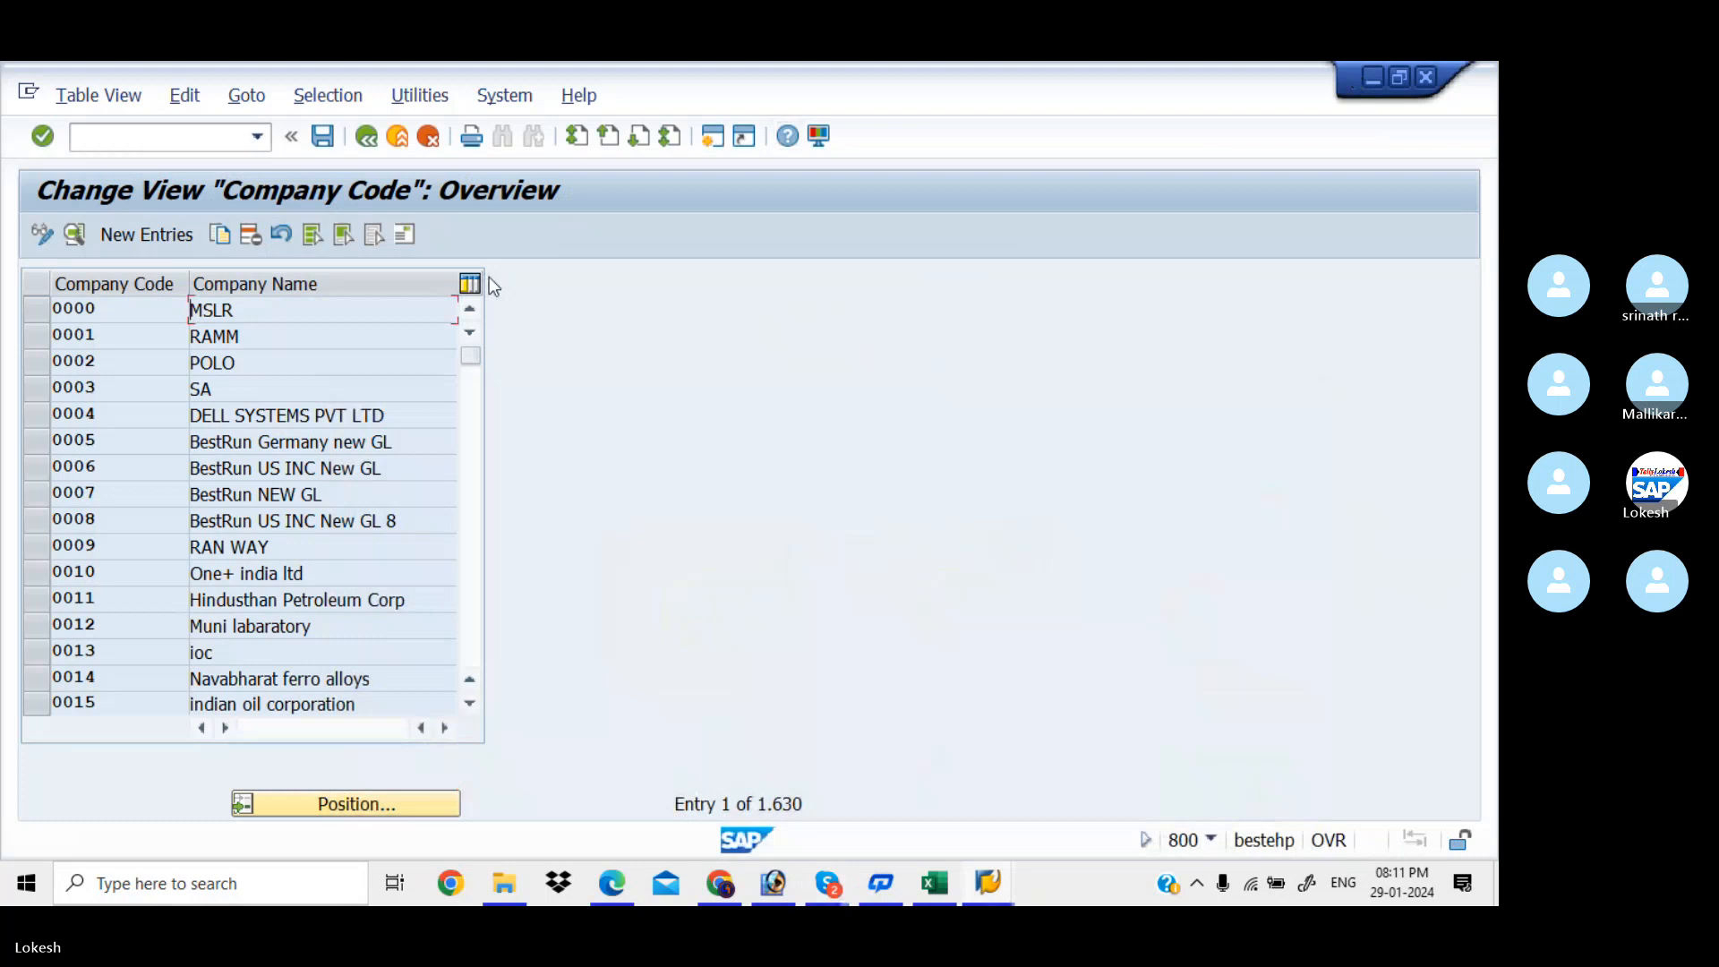
left_click(144, 233)
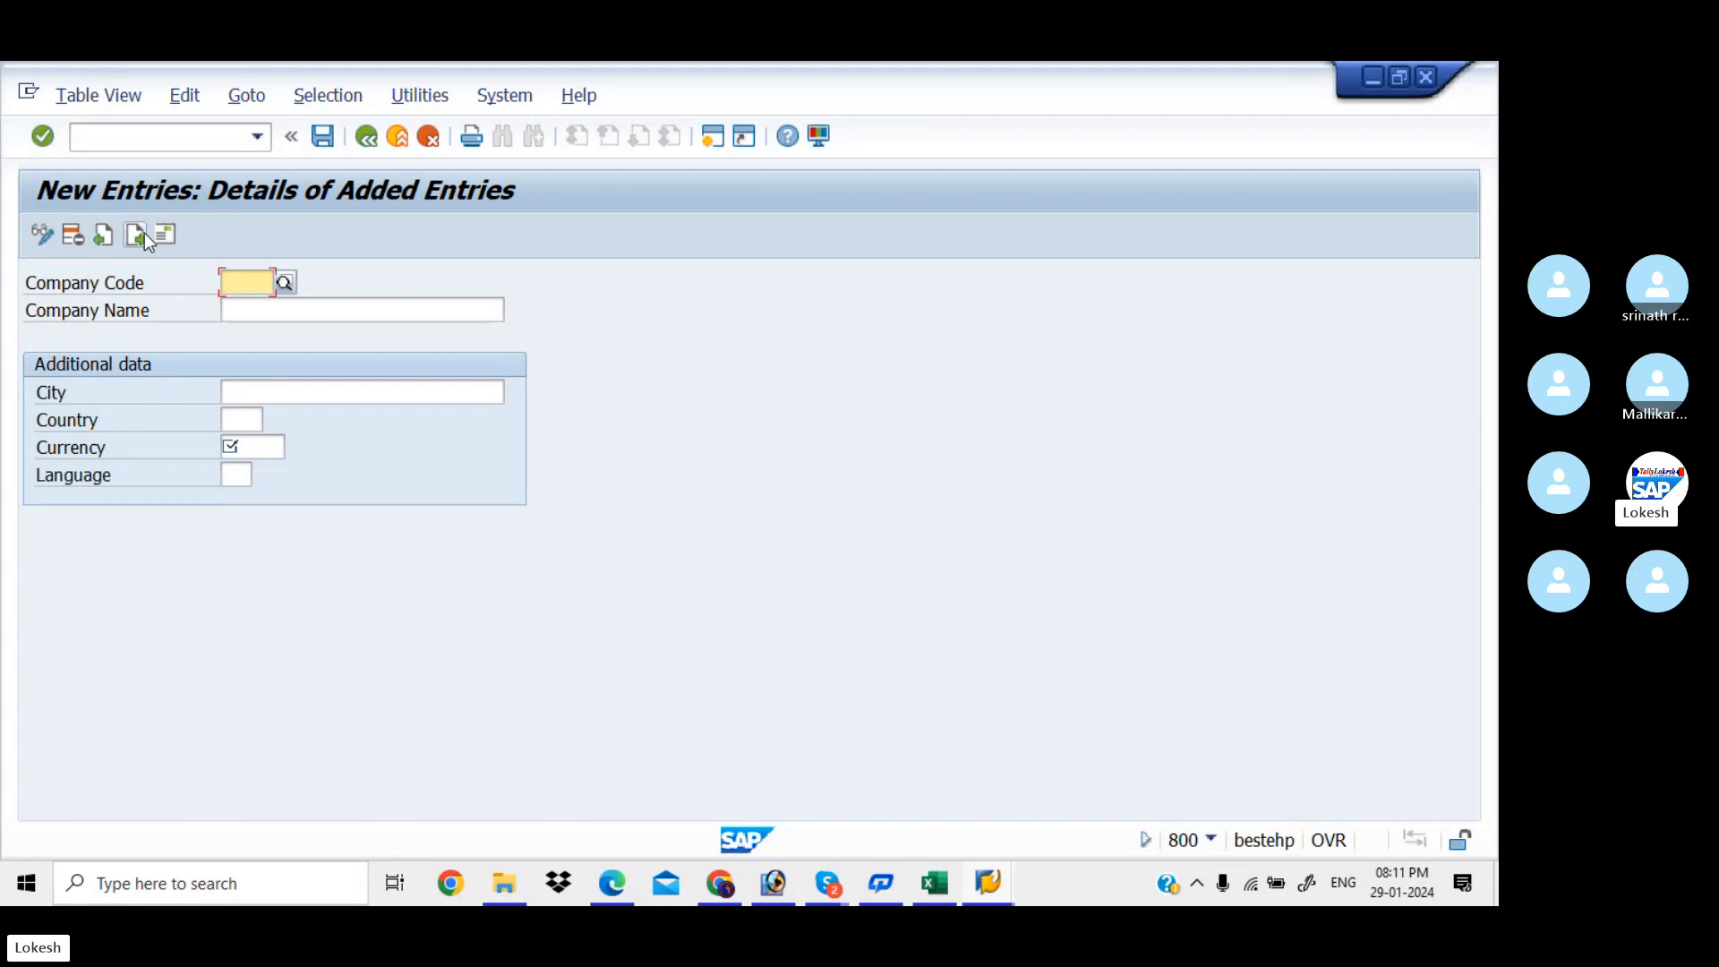
Enter KIAB as the new company code and confirm it
type("KI")
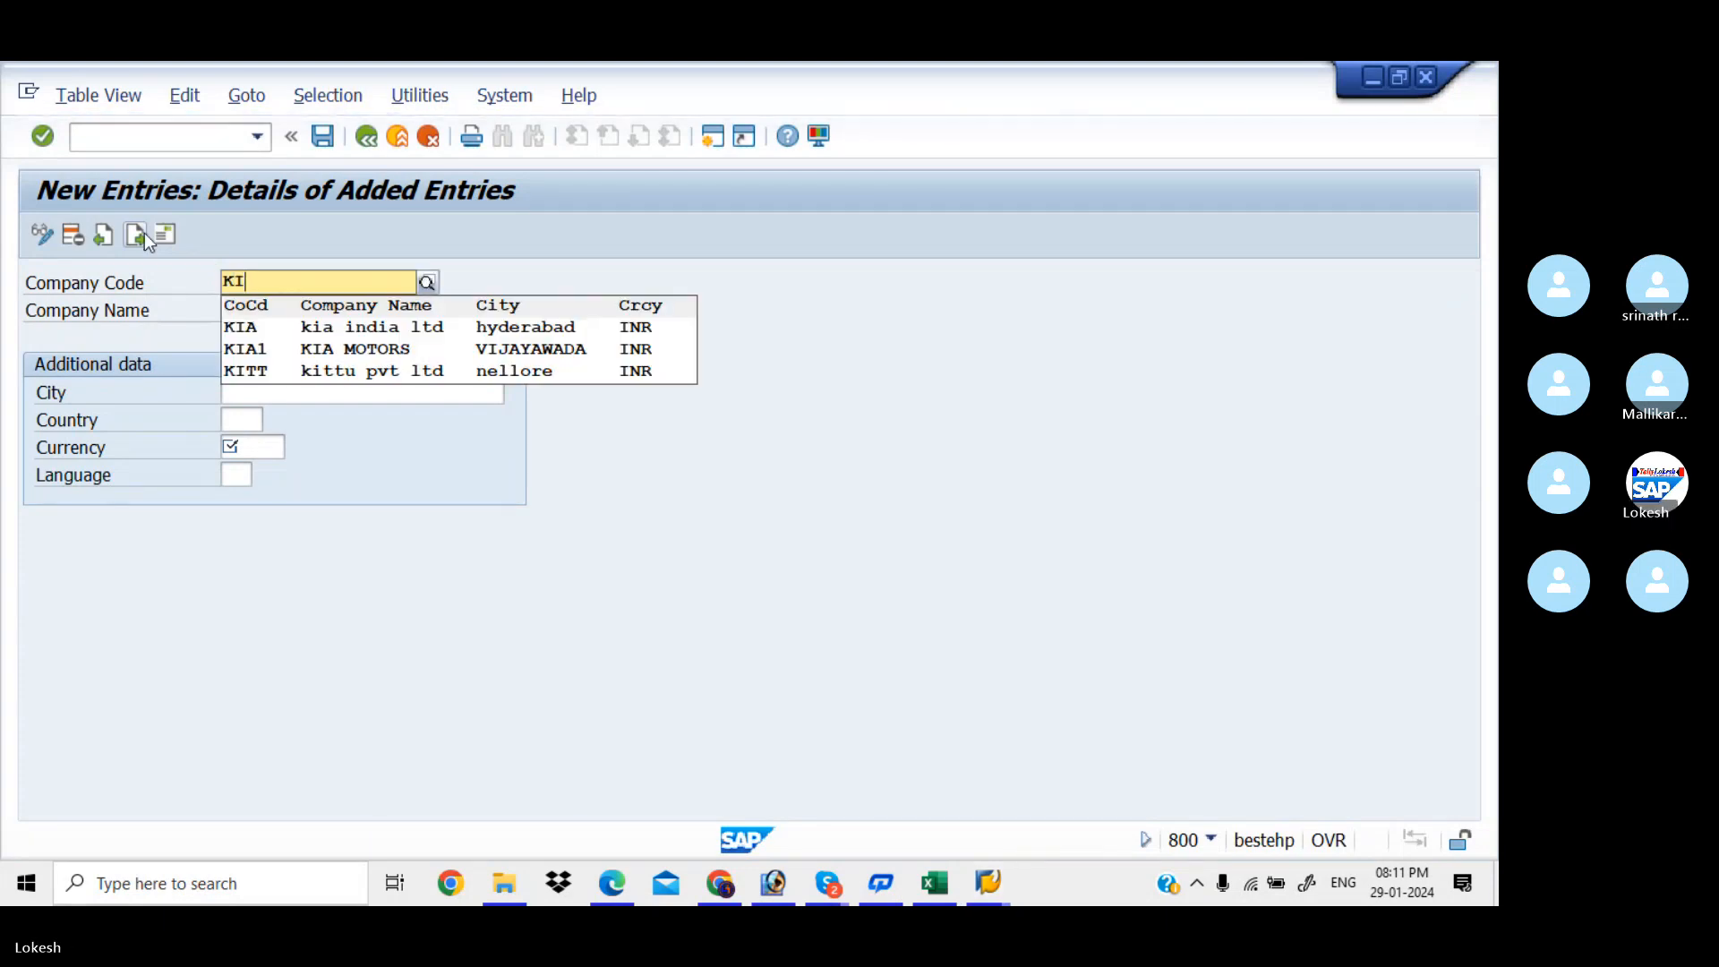
type("A")
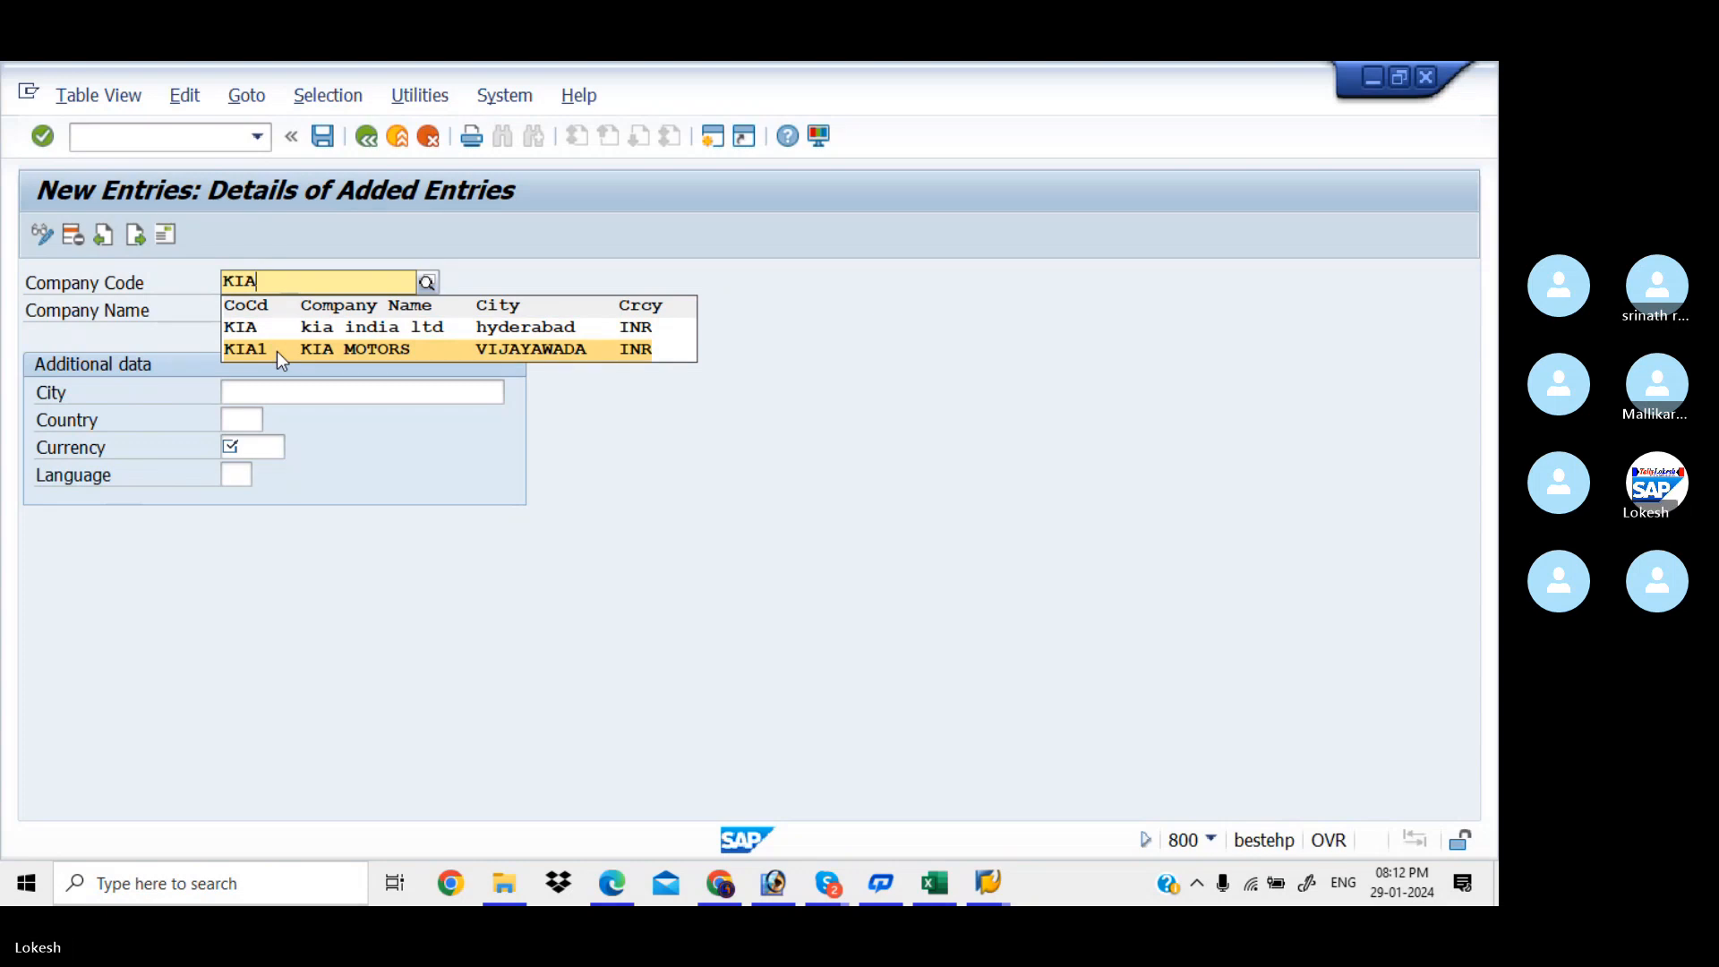
type("2")
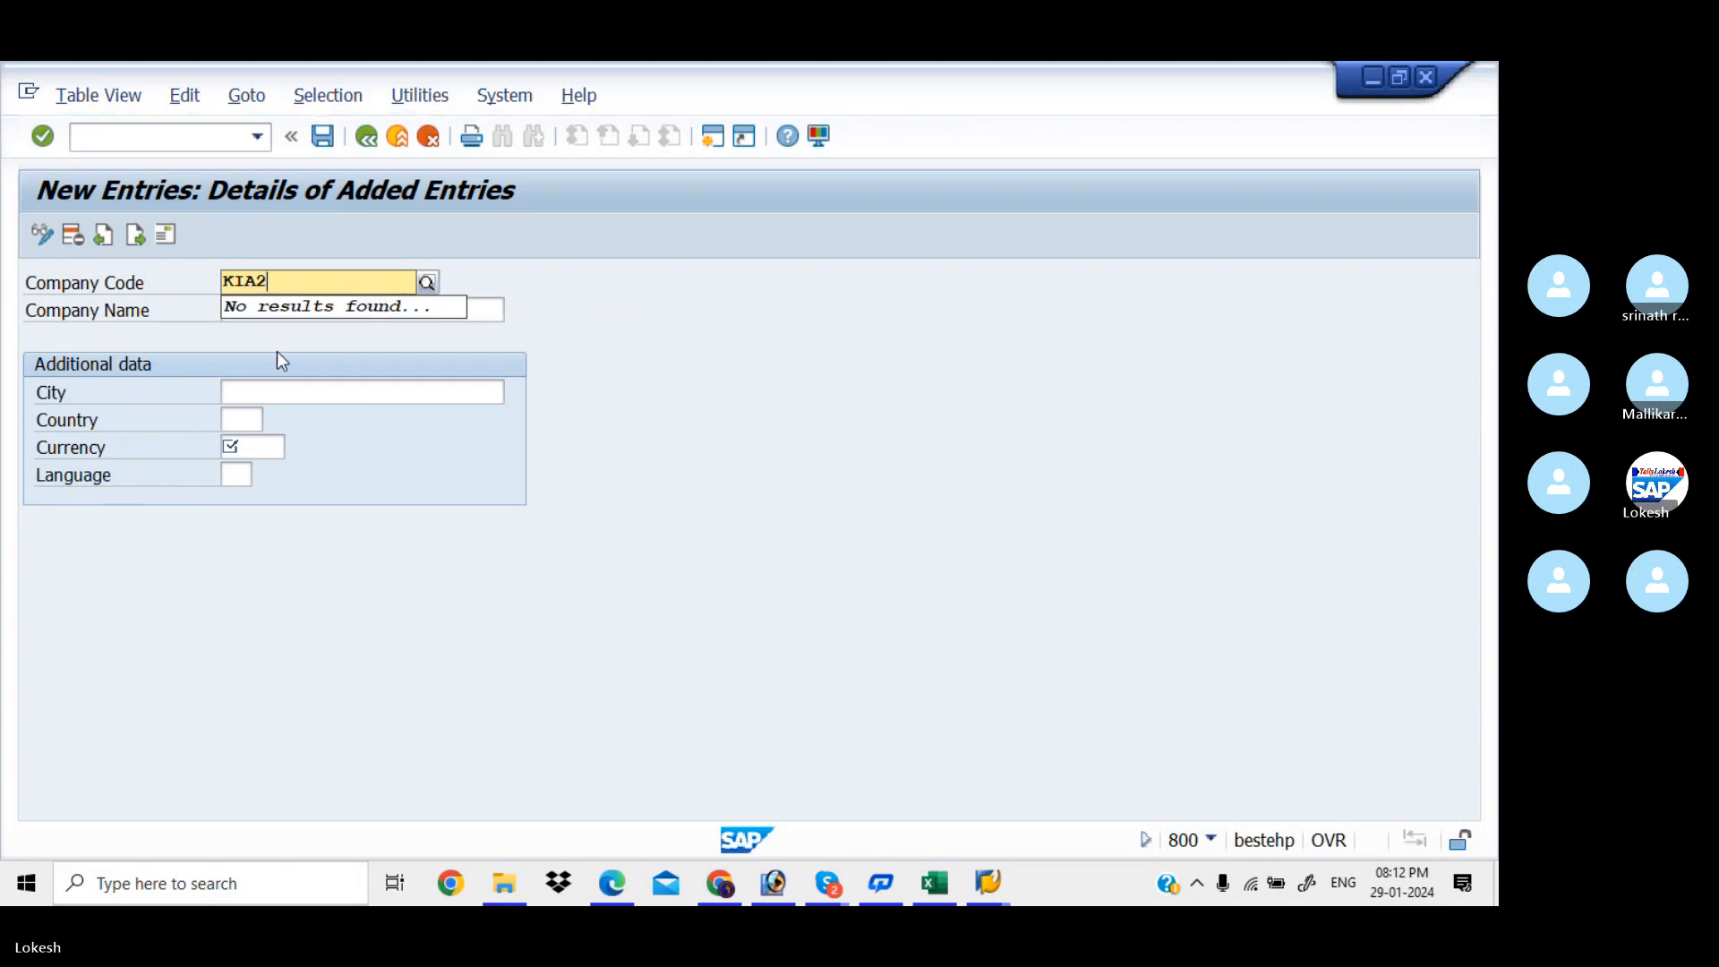
key("BackSpace")
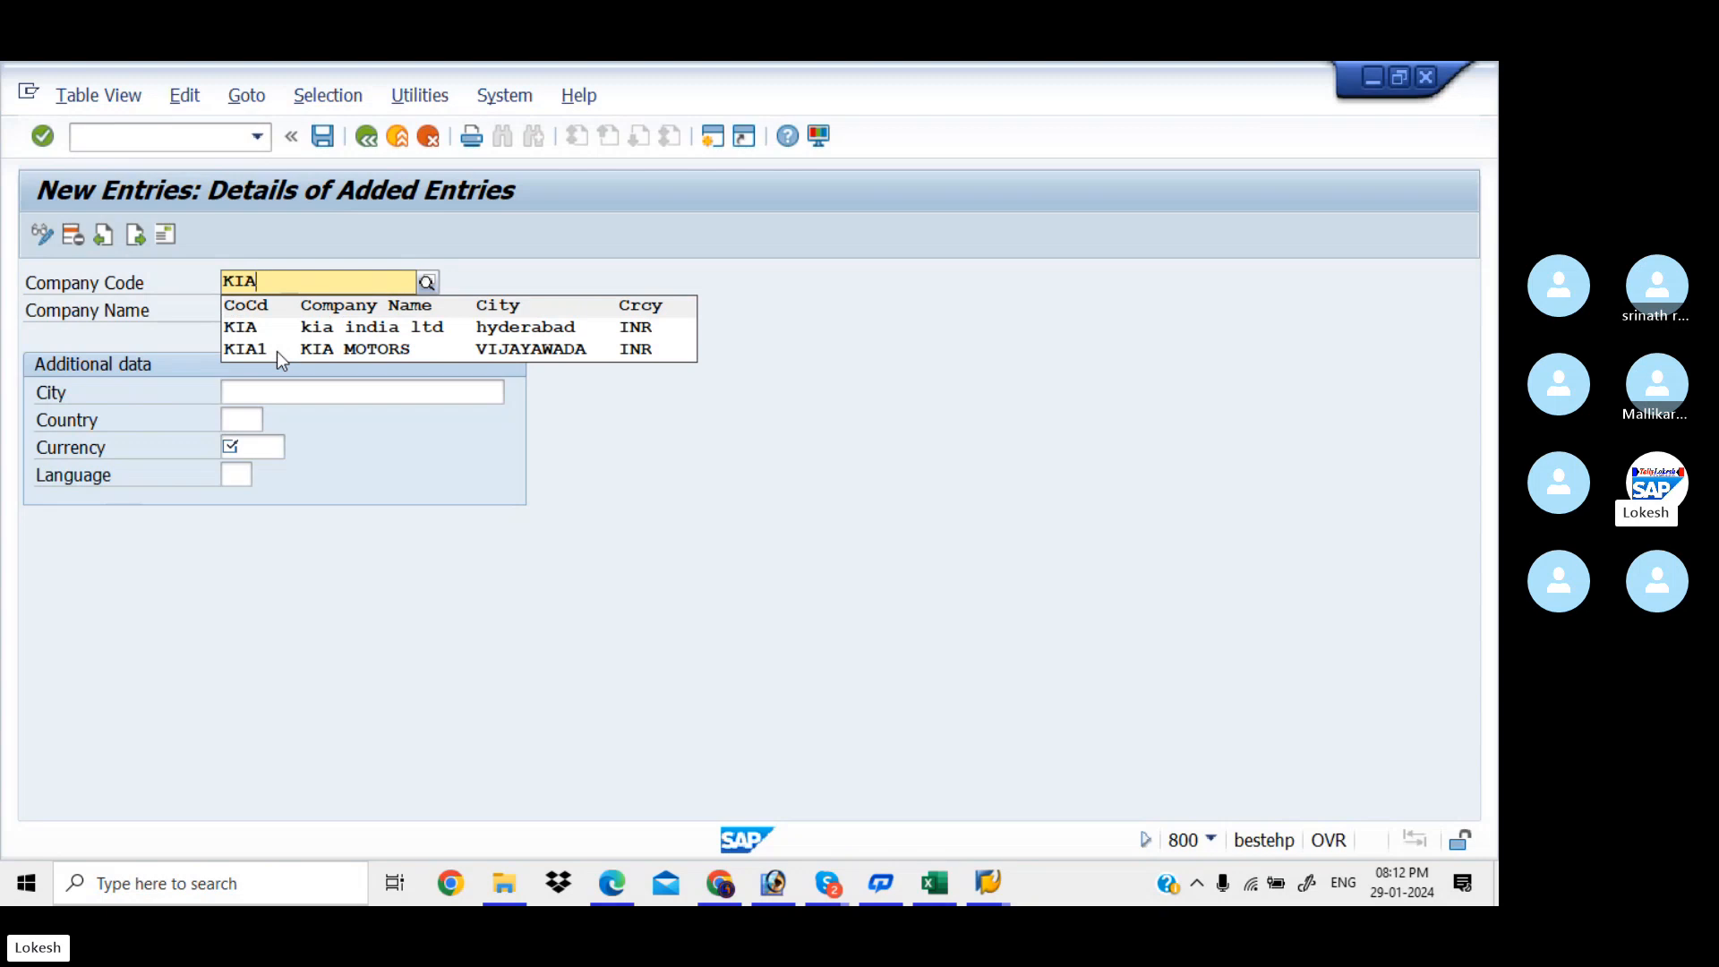
type("B")
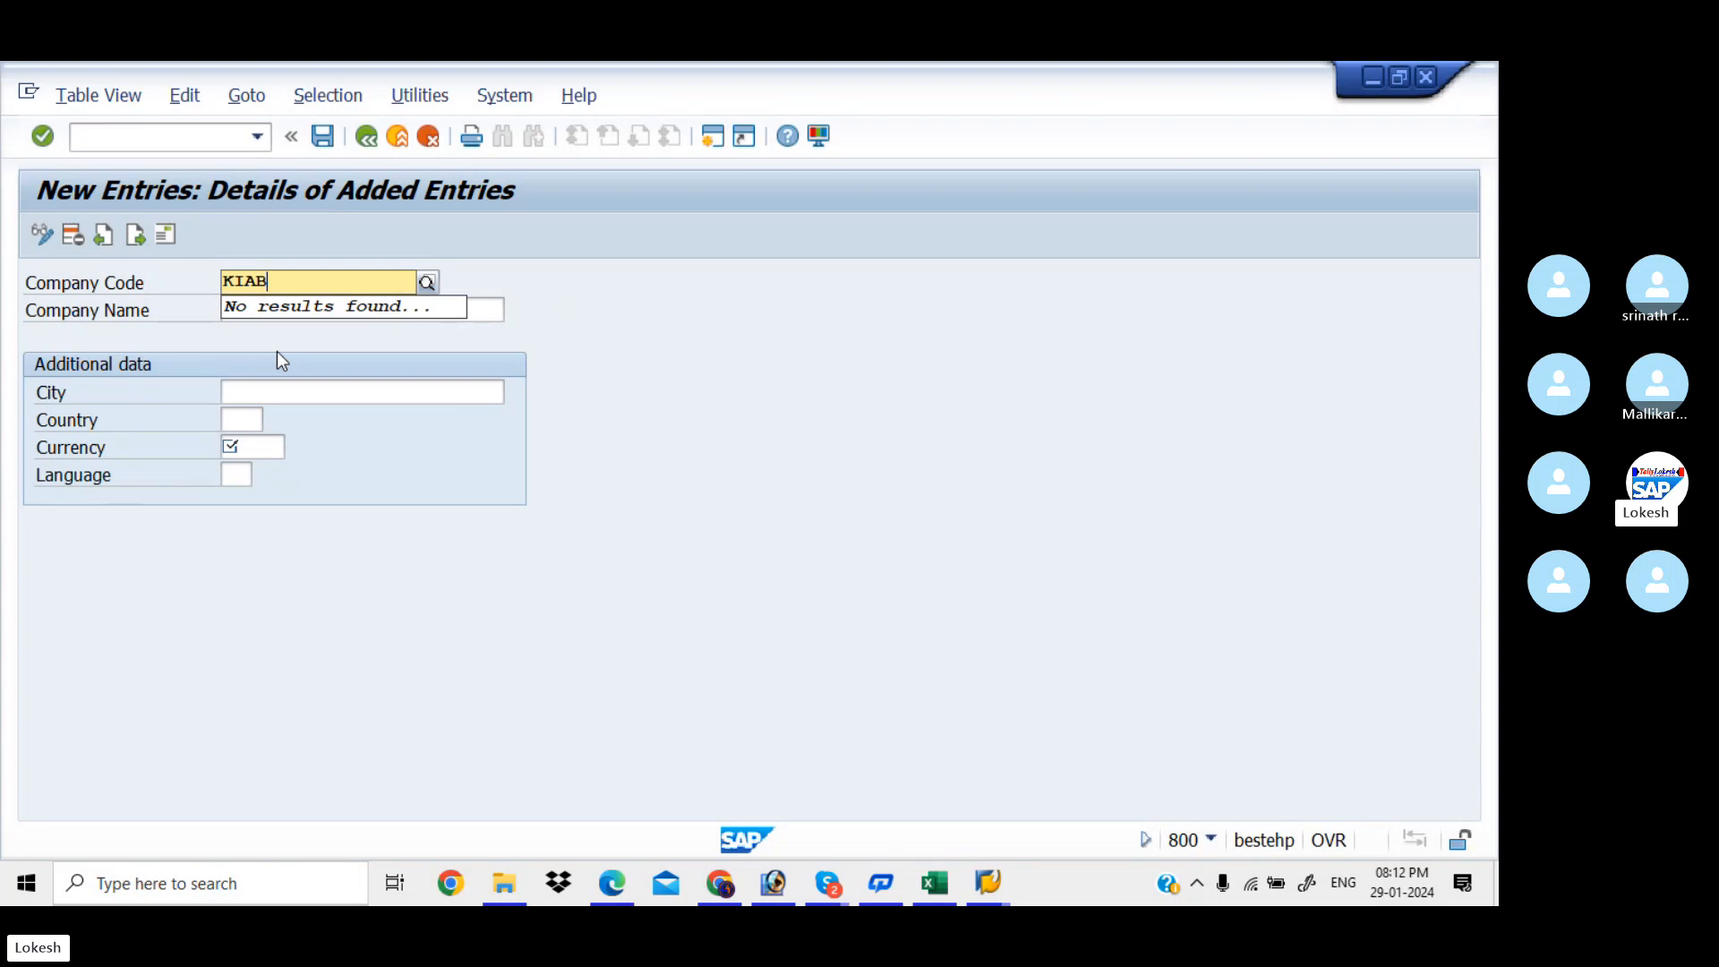
key("Return")
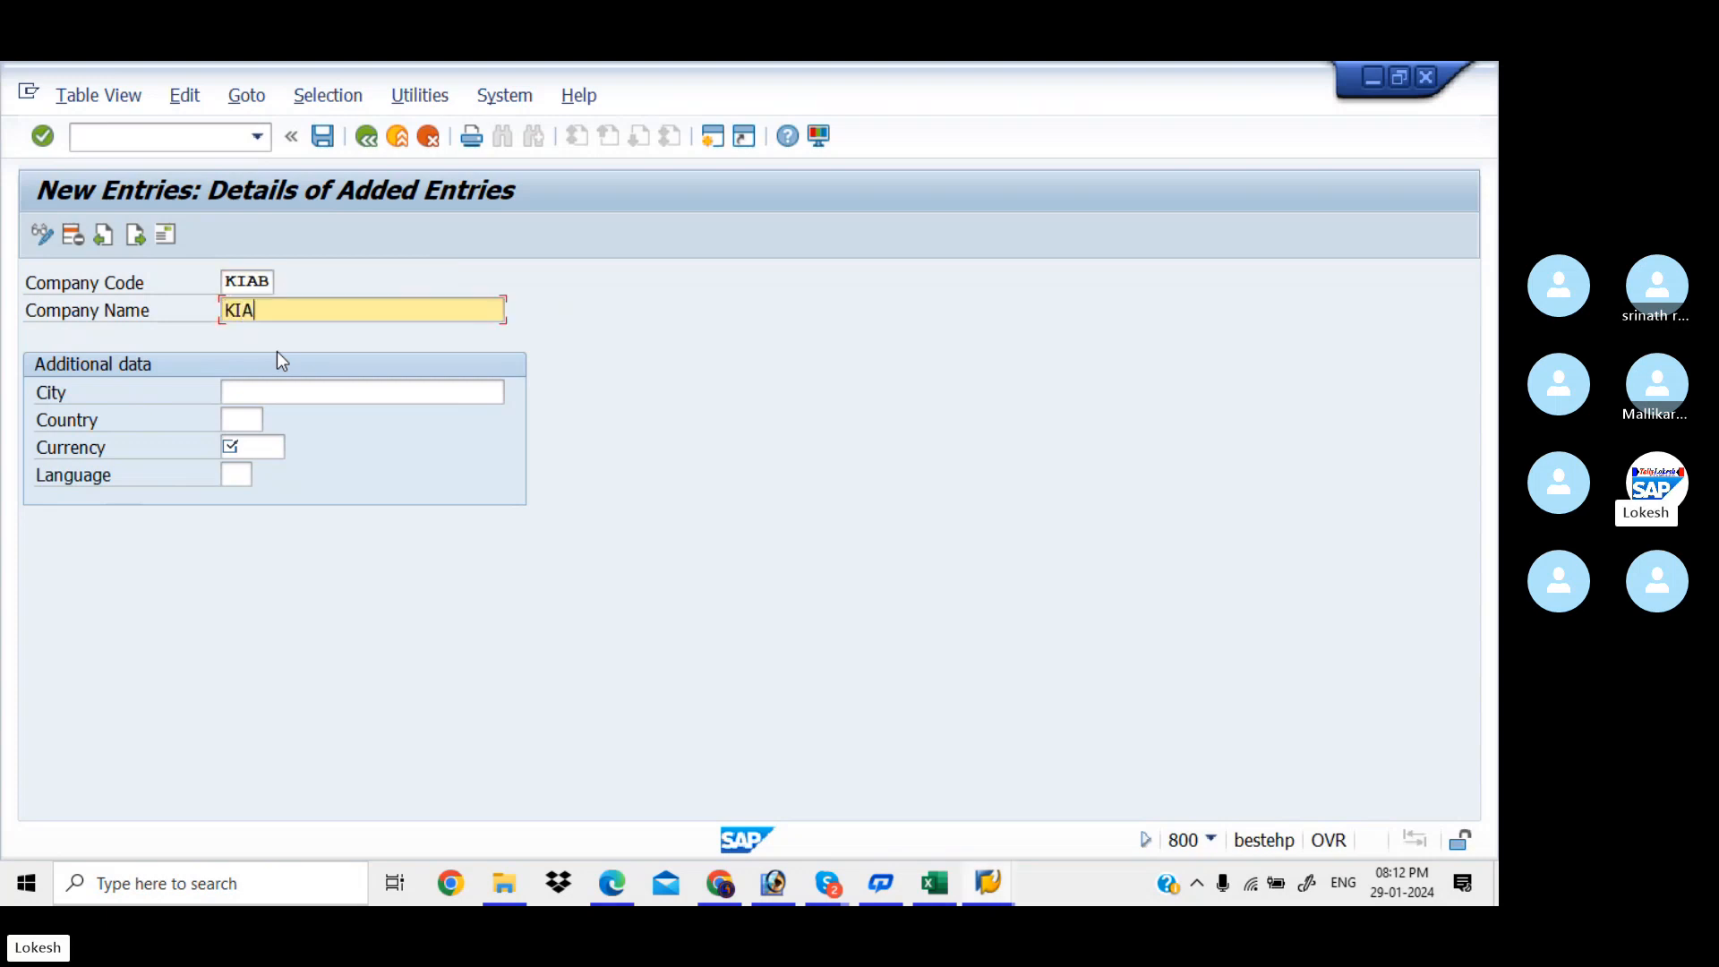
Fill in name KIA PVT LTD, city HYDERBAD, country IN, currency INR and language EN
type("KIA PVT LTD")
left_click(280, 392)
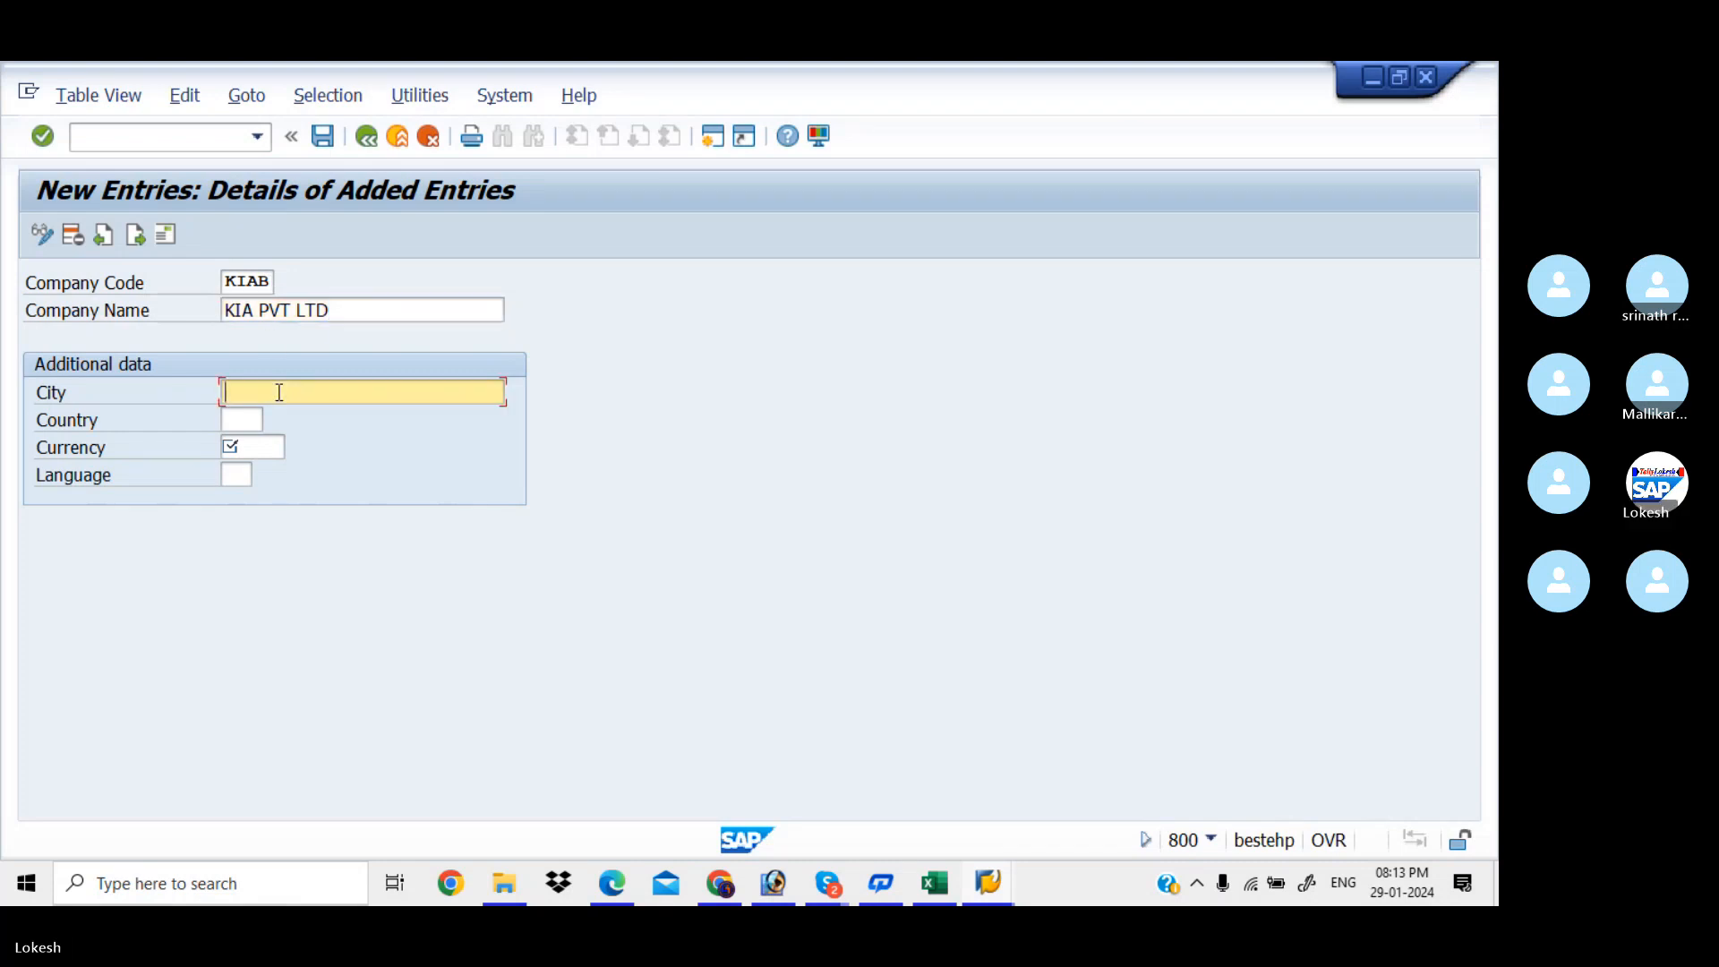
type("H")
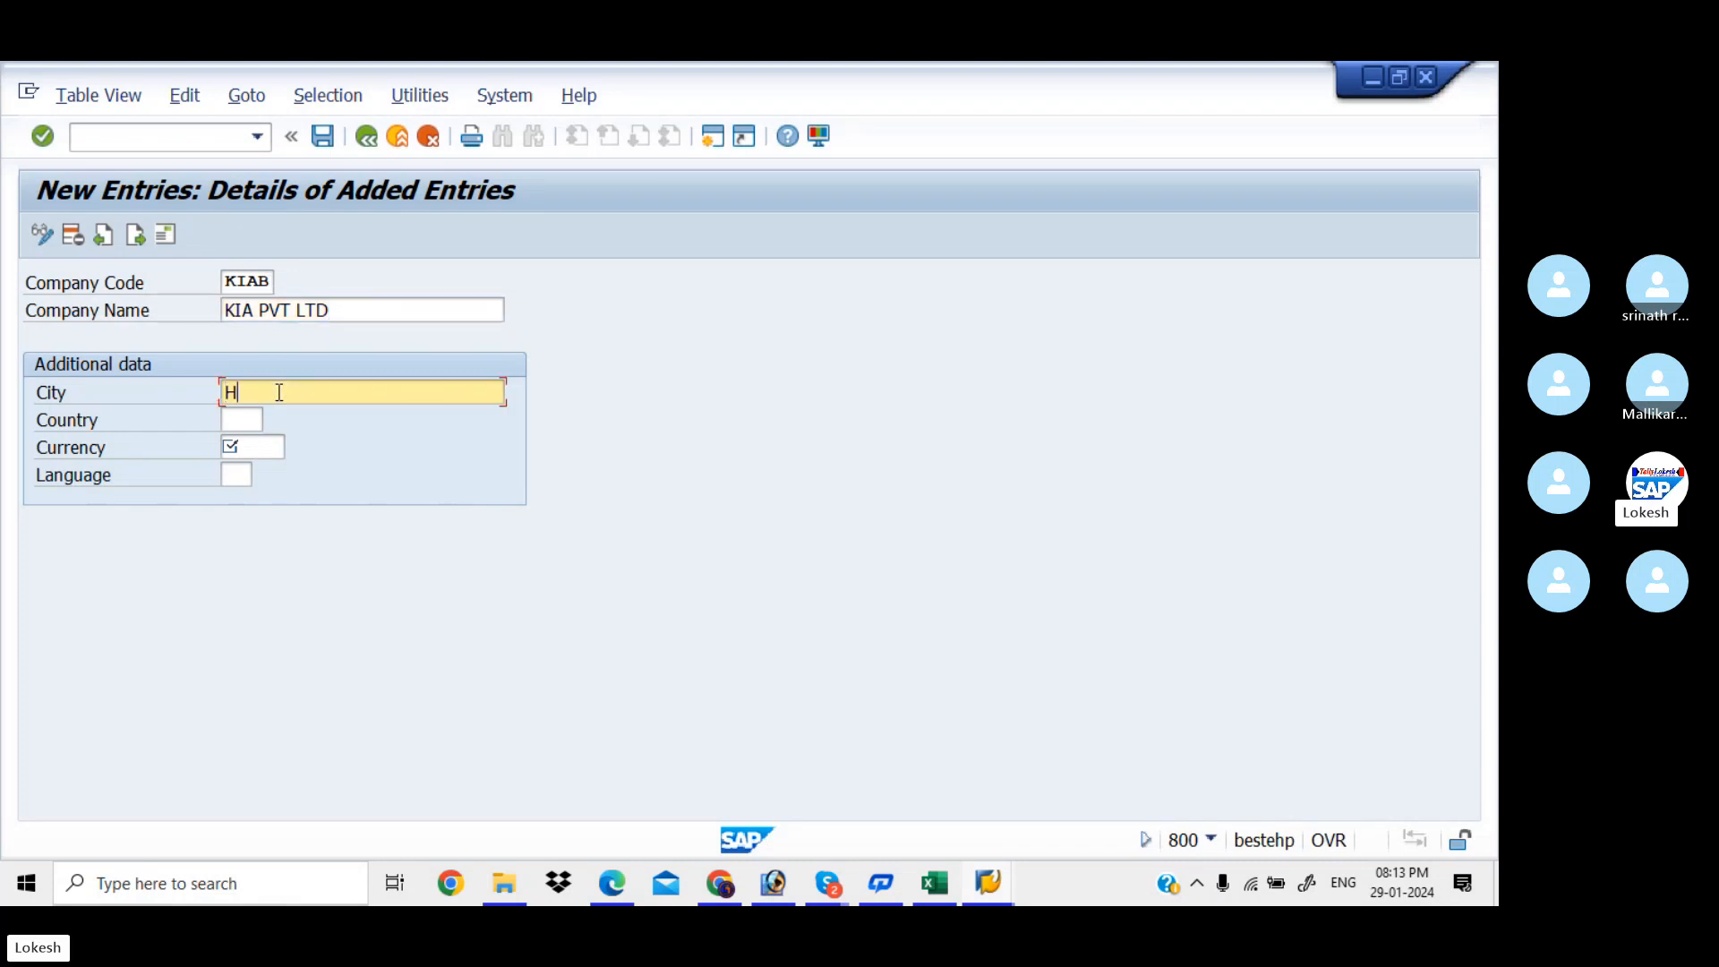
type("YDERBAD")
left_click(240, 417)
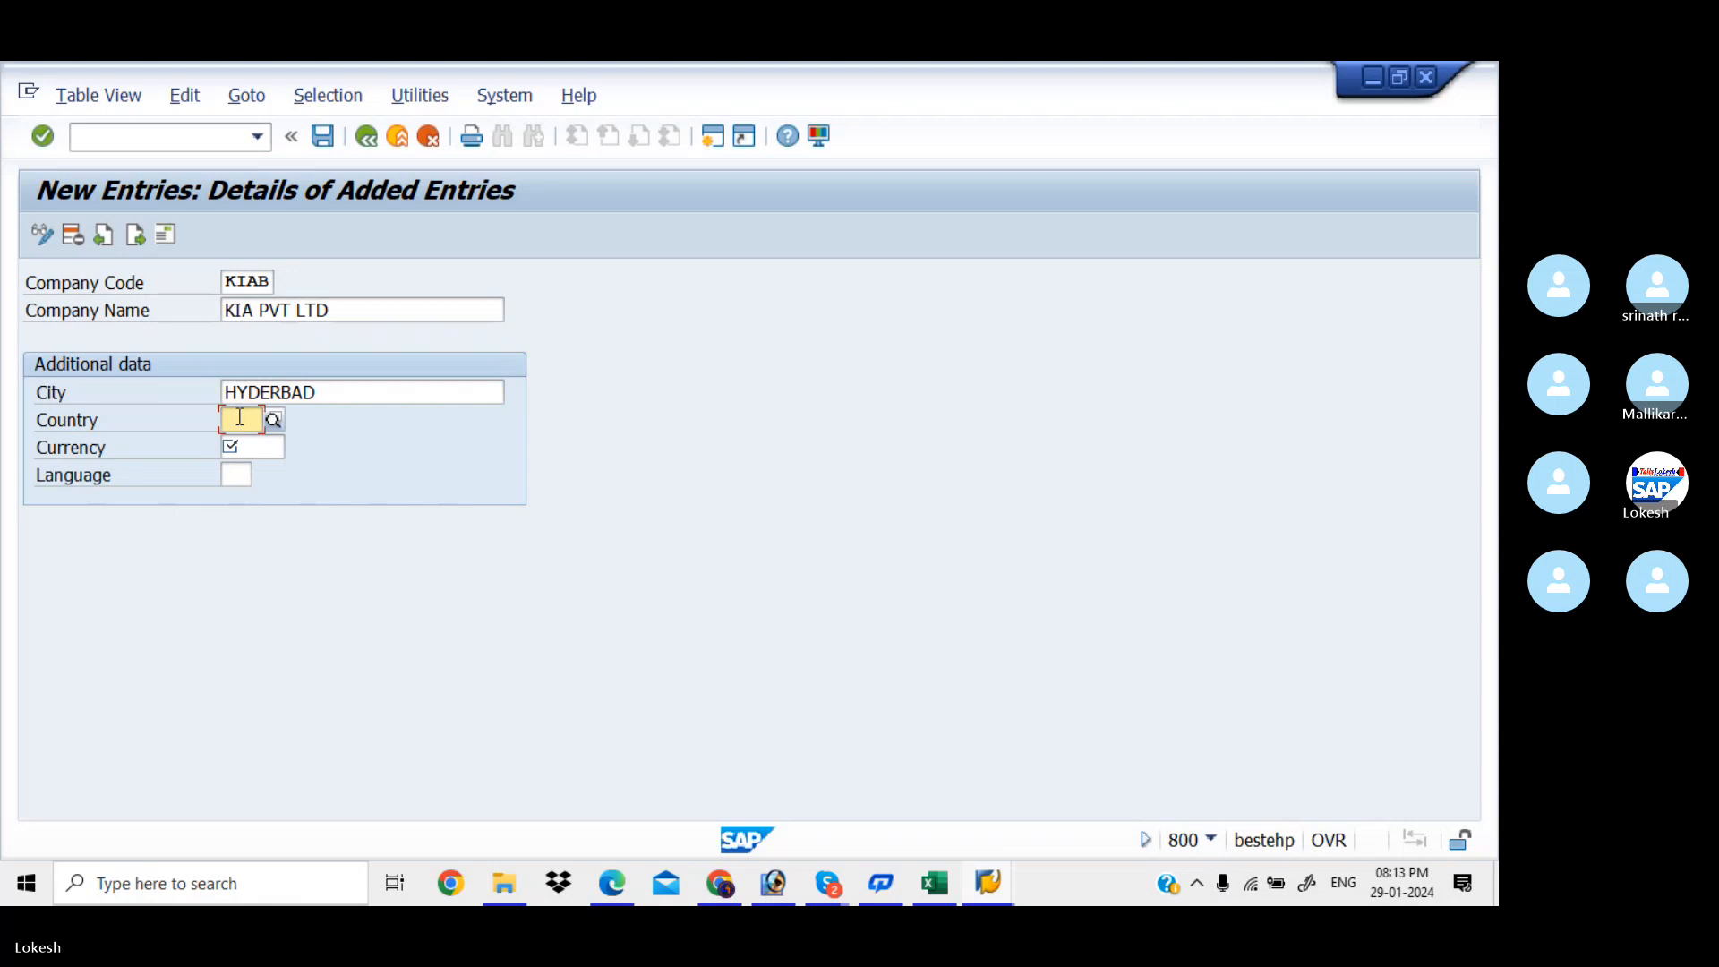
type("IN")
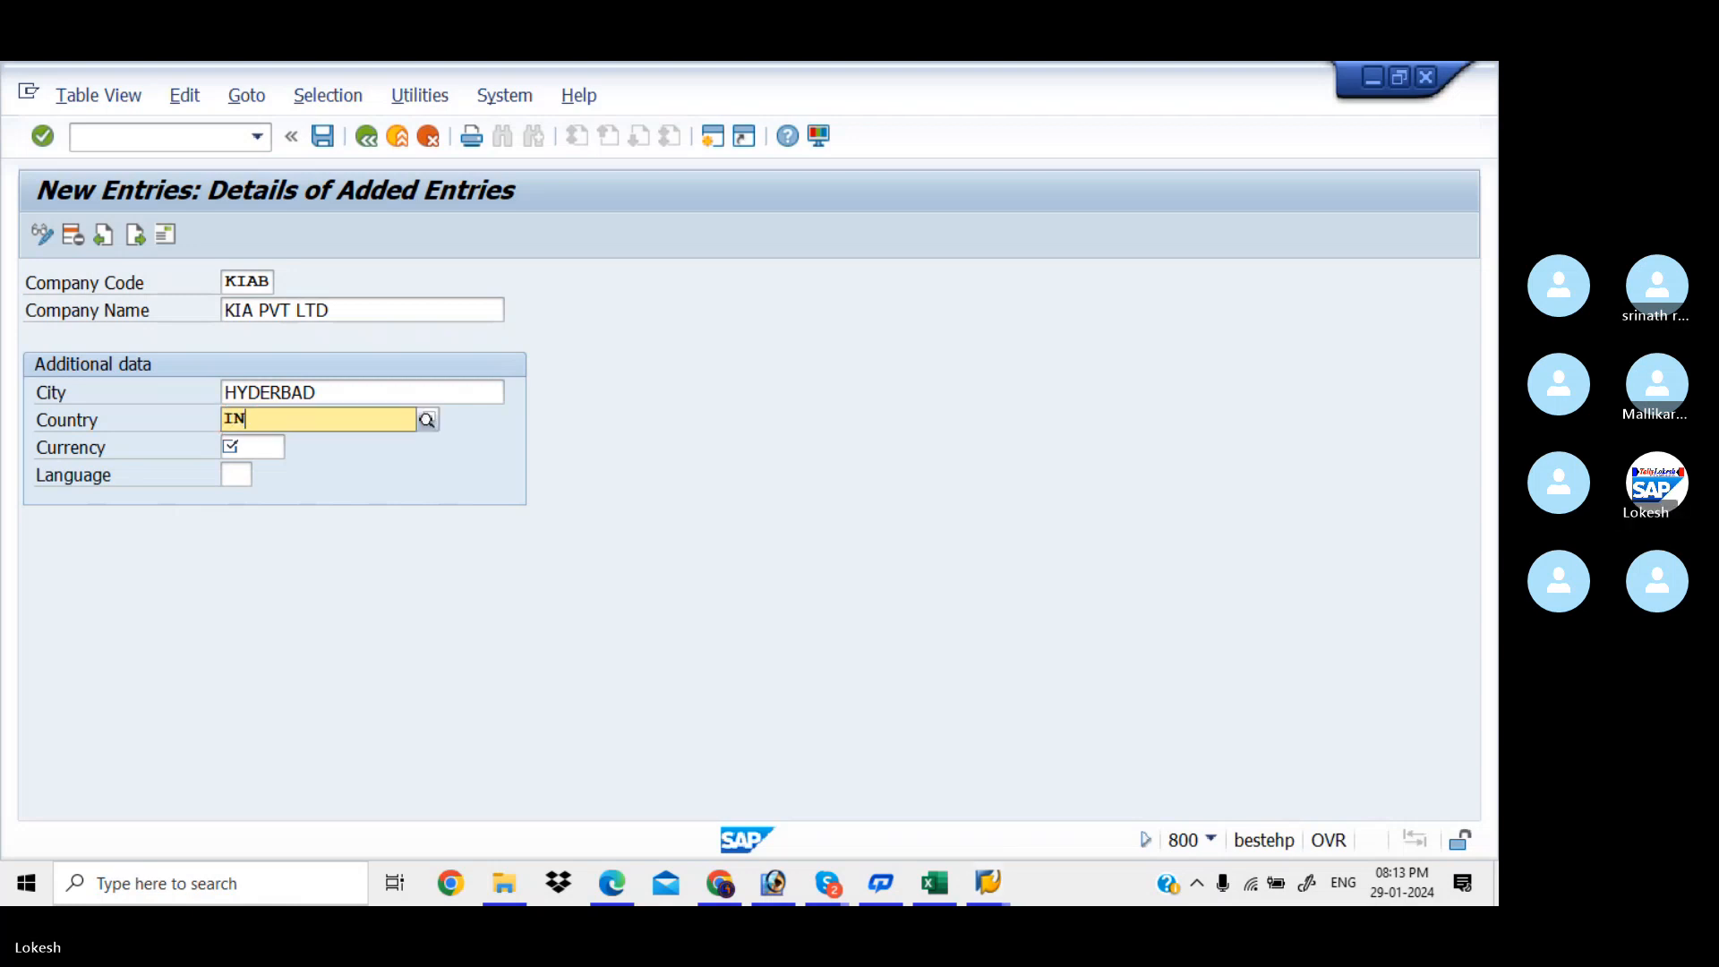
key("Down")
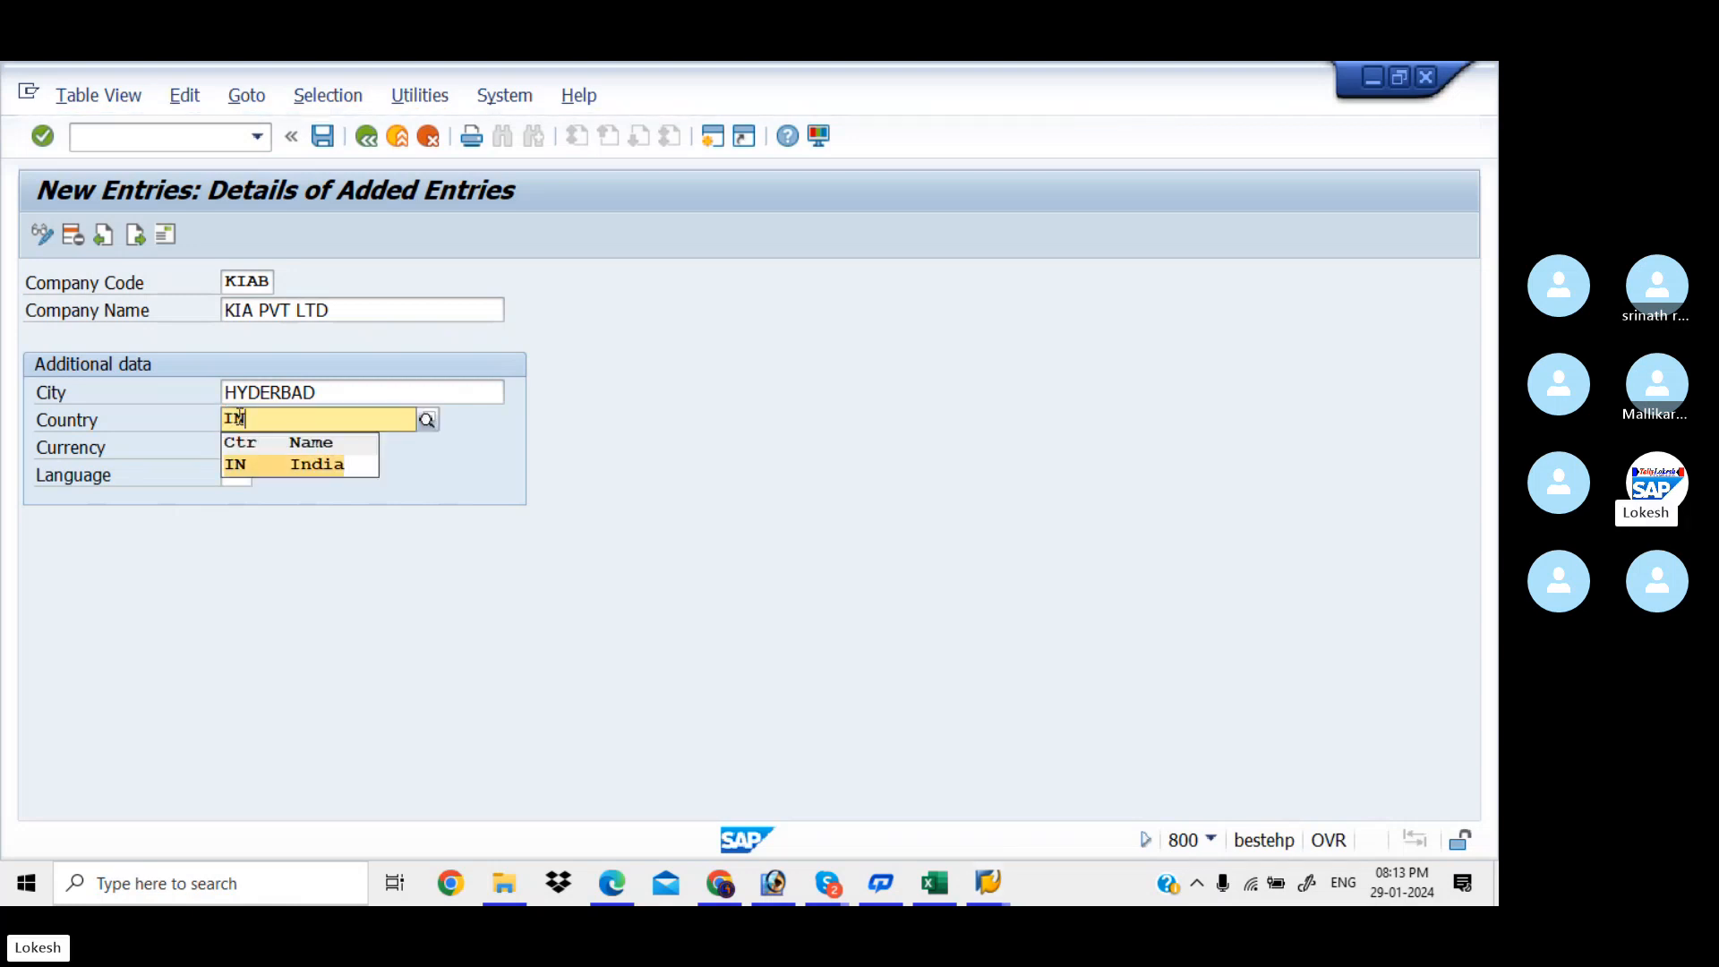
key("Tab")
type("INR")
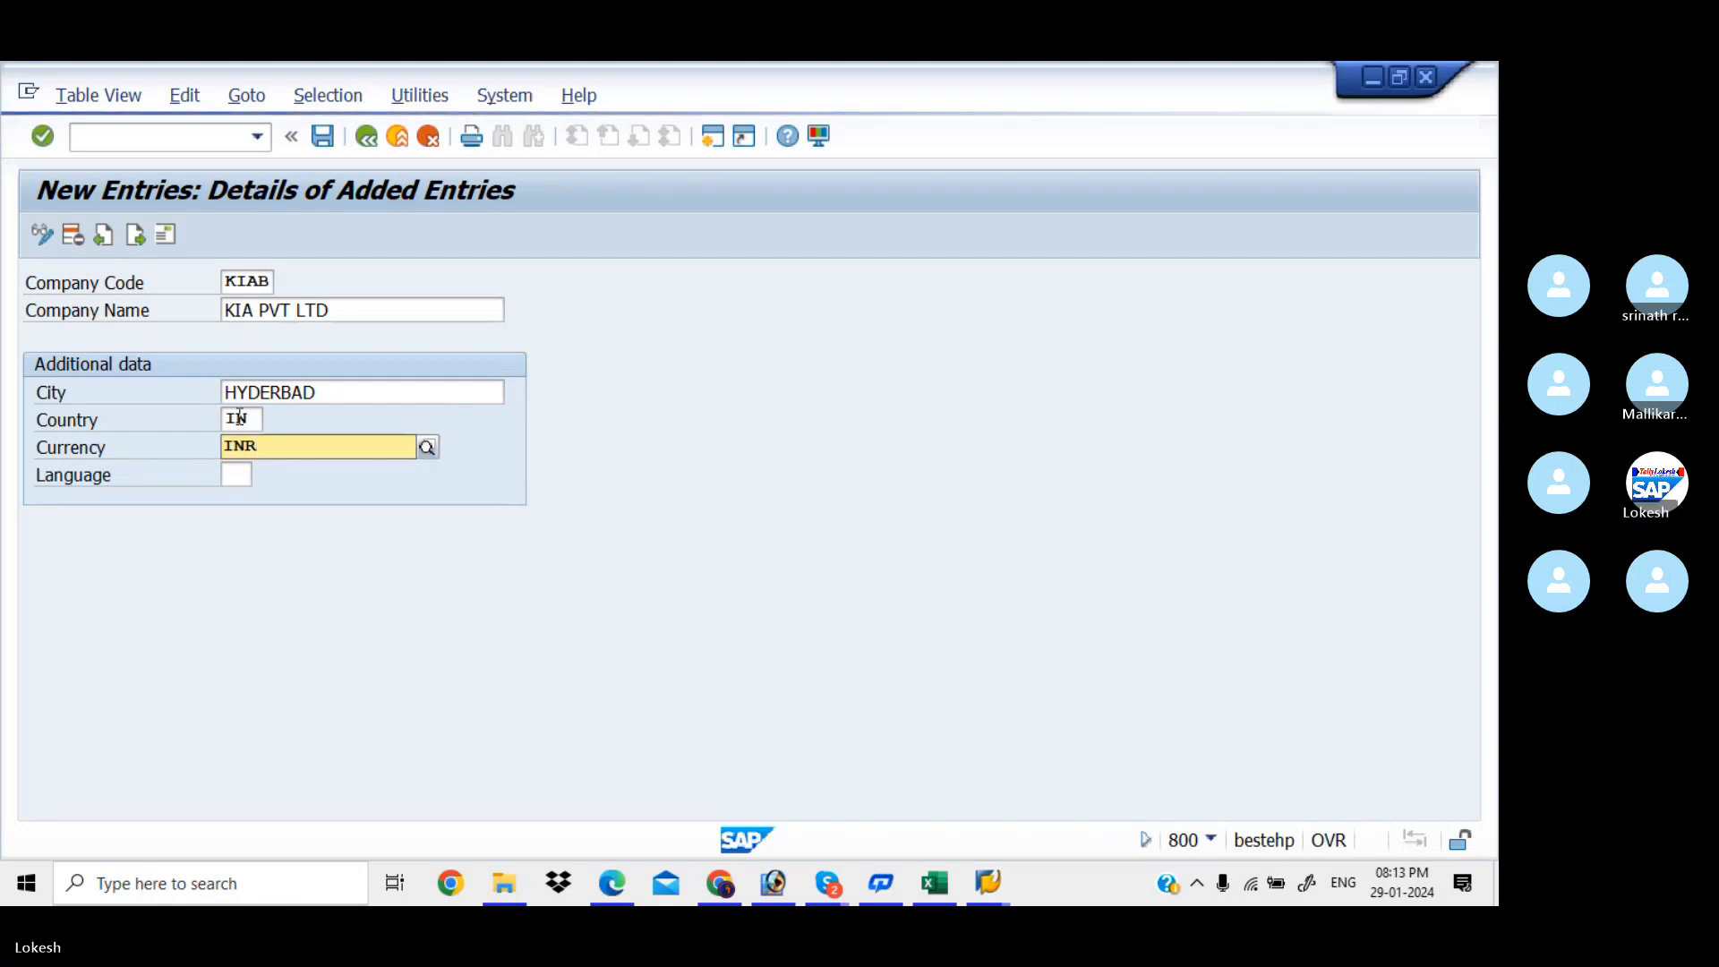
key("Down")
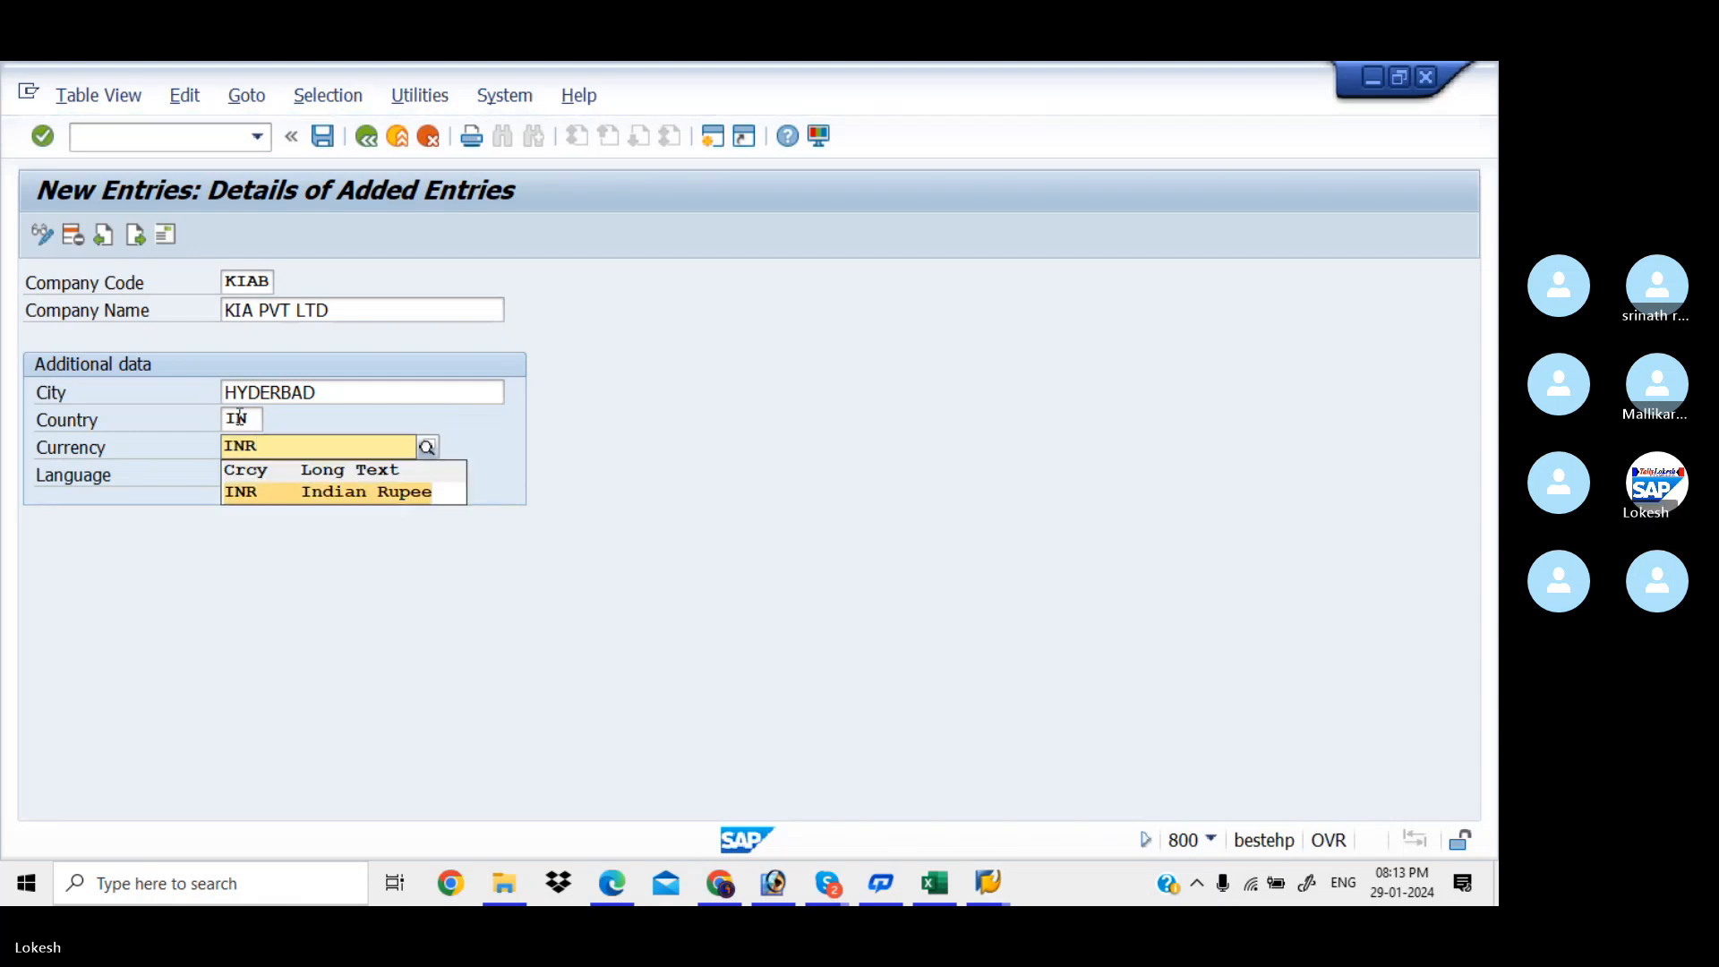
key("Tab")
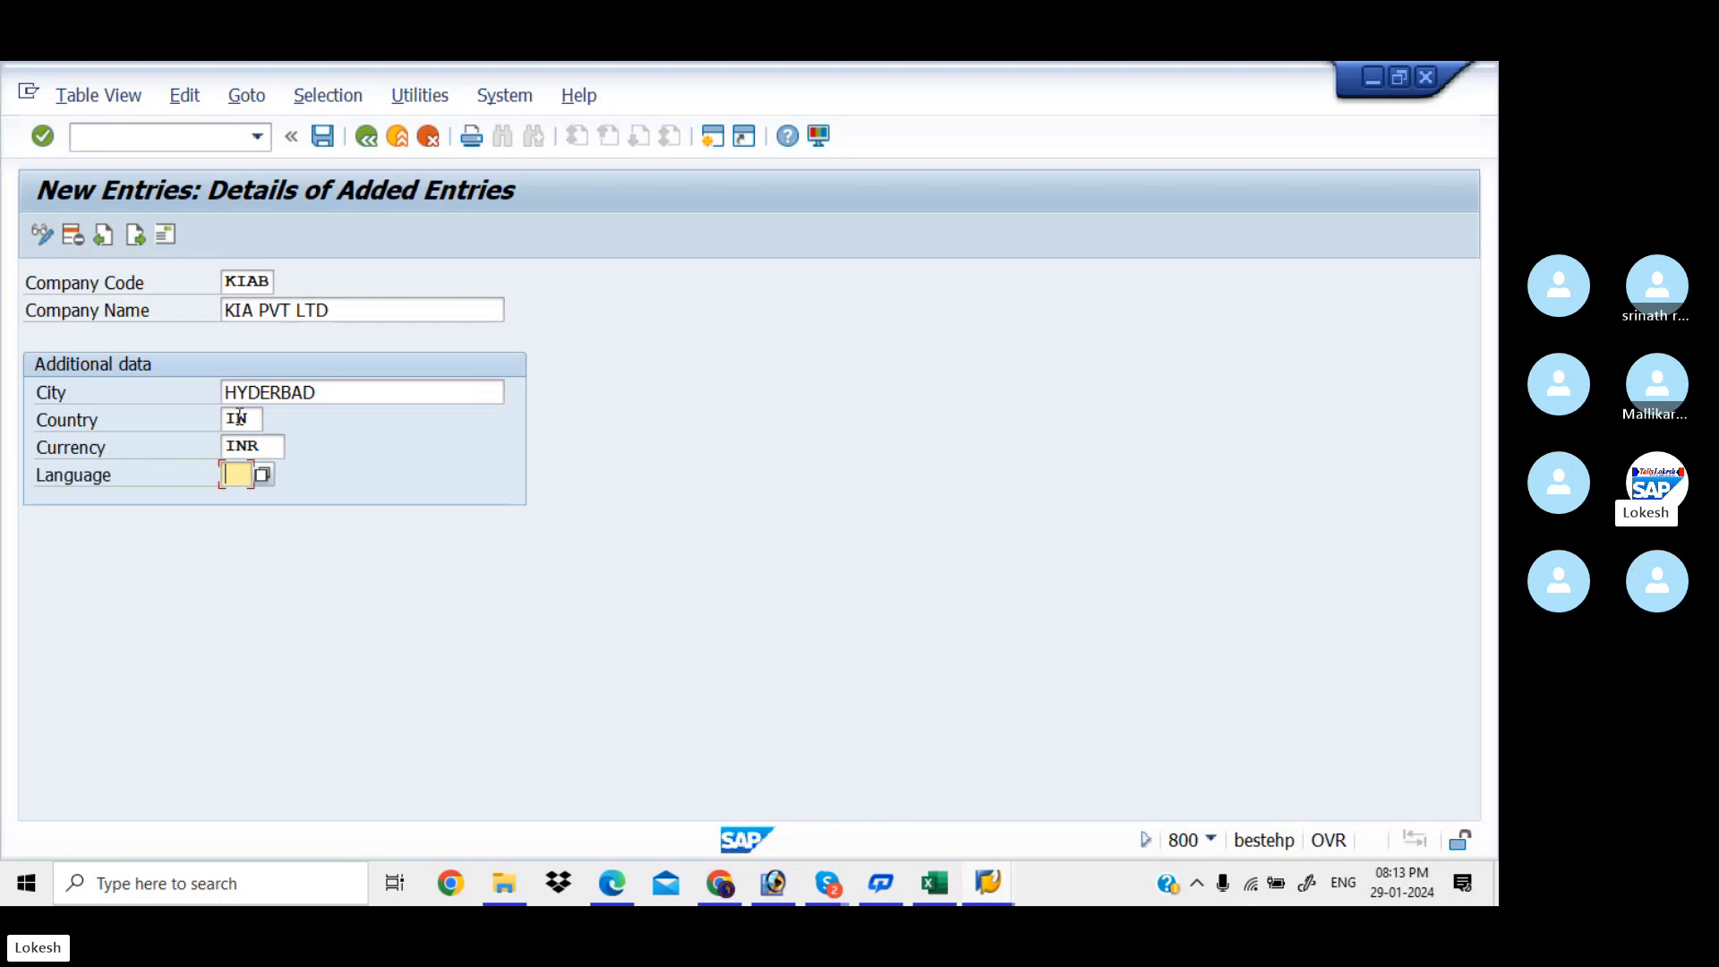
type("EN")
Save the entry and start the address with title Company and name KIA PVT LTD
left_click(330, 137)
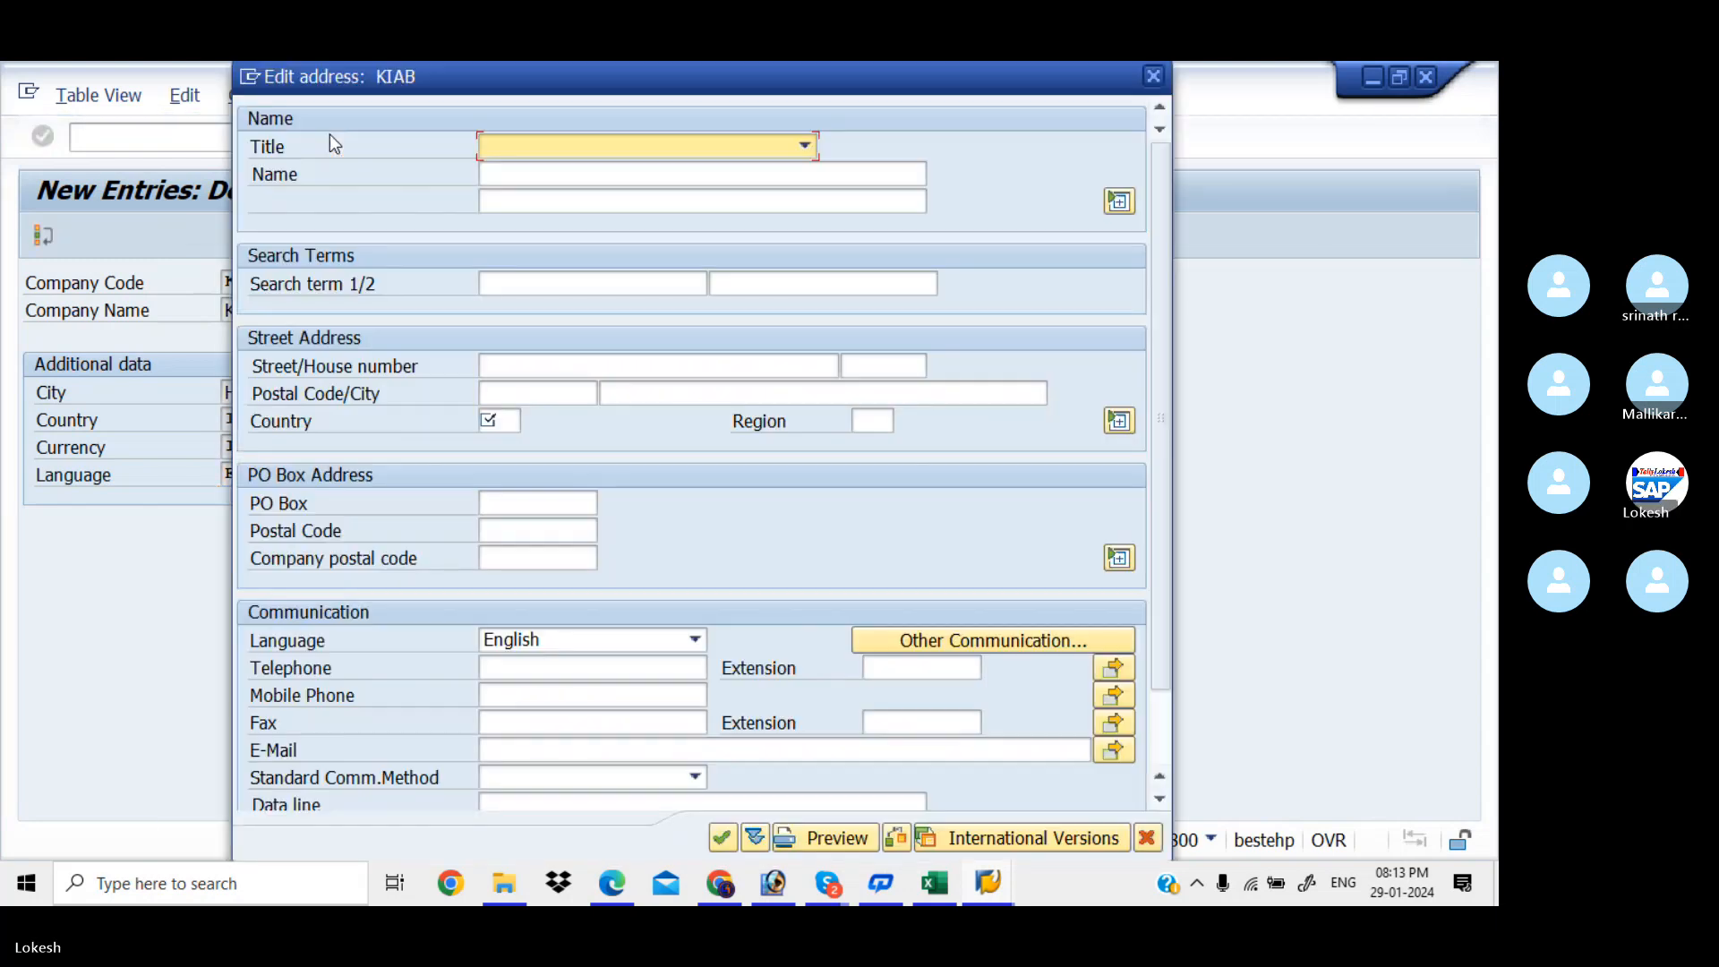
left_click(805, 146)
left_click(706, 173)
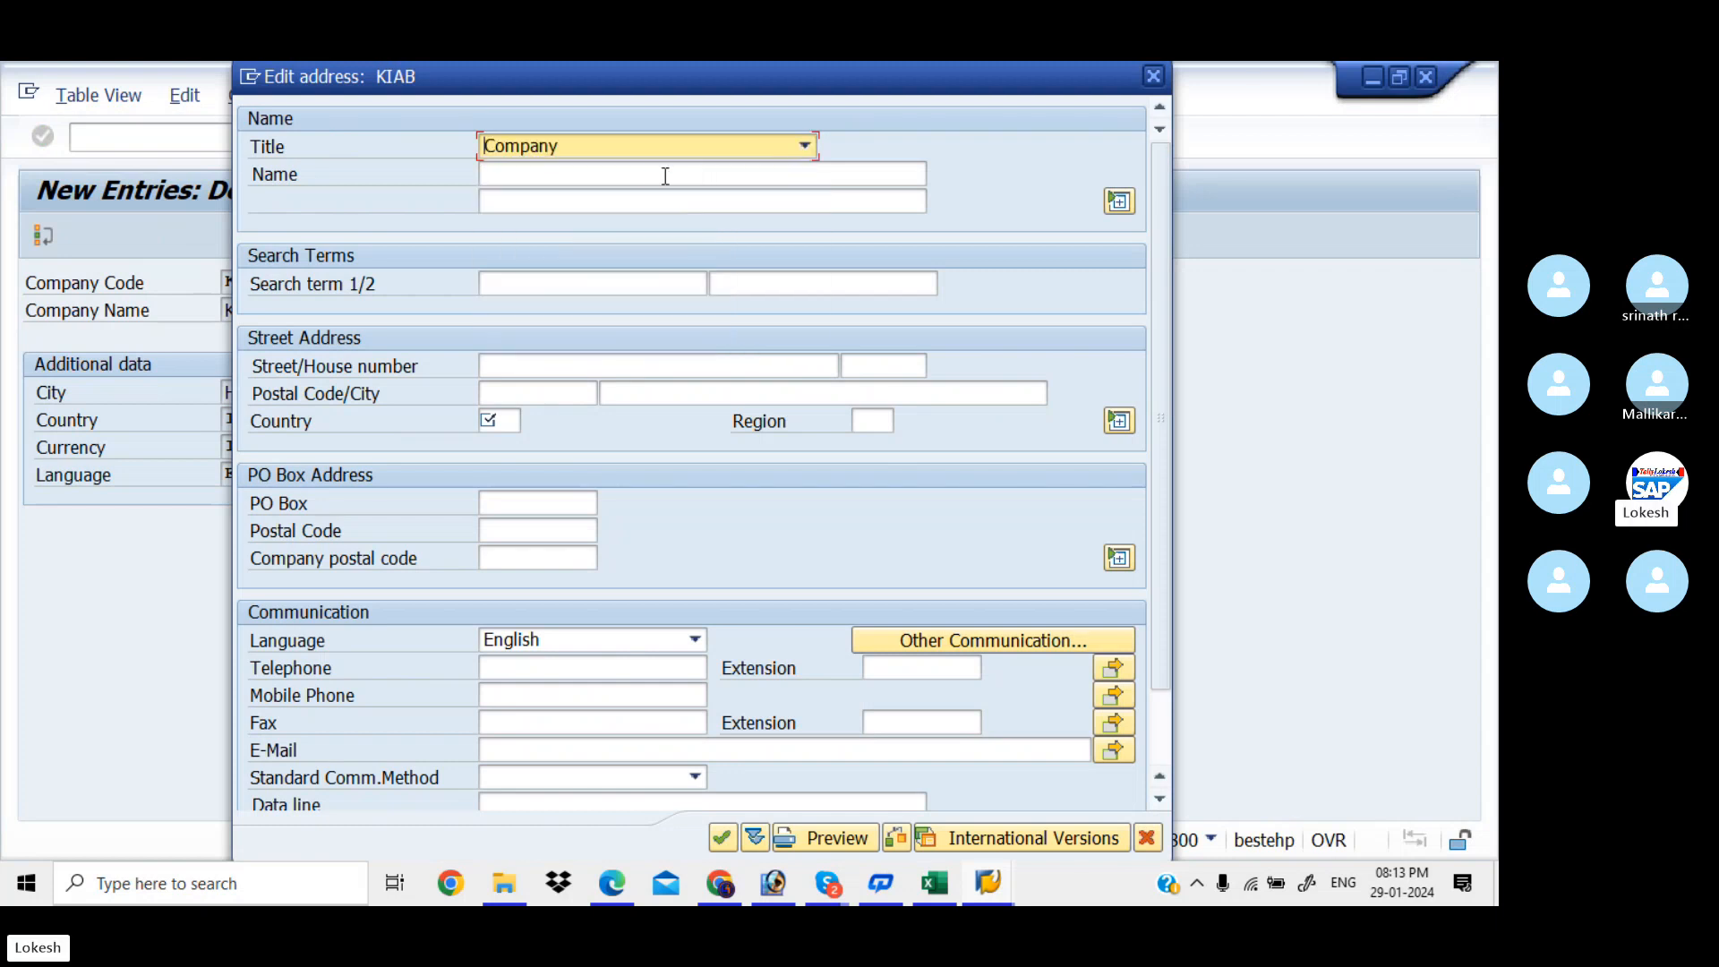
left_click(624, 176)
type("KIA")
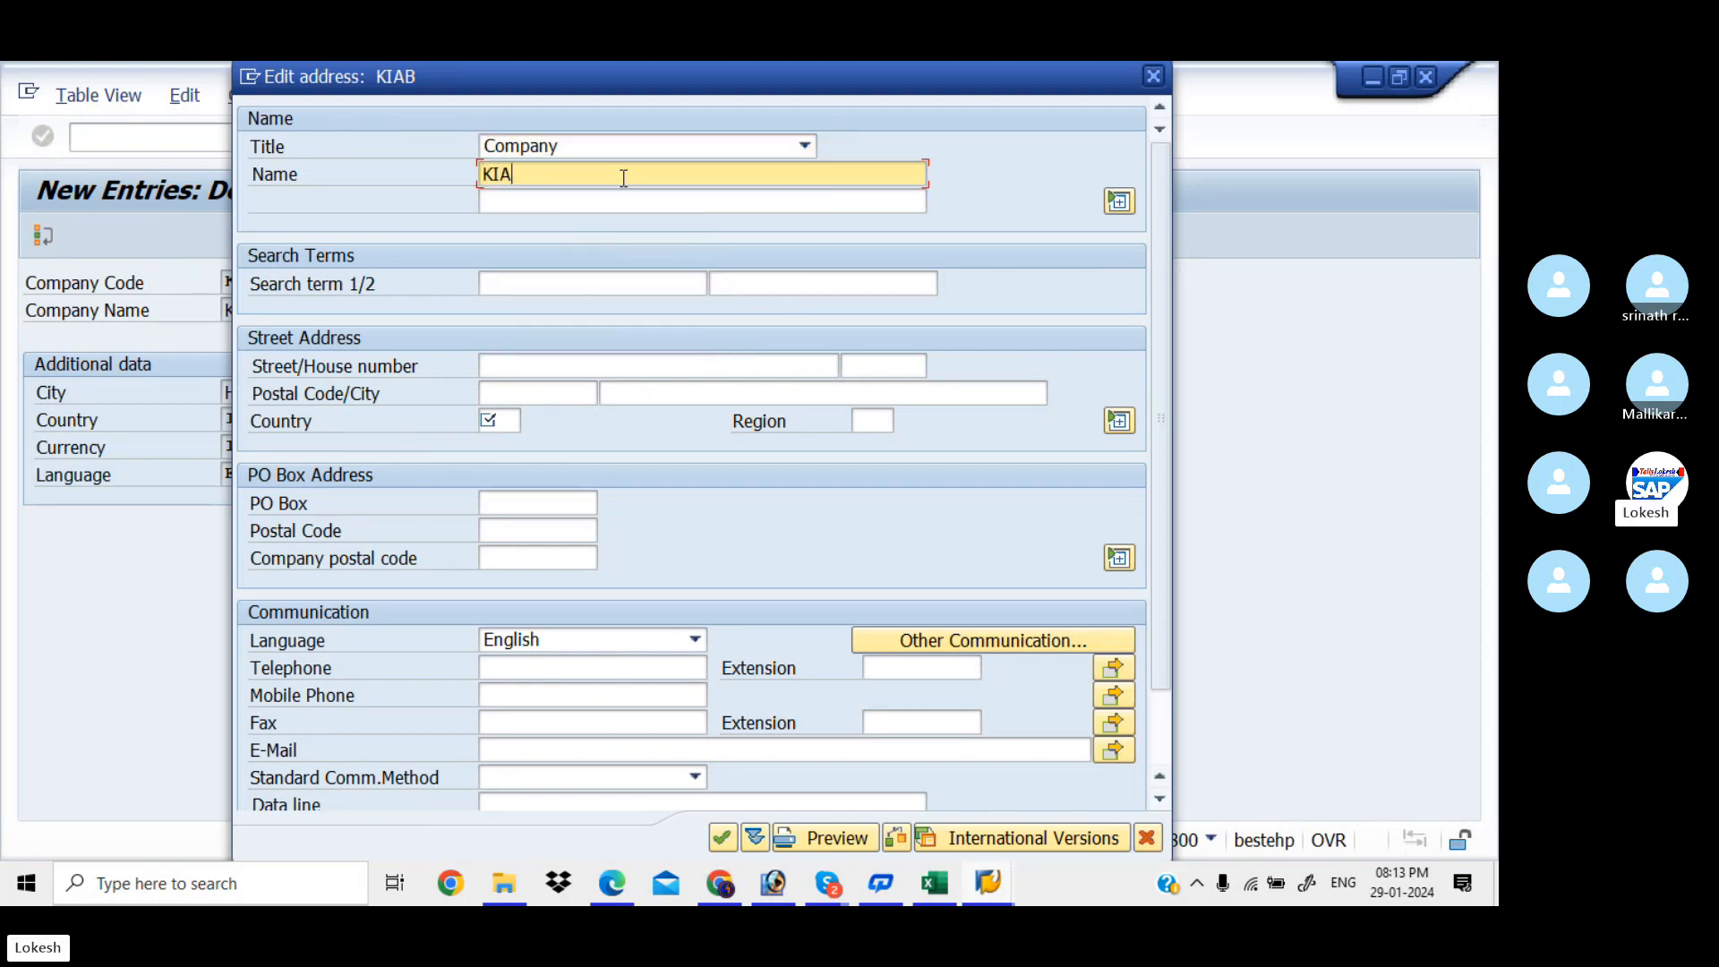
type(" PVT LTD")
left_click(569, 363)
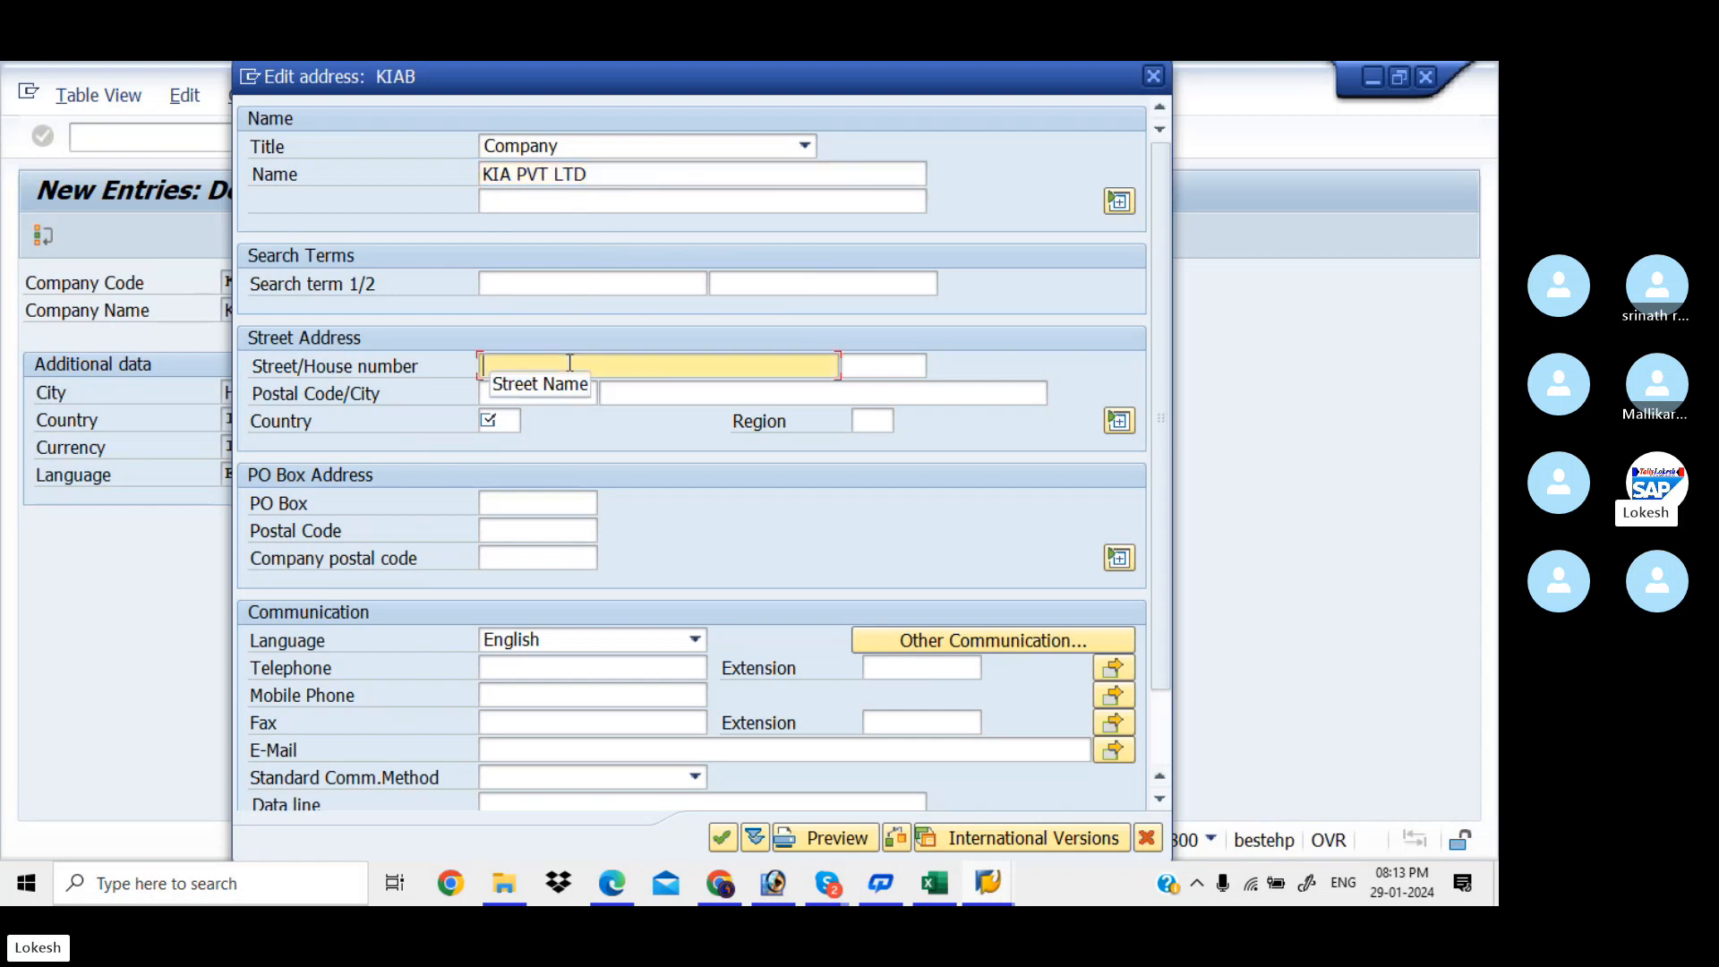
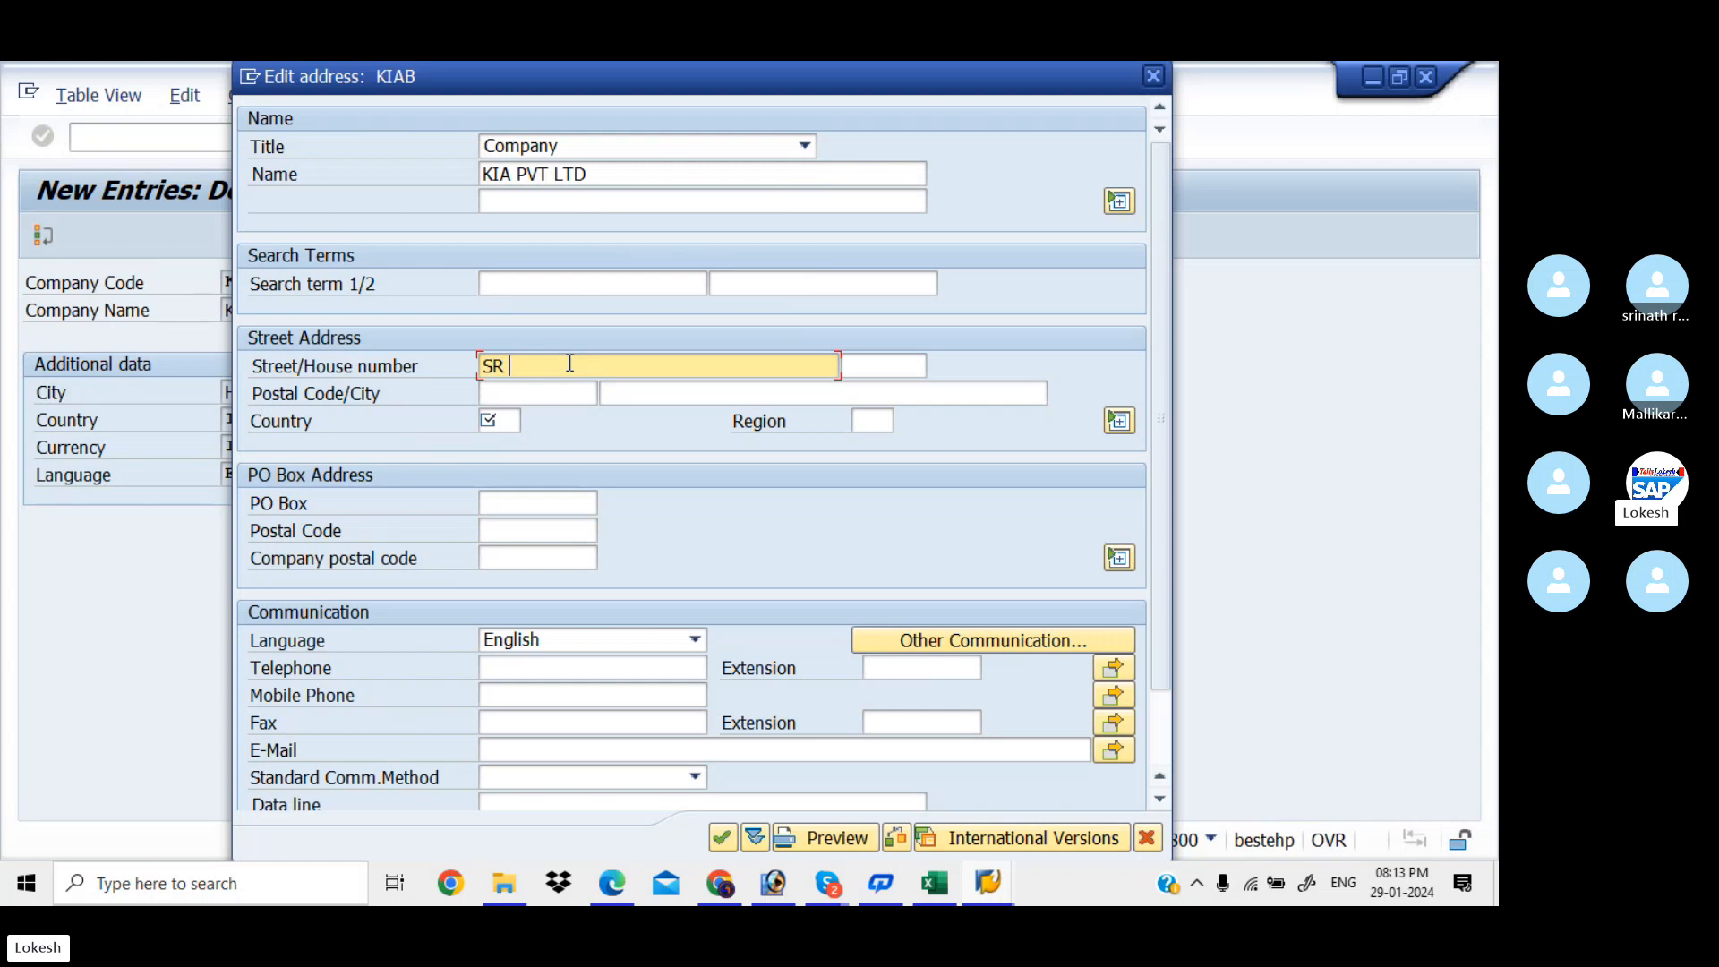
key("Tab")
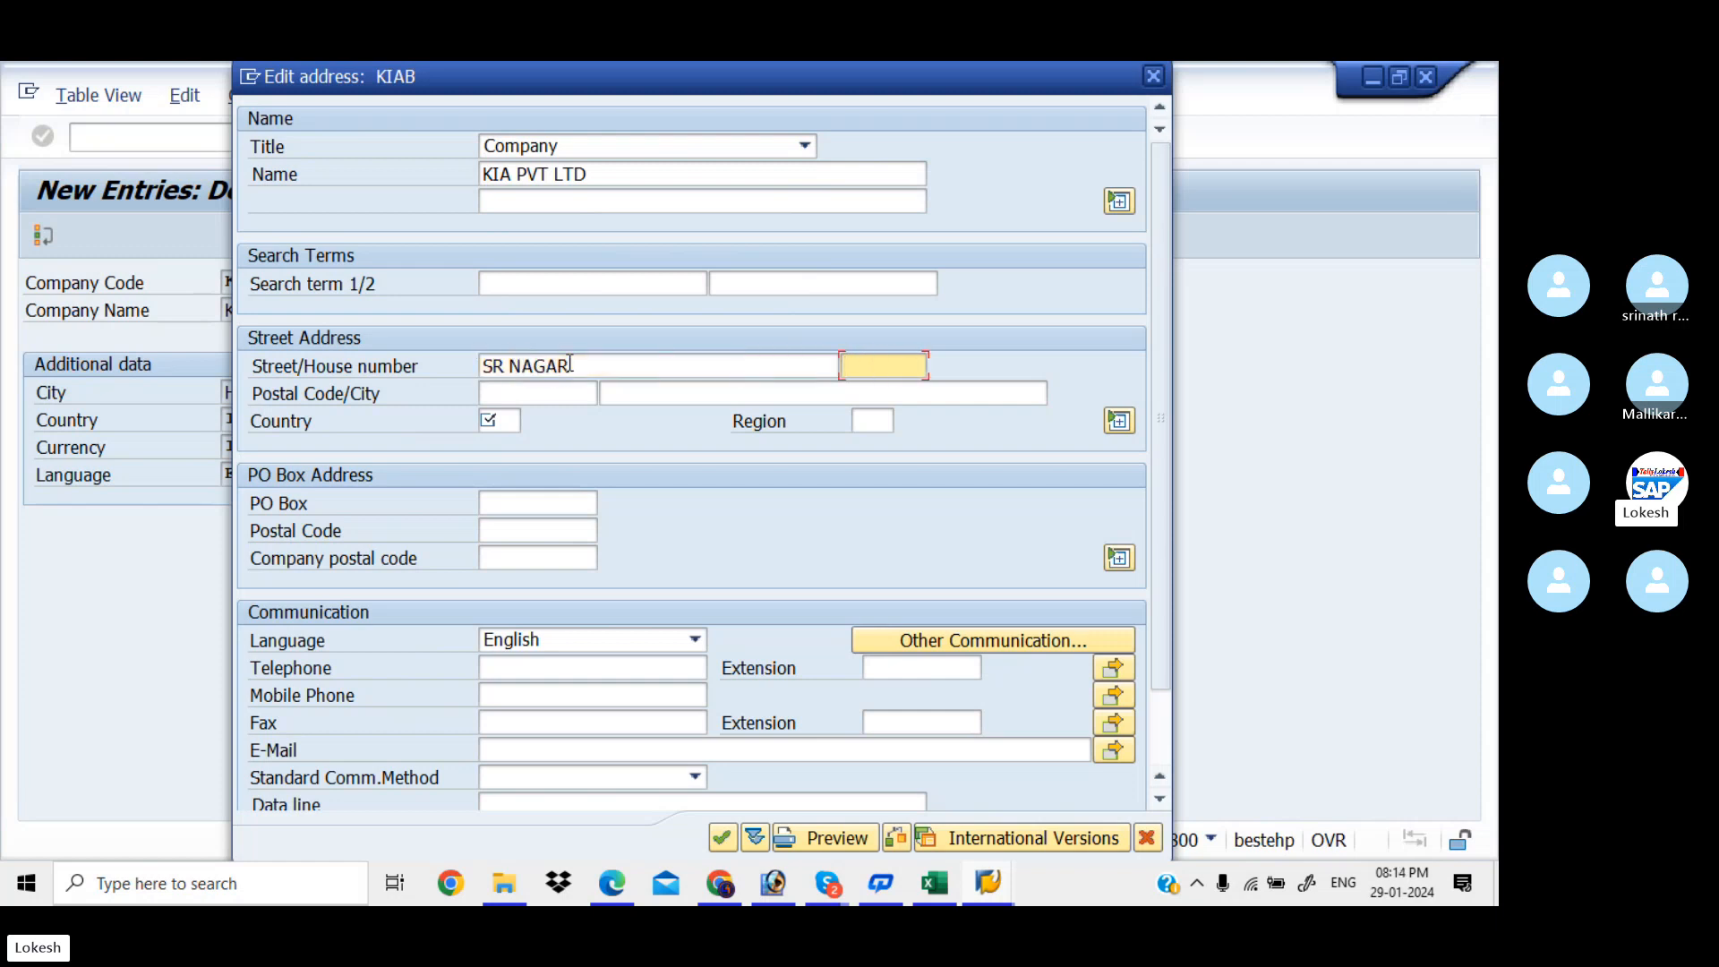
key("Tab")
type("51")
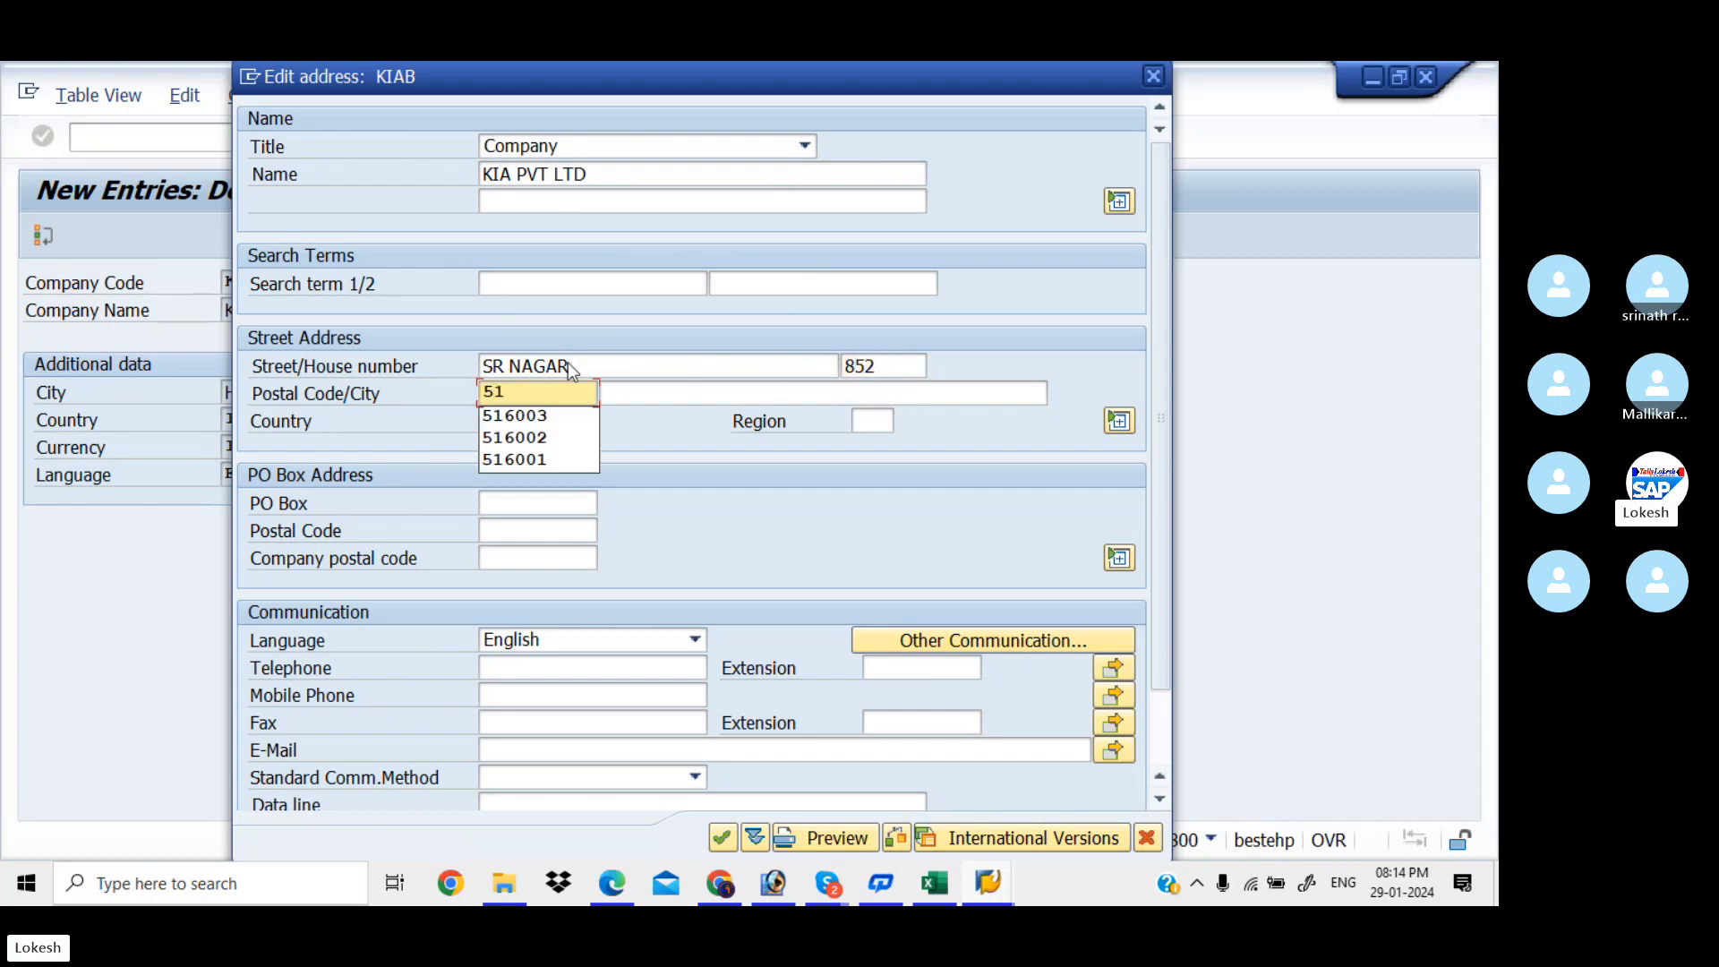
type("6001")
key("Tab")
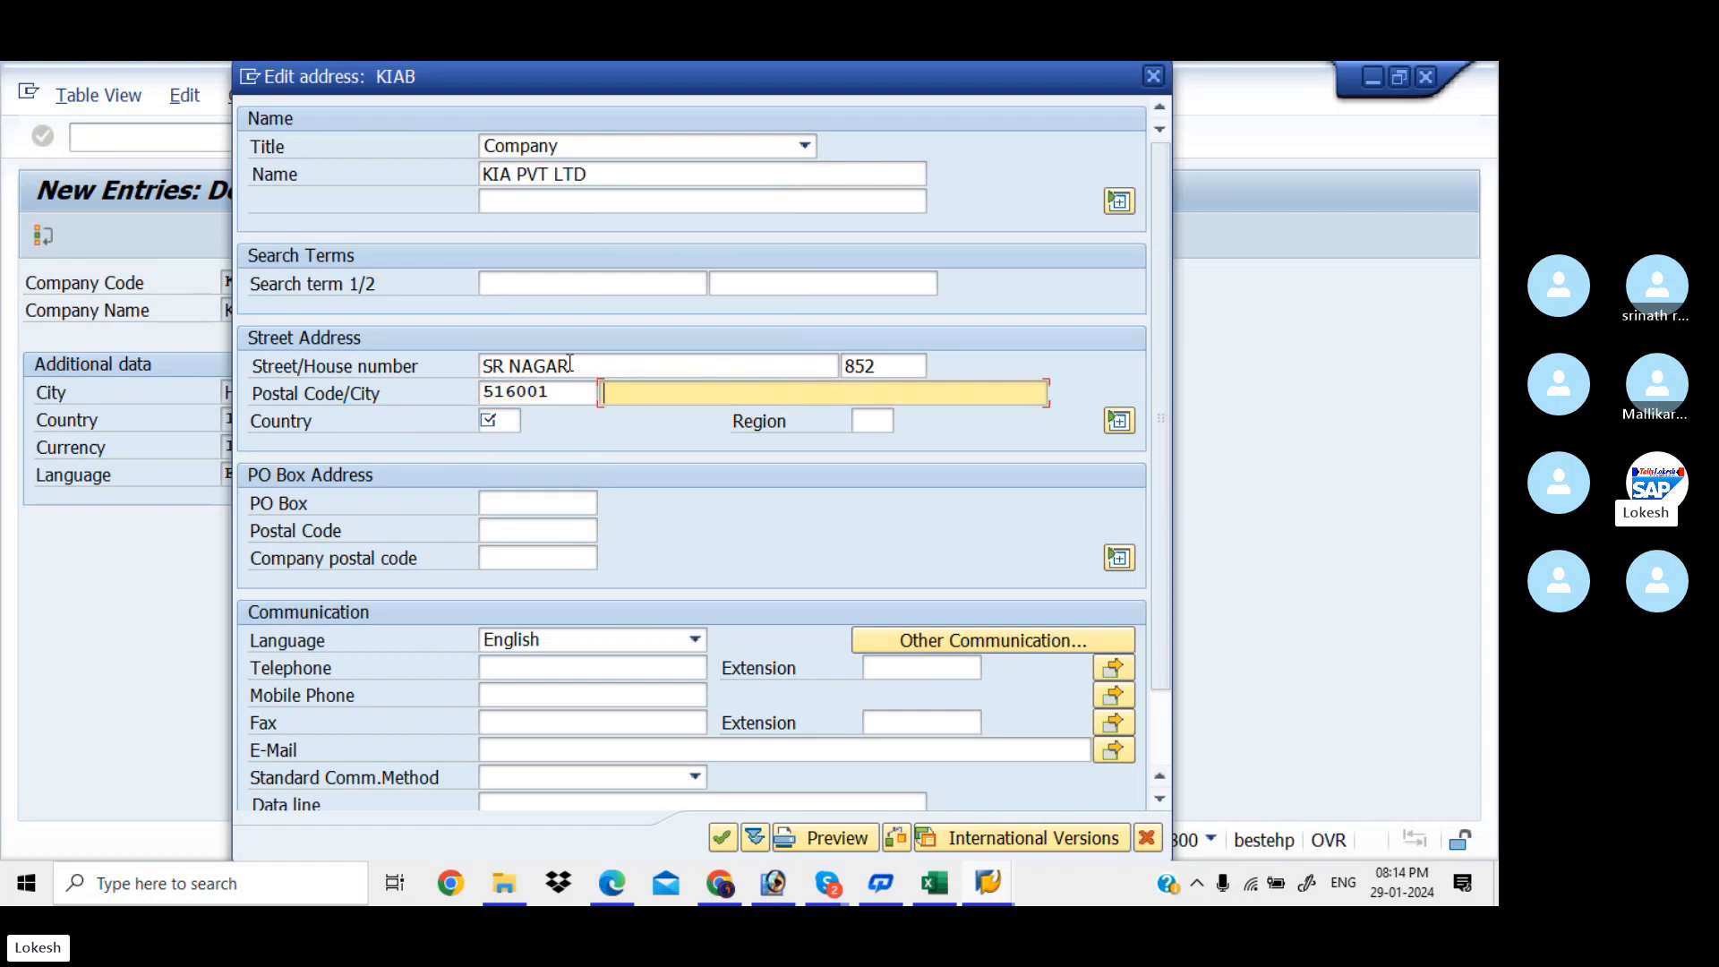
Set city HYDERBAD, country IN and region 36 TELANGANA
type("H")
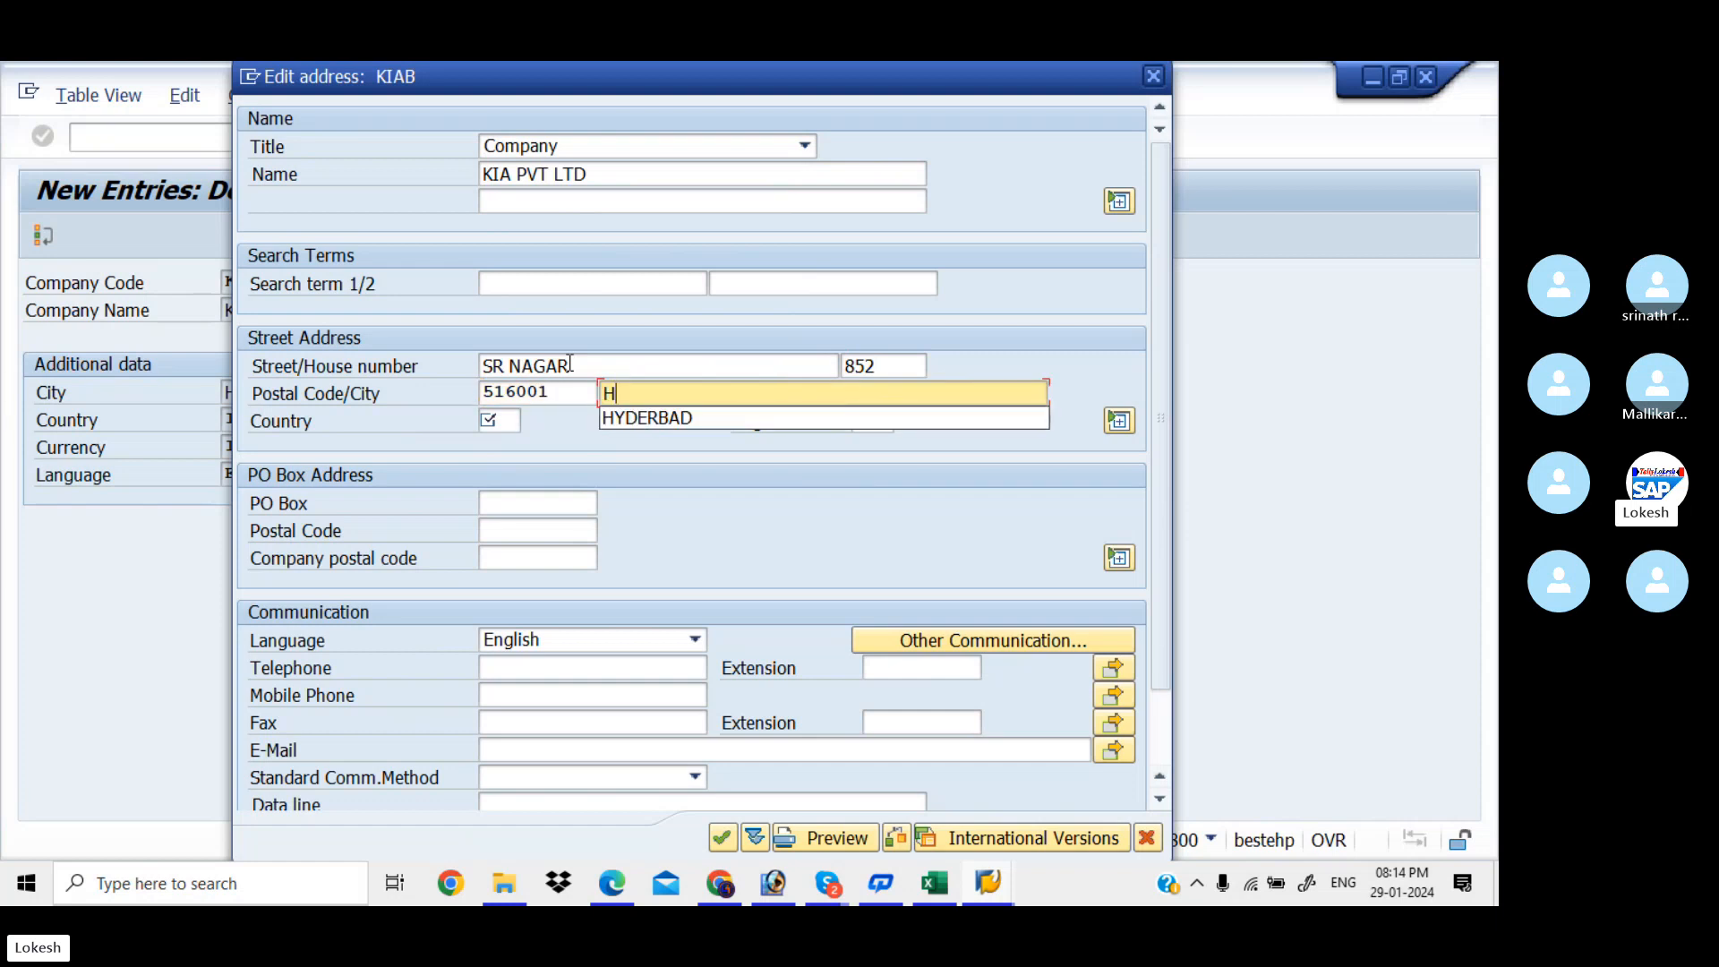
key("Down")
key("Tab")
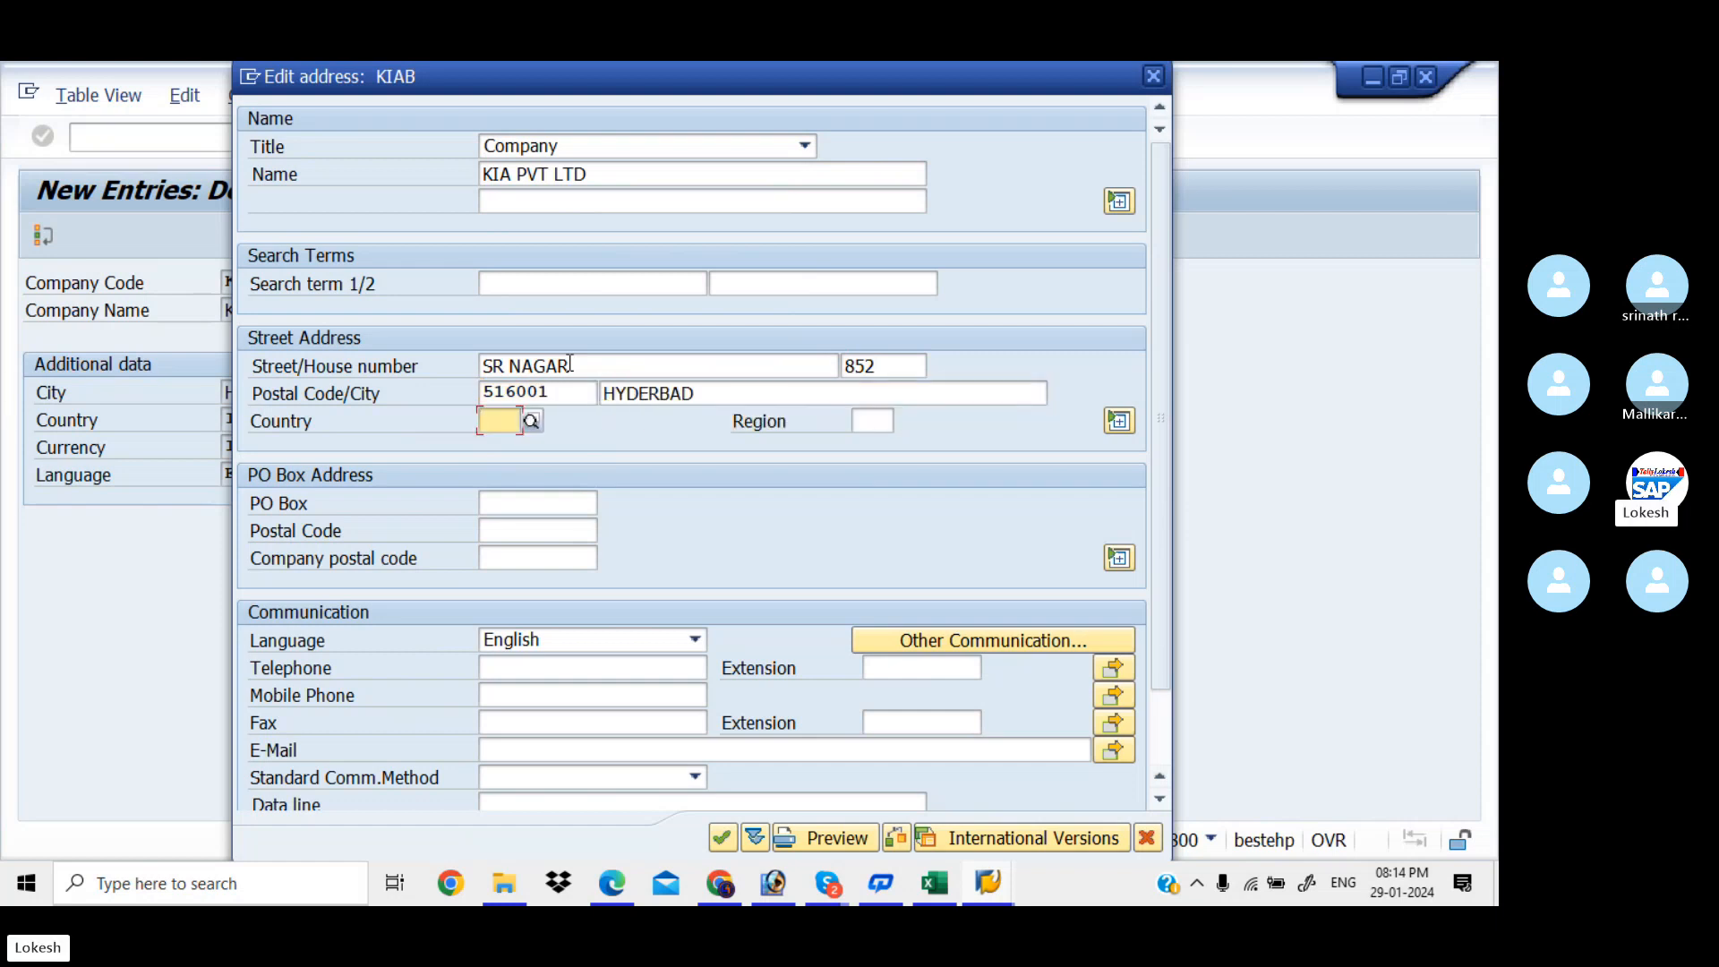
type("IN")
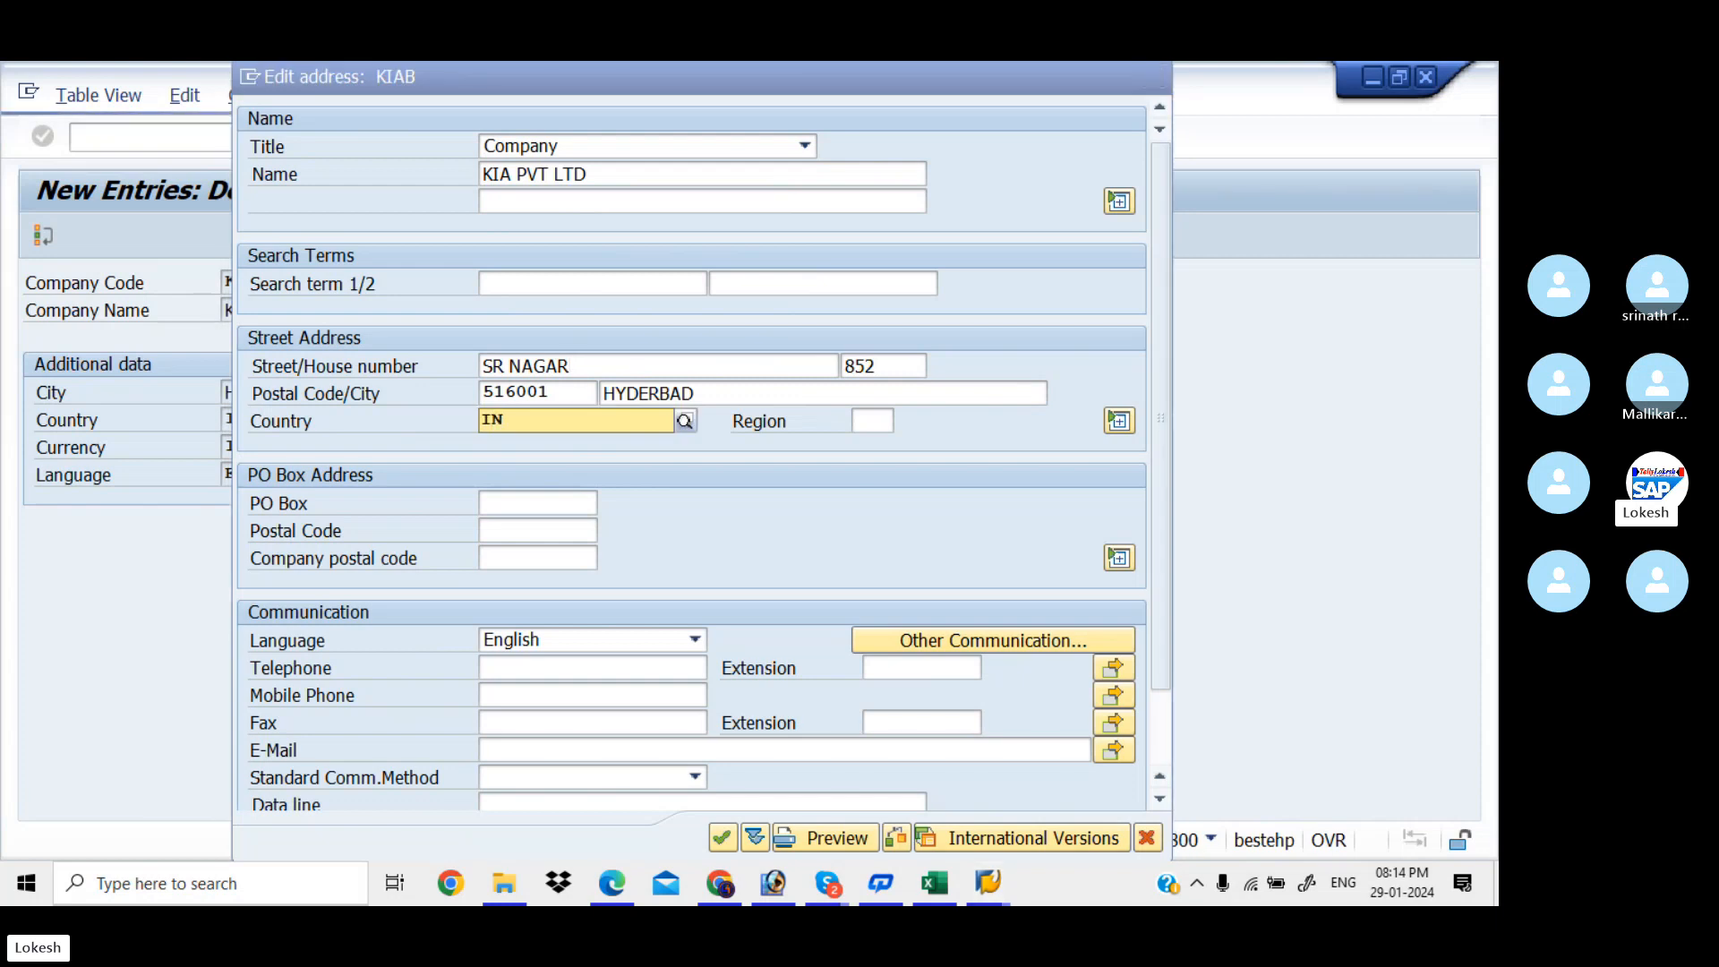
key("Tab")
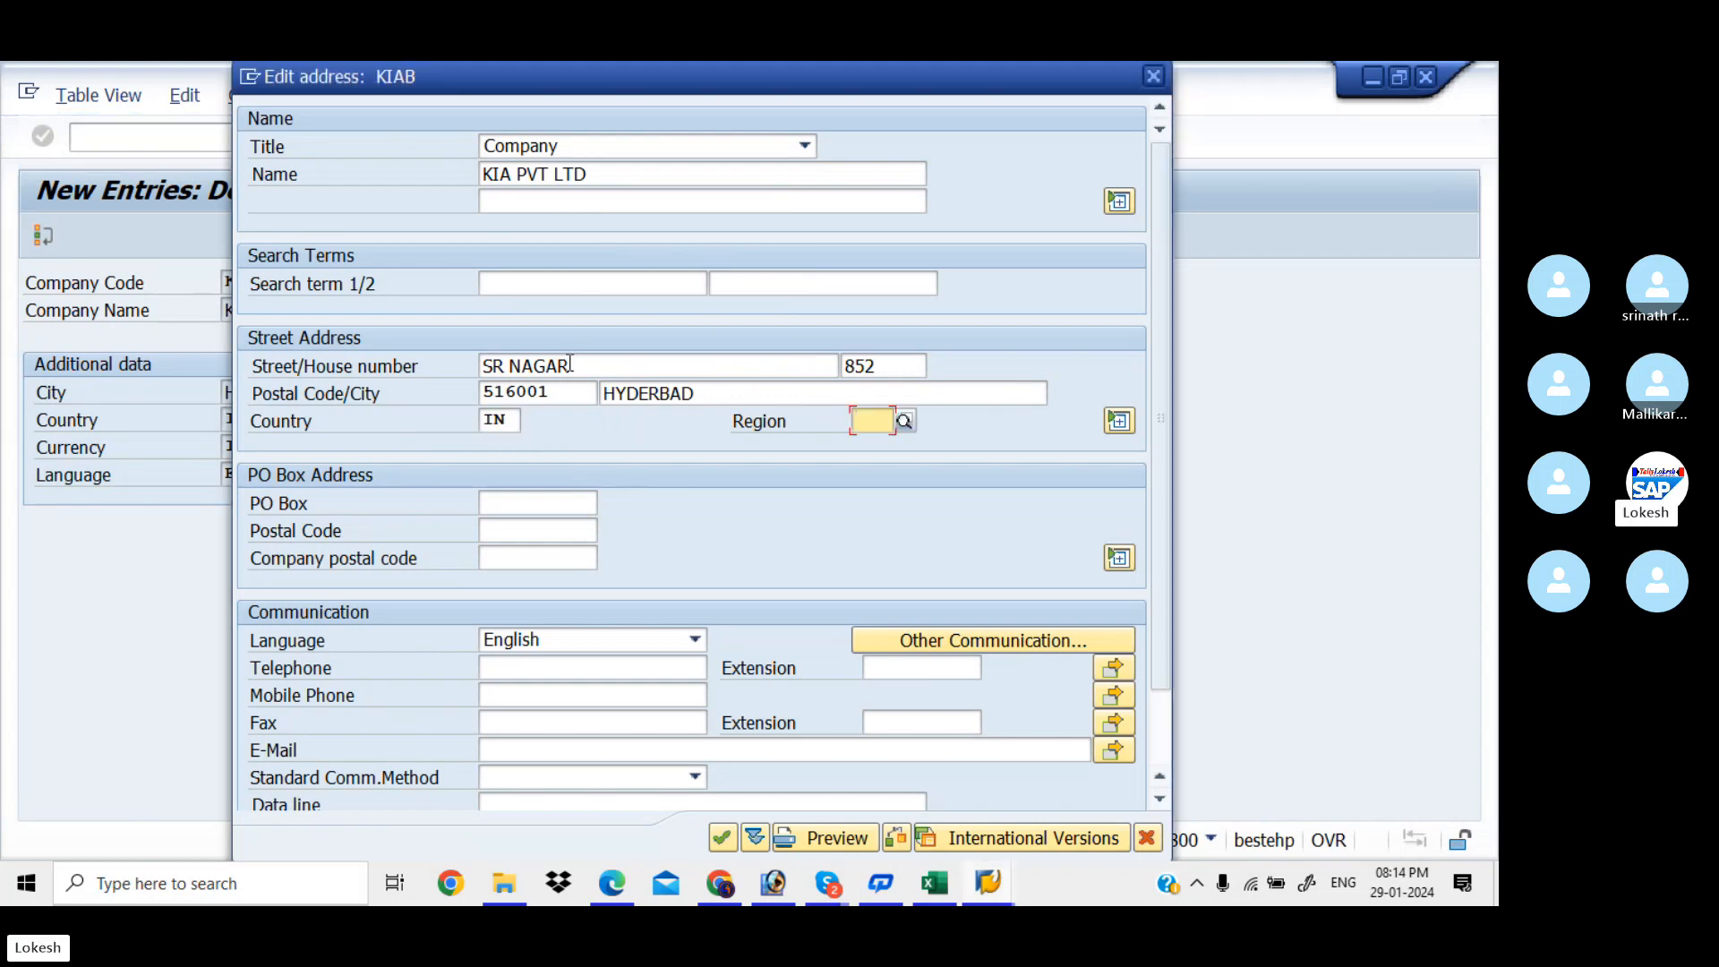
left_click(905, 420)
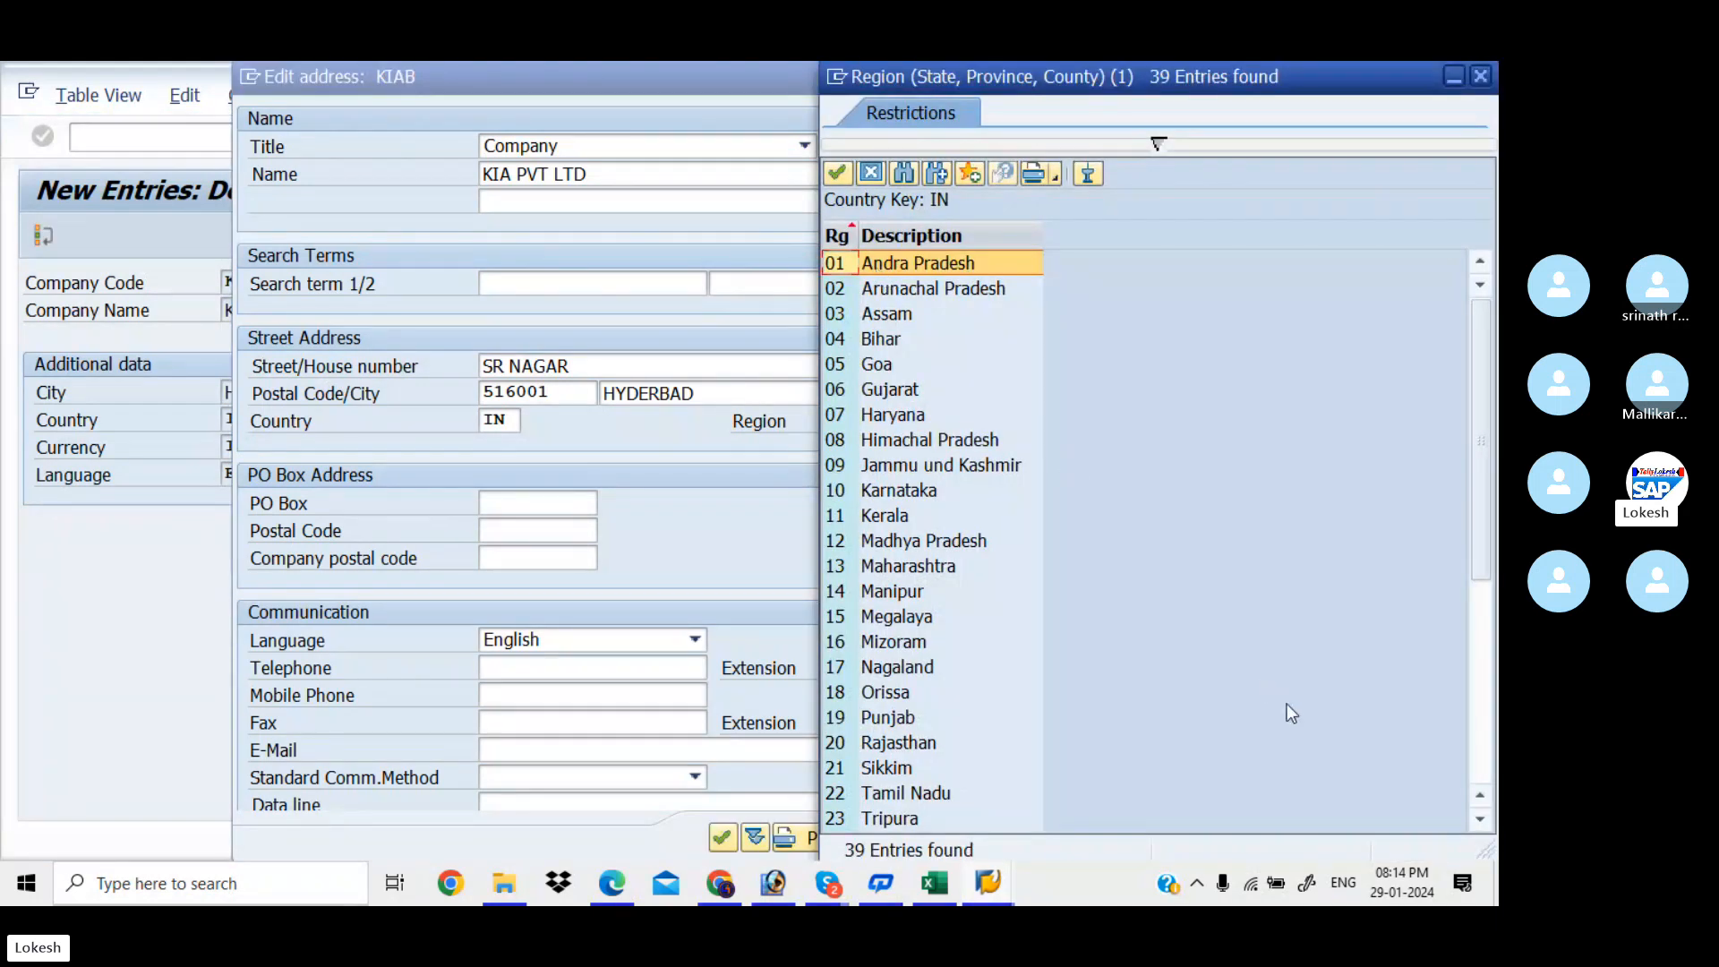
left_click_drag(1480, 523, 1489, 754)
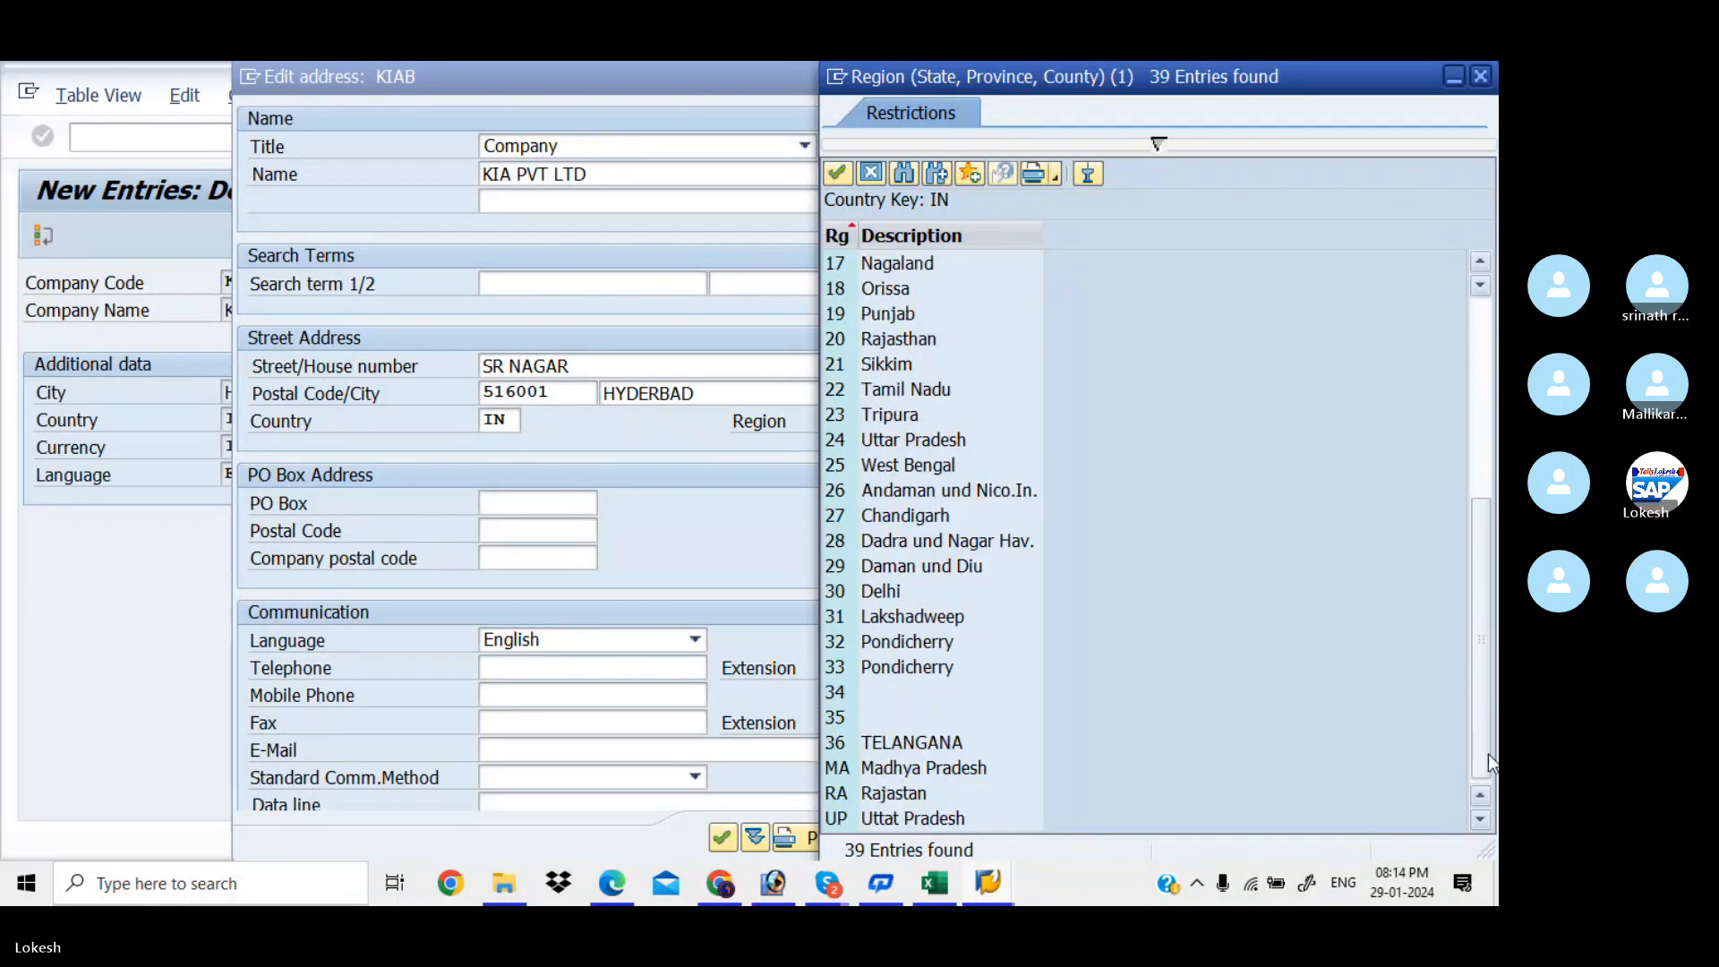
double_click(929, 744)
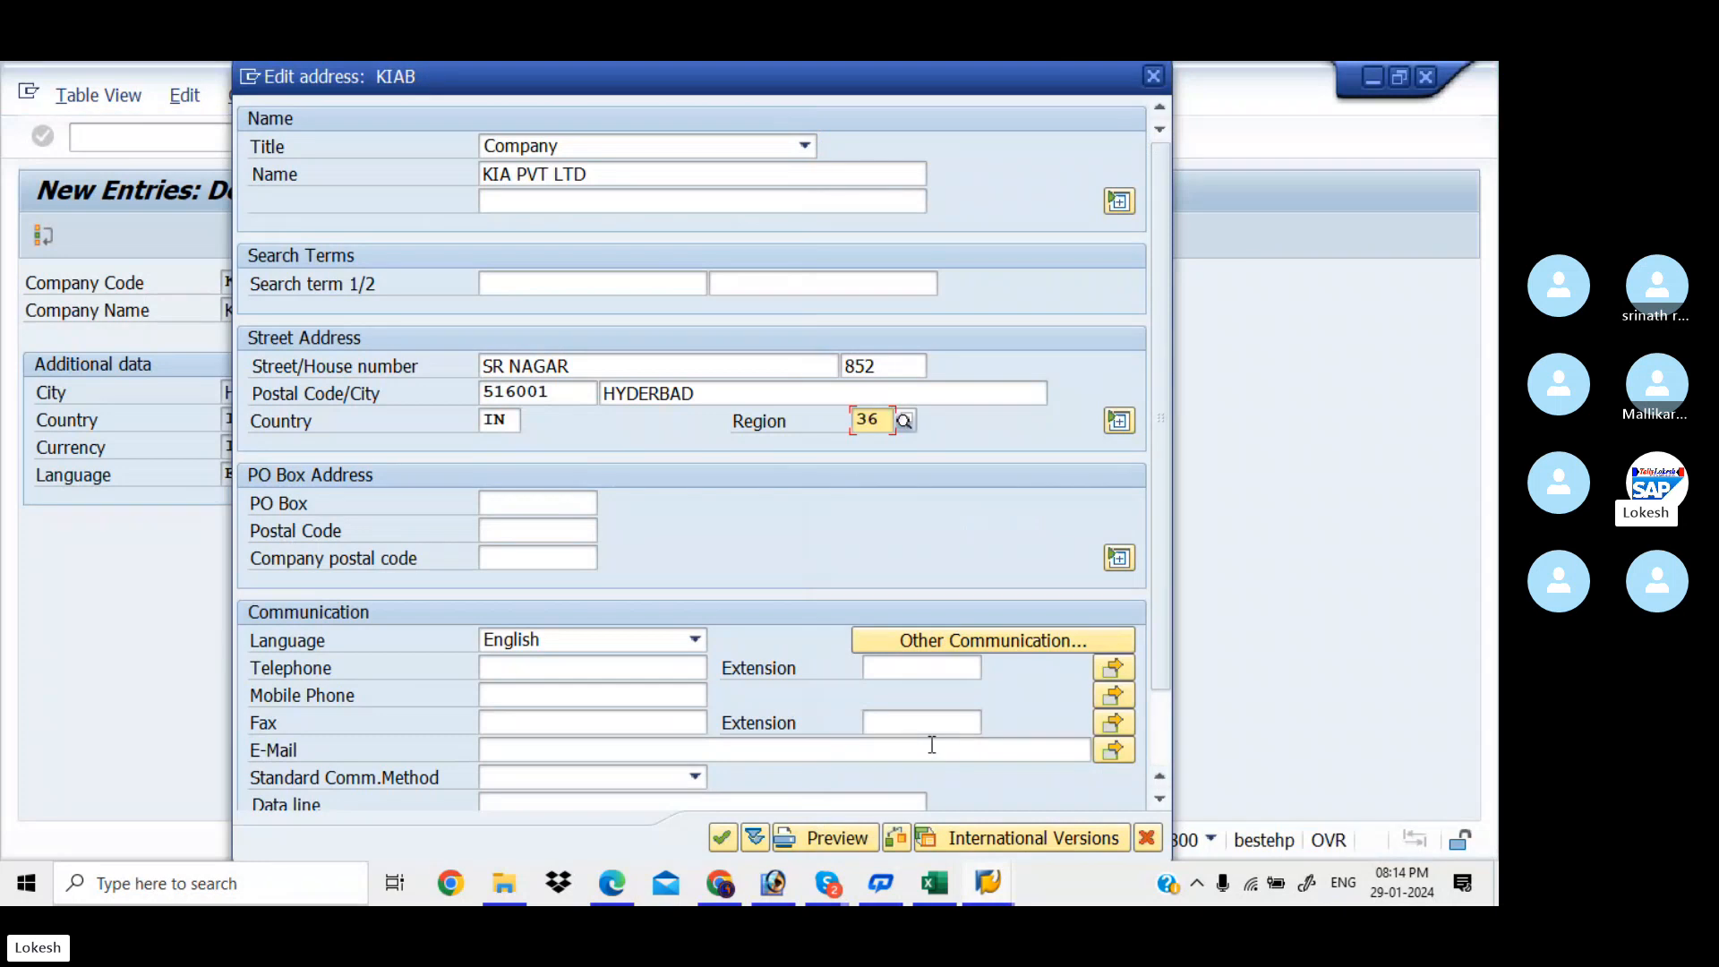
Enter PO box 516001 with PO box postal code 516001
left_click(535, 501)
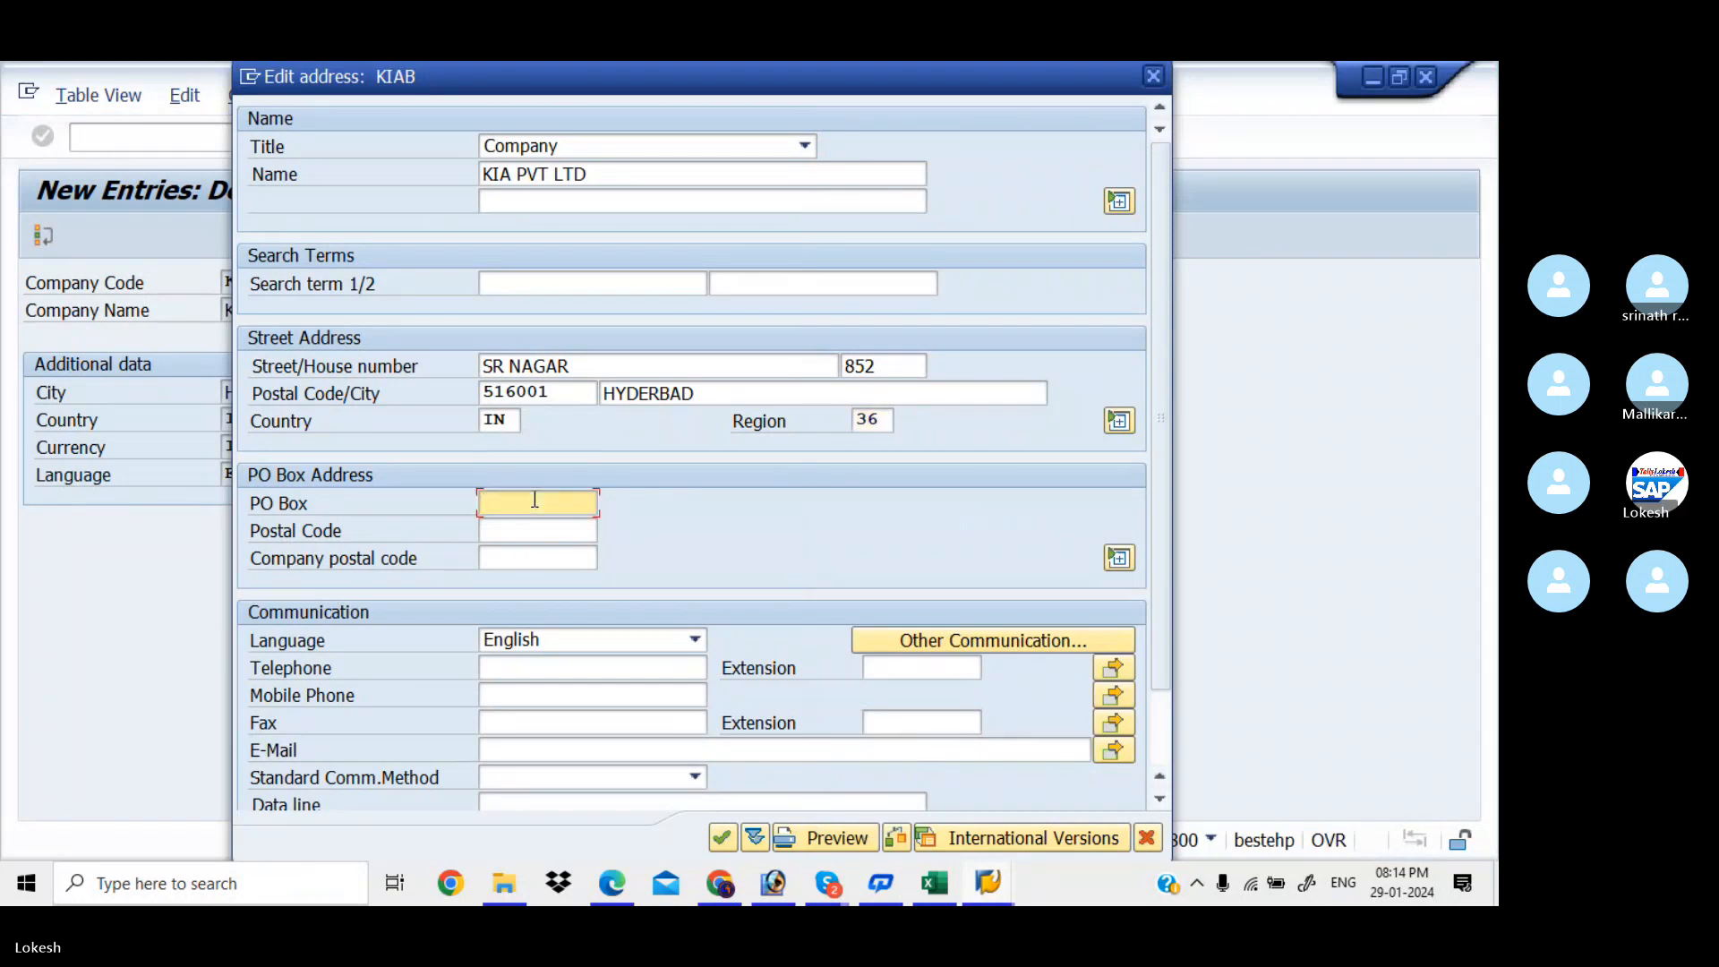
type("516001")
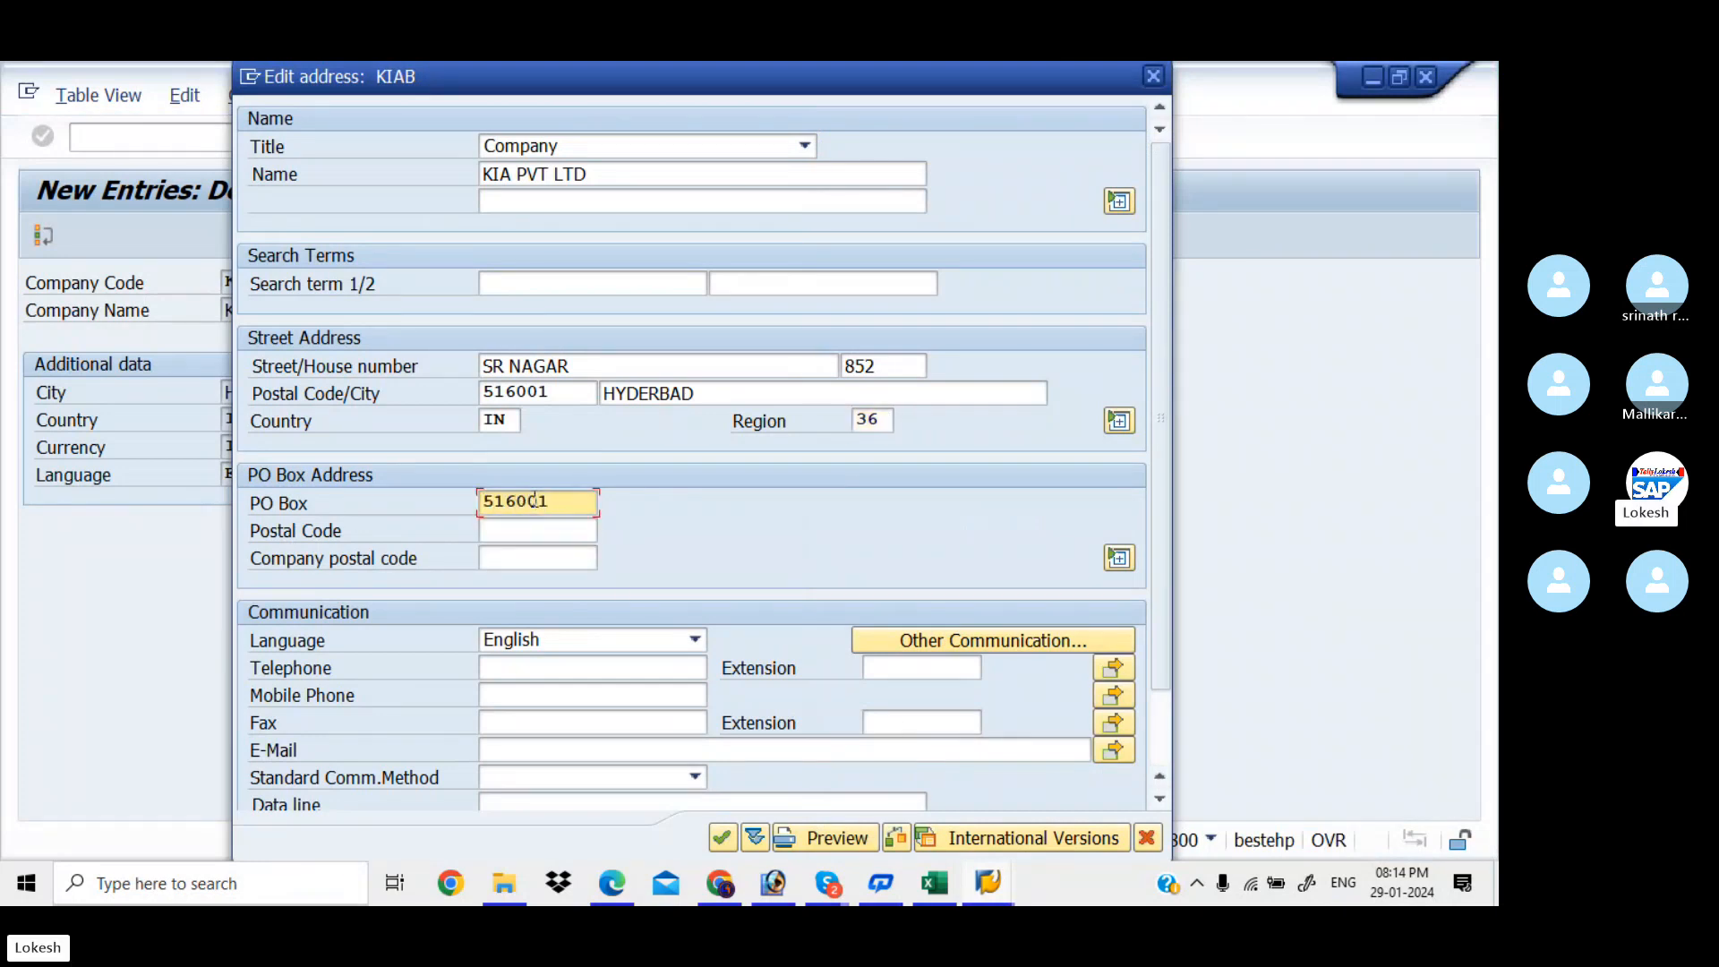
key("Tab")
type("516")
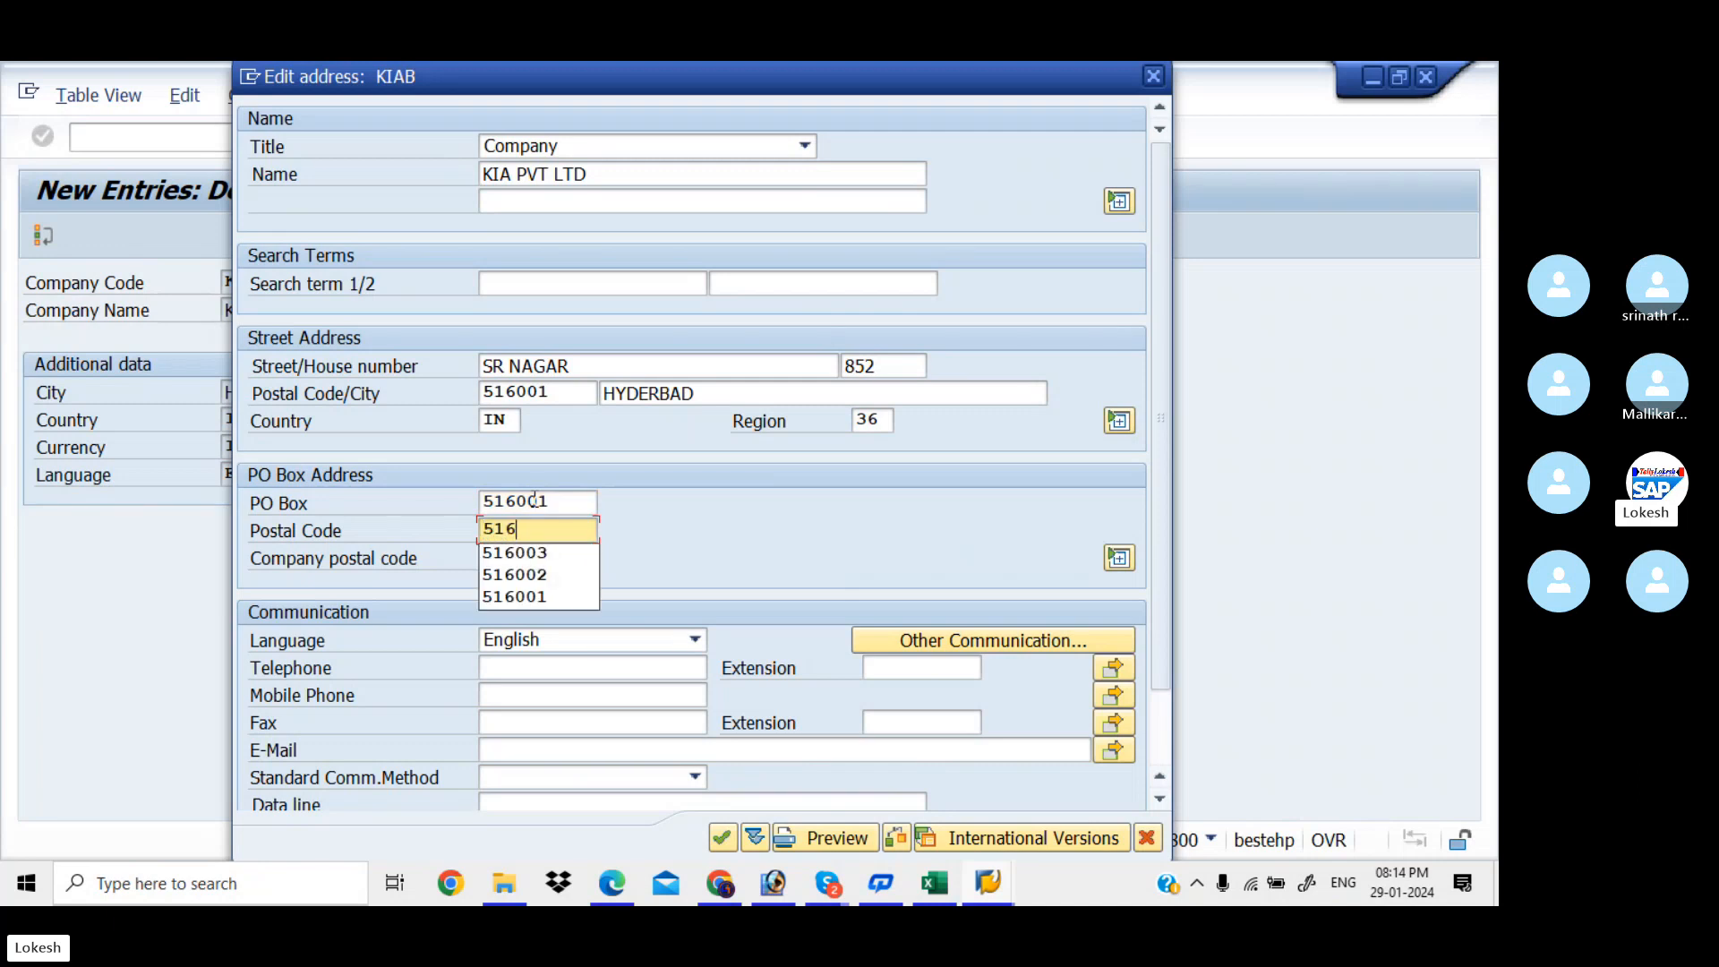
type("001")
key("Tab")
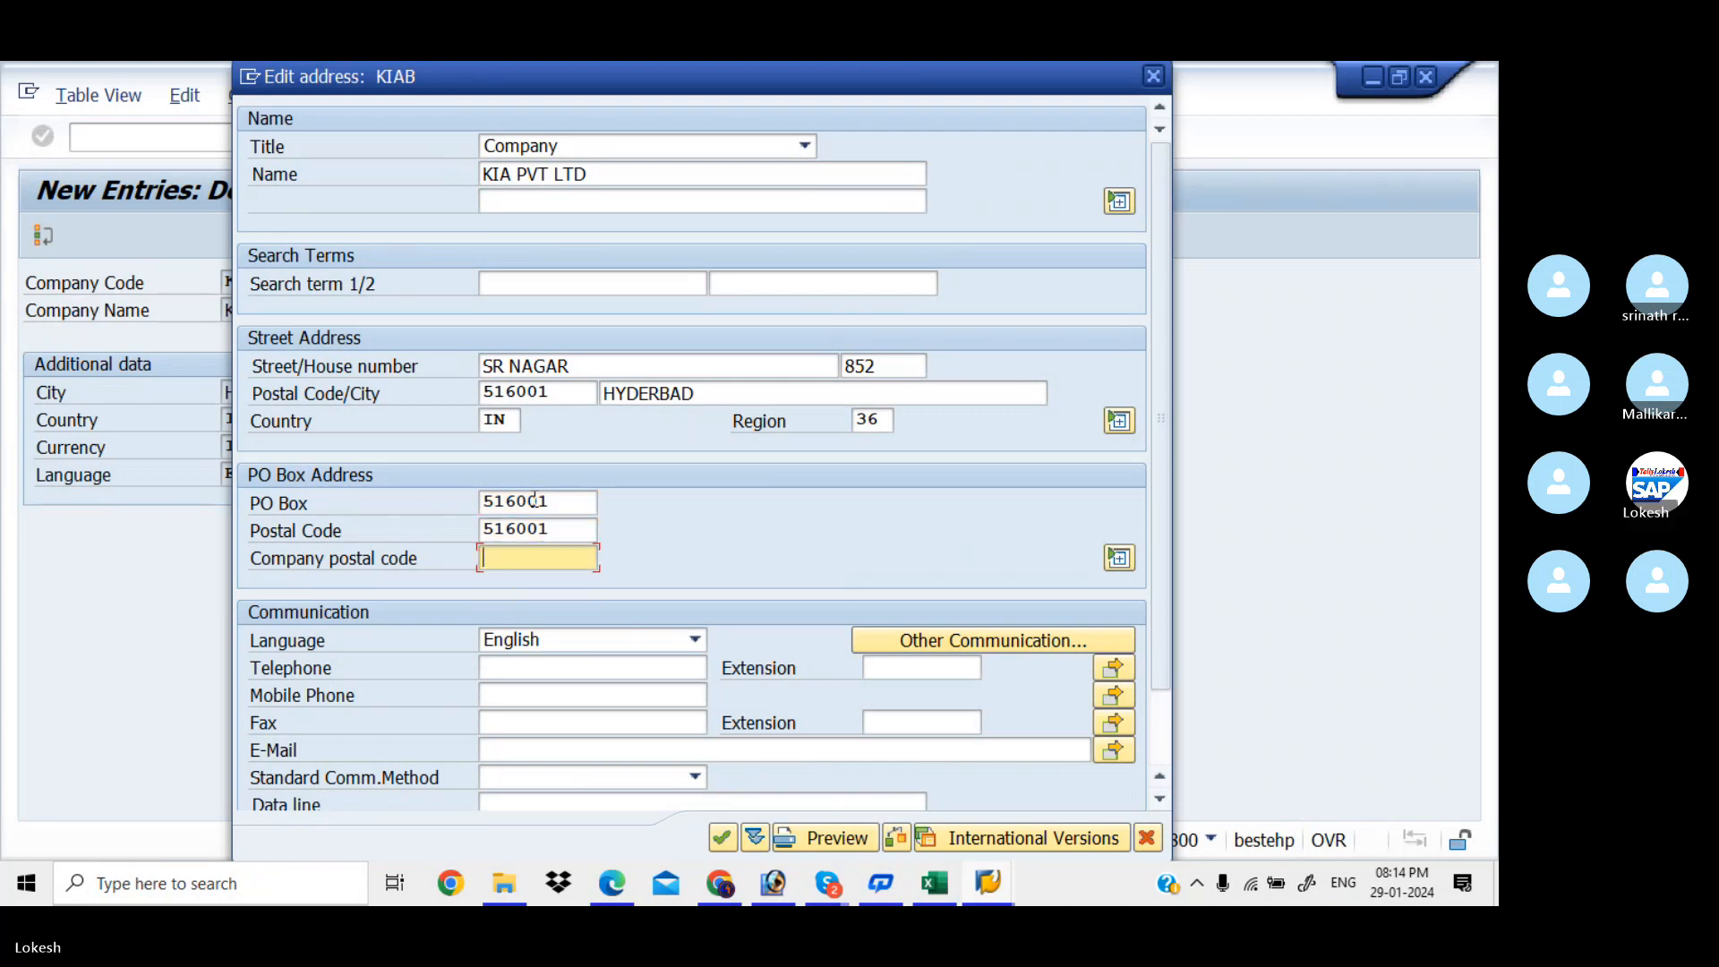
Fill in the company telephone, mobile, fax and e-mail, then accept the address
left_click(564, 671)
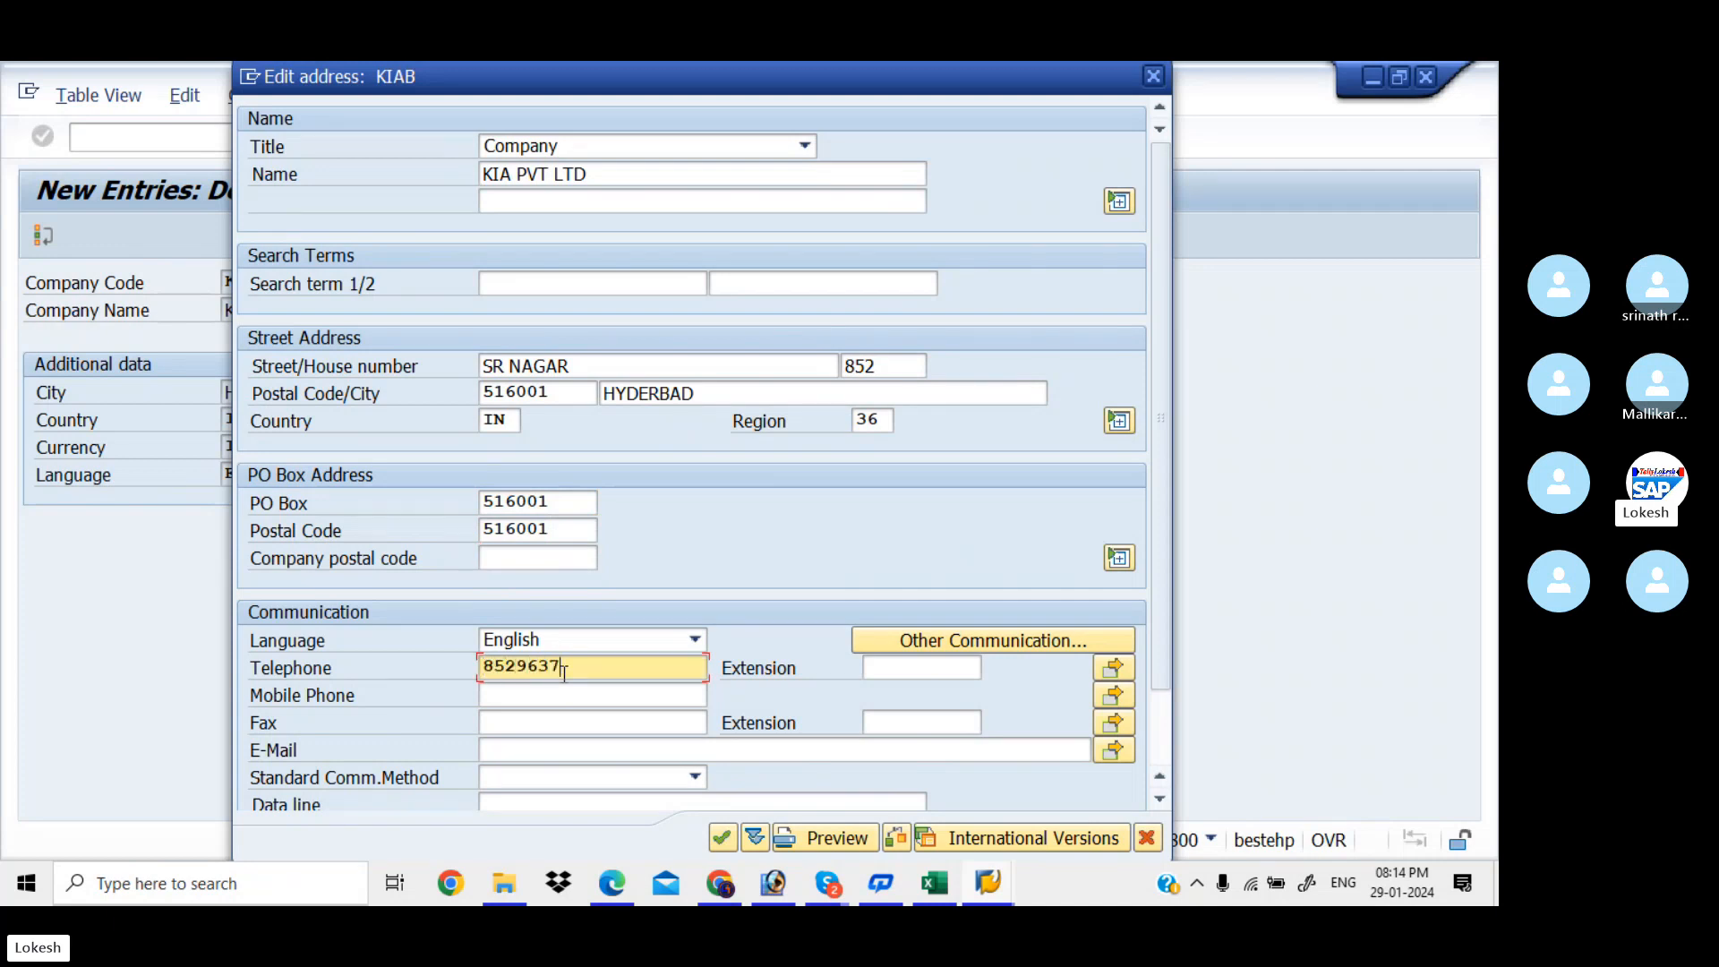
key("Tab")
key("Tab")
key("Tab")
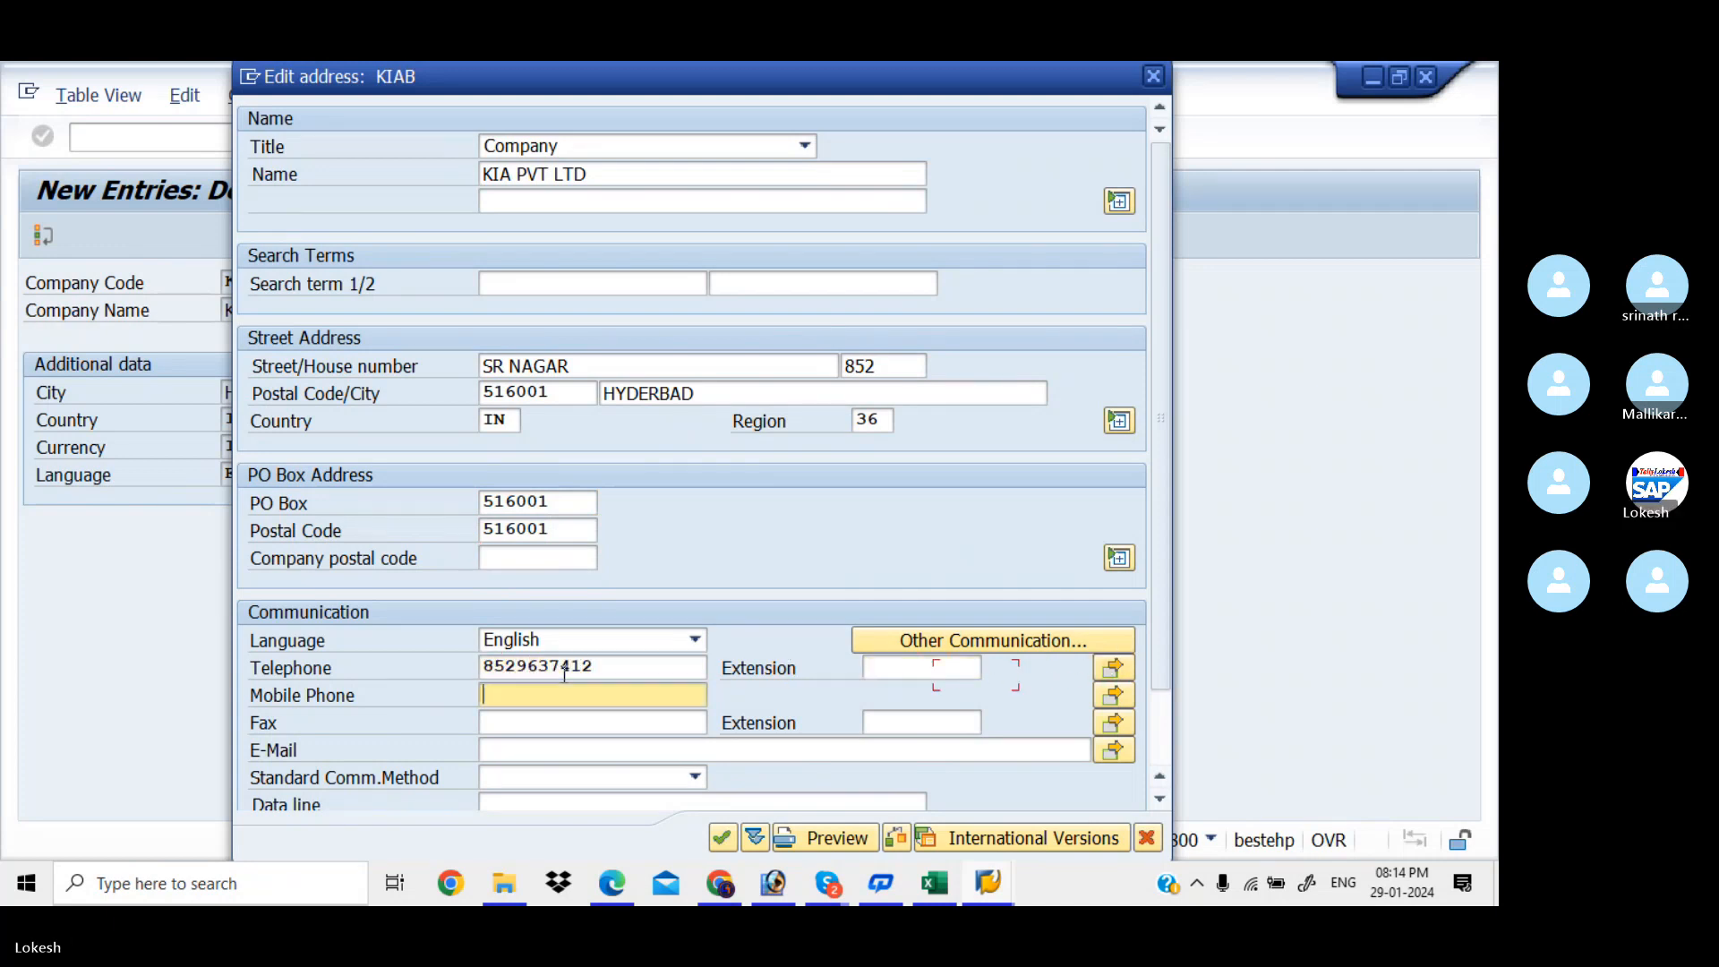
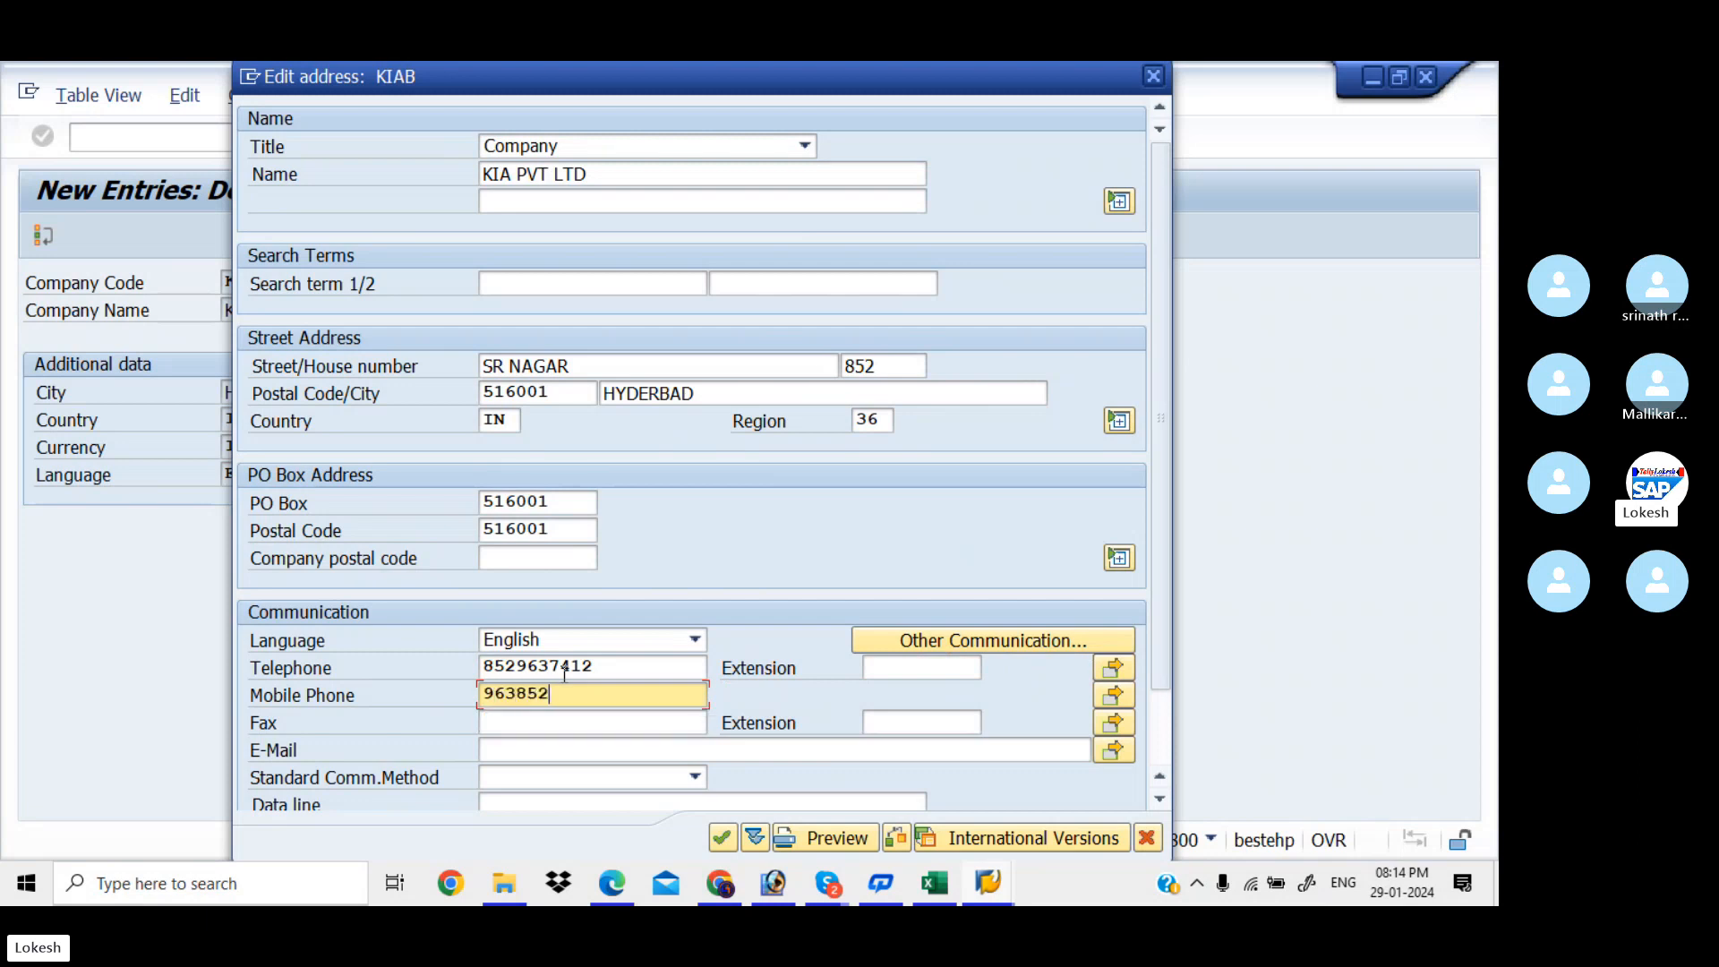
key("Tab")
key("Tab")
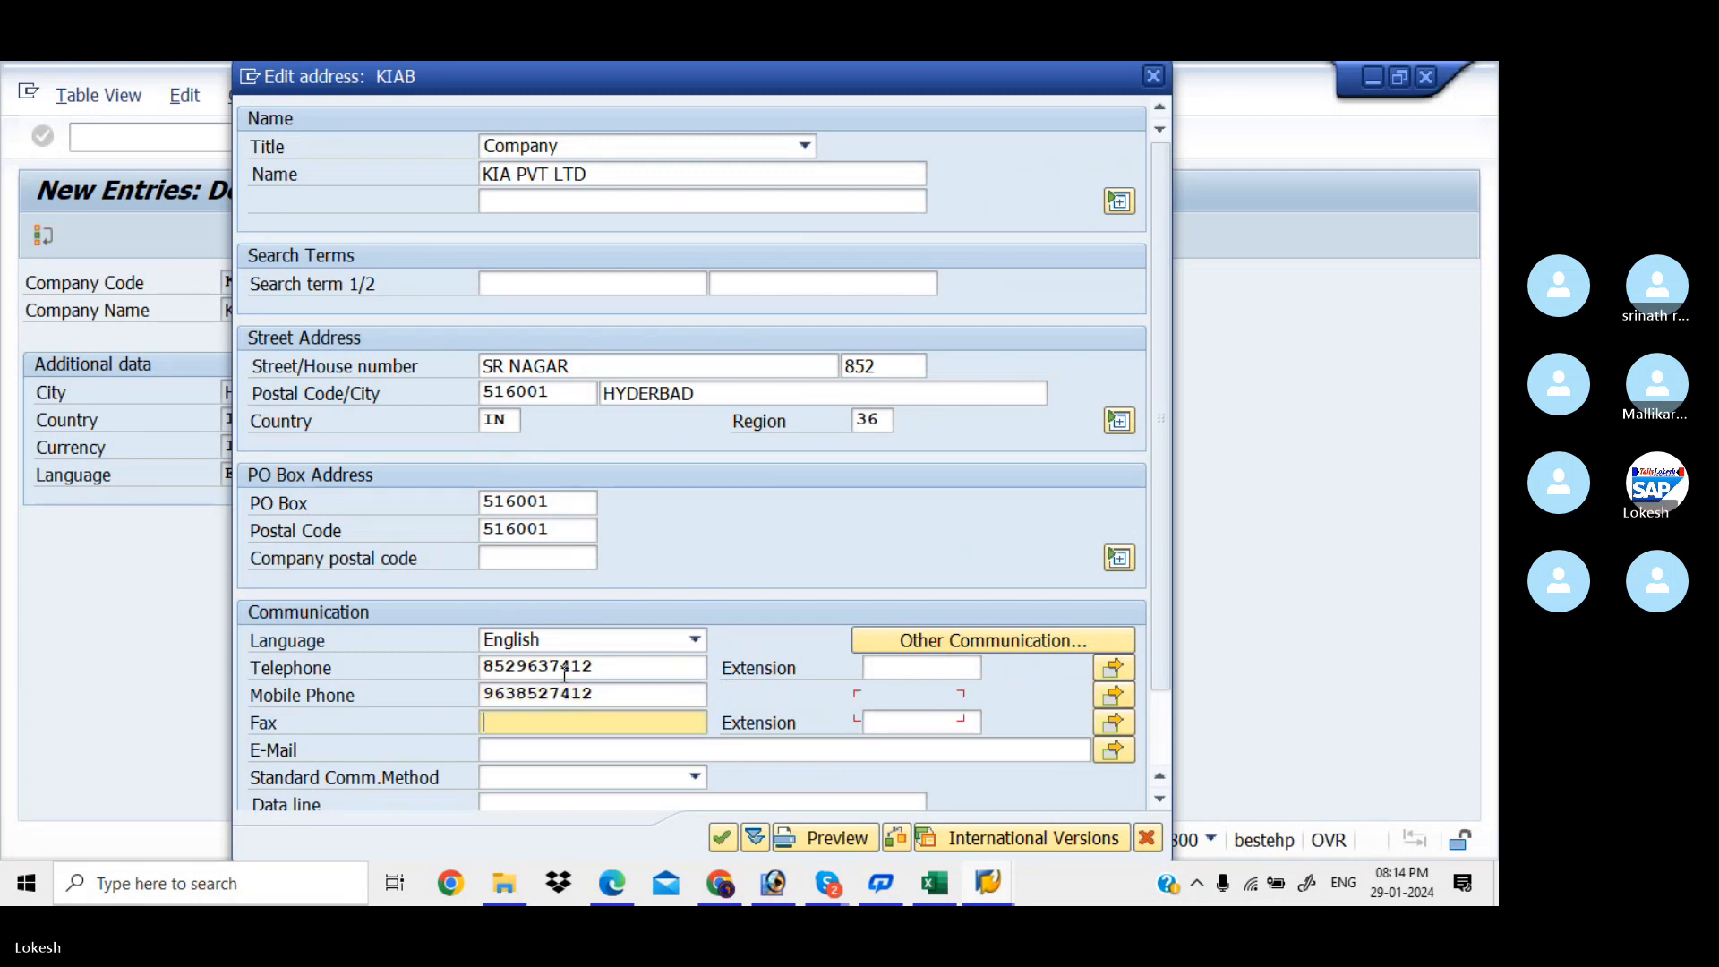
type("56987")
key("Tab")
key("Tab")
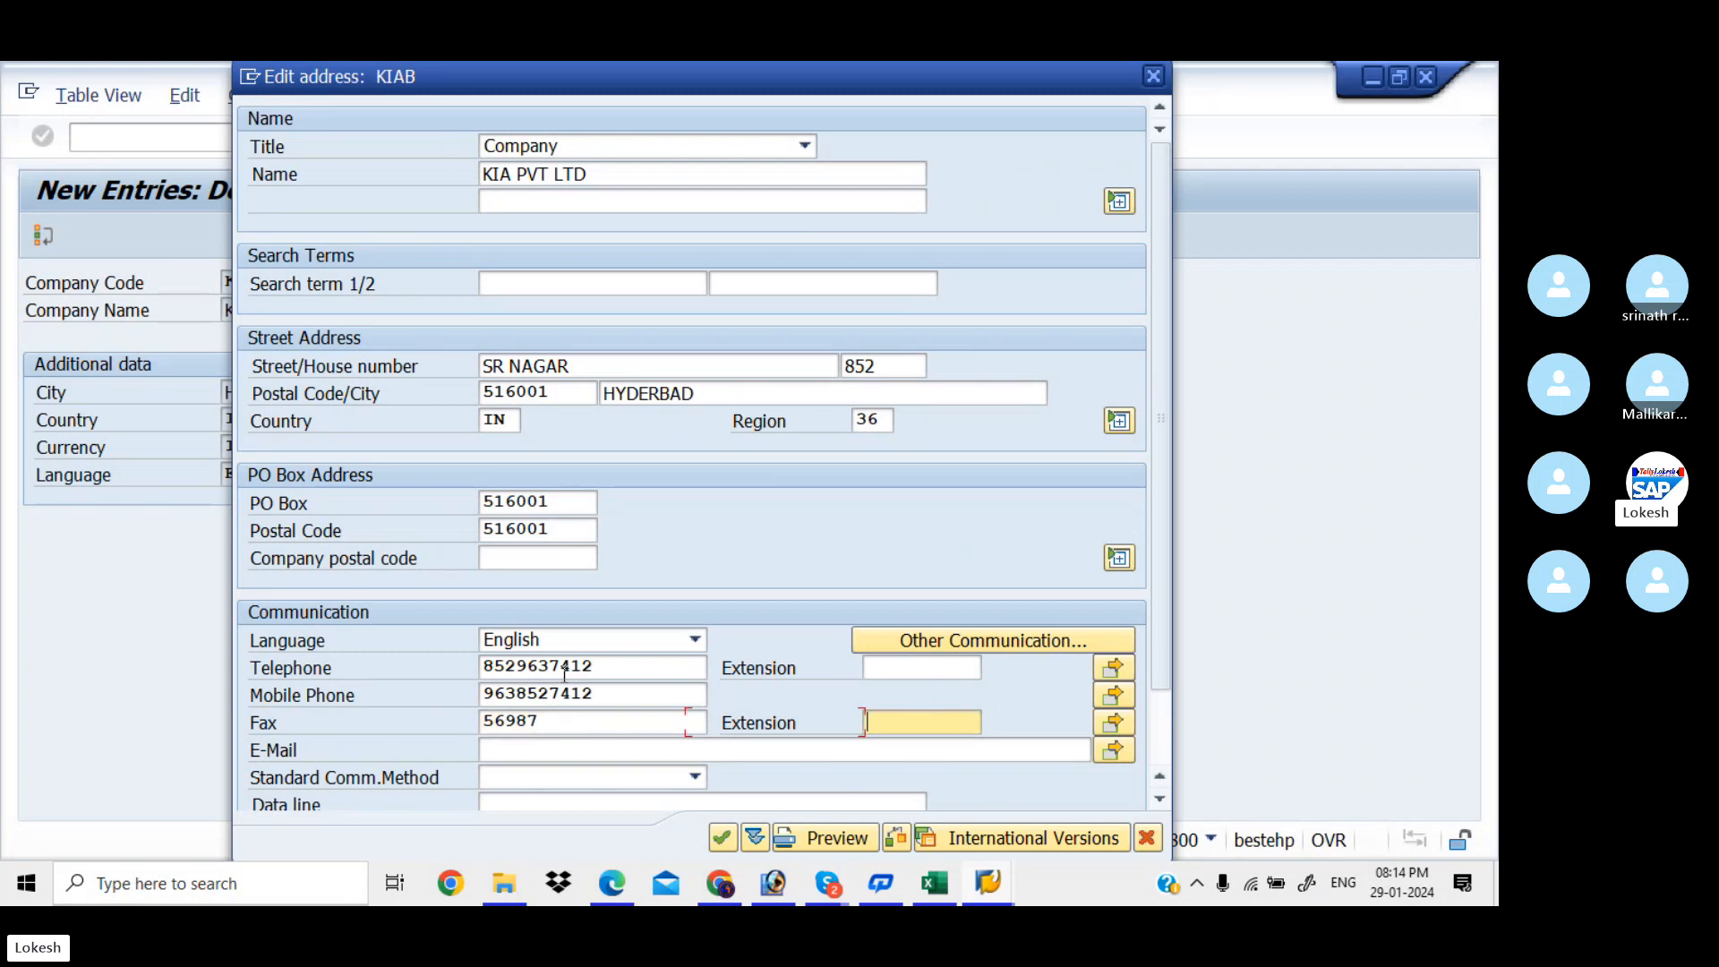
key("Tab")
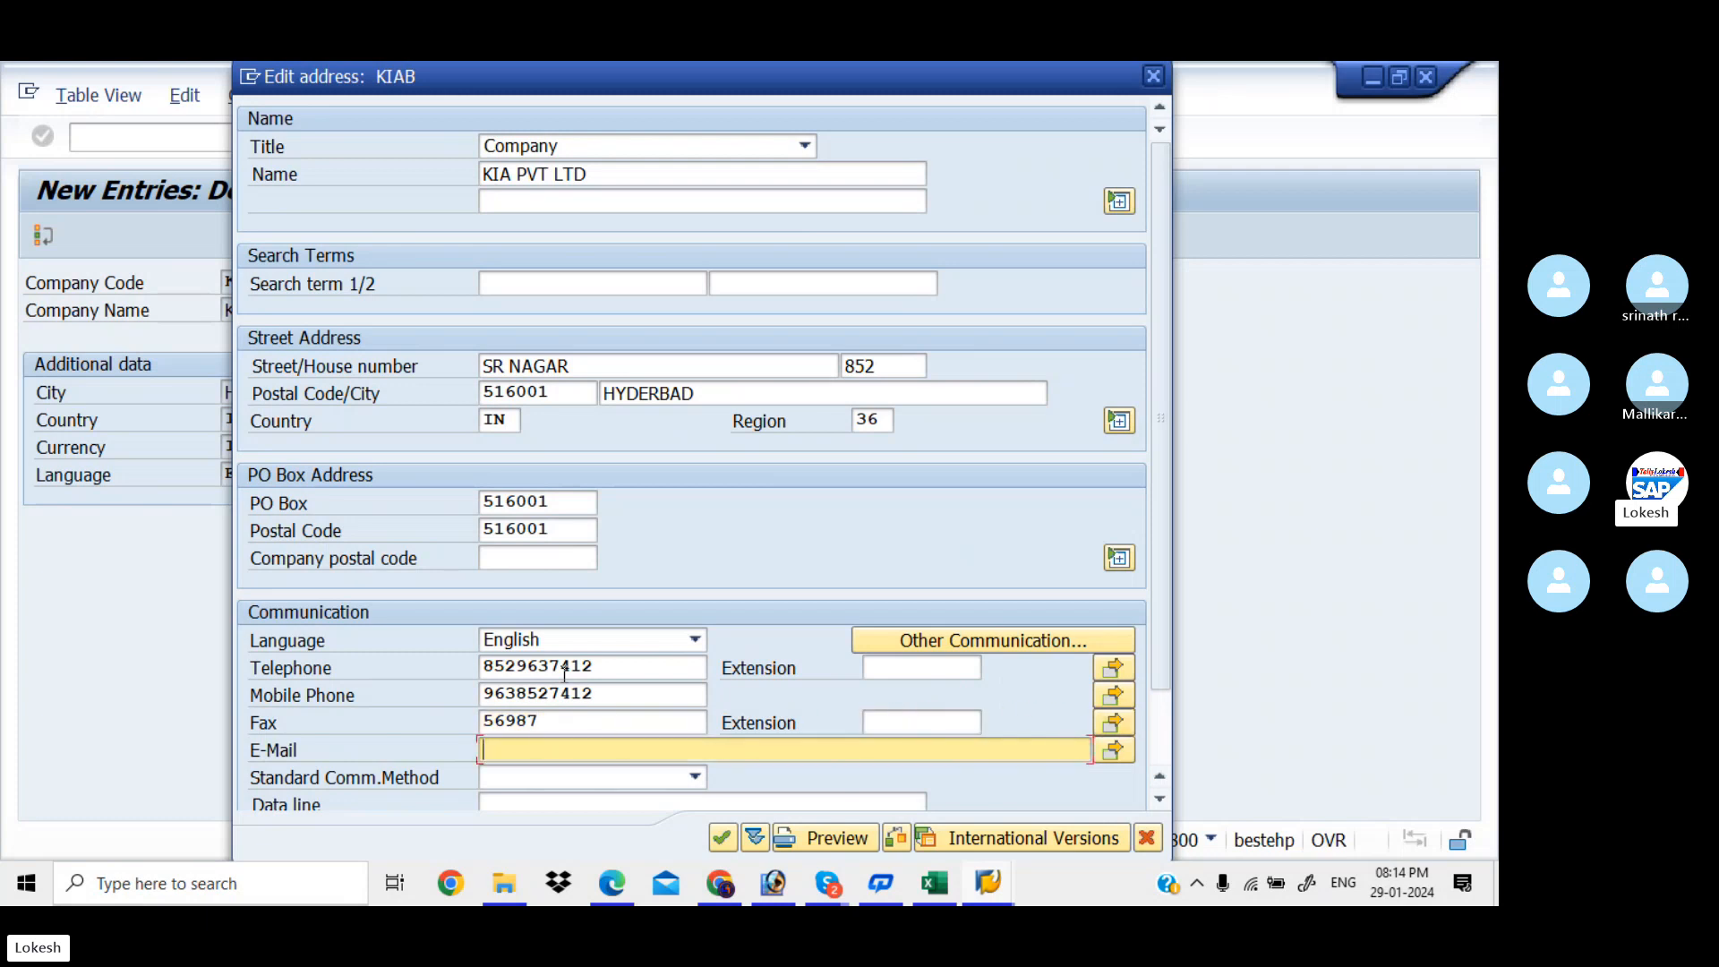
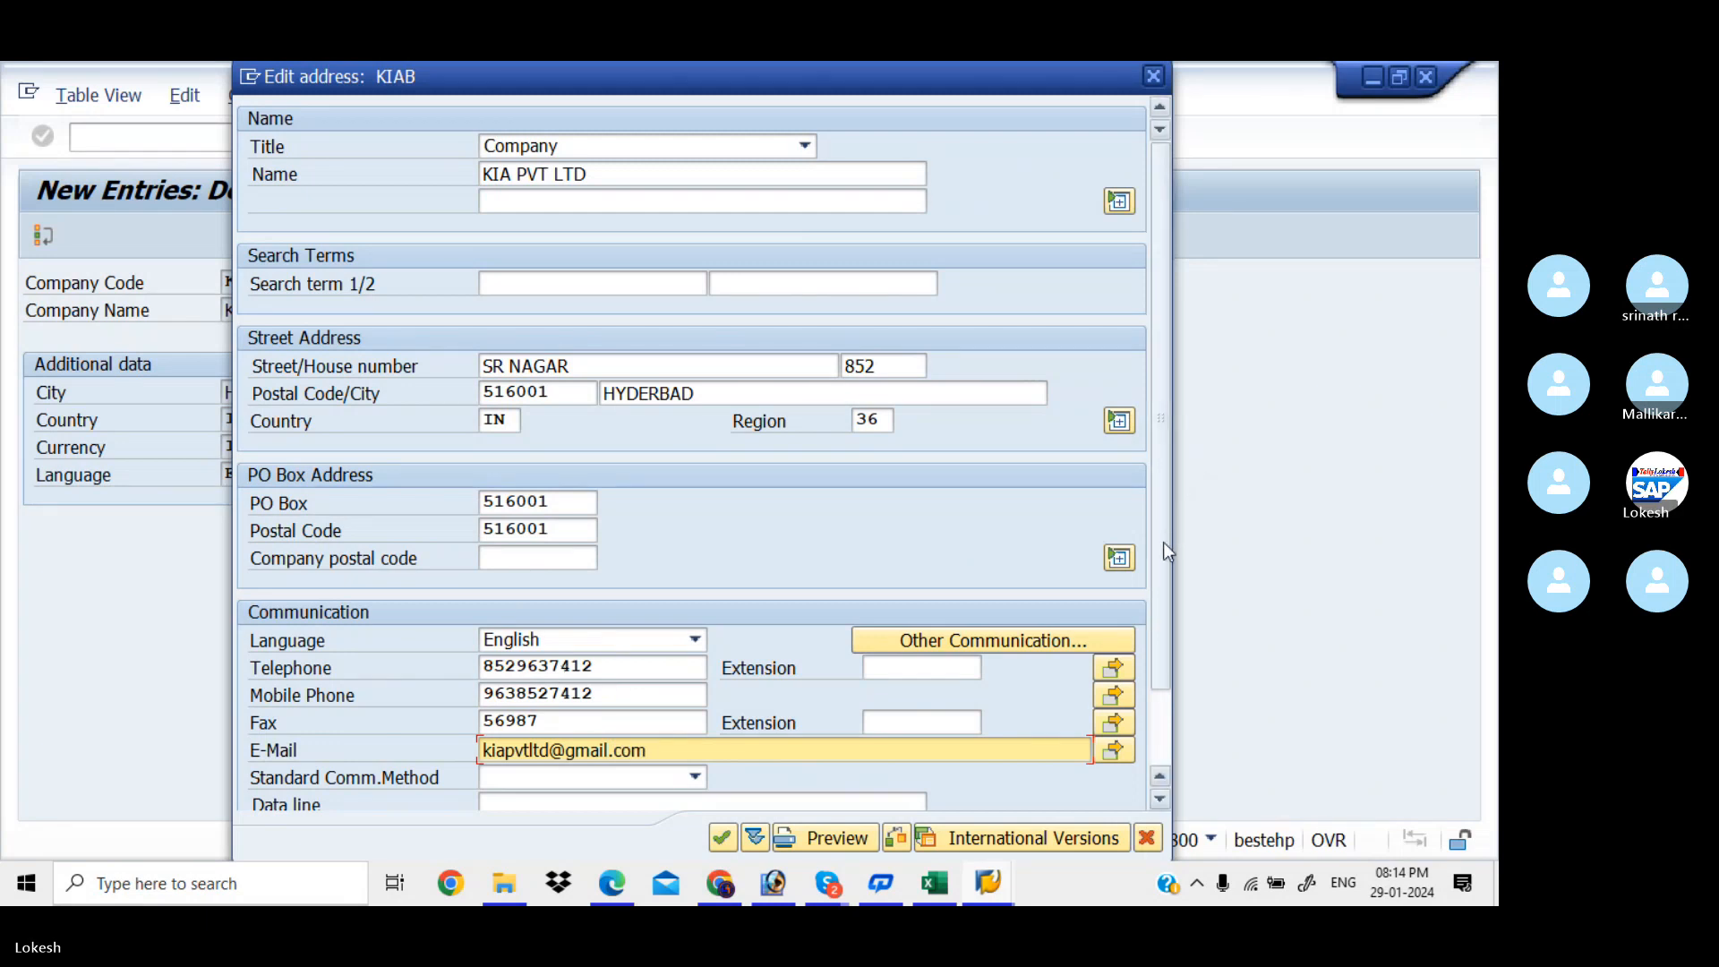
left_click_drag(1162, 573, 1170, 727)
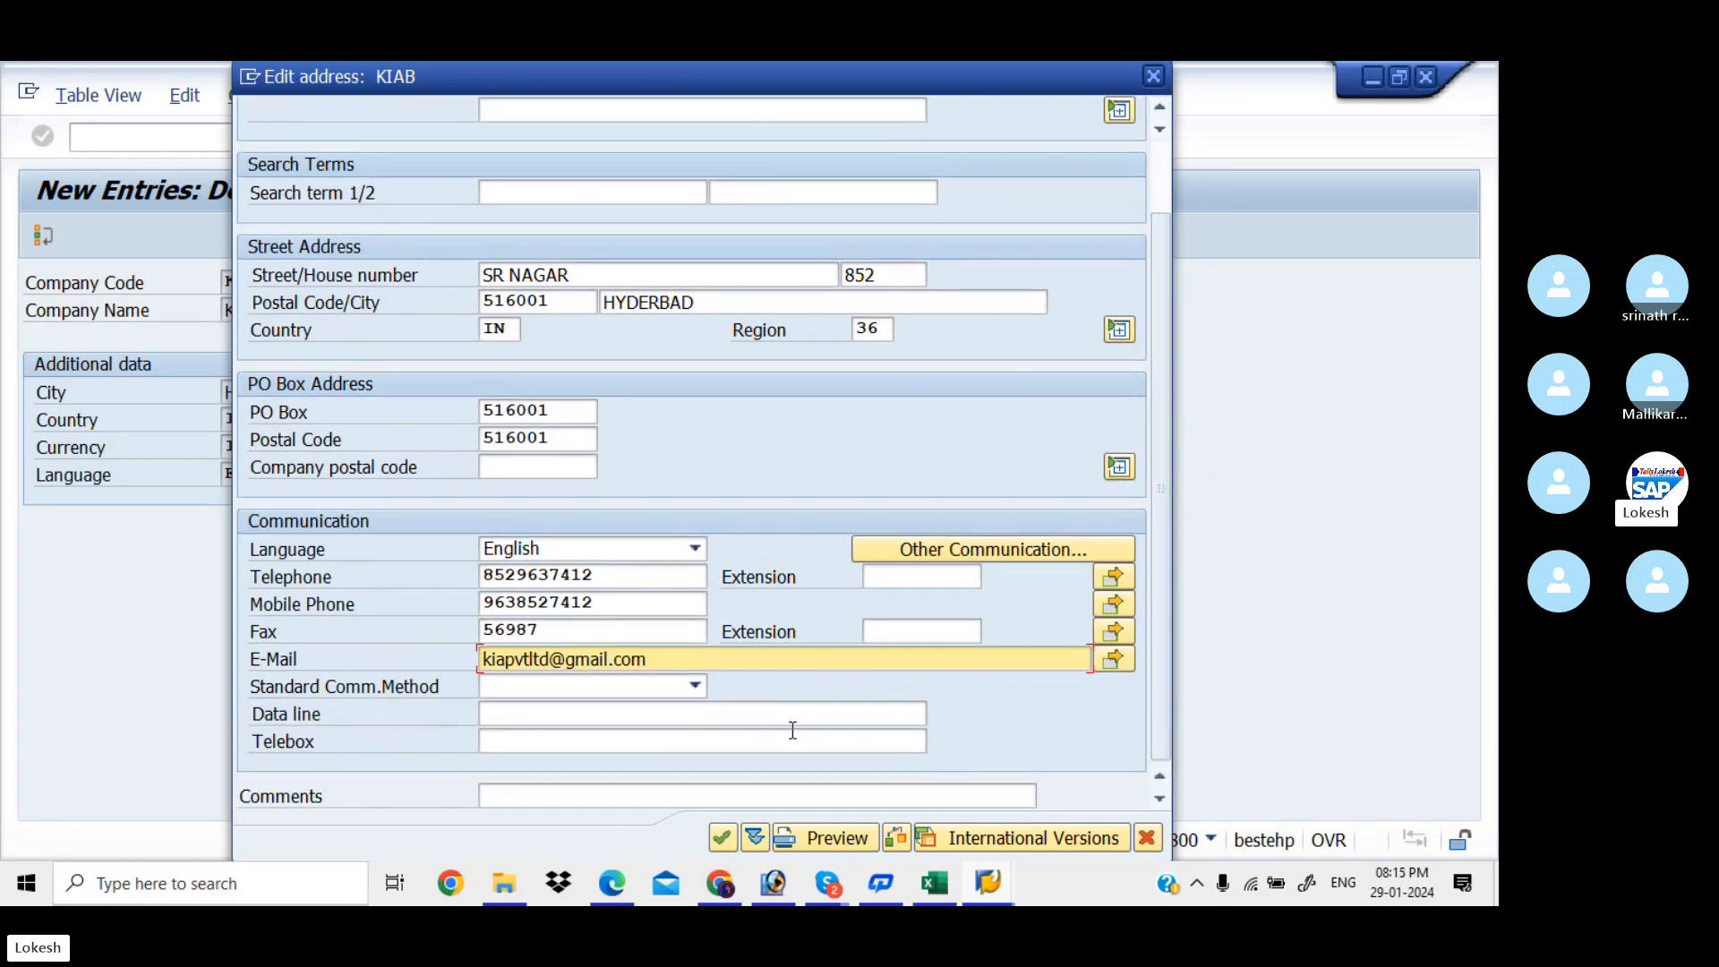
left_click(723, 839)
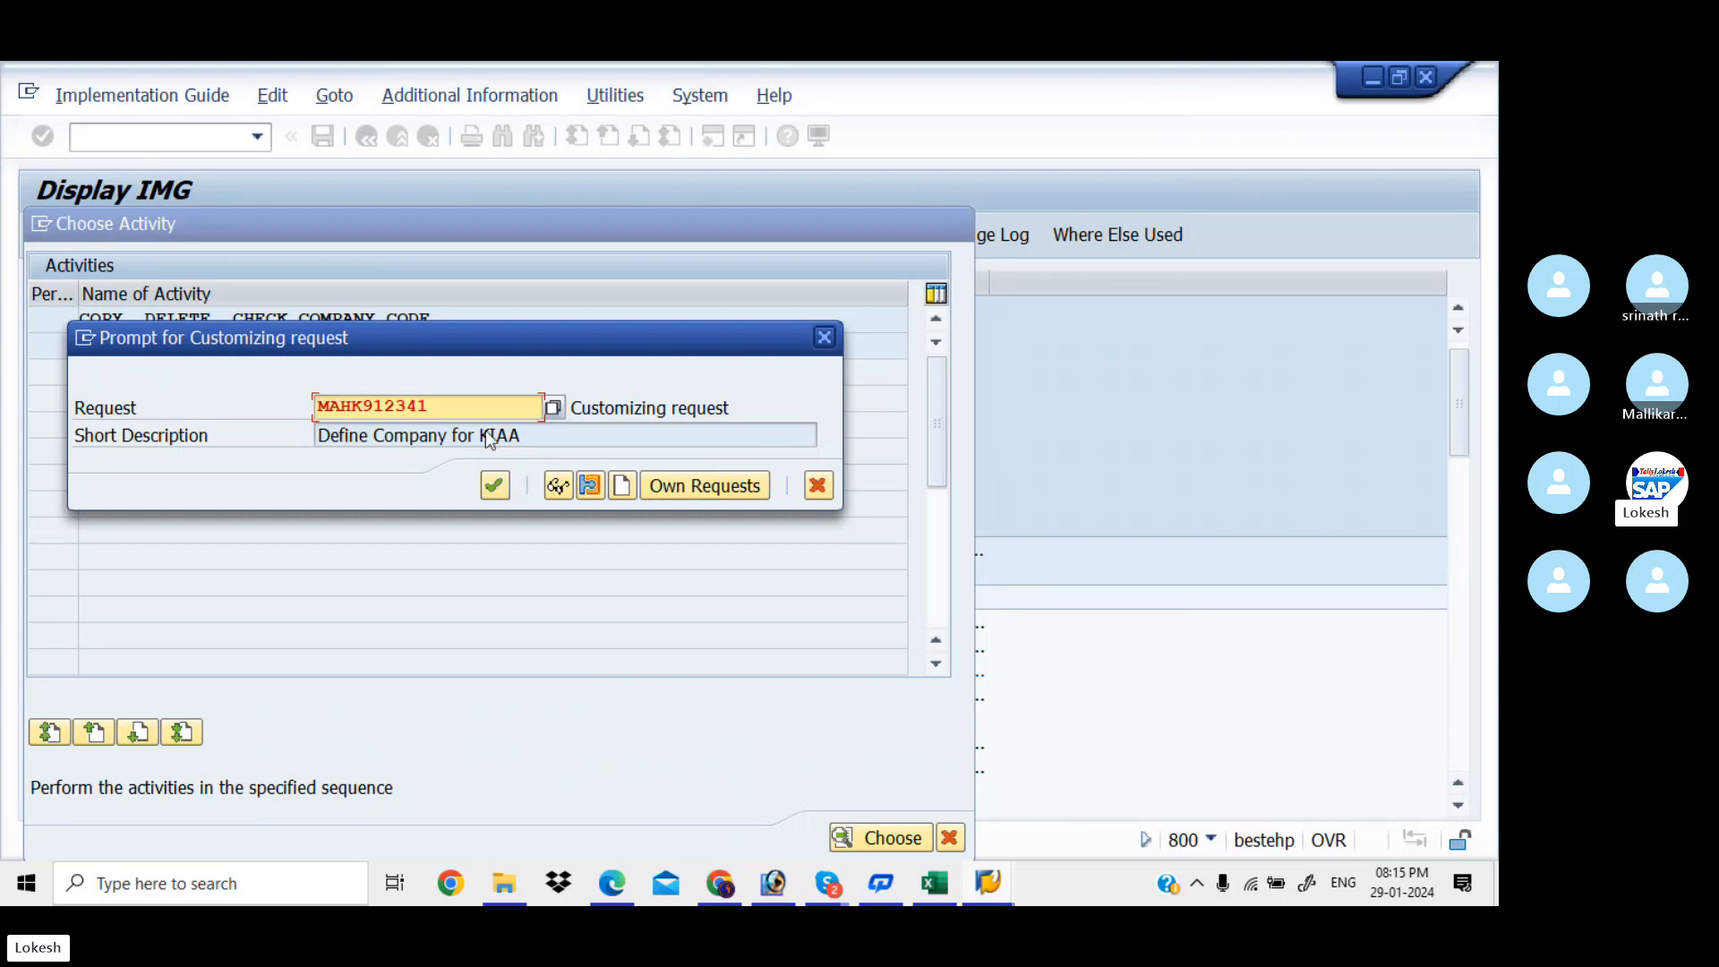
Create and save request 'Creation of Company Code for KIAA', then confirm it to save KIAB
left_click(624, 486)
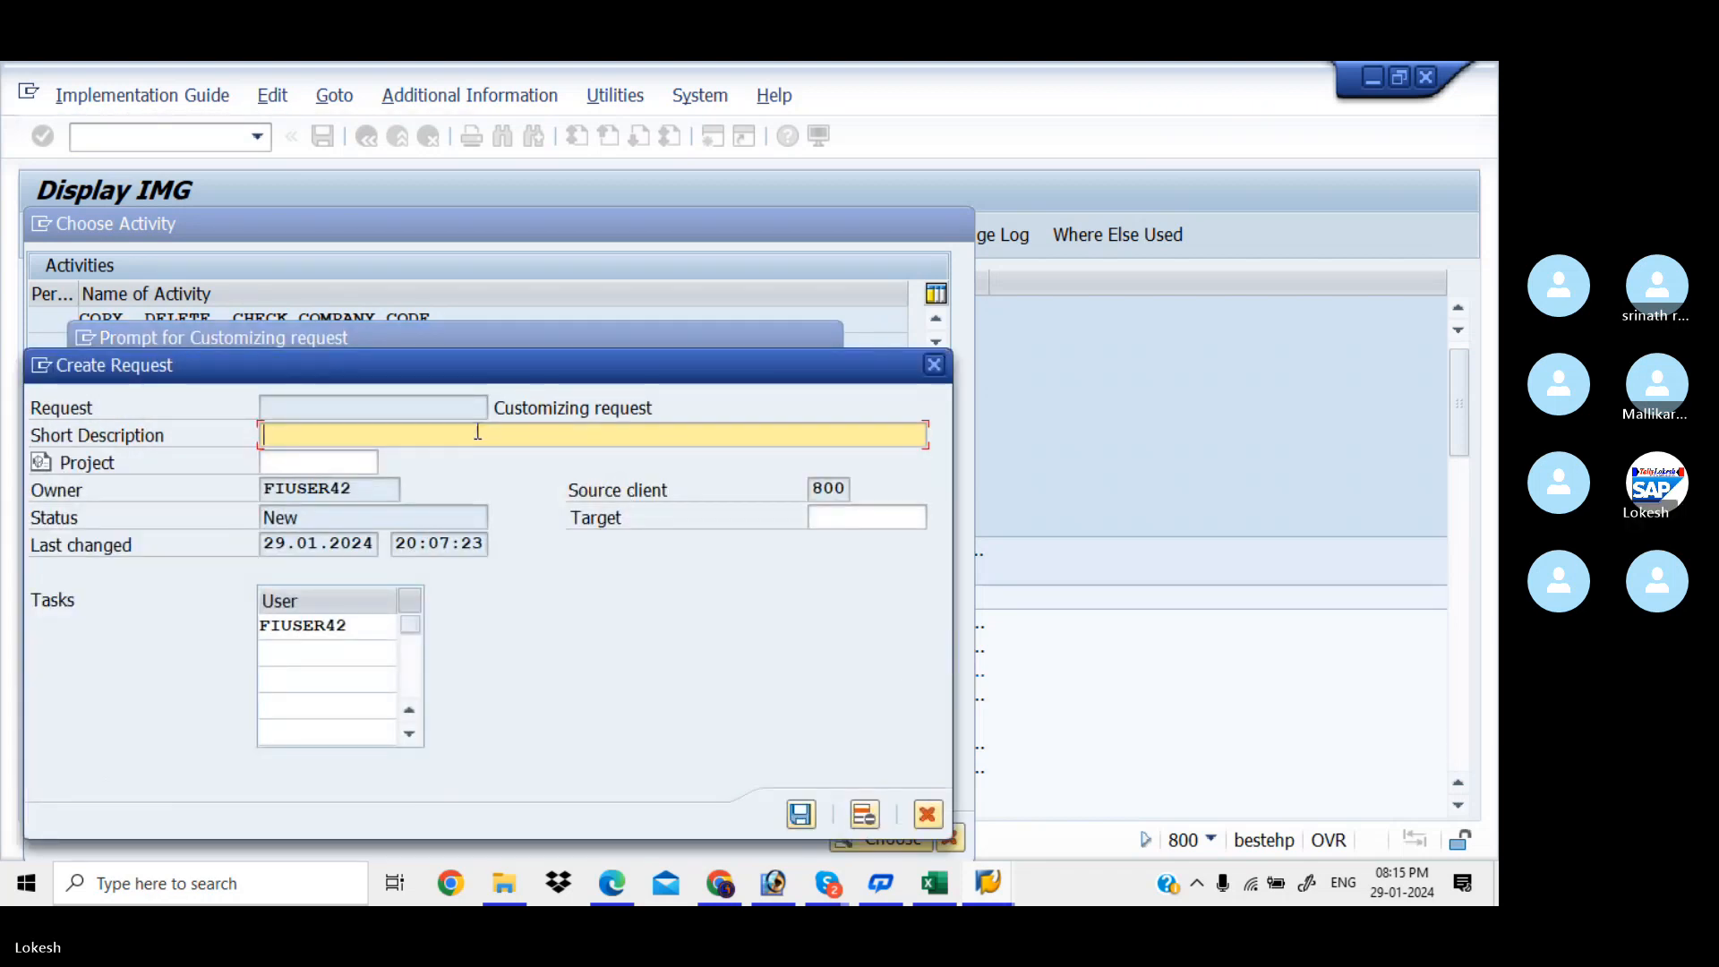
type("Crea")
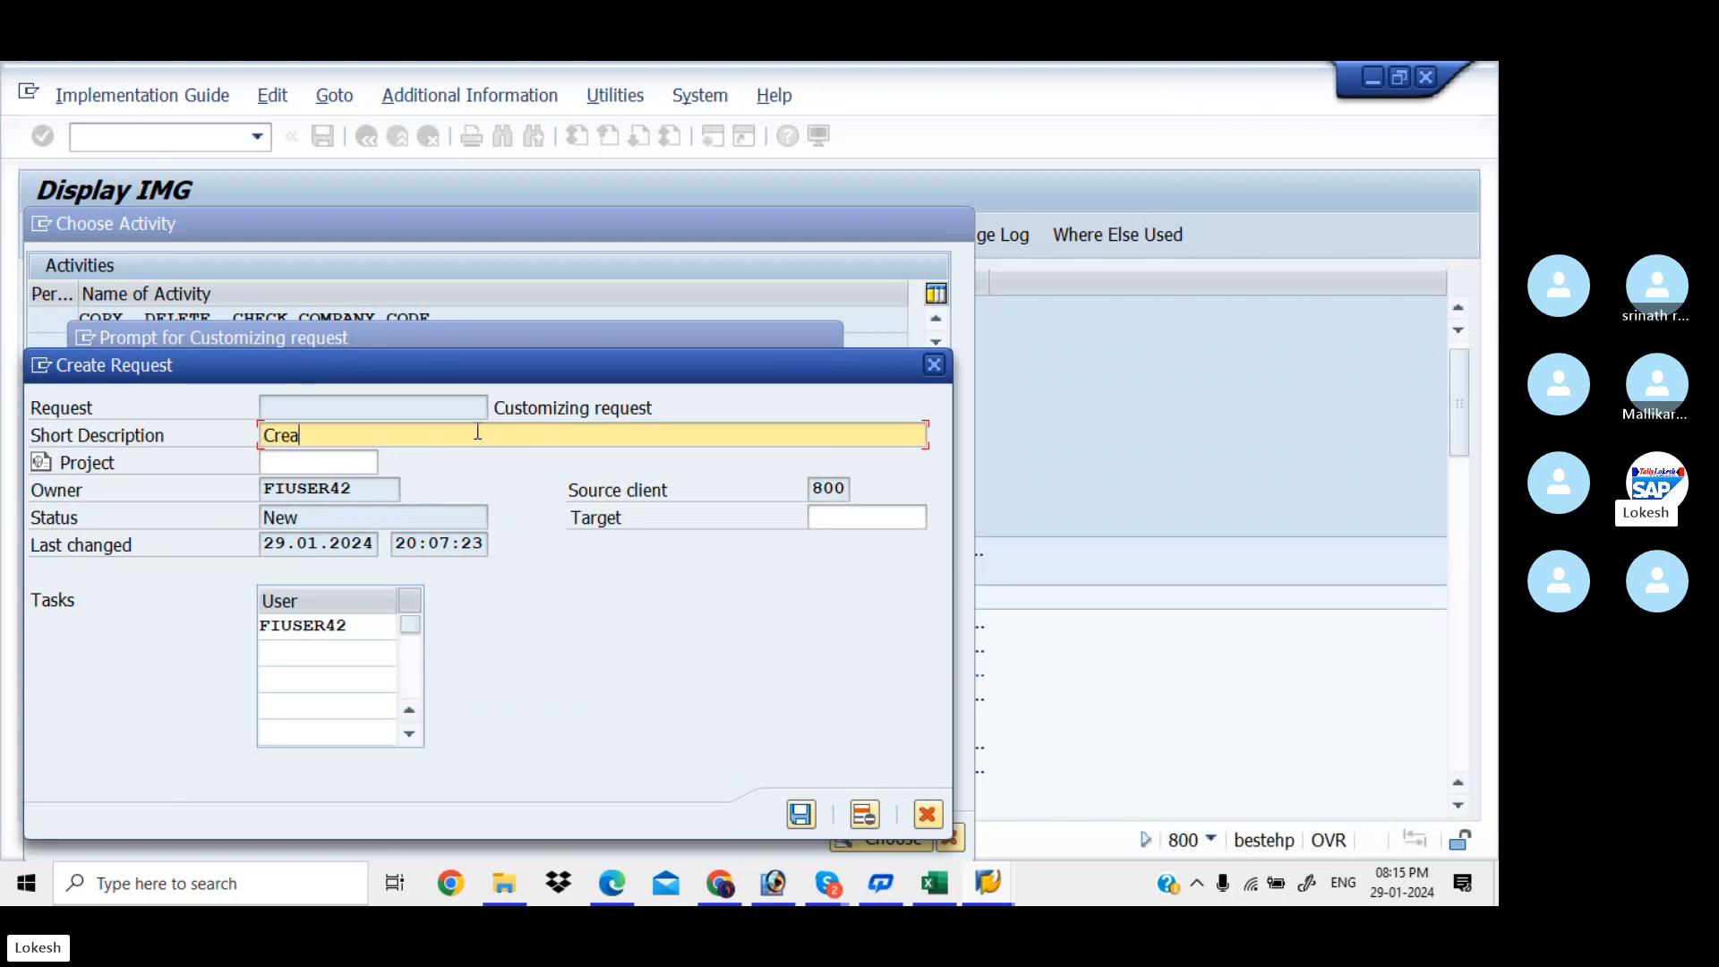
type("tion of C")
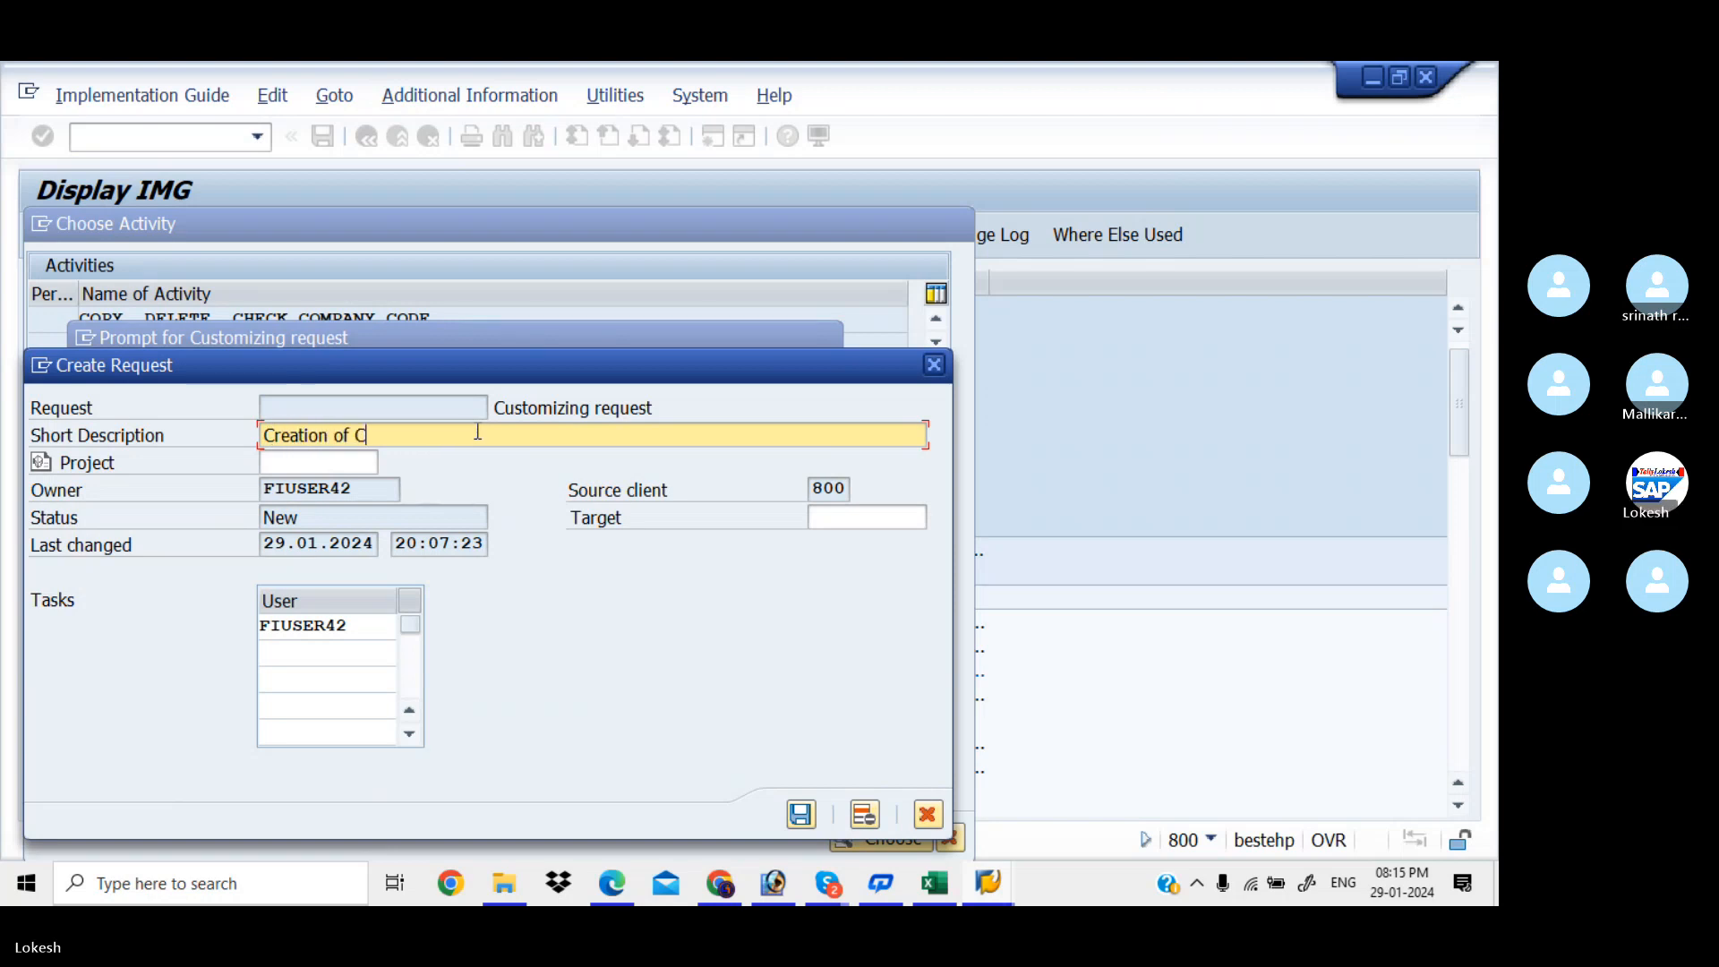
type("ompany ")
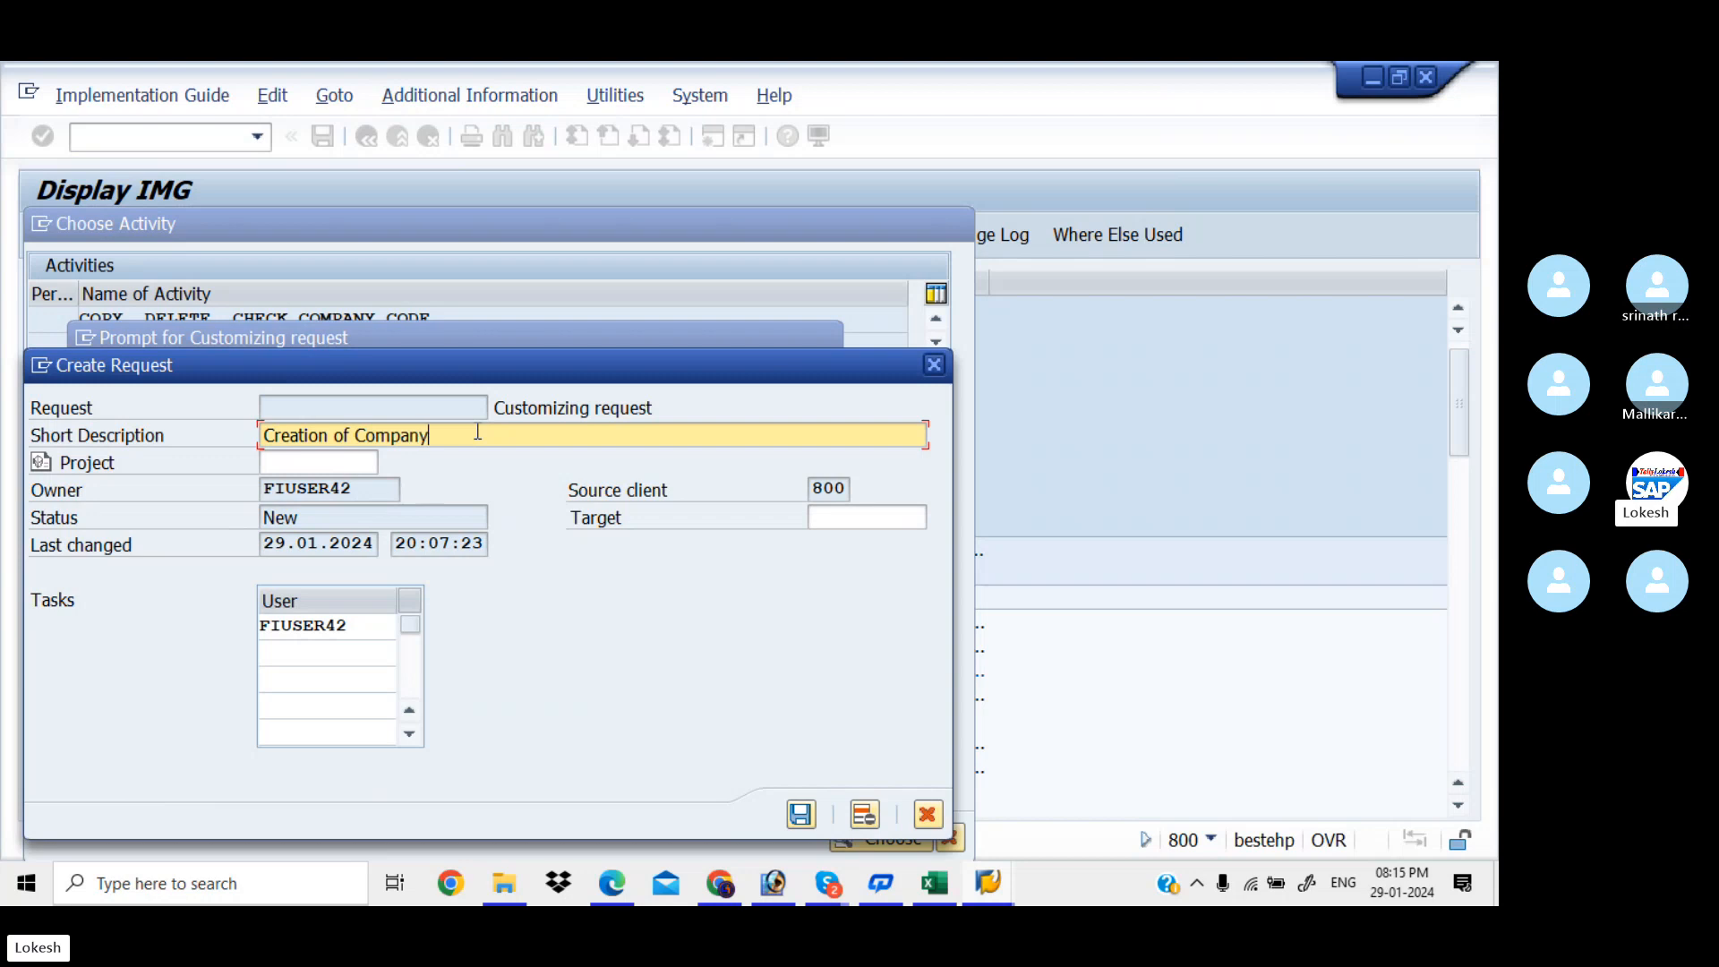
type("Code f")
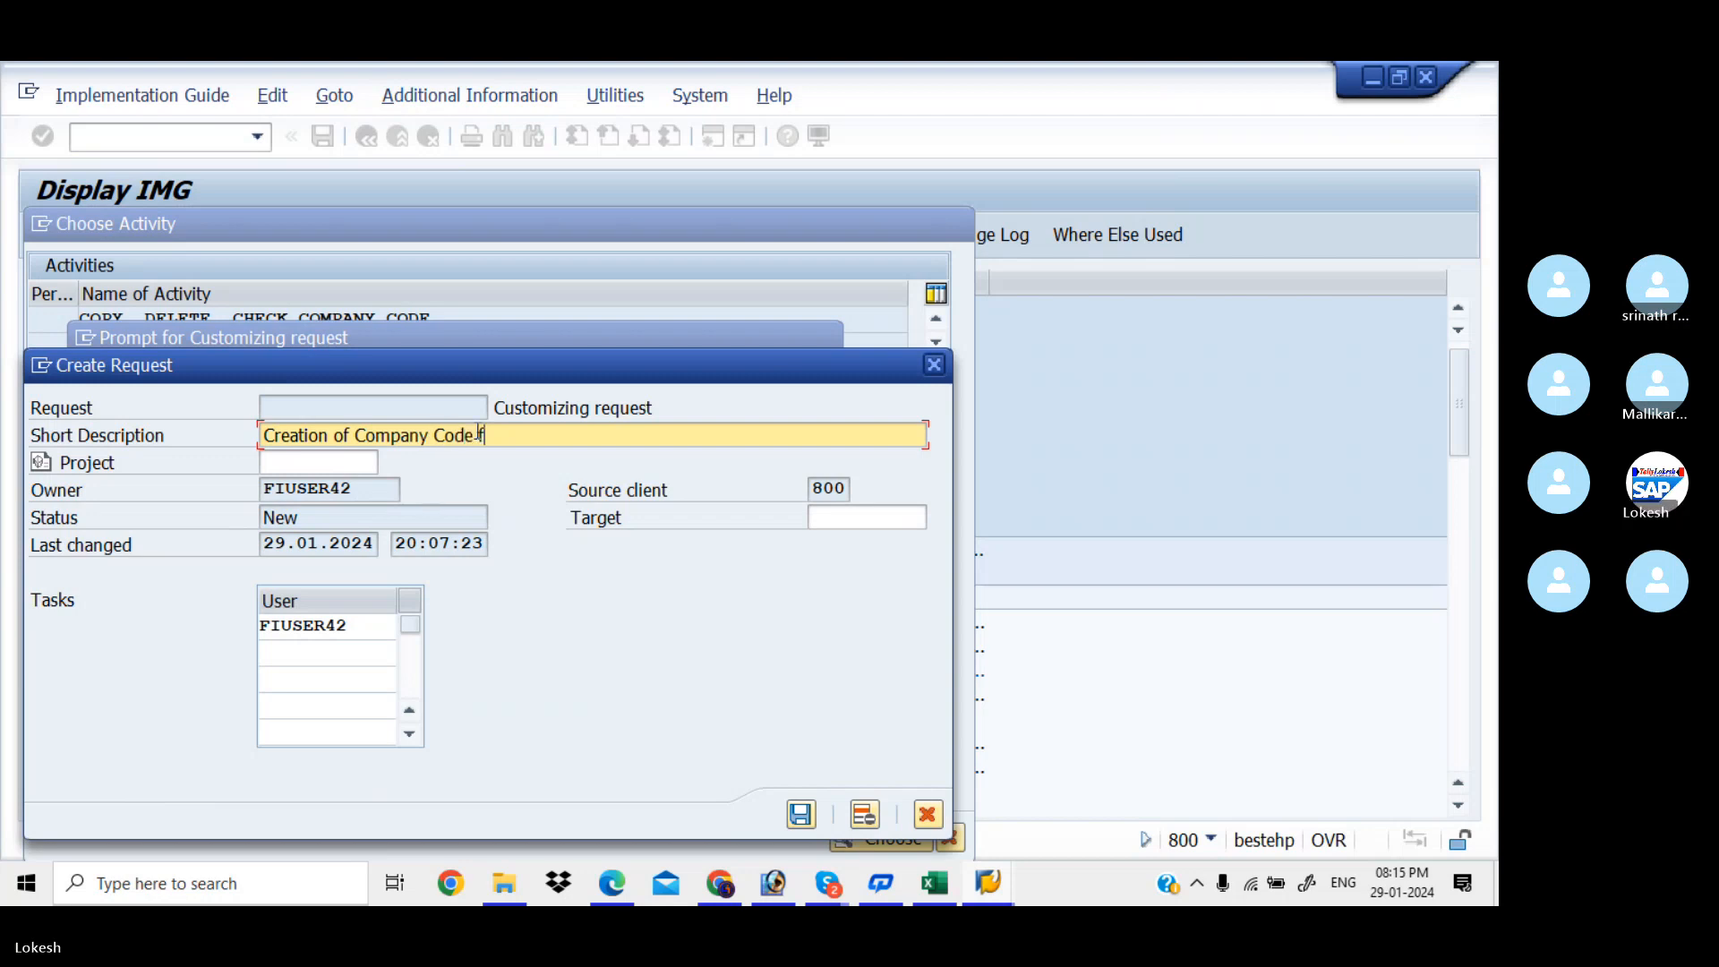
type("or KIAA")
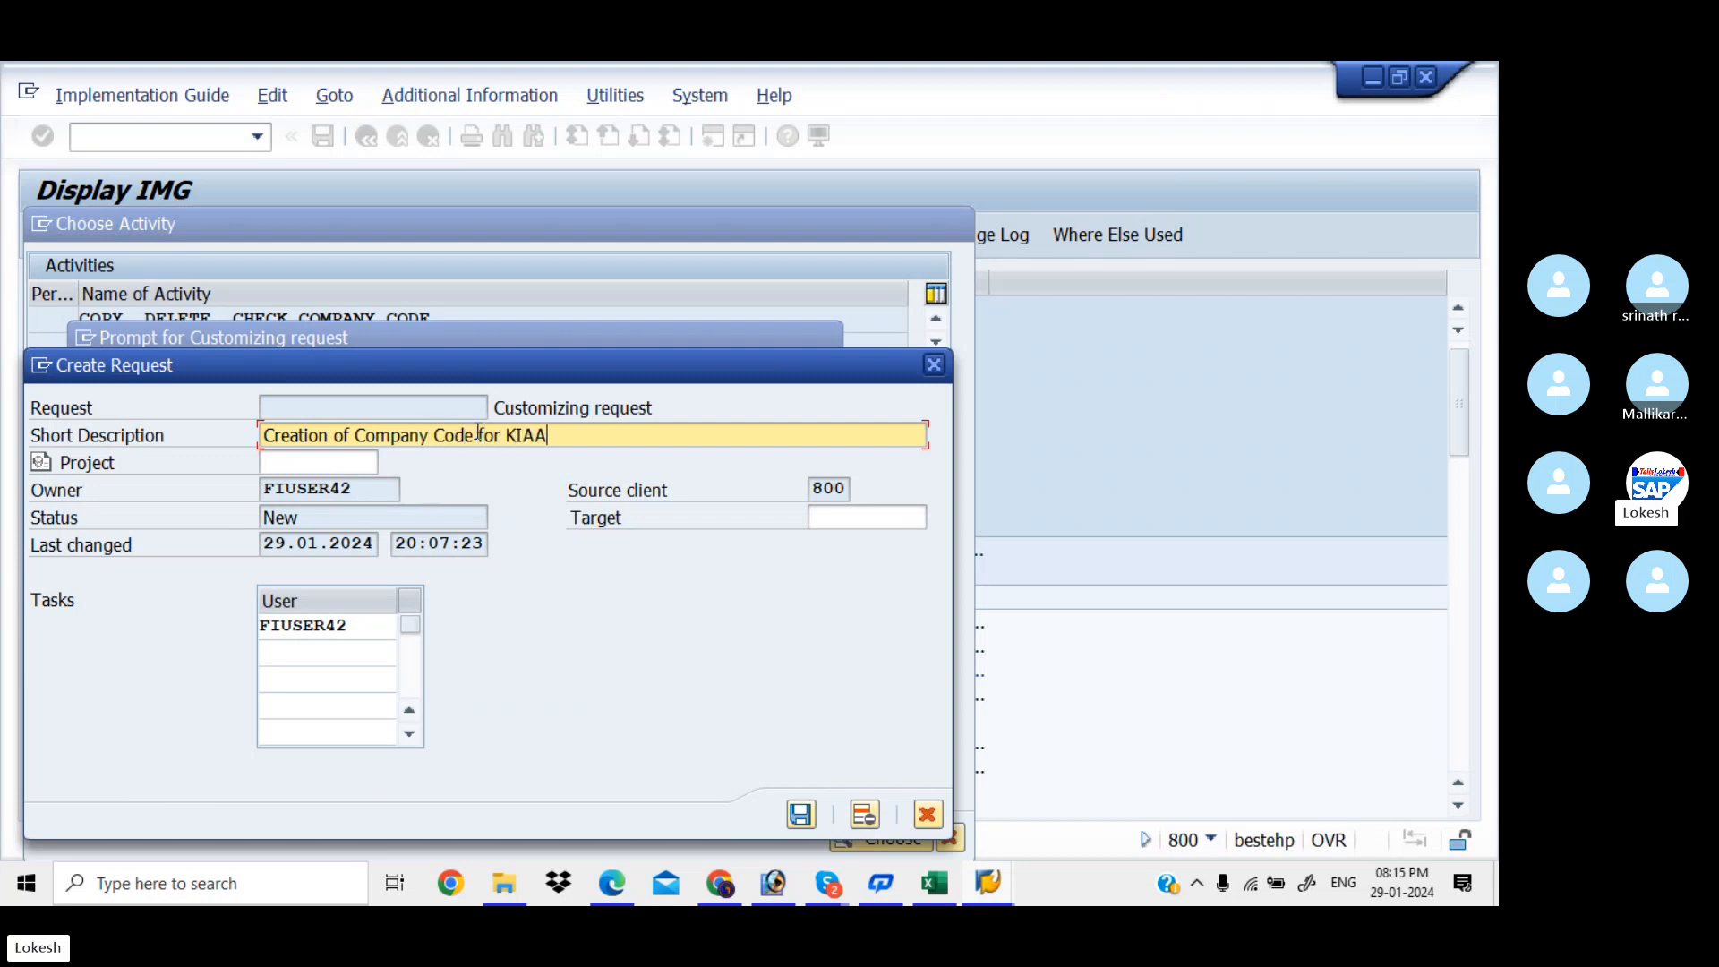
left_click(802, 813)
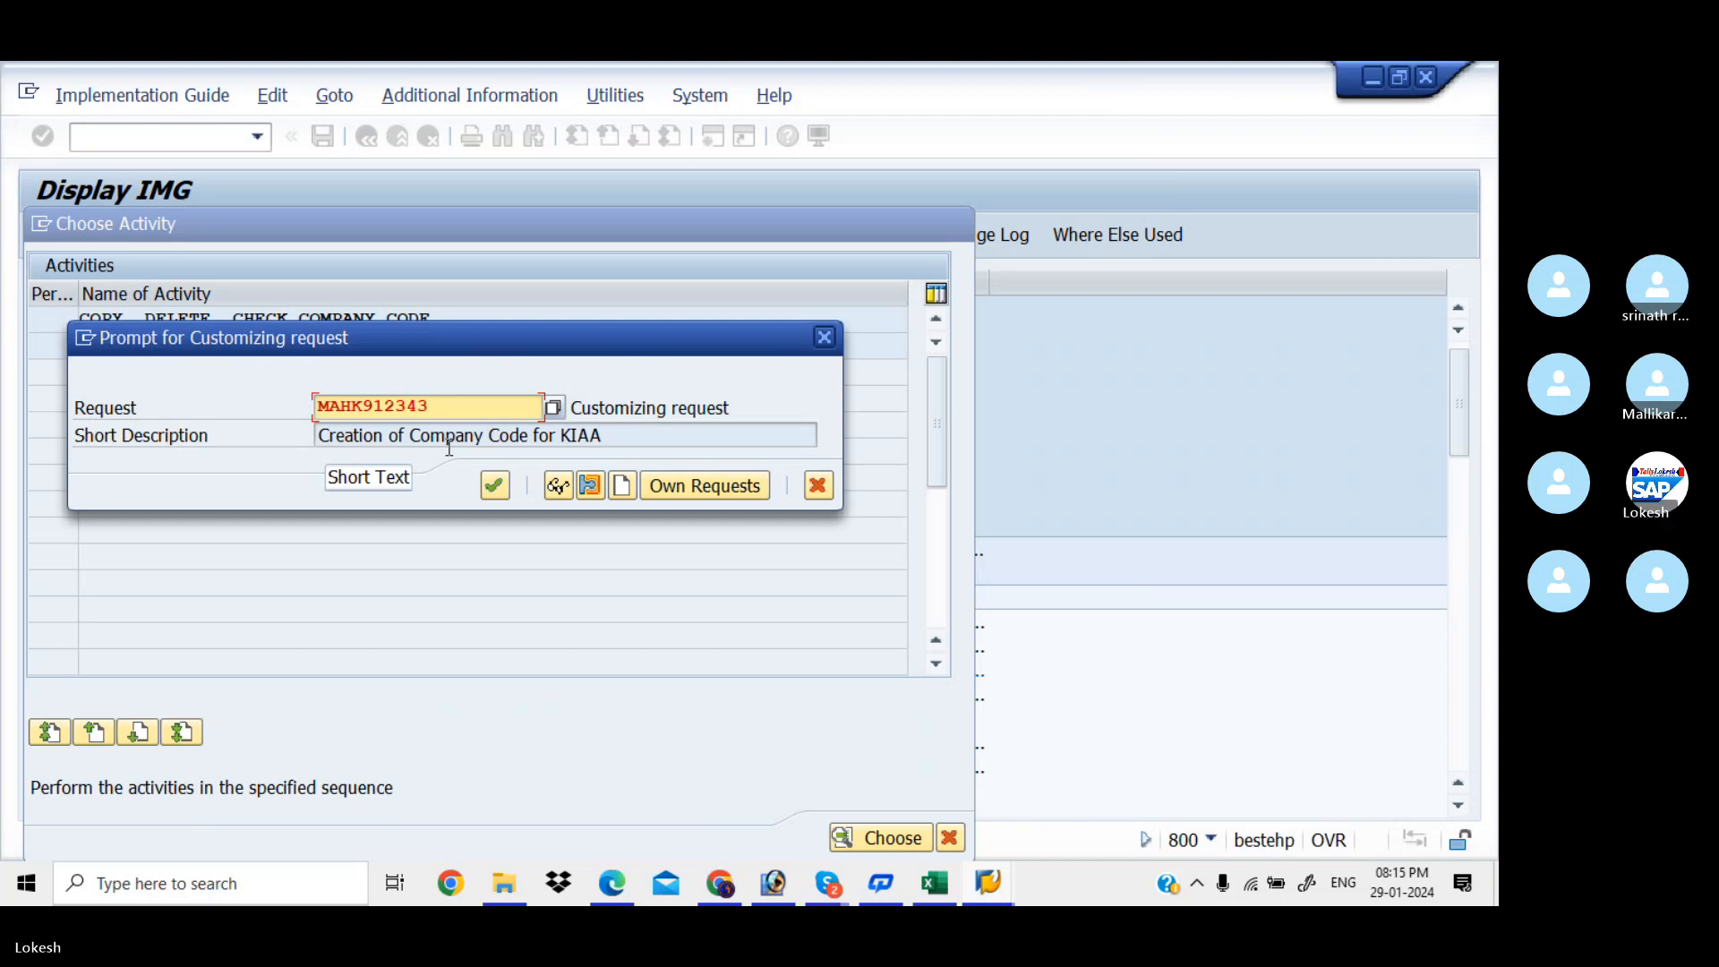
left_click(495, 485)
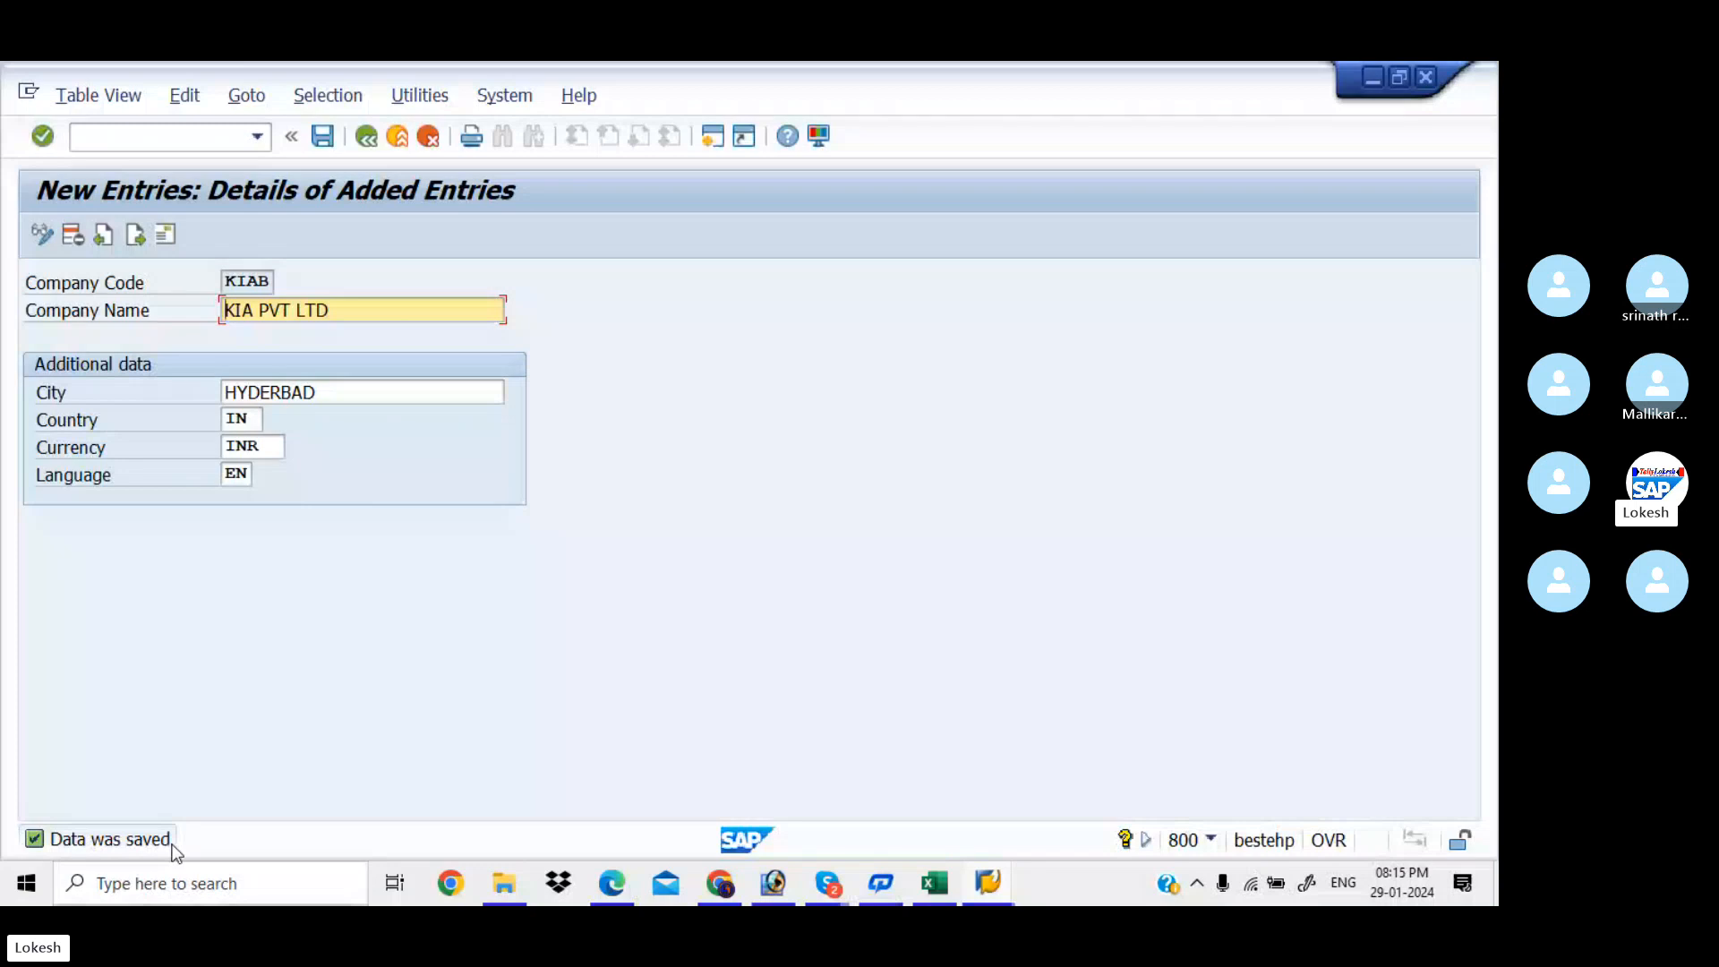
Enter KIAB in cell D4 of the Excel tracking sheet, then return to SAP
mouse_move(947, 894)
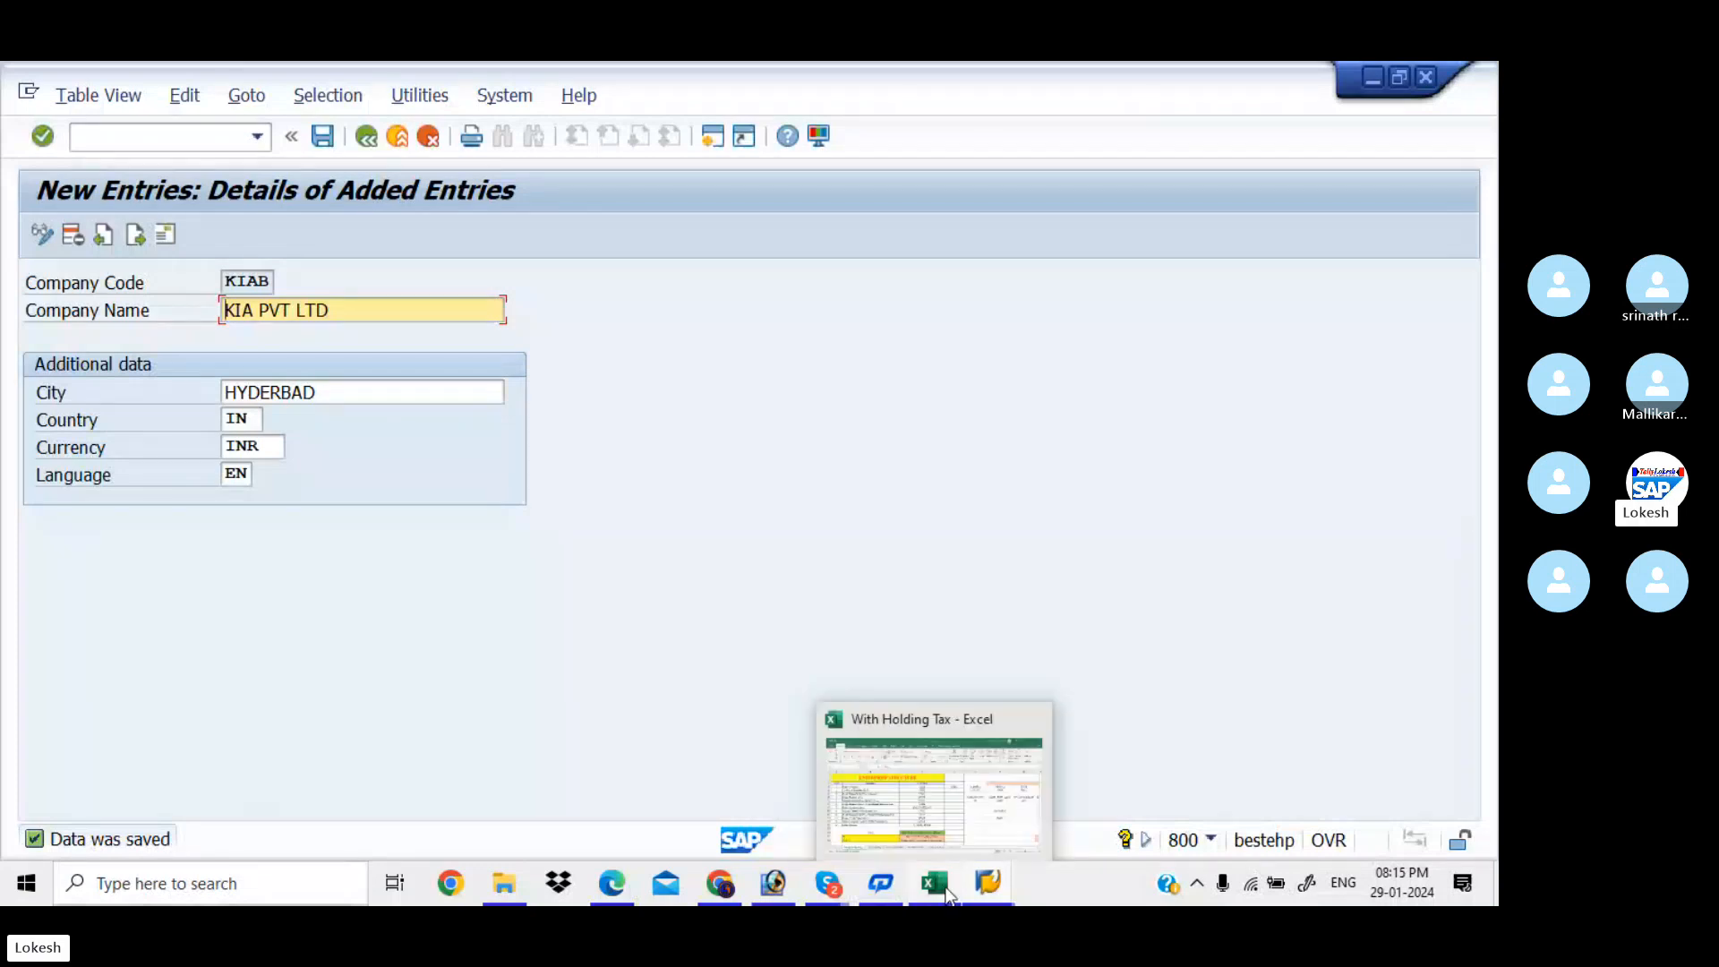
left_click(943, 788)
left_click(891, 424)
type("KIAB")
key("Return")
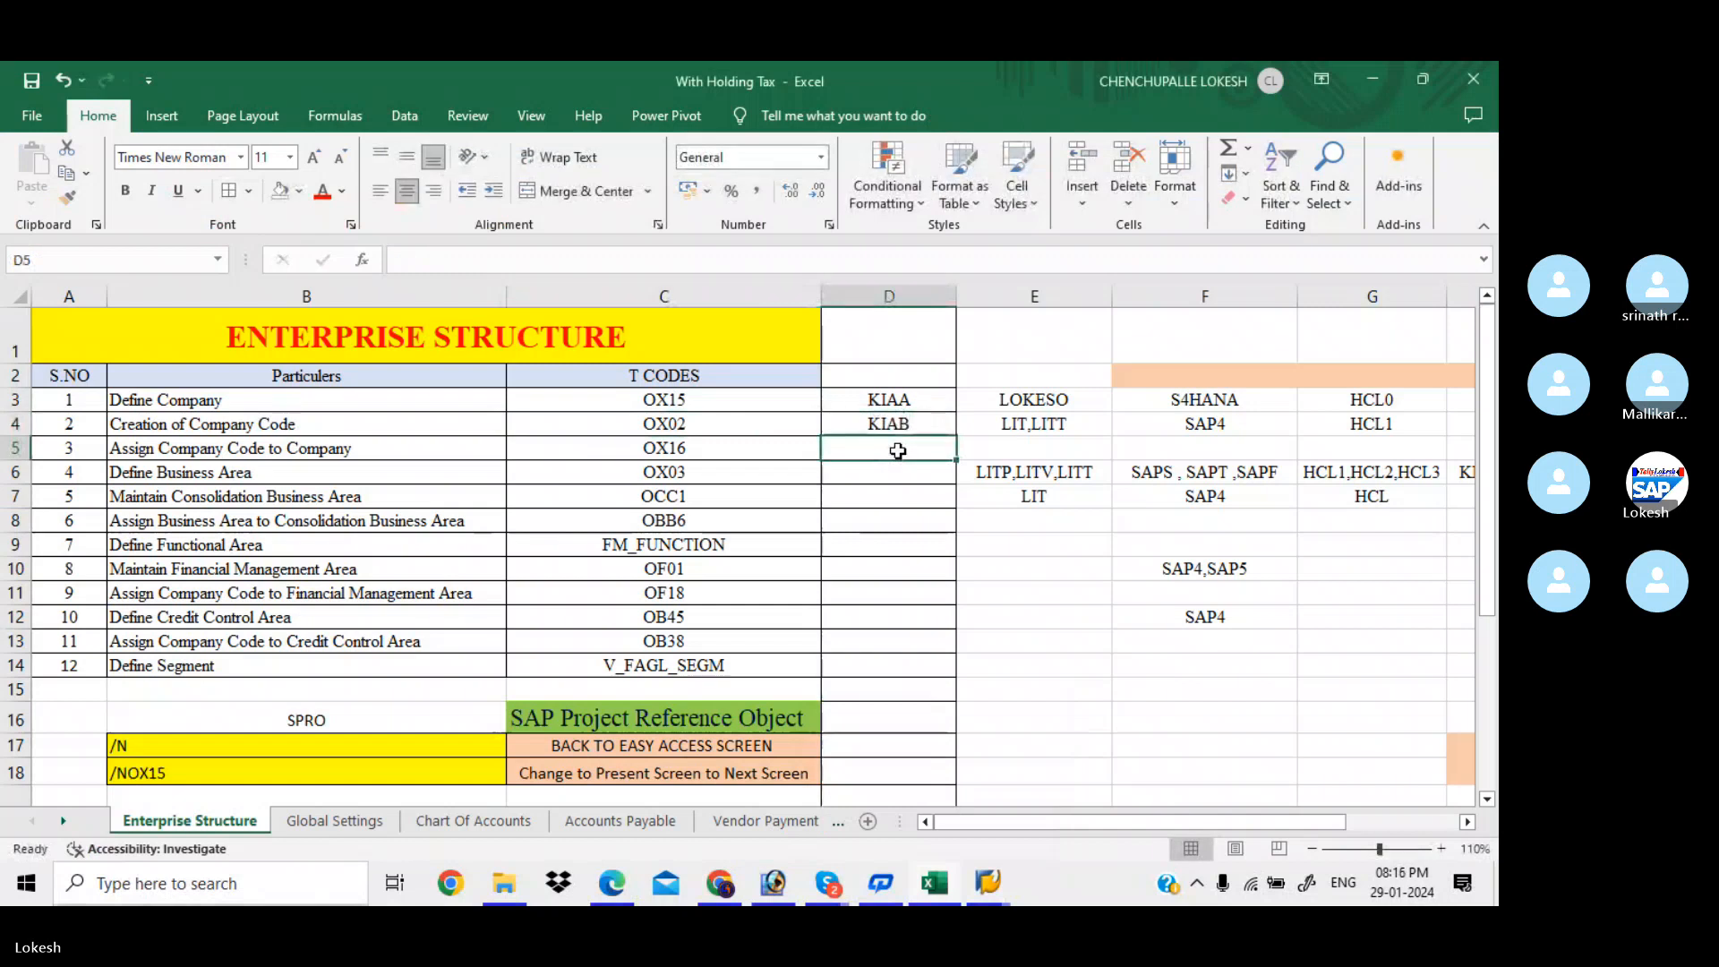
key("alt+Tab")
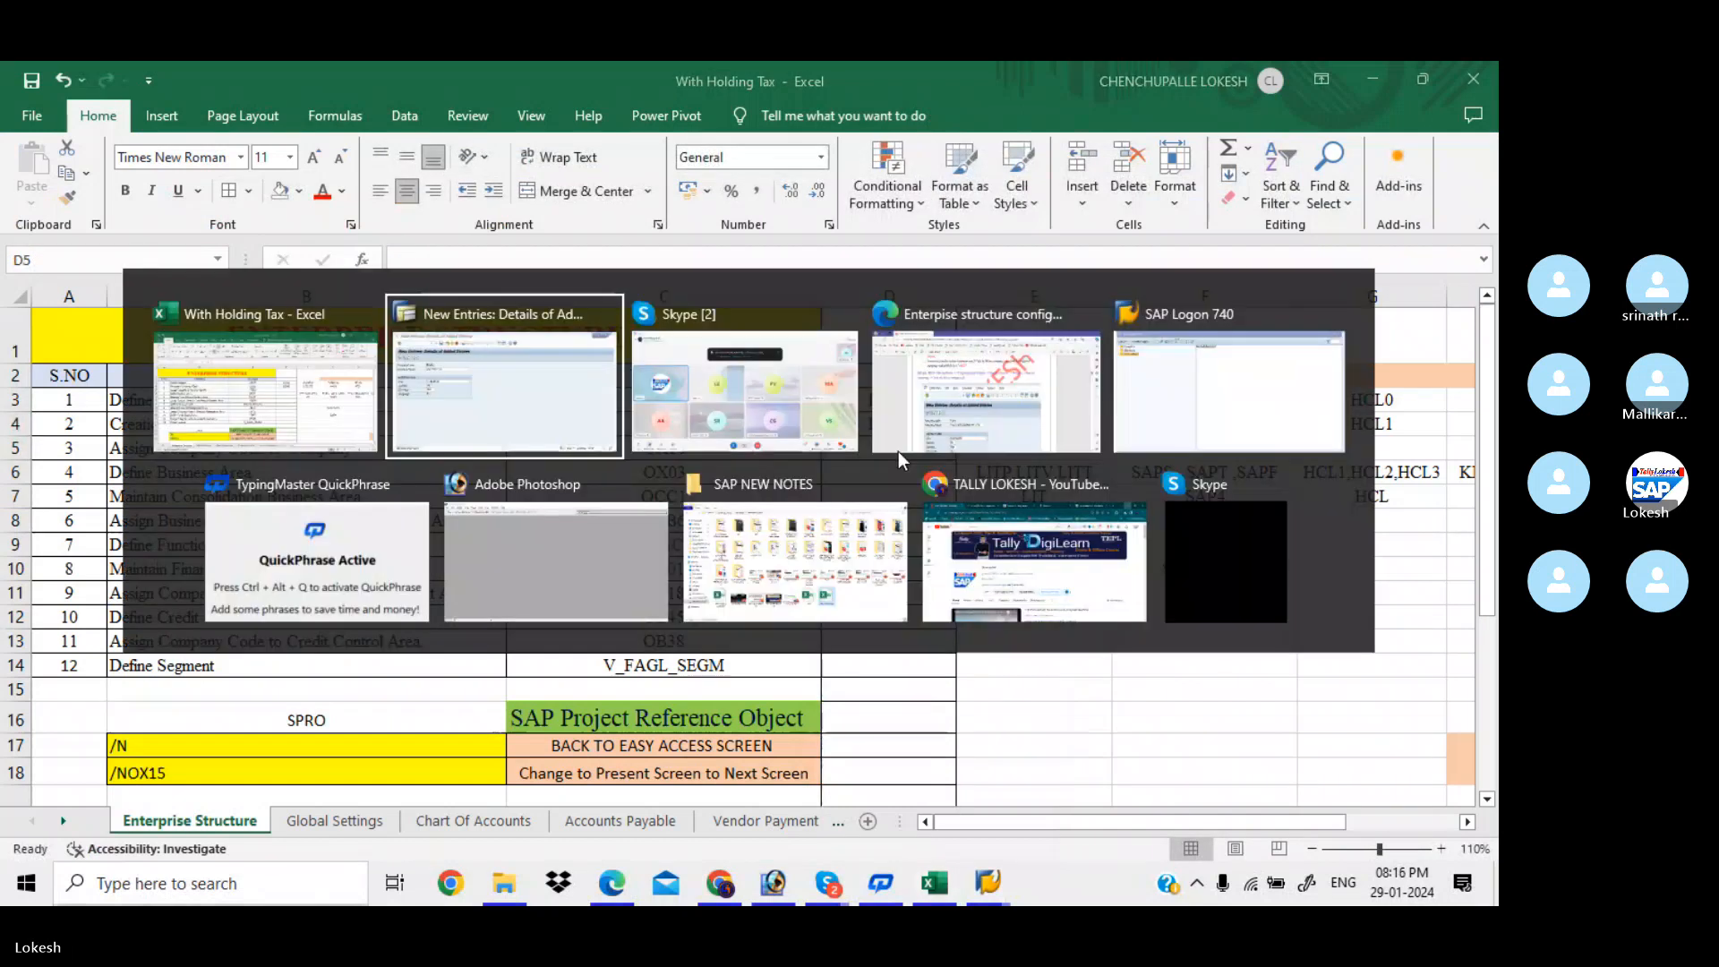
Back out of the KIAB company code screens to Display IMG and dismiss the Choose Activity popup
left_click(369, 142)
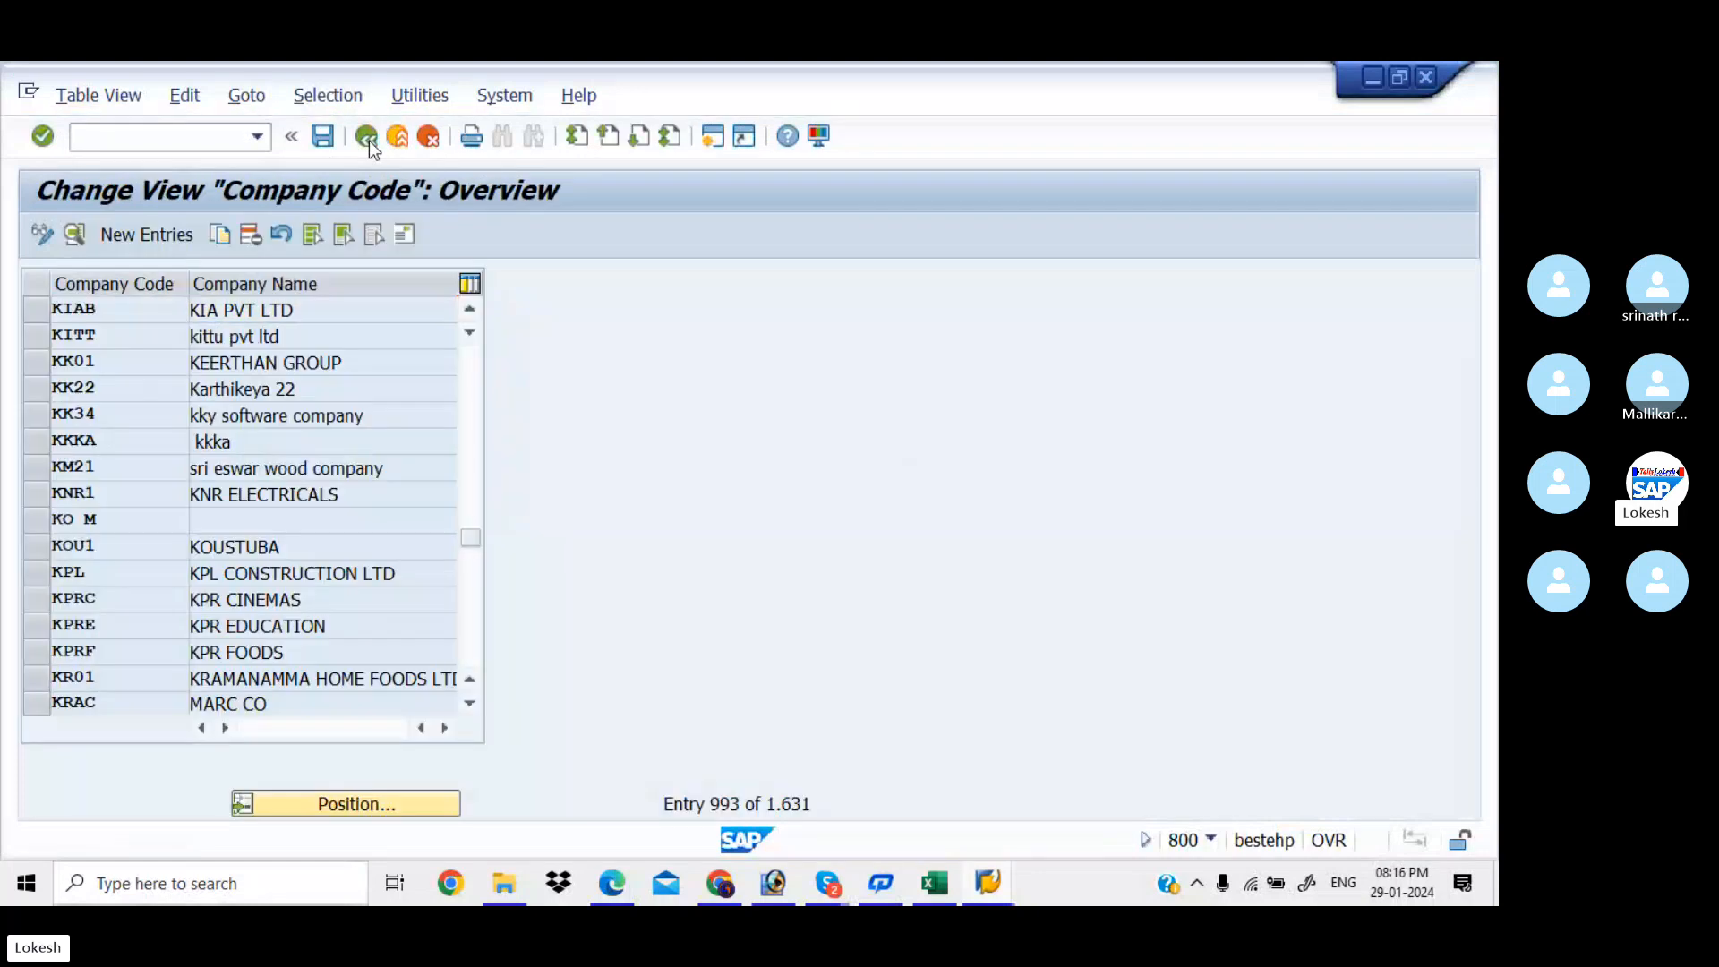
left_click(369, 142)
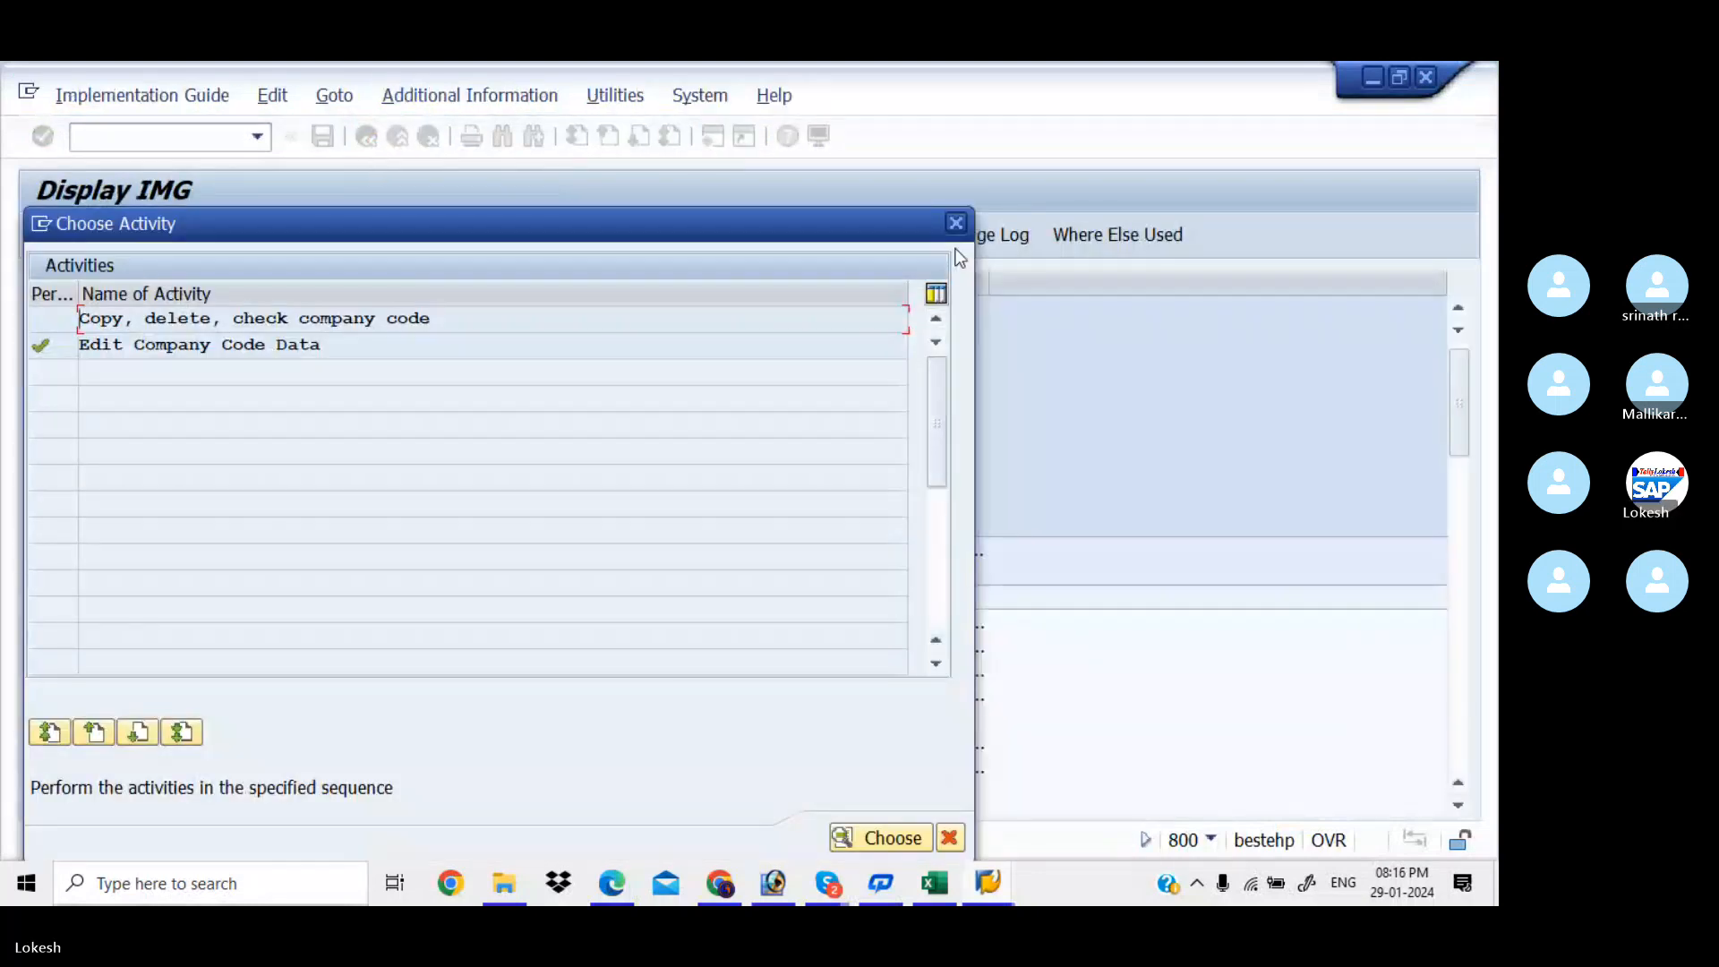
left_click(957, 224)
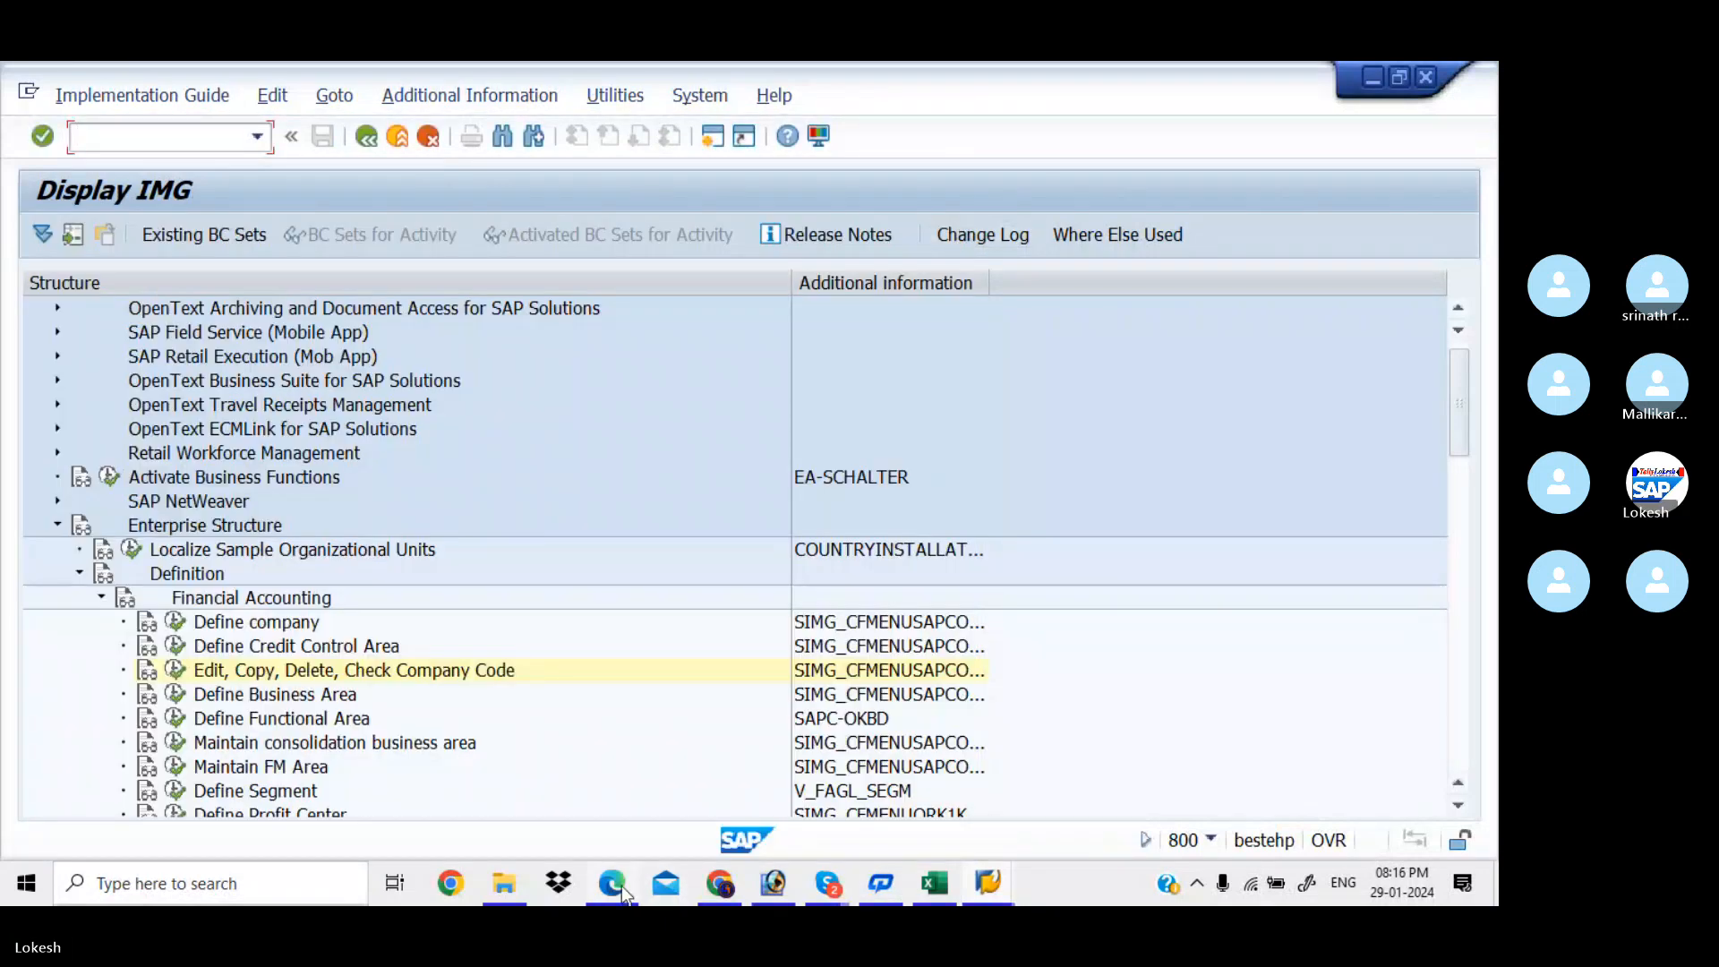
Bring up the PDF notes in Edge and scroll to page 6's 'Assign Company Code to company' (OX16)
left_click(622, 884)
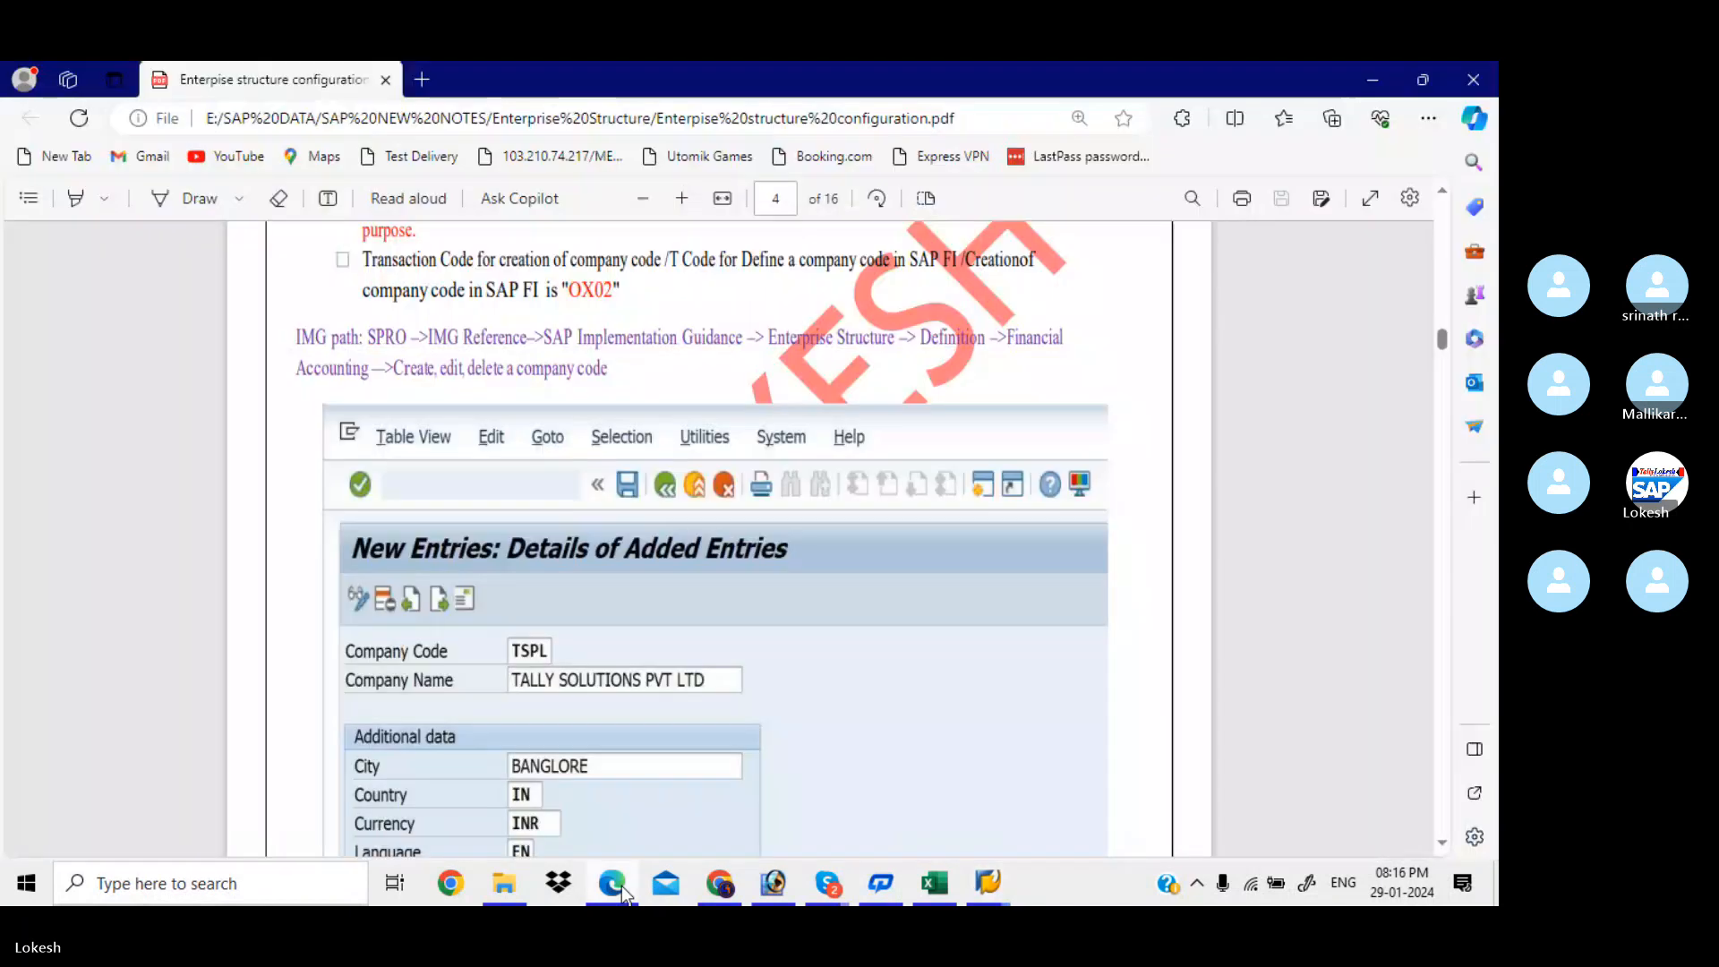
scroll(632, 599, "down", 1)
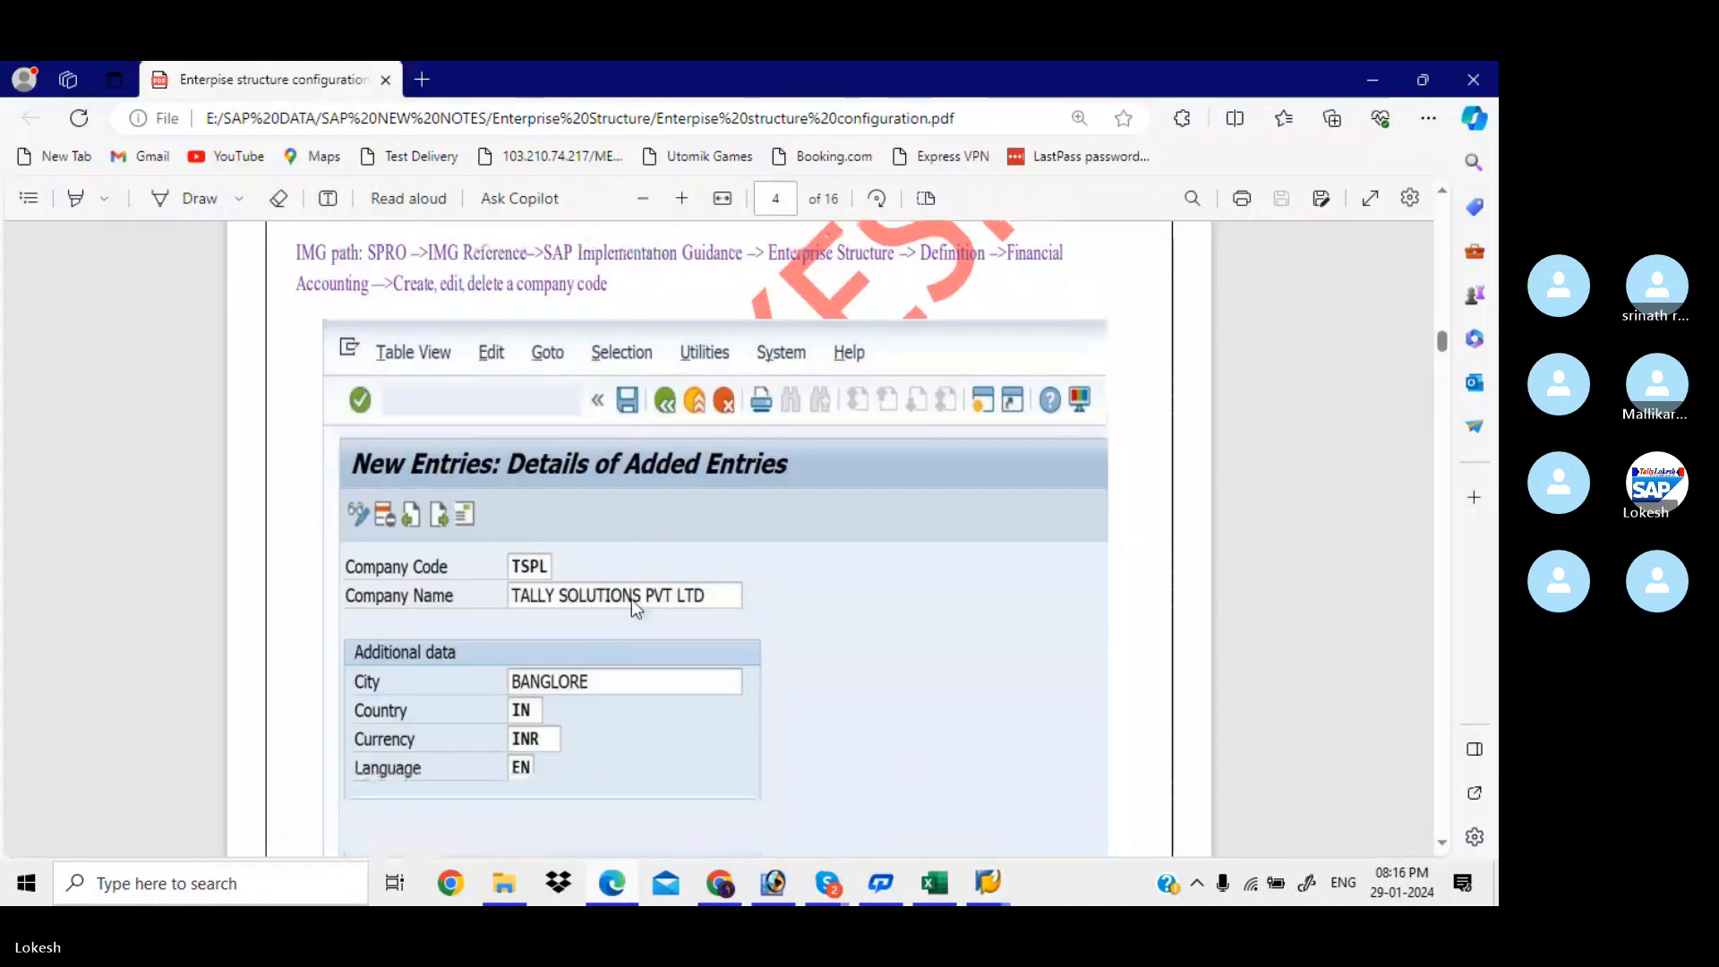
scroll(631, 599, "down", 10)
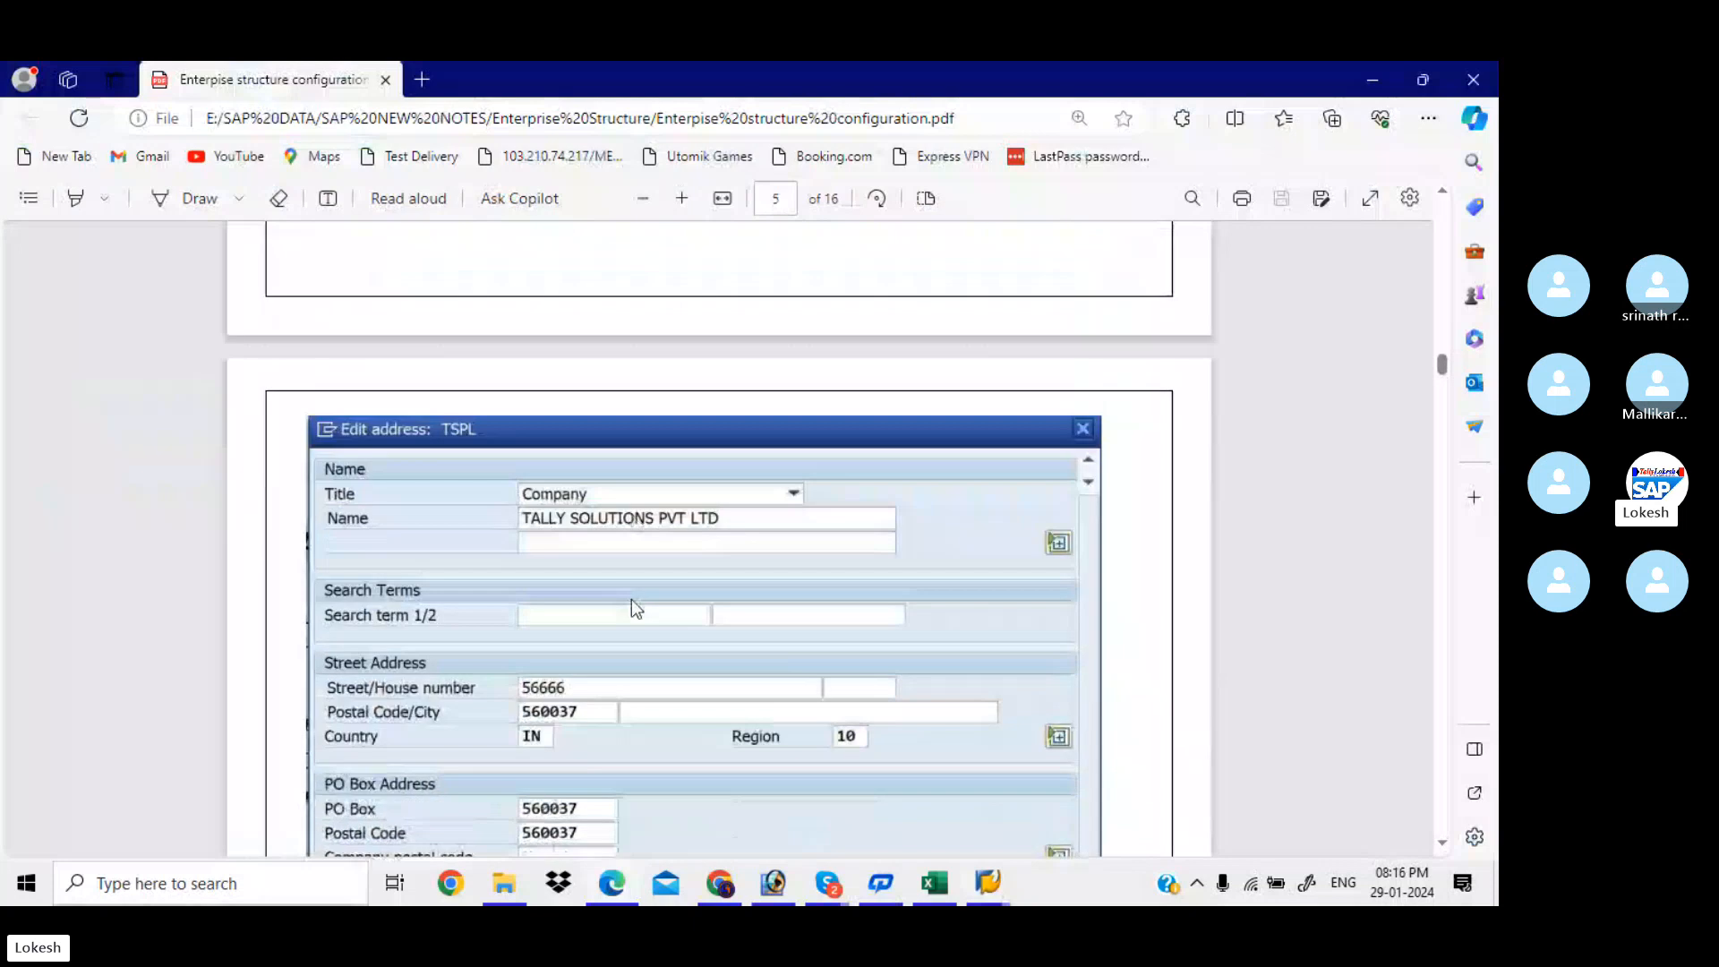
scroll(631, 599, "down", 10)
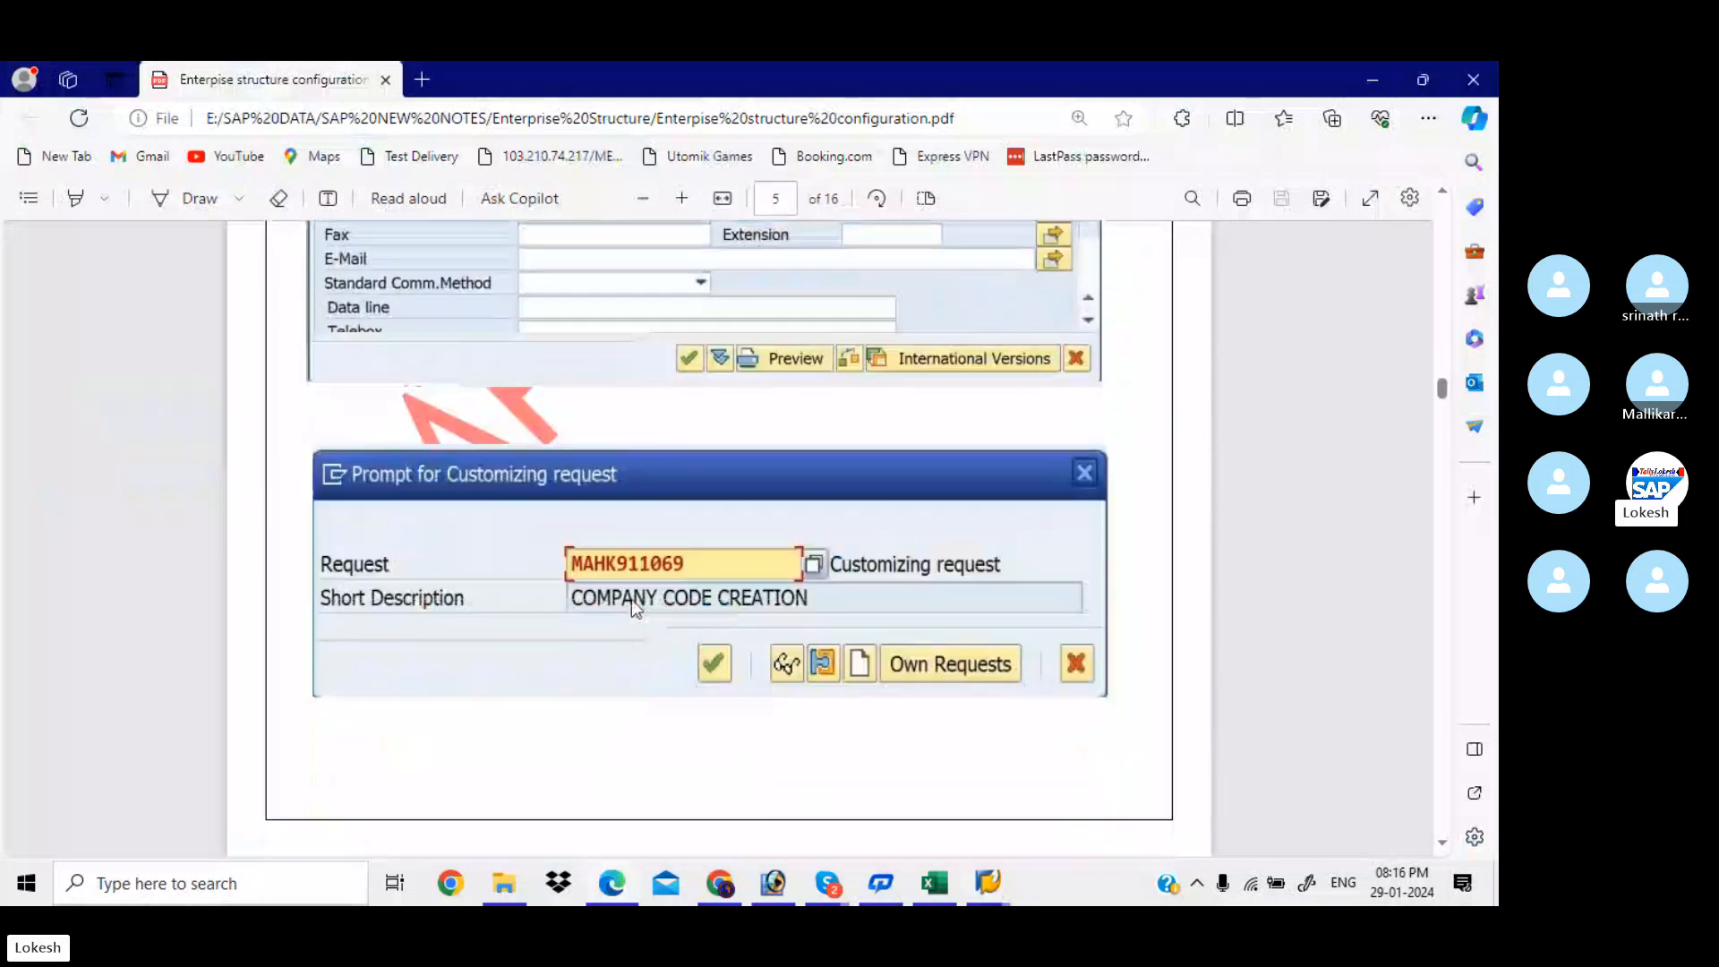
scroll(631, 599, "down", 4)
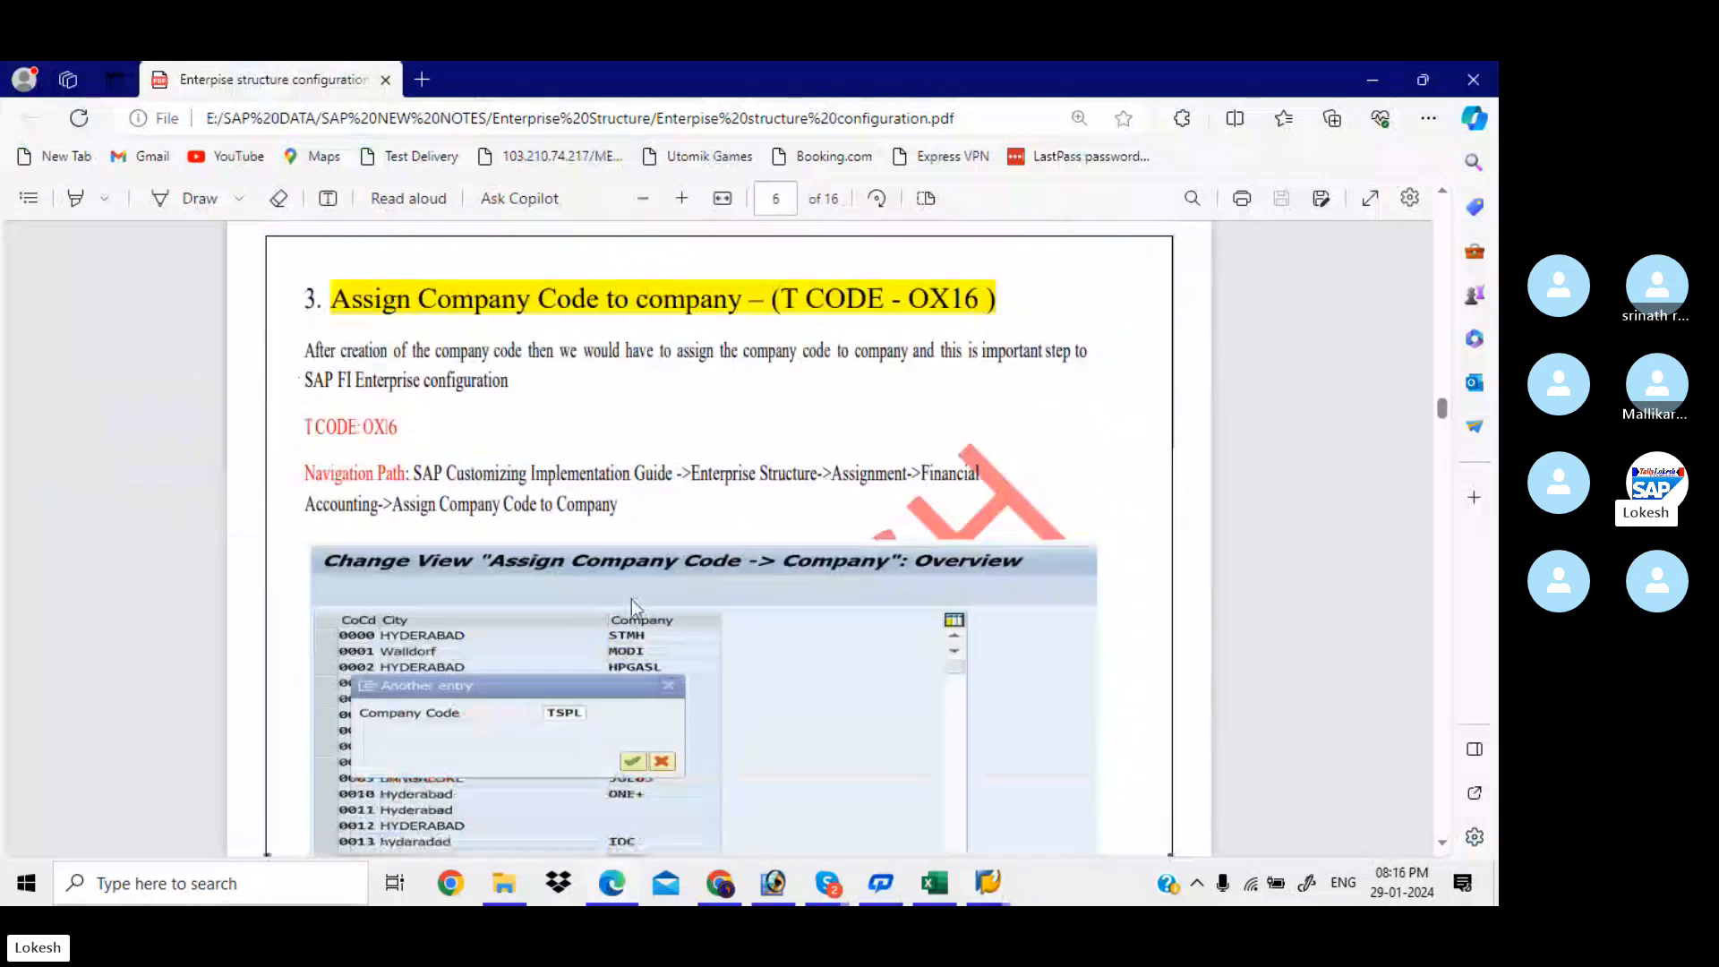
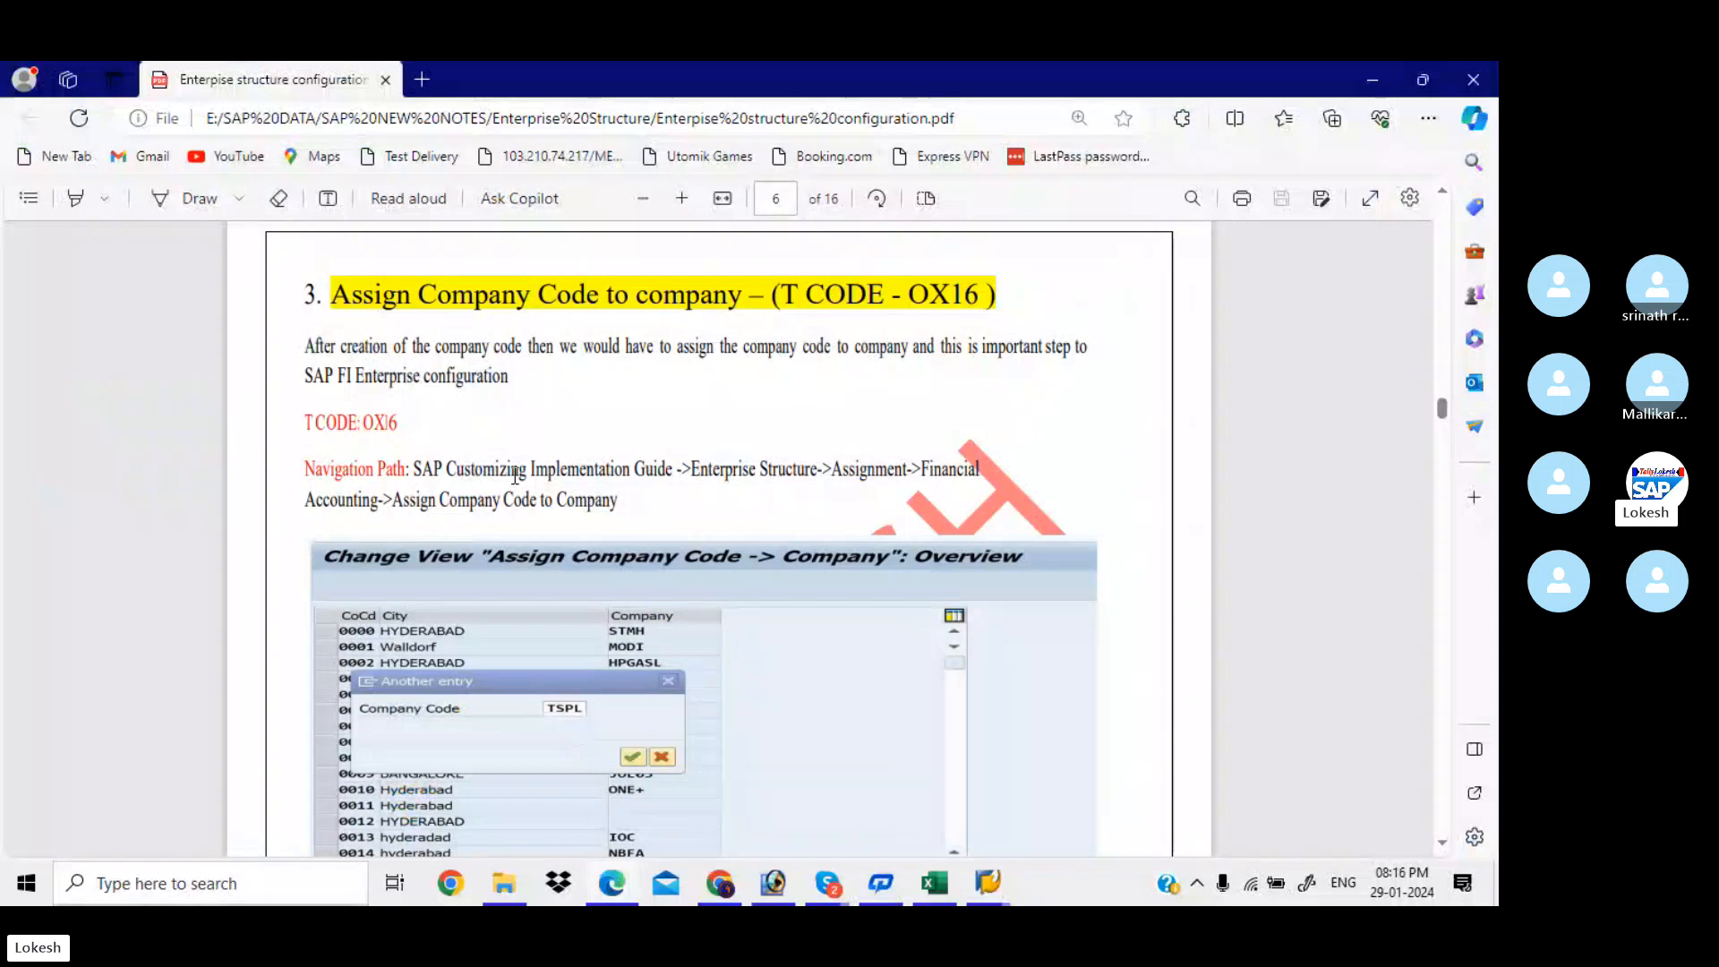
Leave the Edge PDF guide and bring up the open SAP windows
left_click(990, 891)
In Display IMG, run Assignment > Financial Accounting > Assign company code to company
mouse_move(990, 891)
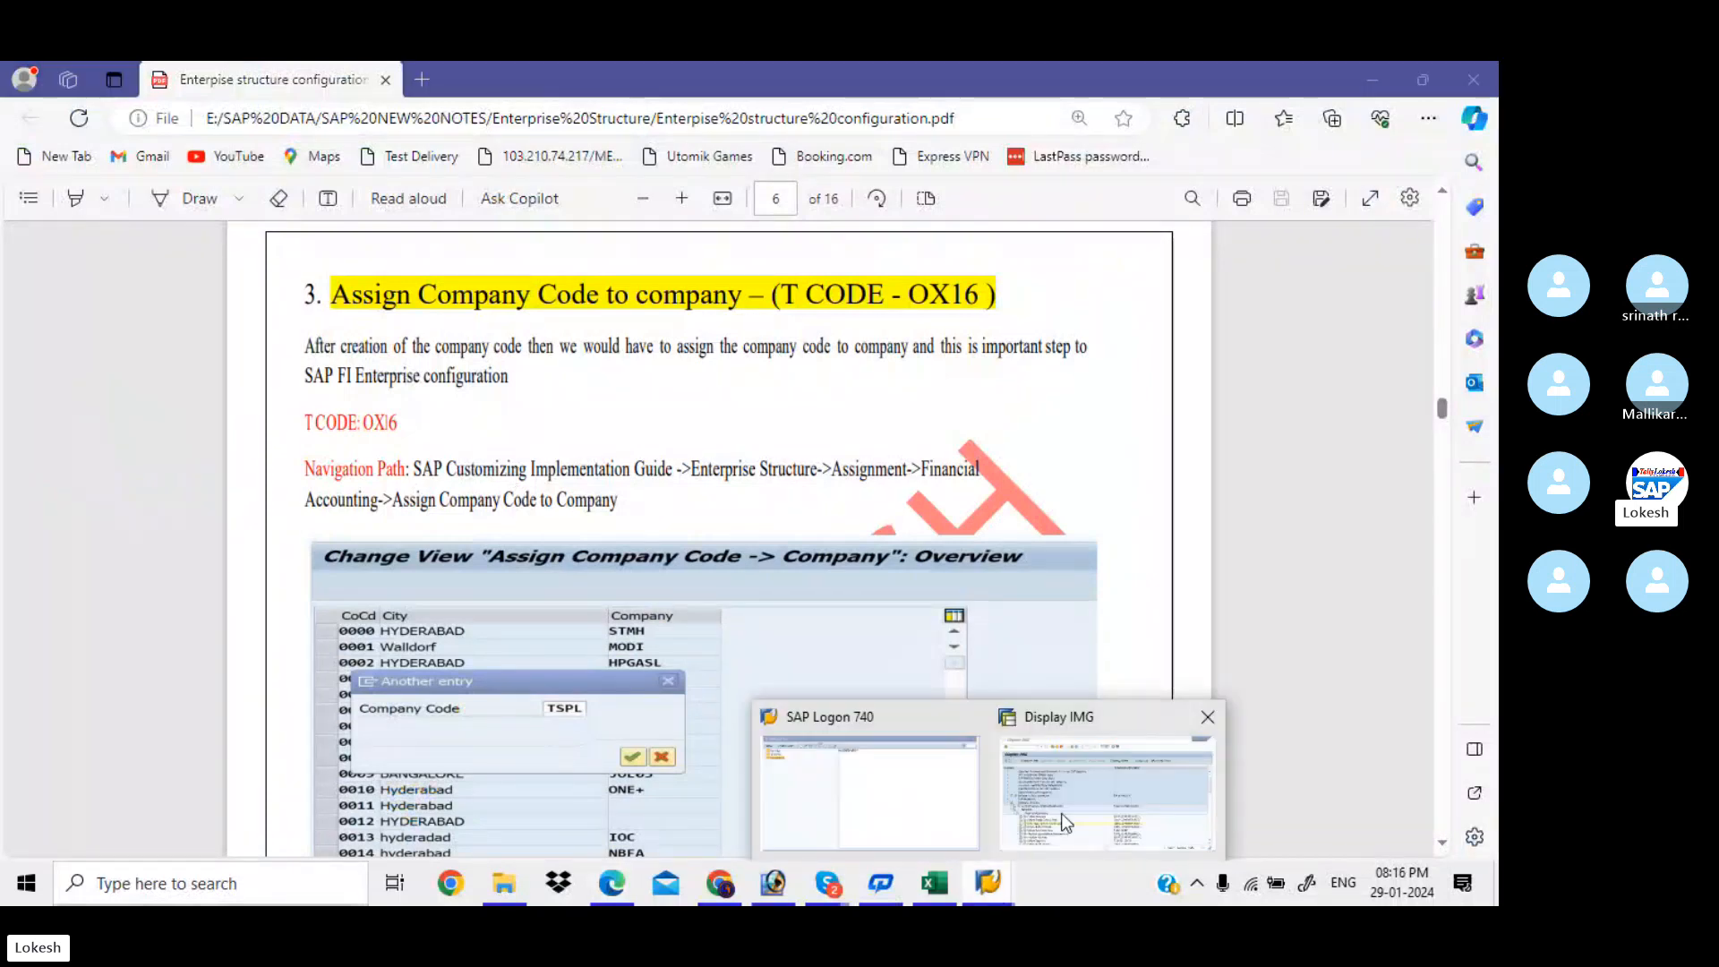
mouse_move(1061, 813)
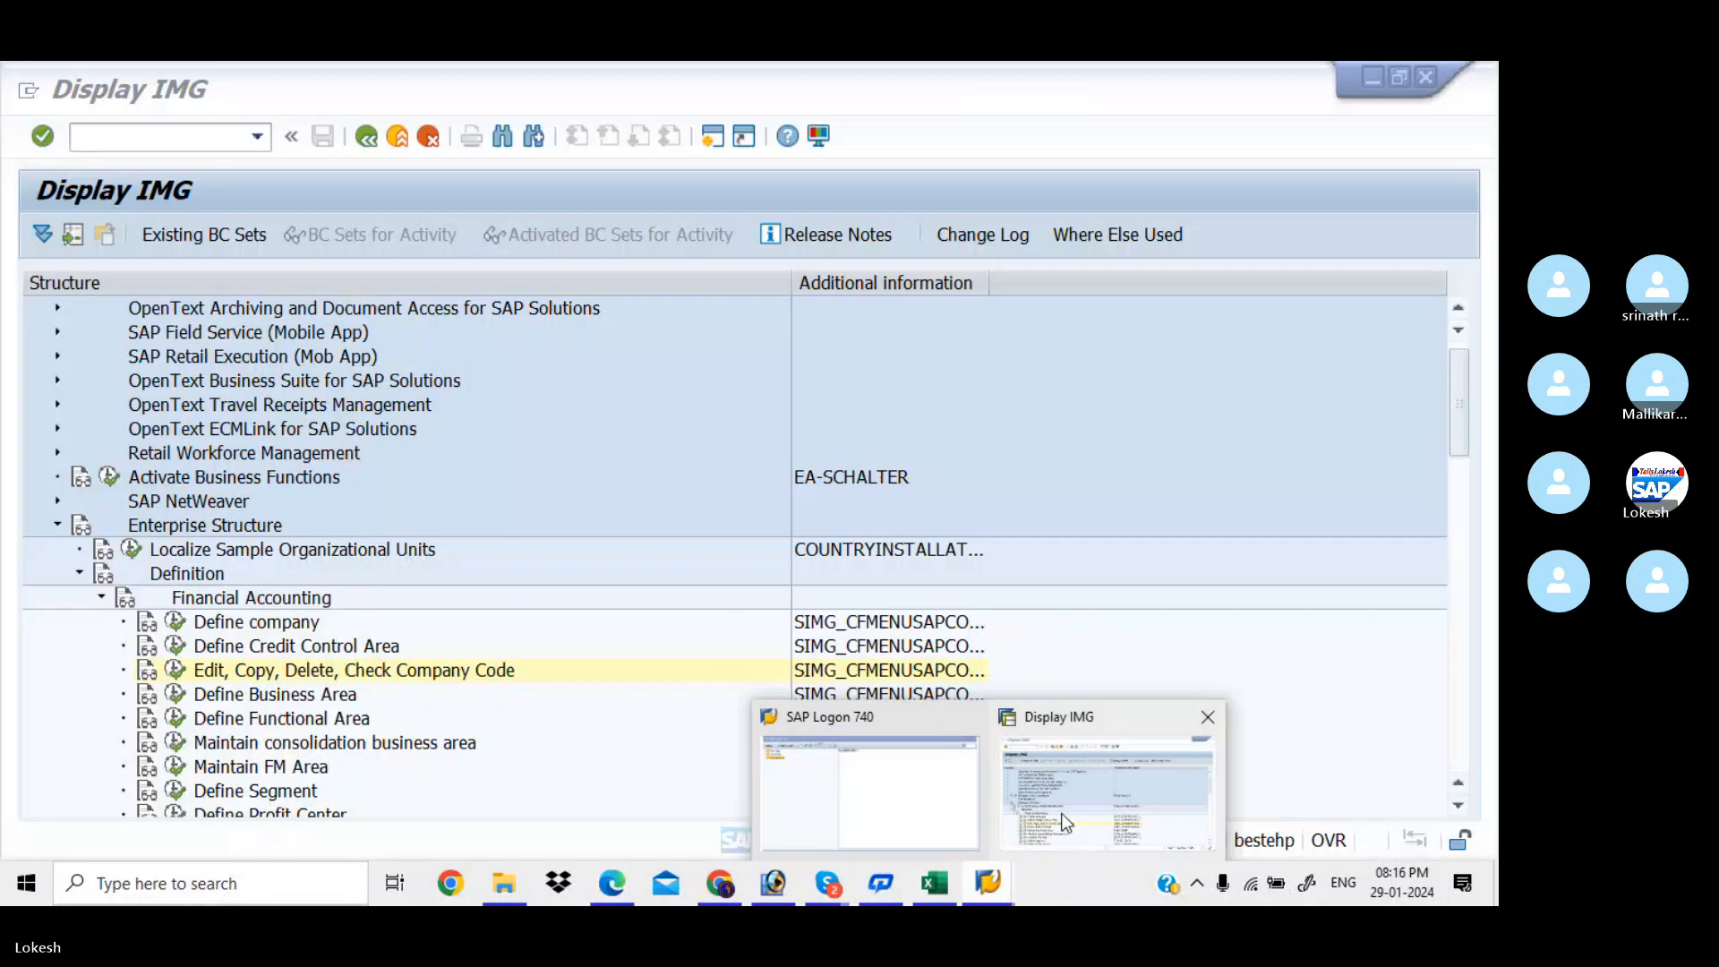
left_click(1062, 813)
left_click(101, 597)
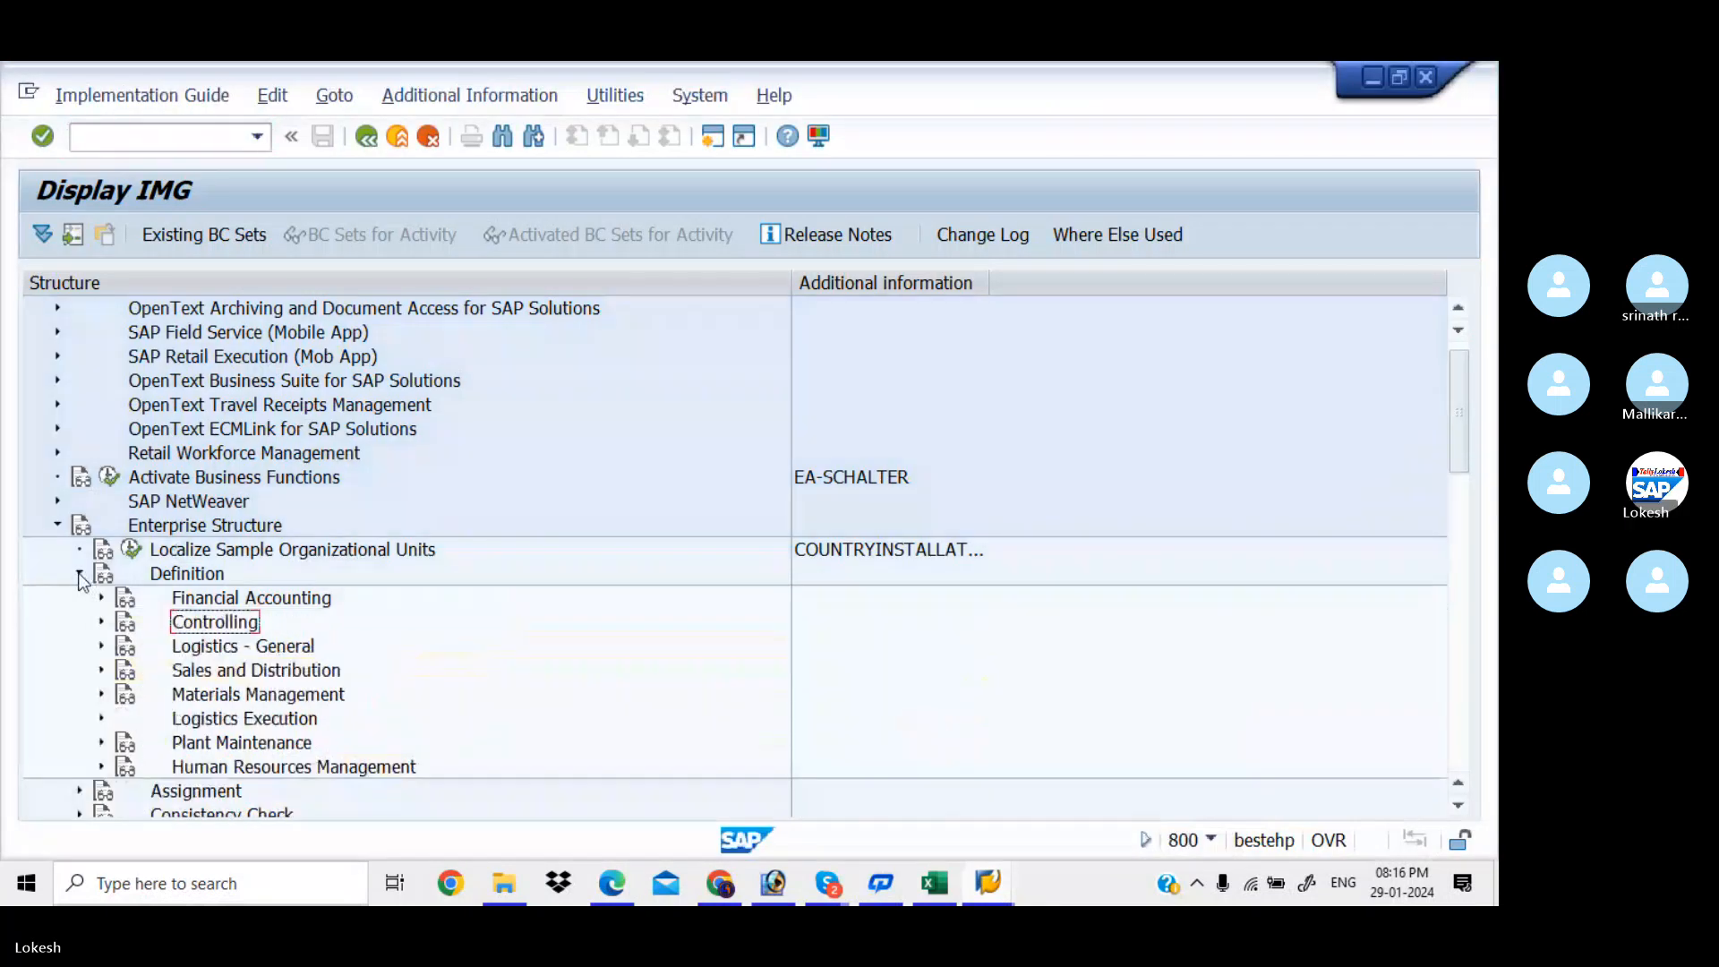
left_click(79, 575)
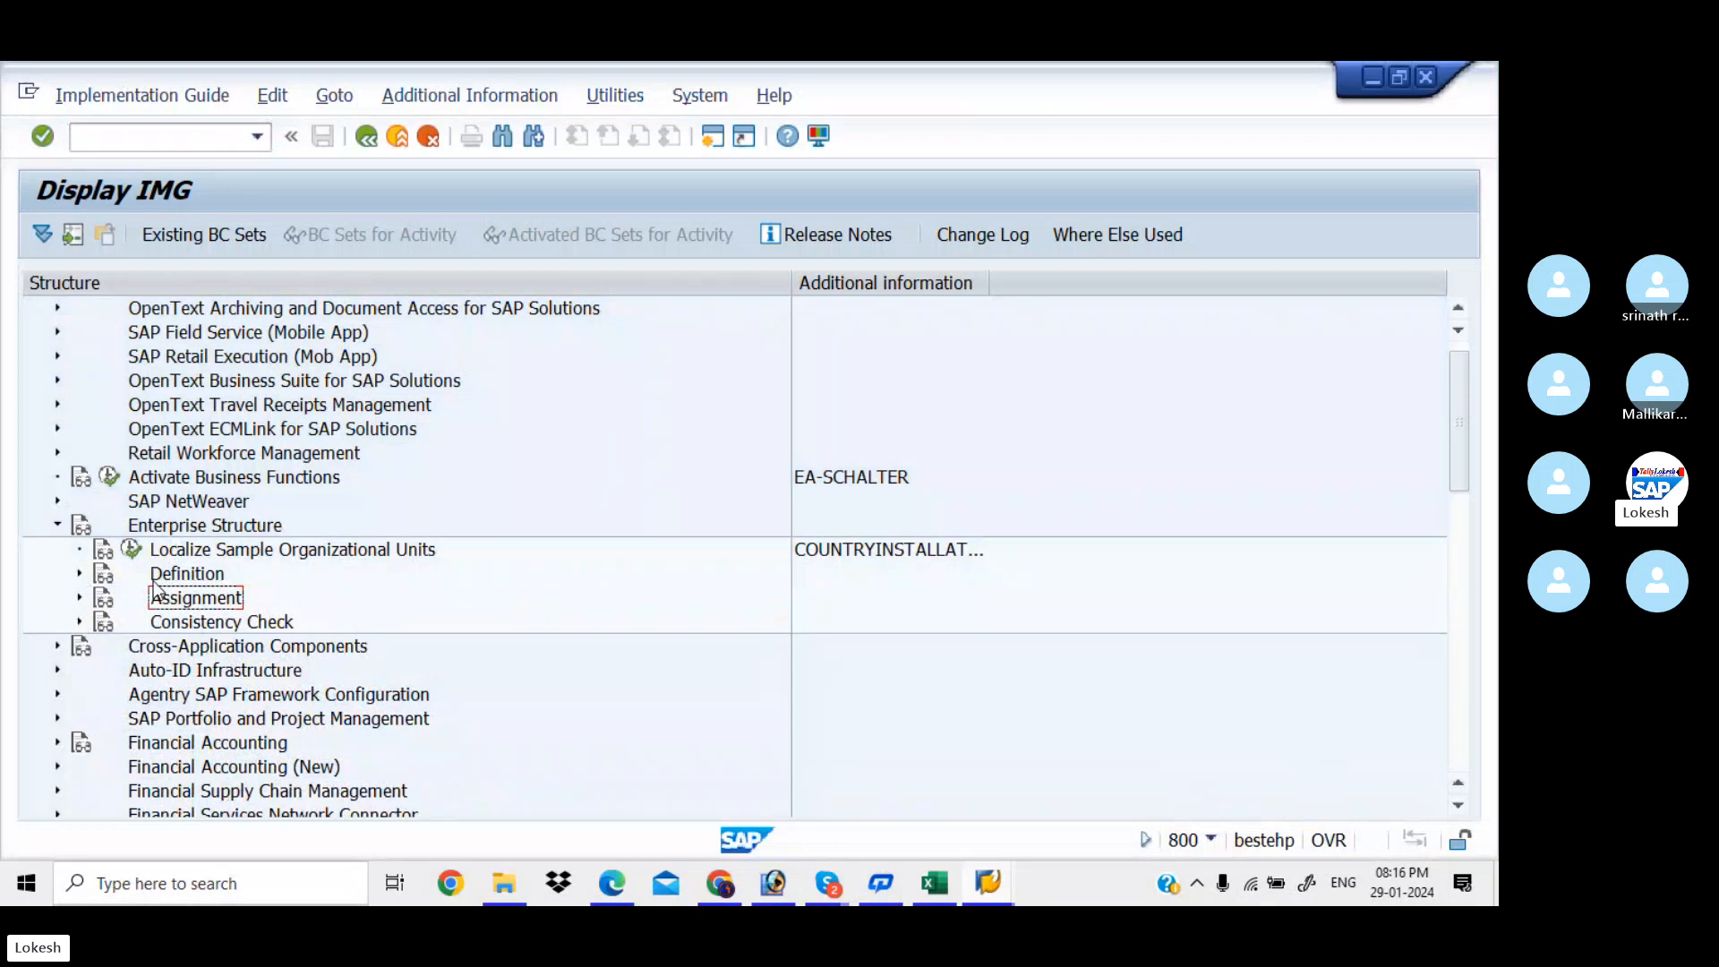
left_click(79, 599)
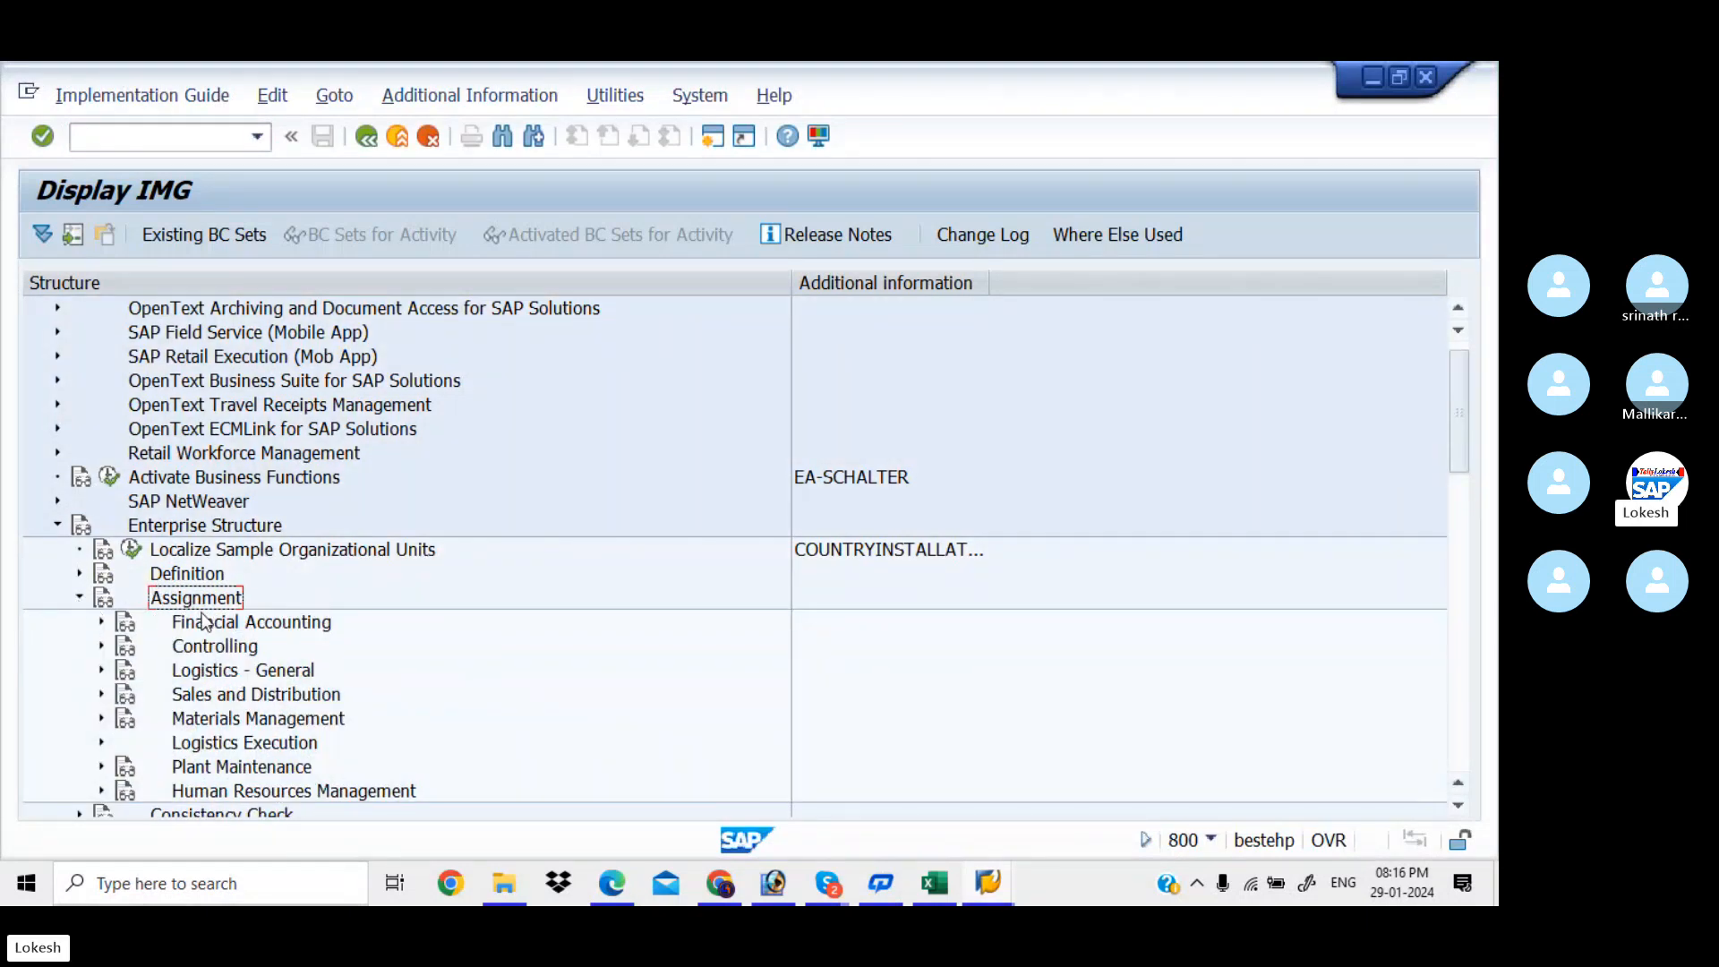
left_click(101, 622)
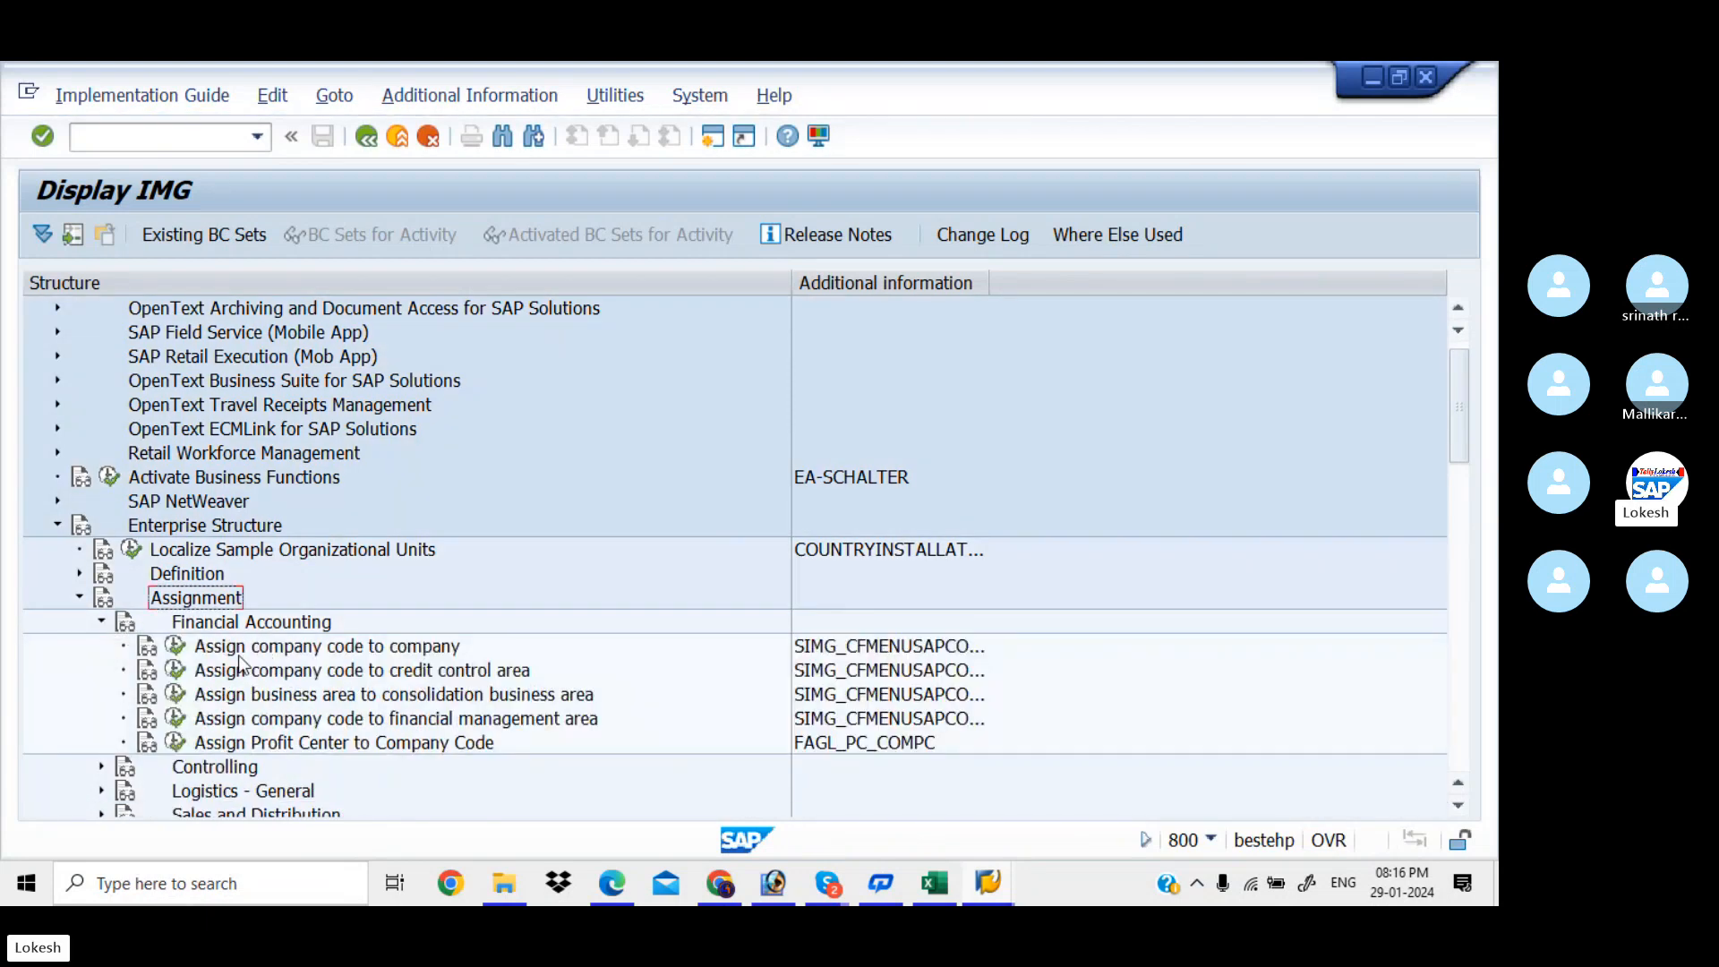
left_click(176, 646)
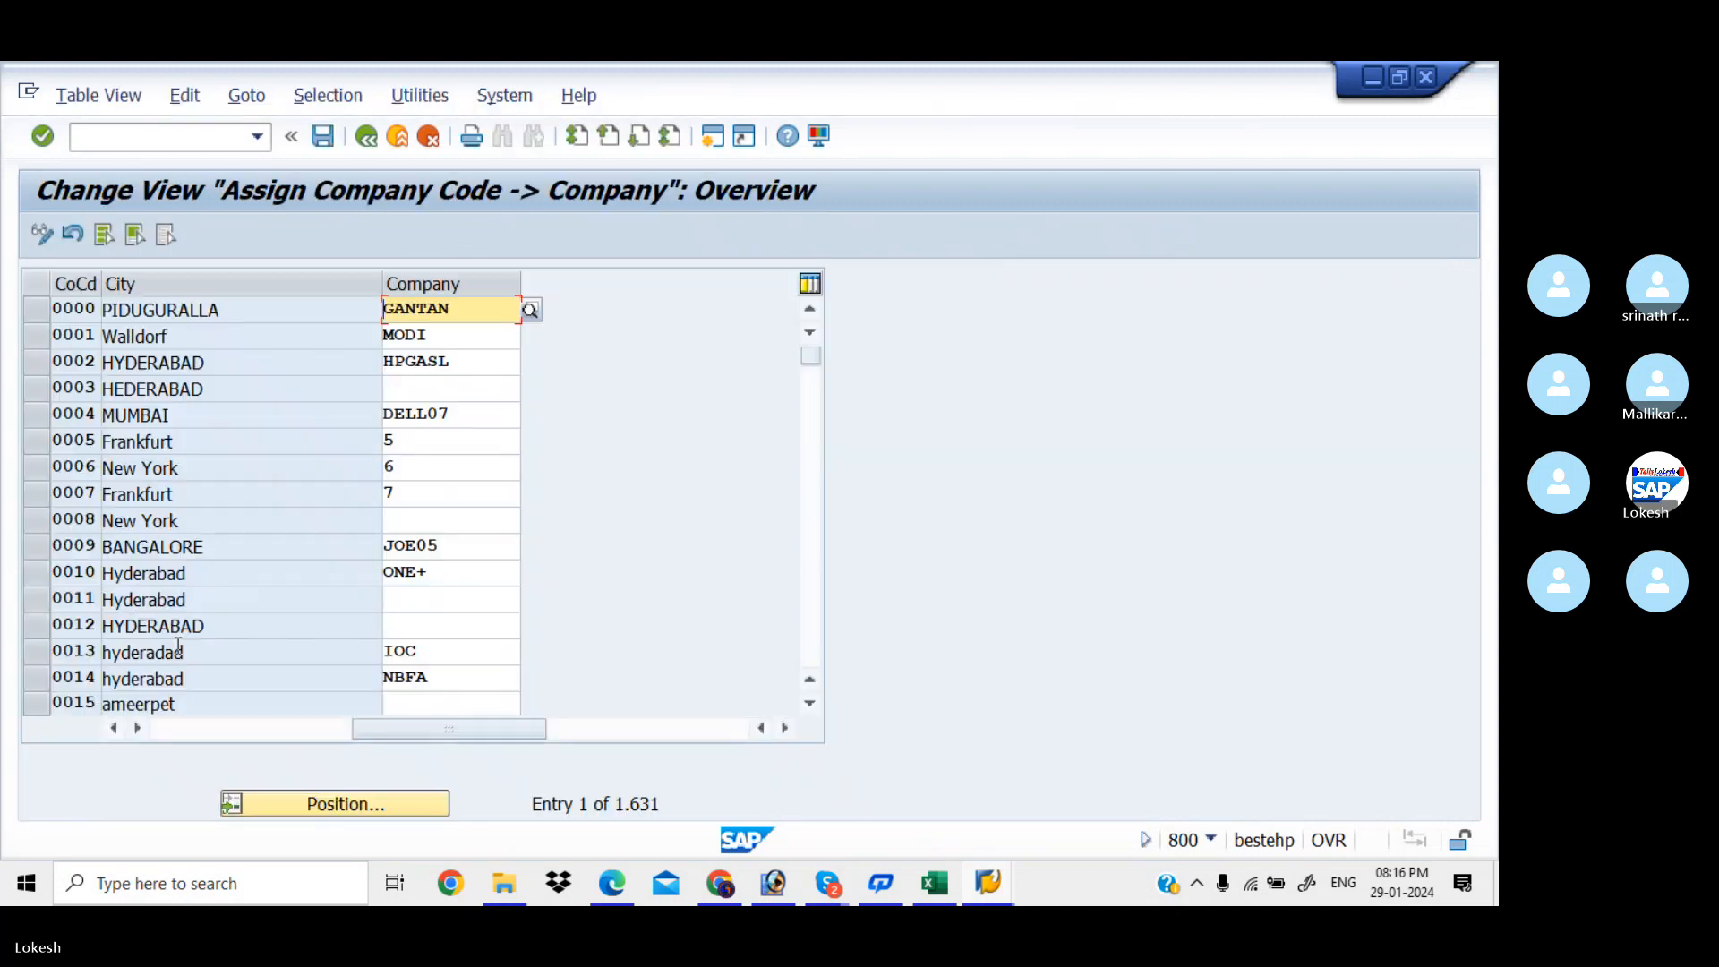
Jump to company code KIAB and assign it company KIAA (KIA PVT LTD)
left_click(413, 812)
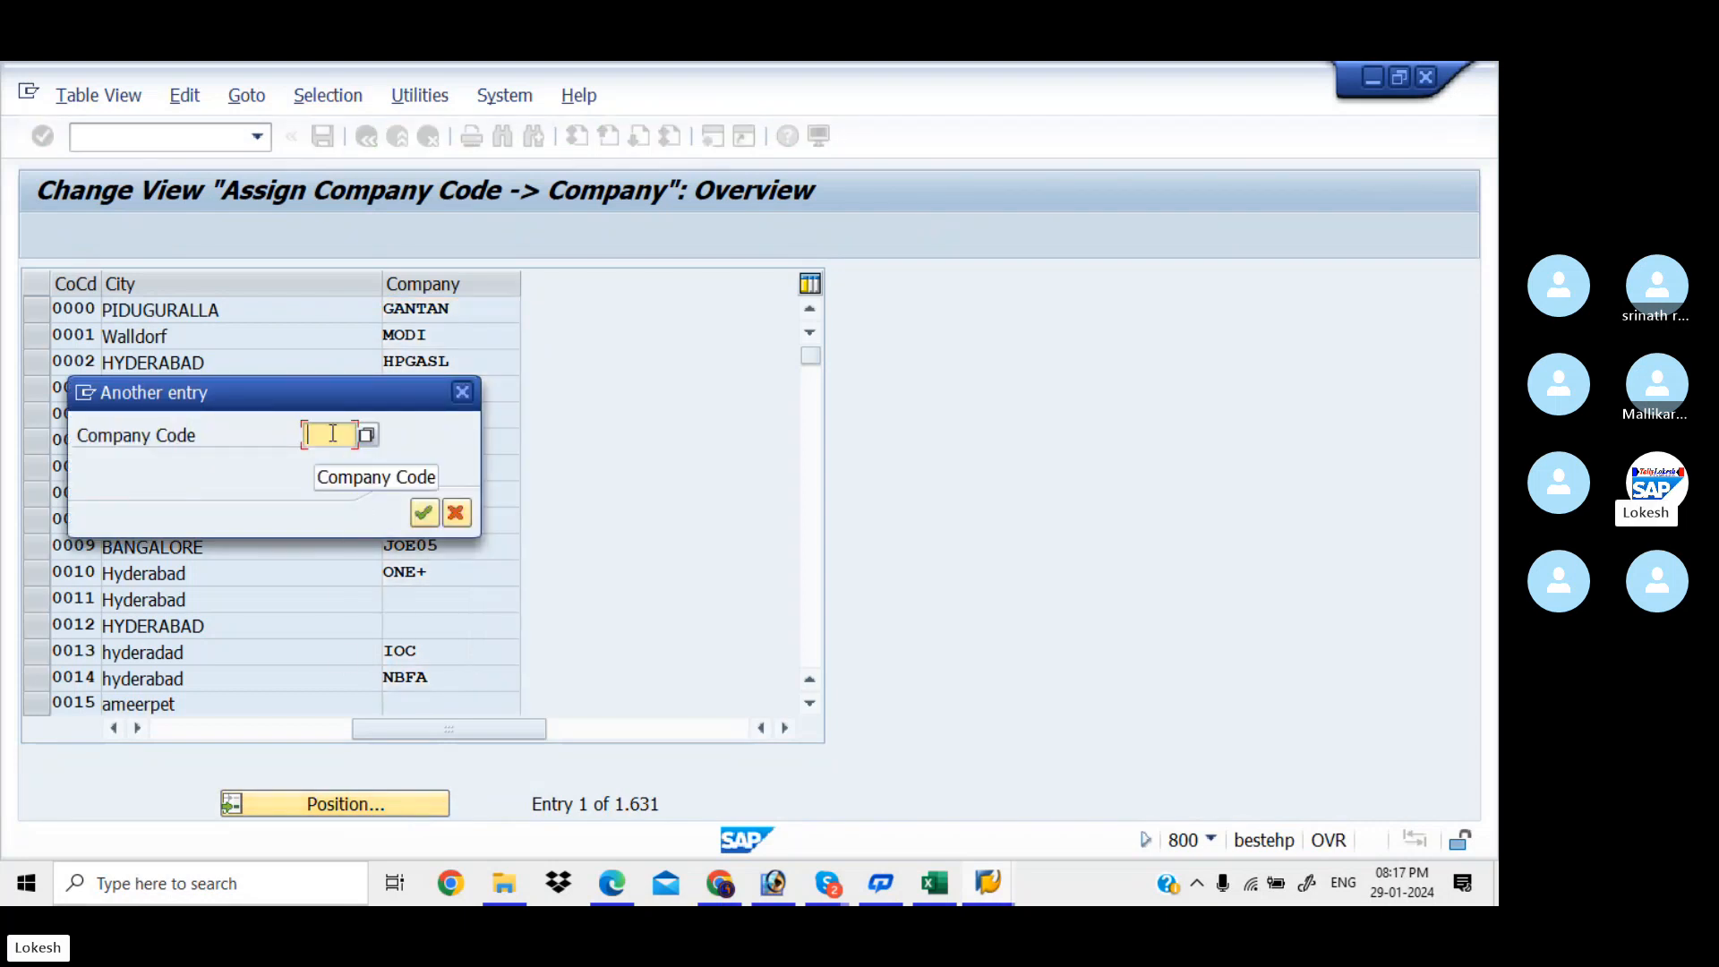
type("KIAB")
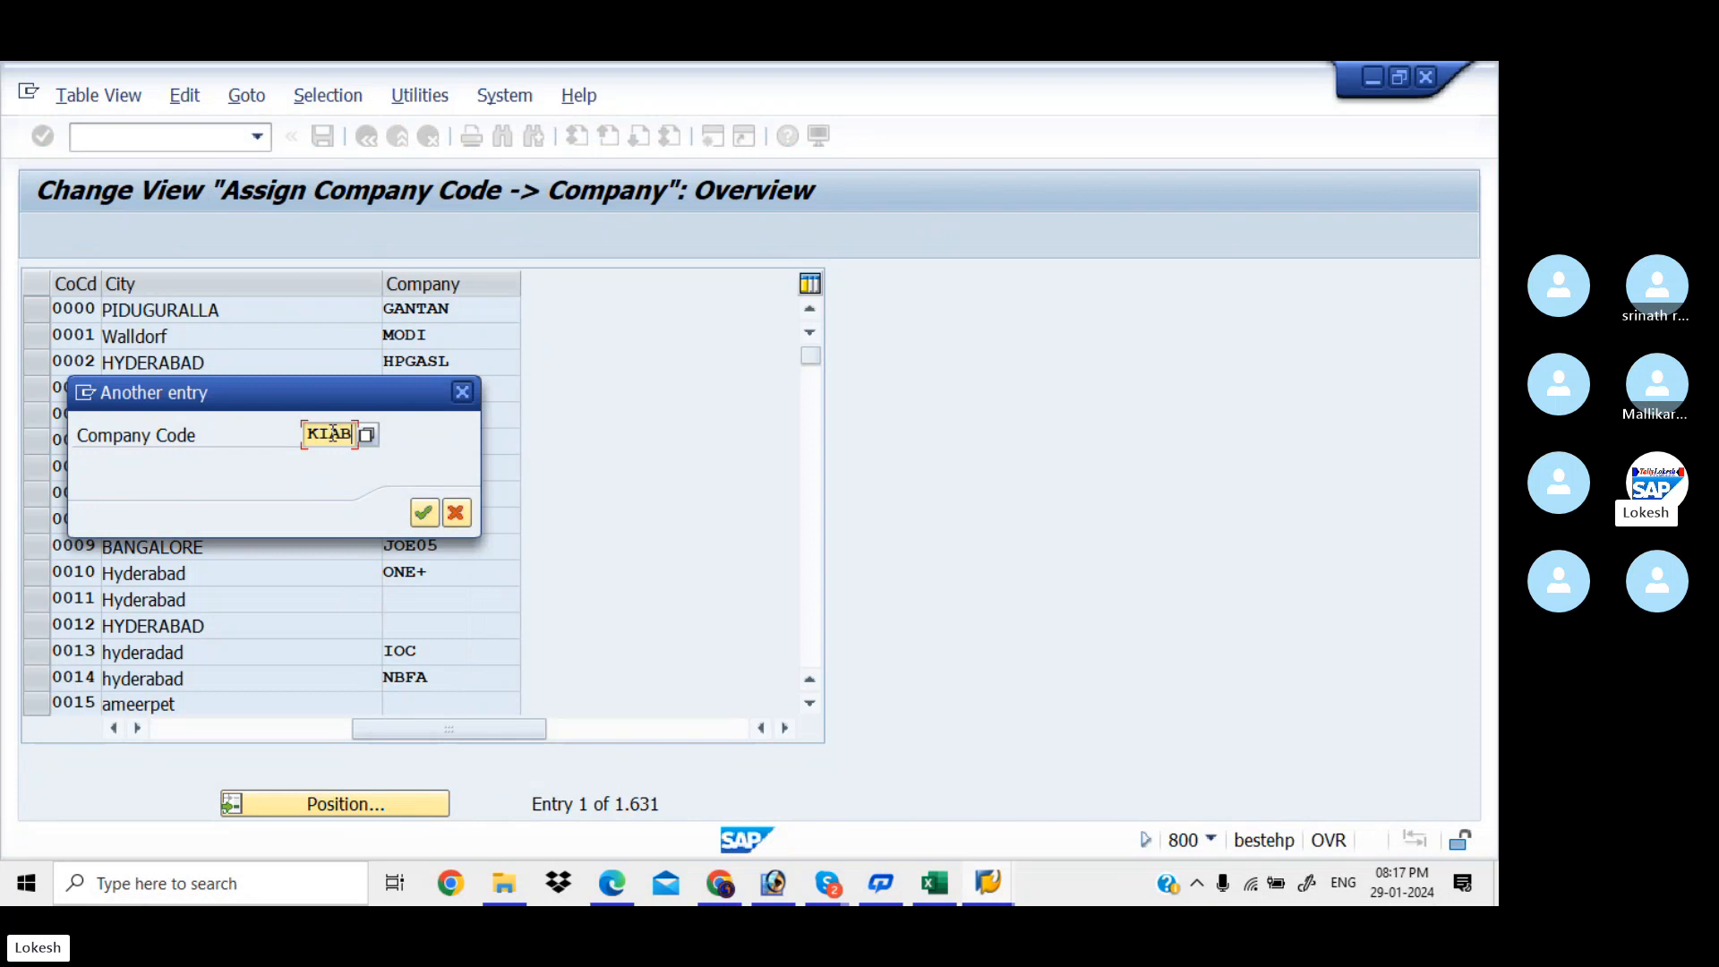
key("Return")
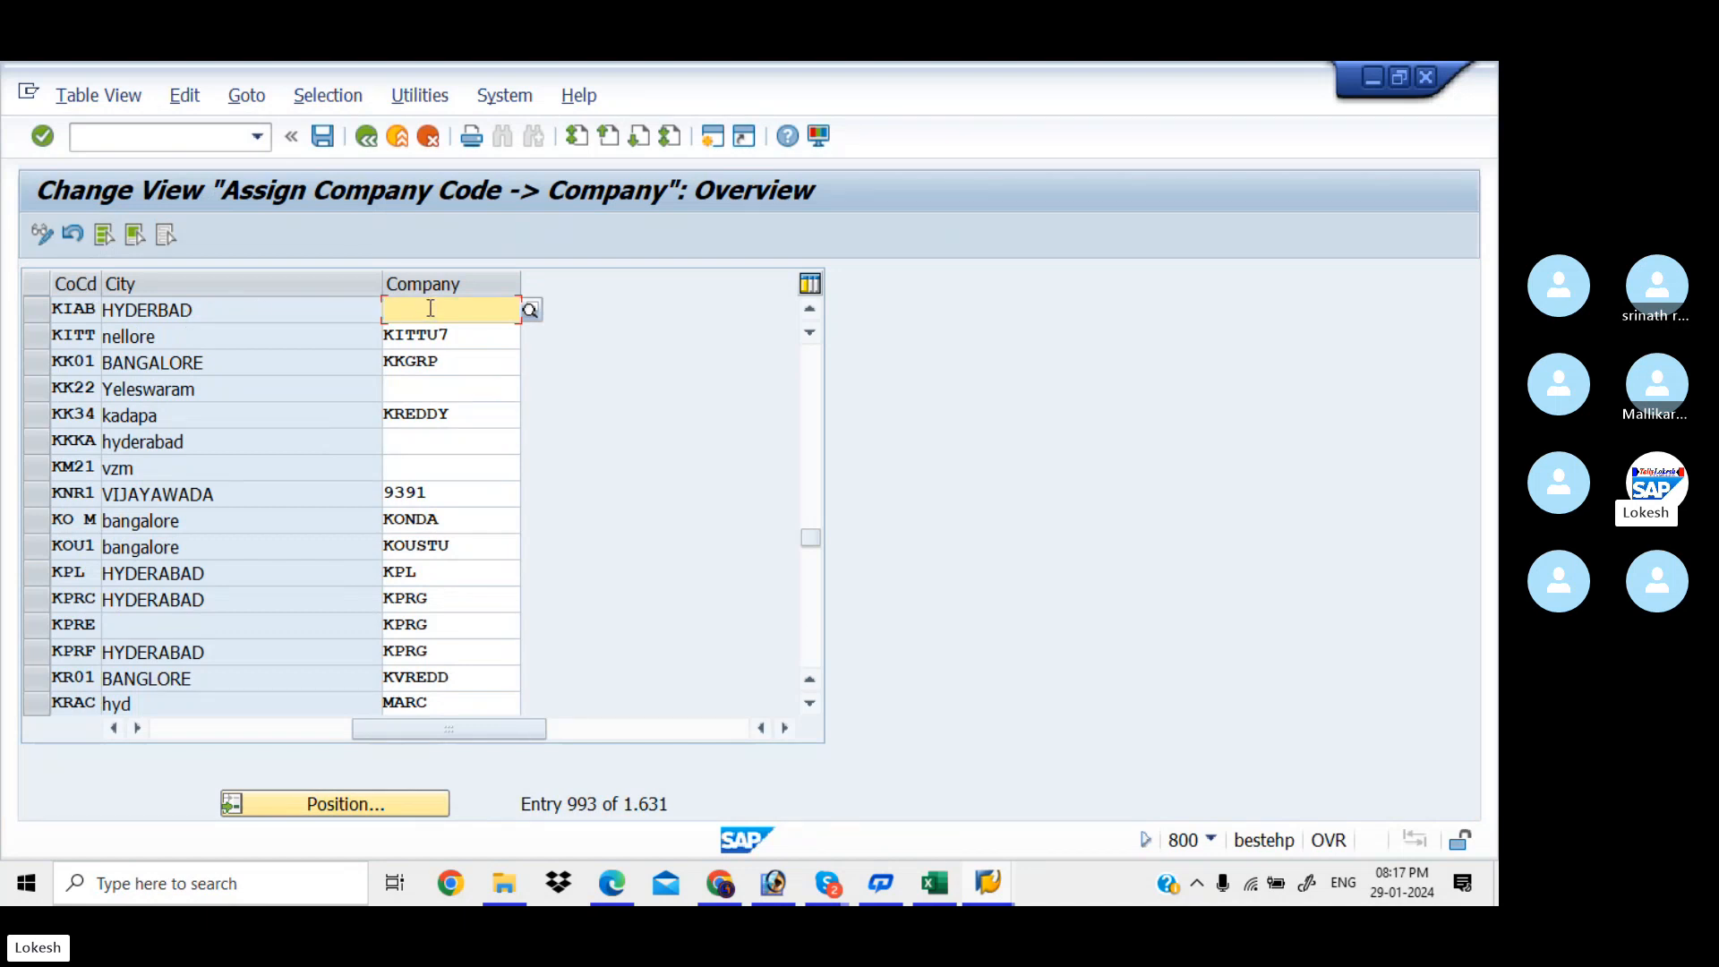
type("KIAA")
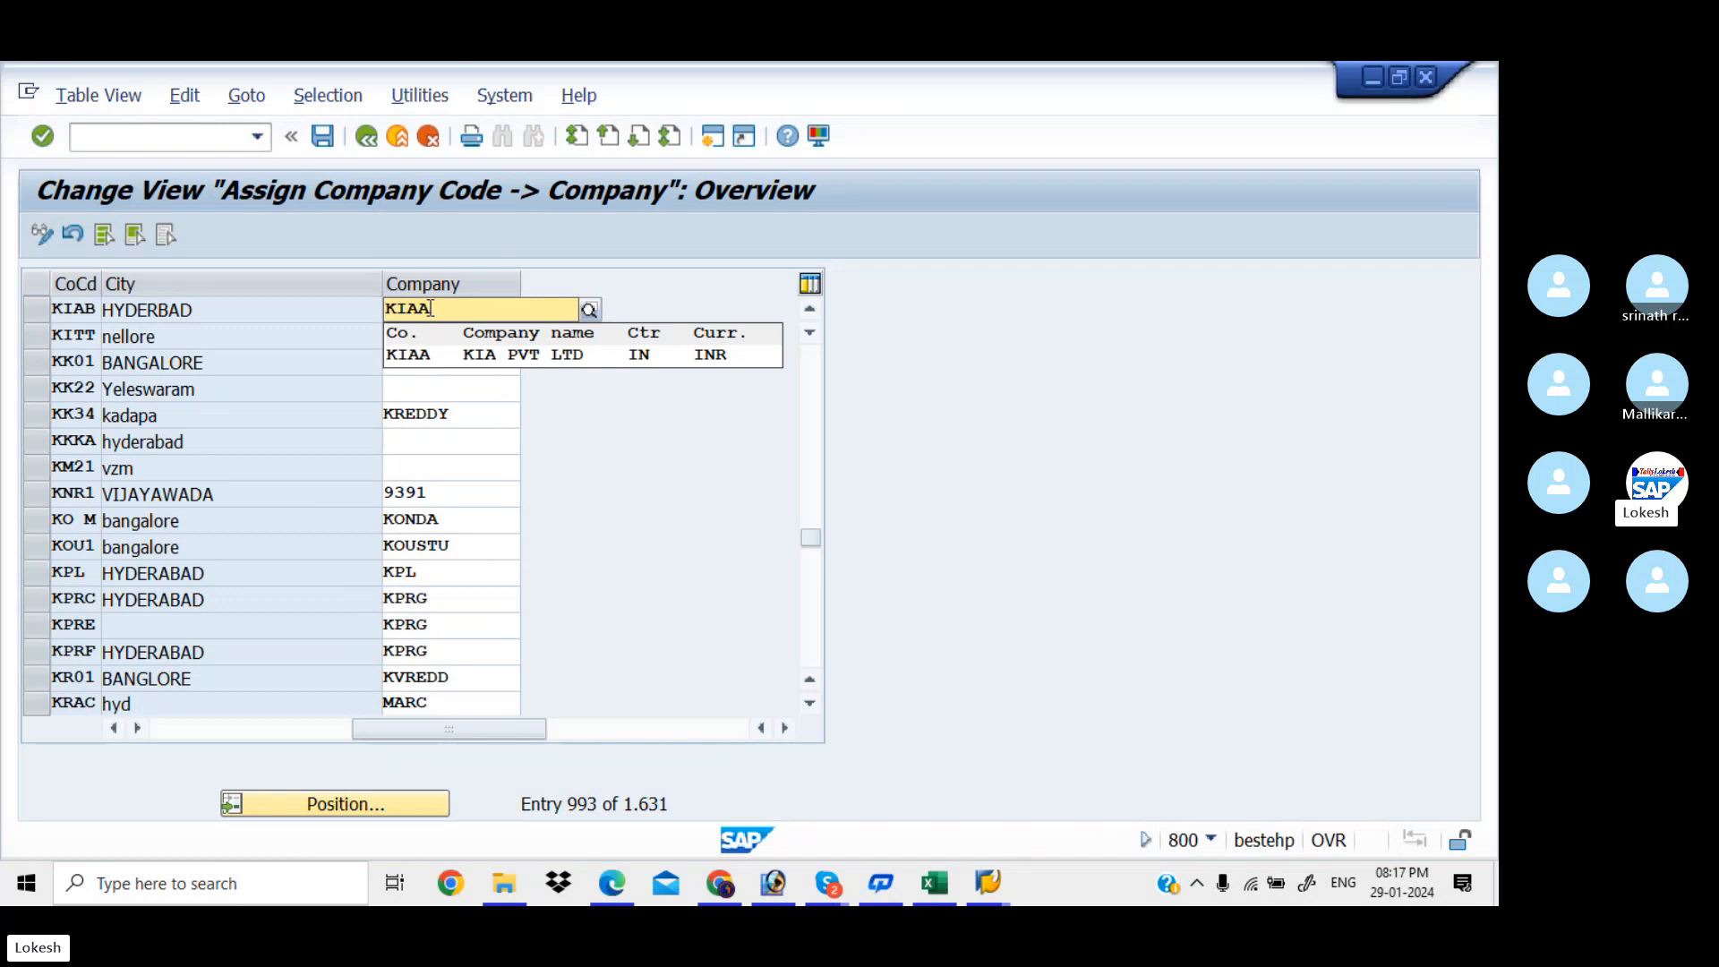
left_click(561, 355)
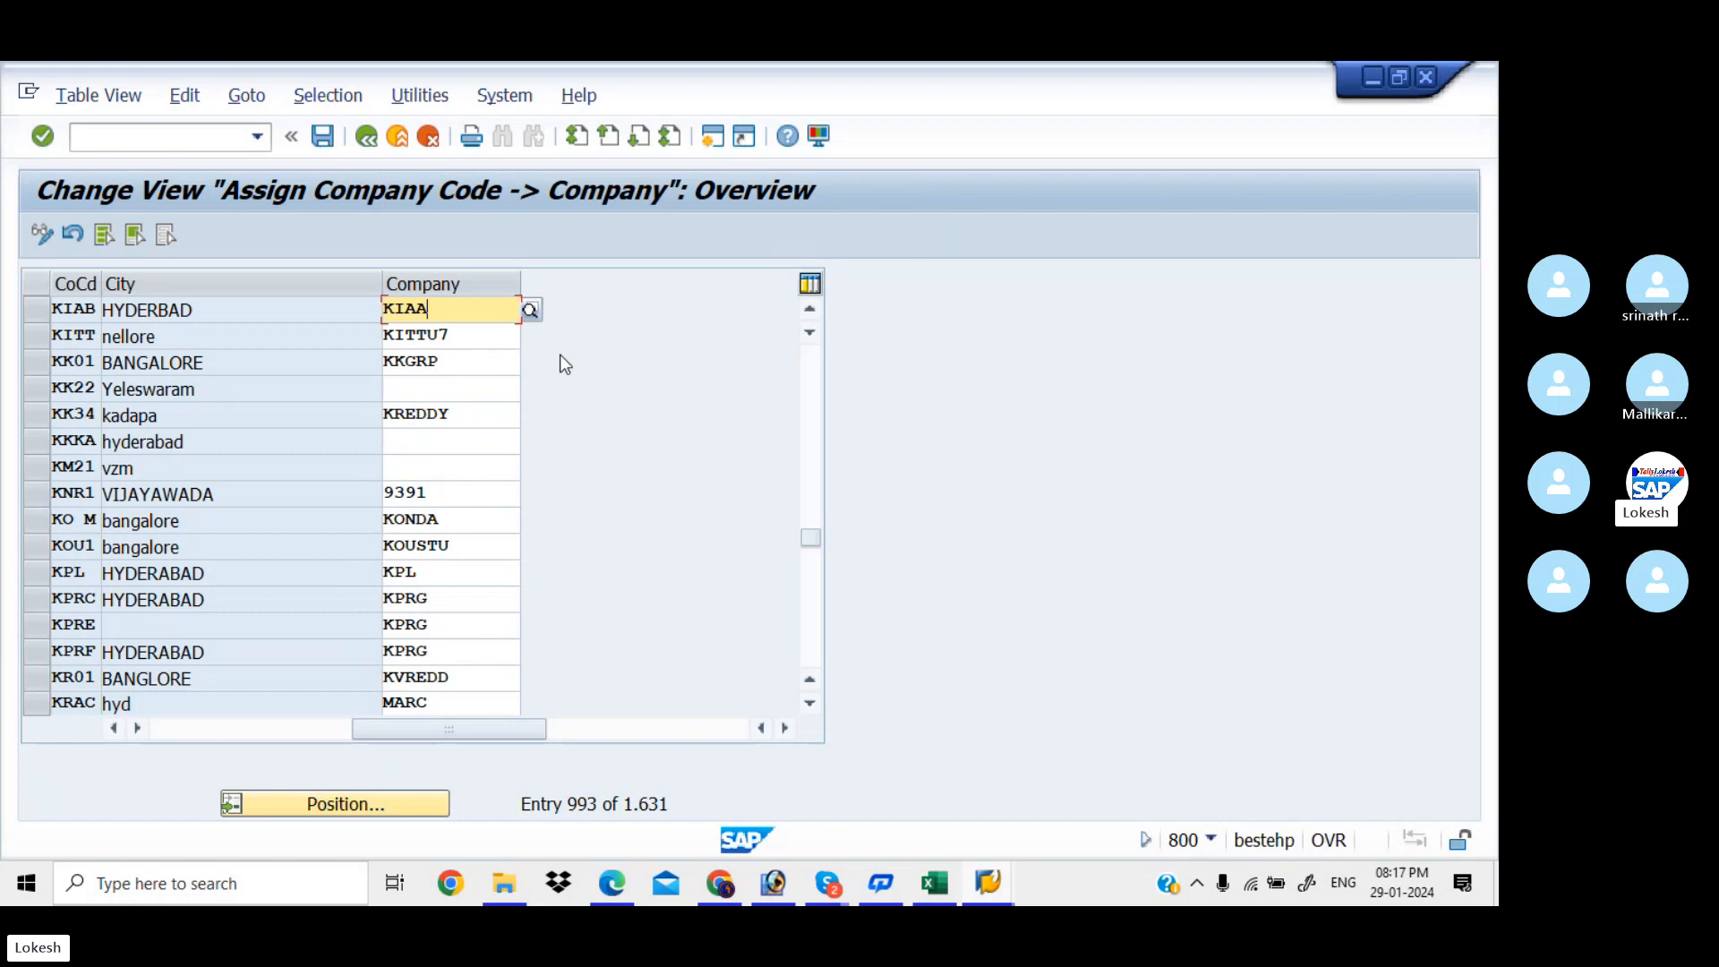
Save the assignment under a new request 'Assign Company Code to Company for KIAA'
left_click(324, 139)
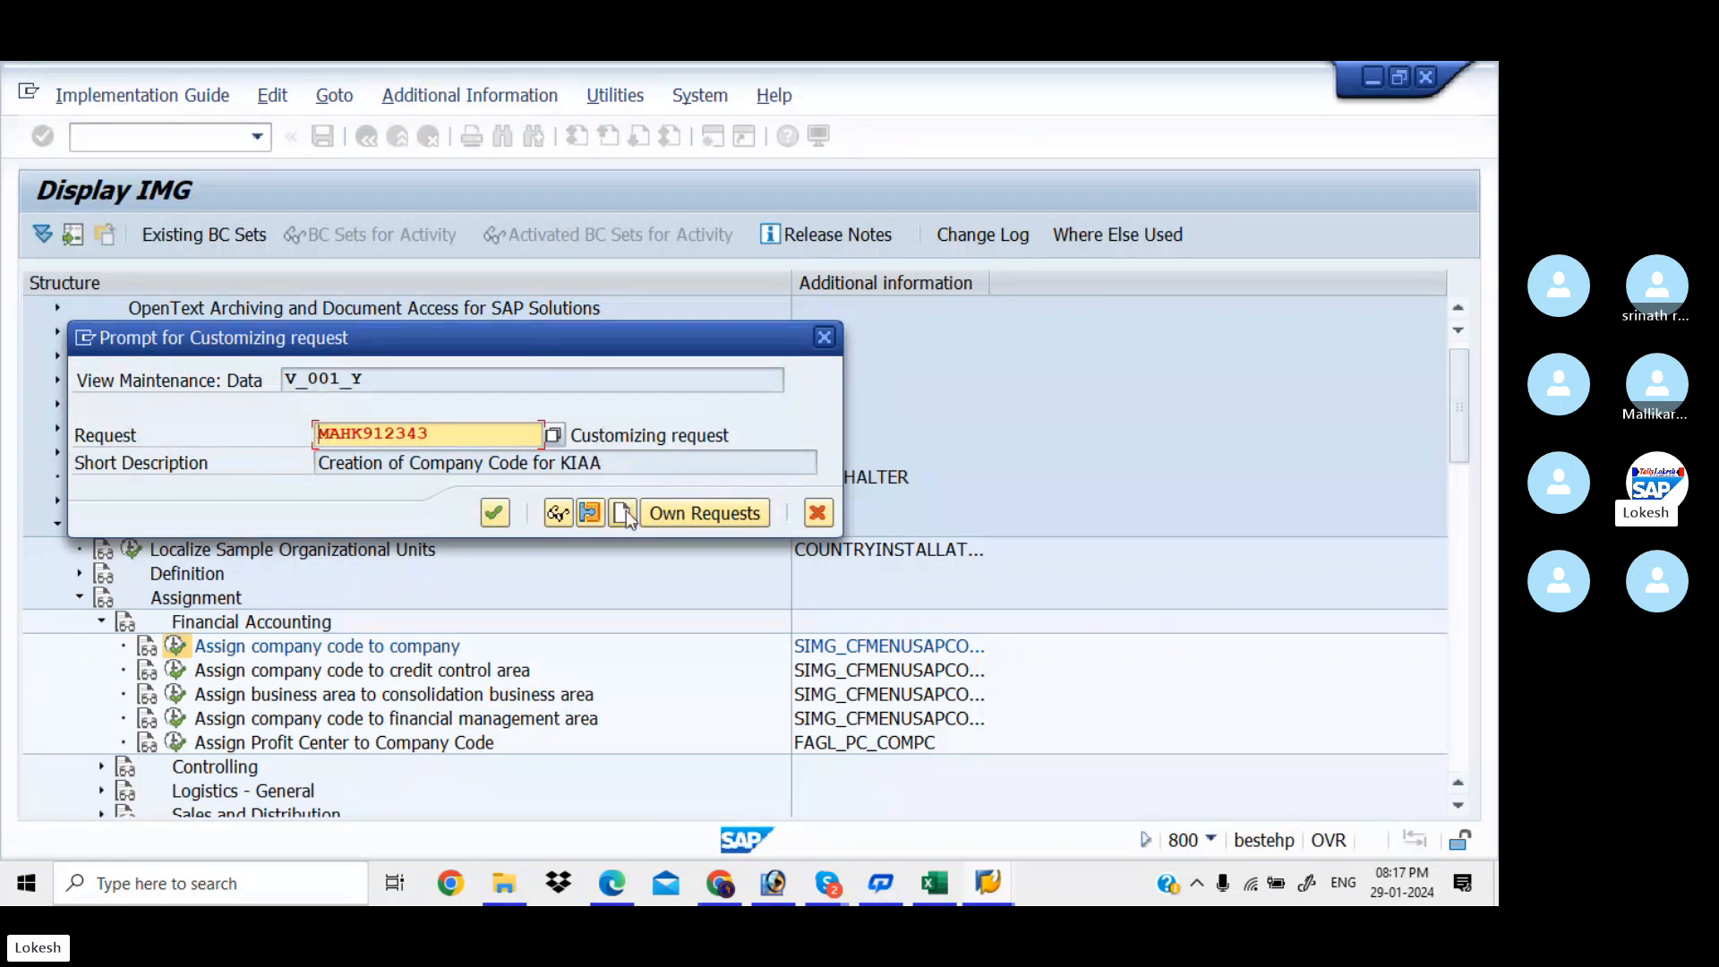
left_click(624, 512)
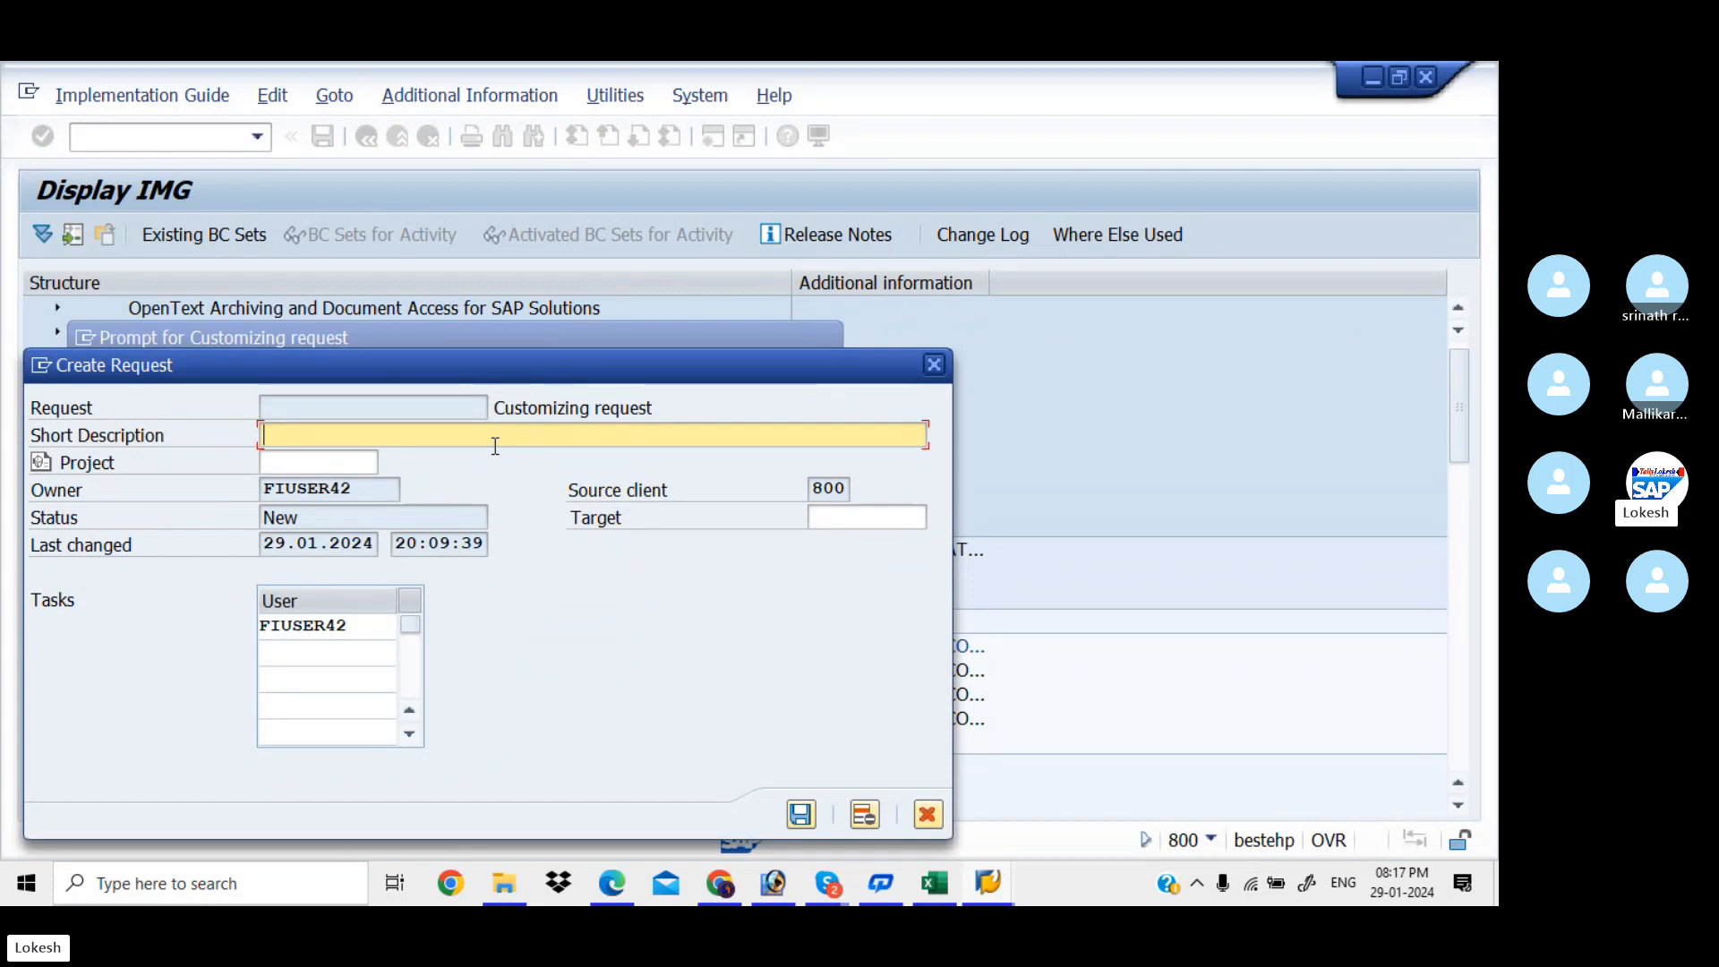
type("Assig")
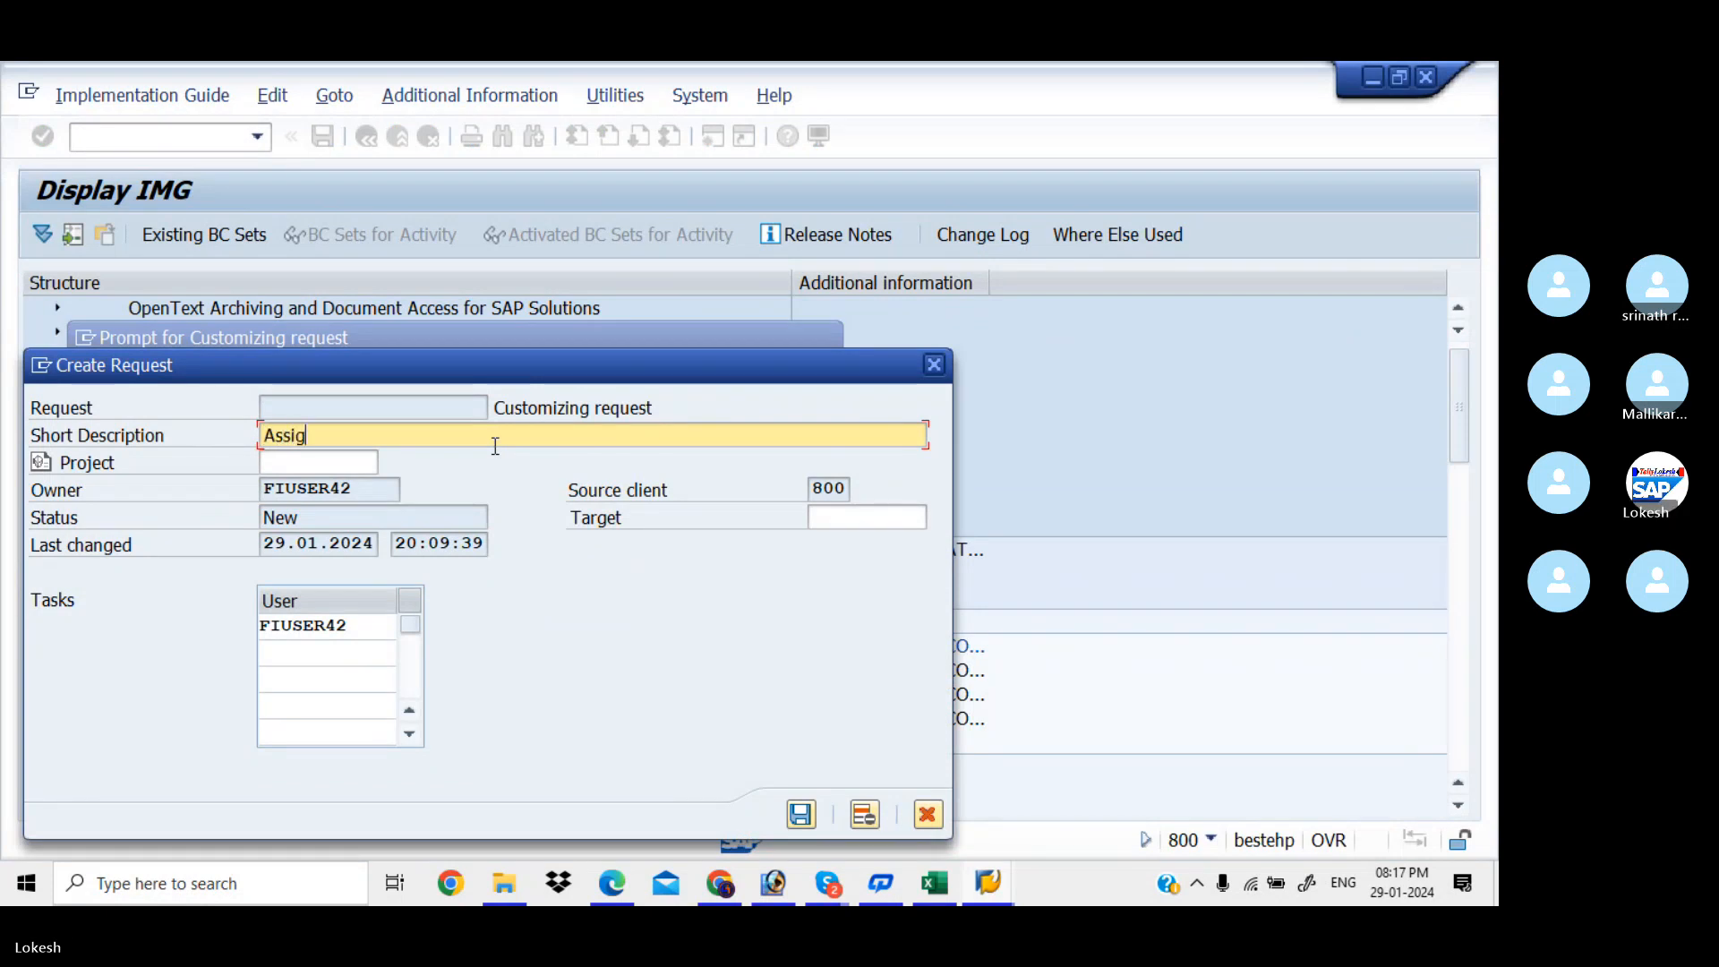
type("n")
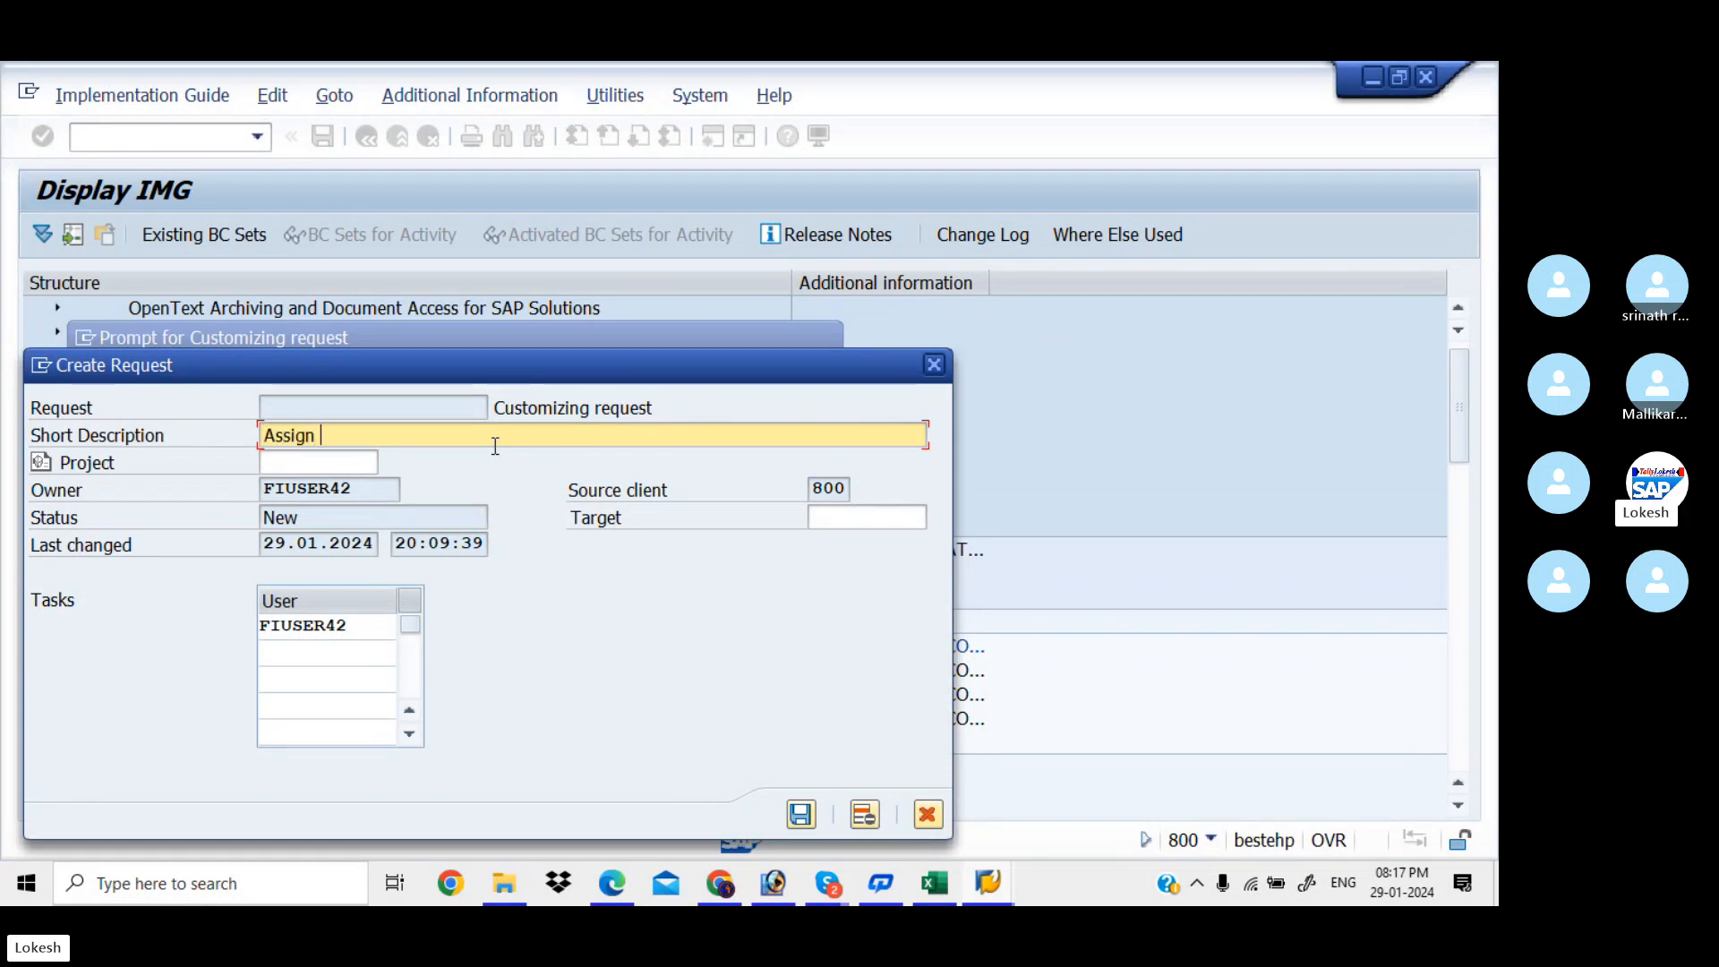
type(" Company")
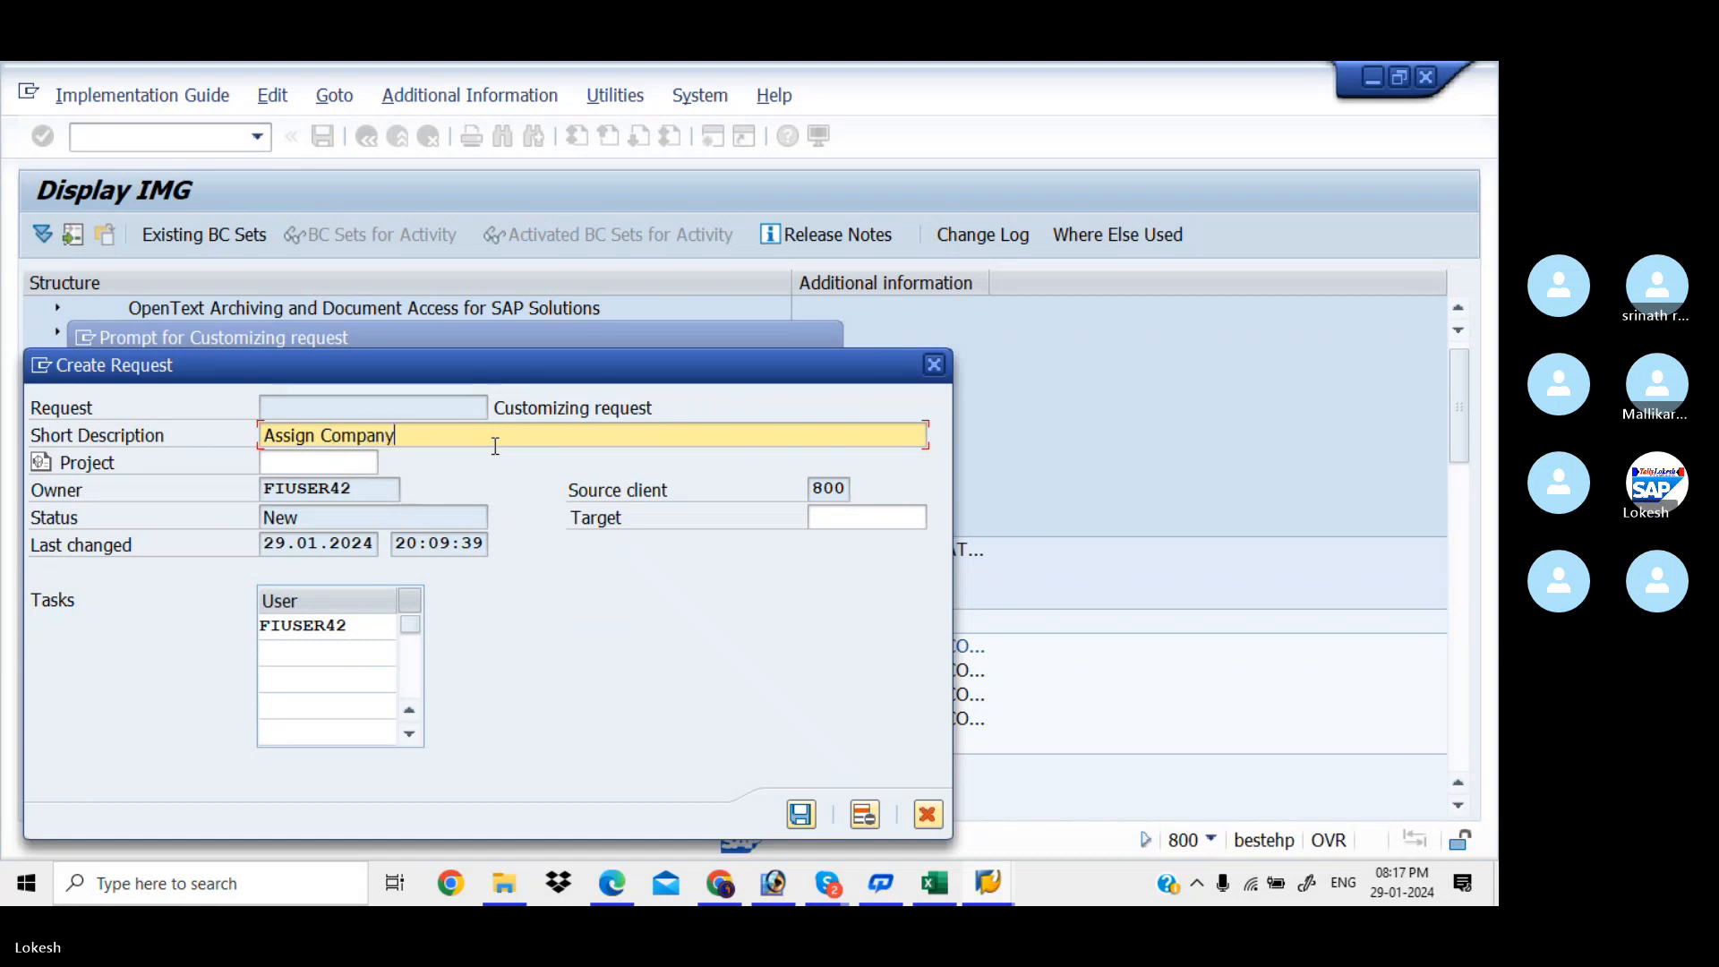
type(" Code to  Company for kiaa")
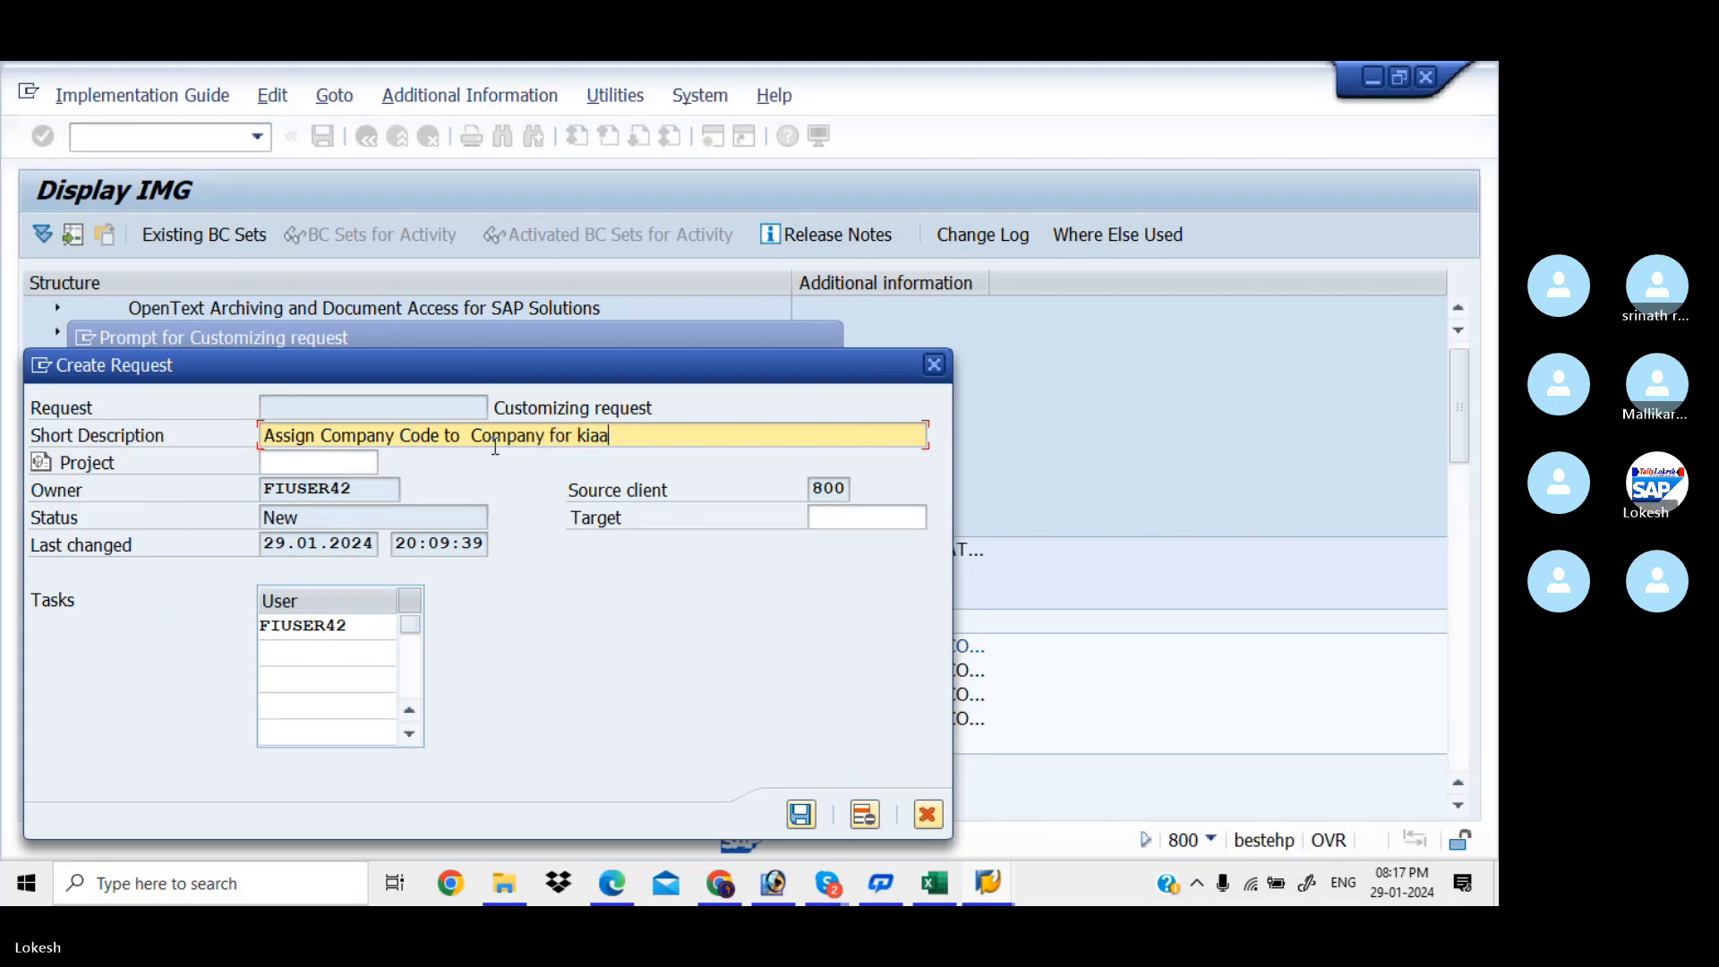
key("BackSpace")
key("BackSpace")
key("BackSpace")
key("BackSpace")
type("KIAA")
left_click(802, 815)
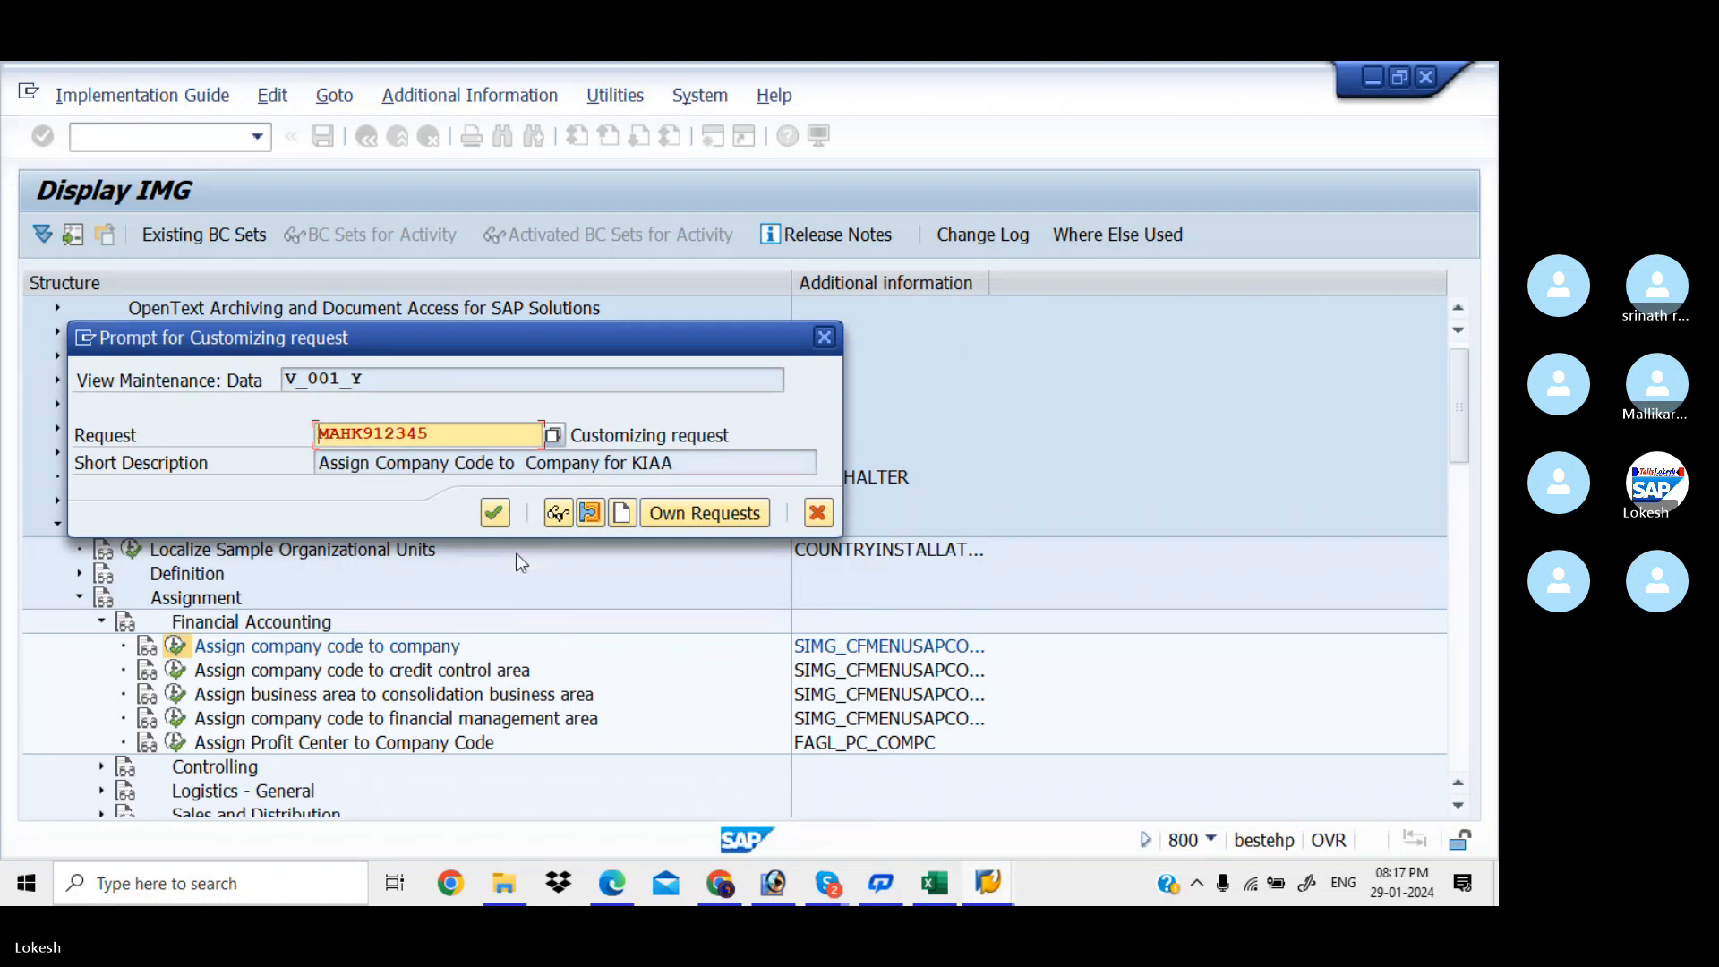
left_click(495, 512)
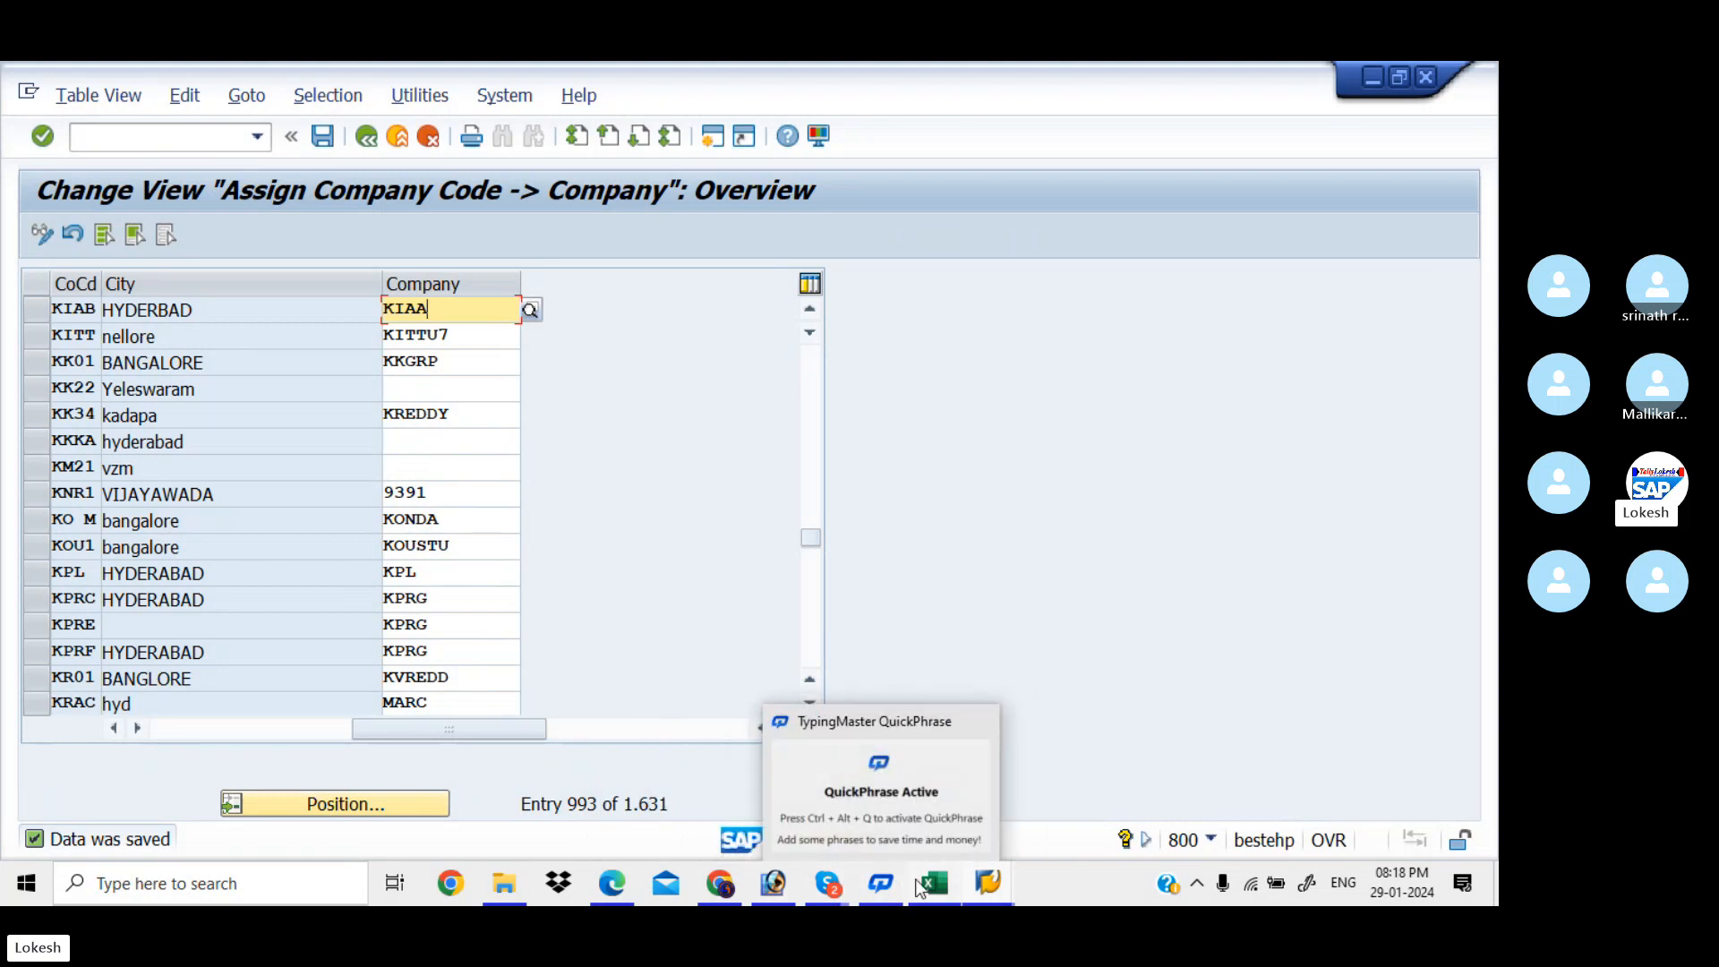
Review the Excel tracker from OX15 down to Define Business Area in B6, then return to the PDF
left_click(941, 889)
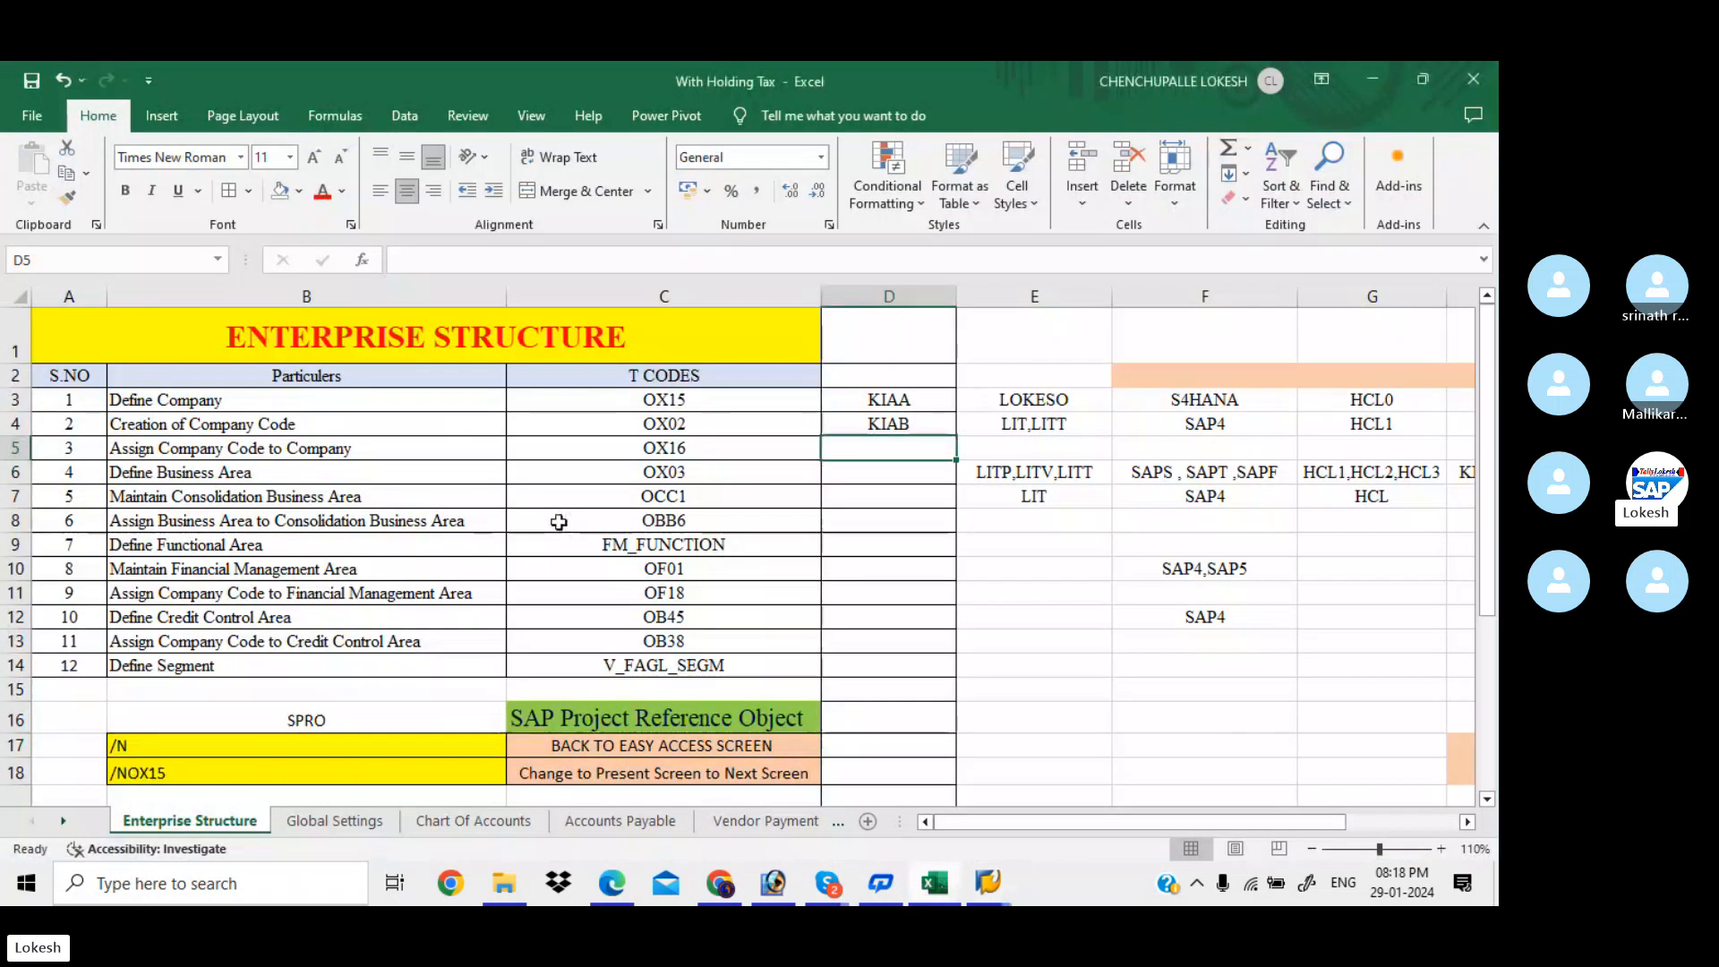
left_click(710, 401)
key("Down")
key("Down")
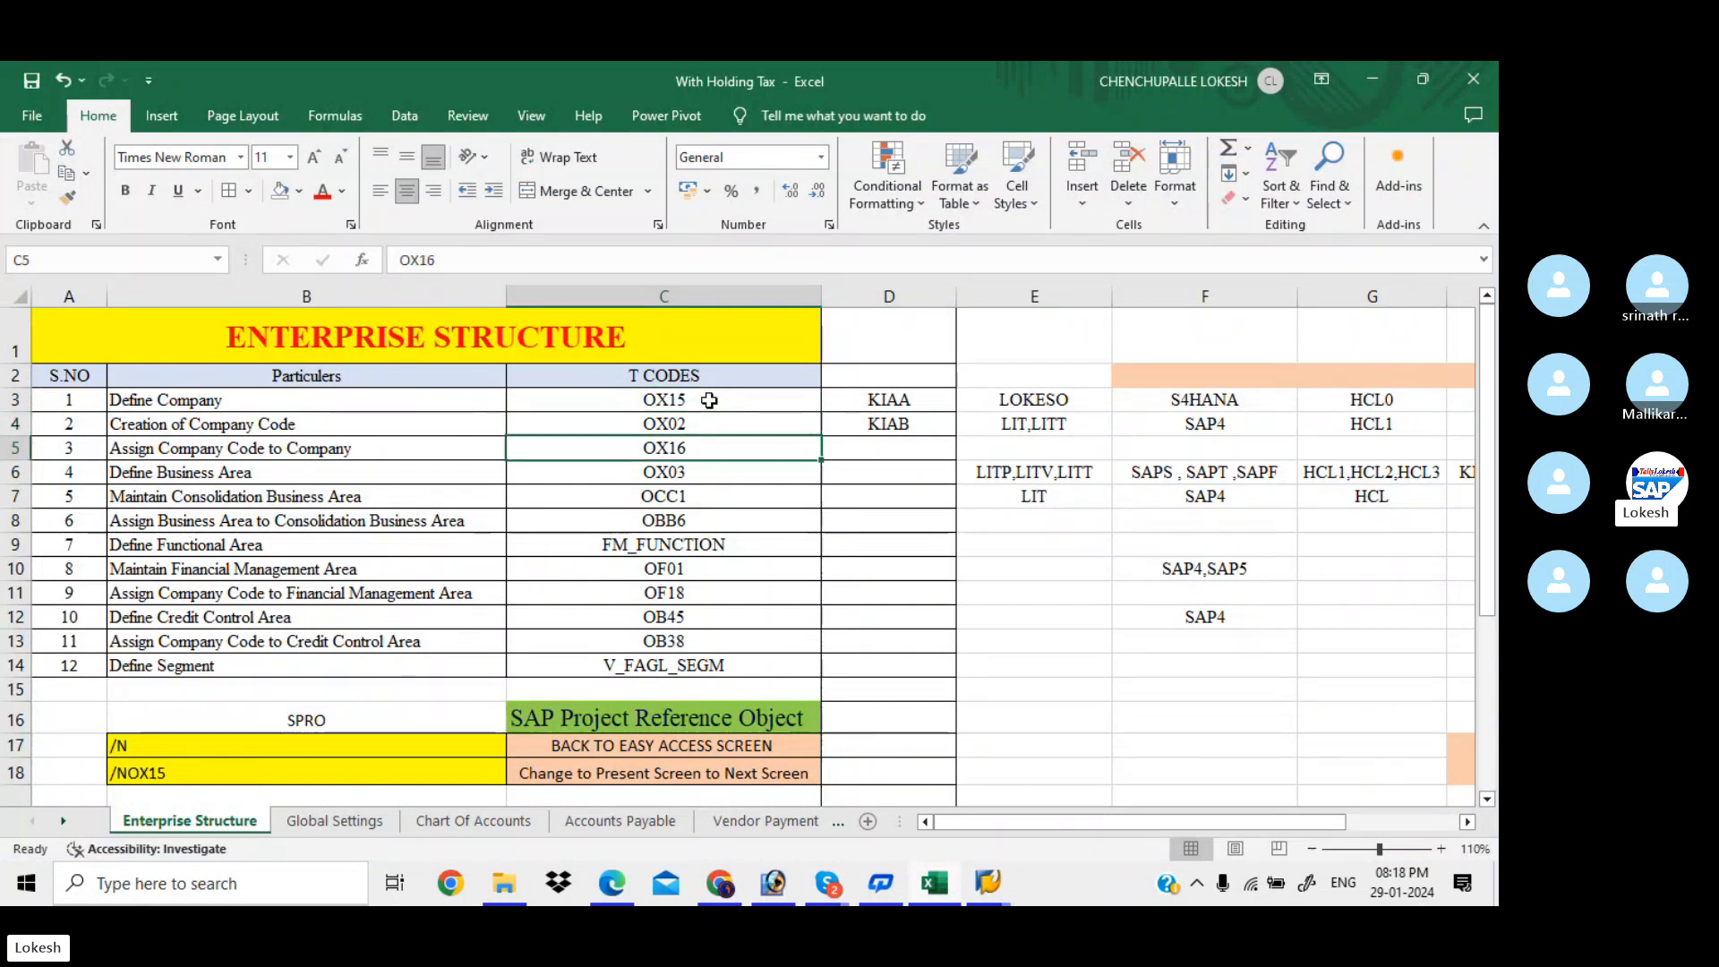
key("Down")
key("Left")
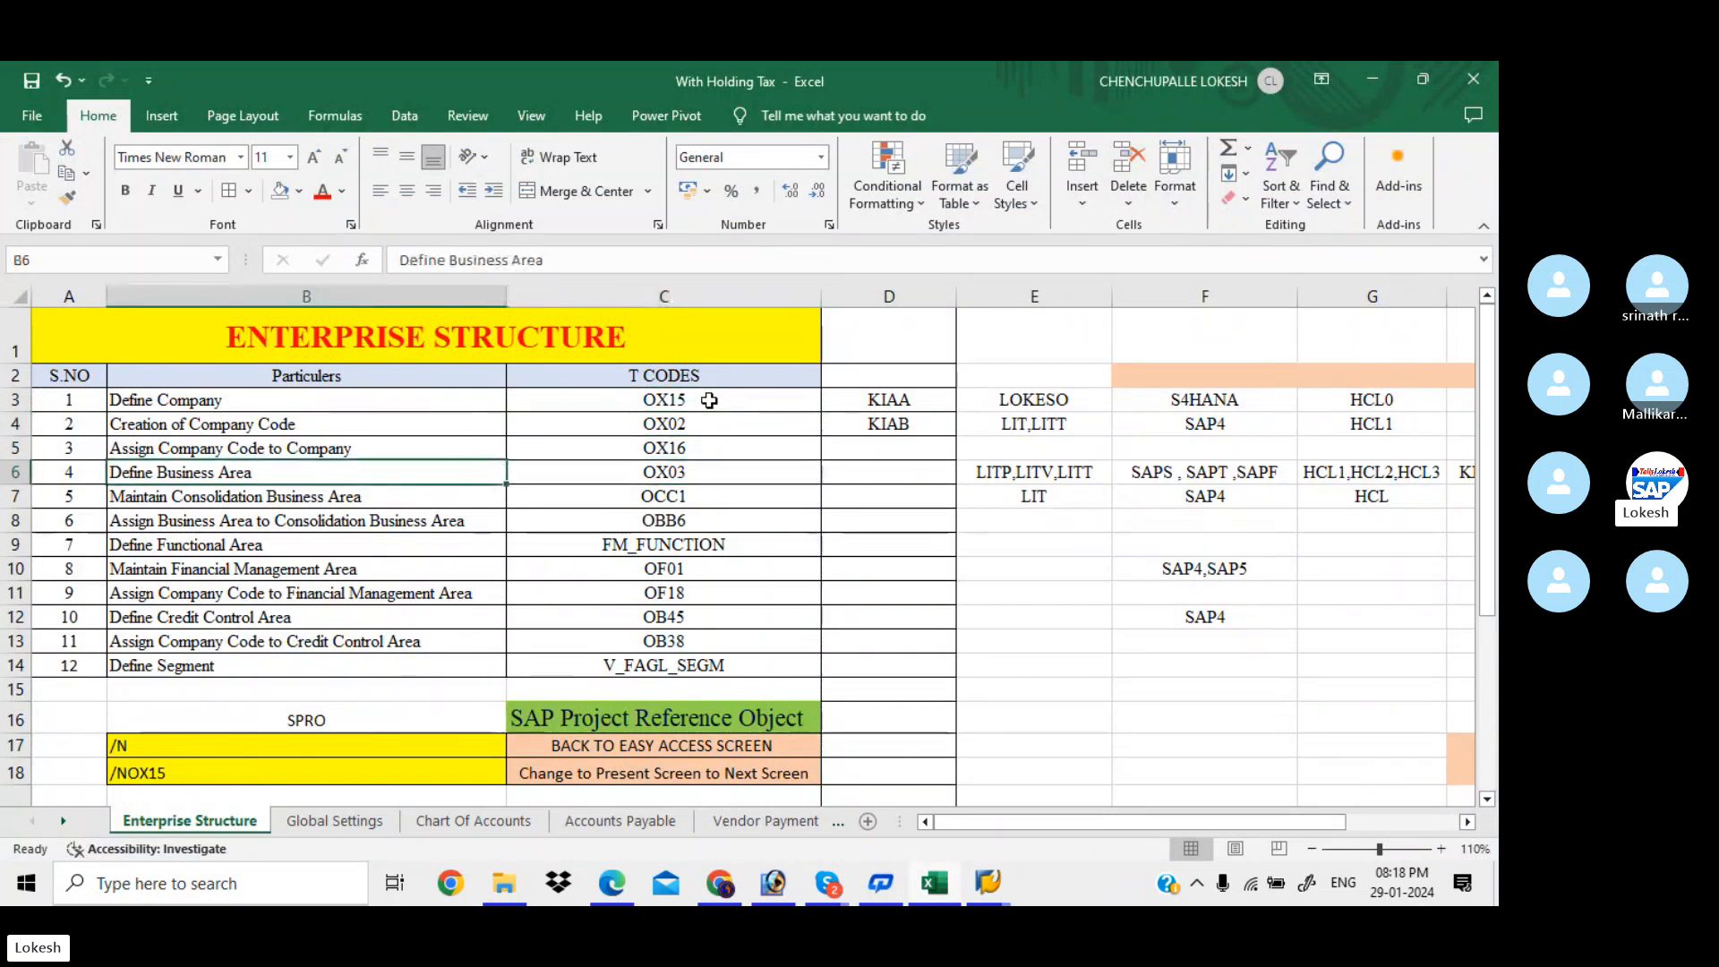
left_click(624, 886)
key("Down")
key("Down")
key("Down")
key("Down")
key("Down")
key("Down")
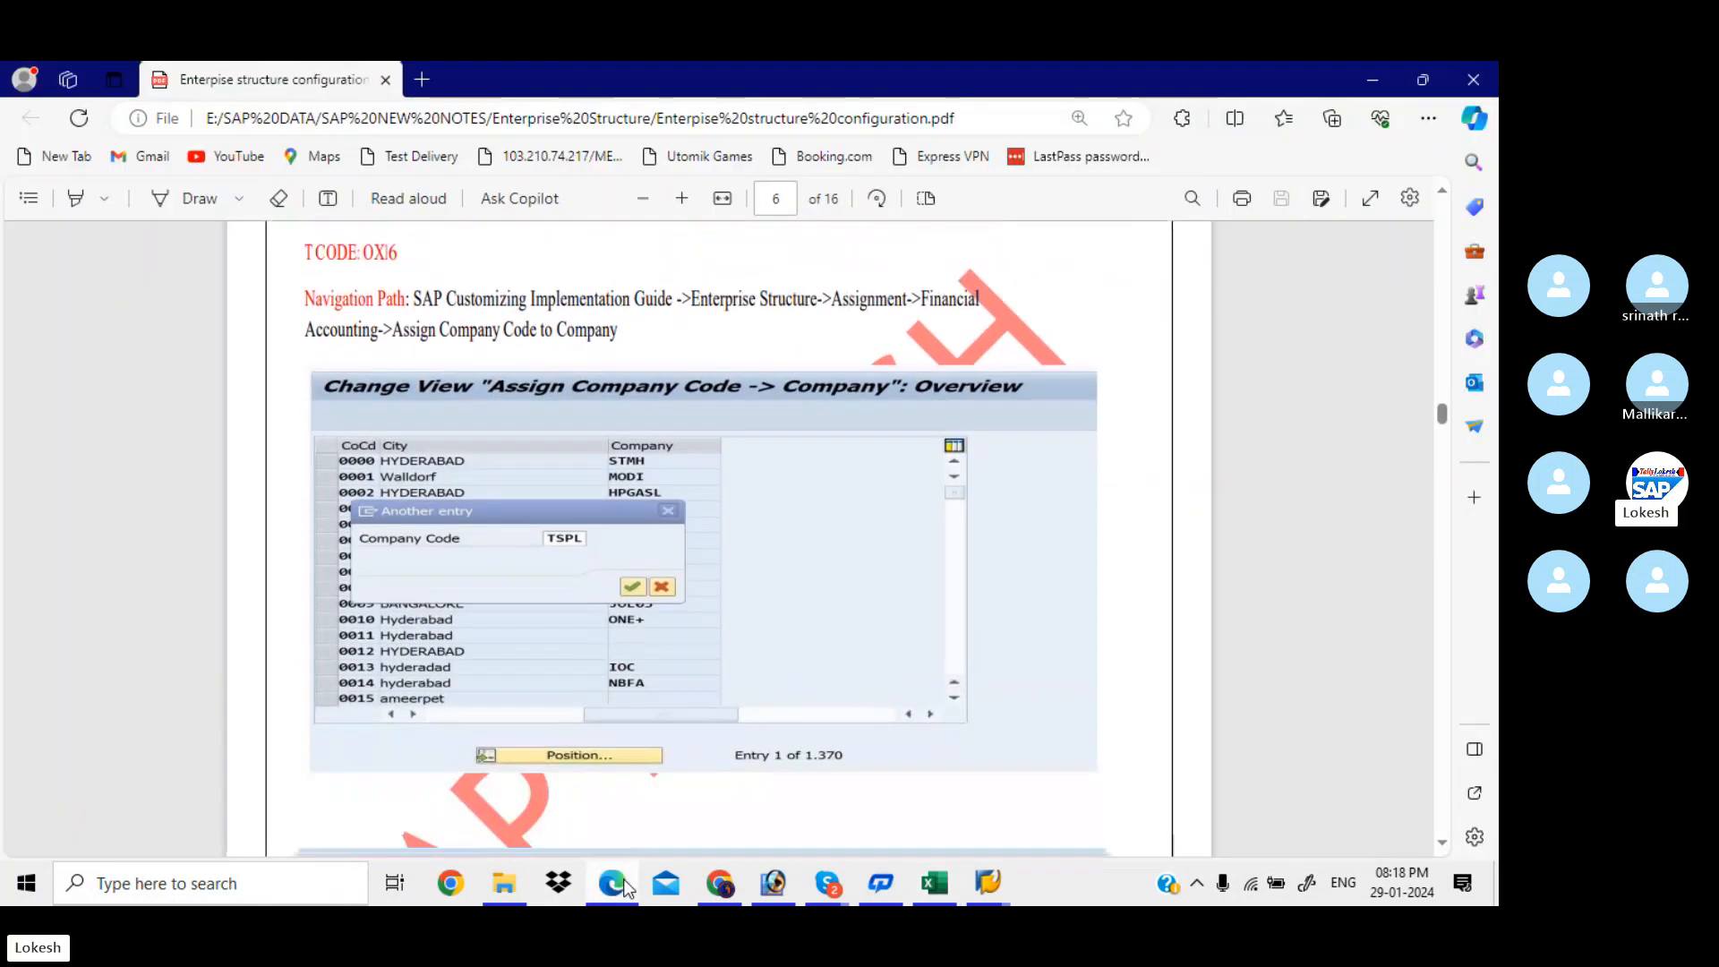
Scroll the PDF to page 8's Define Business Area path and New Entries table, then switch to SAP
key("Down")
key("Down")
key("Down")
key("Down")
key("Down")
key("Down")
key("Down")
key("Down")
key("Down")
key("Down")
key("Down")
key("Down")
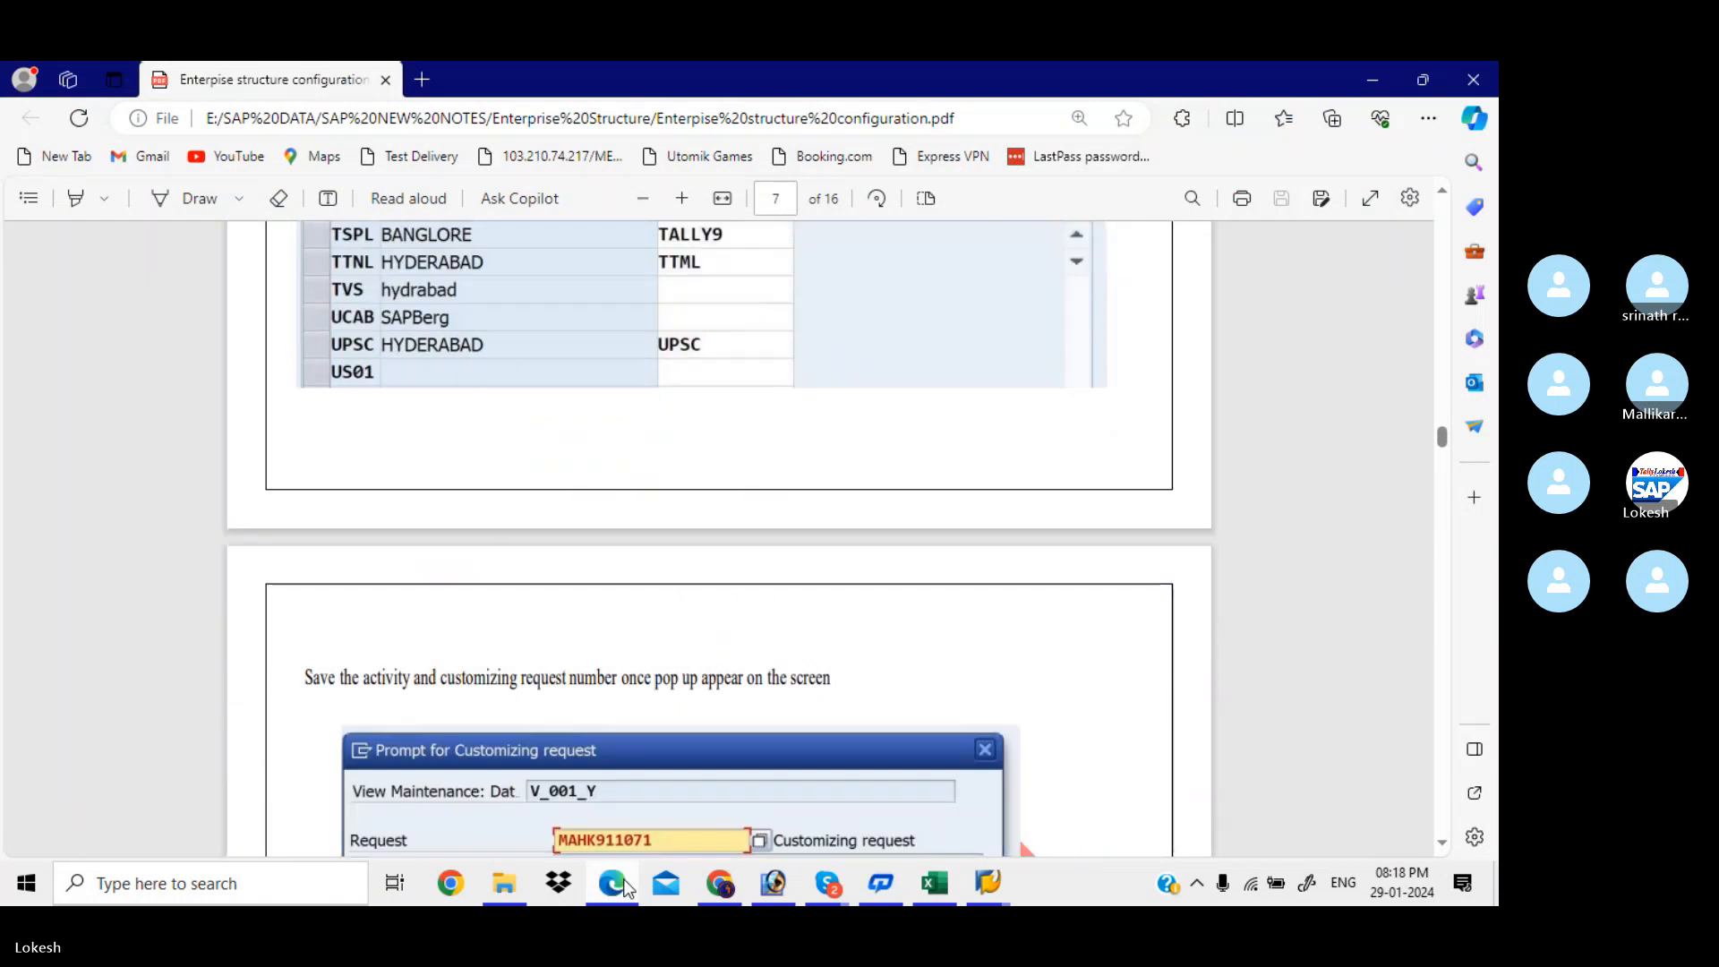
key("Down")
key("Down")
key("Down")
key("Down")
key("Down")
key("Down")
key("Down")
key("Down")
key("Down")
key("Down")
key("Down")
key("Down")
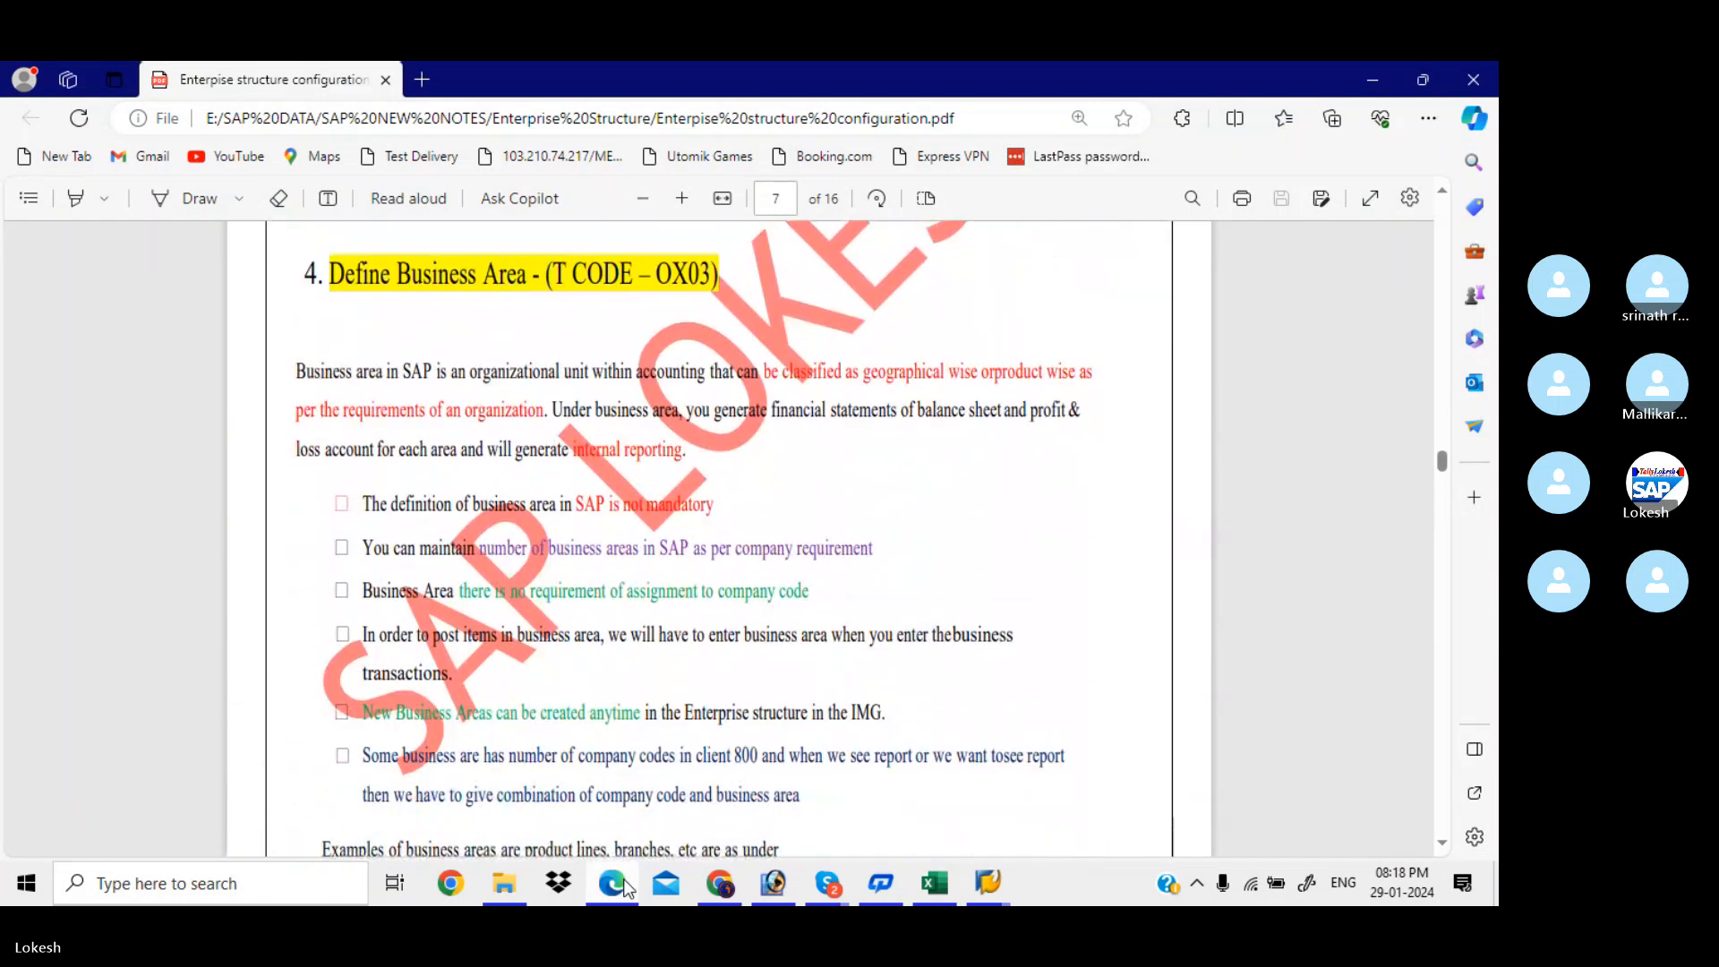
key("Down")
key("Down")
key("Down")
key("Down")
key("Down")
key("Down")
key("Down")
key("Down")
key("Down")
key("Down")
key("Down")
key("Down")
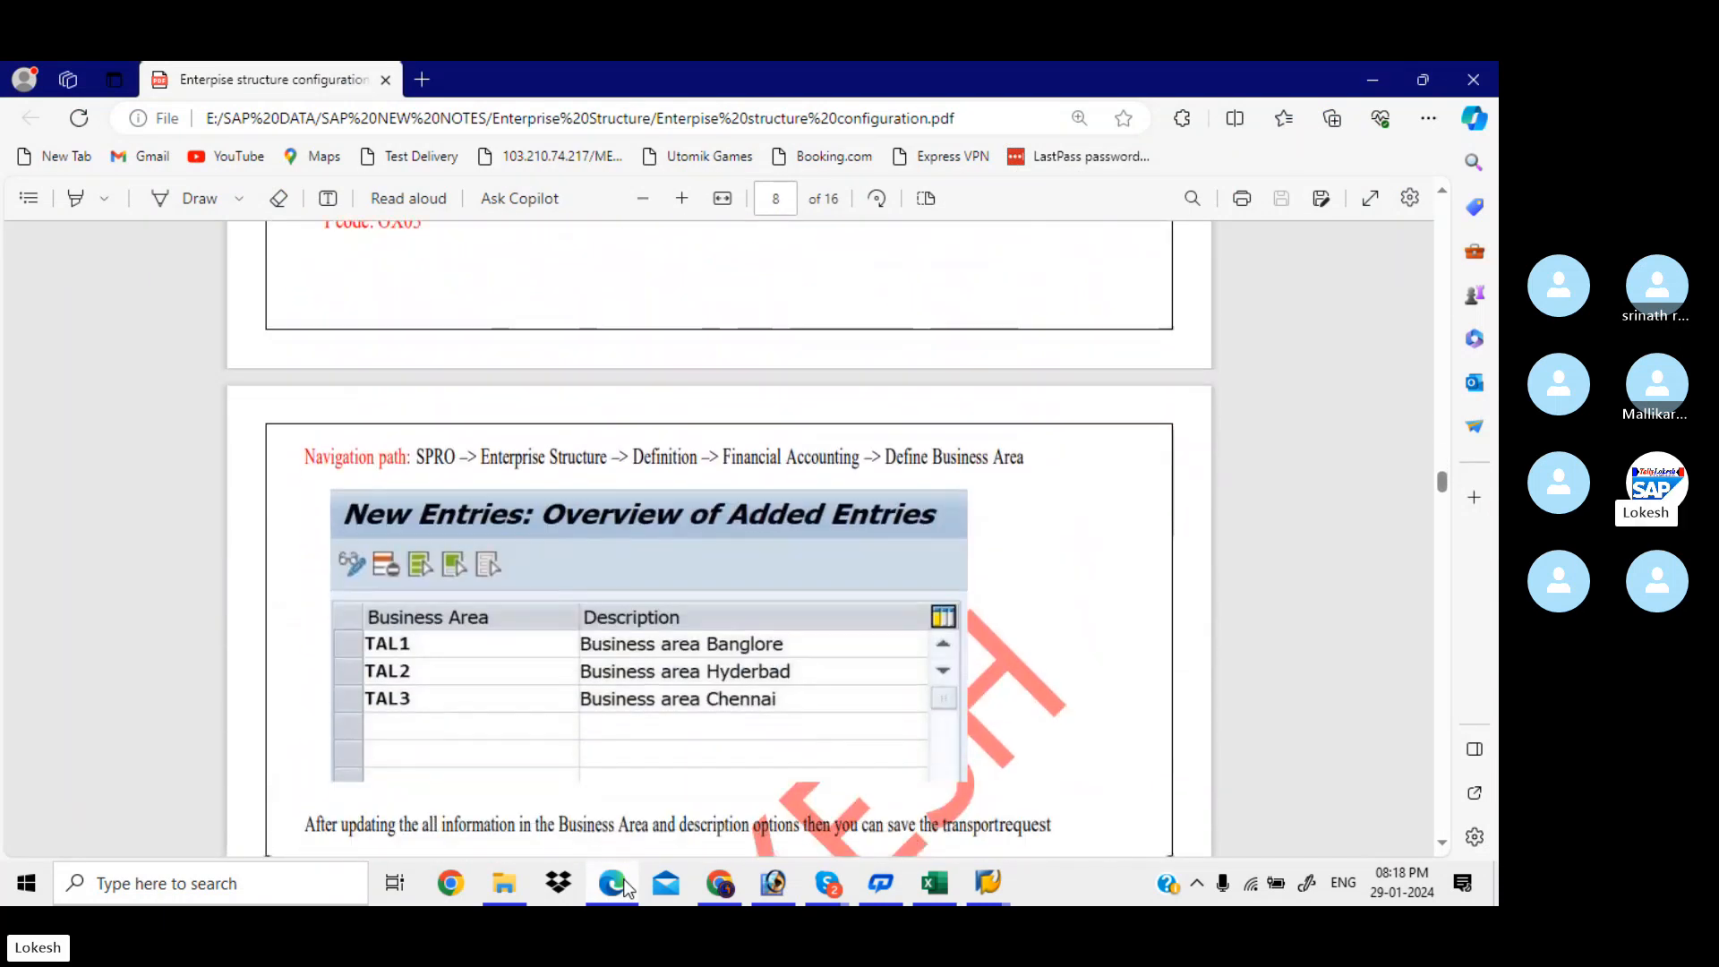
key("Down")
key("Down")
key("Down")
key("Up")
key("Up")
key("Up")
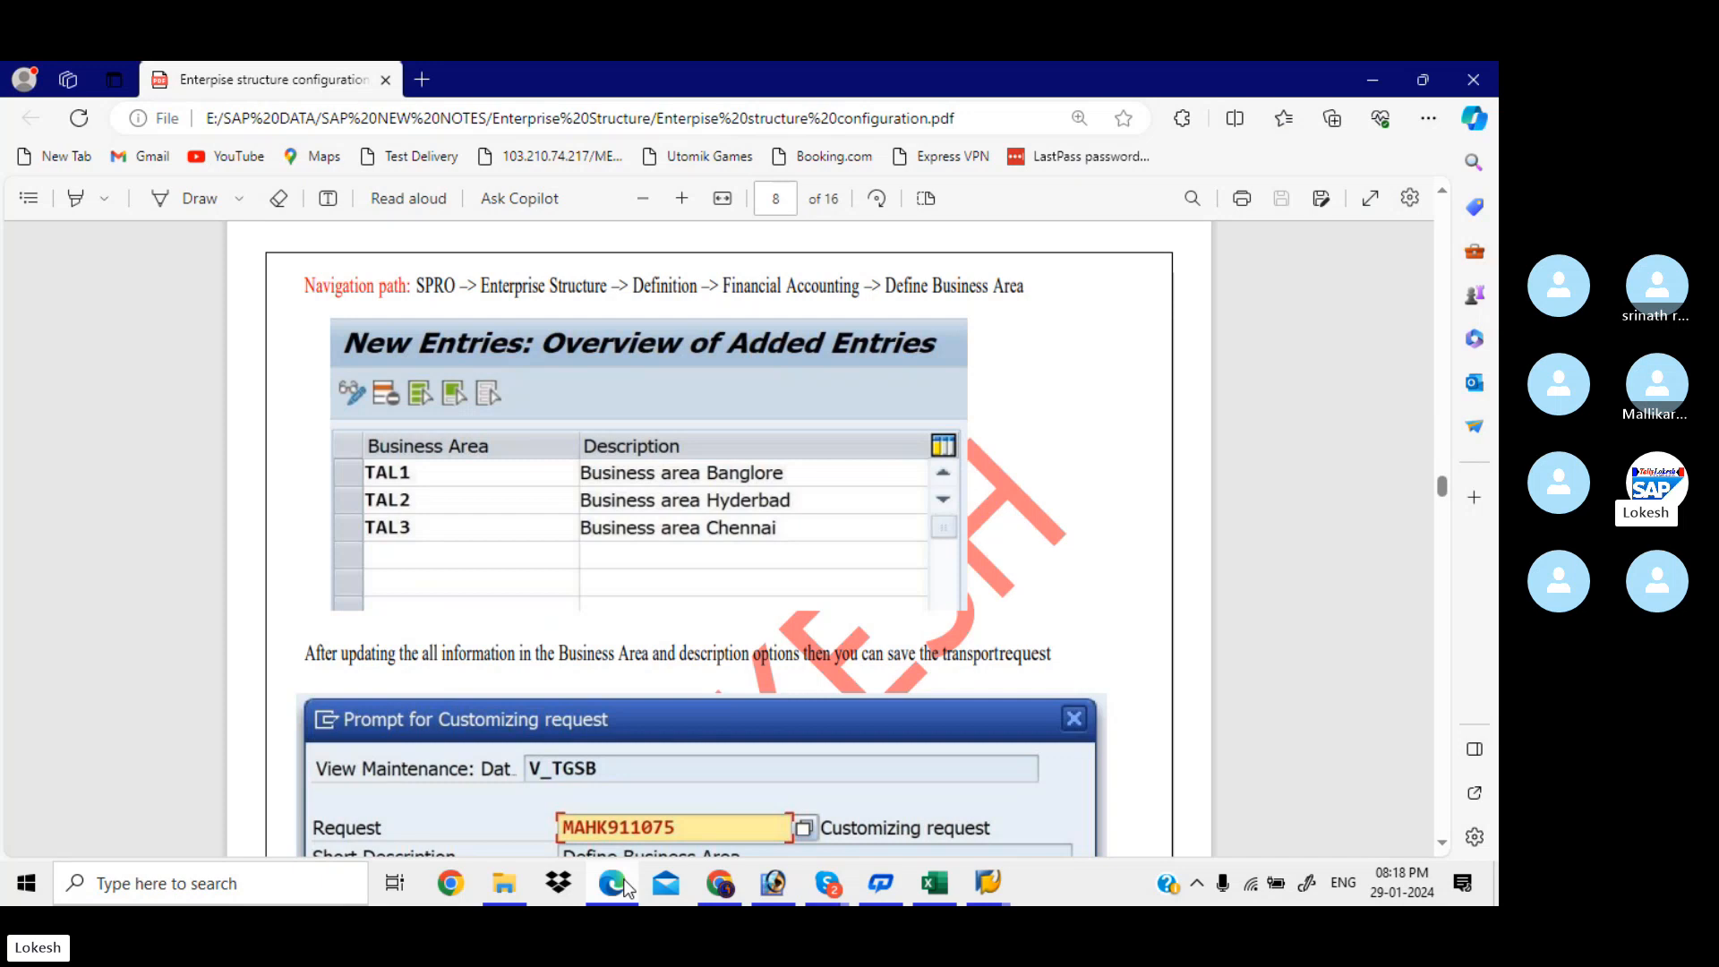
key("alt+Tab")
key("alt+Tab")
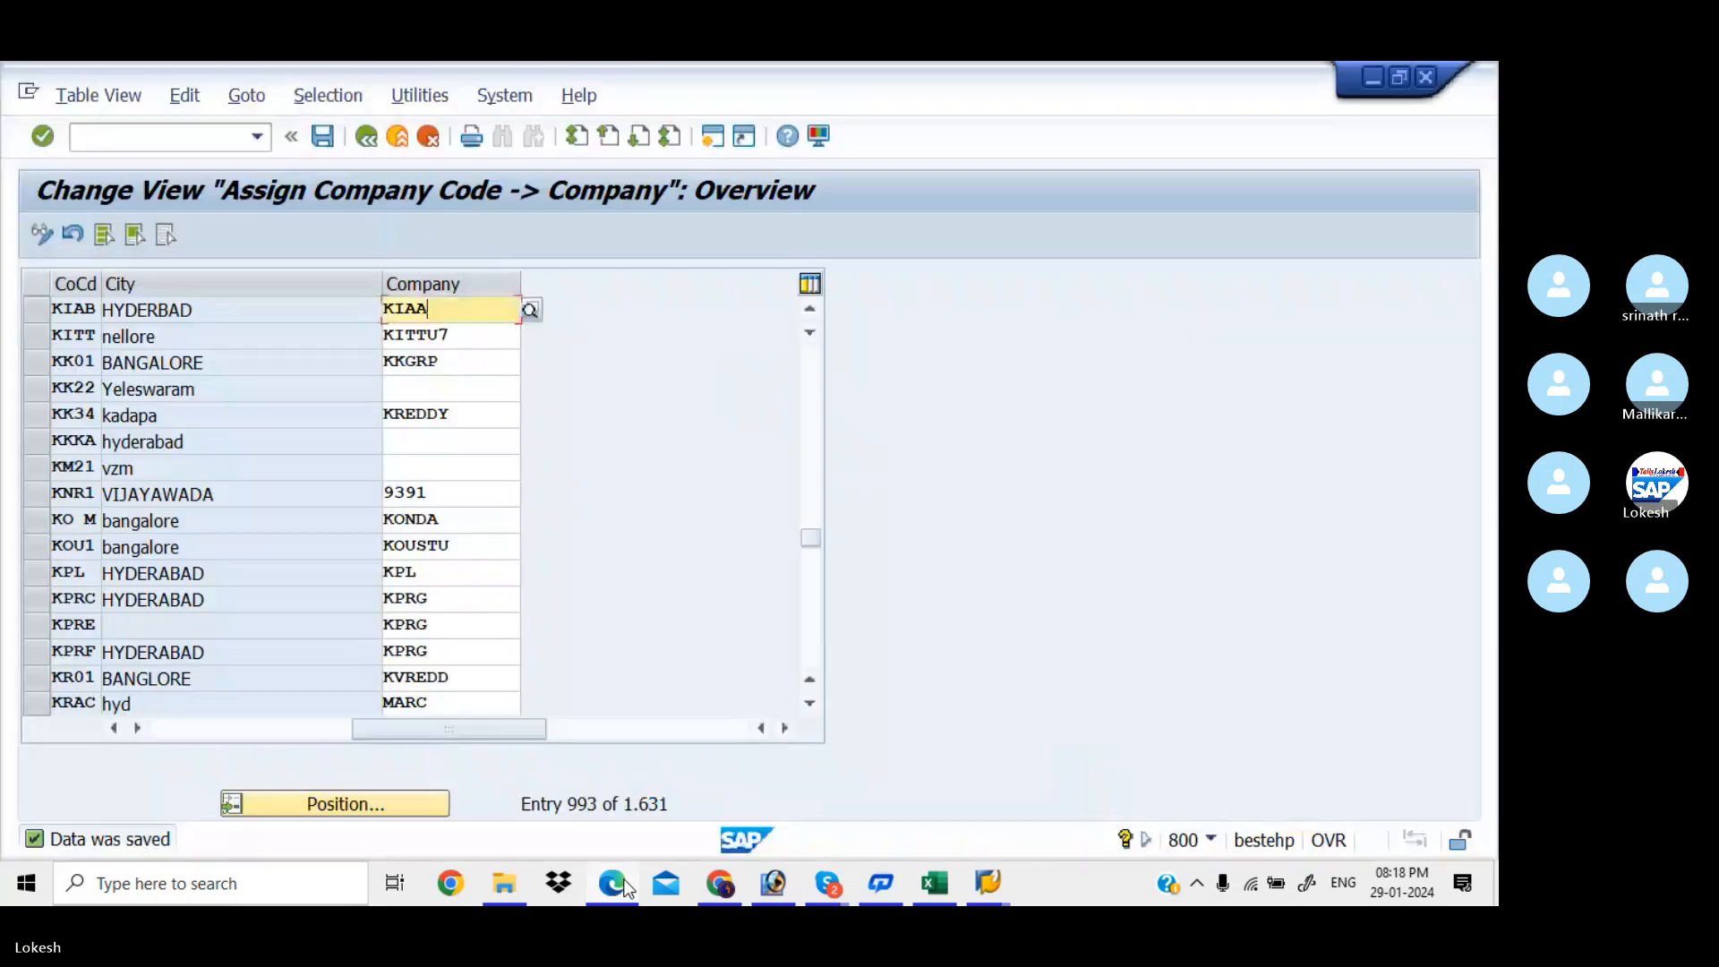
Go back to the IMG and run Definition > Financial Accounting > Define Business Area
left_click(373, 143)
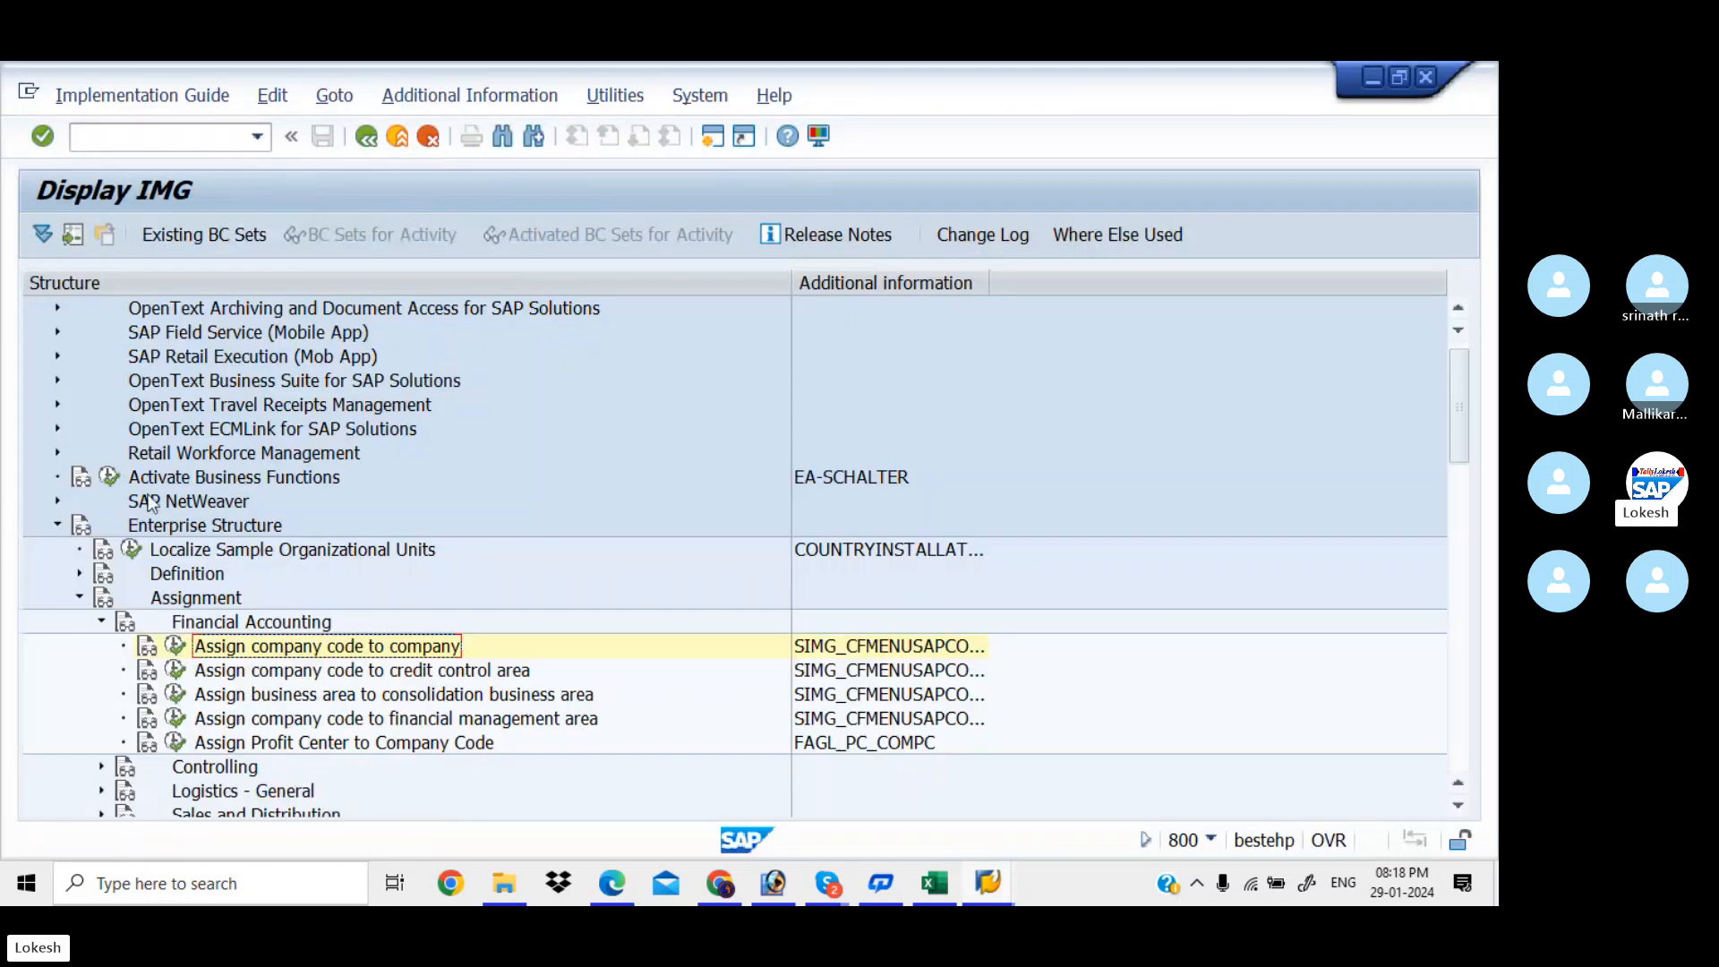
left_click(101, 622)
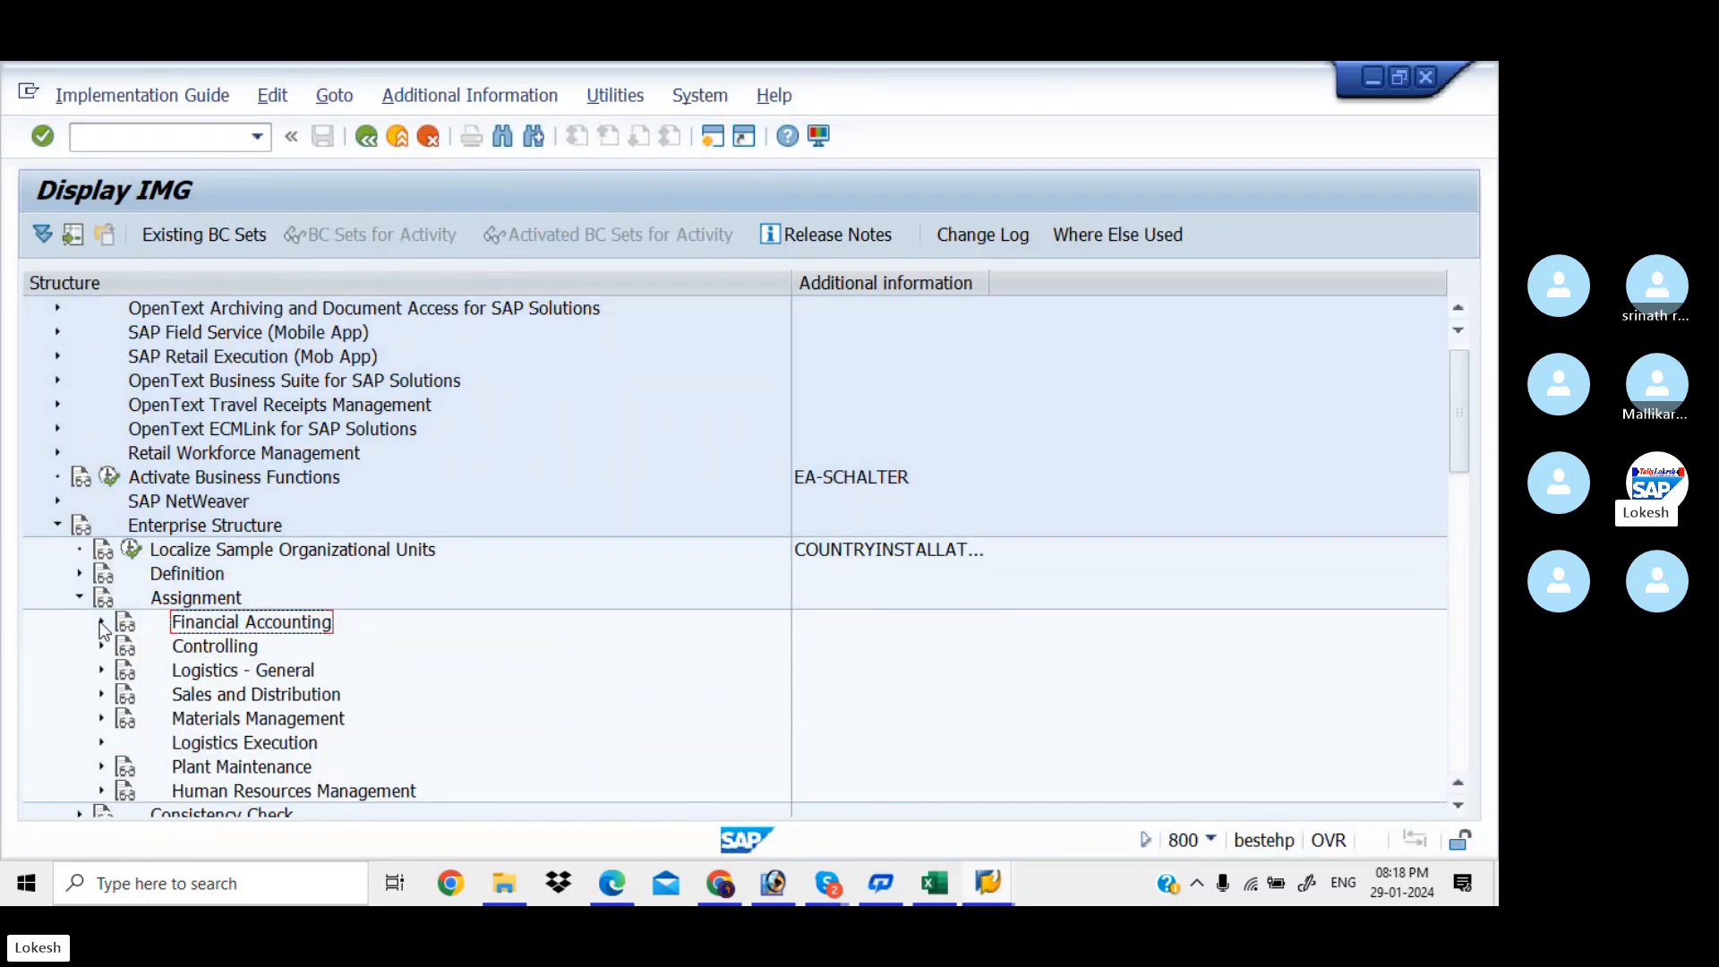
left_click(80, 597)
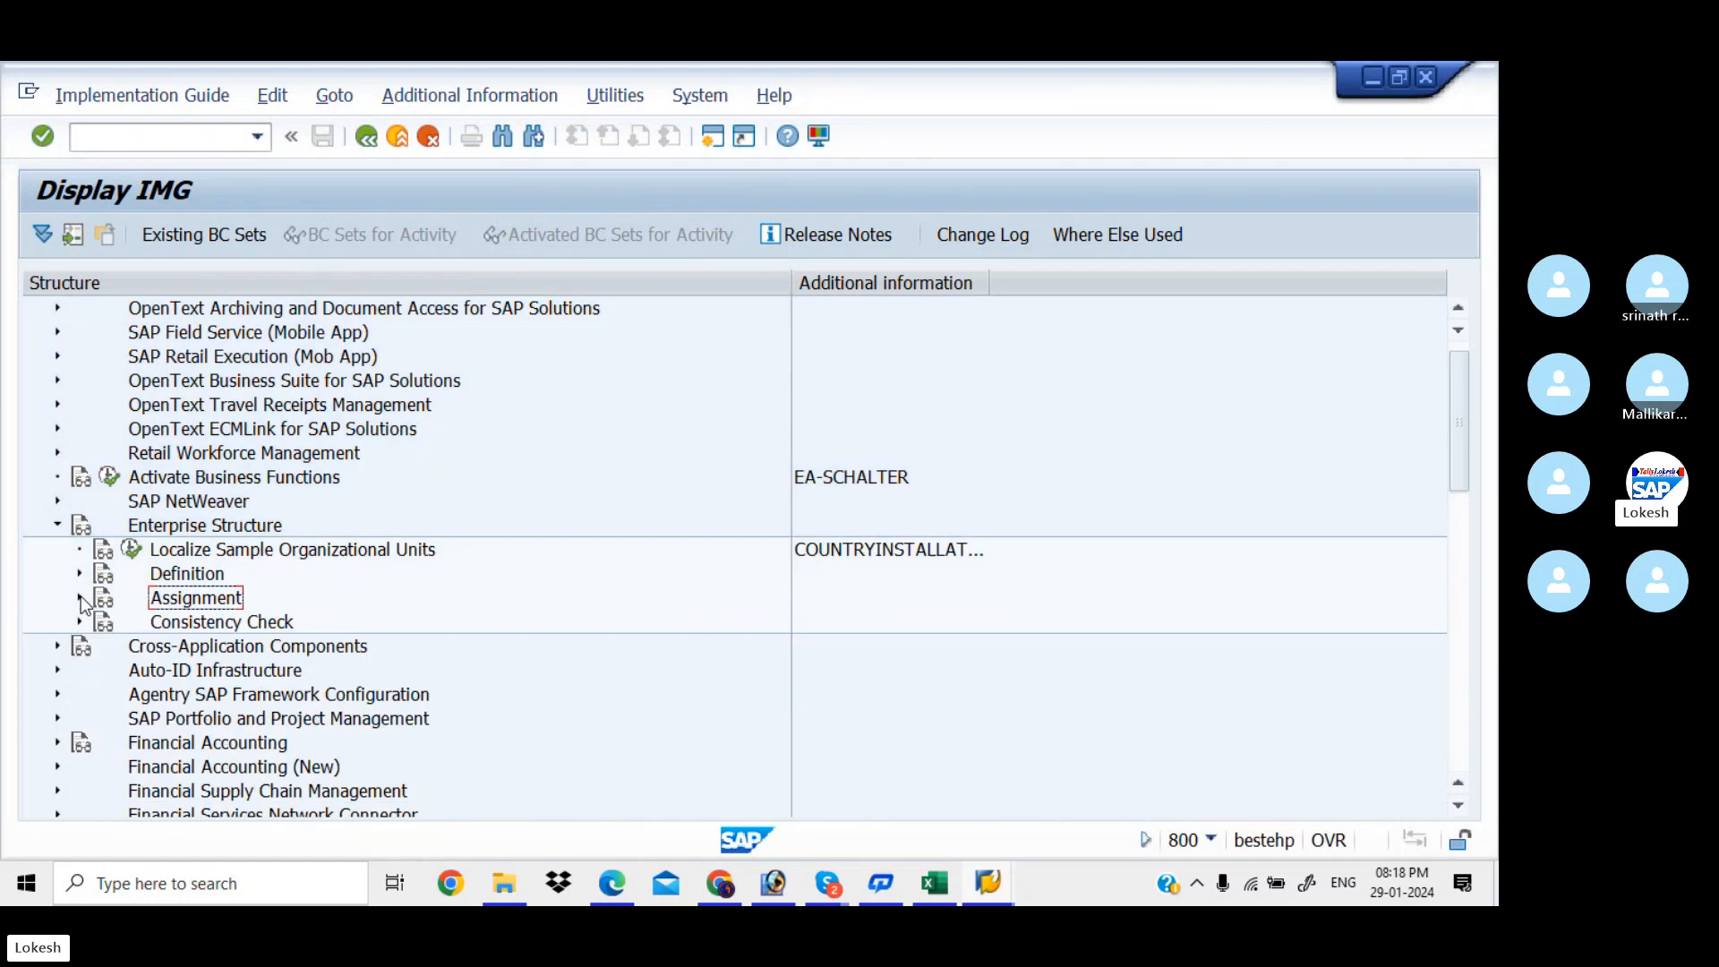
left_click(80, 574)
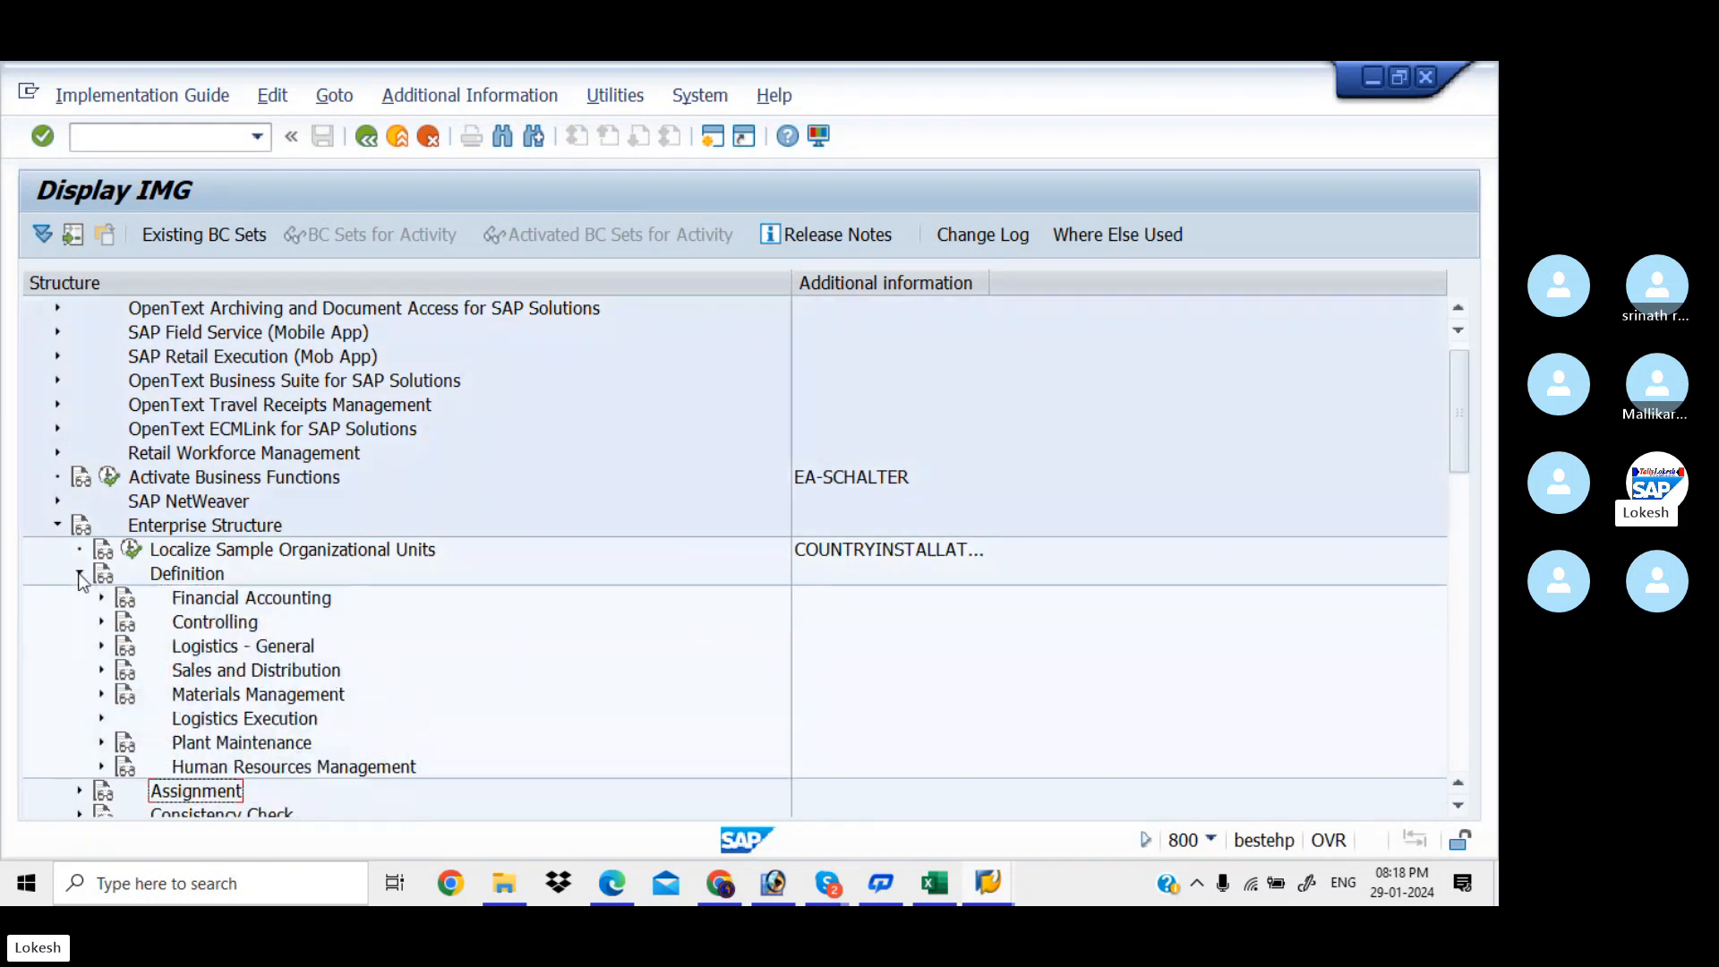
left_click(101, 597)
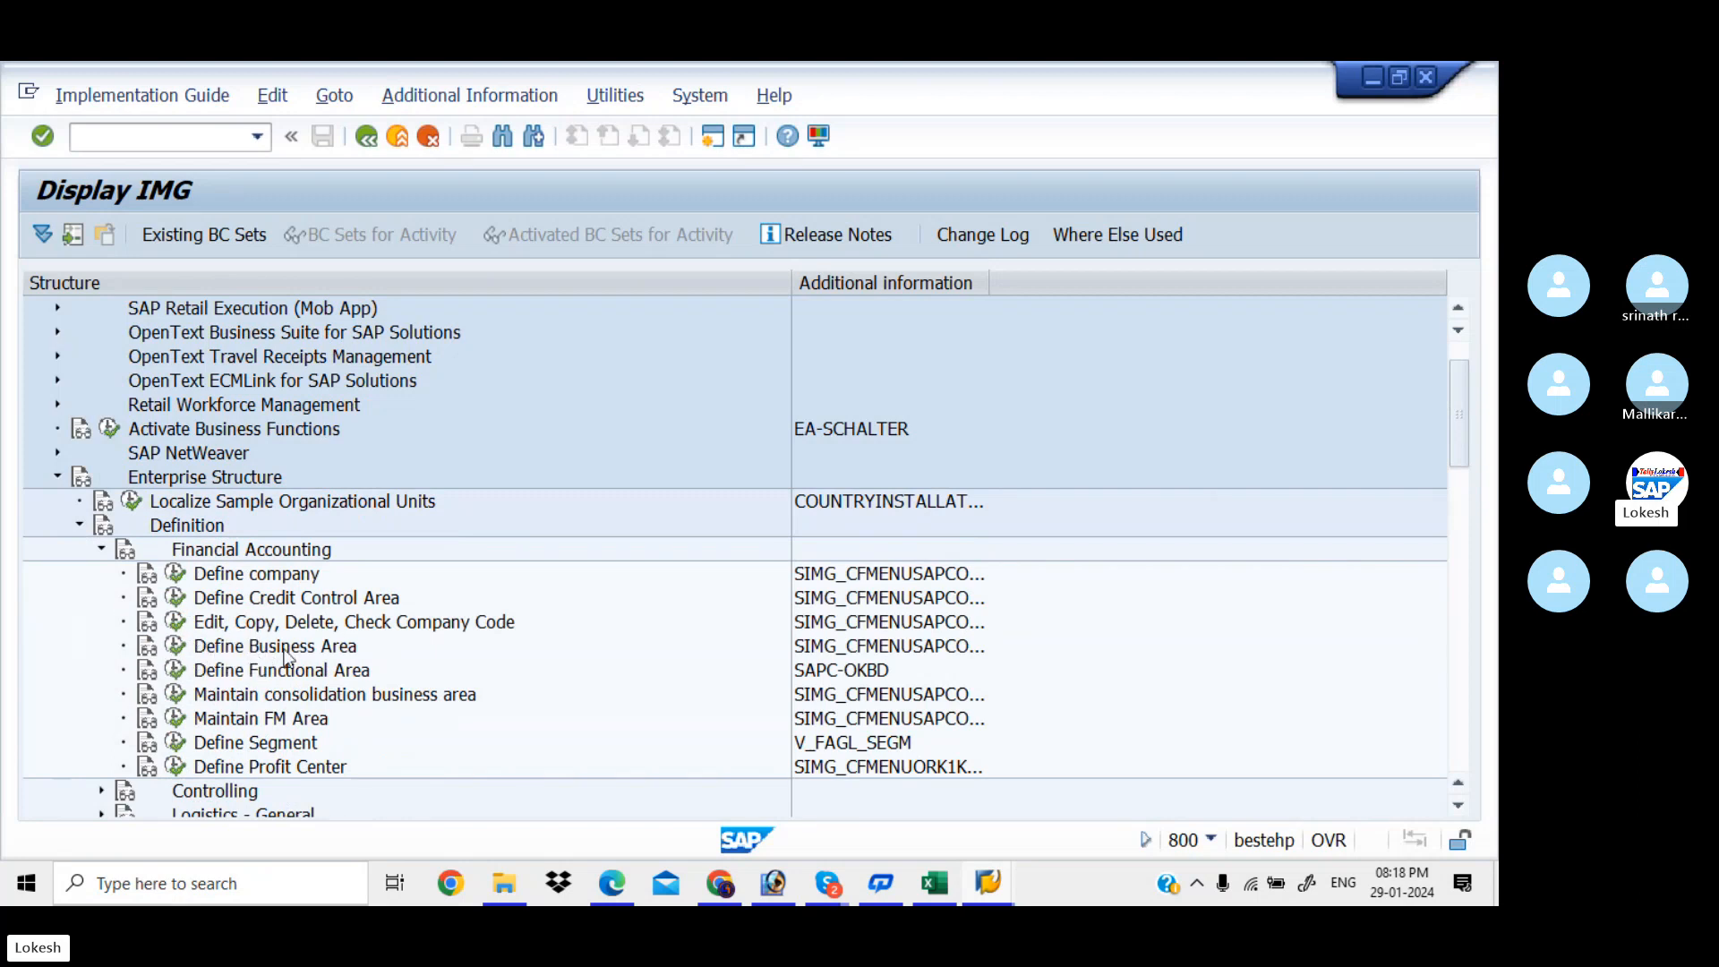
left_click(176, 646)
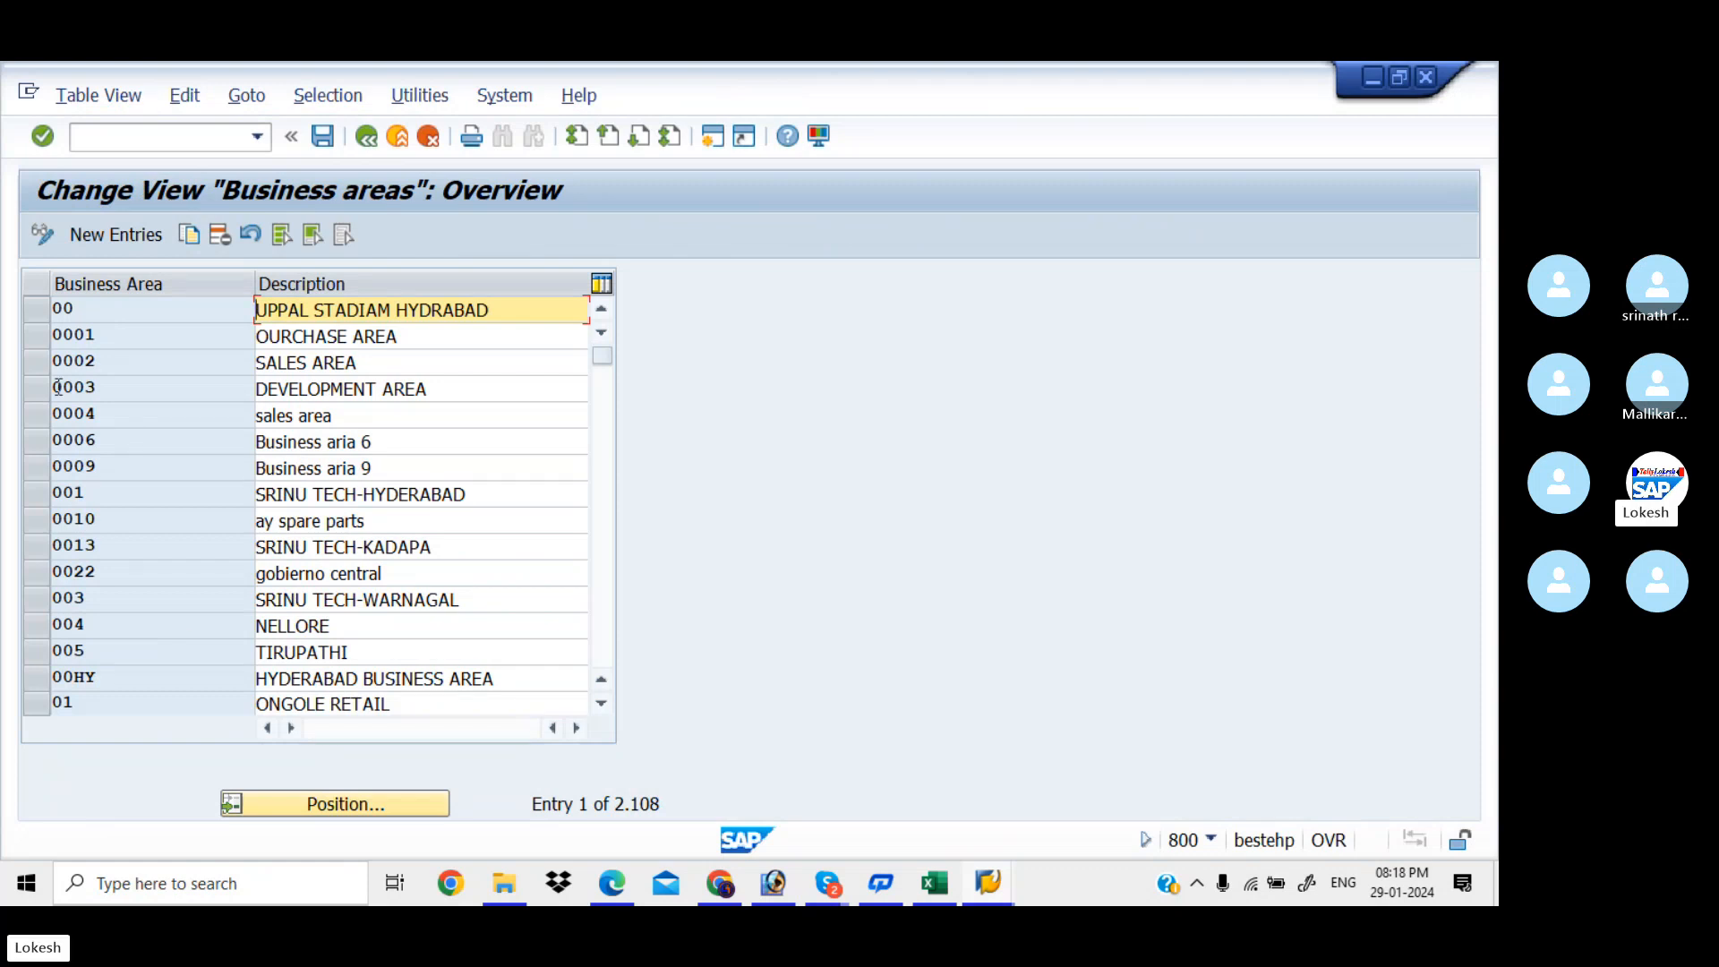
Add new business area KIA1 with description BISINESS AREA AMEERPET
left_click(132, 234)
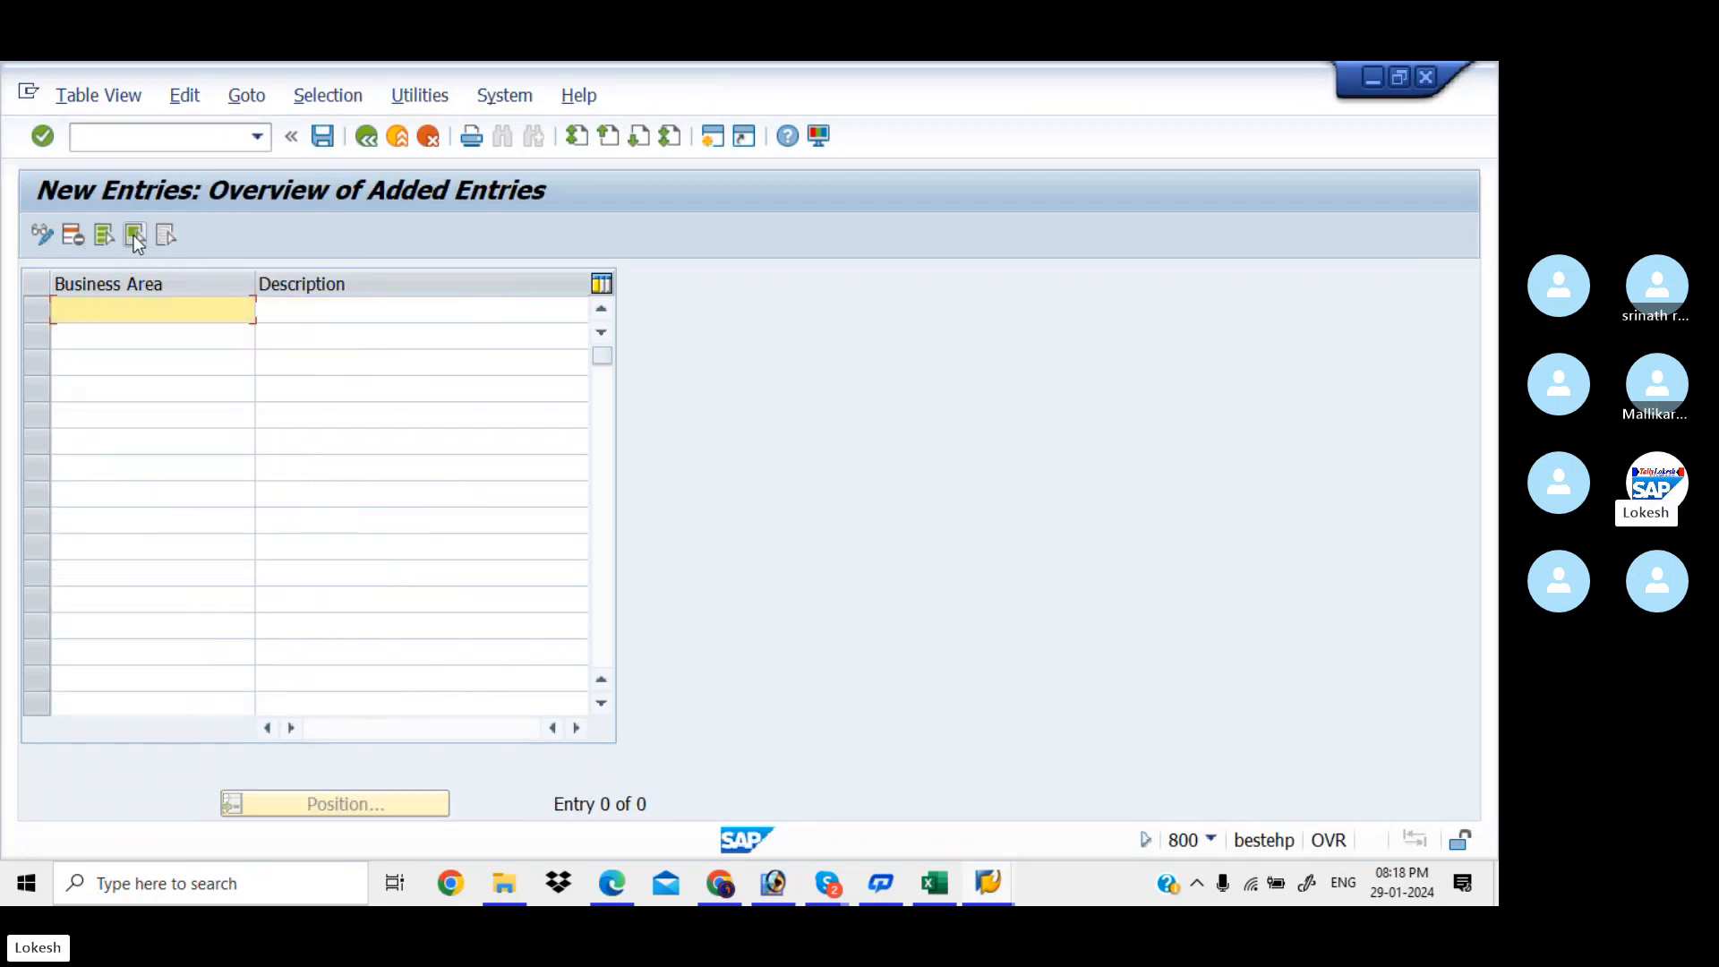
type("KIA1")
key("Tab")
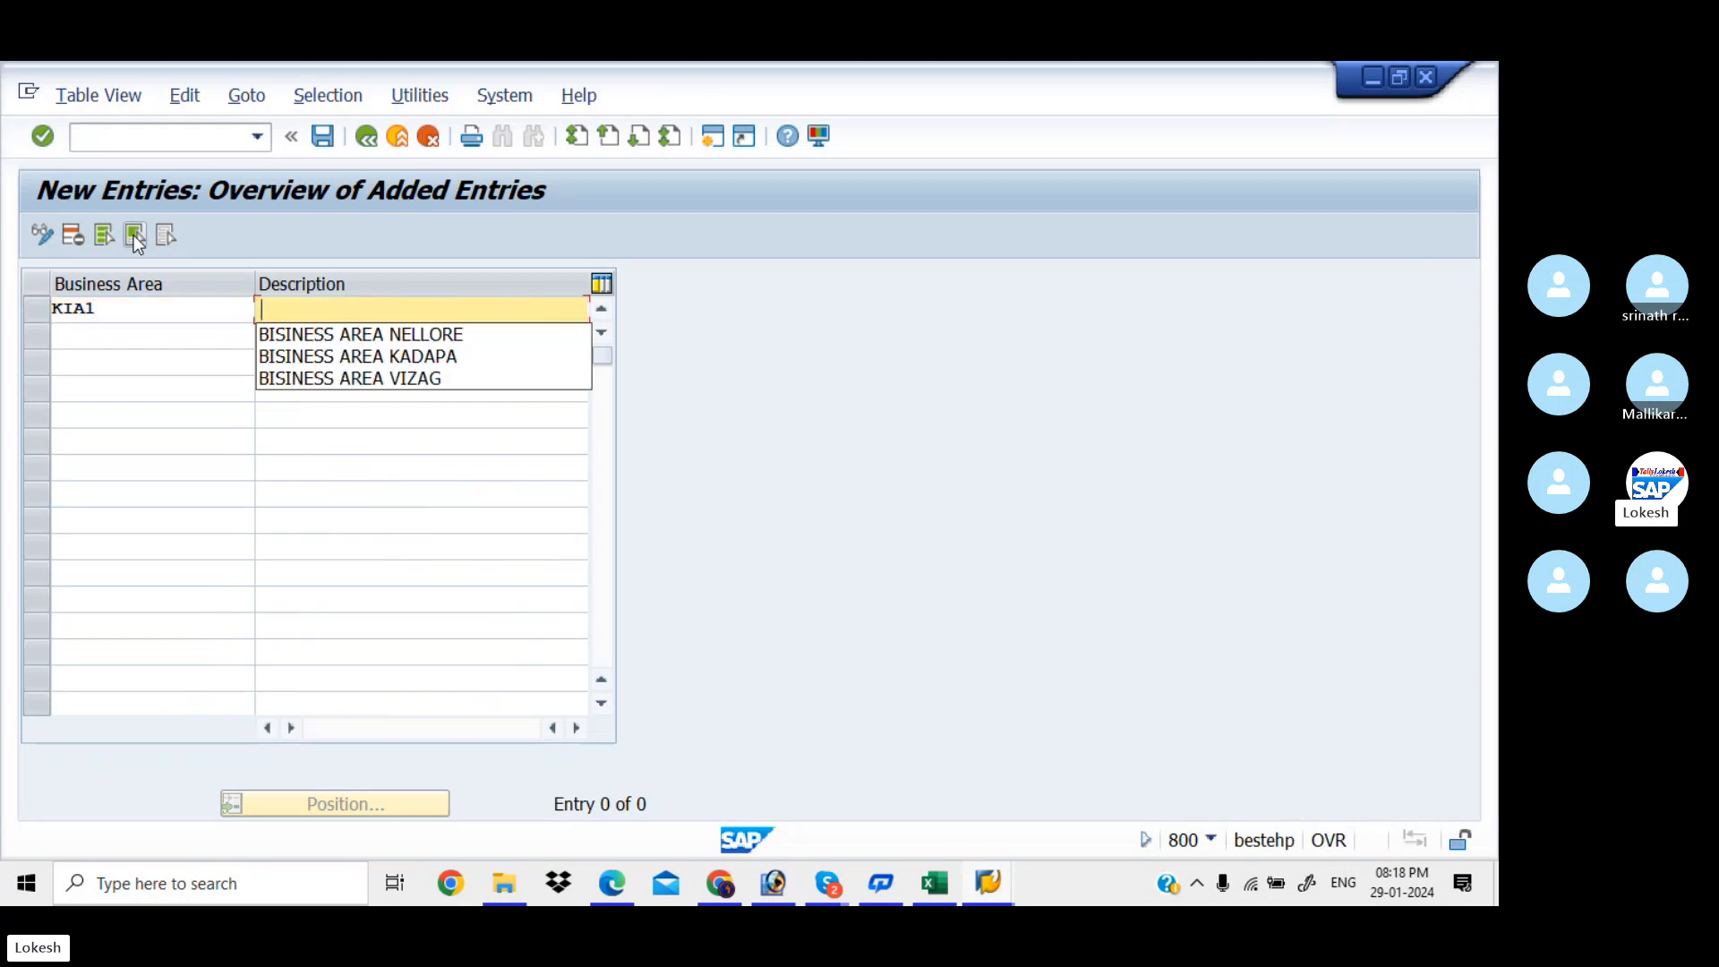
key("Tab")
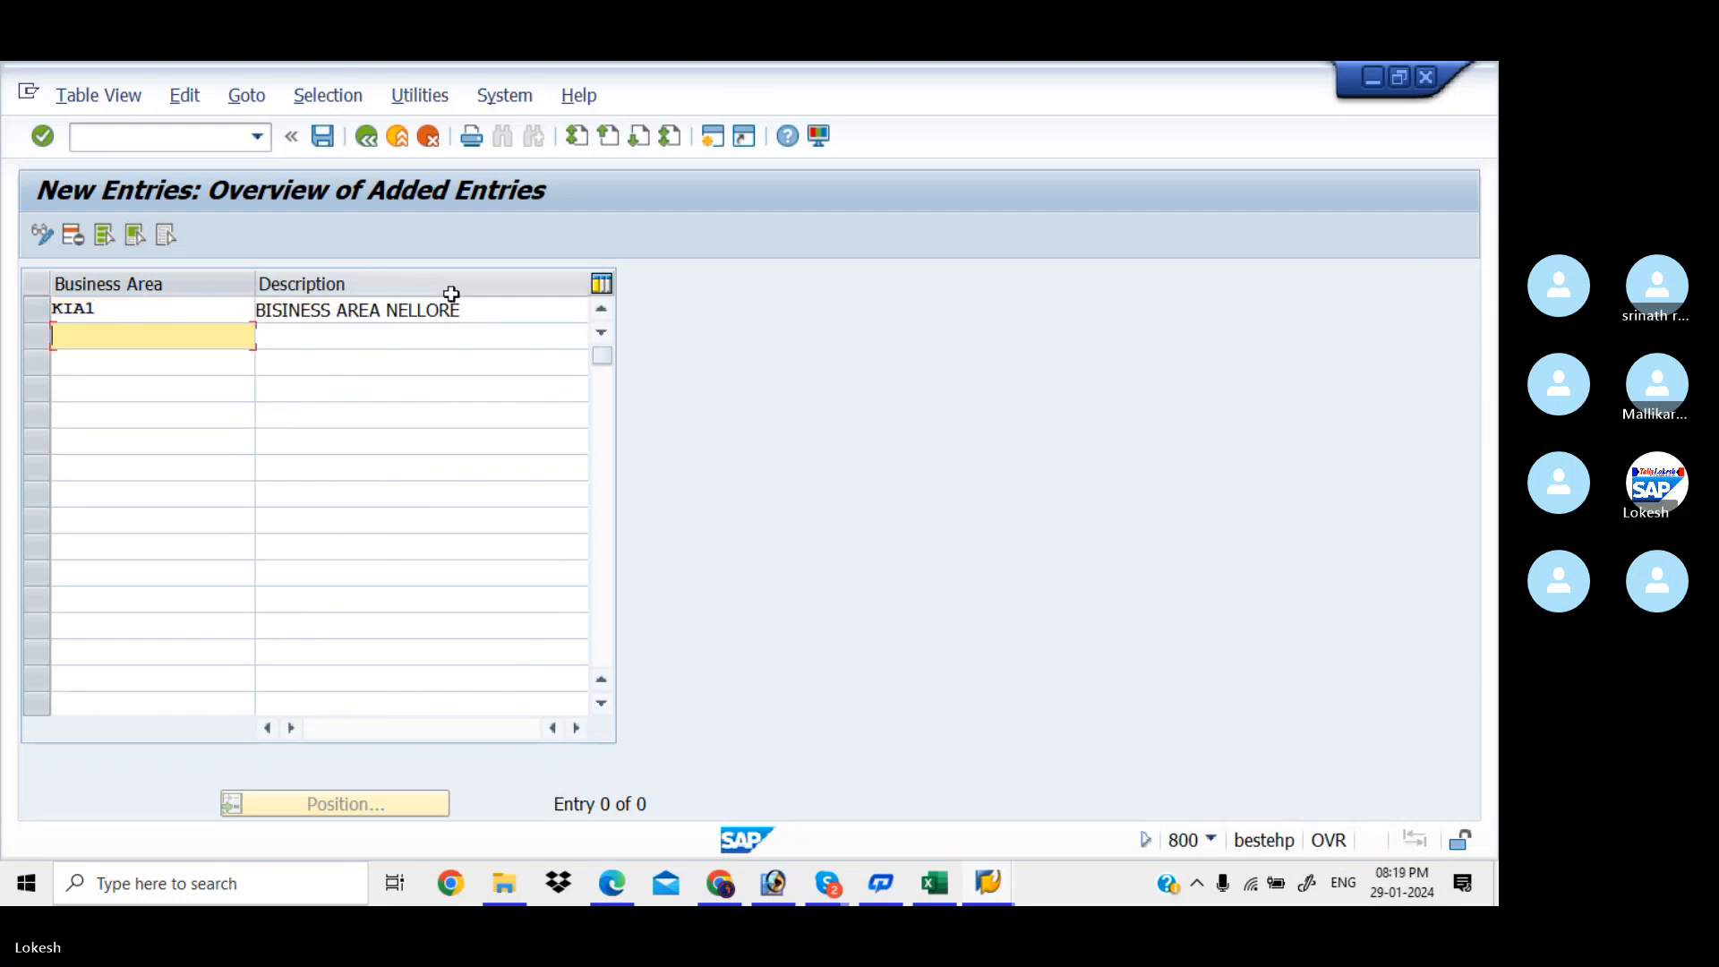
left_click(489, 311)
key("BackSpace")
key("BackSpace")
key("BackSpace")
key("BackSpace")
key("BackSpace")
key("BackSpace")
key("BackSpace")
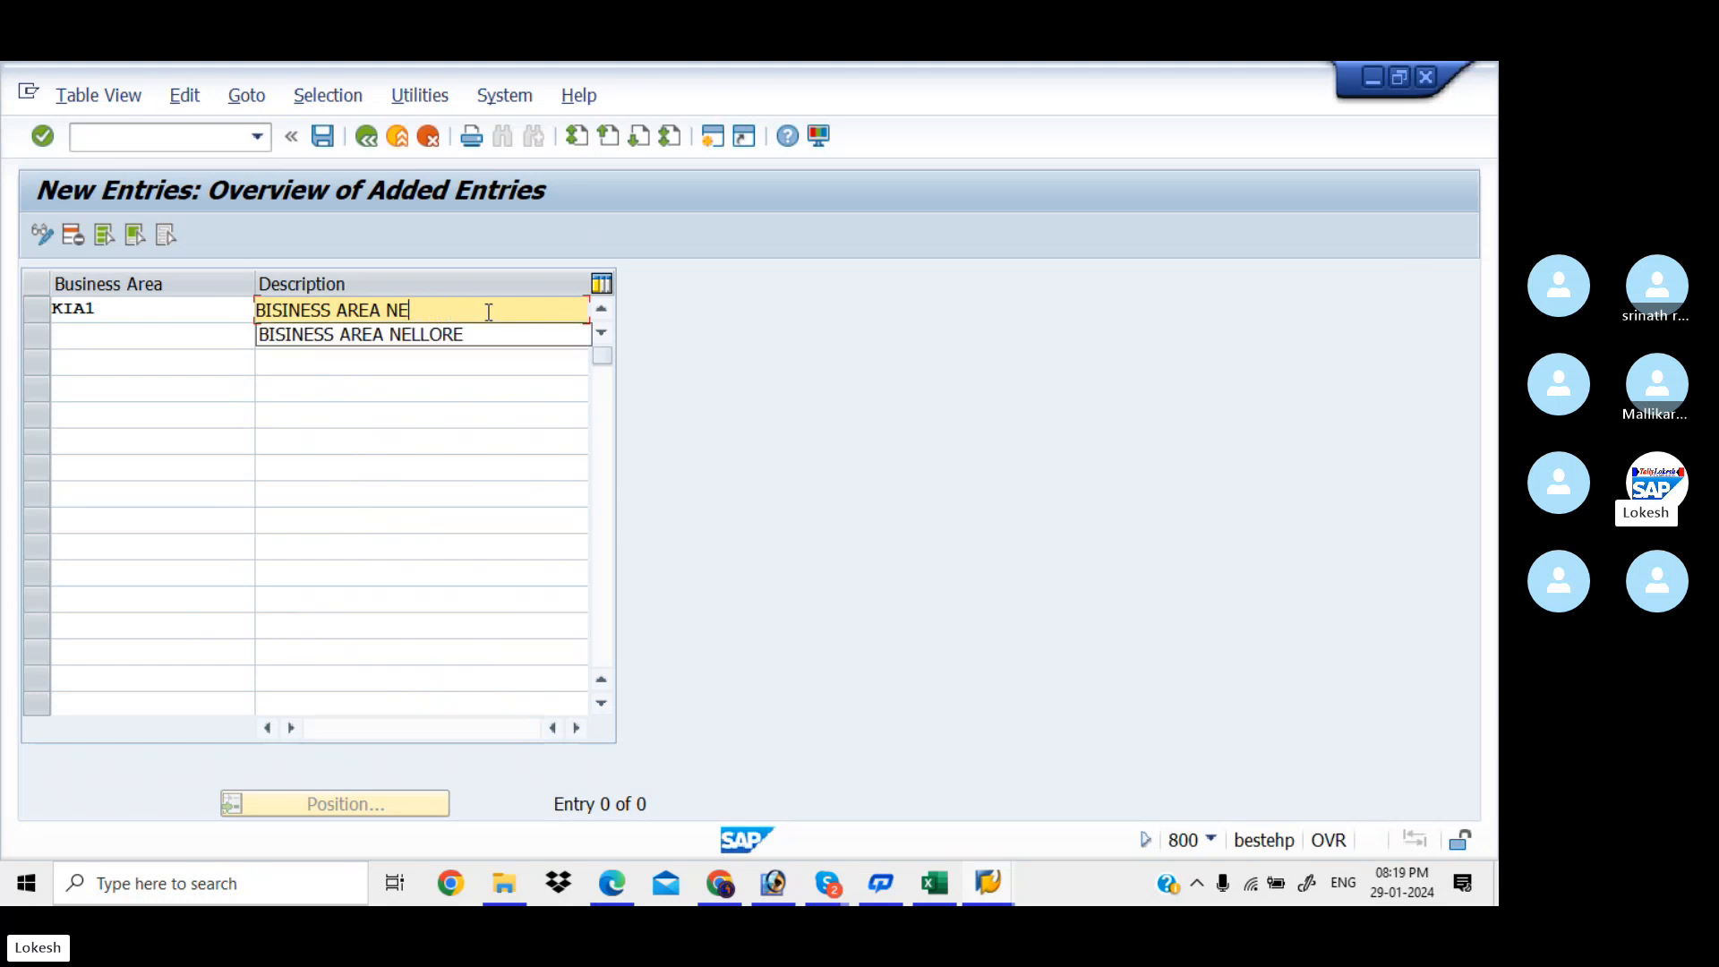
type("AM")
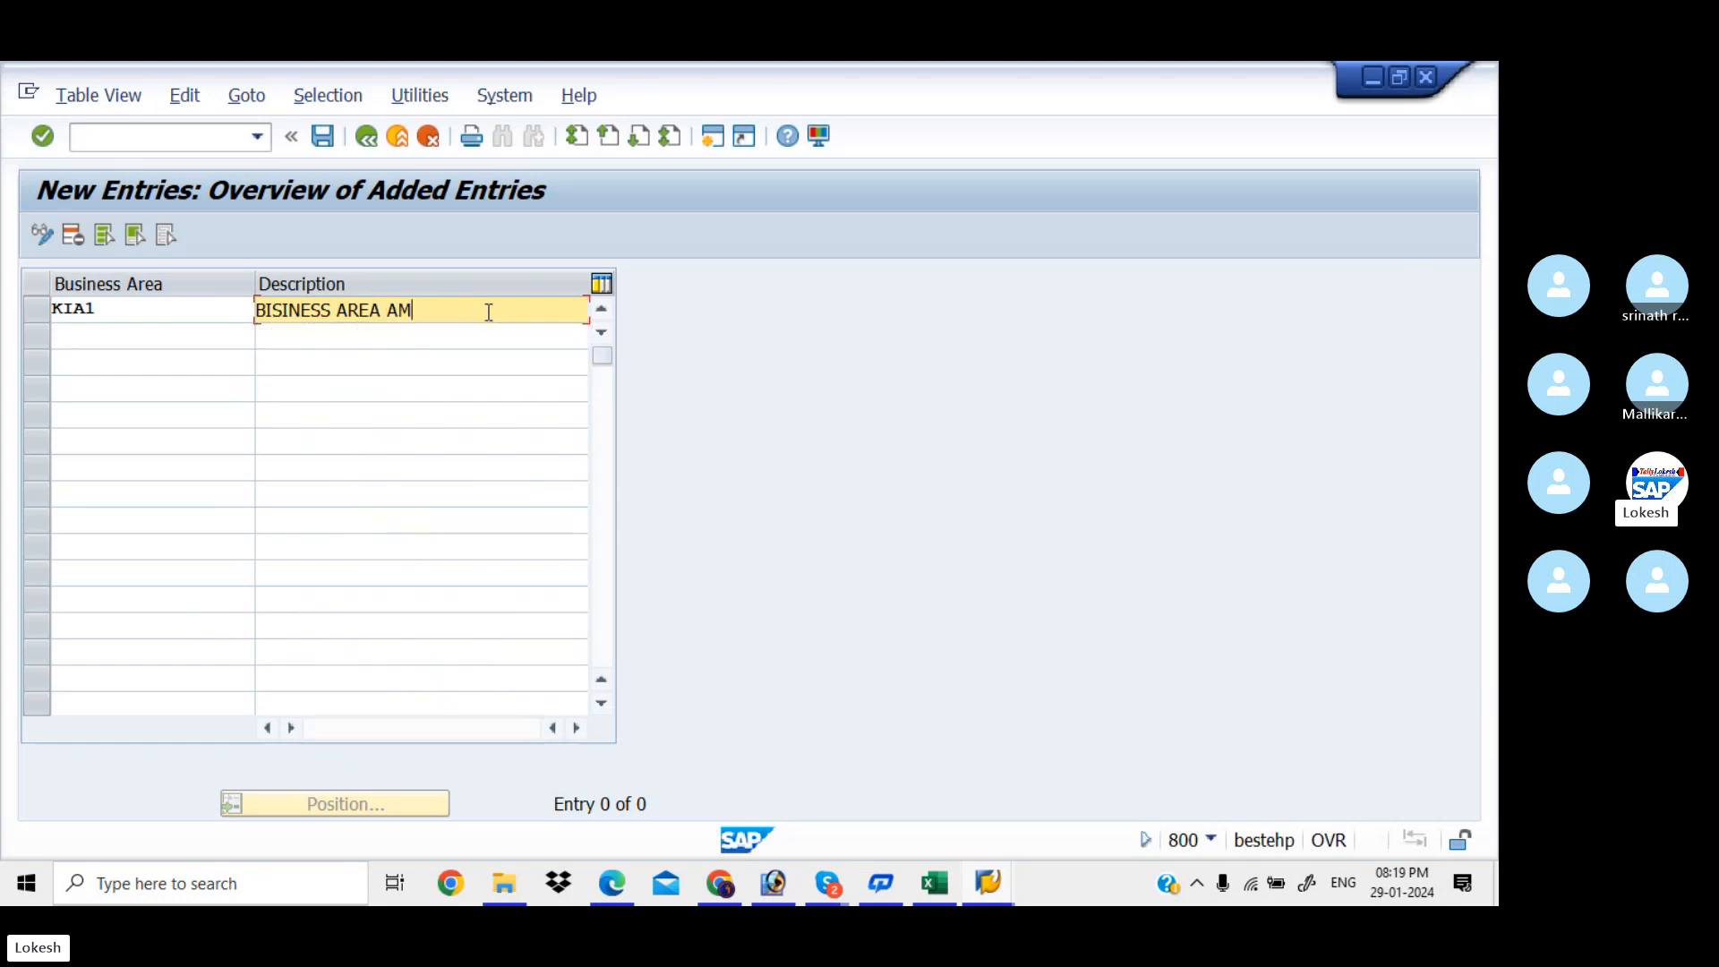
type("EERP")
type("ET")
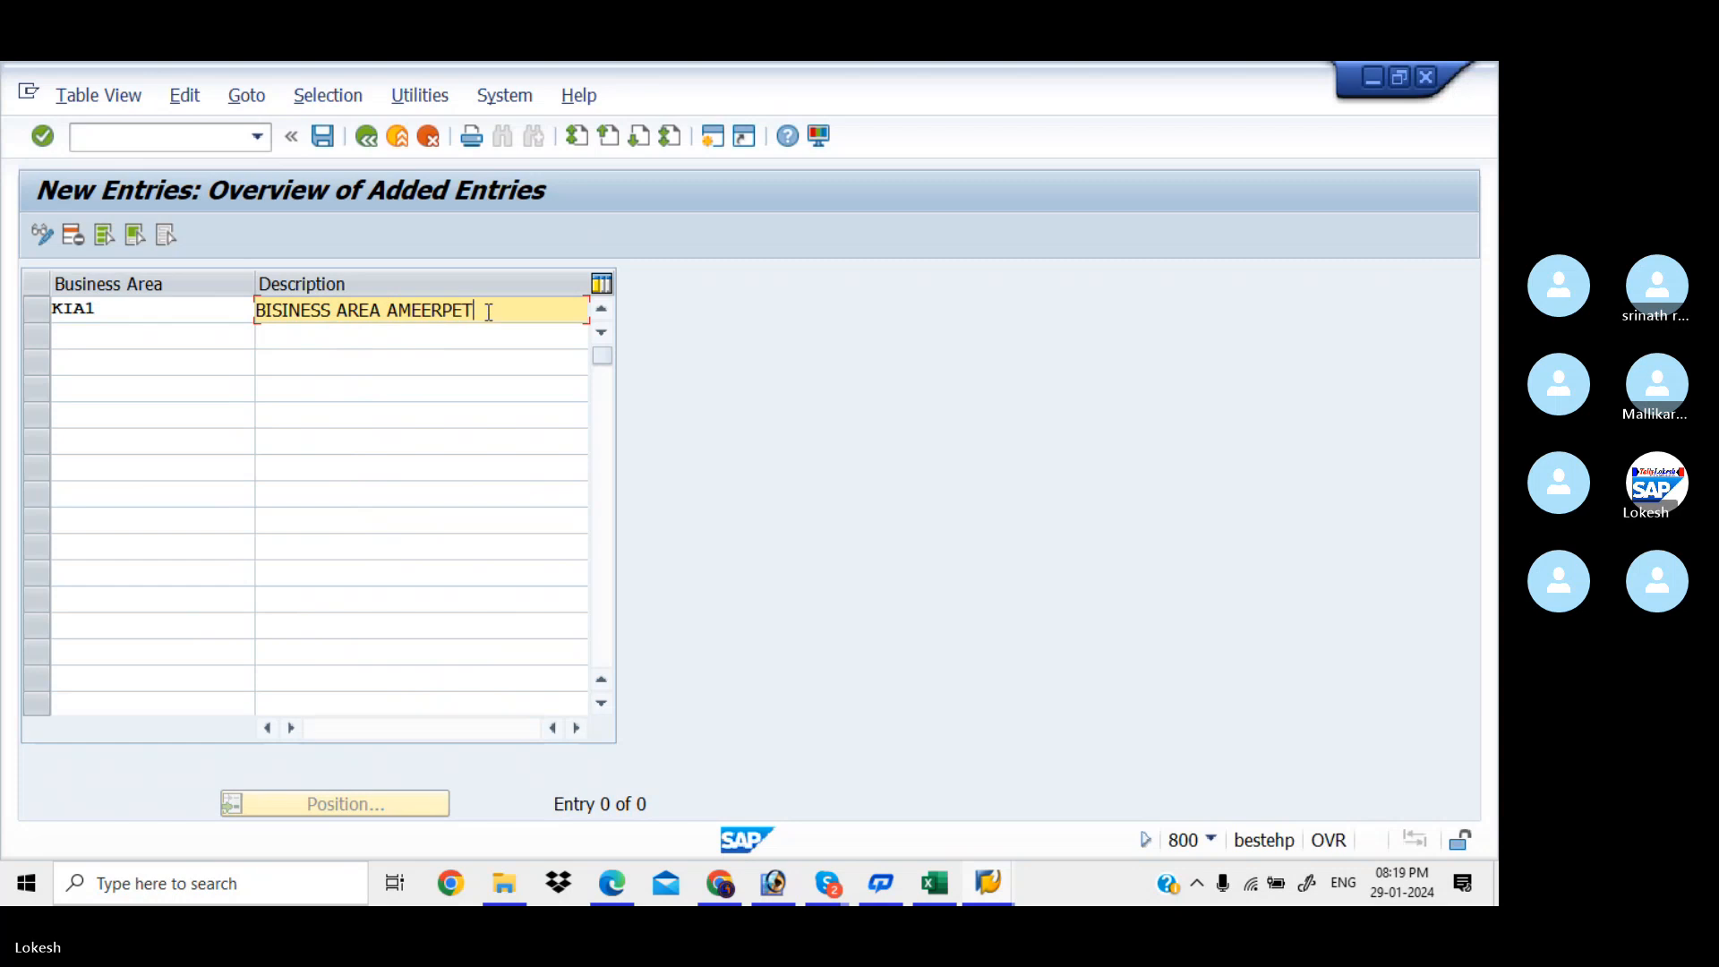
key("Down")
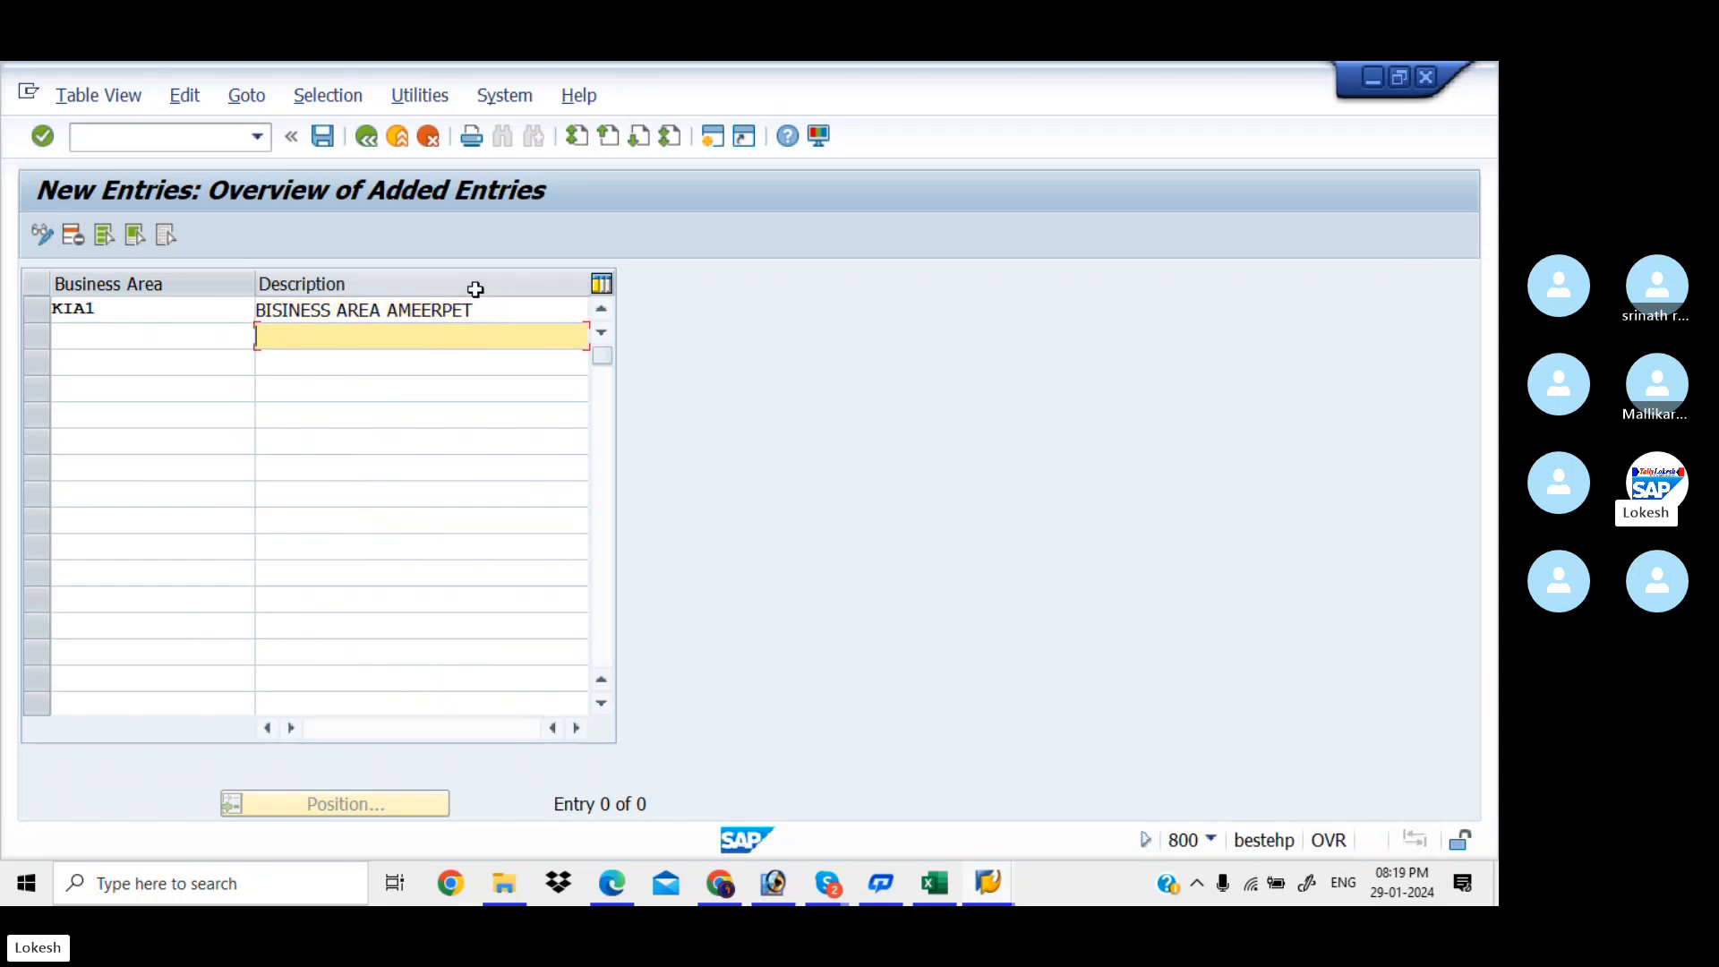
Add business area KIA2 with description BISINESS AREA PANJAGUTTA
left_click(188, 339)
type("KIA")
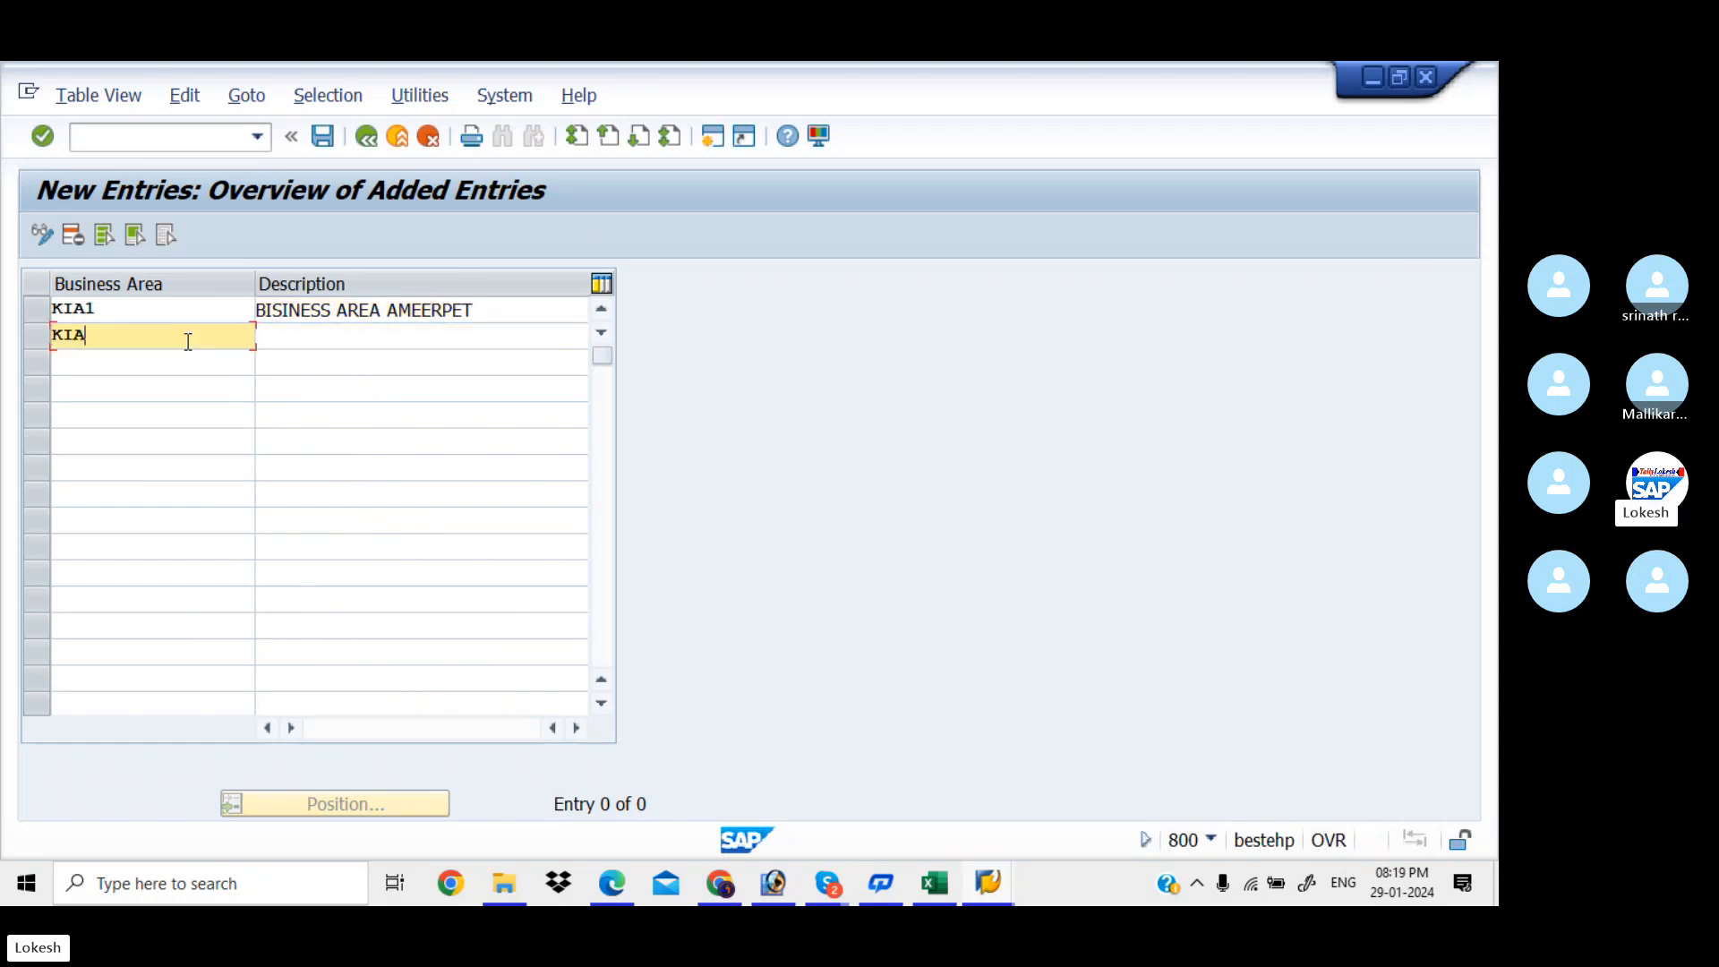
type("2")
key("Tab")
type("B")
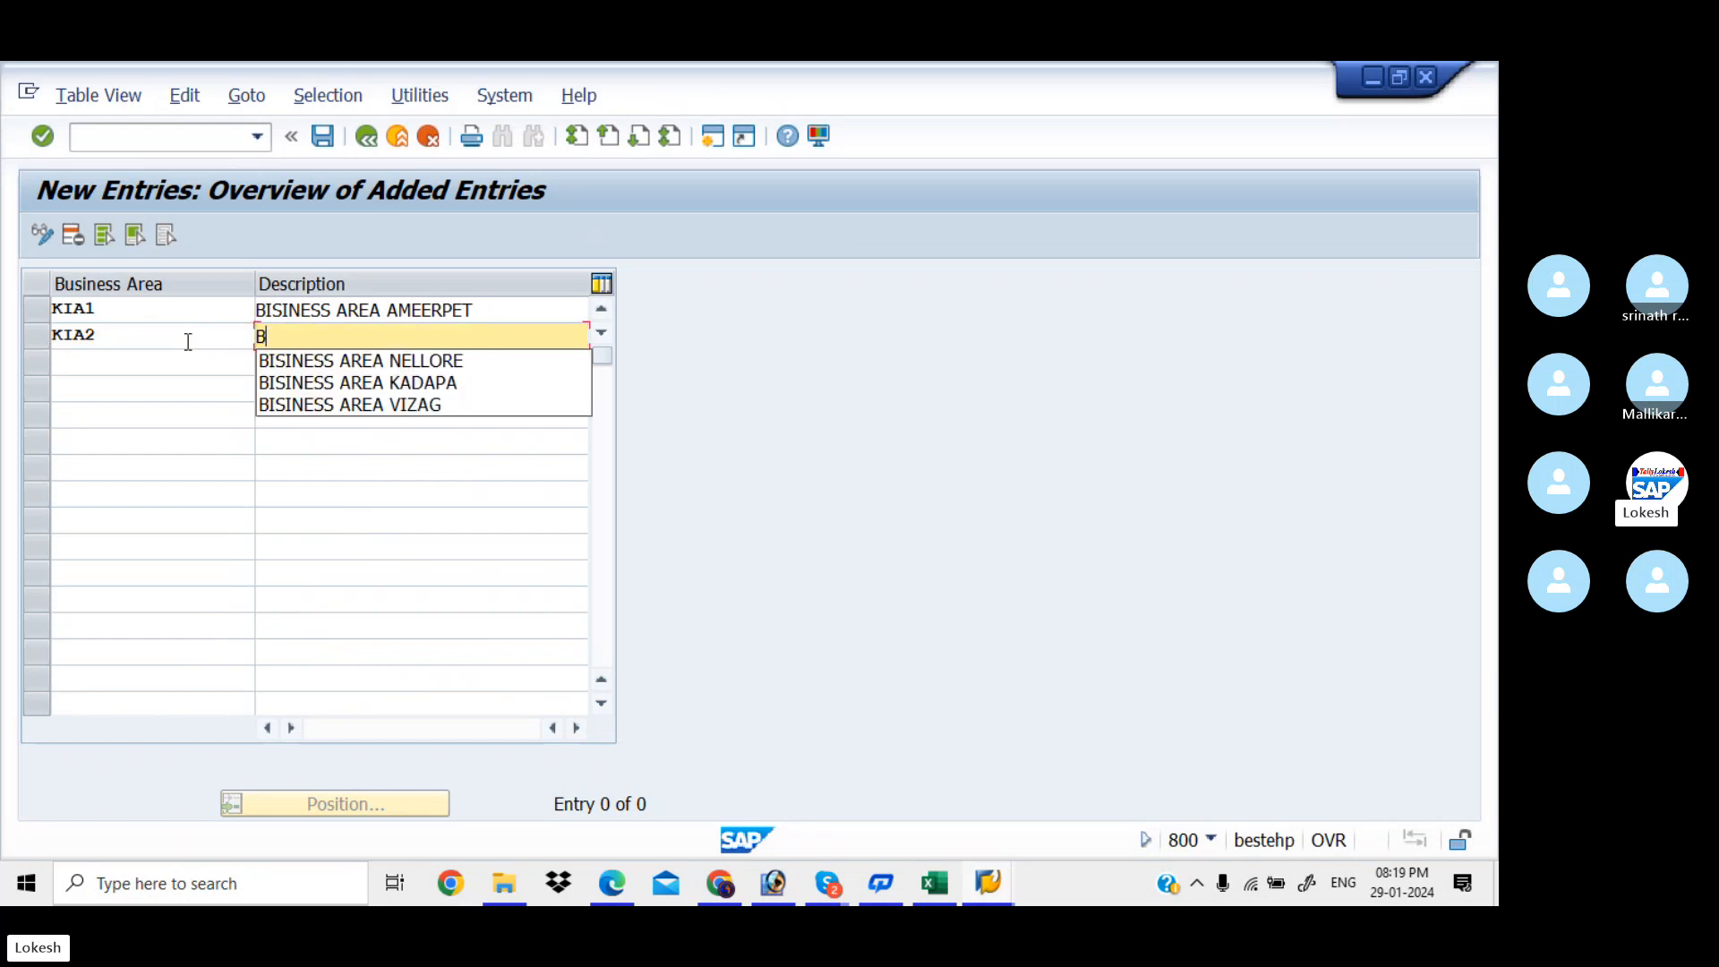
key("Tab")
left_click(327, 346)
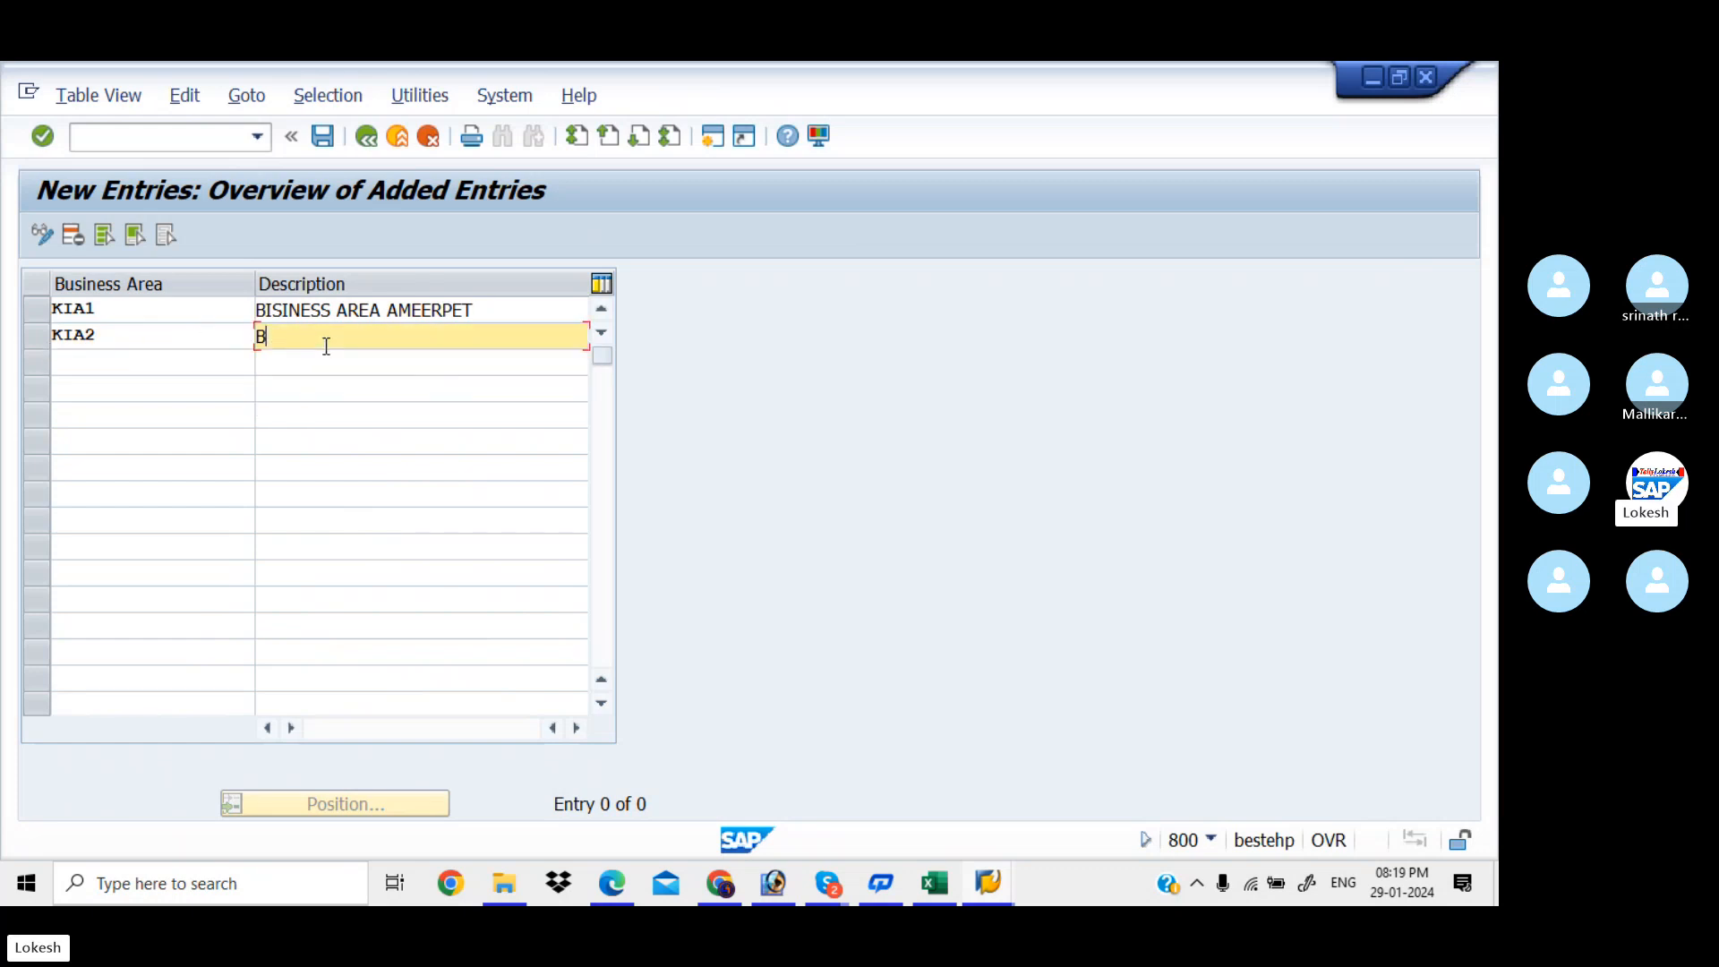
left_click(334, 357)
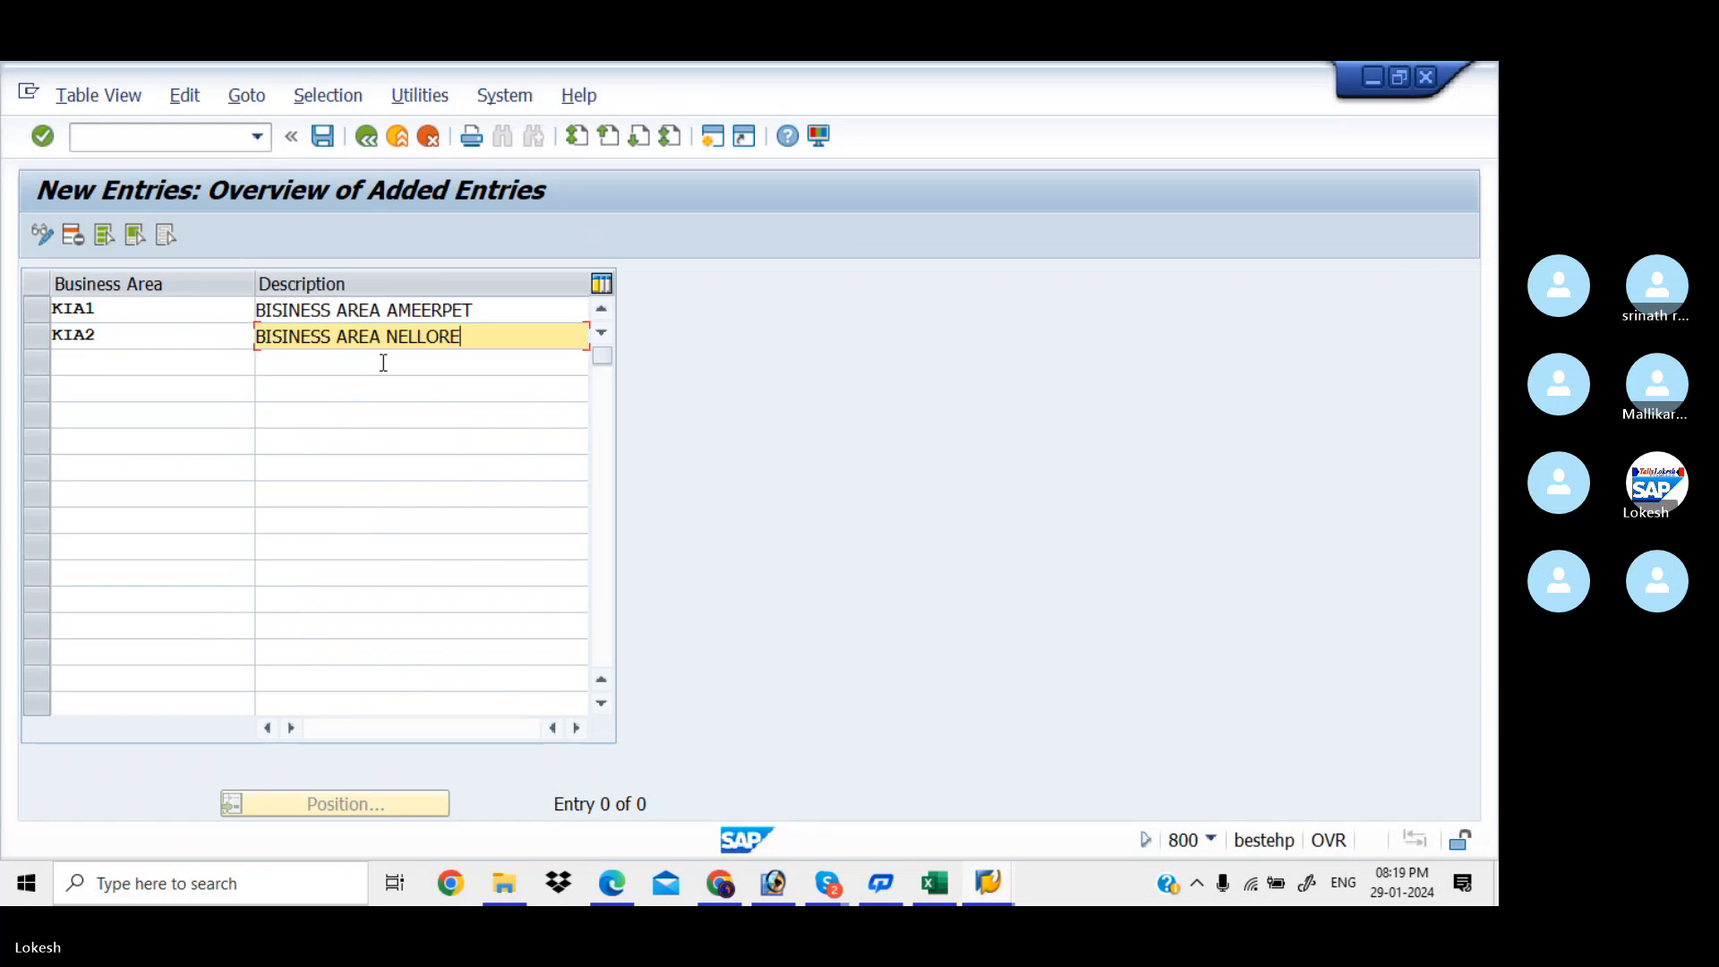
key("BackSpace")
key("BackSpace")
key("BackSpace")
key("BackSpace")
key("BackSpace")
key("BackSpace")
key("BackSpace")
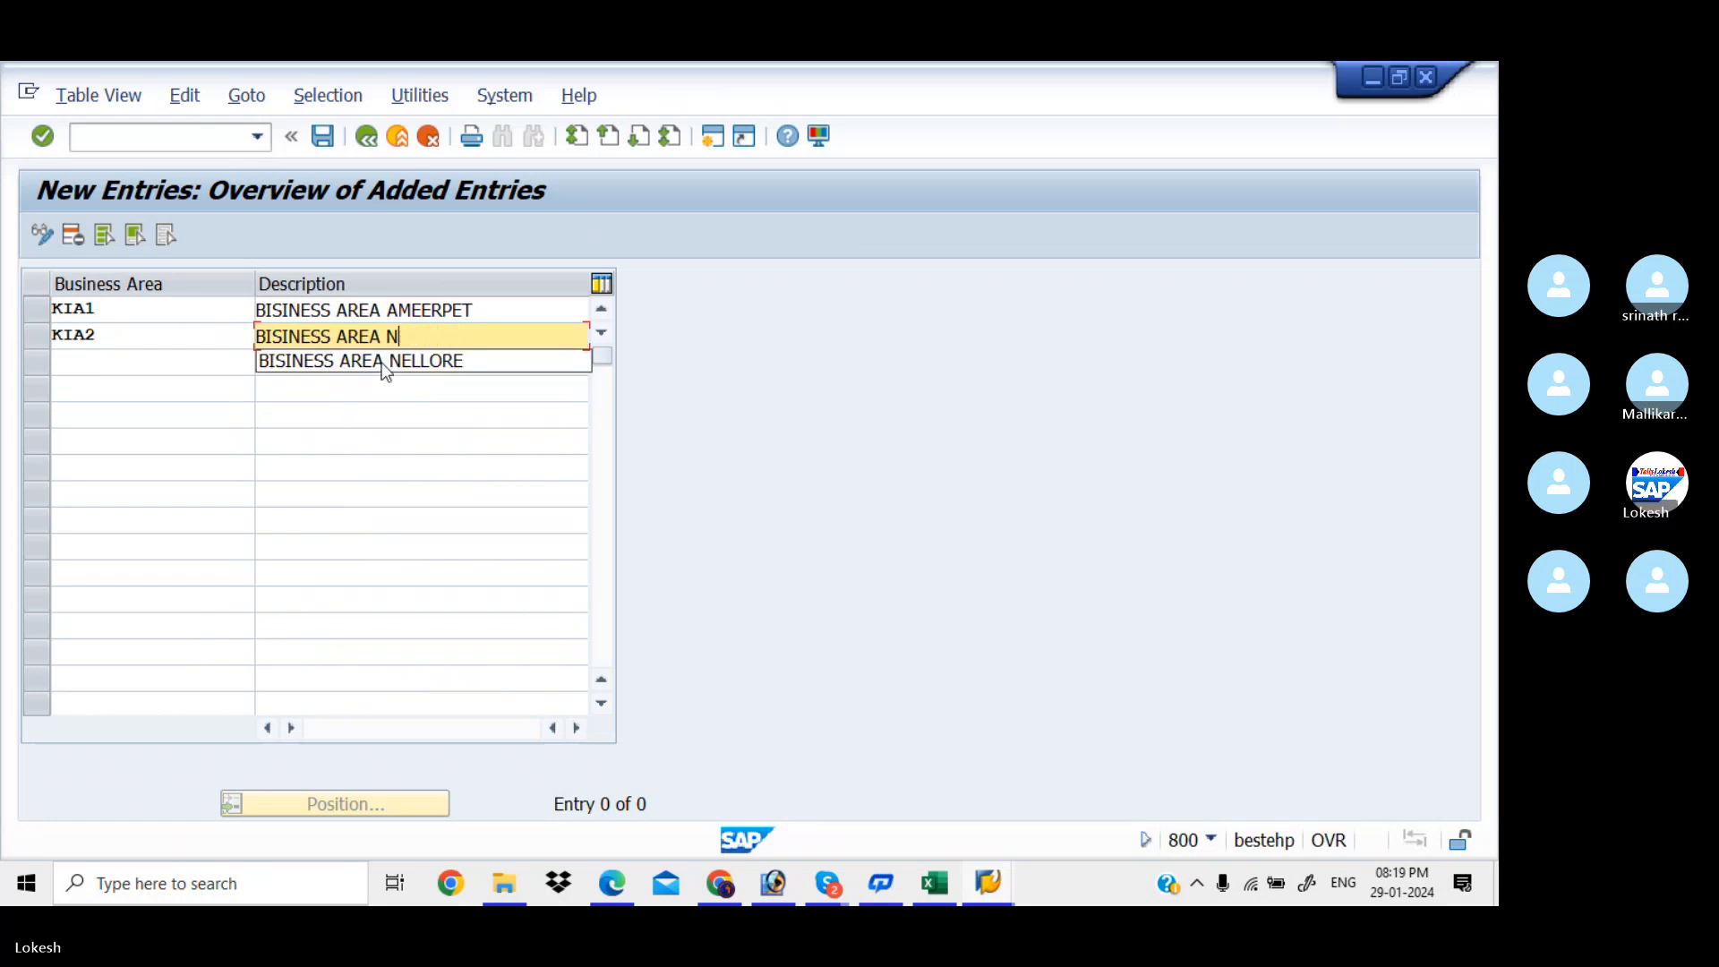
type("PAN")
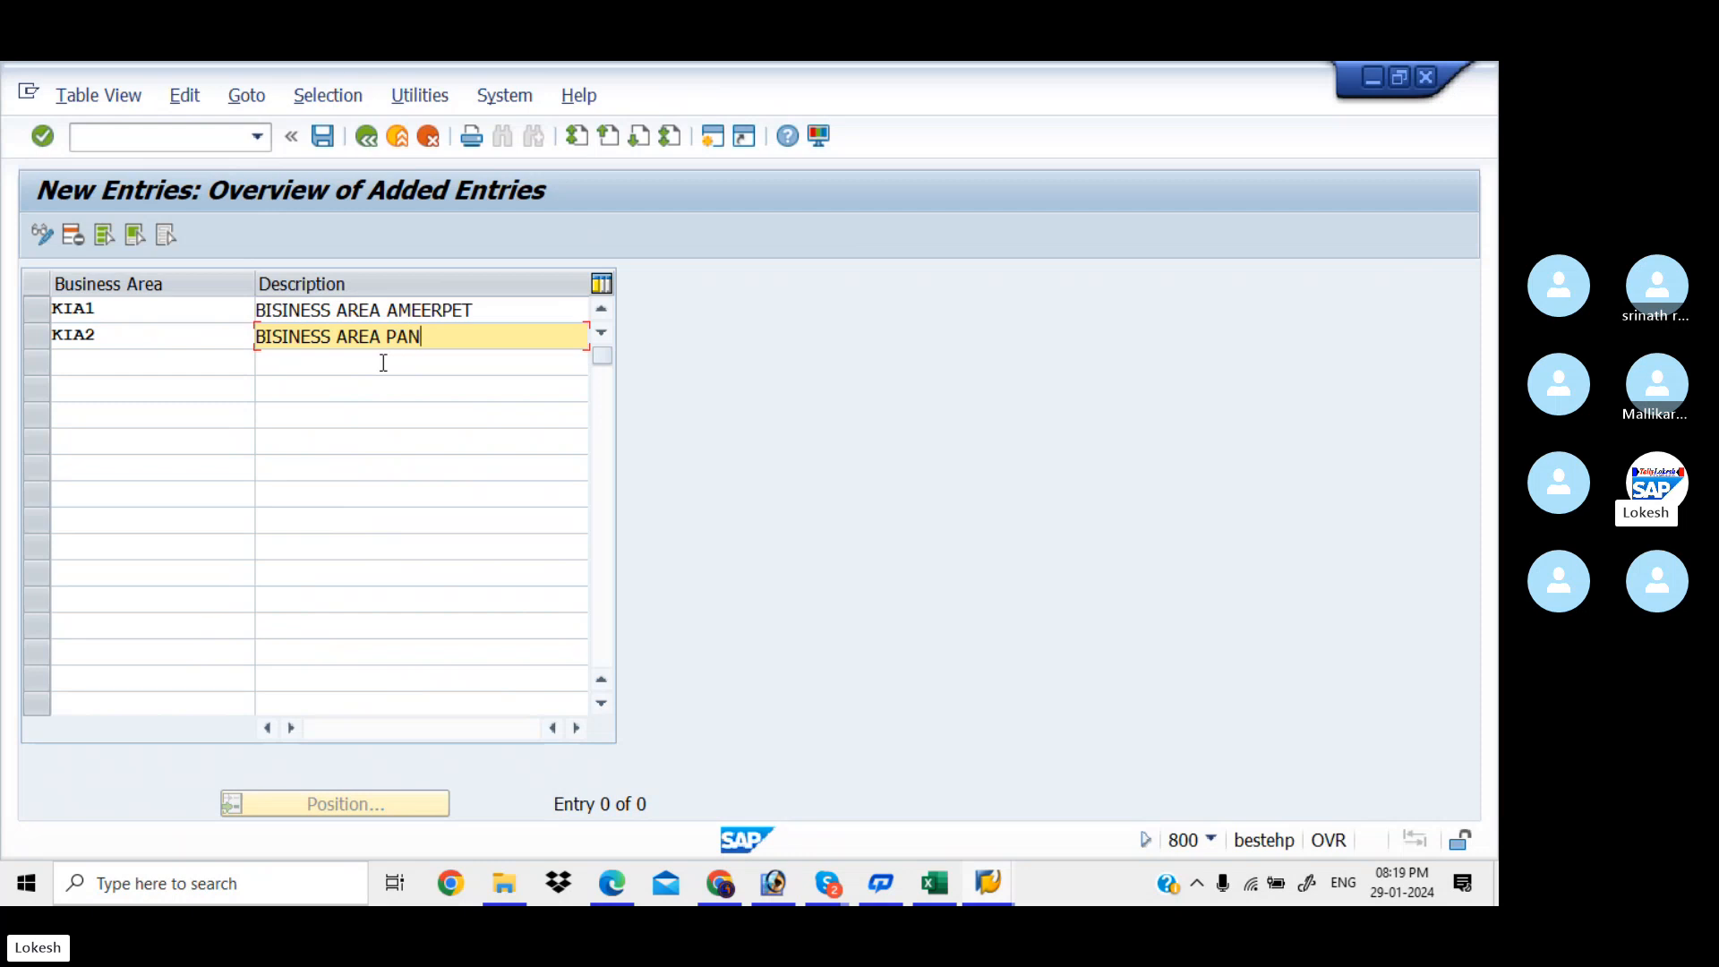
type("JAGUTTA")
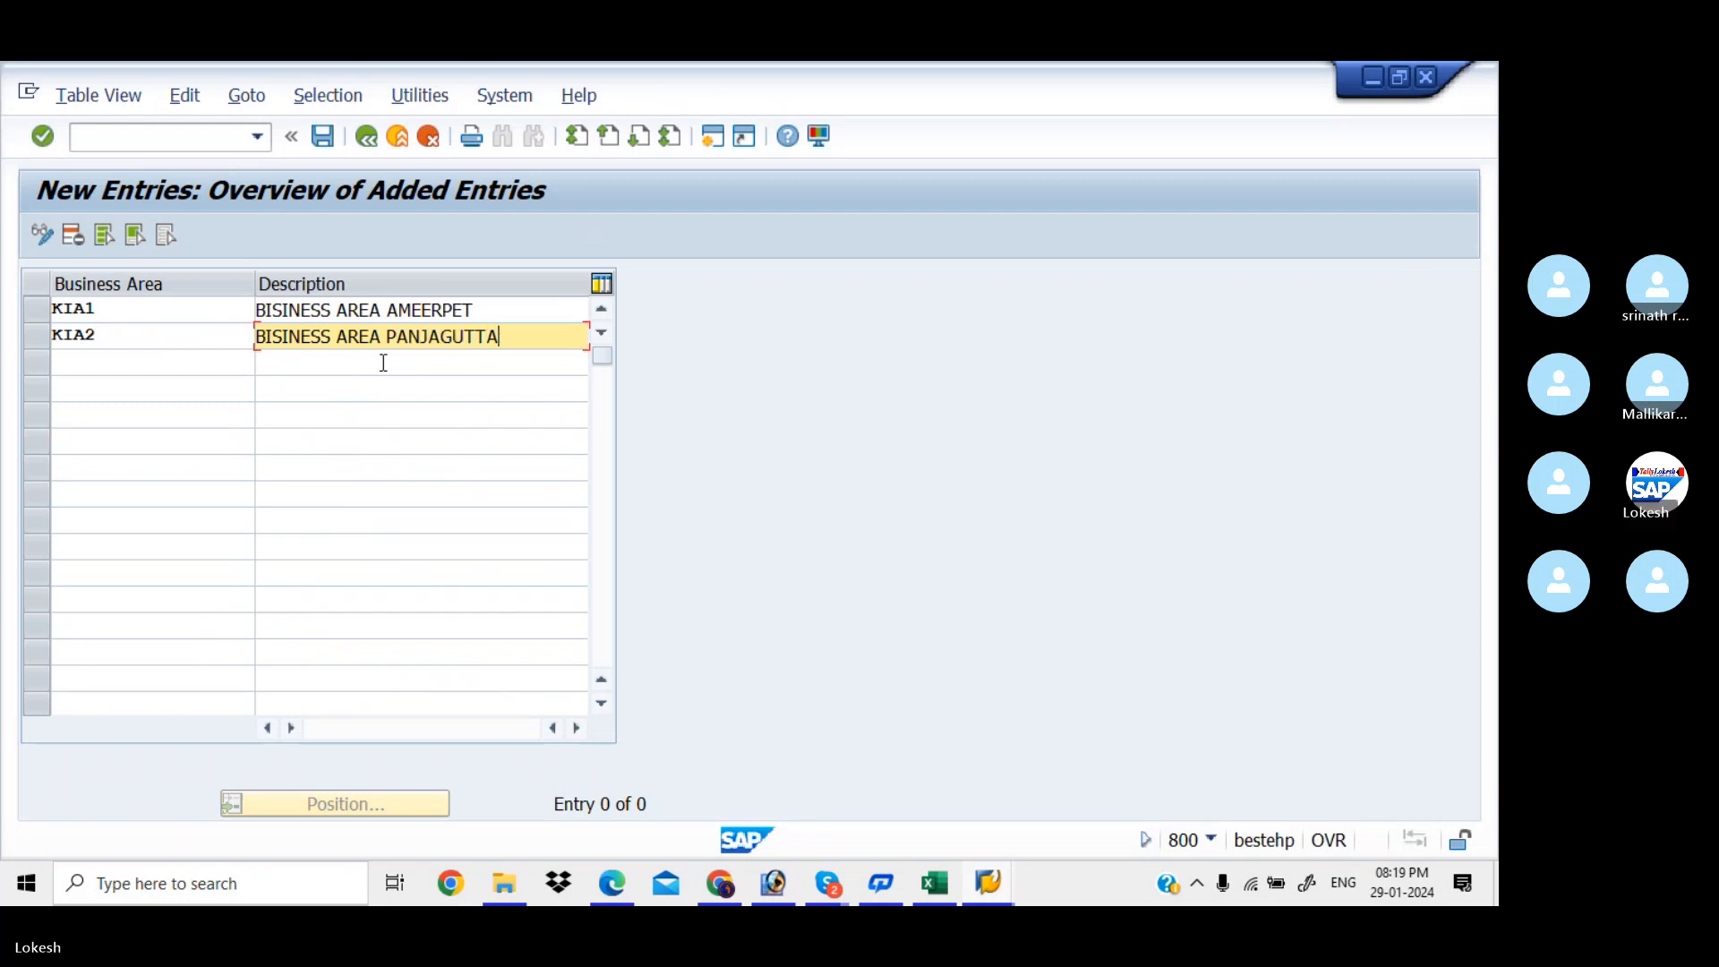
Add business area KIA3 with description BISINESS AREA FILMCITY and check the three rows
left_click(231, 366)
type("K")
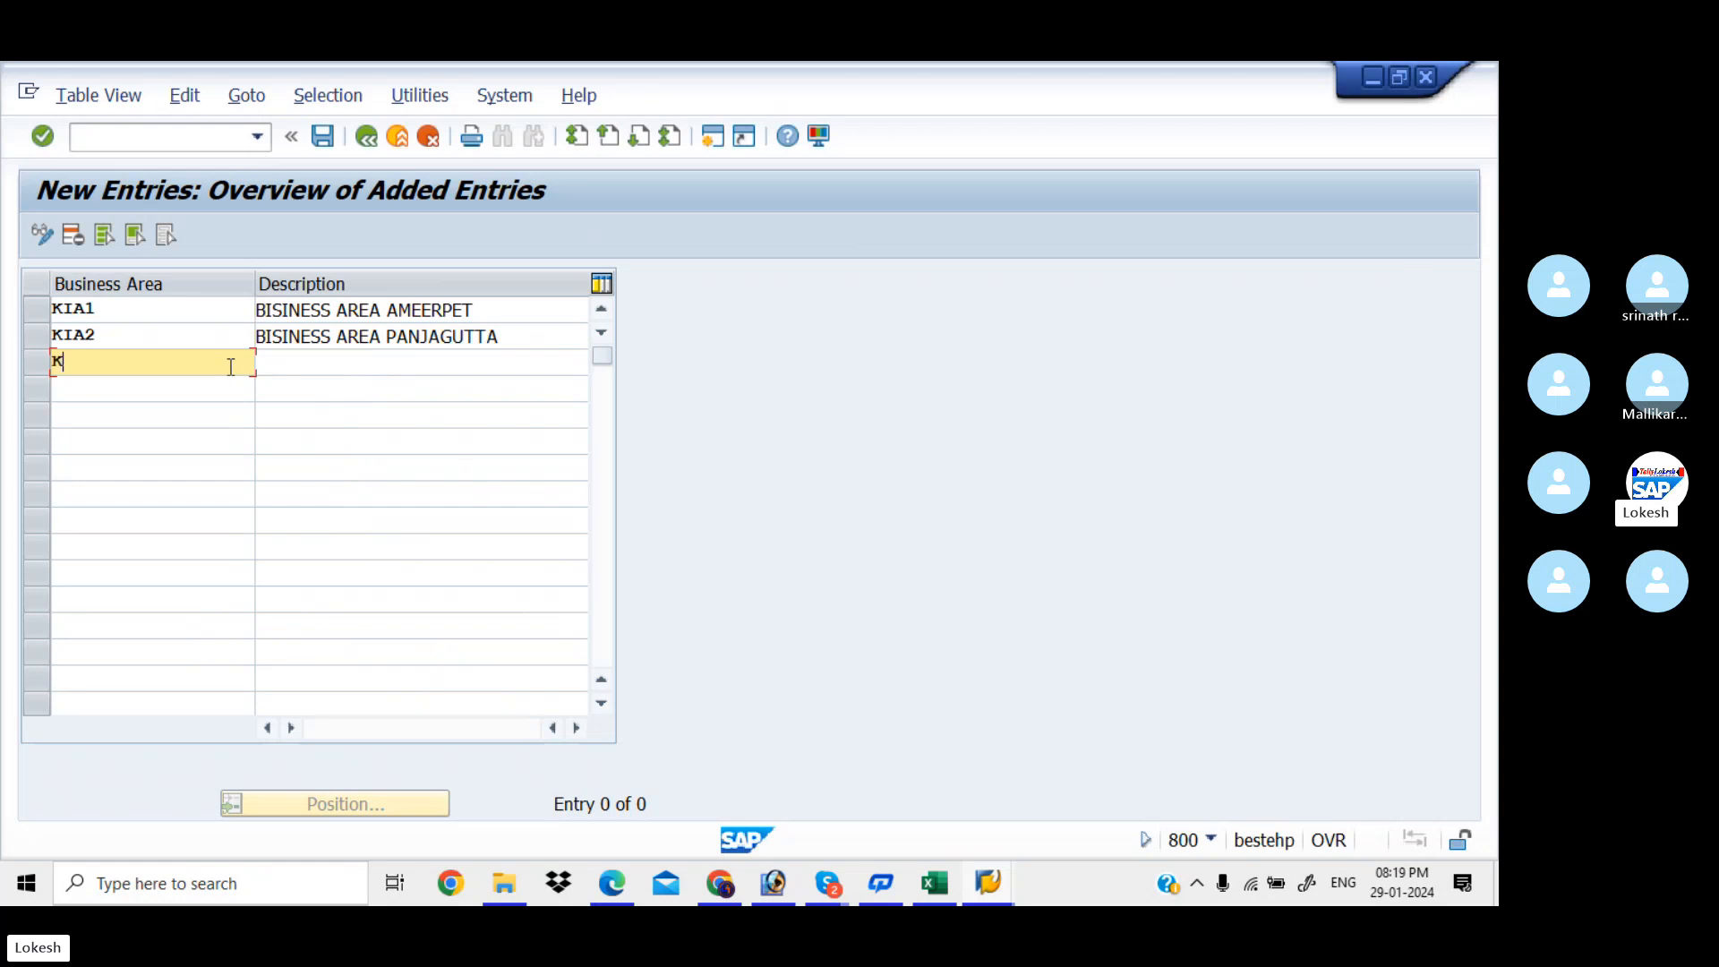
type("IA3")
key("Tab")
type("B")
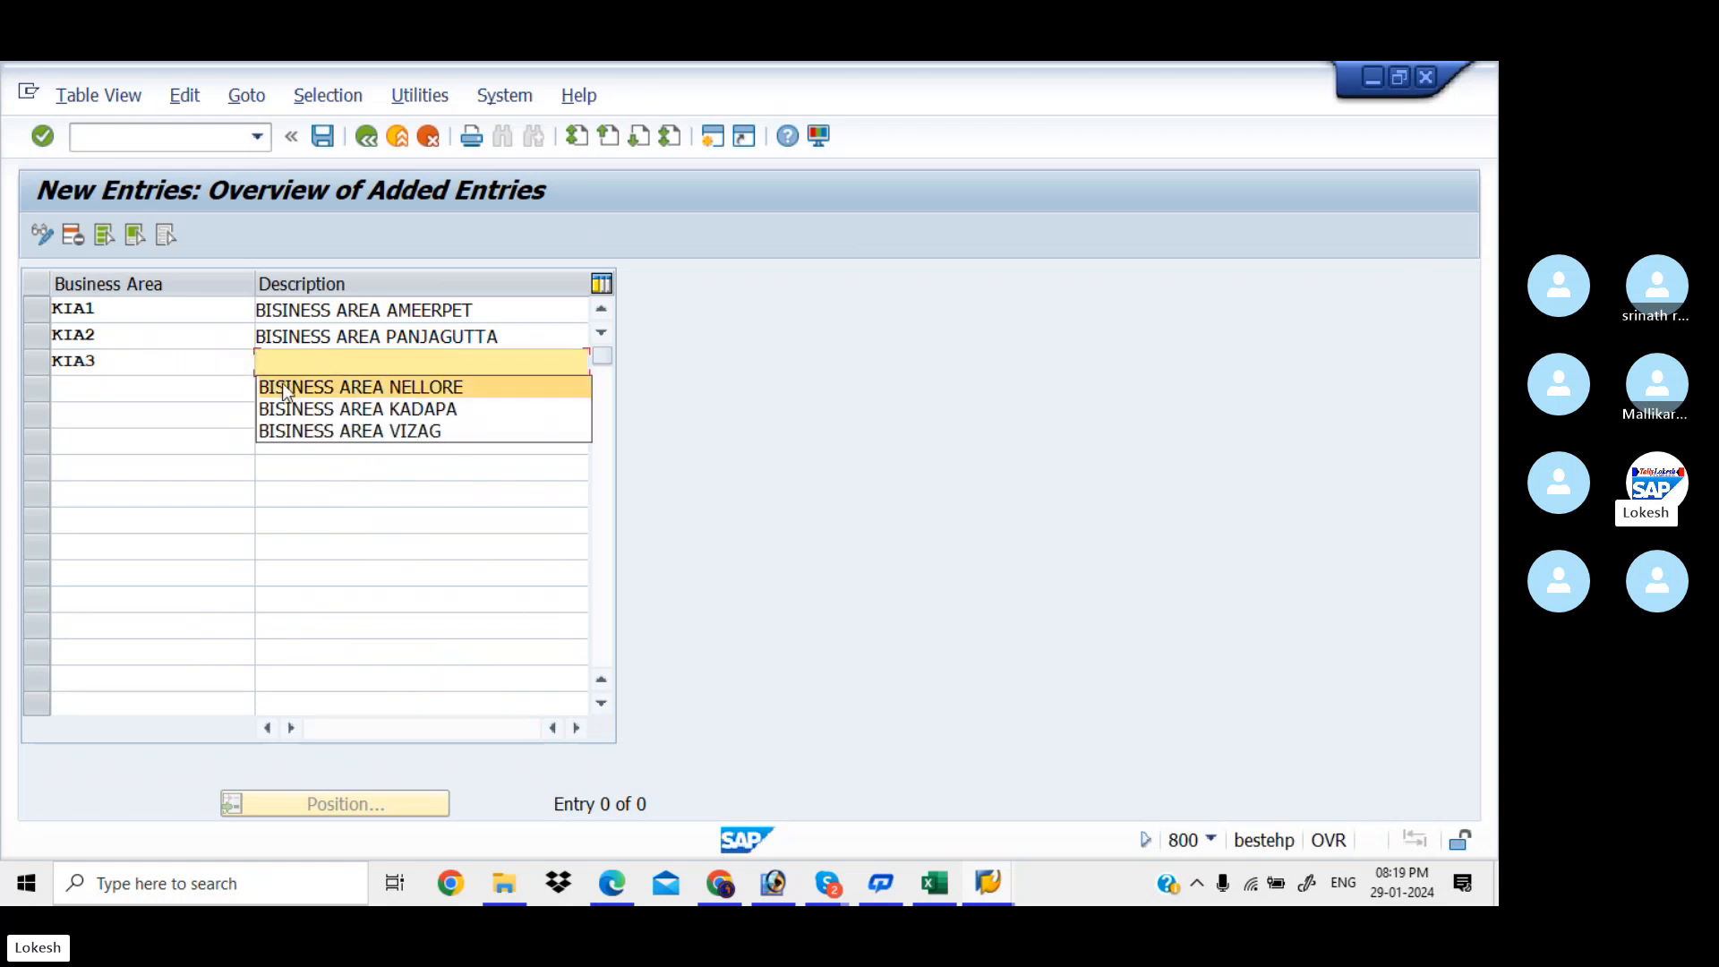
left_click(378, 404)
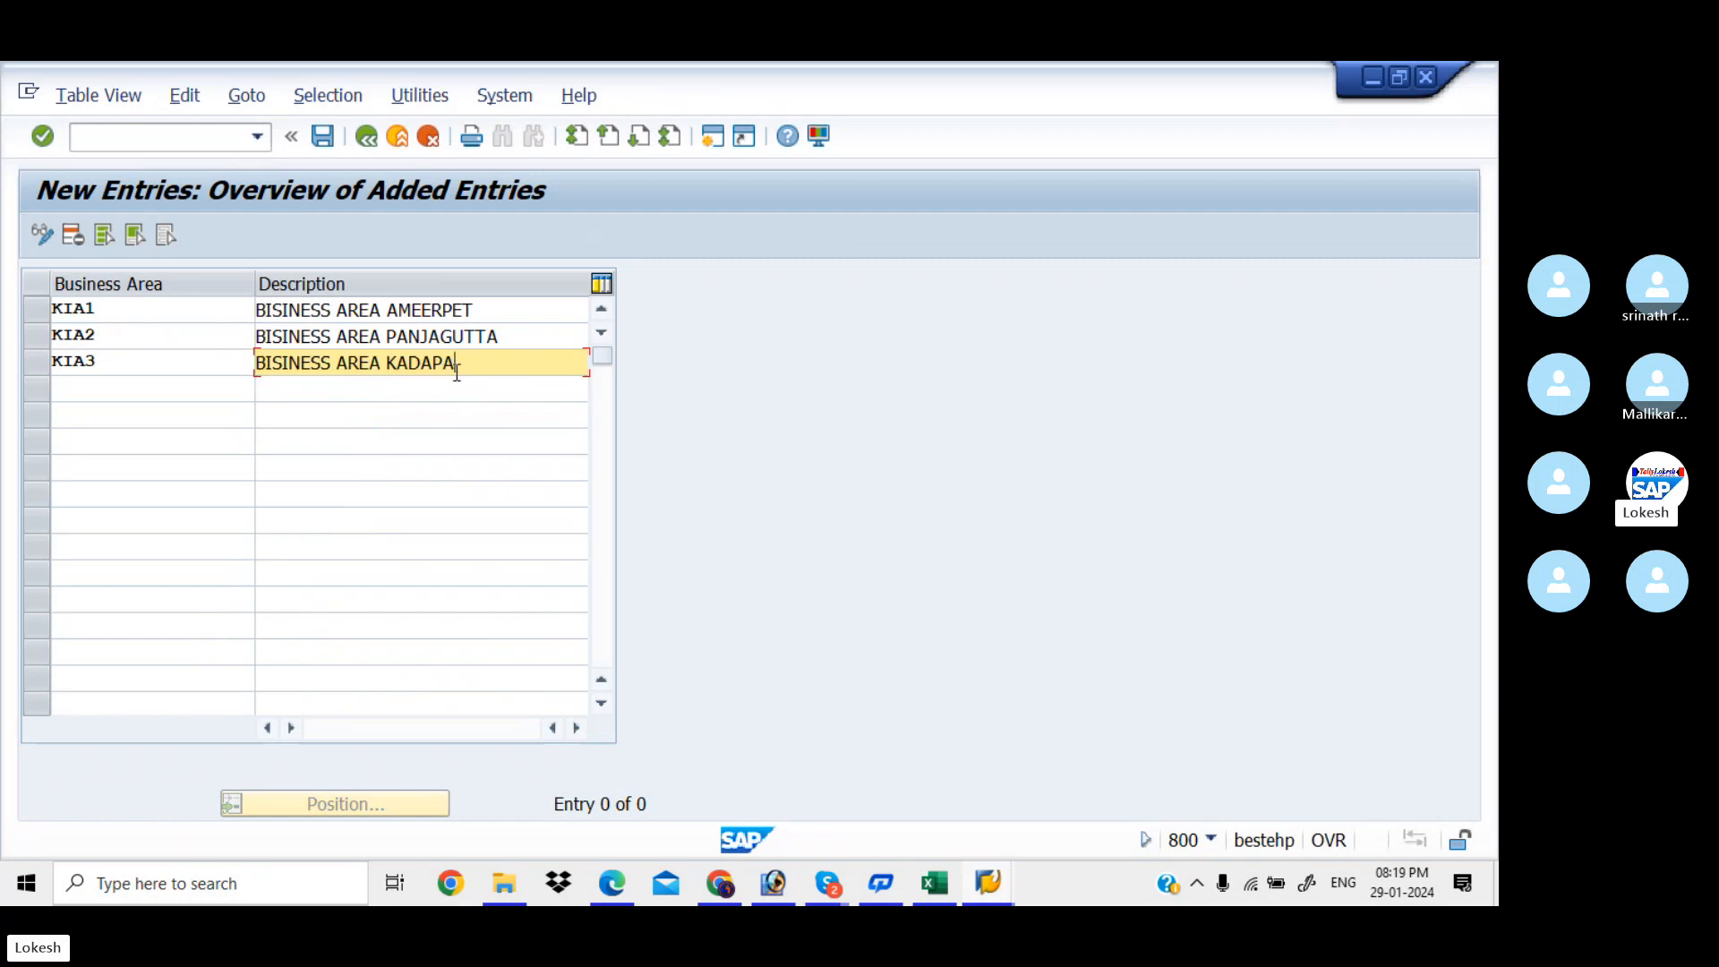
key("BackSpace")
key("BackSpace")
key("BackSpace")
key("BackSpace")
key("BackSpace")
key("BackSpace")
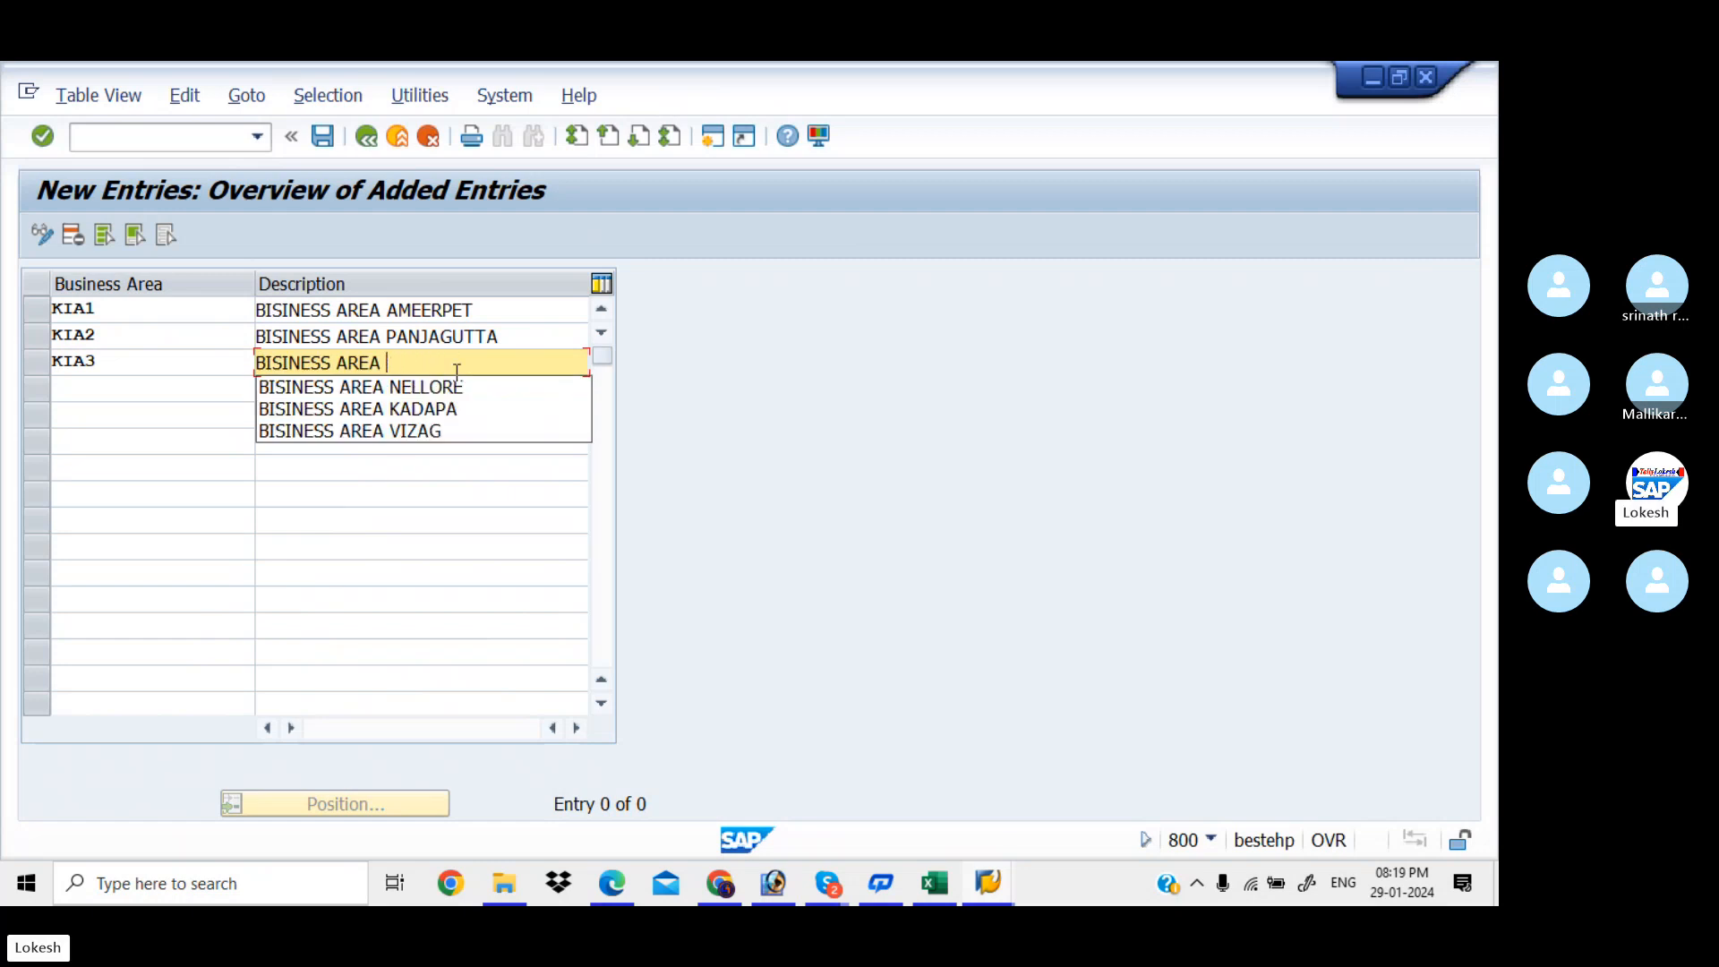
type("JF")
key("BackSpace")
key("BackSpace")
type("F")
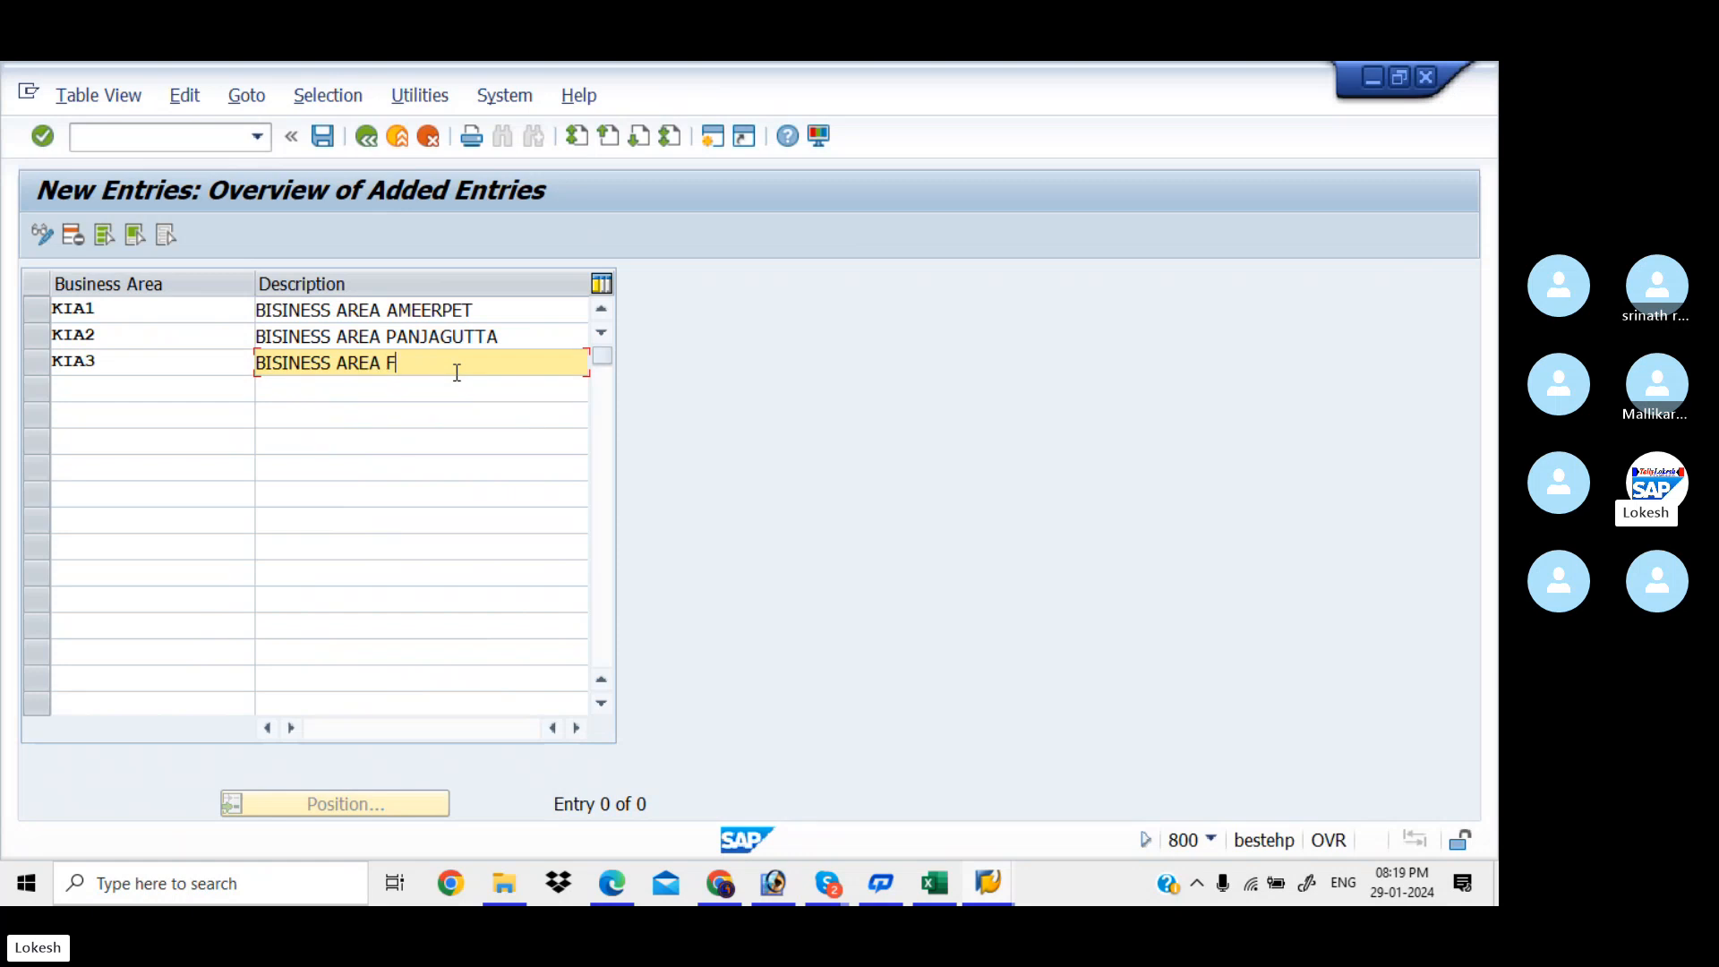
type("ILM")
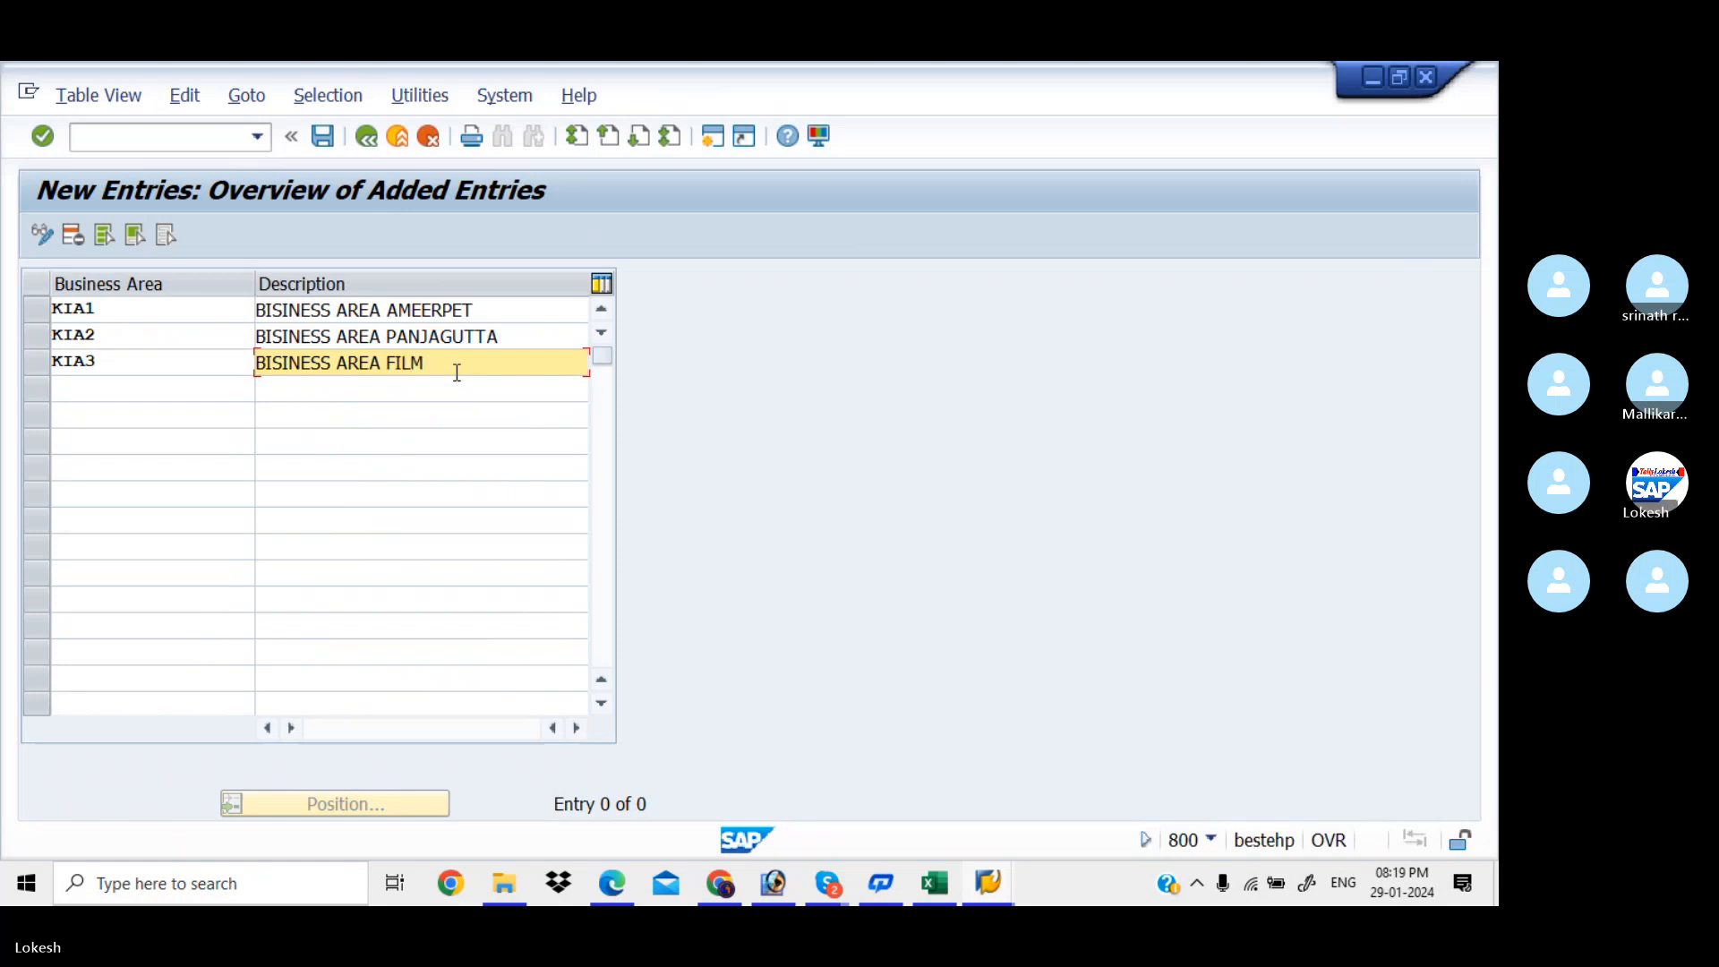
type("CITY")
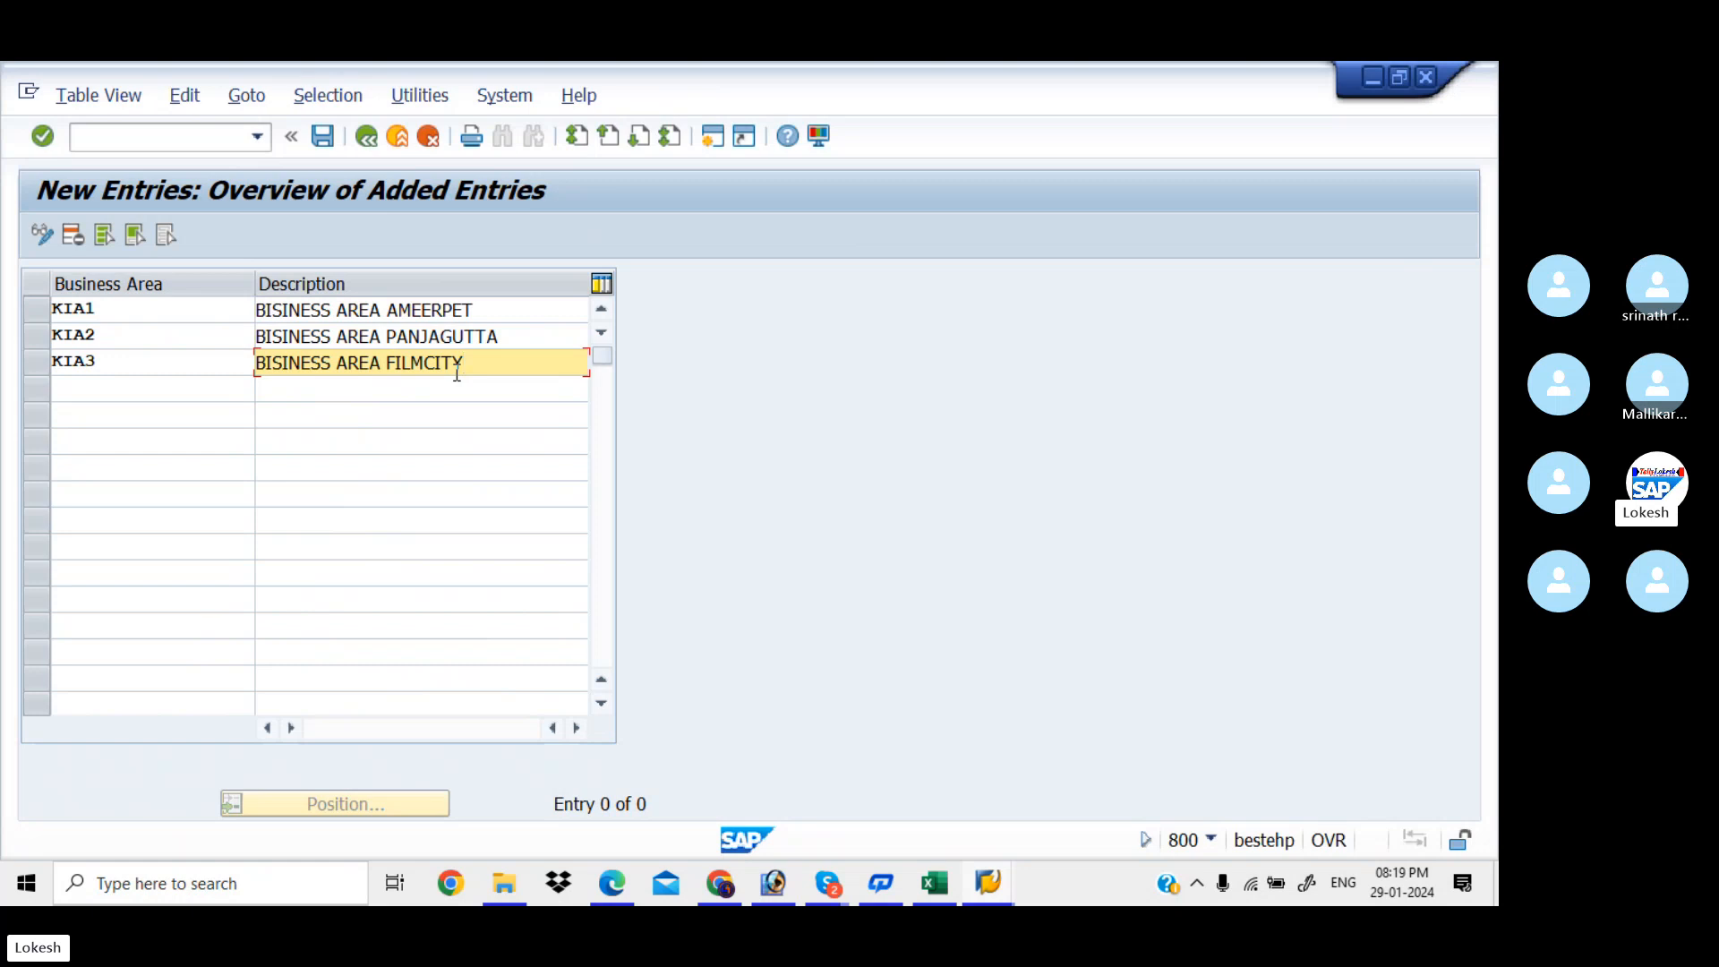
left_click(130, 304)
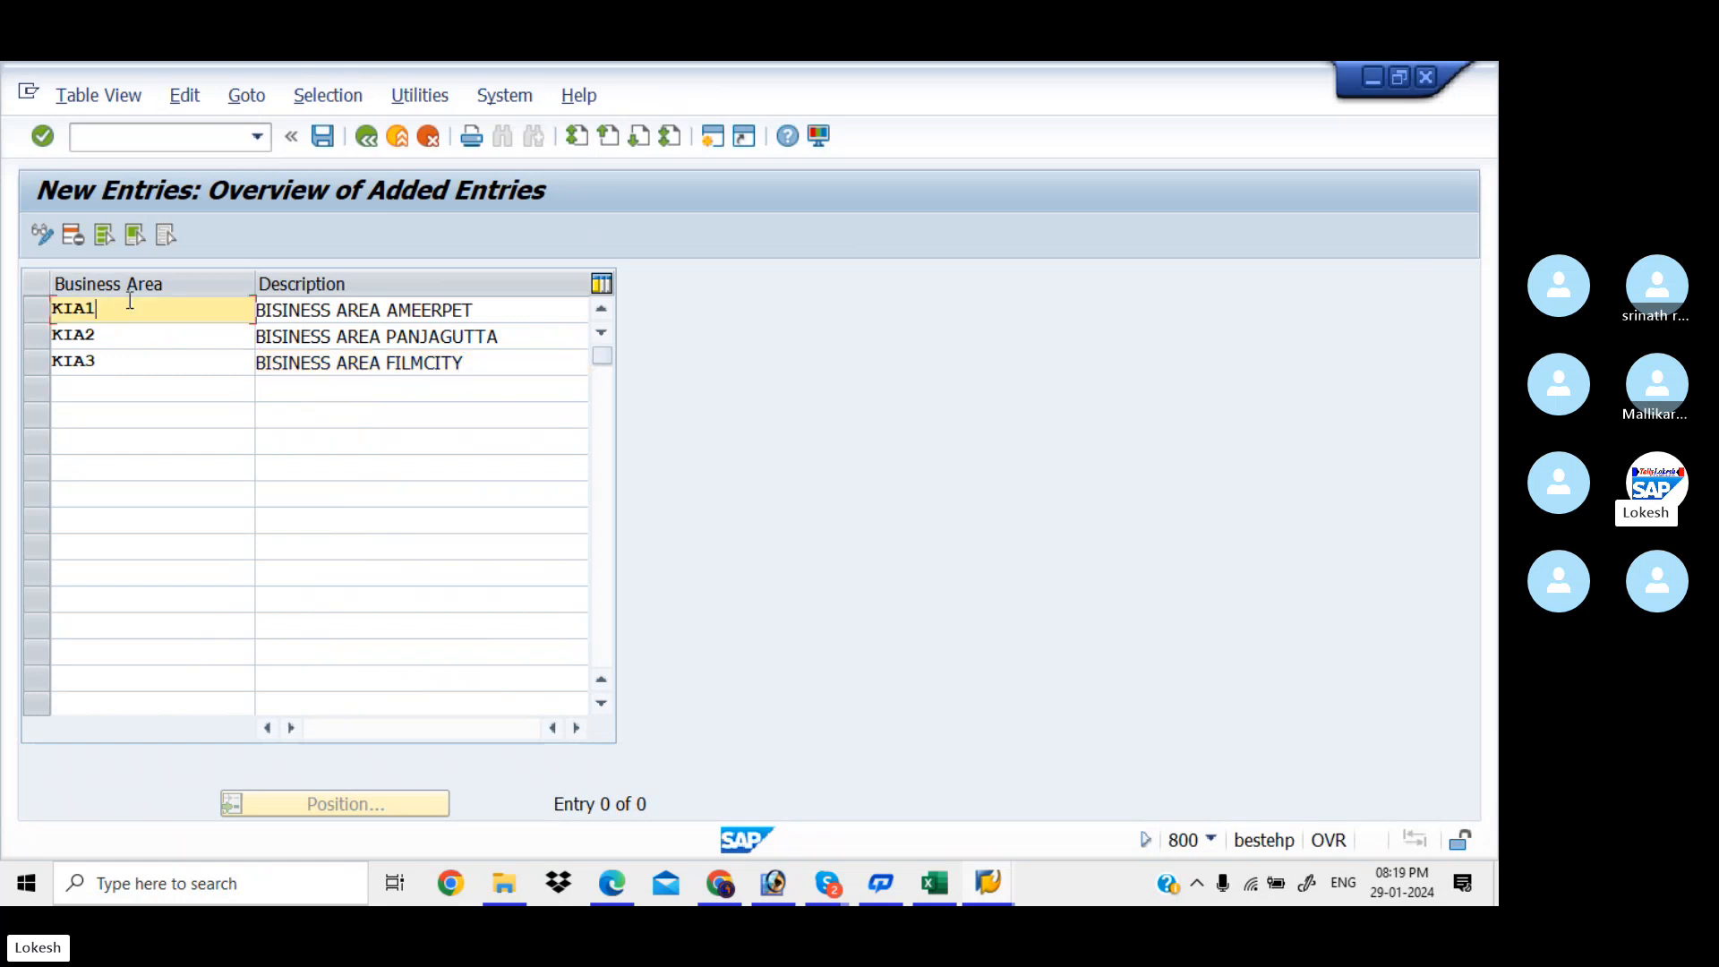
left_click(146, 335)
left_click(155, 364)
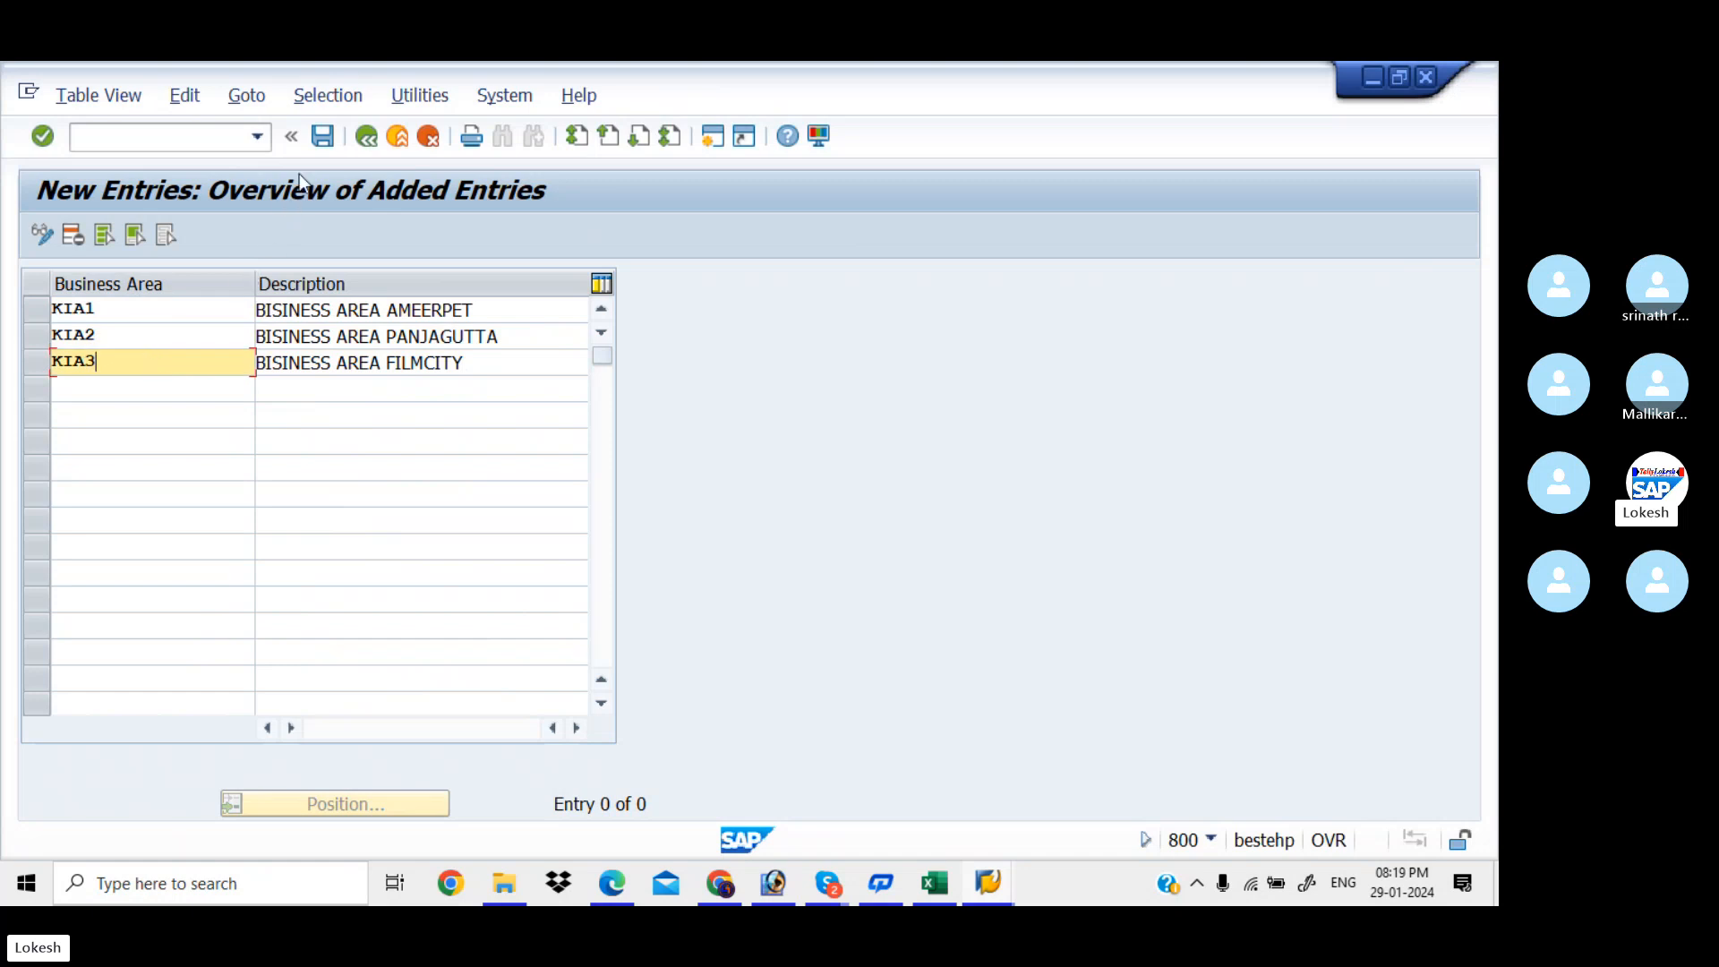
Try saving, then change the duplicate business area keys to KIA0, KIAB and KIAC
left_click(324, 134)
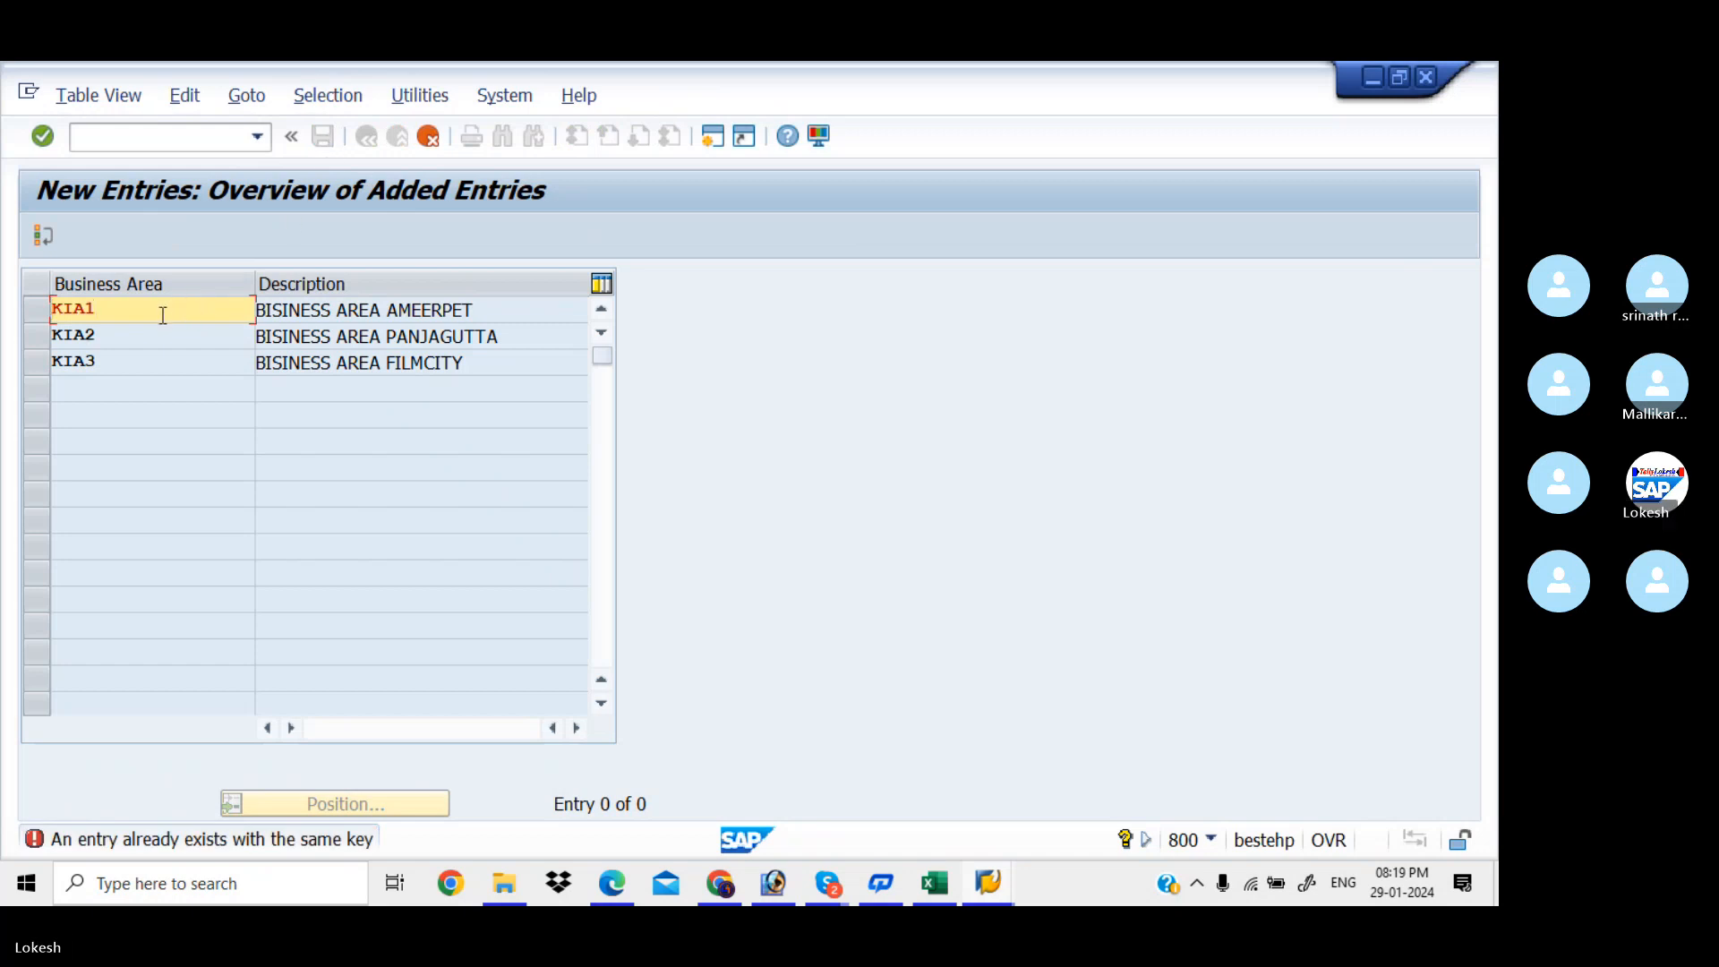
key("BackSpace")
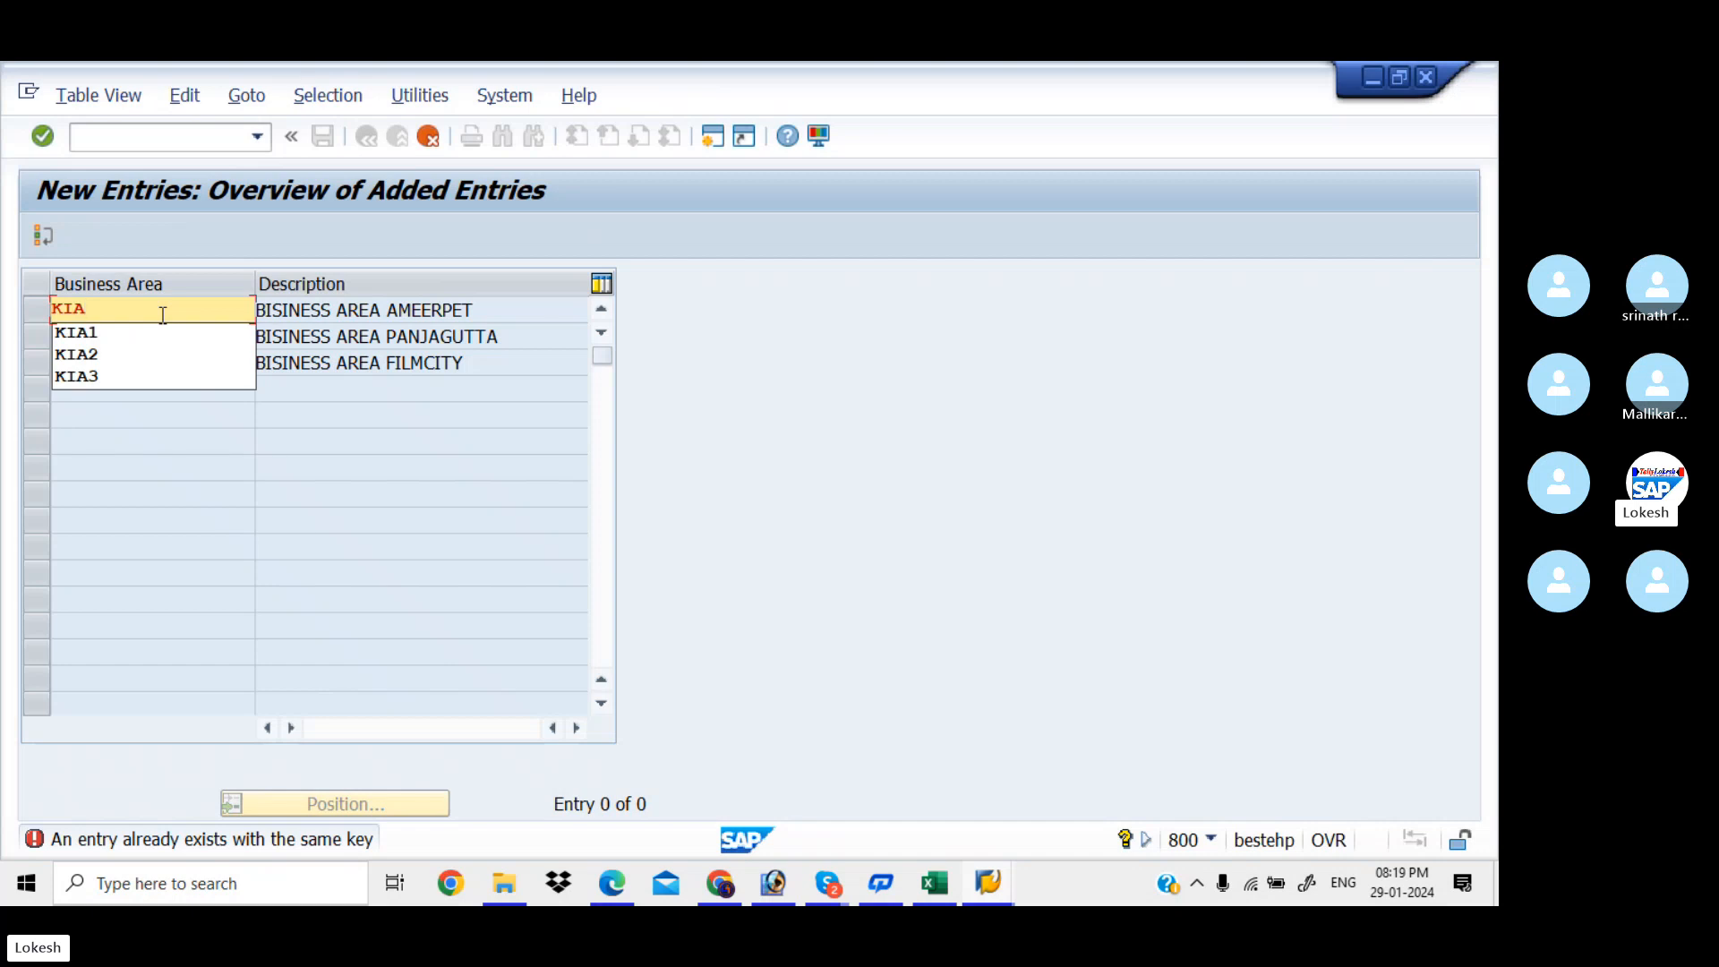
type("0")
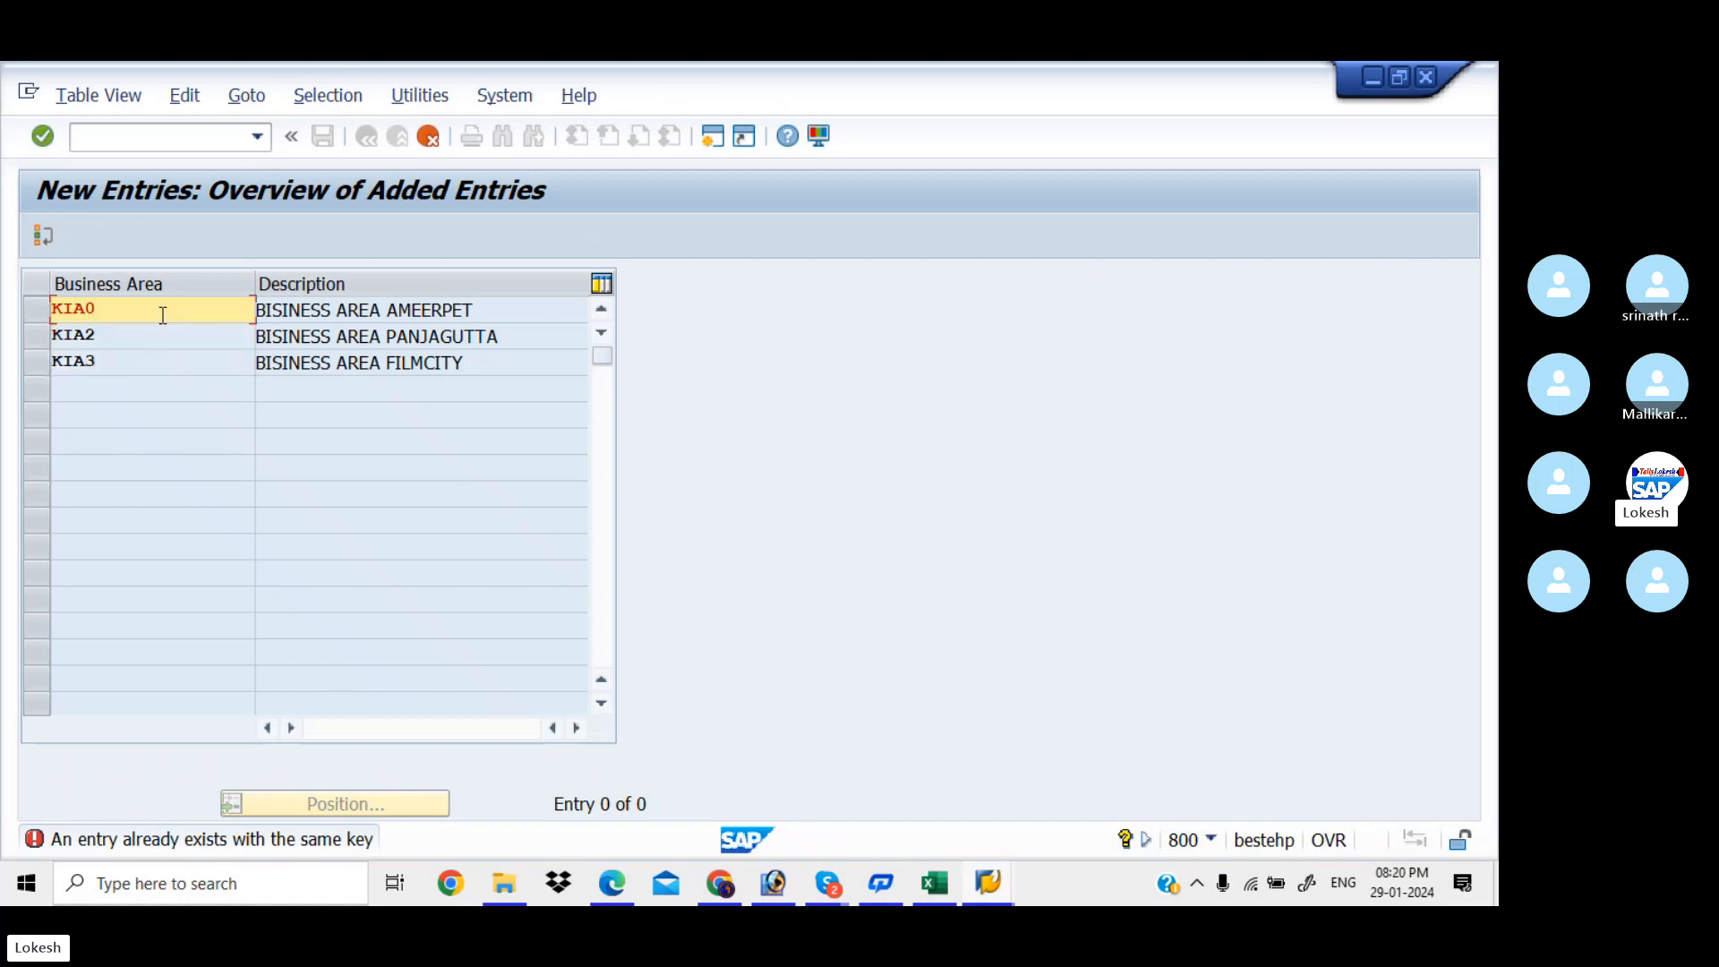
key("Return")
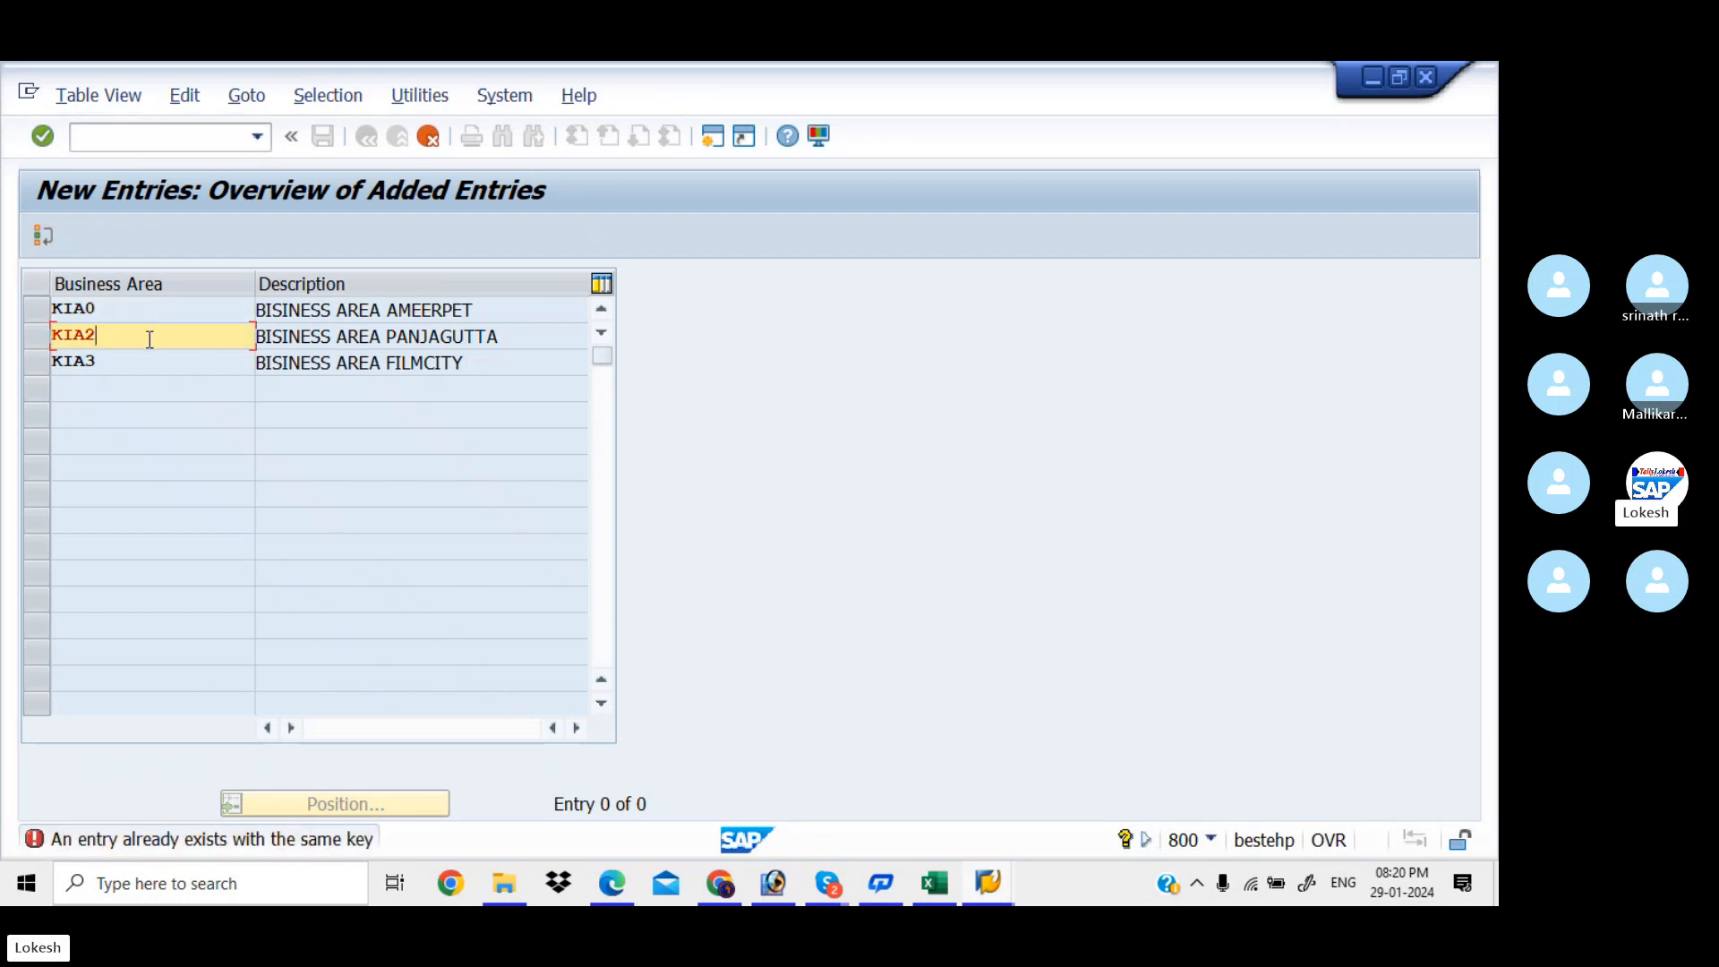
key("BackSpace")
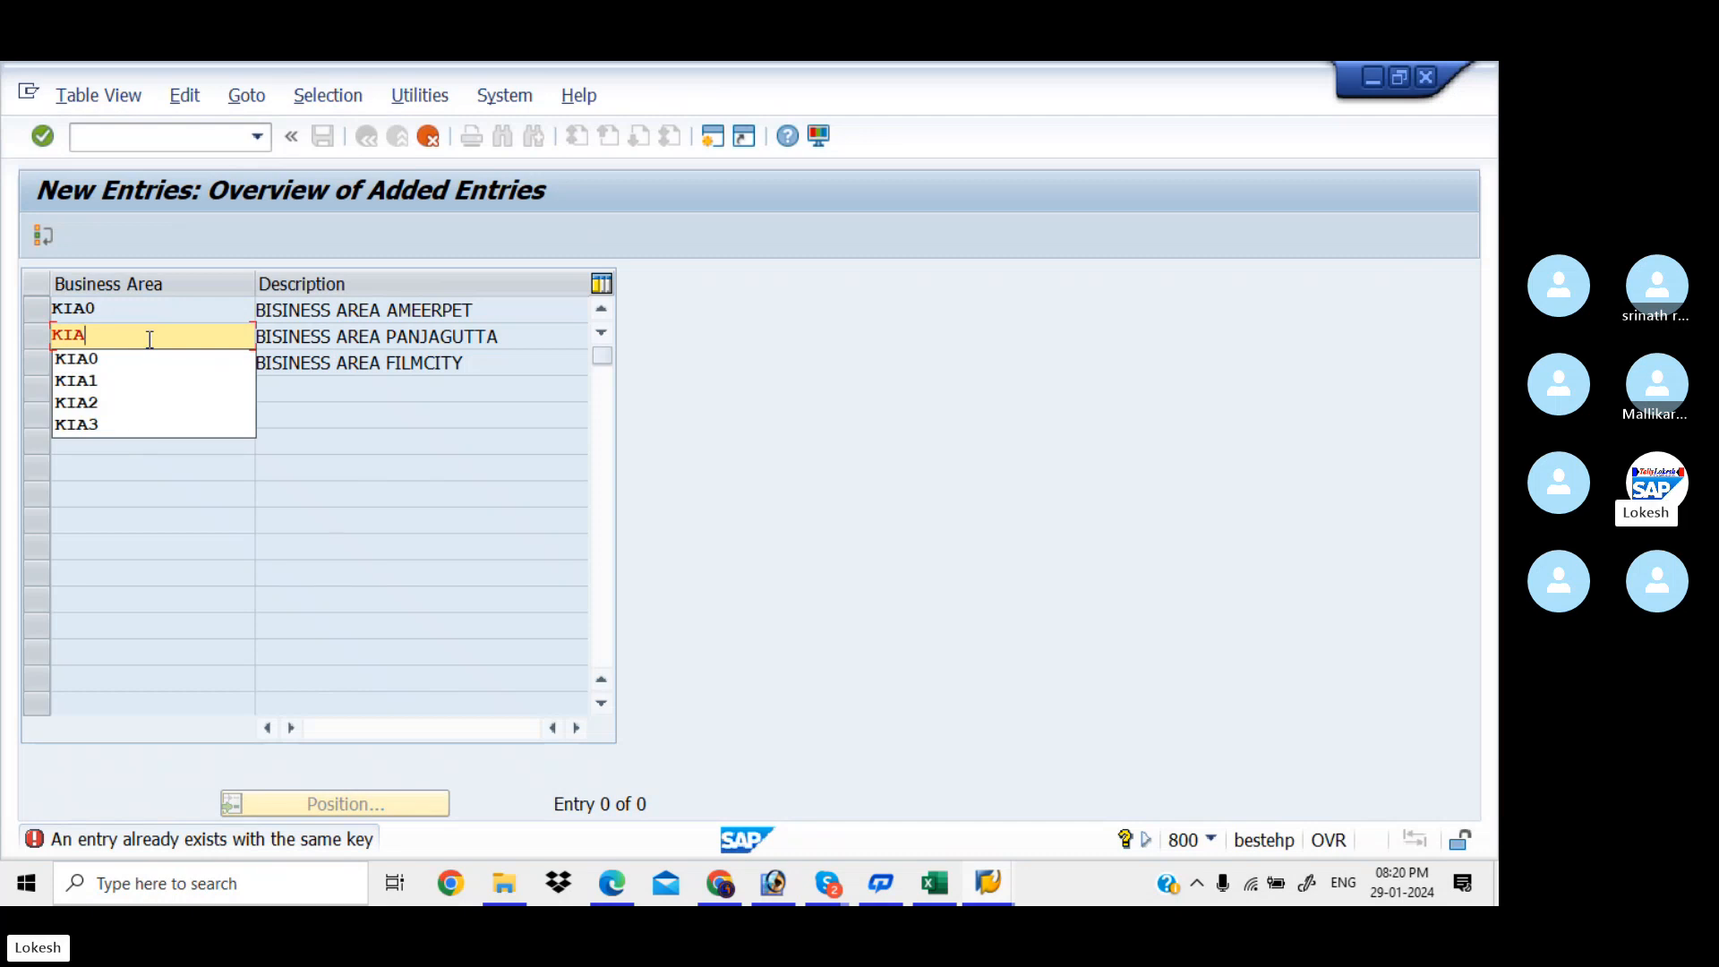
key("Return")
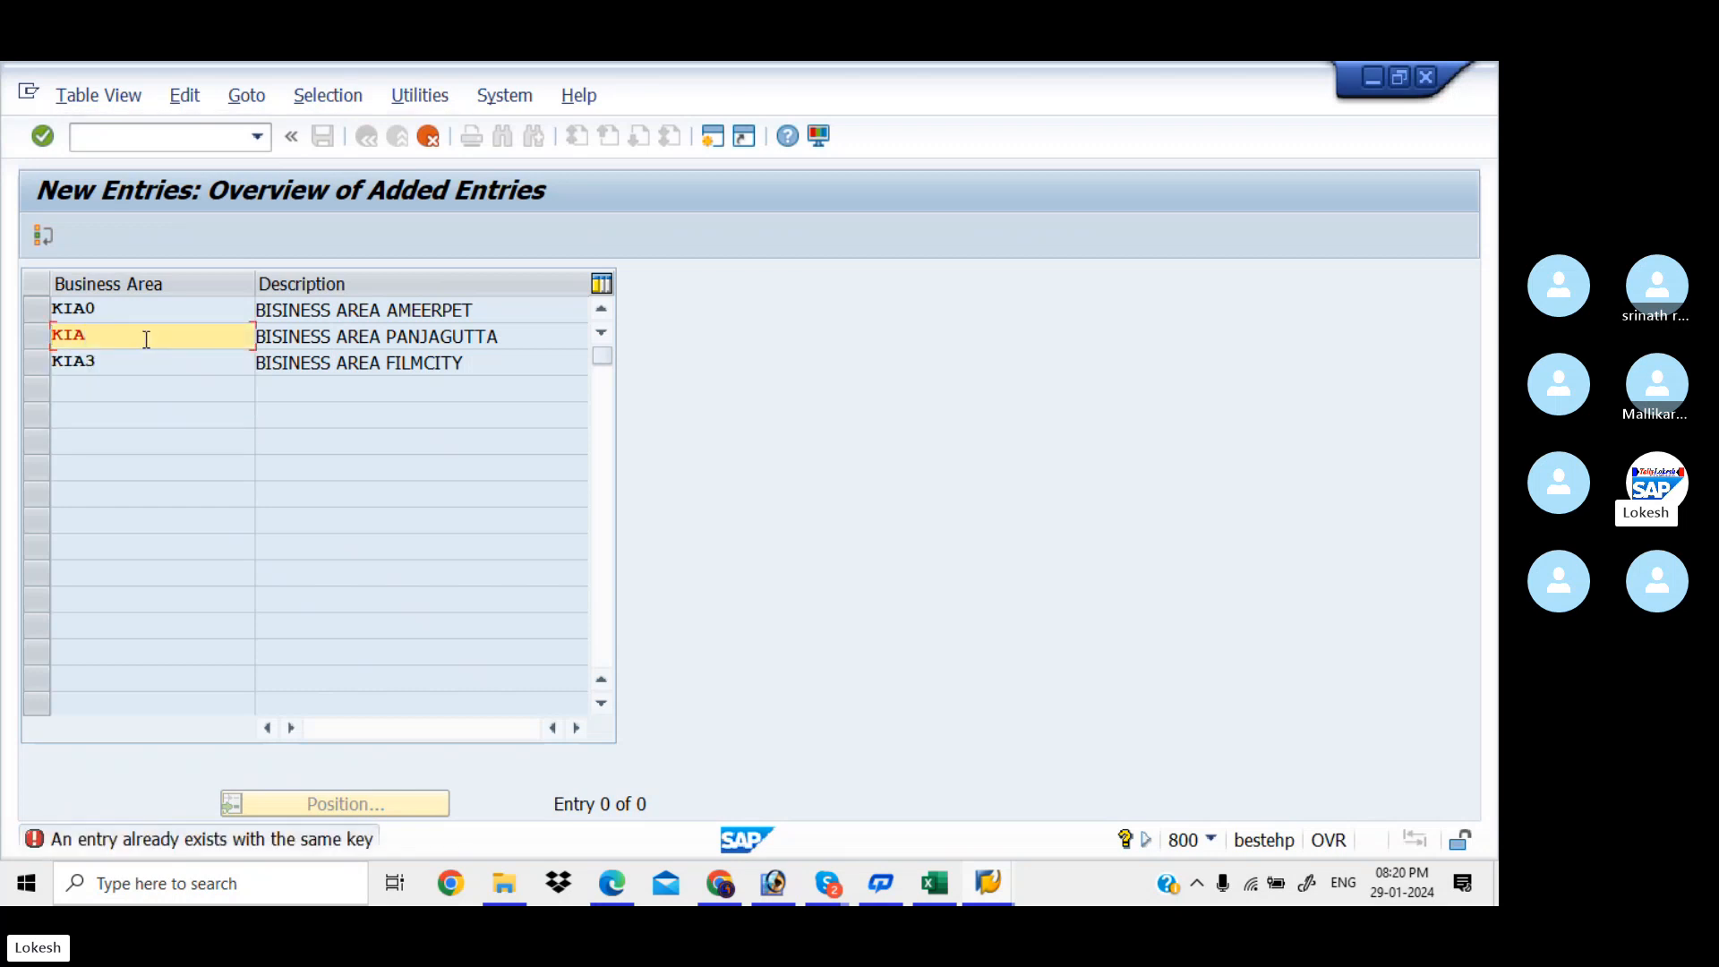
type("B")
key("Return")
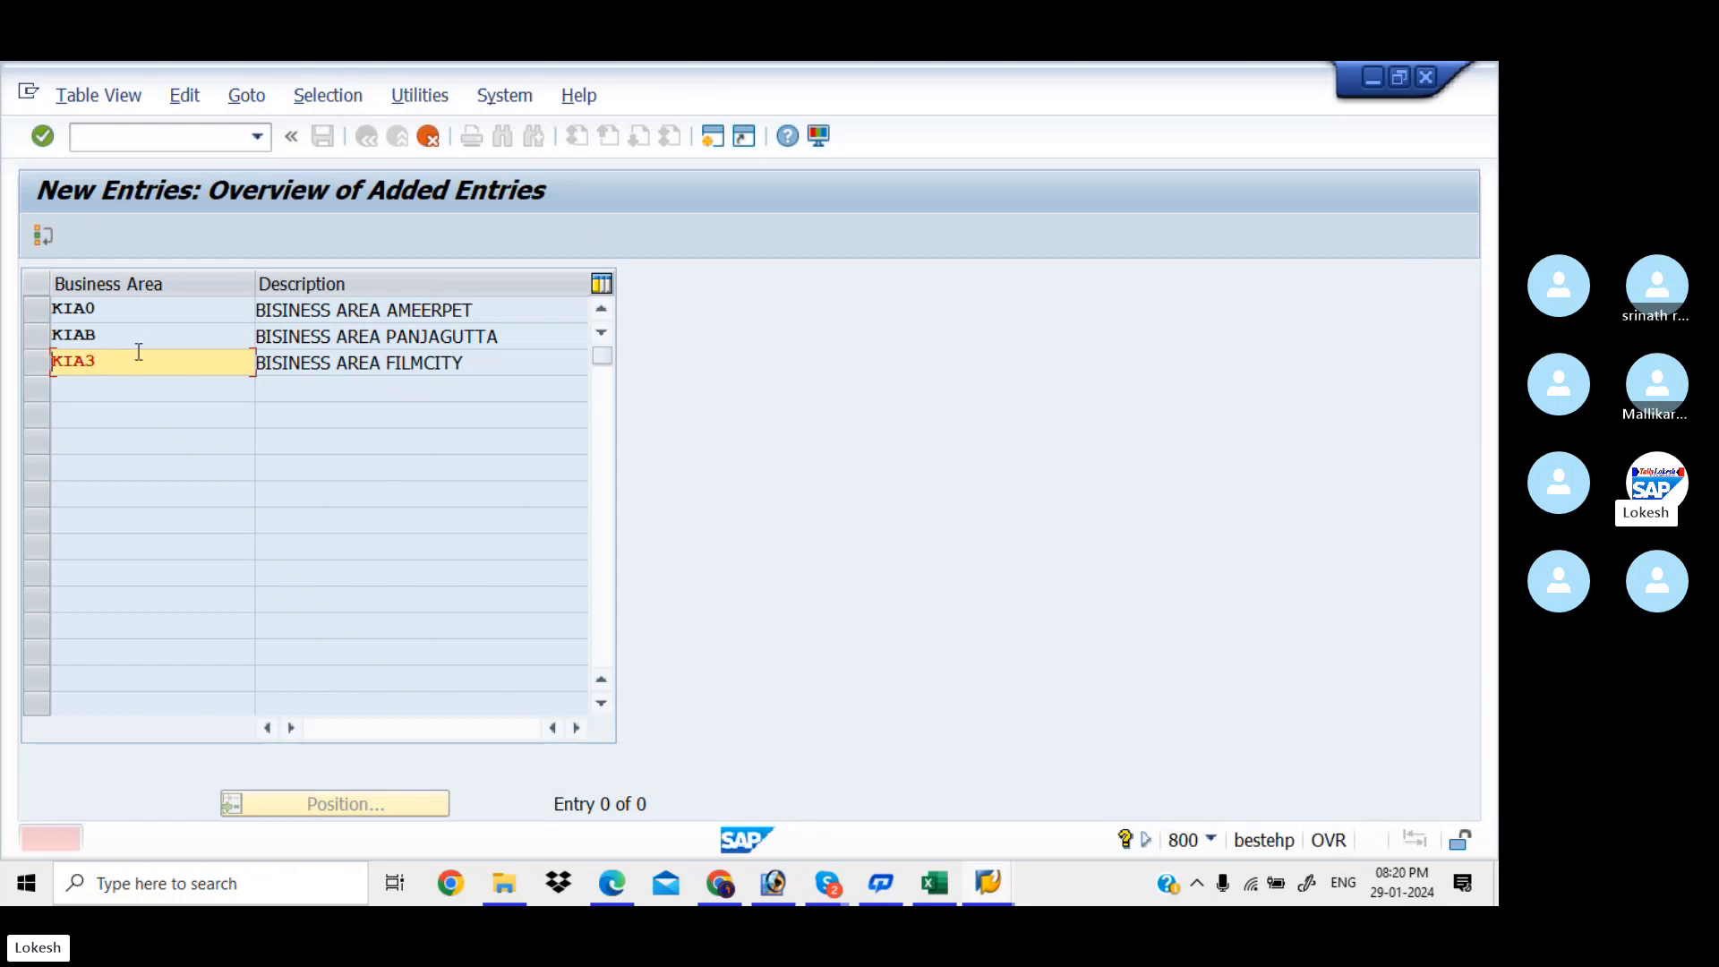
key("BackSpace")
type("C")
key("Return")
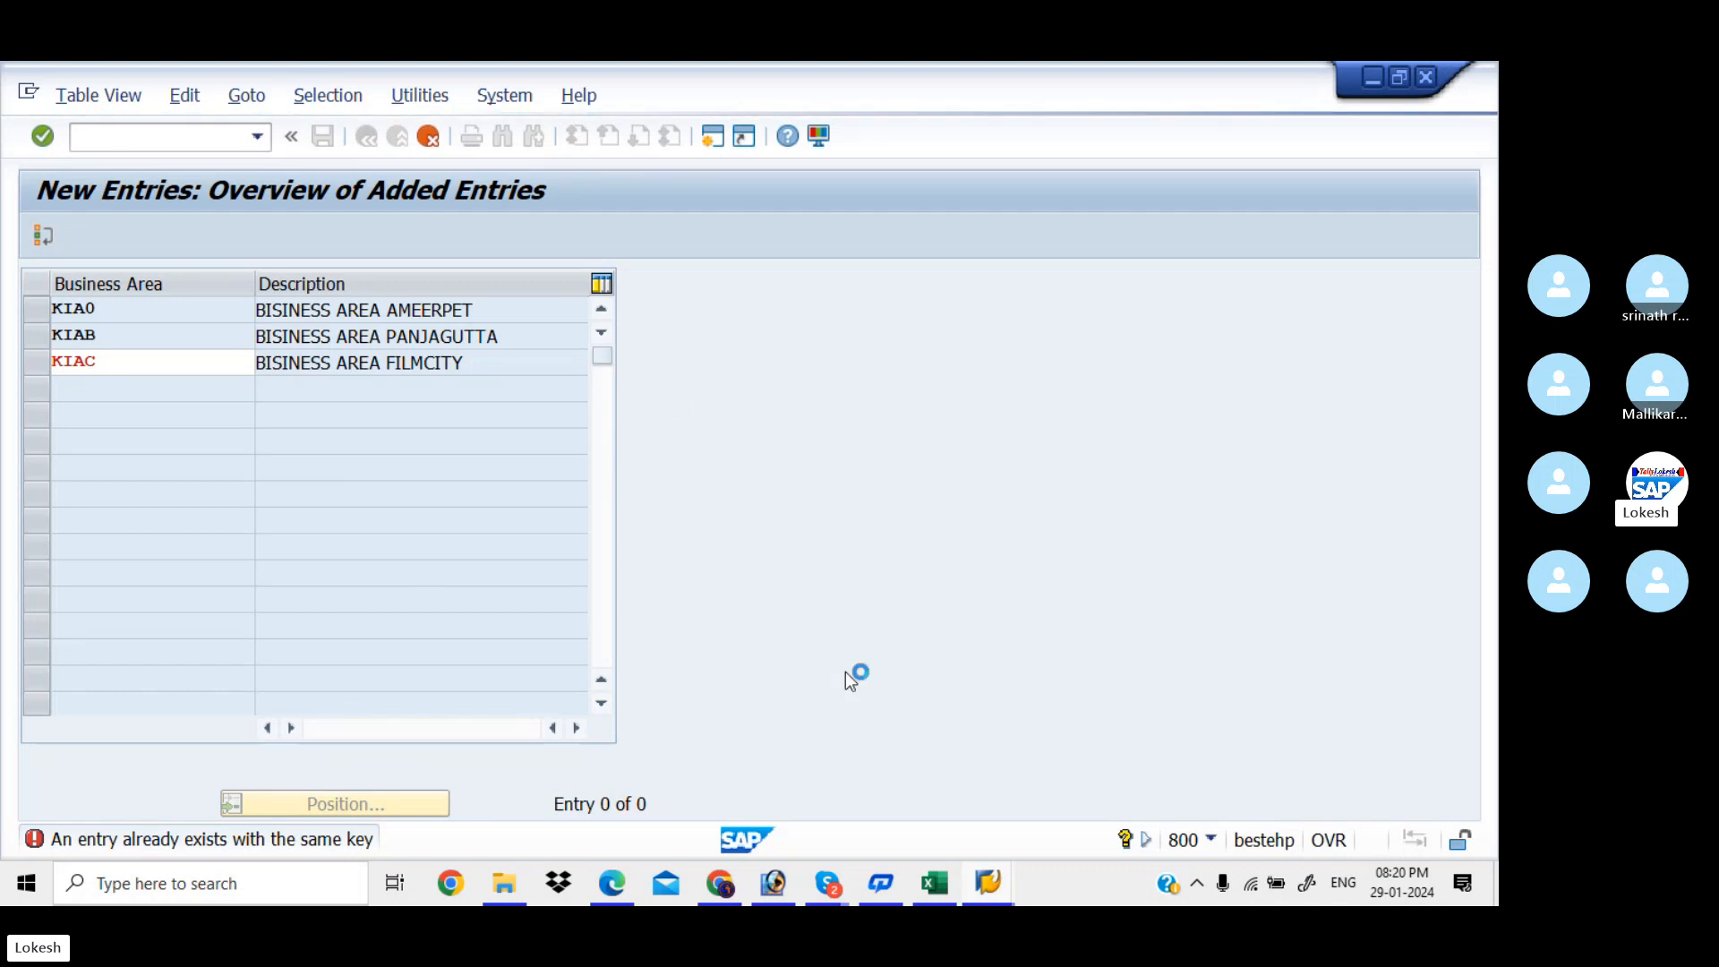
Log on to client 800 from SAP Logon, continuing past the multiple-logon prompt
mouse_move(988, 884)
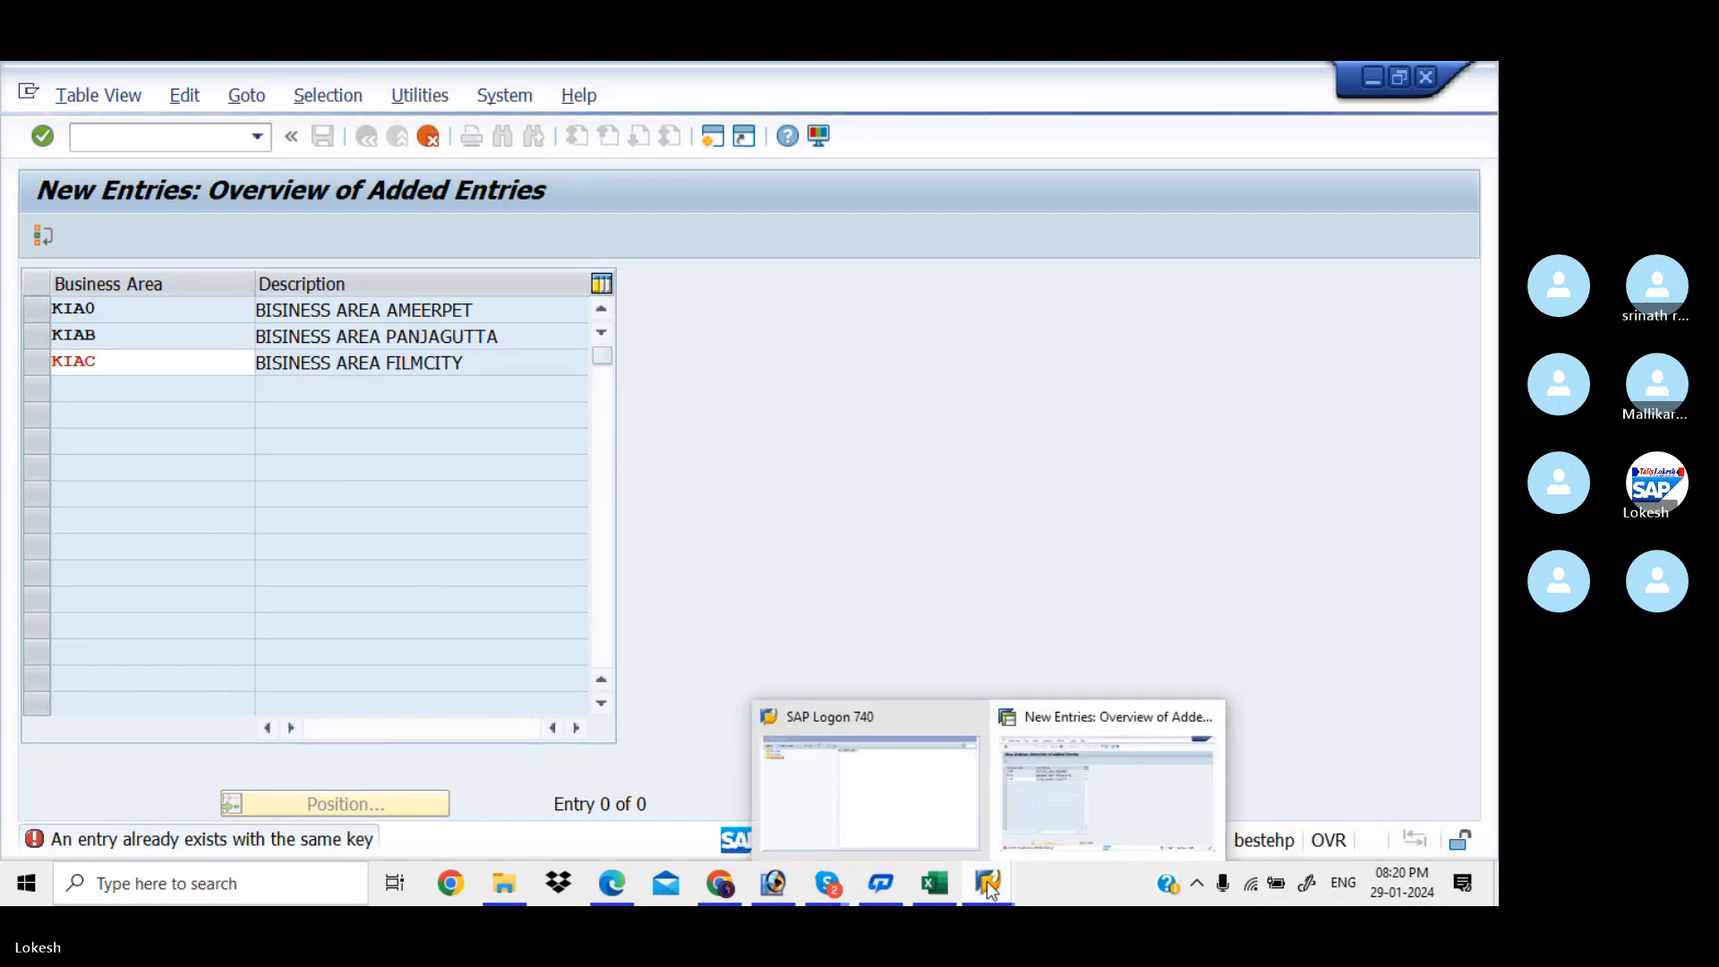
left_click(921, 798)
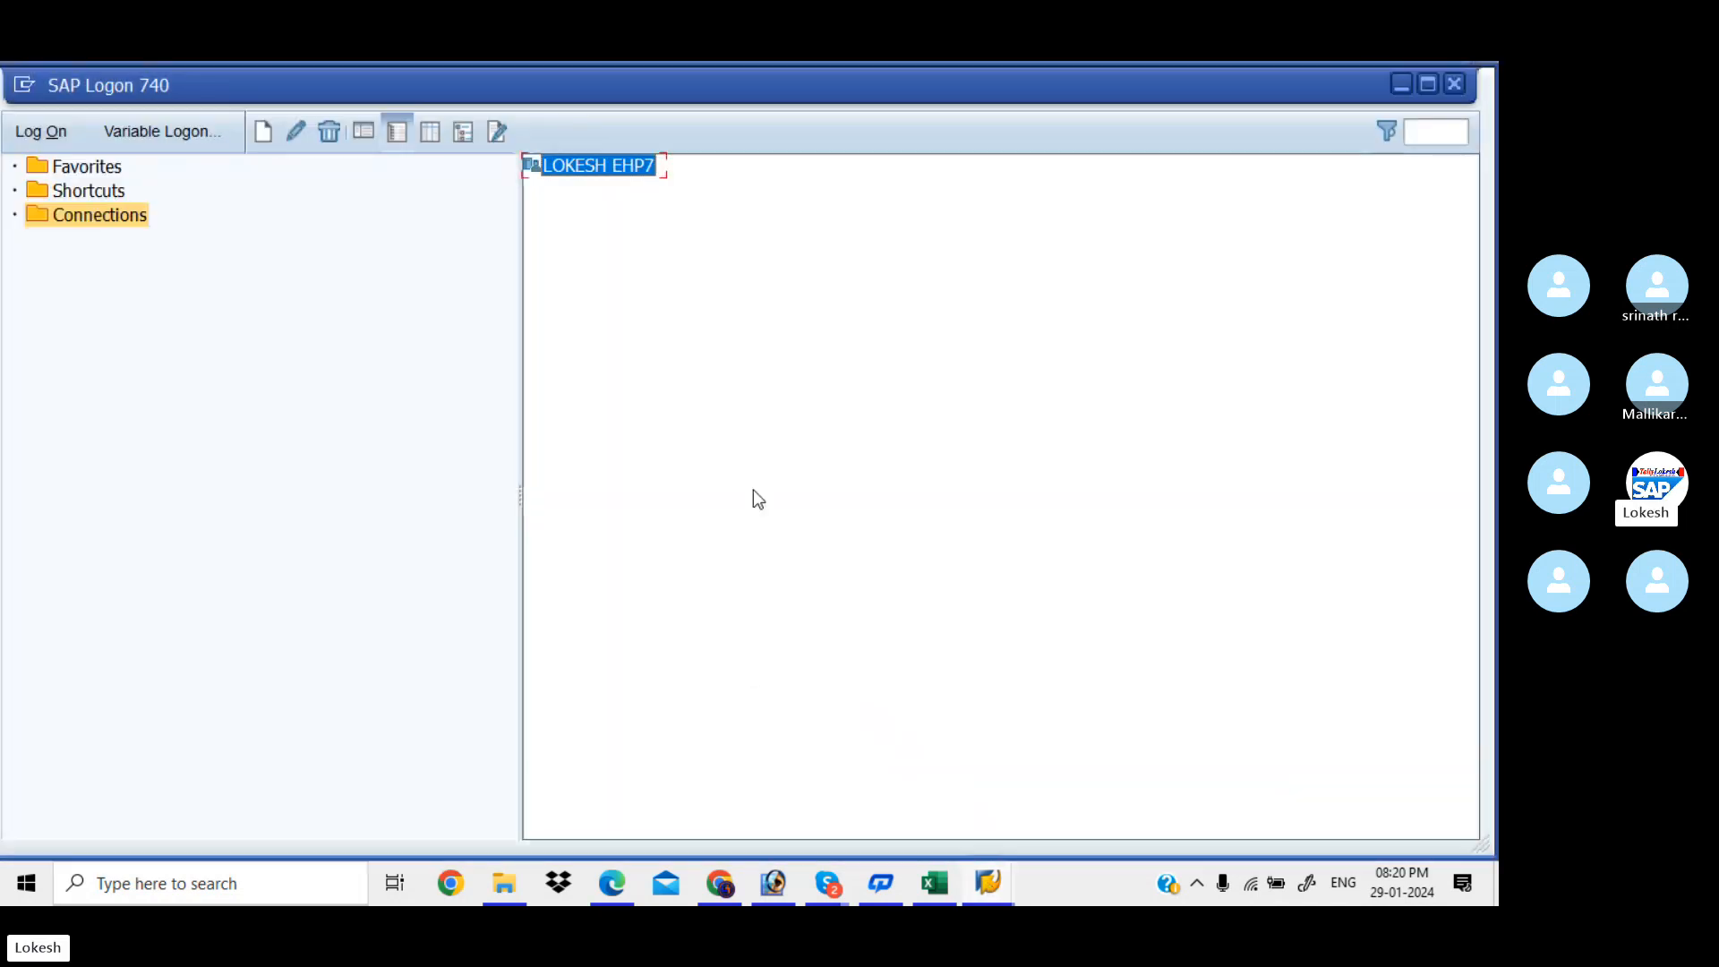
double_click(633, 167)
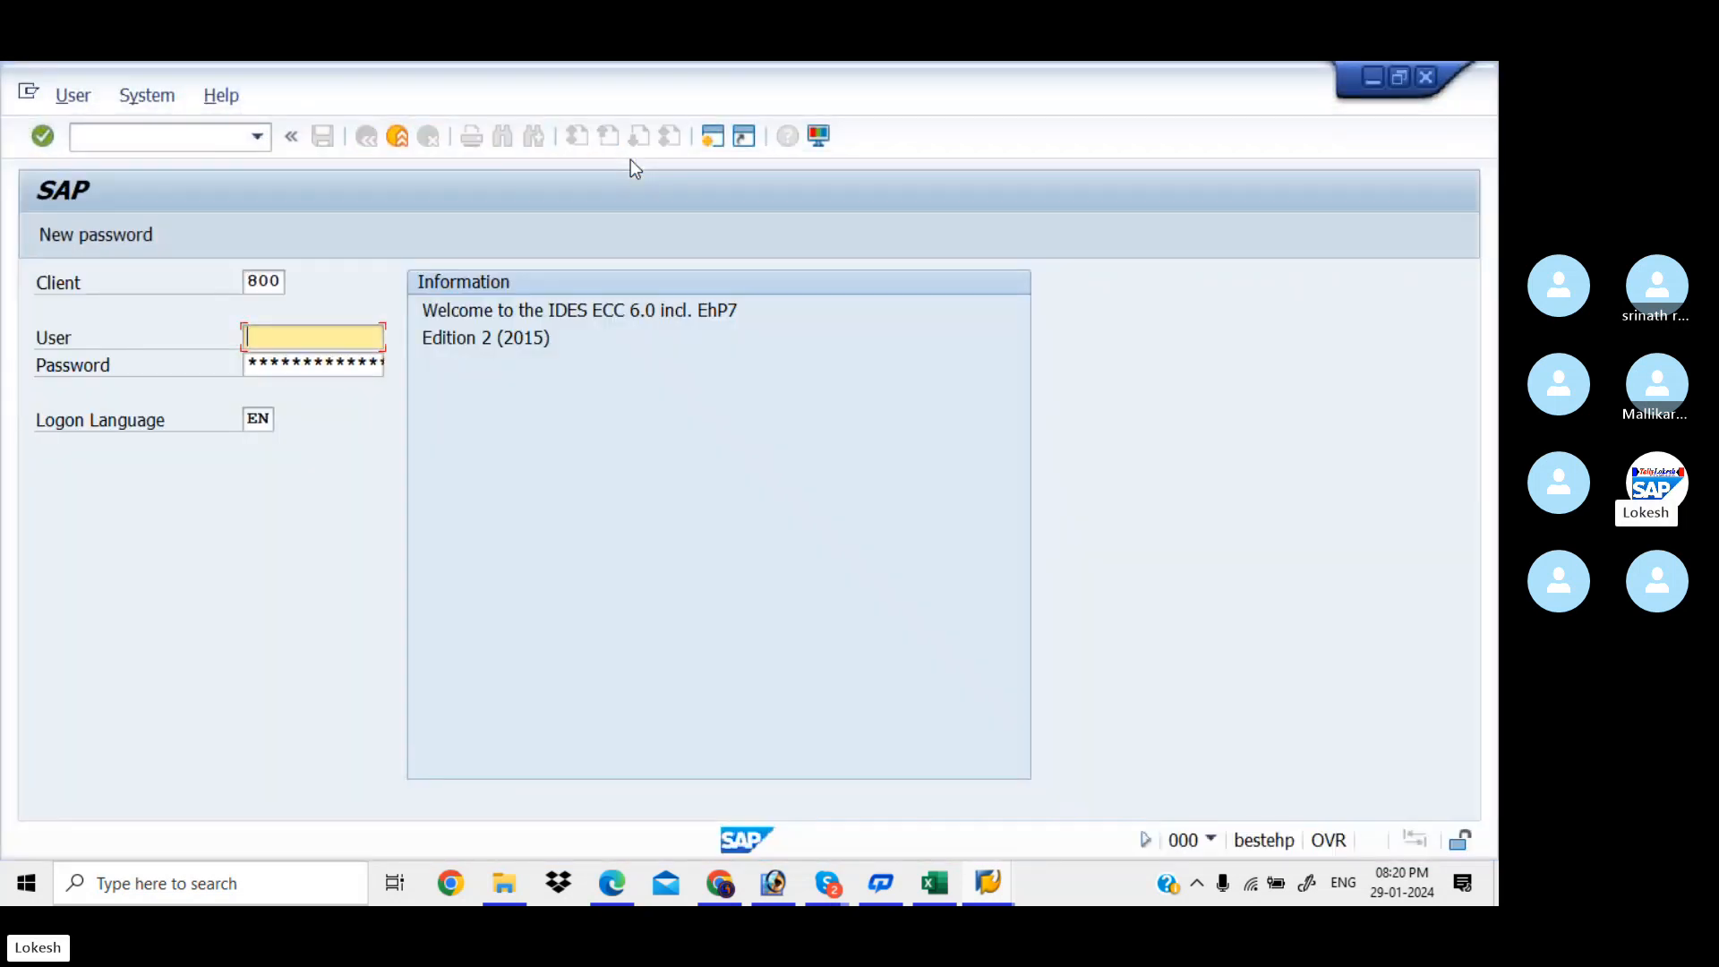
key("Down")
key("Down")
key("Tab")
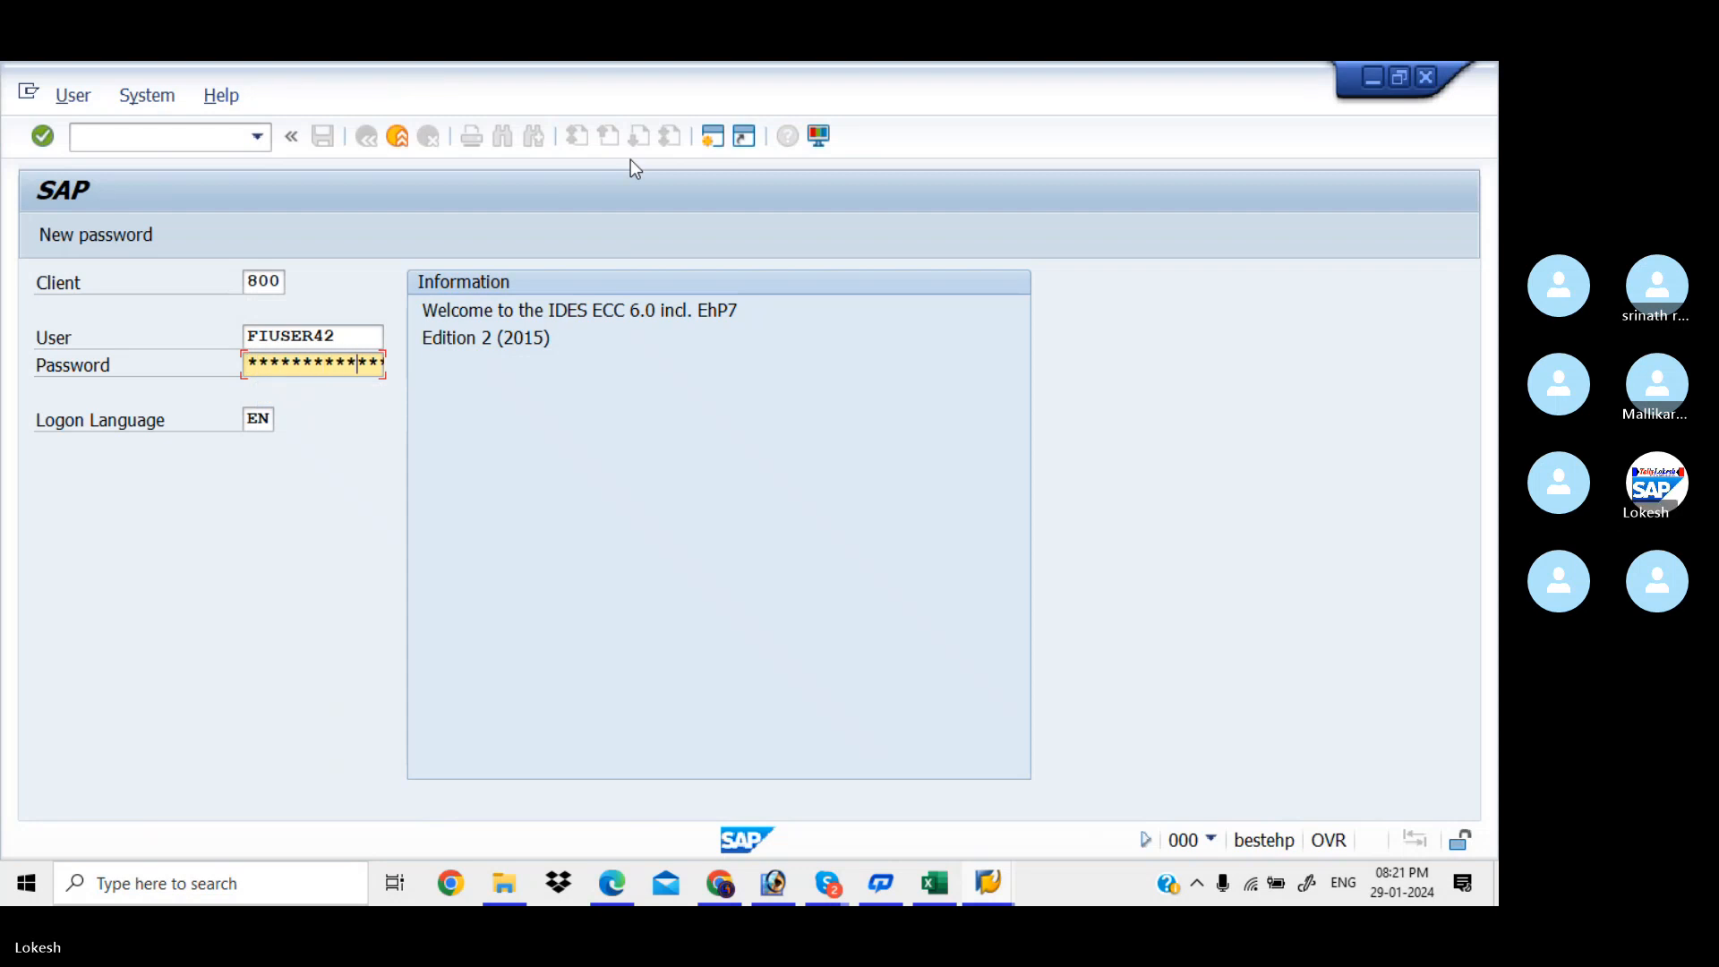
key("Return")
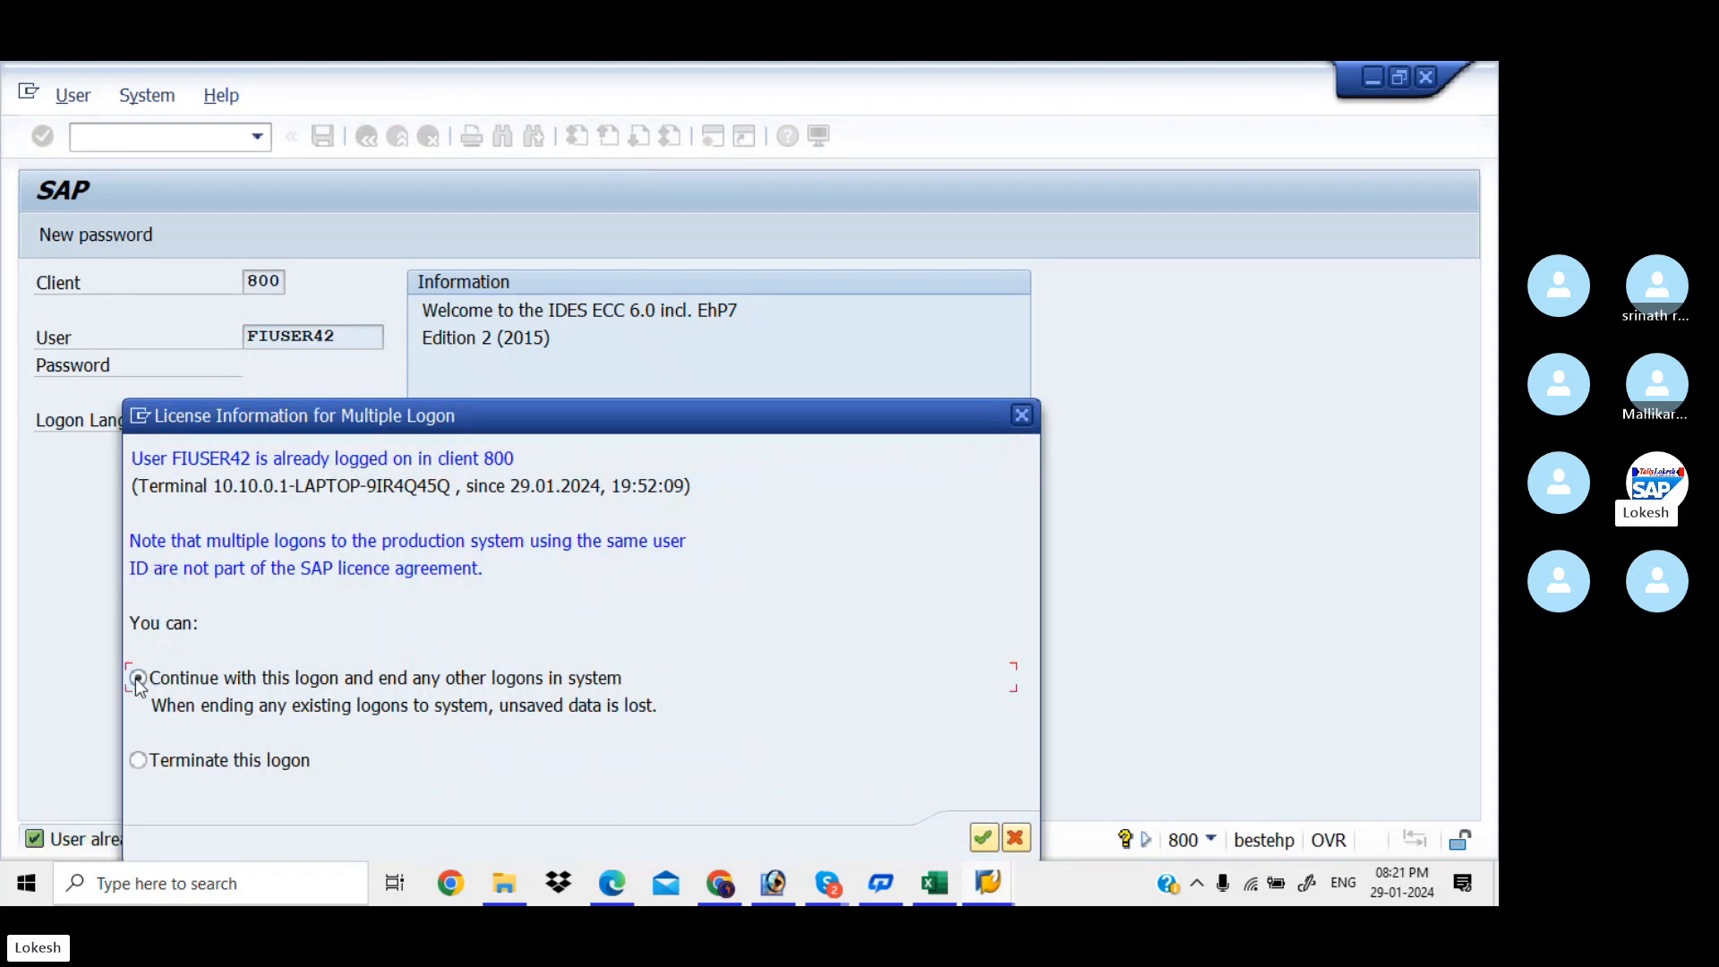
left_click(985, 839)
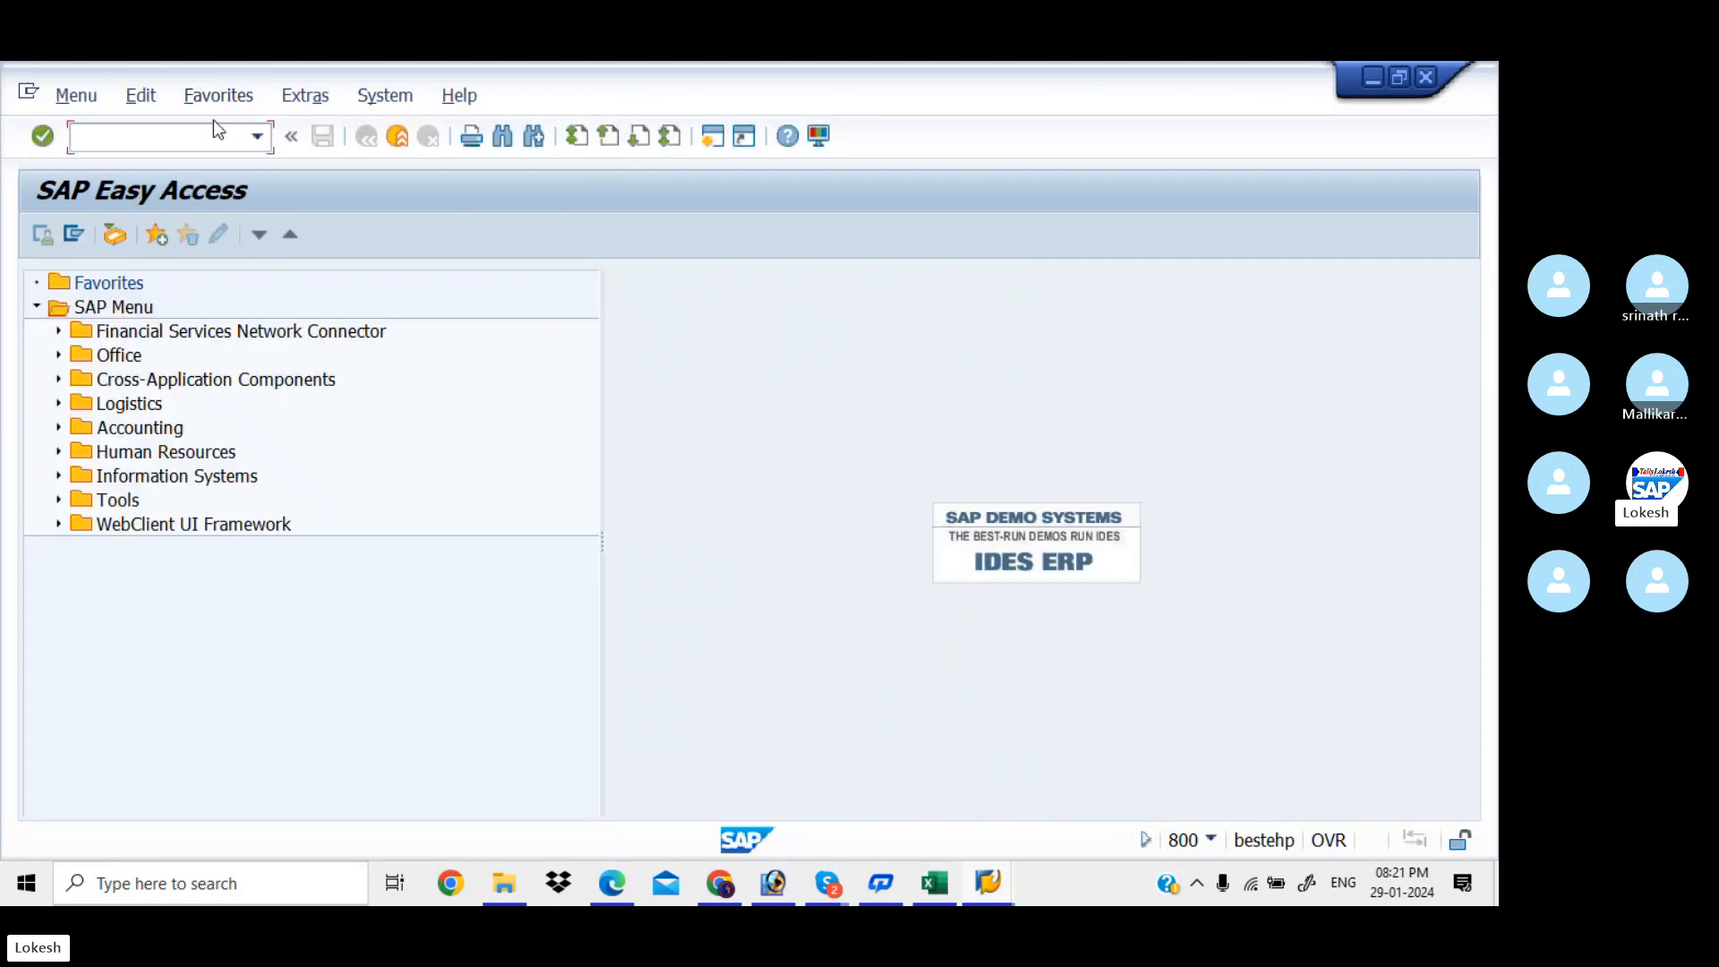
Through SPRO, run Define Business Area under Enterprise Structure > Definition > Financial Accounting
type("SPRO")
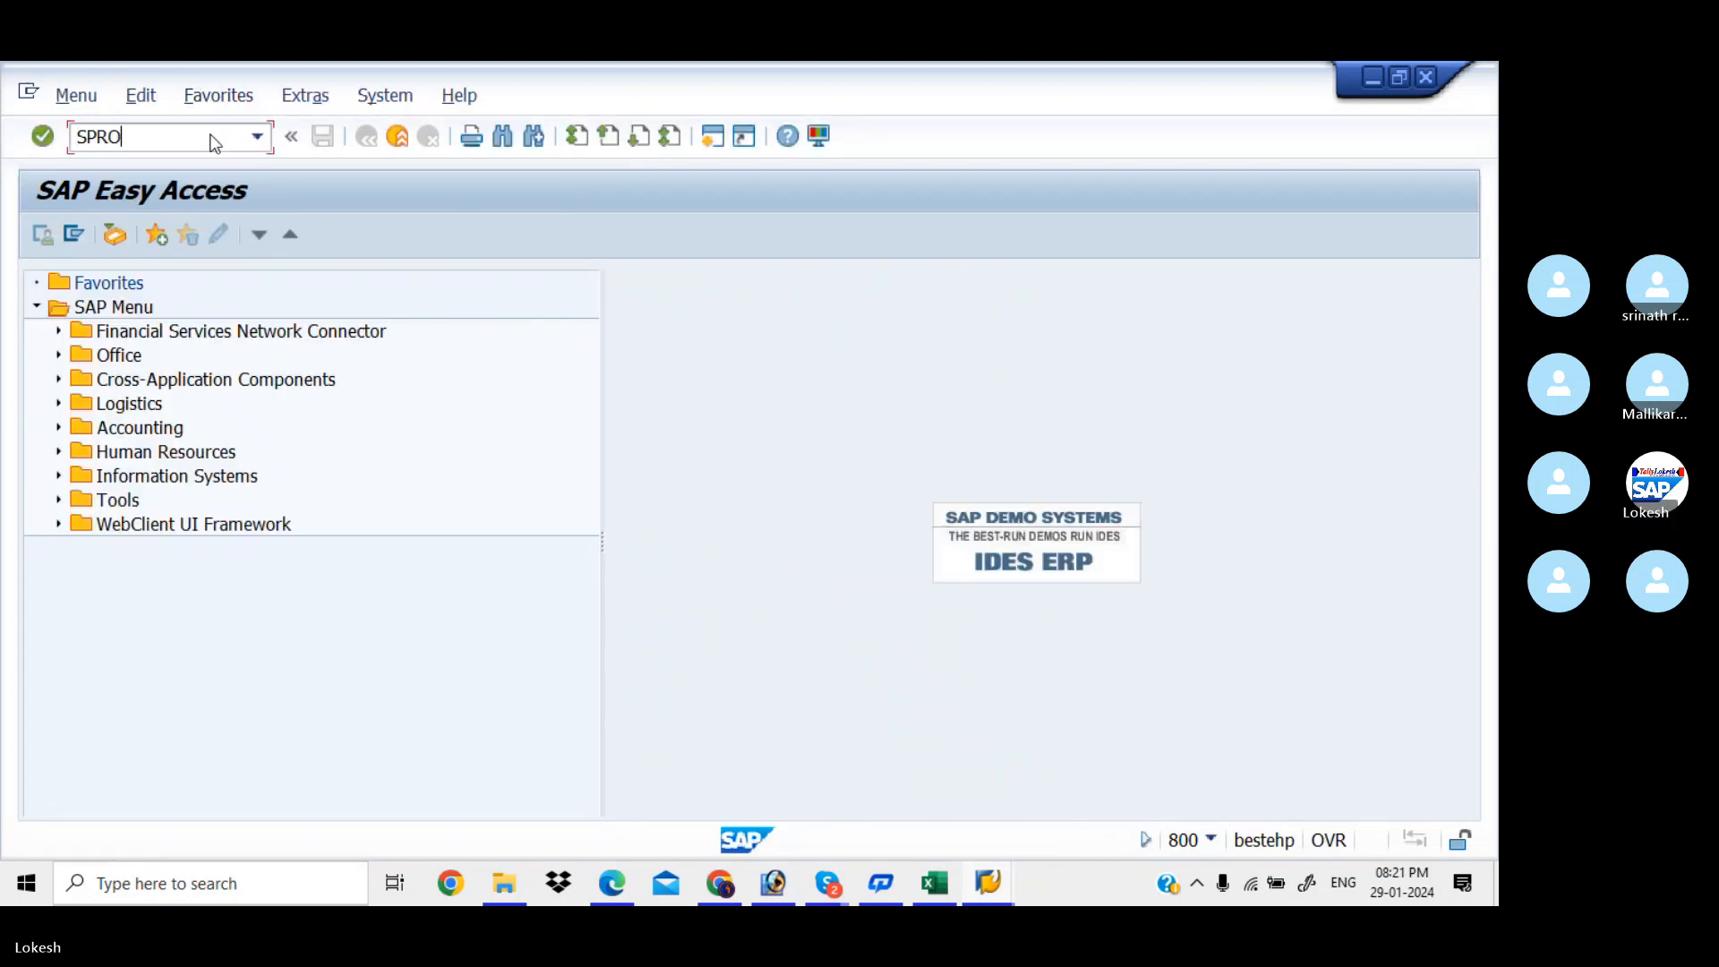
key("Return")
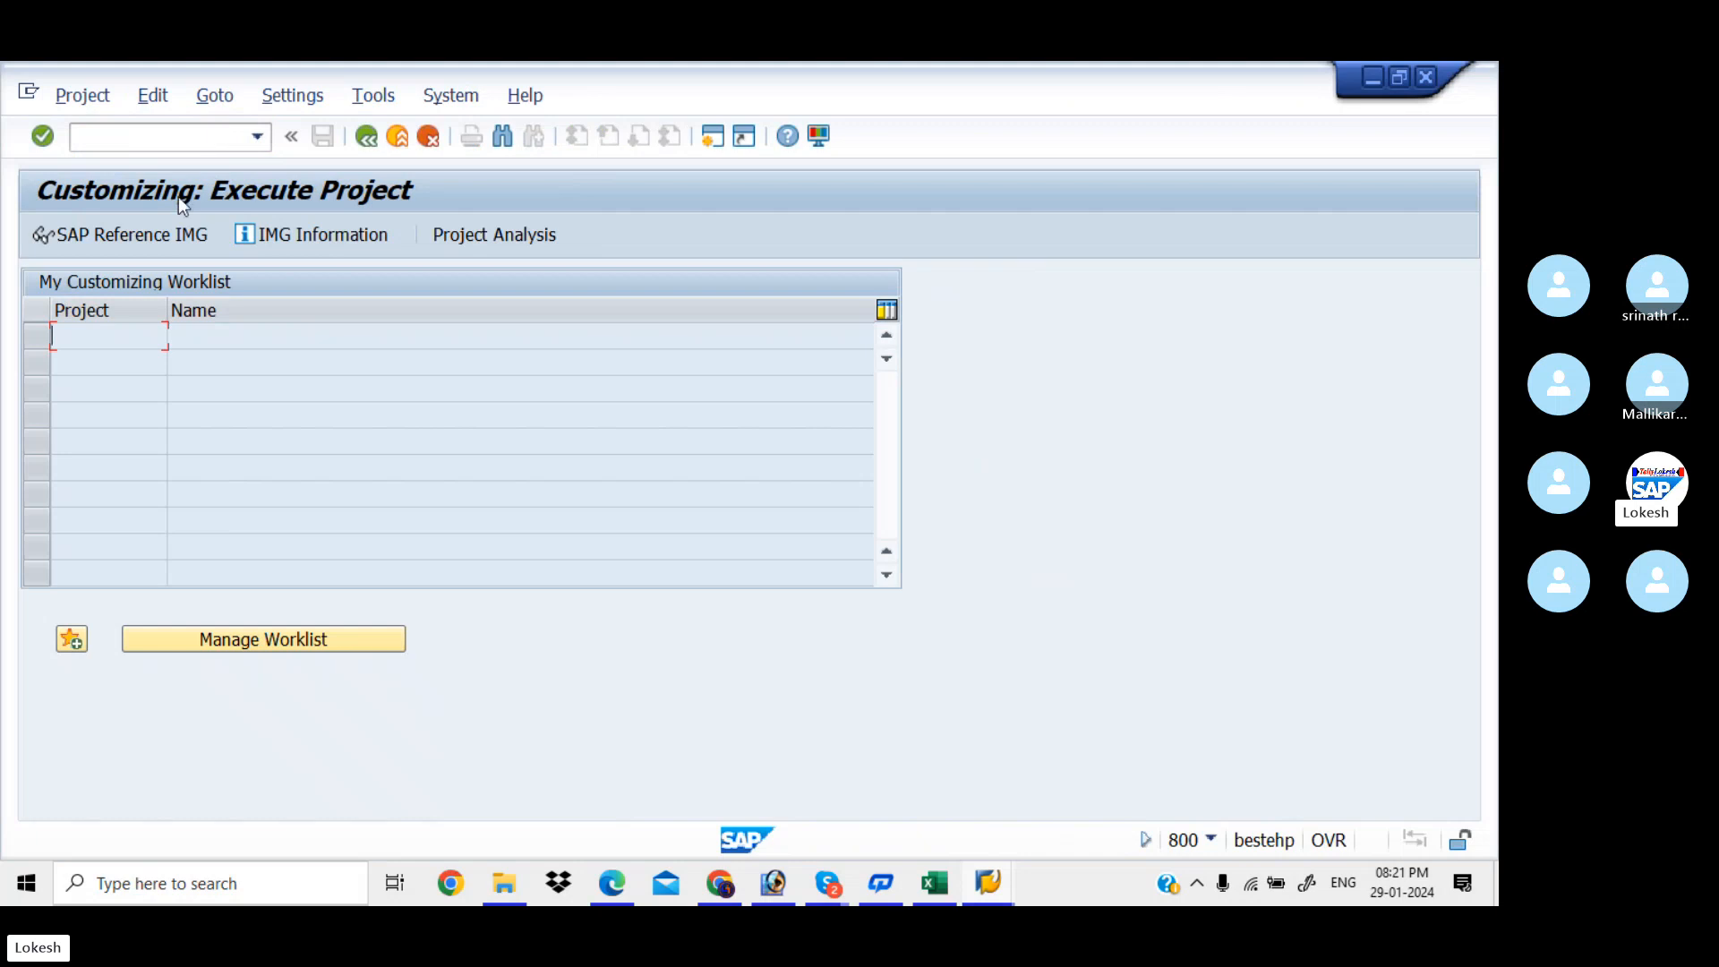
left_click(161, 233)
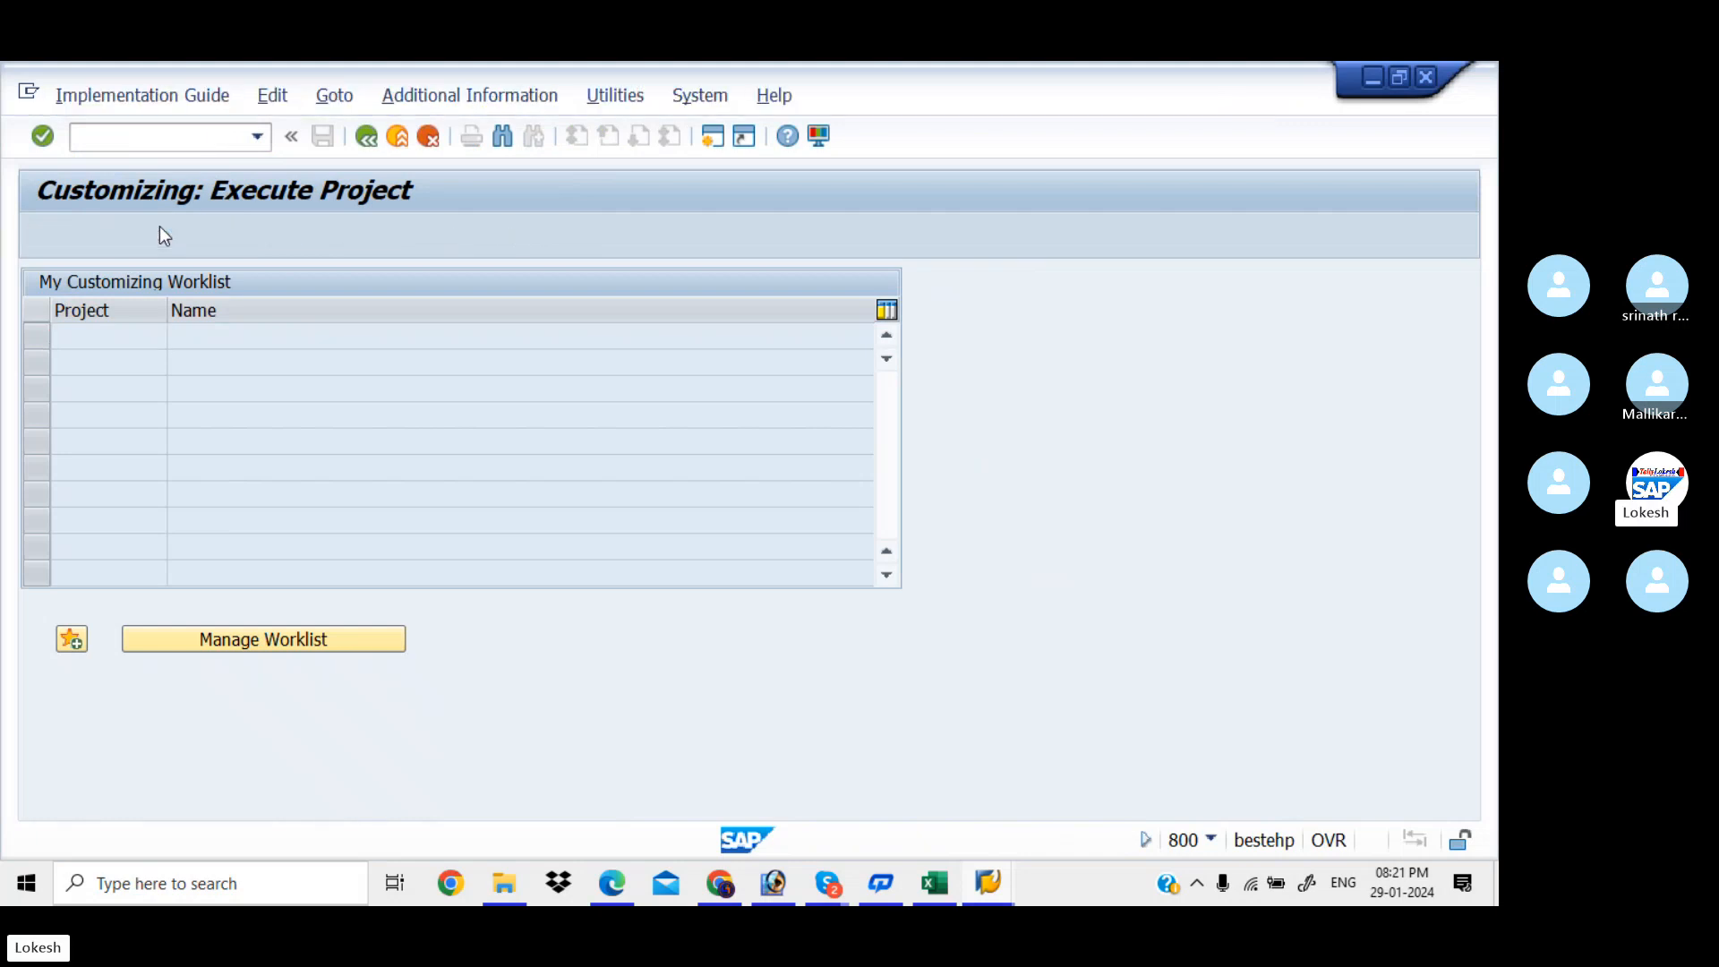
left_click(58, 549)
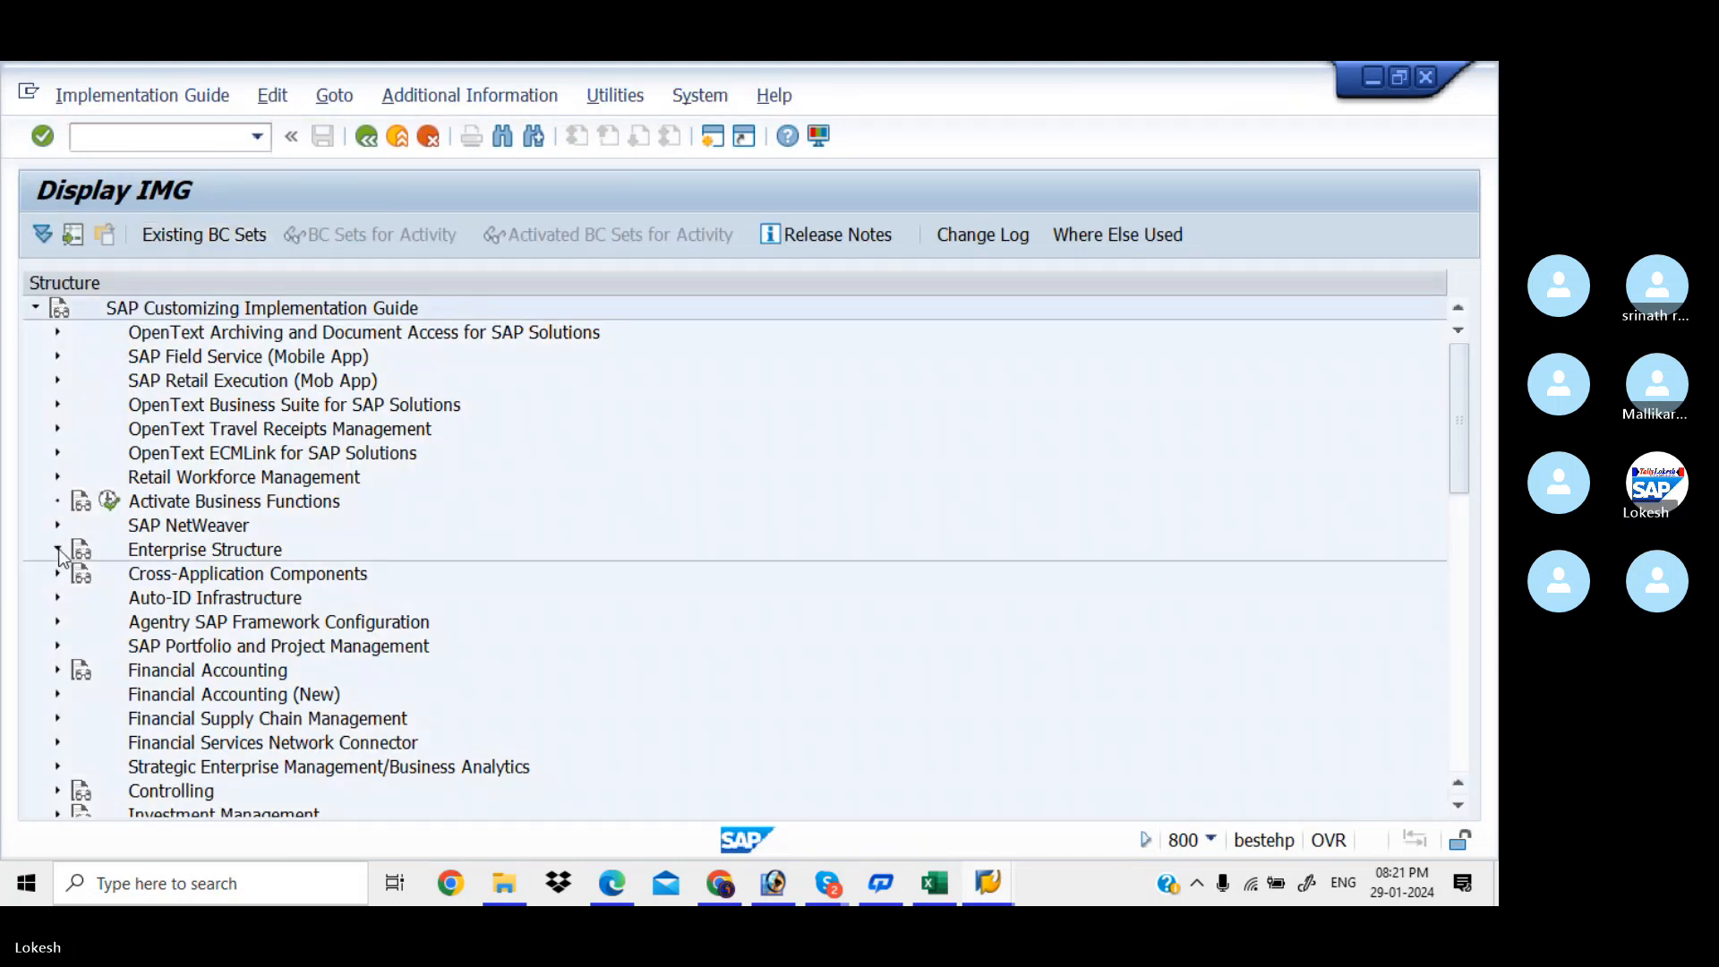
left_click(79, 597)
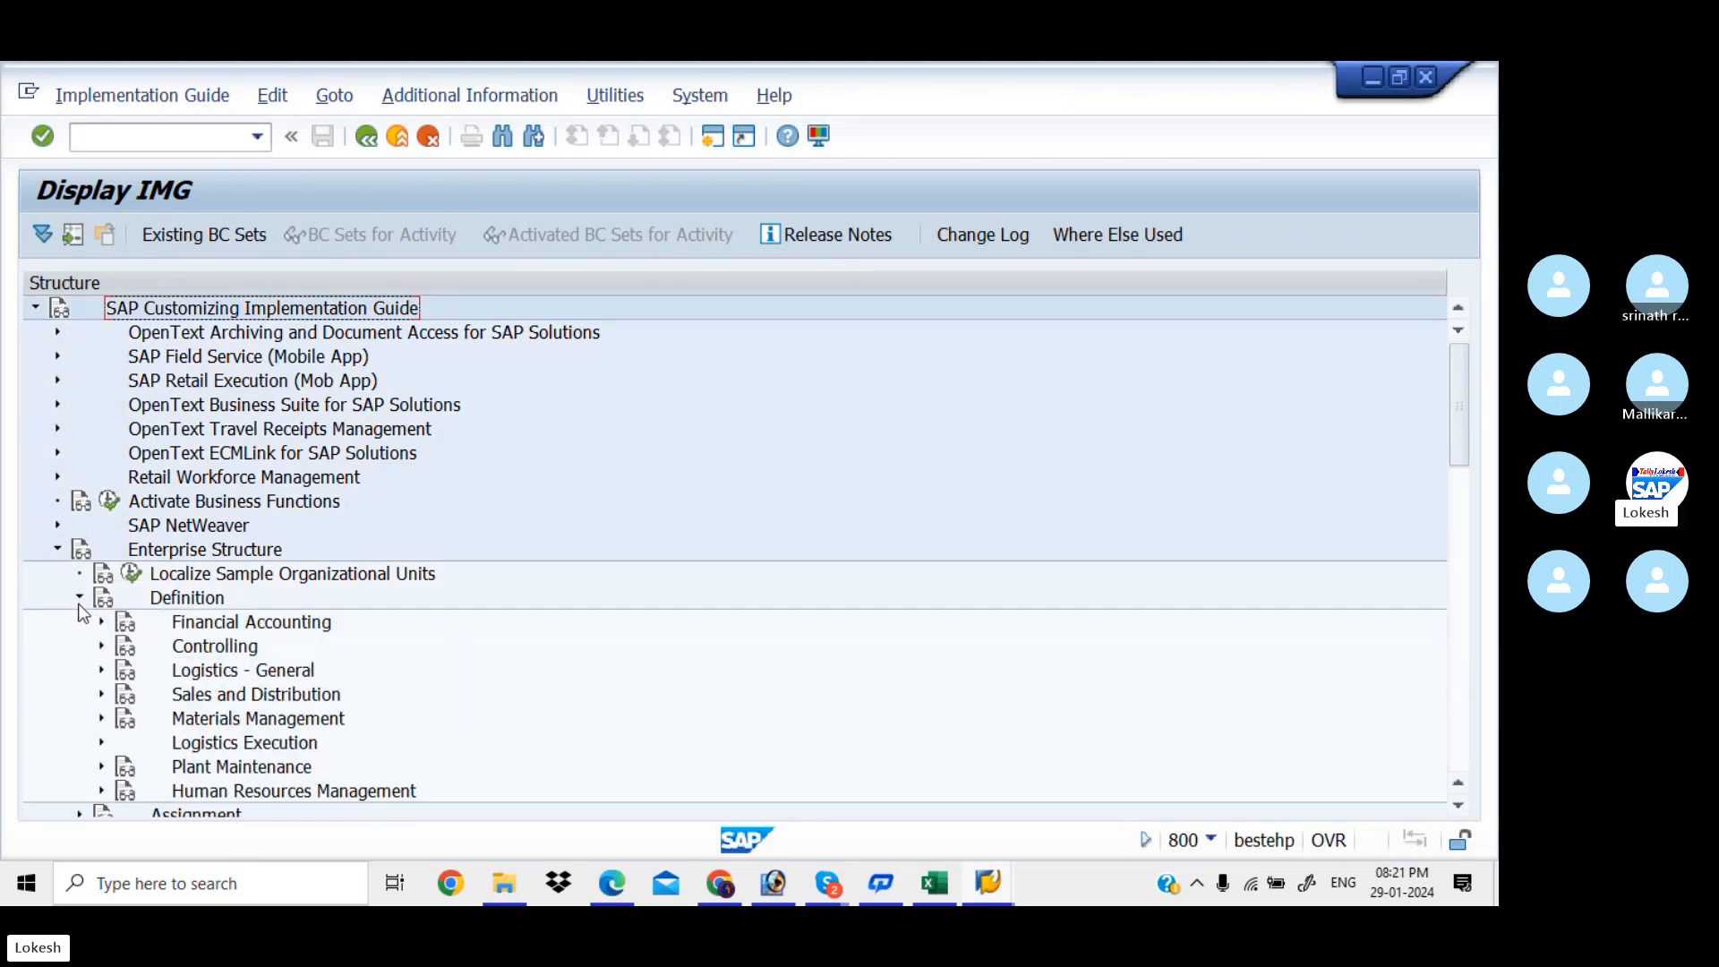
left_click(102, 623)
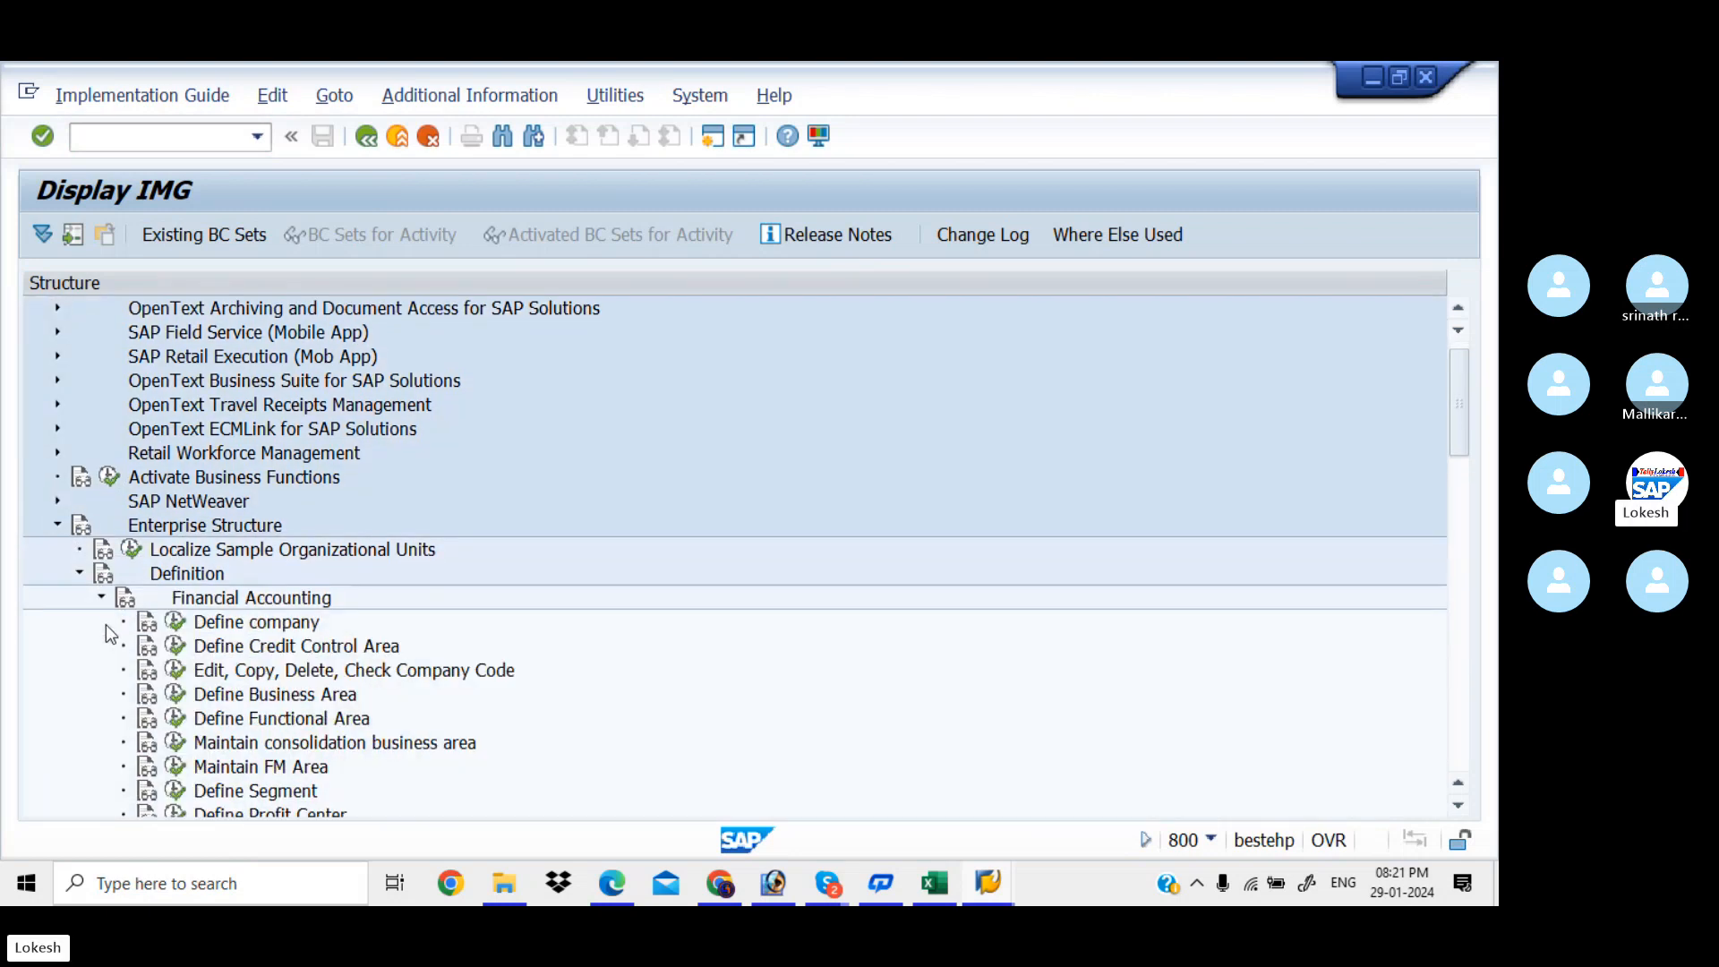
left_click(176, 695)
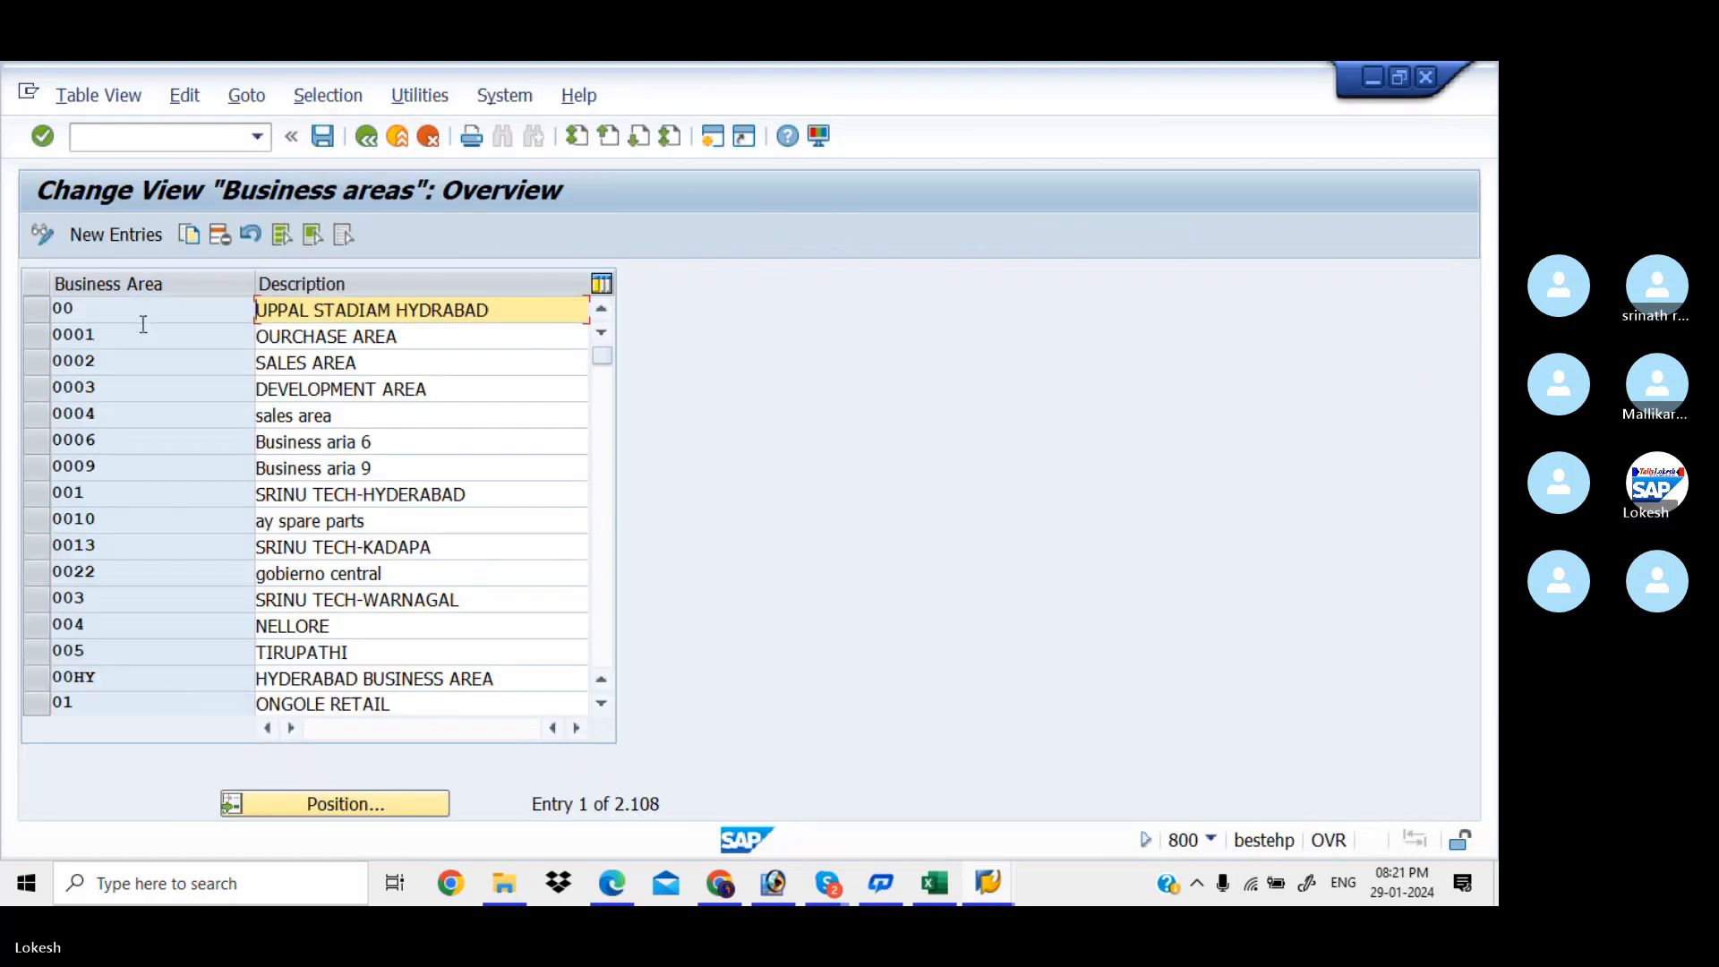
Add new business area KIAA with description BISINESS AREA AMEERPET
left_click(127, 233)
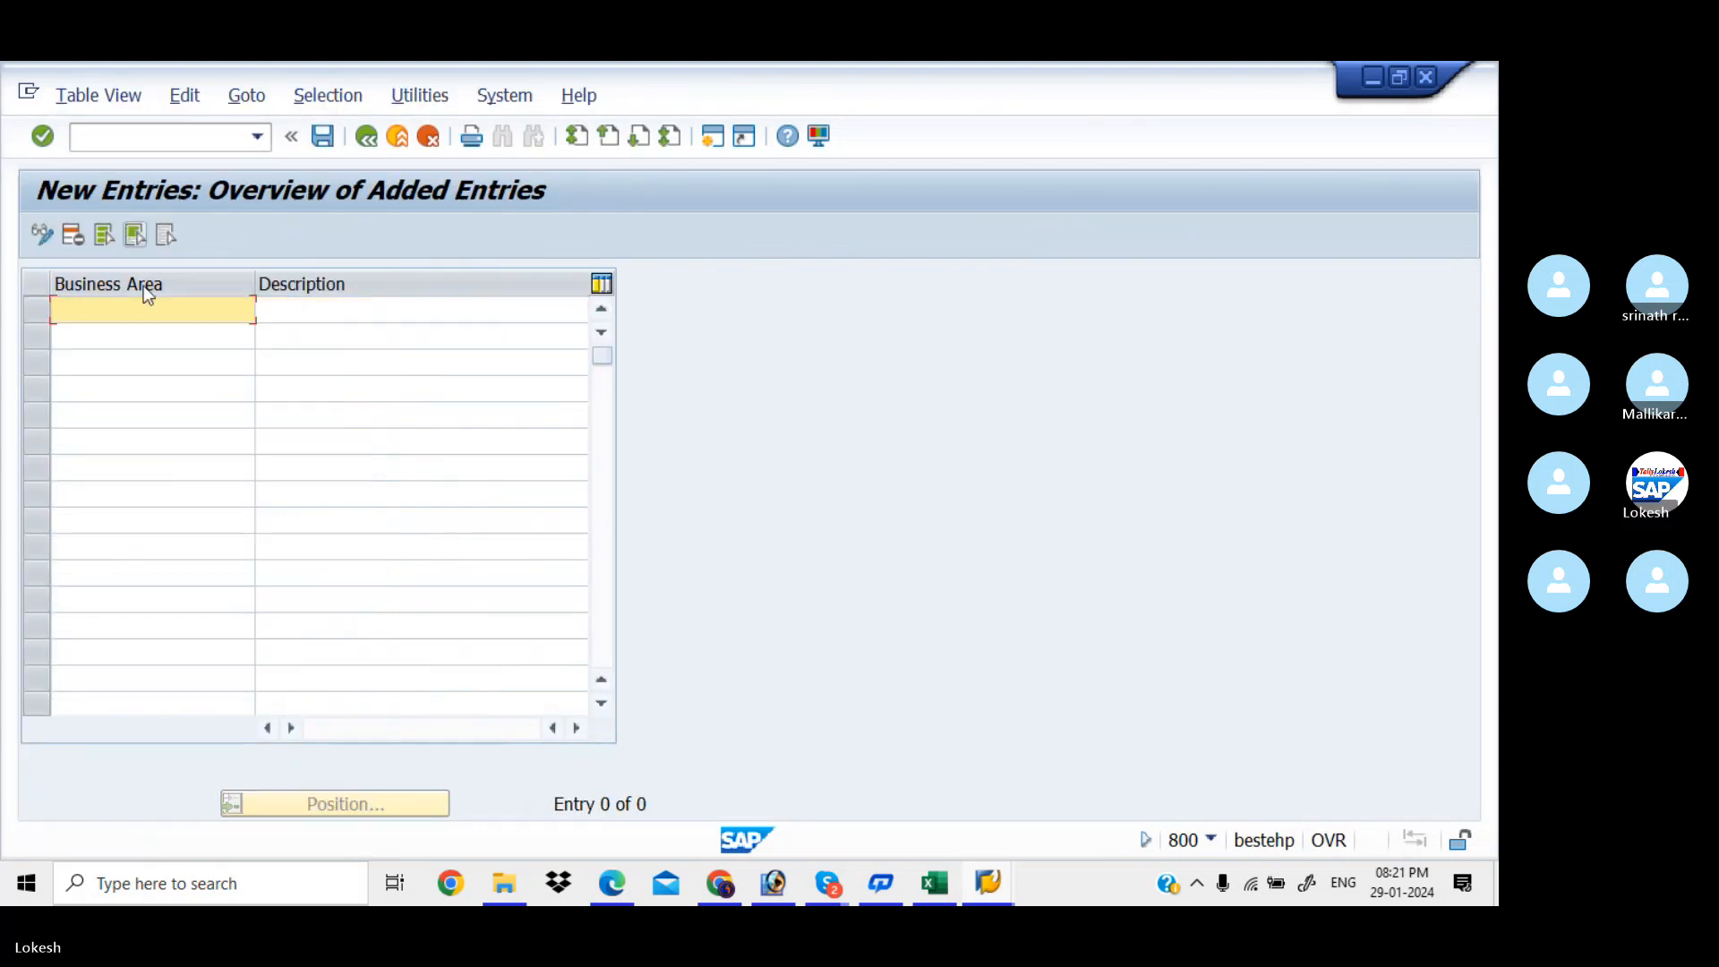
type("KI")
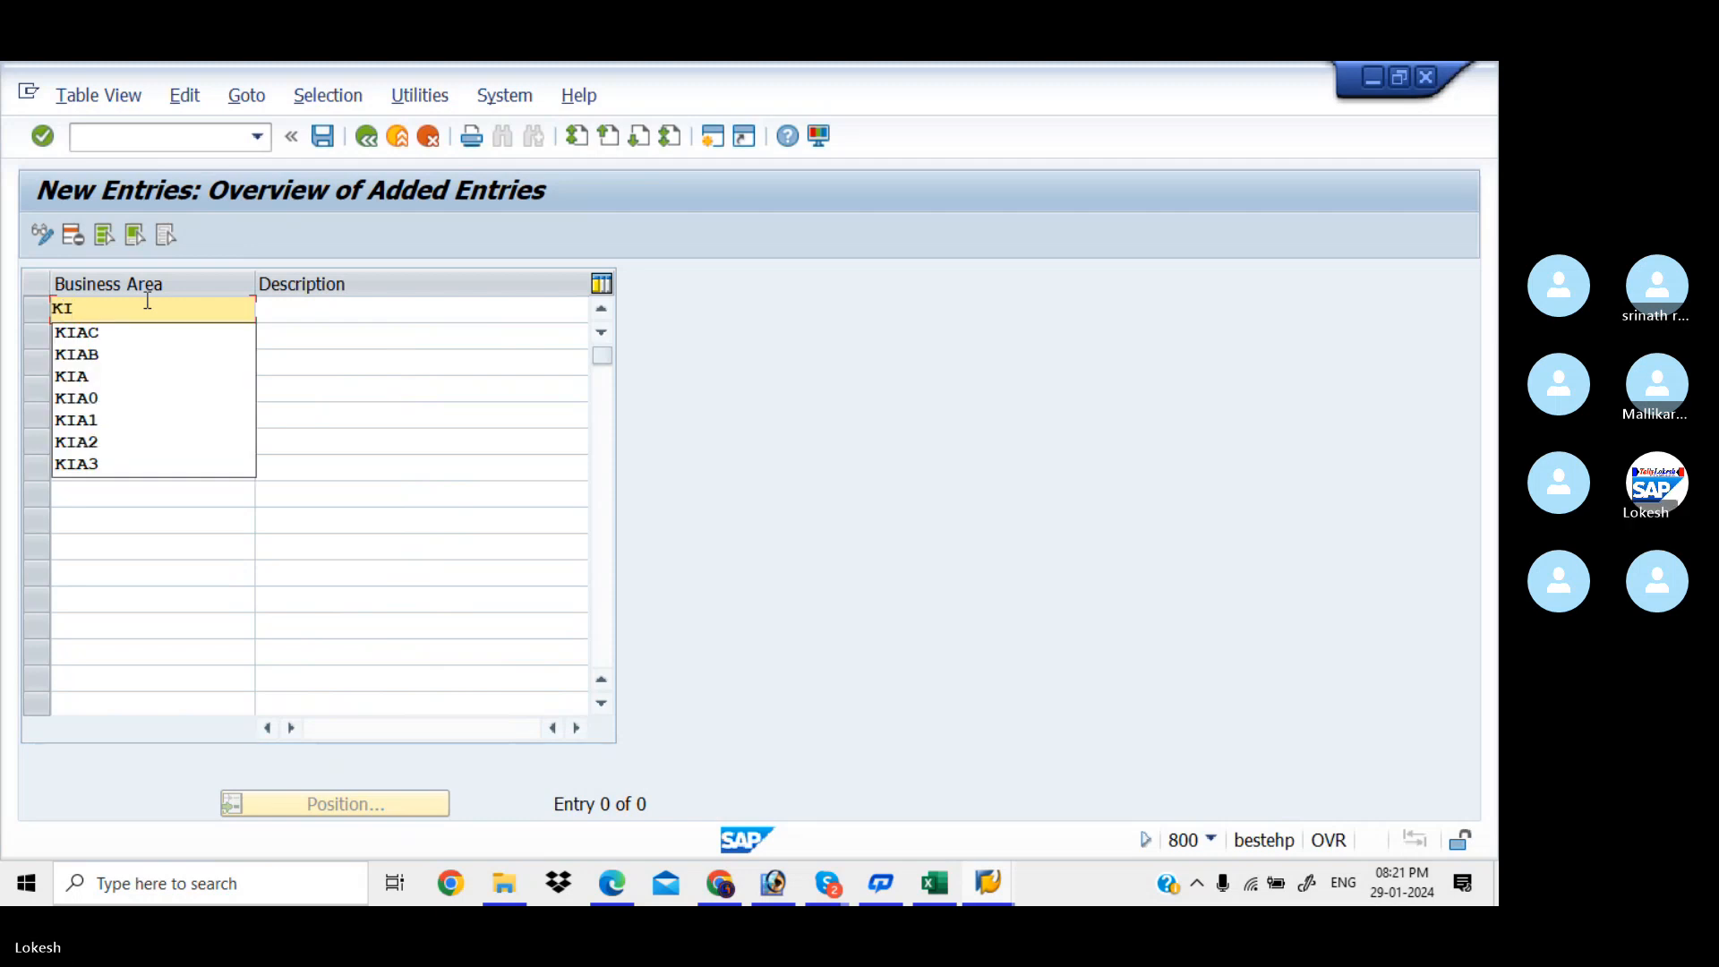
type("A")
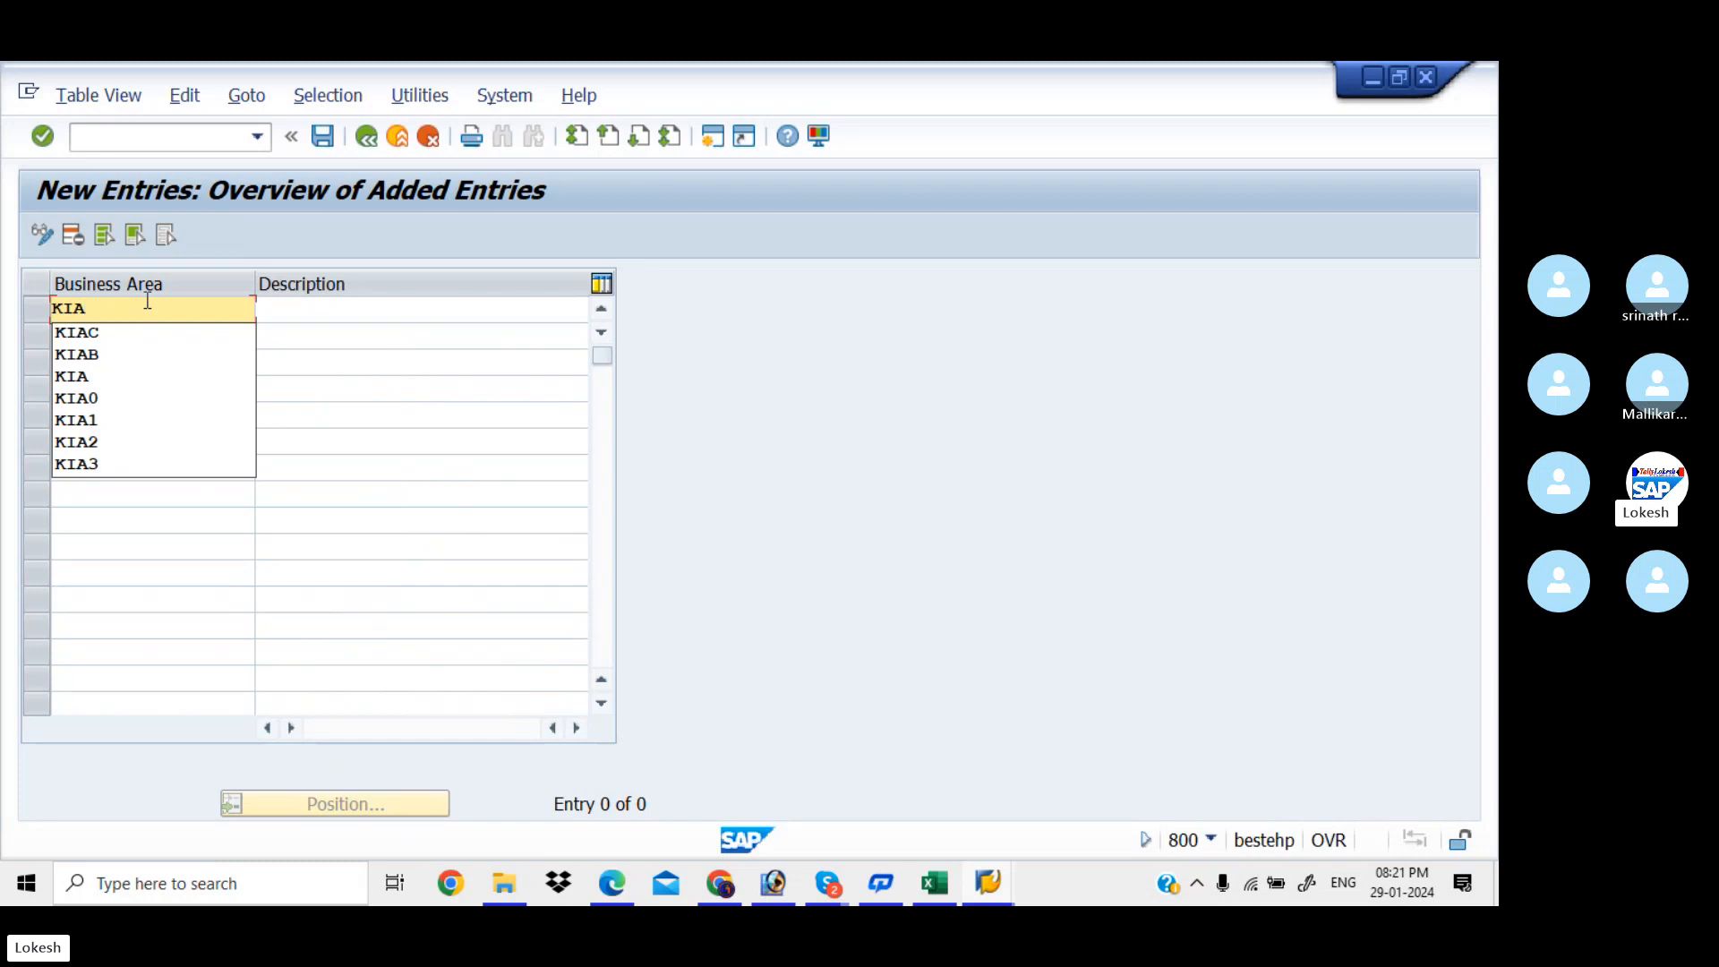
type("A")
key("Tab")
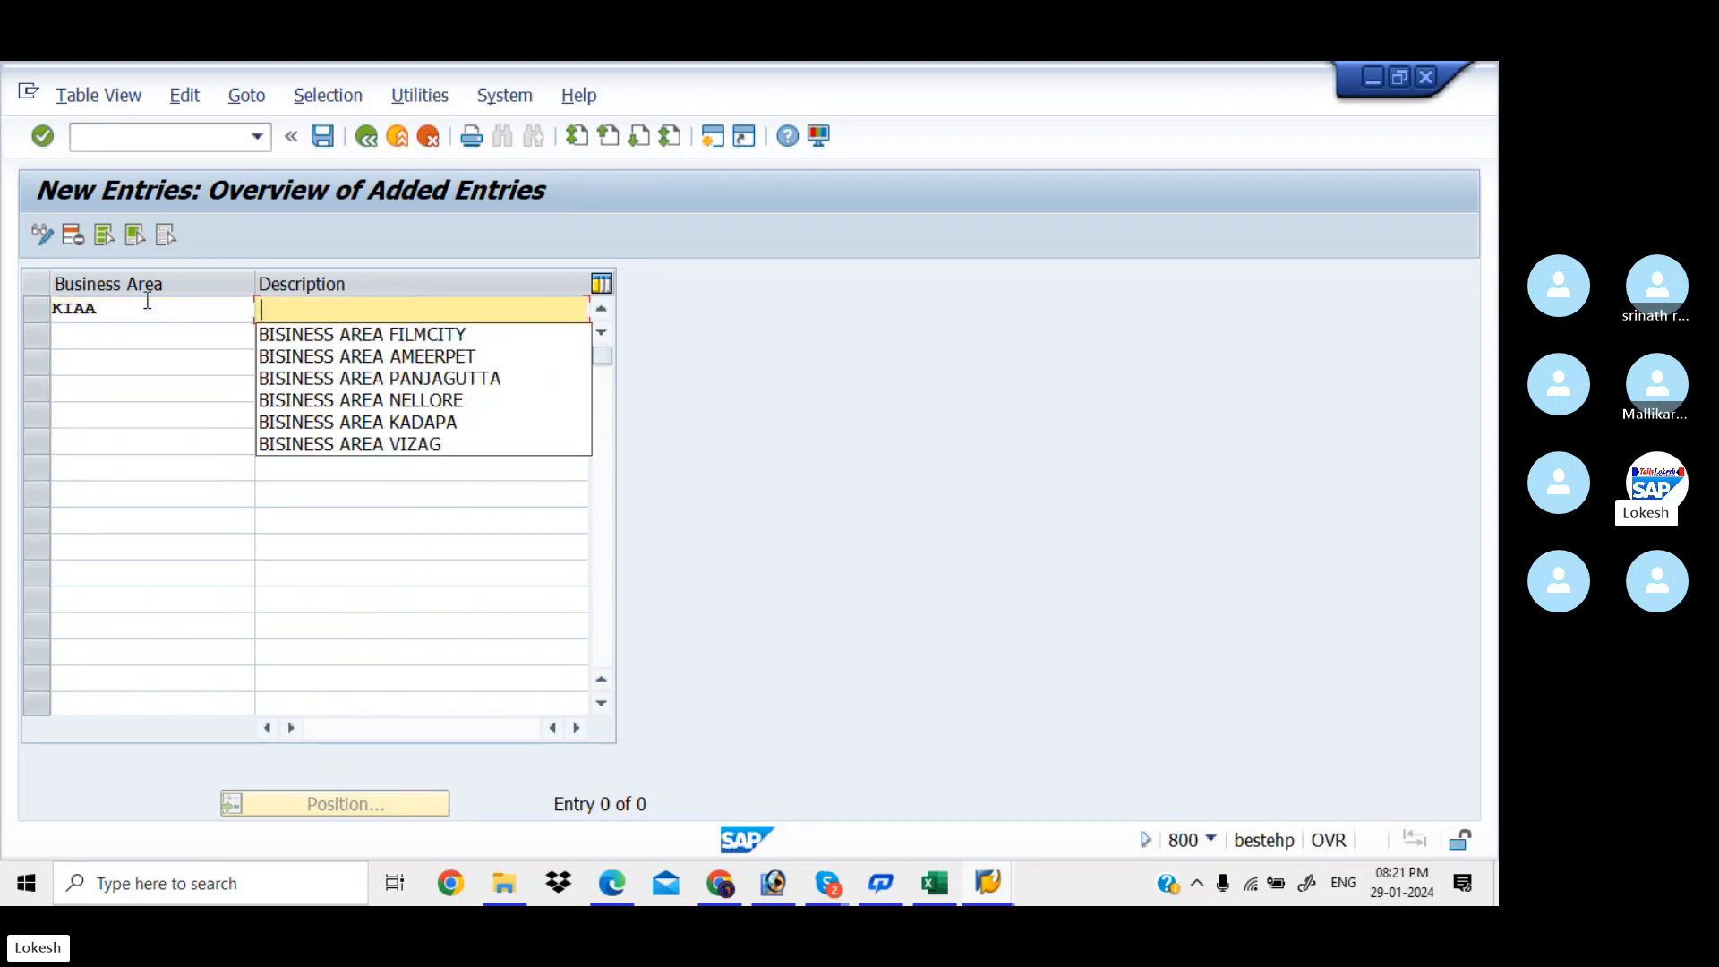
key("Down")
Add KIAB (BISINESS AREA PANJAGUTTA) and KIAC (BISINESS AREA FILMCITY), then accept all three entries
key("Down")
key("Down")
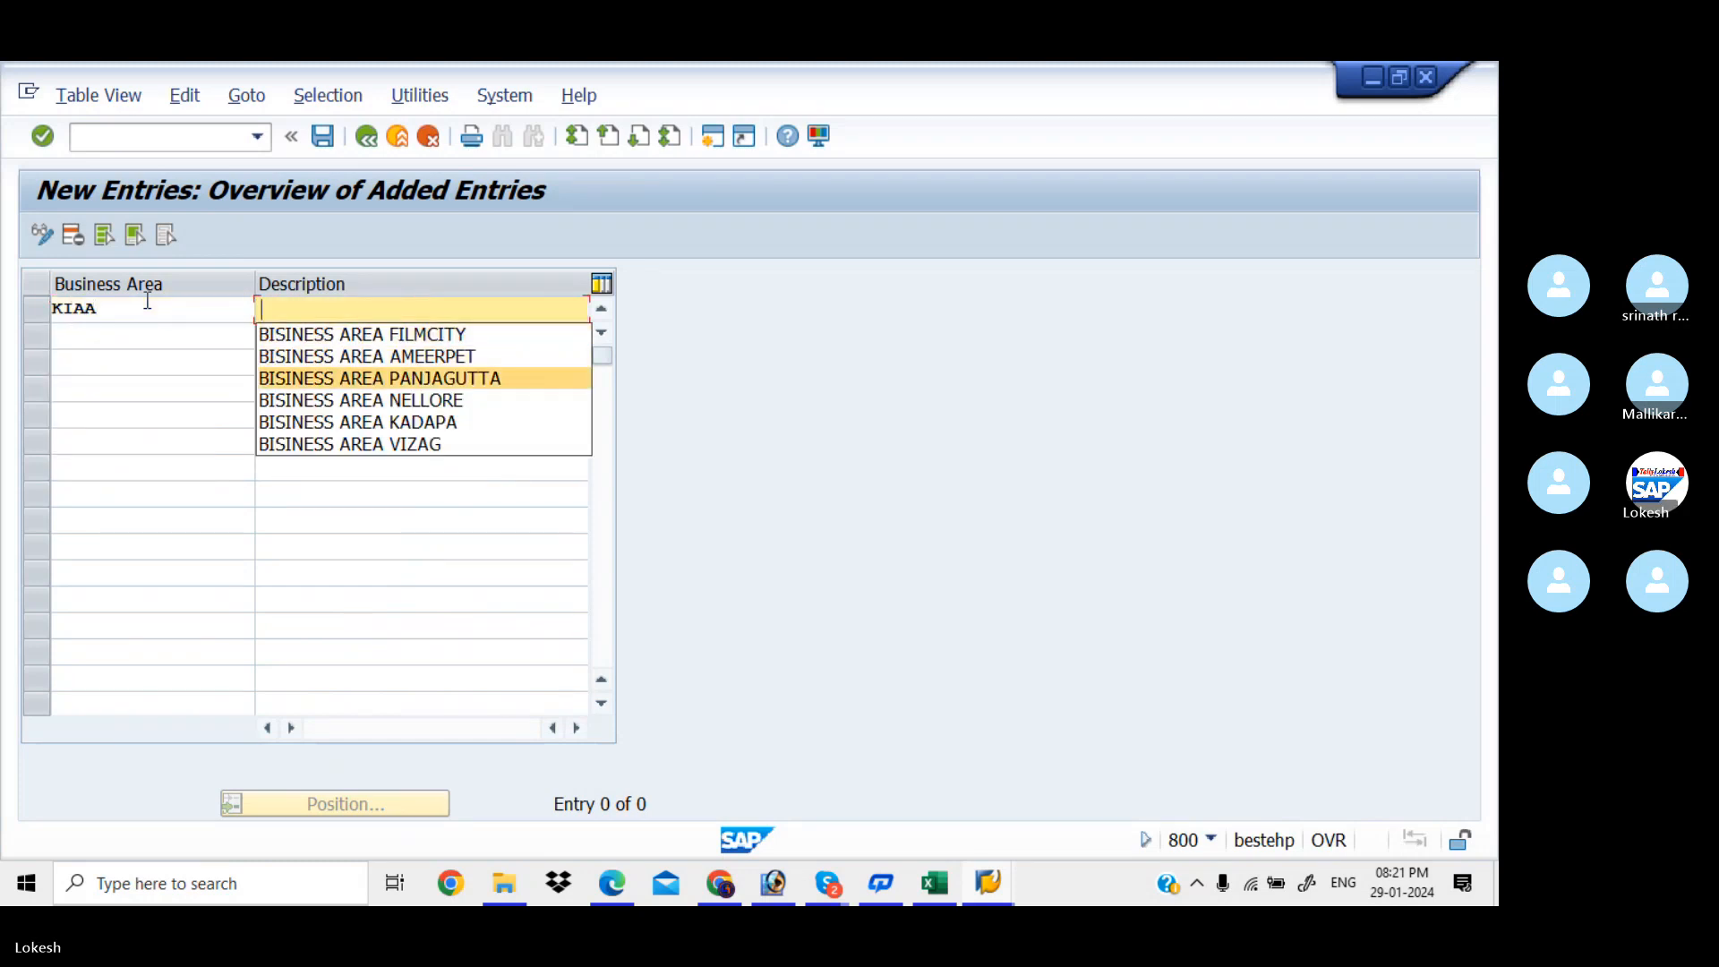
key("Up")
key("Tab")
key("Down")
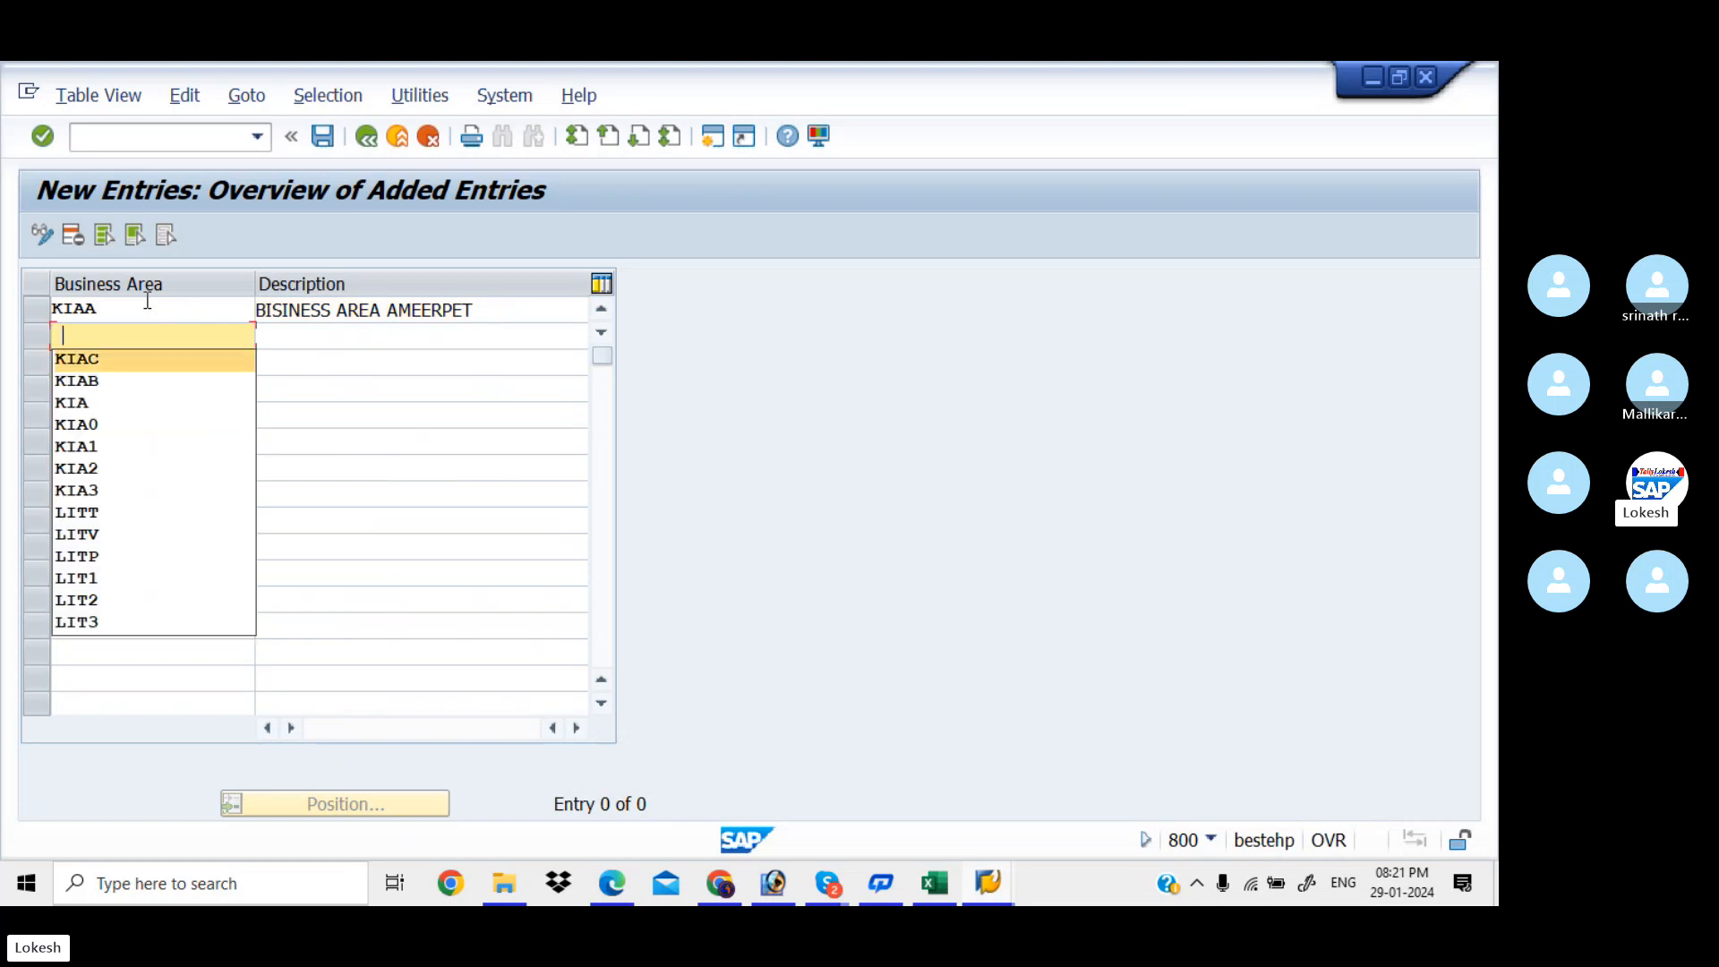
key("Down")
key("Tab")
key("Down")
key("Down")
key("Down")
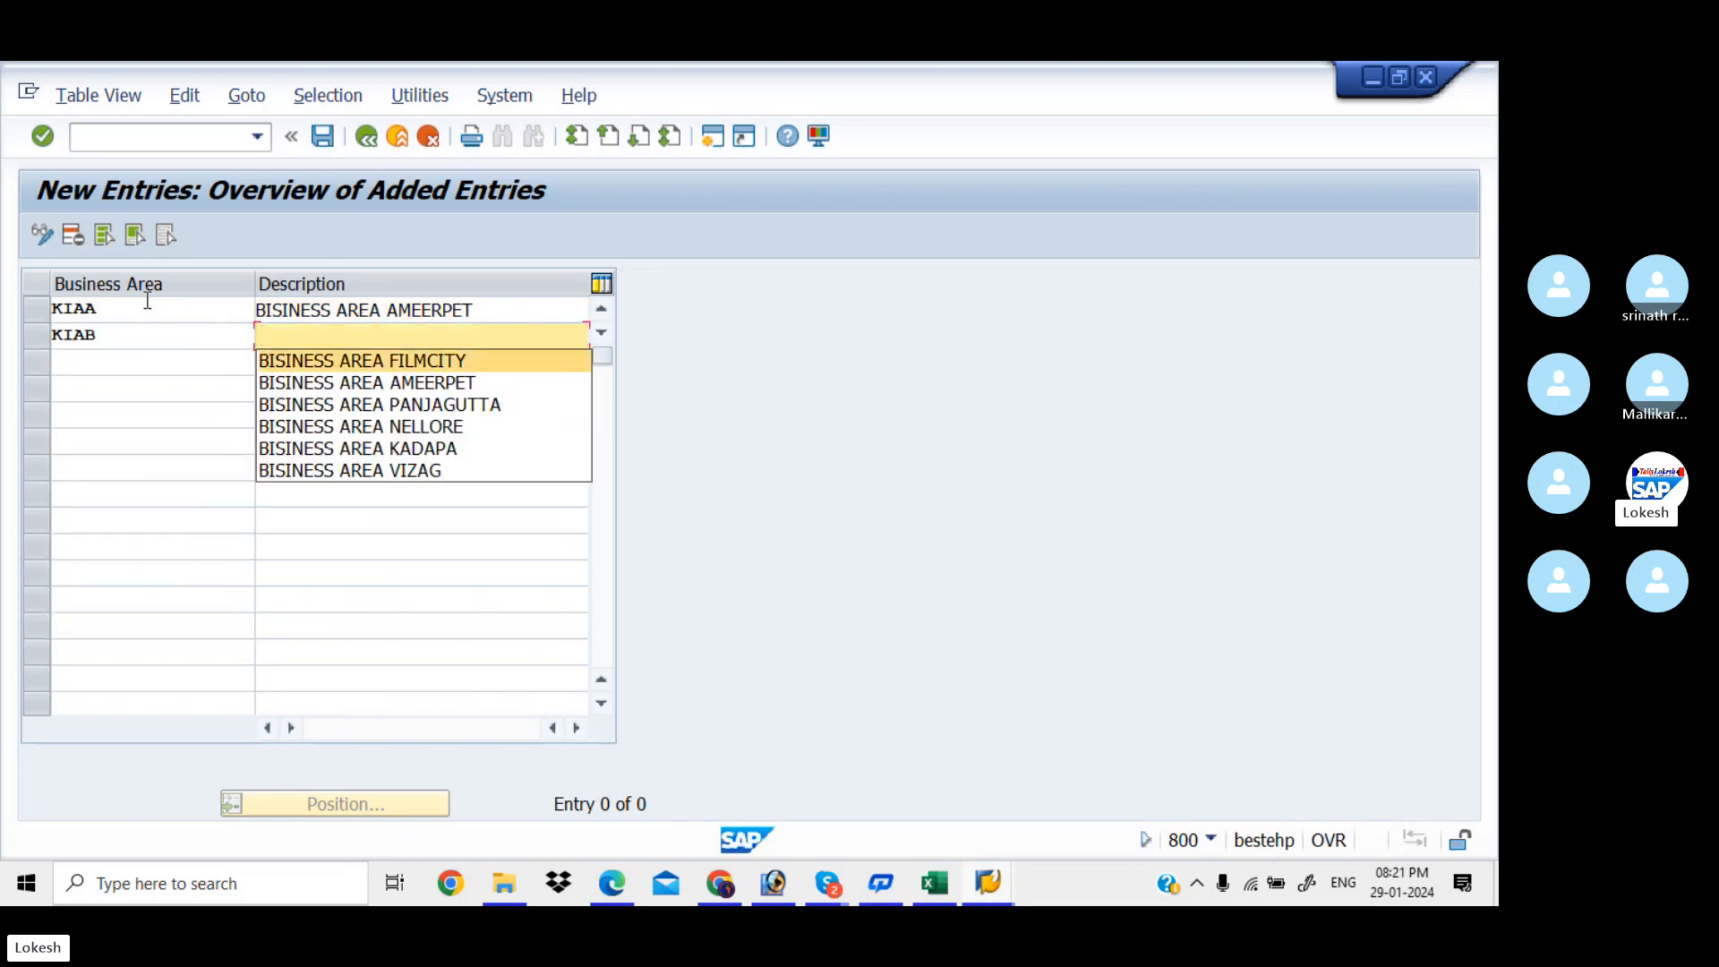
key("Tab")
key("Down")
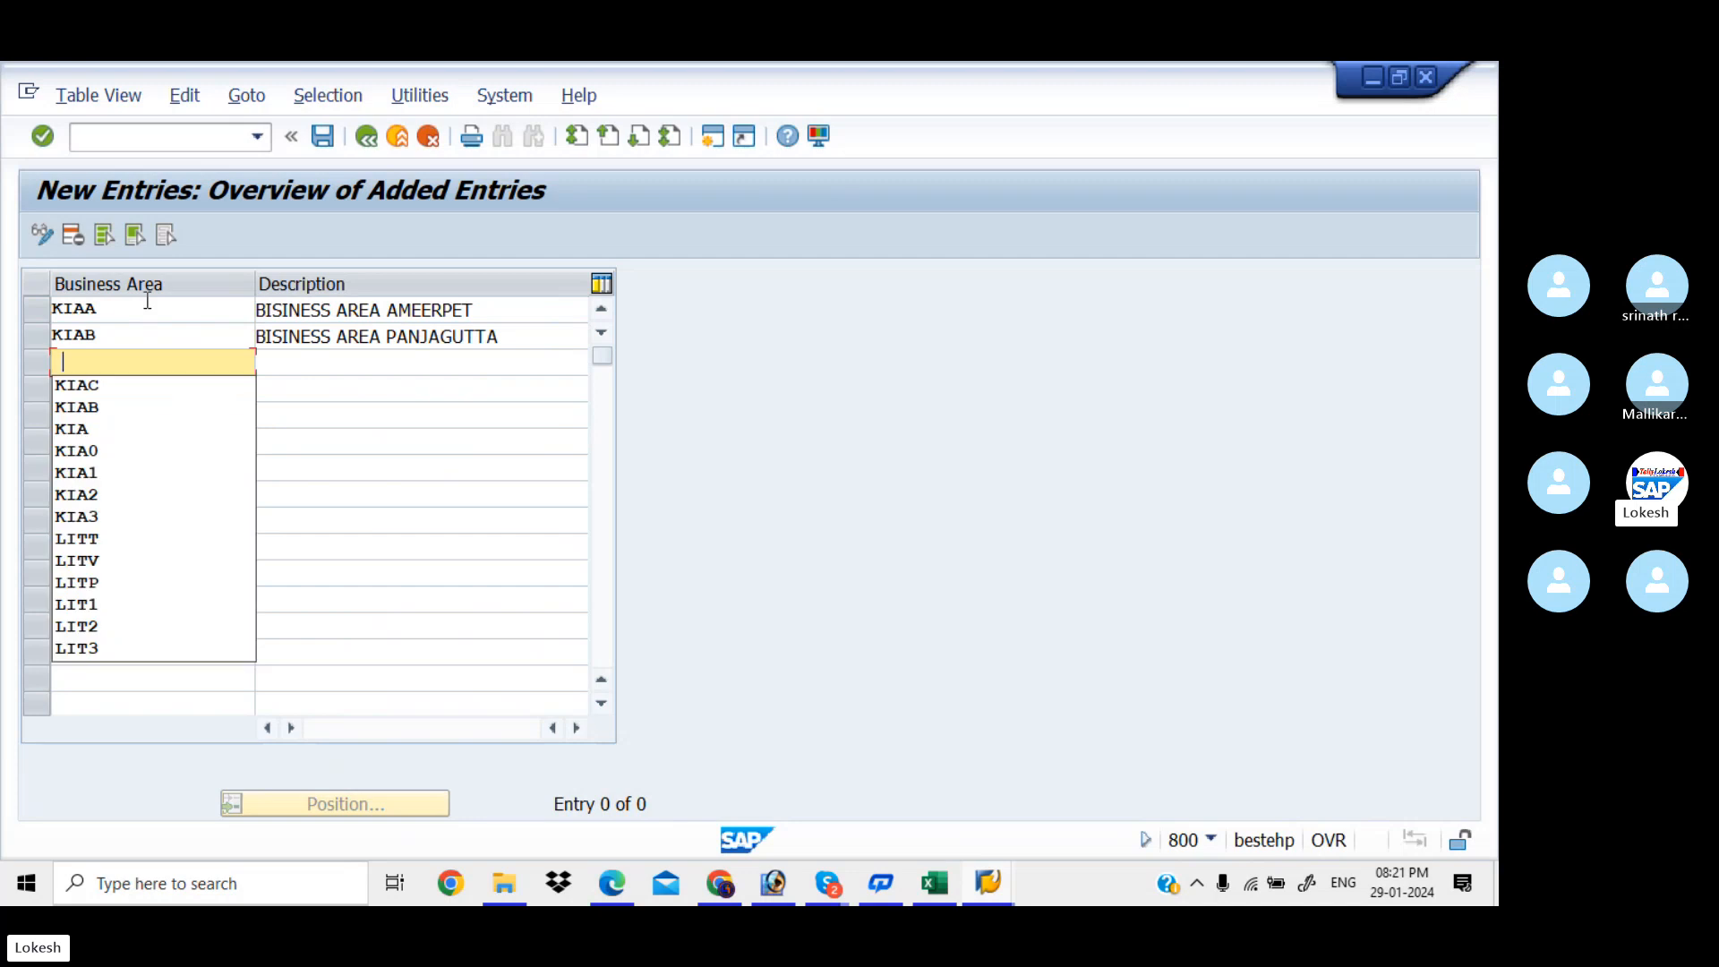
key("Down")
key("Tab")
key("Down")
key("Tab")
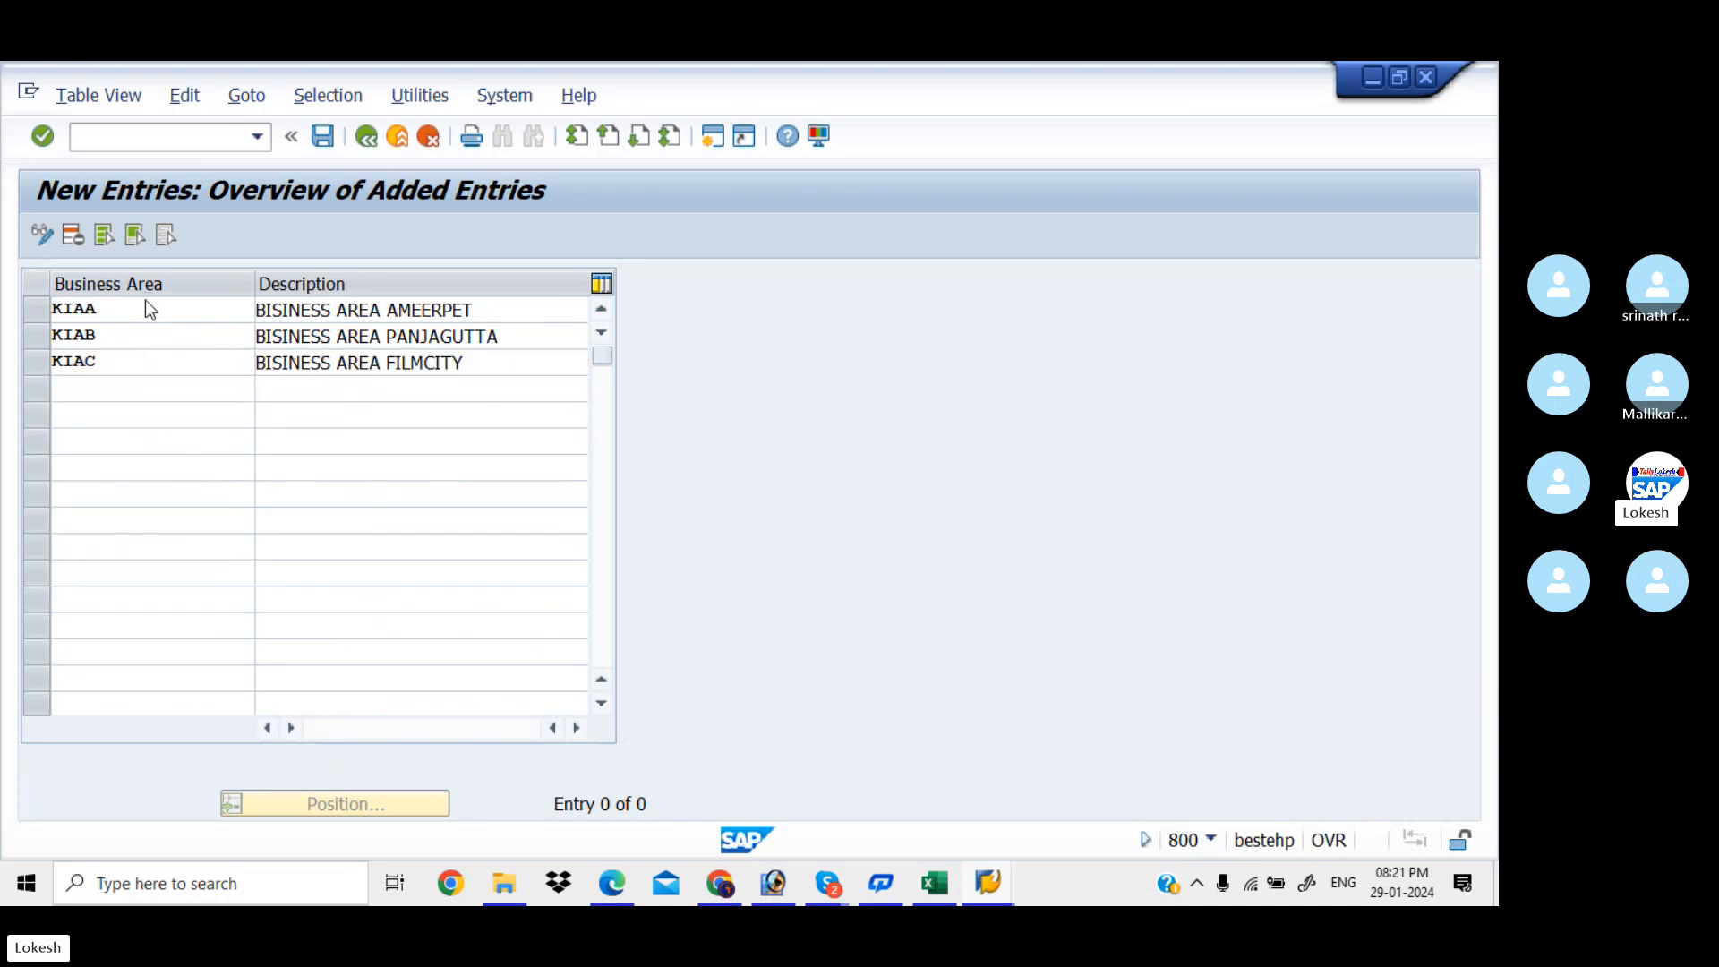
key("Return")
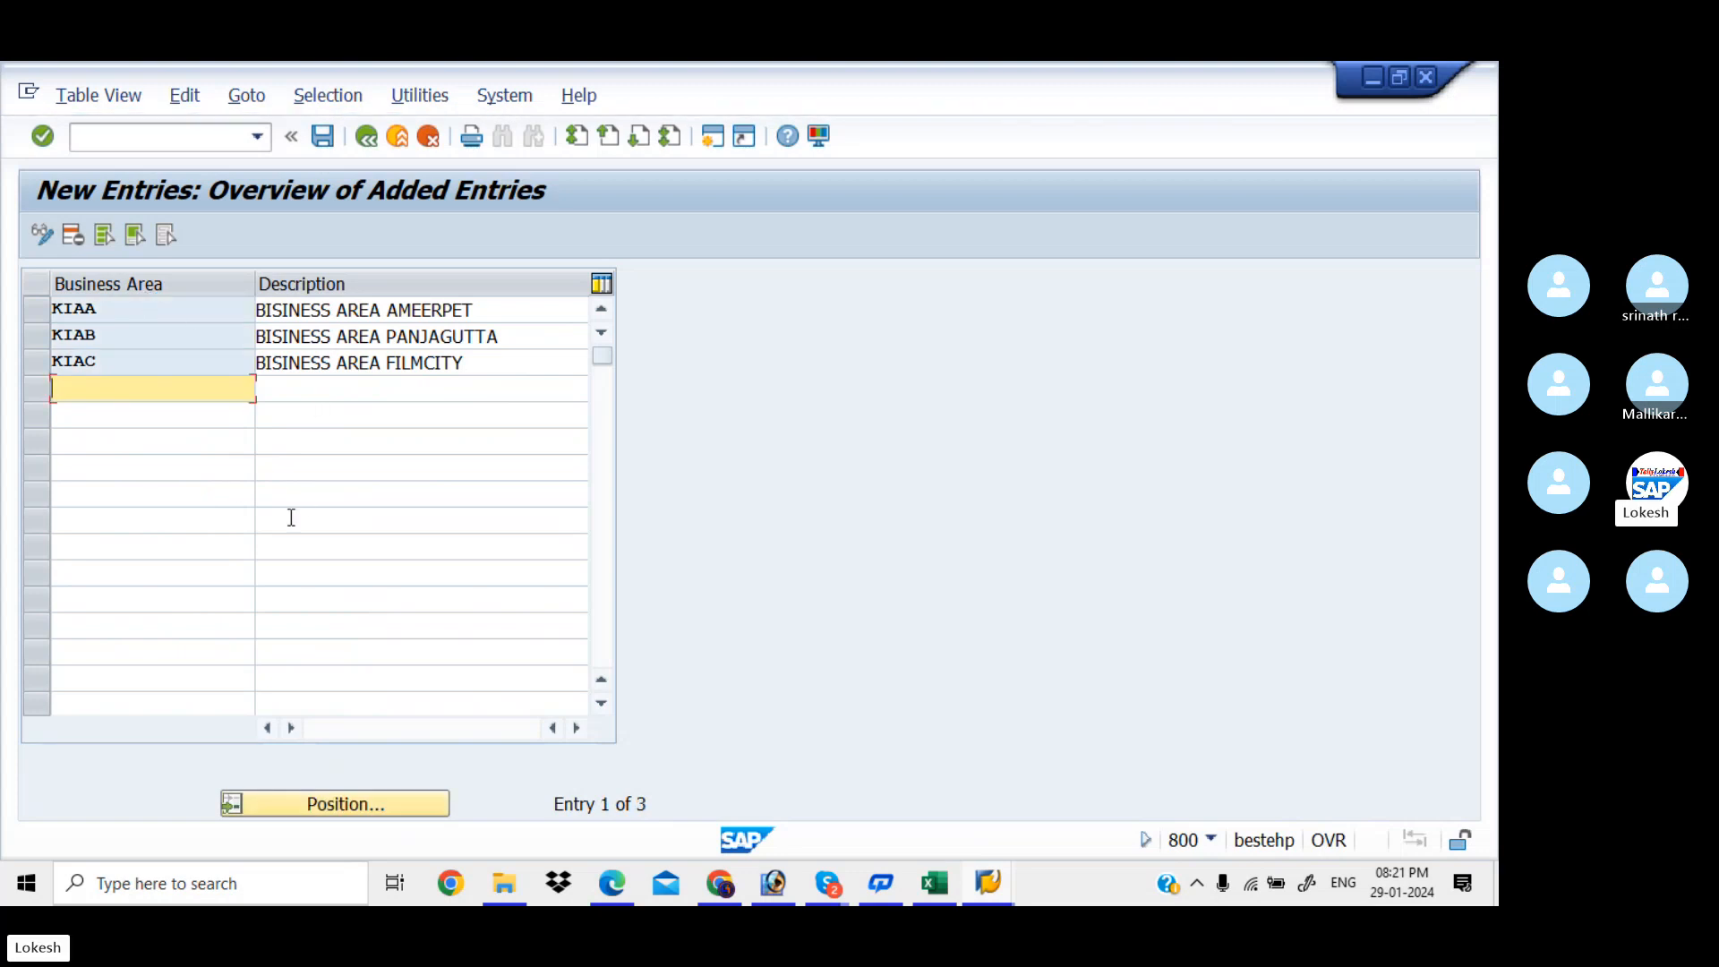
Save the business areas under a new customizing request 'Define Business Areas for KIAA'
left_click(325, 137)
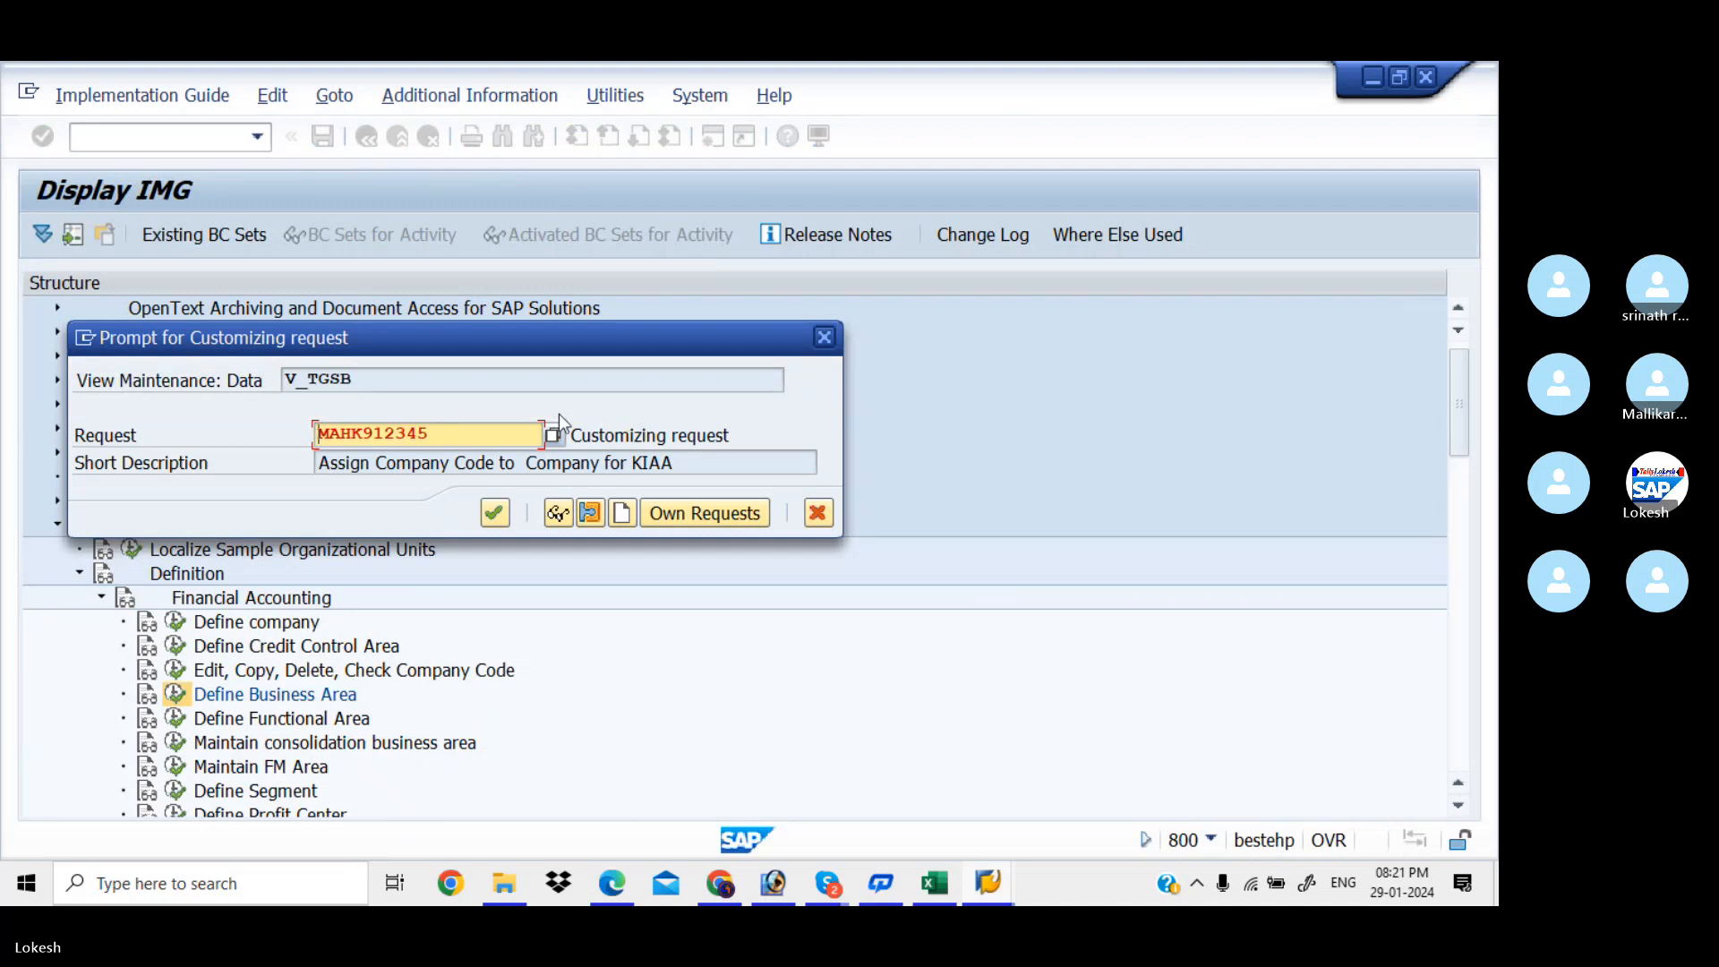
left_click(622, 512)
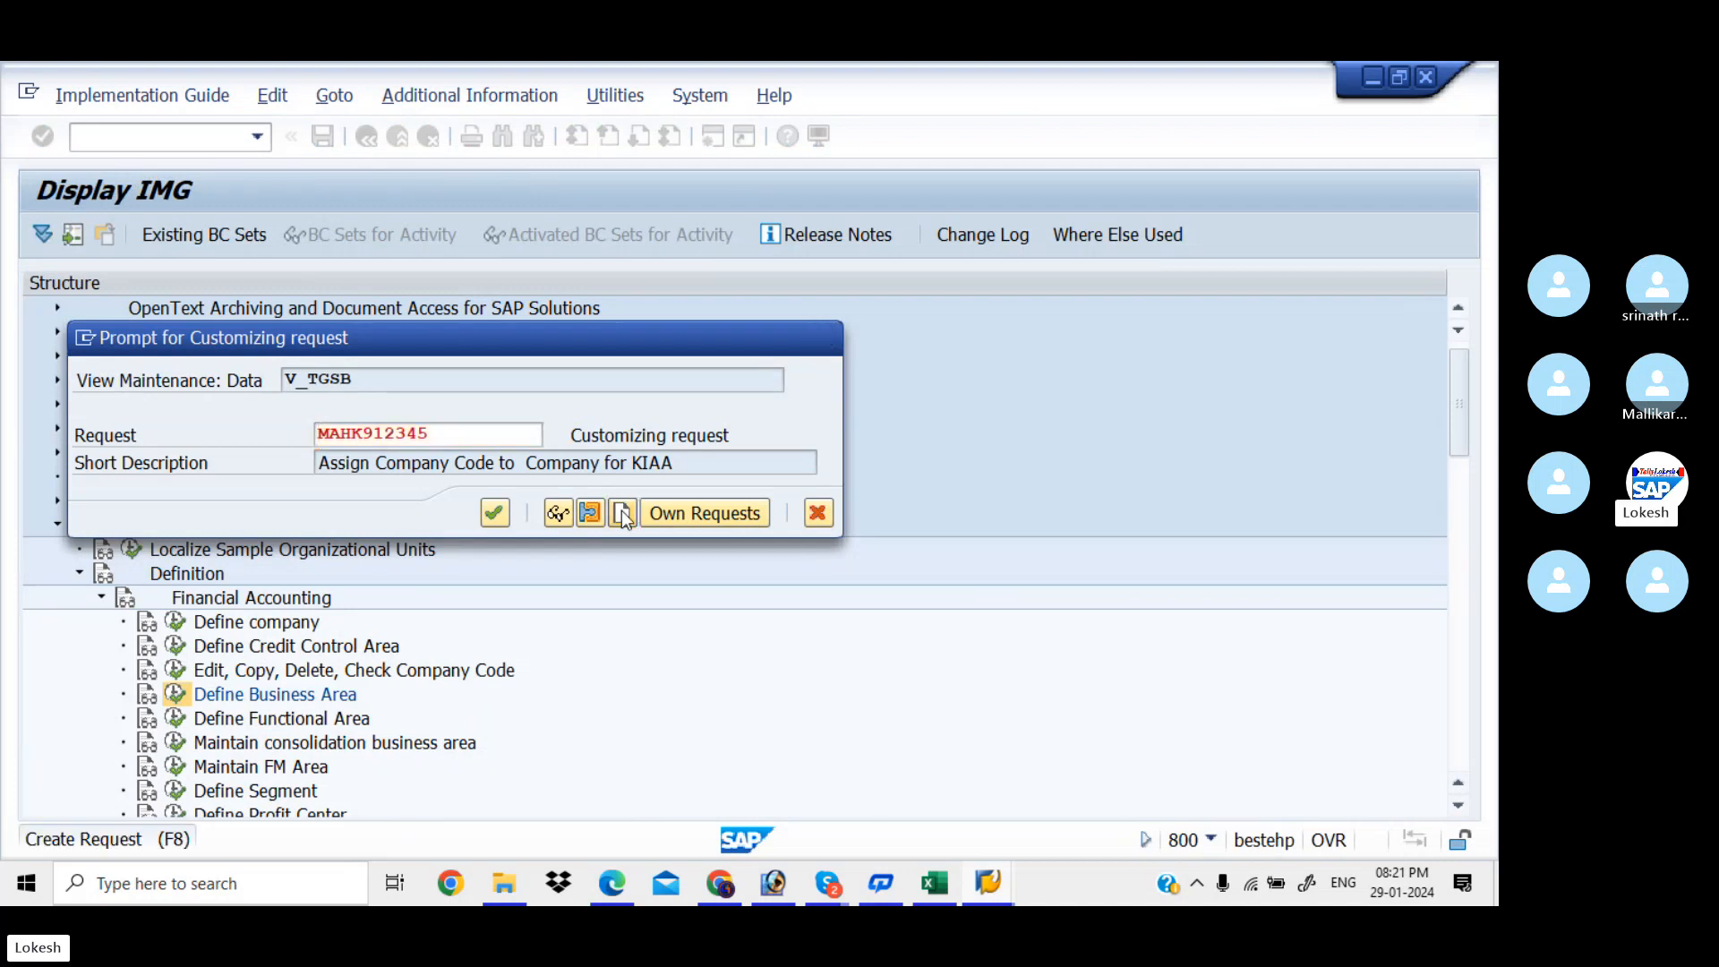
type("dE")
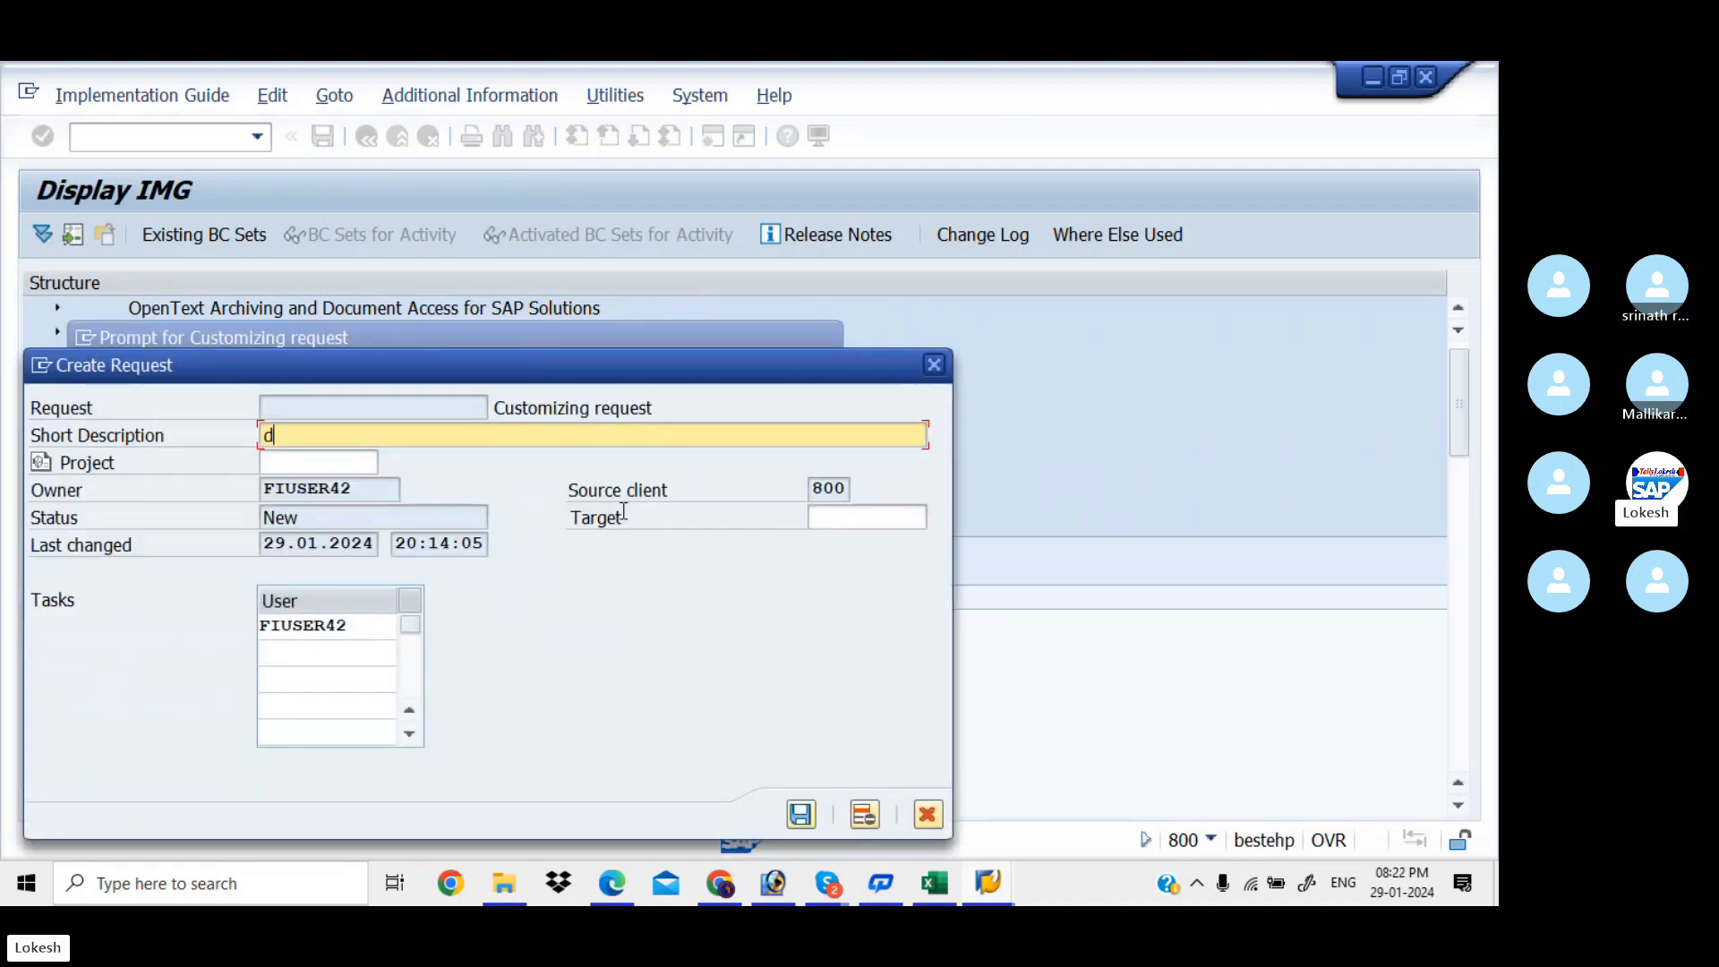
key("BackSpace")
key("BackSpace")
type("Define ")
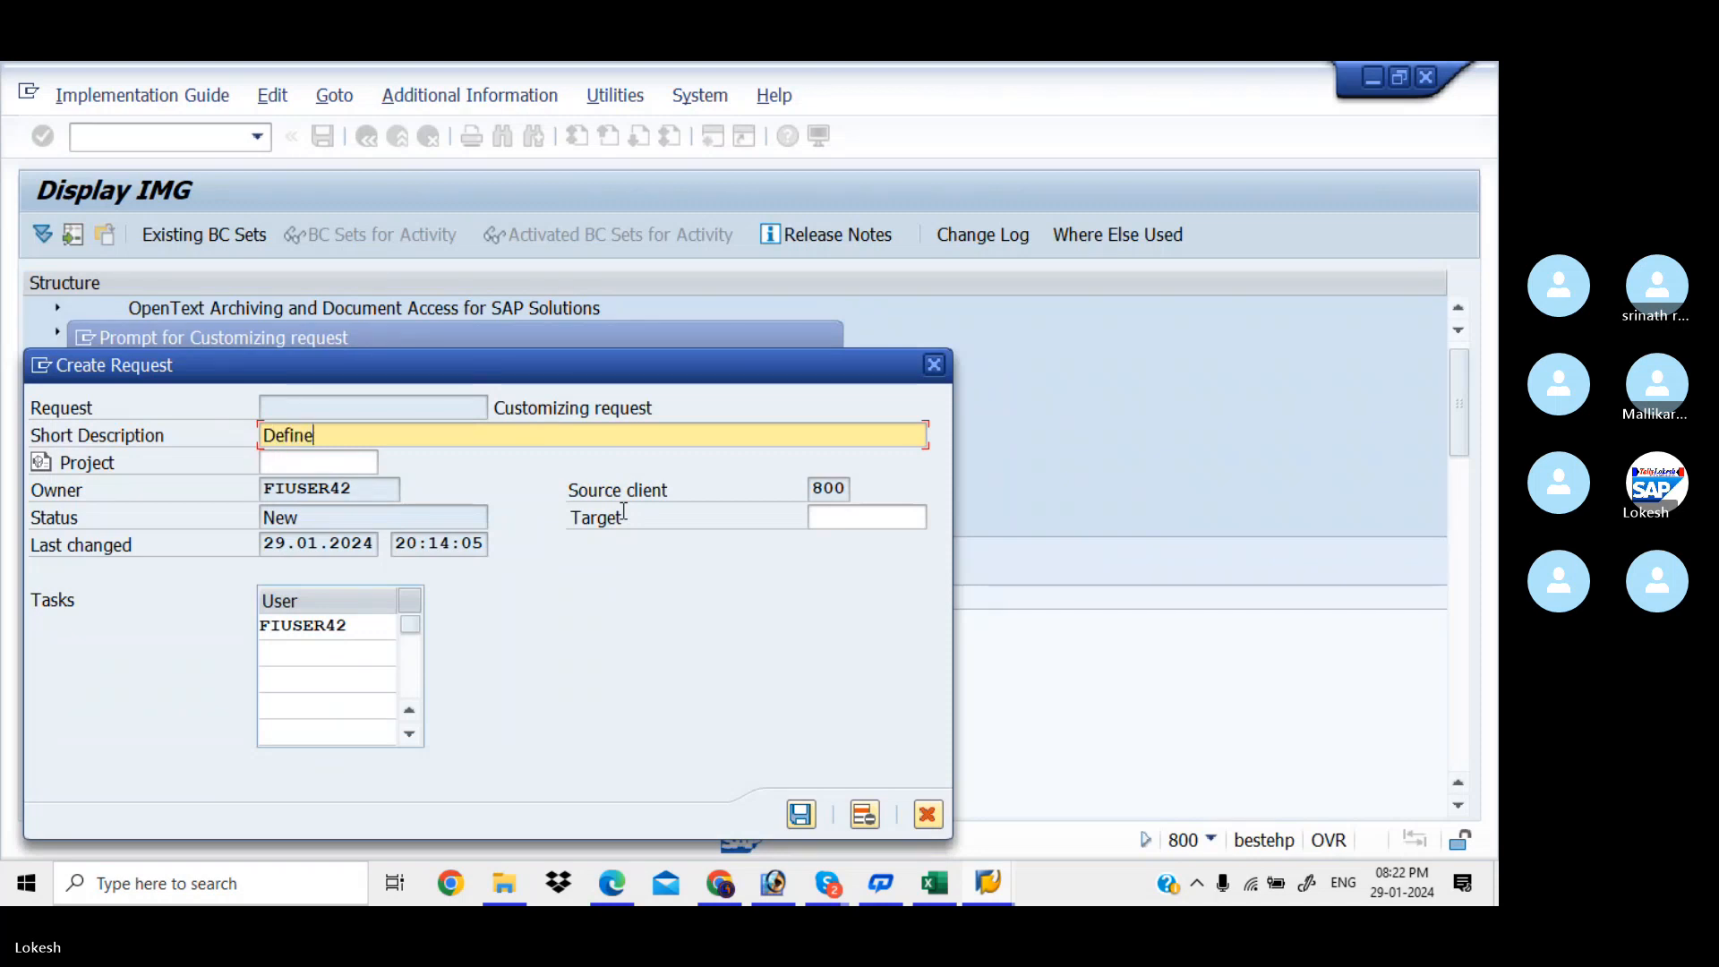
type("Busines")
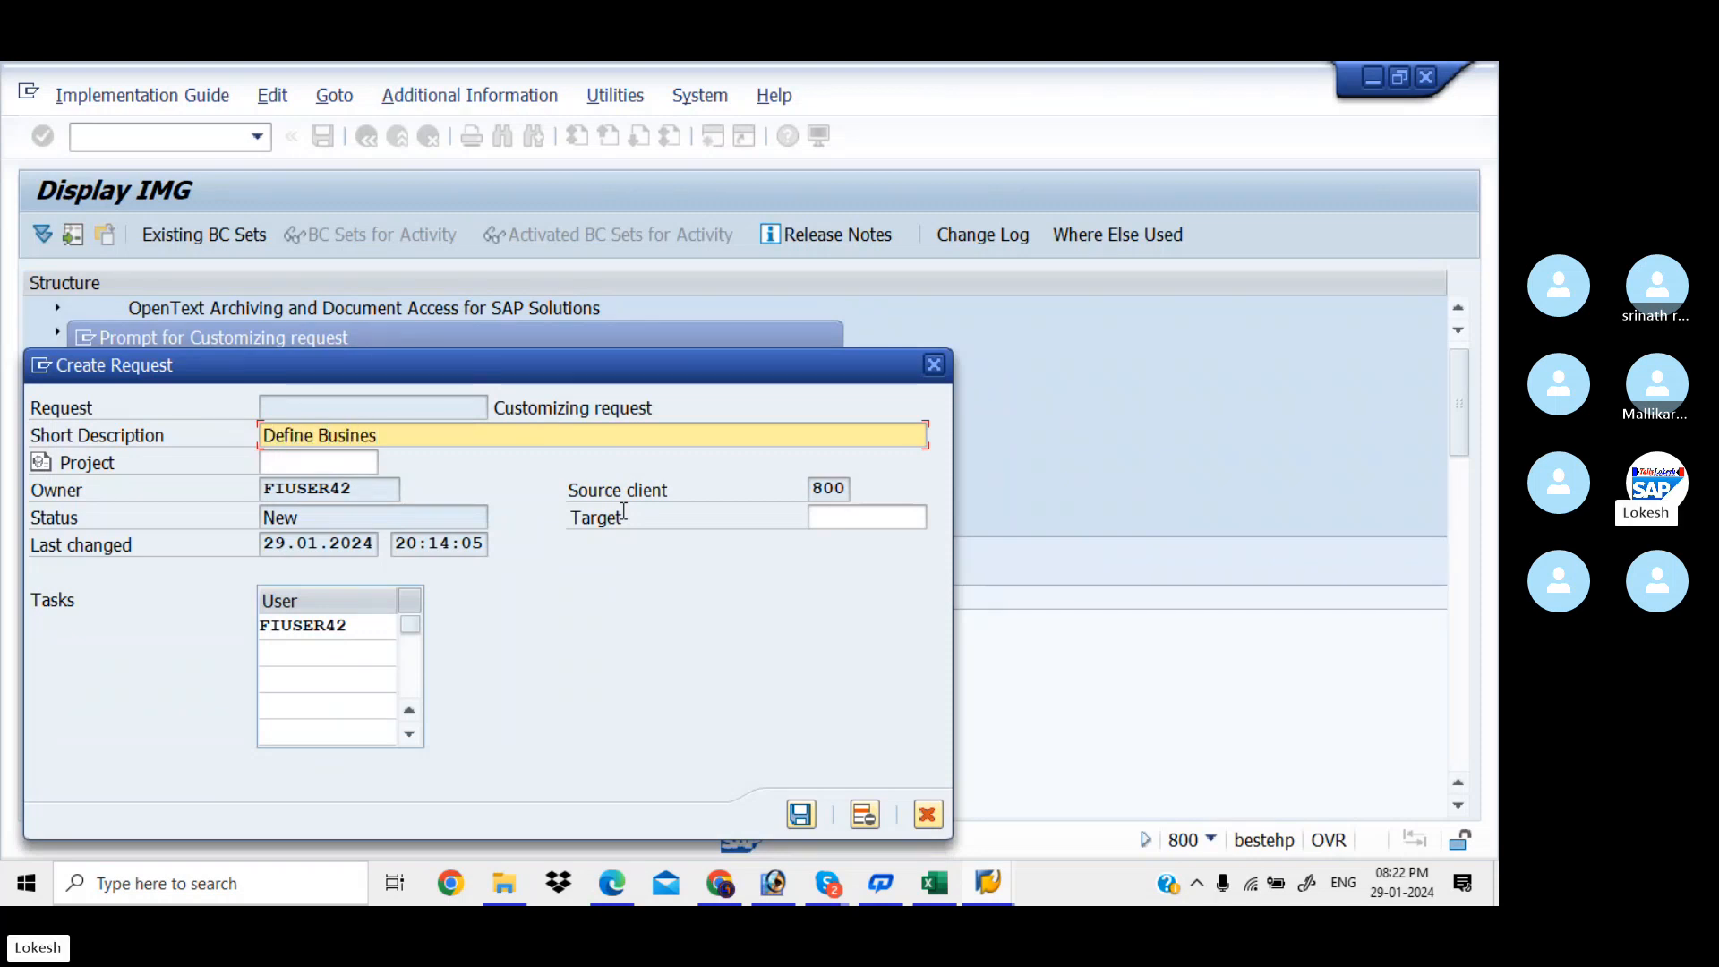
type("s Areas for Kiaa")
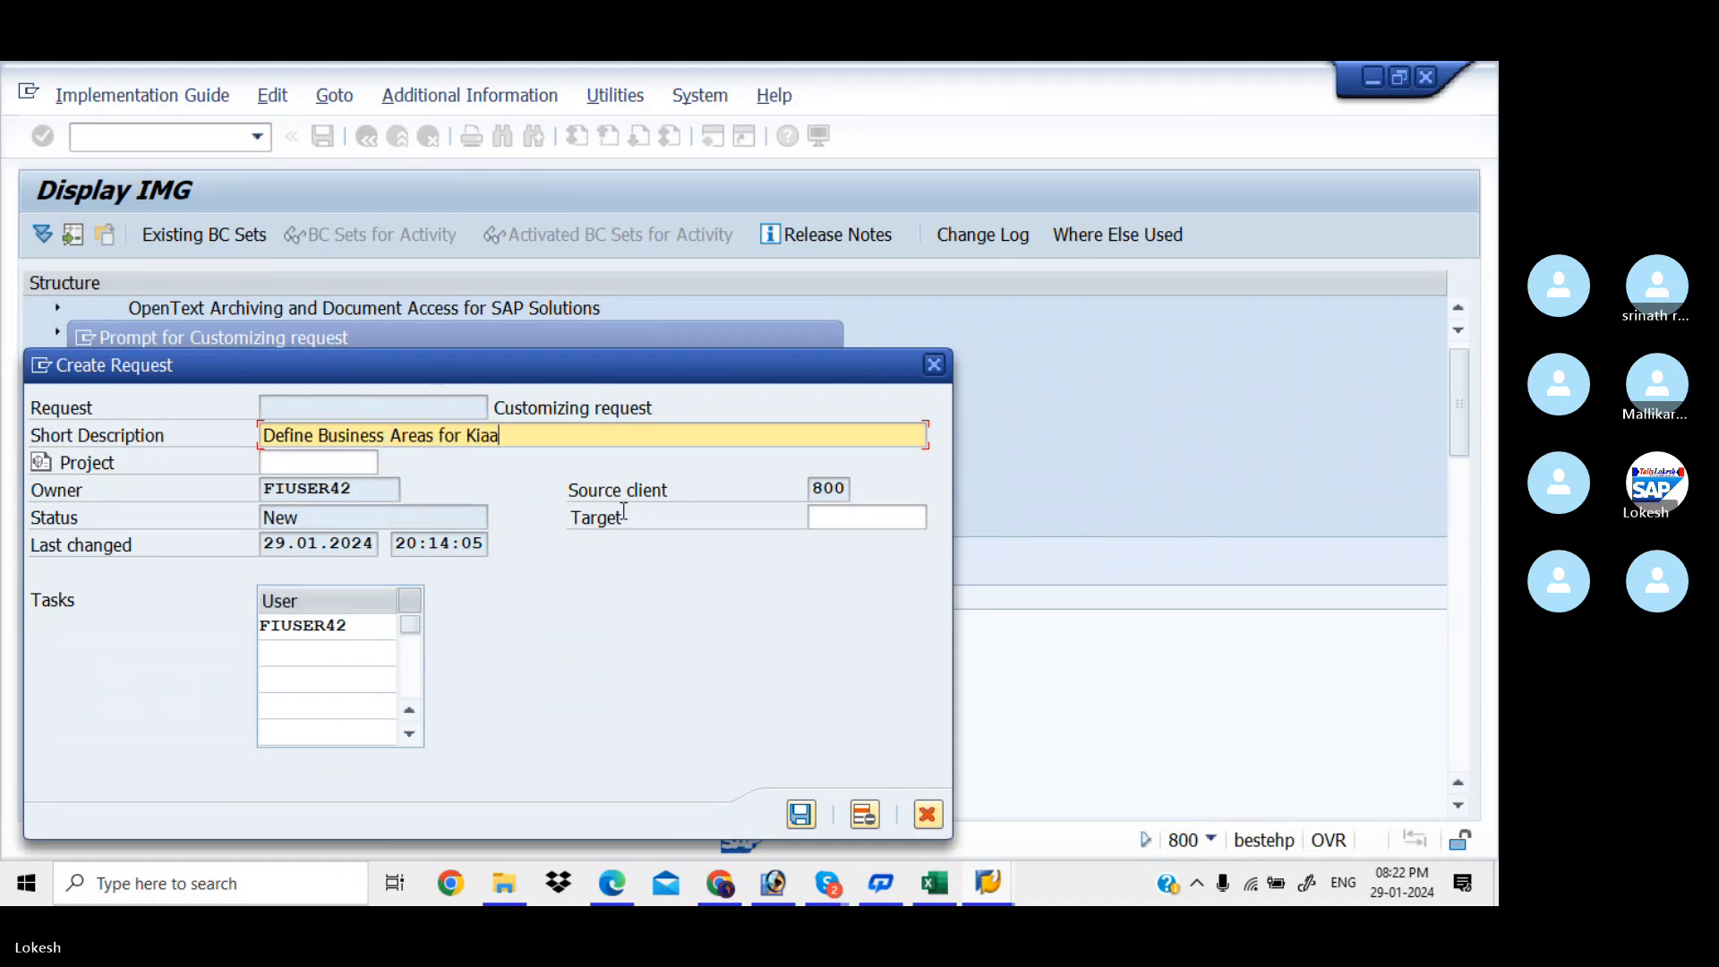
key("BackSpace")
key("BackSpace")
type("I")
key("BackSpace")
type("IAA")
left_click(806, 820)
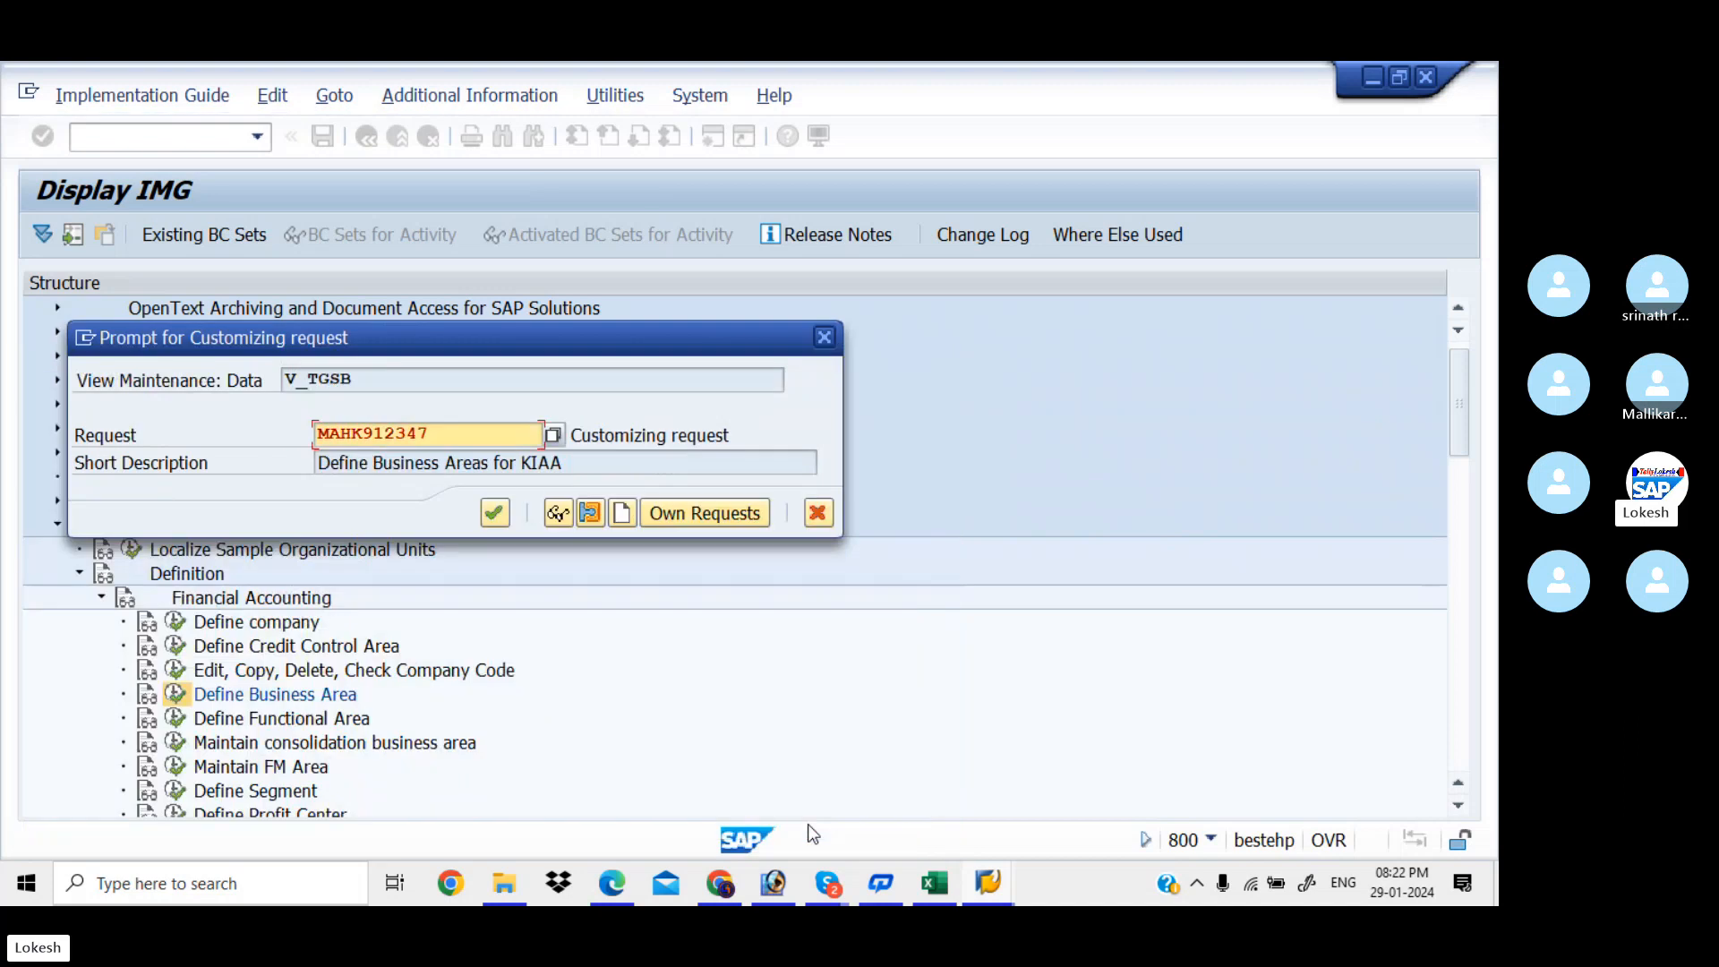
left_click(494, 513)
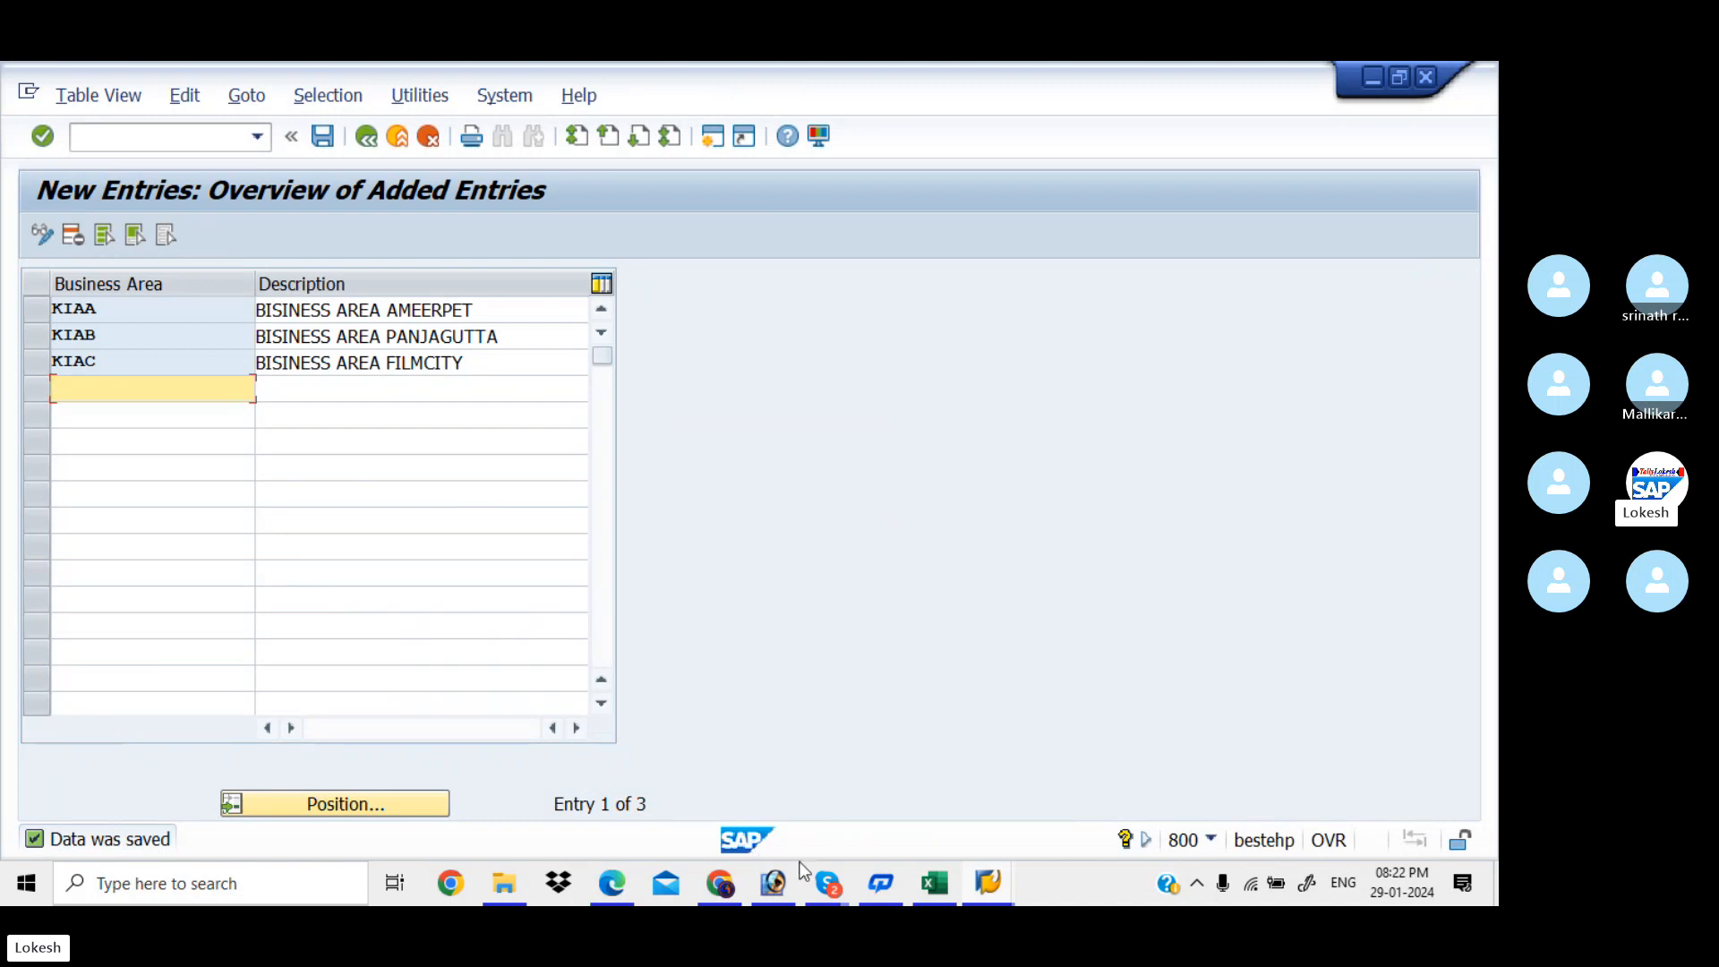
In the Excel tracker, enter KIAA,KIAB,KIAC in cell D6
left_click(949, 886)
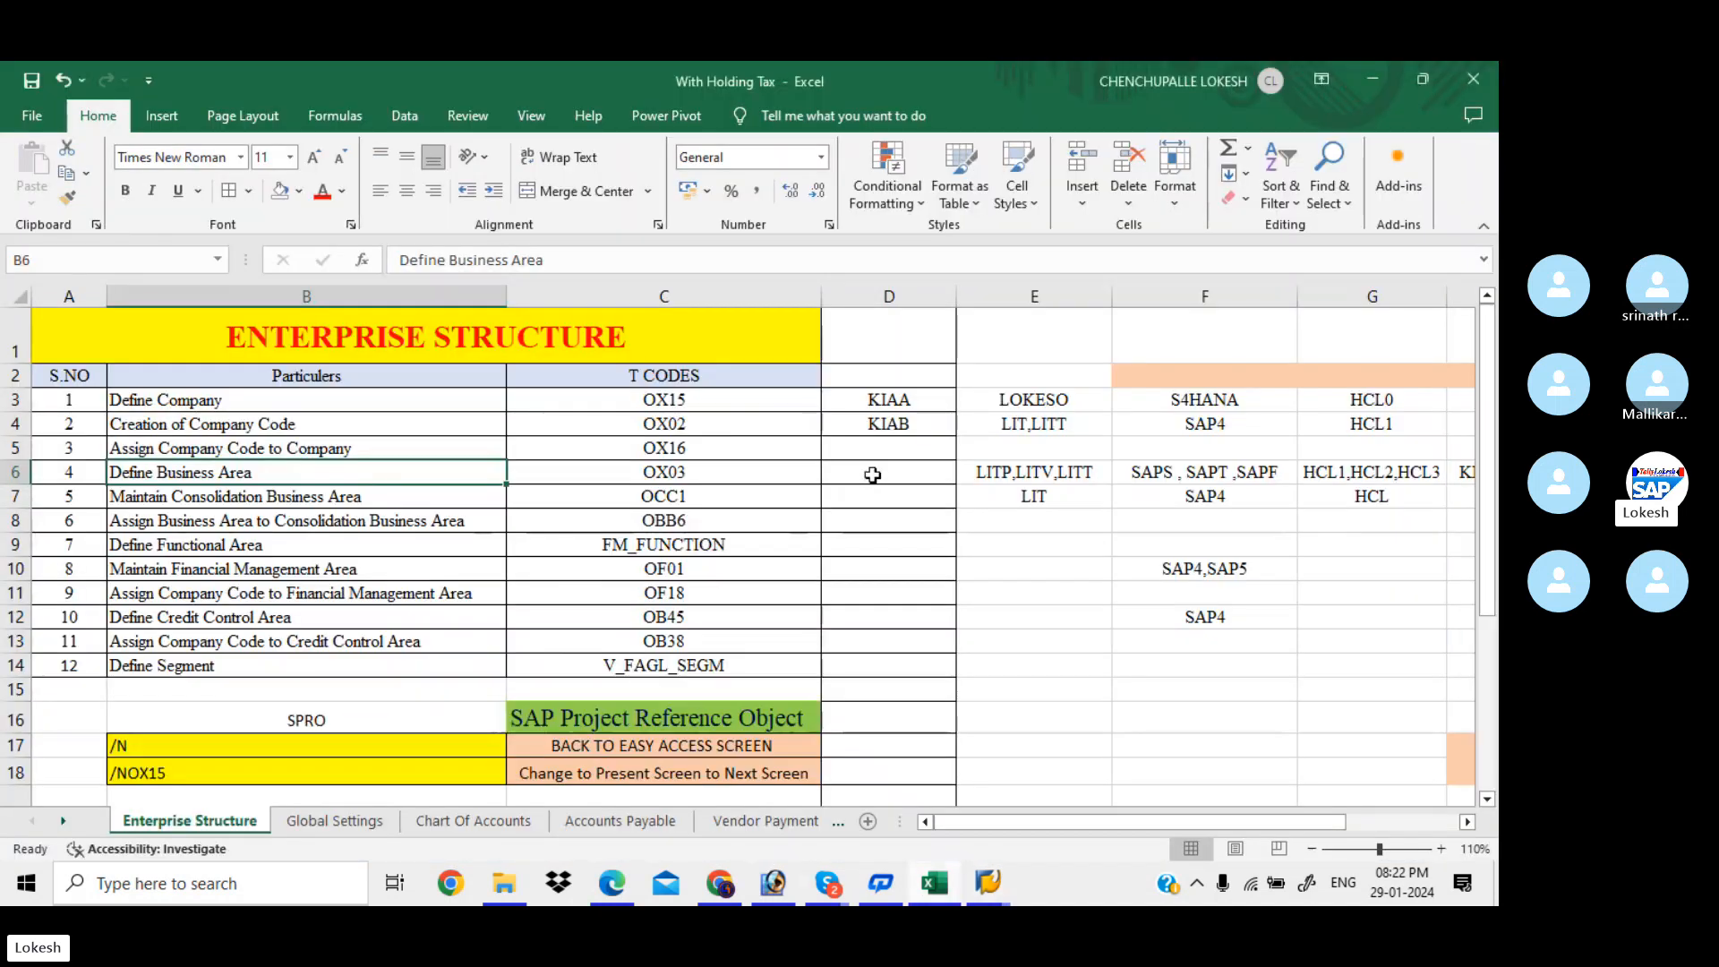
left_click(873, 476)
type("A")
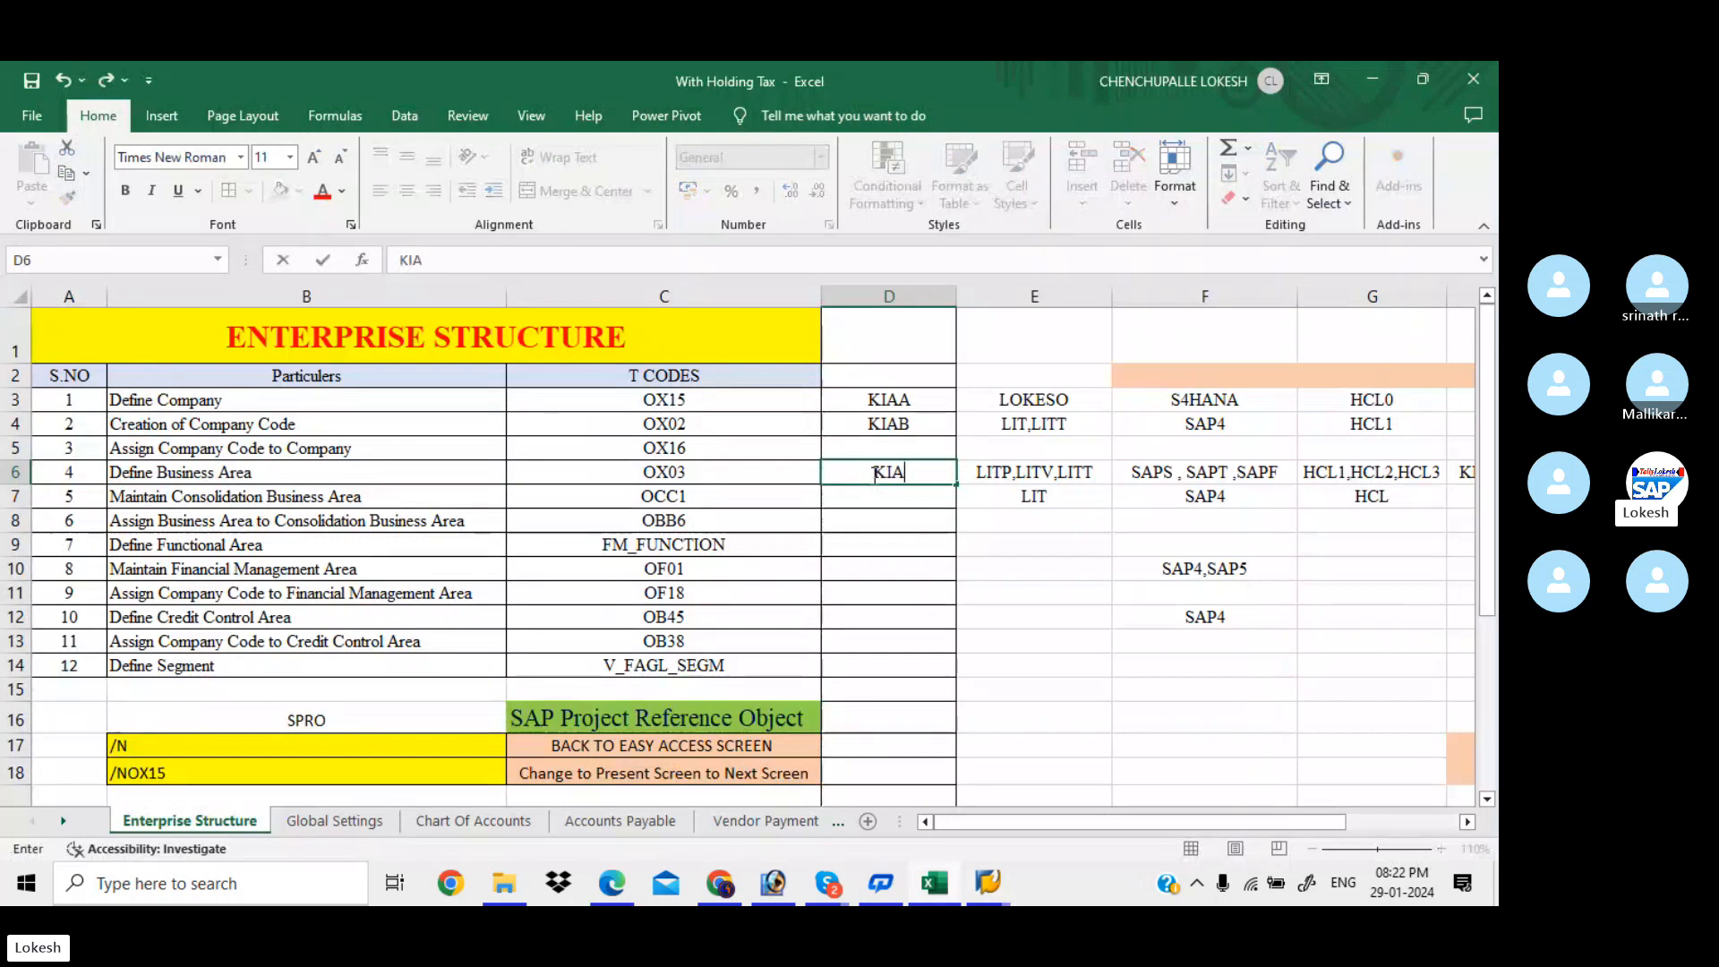
type("A,KIA")
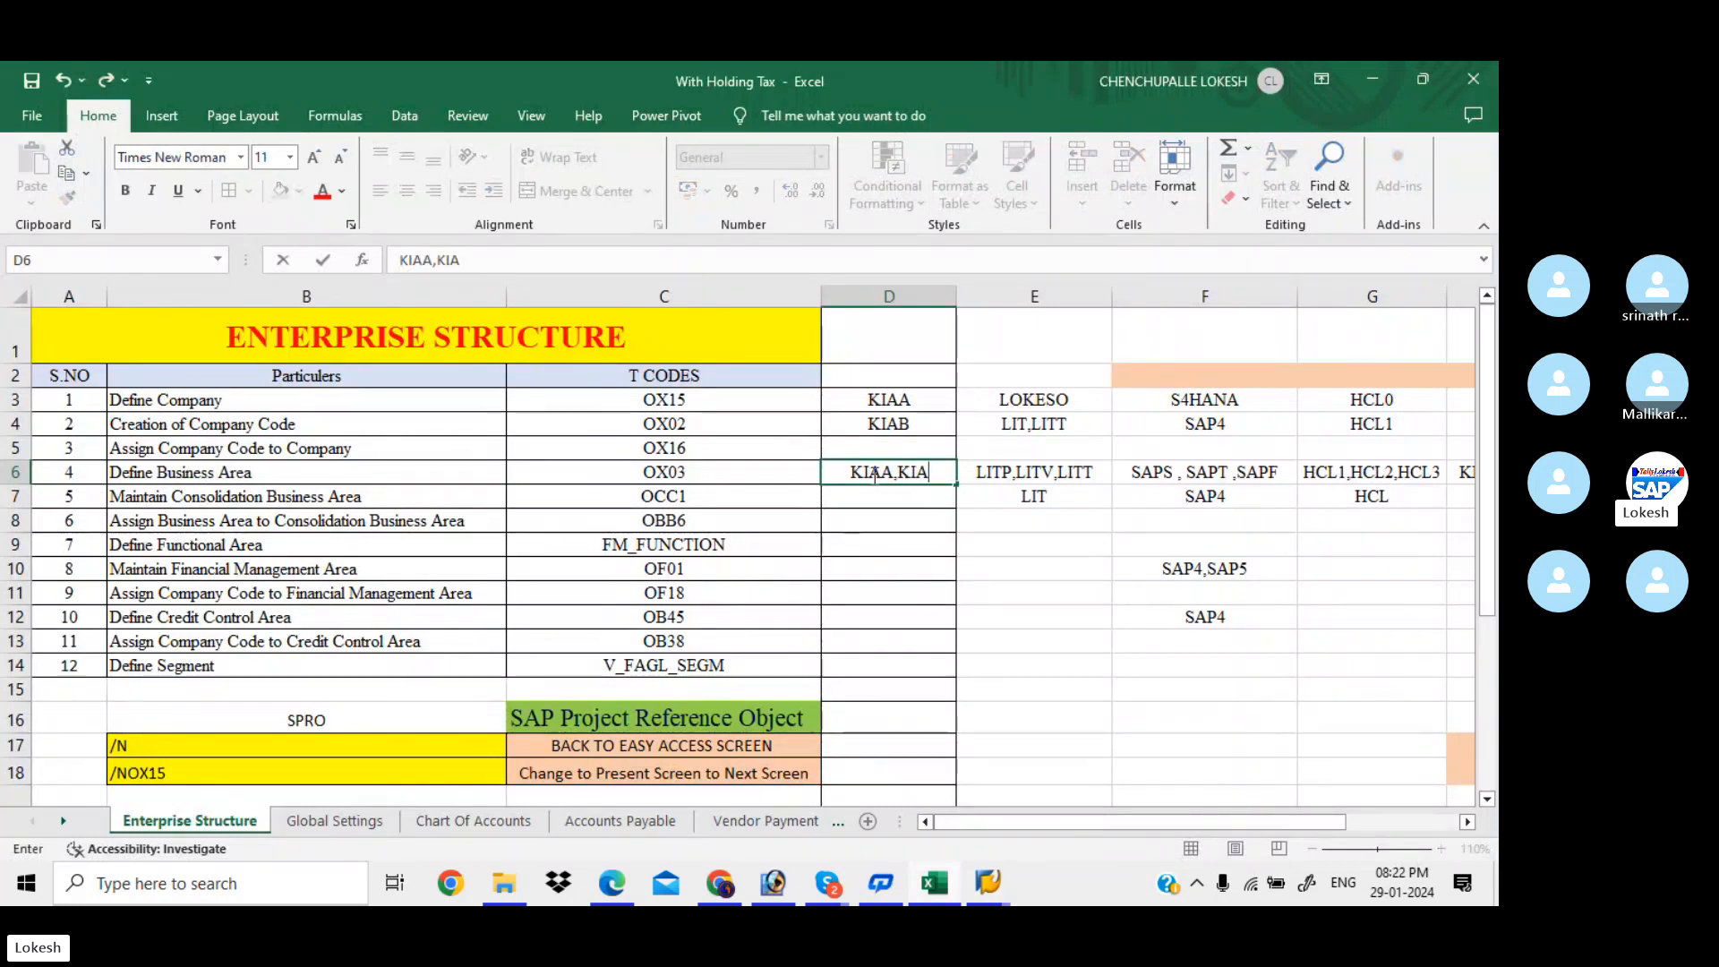
type("B,KI")
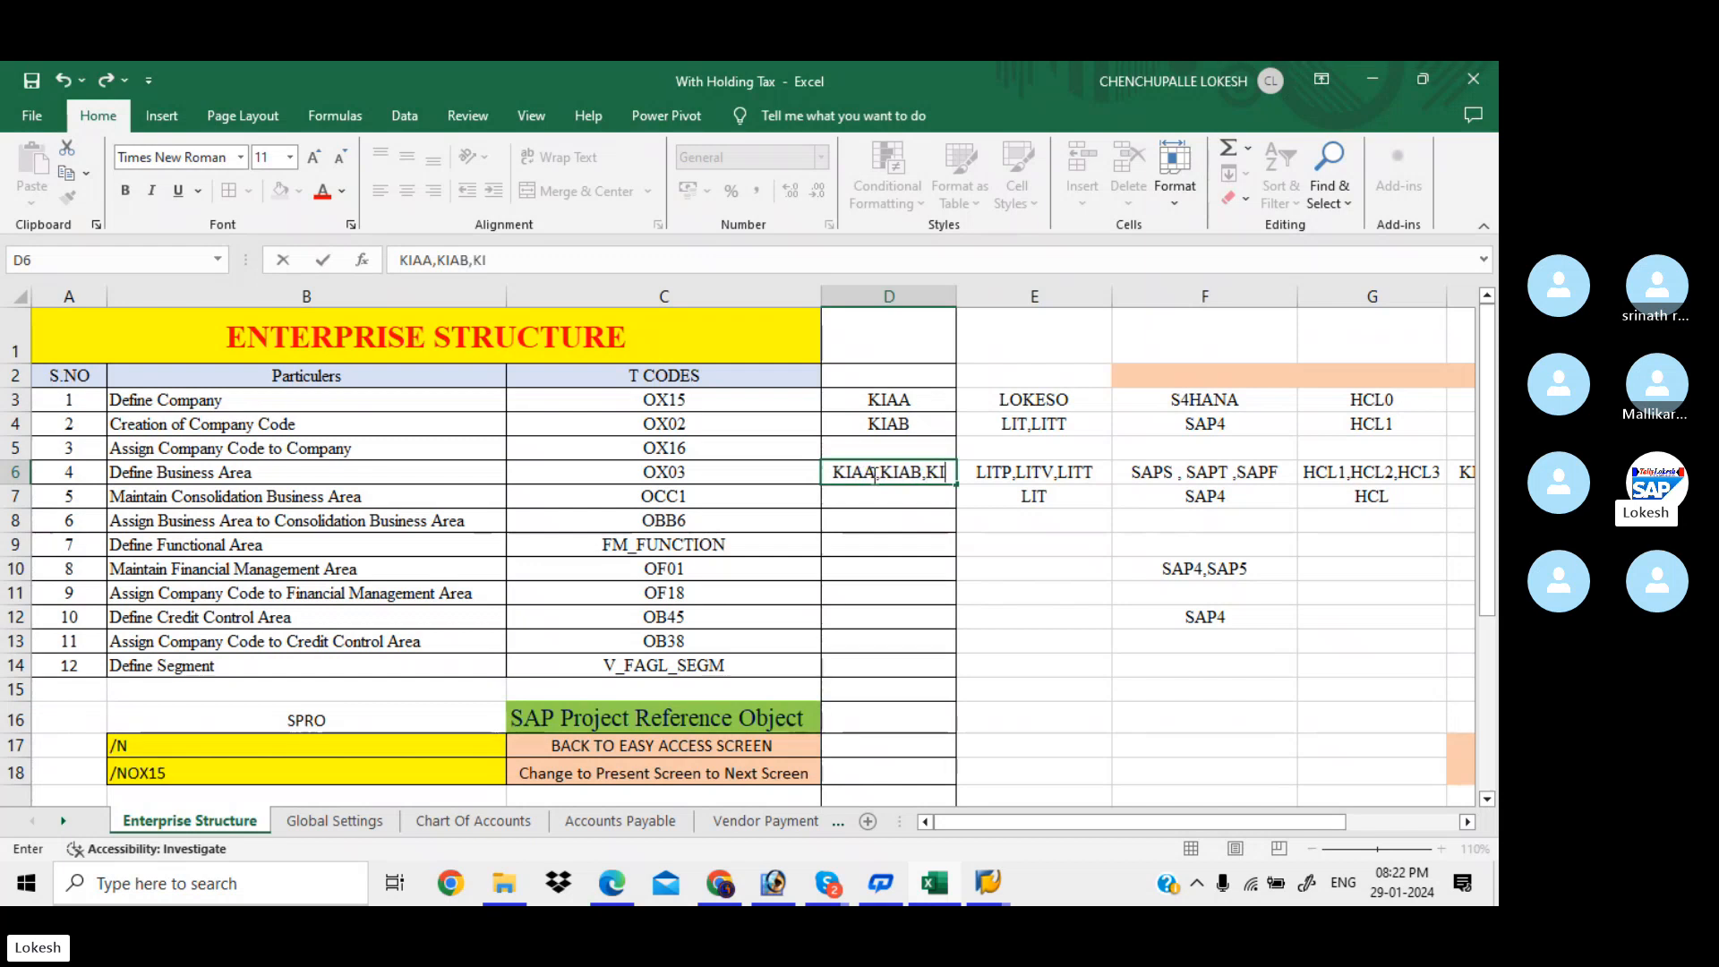
type("AC")
key("Return")
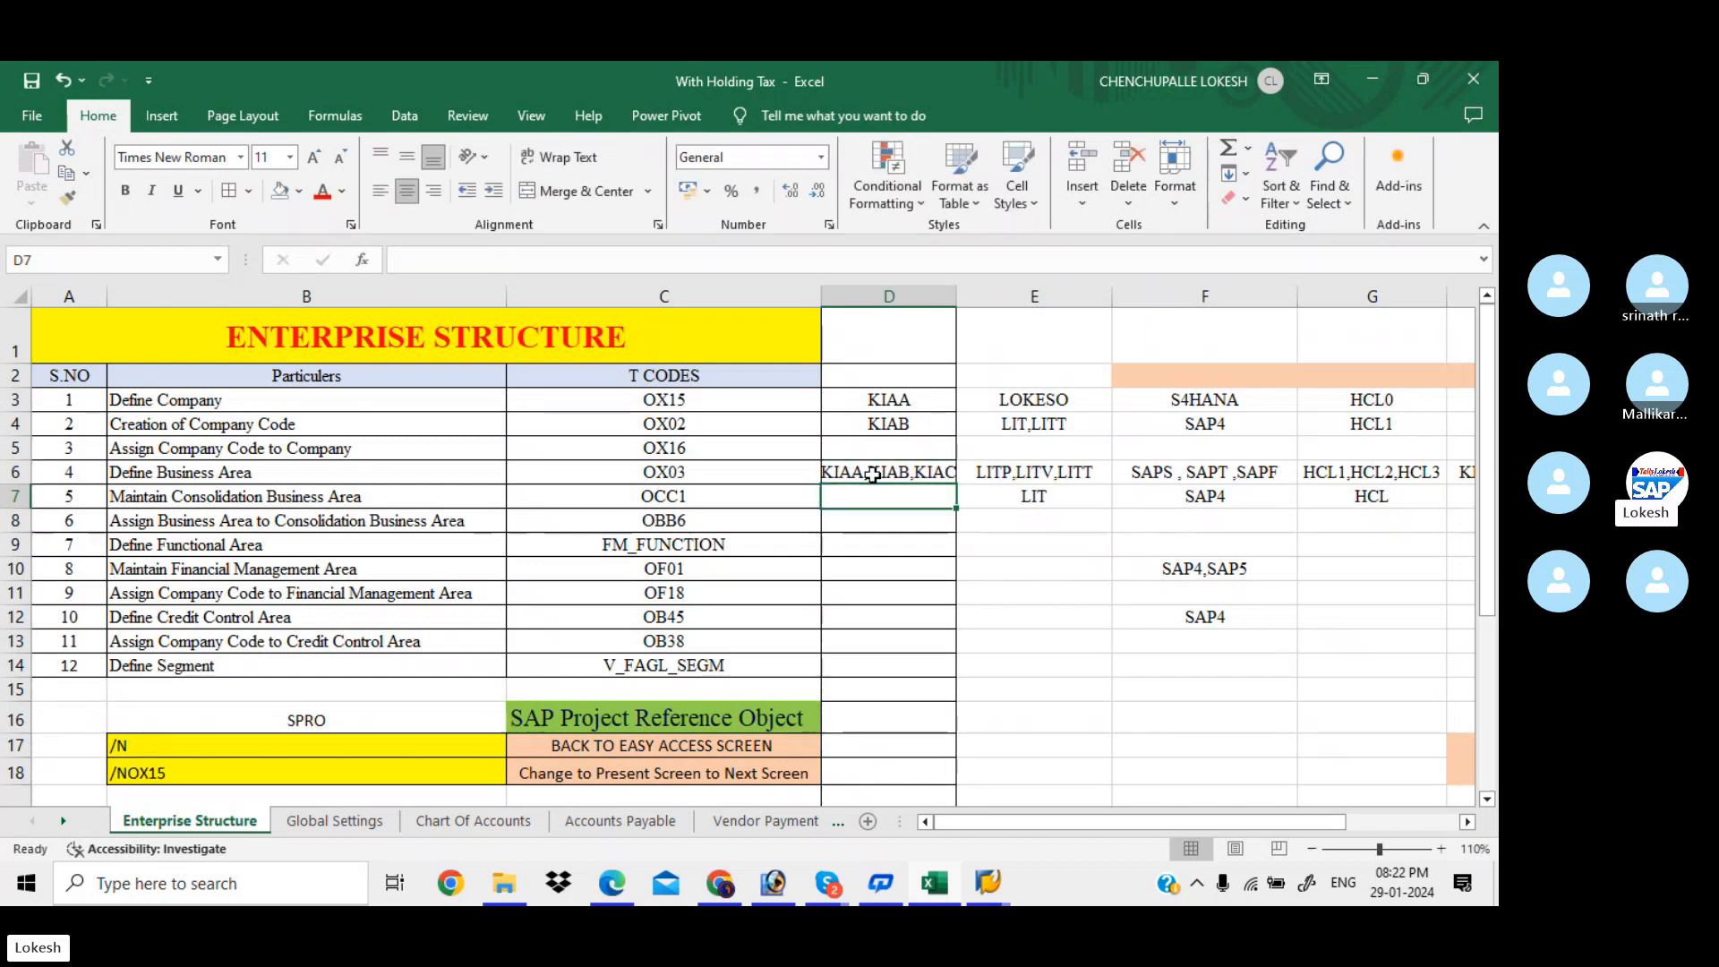
Widen column D so KIAA,KIAB,KIAC fits fully
left_click(959, 313)
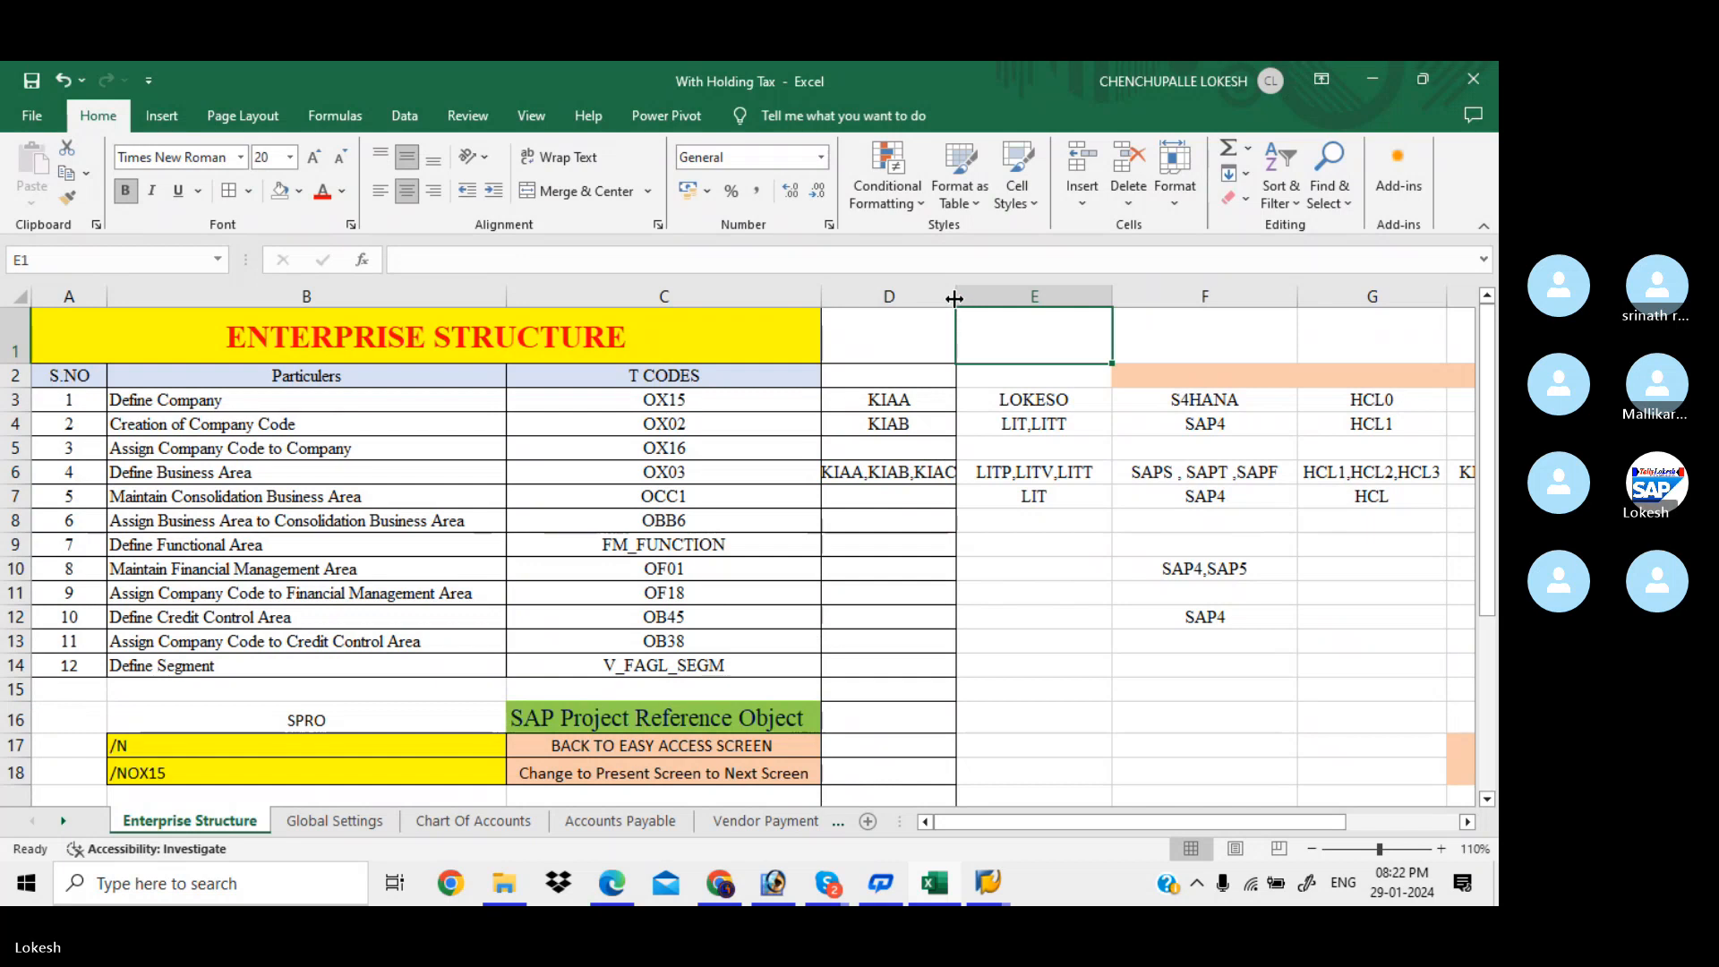
left_click_drag(954, 298, 1014, 298)
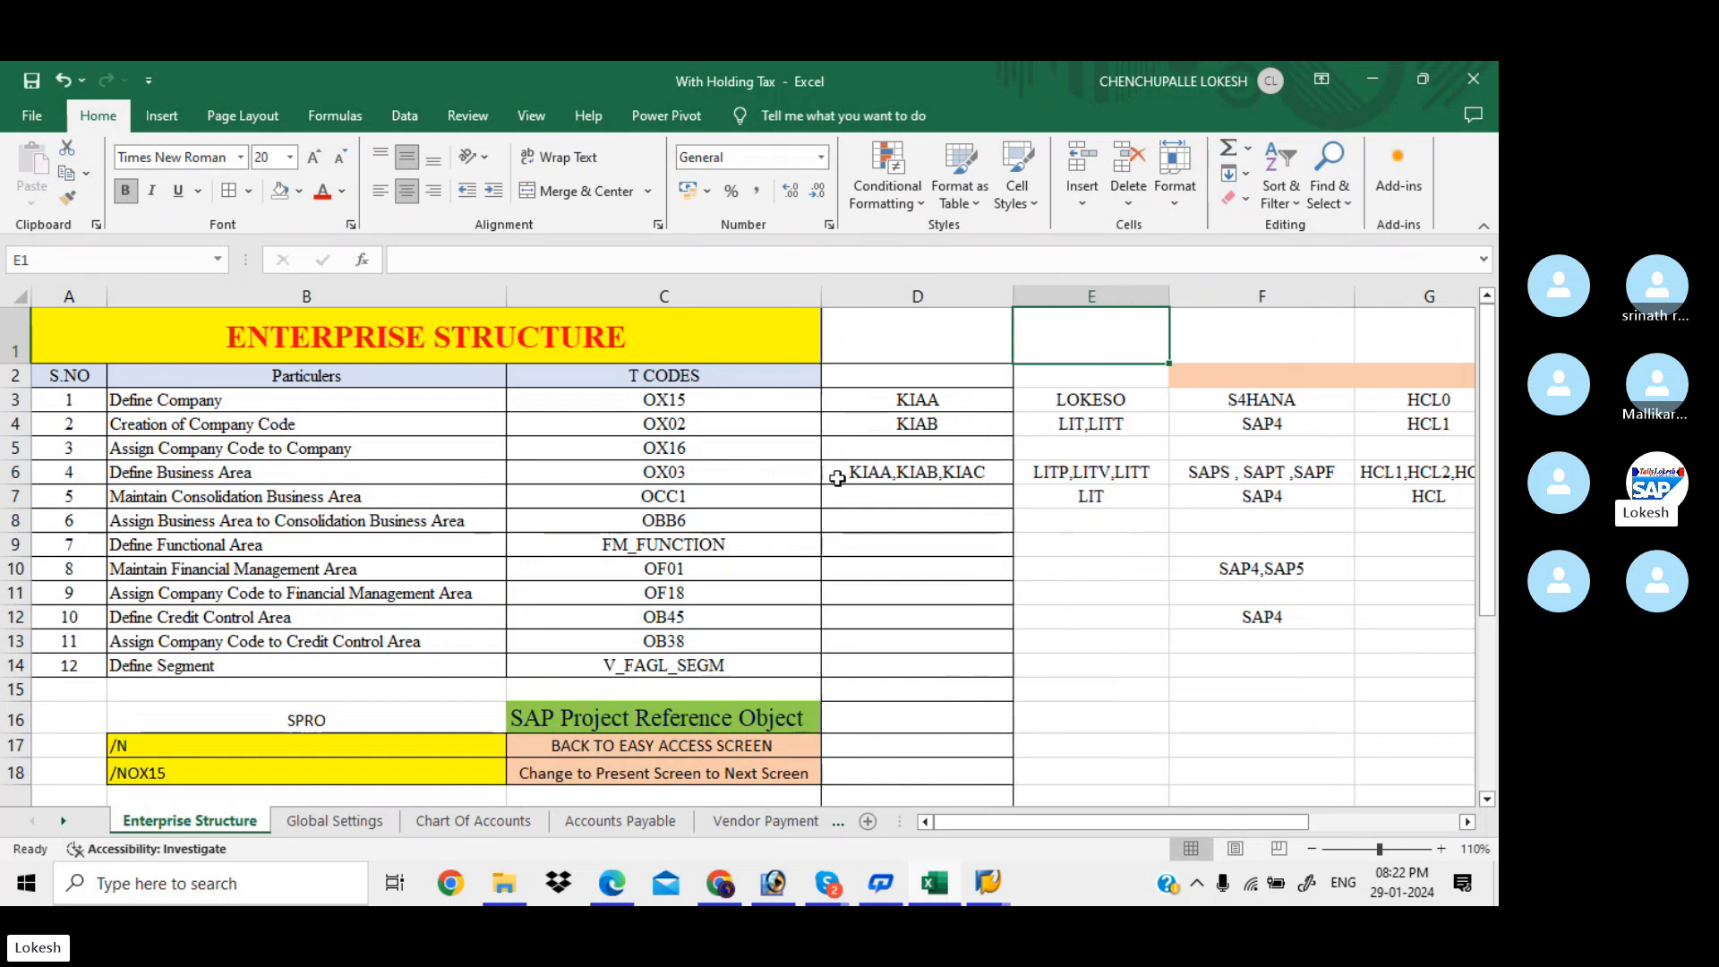
left_click(866, 495)
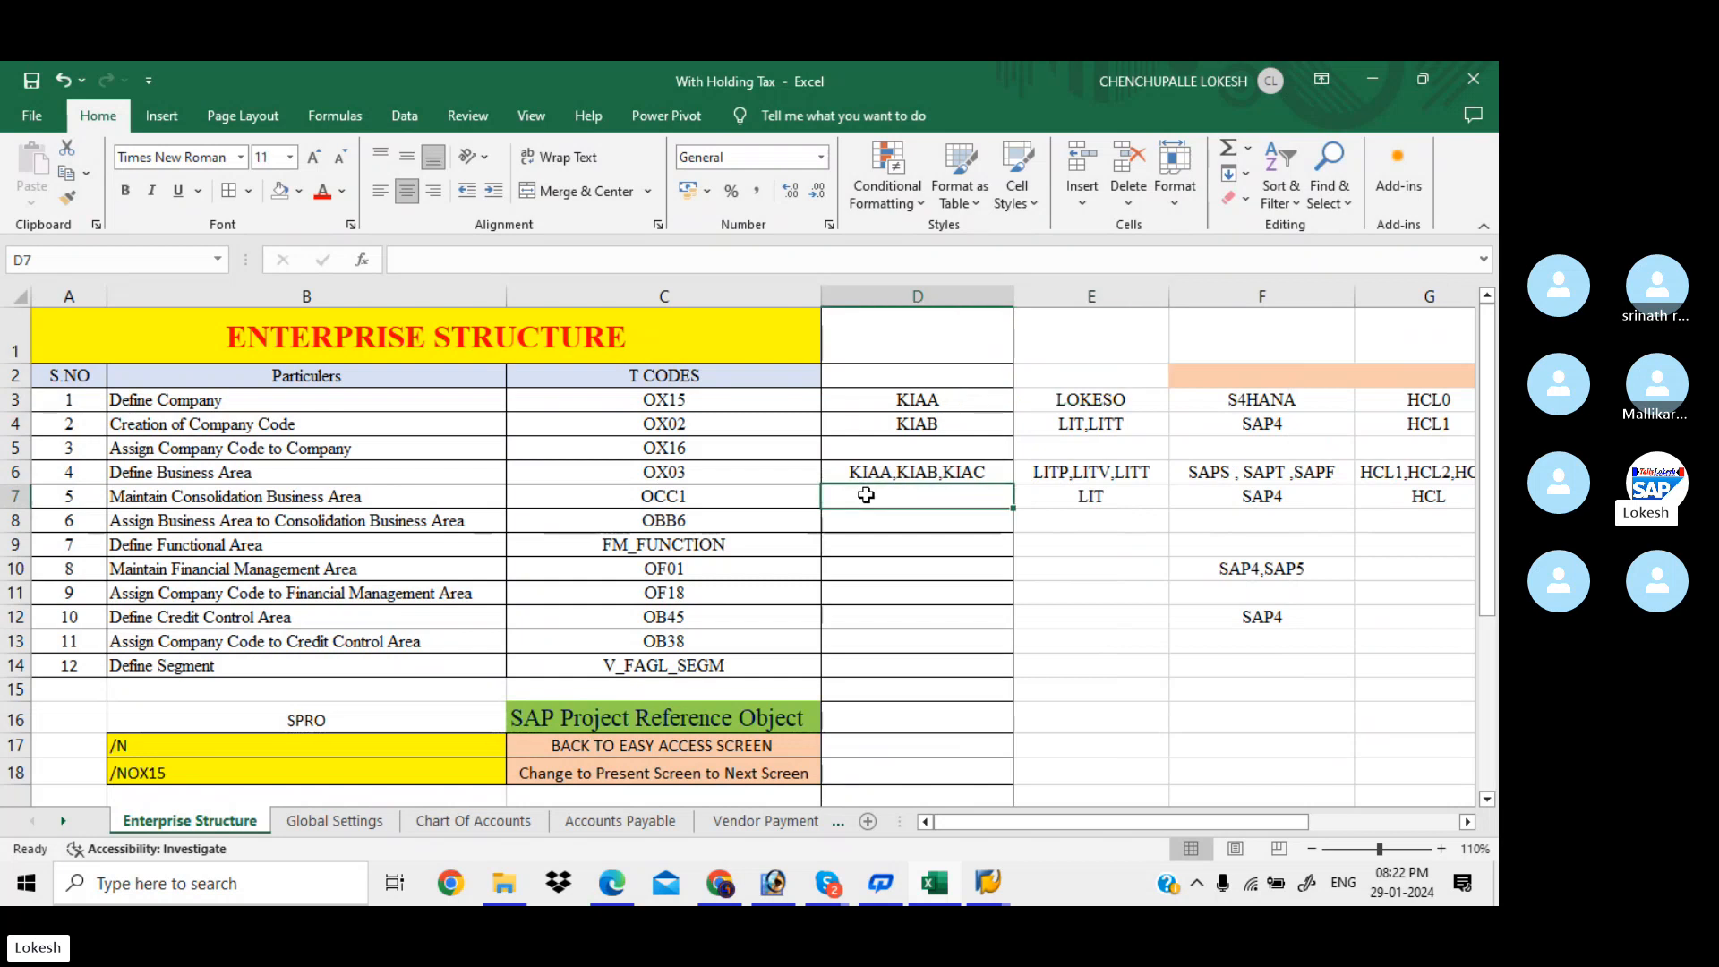
left_click(629, 895)
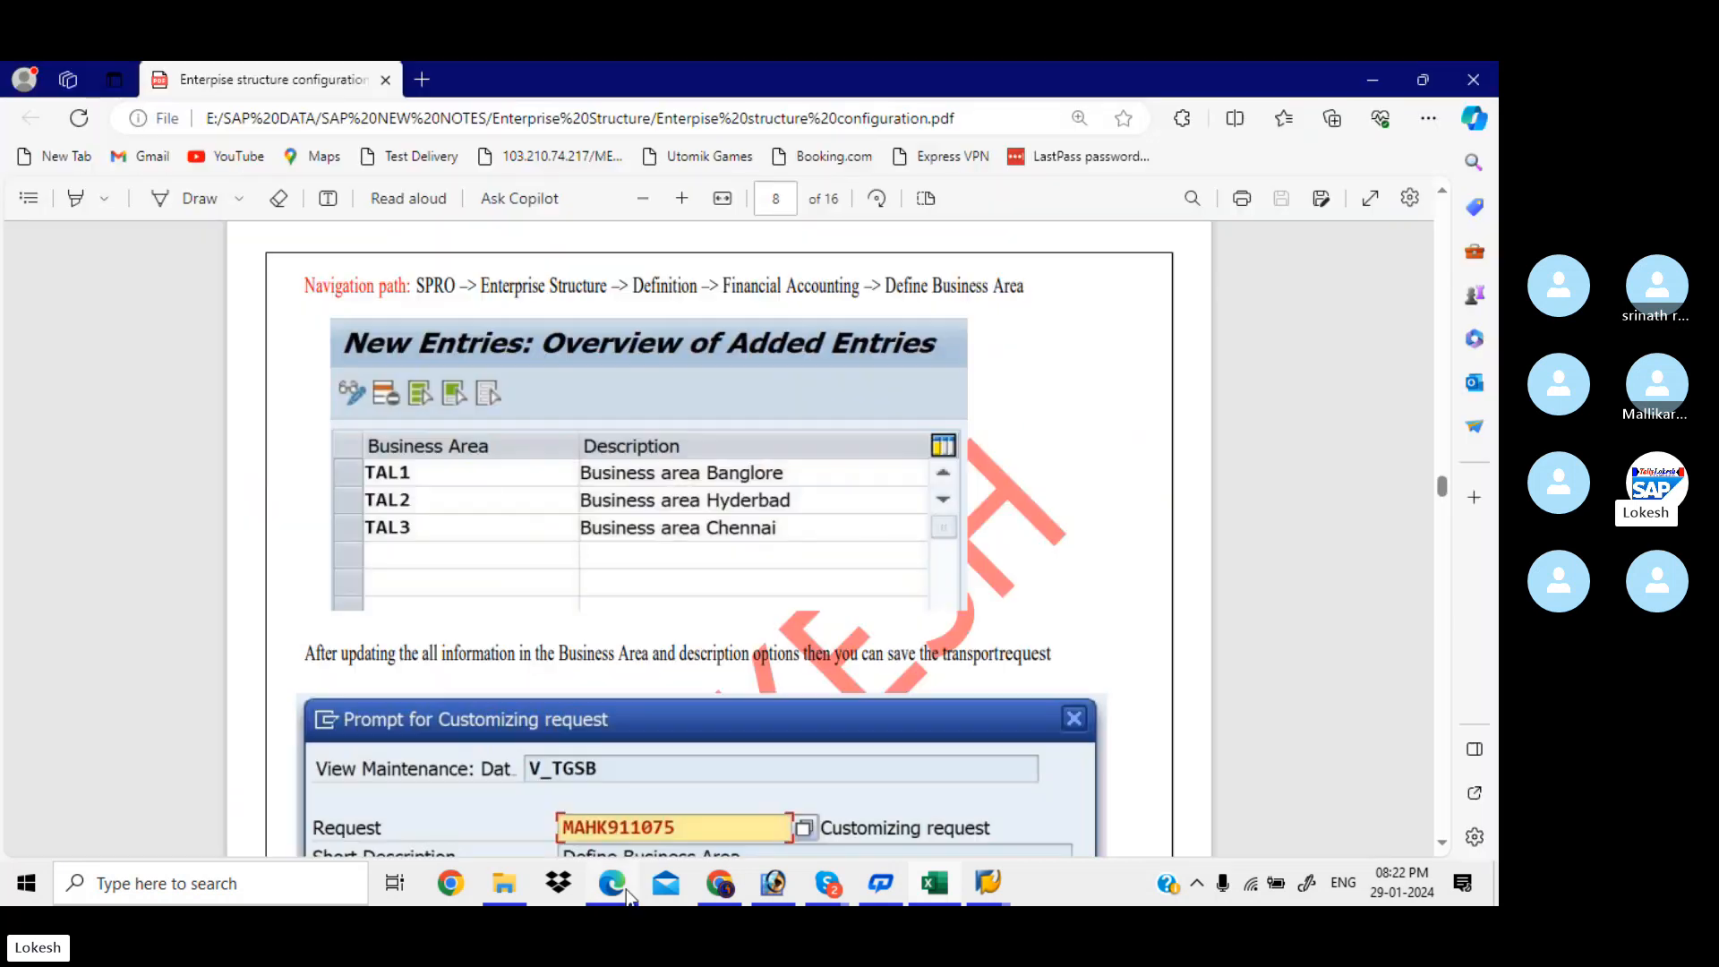
Scroll the PDF notes to the OCC1 Consolidation Business Area section on page 9, then return to SAP
scroll(628, 896, "down", 10)
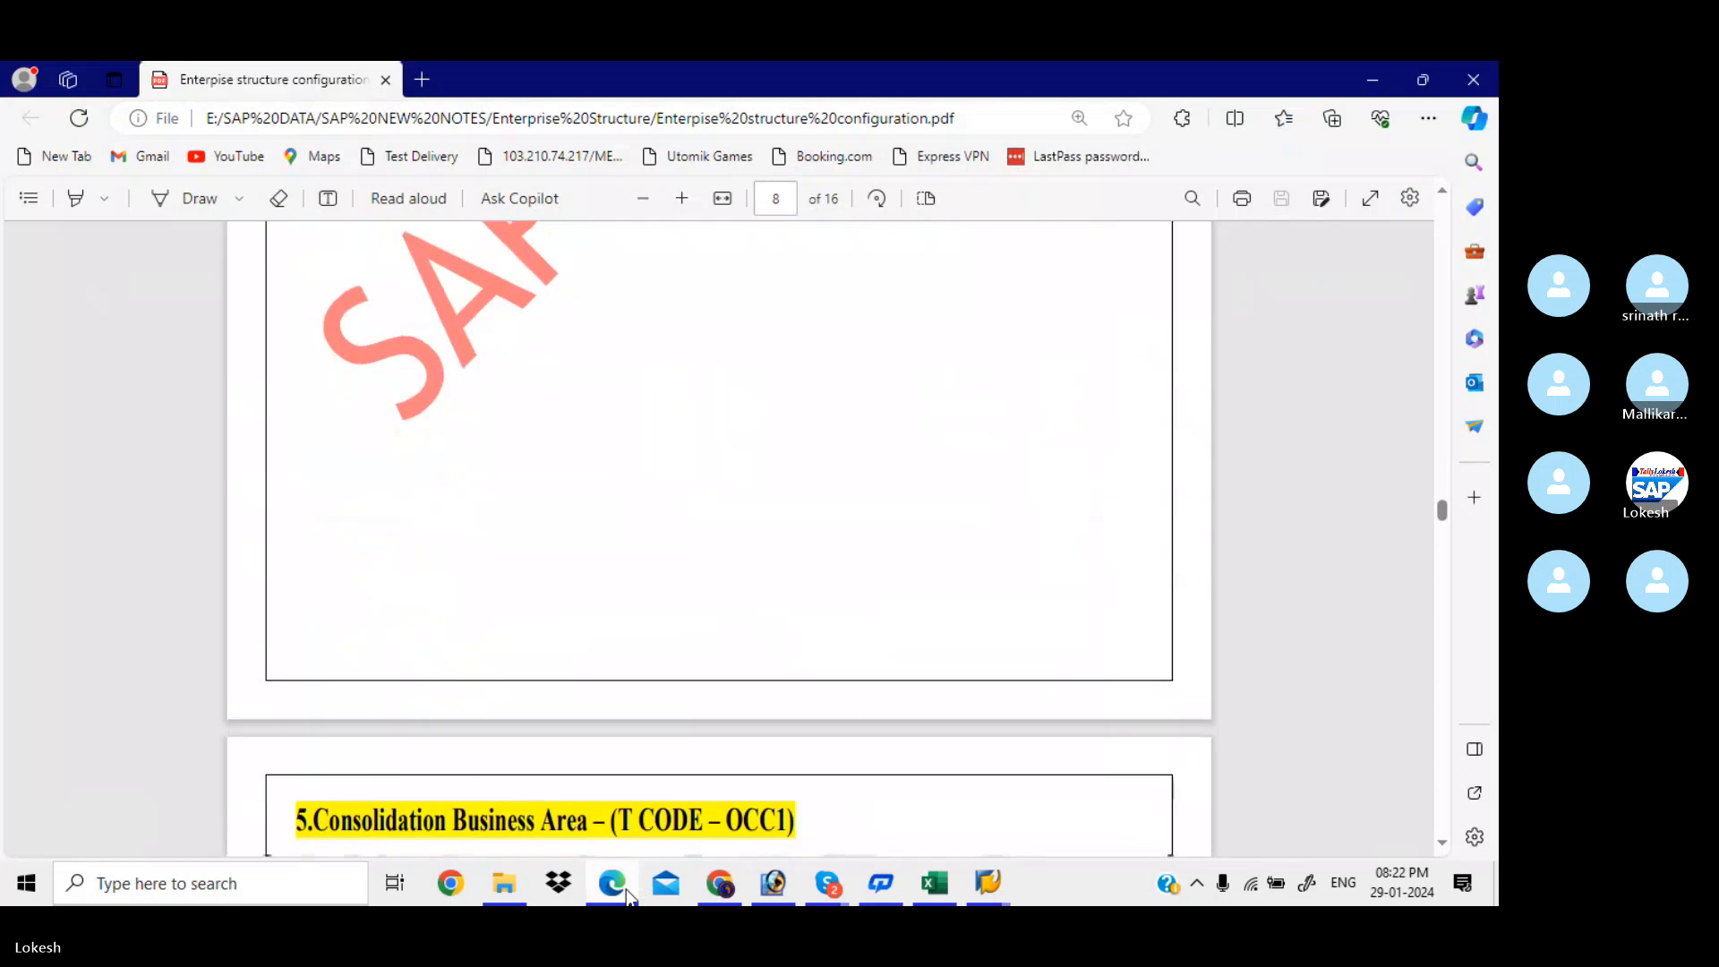
scroll(629, 896, "down", 6)
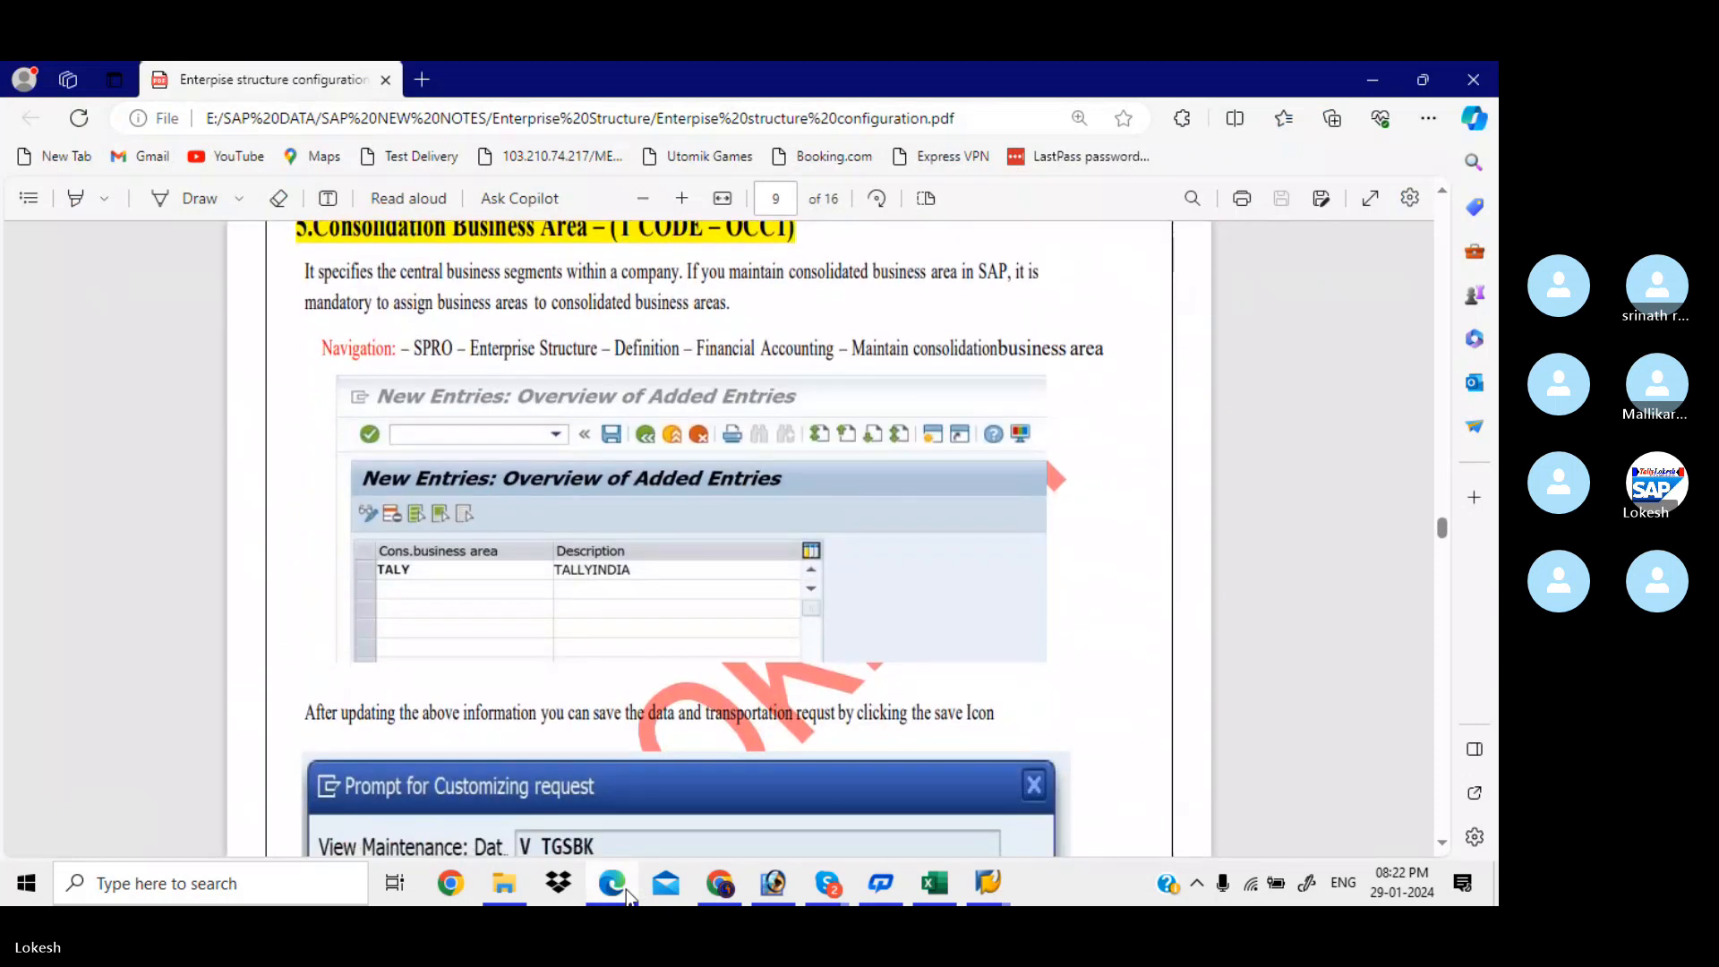
scroll(629, 895, "up", 2)
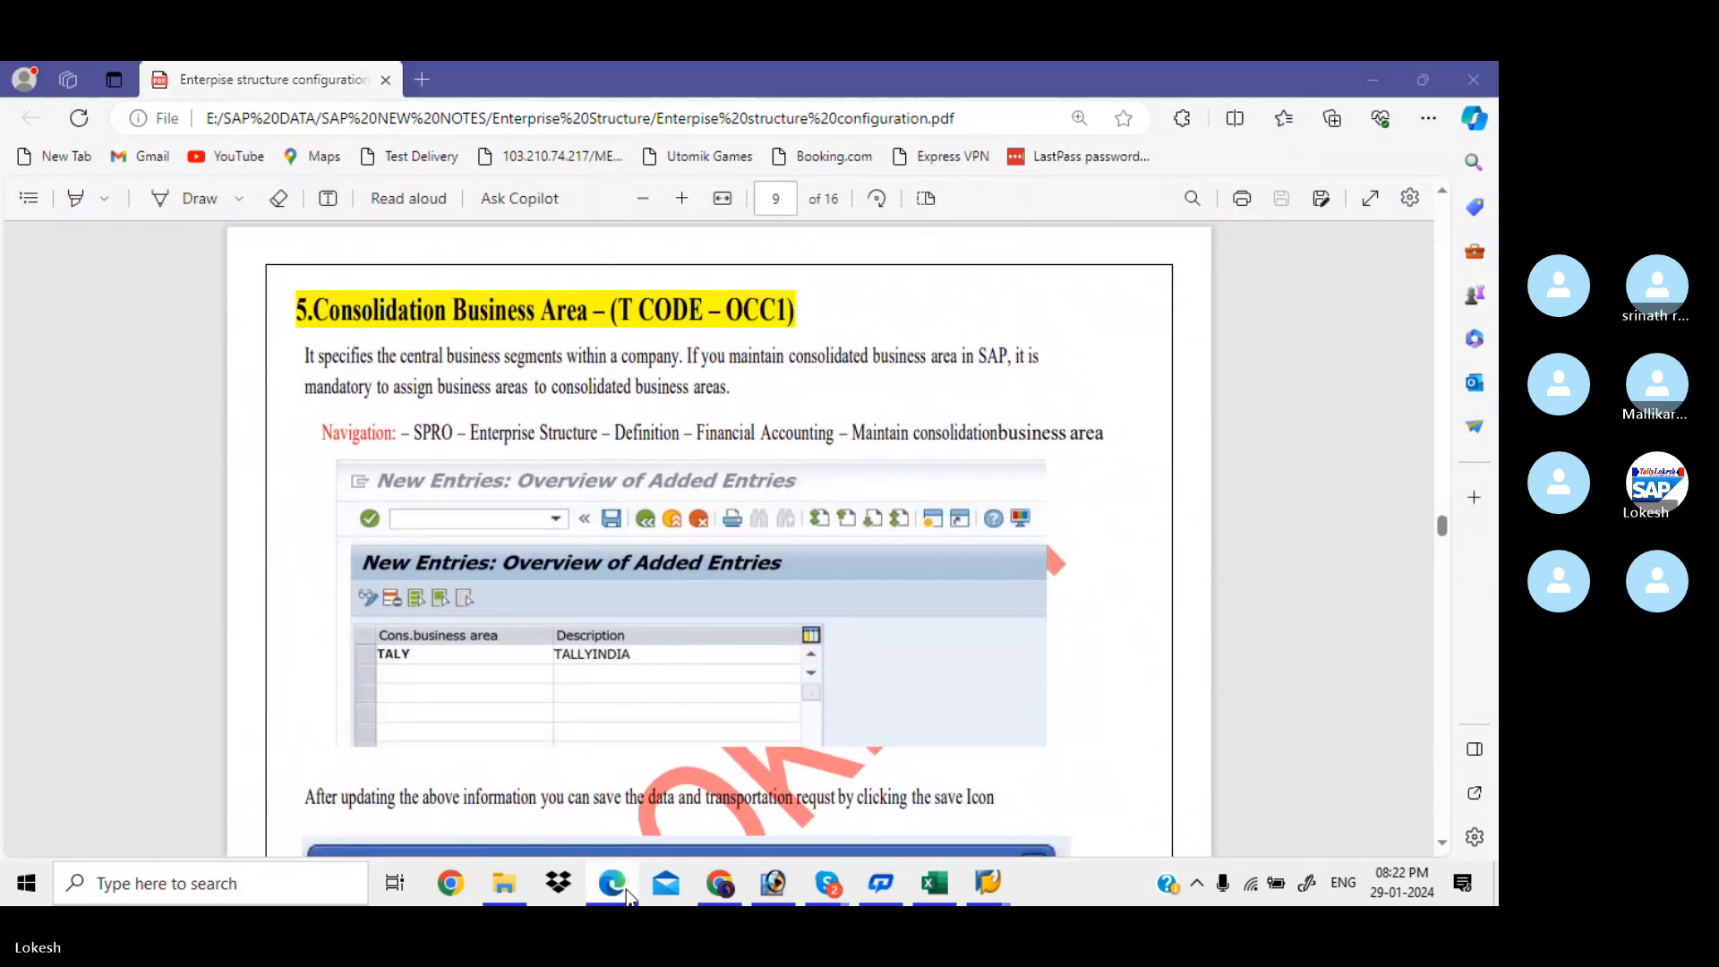
key("alt+Tab")
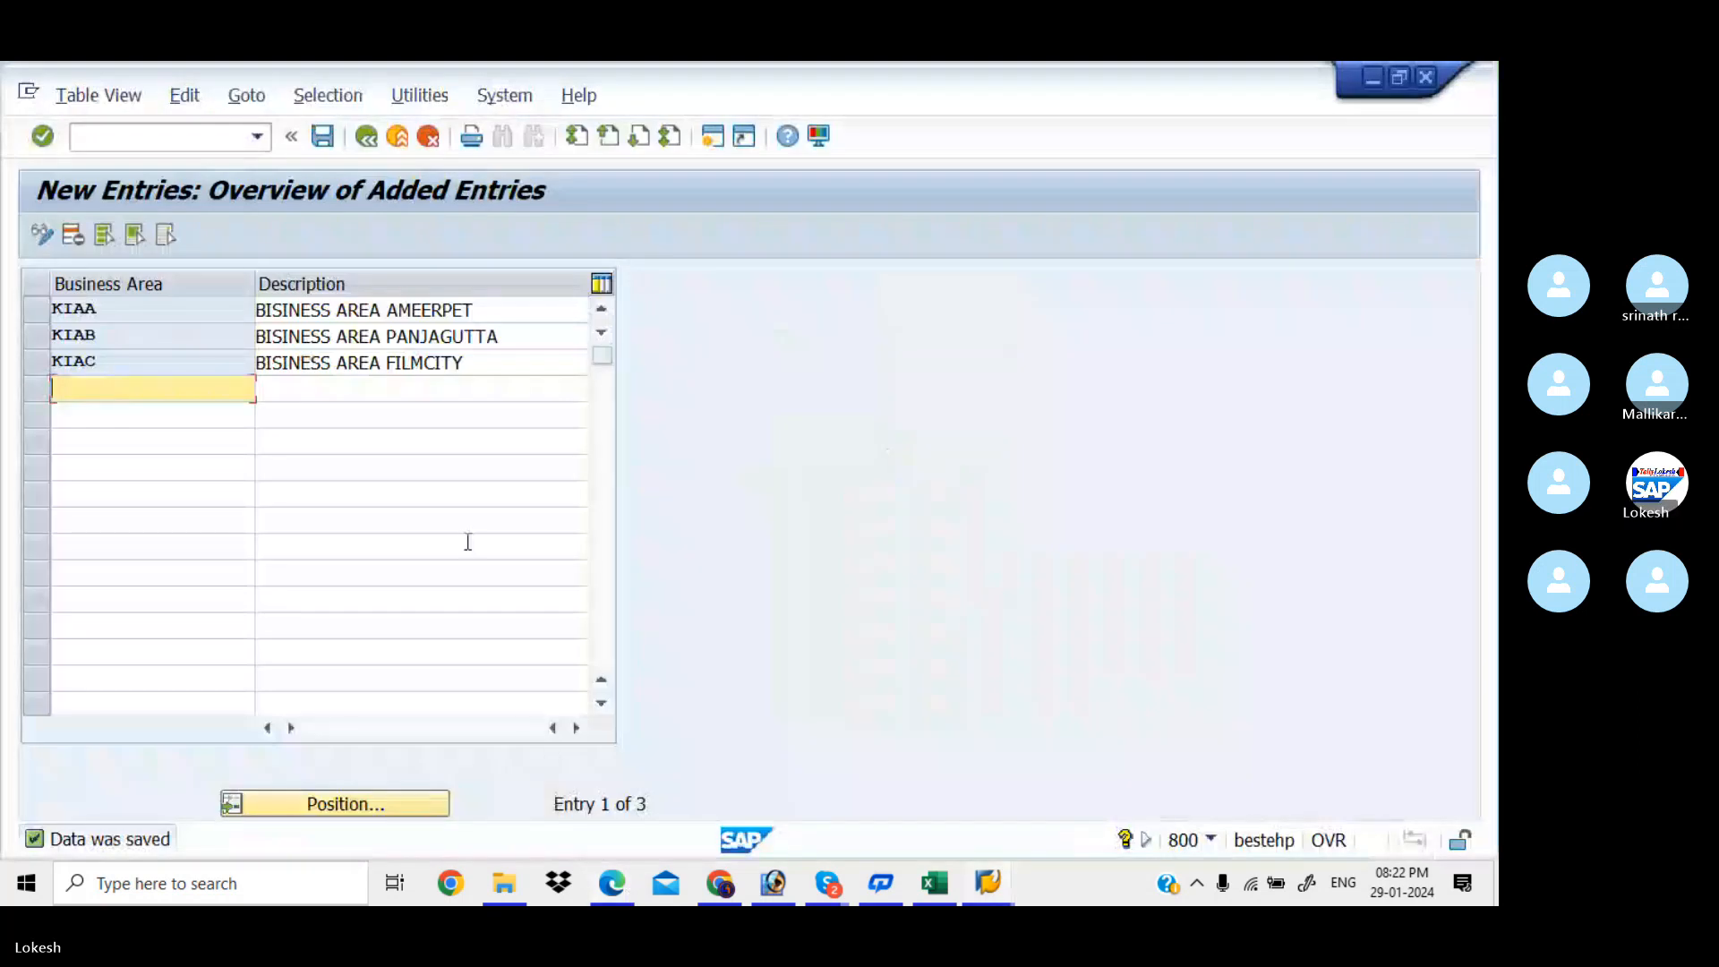
Back out to the IMG and start new entries in consolidation business area maintenance
left_click(366, 136)
left_click(366, 135)
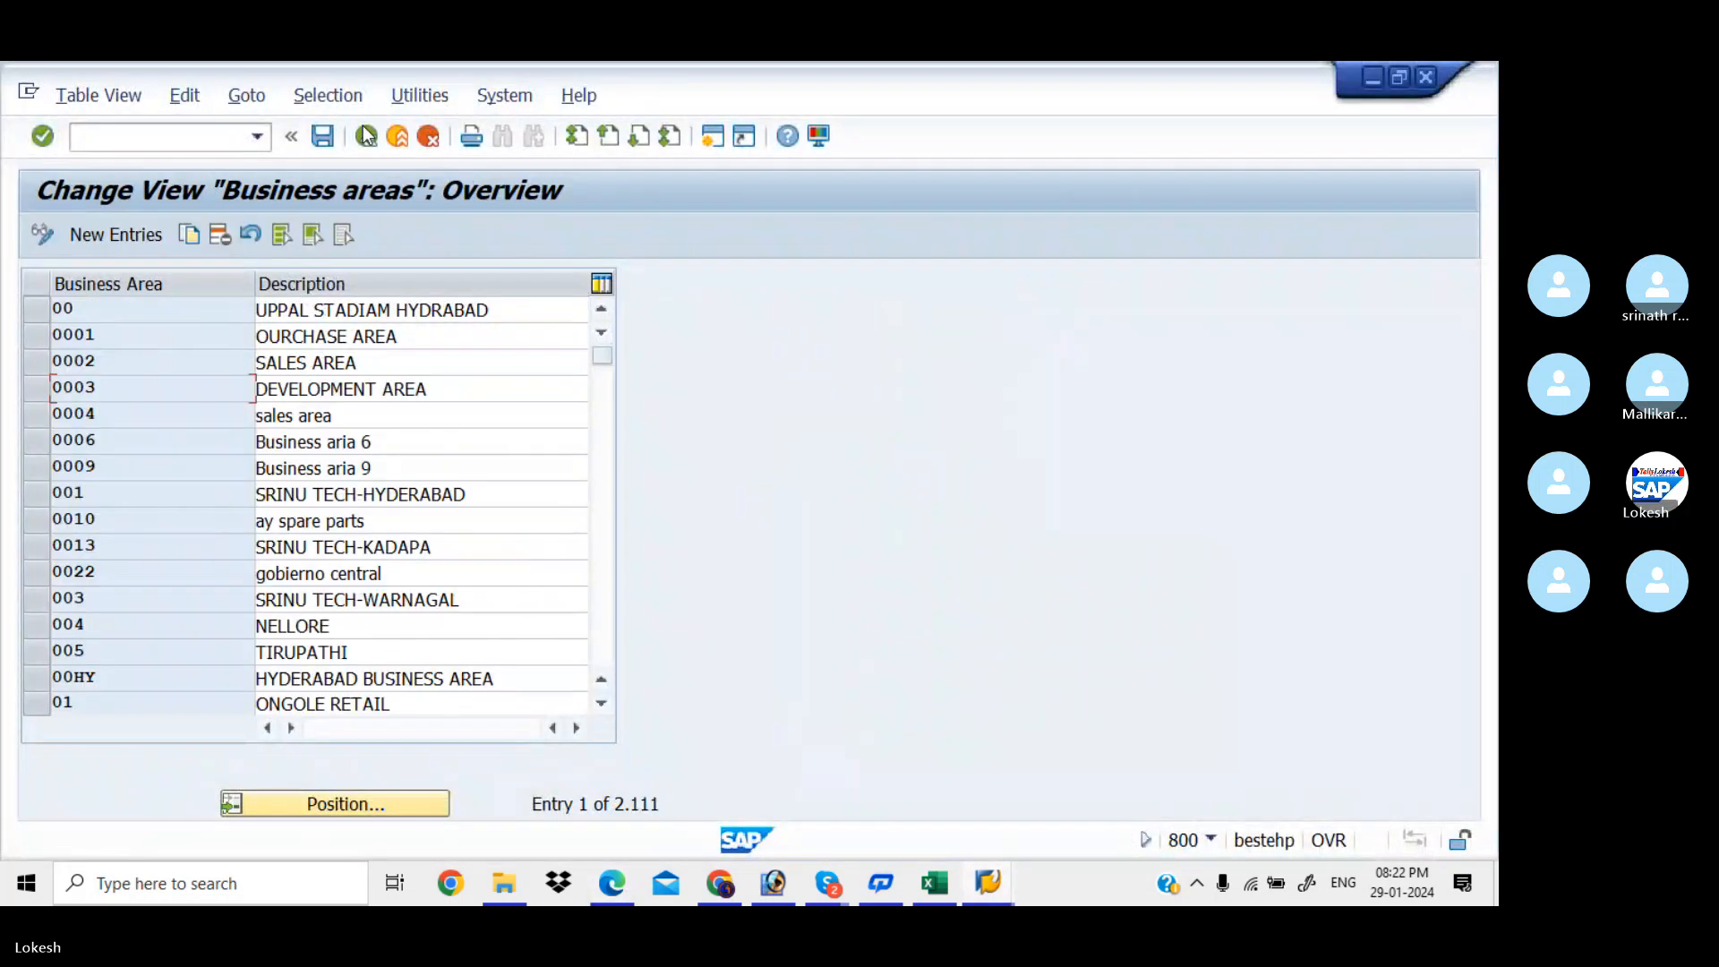
left_click(366, 135)
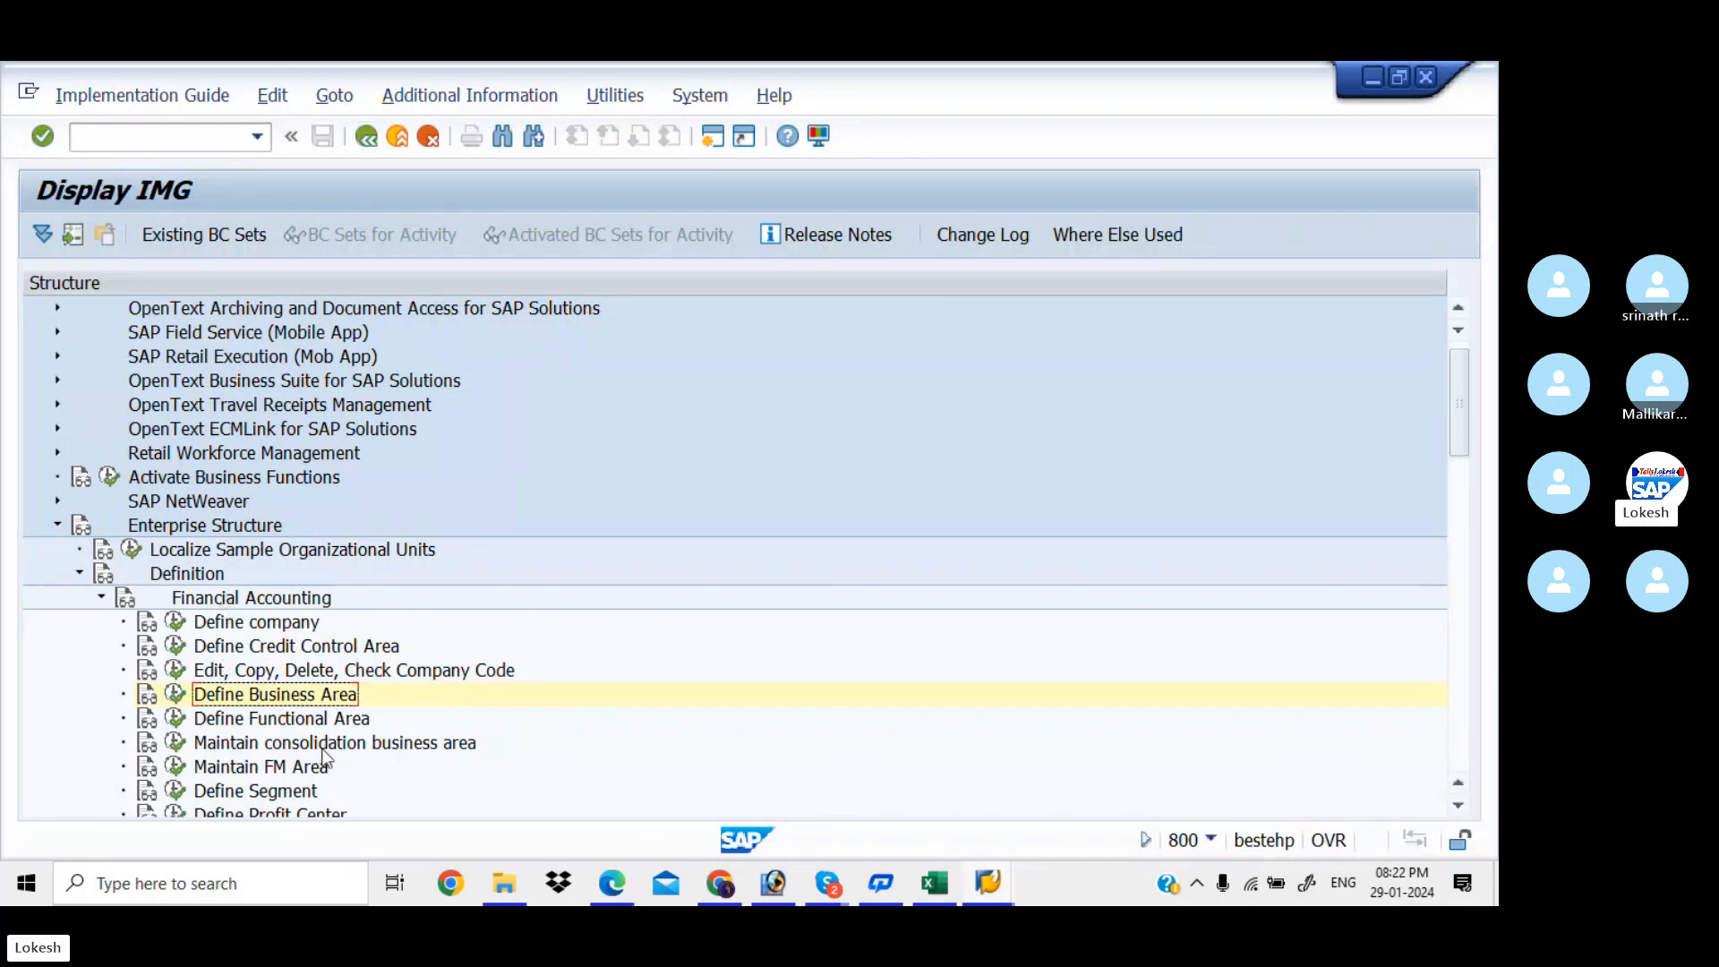
left_click(175, 742)
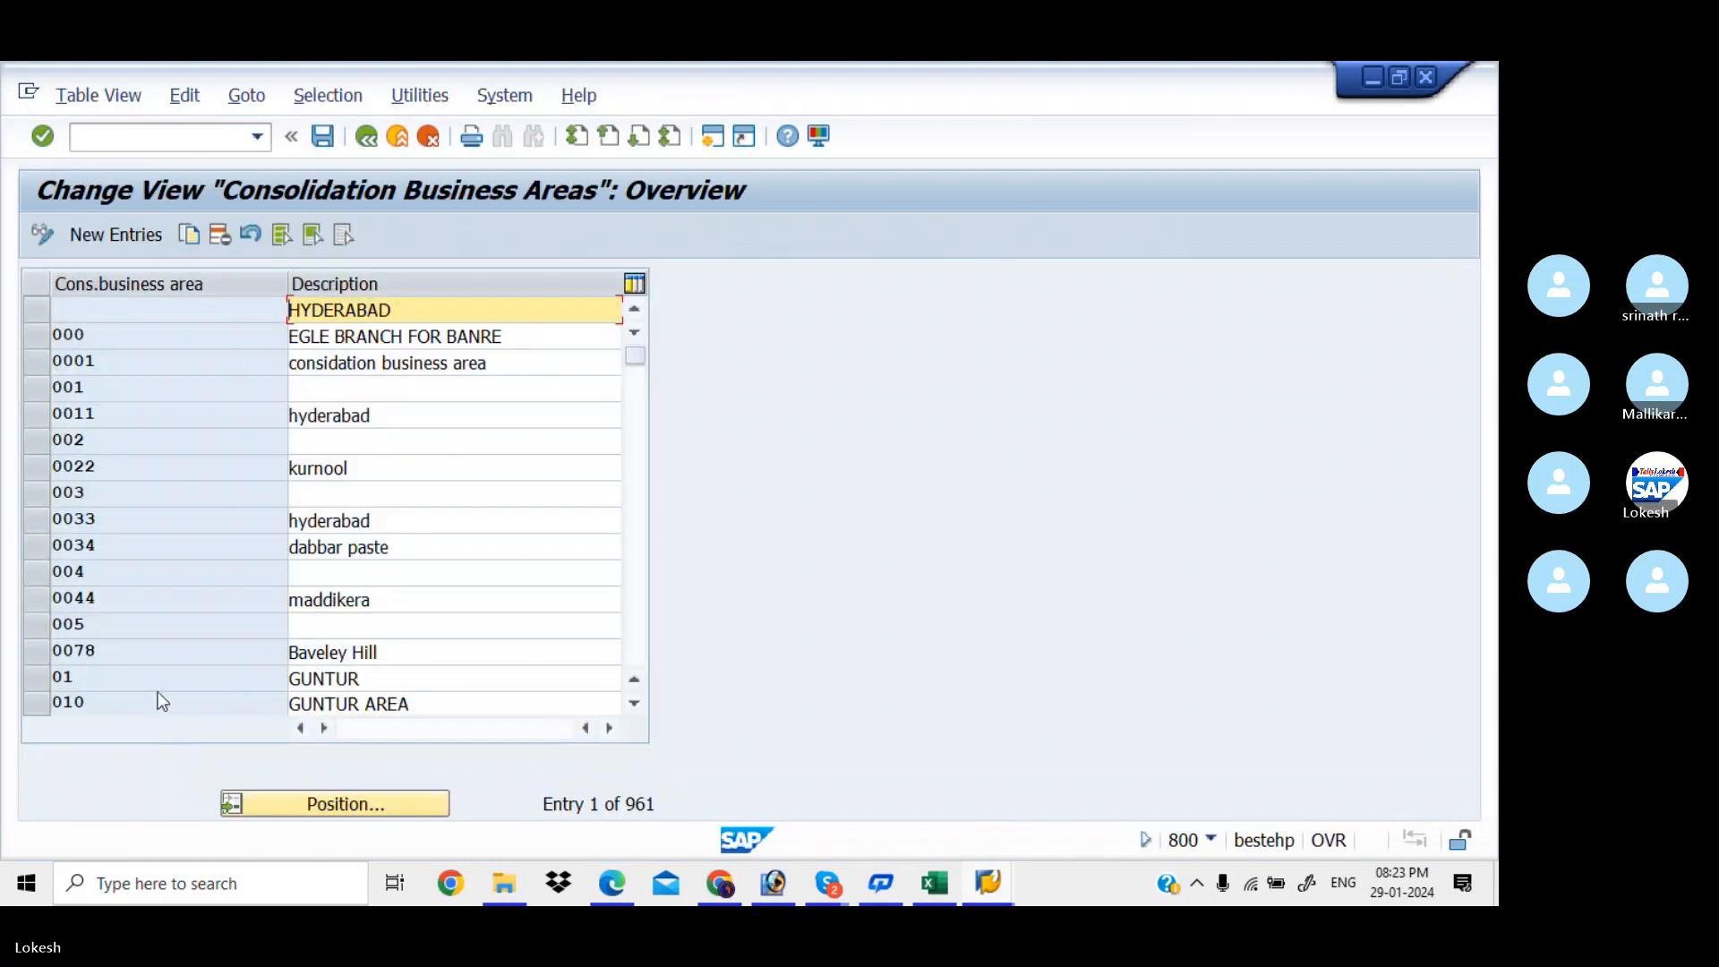
left_click(122, 234)
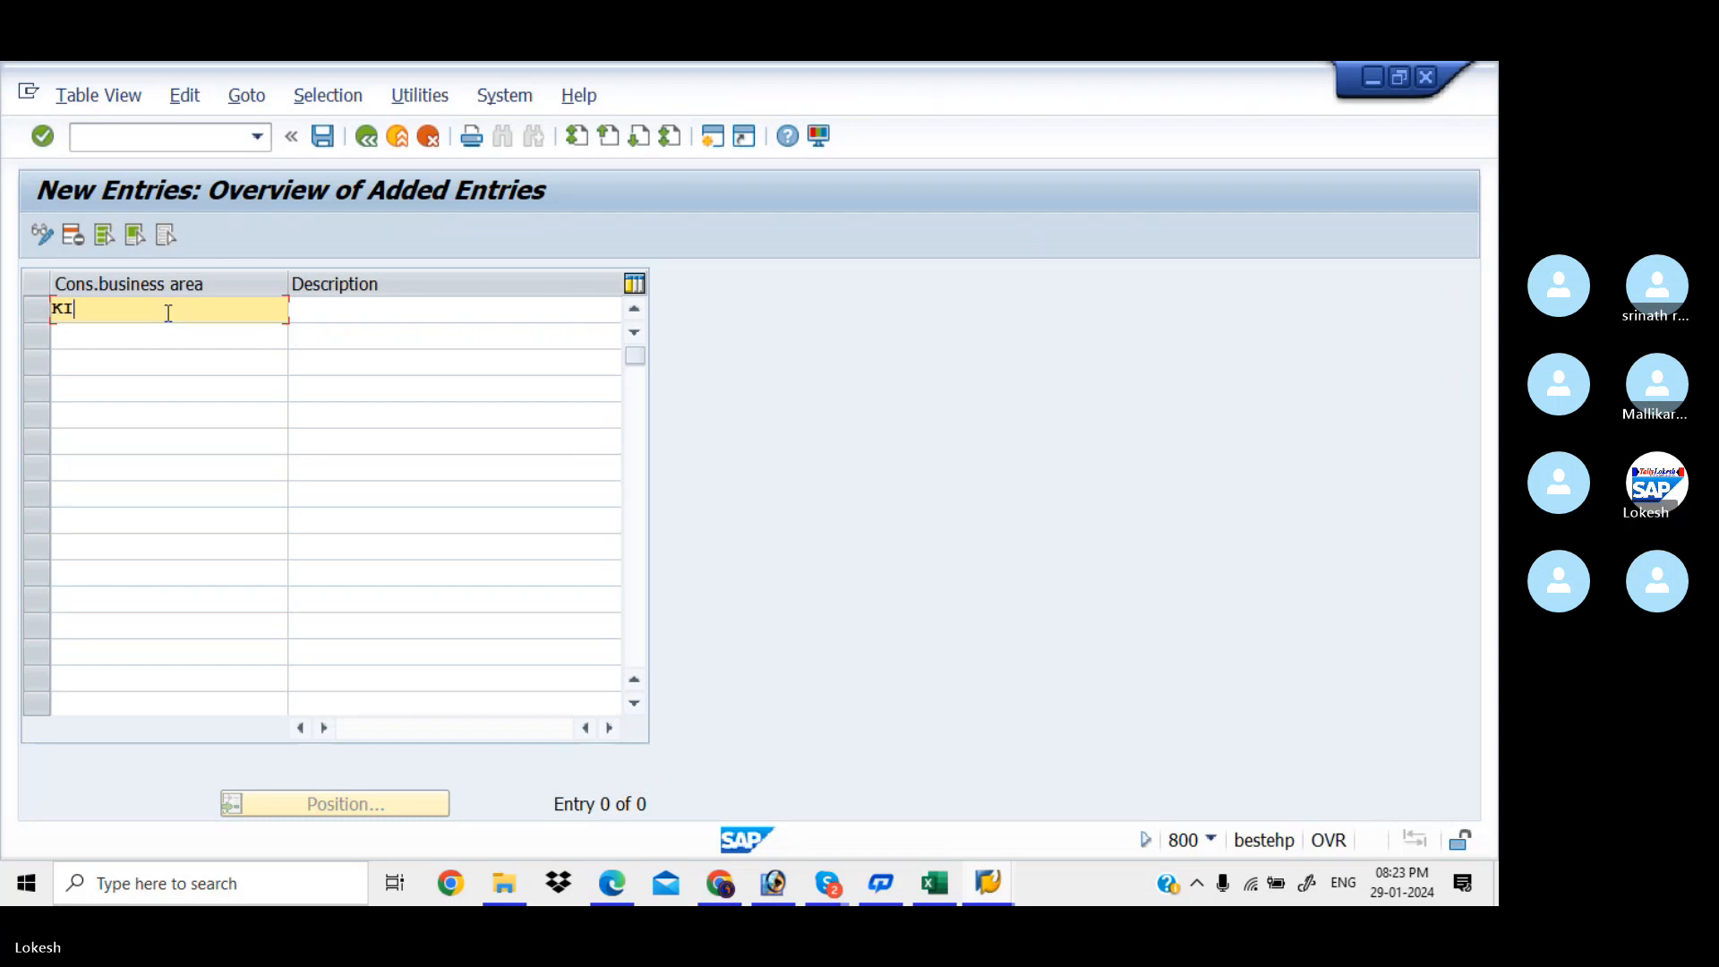
Enter consolidation business area KIA5 described 'Consolidate Business for KIAA'
key("Tab")
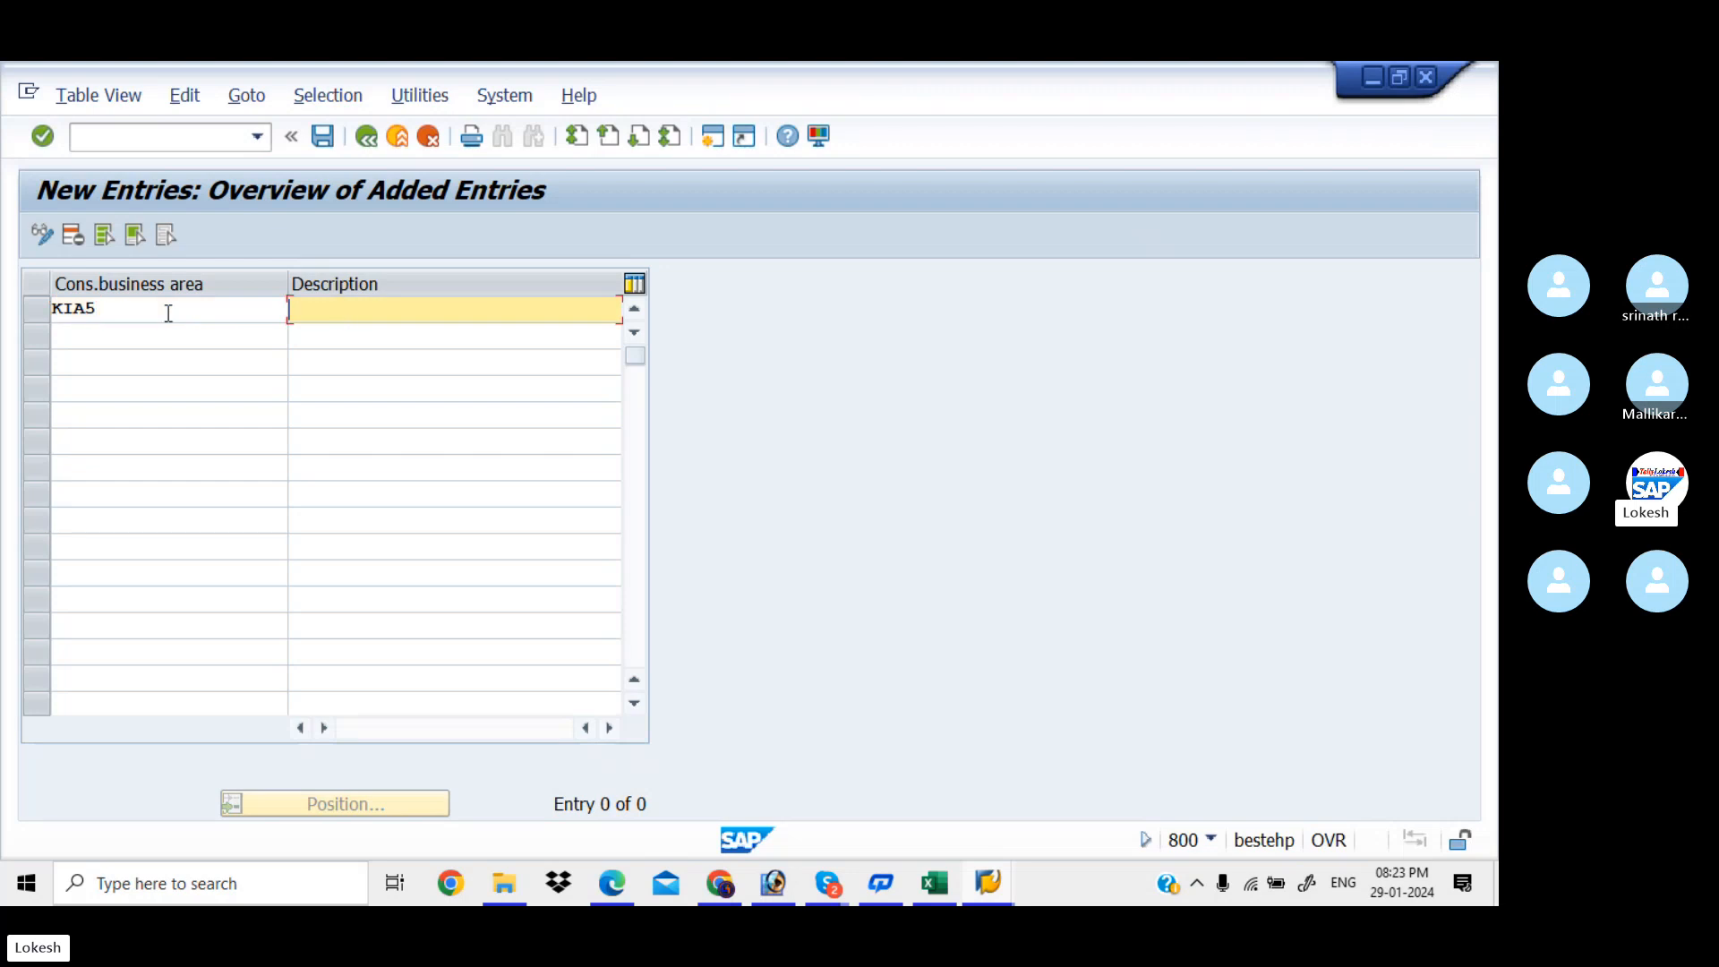
key("Down")
key("Down")
key("Tab")
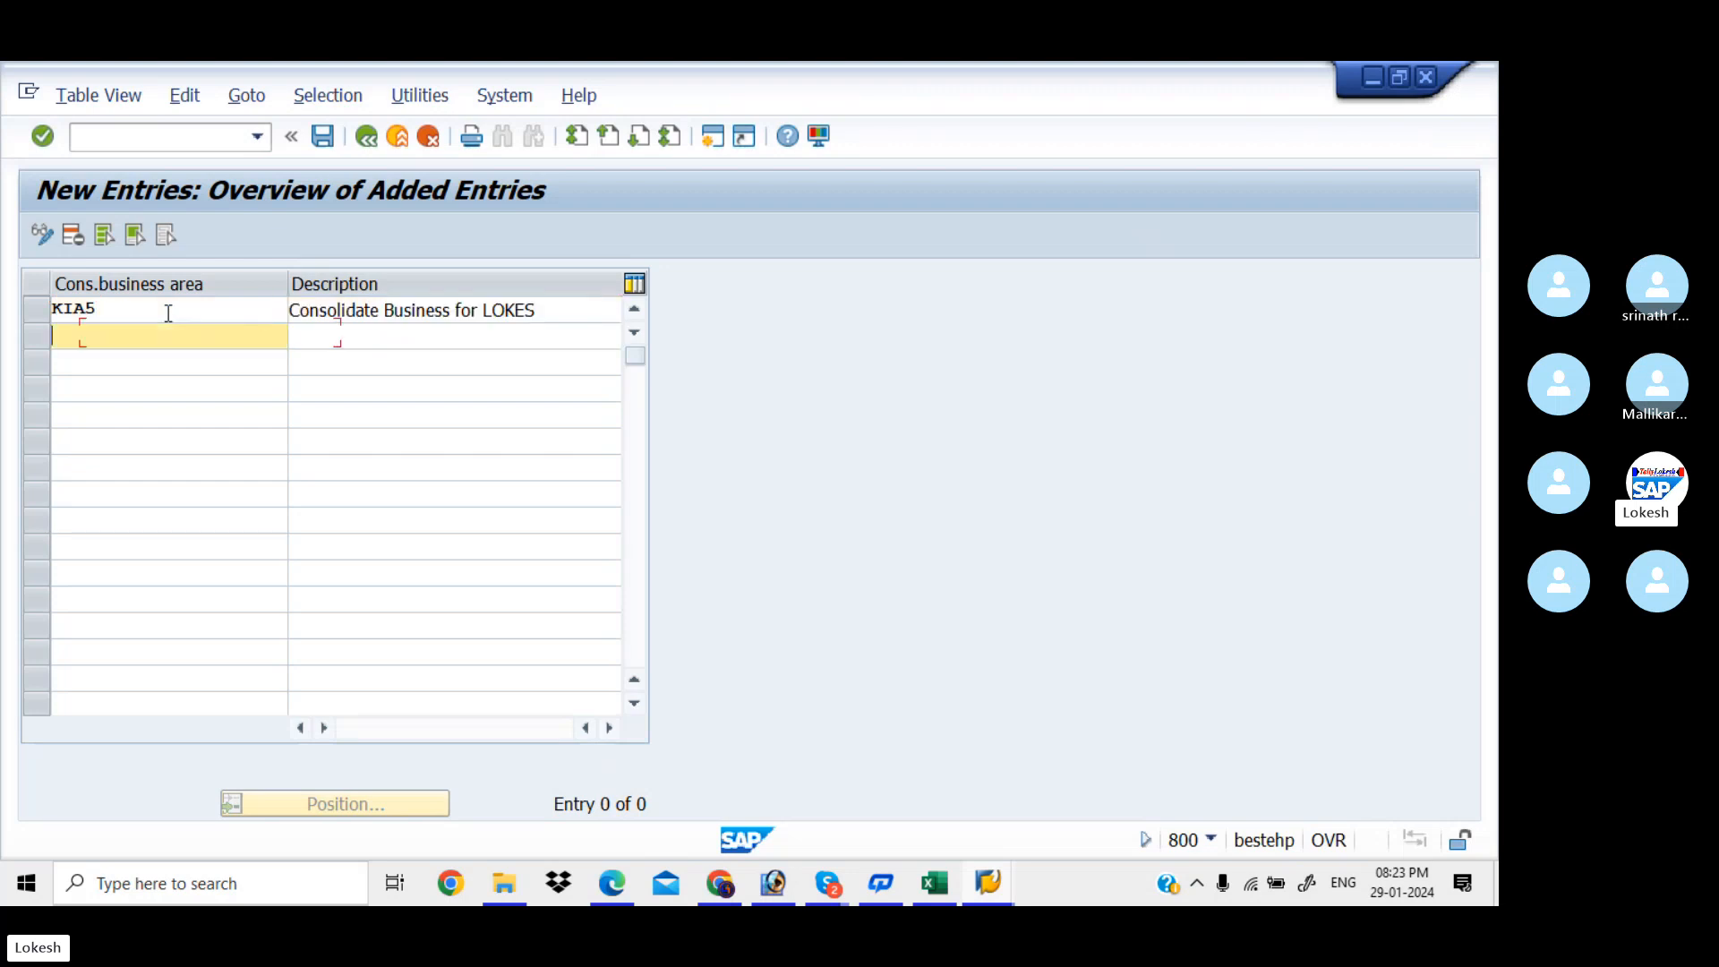
left_click(559, 305)
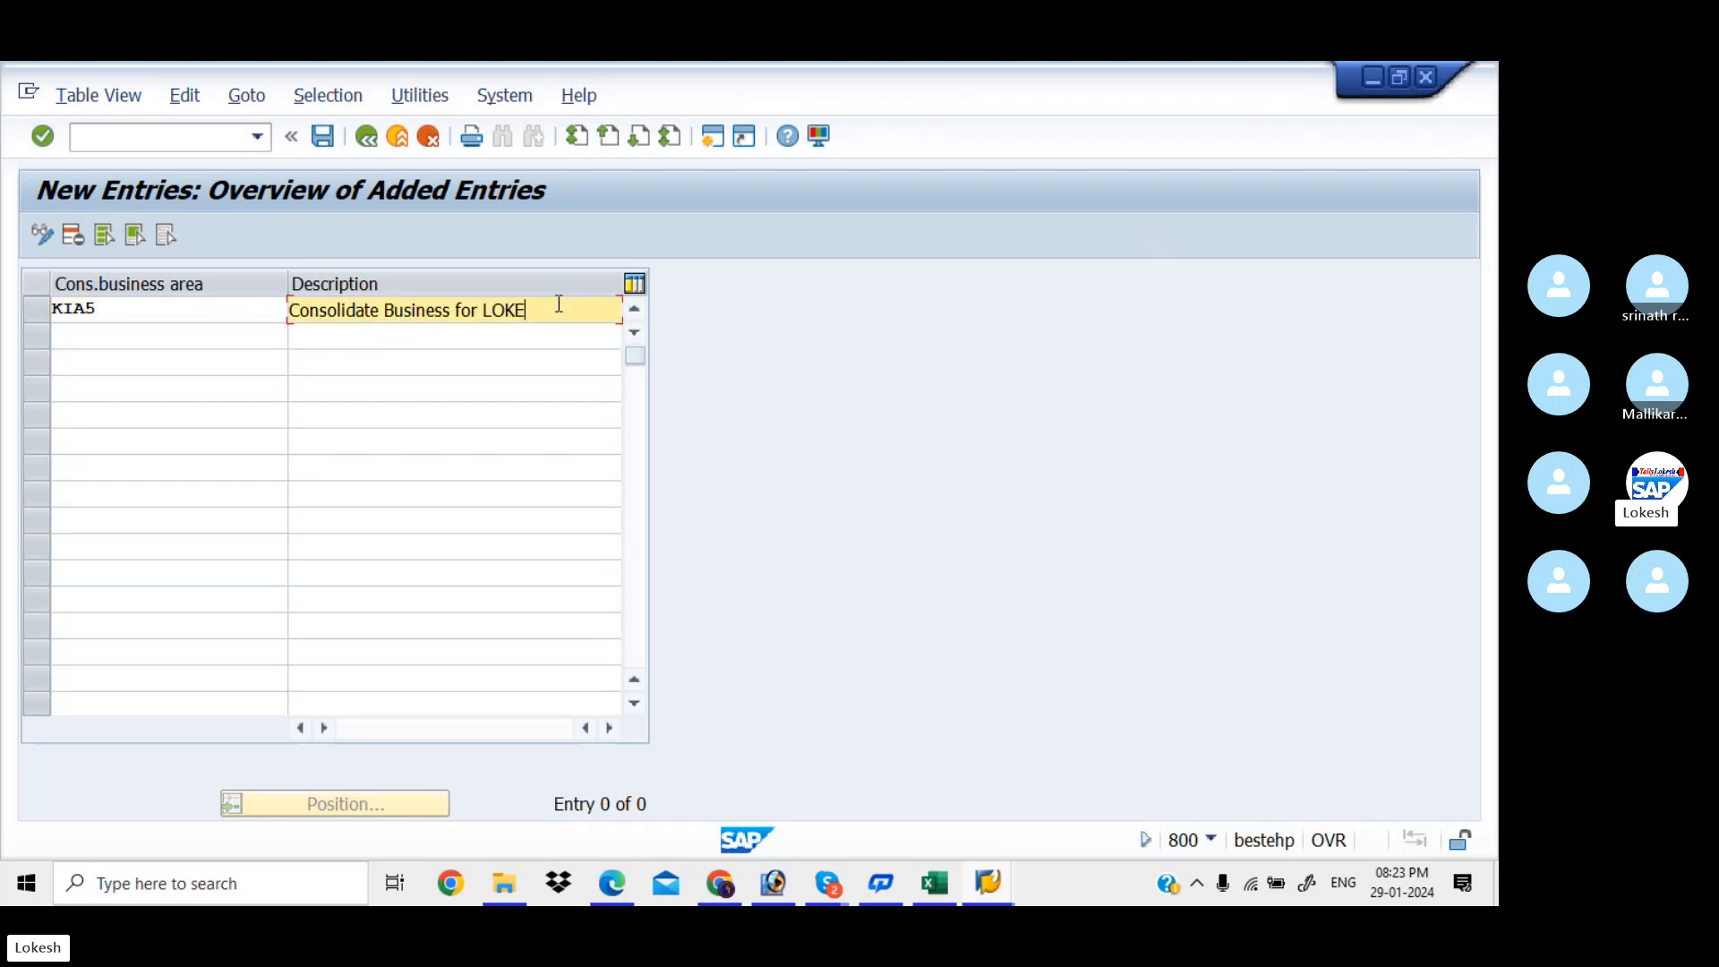
key("BackSpace")
key("BackSpace")
type("KIAA")
key("Return")
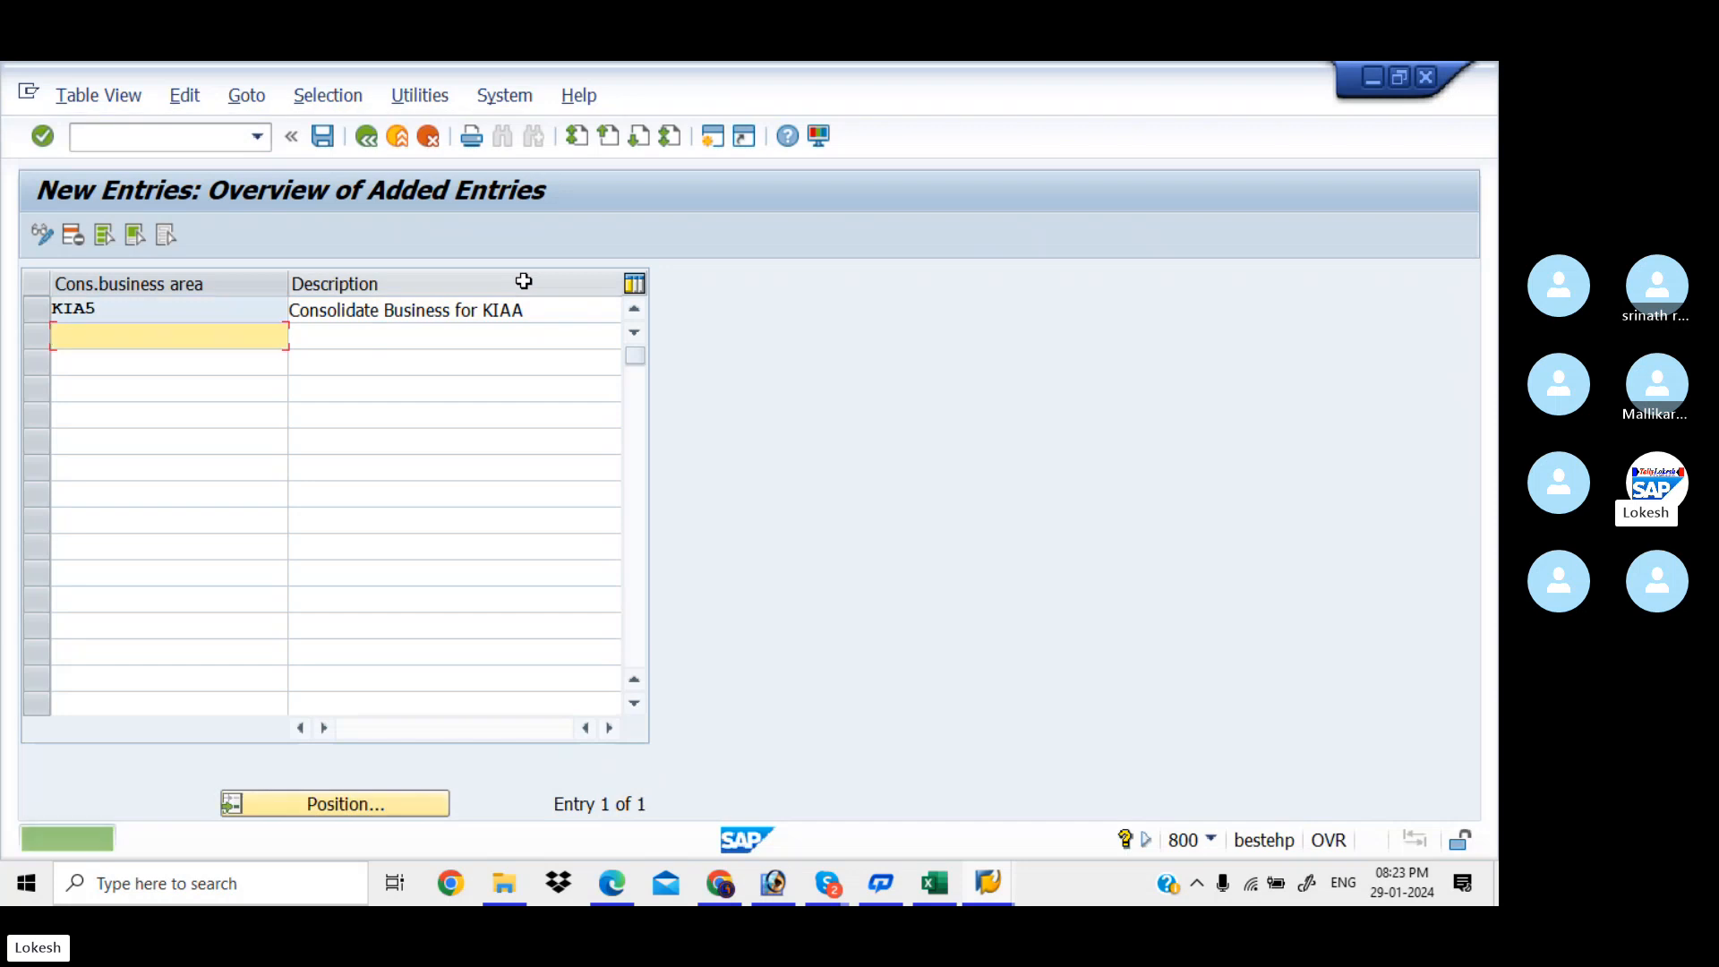
Save KIA5 under a new customizing request 'Maintain Consolidation Business Area for KIAA'
left_click(322, 136)
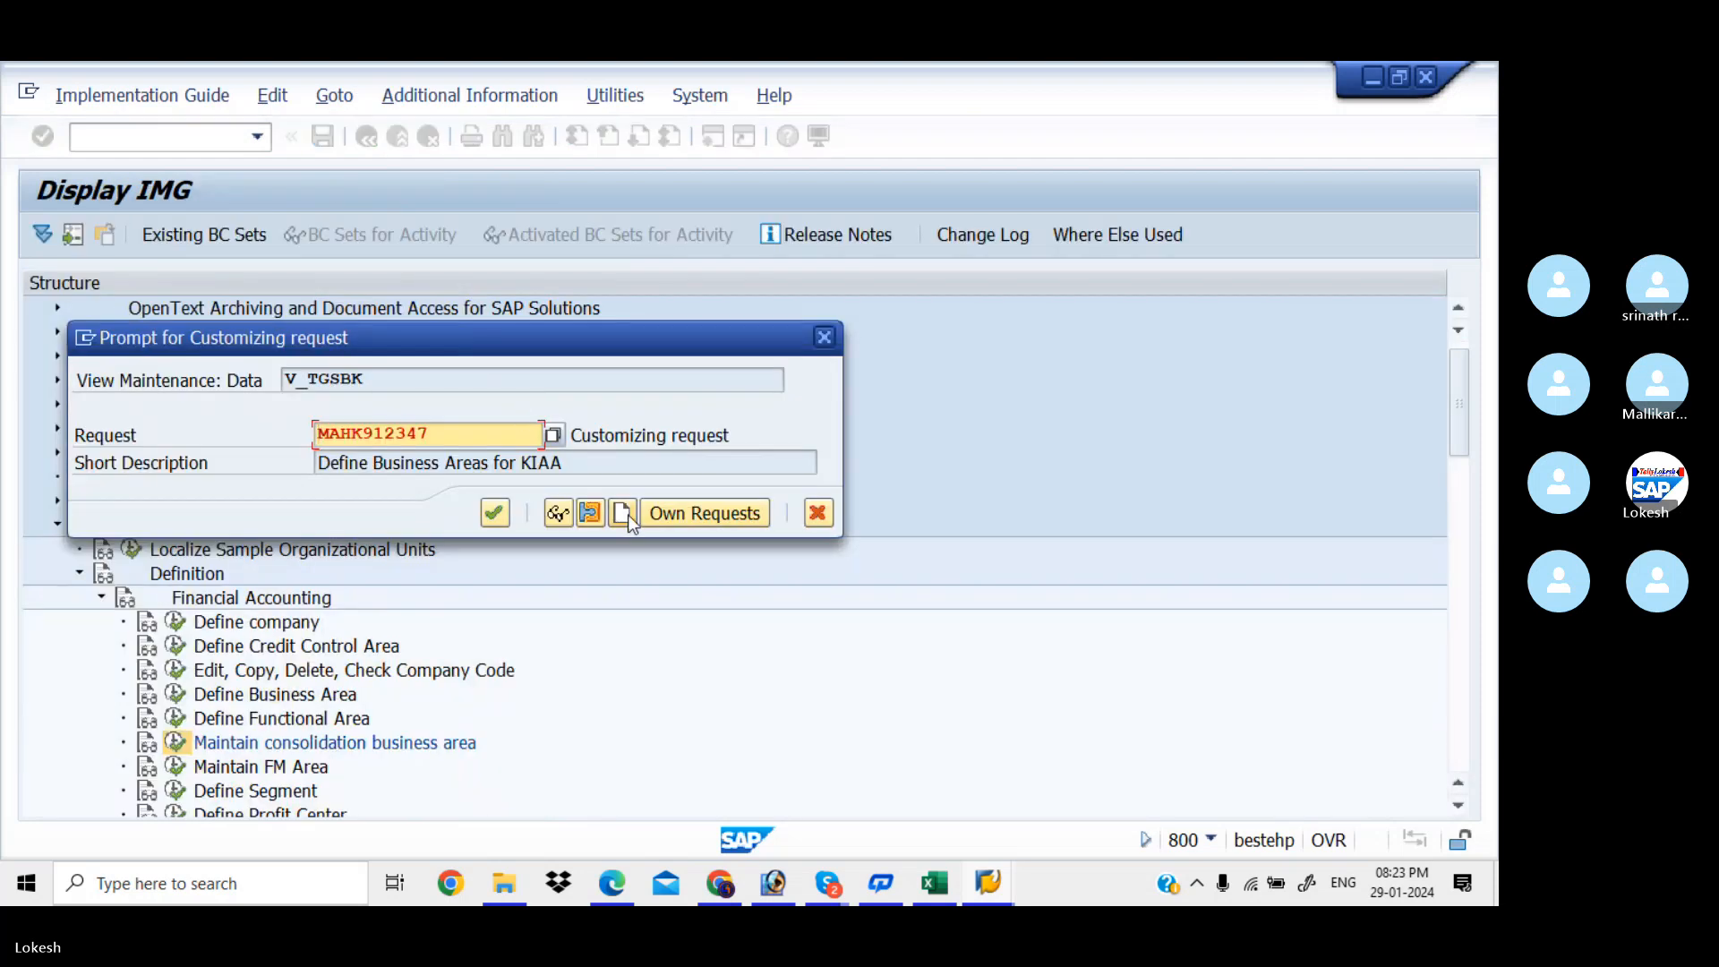
left_click(624, 514)
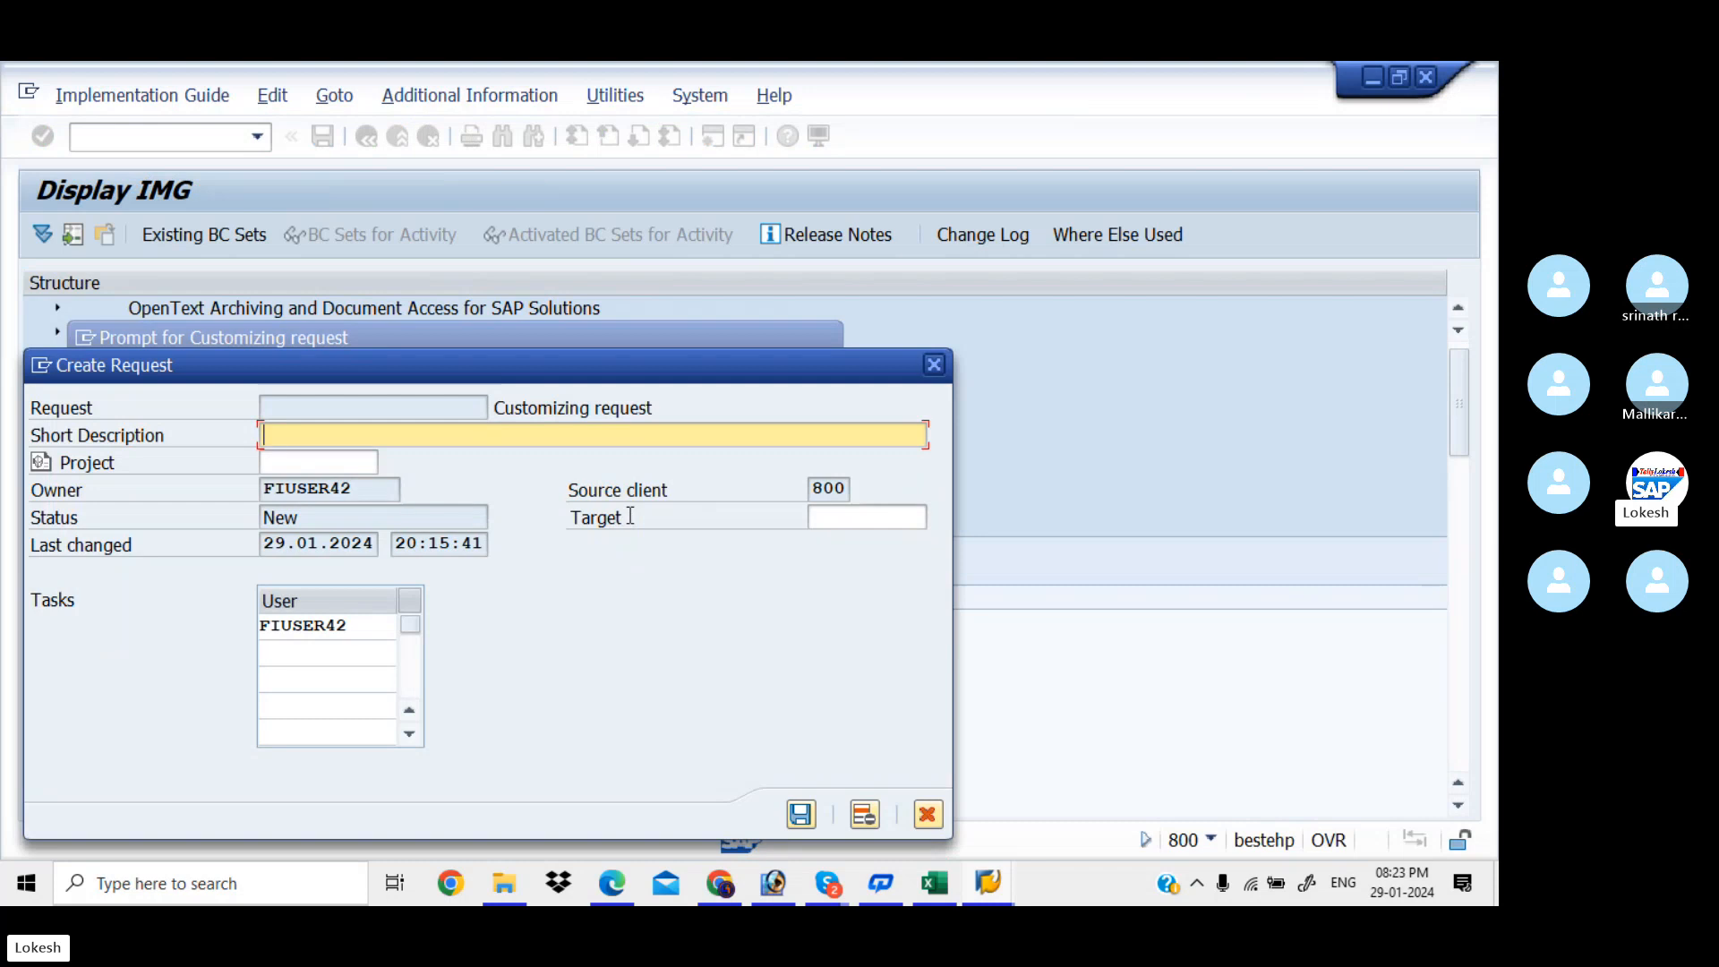
key("BackSpace")
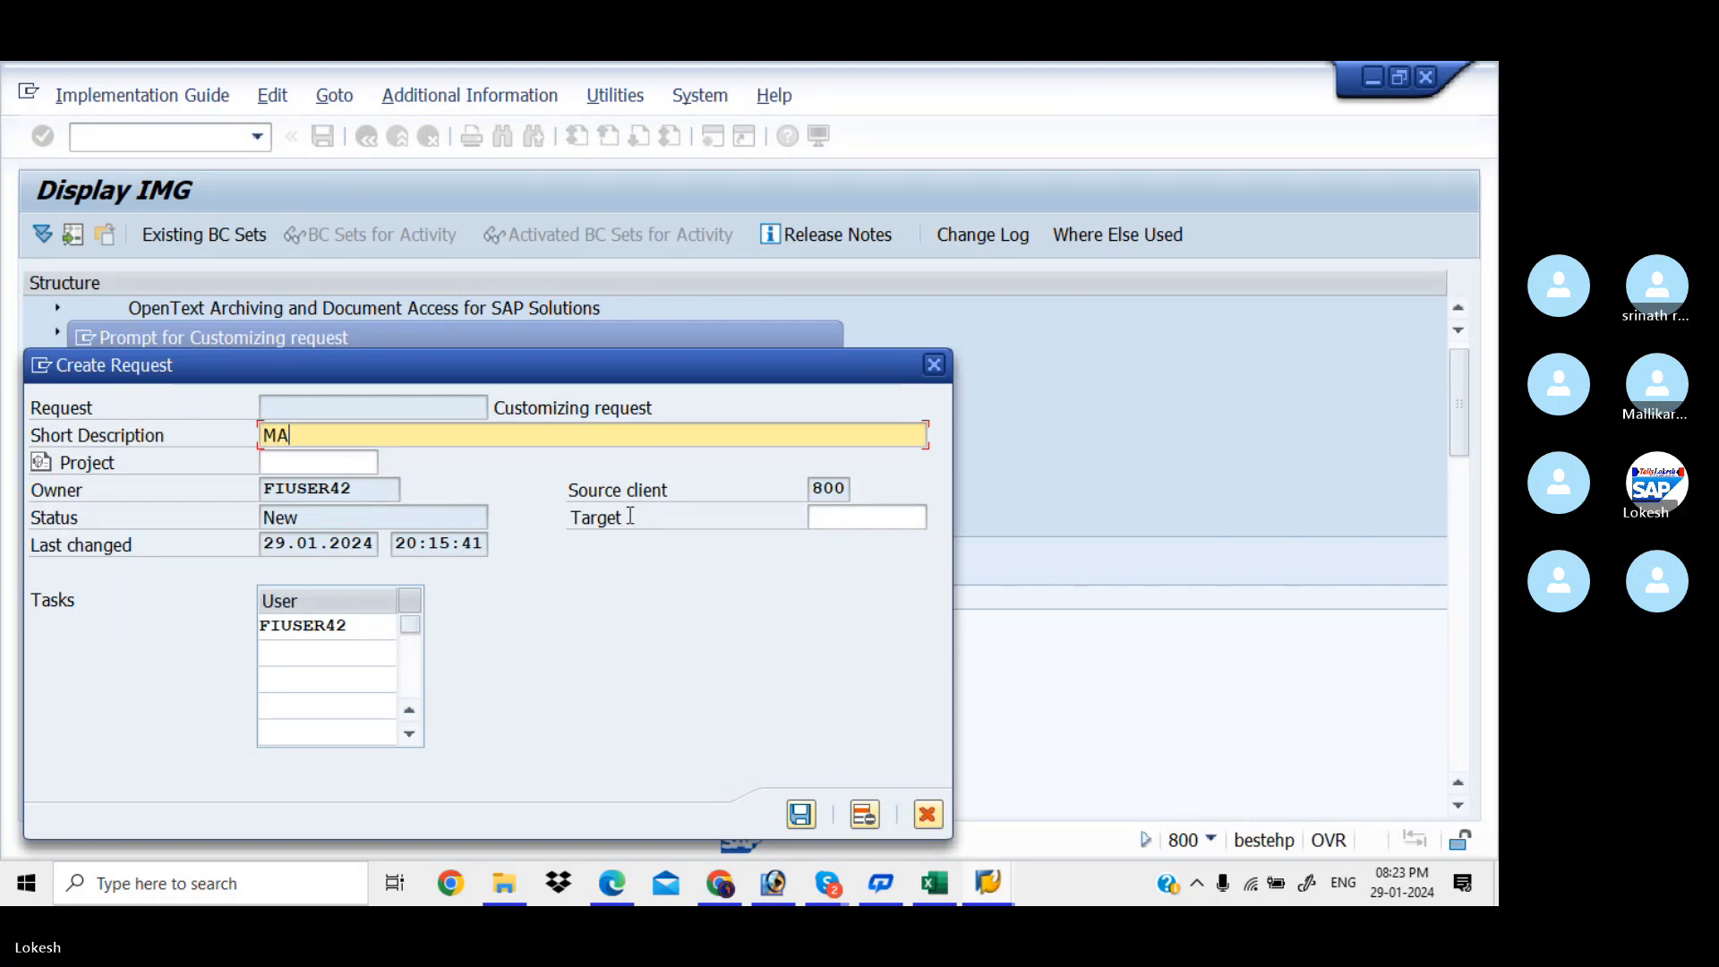
type("MA")
key("BackSpace")
type("aintain ")
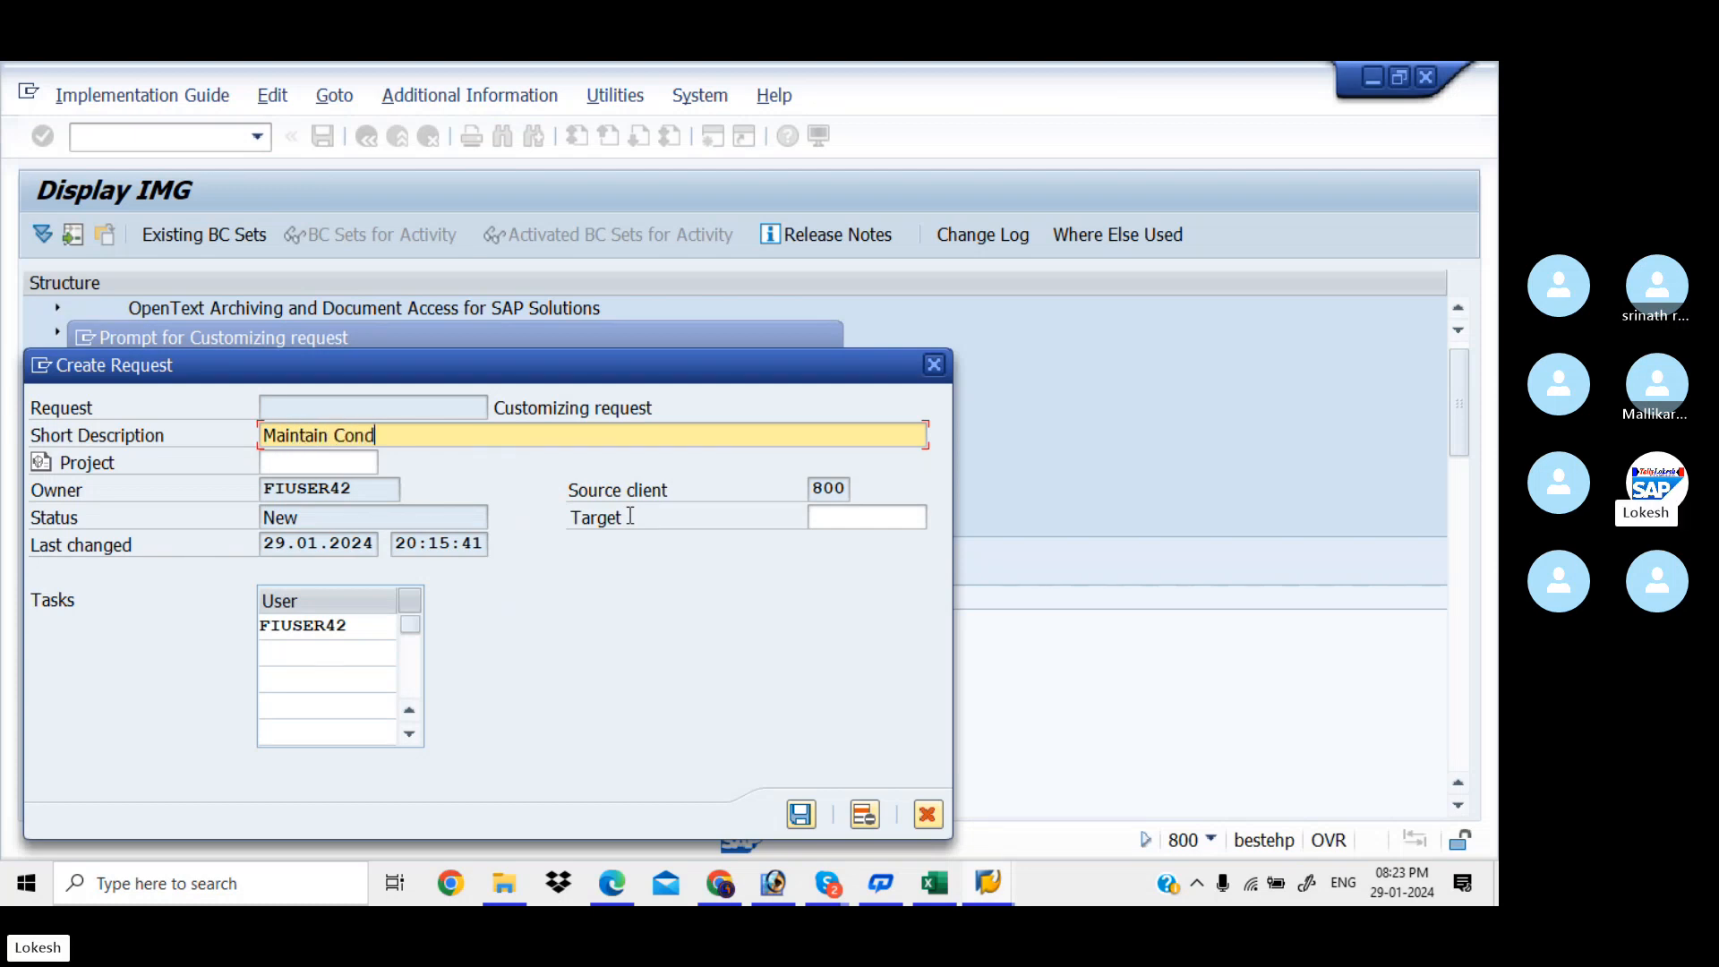
type("Con")
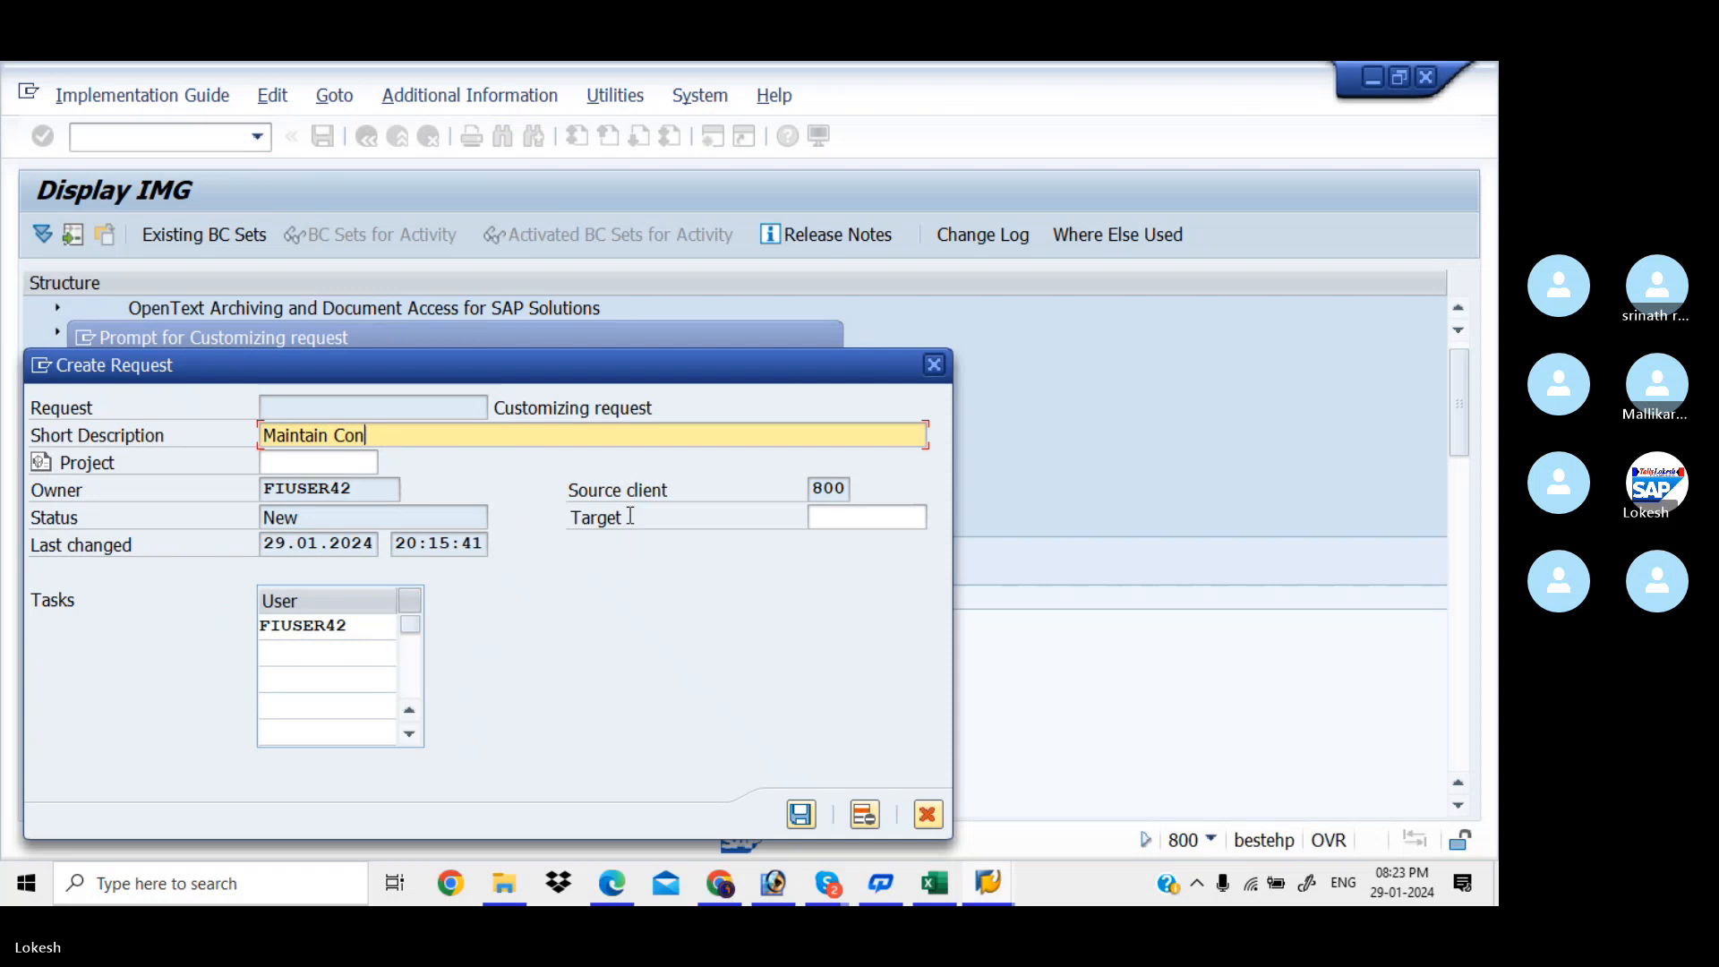
type("solidation Business A")
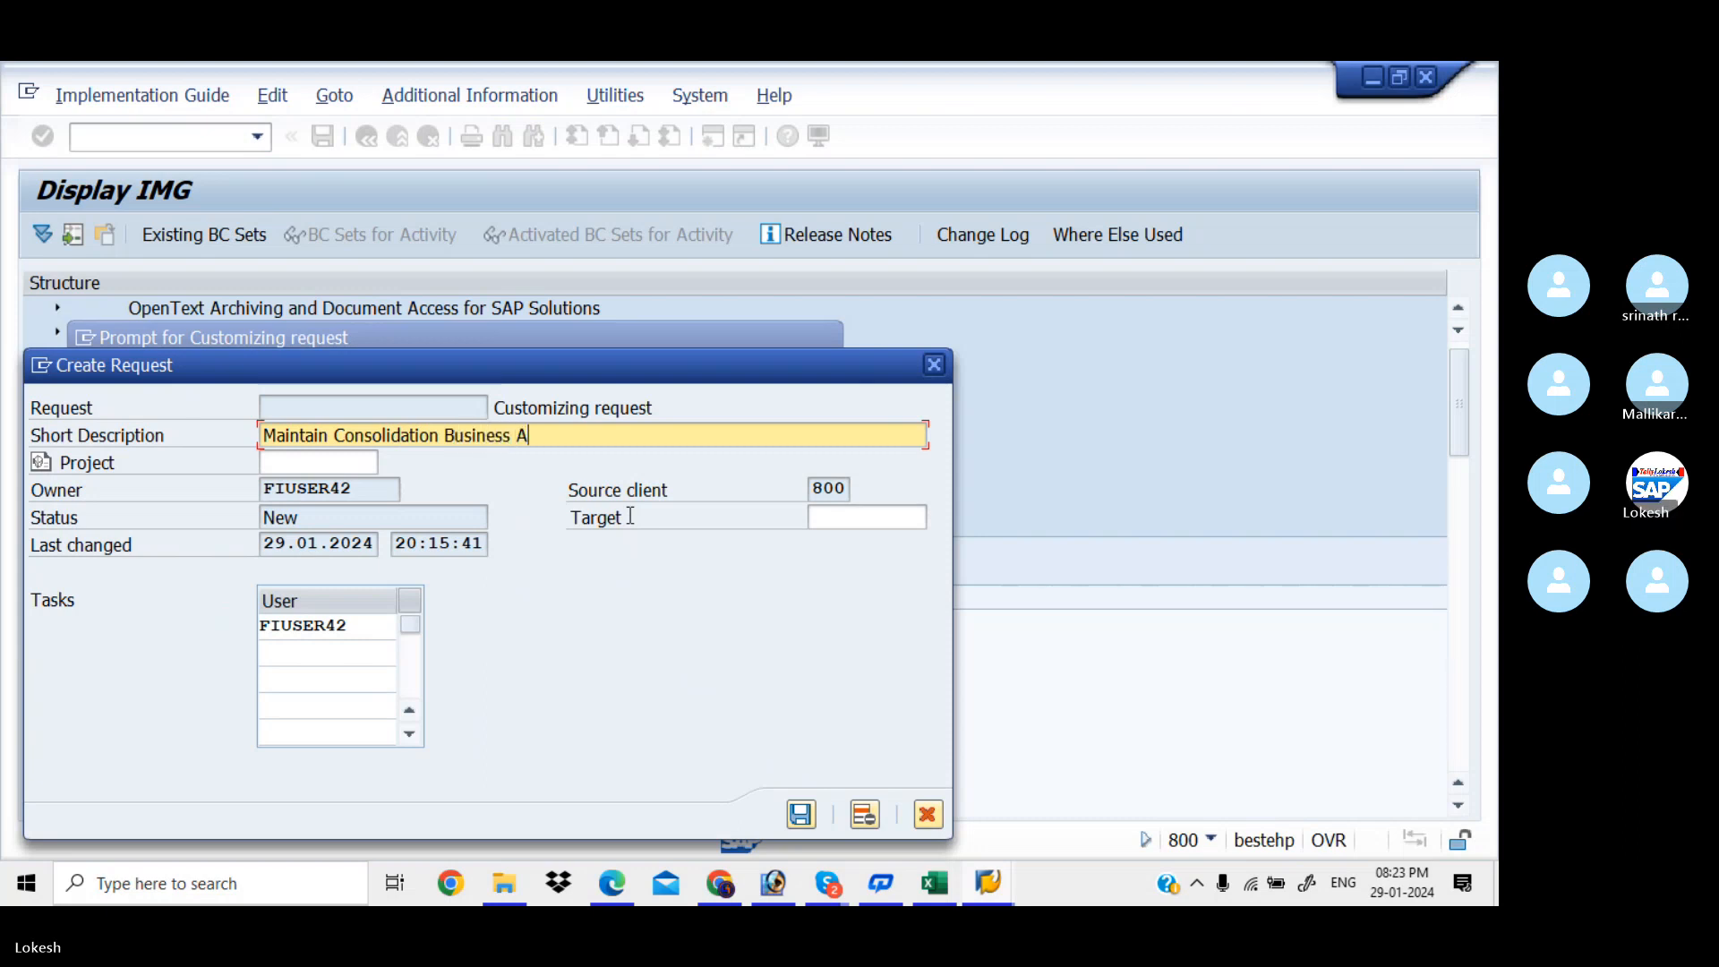
type("rea for KIAA")
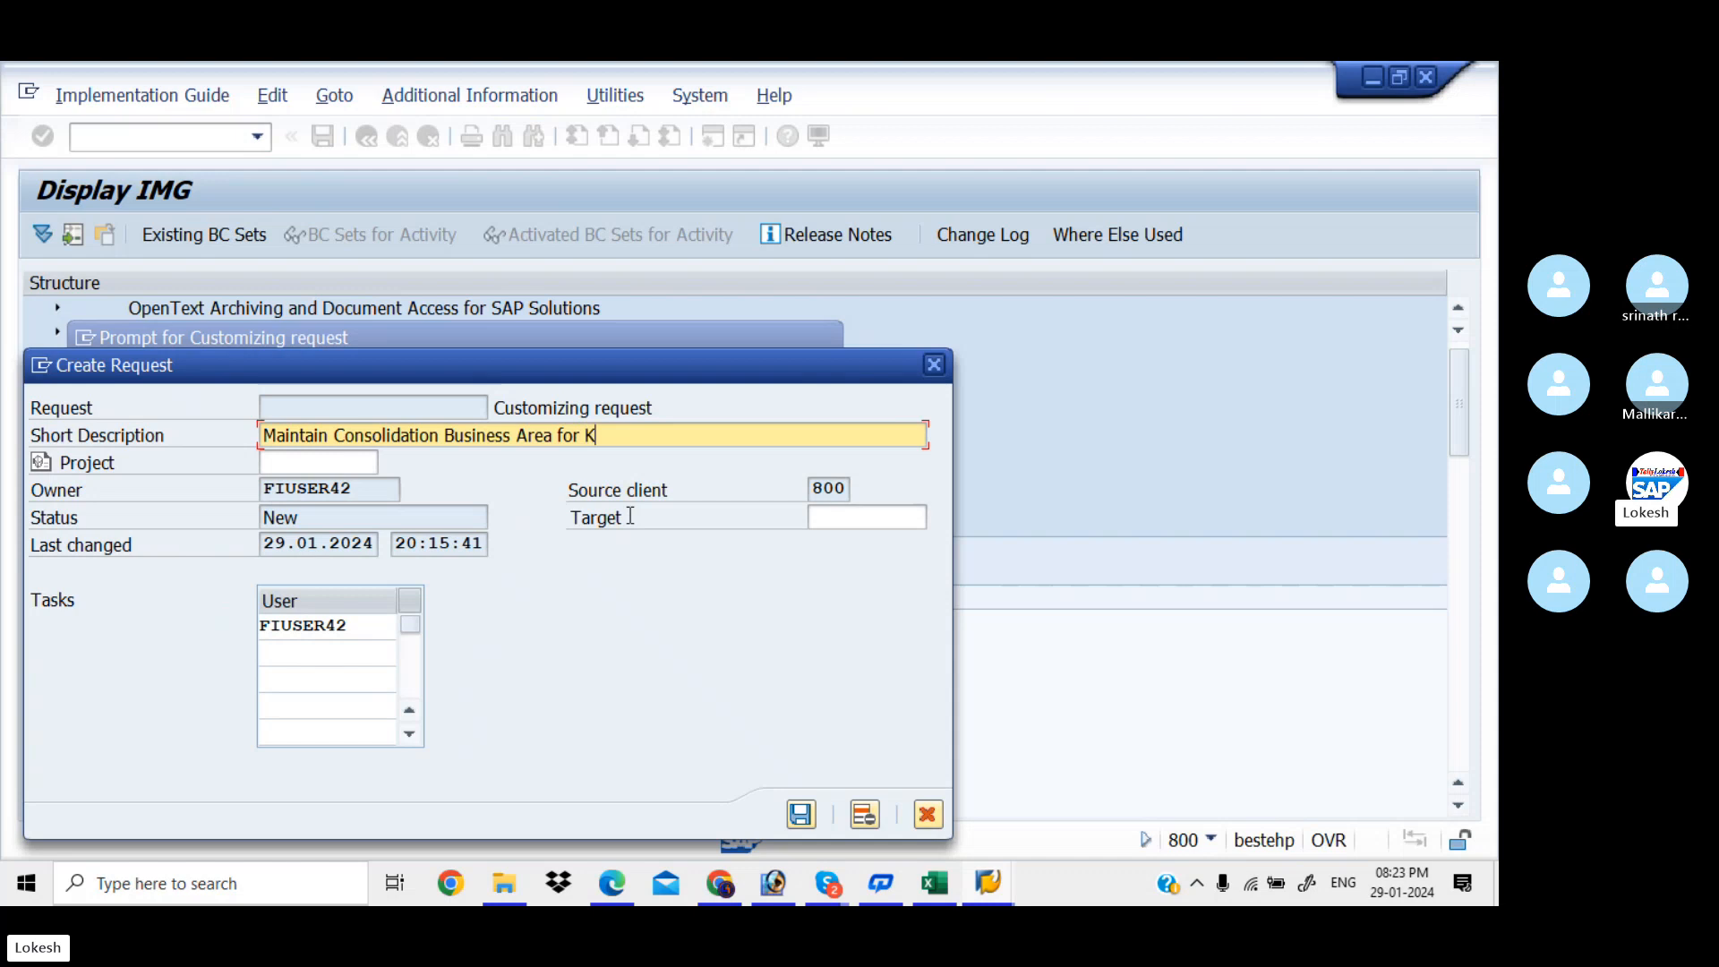
left_click(800, 814)
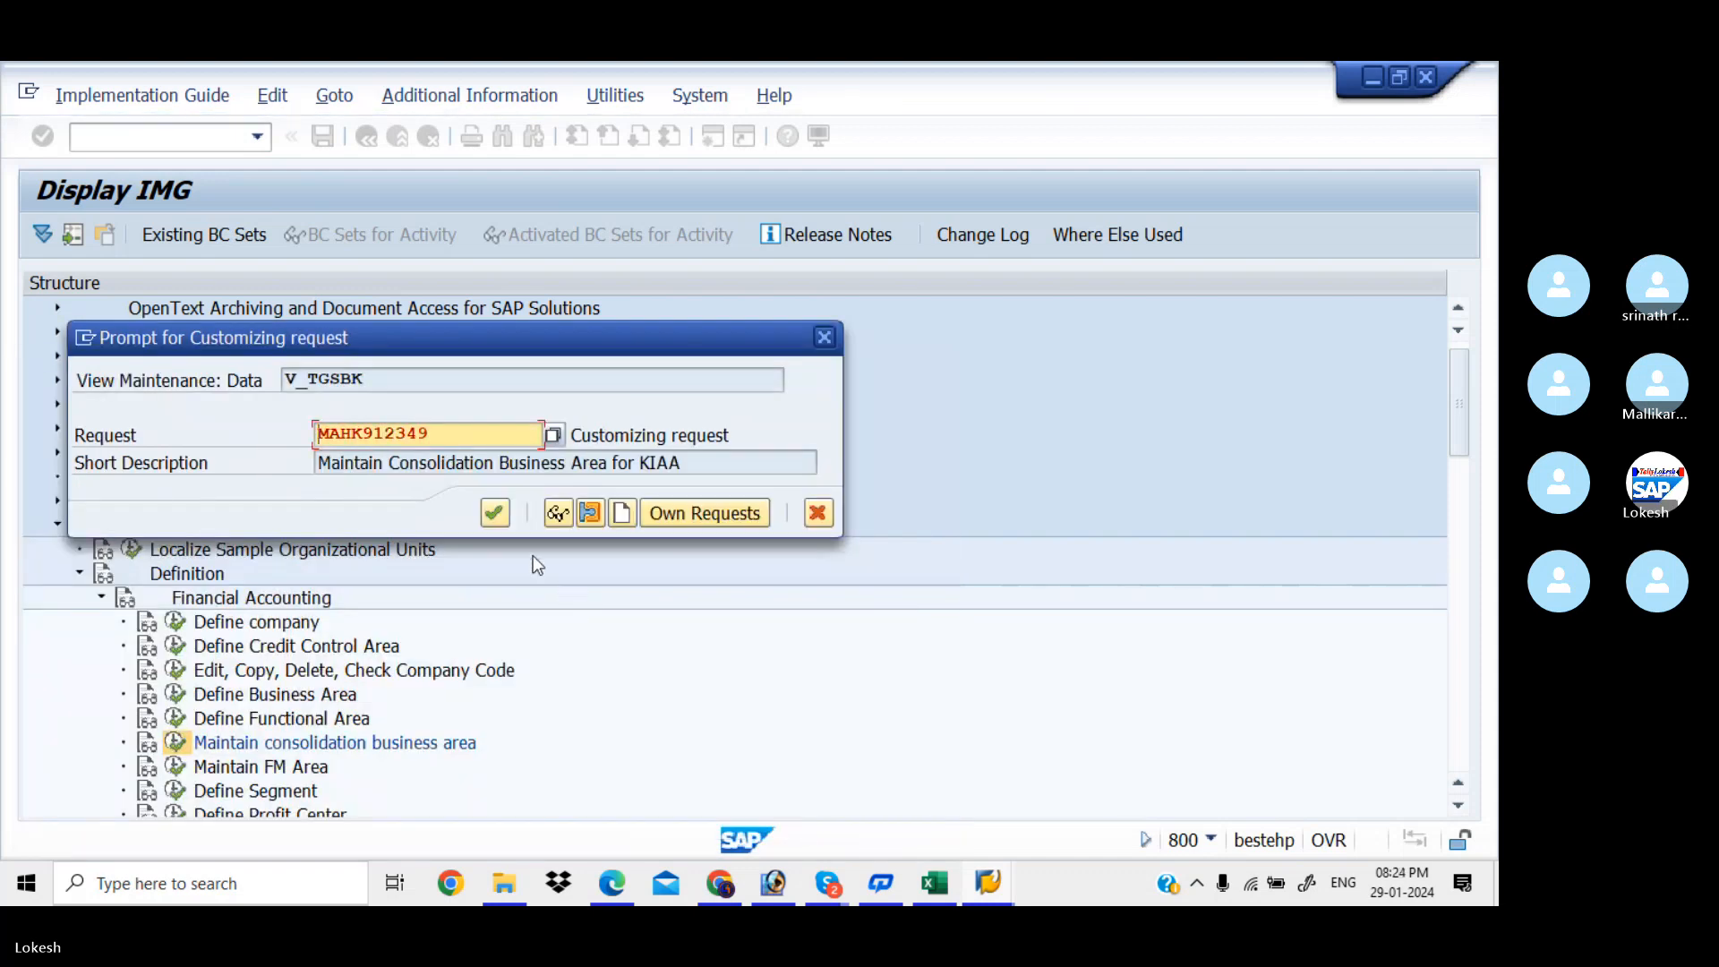
left_click(495, 513)
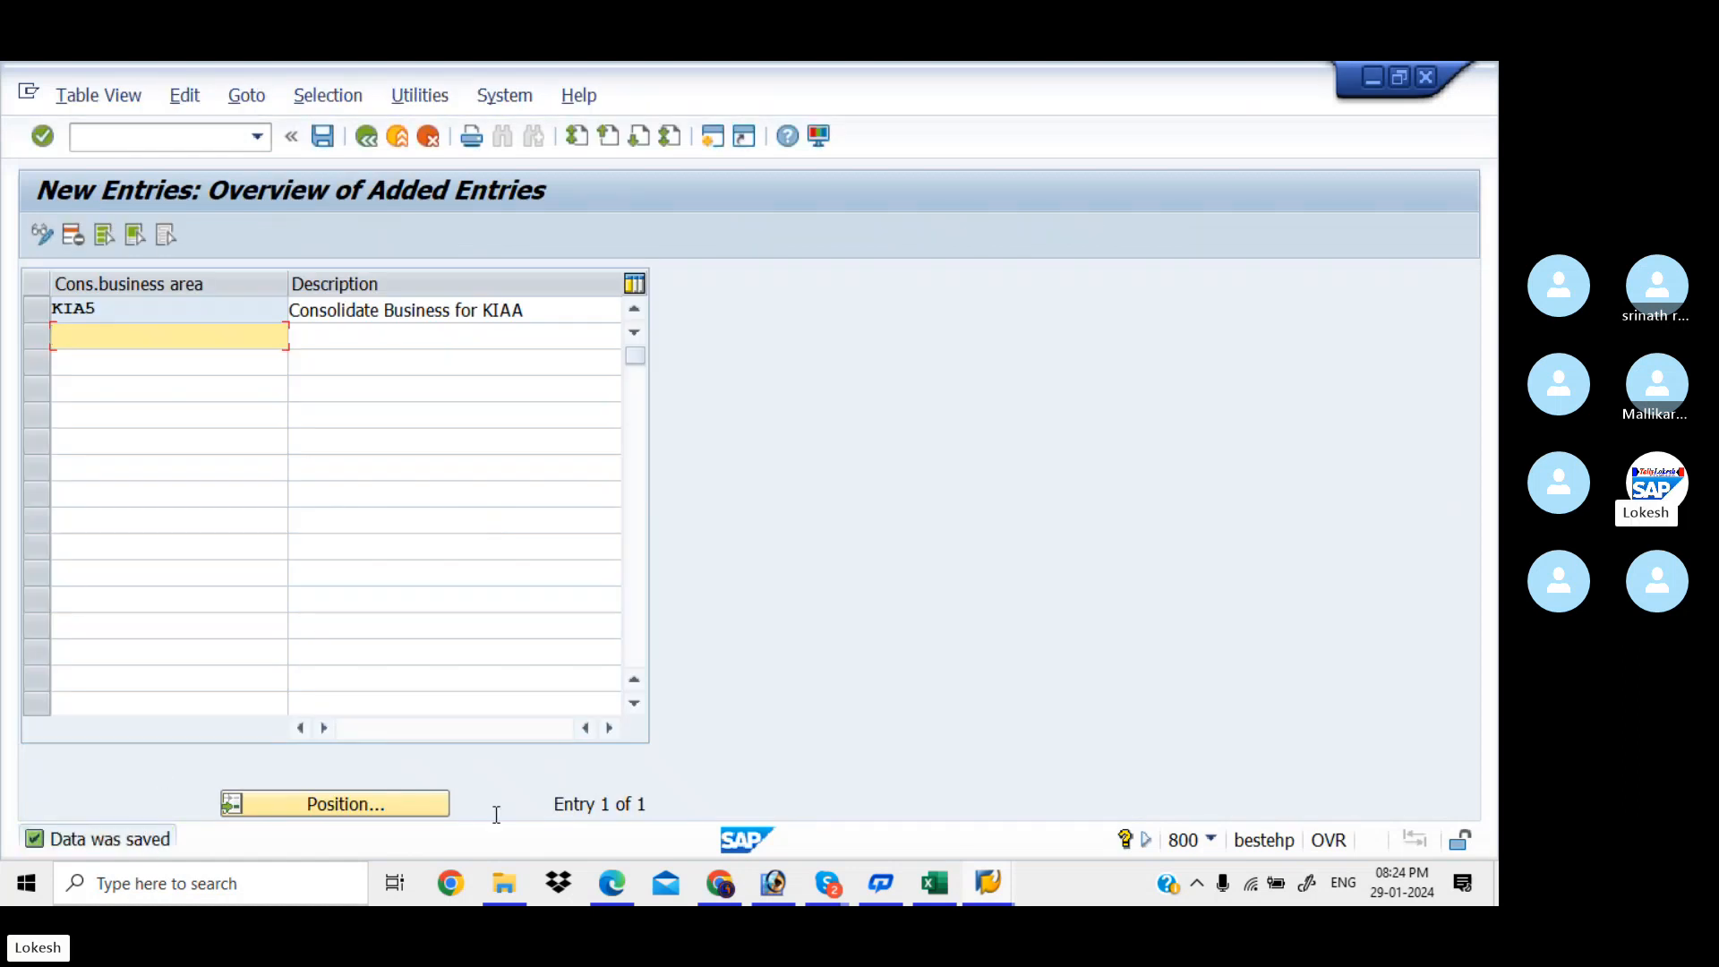
left_click(934, 893)
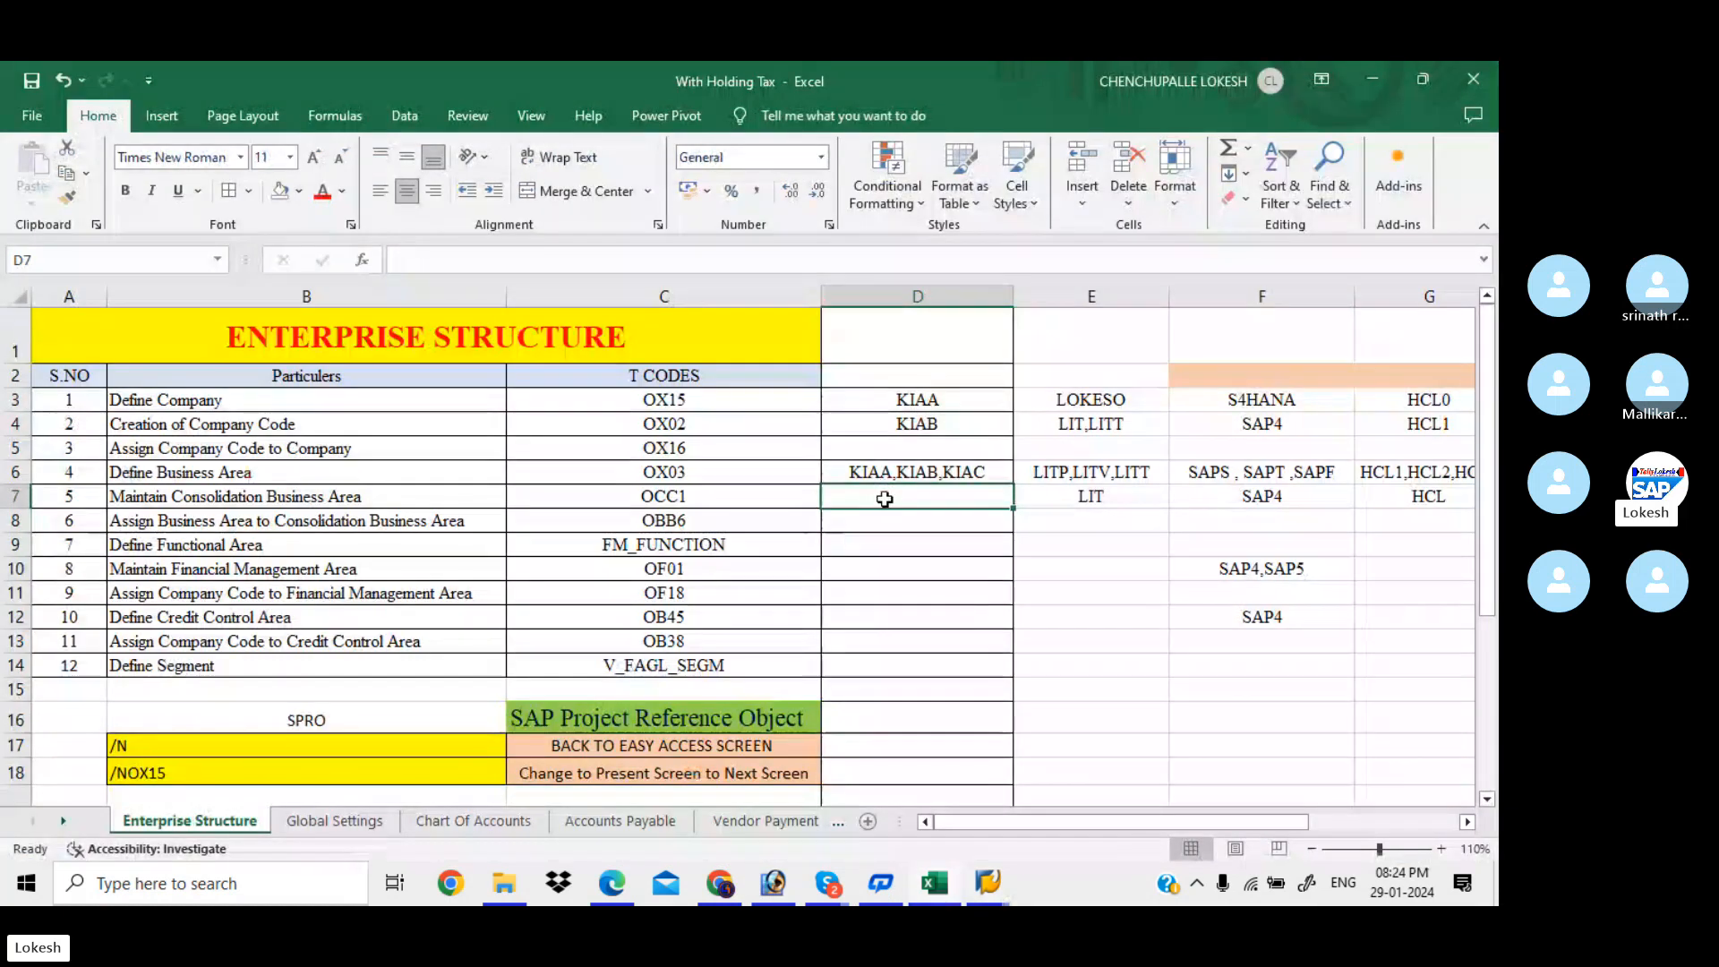
Record KIA5 in tracker cell D7 for Maintain Consolidation Business Area
type("KIA")
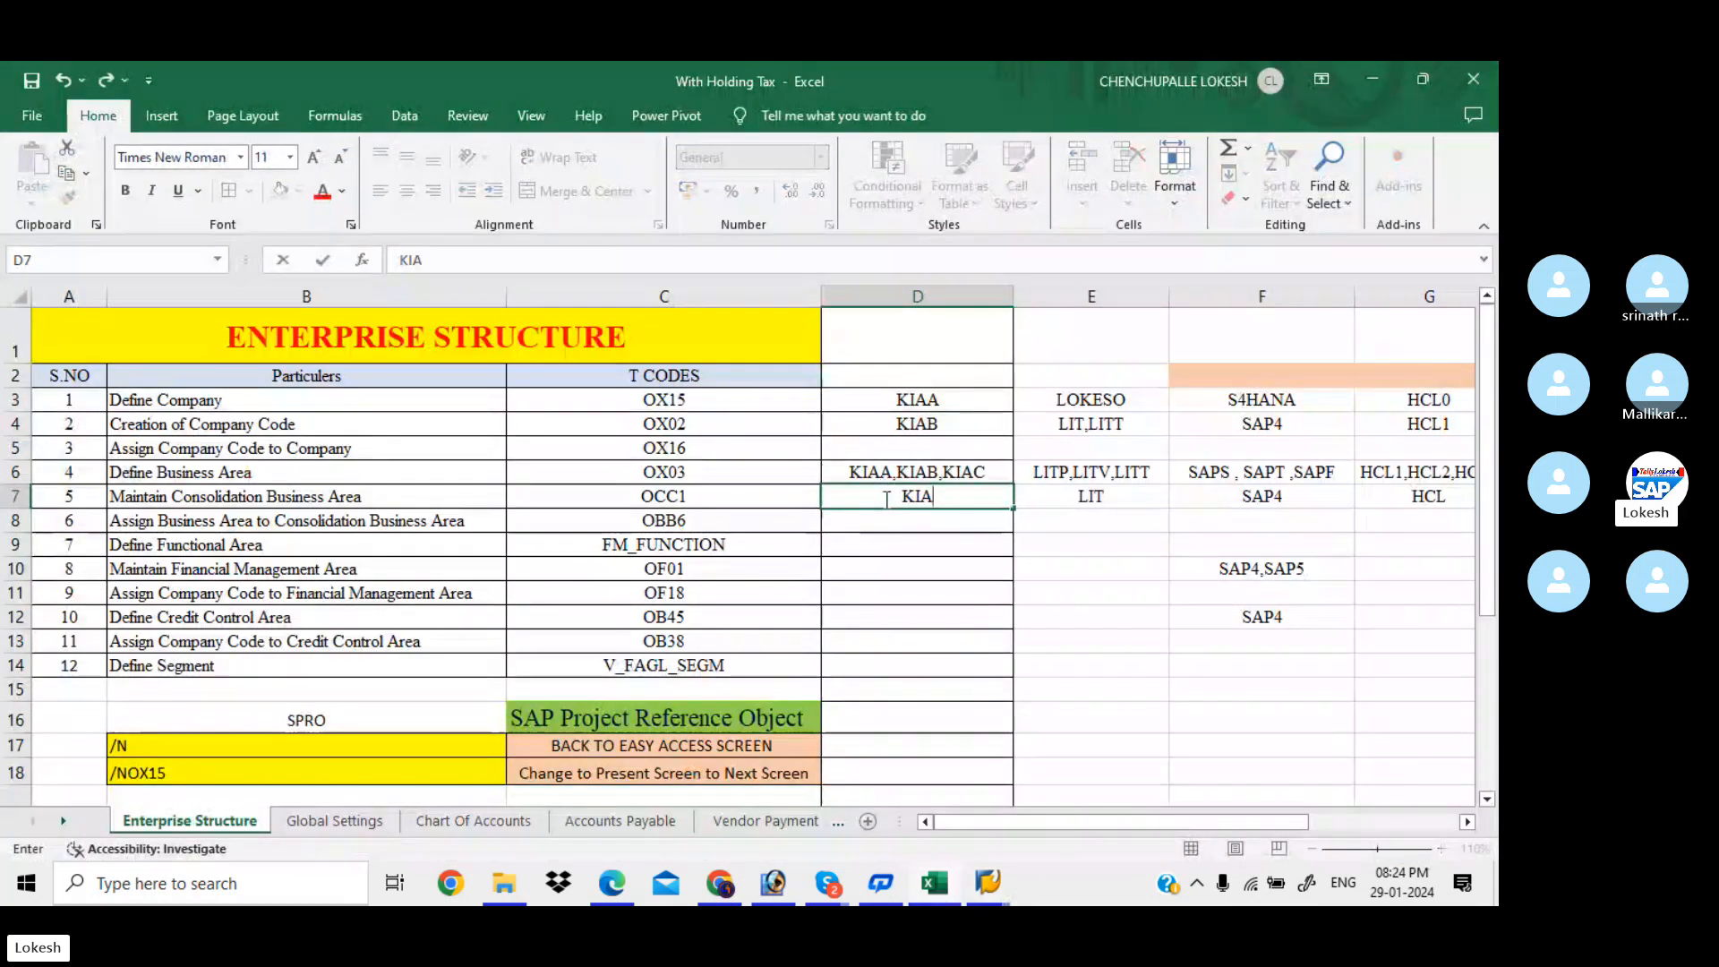
type("5")
key("Return")
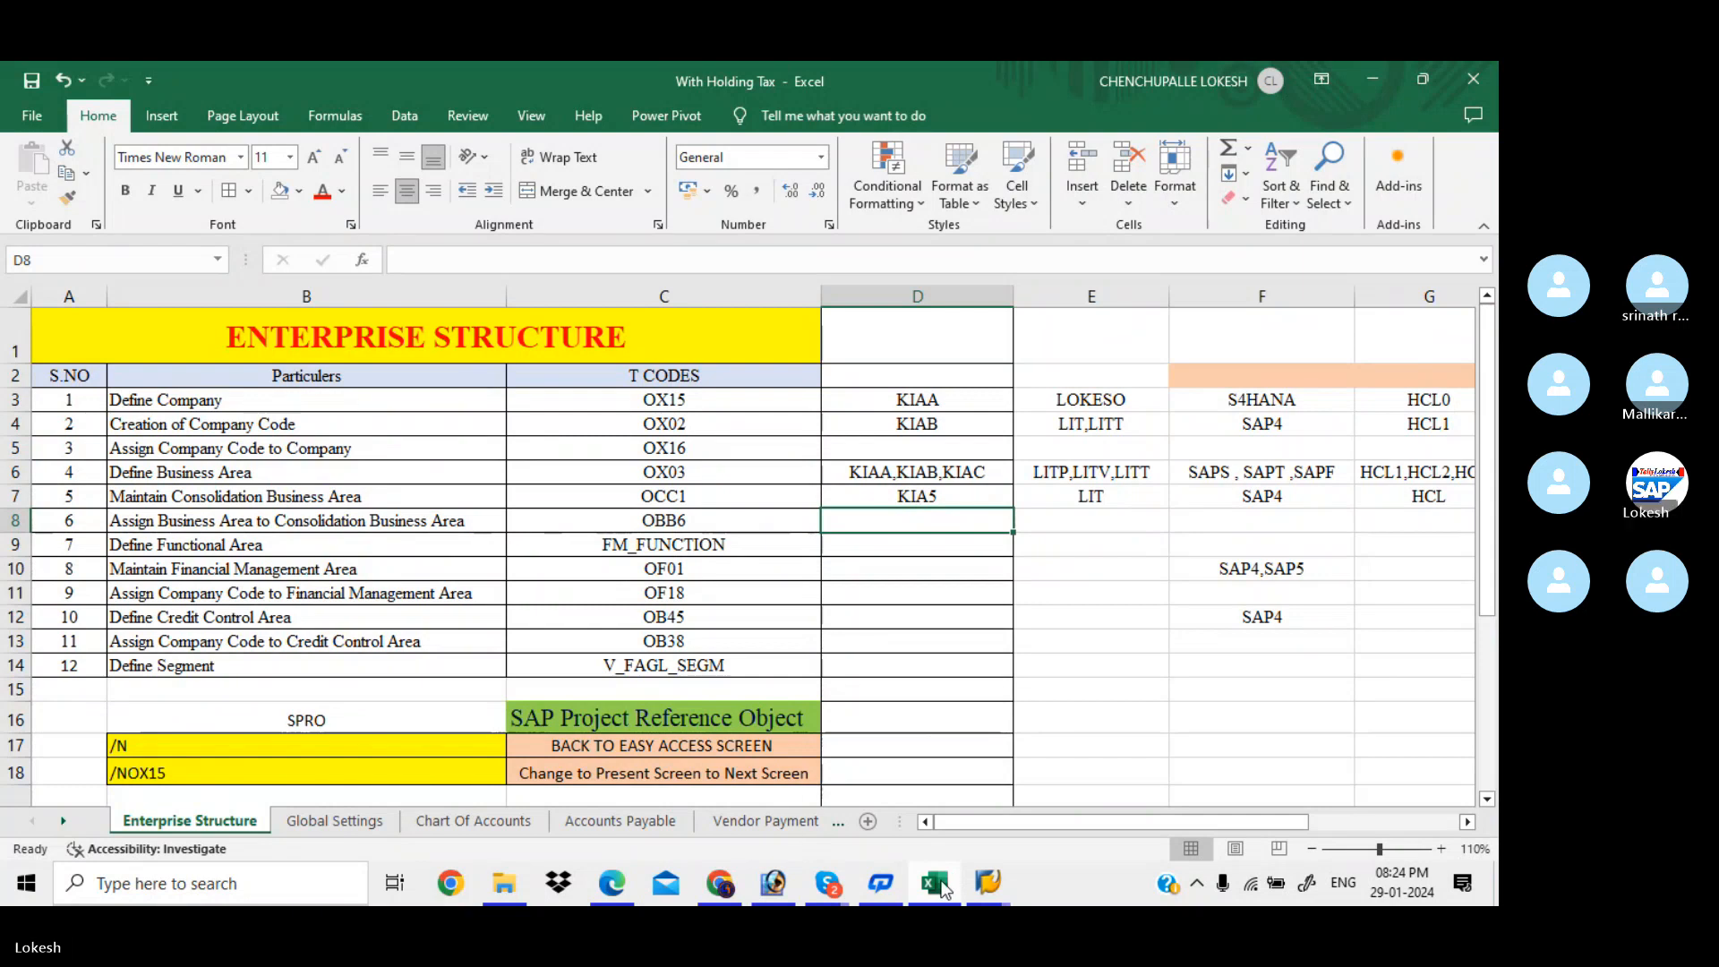
Back out to the IMG and run Assignment > Financial Accounting > Assign Business Area to Consolidation Business Area
mouse_move(991, 884)
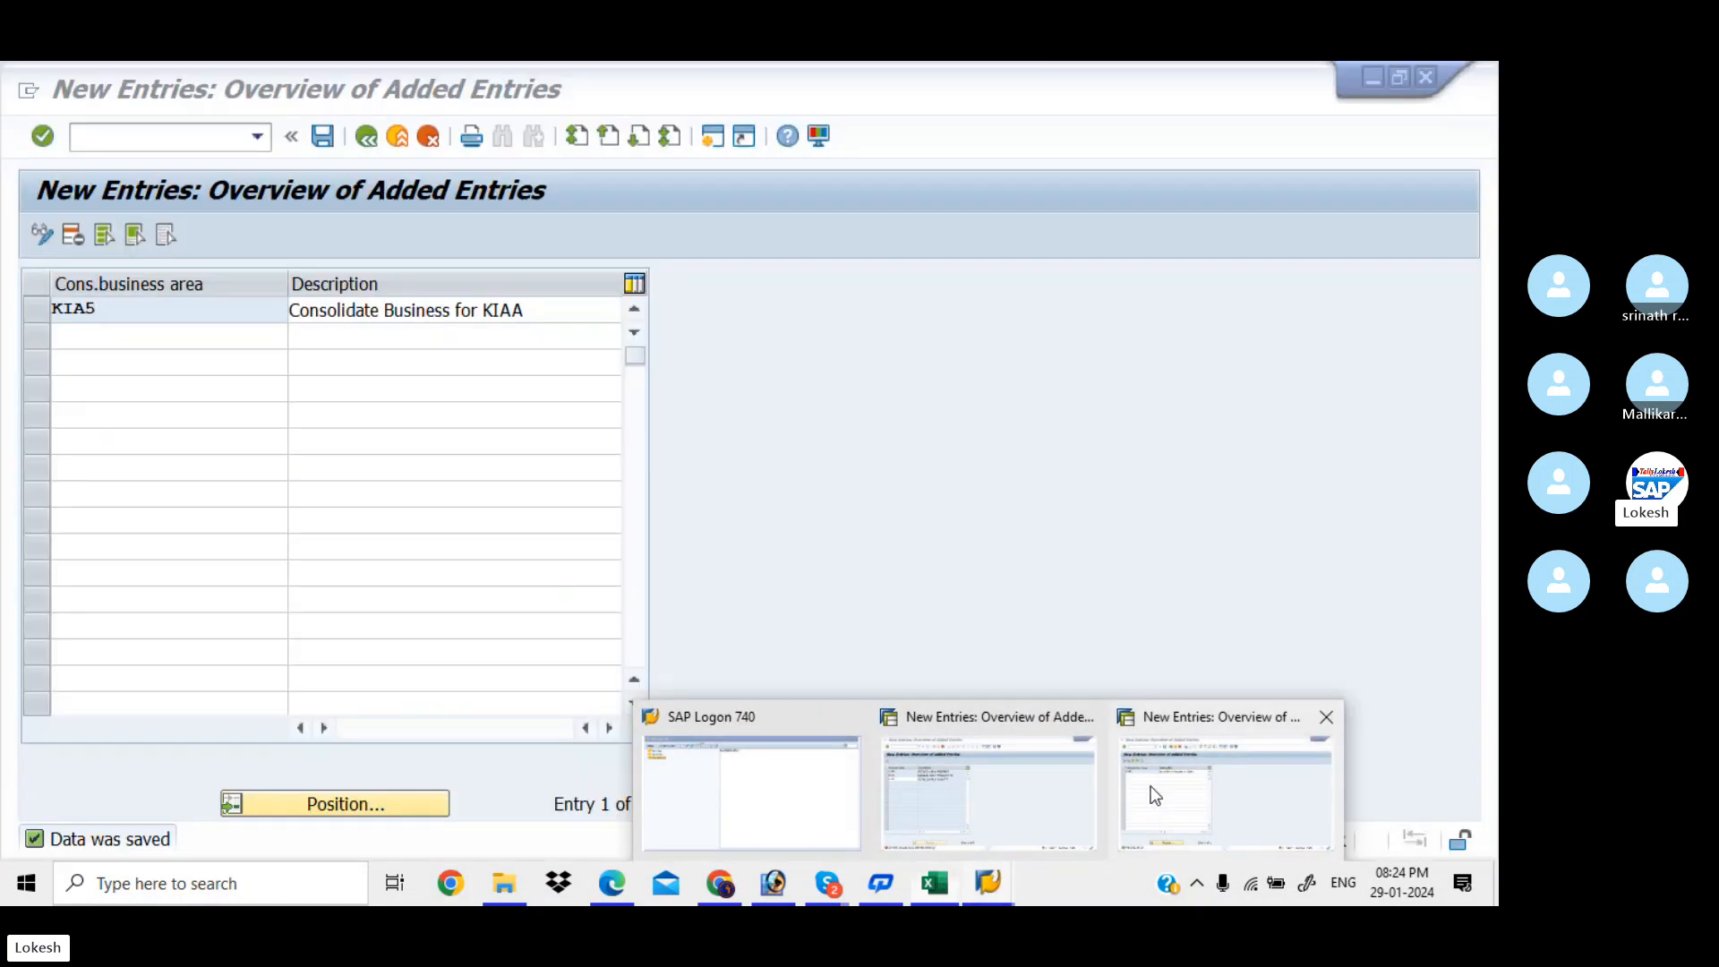
left_click(1148, 795)
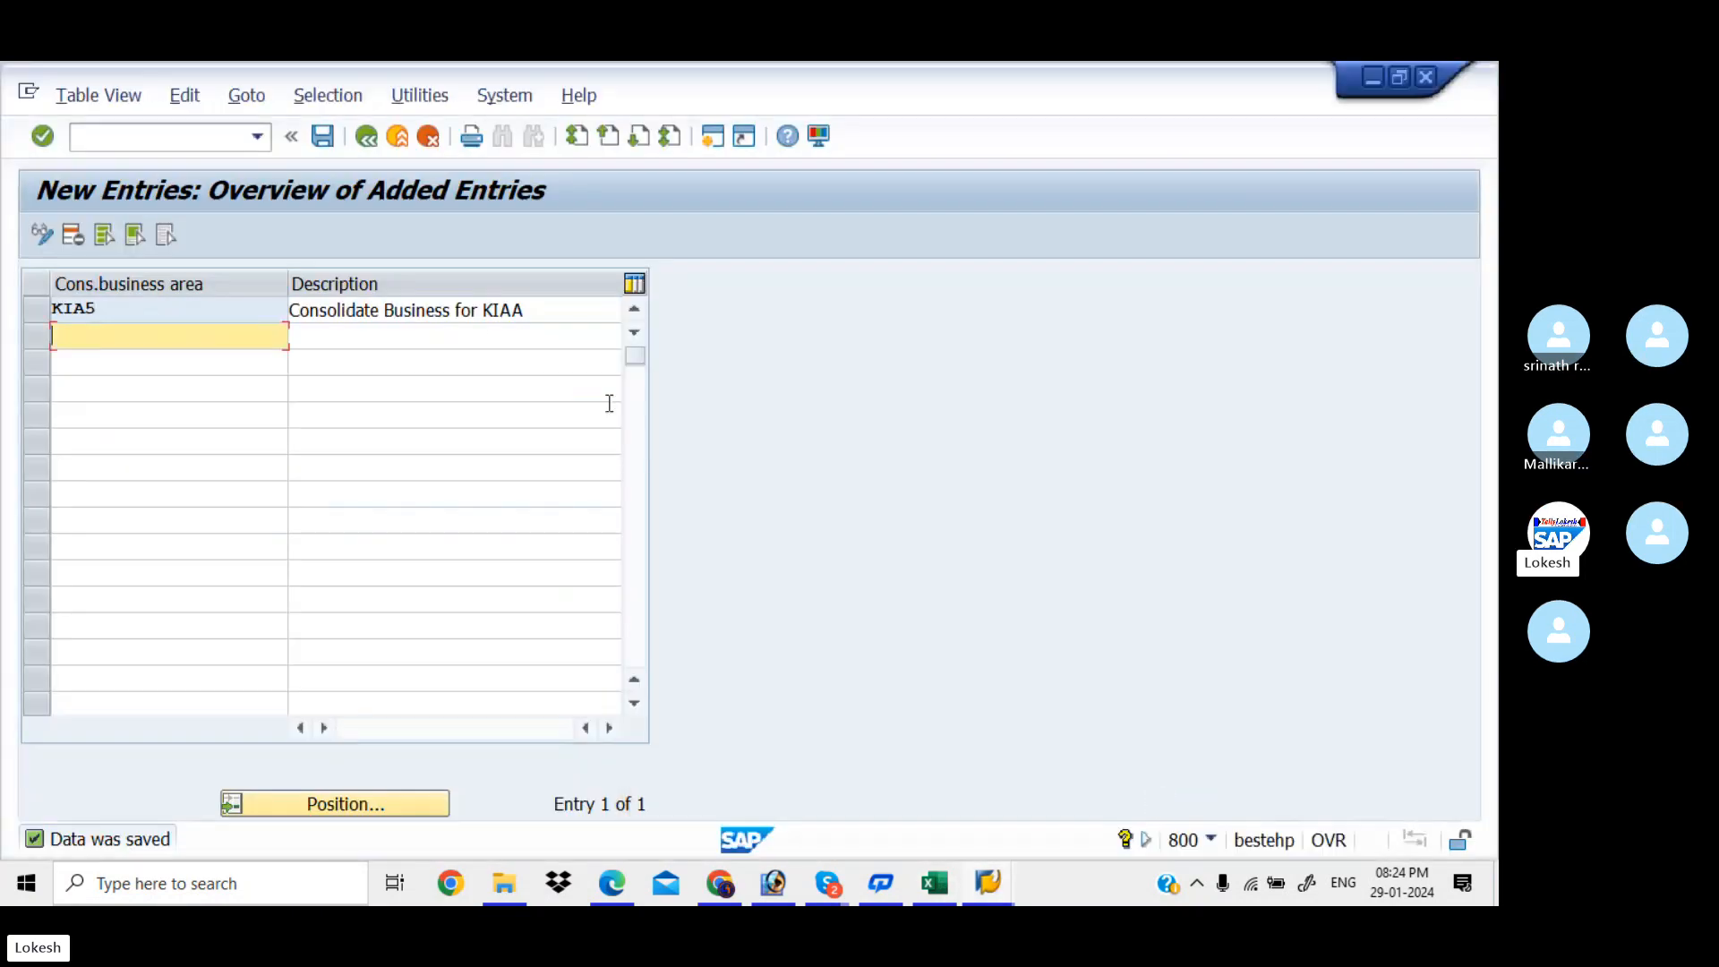
left_click(366, 143)
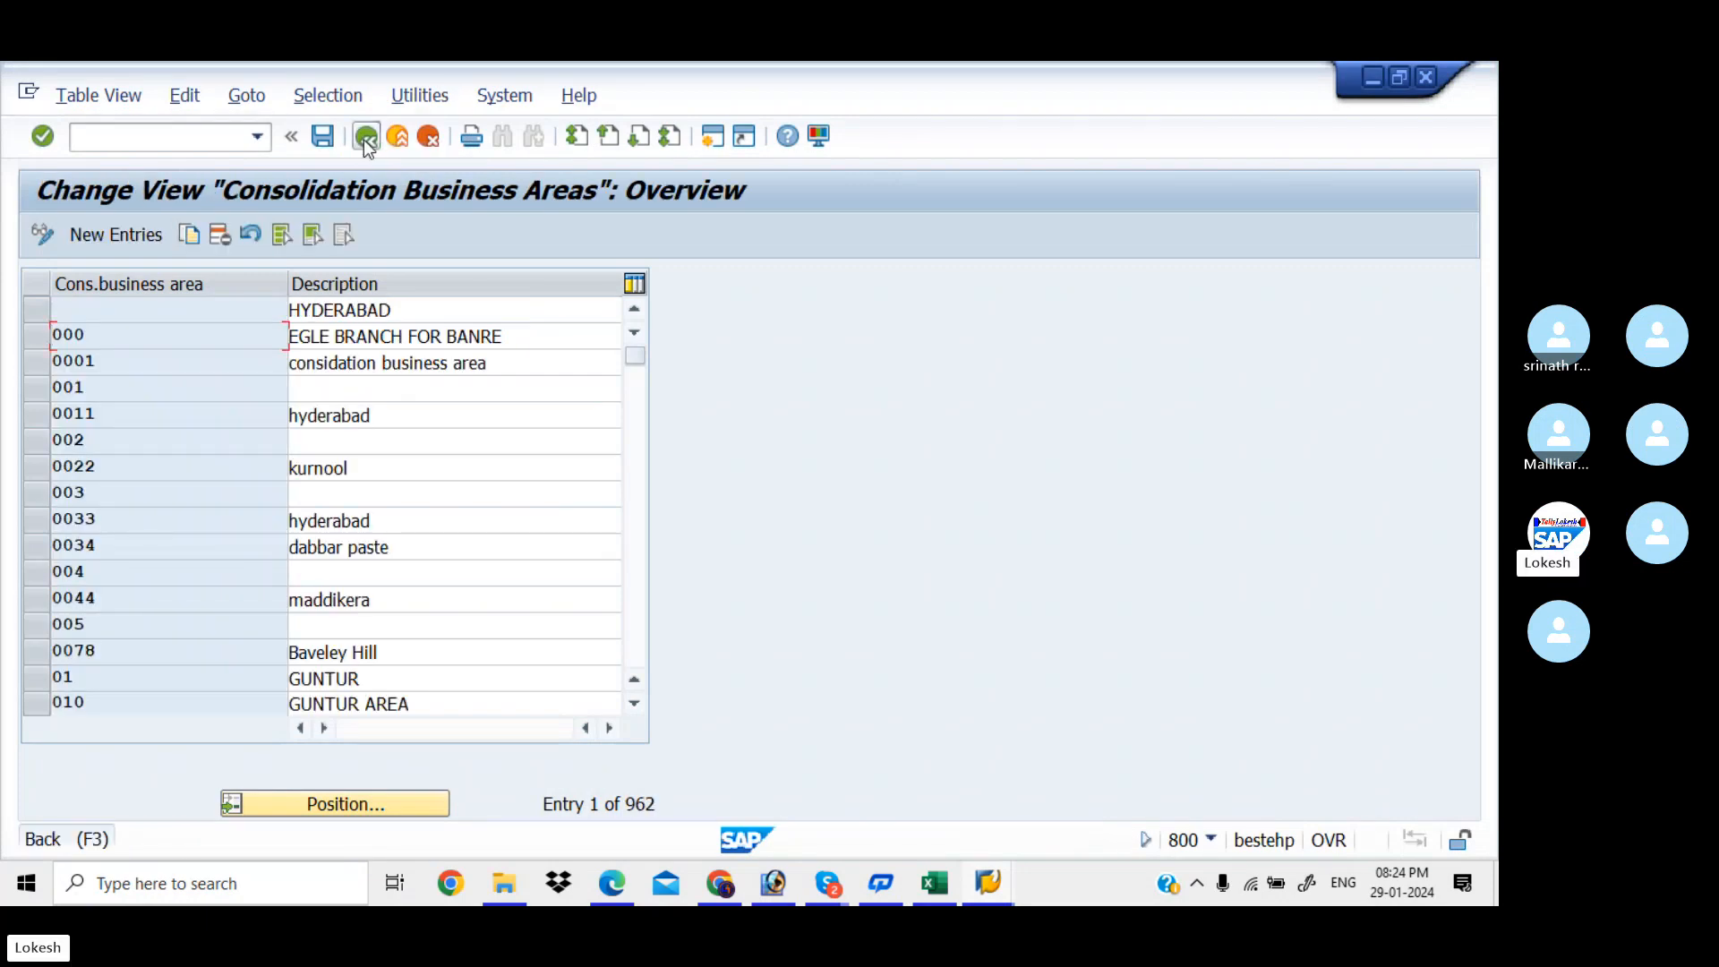
left_click(367, 144)
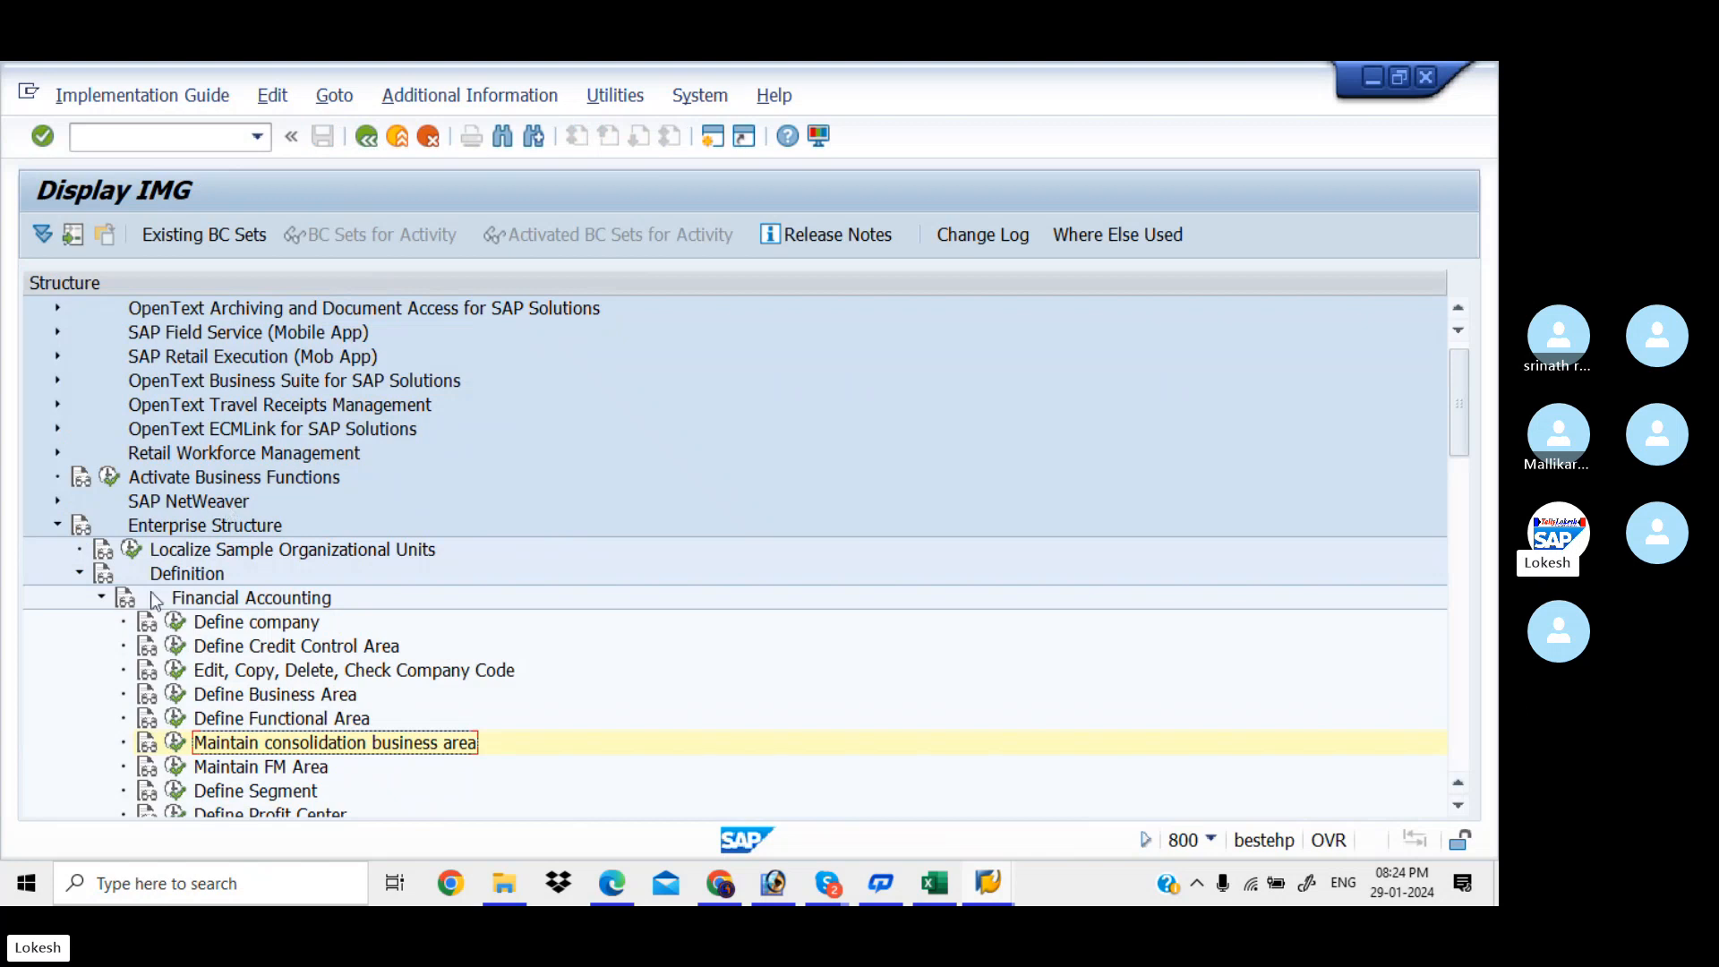
left_click(101, 597)
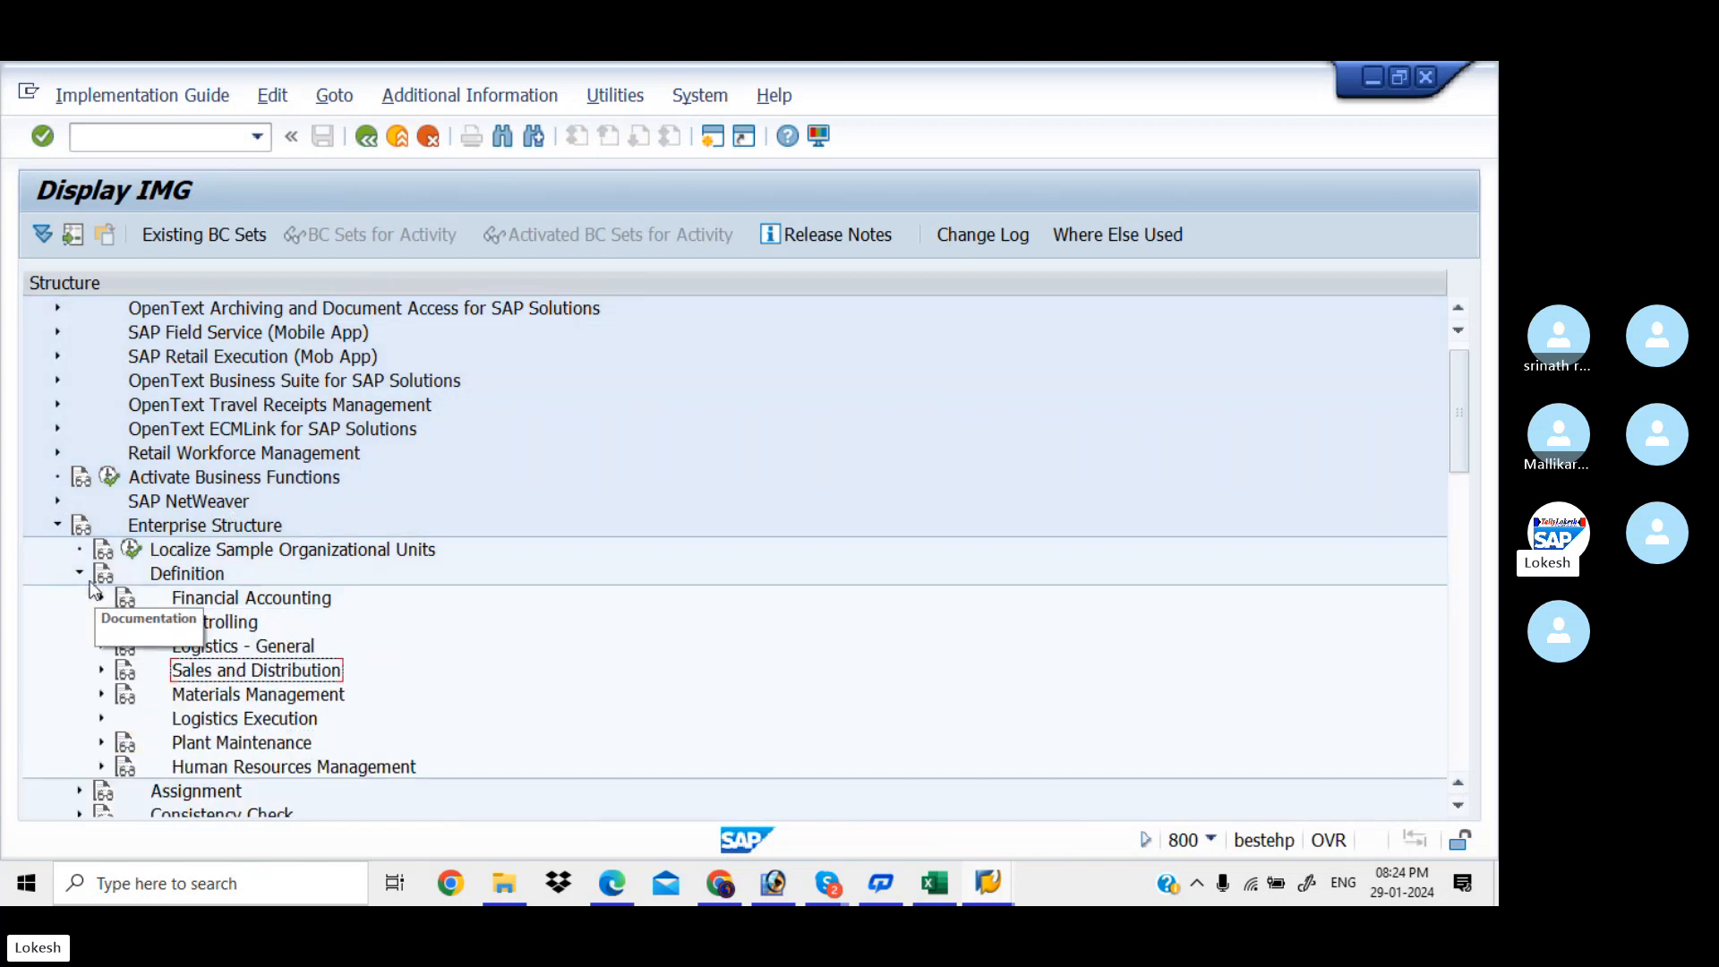
left_click(81, 574)
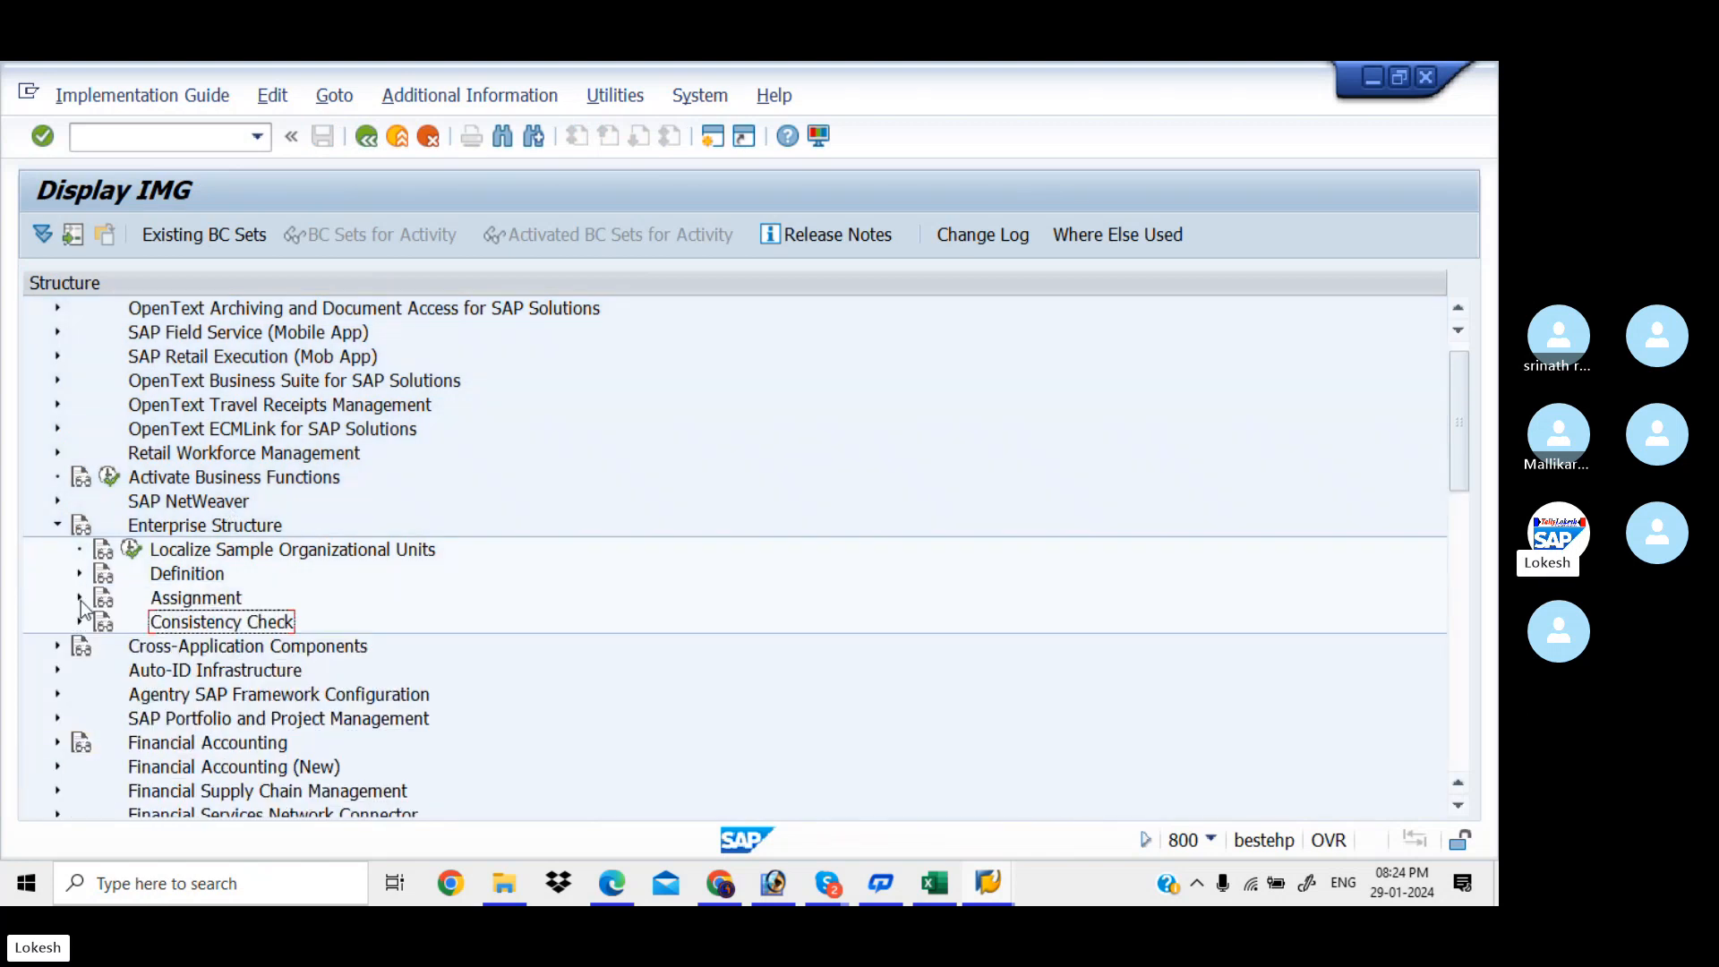
left_click(80, 599)
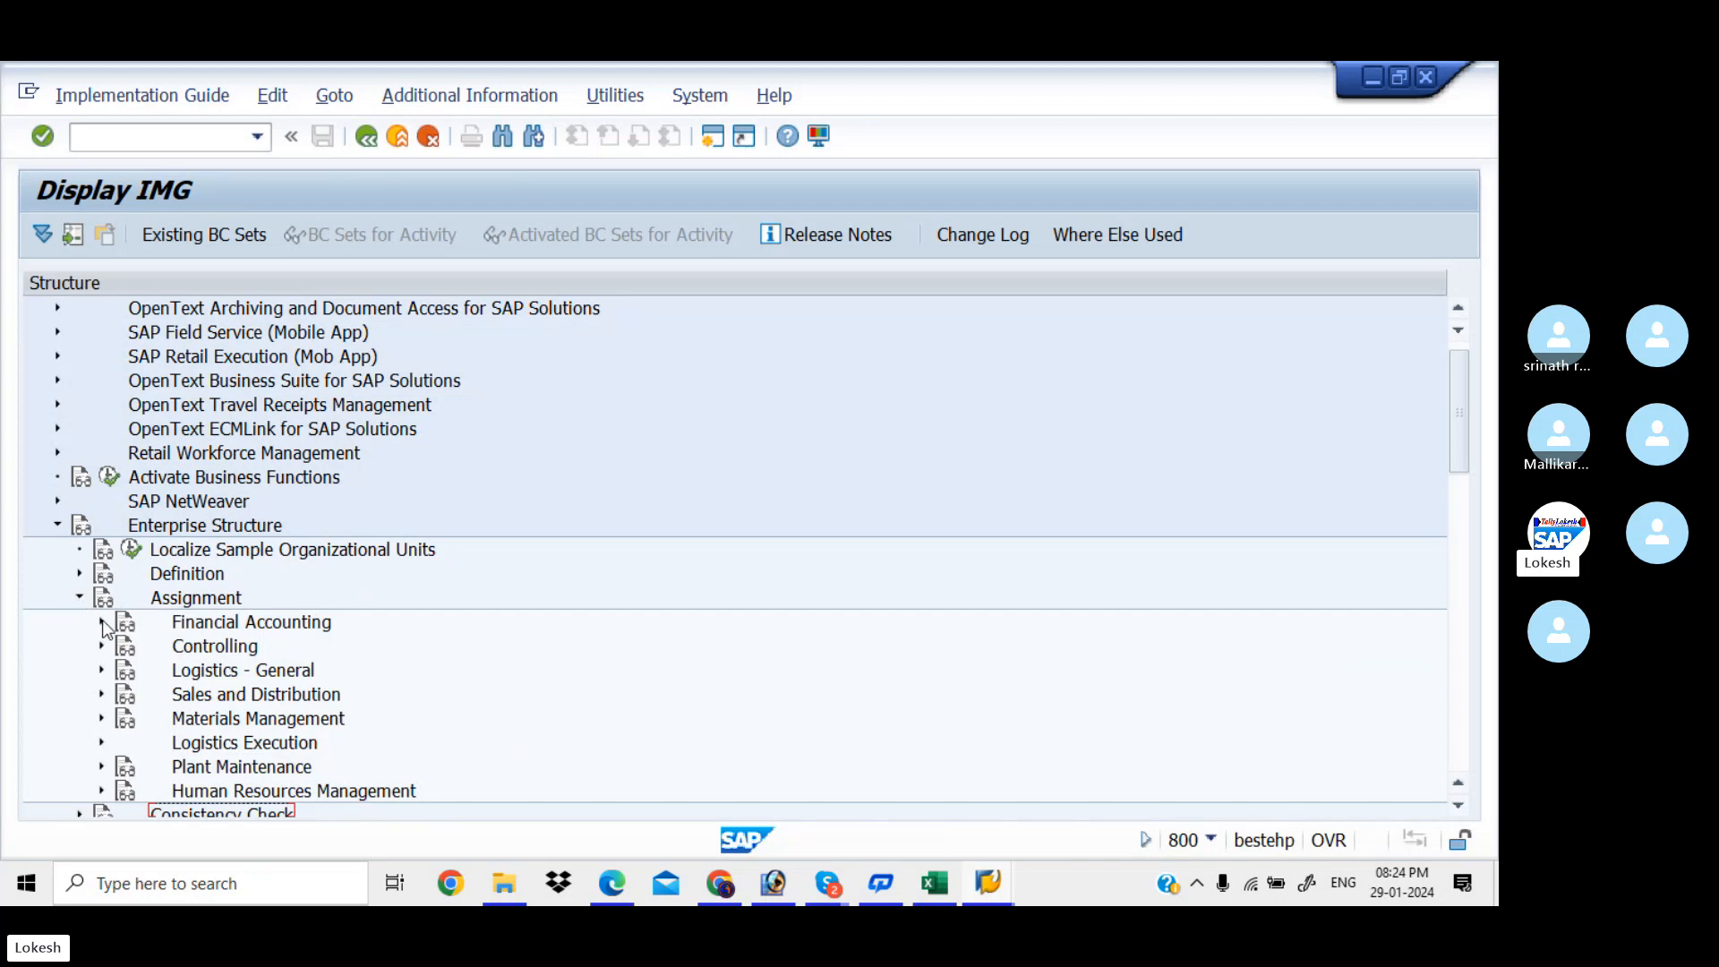
left_click(102, 621)
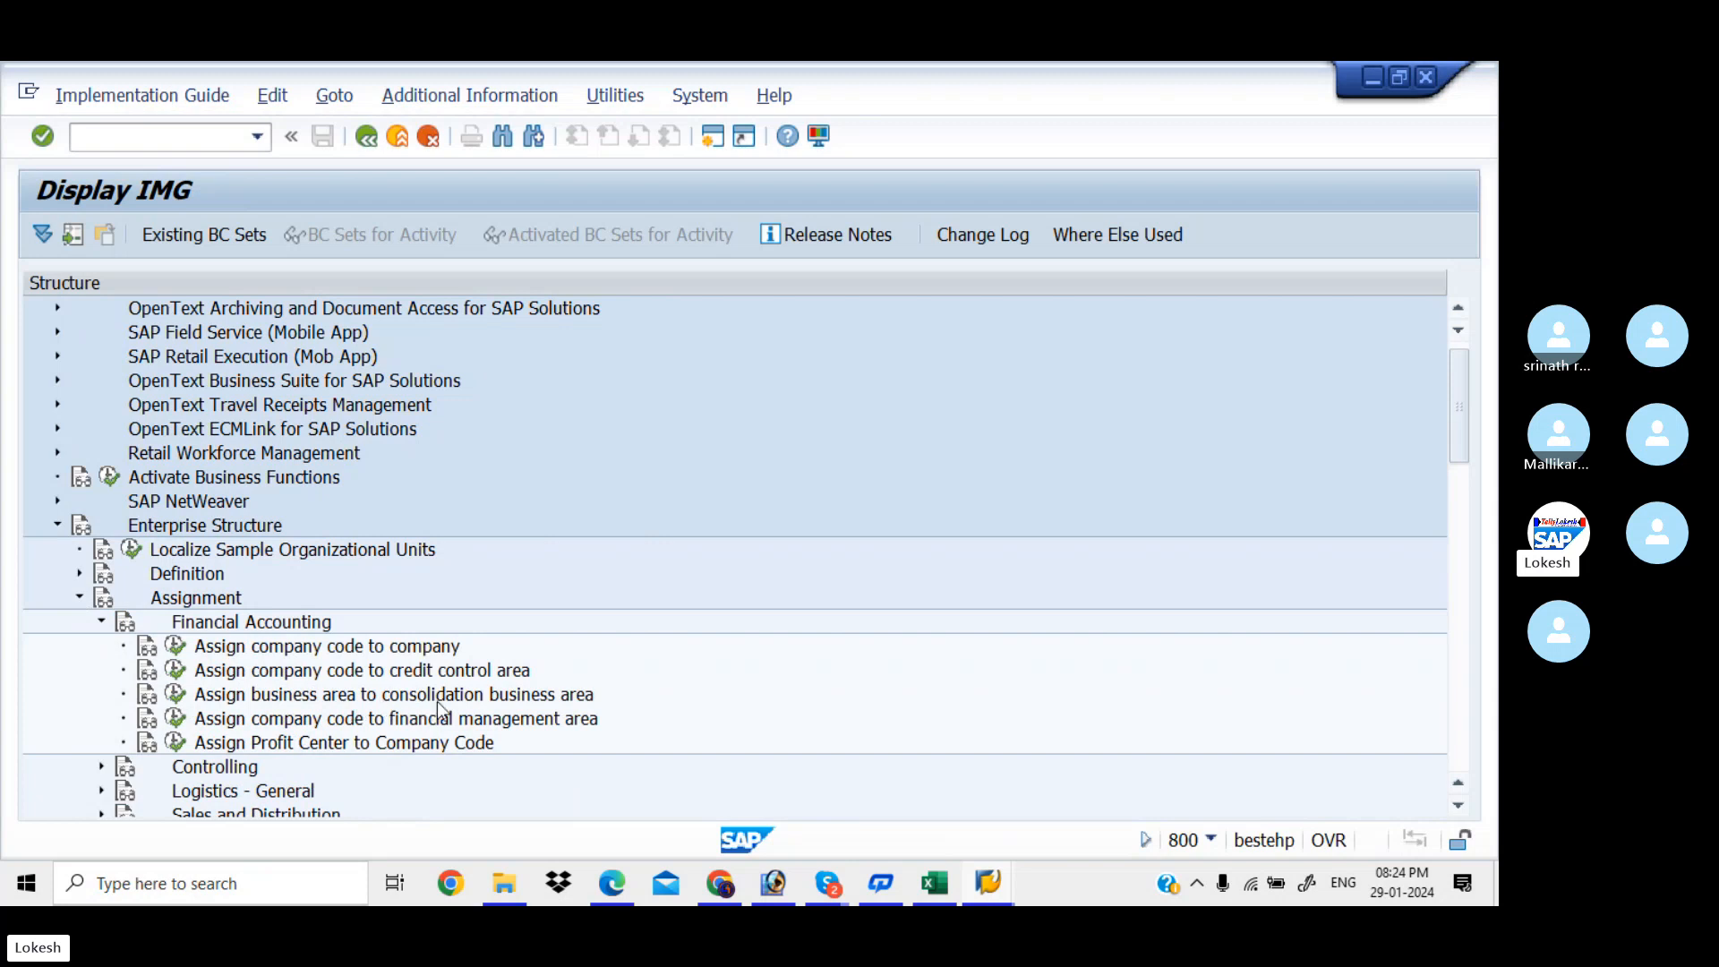
left_click(177, 696)
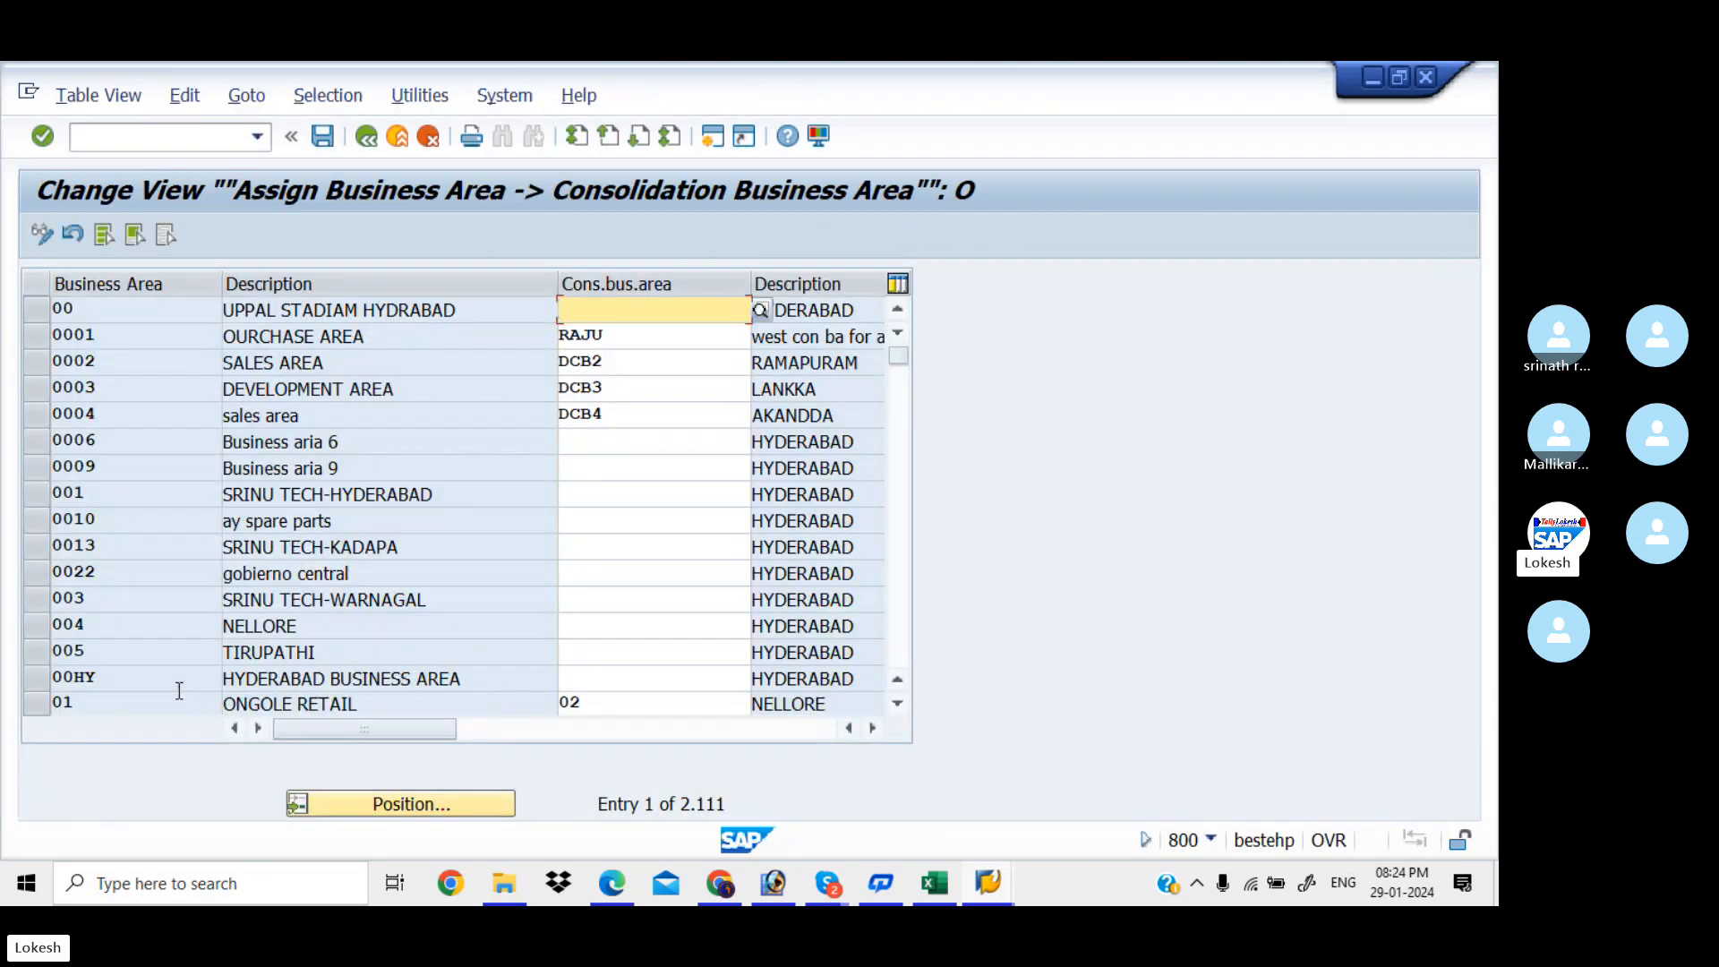
Assign consolidation business area KIA5 to KIAA, KIAB and KIAC, then save under a new request
left_click(428, 803)
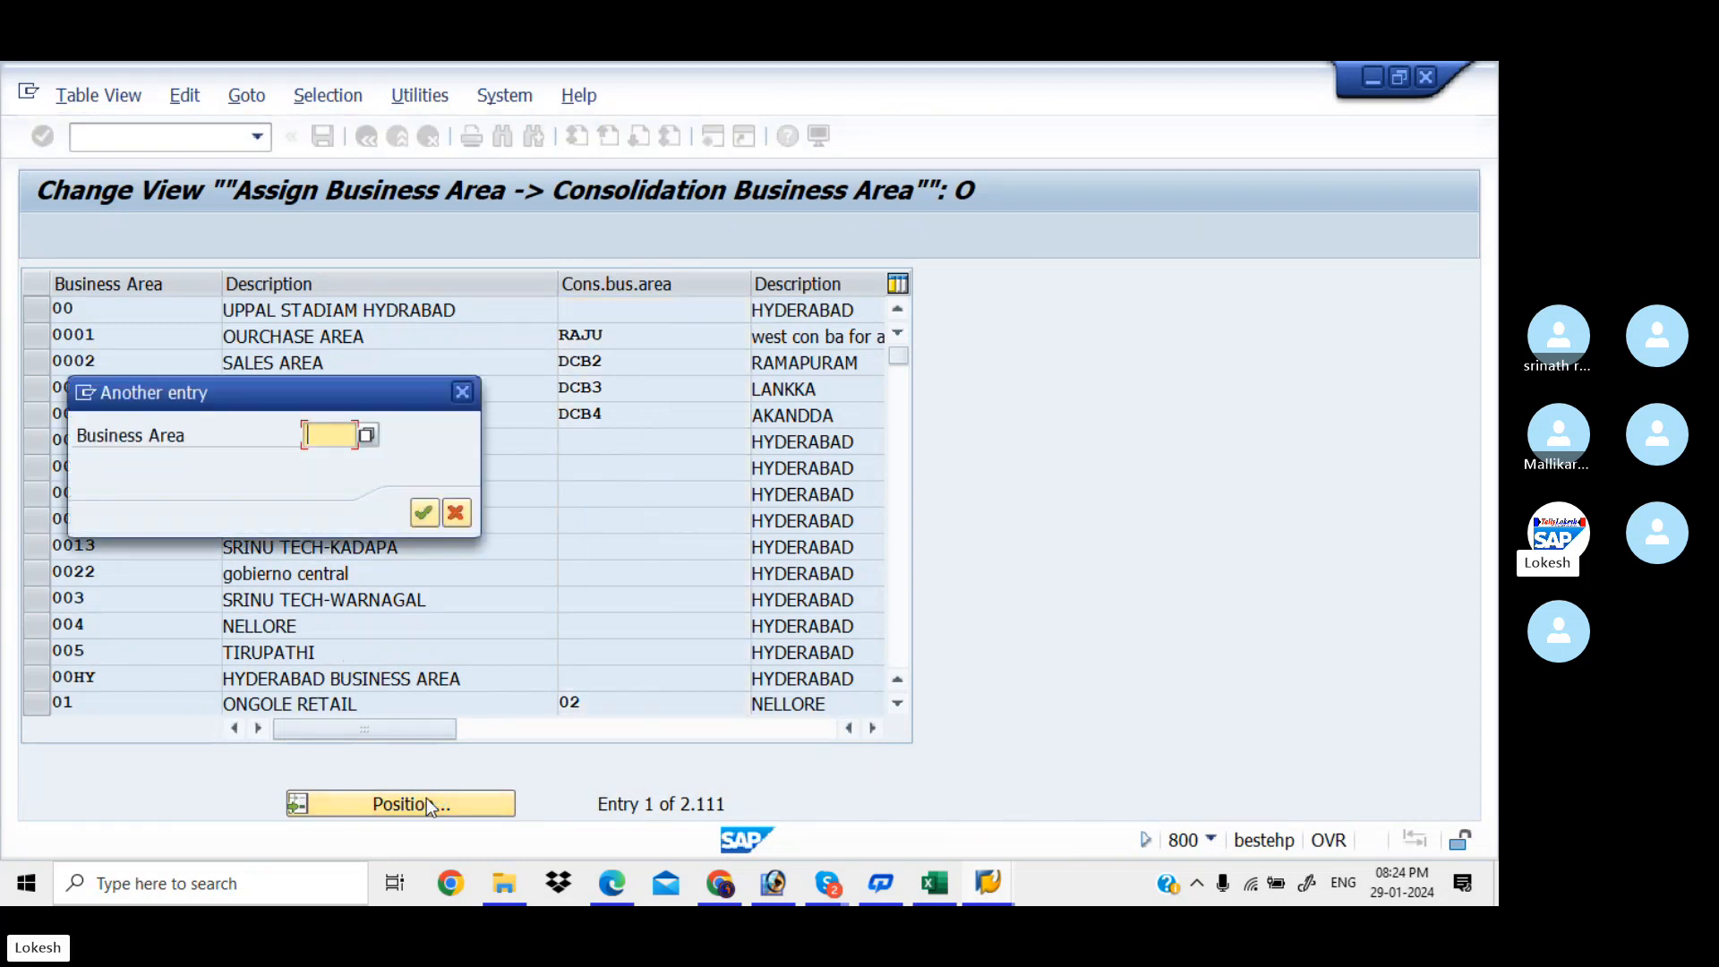
type("KIAA")
key("Return")
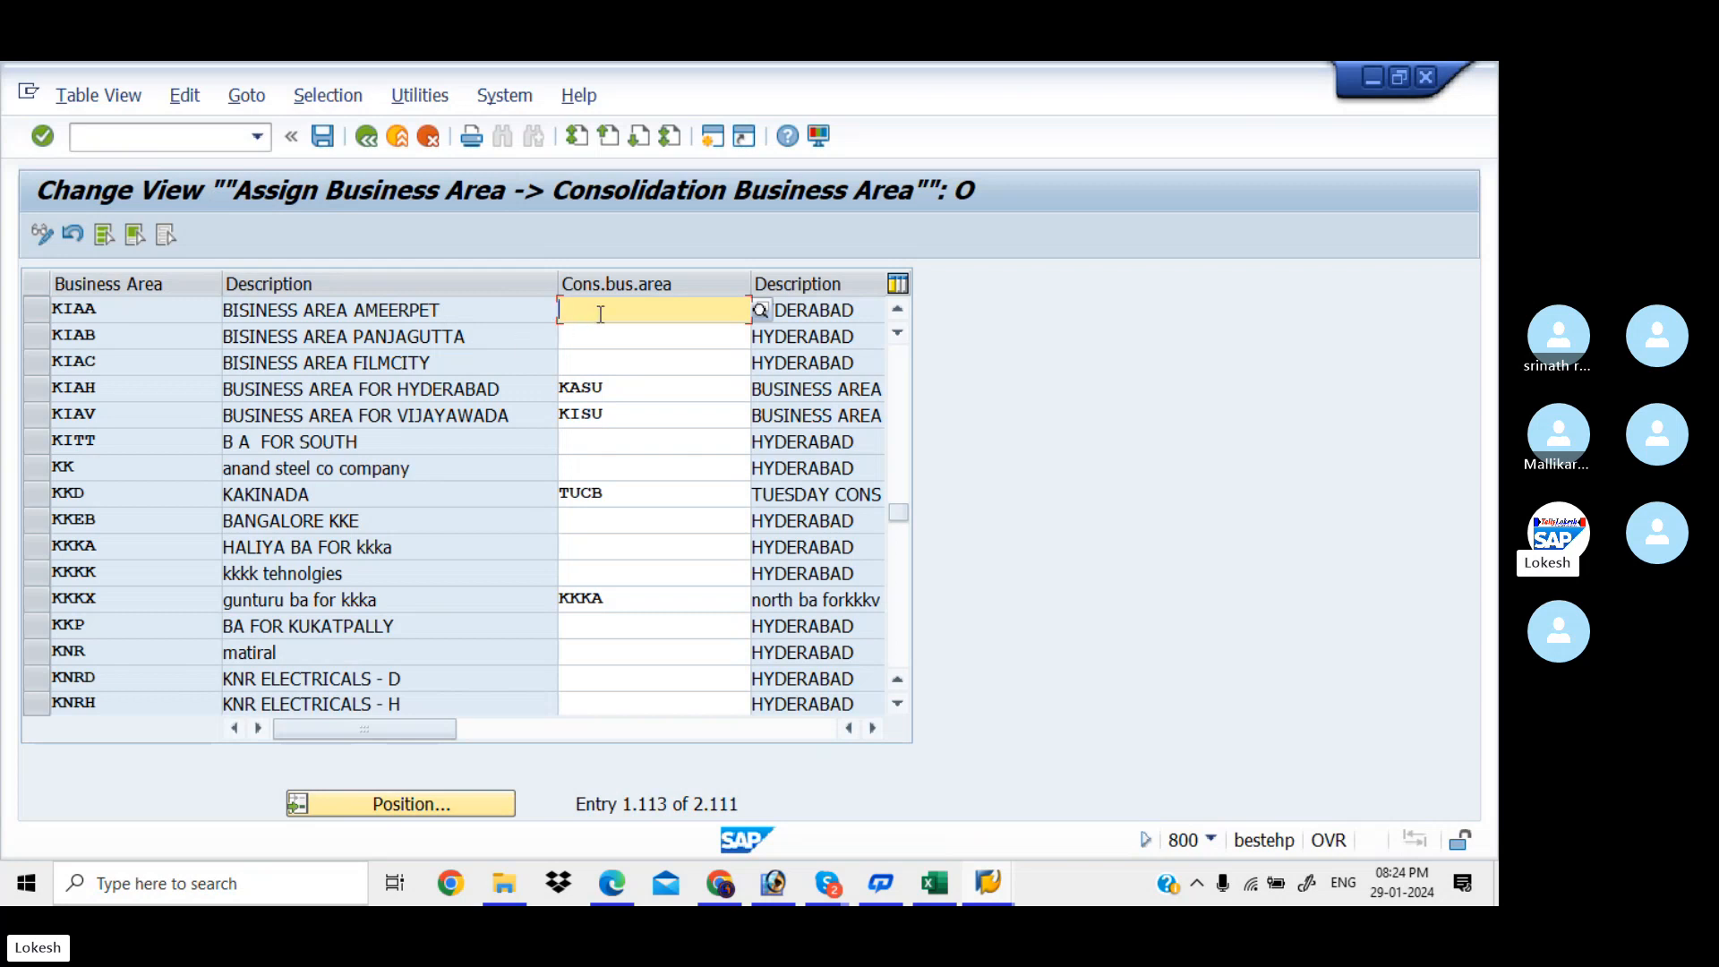
type("KI")
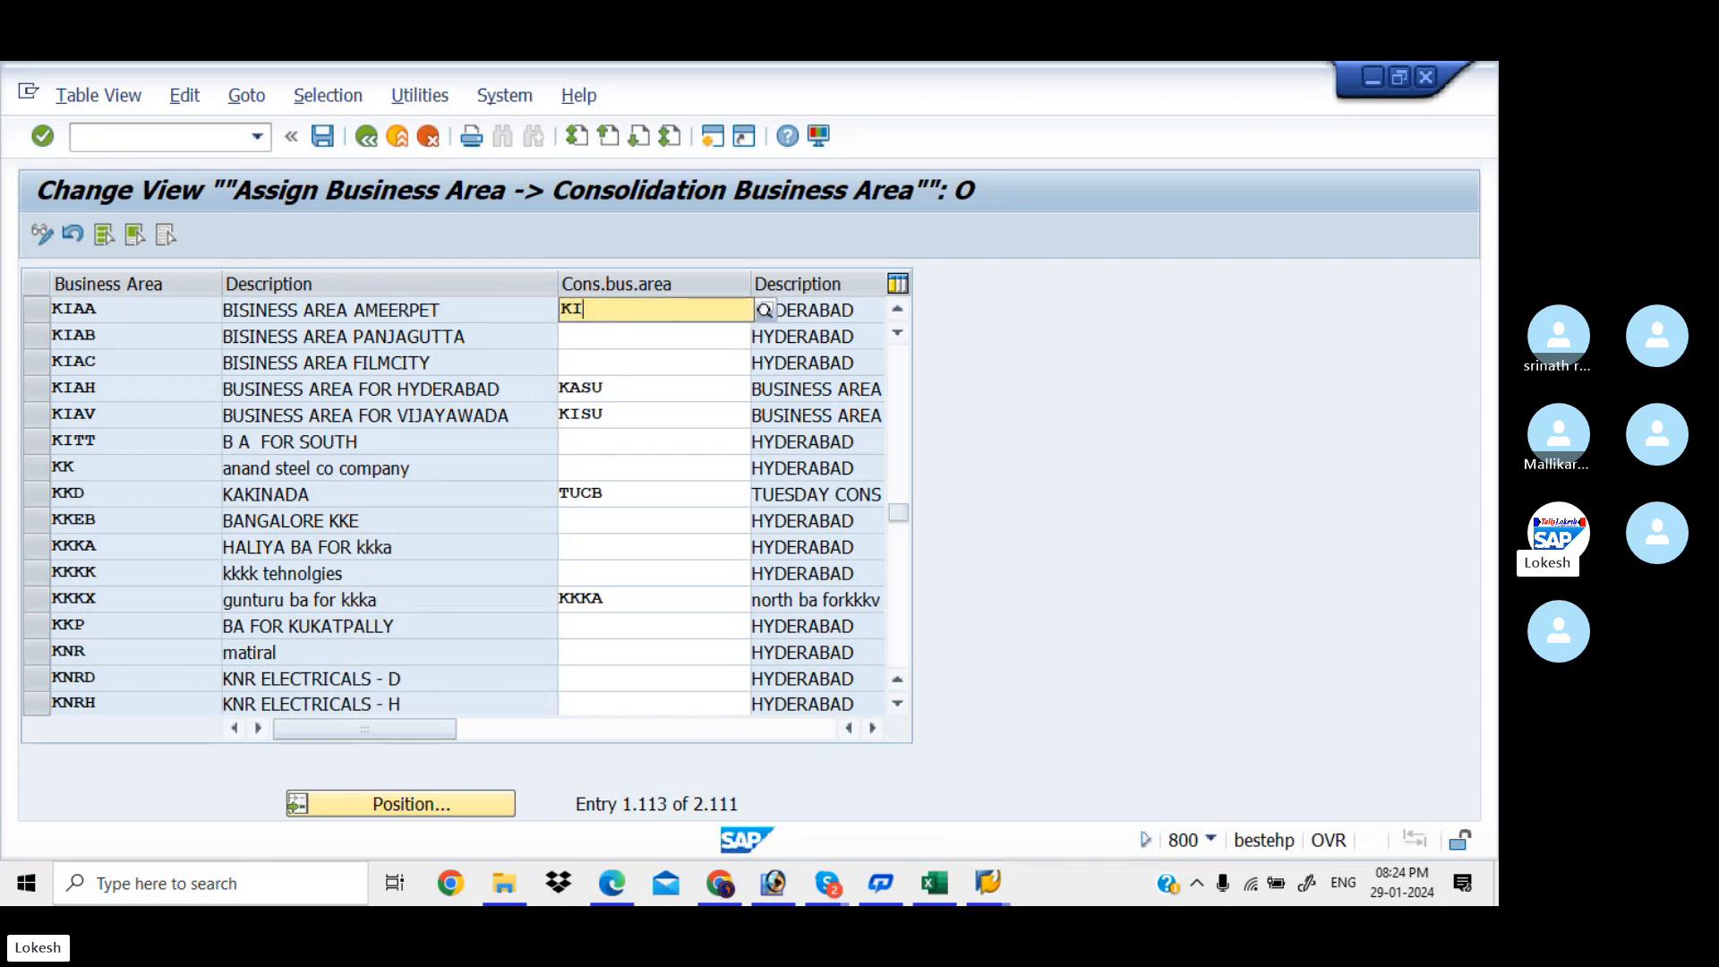
type("A5")
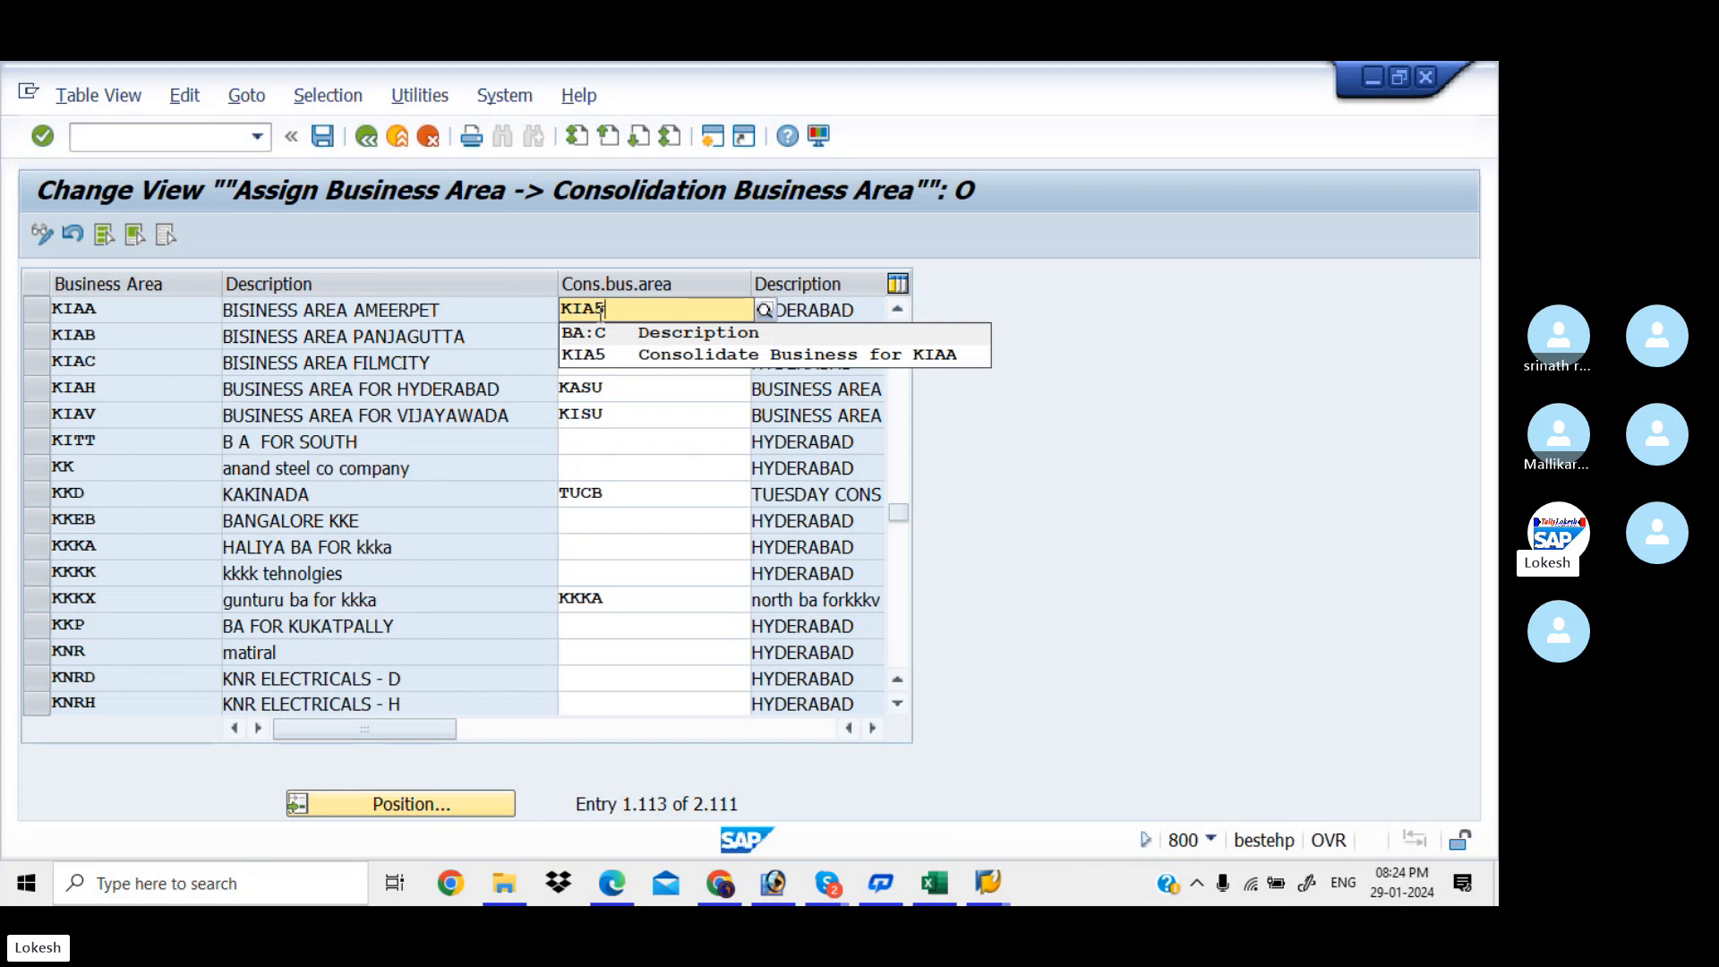
key("Down")
key("Tab")
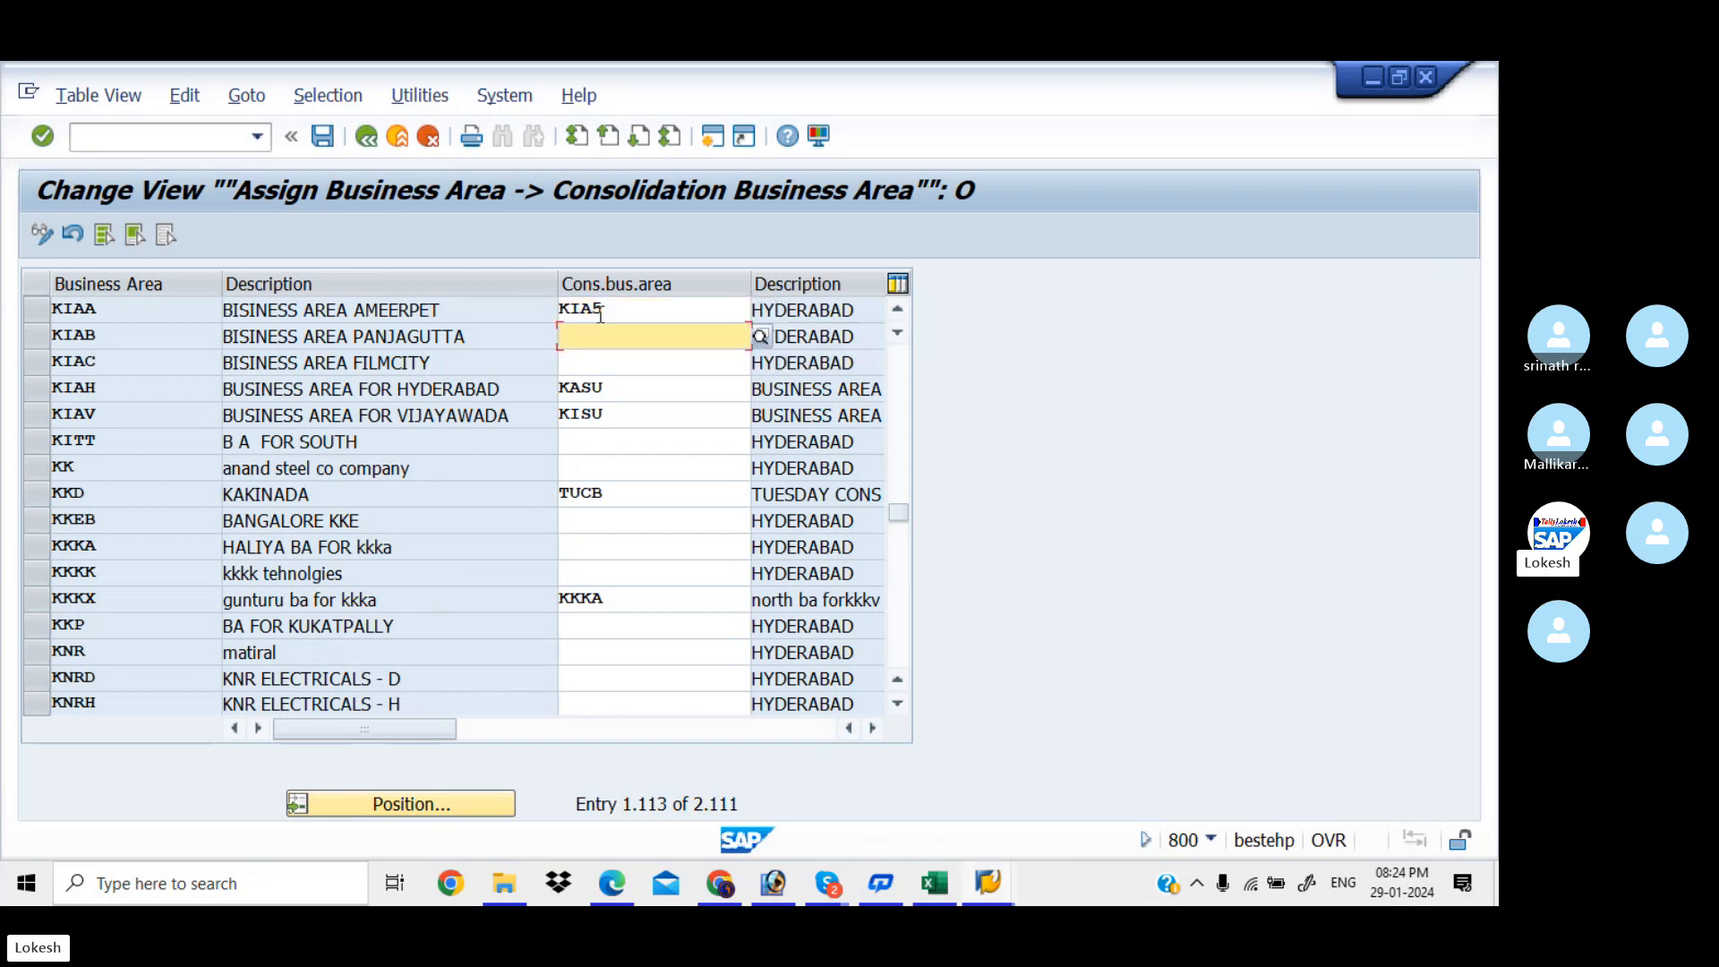
type("KIA5")
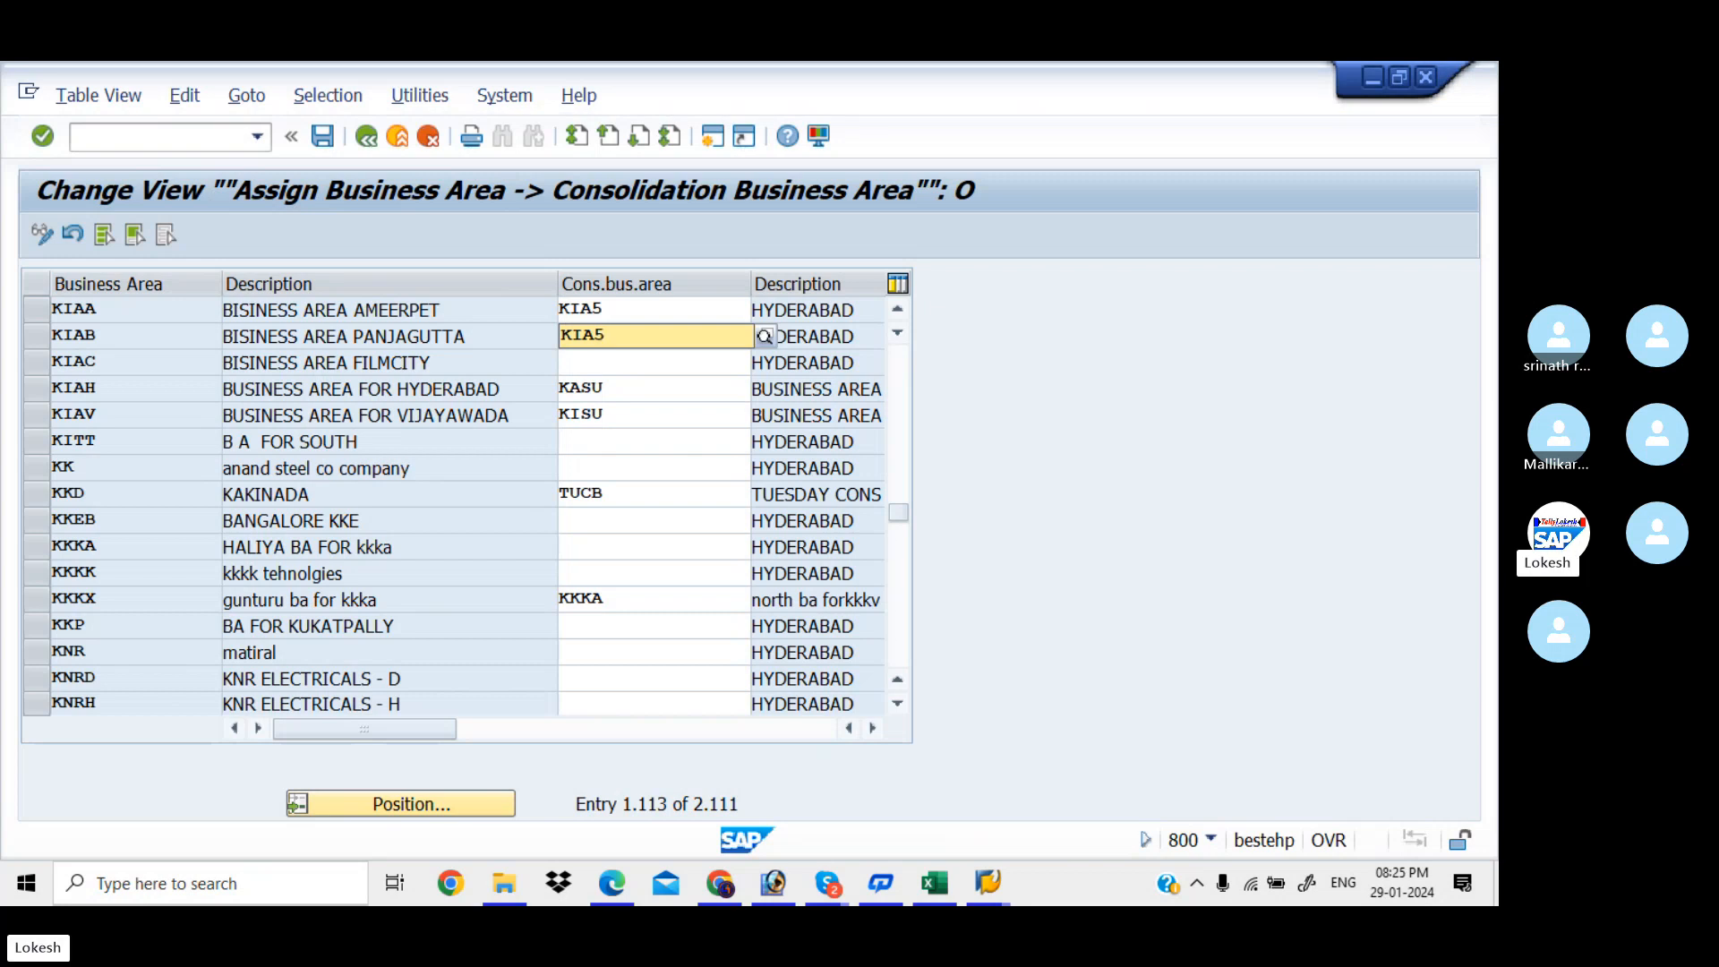
key("Tab")
type("KIA")
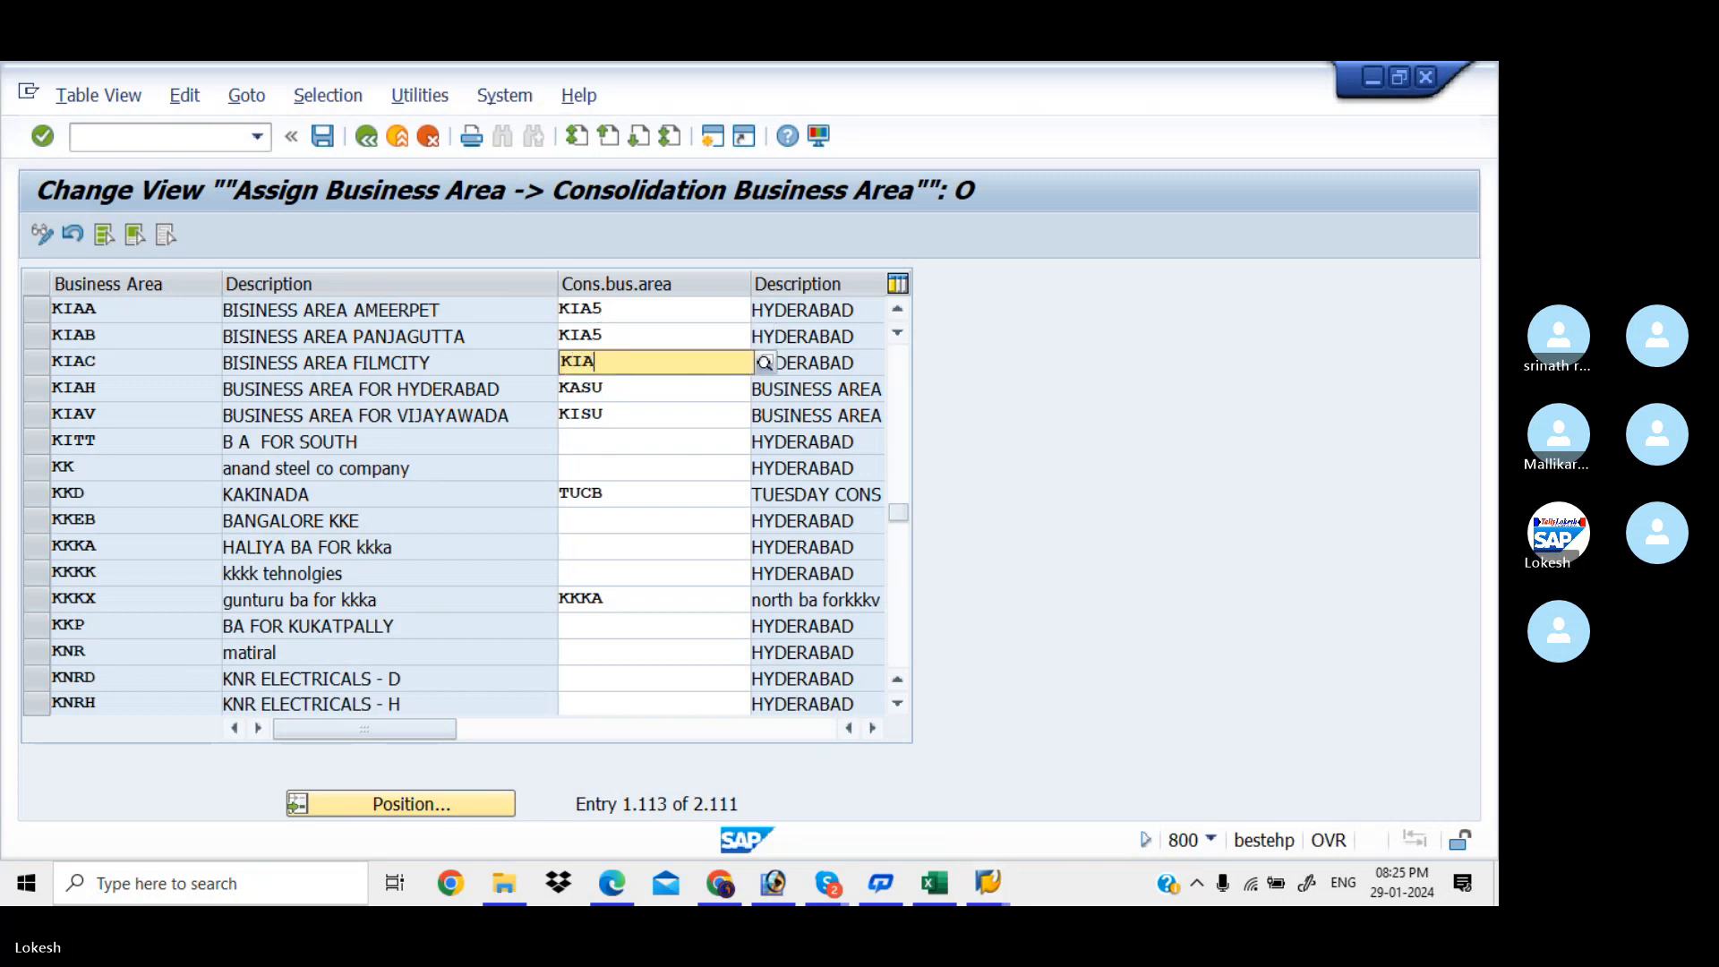
type("5")
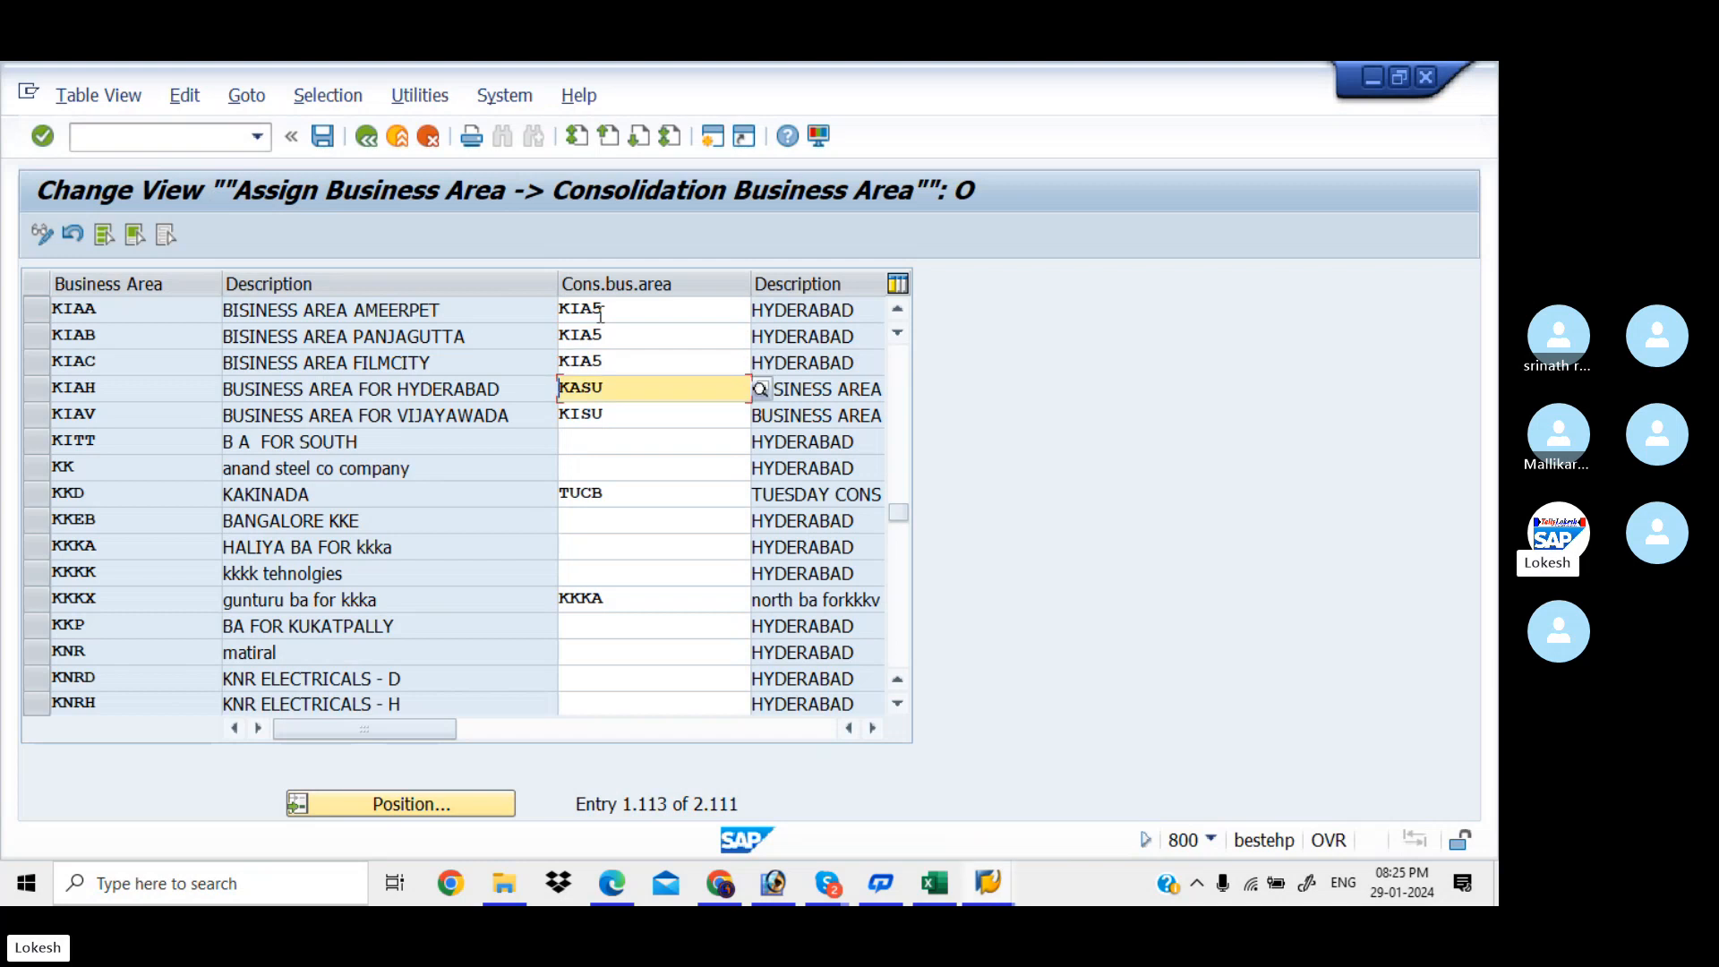
key("Tab")
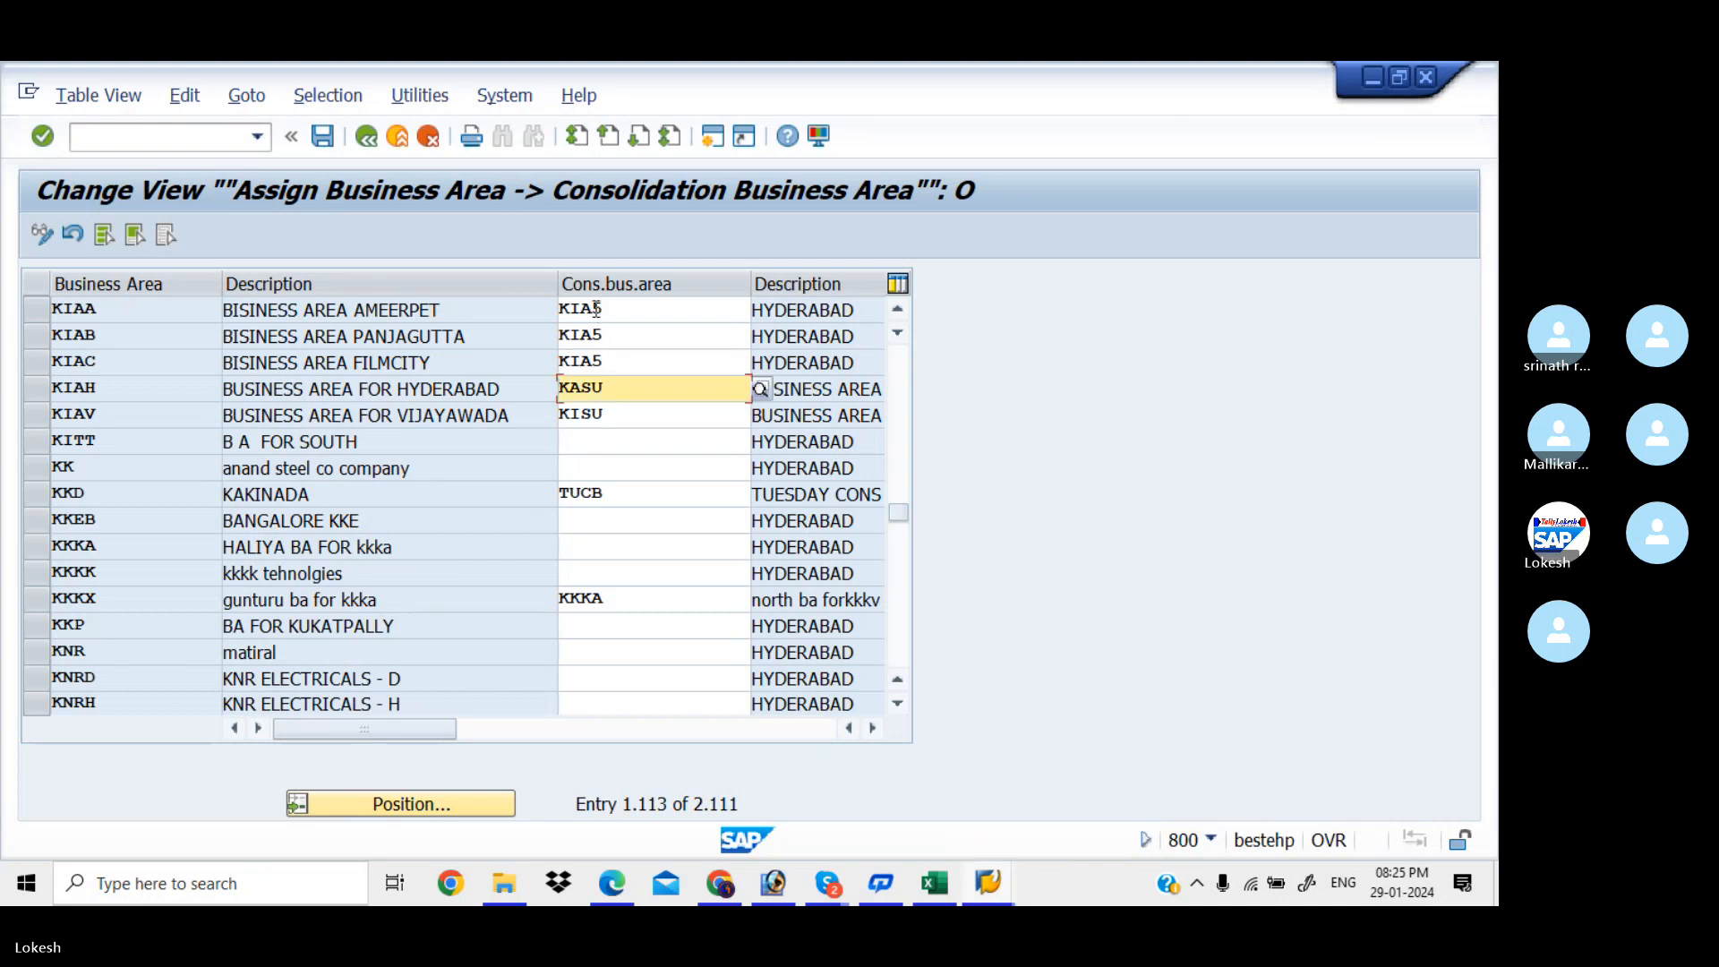
left_click(325, 139)
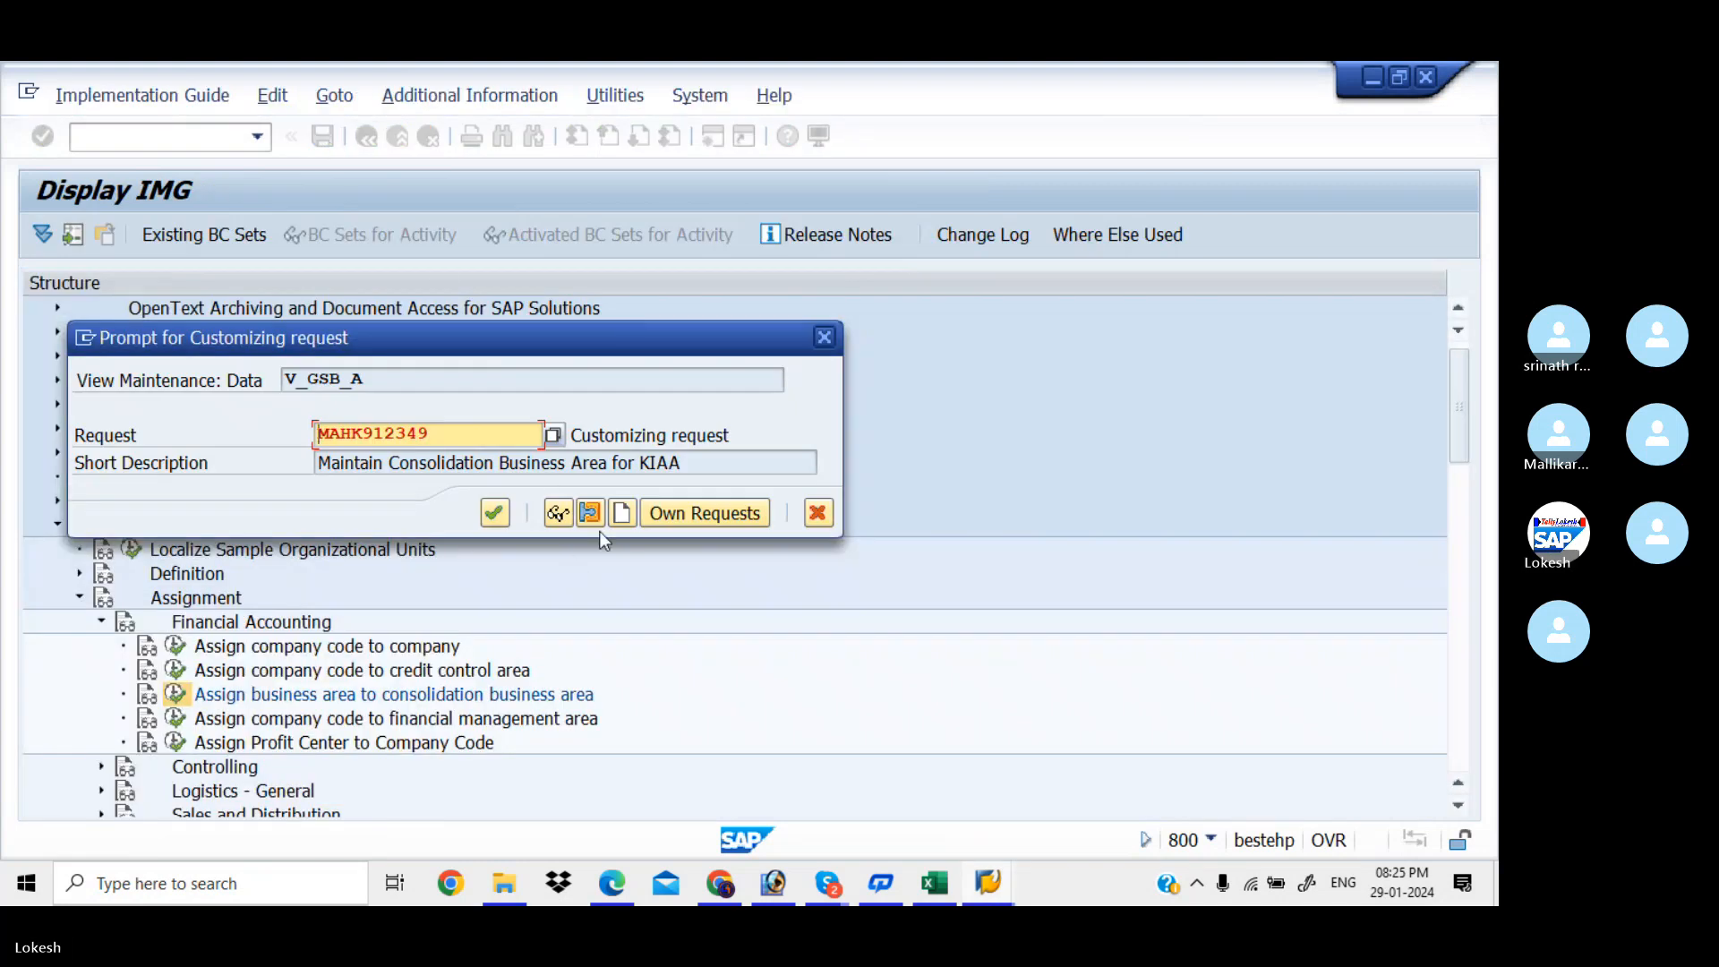
left_click(622, 513)
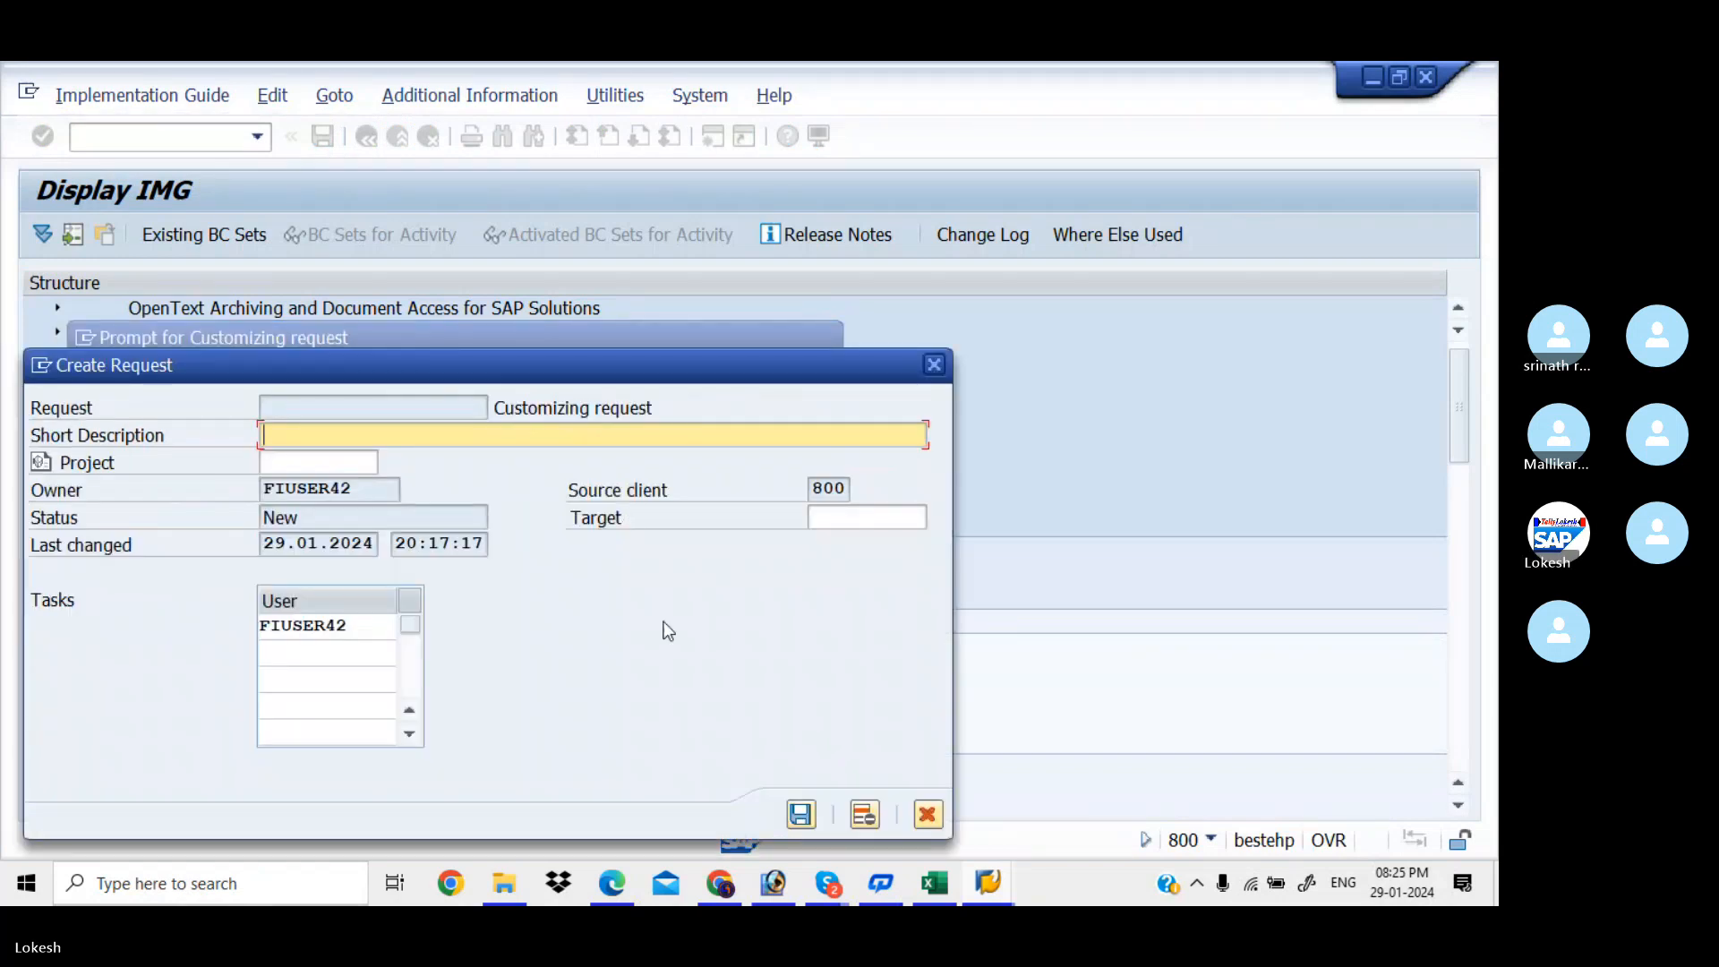
Scroll the PDF notes to section 6 on assigning business areas (OBB6)
mouse_move(612, 886)
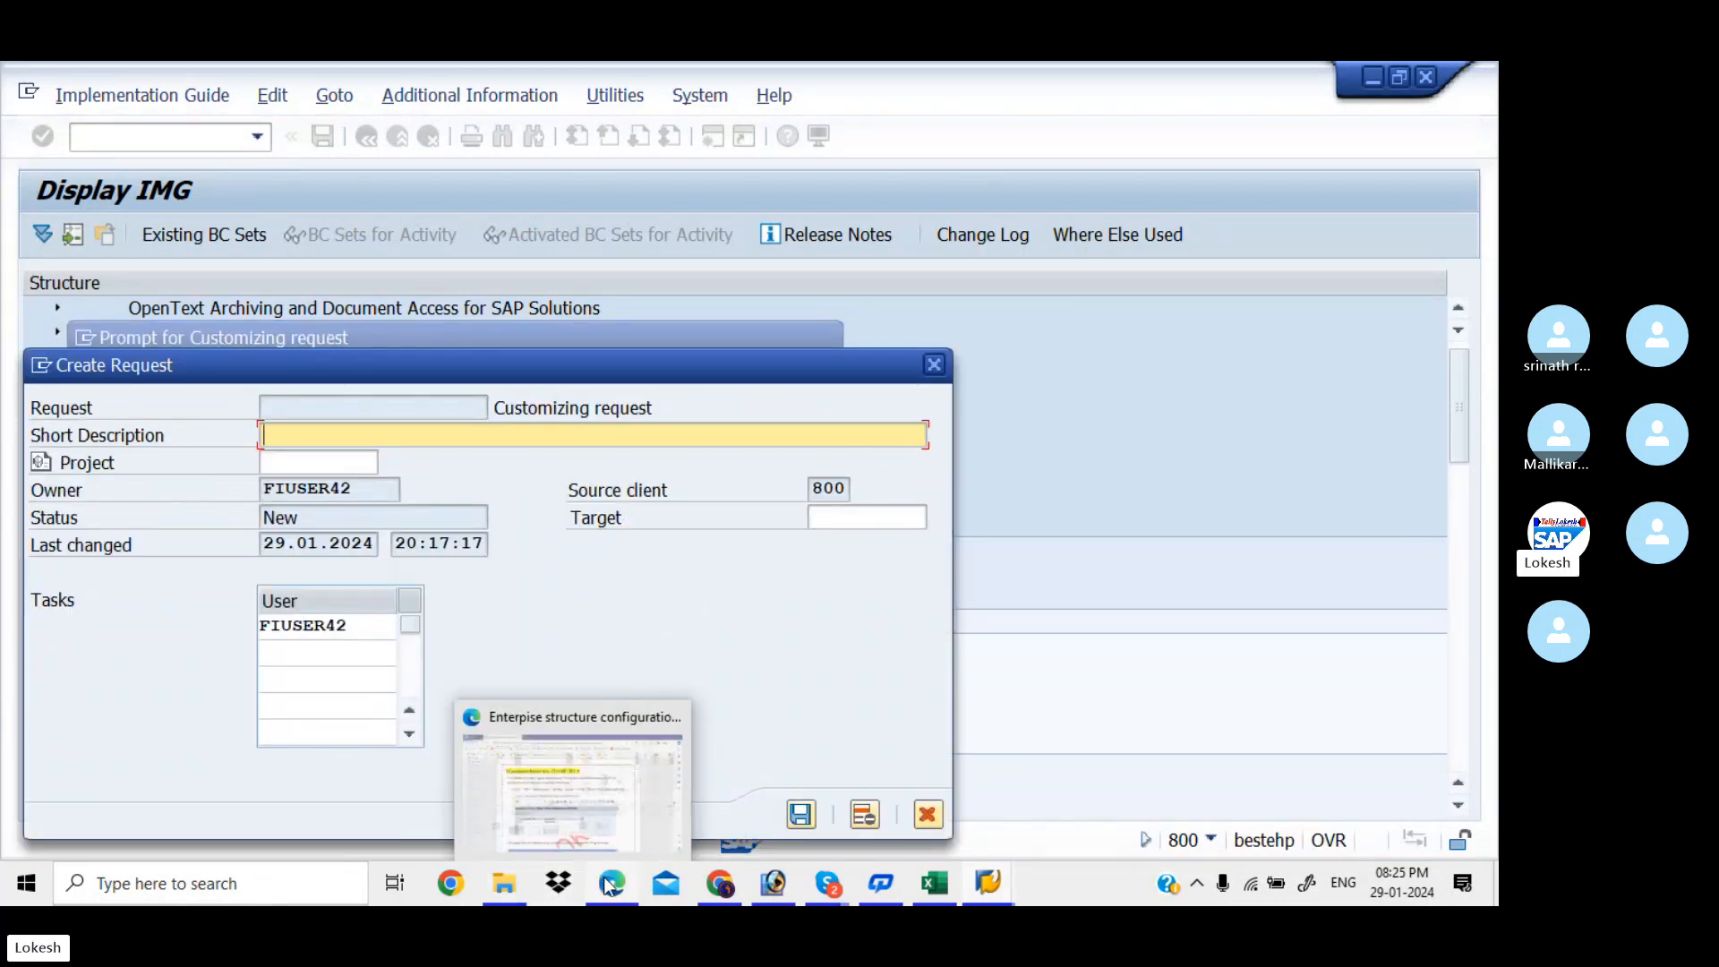
left_click(555, 770)
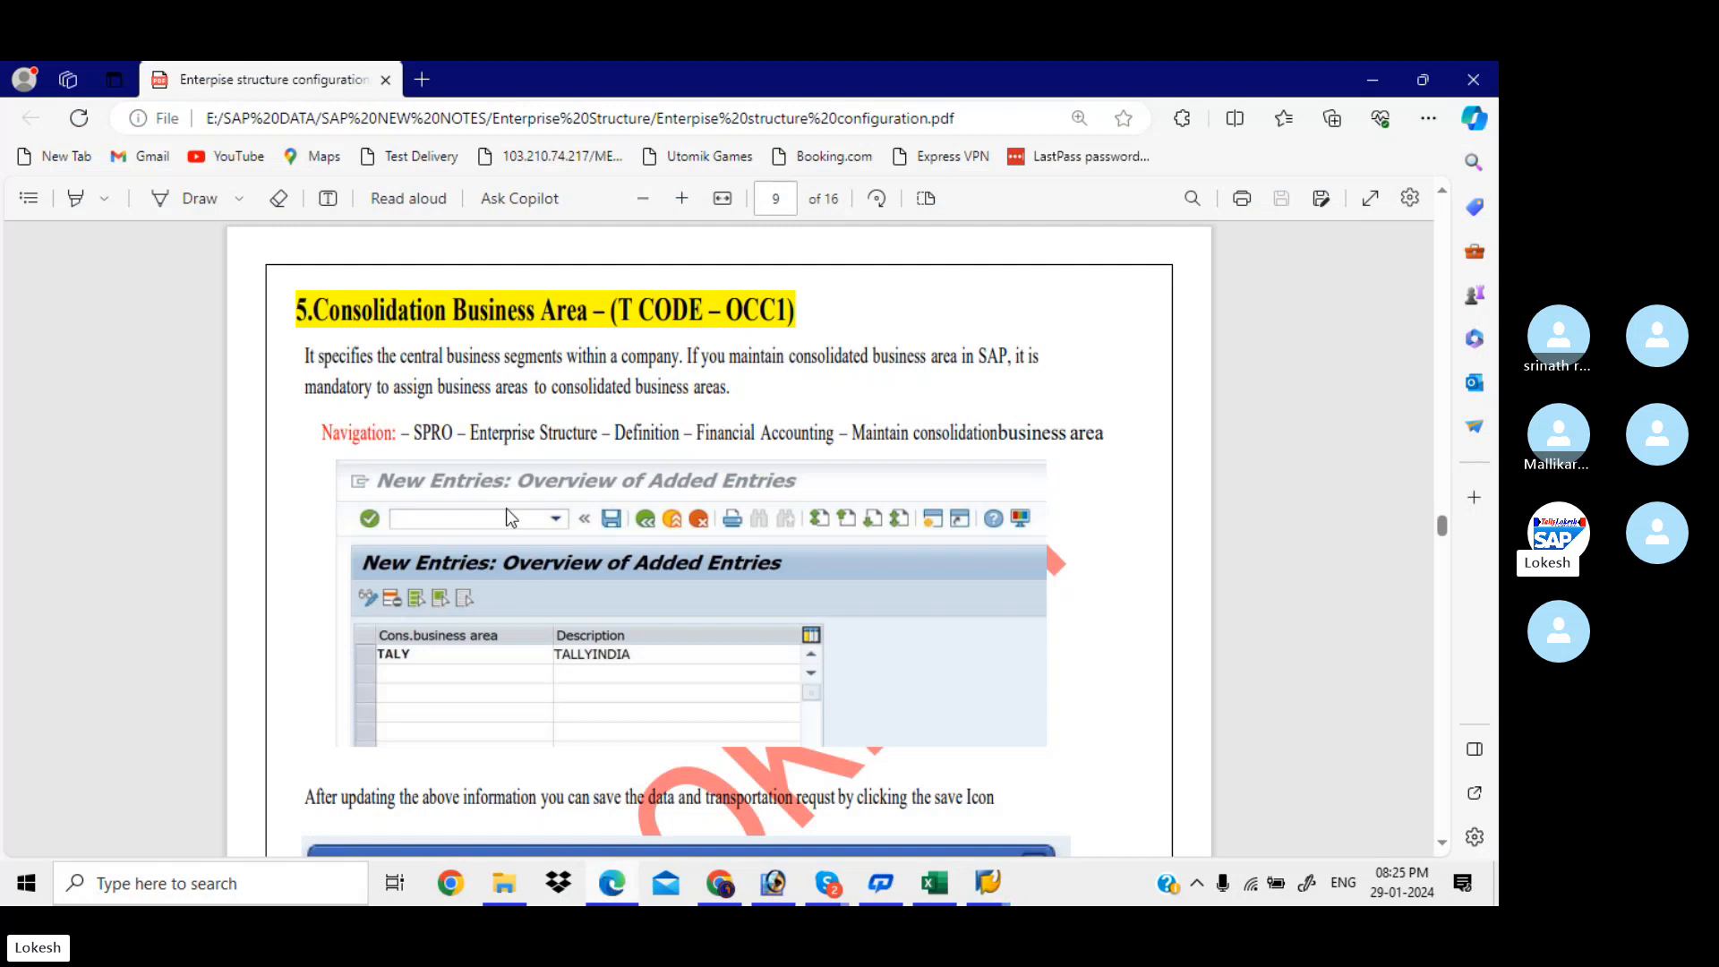
scroll(507, 507, "down", 7)
scroll(507, 508, "down", 2)
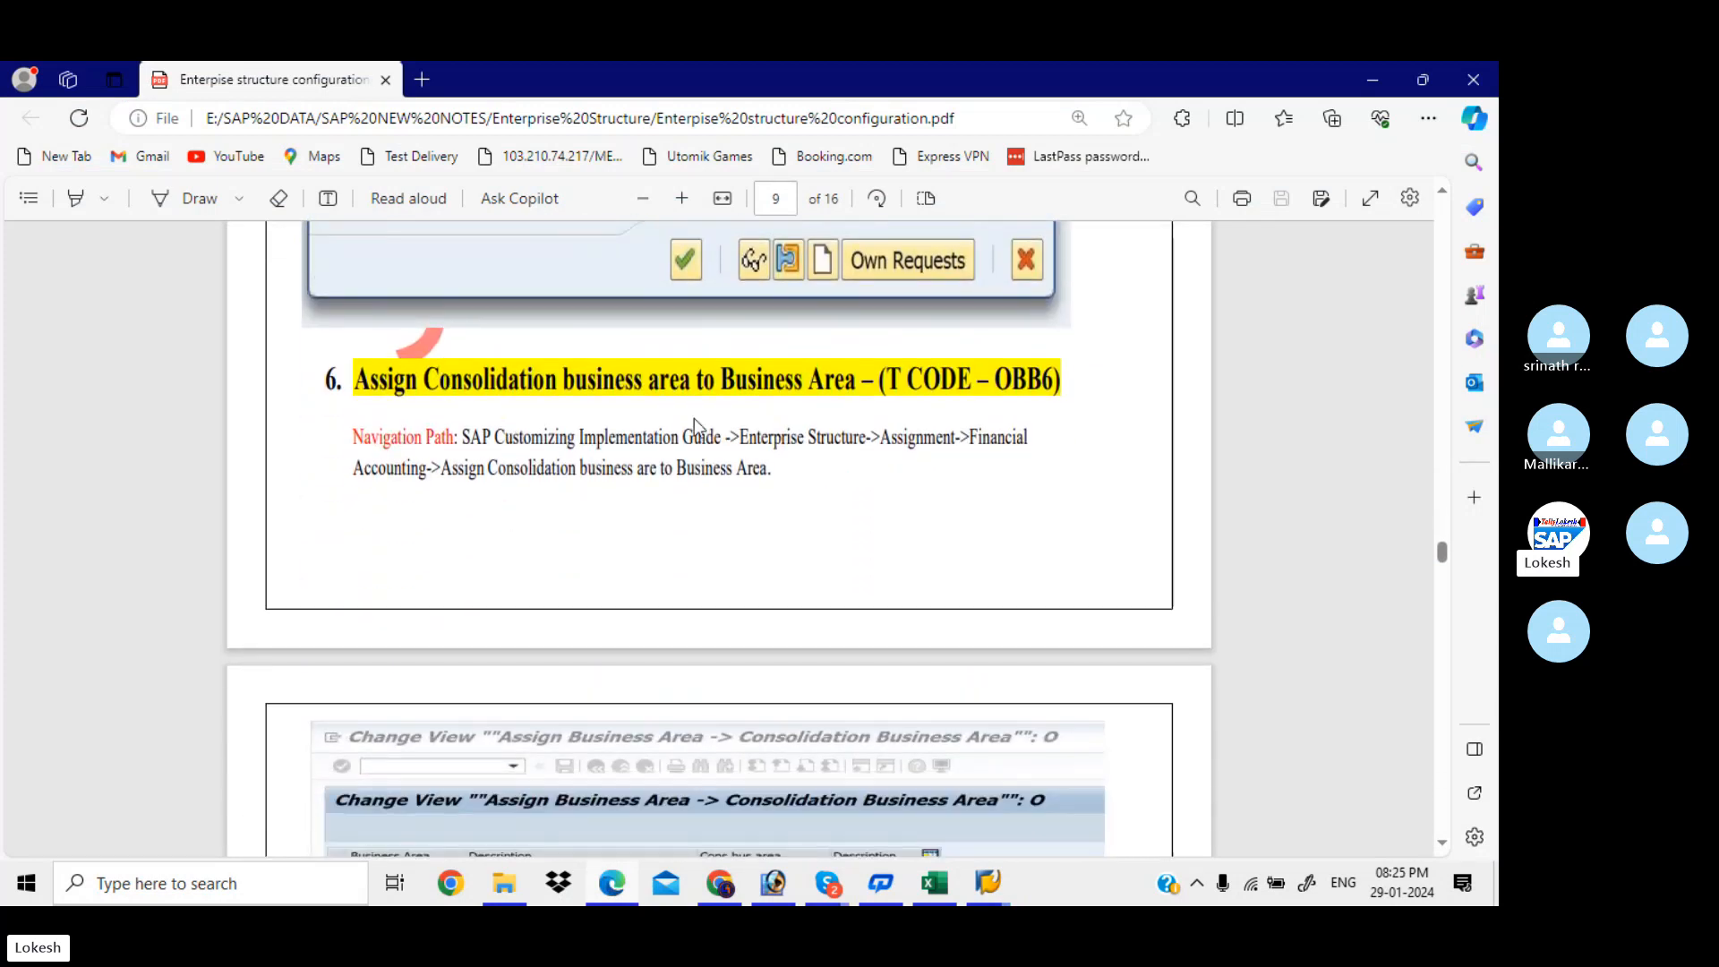
Copy the tracker title 'Assign Business Area to Consolidation Business Area' from Excel cell B8
left_click(932, 886)
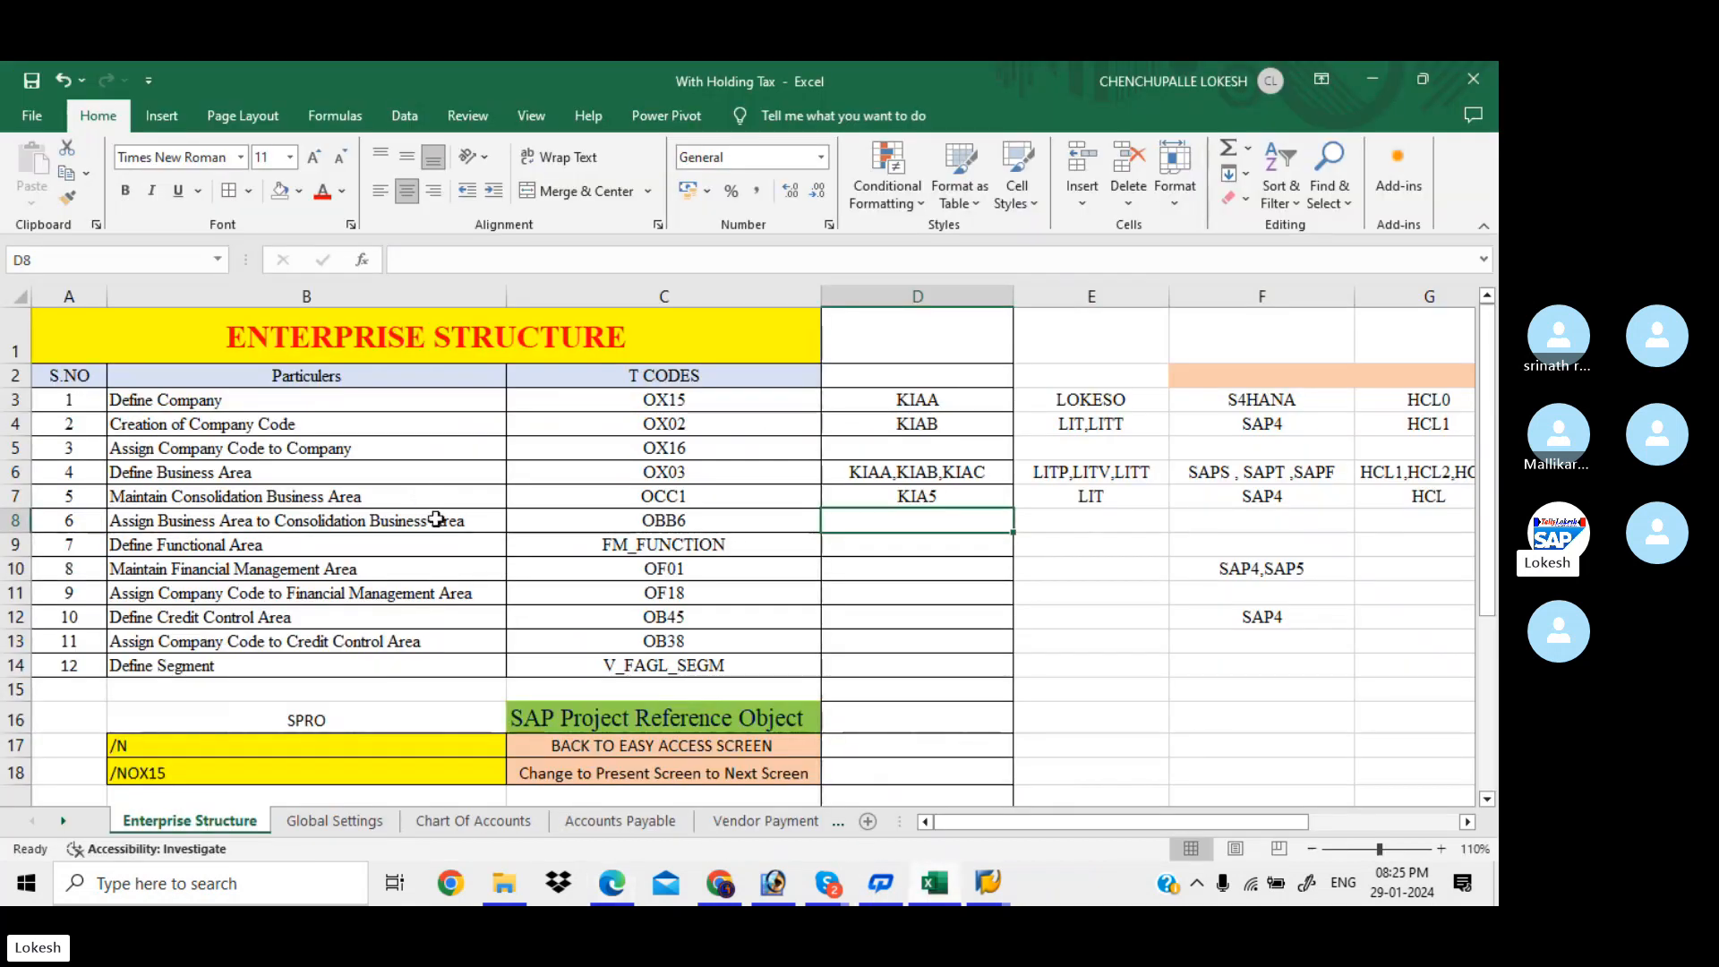
left_click(436, 519)
key("ctrl+c")
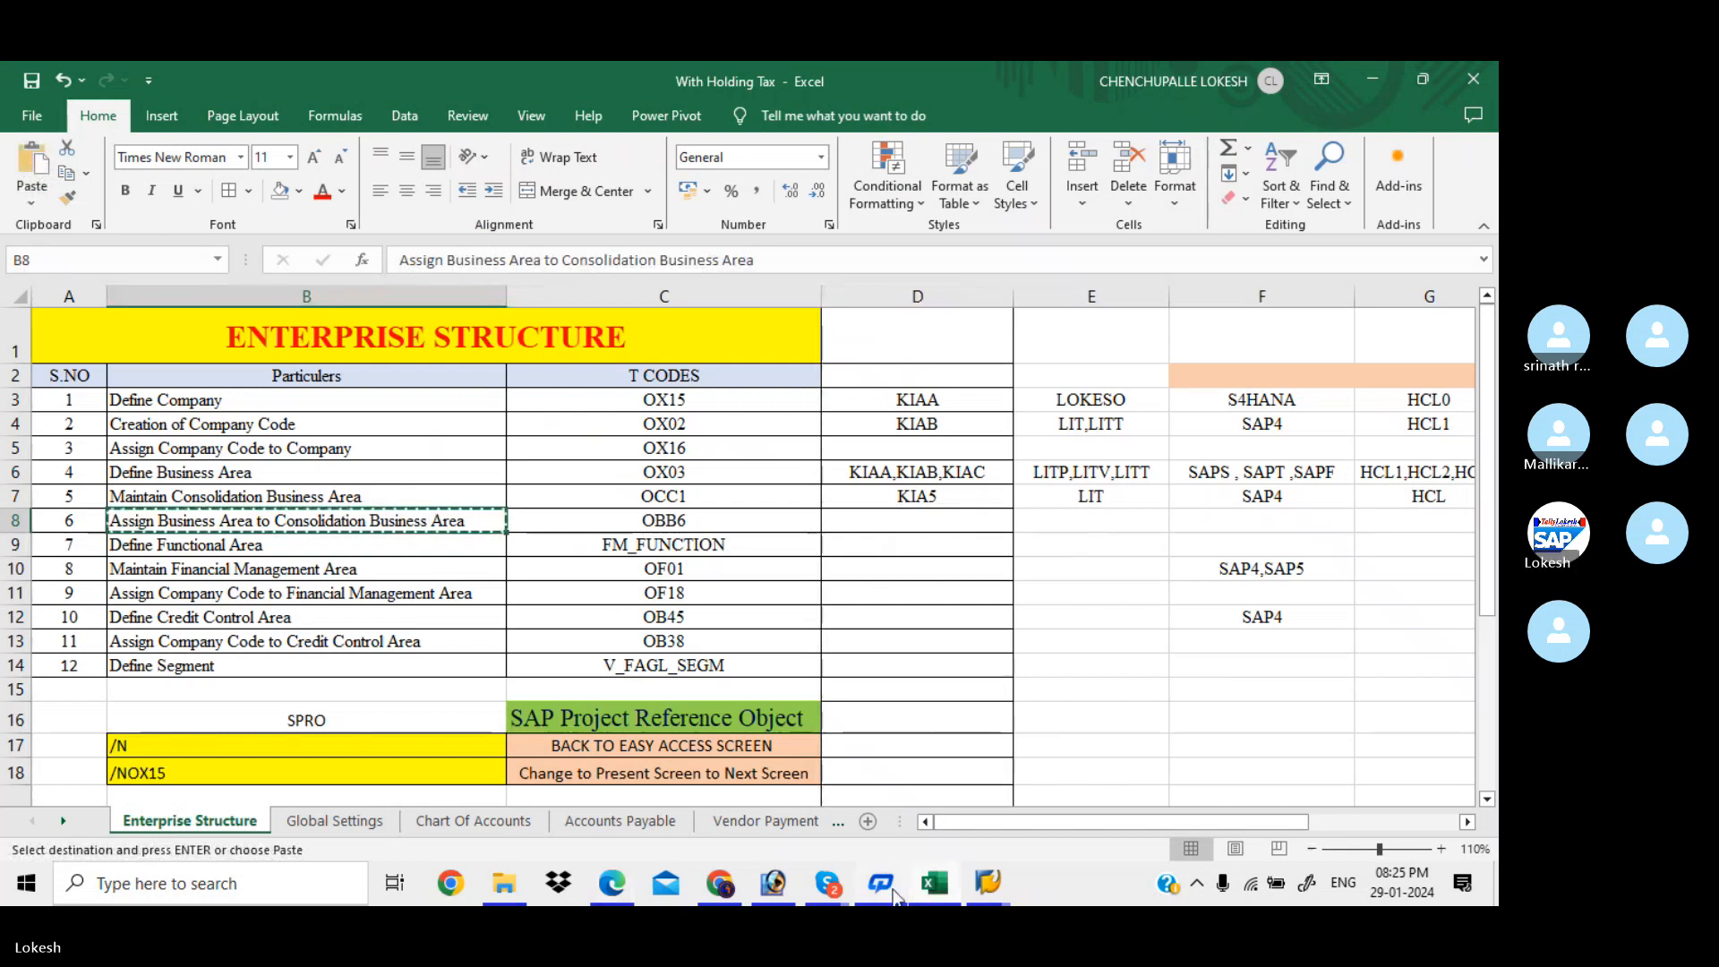
mouse_move(986, 891)
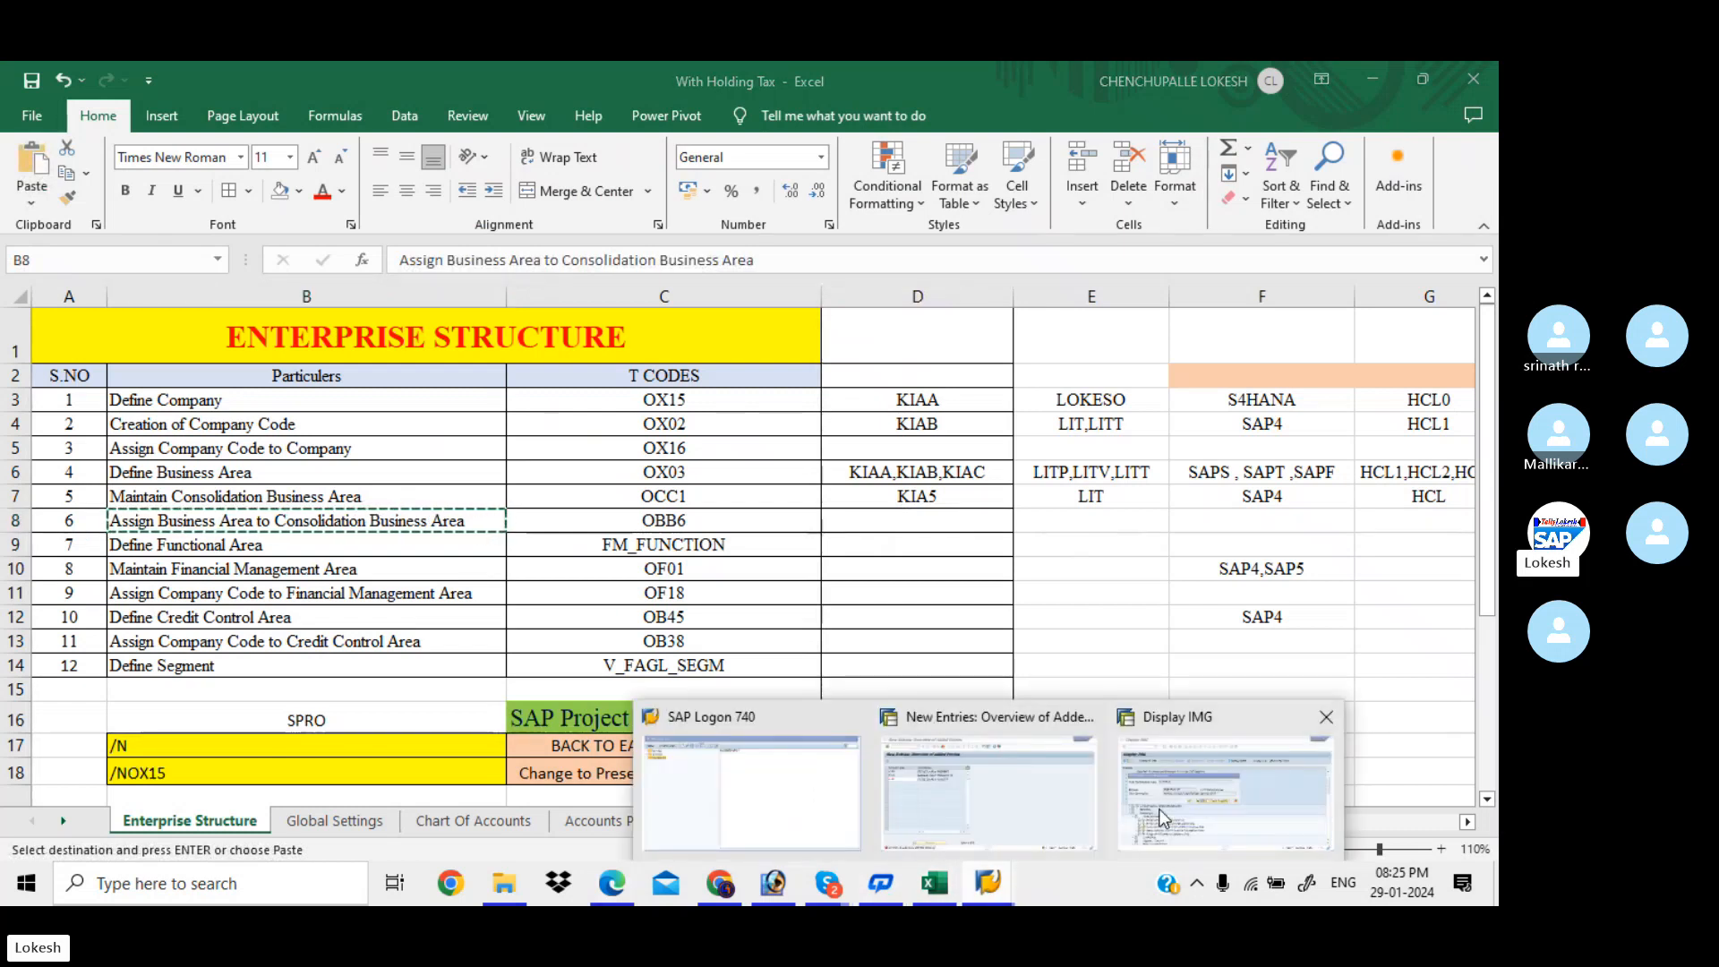
left_click(1221, 787)
Save the KIA5 assignments under a request described 'Assign Business Area to Consolidation Business Area FOR KIAA'
key("ctrl+v")
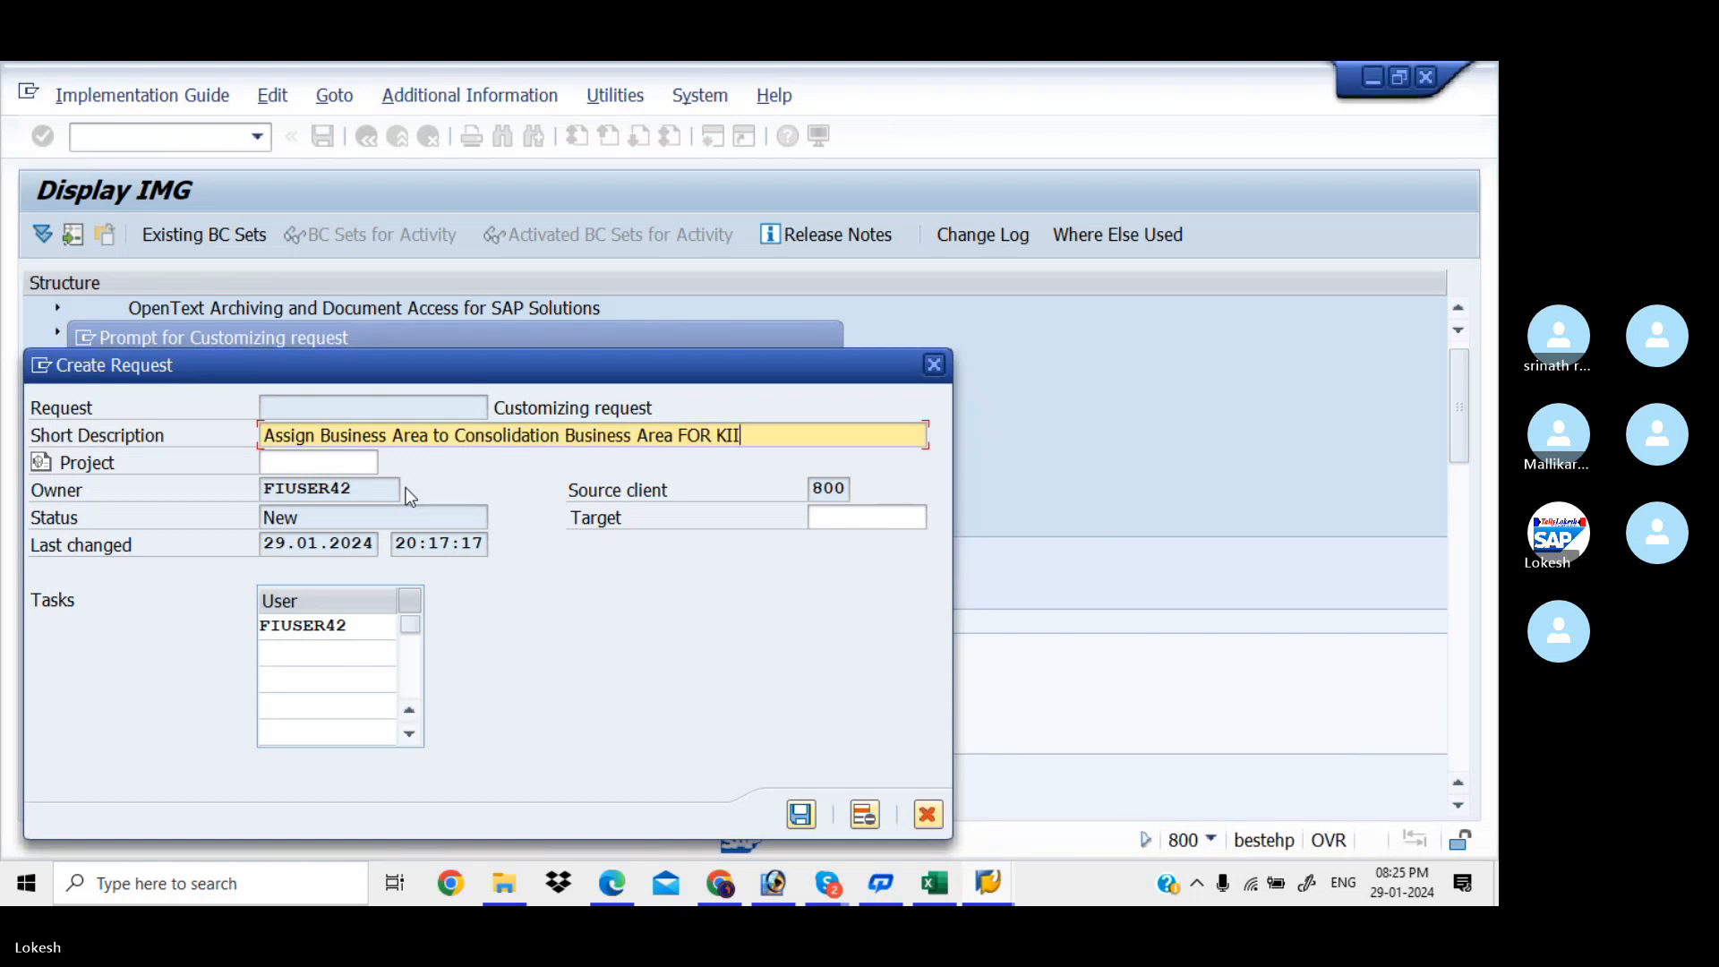
type("FOR KIAA")
left_click(801, 814)
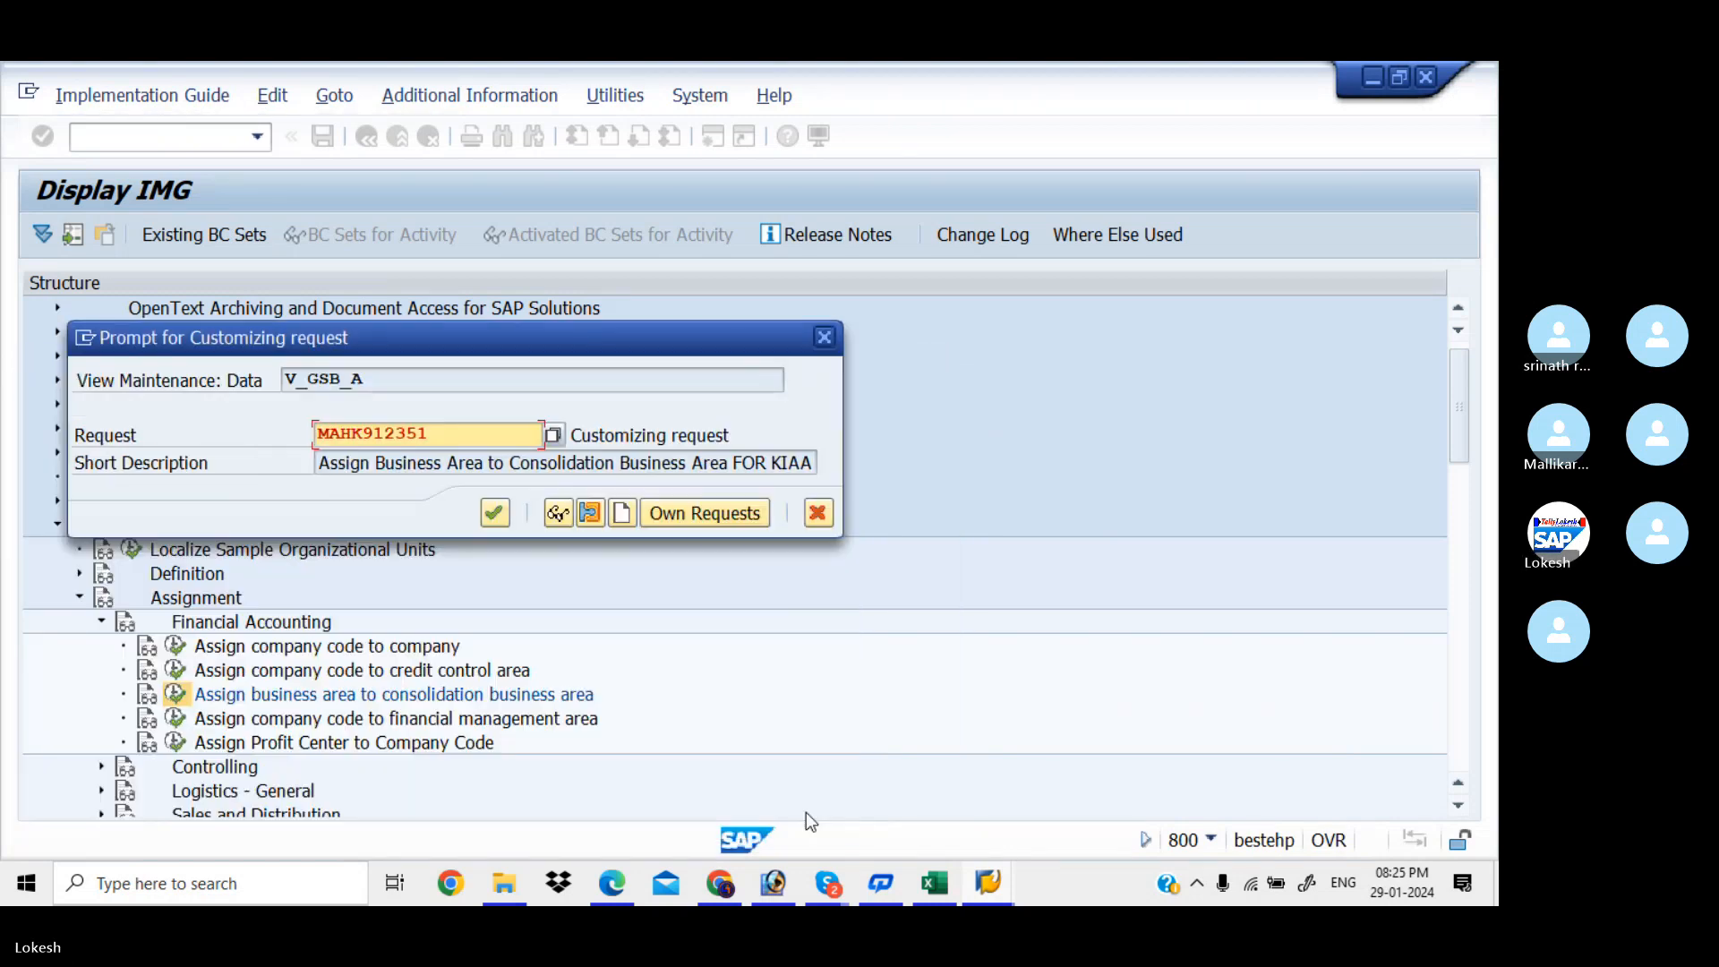
left_click(484, 513)
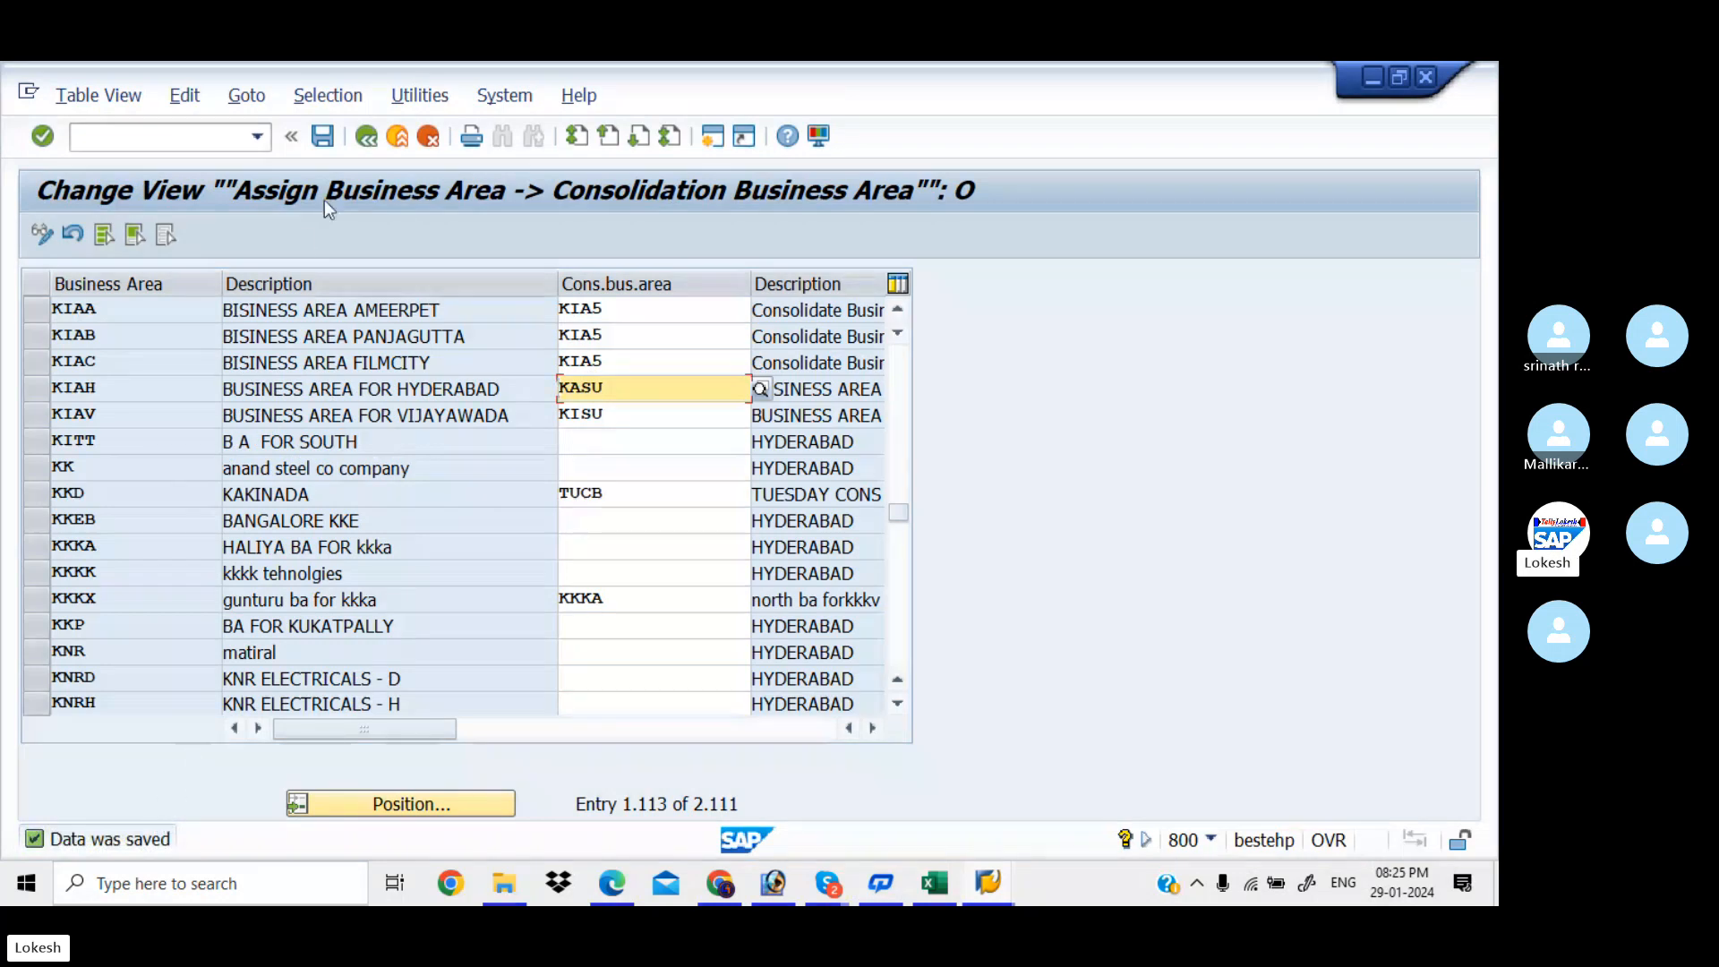
Return to the IMG tree, collapse Assignment and expand Definition > Financial Accounting
left_click(366, 141)
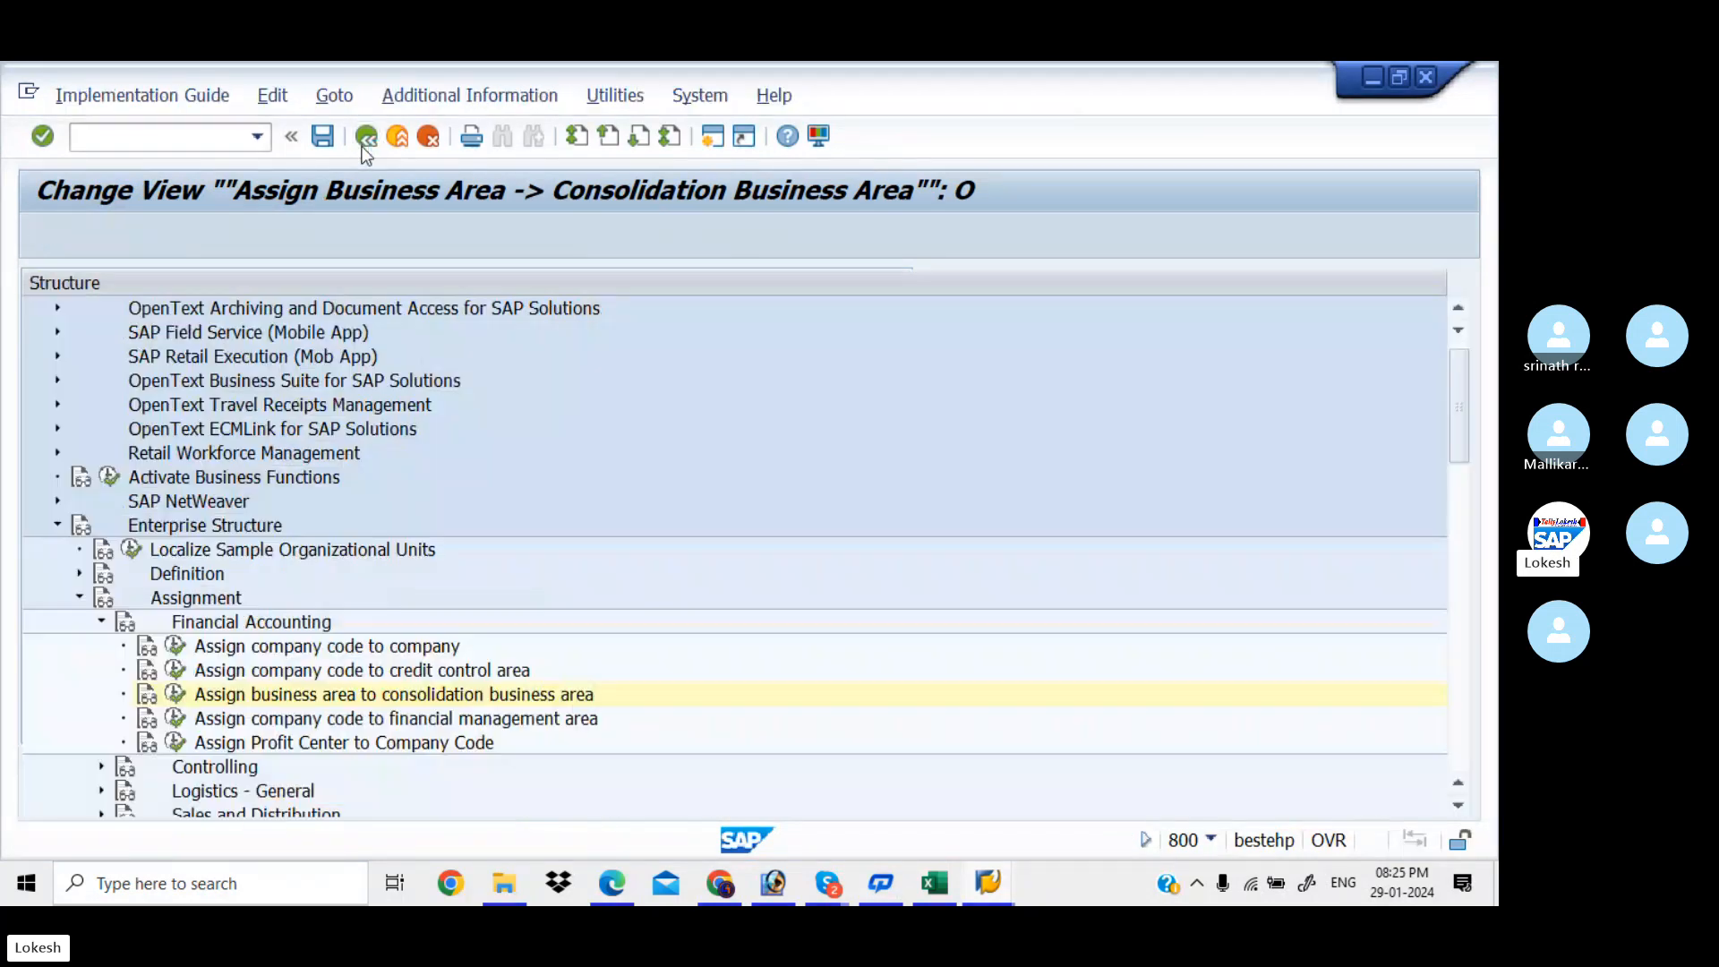
left_click(101, 624)
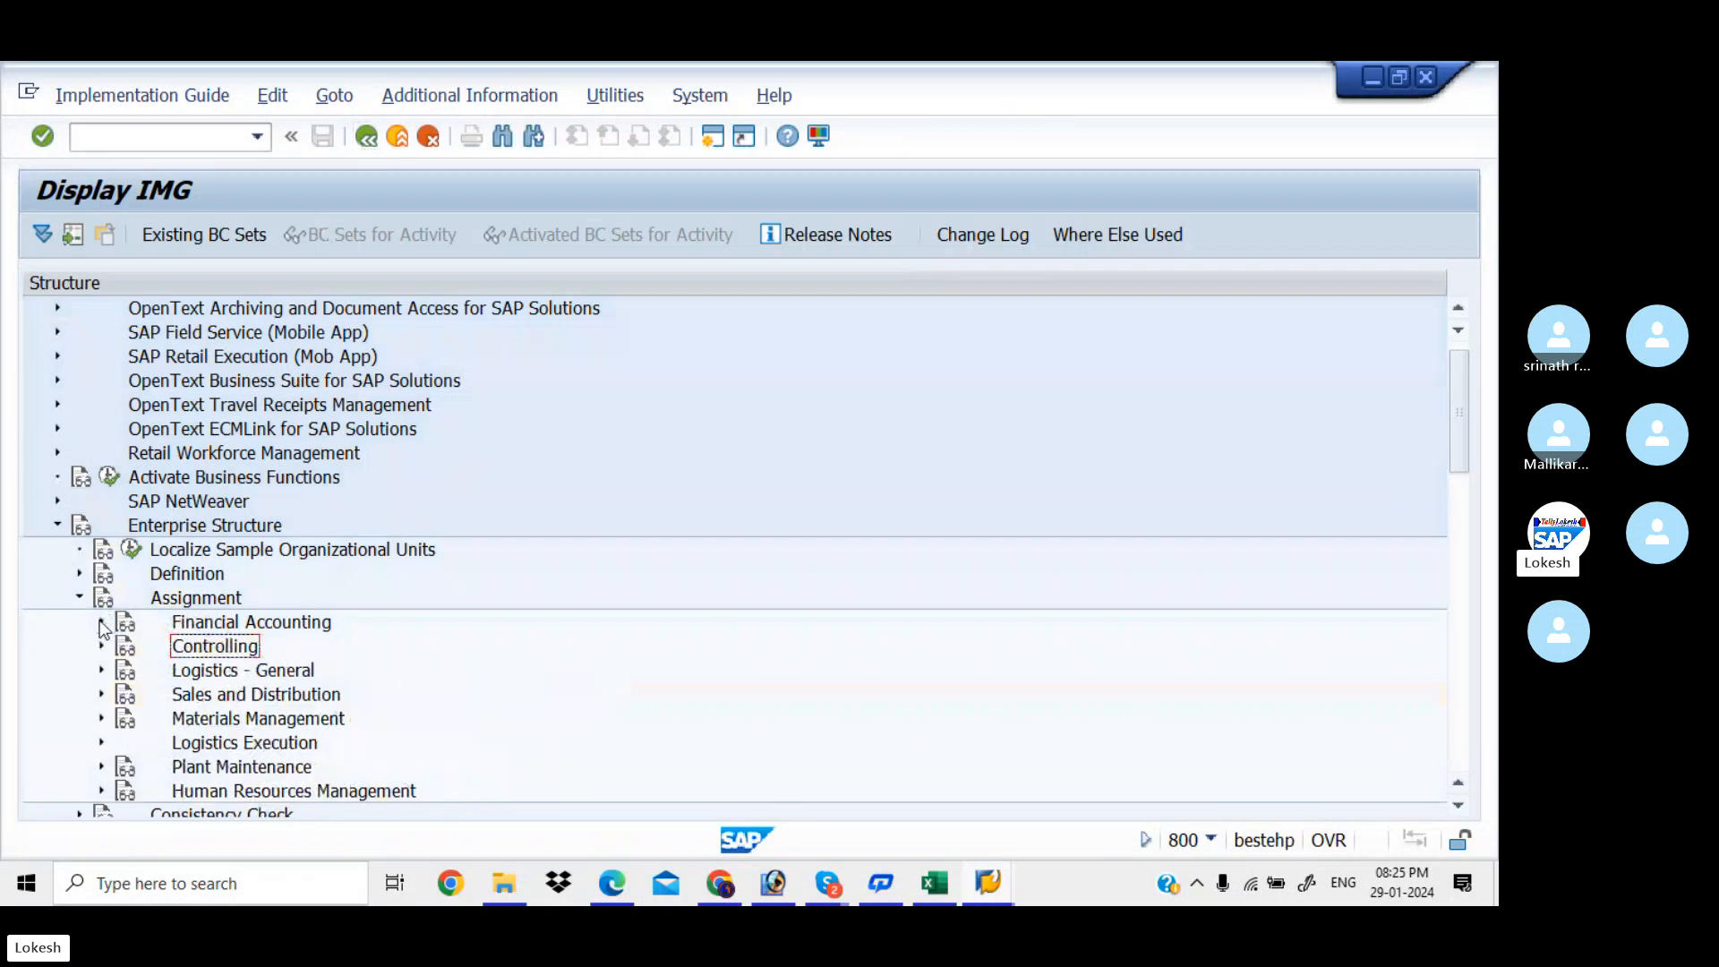
left_click(81, 600)
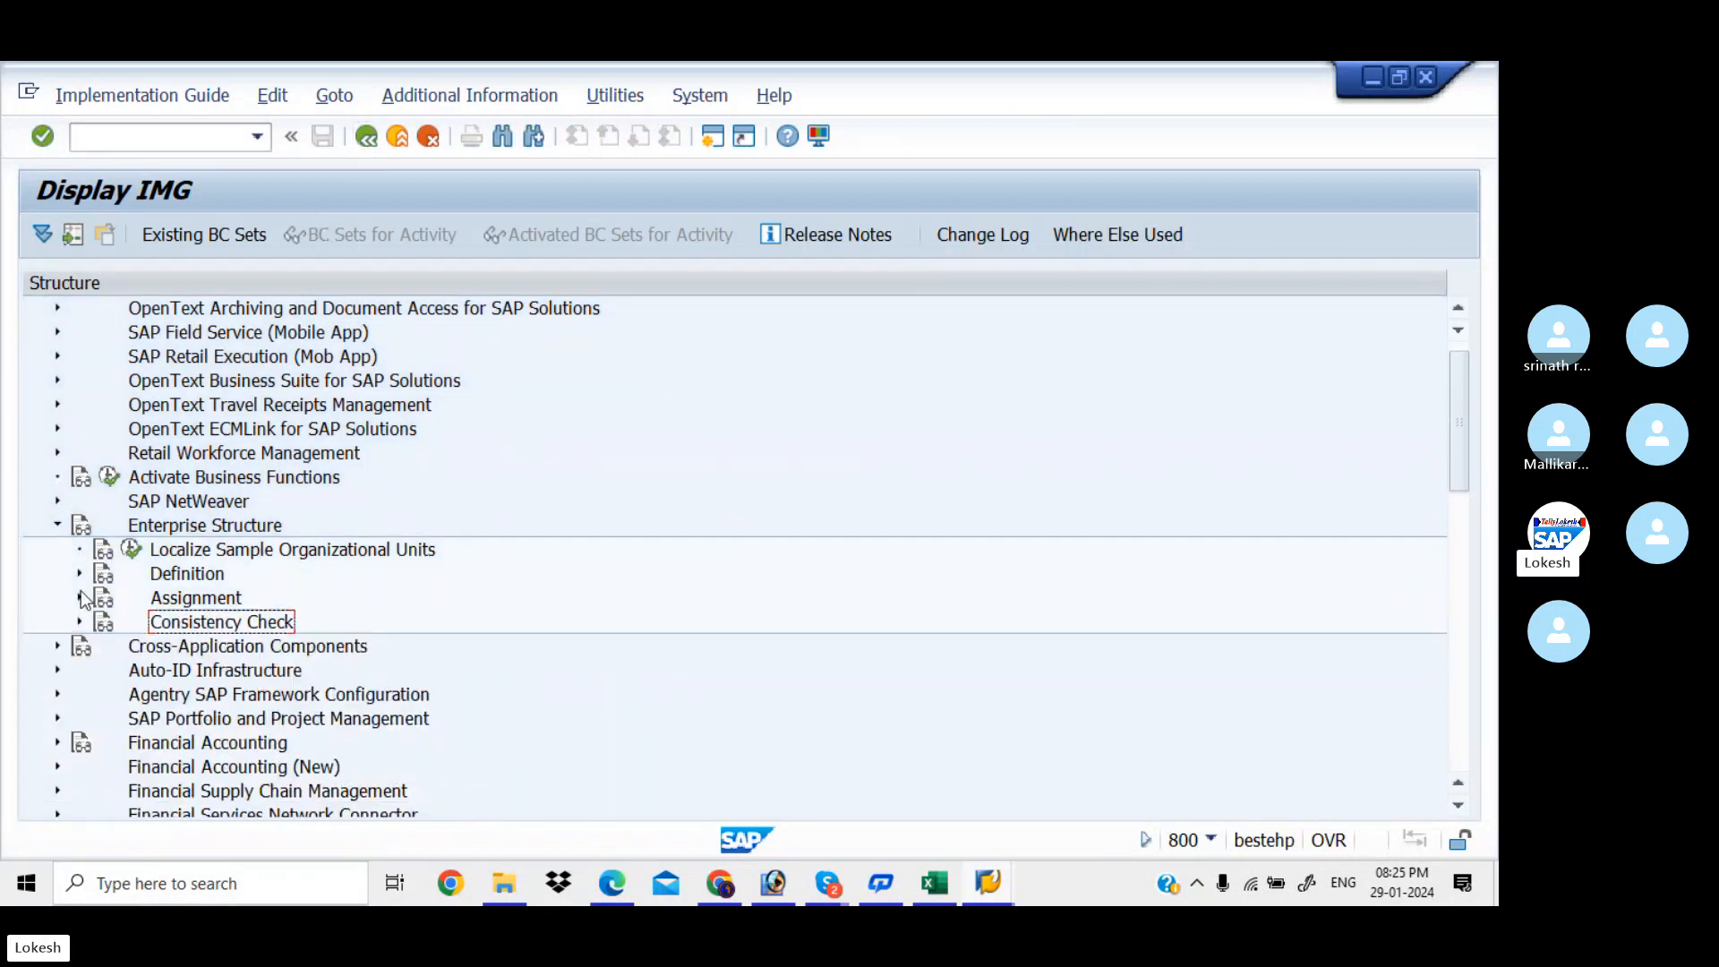
left_click(81, 578)
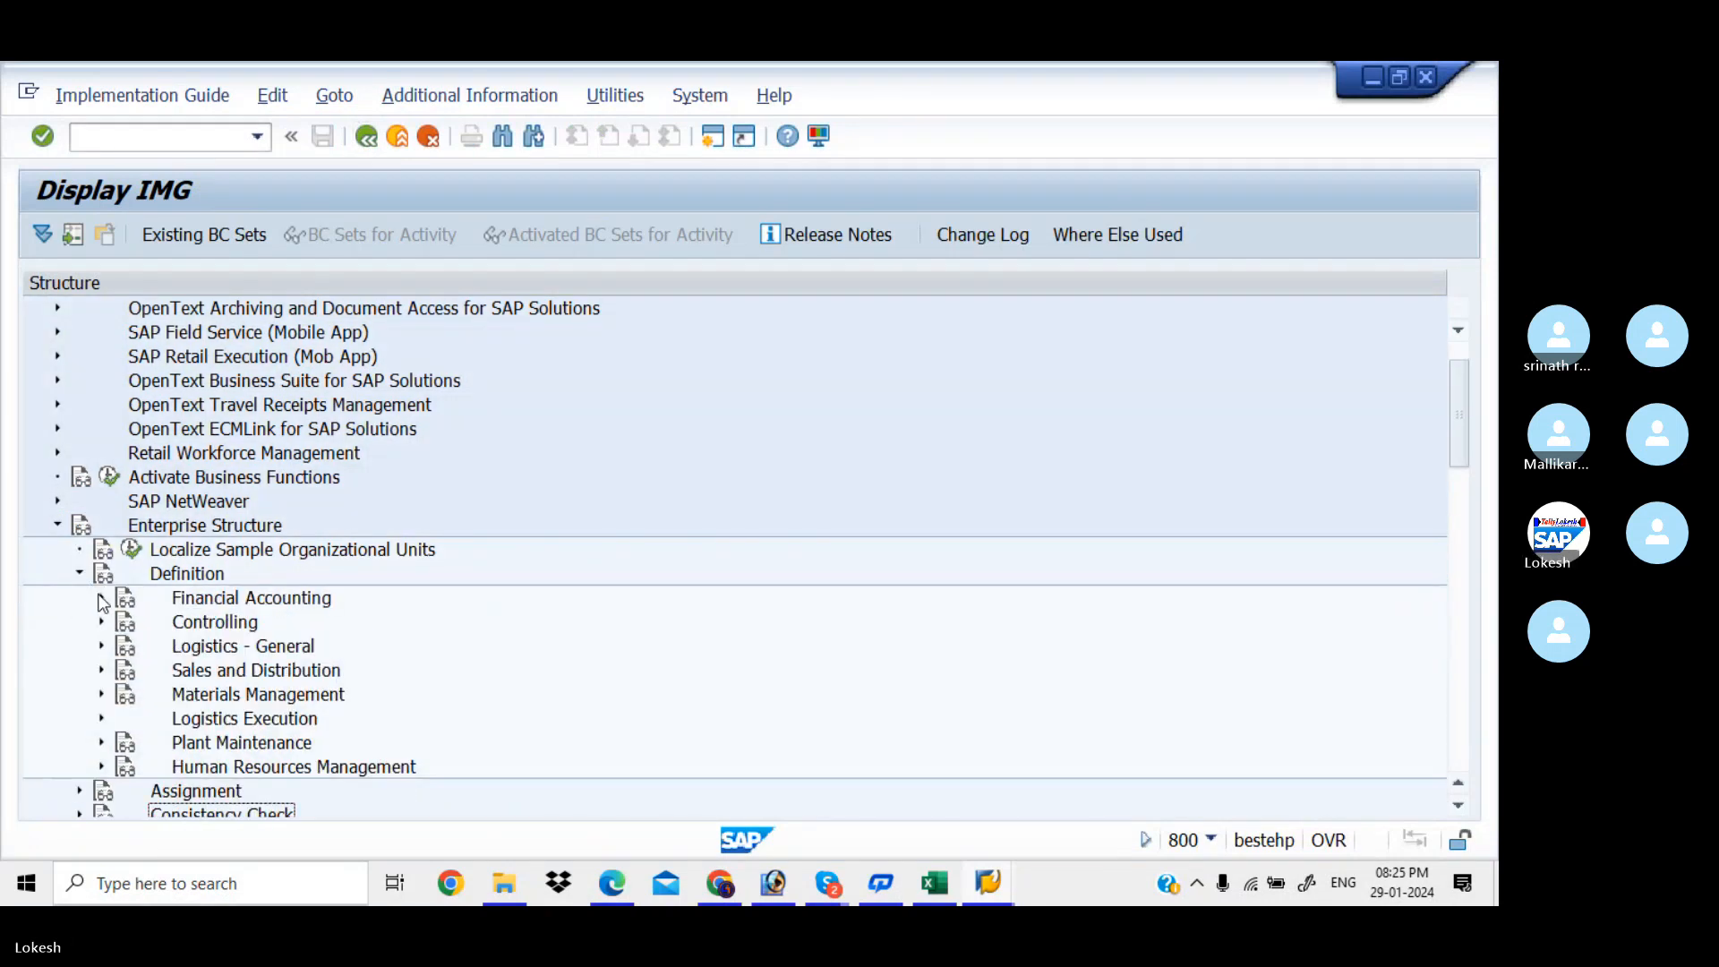
left_click(101, 598)
mouse_move(839, 883)
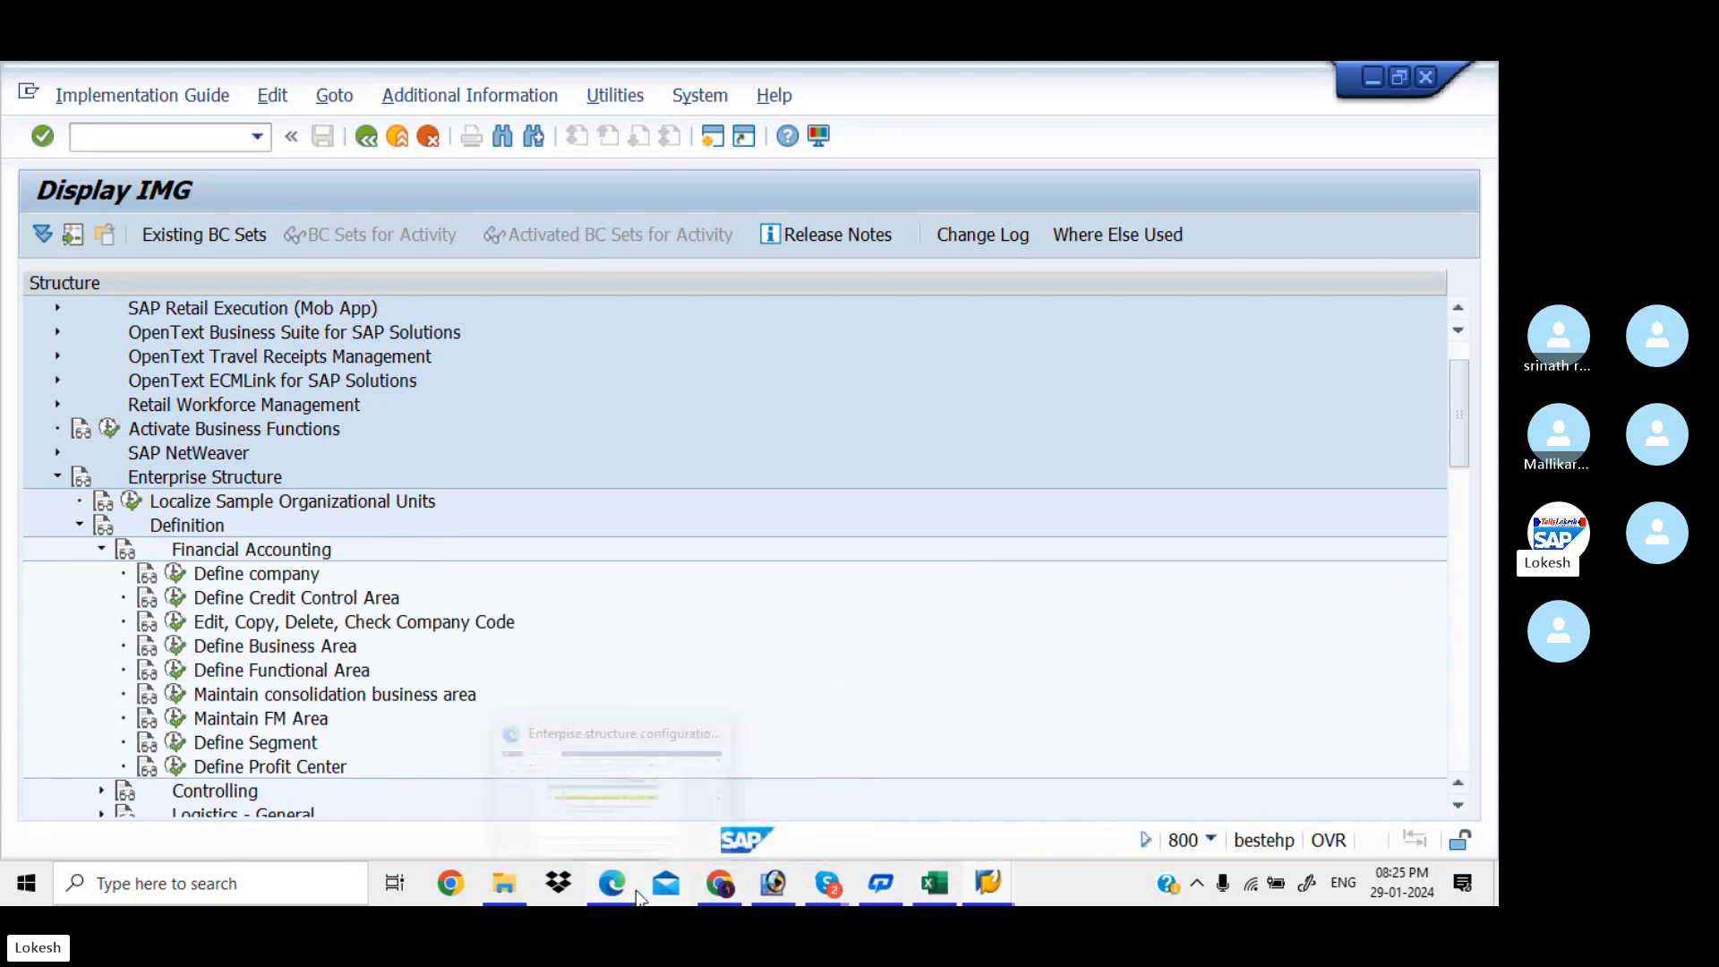
Scroll the PDF notes on page 10 to section 7, Define Business Functional Area (FM_FUNCTION)
mouse_move(718, 874)
mouse_move(618, 883)
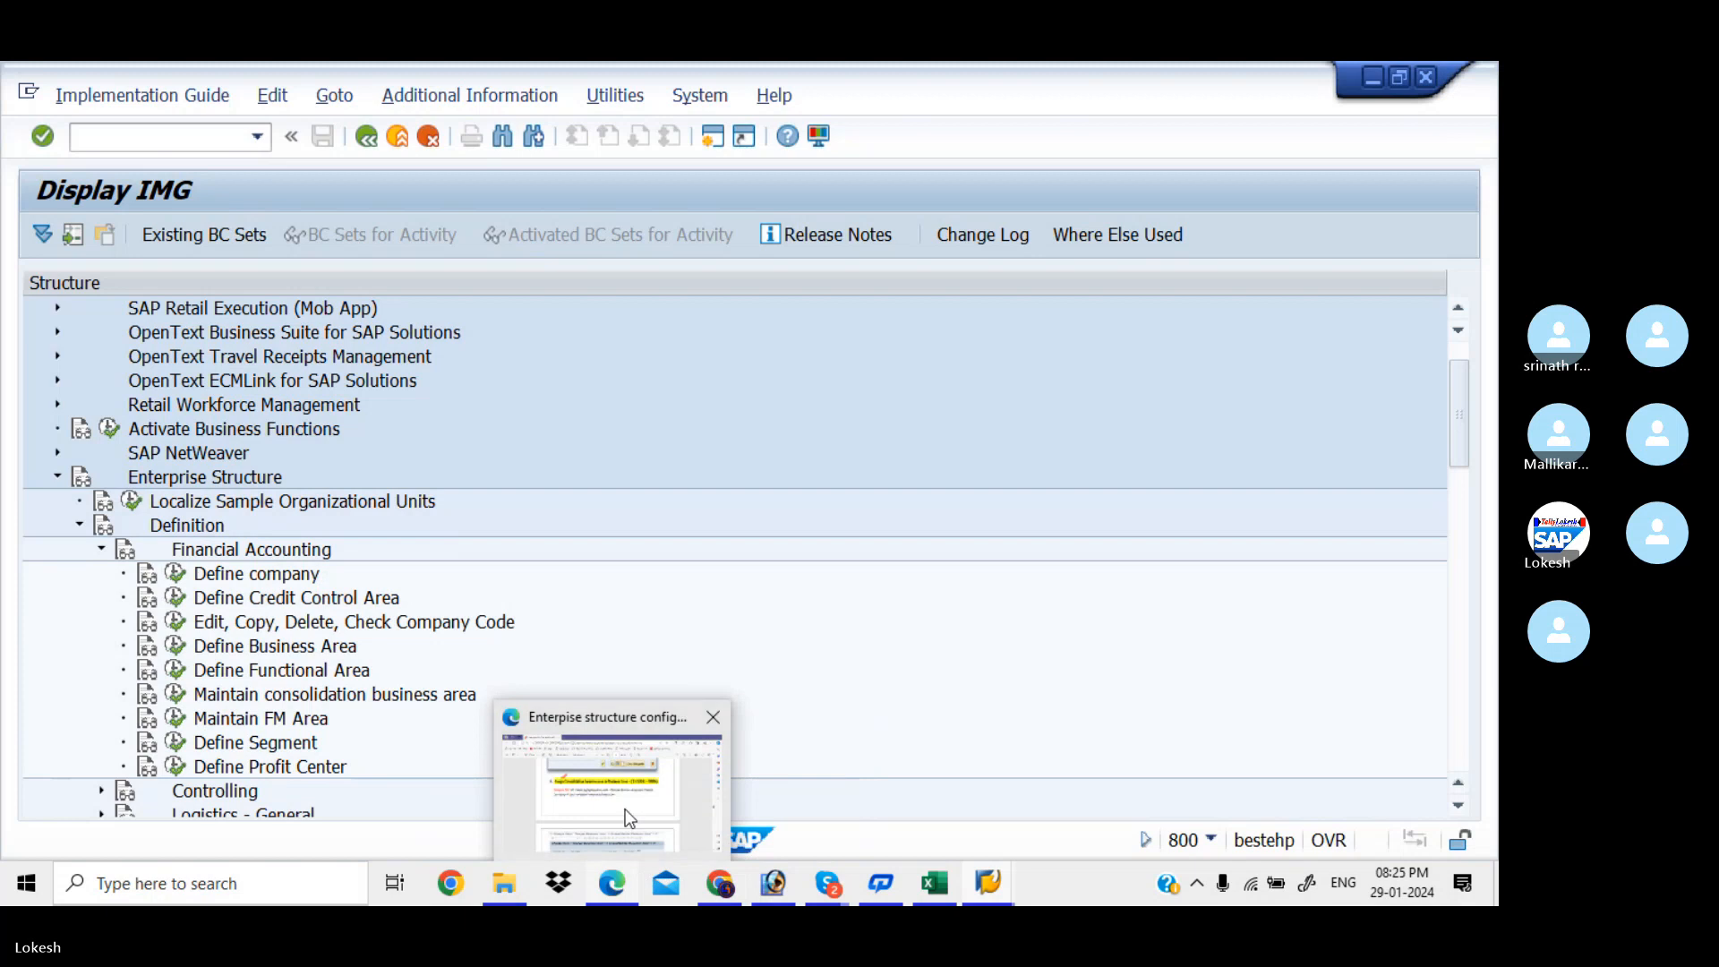
left_click(626, 813)
scroll(625, 809, "down", 10)
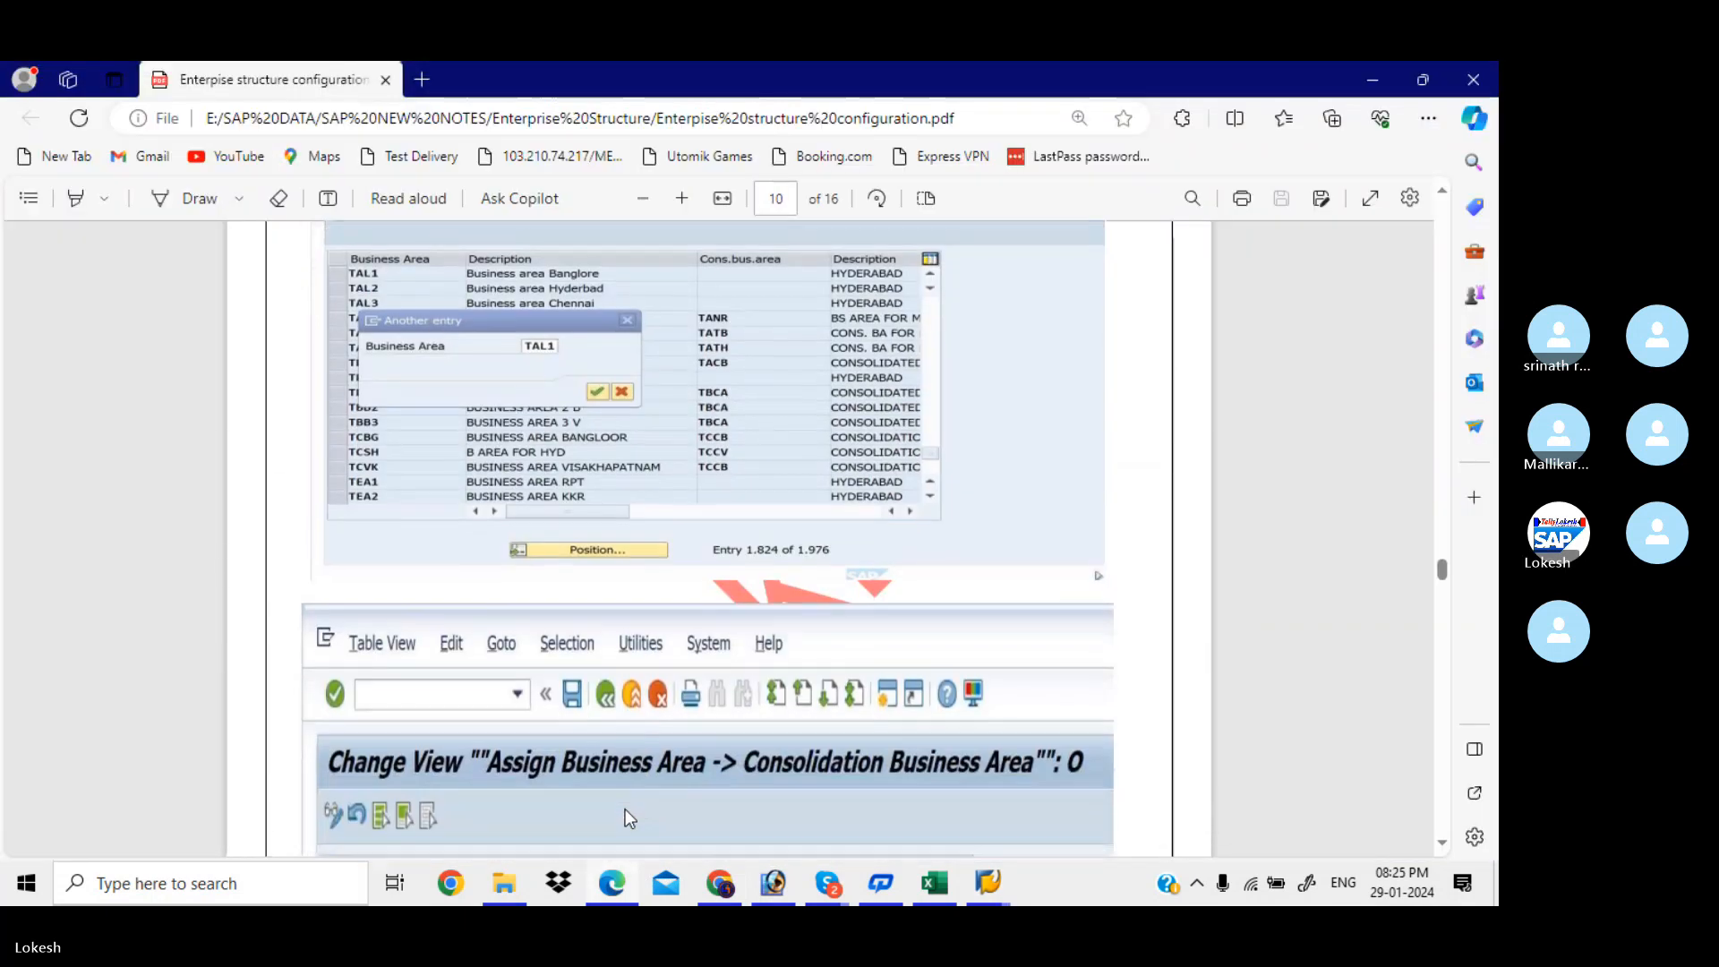
scroll(625, 808, "down", 6)
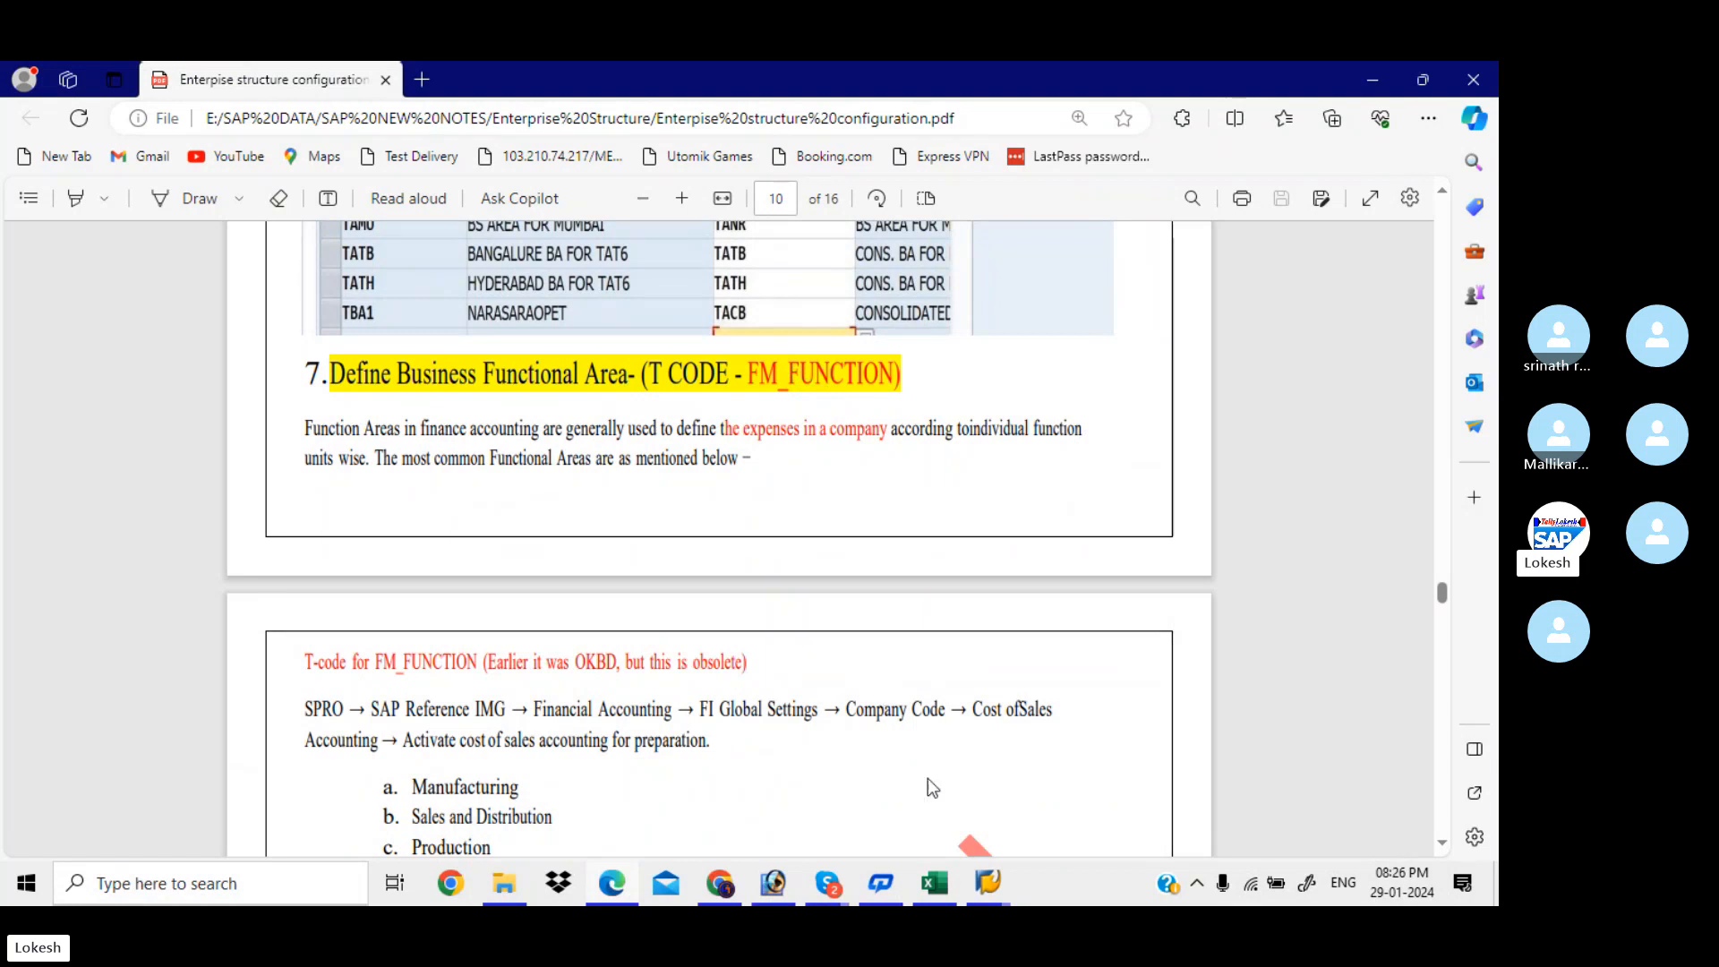
Start a new SAP session and run transaction FM_FUNCTION
mouse_move(992, 888)
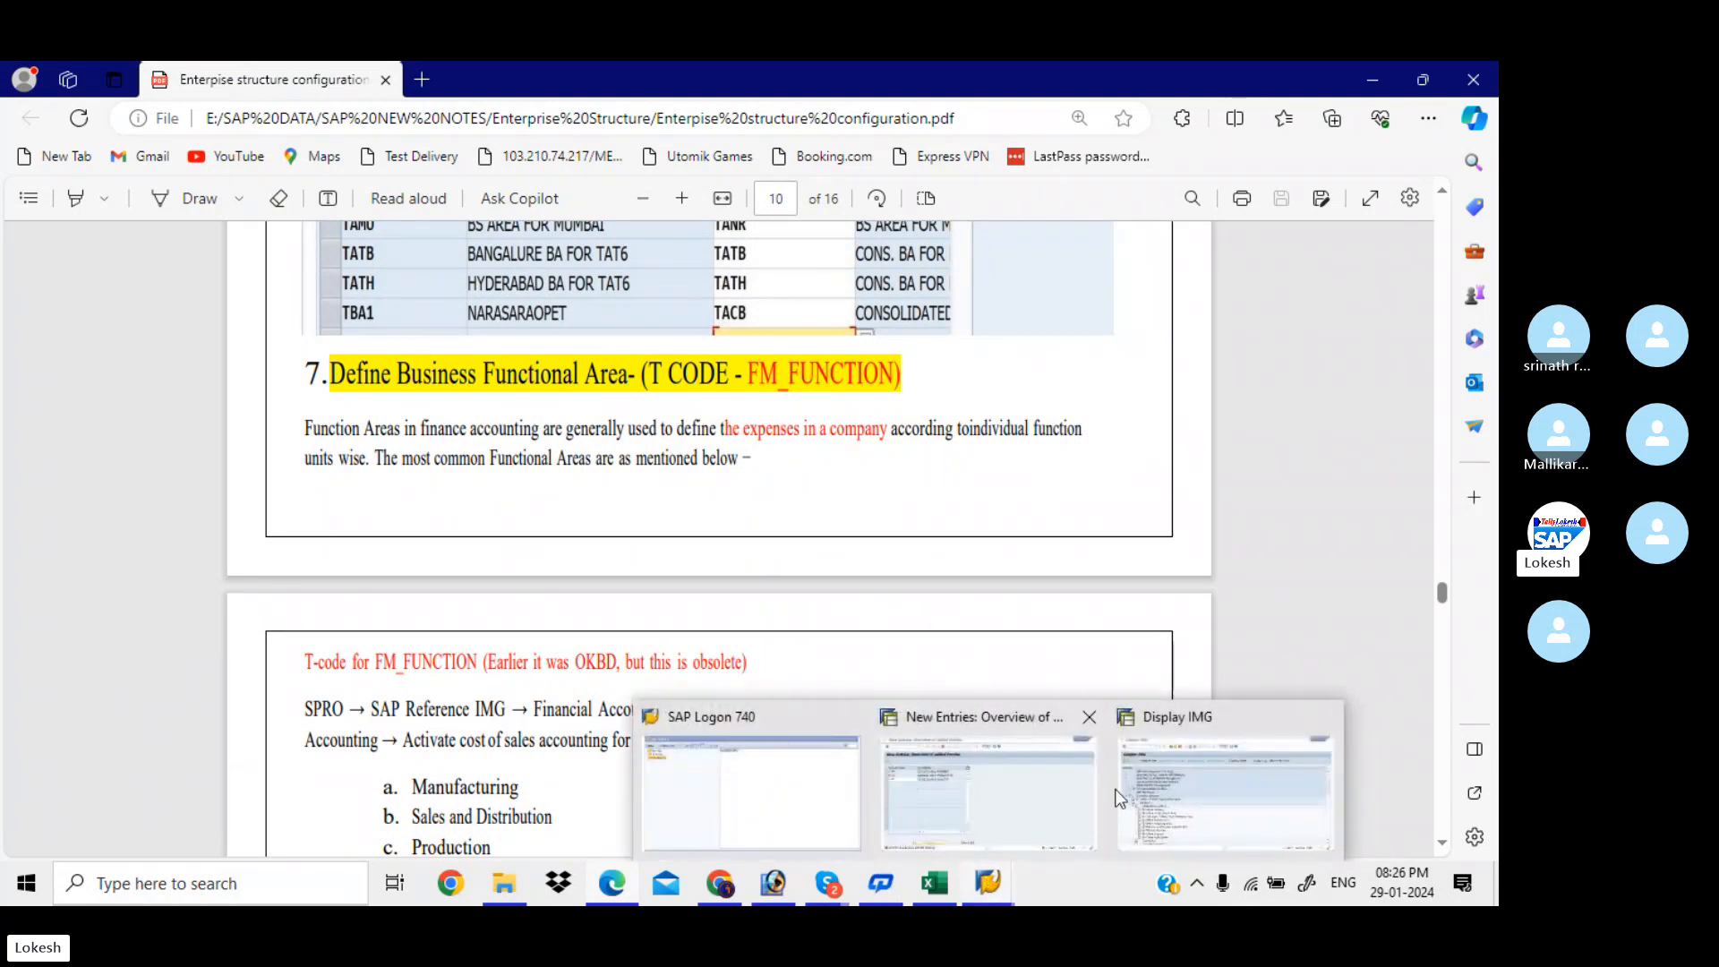
left_click(1154, 794)
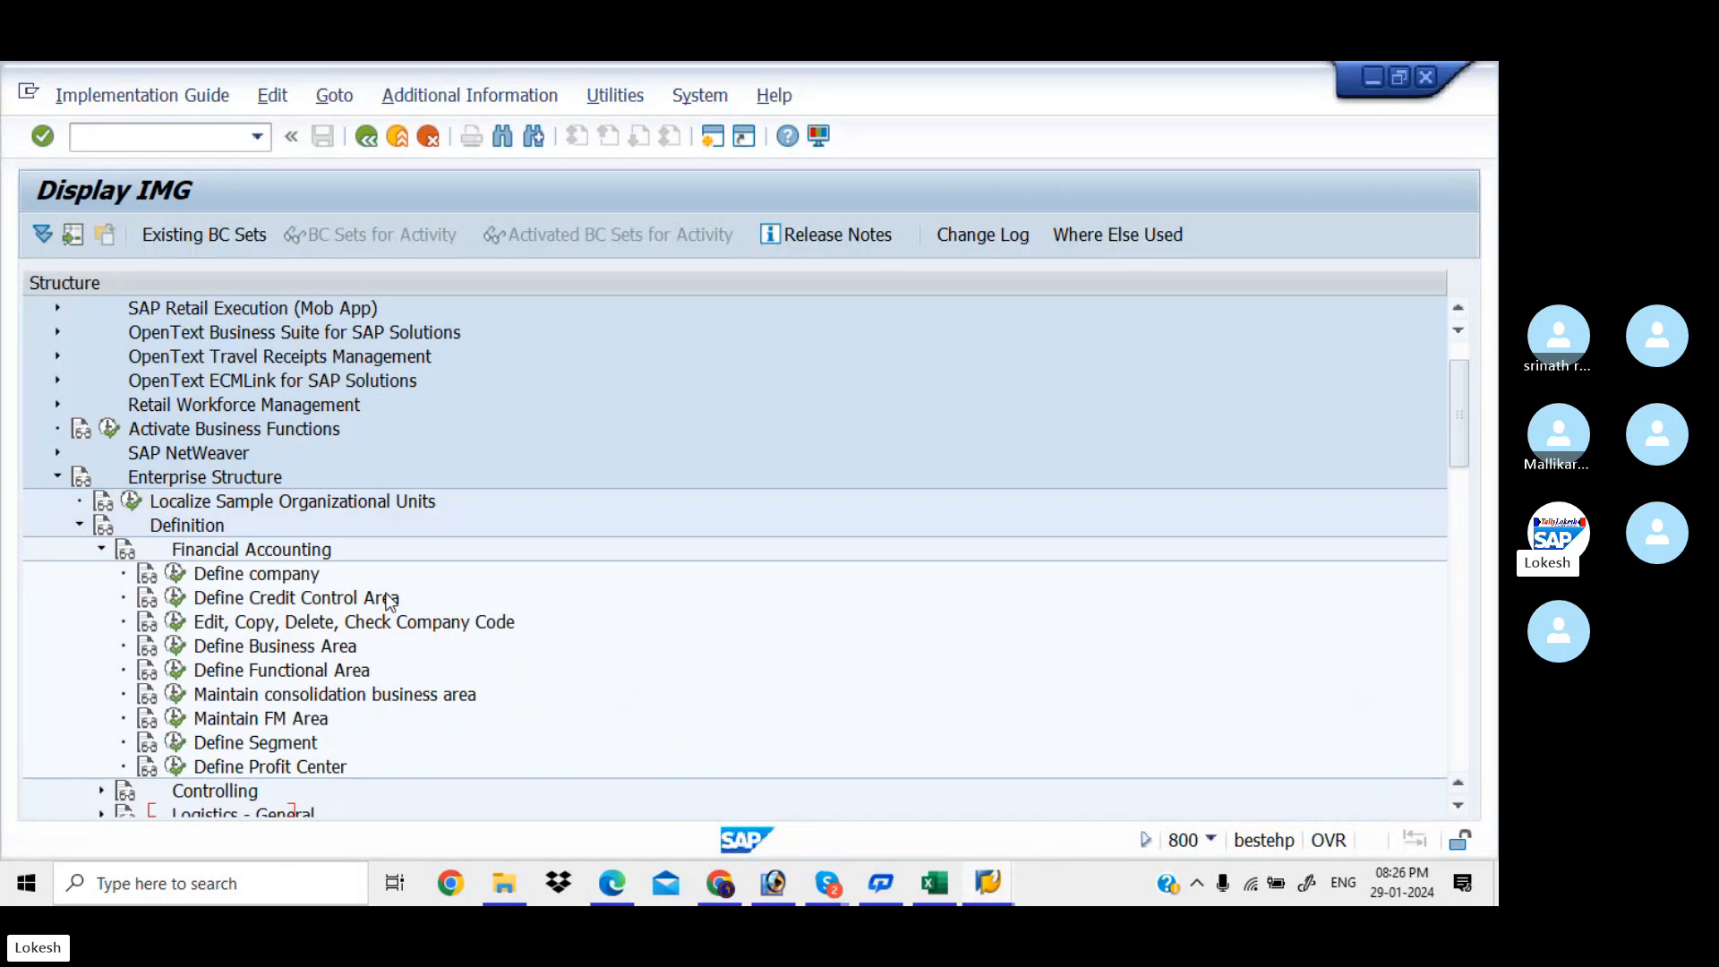
left_click(712, 143)
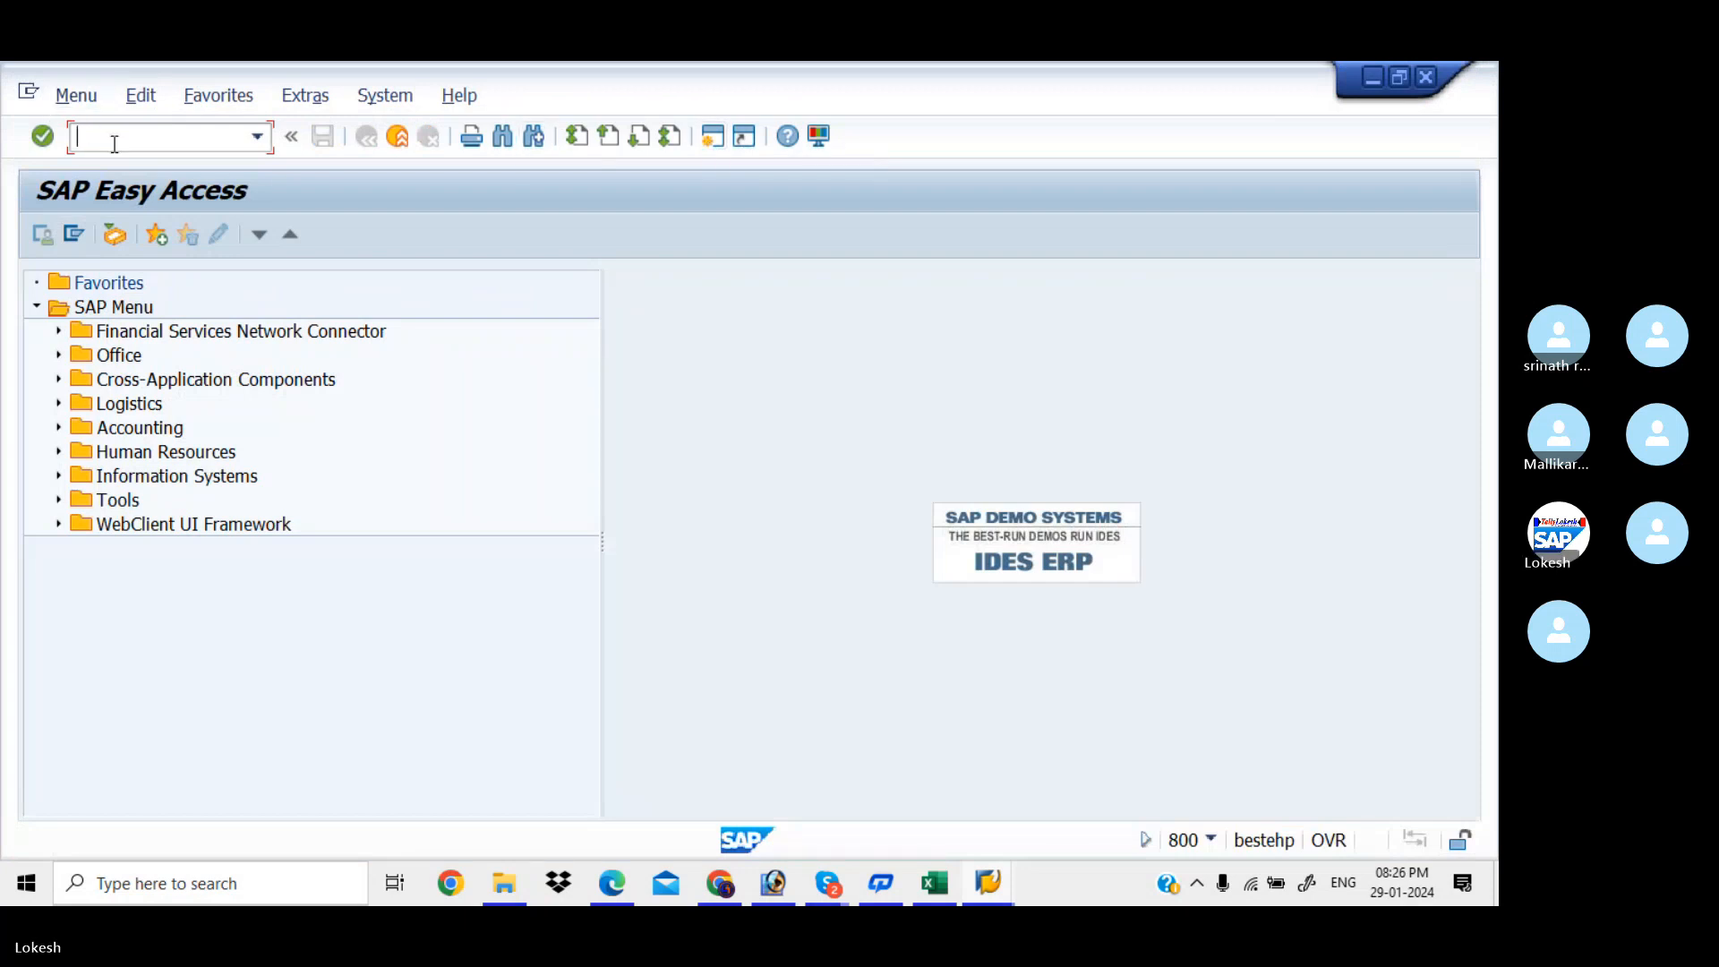
type("FM")
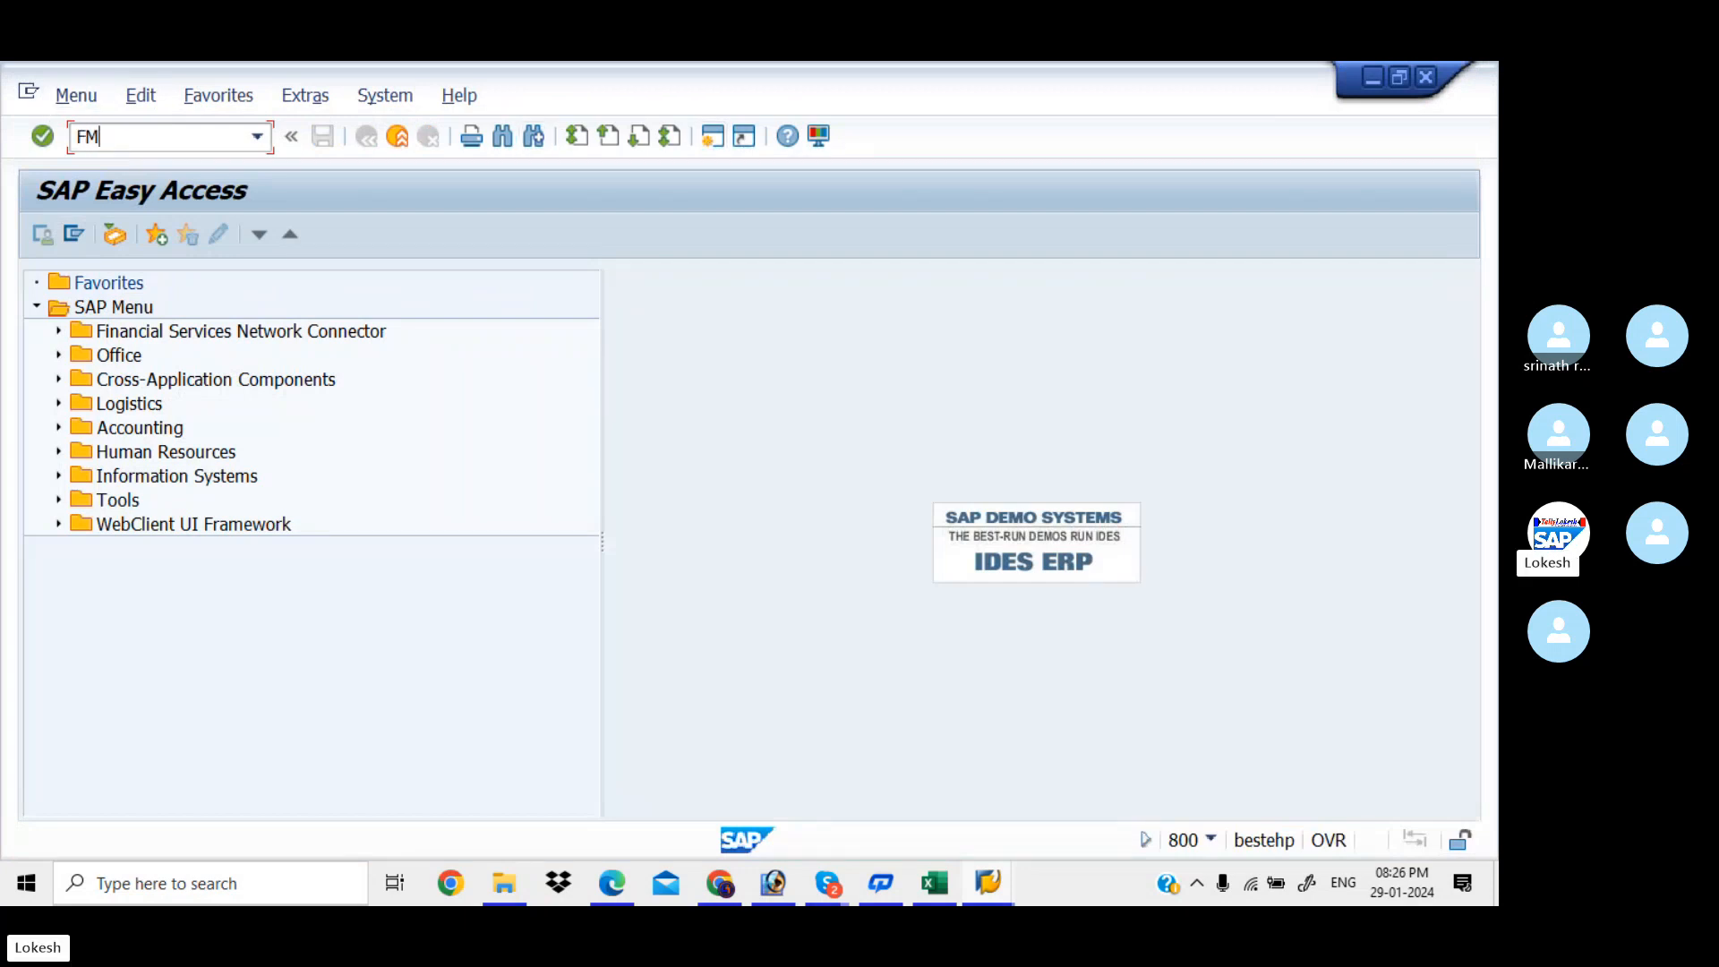
type("_FUNCTION")
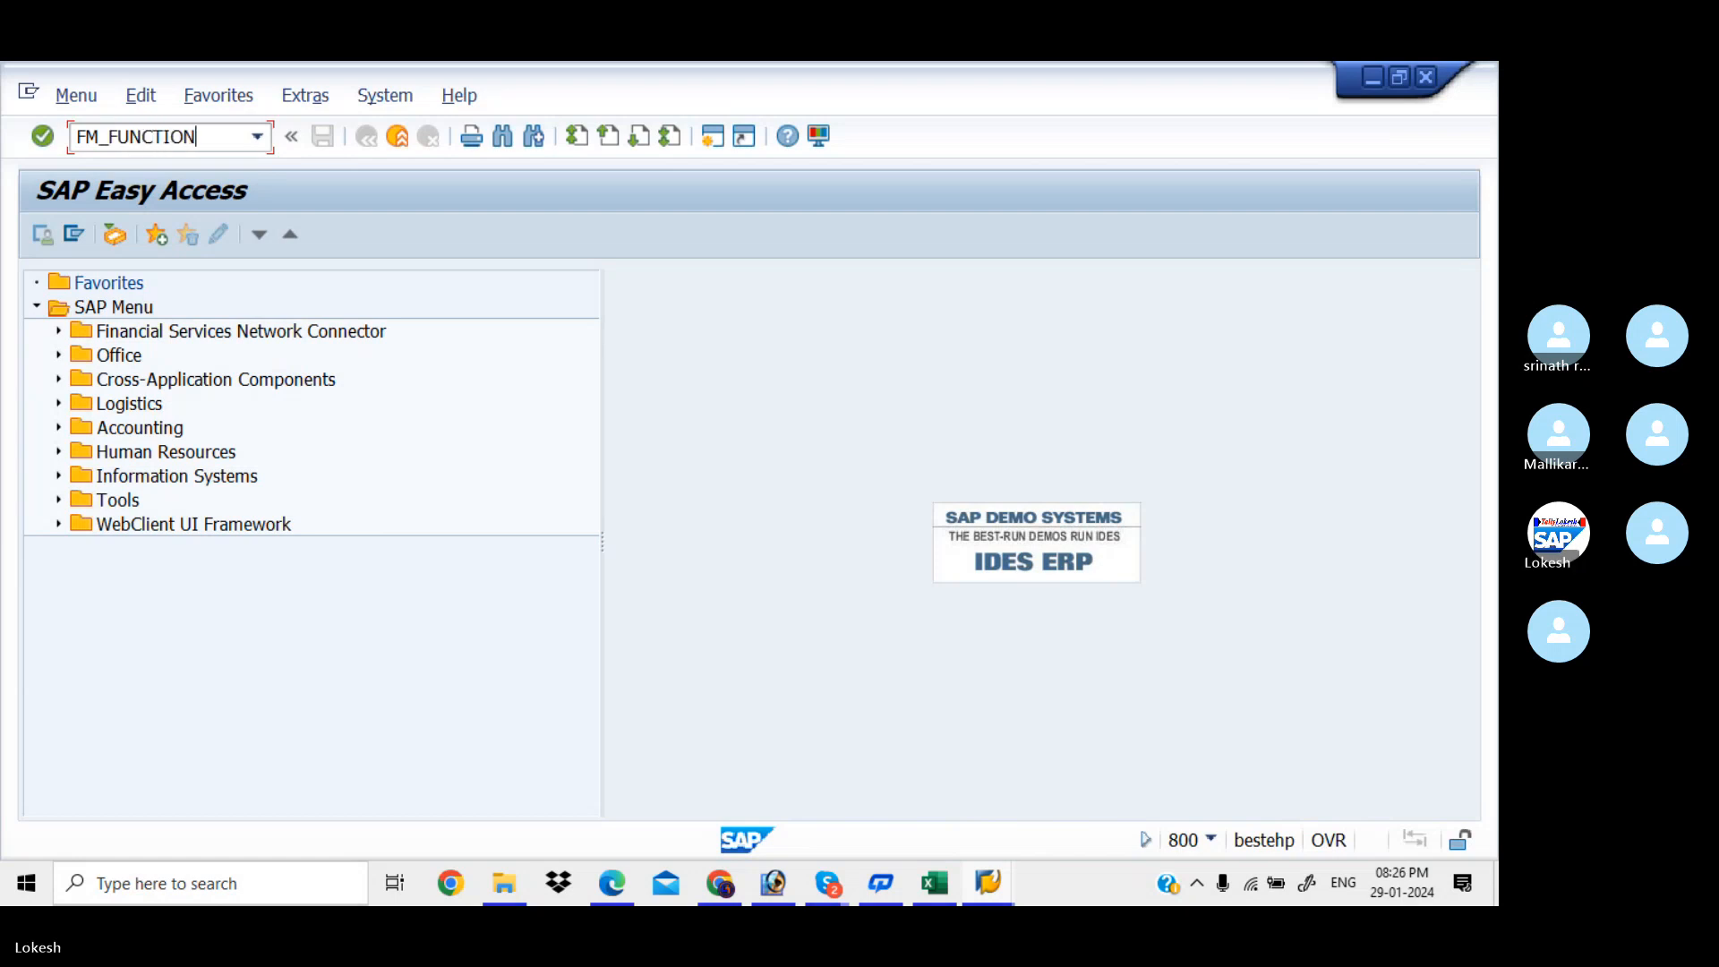
key("Return")
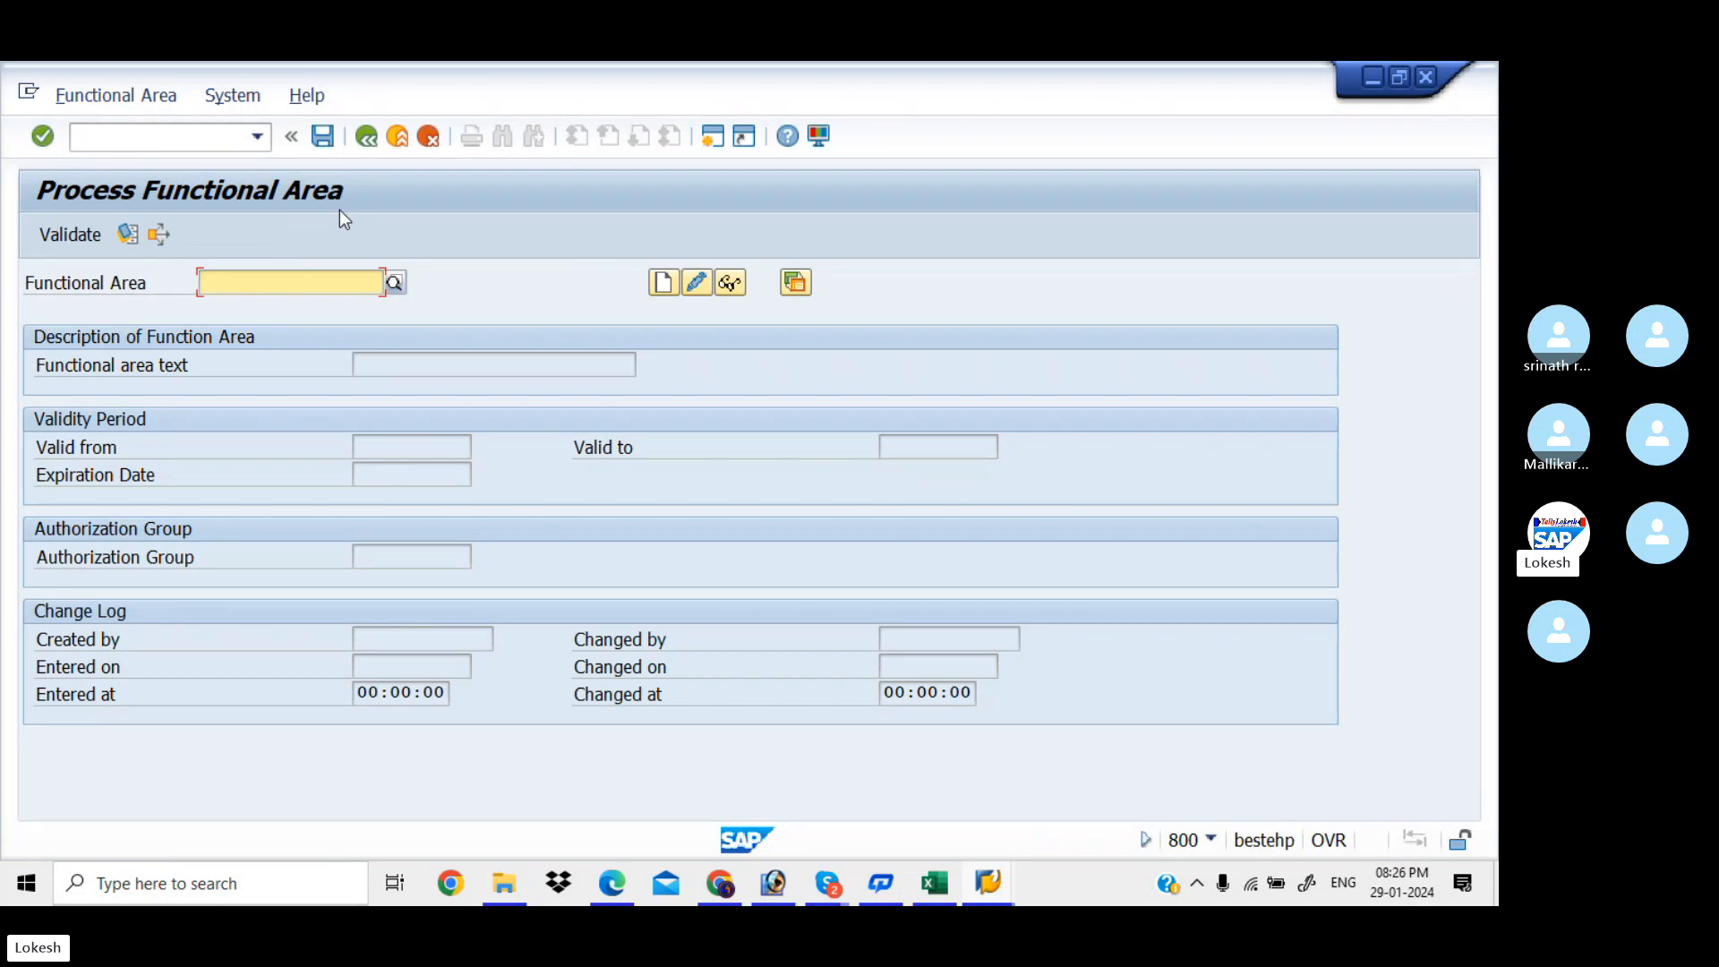
Review the page 11 Create Functional Area example in the notes, then return to SAP
left_click(646, 886)
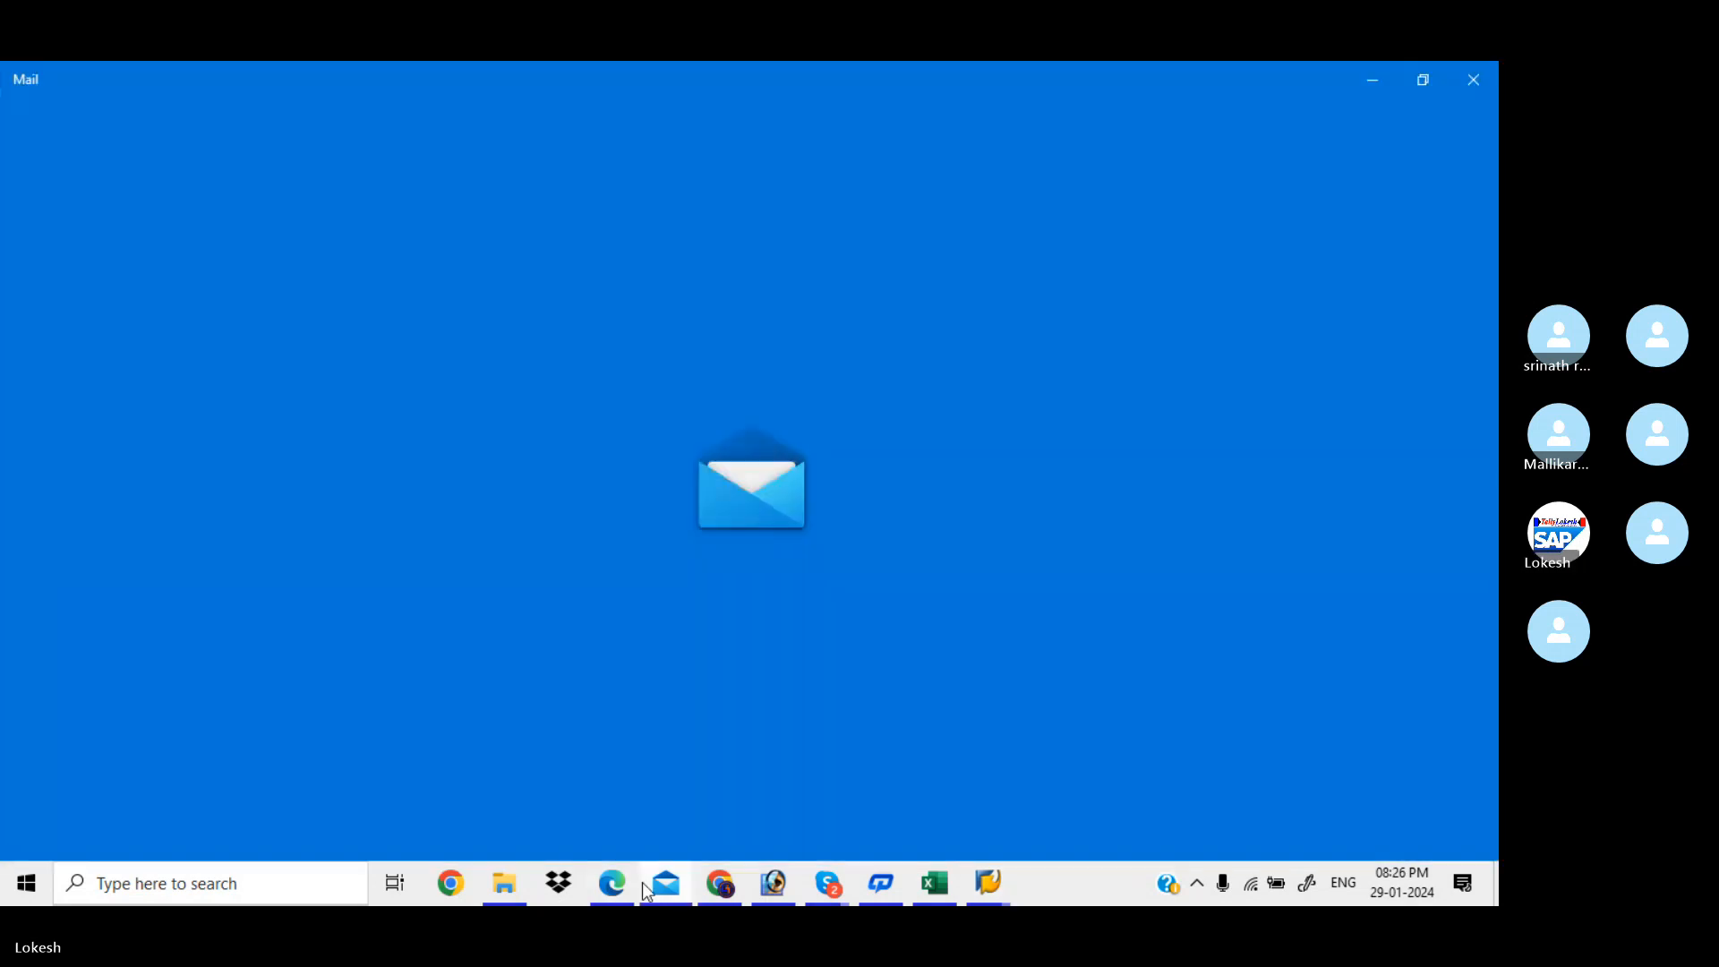
left_click(626, 882)
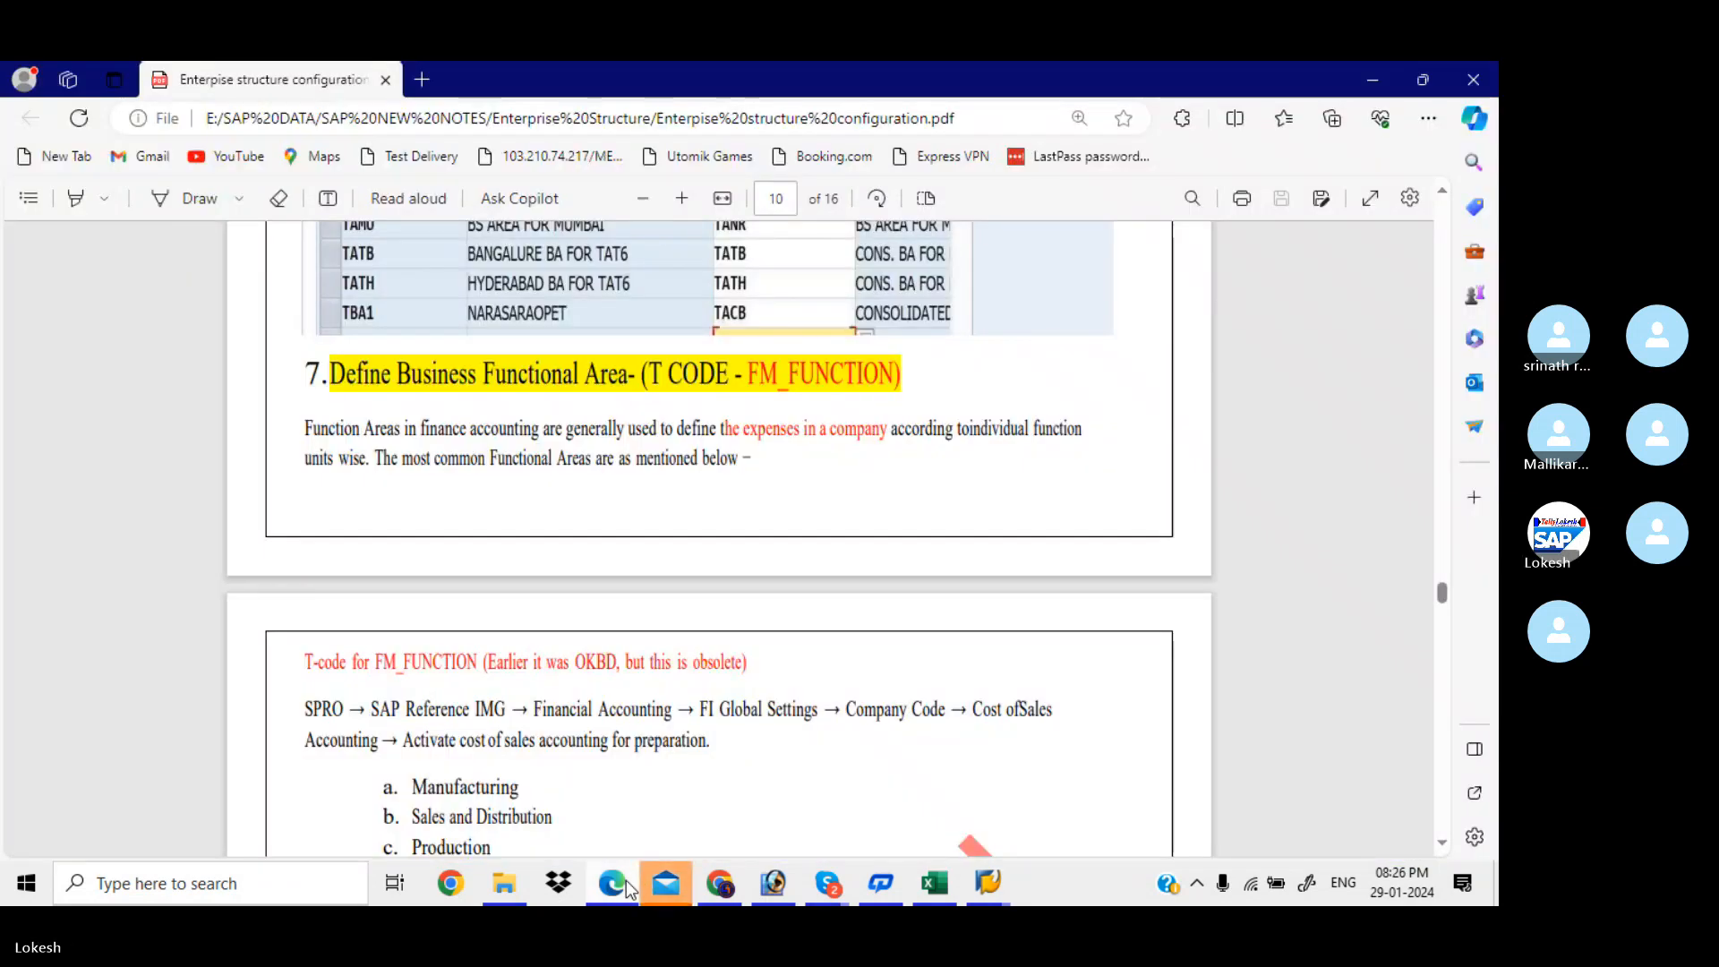
key("Down")
key("Down")
key("Down")
key("Down")
key("Down")
key("Down")
key("Down")
key("Down")
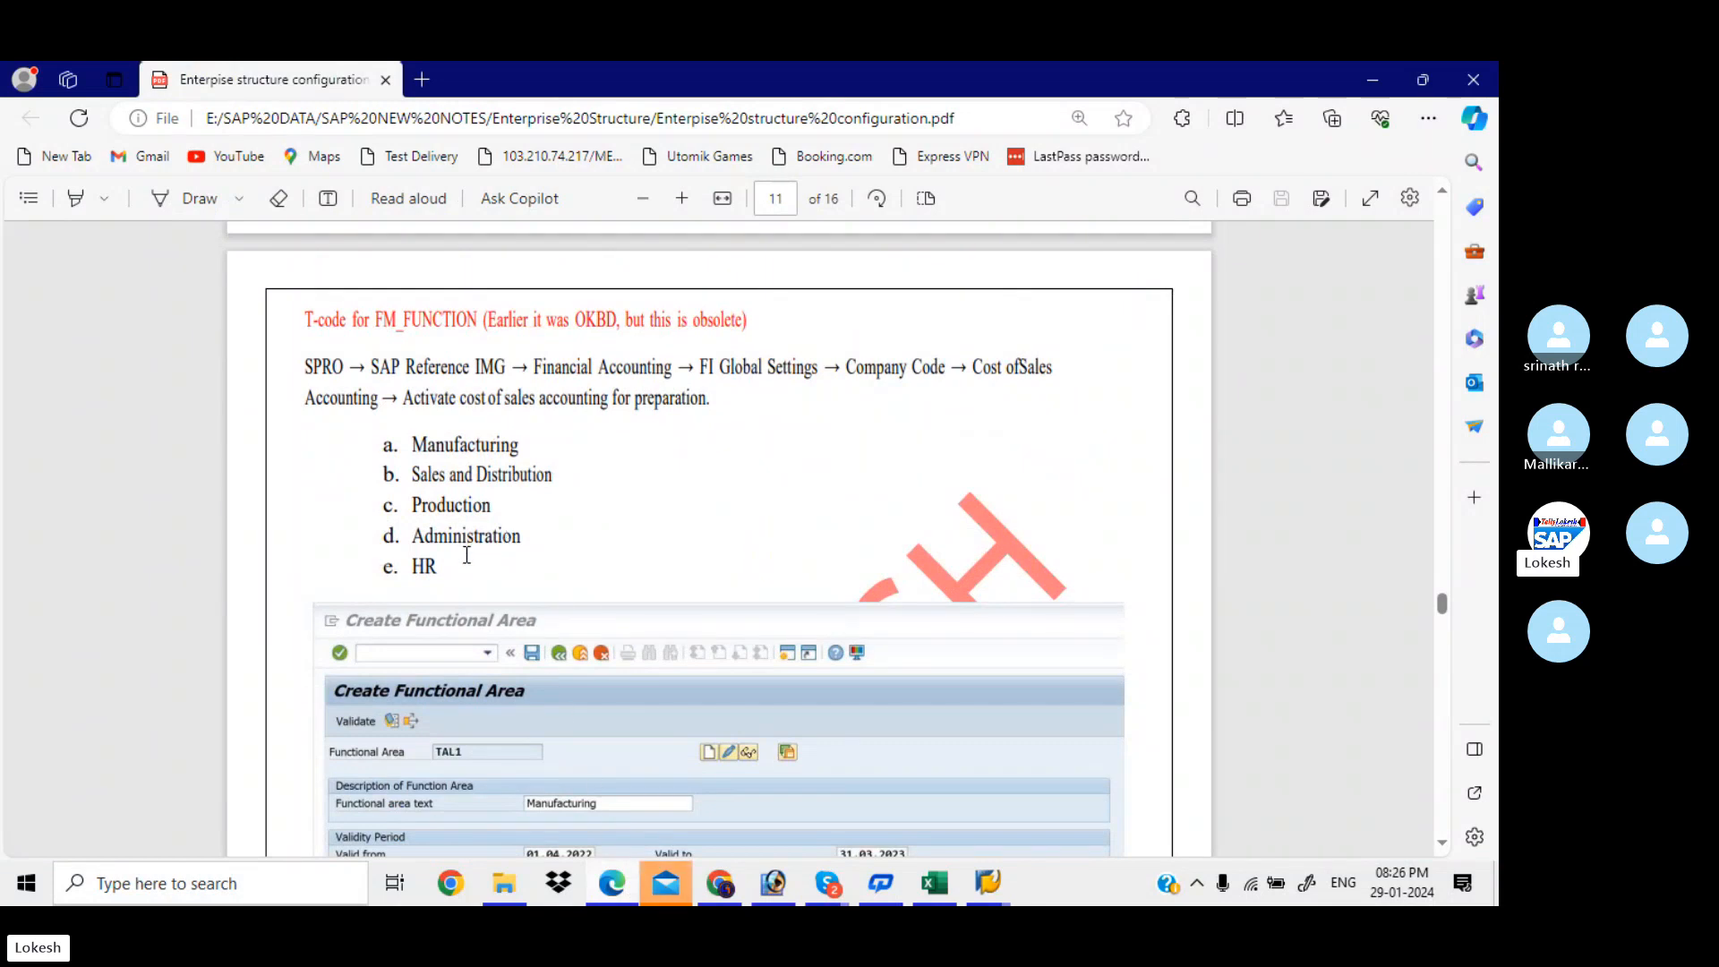
scroll(466, 555, "down", 2)
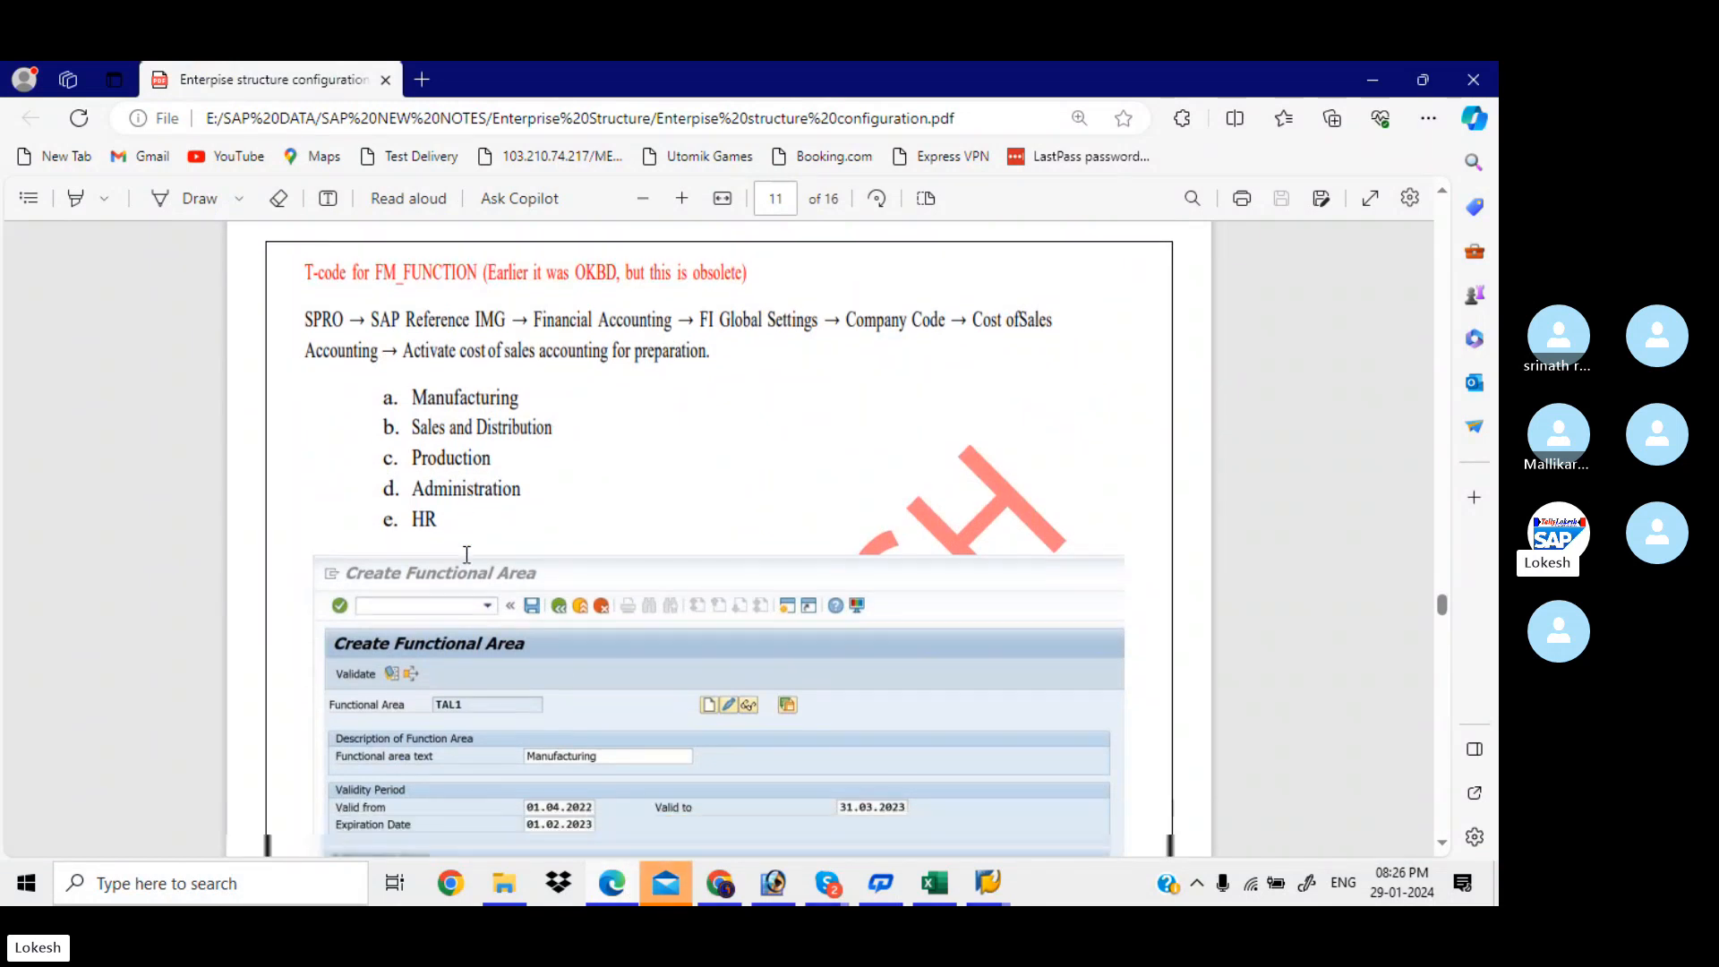
scroll(466, 555, "down", 2)
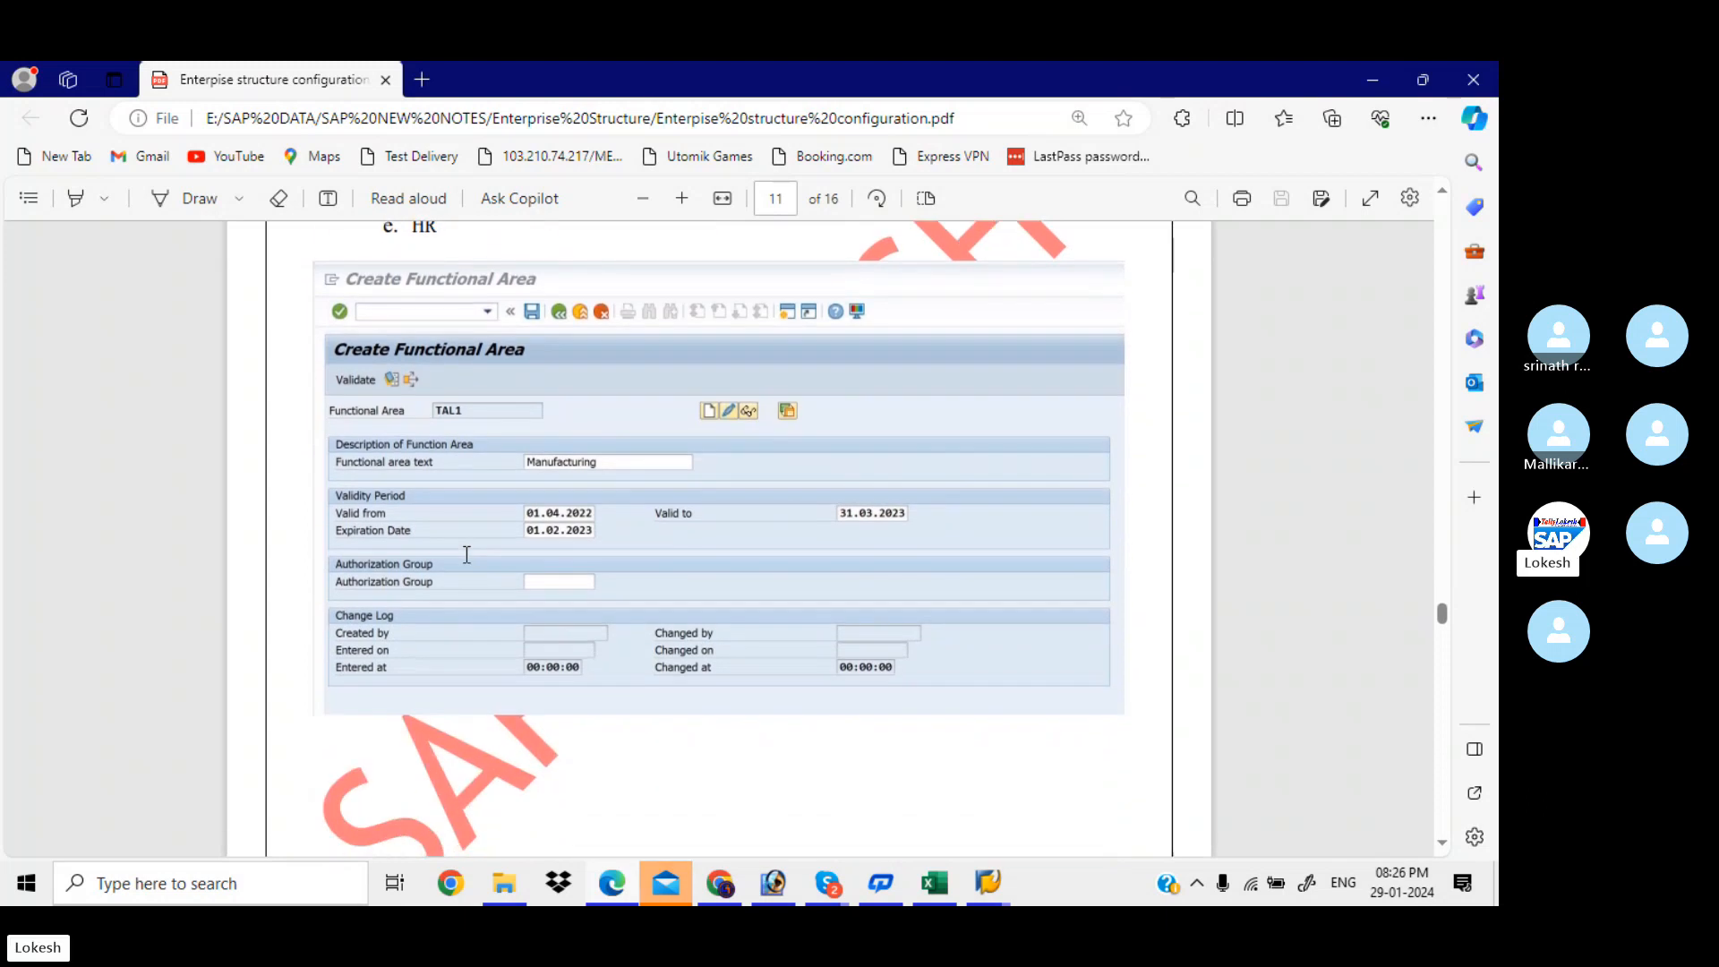
key("alt+Tab")
key("alt+Tab")
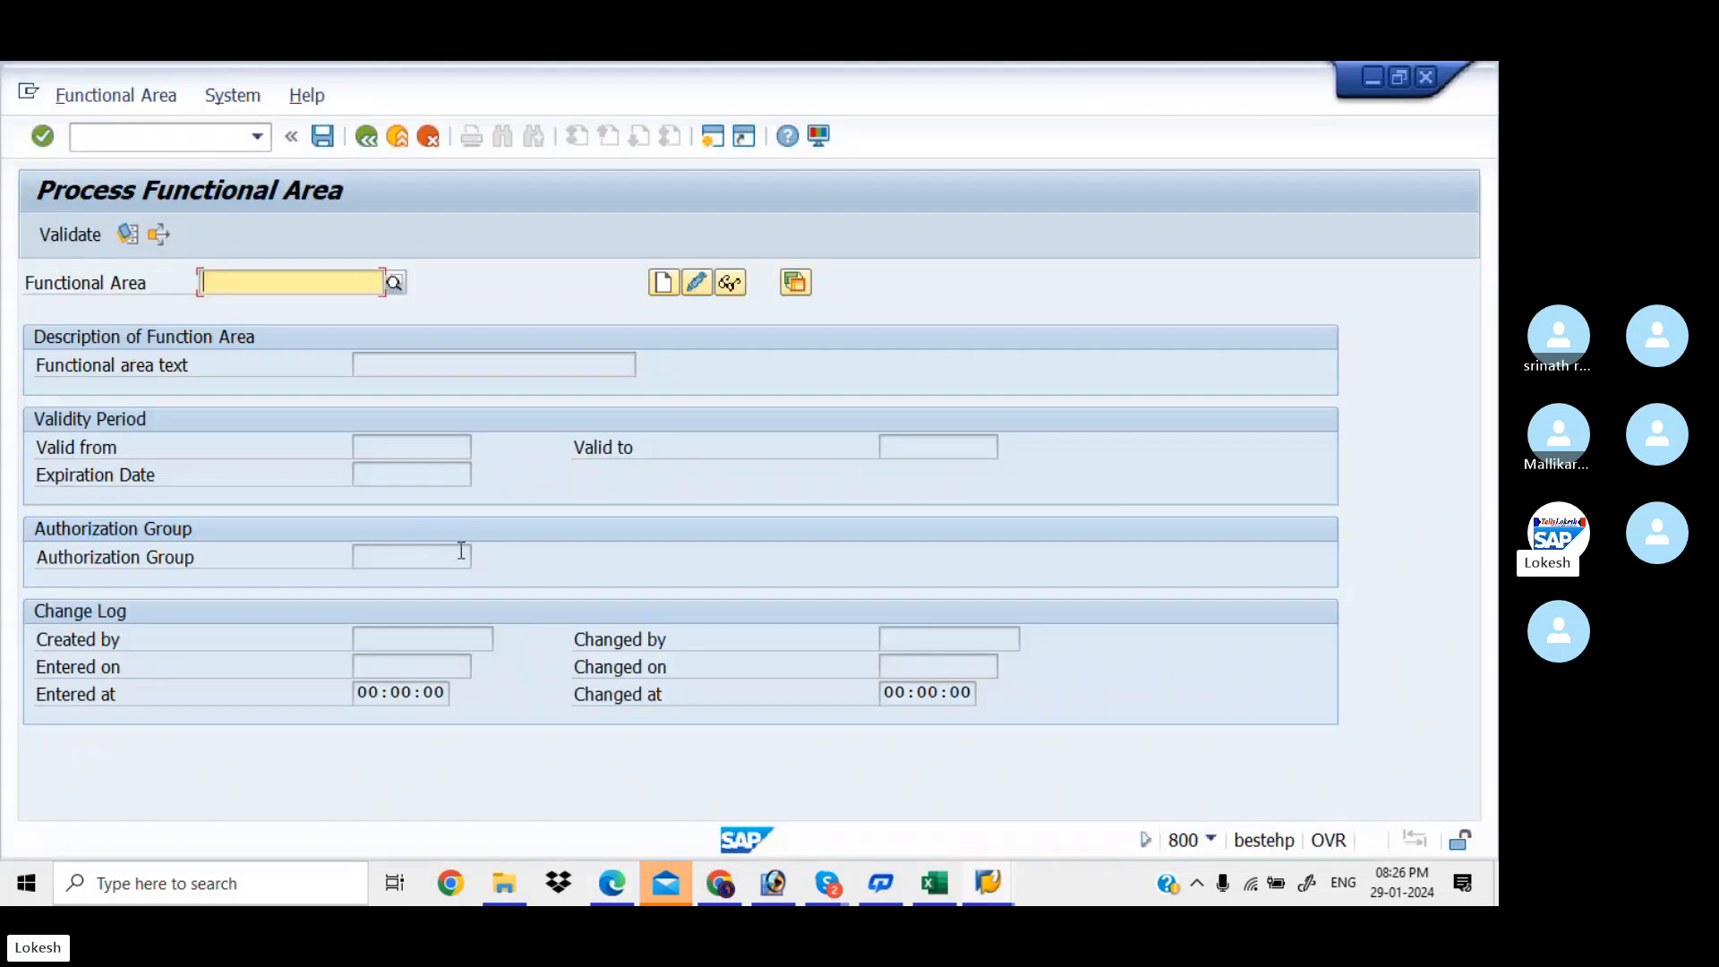
Create functional area FINANCEE with text FINANCE, valid 01.04.2023–31.03.2024, expiring 31.03.2024, and save it
type("FI")
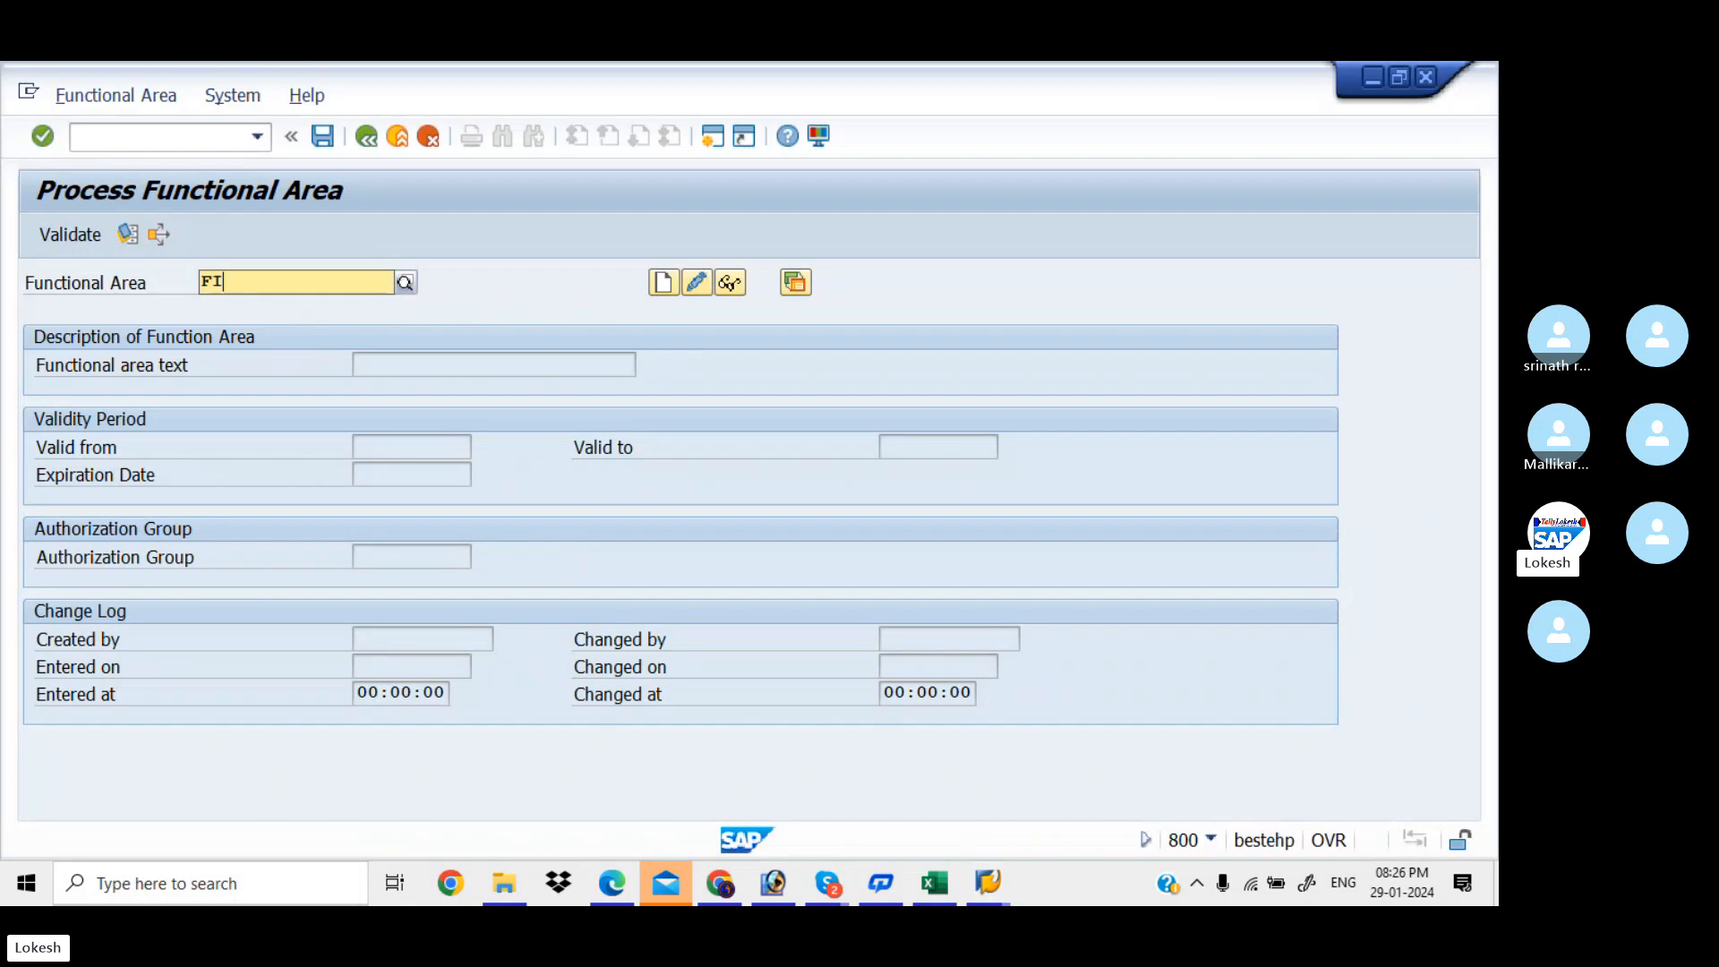
type("NAN")
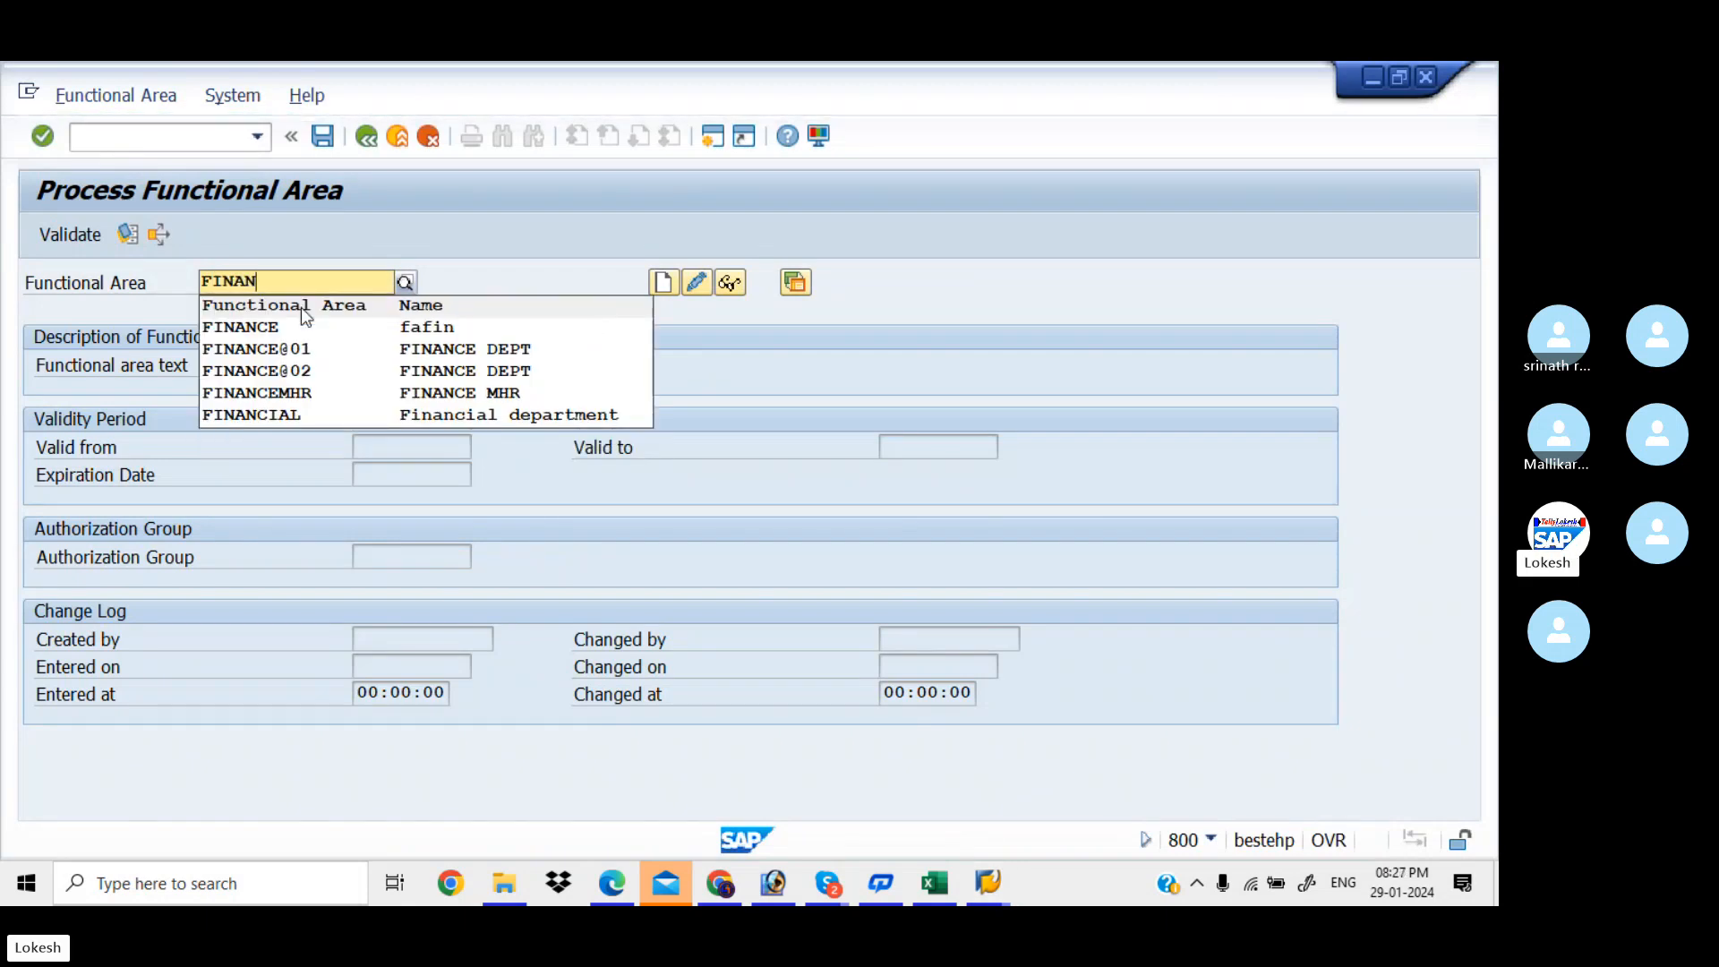
type("CE")
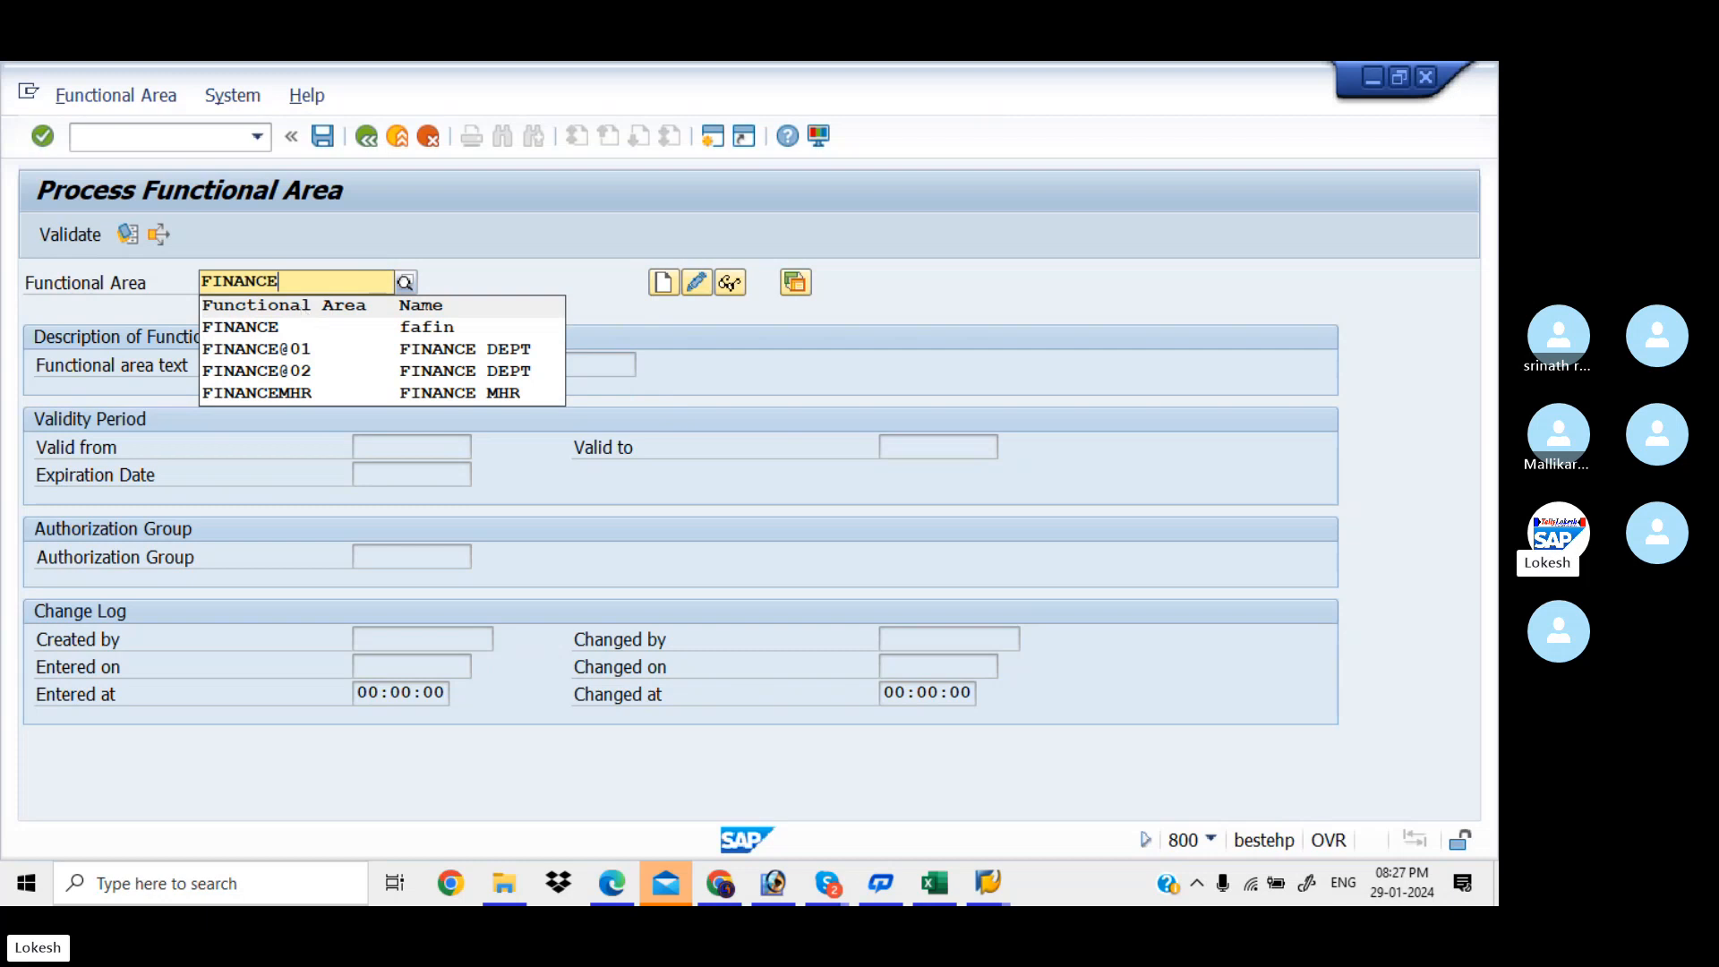
type("E")
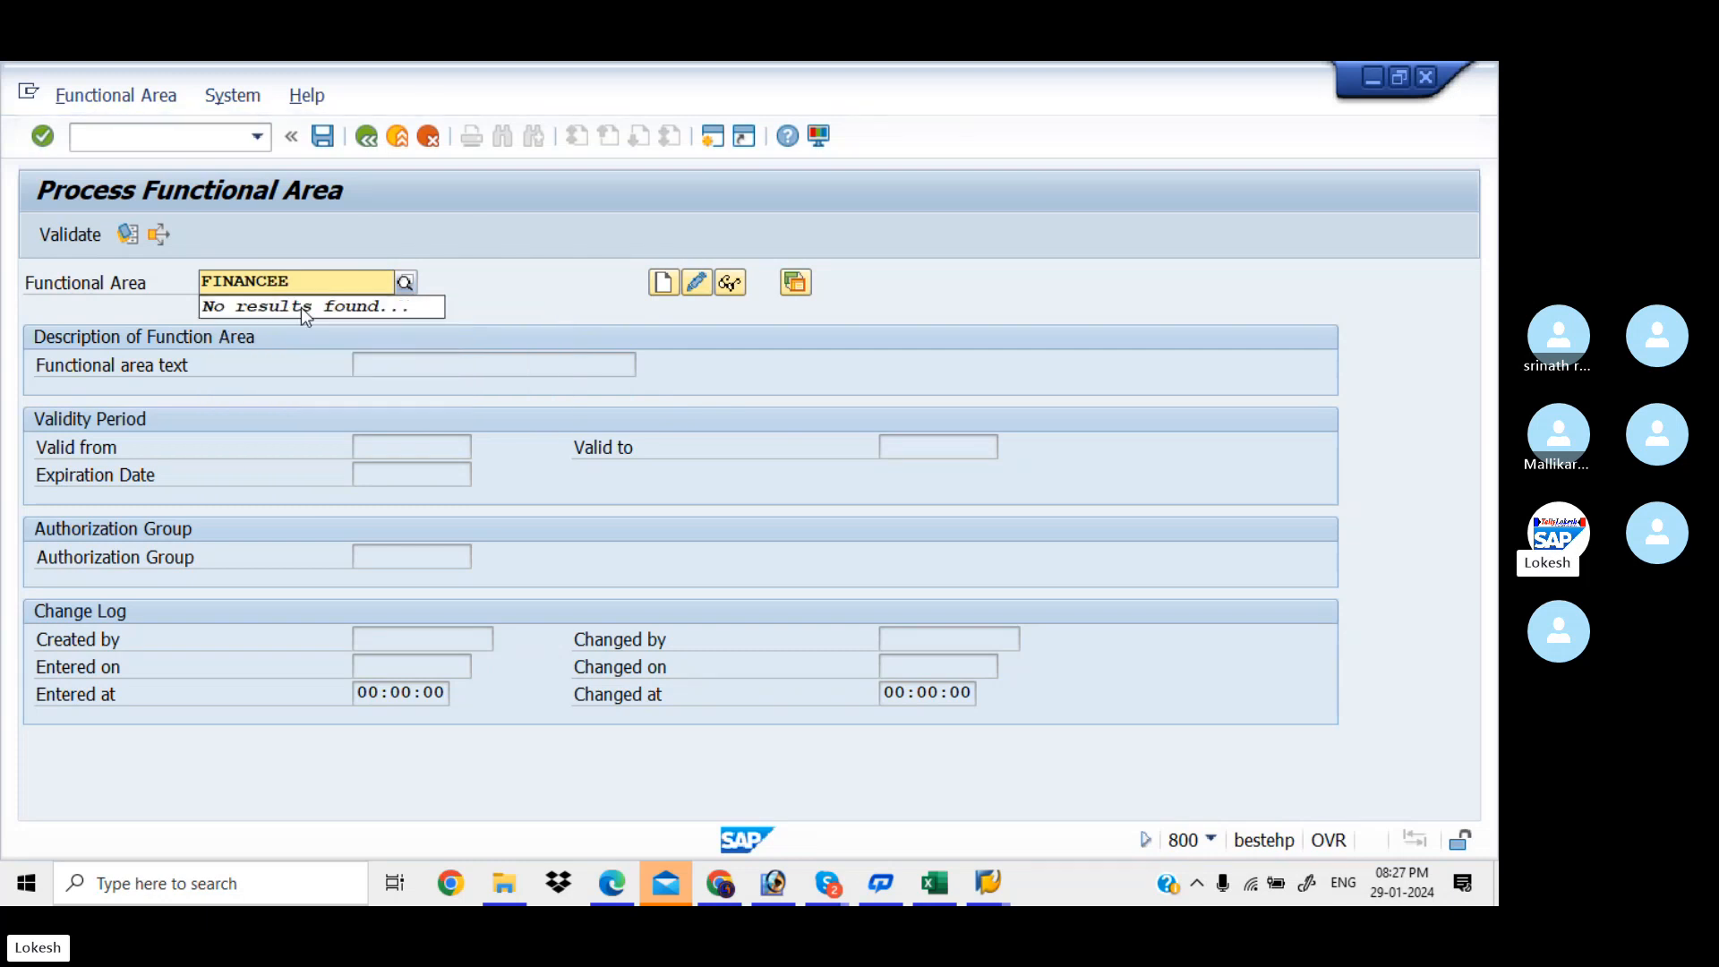
left_click(662, 285)
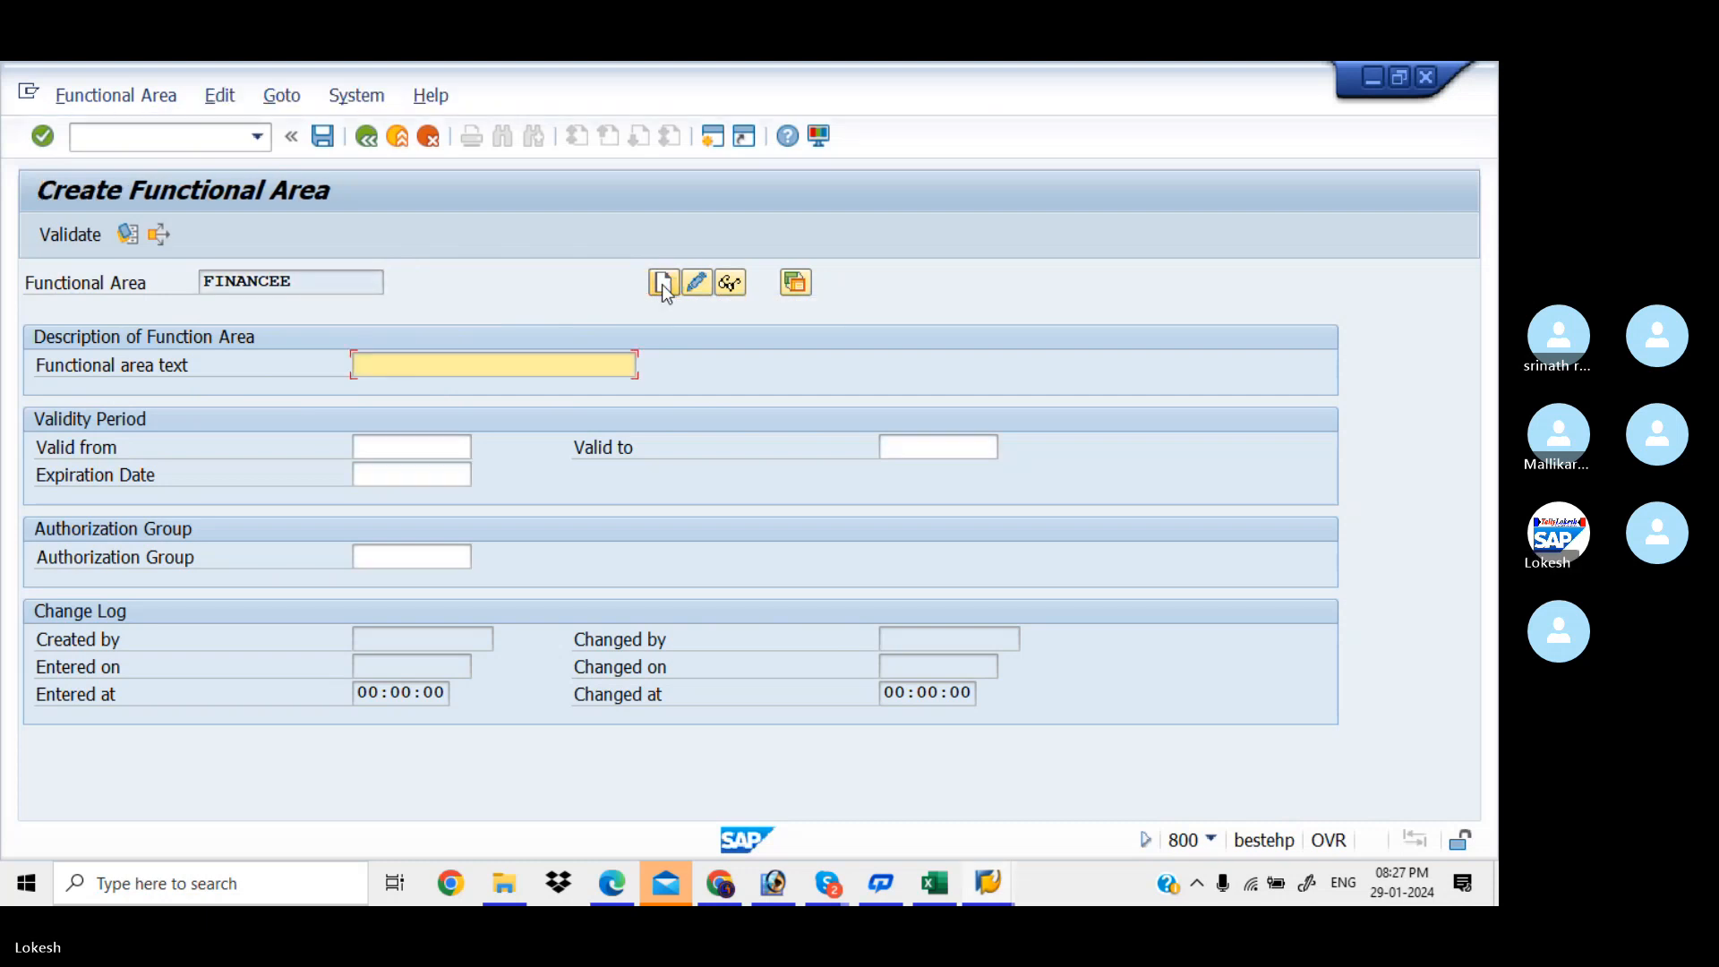
type("FINANCE")
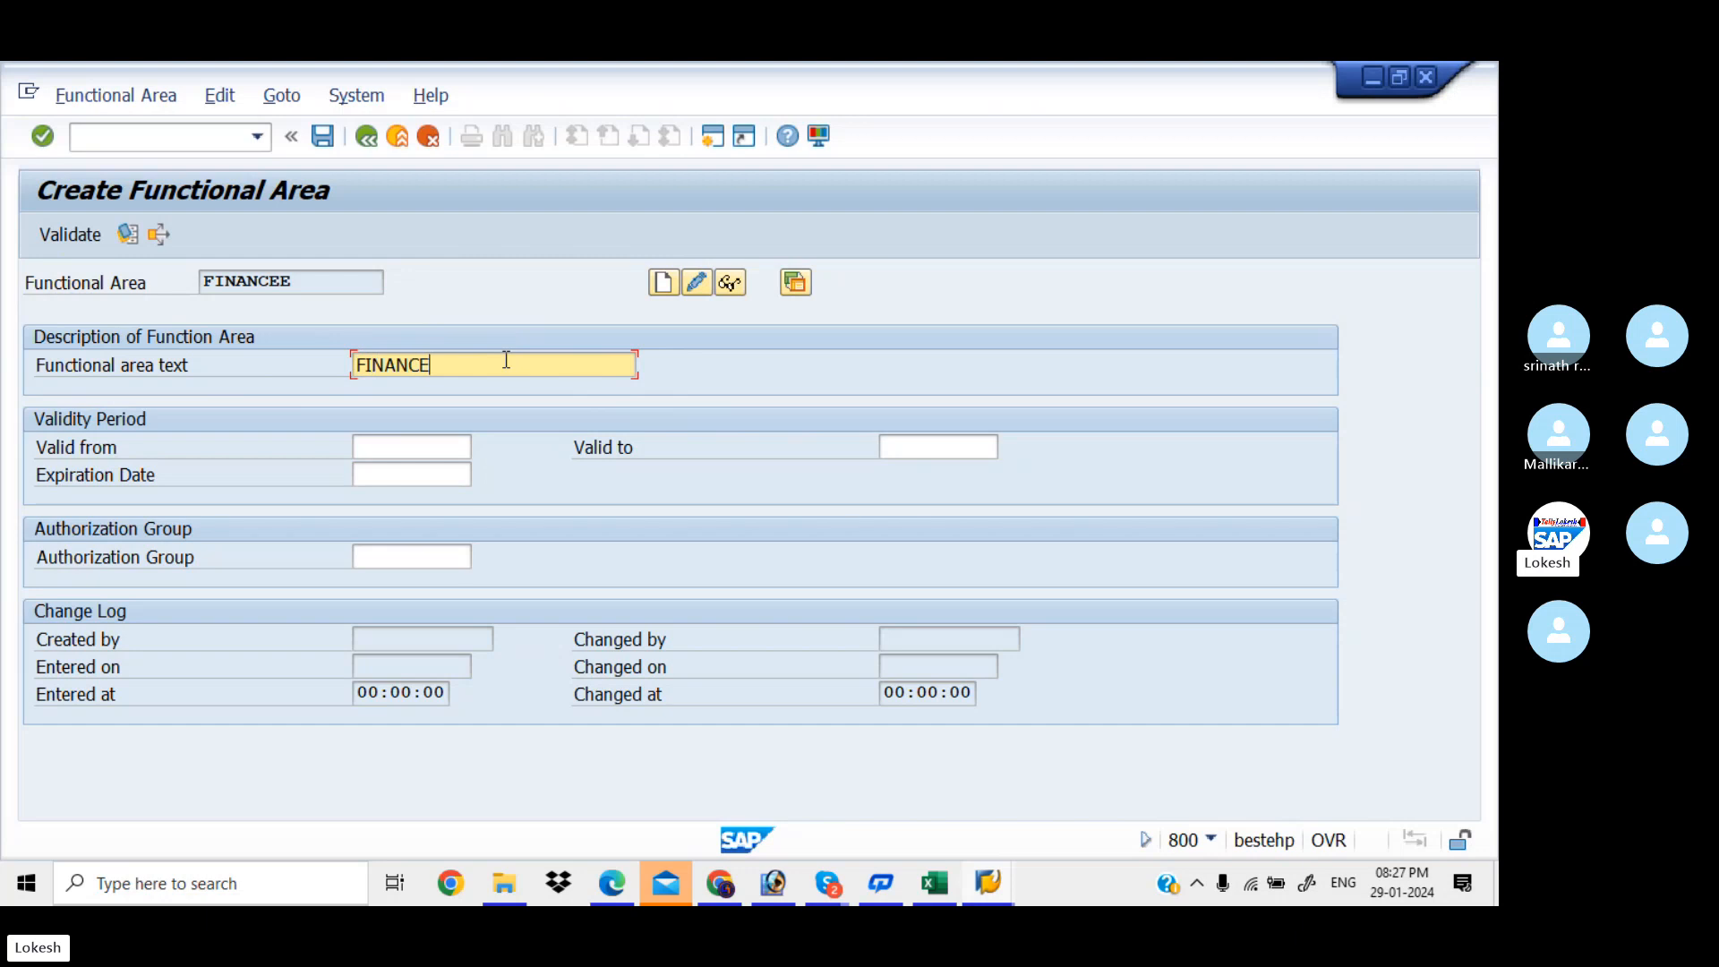
left_click(435, 445)
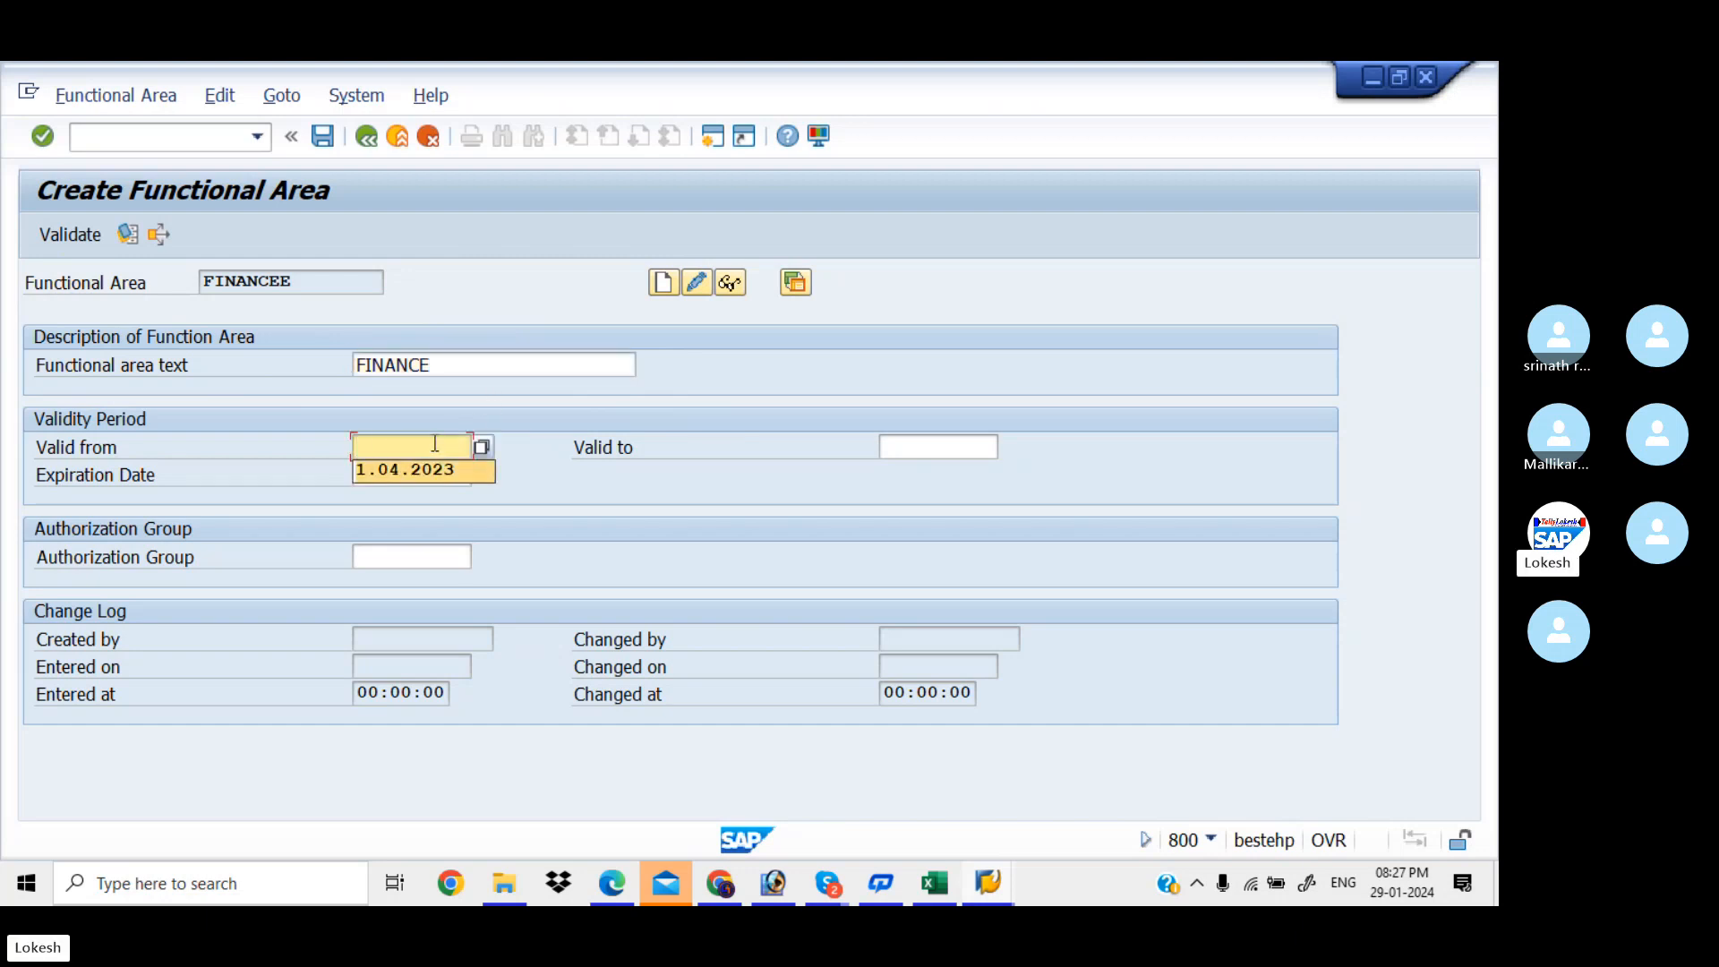
key("Tab")
type("31.03.2024")
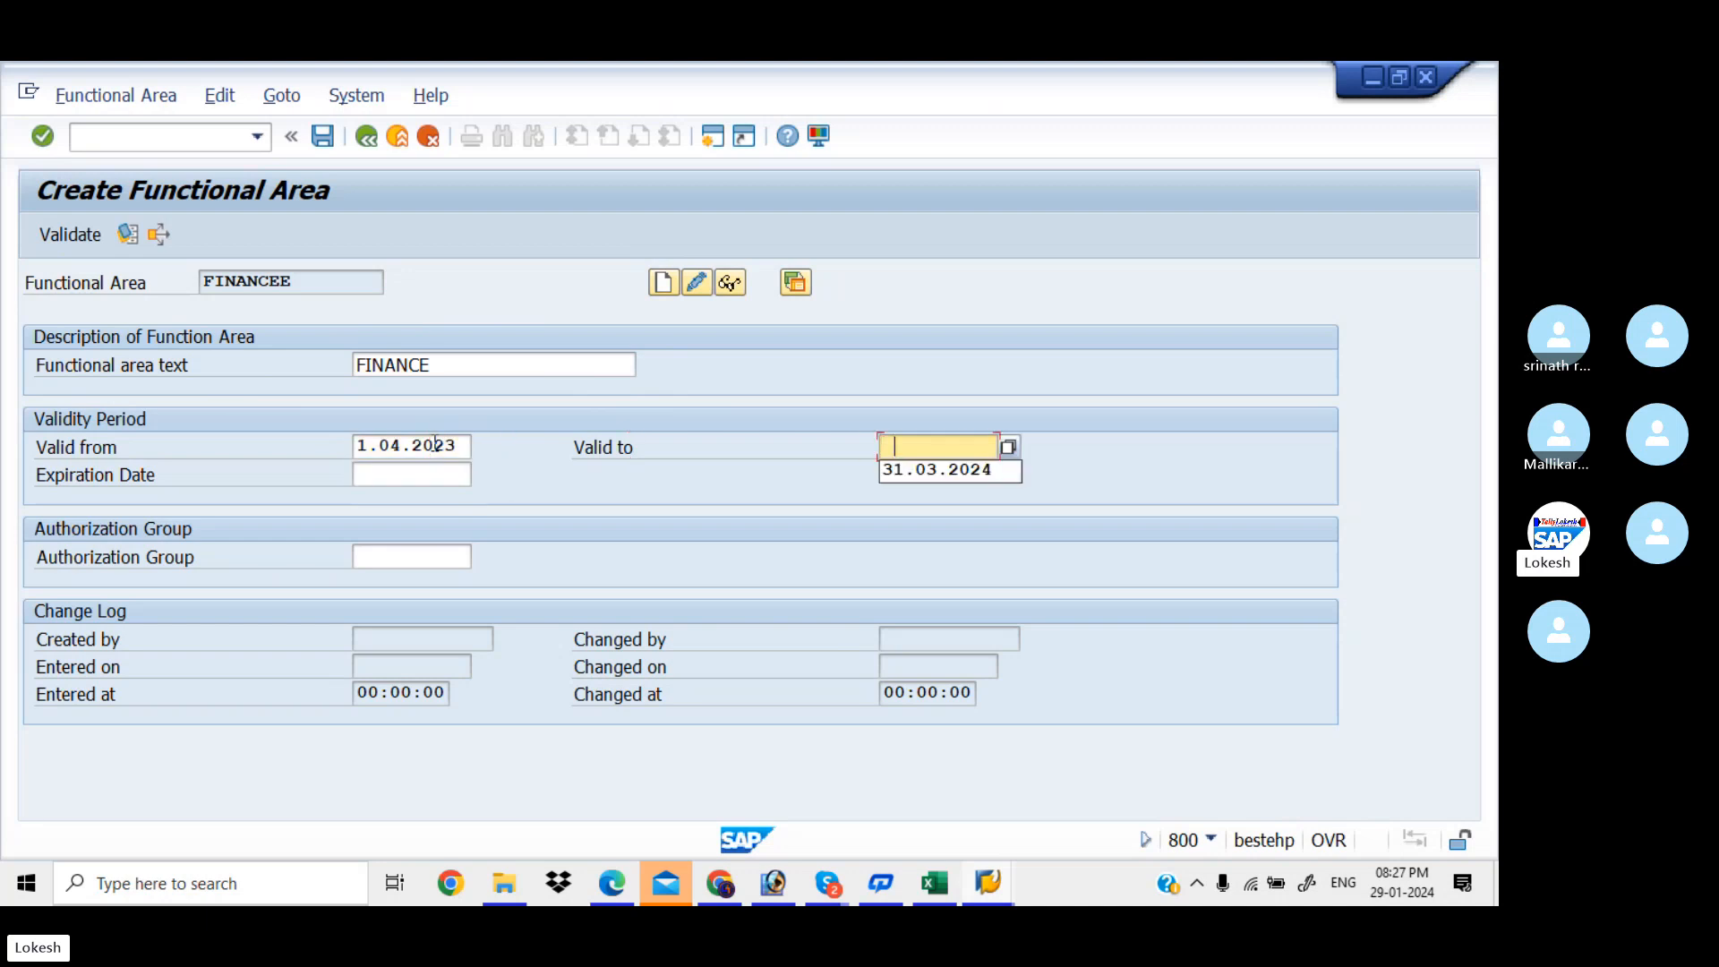
key("Tab")
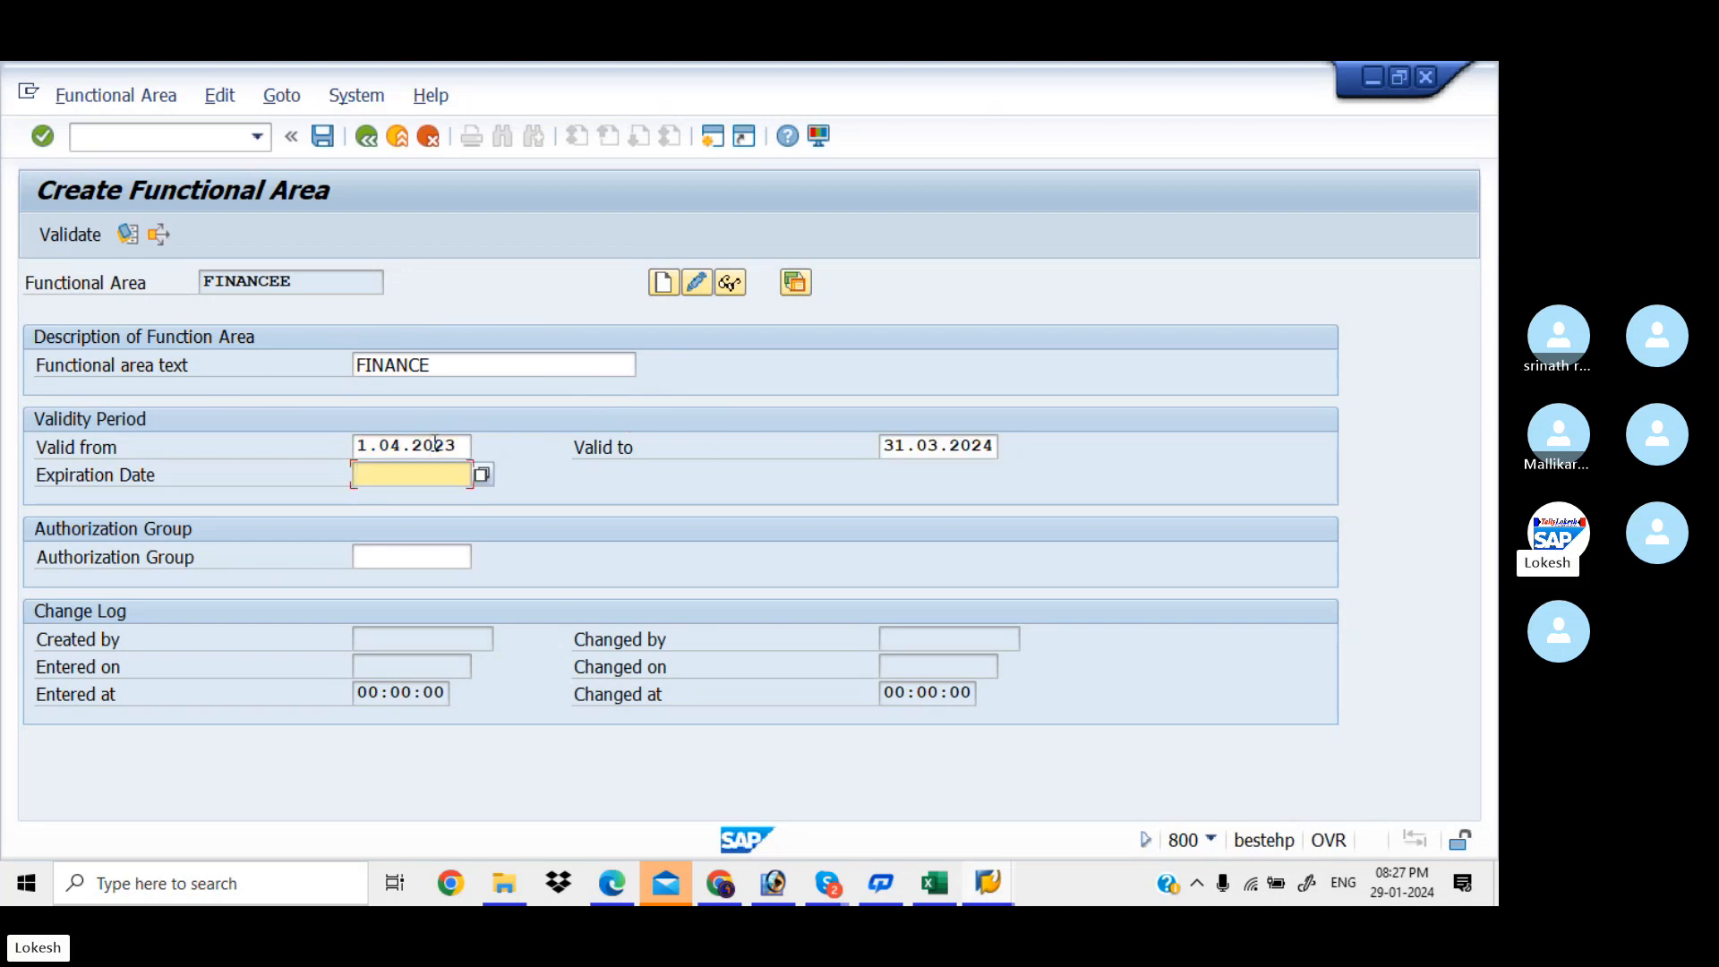
type("3")
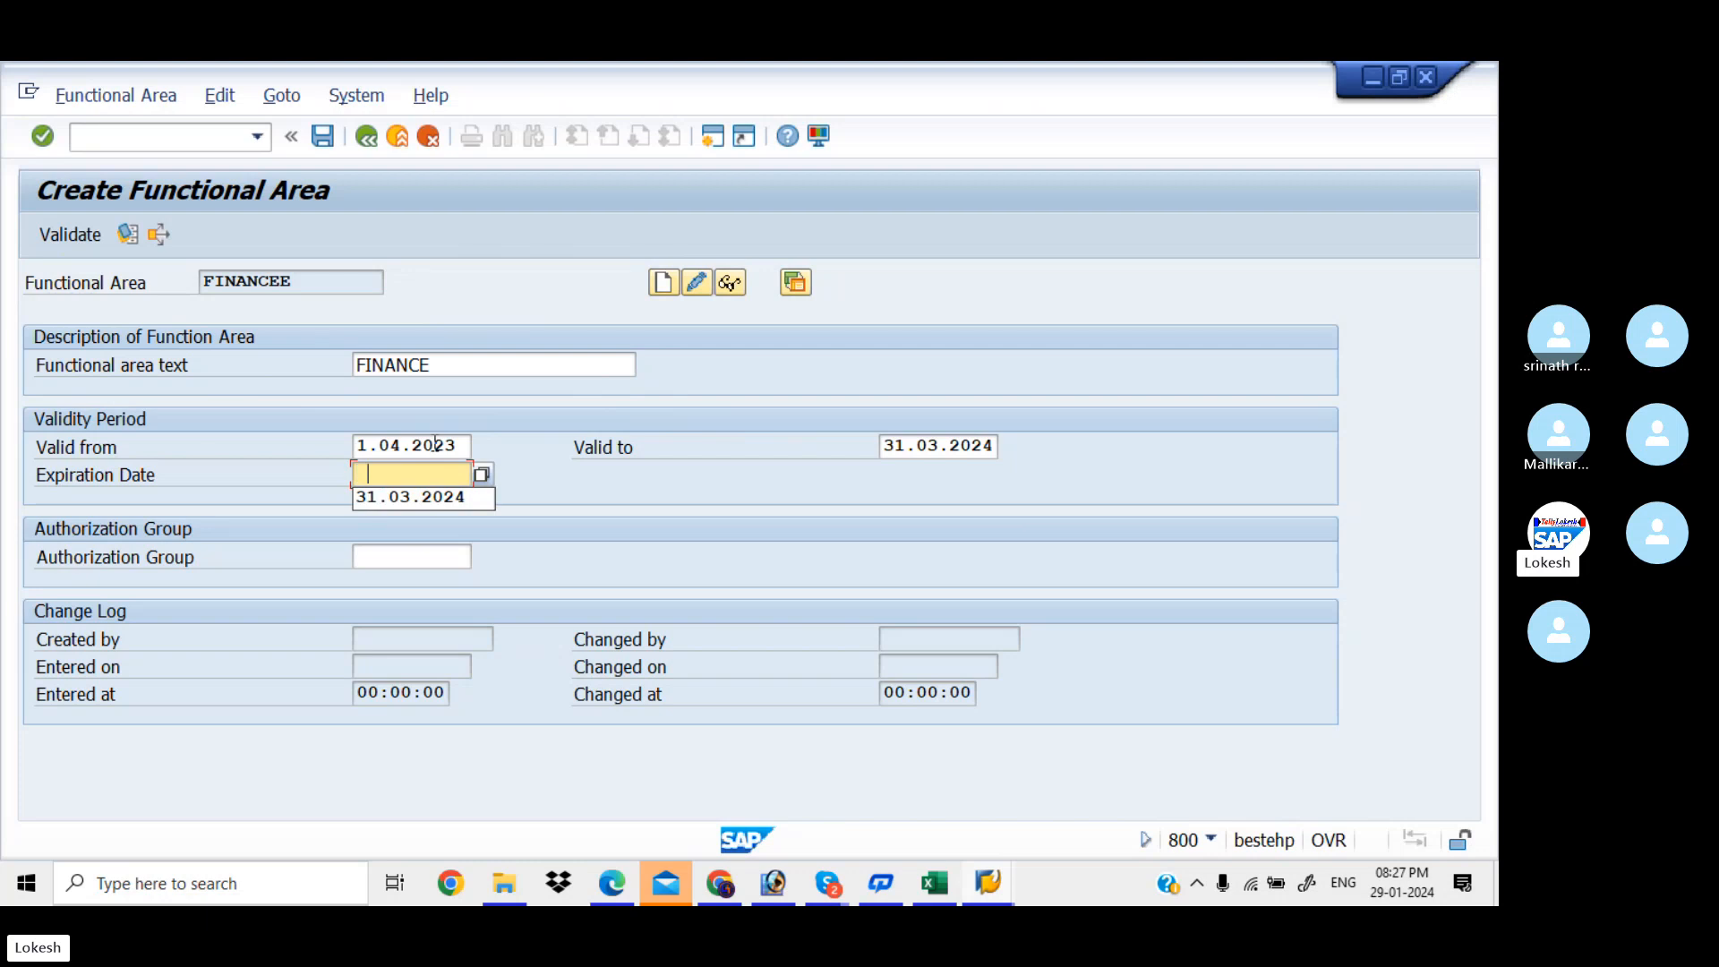
key("Down")
key("Tab")
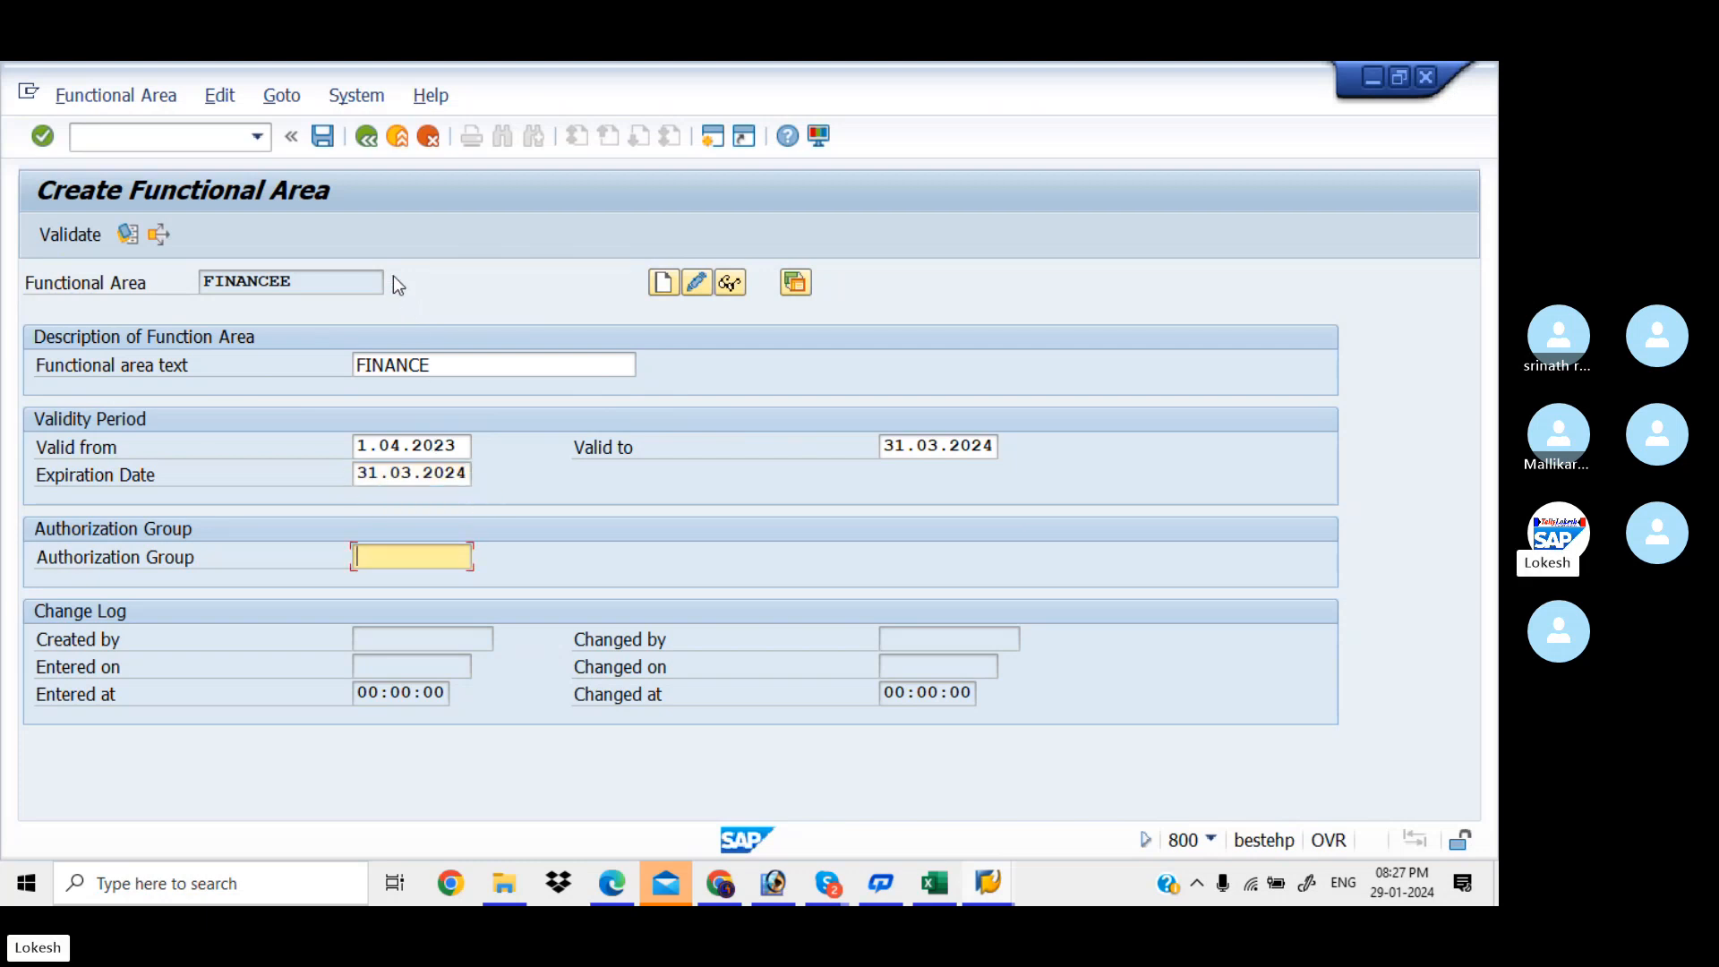
left_click(329, 137)
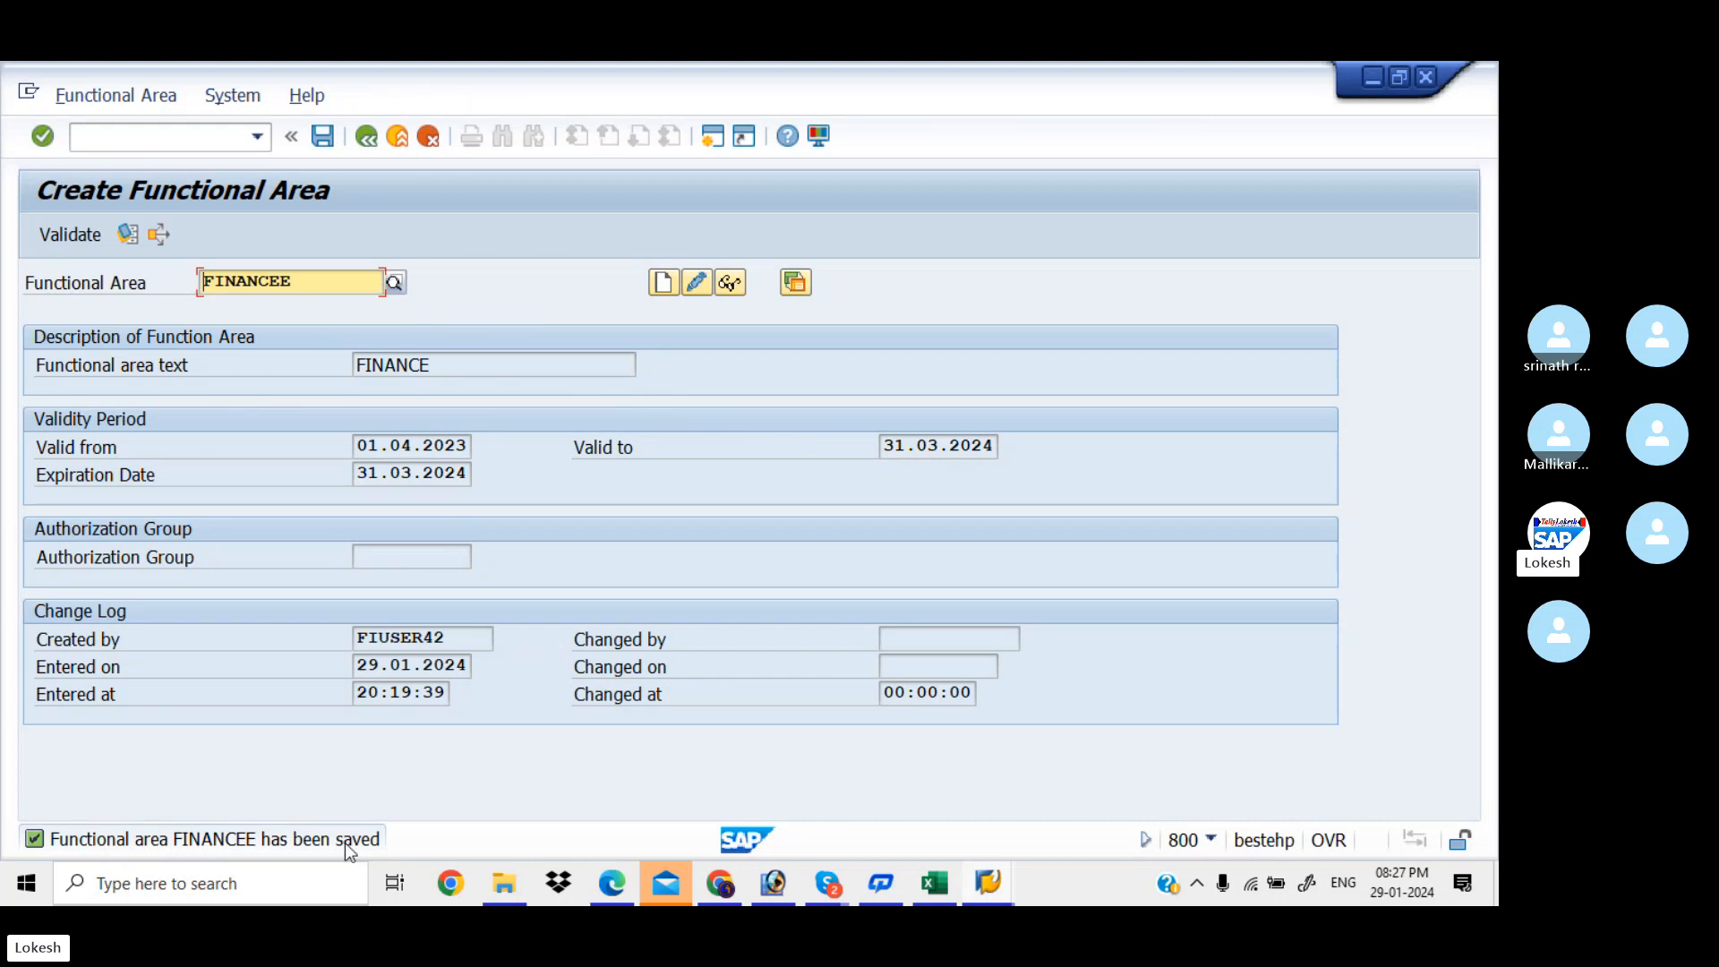
Replace the functional area code with HRR and start creating it
left_click(314, 281)
key("BackSpace")
key("BackSpace")
key("BackSpace")
key("BackSpace")
key("BackSpace")
key("BackSpace")
key("BackSpace")
key("BackSpace")
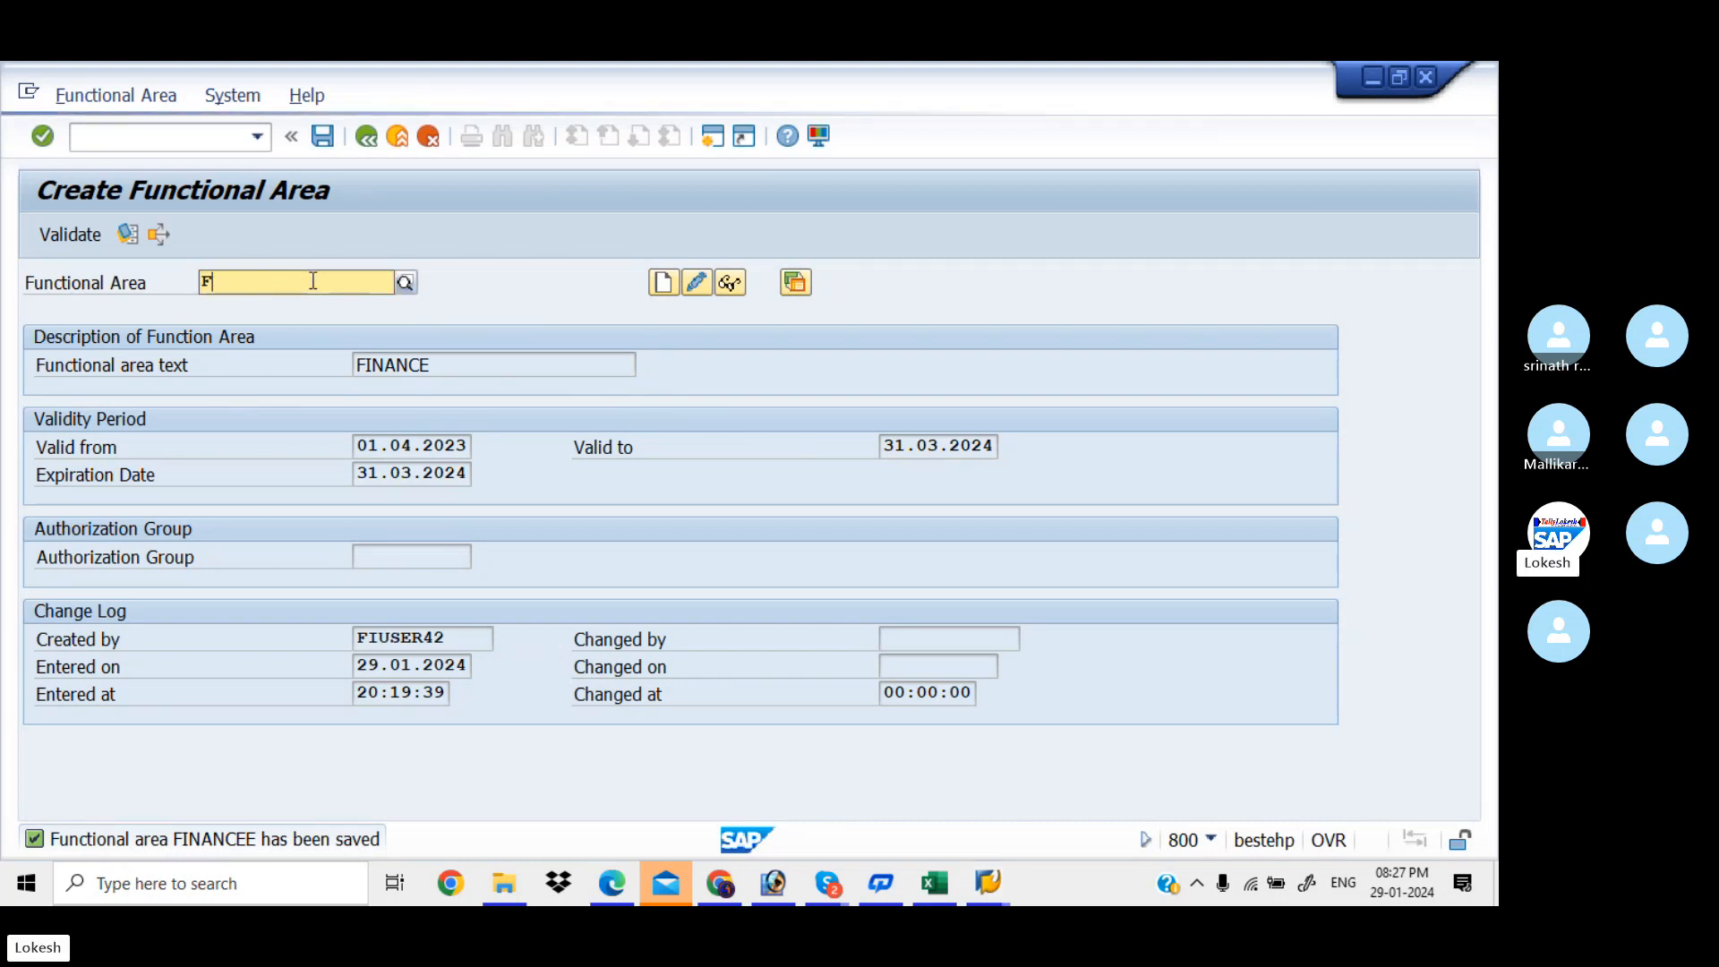
key("F4")
type("HR")
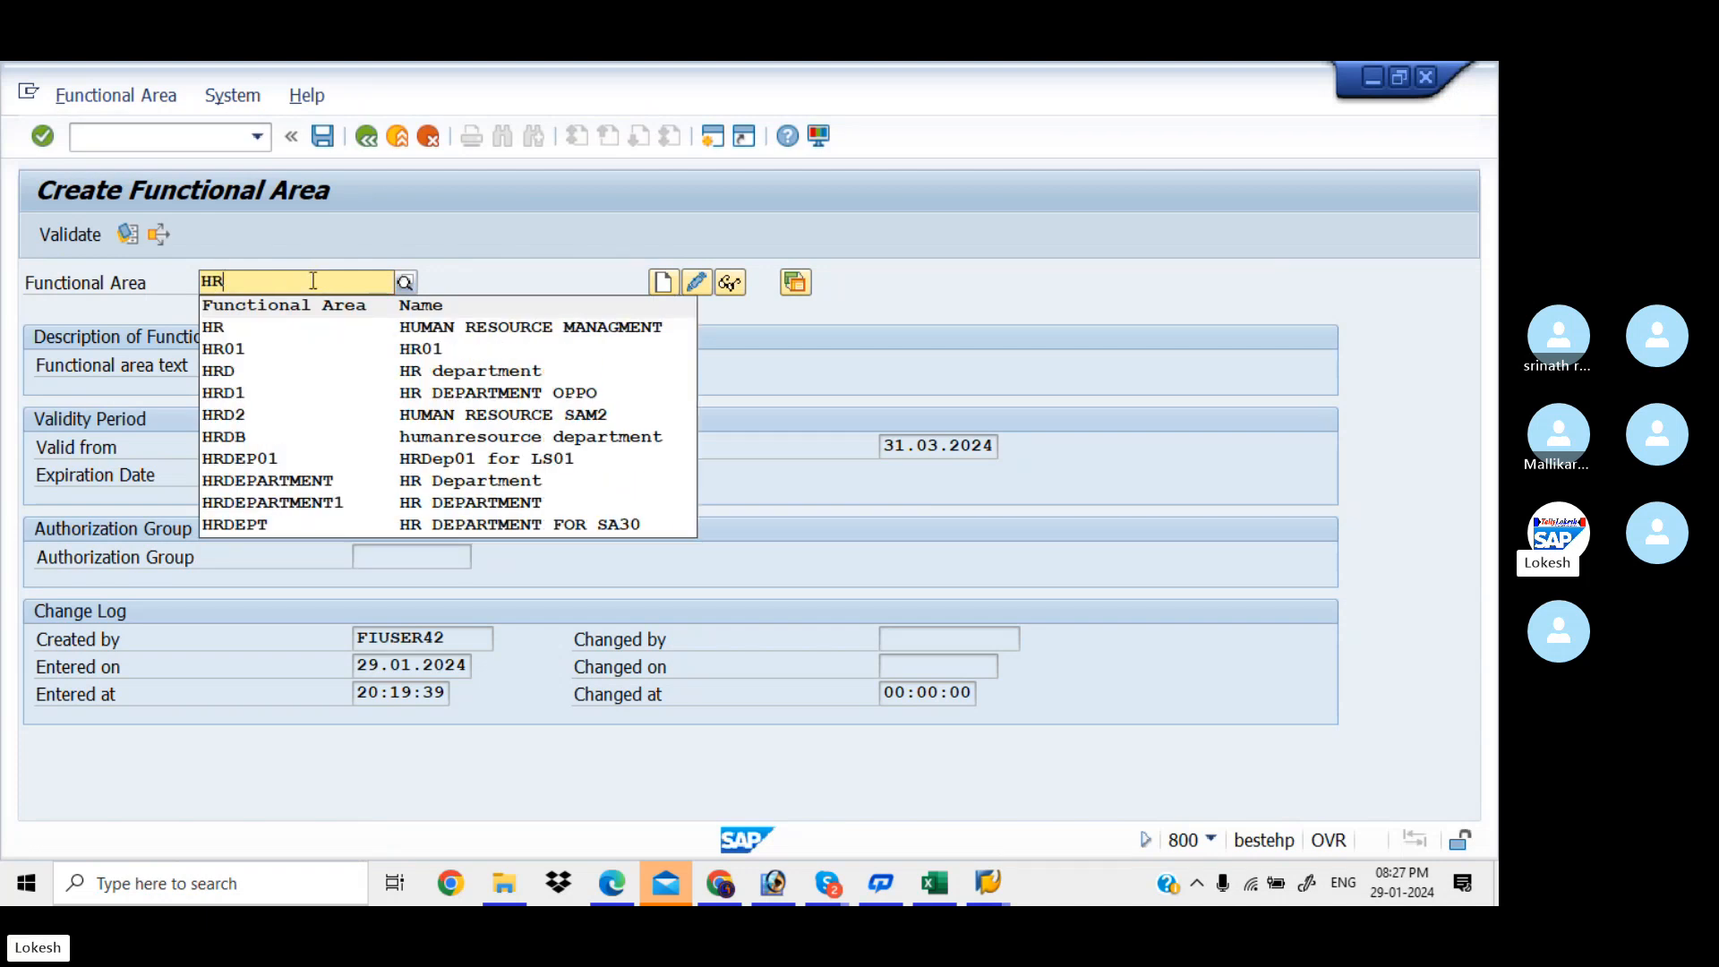
type("R")
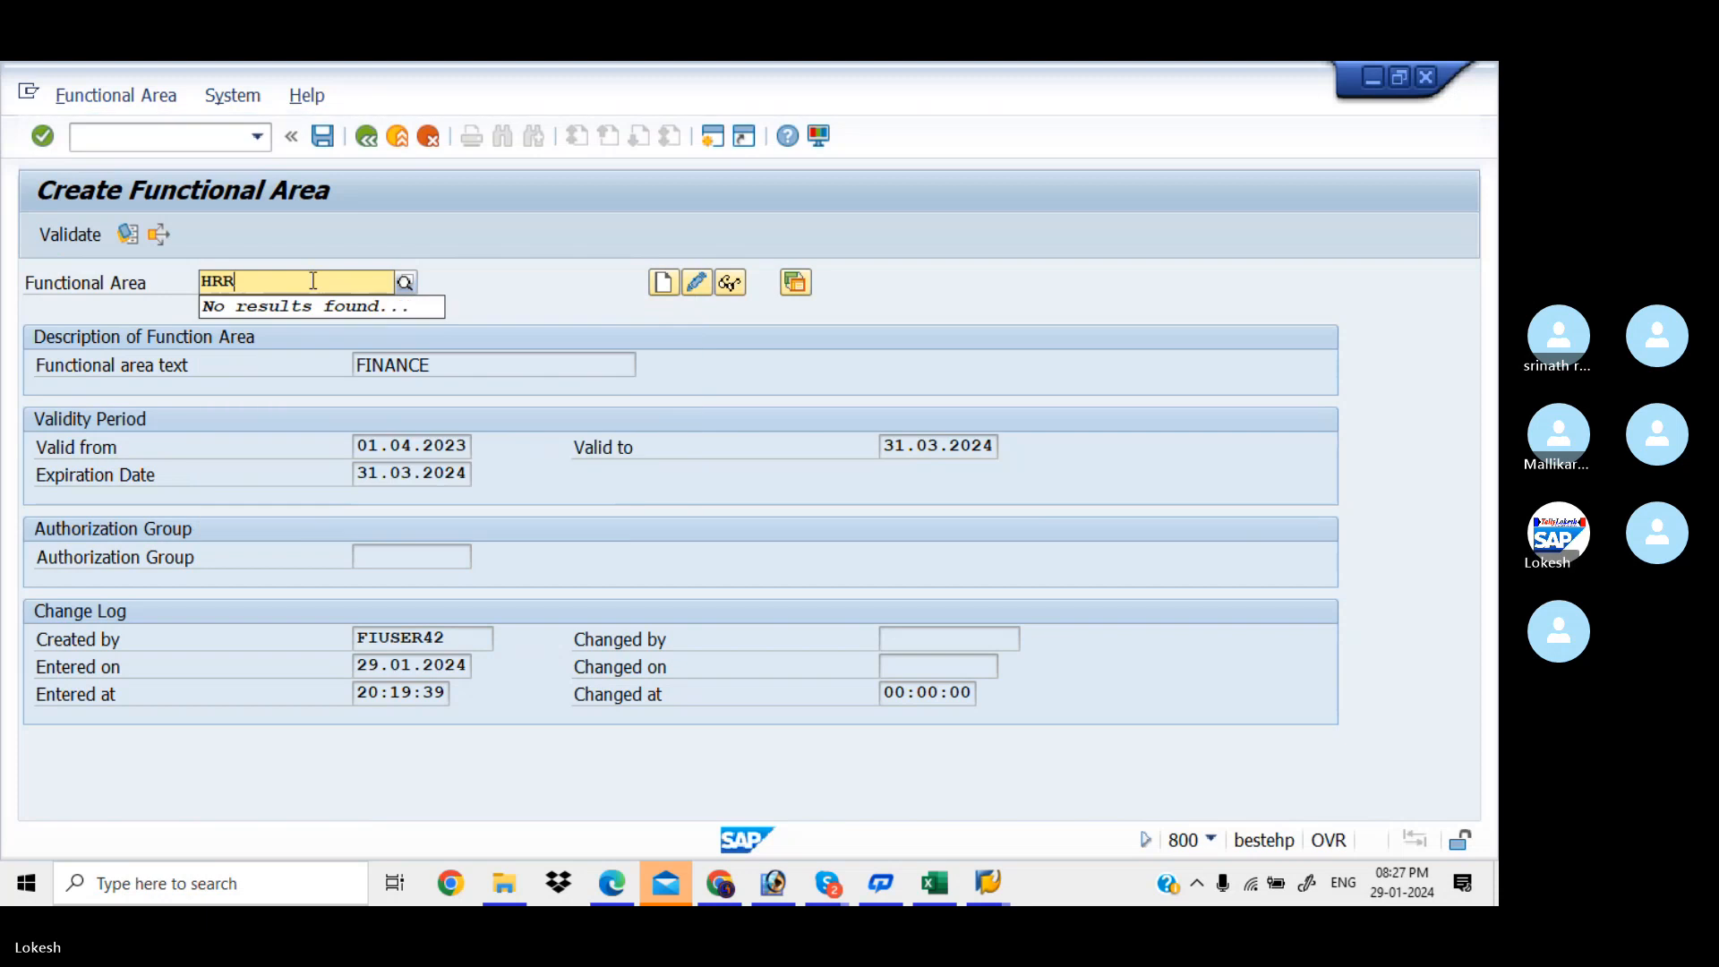
left_click(664, 283)
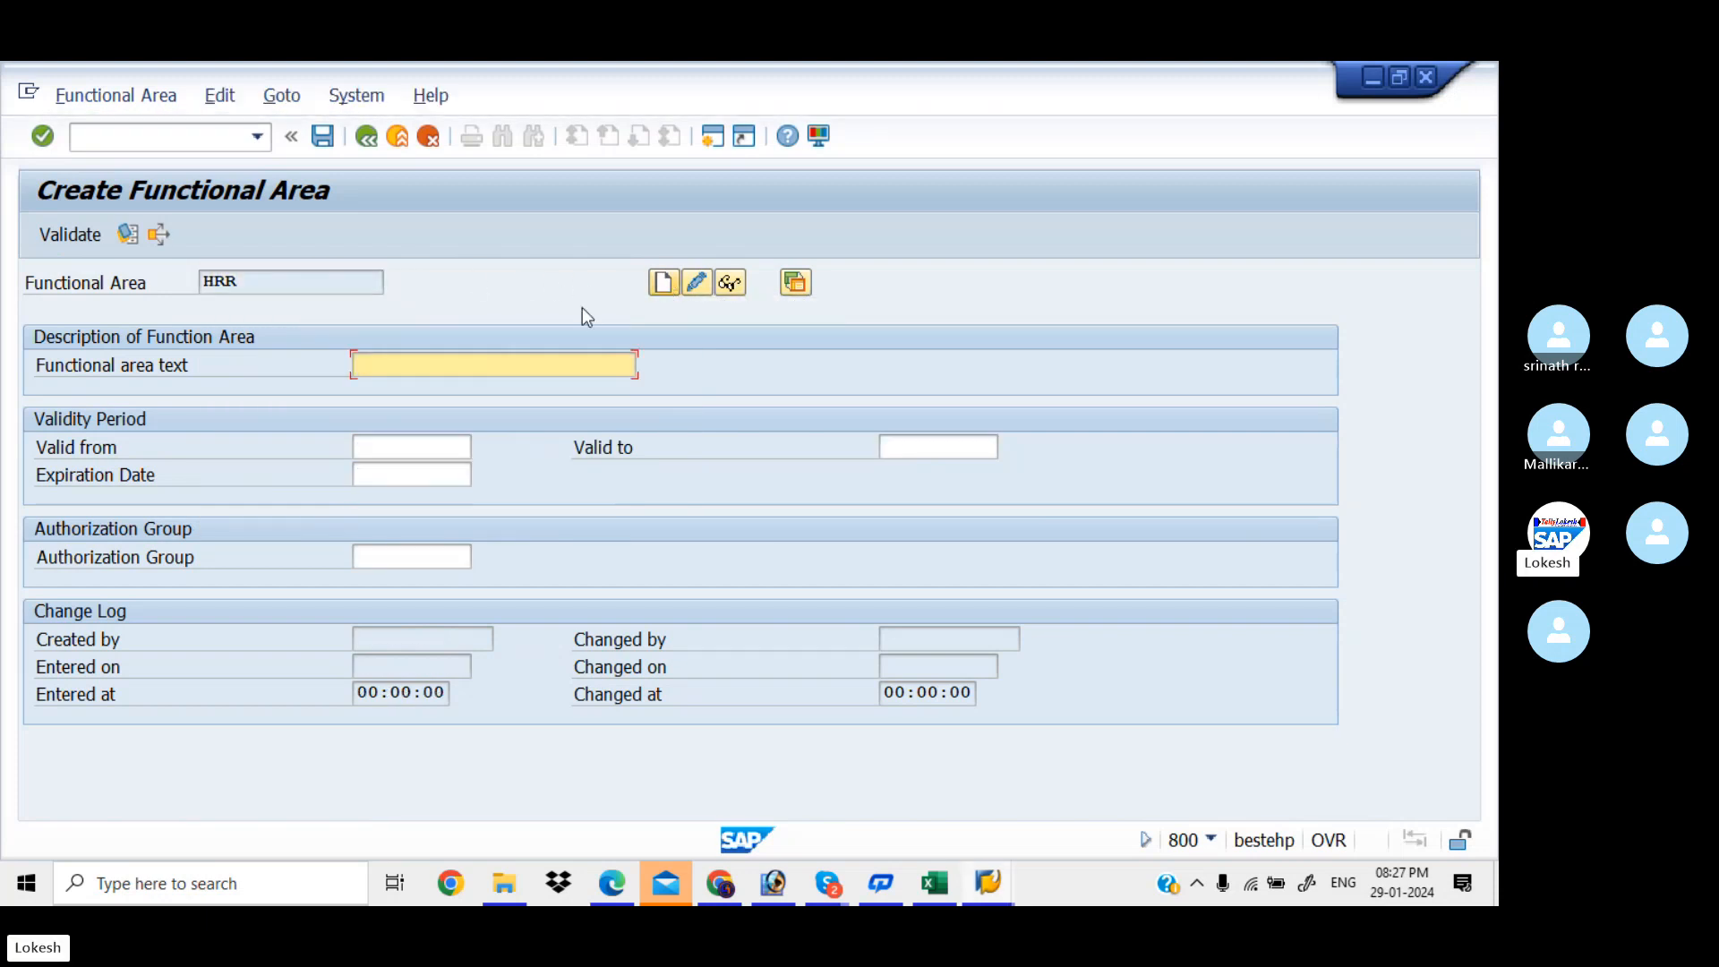
Give HRR text HR, validity 01.04.2023 to 31.03.2024, expiration 31.03.2024, and save it
type("HR")
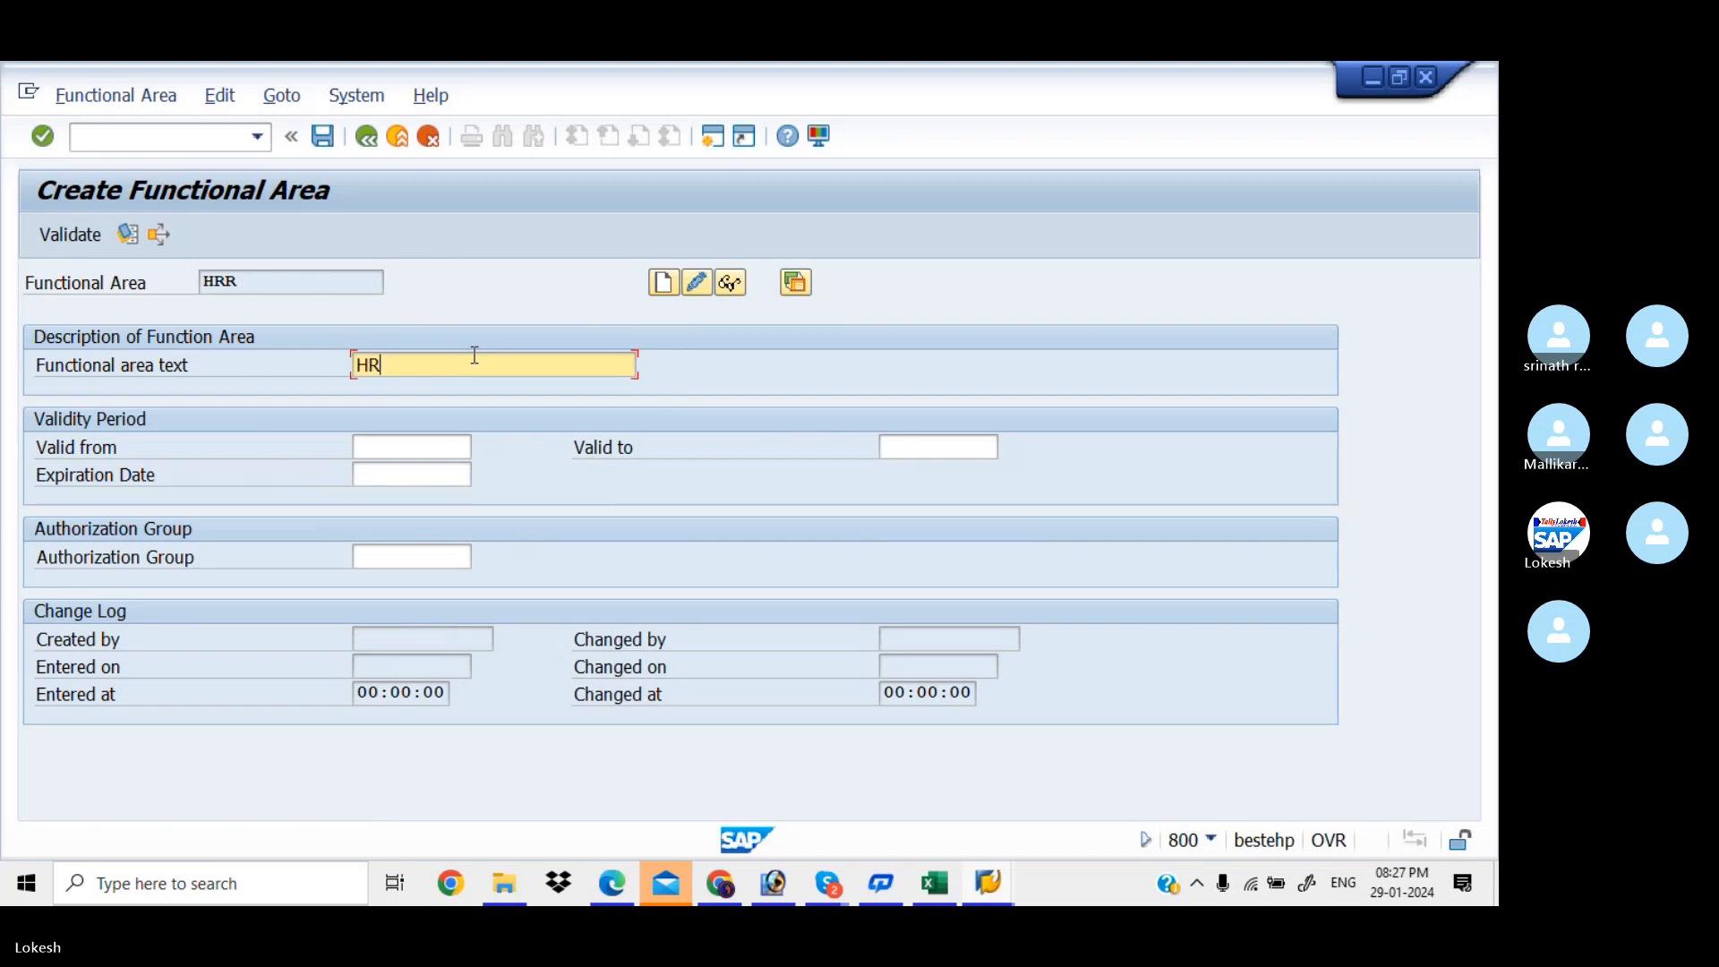
key("Tab")
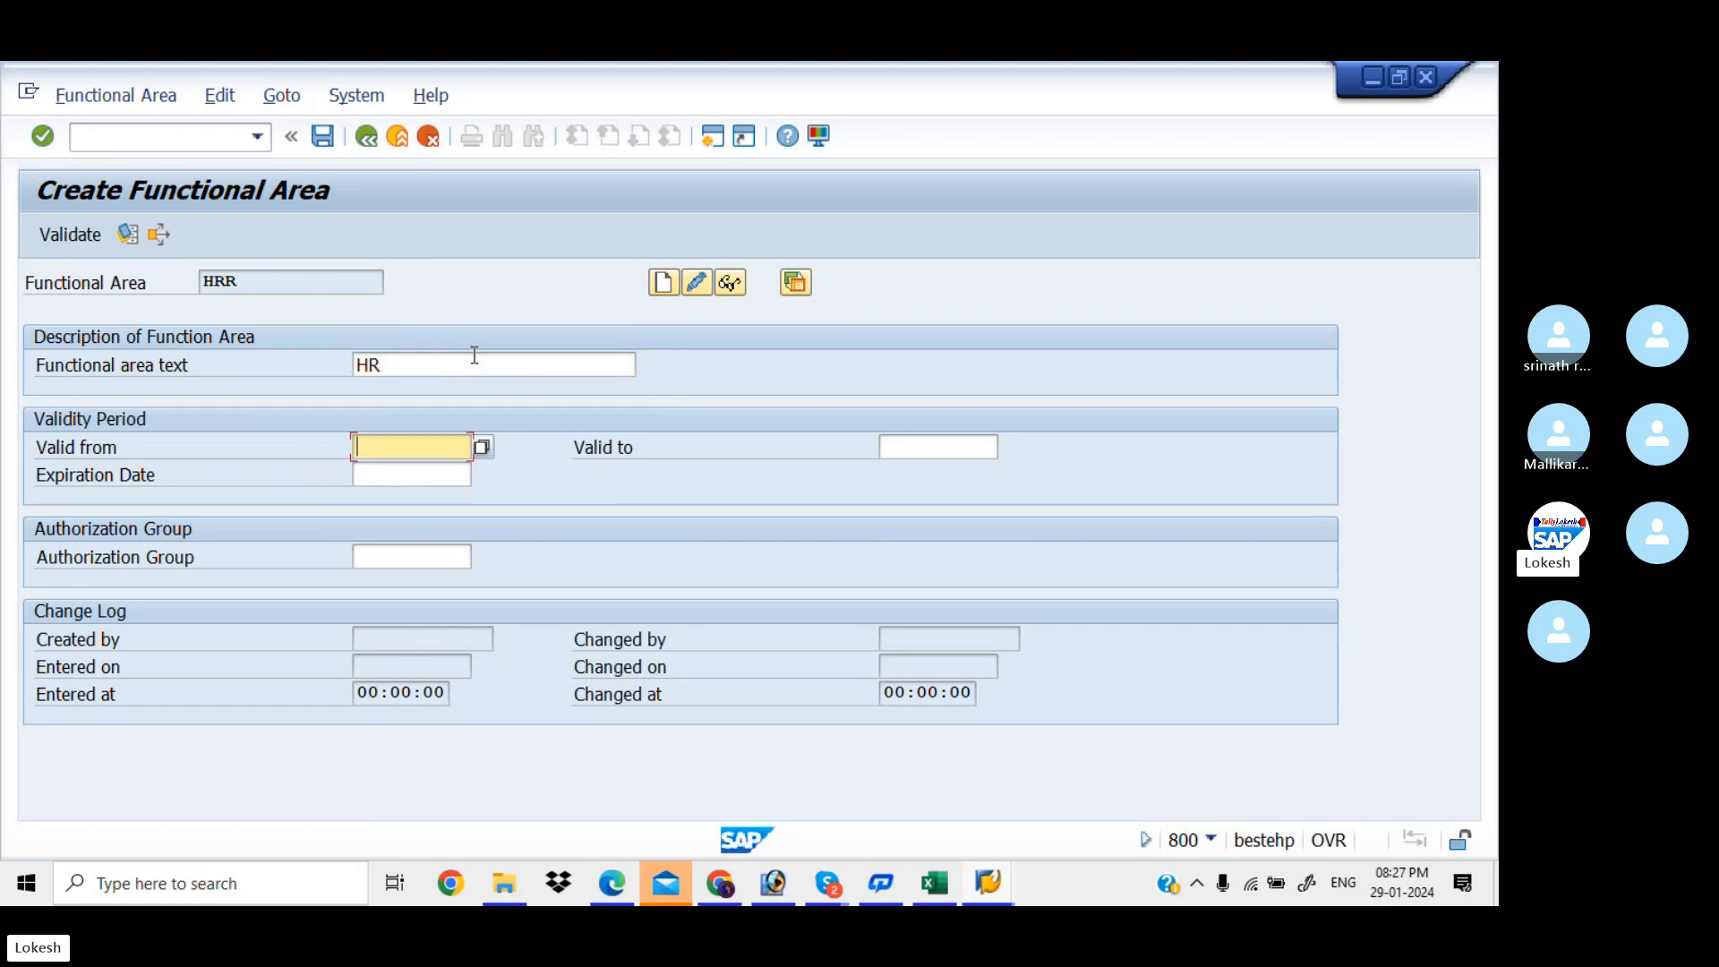
type("1.04.2023")
key("Tab")
key("Down")
key("Tab")
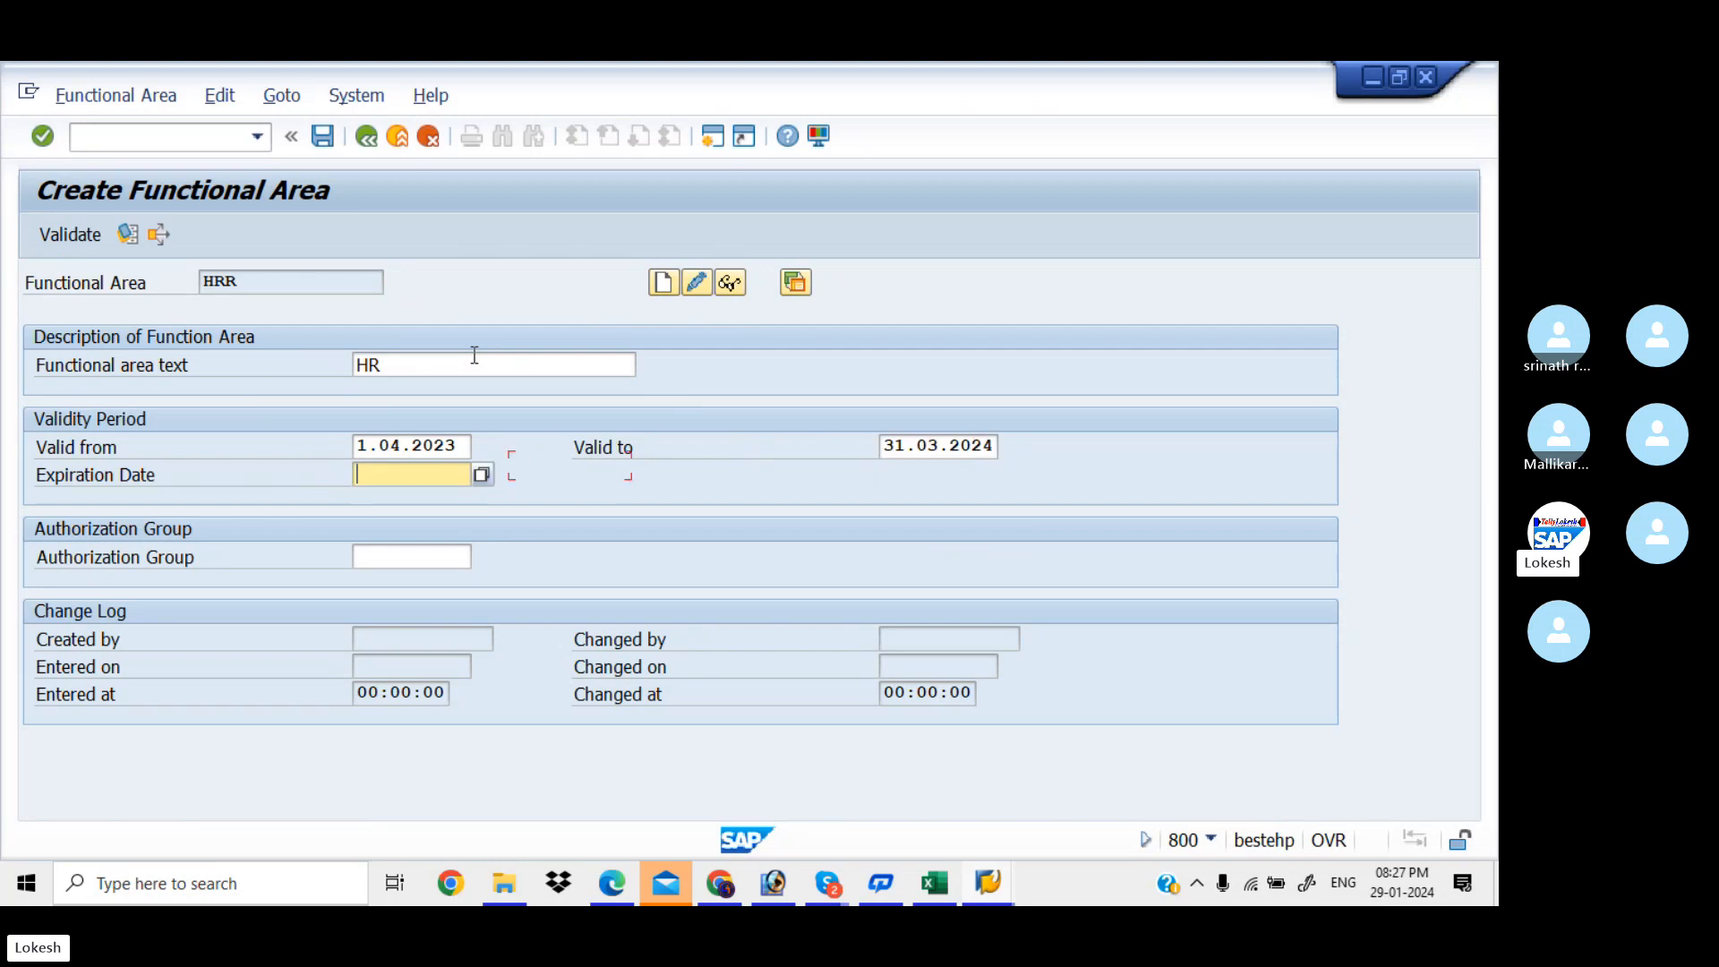
key("Down")
key("Tab")
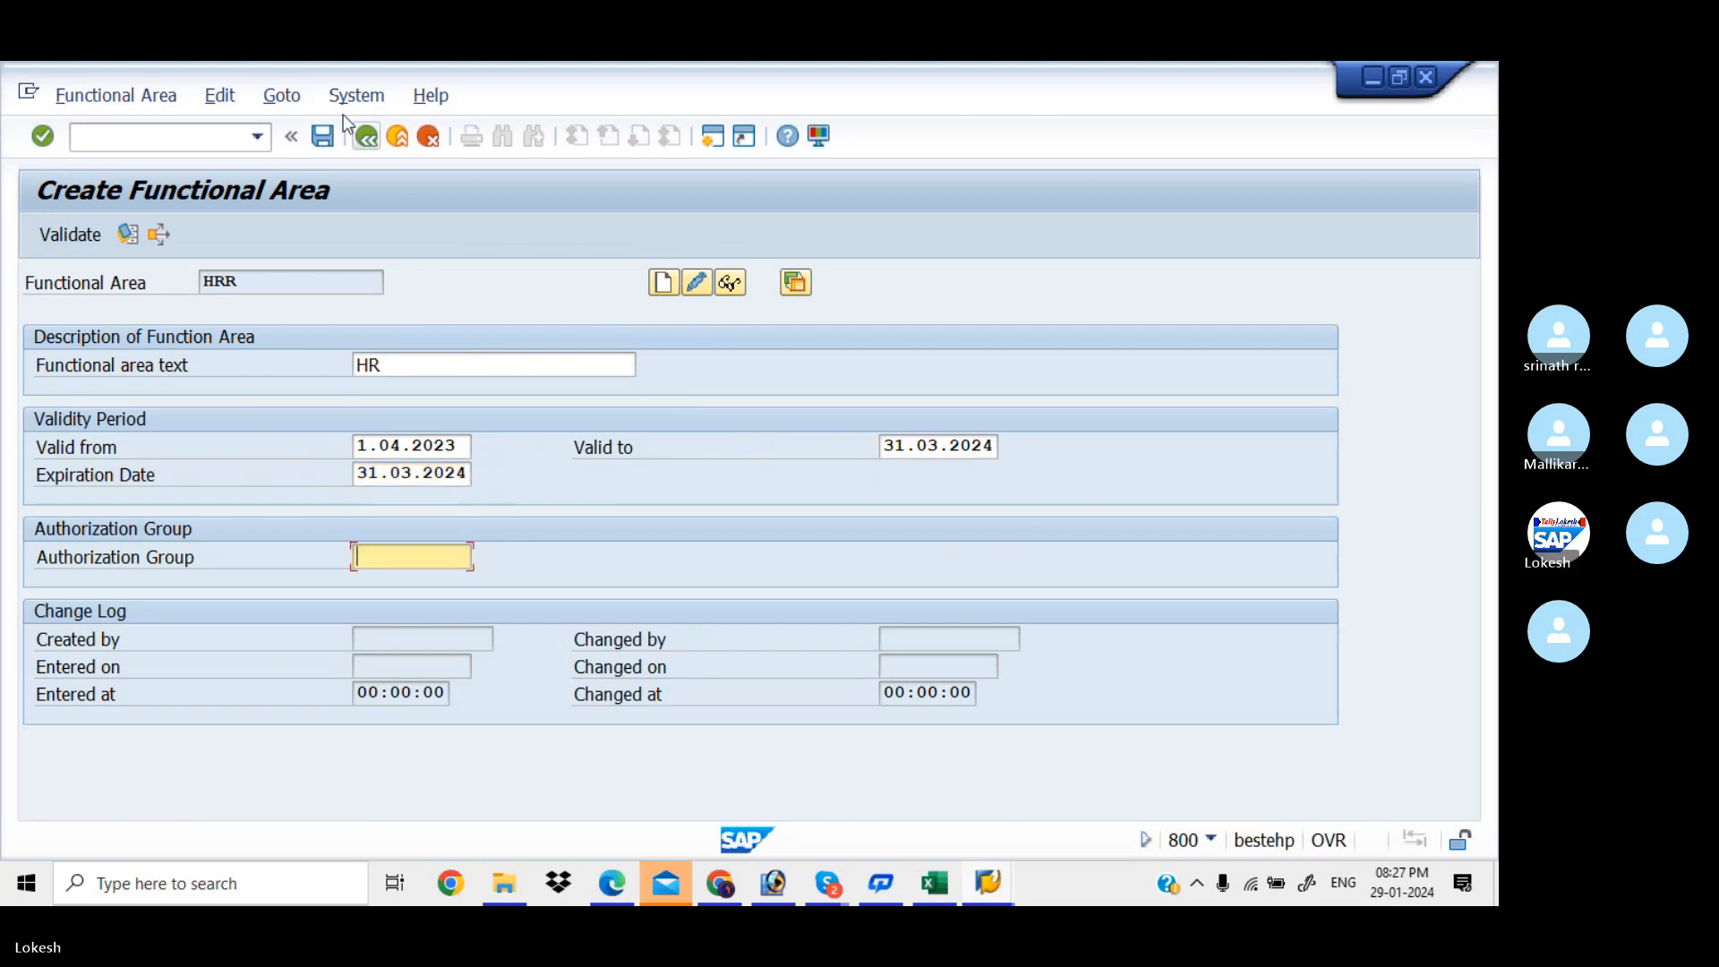
left_click(325, 138)
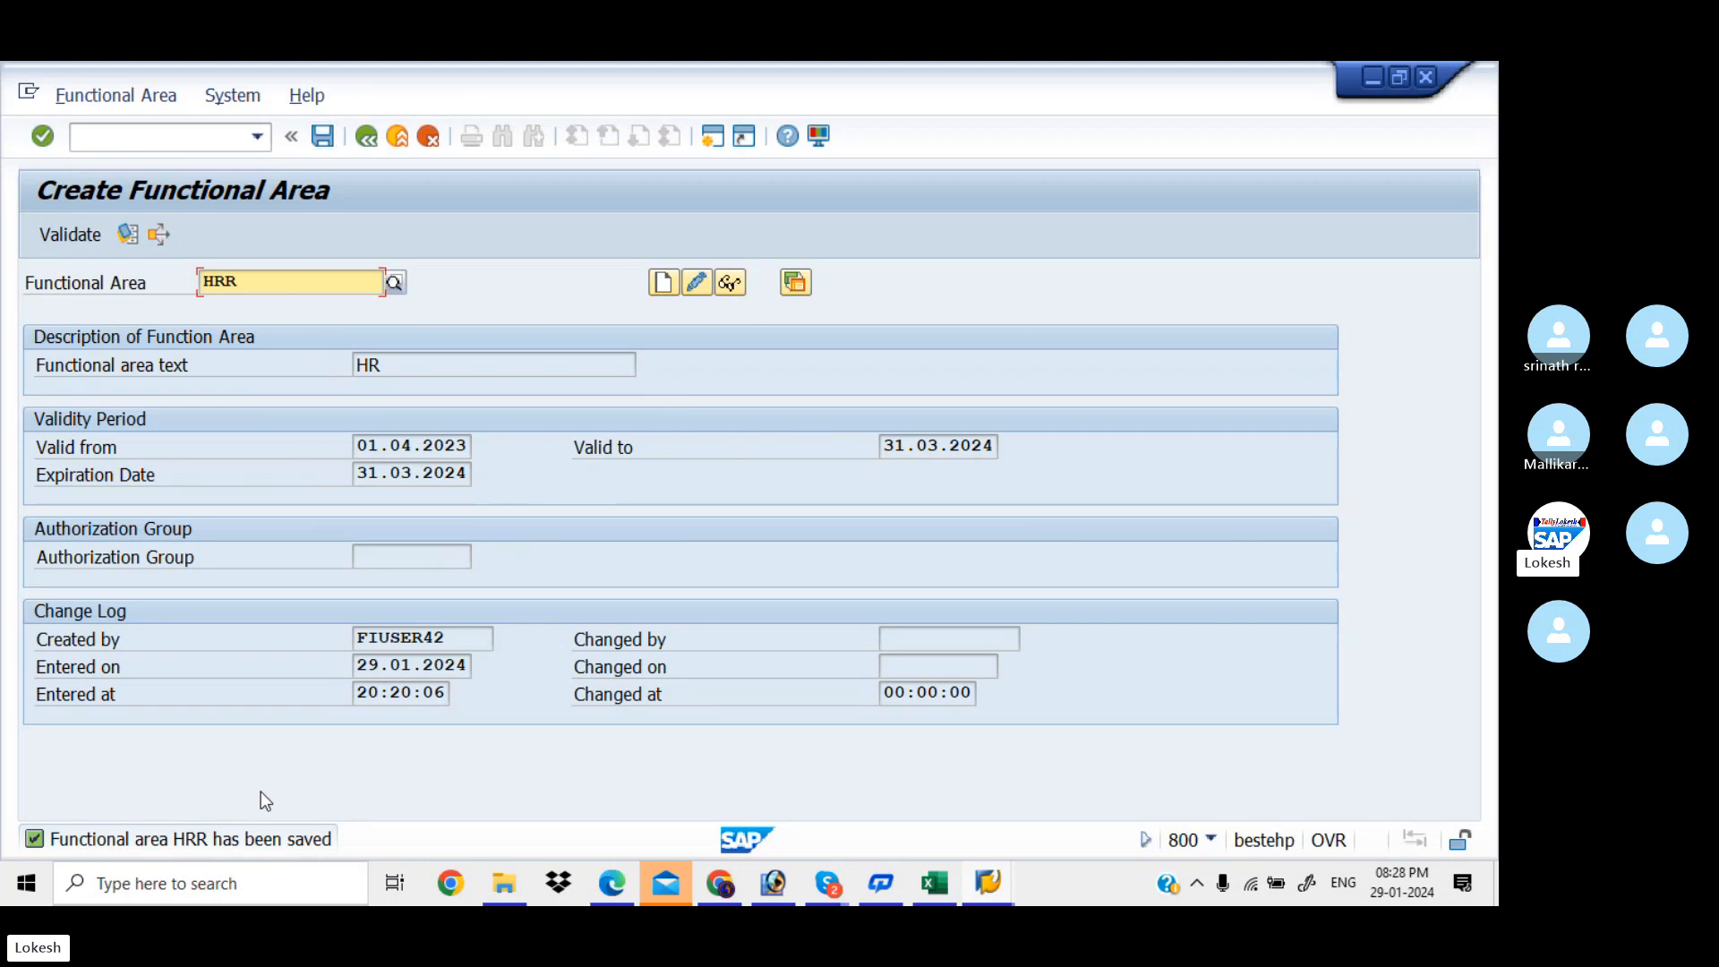
Start creating functional area SALESS with description SALES
key("BackSpace")
key("BackSpace")
key("BackSpace")
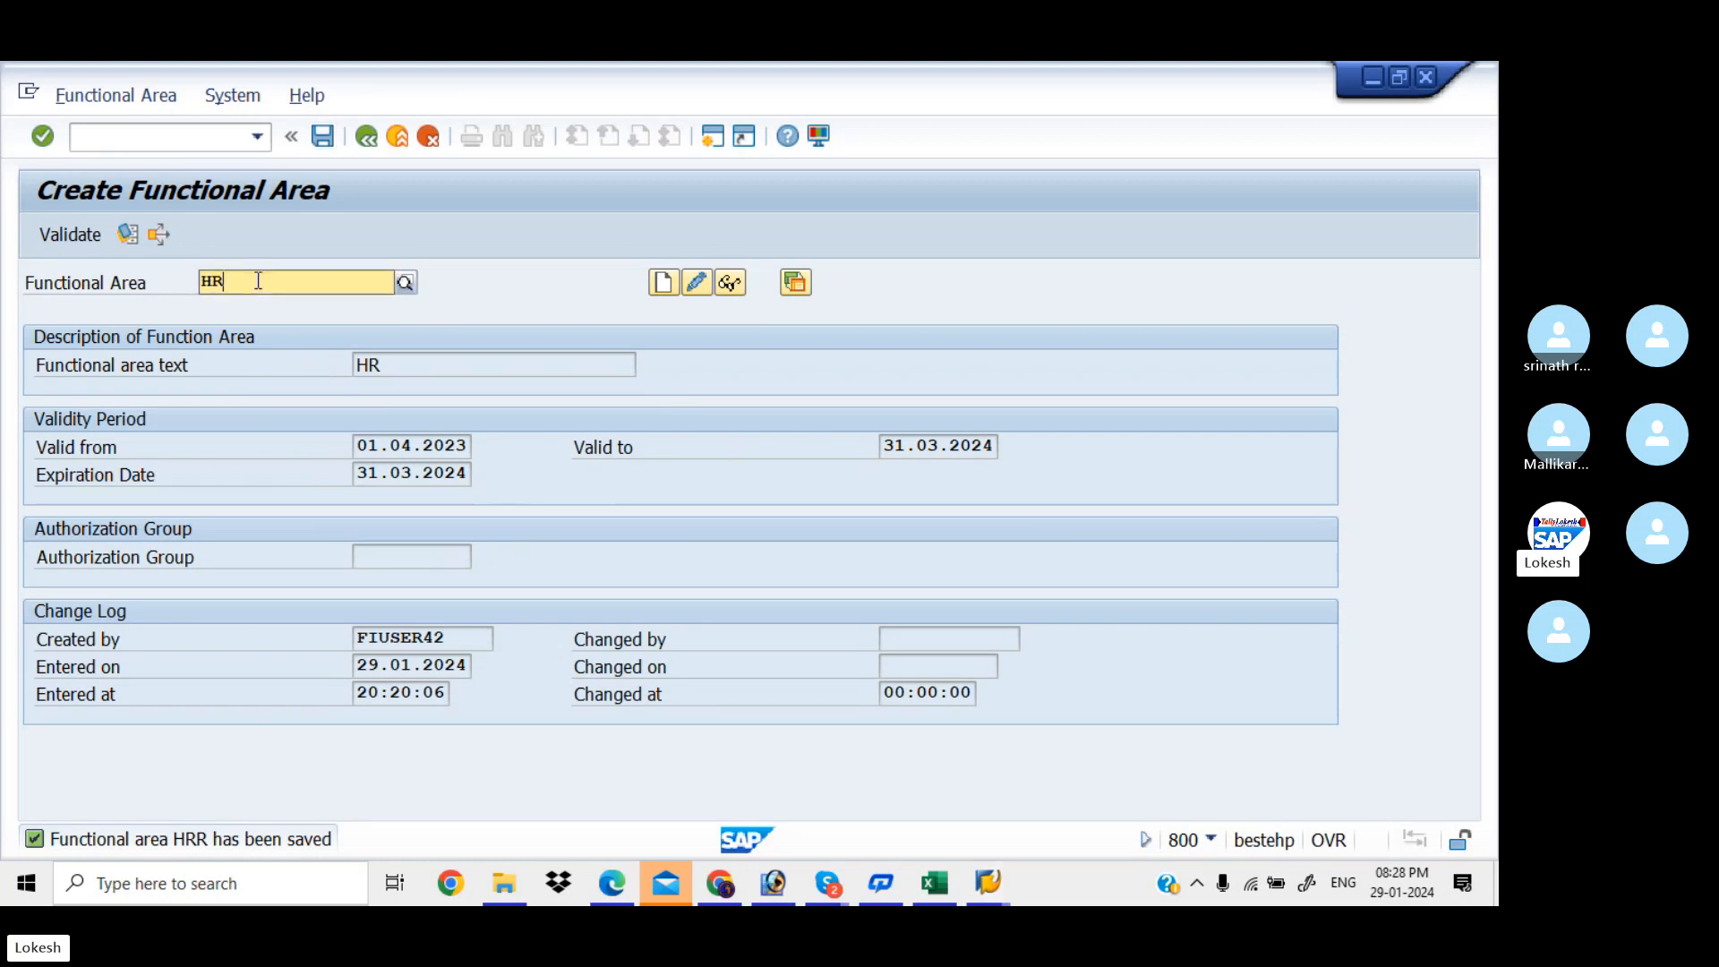
type("SALES")
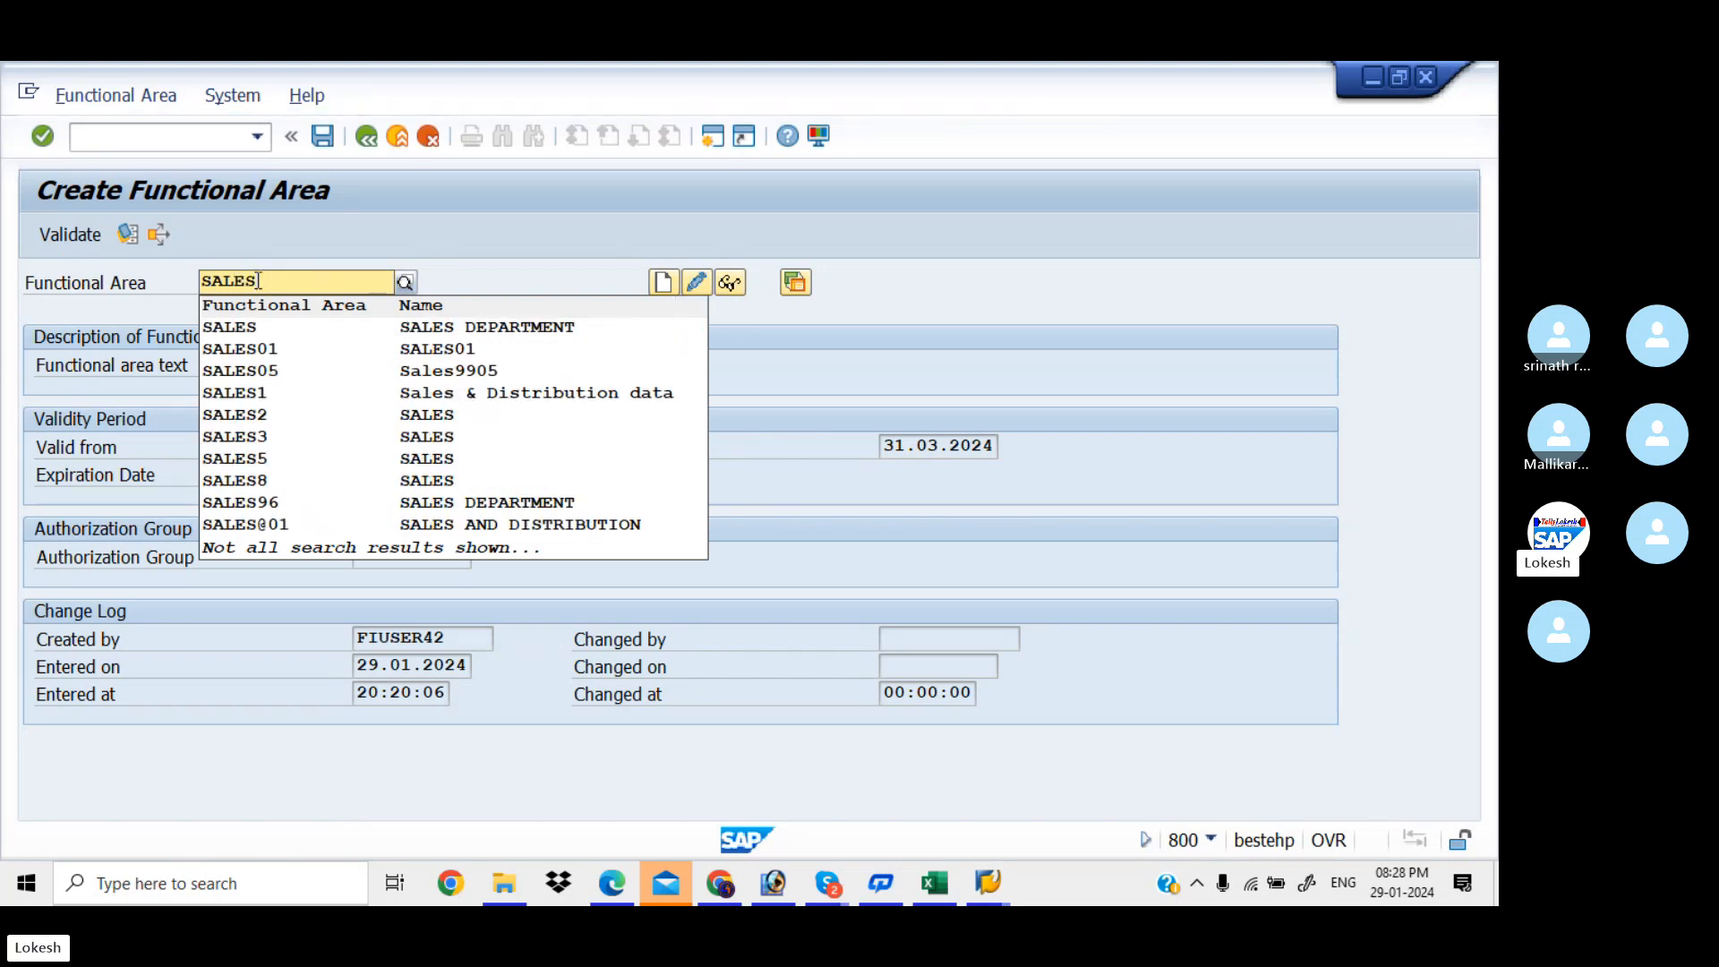
type("S")
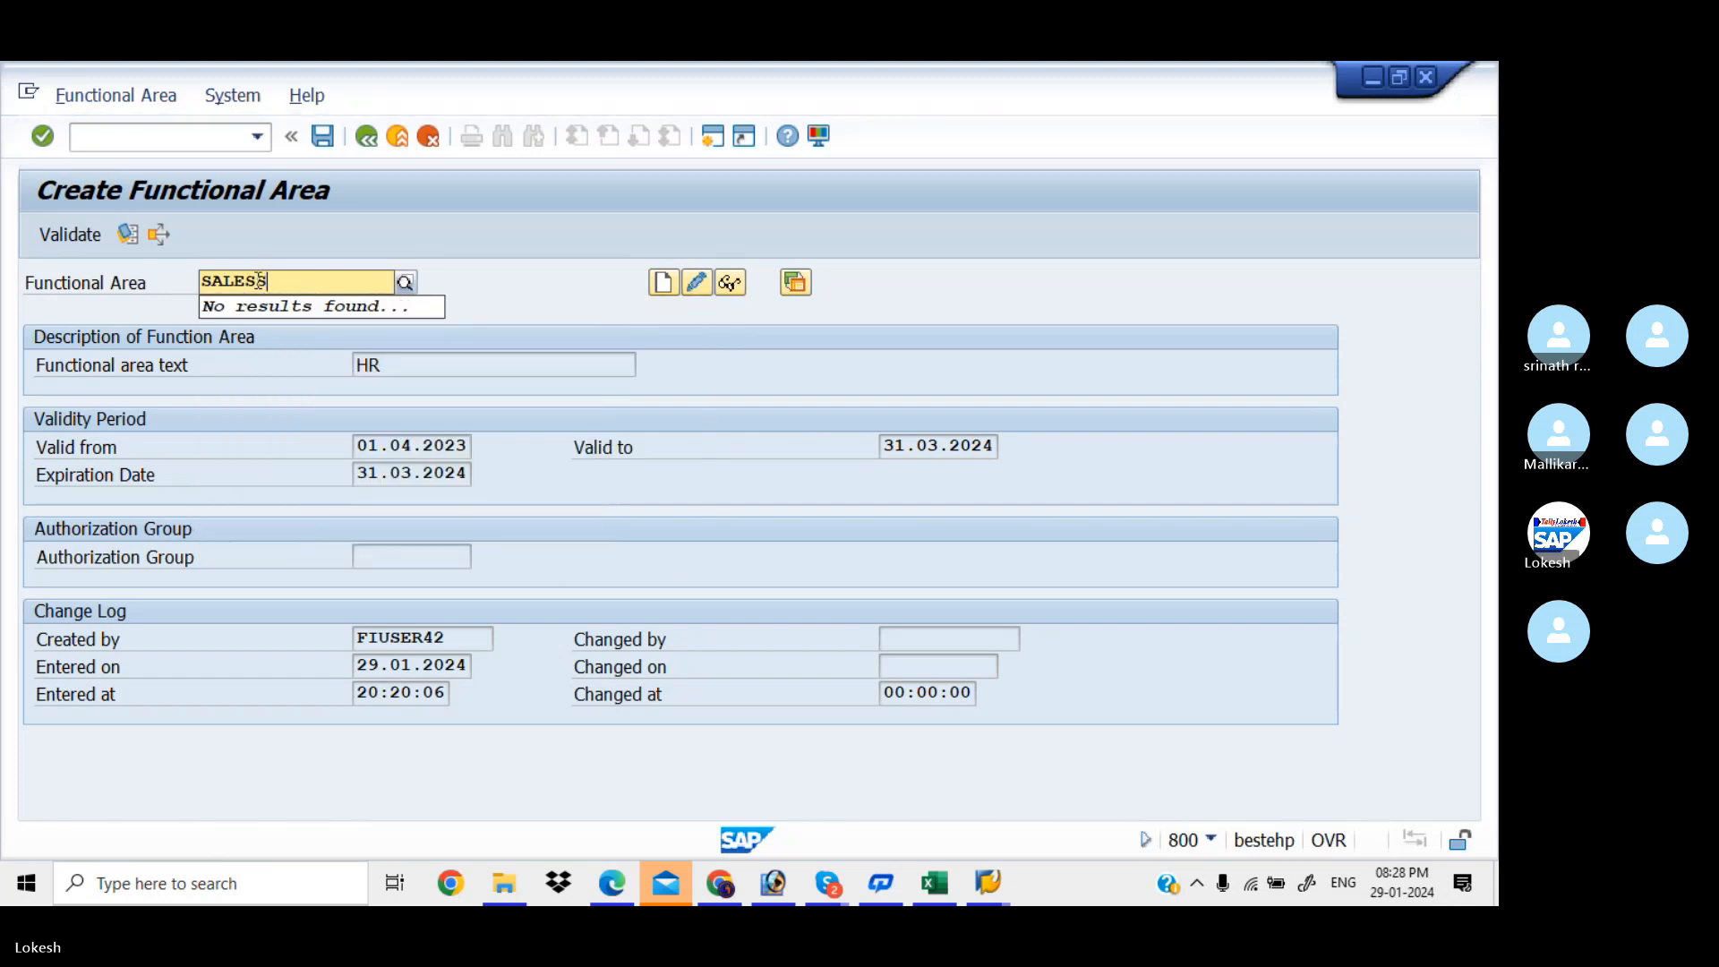
left_click(663, 283)
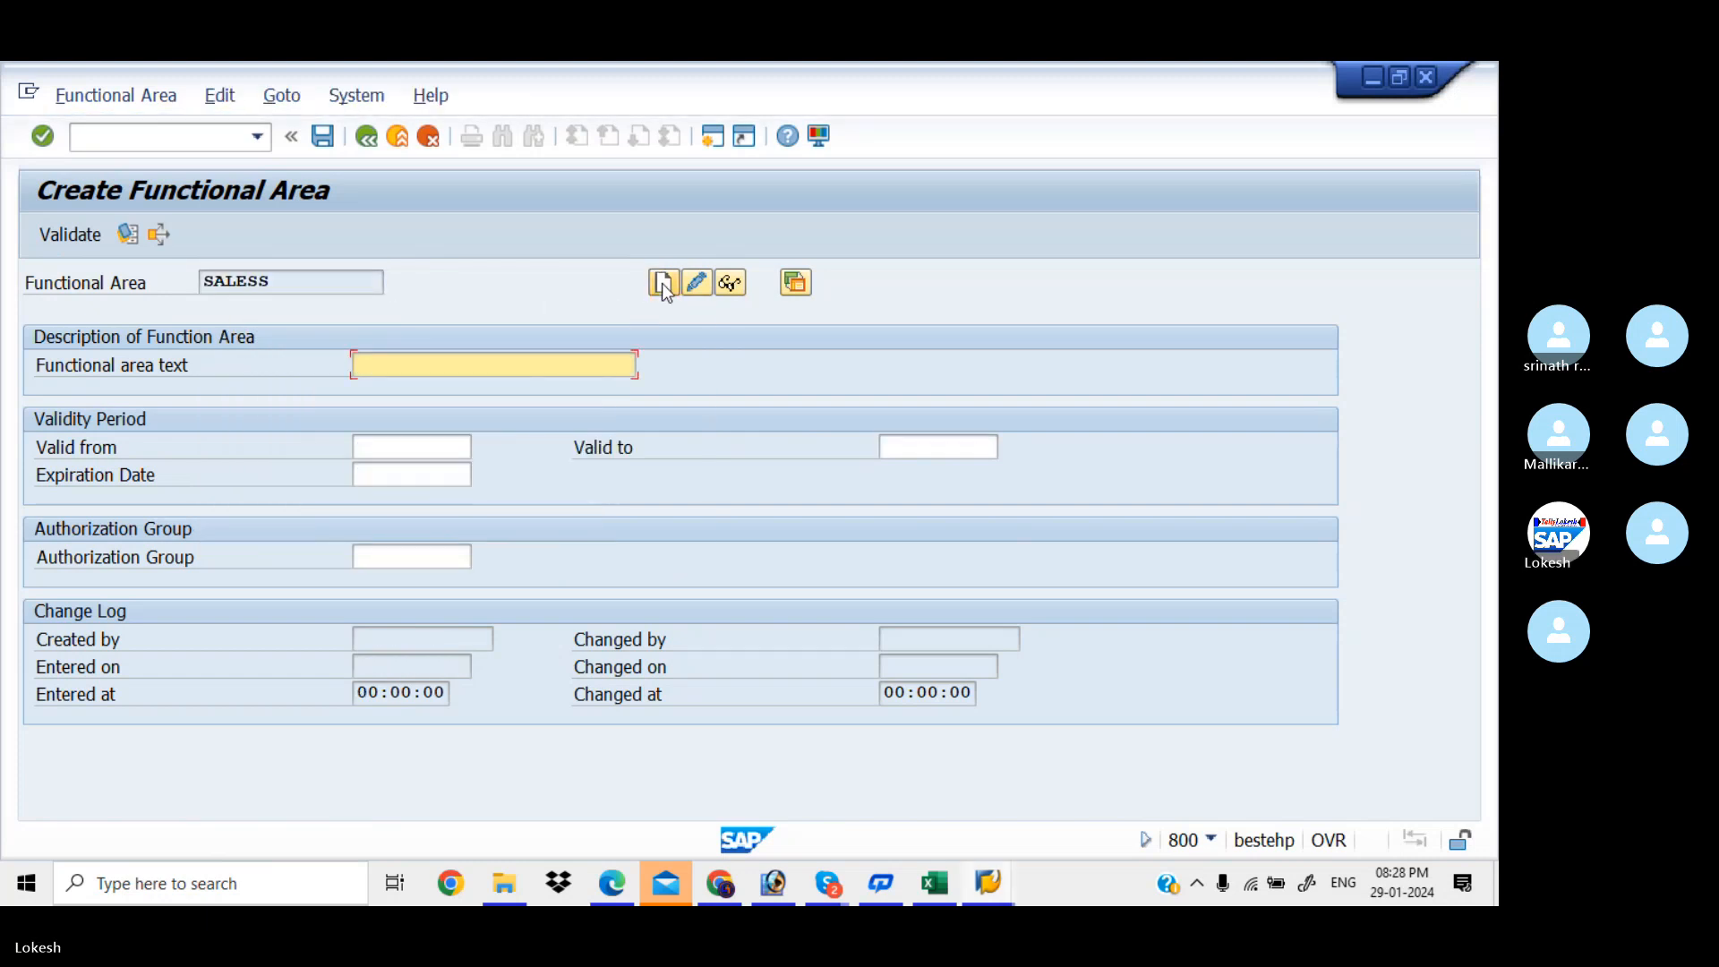
type("S")
key("Down")
key("Return")
Set SALESS validity 01.04.2023 to 31.03.2024 with expiration 31.03.2024, and save it
key("Tab")
key("Down")
key("Return")
key("Tab")
key("Down")
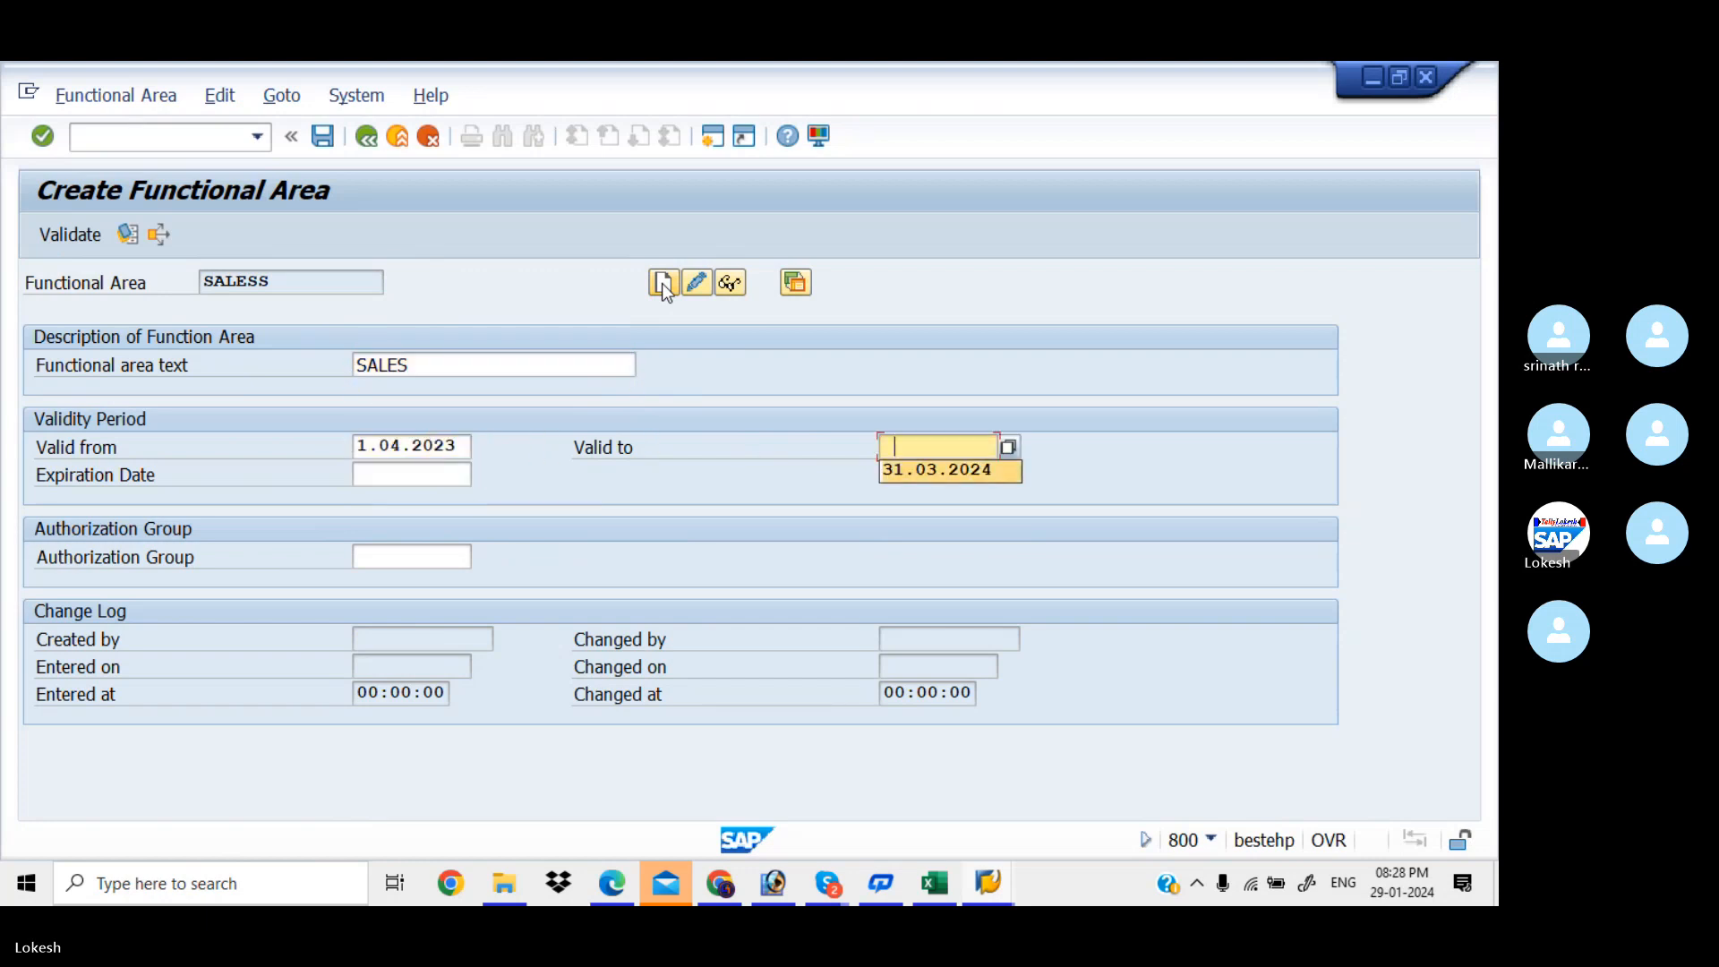
key("Return")
key("Tab")
key("Down")
key("Return")
key("Tab")
key("Return")
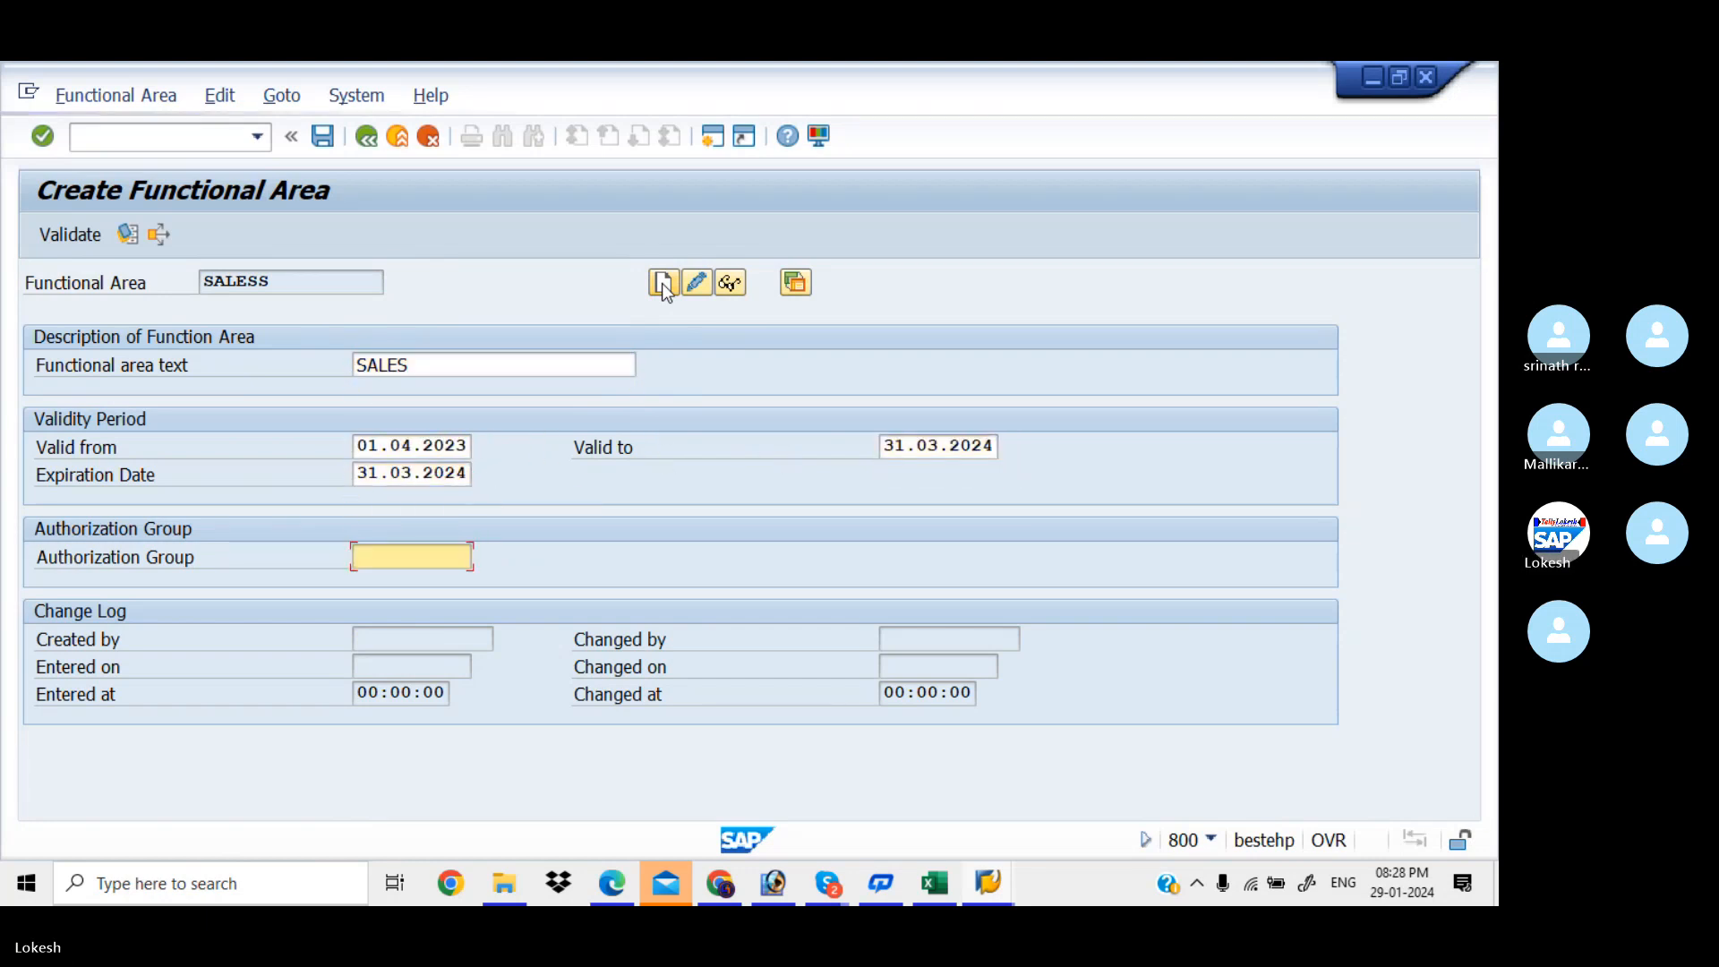
left_click(323, 137)
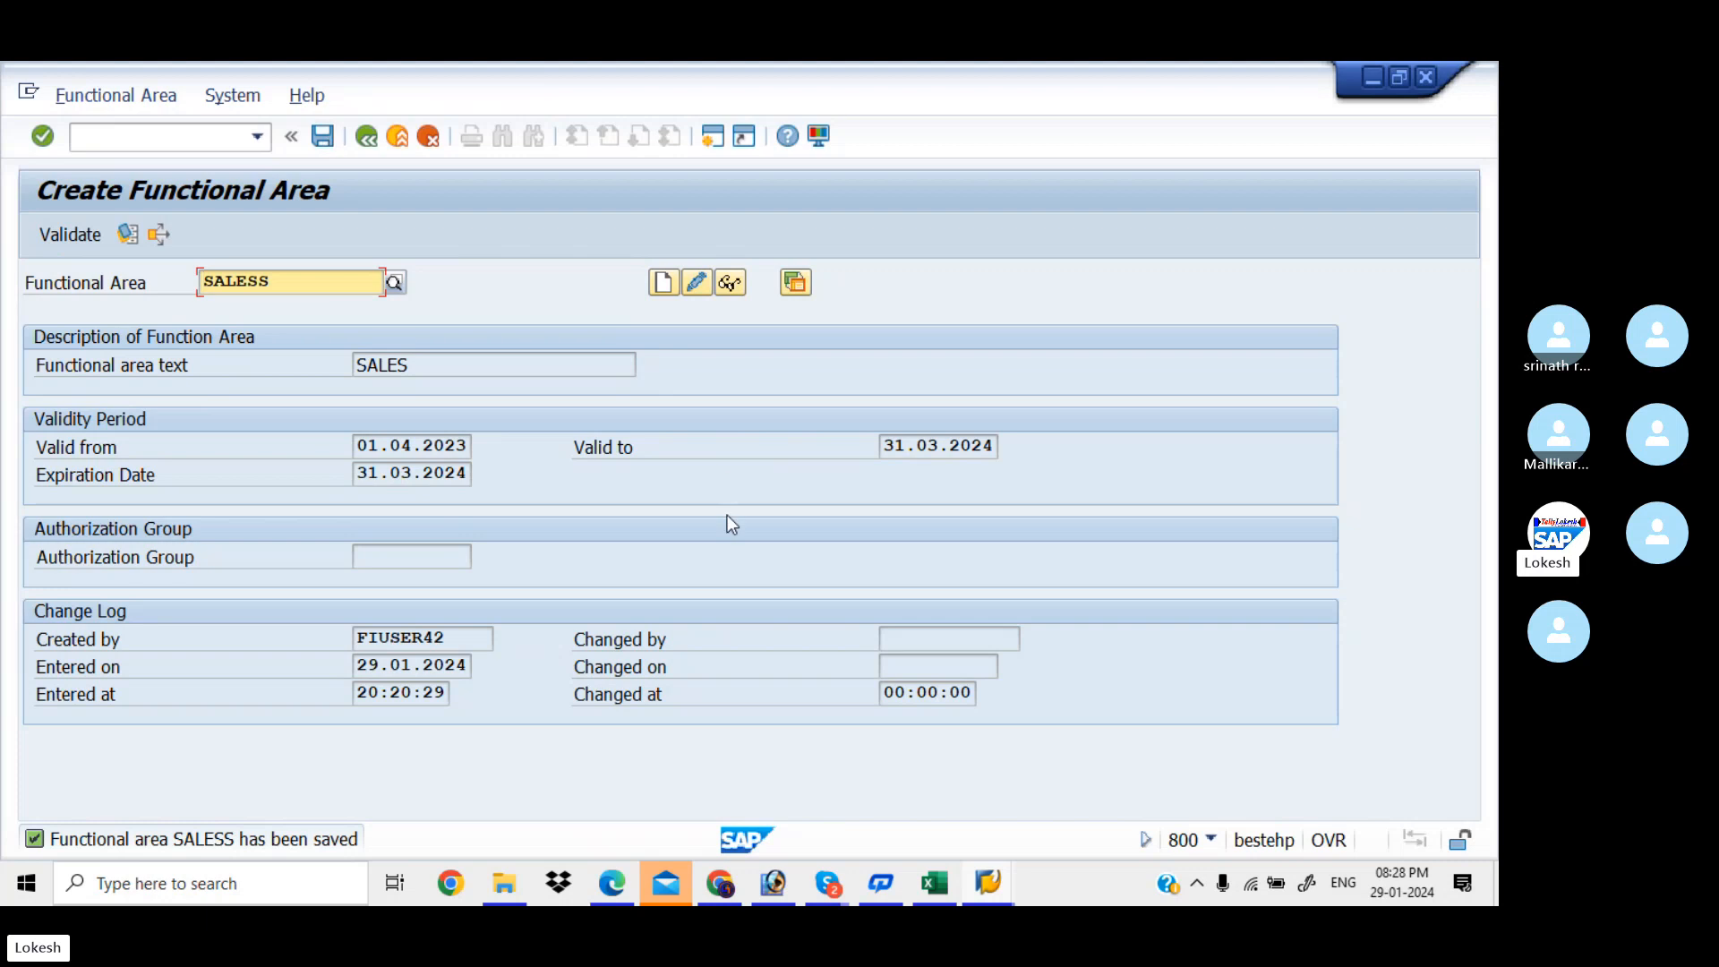
Record FINANCEE,SALESS in tracker cell D9 beside Define Functional Area
left_click(944, 884)
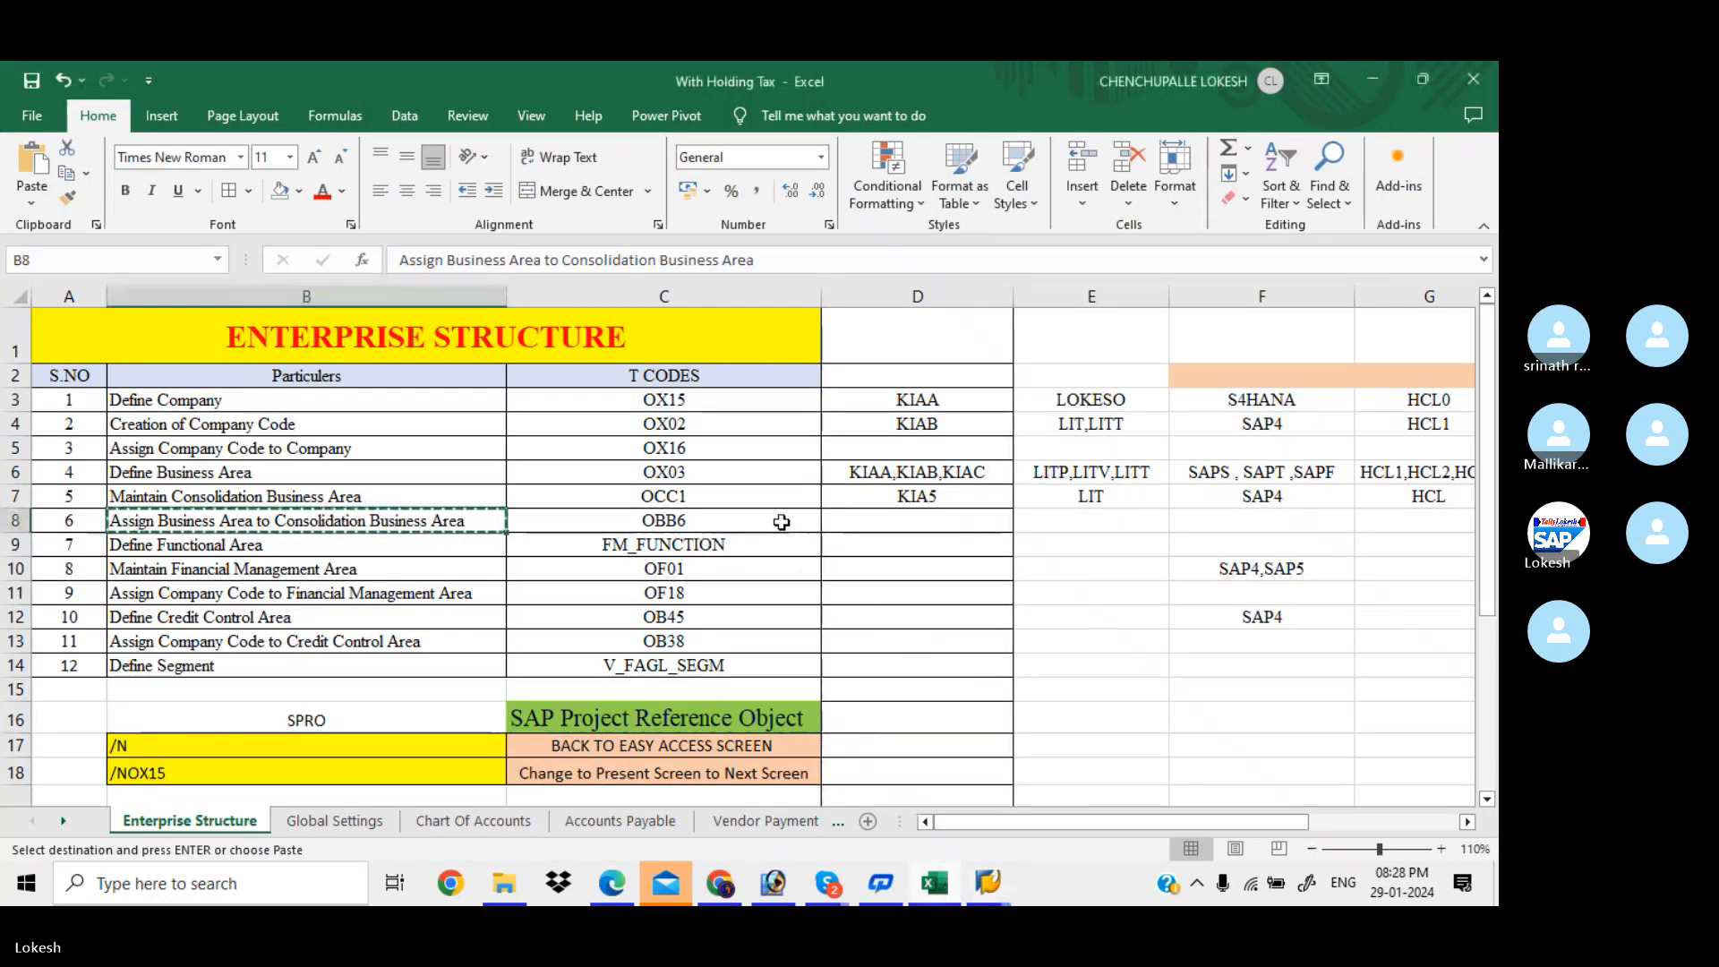
left_click(841, 547)
key("Escape")
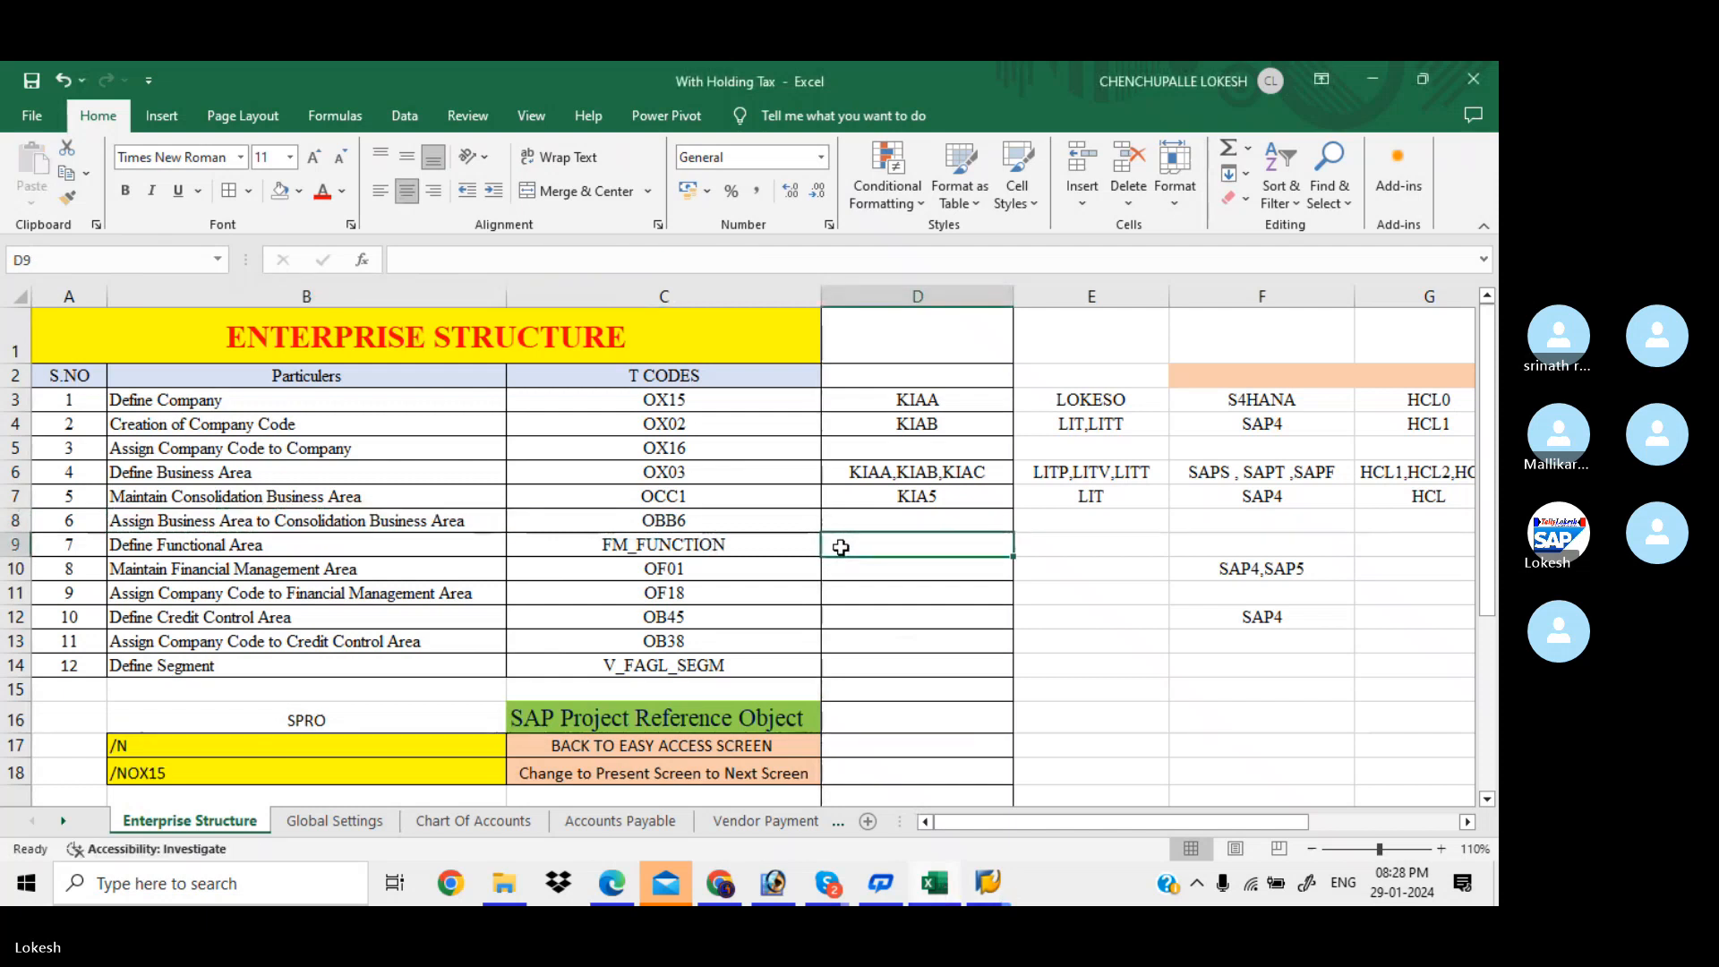
type("FIN")
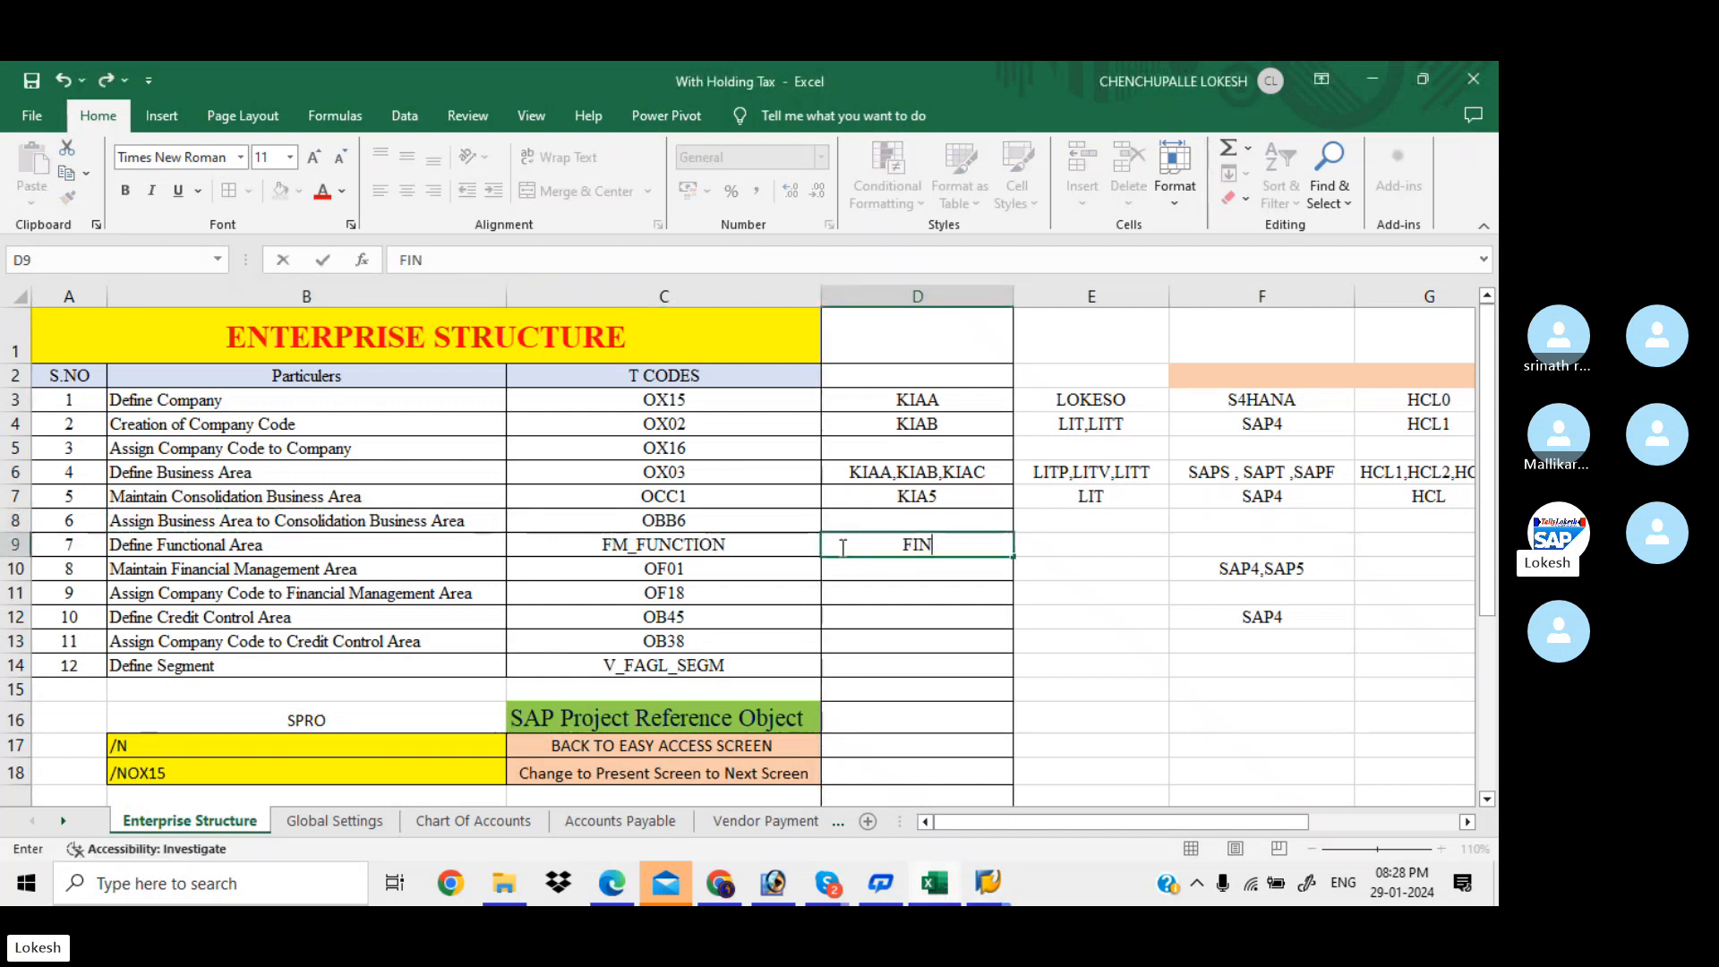
type("ANCE")
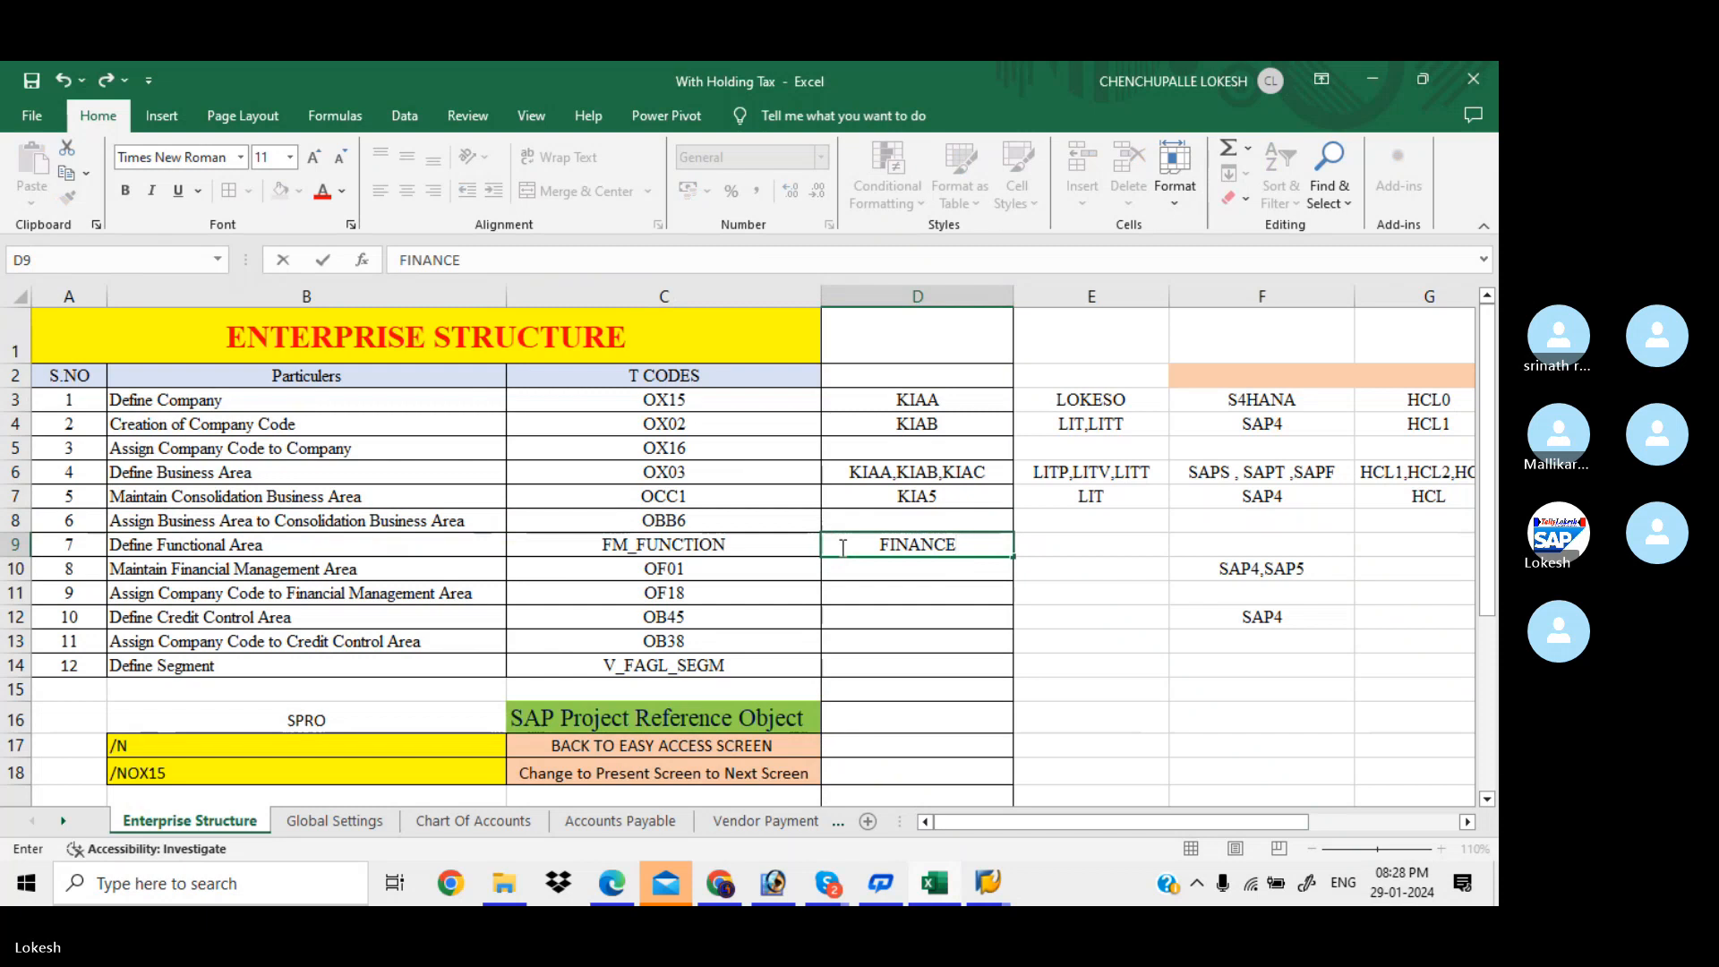
type("E")
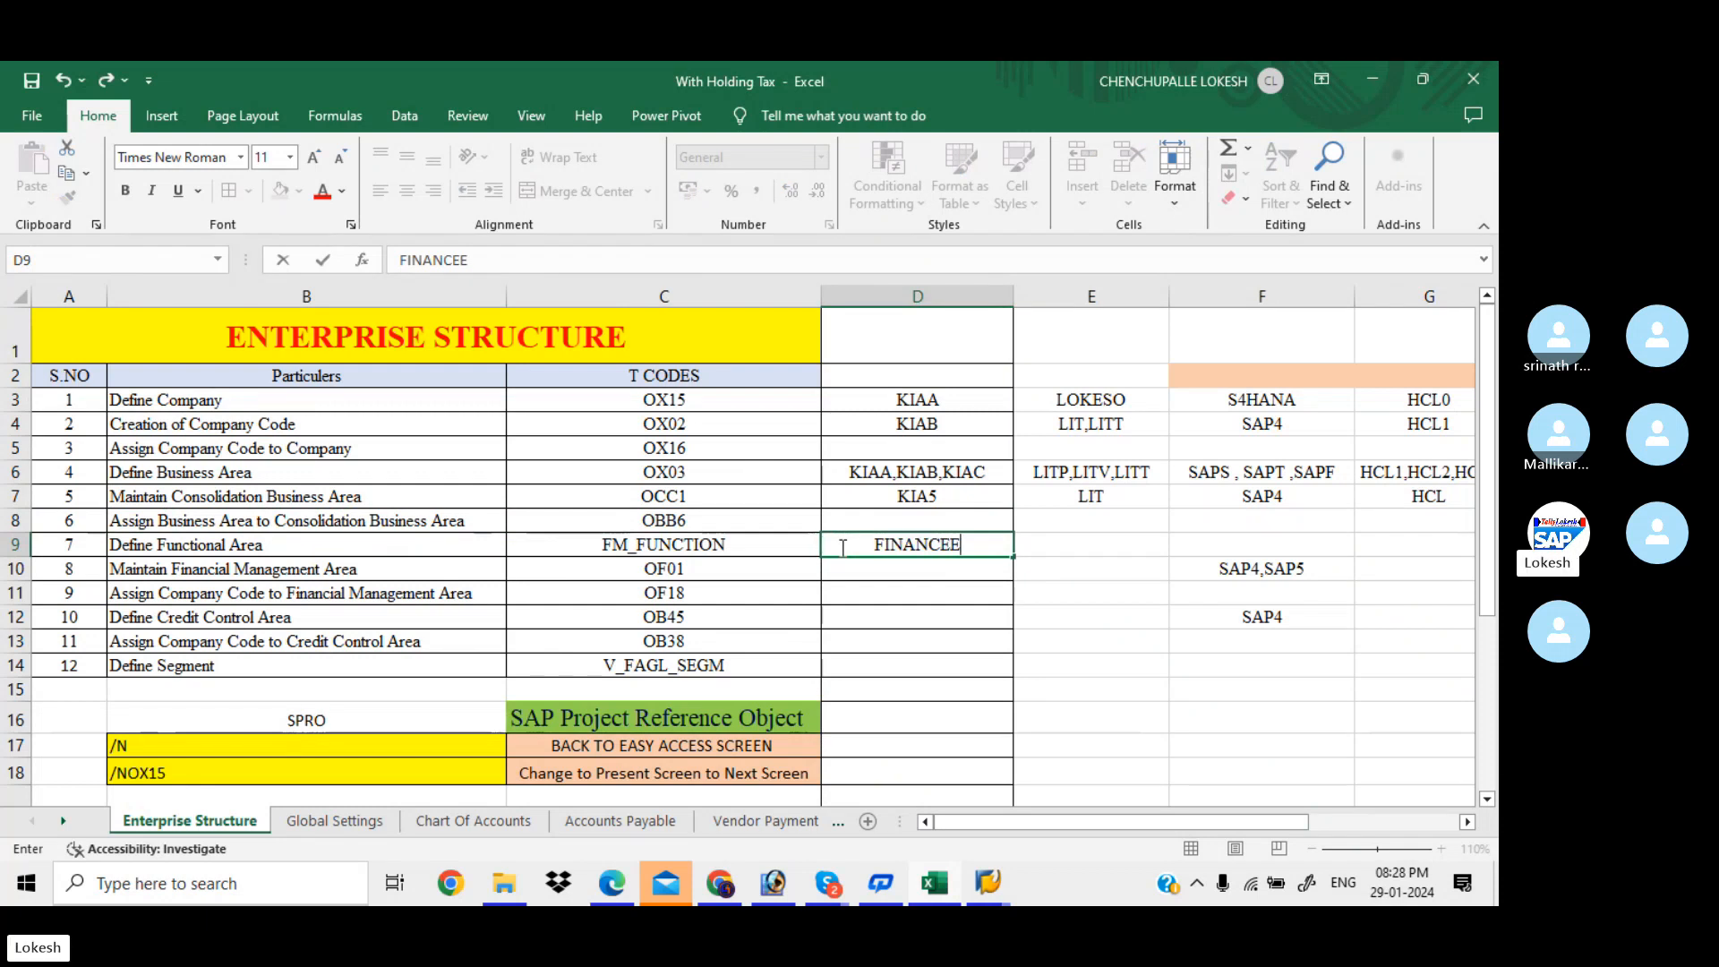
type(",SA")
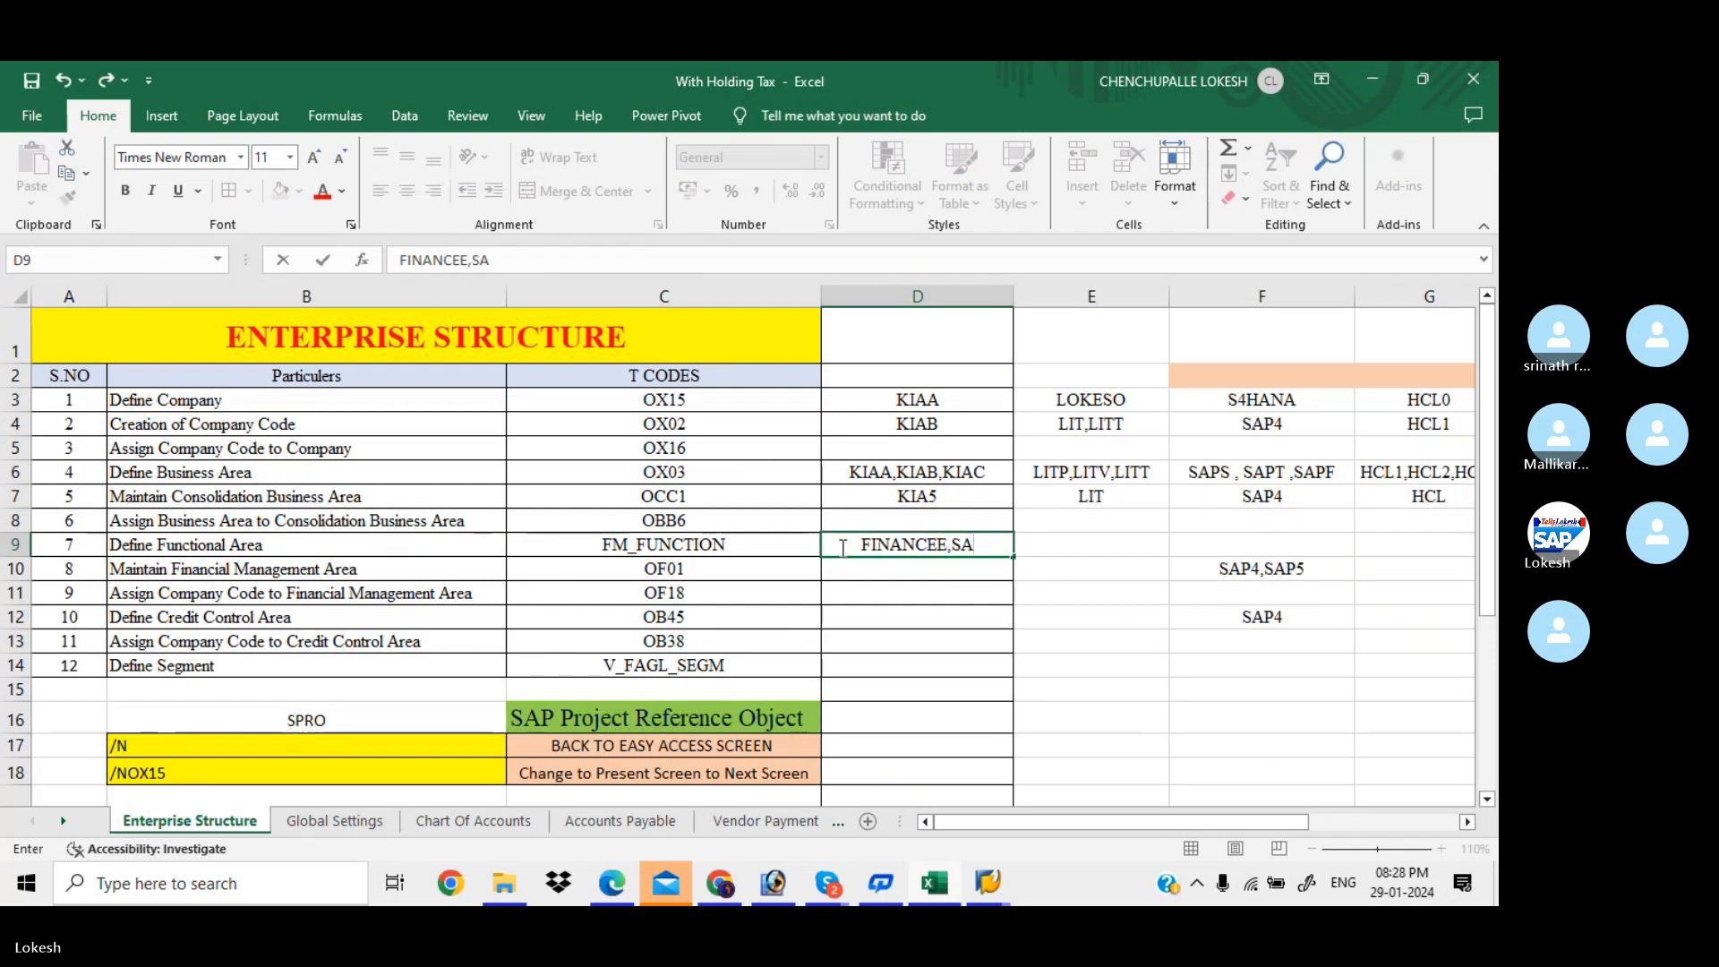
type("LESS")
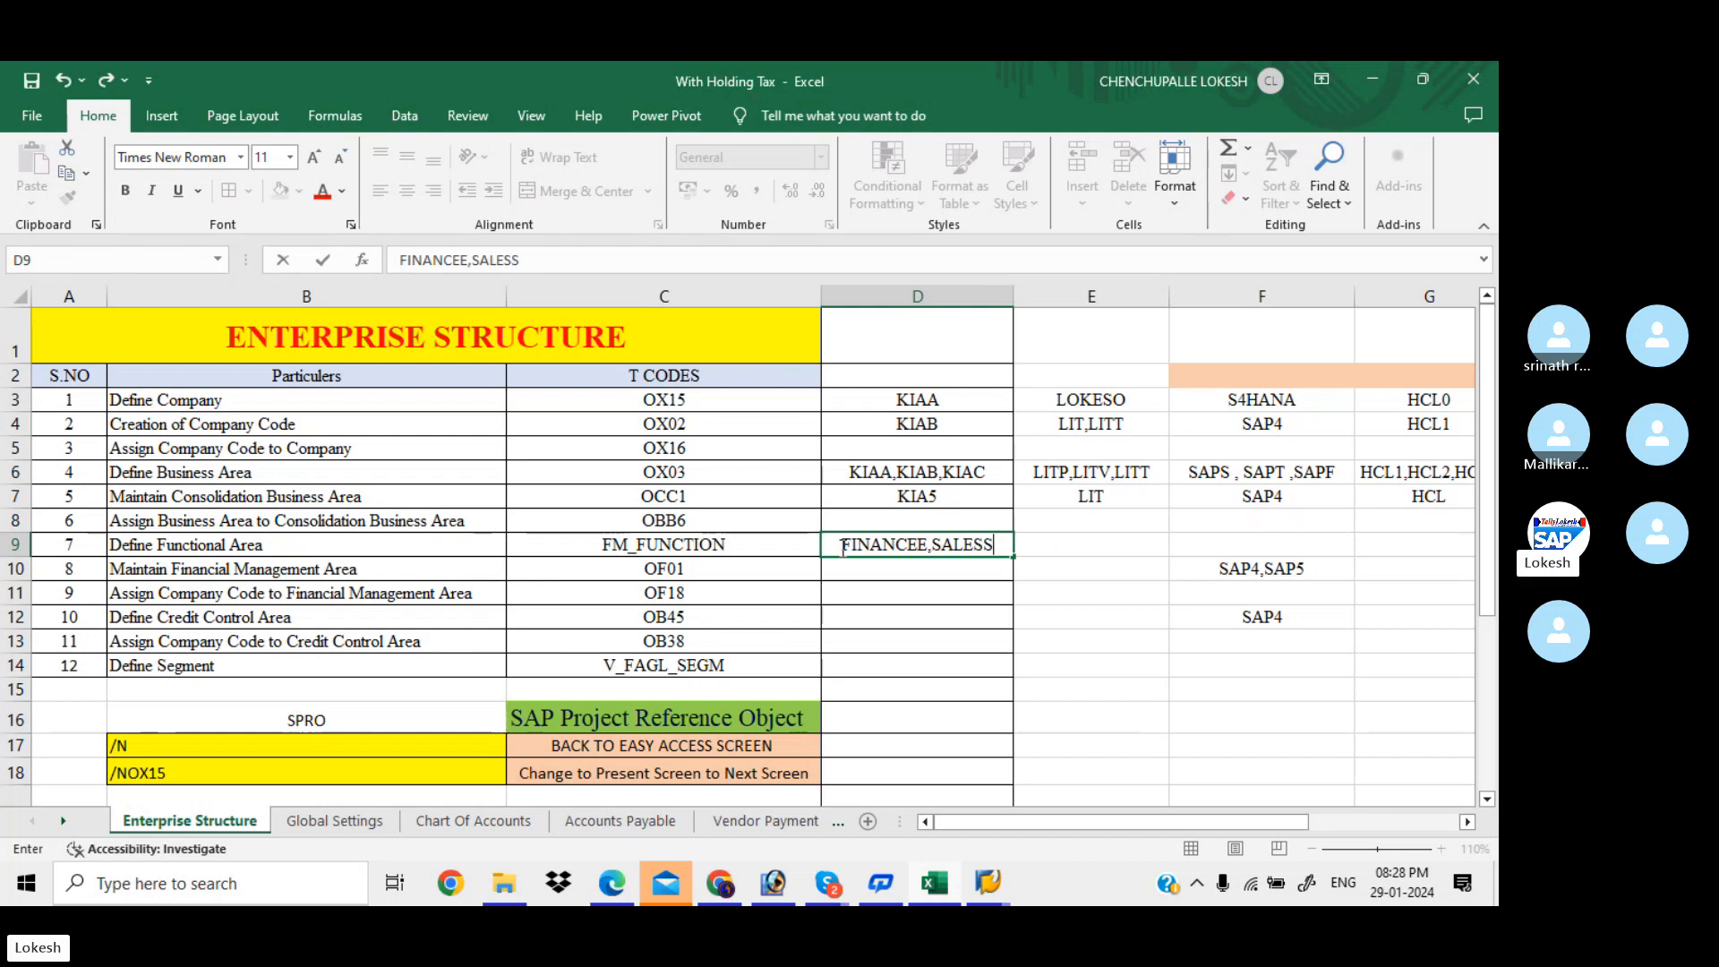
left_click(908, 566)
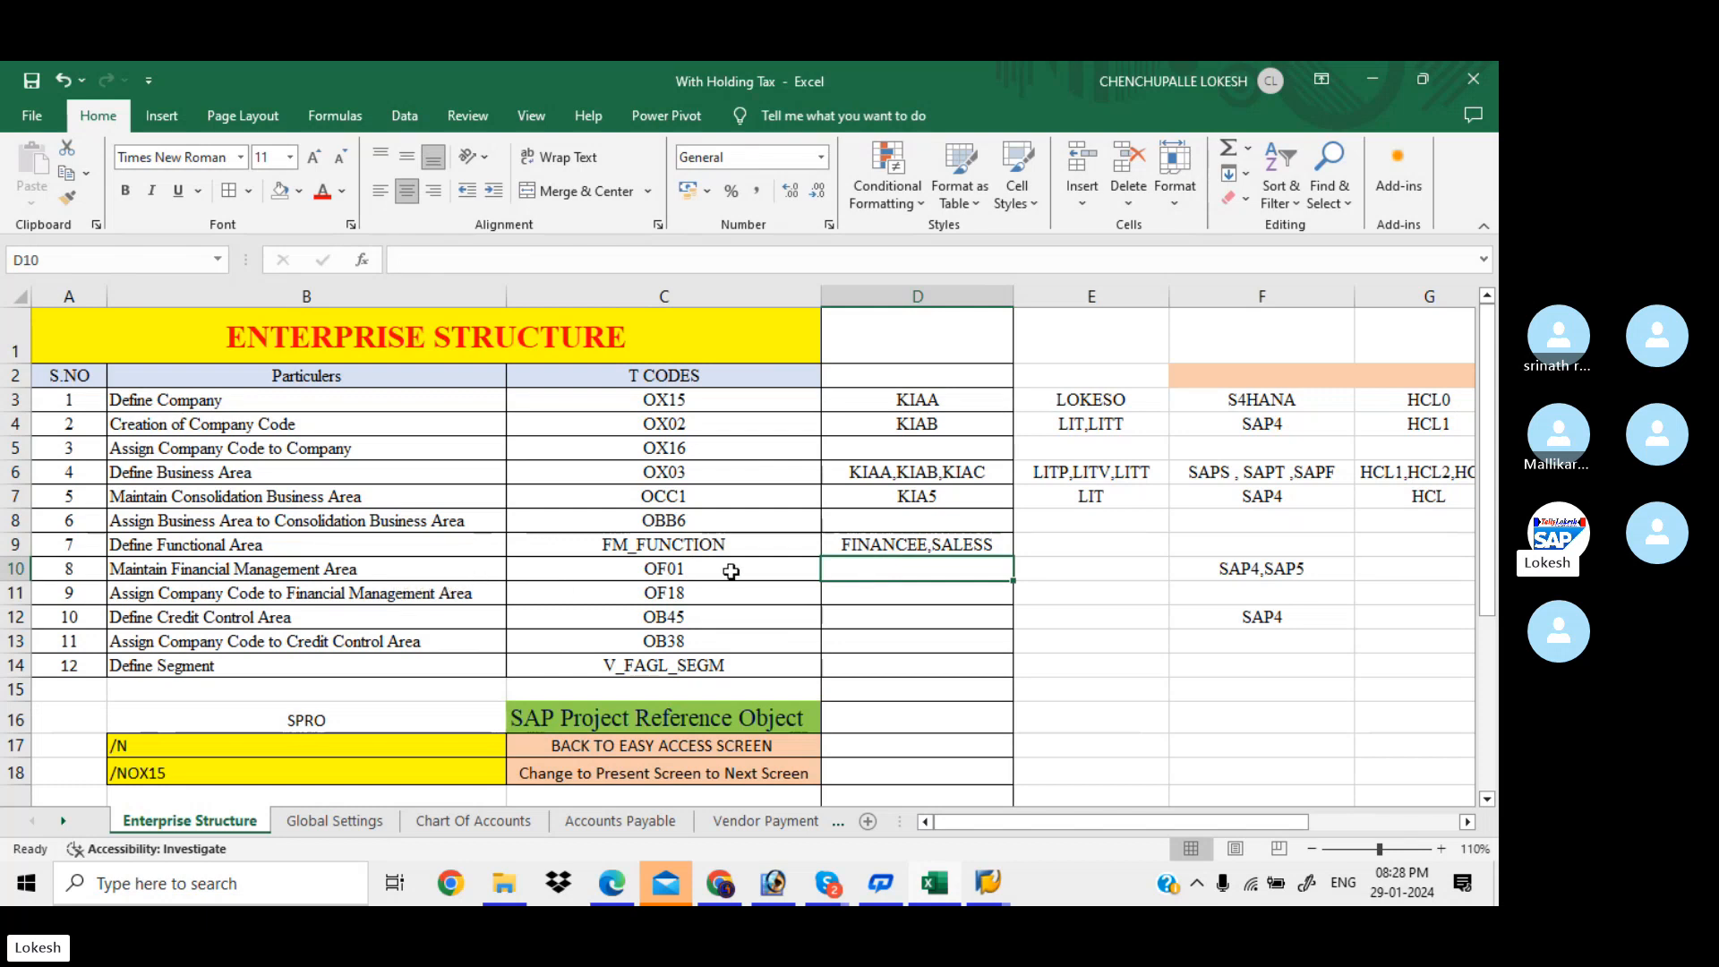
key("alt+Tab")
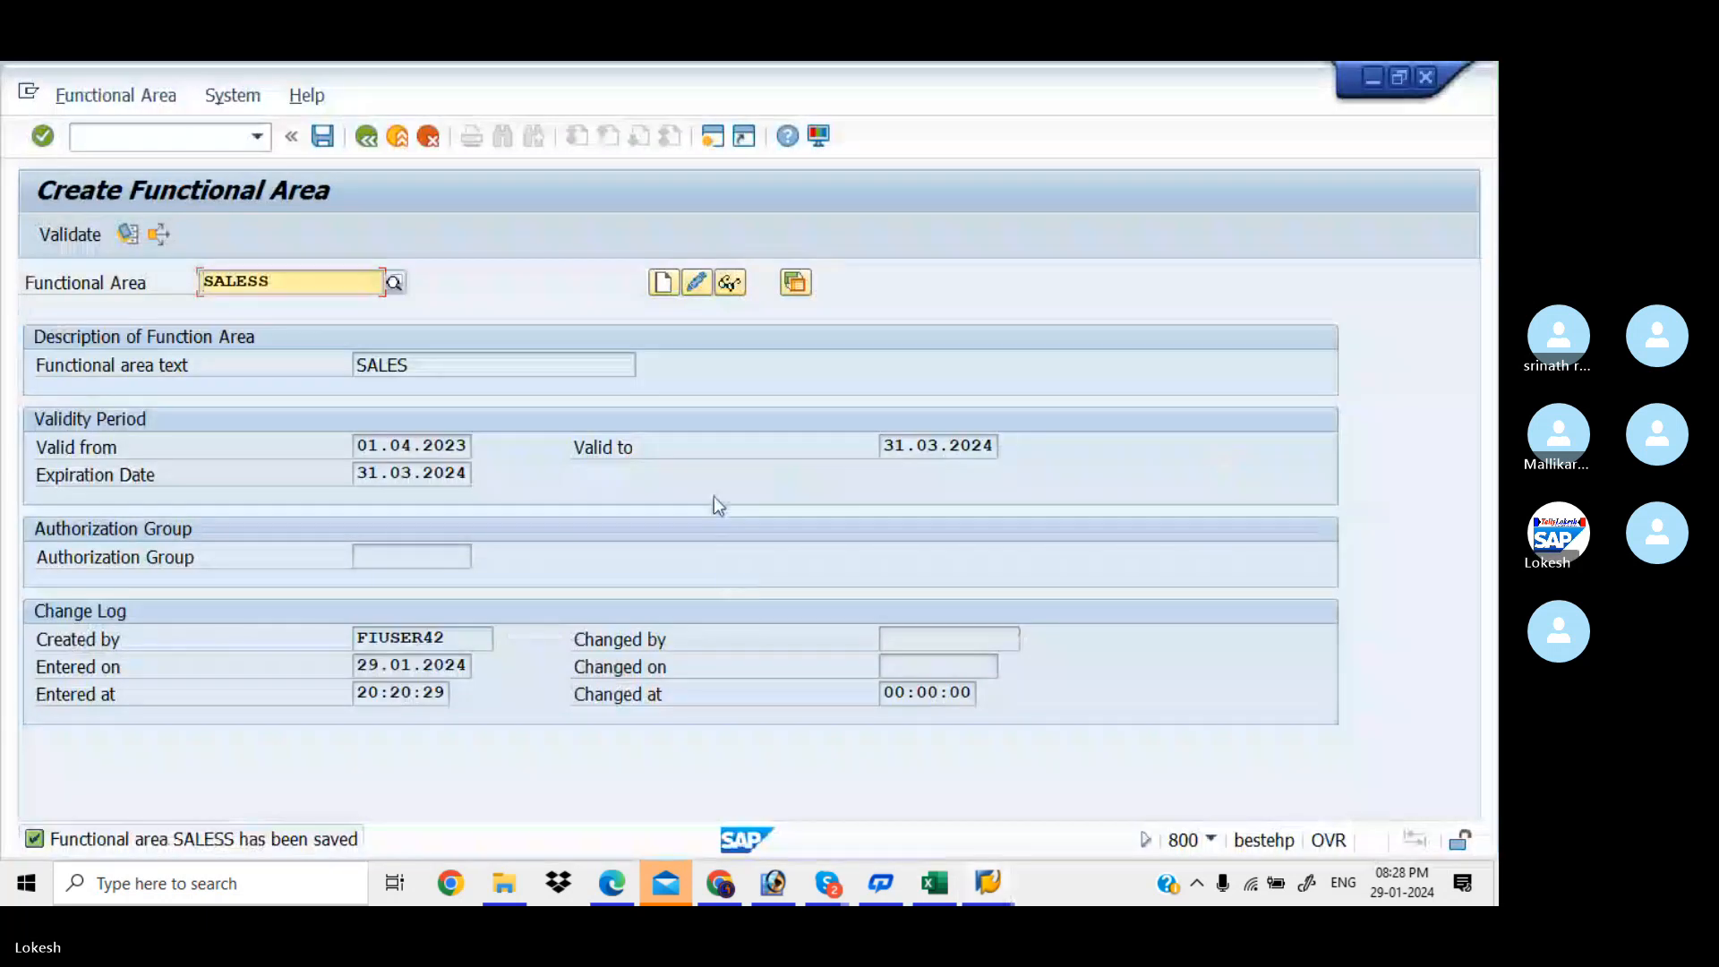
In Maintain FM Area, add new entry KIAA with text 'FM Area for FINANCE' and currency INR
mouse_move(1012, 898)
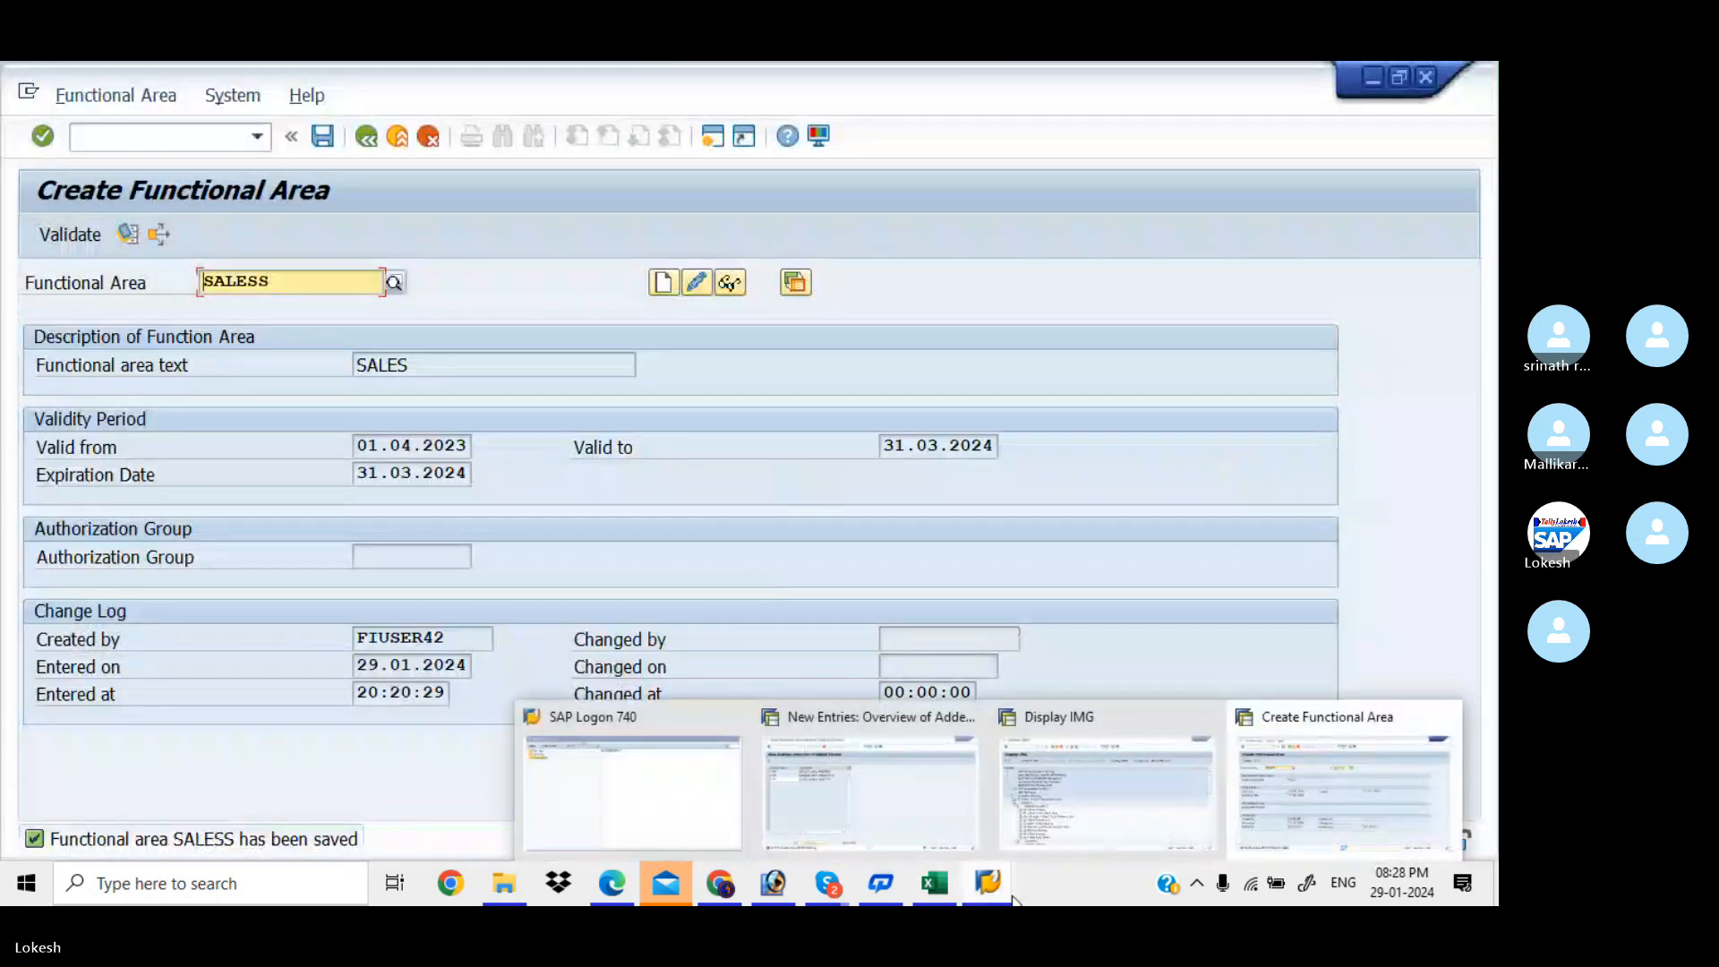
left_click(1066, 793)
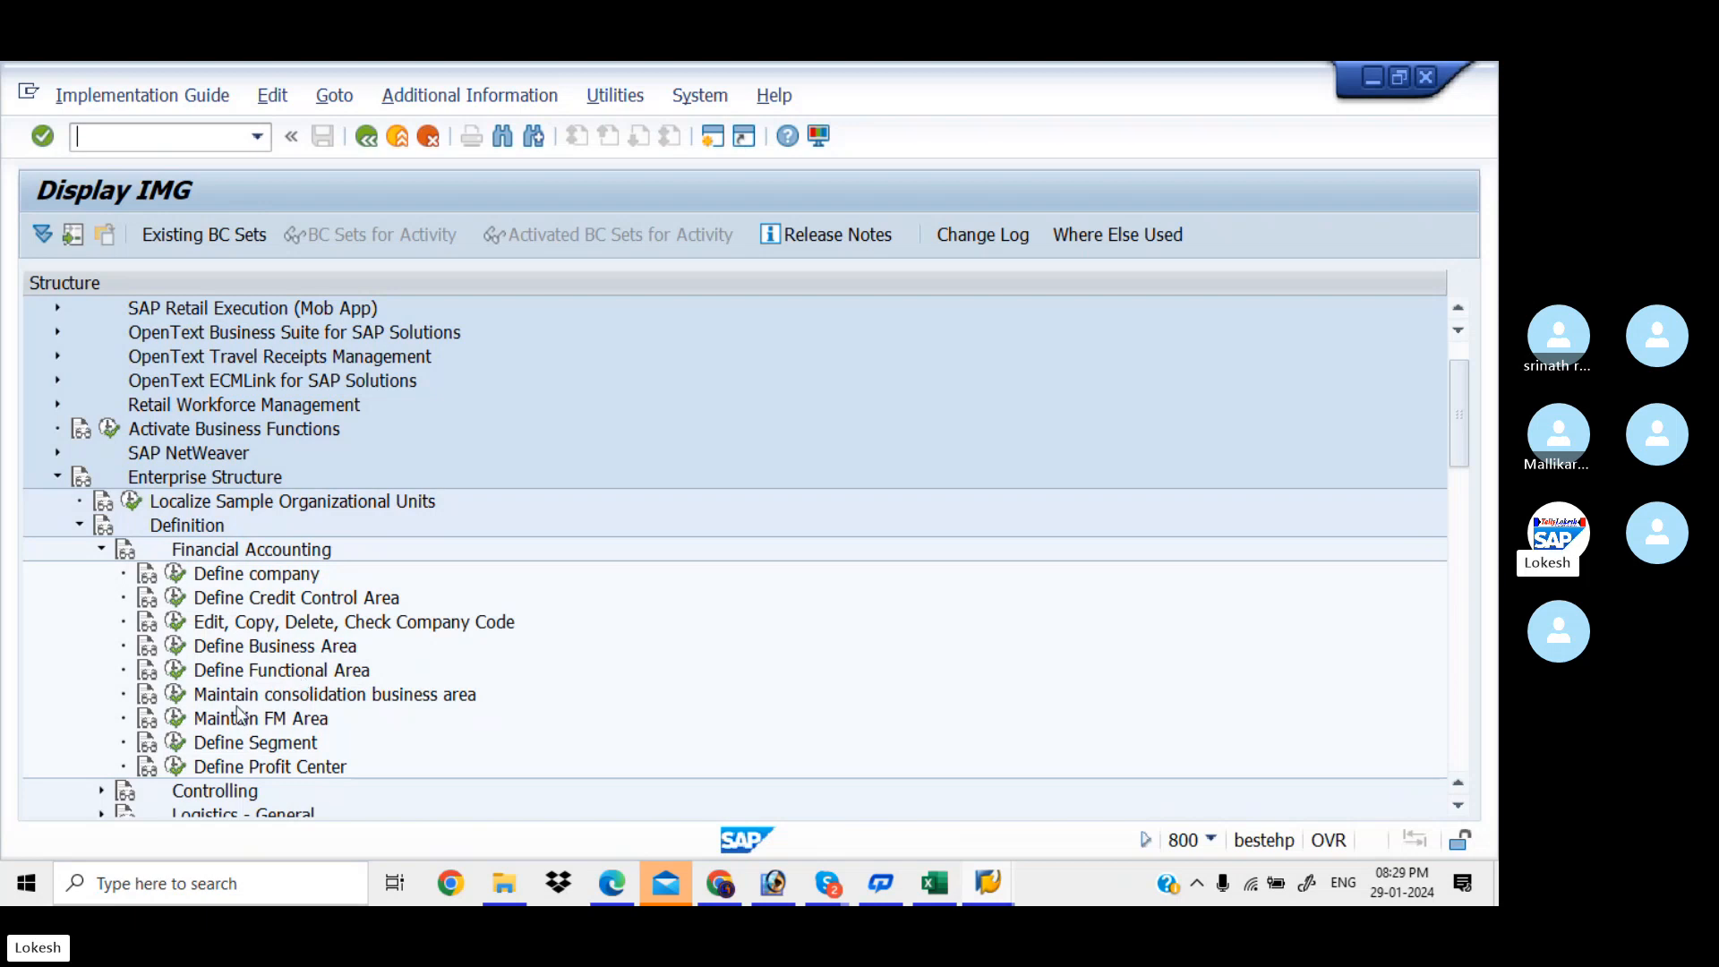
left_click(175, 719)
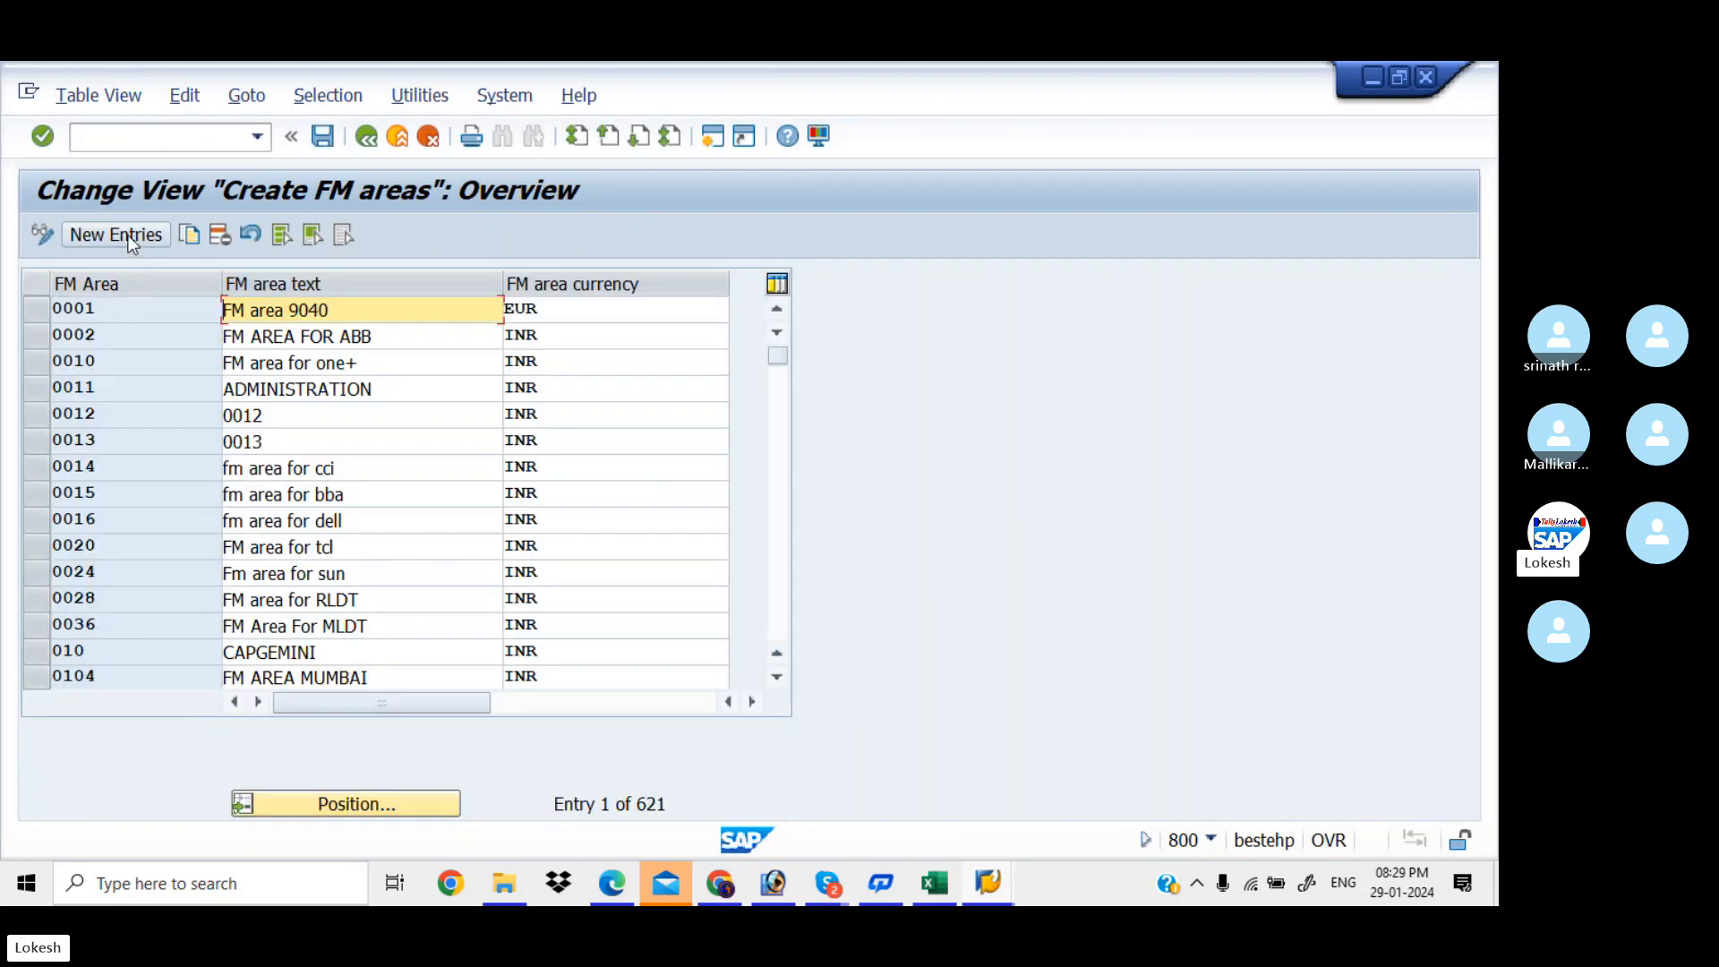
left_click(125, 235)
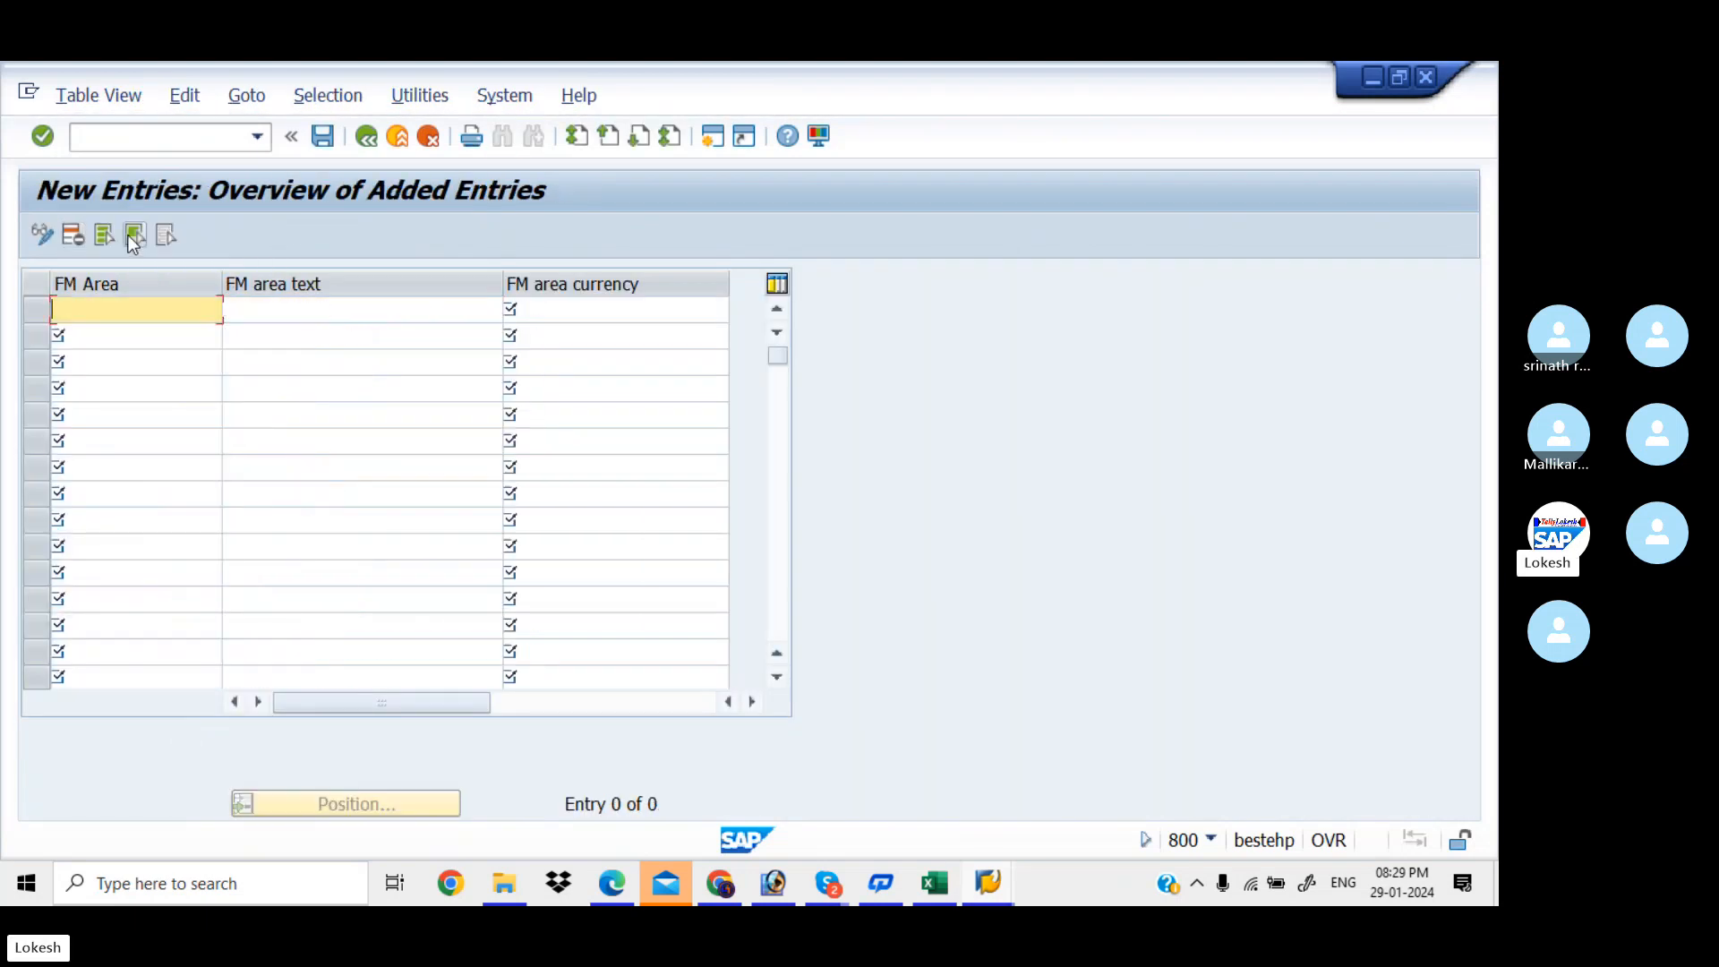
type("KIAA")
key("Tab")
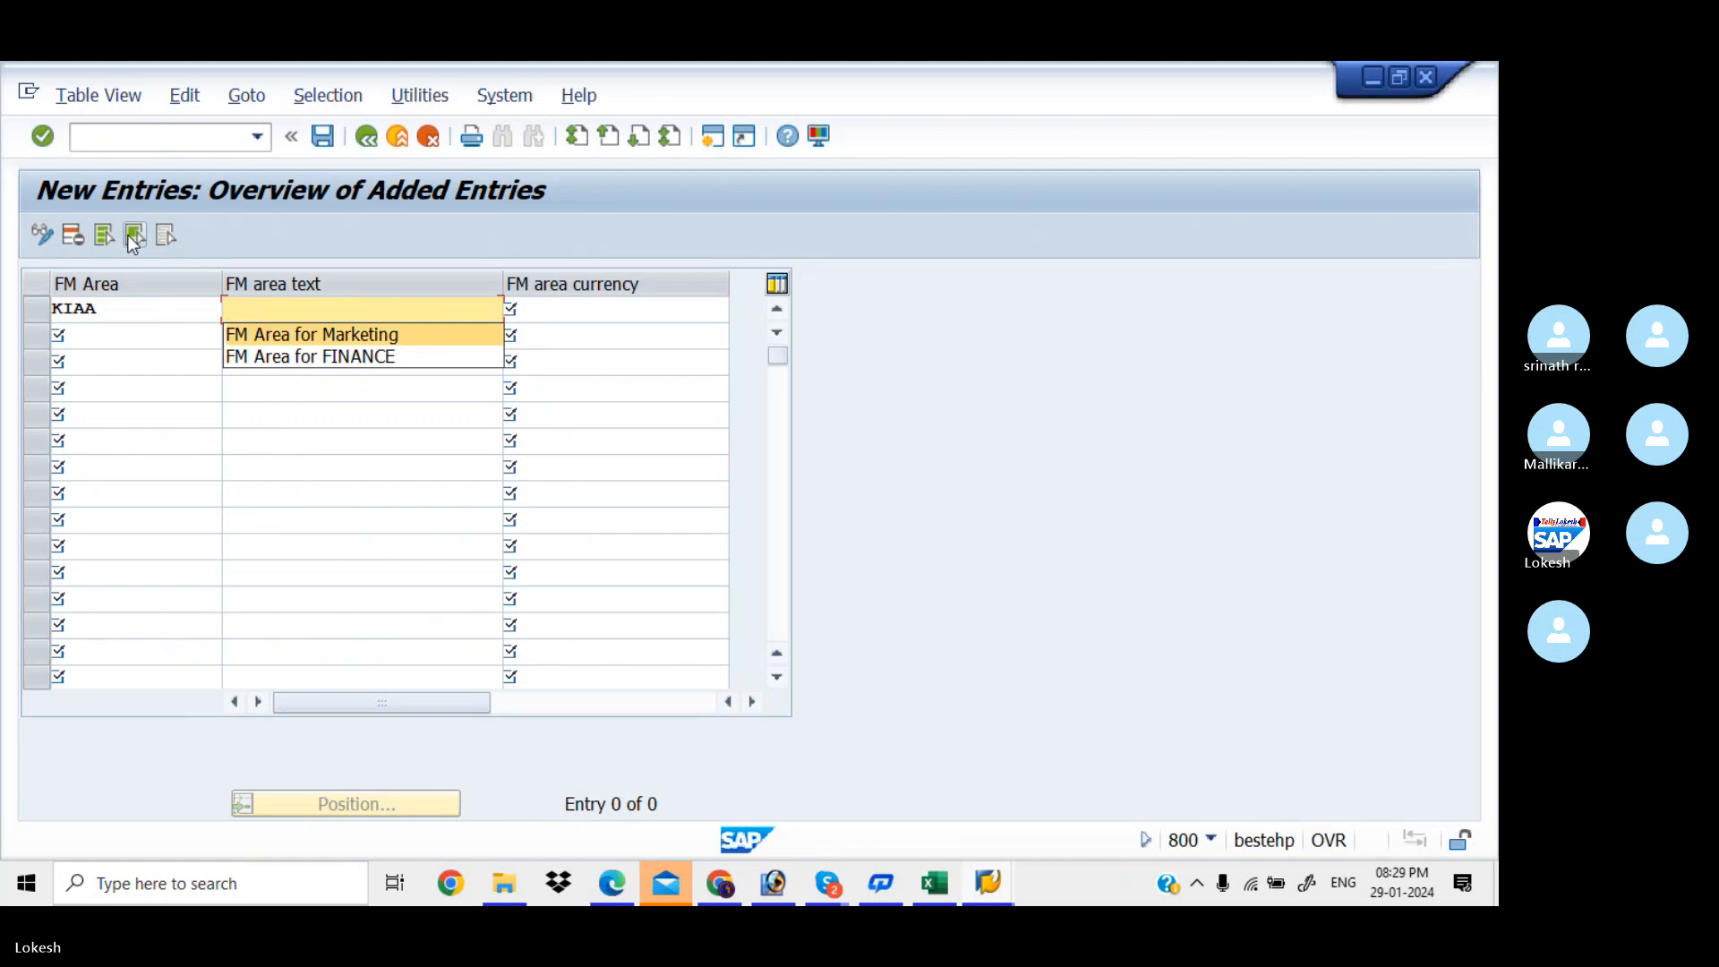
key("Down")
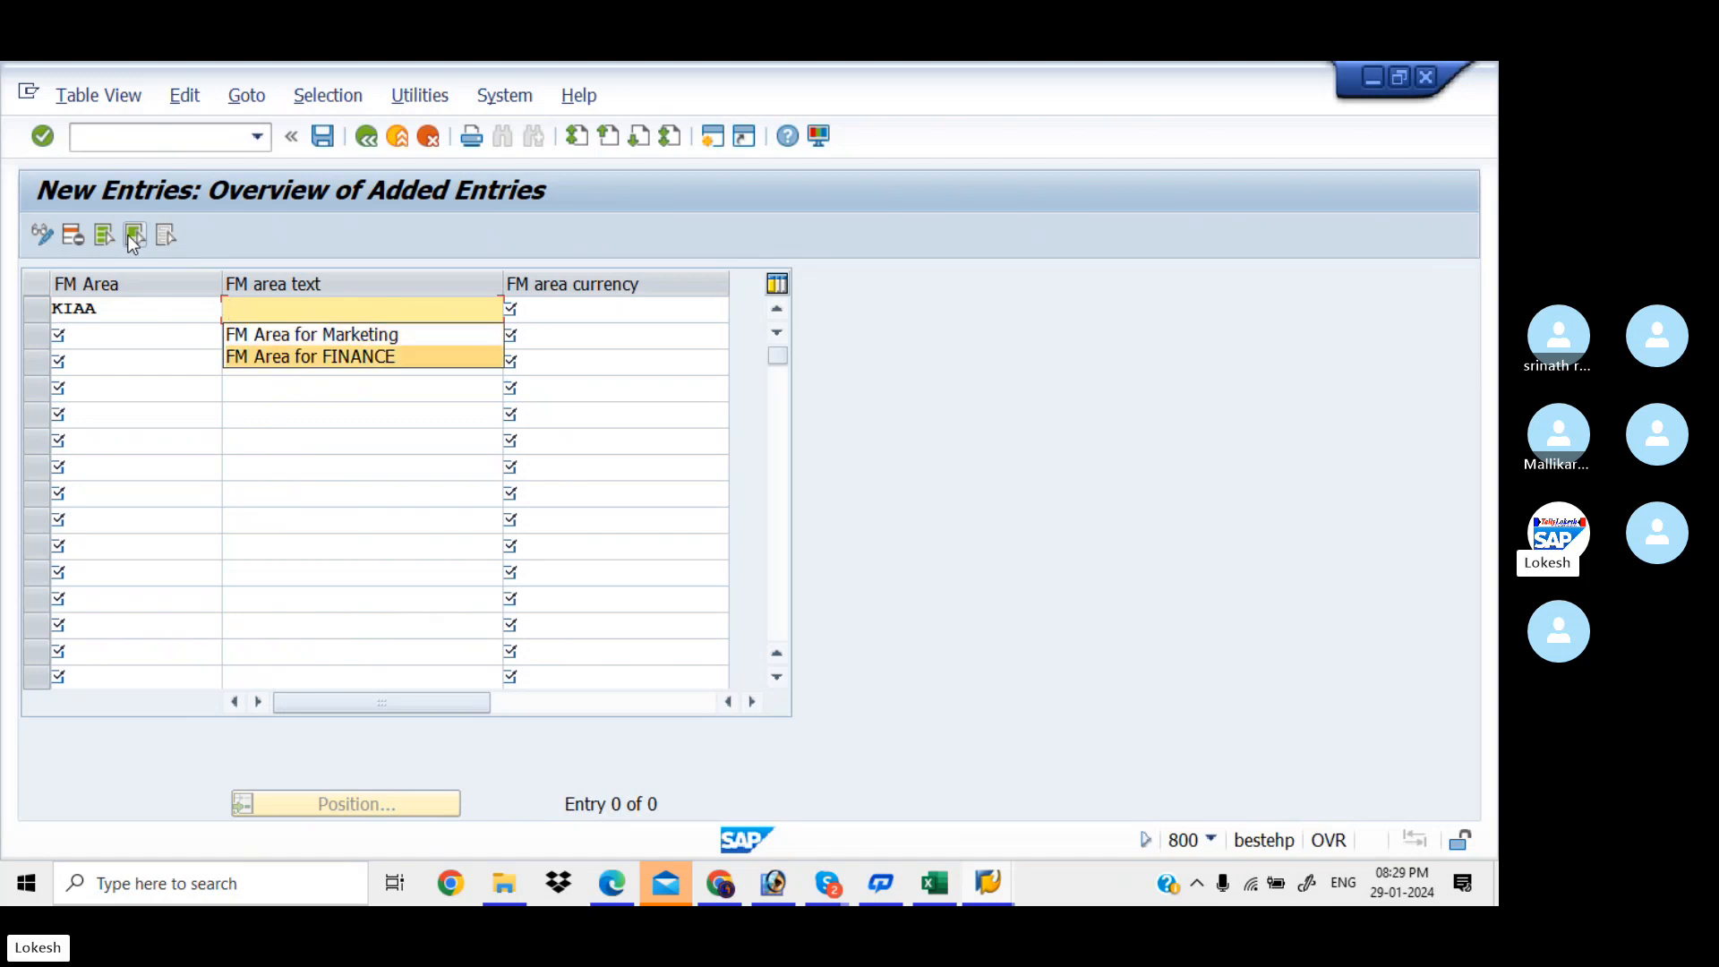
key("Tab")
key("space")
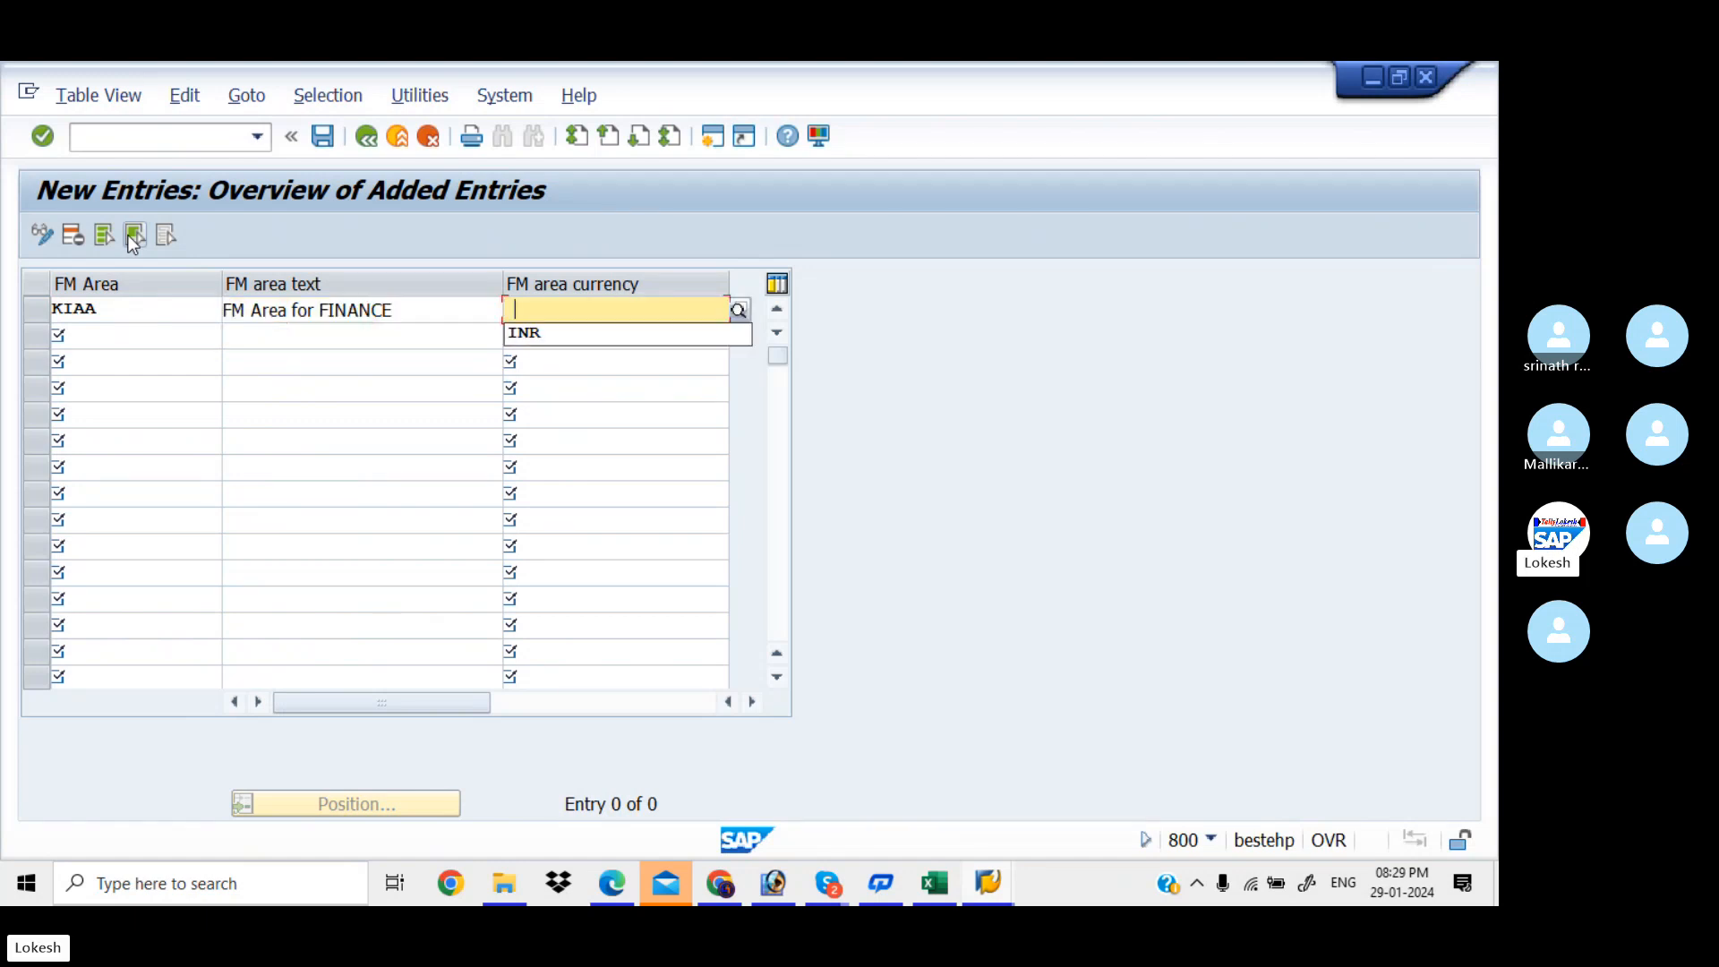
key("Down")
key("Tab")
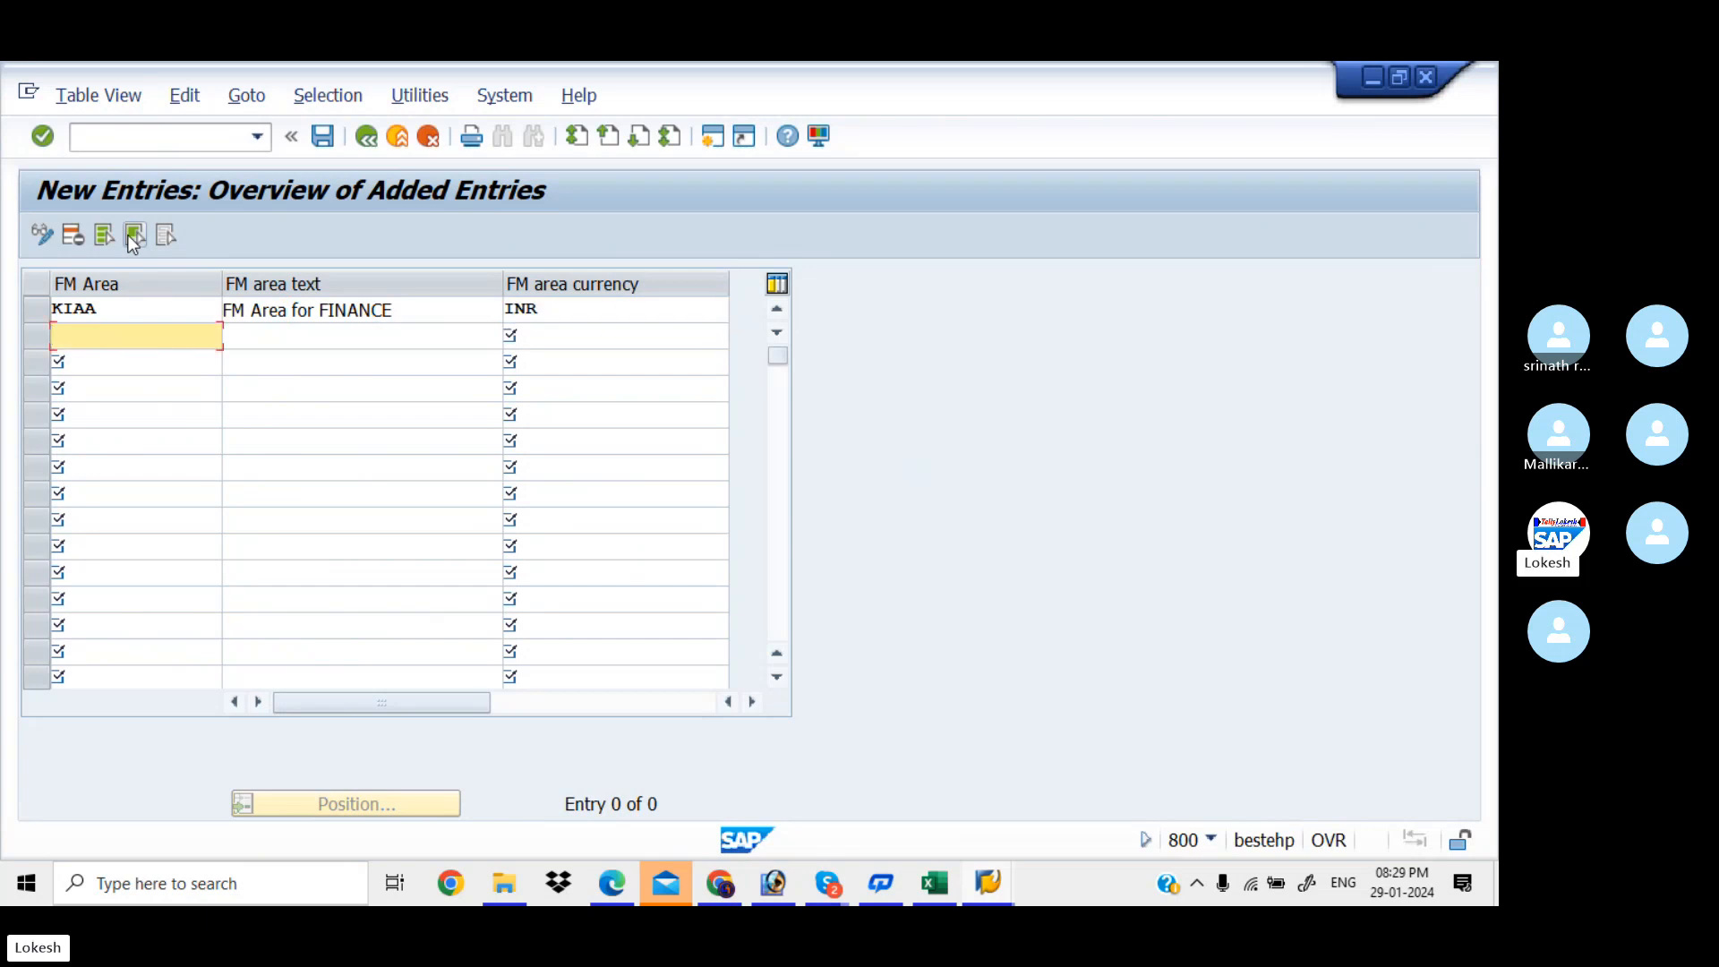
left_click(611, 887)
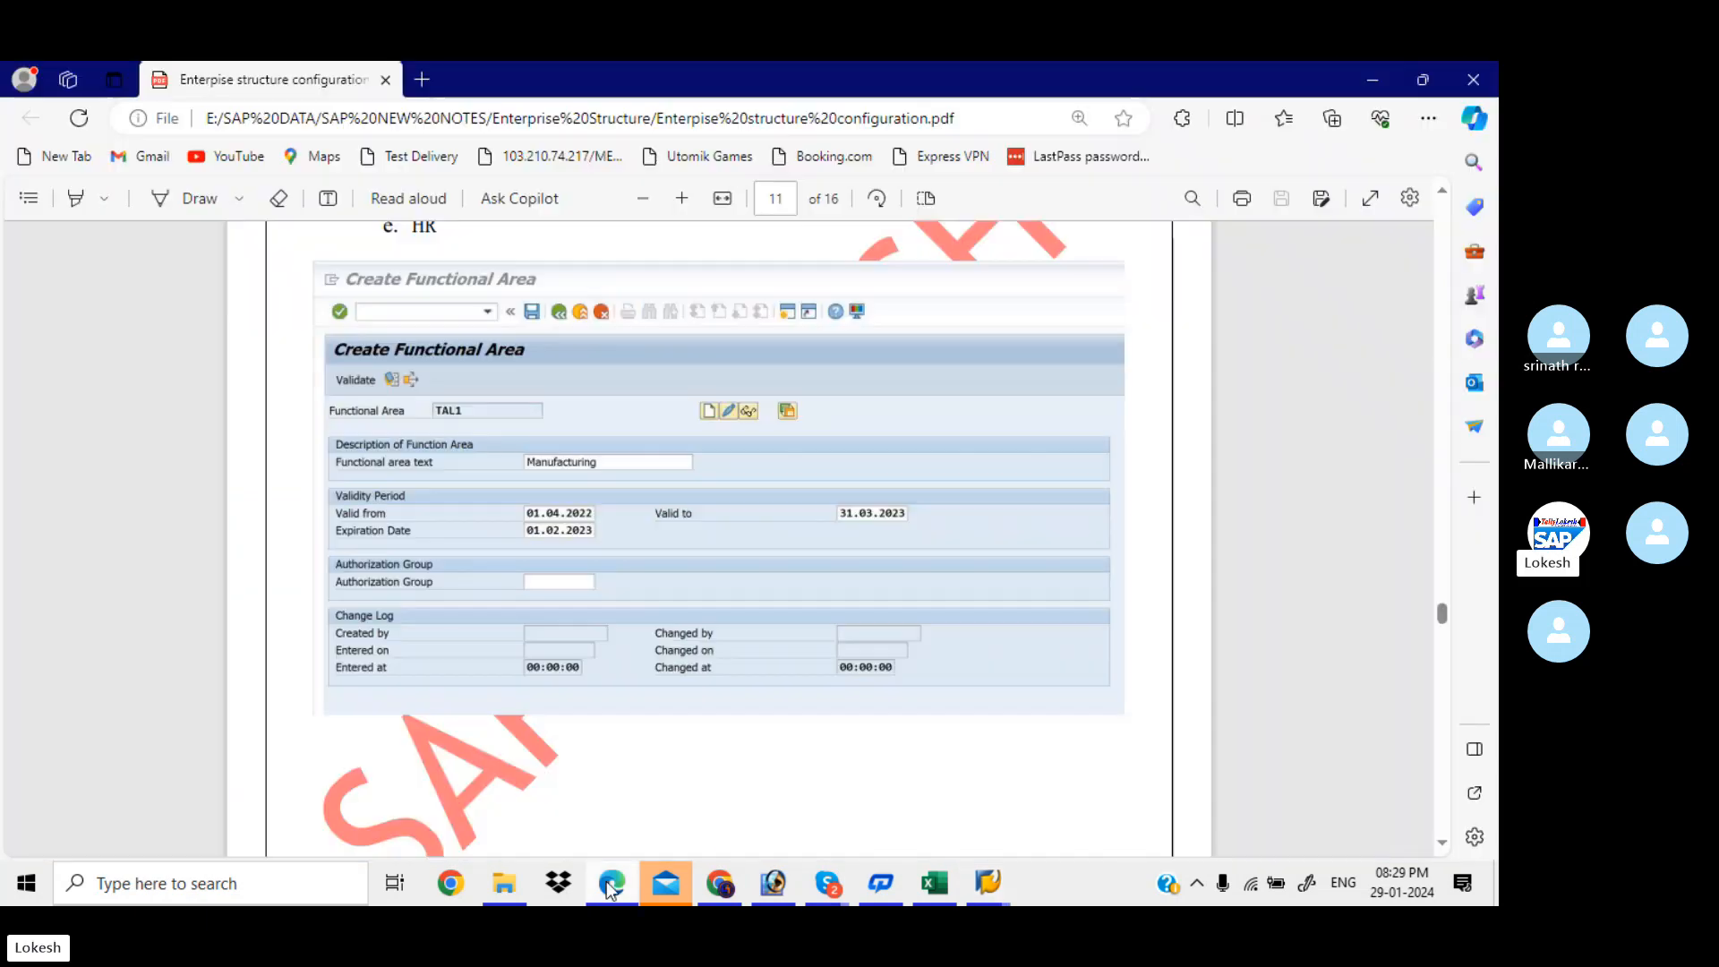
key("Page_Down")
key("Down")
key("Down")
key("Down")
key("Down")
key("Down")
key("Down")
key("Down")
key("Down")
key("Down")
key("Down")
key("Down")
key("Down")
key("Down")
key("Down")
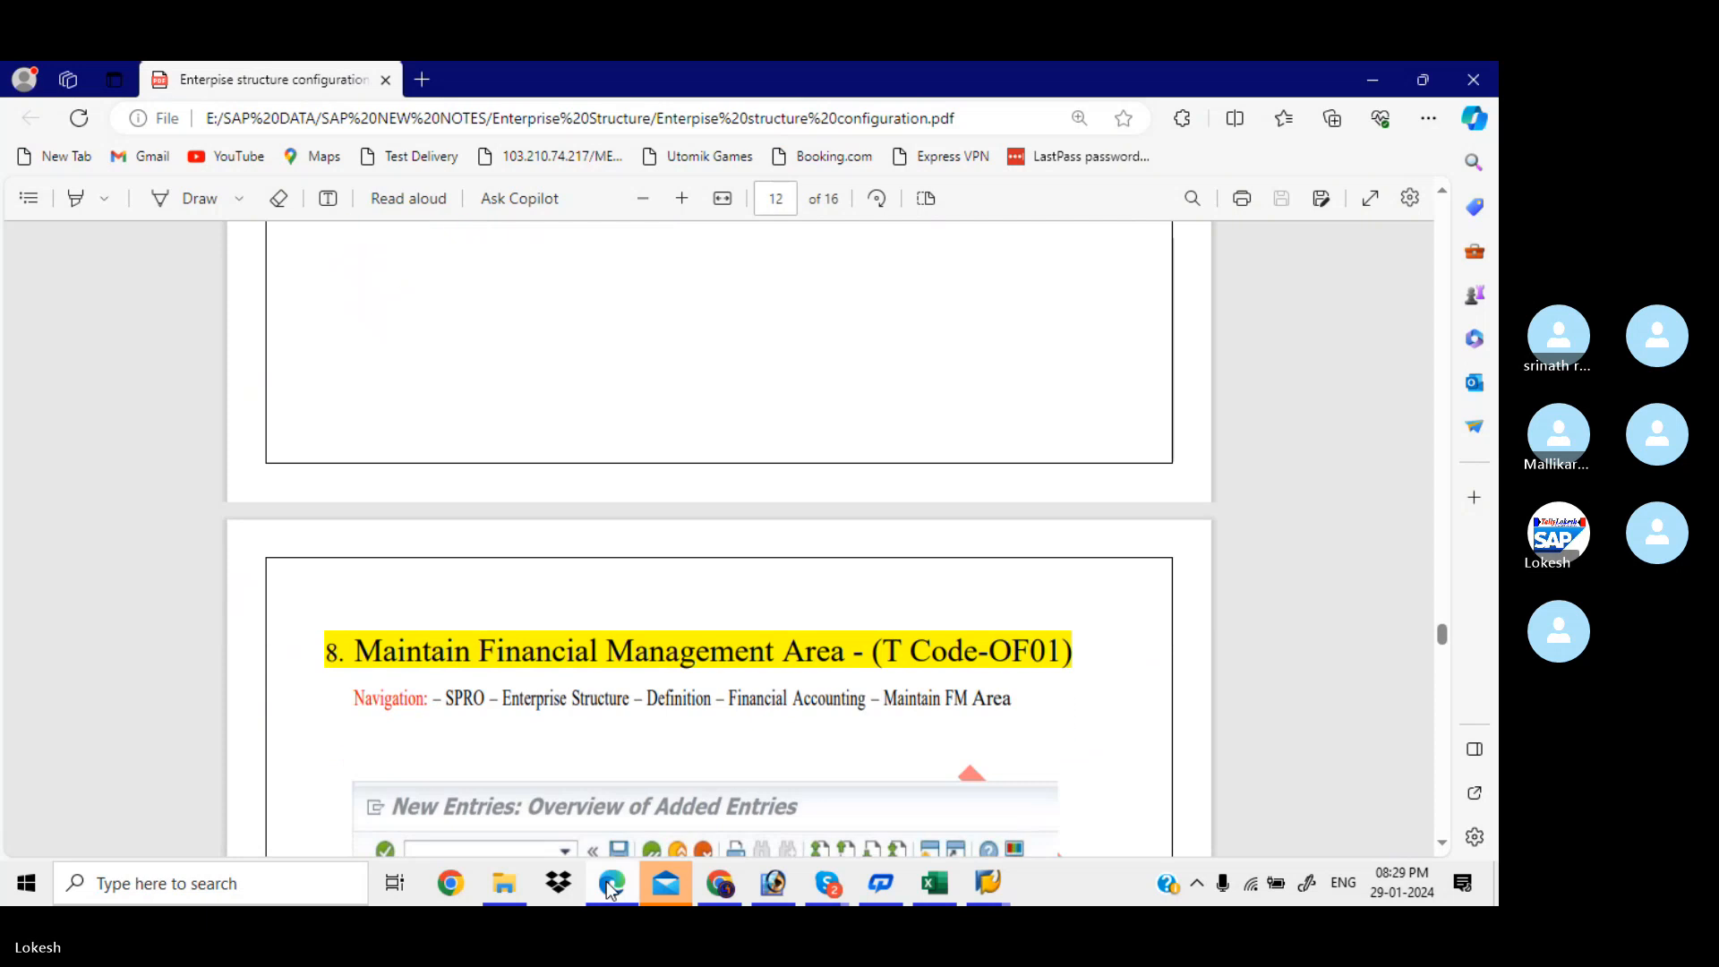
key("Down")
key("Down")
key("Down")
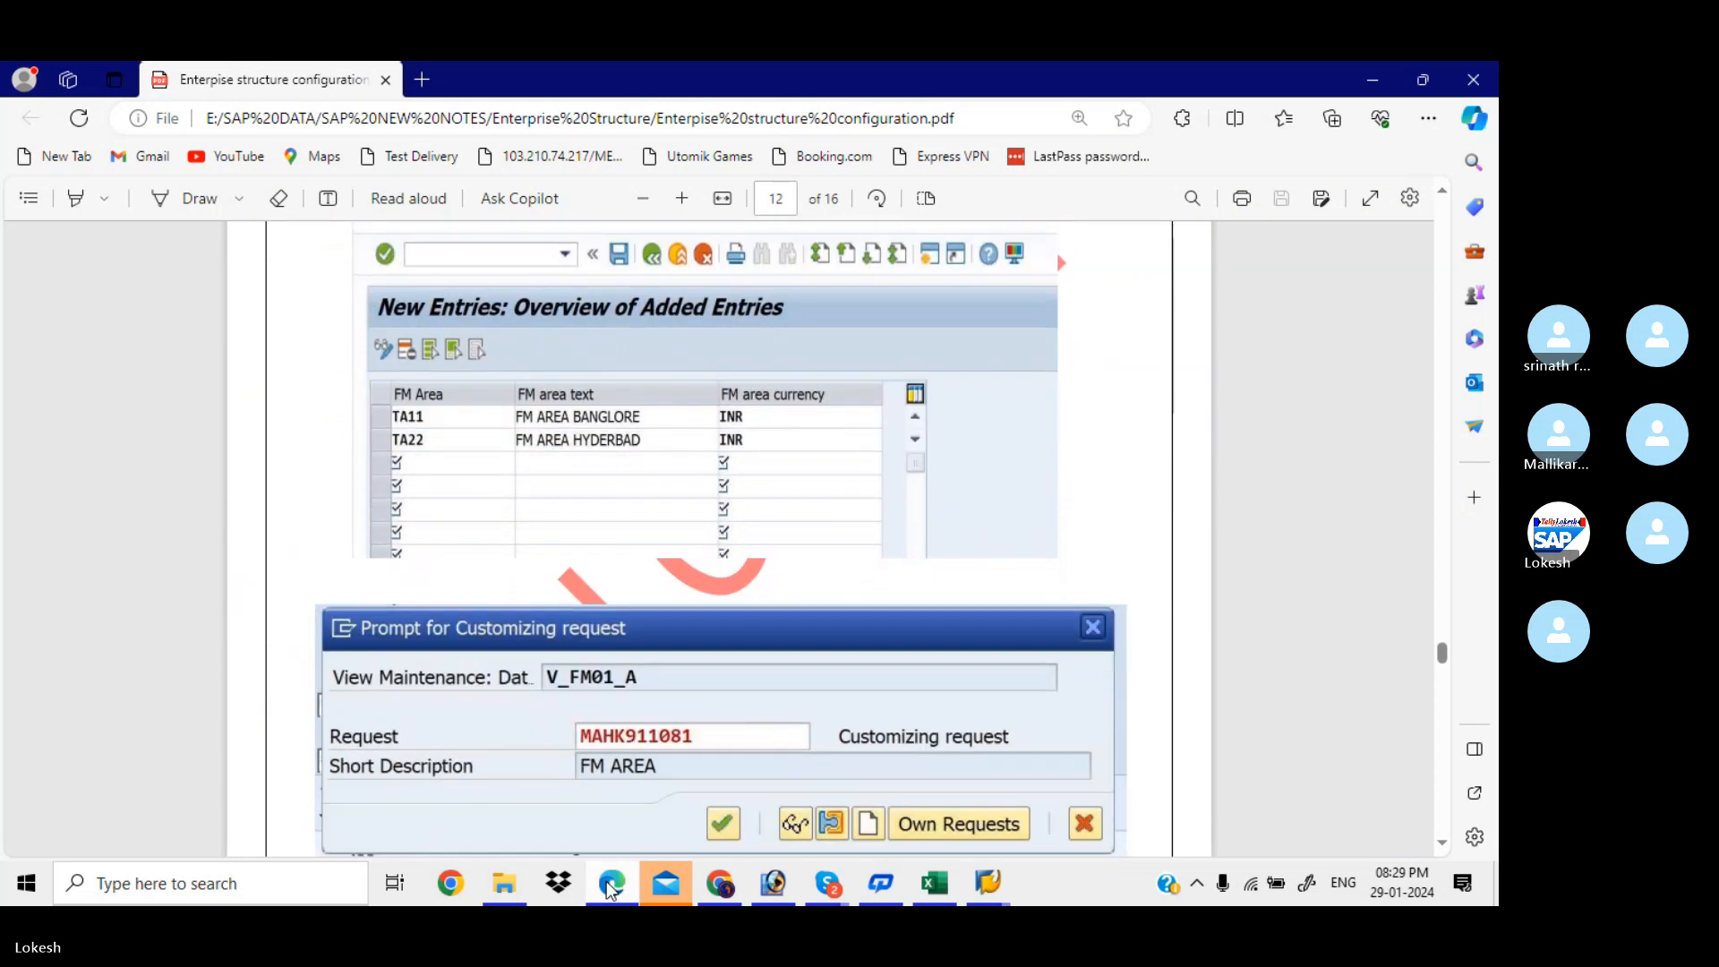
left_click(612, 886)
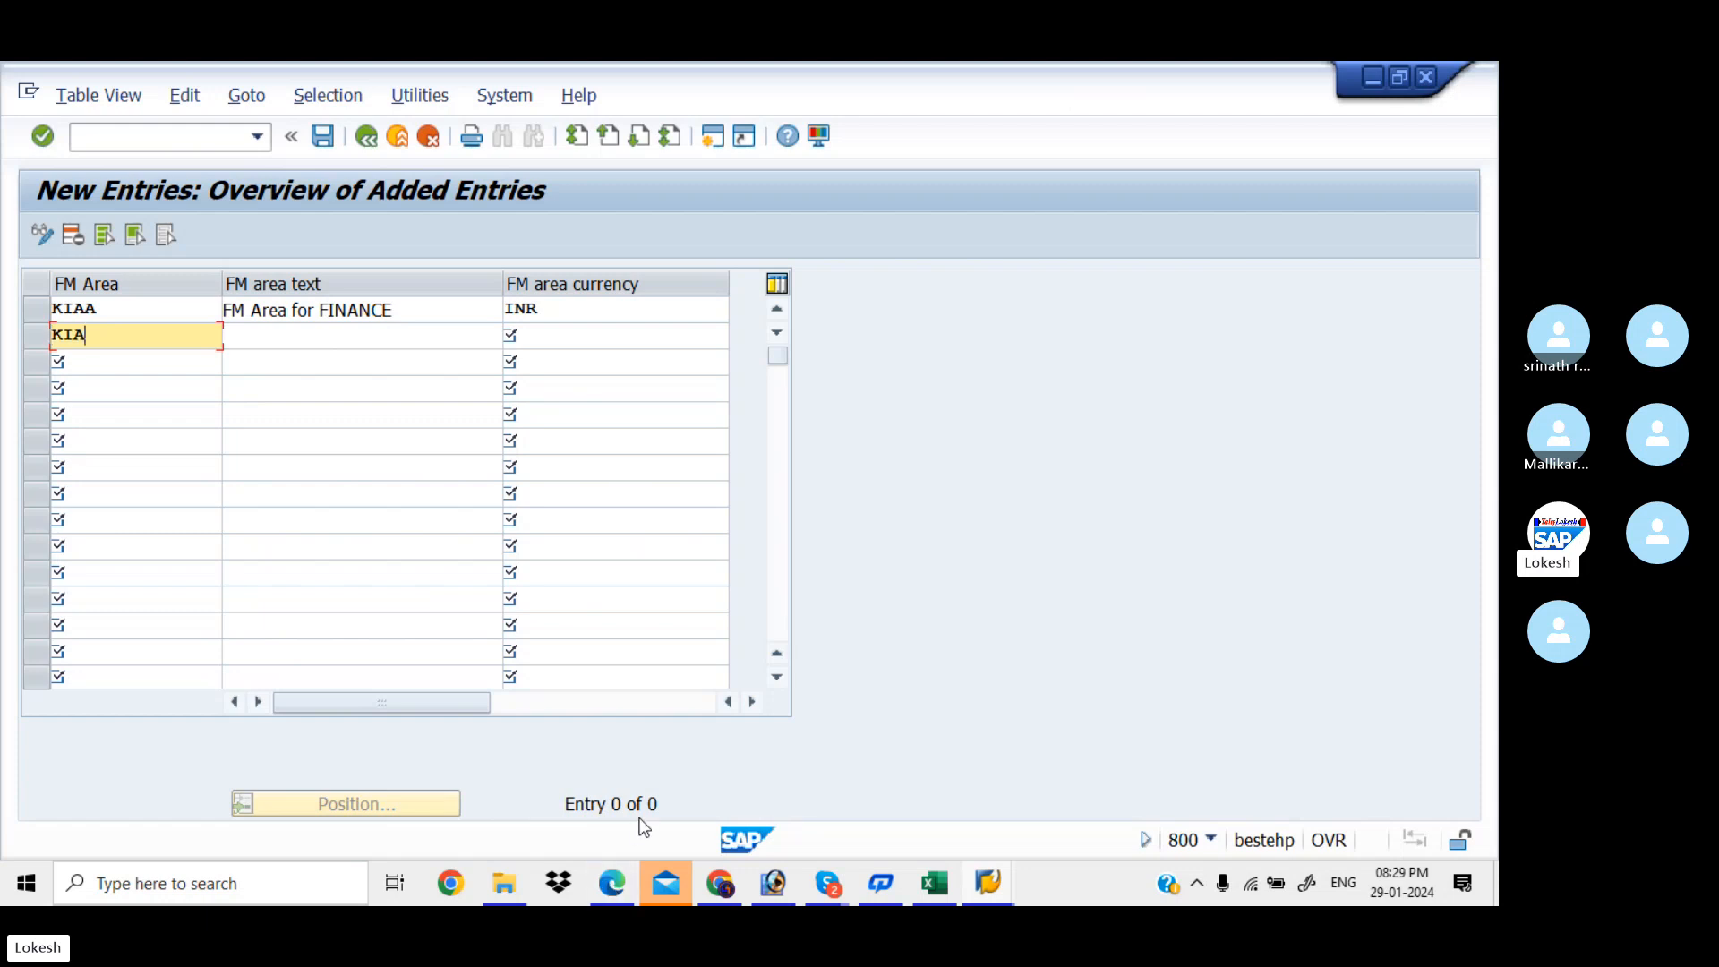
Add FM area KIAB, 'FM Area for Marketing', in INR, and save the entries
type("KIAB")
key("Tab")
key("Down")
key("Tab")
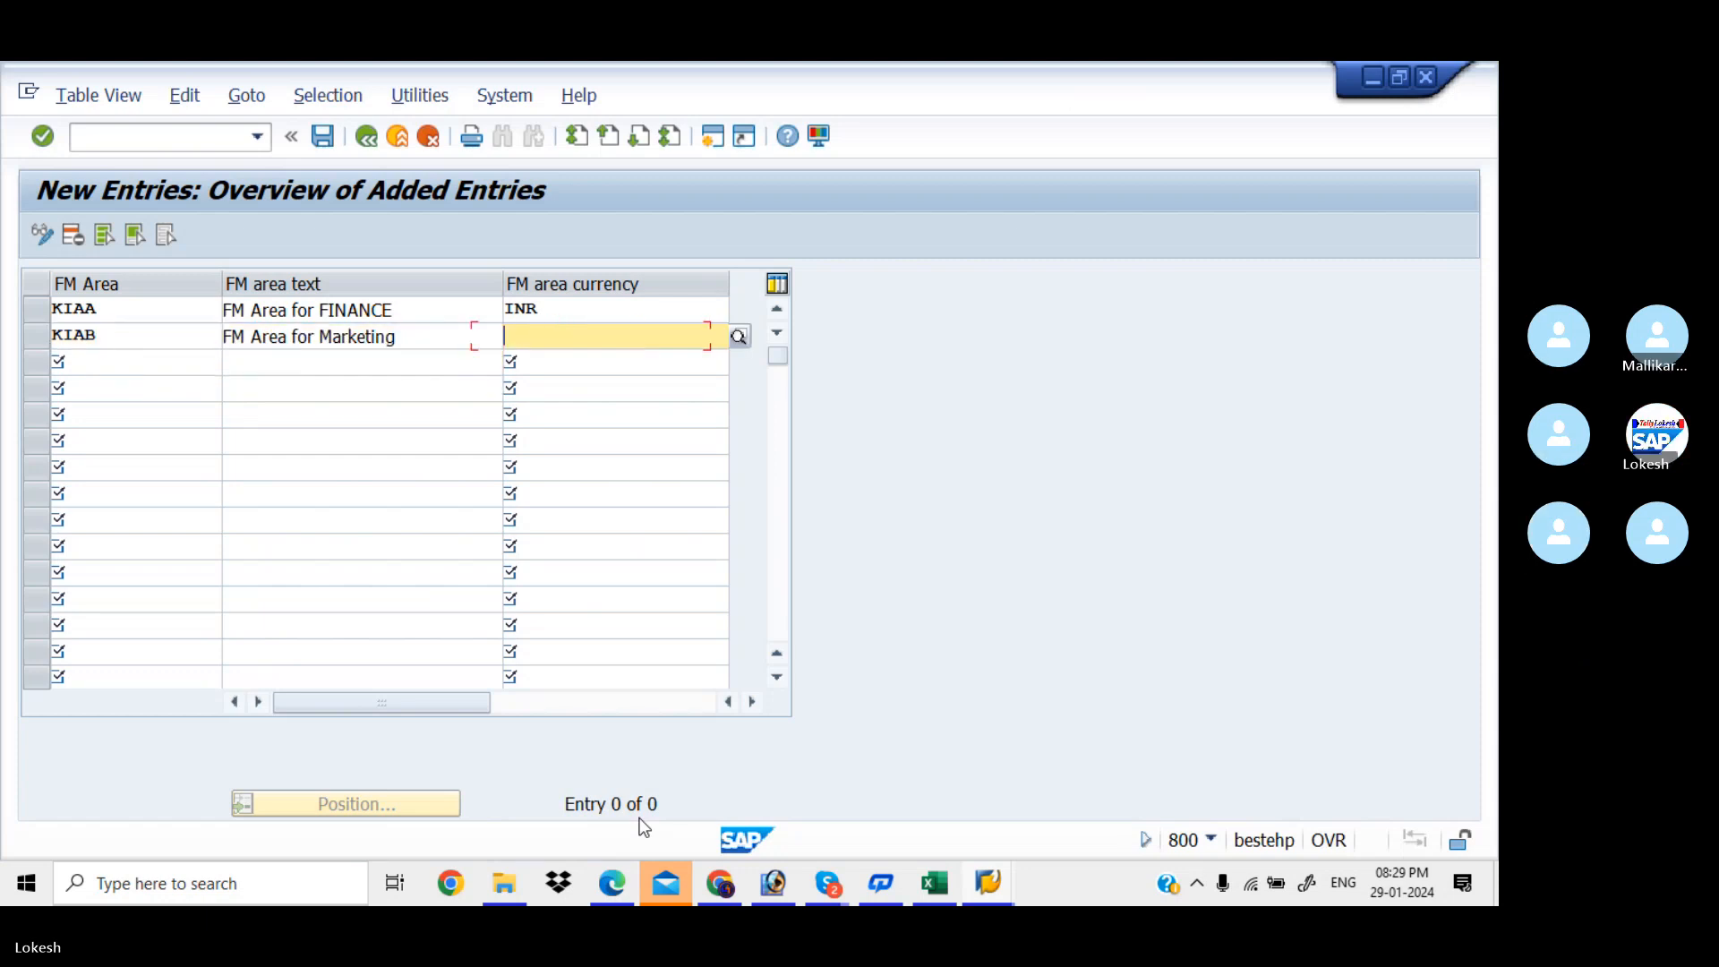
type("I")
key("Down")
key("Tab")
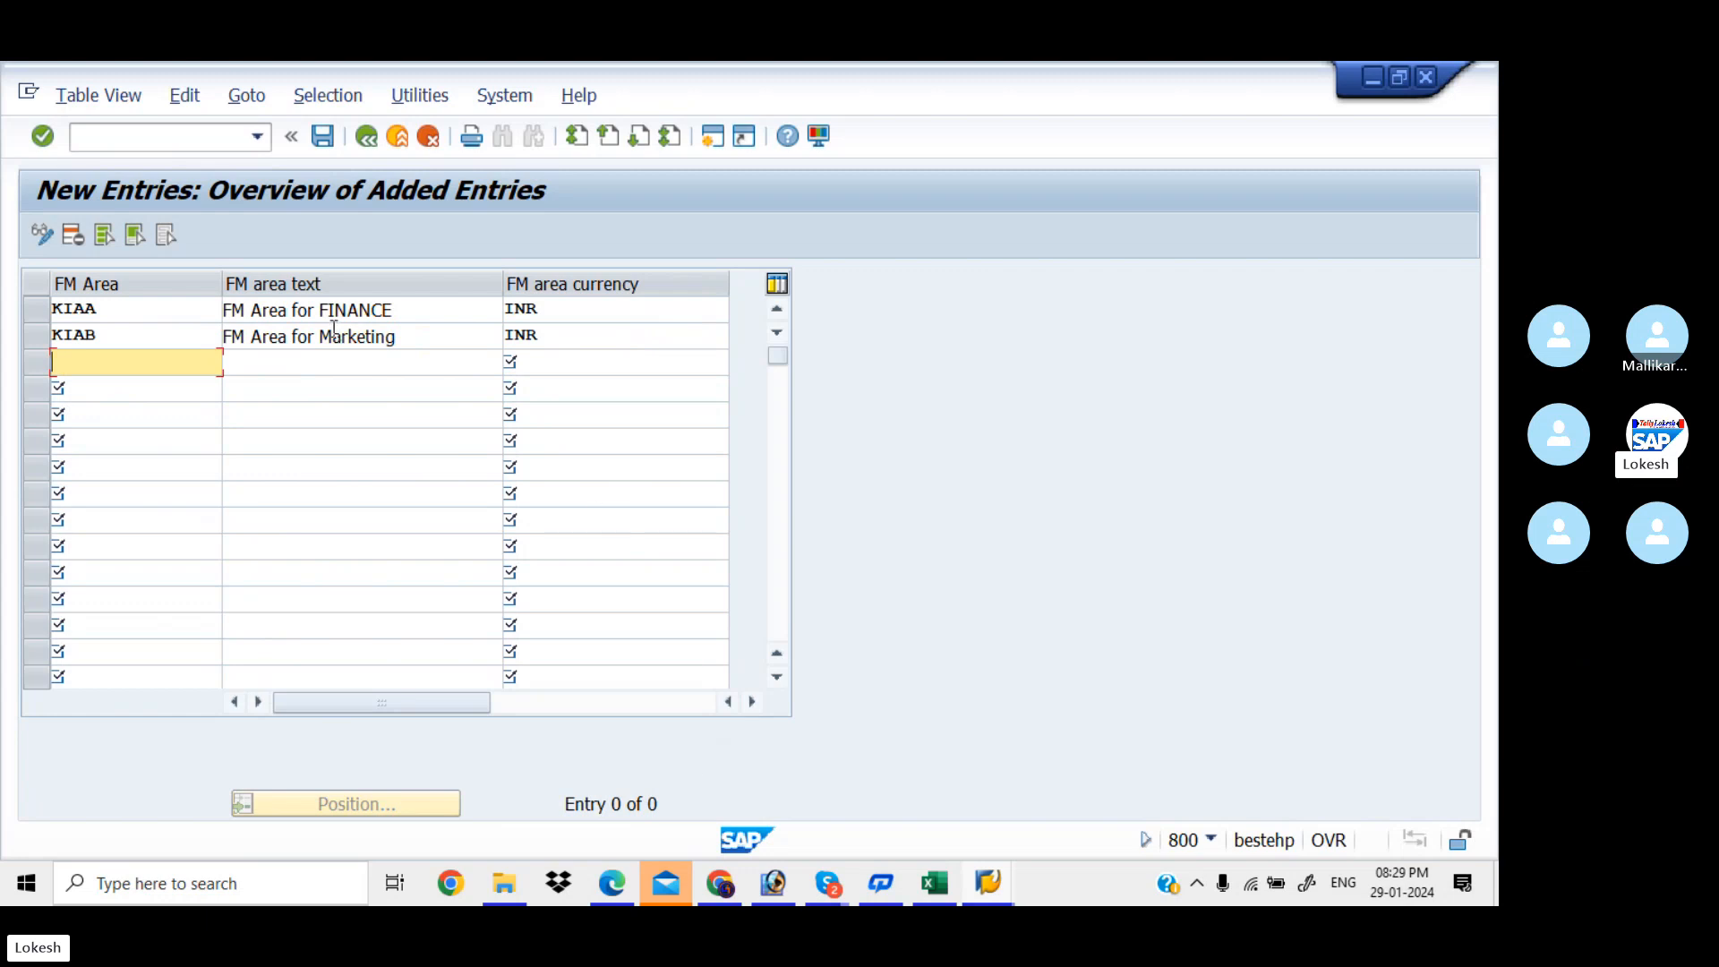
left_click(330, 142)
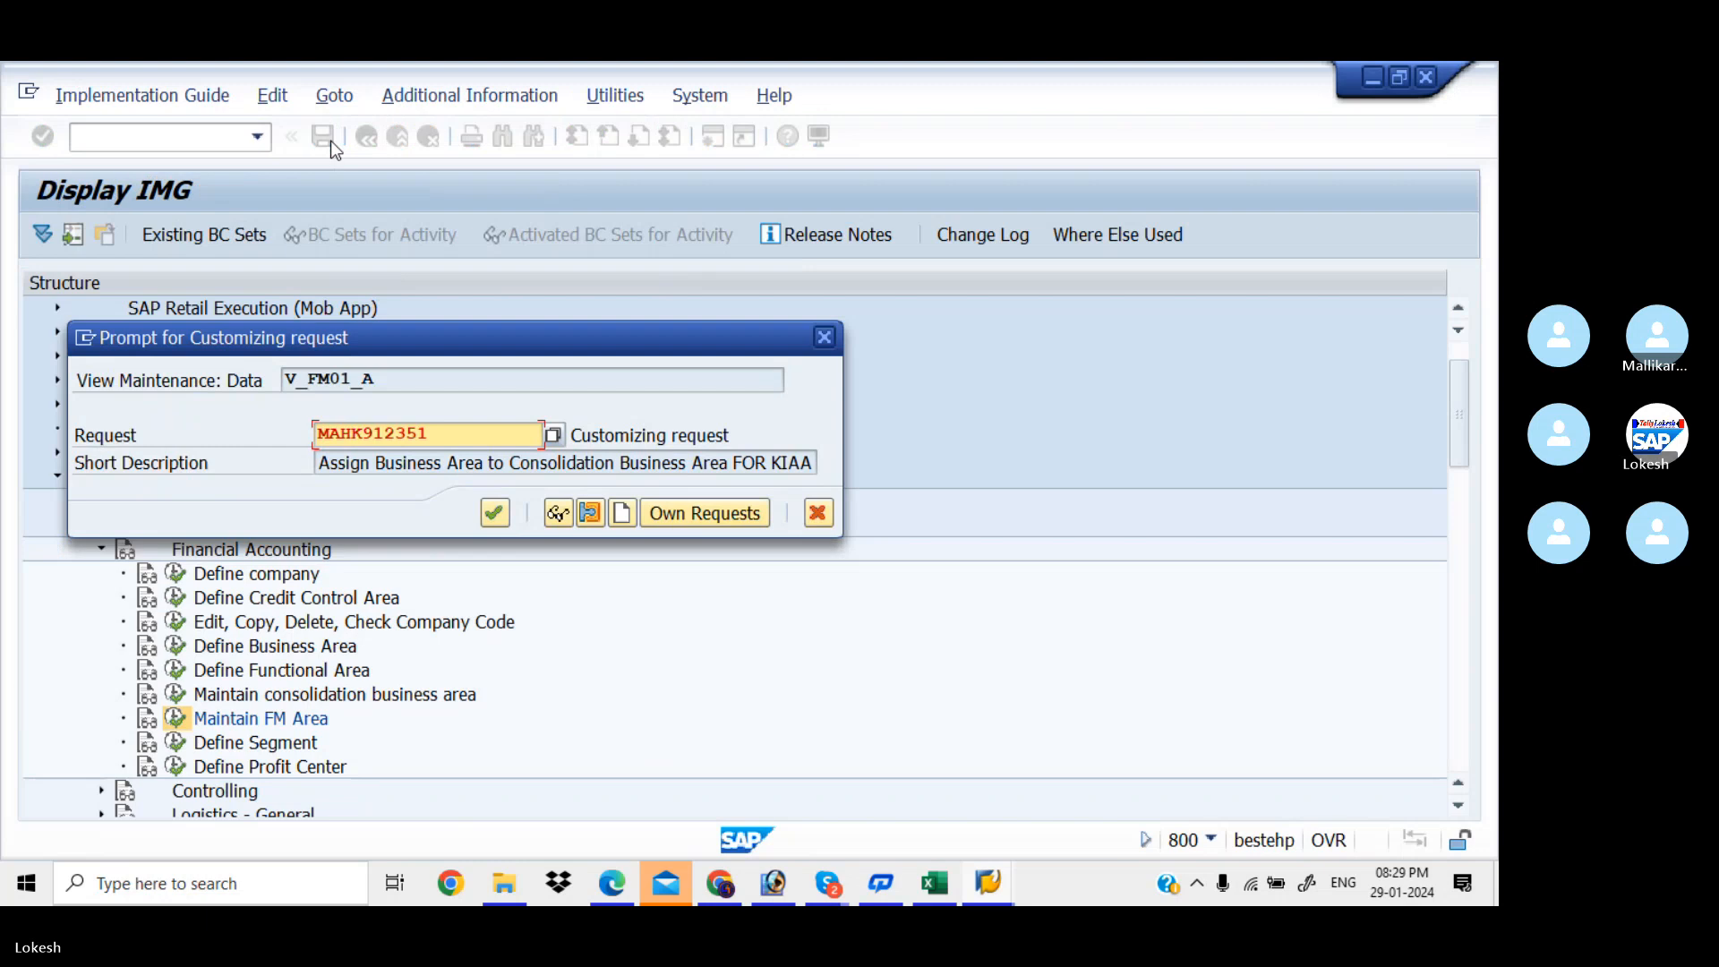
Create a customizing request titled 'Maintain Financial Management Area FOR KIAA' and confirm the save
left_click(626, 523)
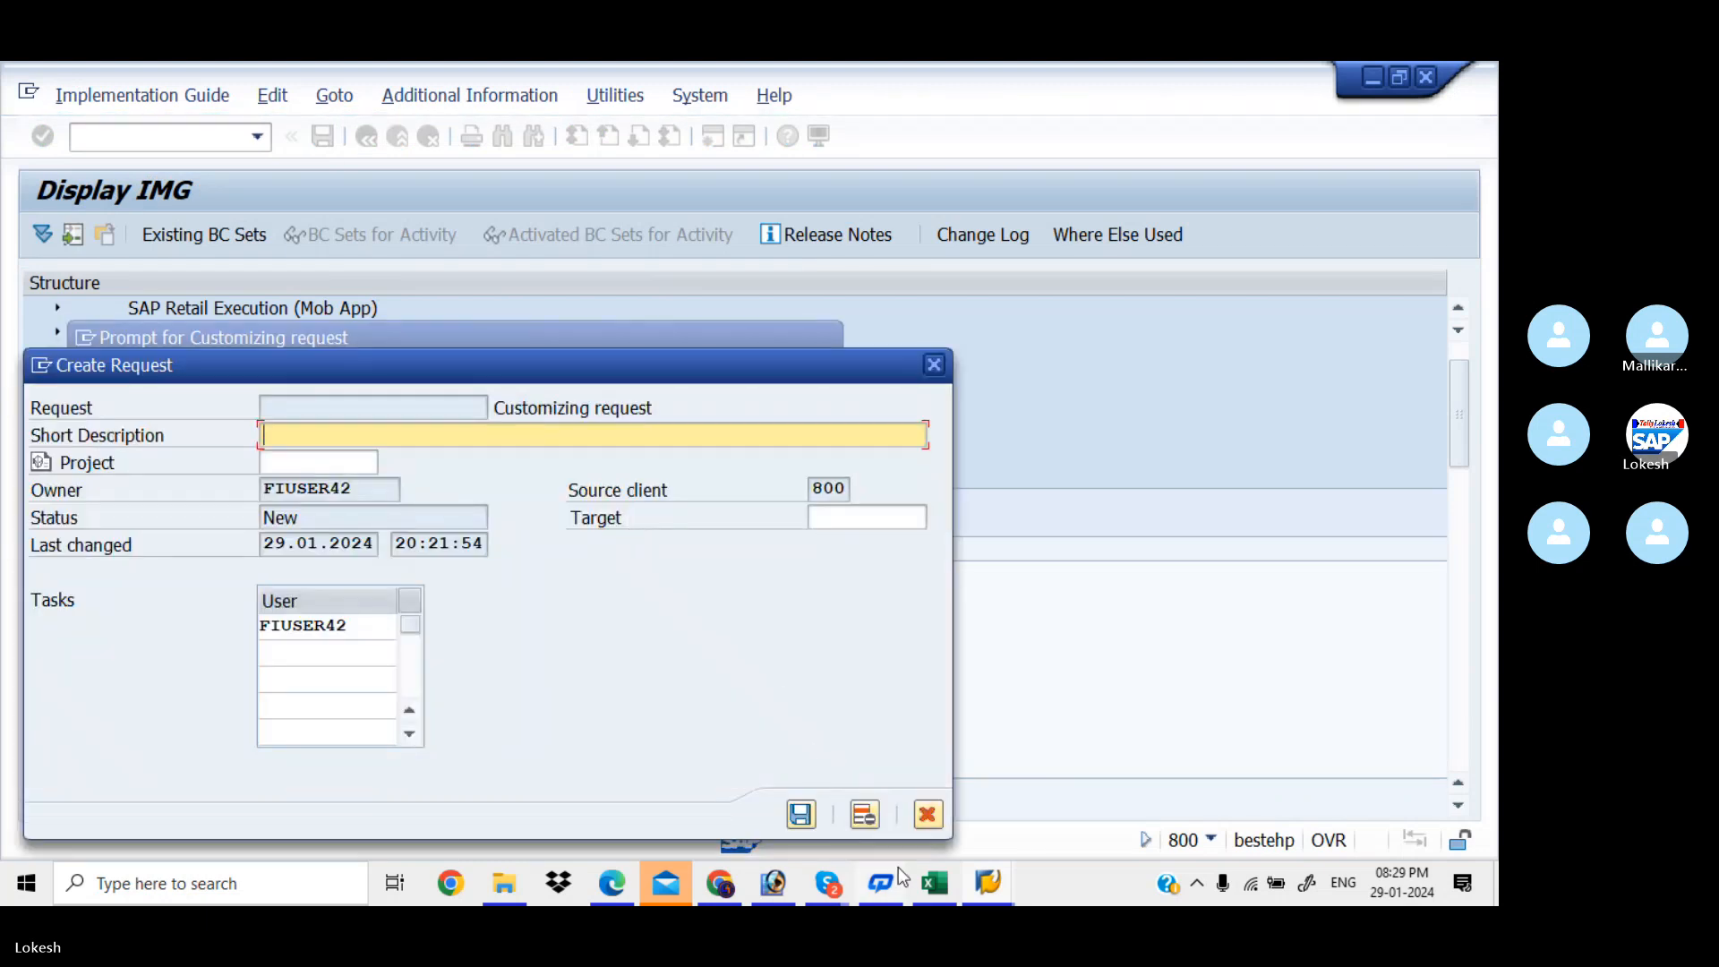
left_click(933, 881)
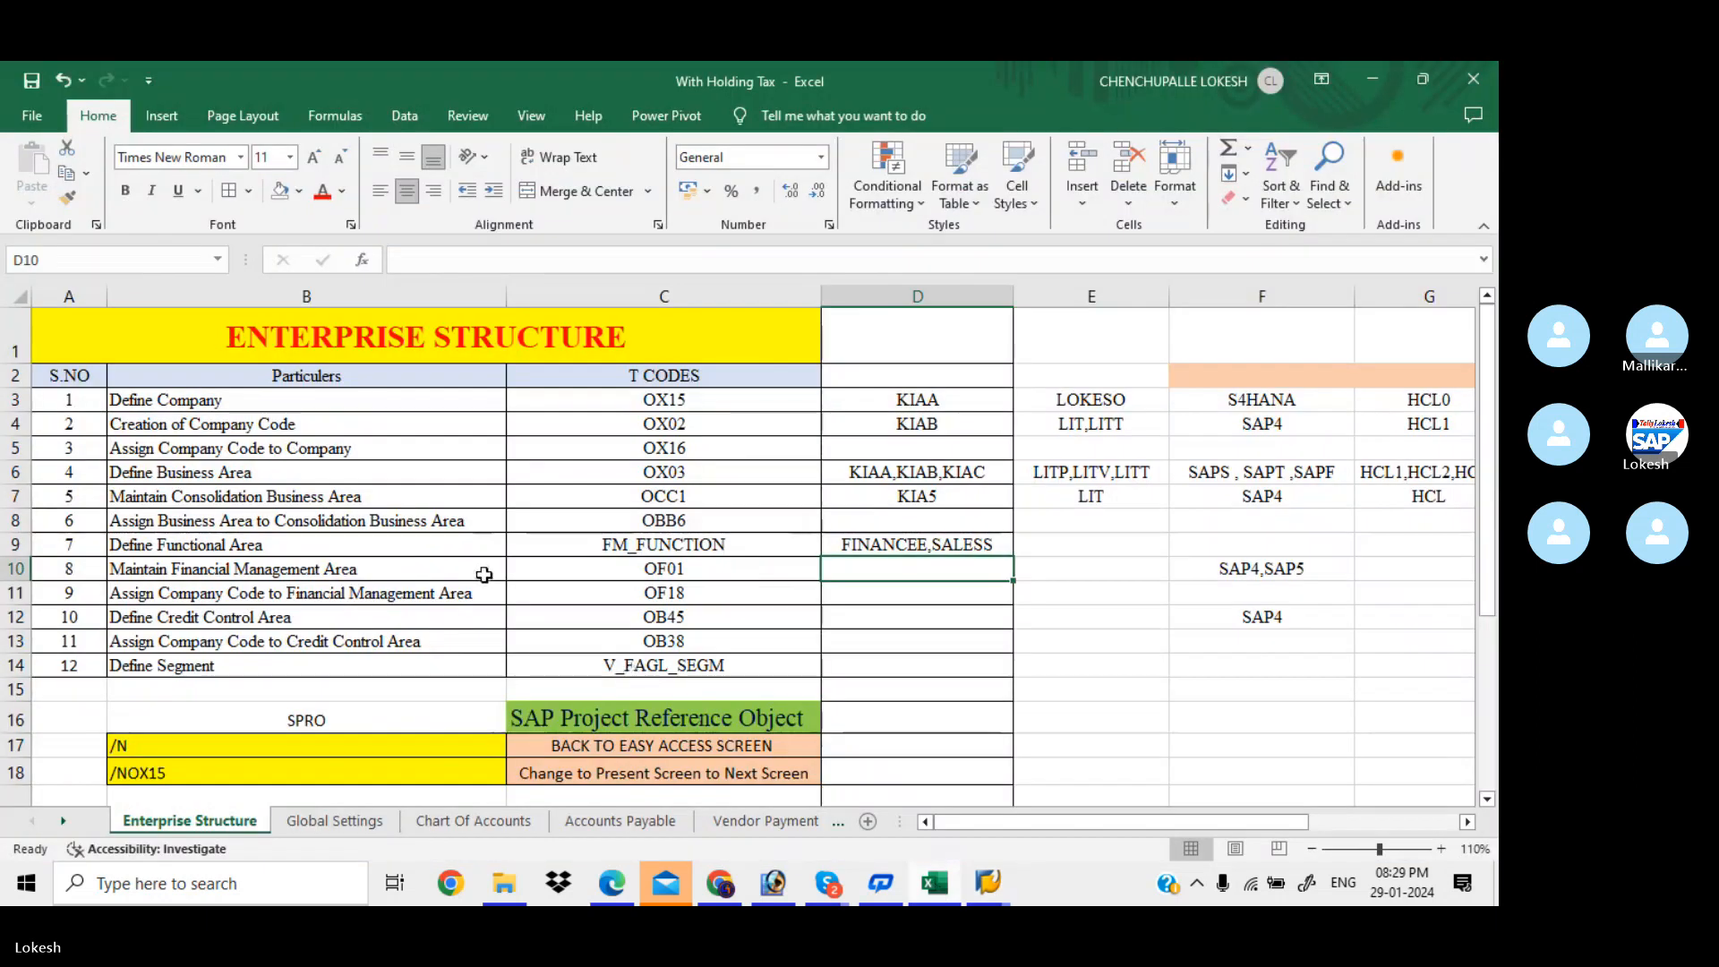
left_click(431, 568)
key("ctrl+c")
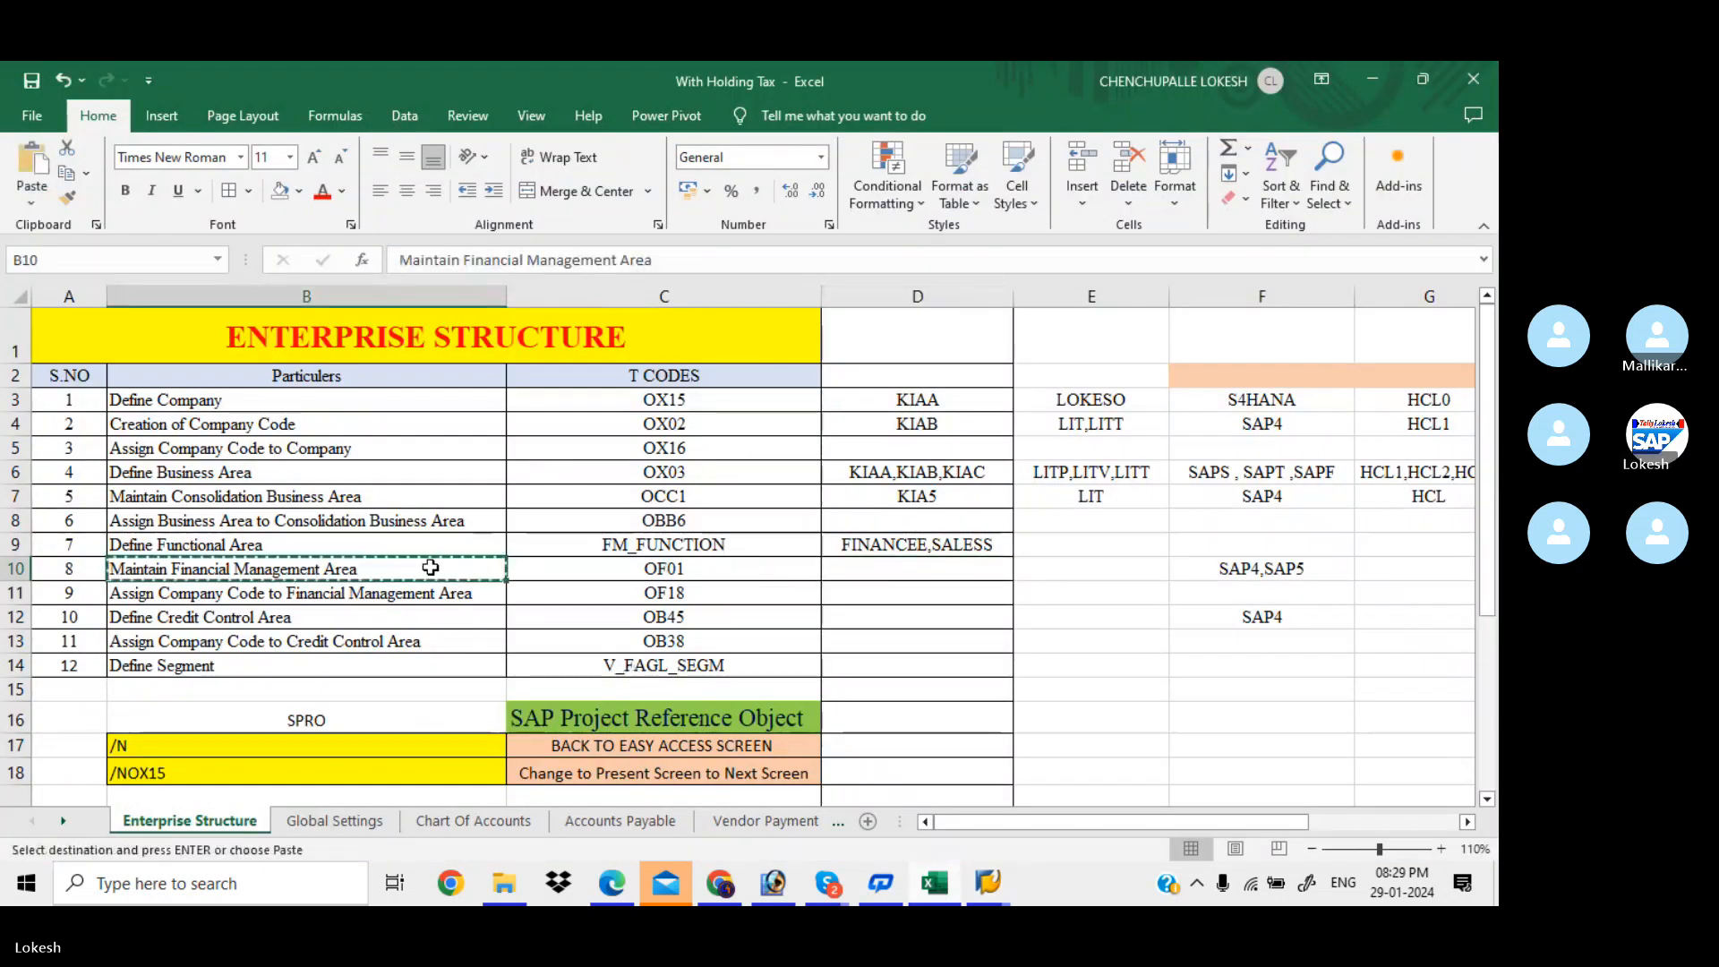
key("alt+Tab")
key("ctrl+v")
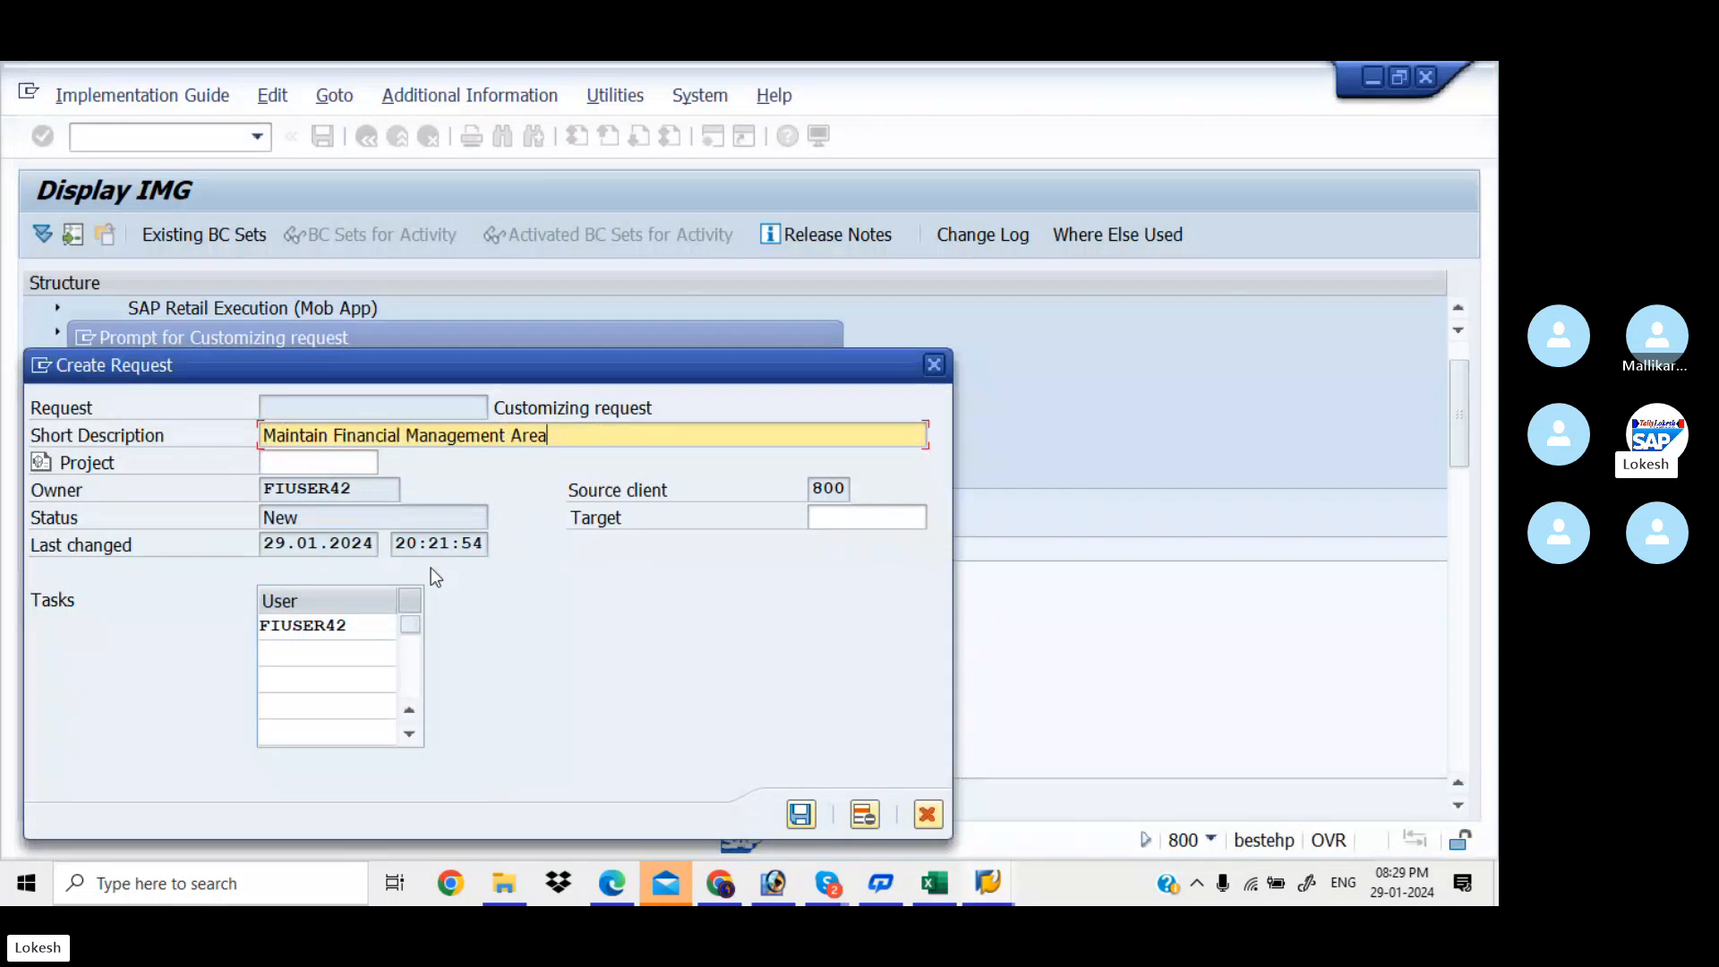
type("FRO")
key("BackSpace")
key("BackSpace")
type("OR ")
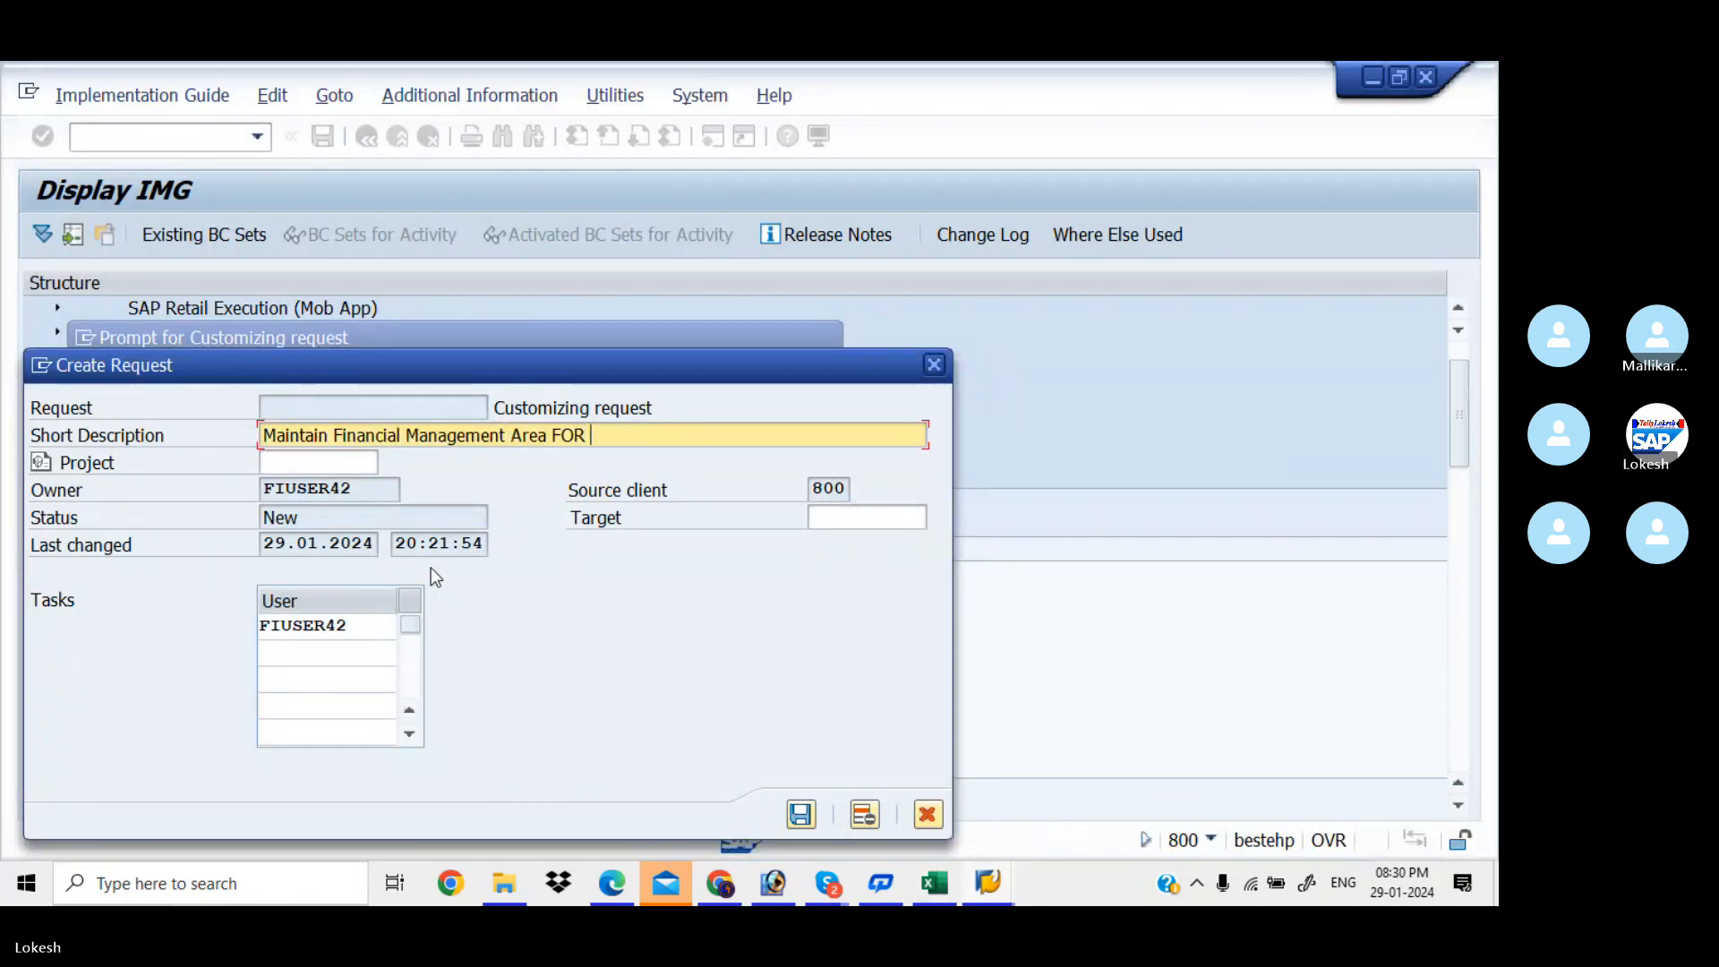
type("KIAA")
left_click(801, 814)
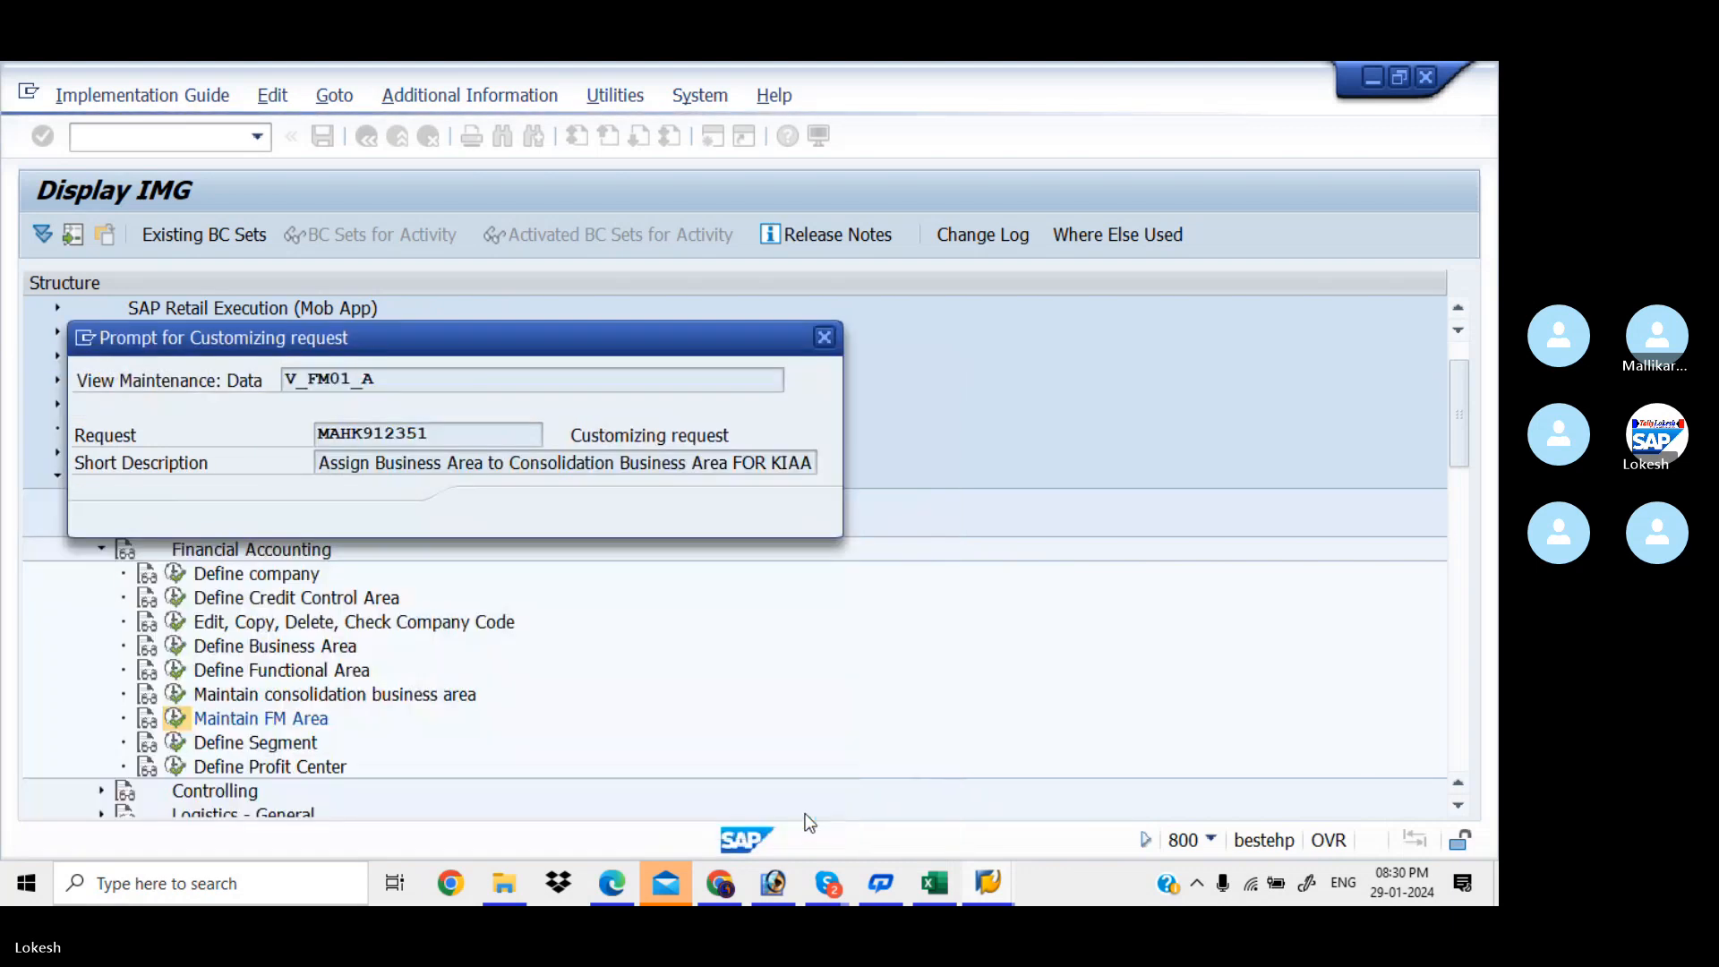
left_click(495, 514)
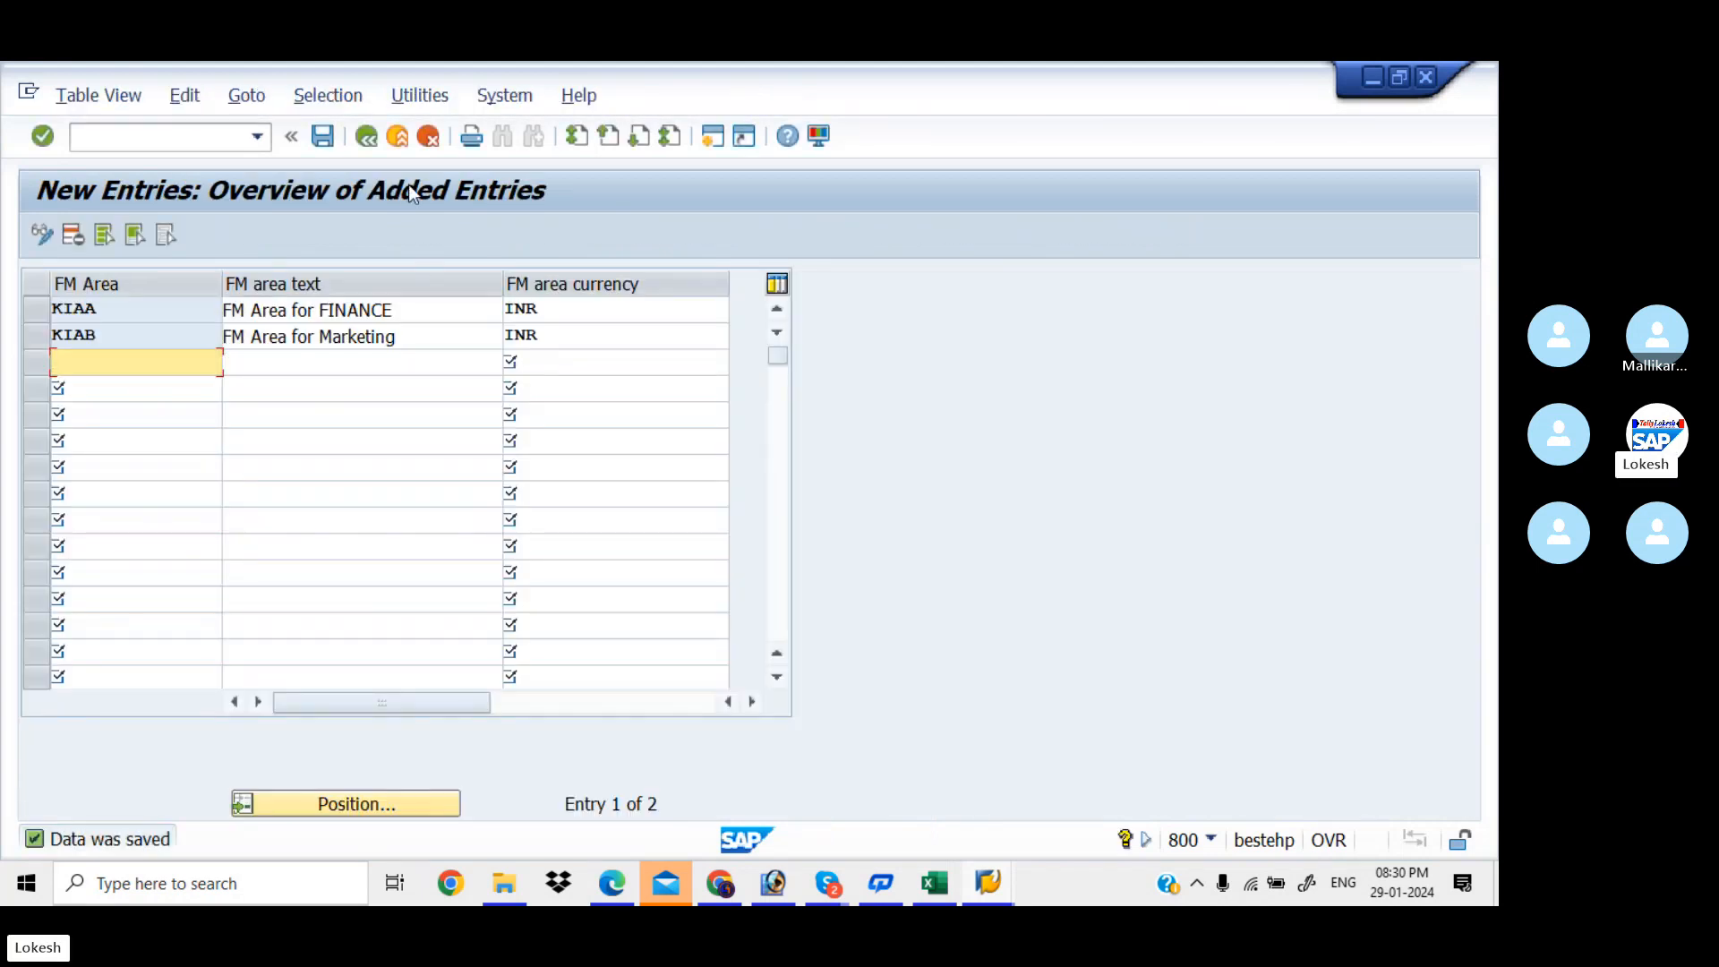
Go back to the IMG and run Assignment > Financial Accounting > Assign company code to financial management area
left_click(366, 136)
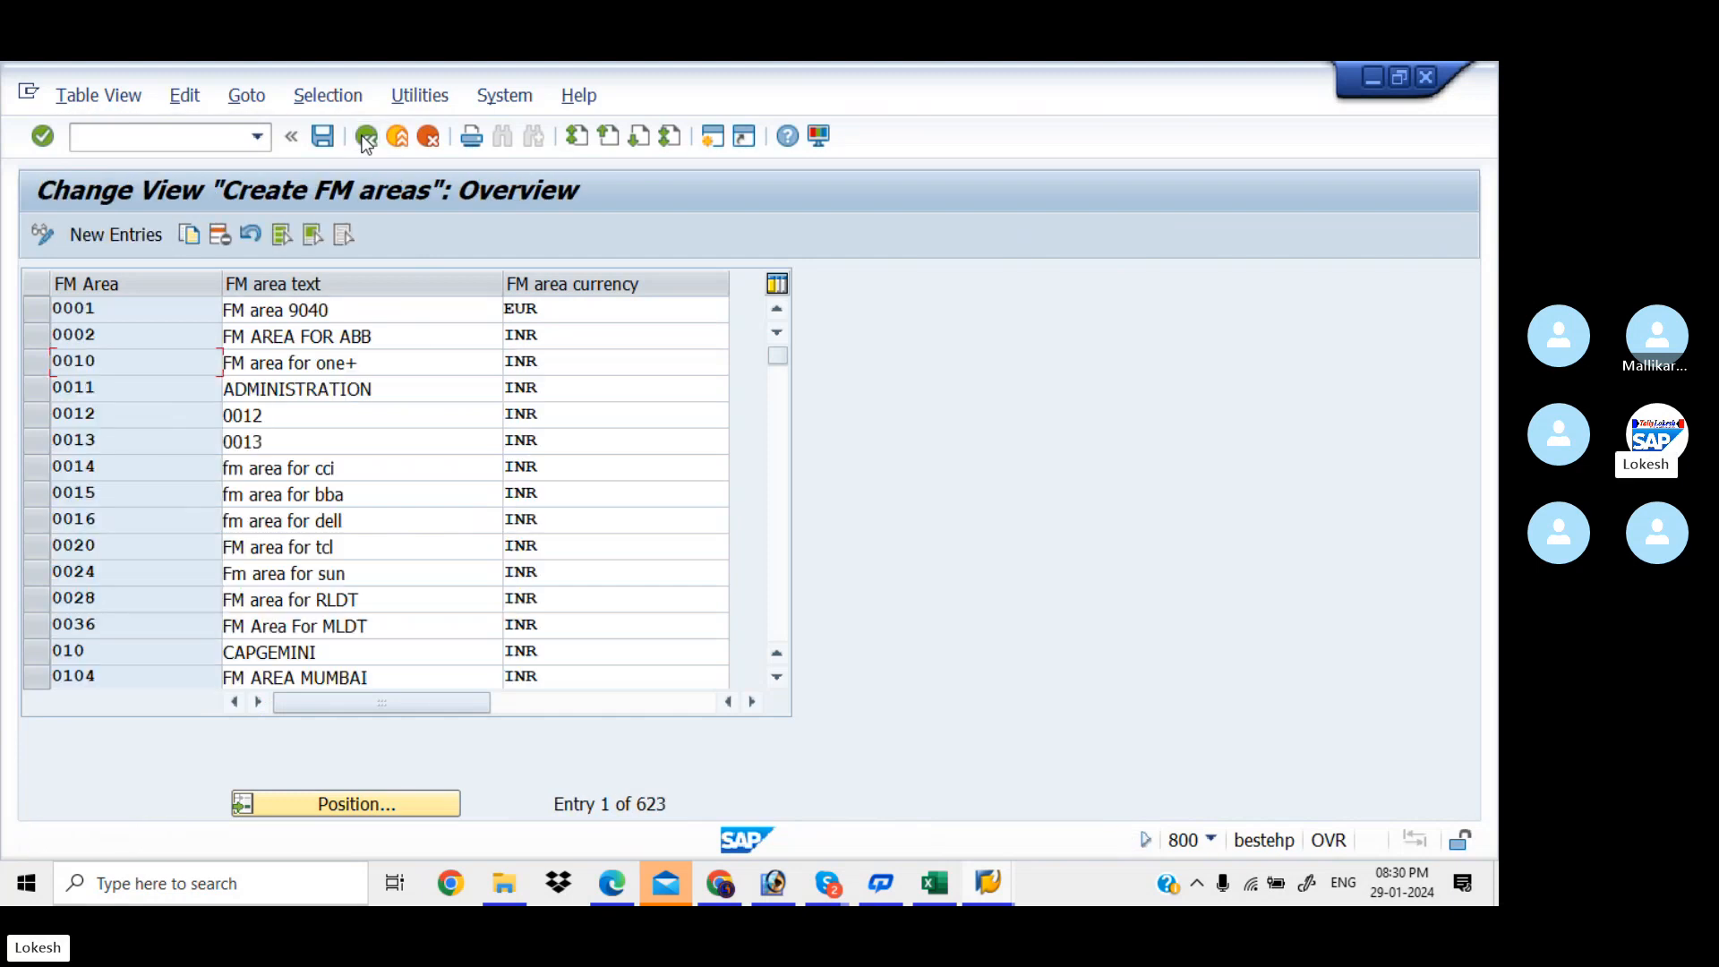
left_click(366, 137)
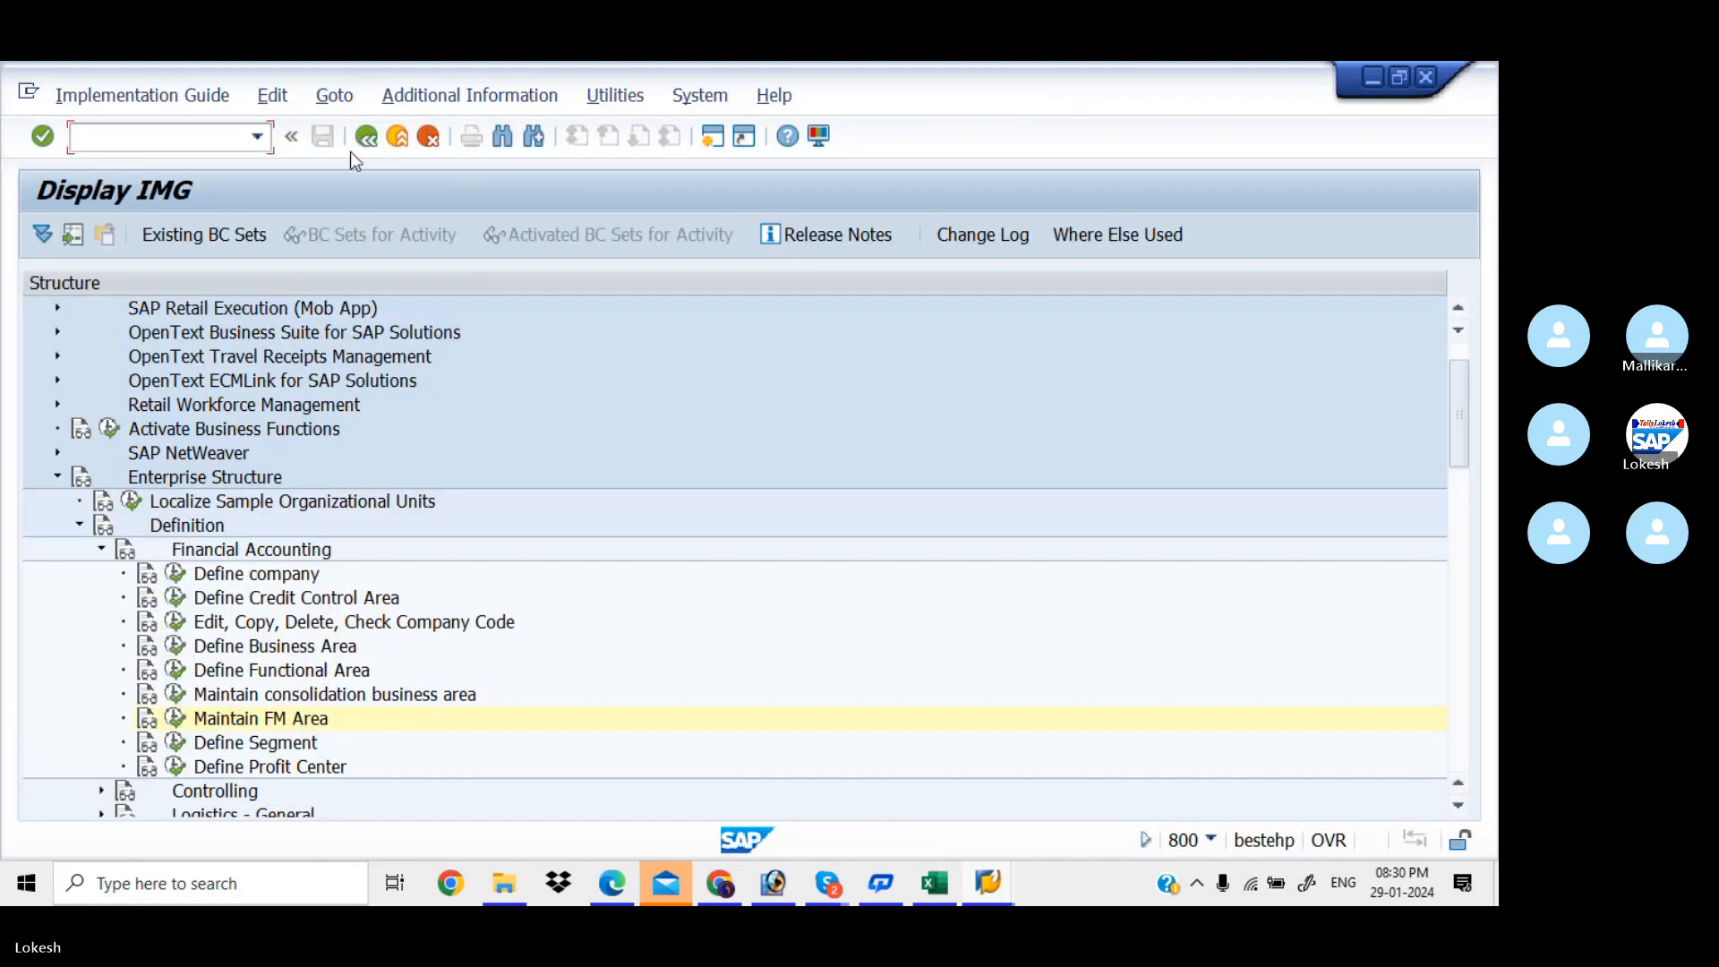
left_click(101, 552)
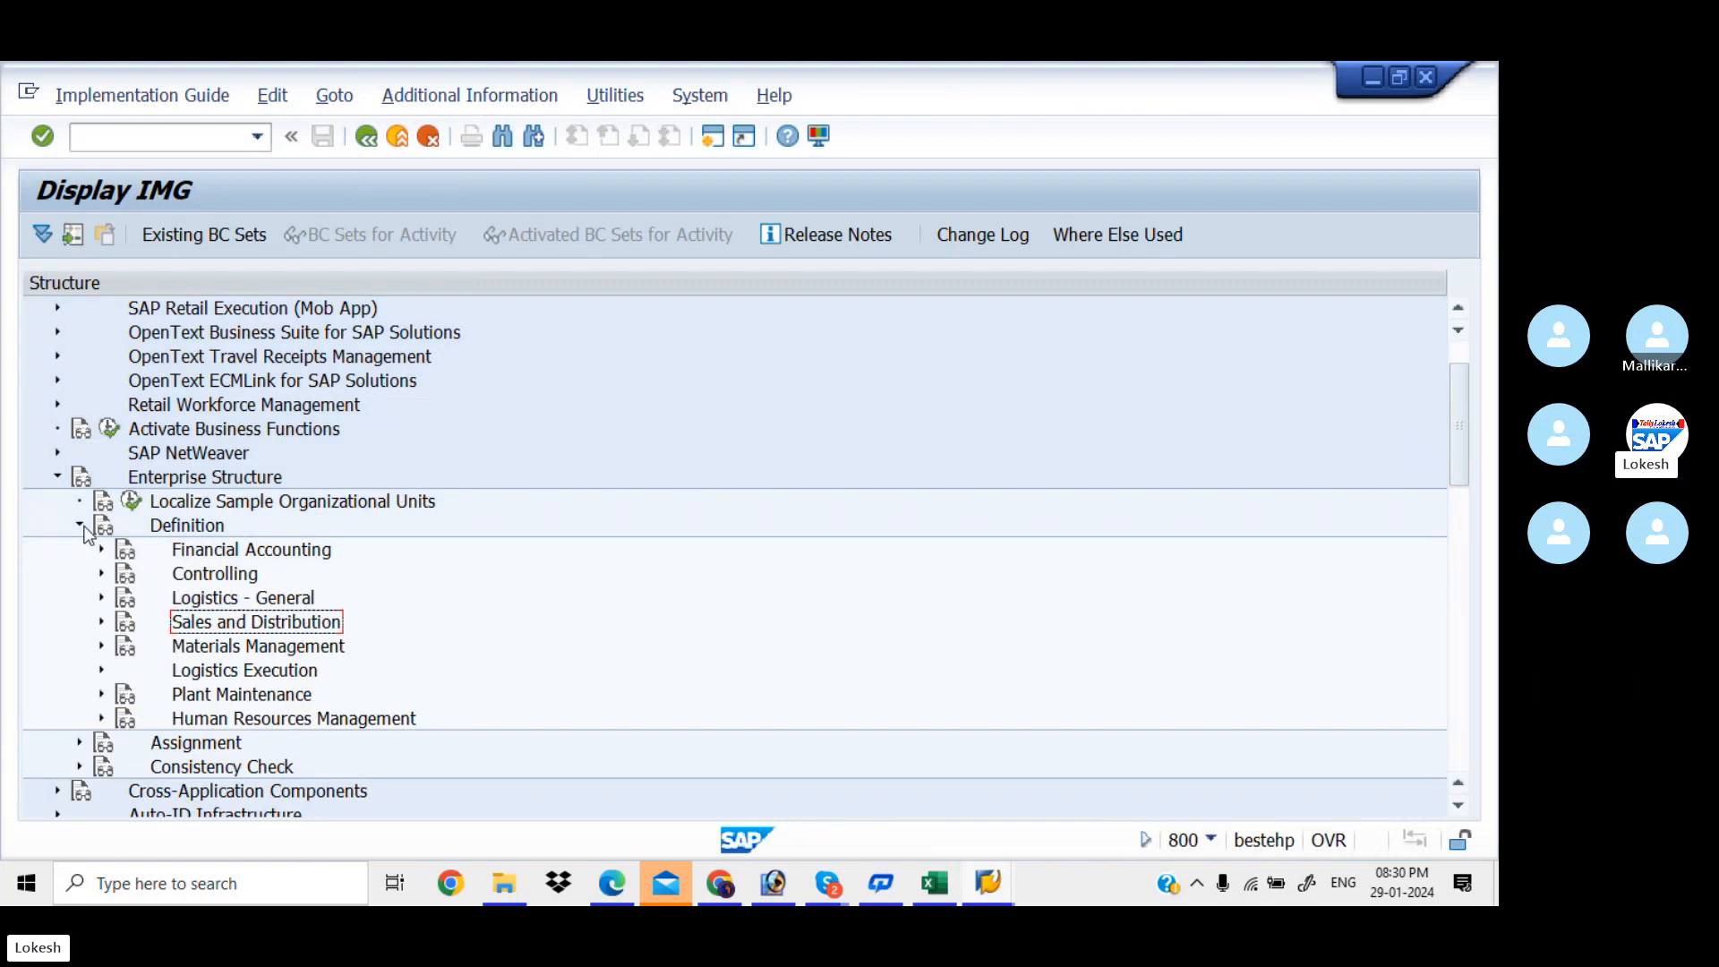
left_click(80, 526)
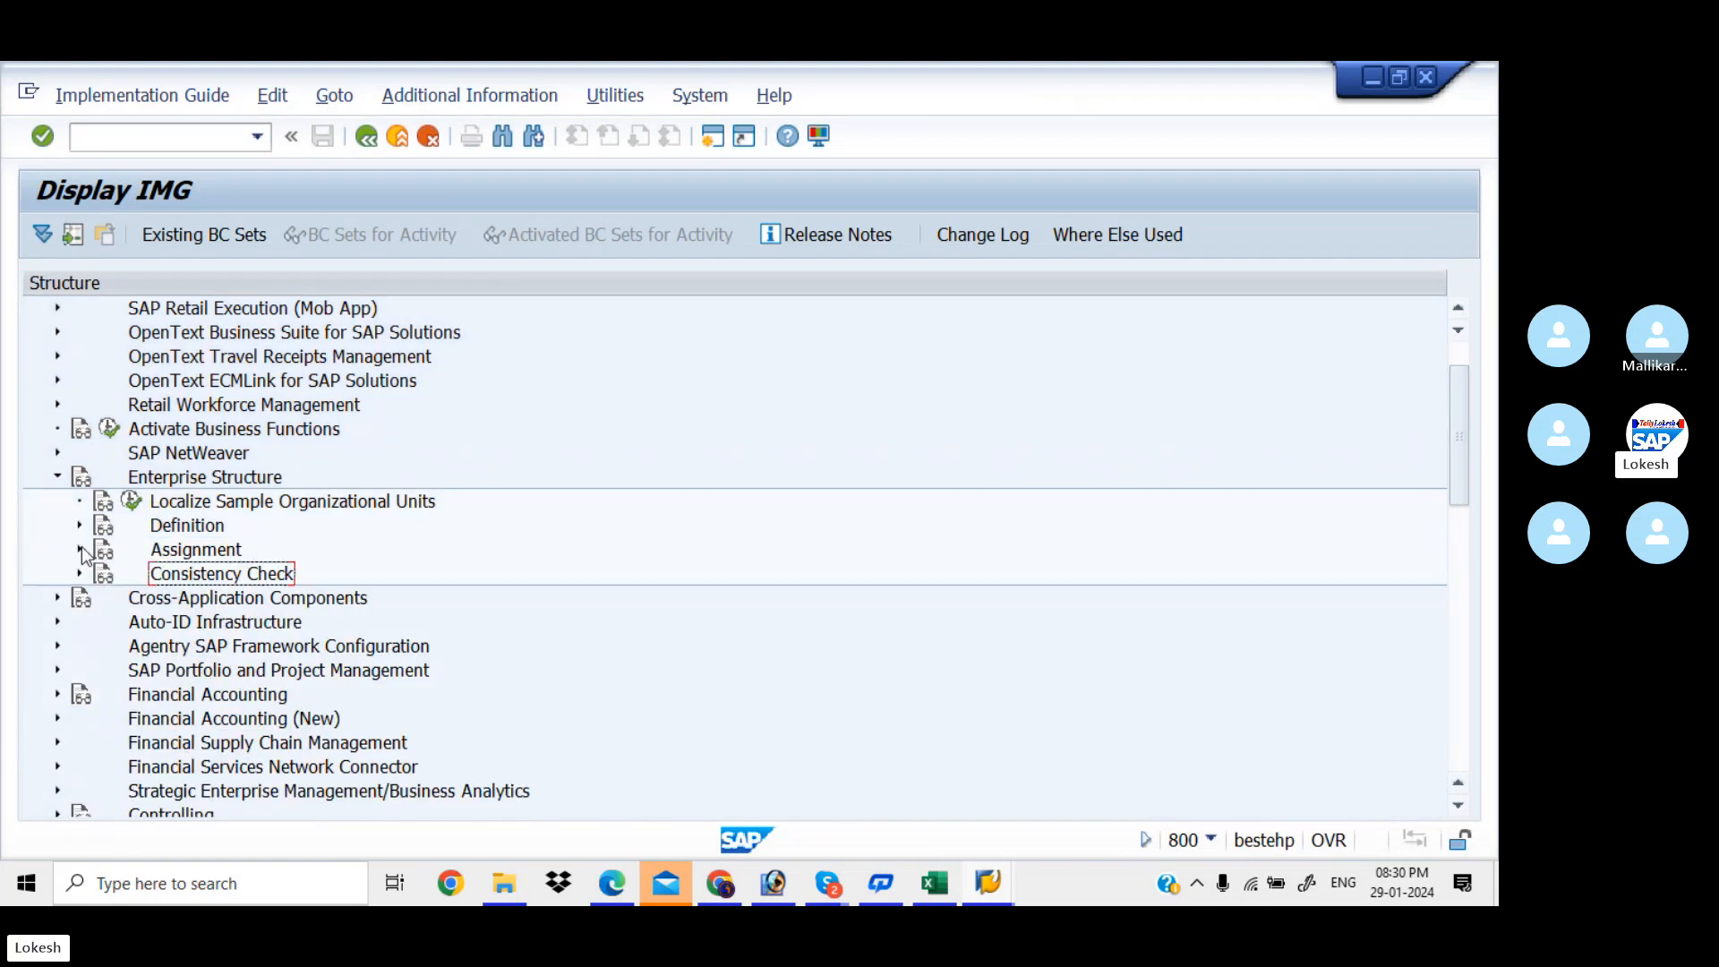
left_click(80, 550)
left_click(101, 574)
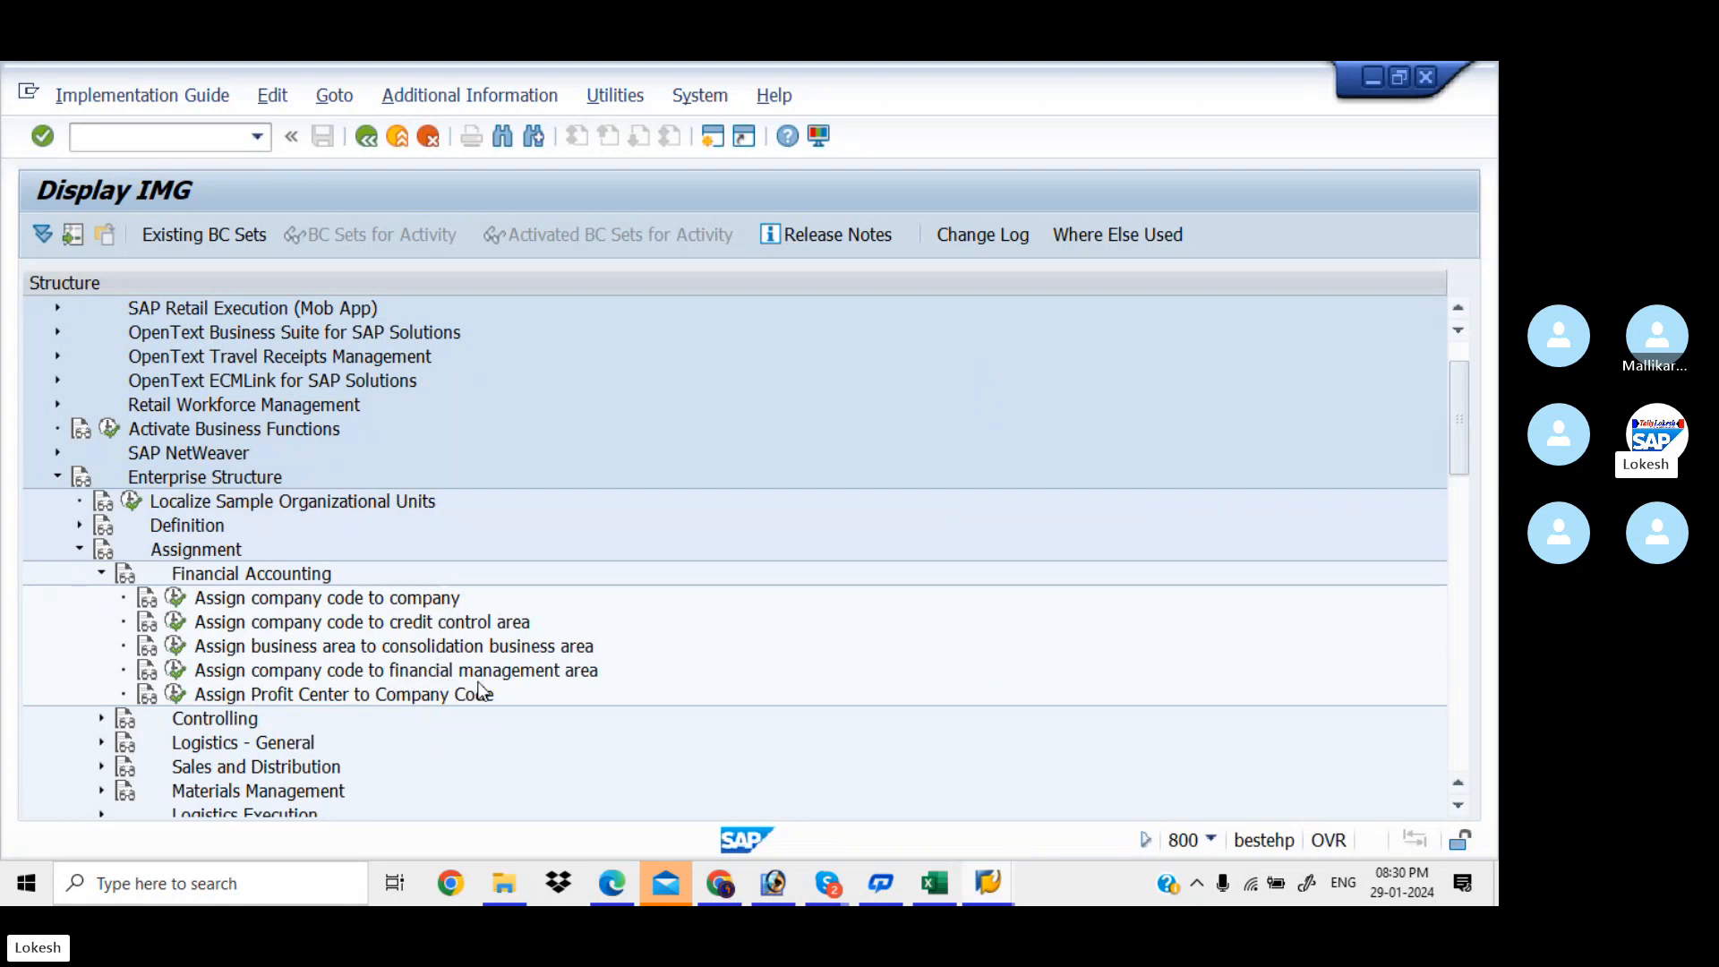
left_click(176, 670)
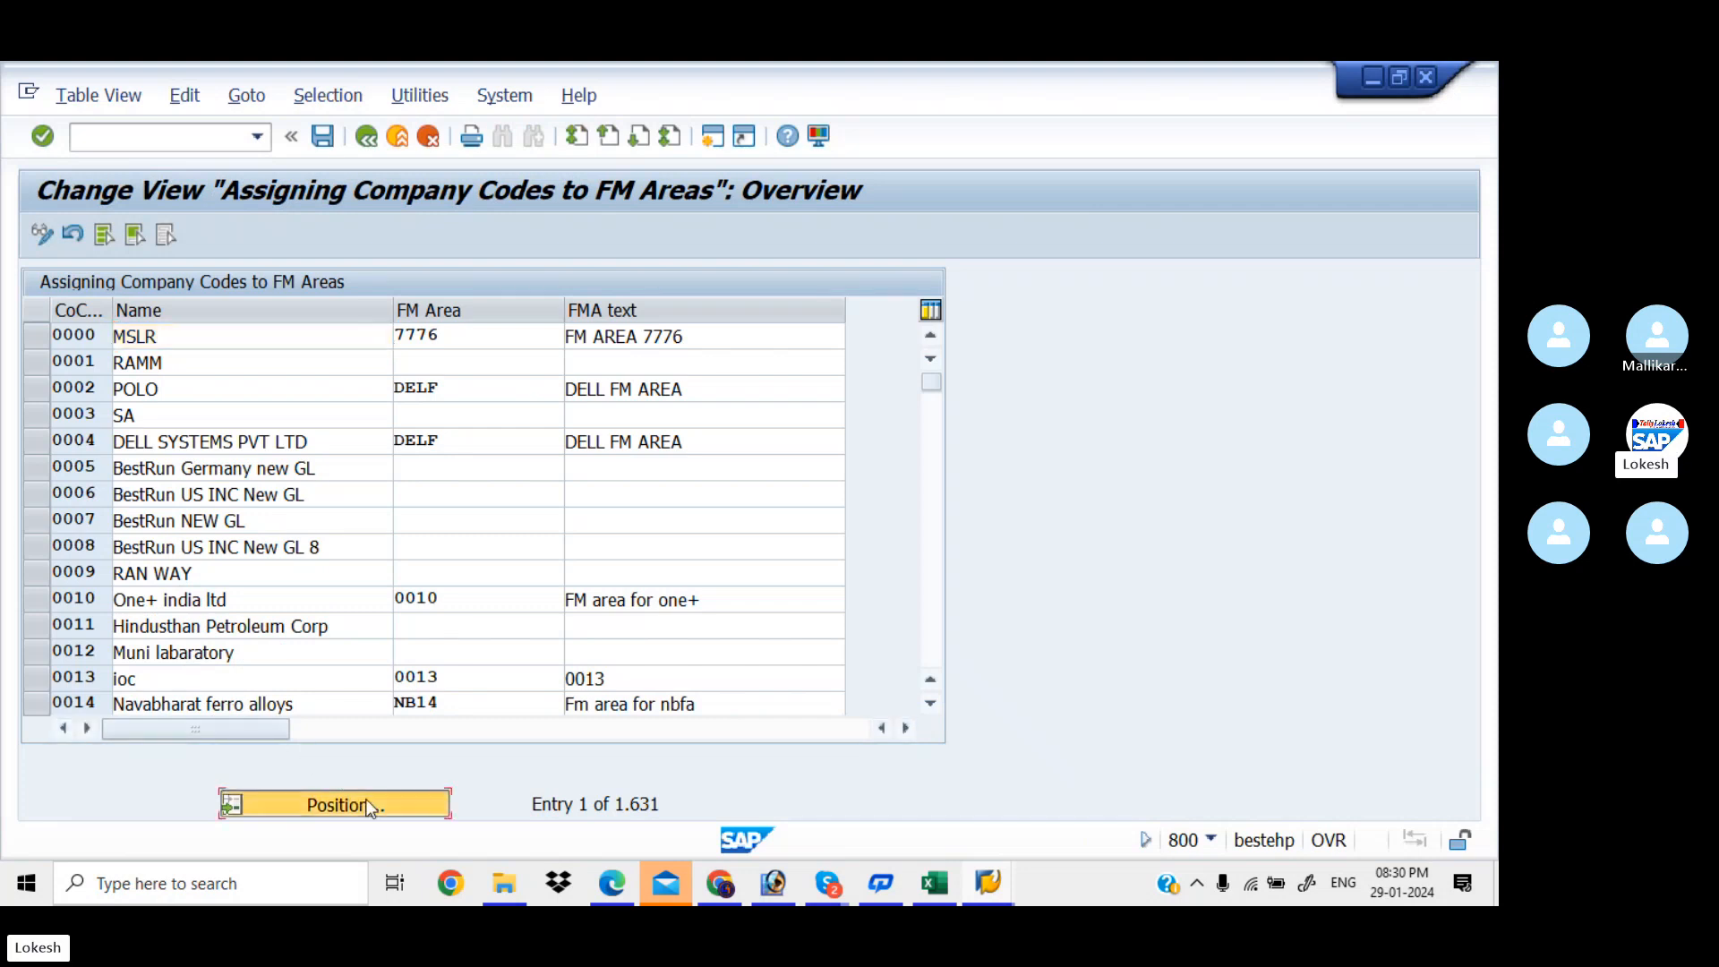
Jump to company code KIAB and enter KIAA as its FM area
left_click(369, 805)
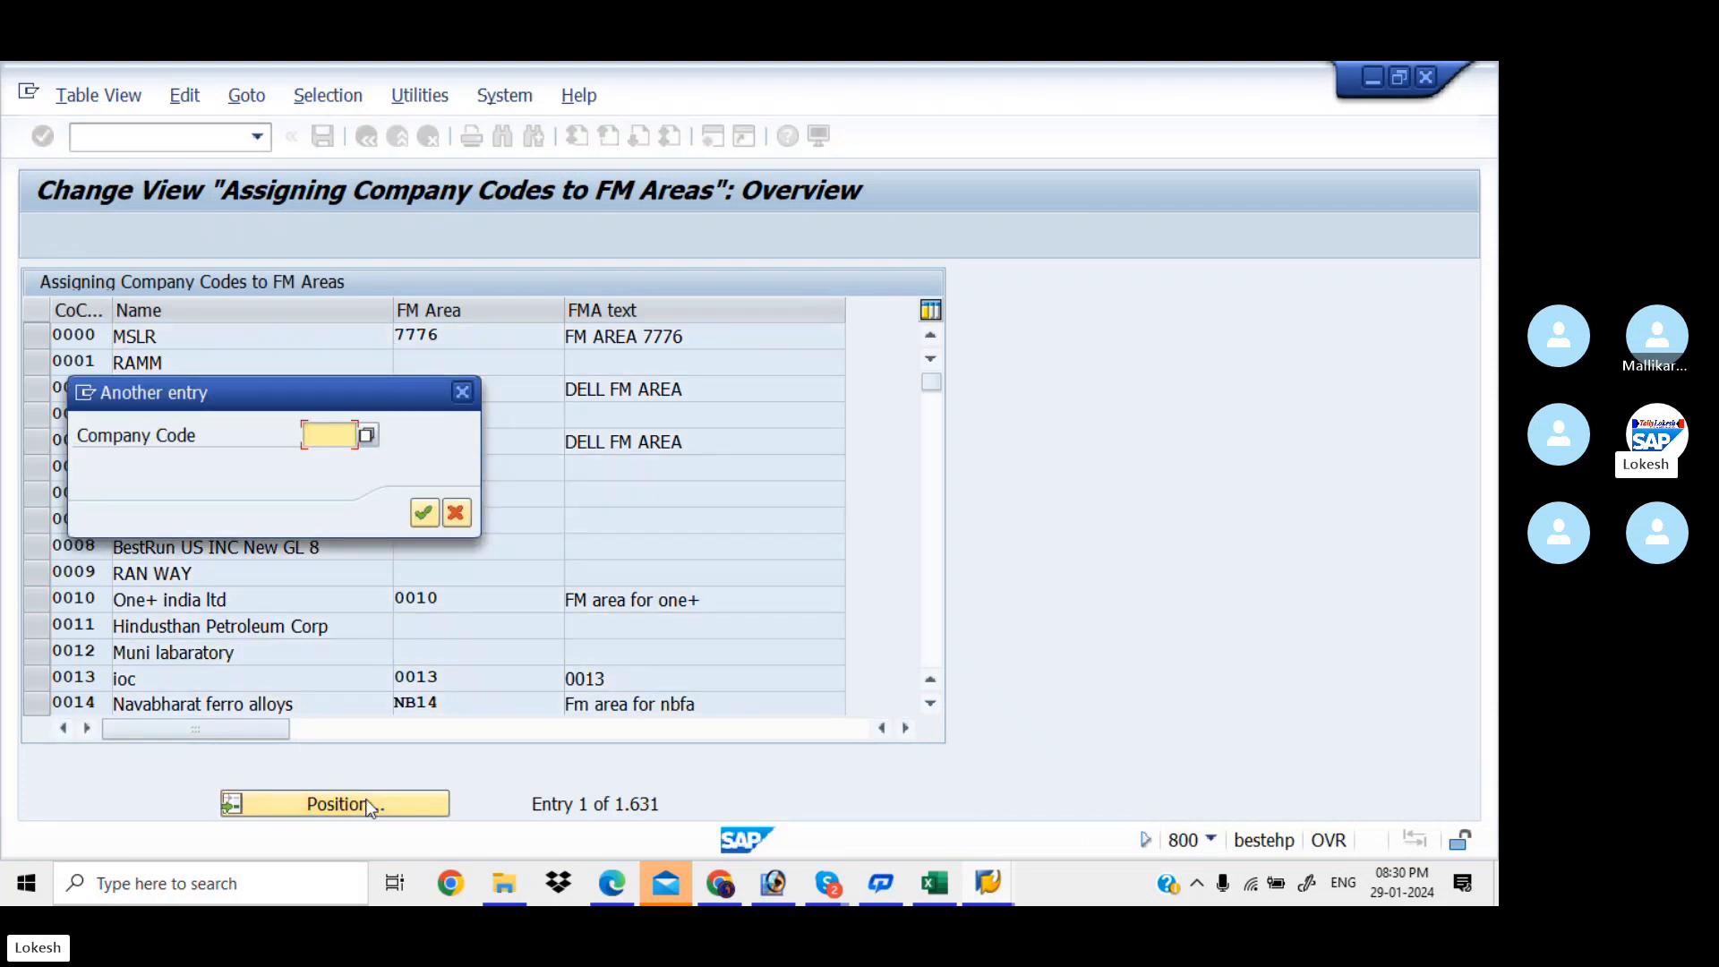
type("KI")
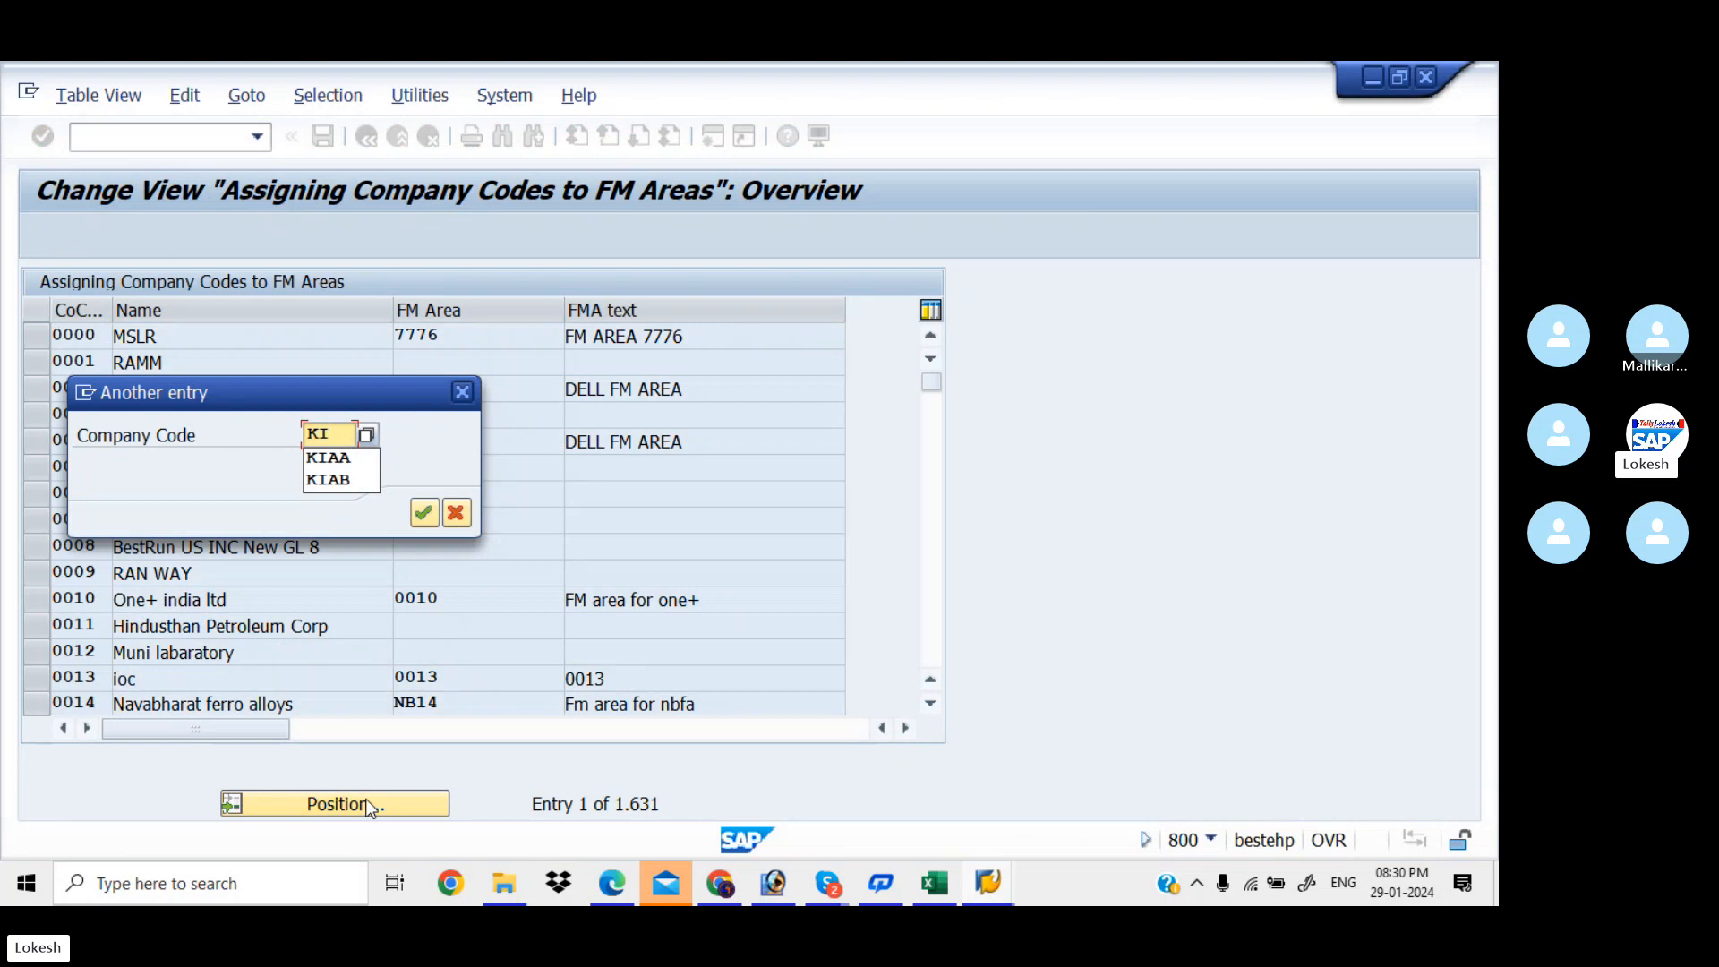
type("AB")
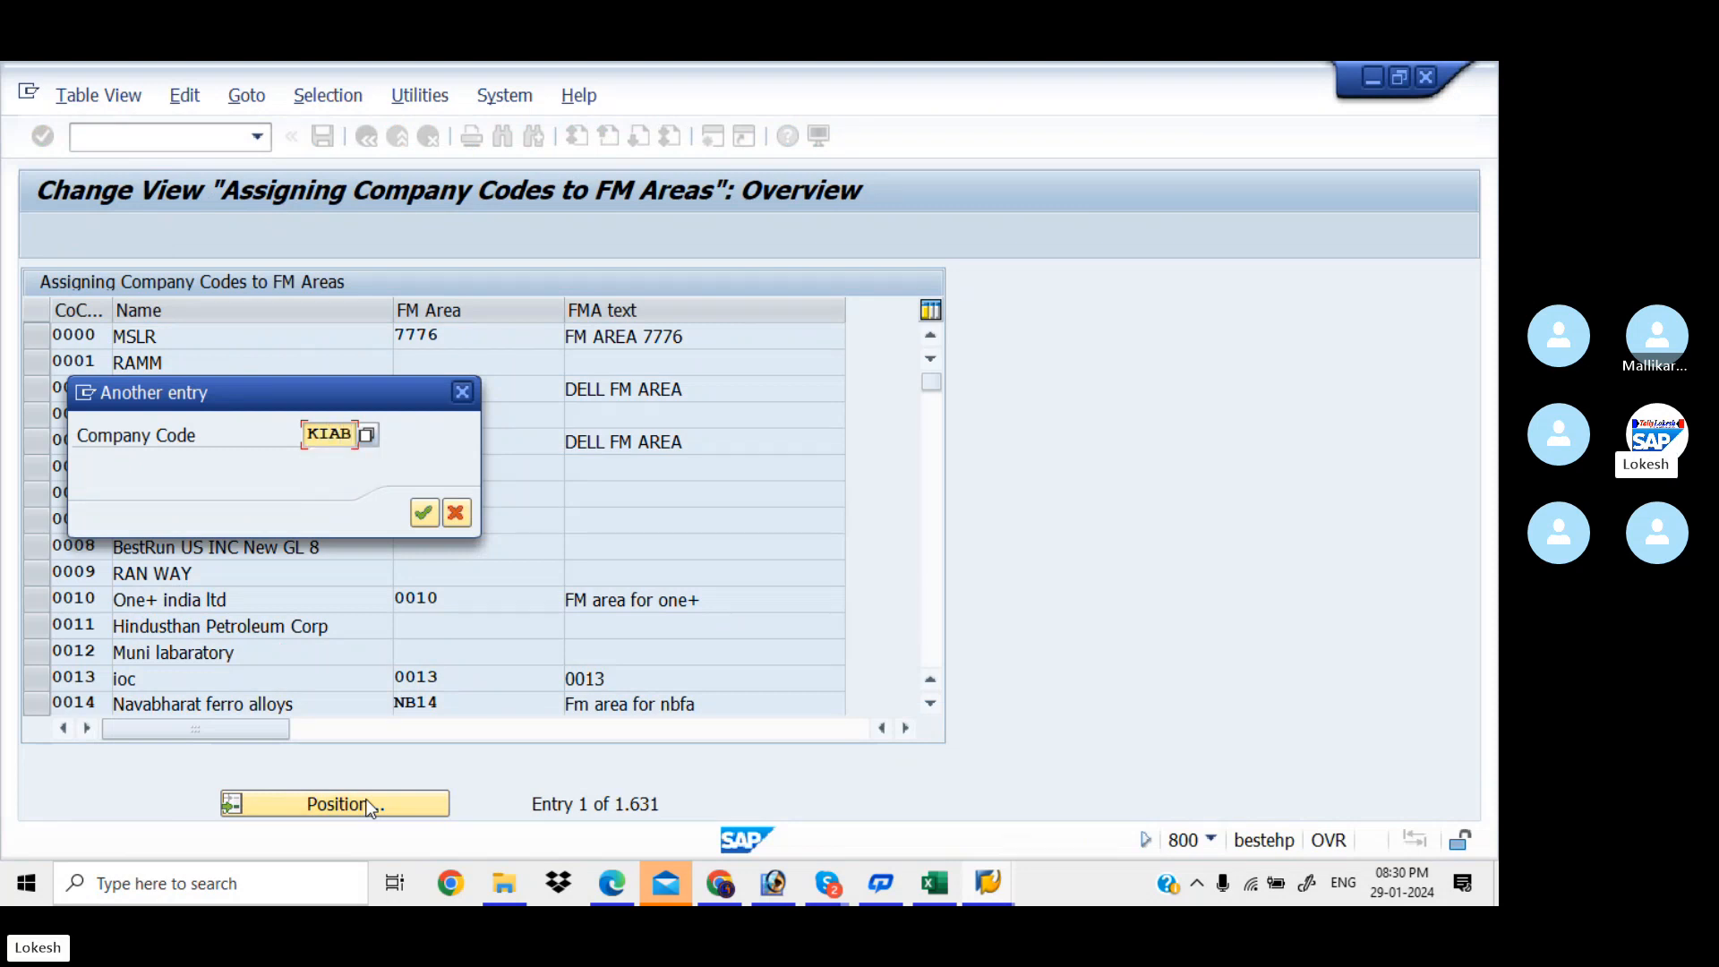
key("Return")
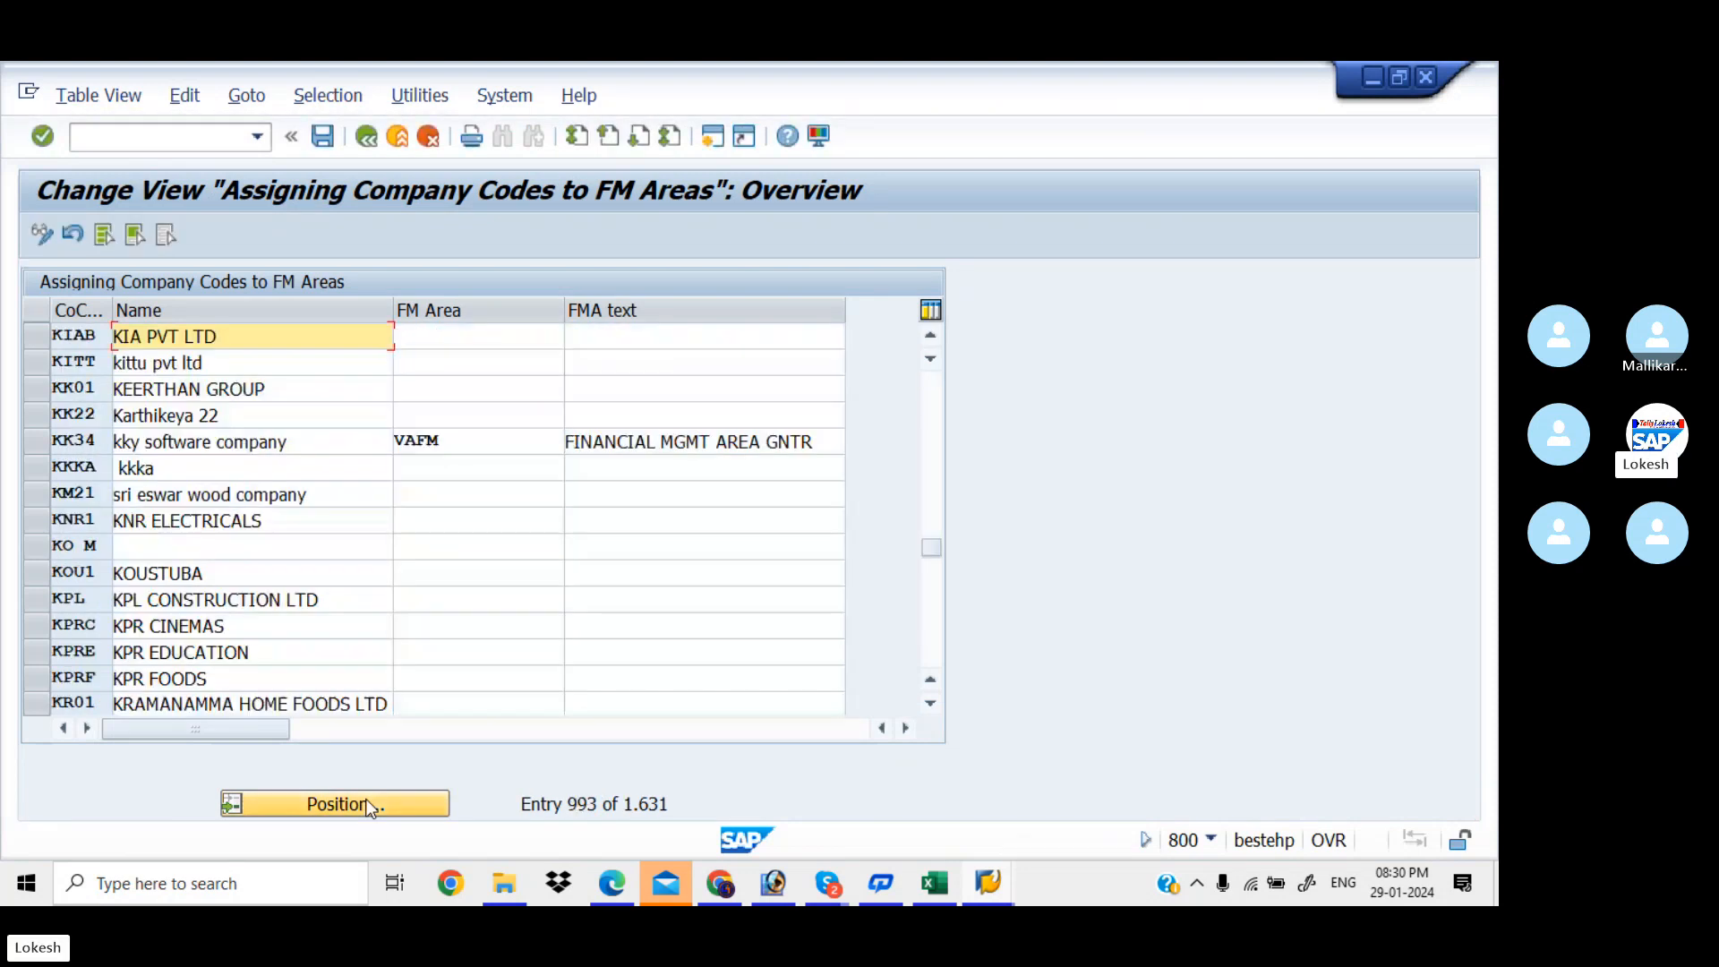
left_click(470, 344)
type("KIAA")
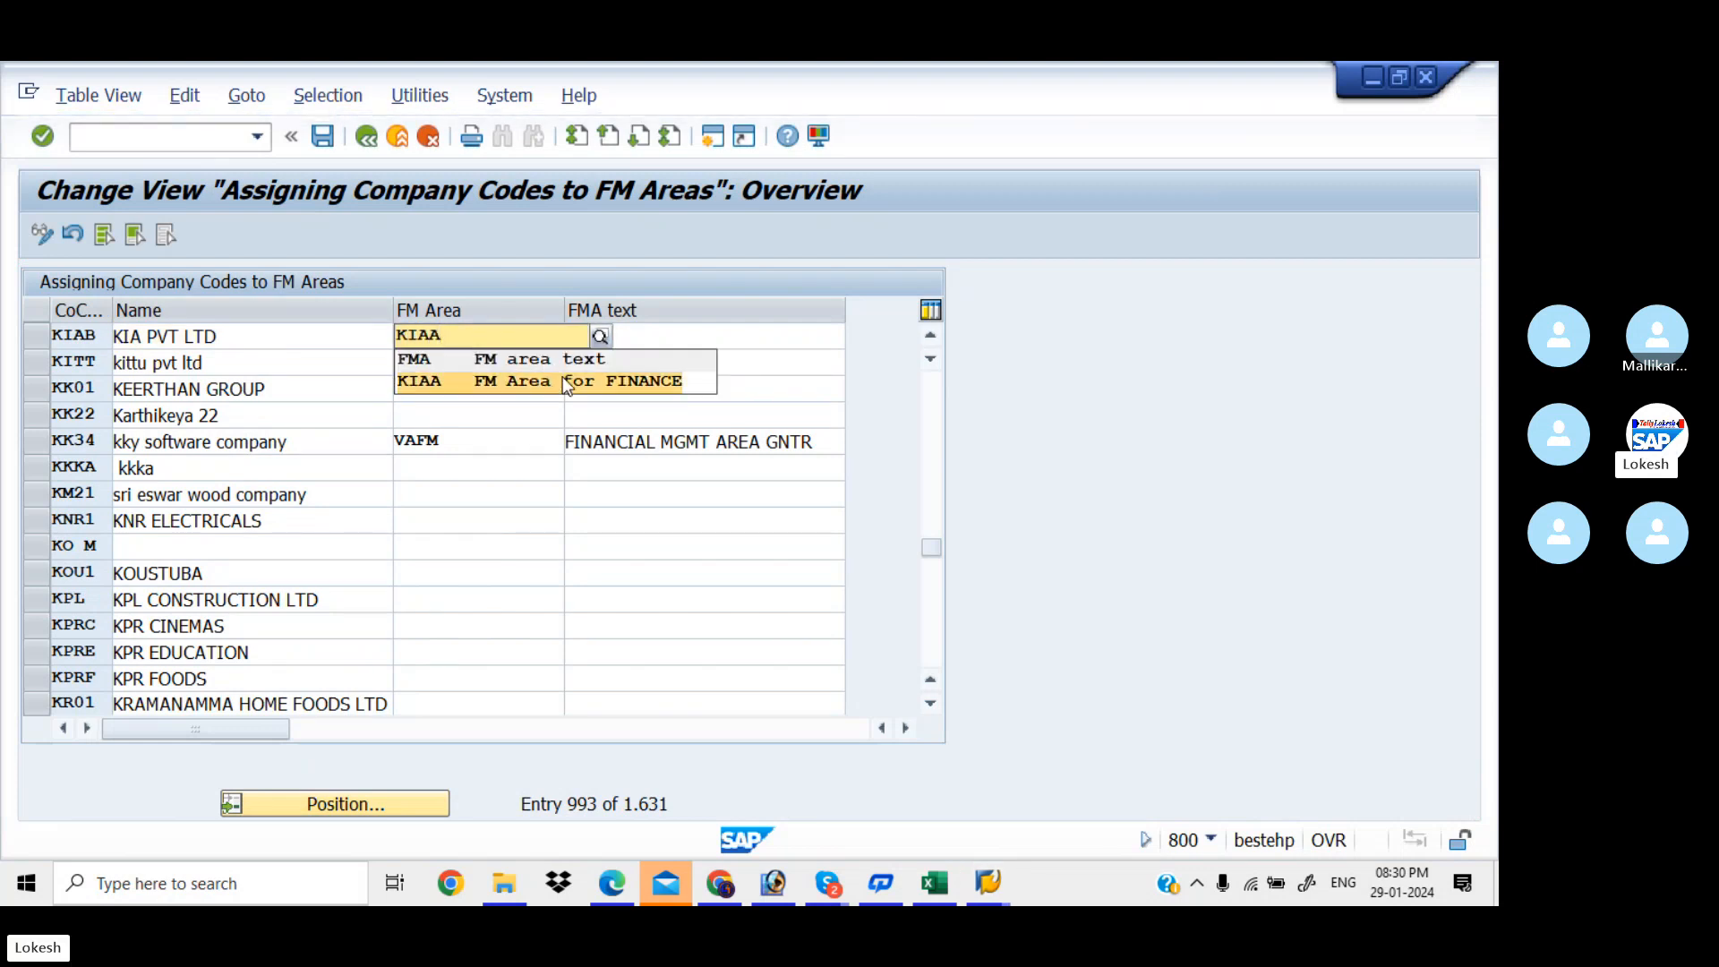
left_click(563, 376)
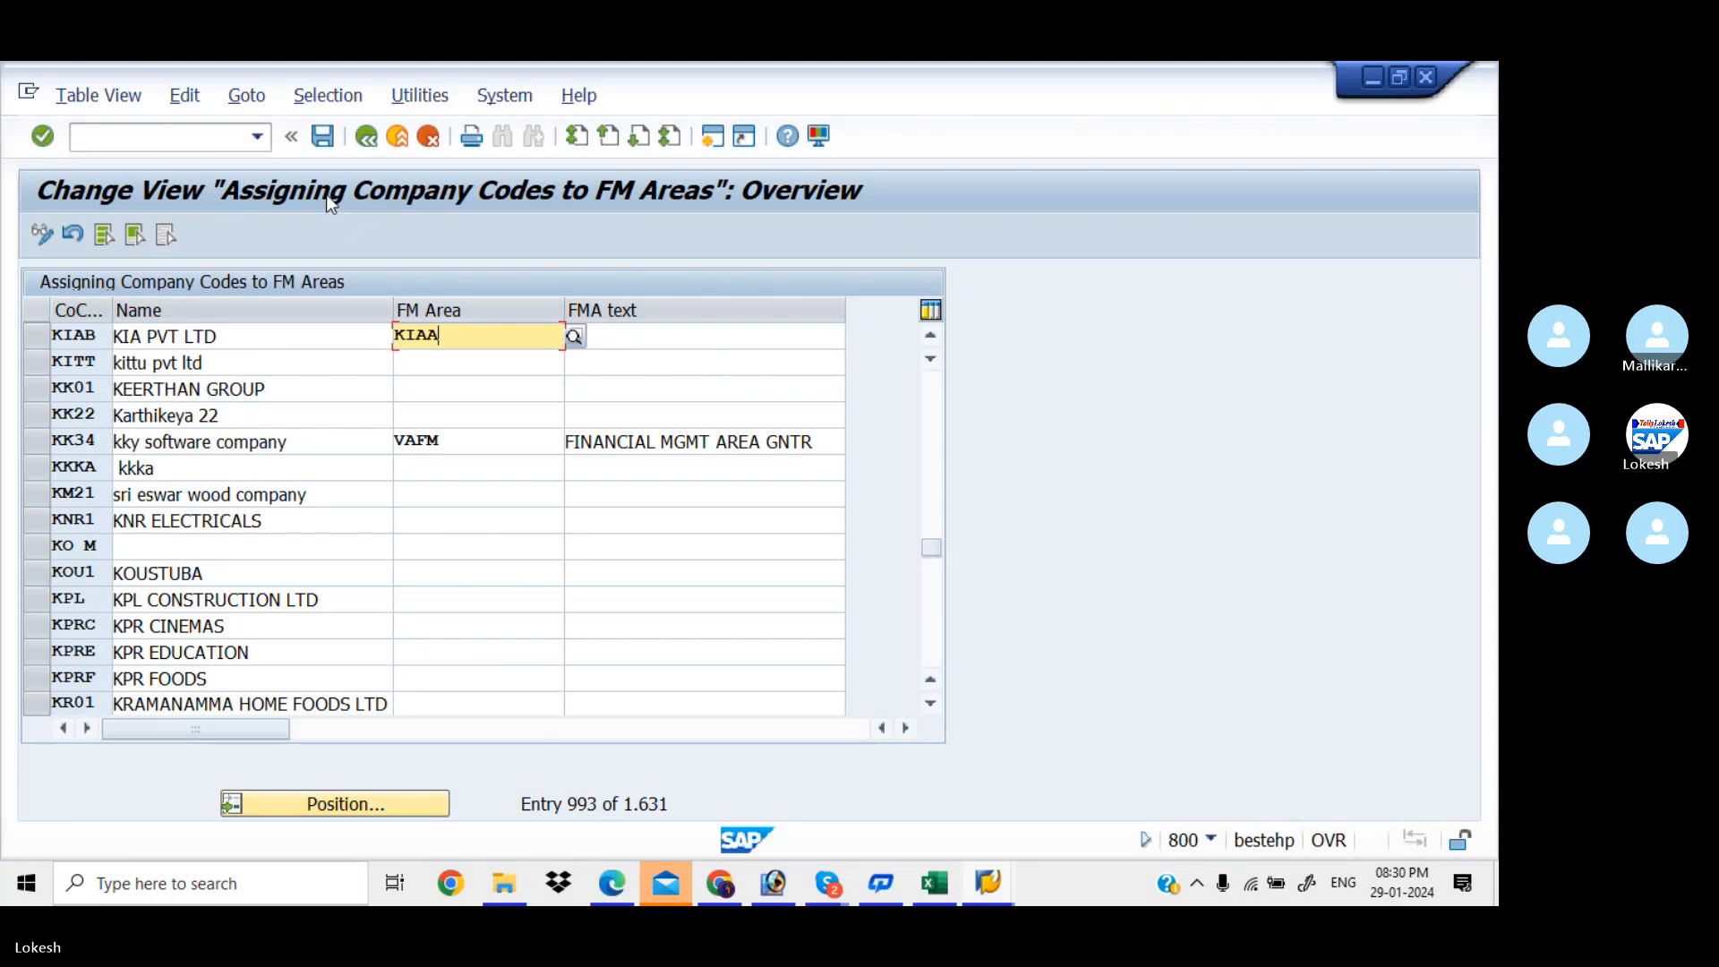
key("Return")
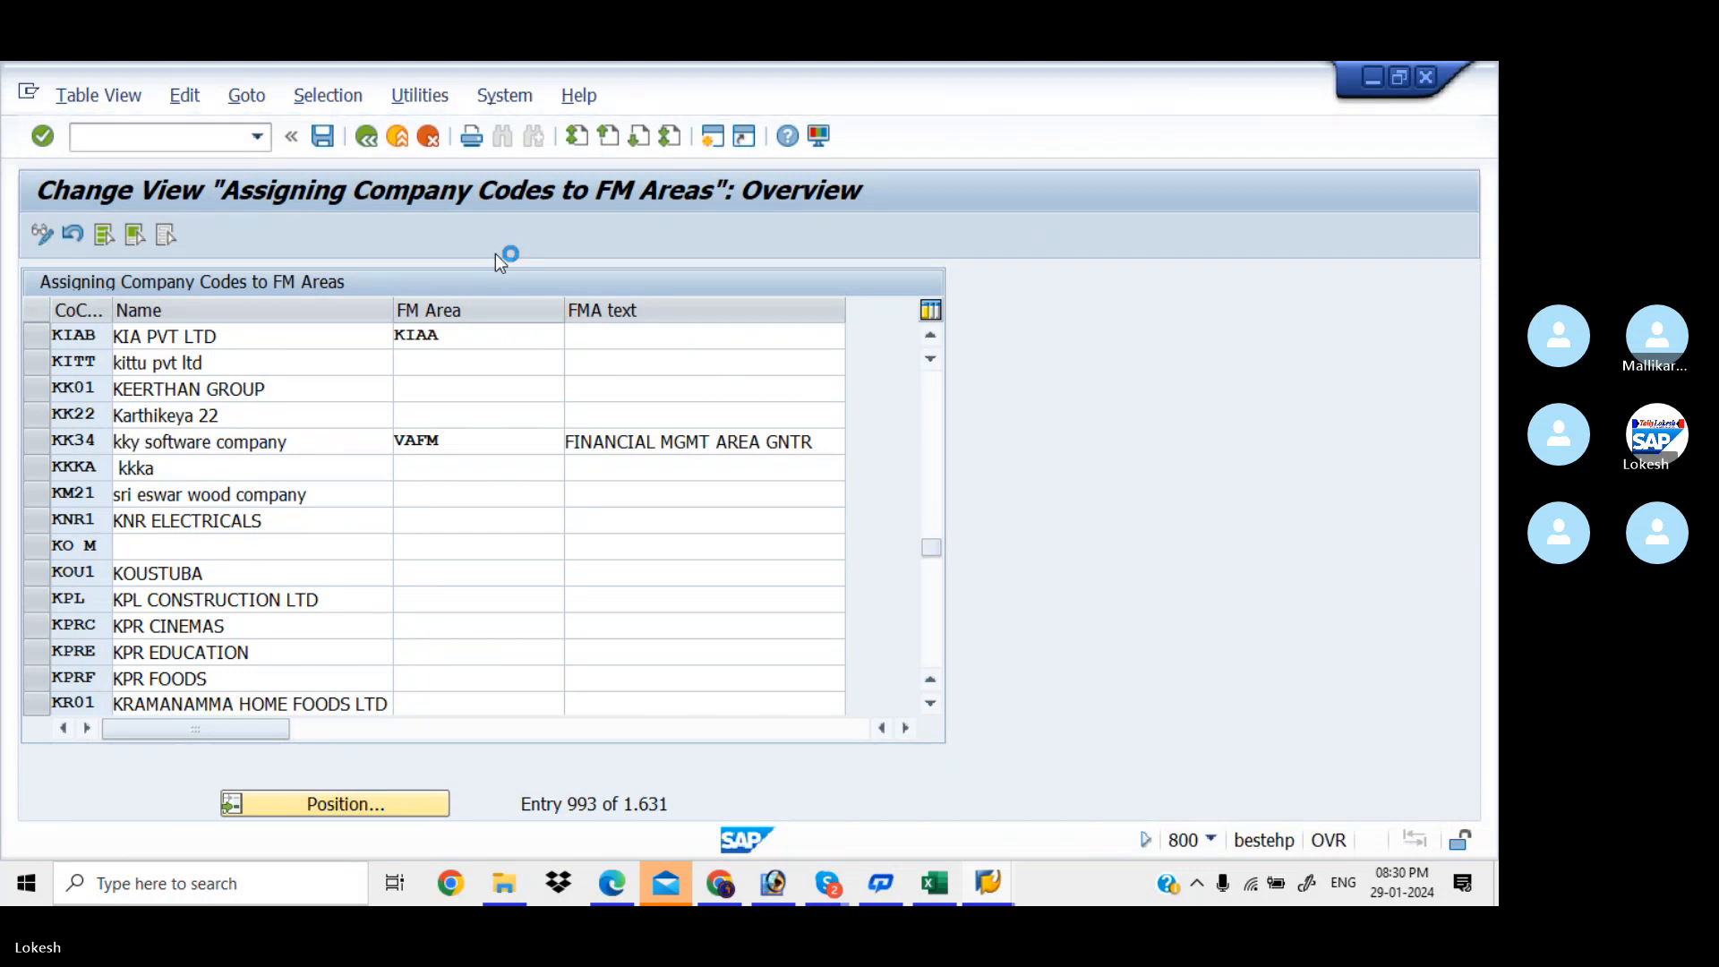
Enter KIAA,KIAB in tracker cell D10 for the OF01 row, then return to SAP
left_click(933, 884)
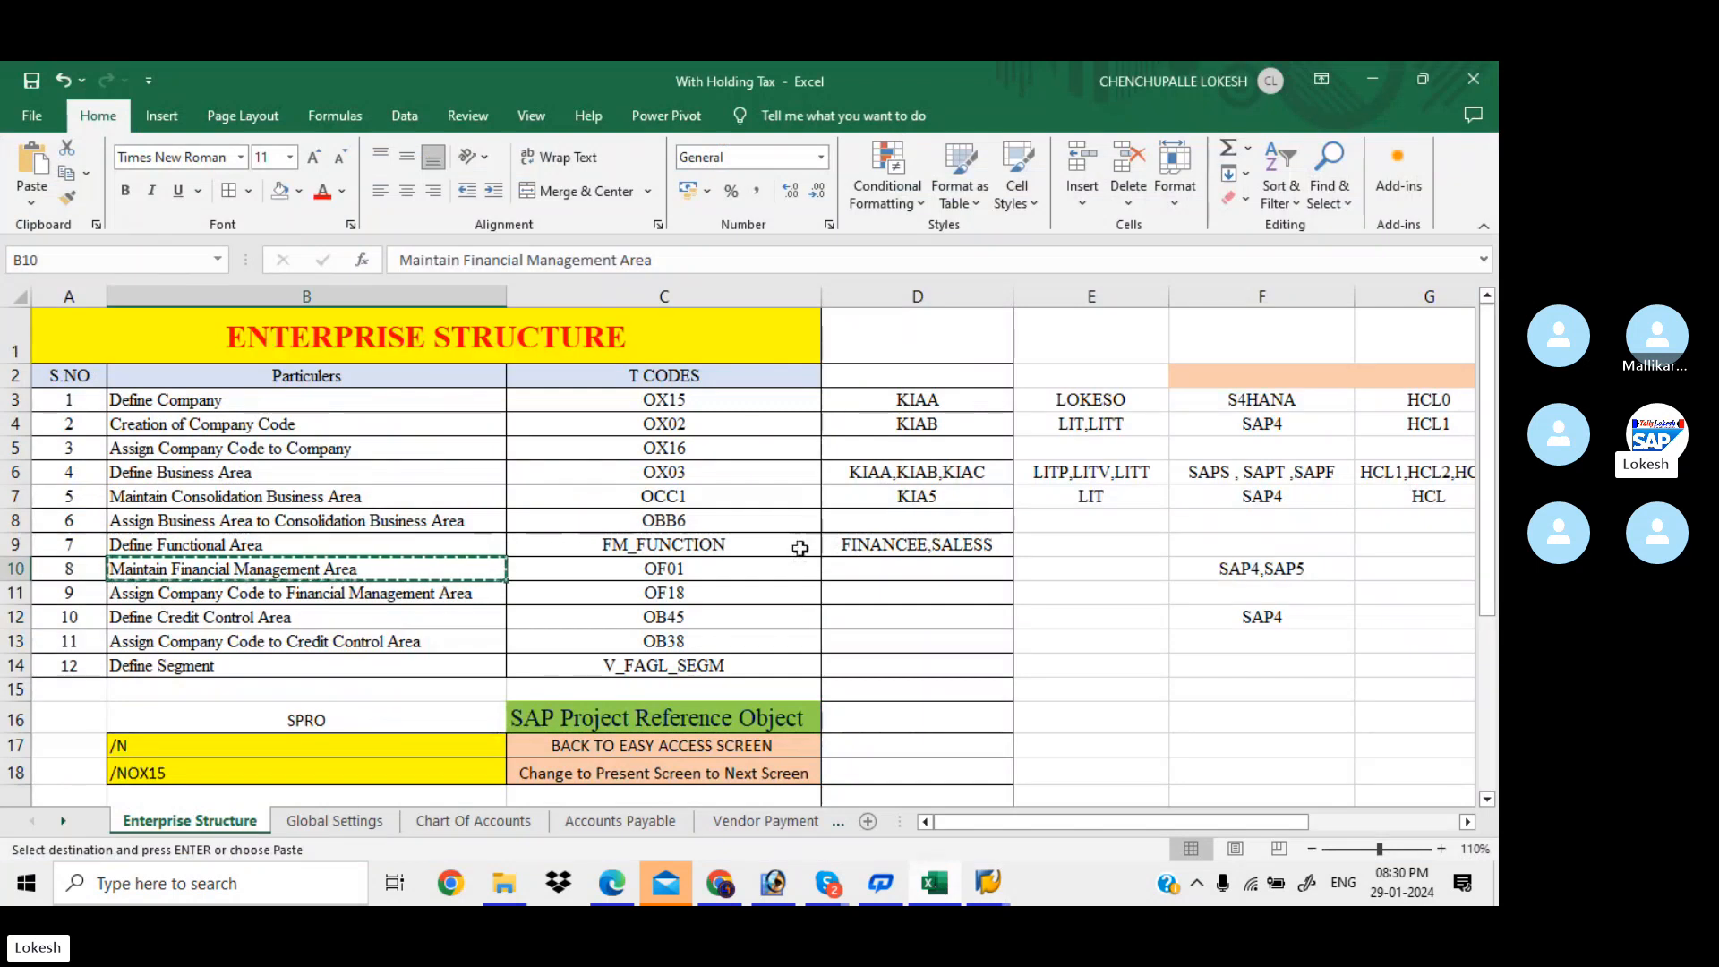
left_click(863, 578)
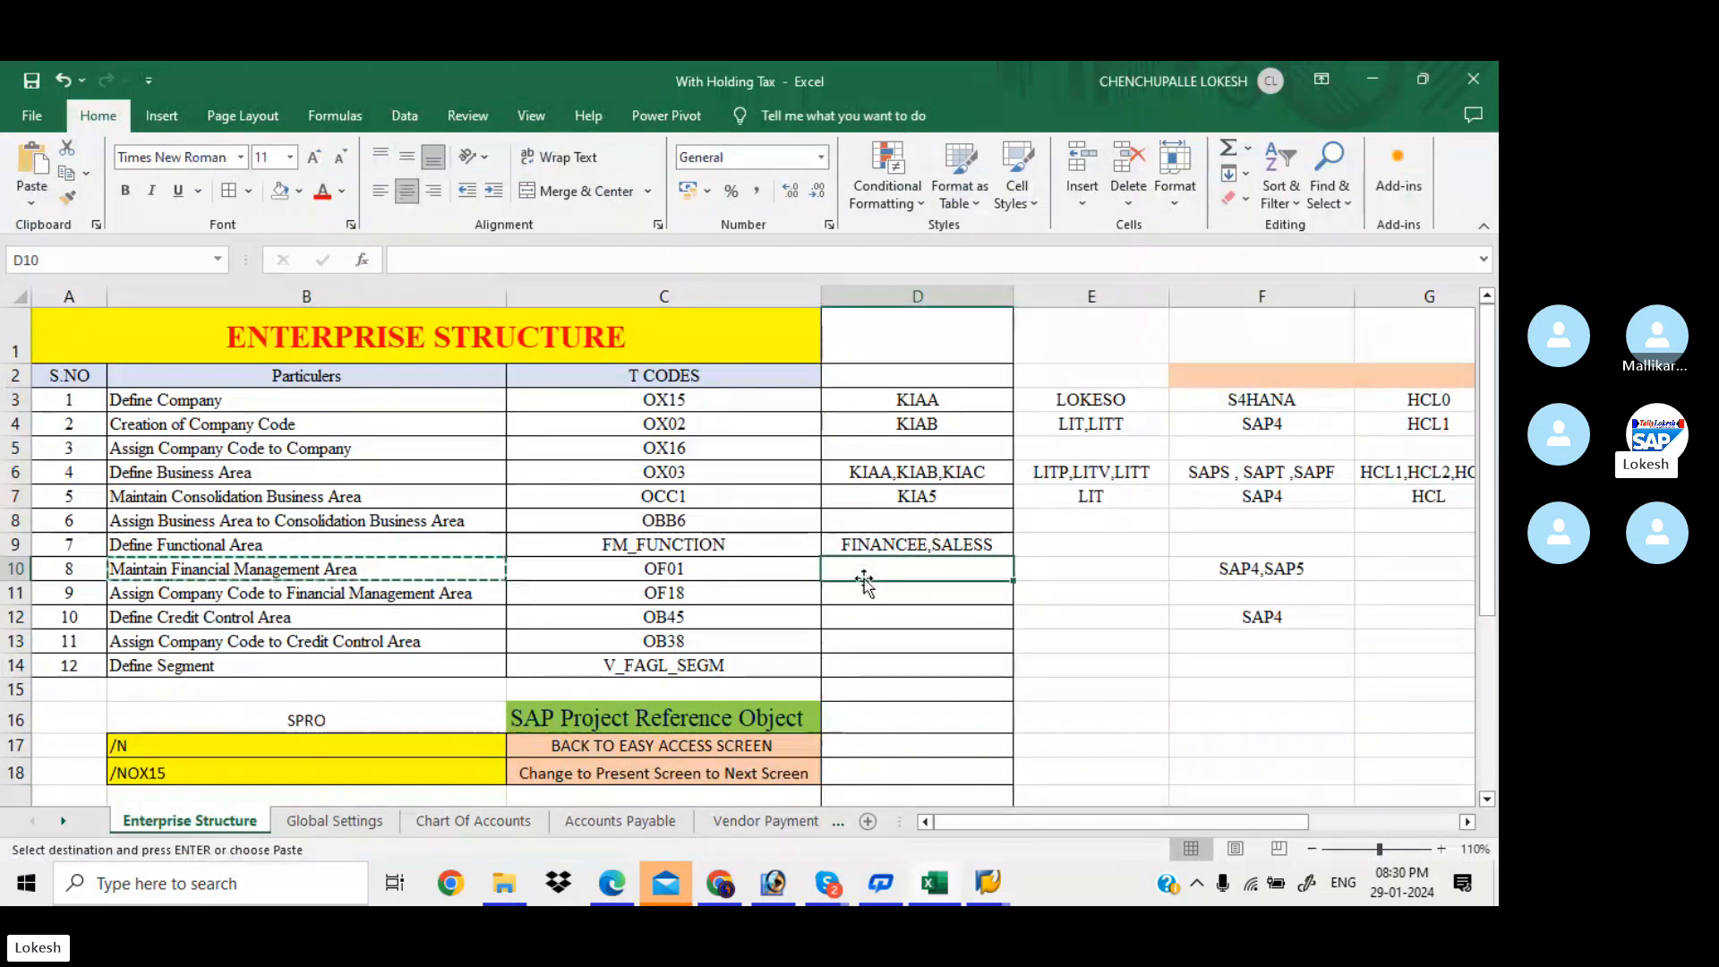
key("Escape")
type("KIAA")
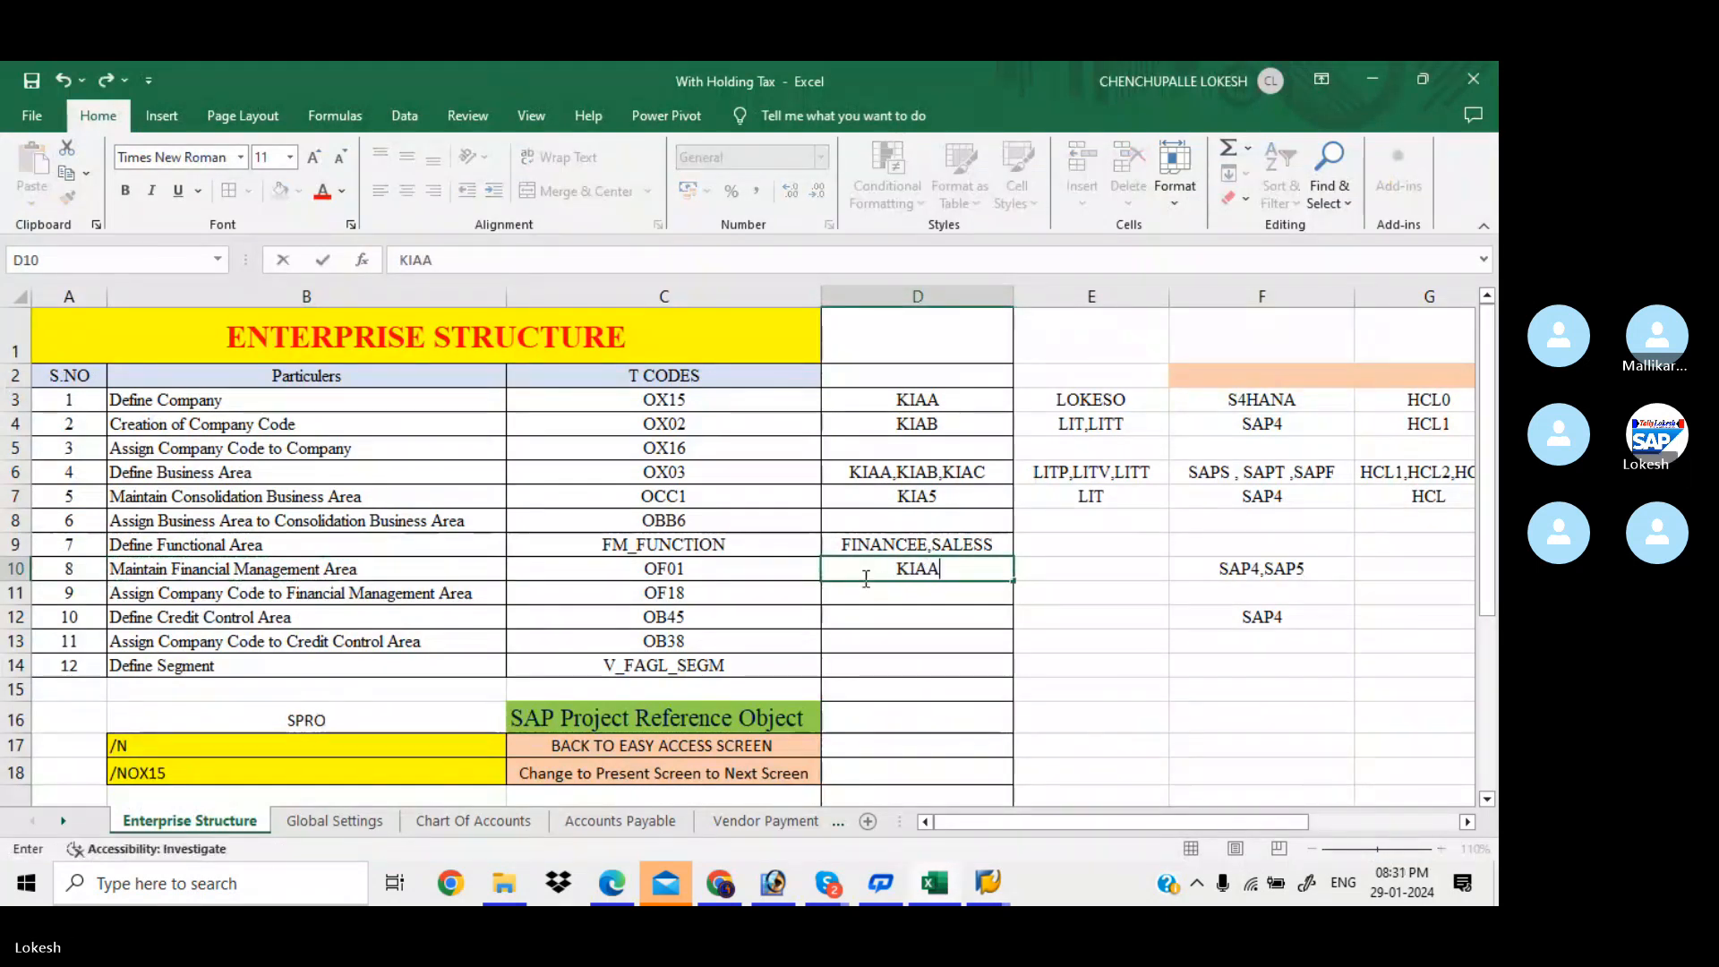
type(",KIA")
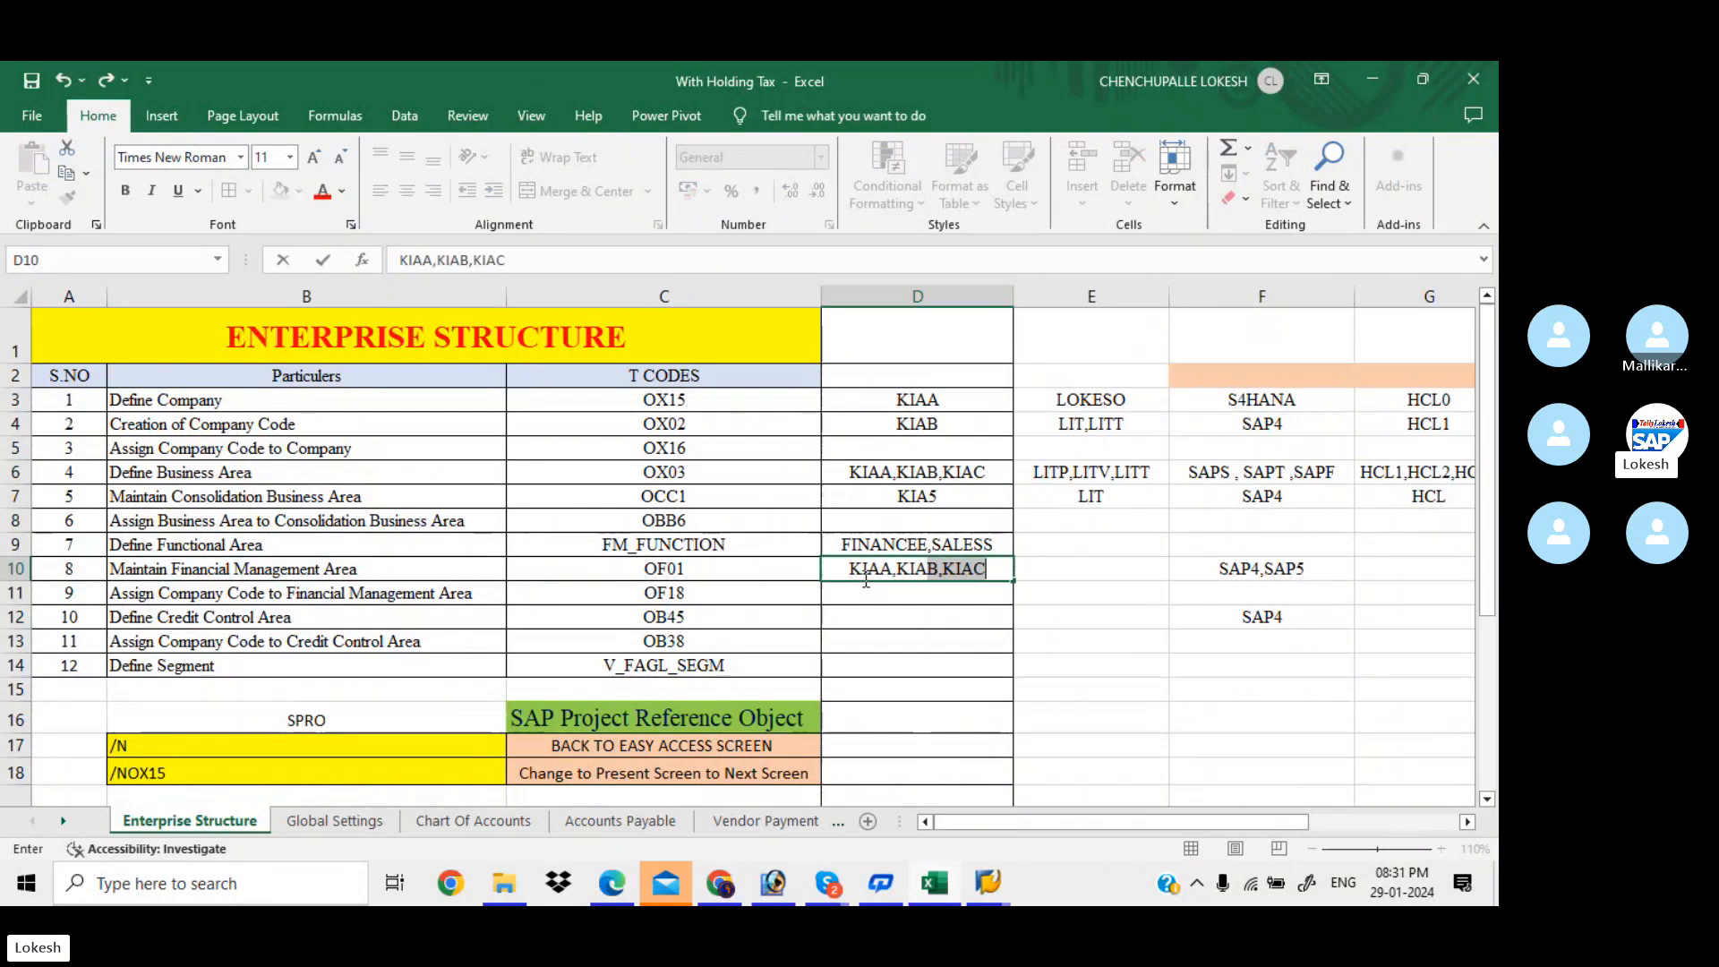
type("B")
key("BackSpace")
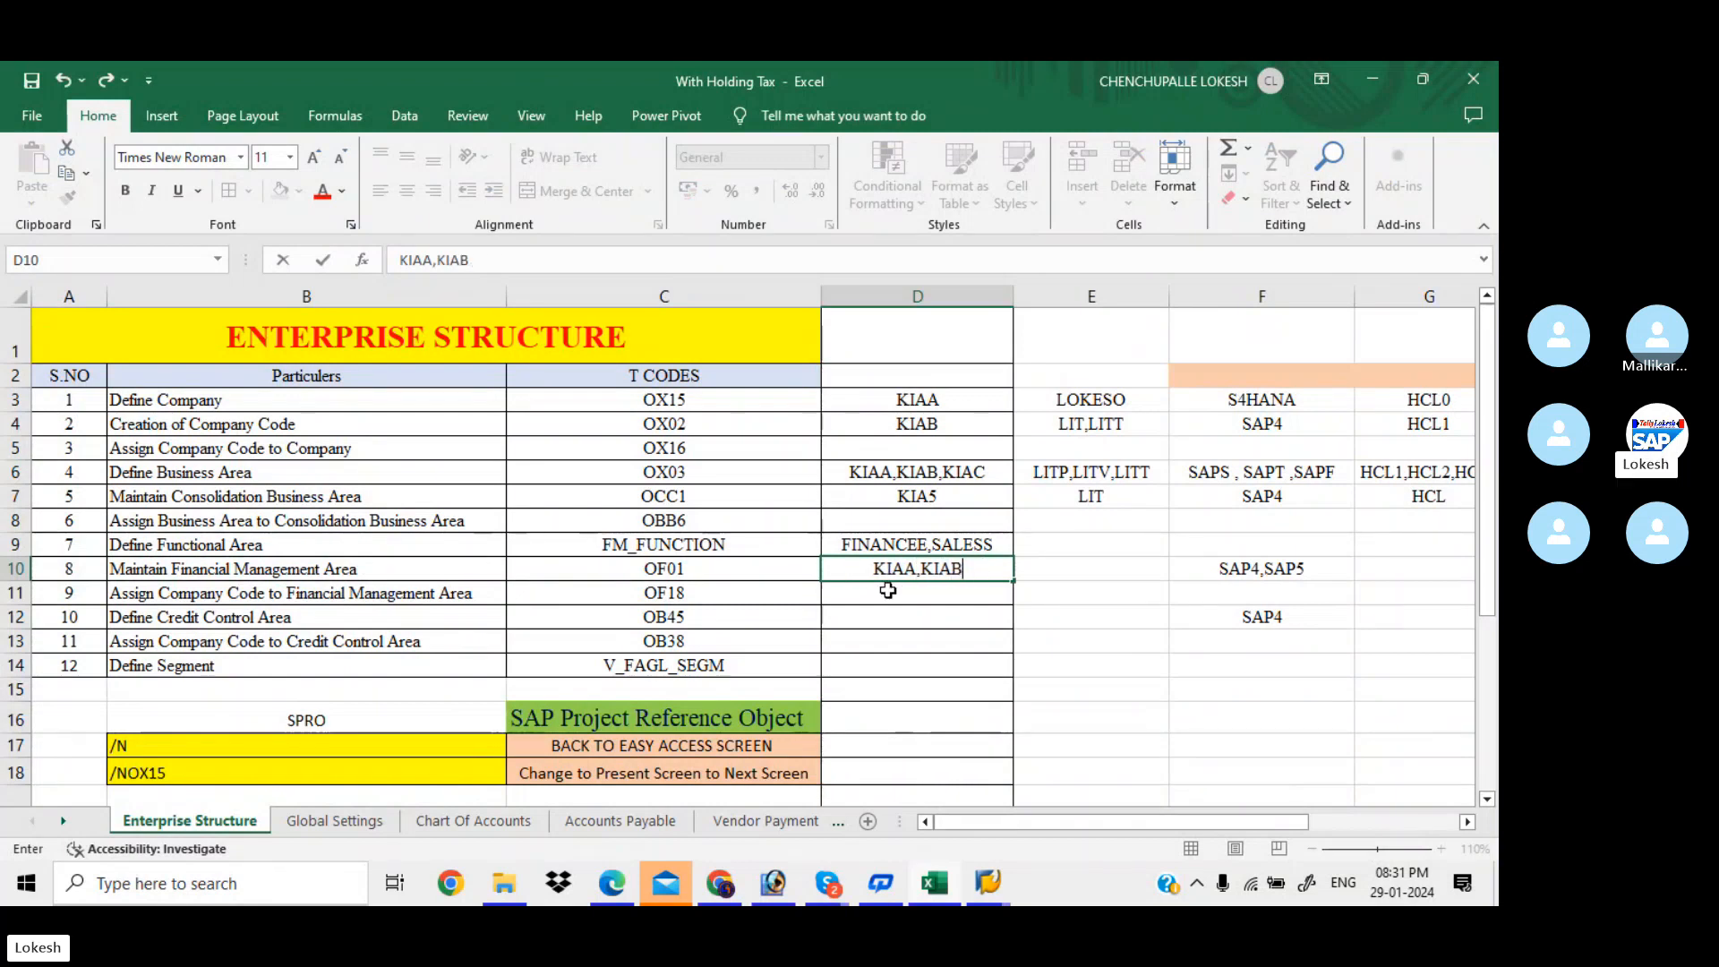
left_click(888, 593)
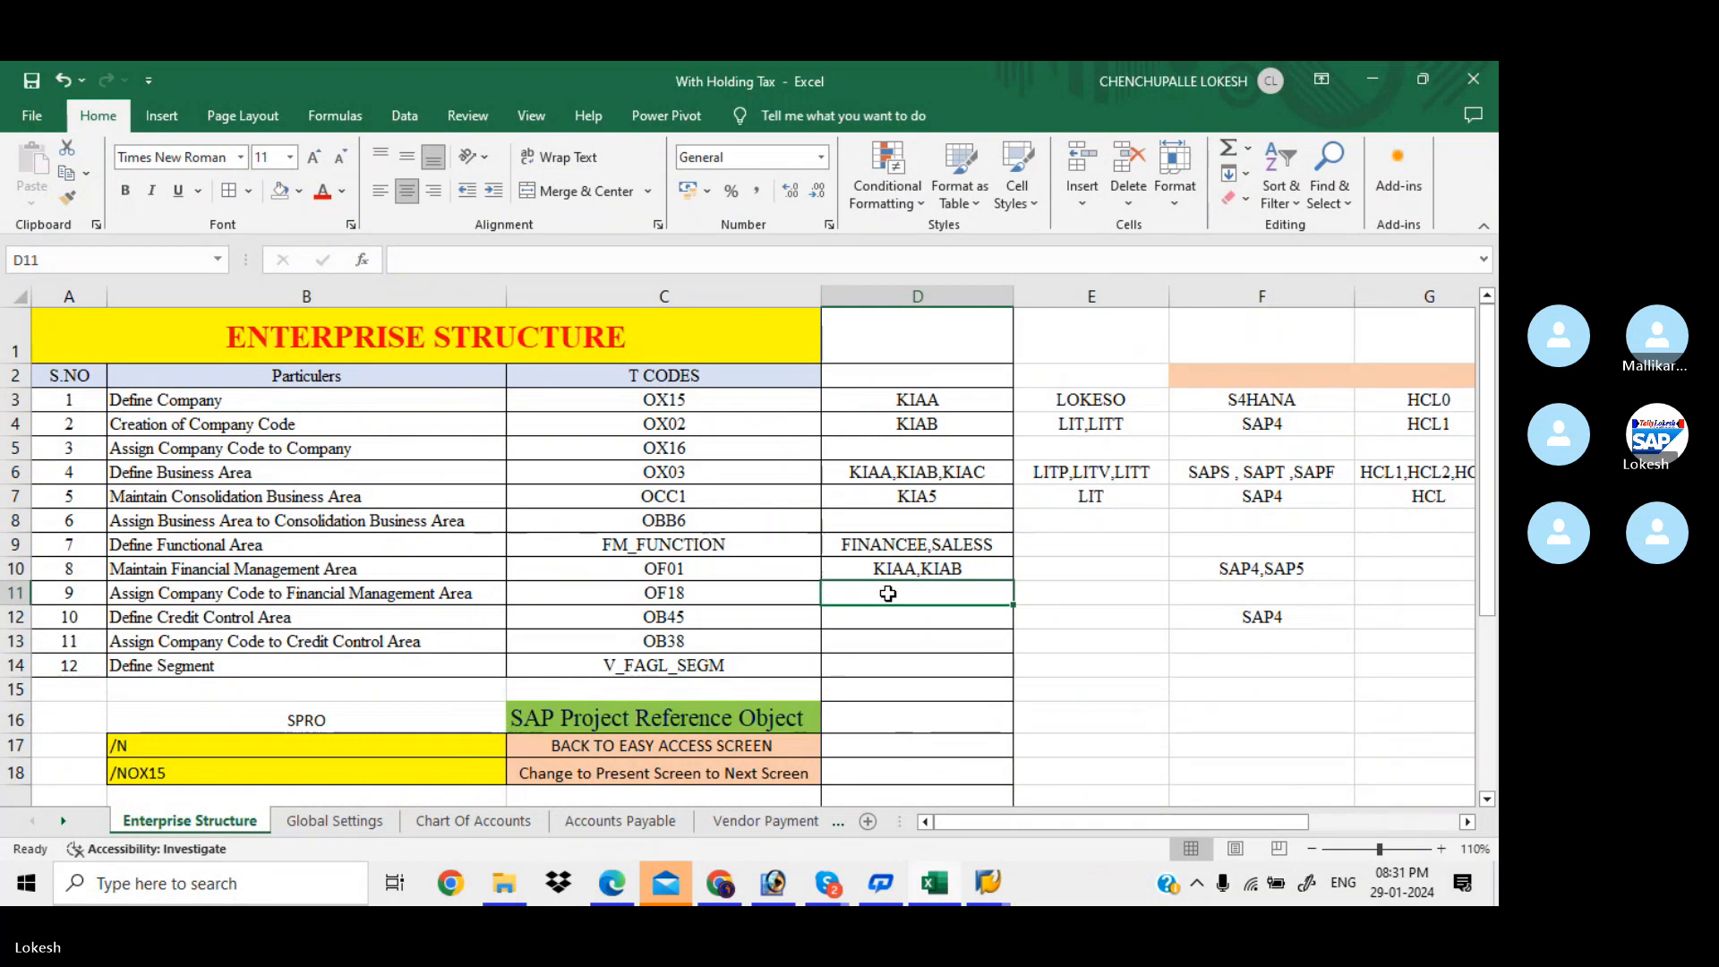
key("alt+Tab")
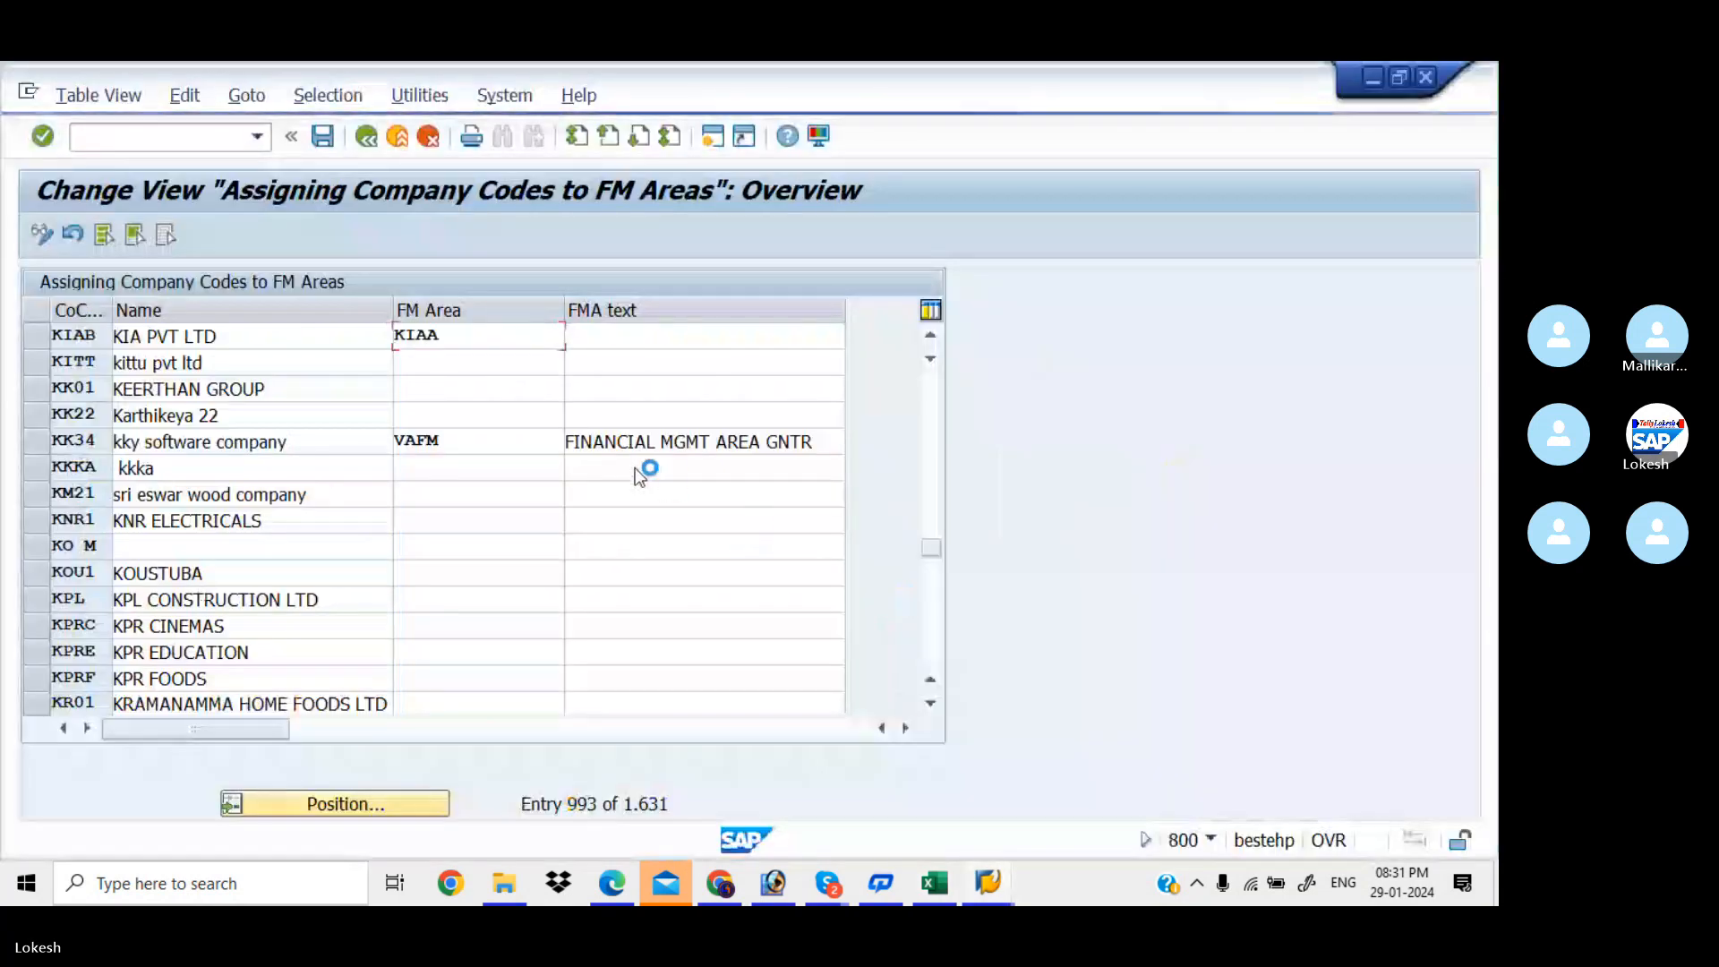
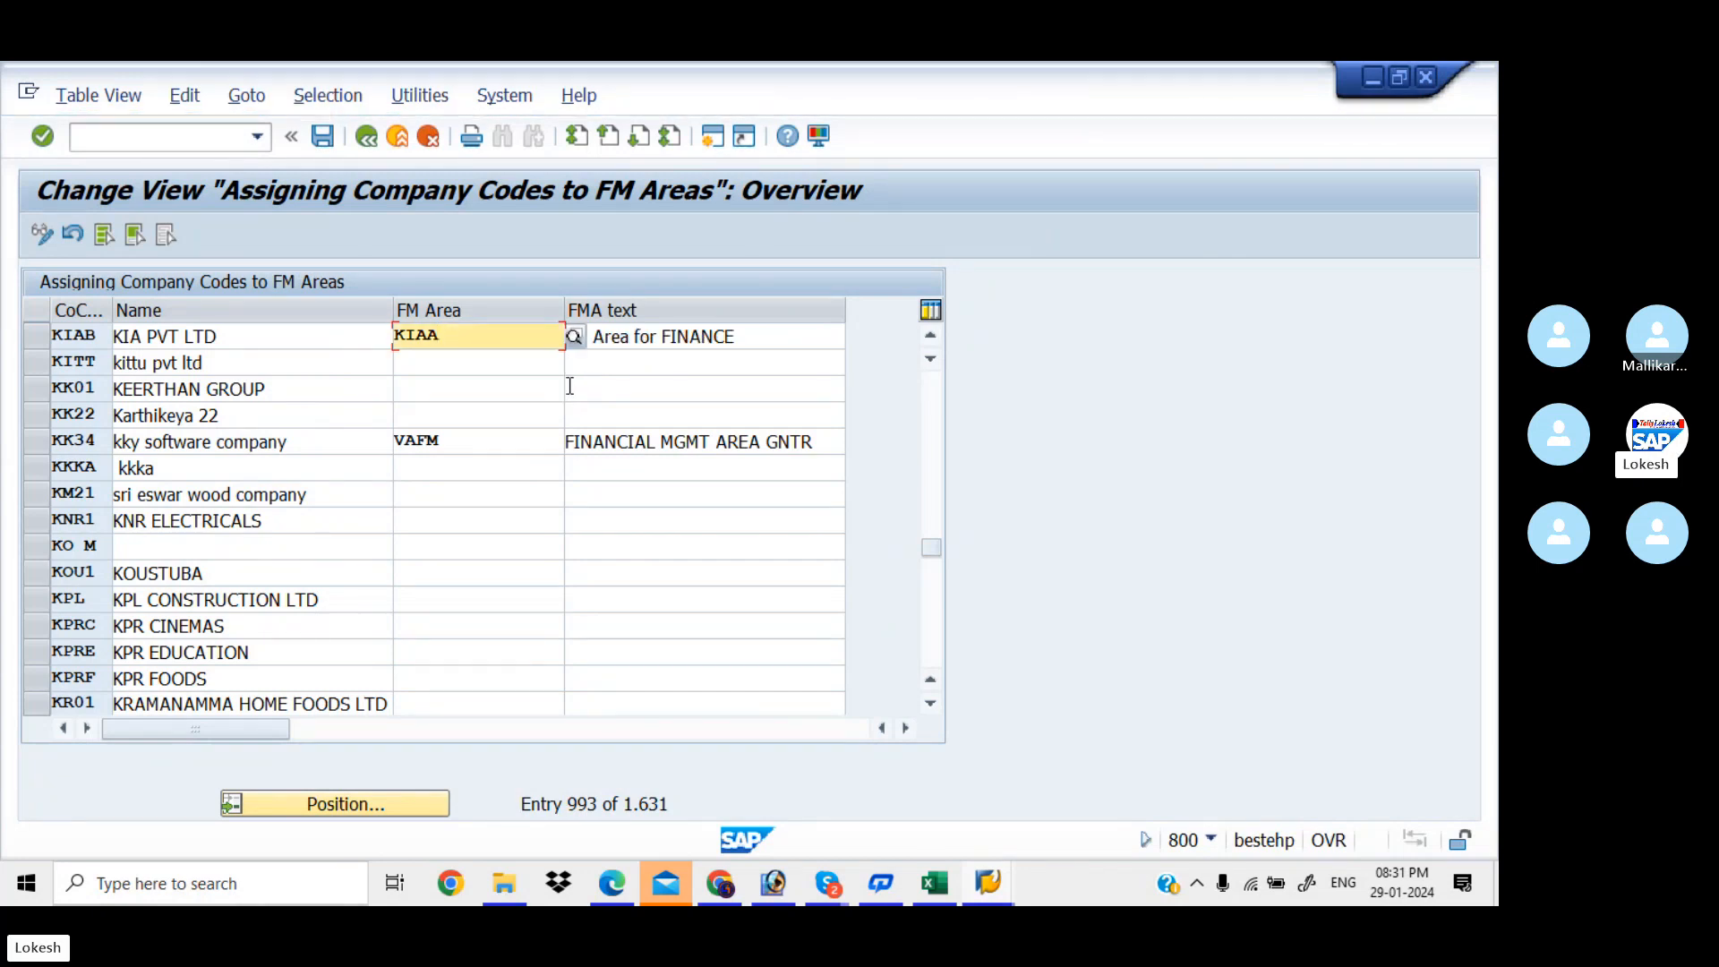
Save KIAB's FM area KIAA assignment under a new request 'Assign Company Code to Financial Management Area FOR KIAA'
left_click(325, 137)
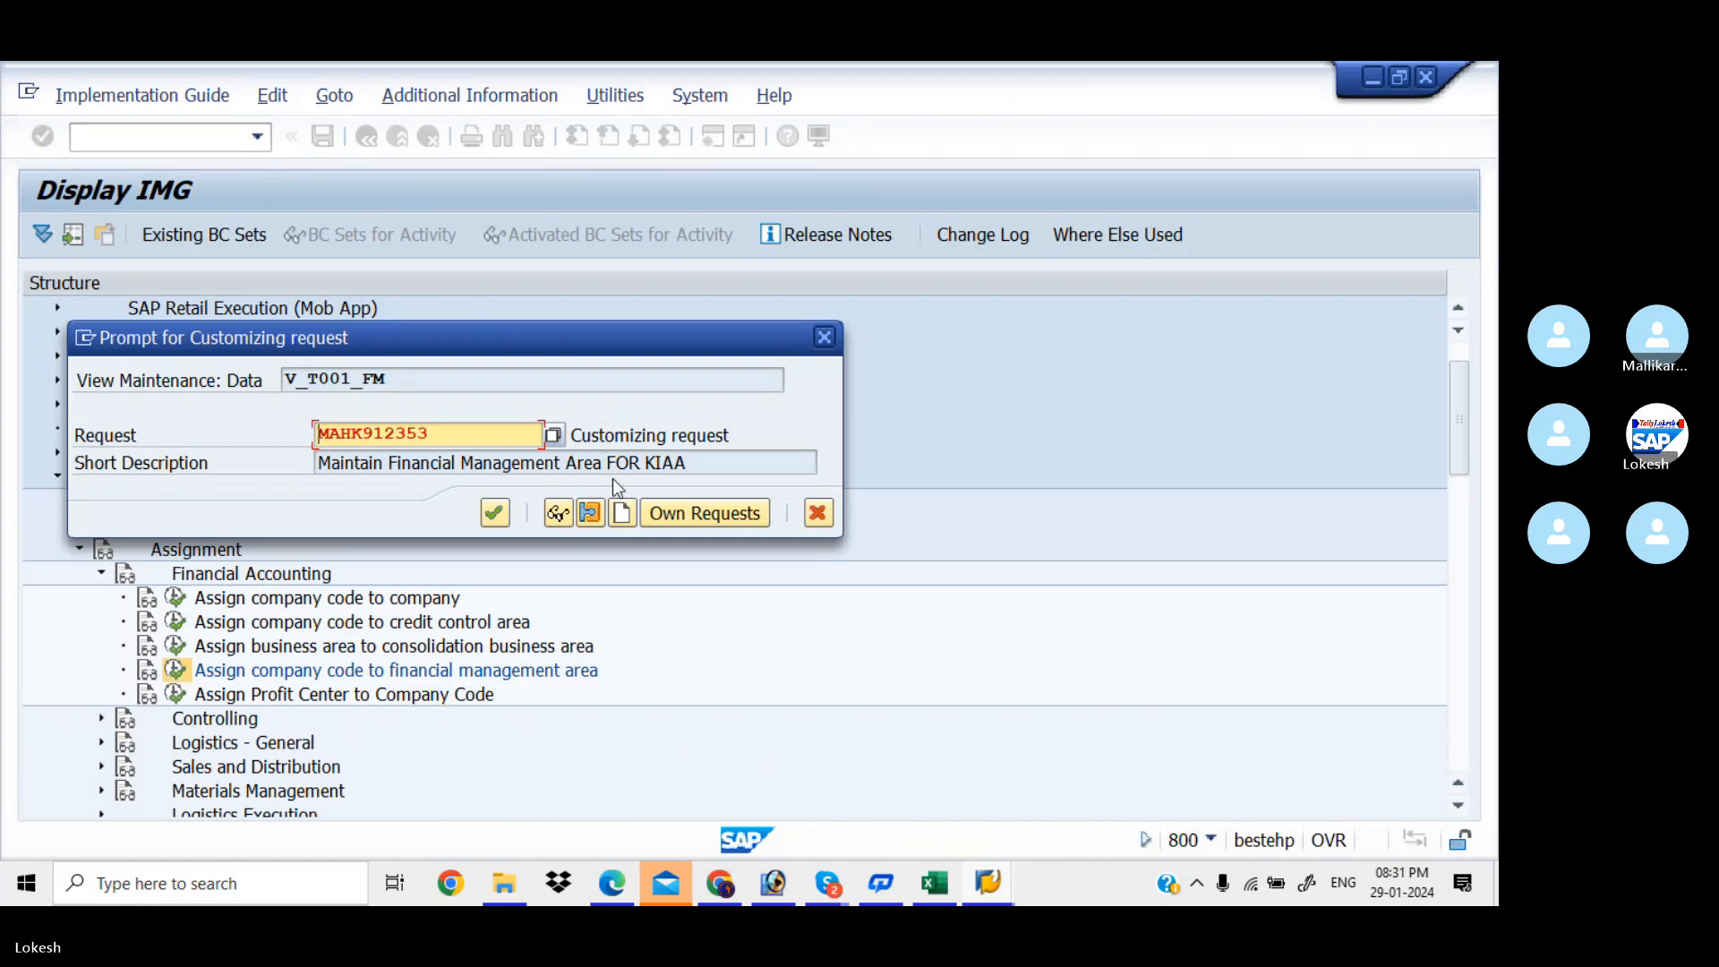
left_click(625, 513)
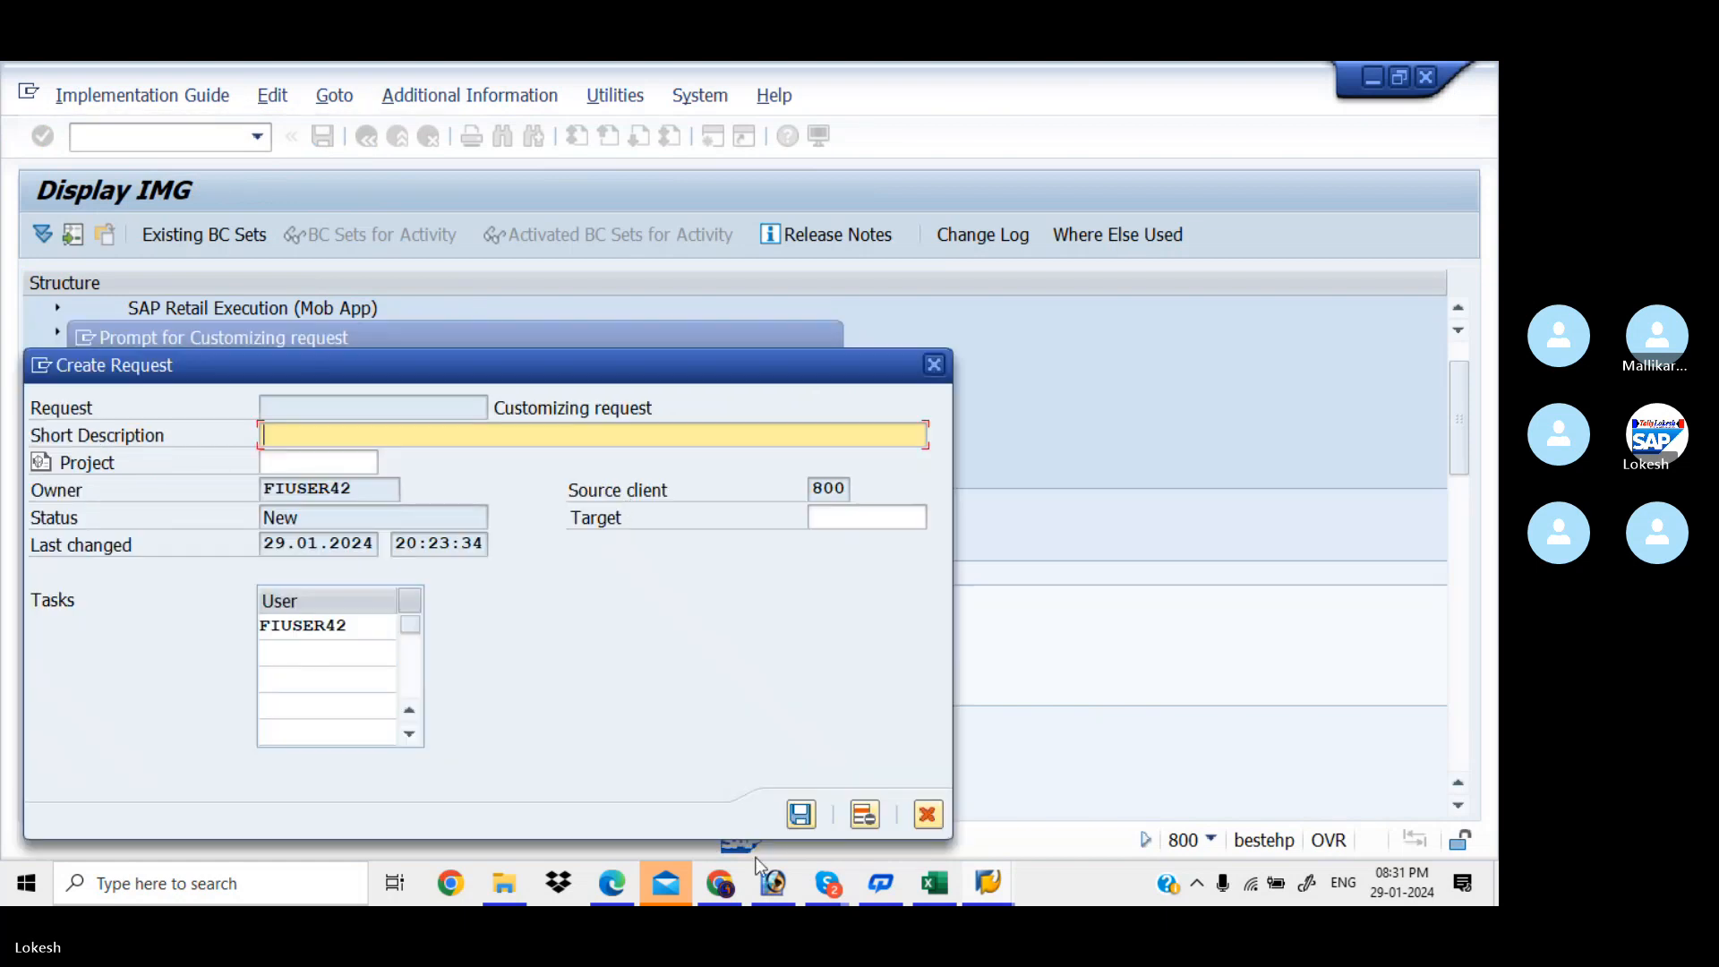
left_click(953, 885)
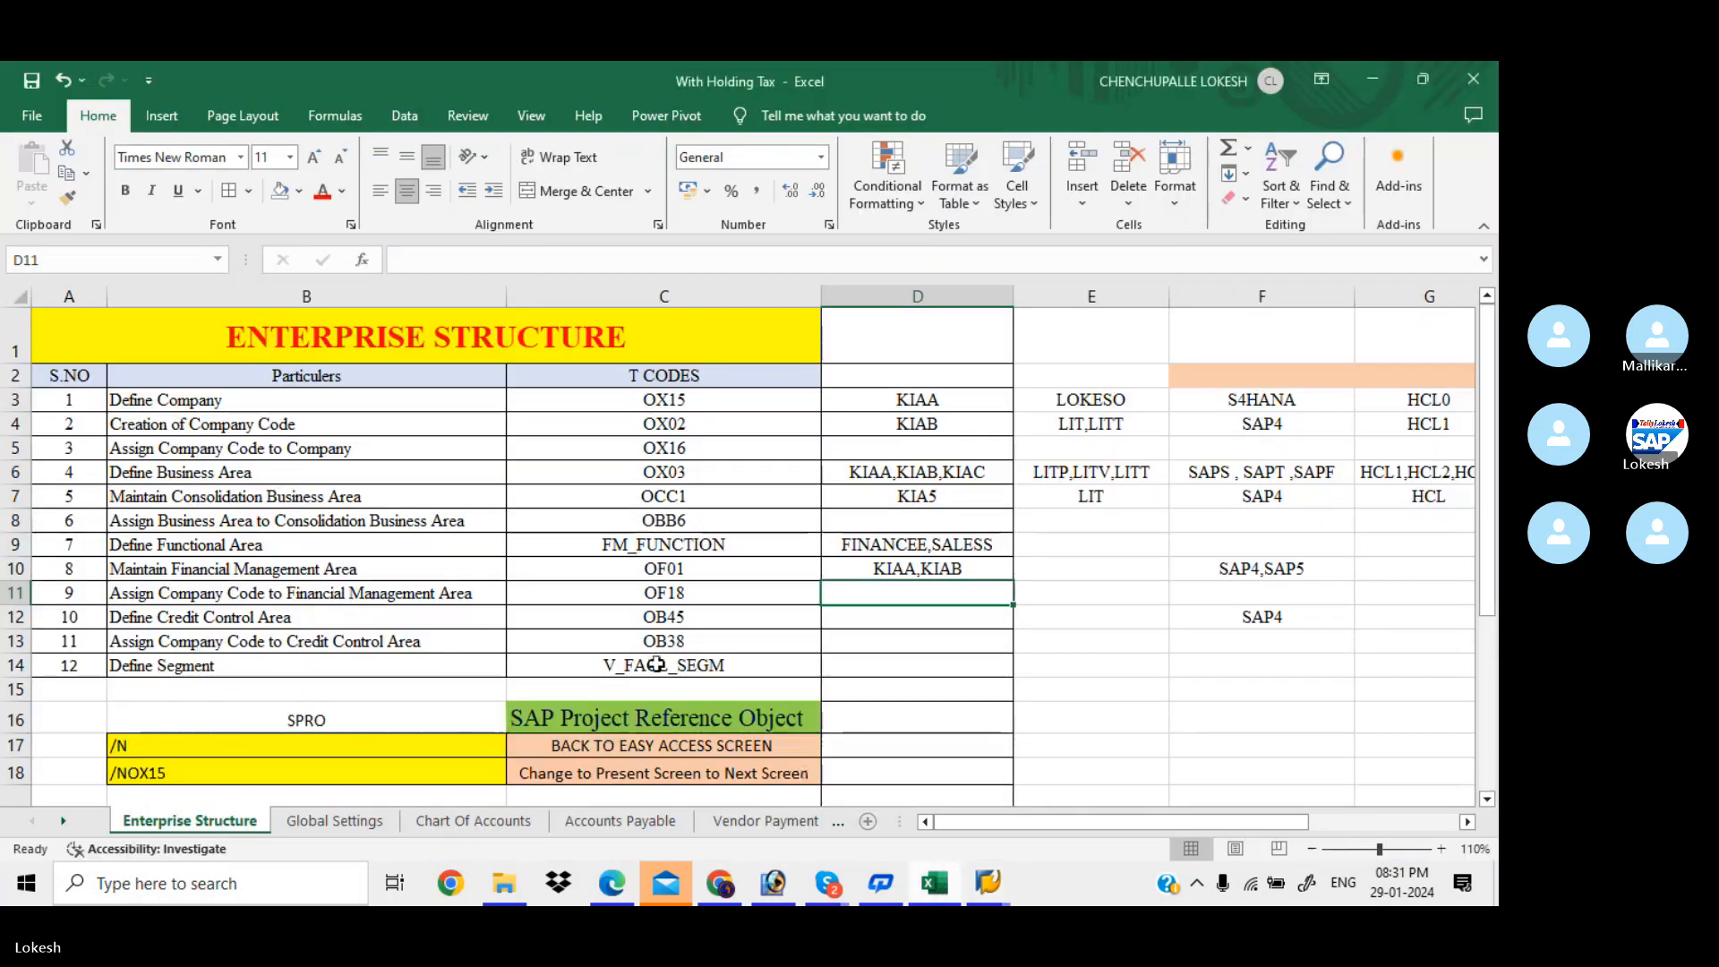
left_click(434, 592)
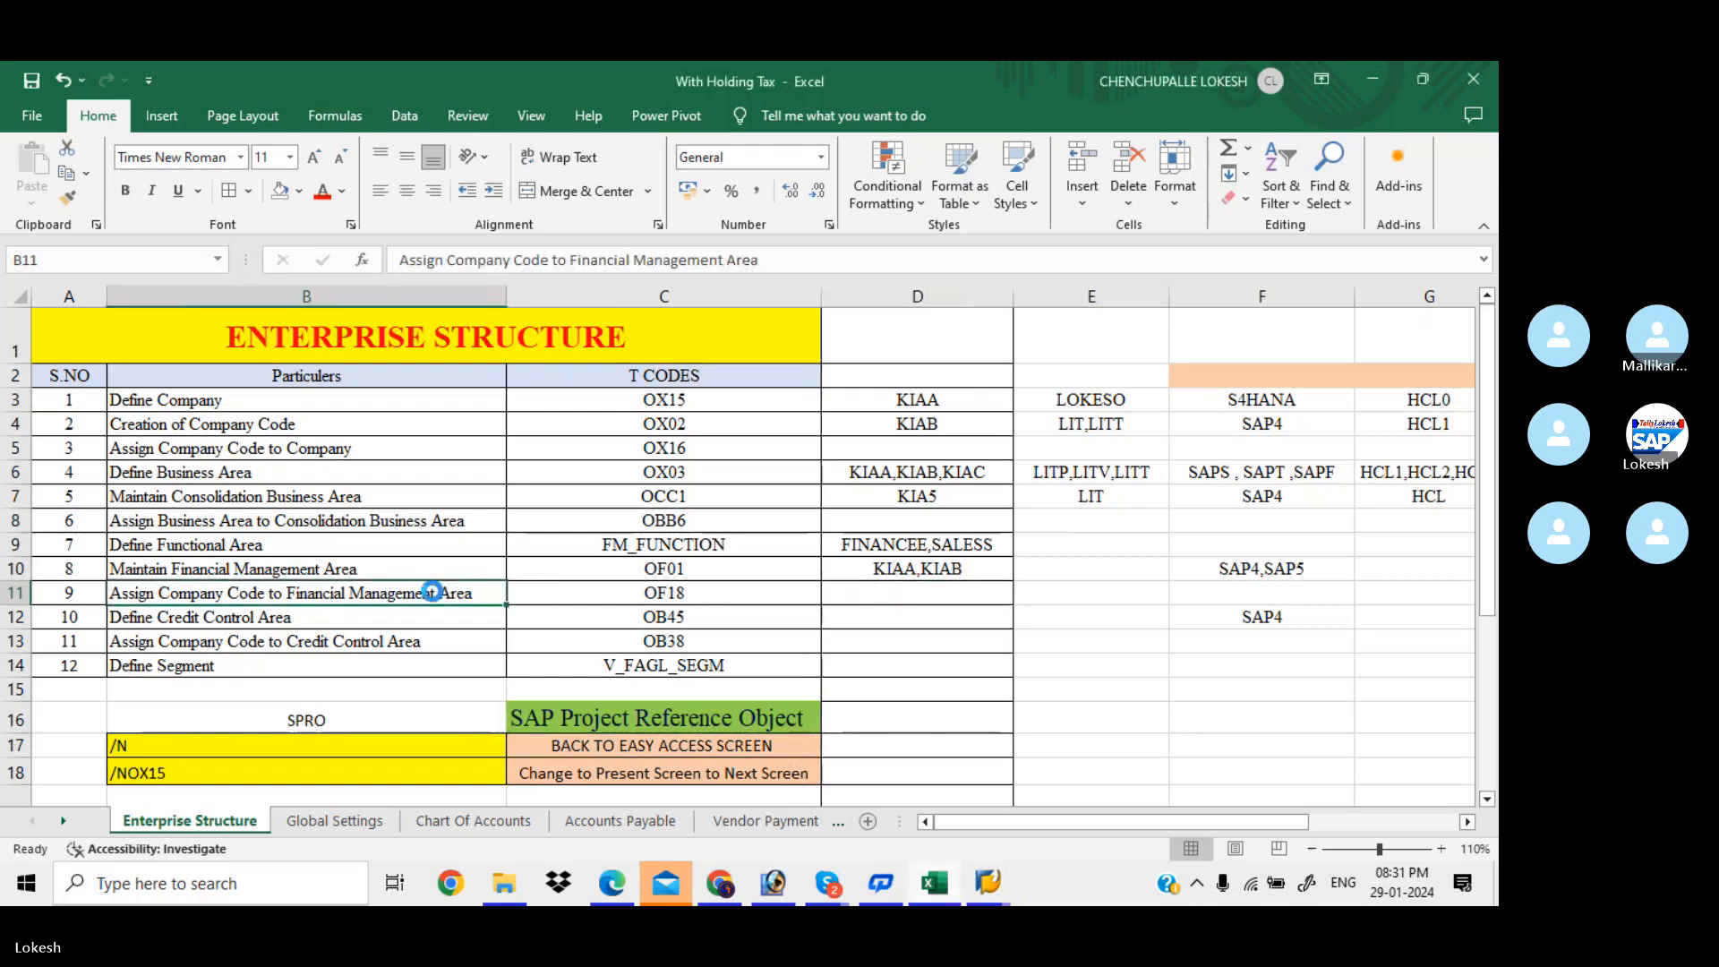
key("ctrl+c")
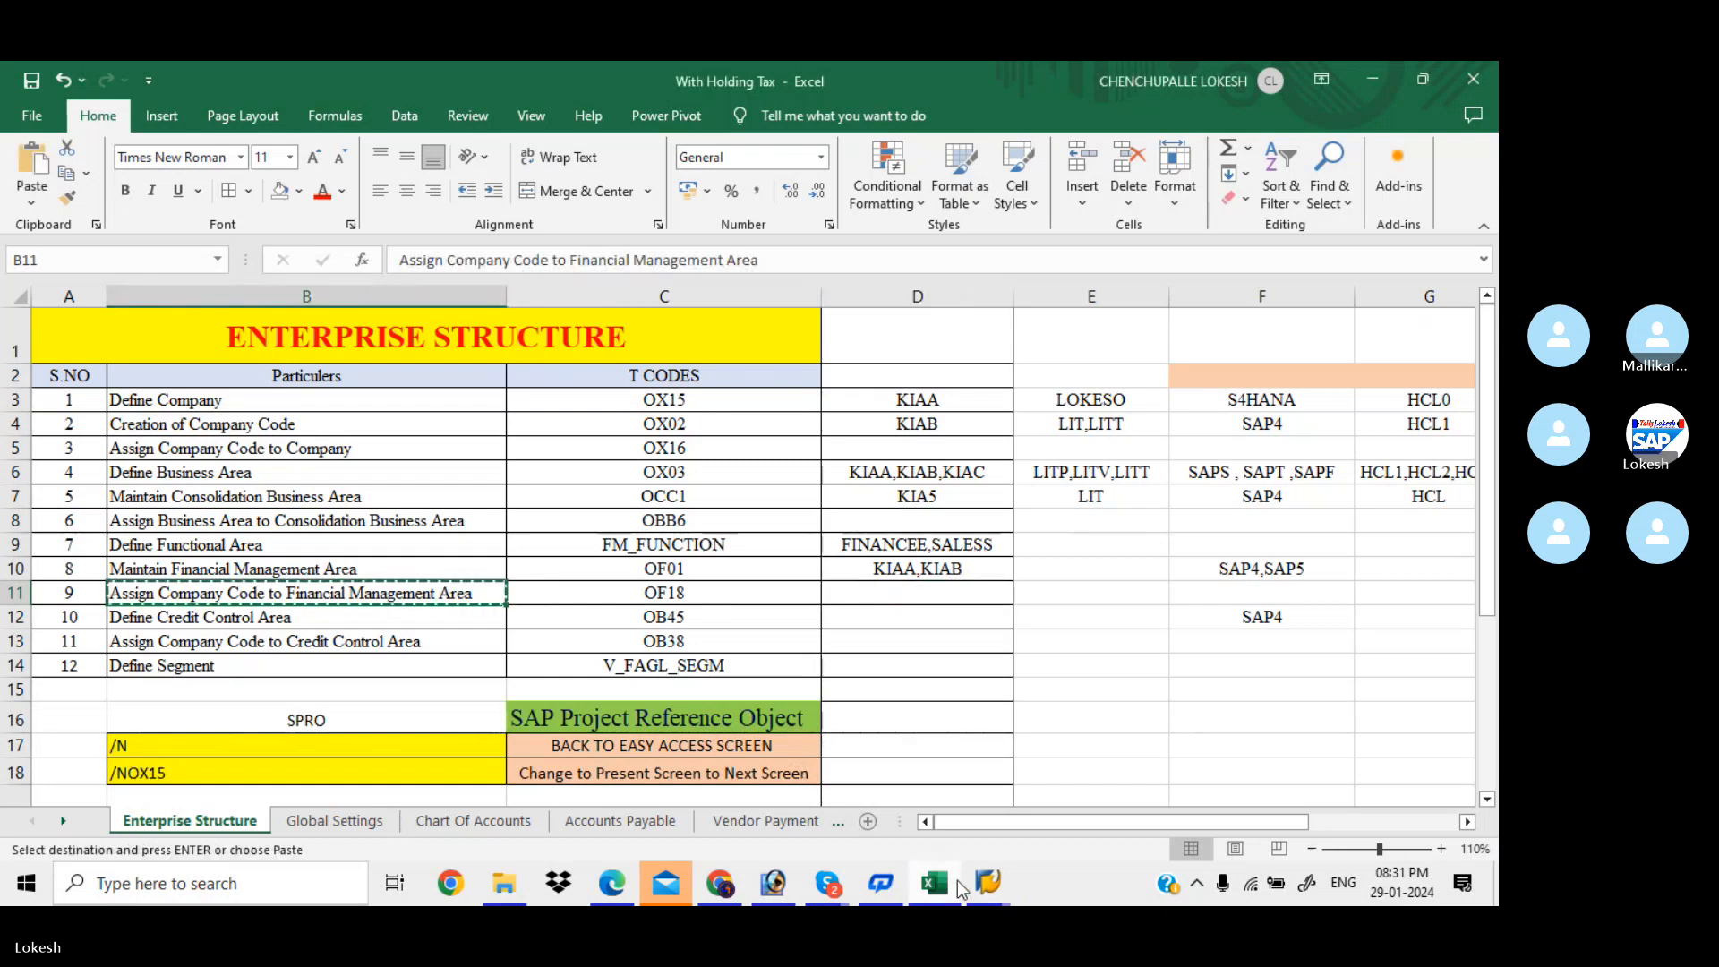
mouse_move(987, 884)
left_click(1115, 797)
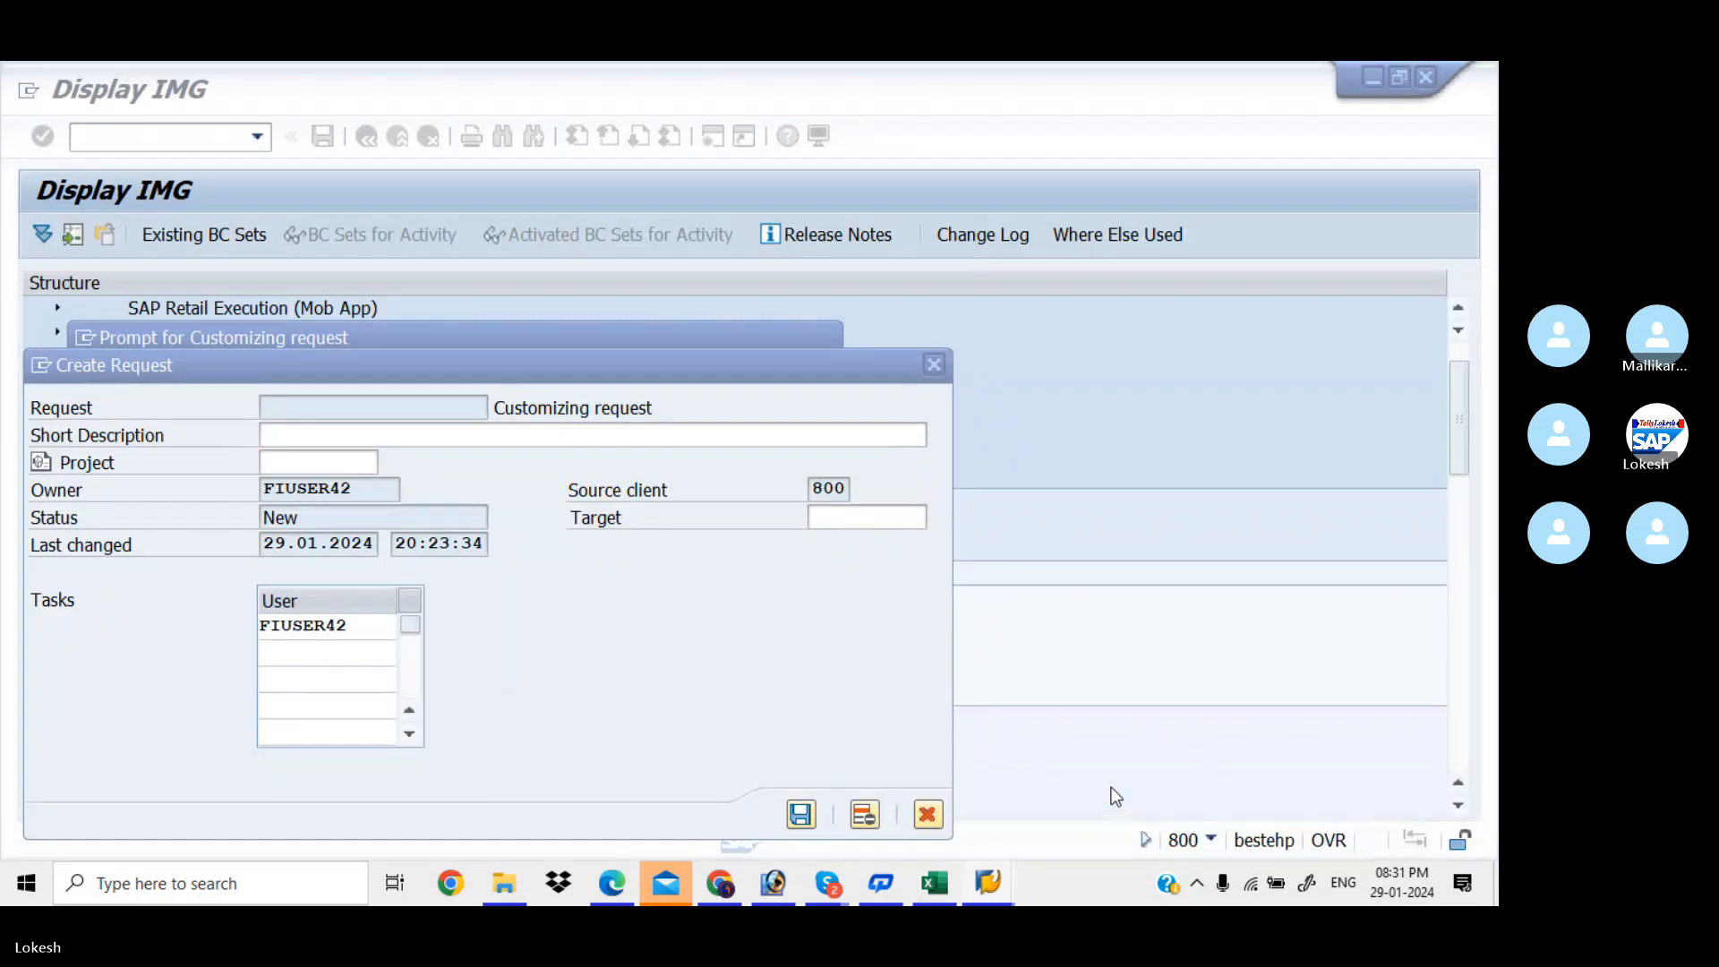
key("ctrl+v")
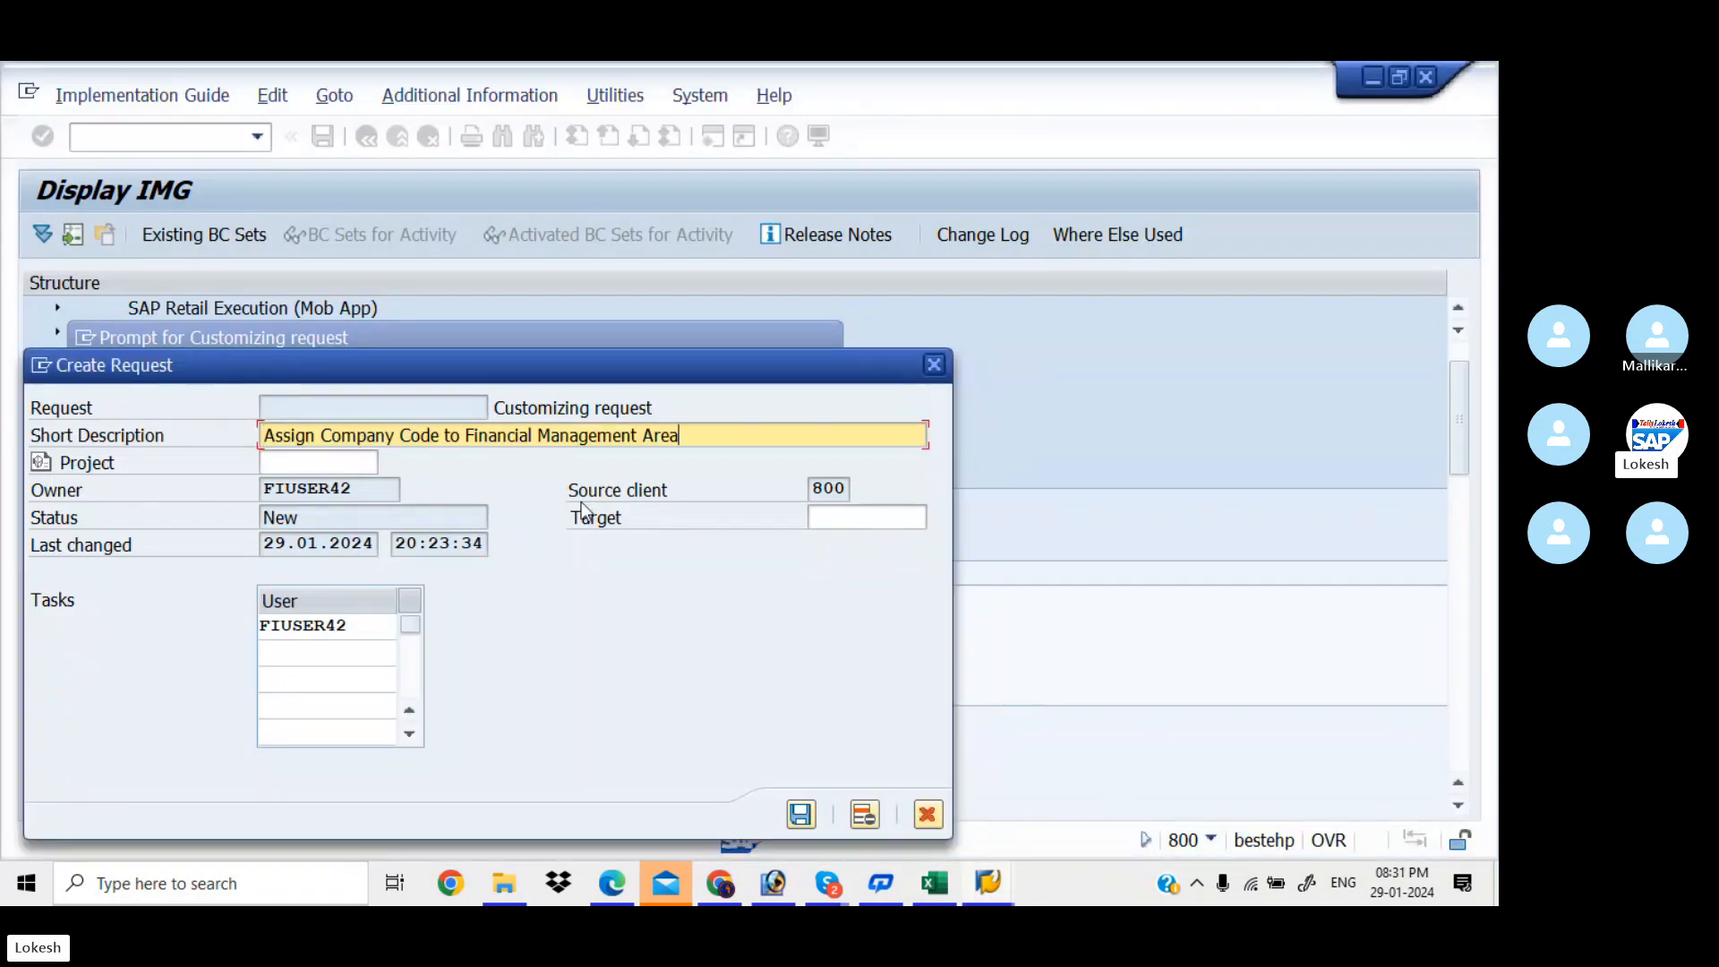
type("FOR ")
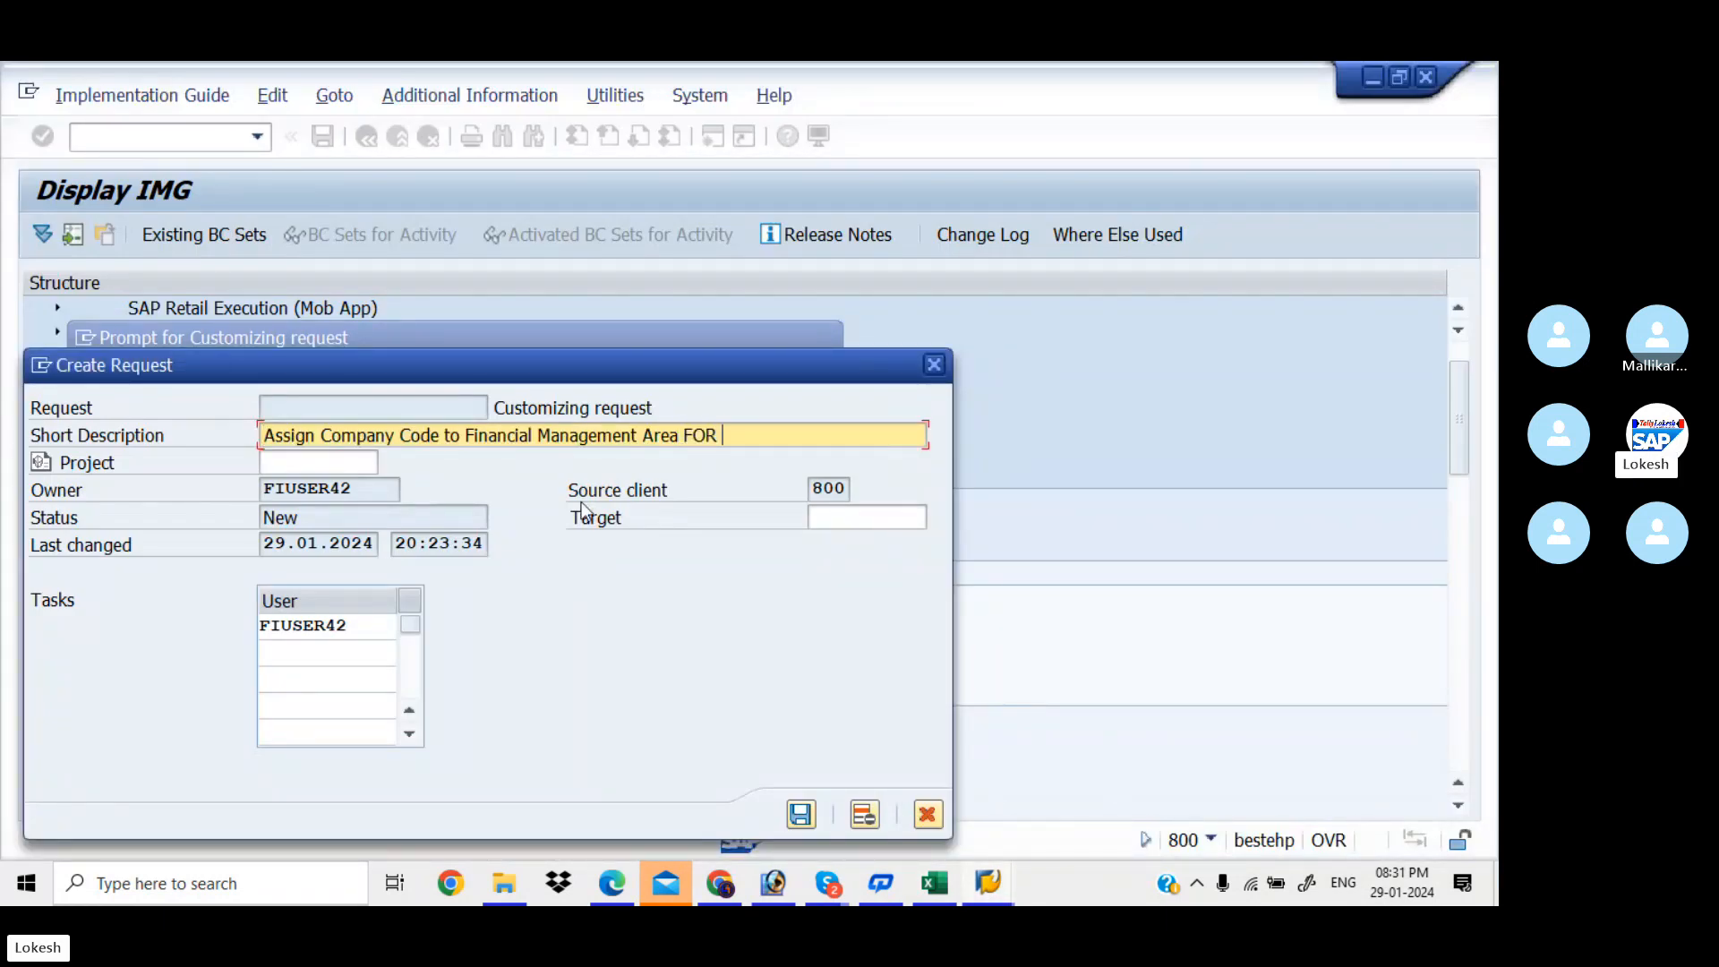
type("KIA")
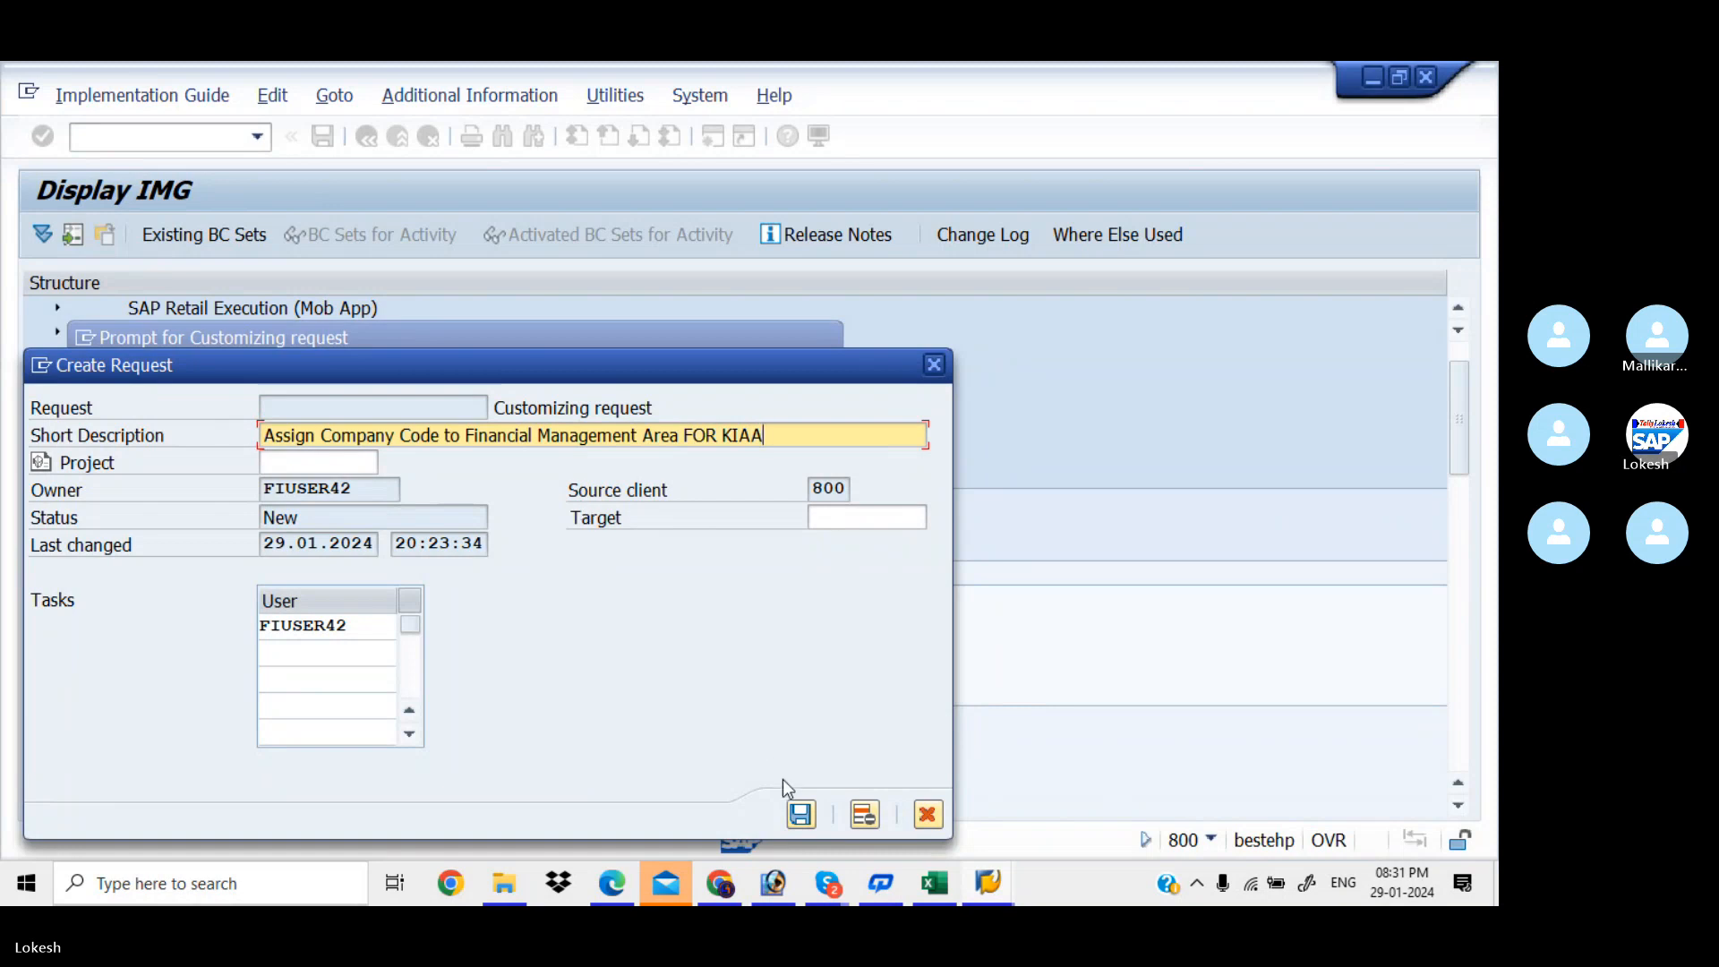
type("A")
left_click(801, 814)
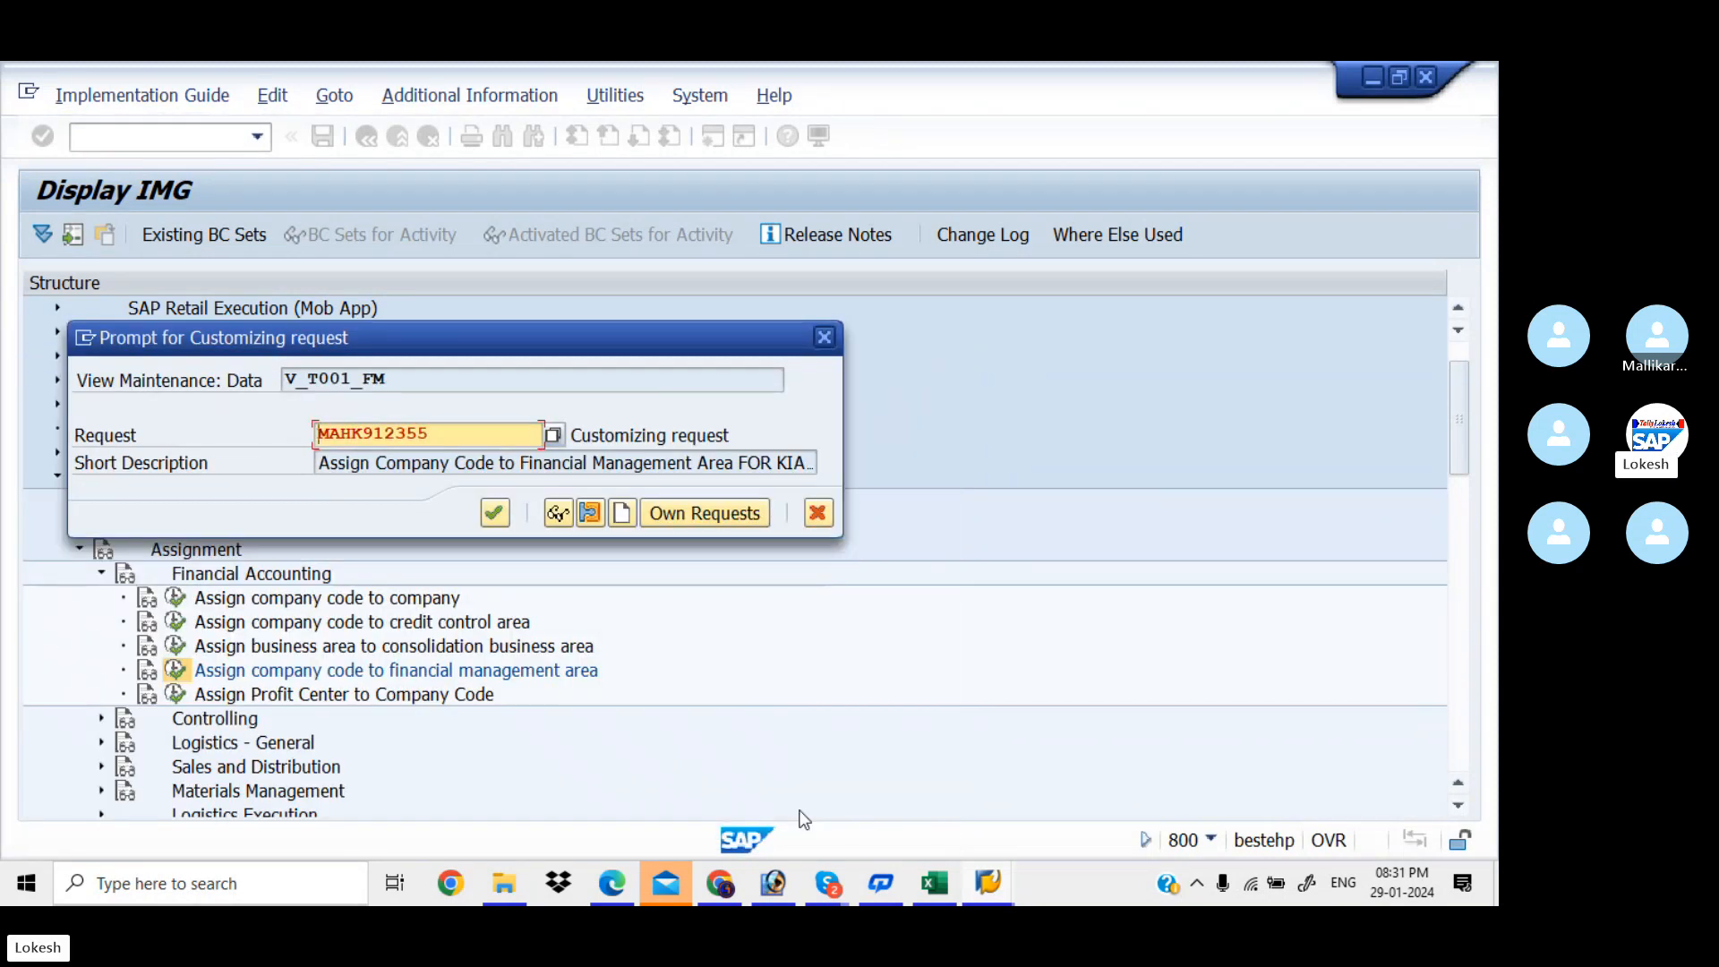
left_click(501, 516)
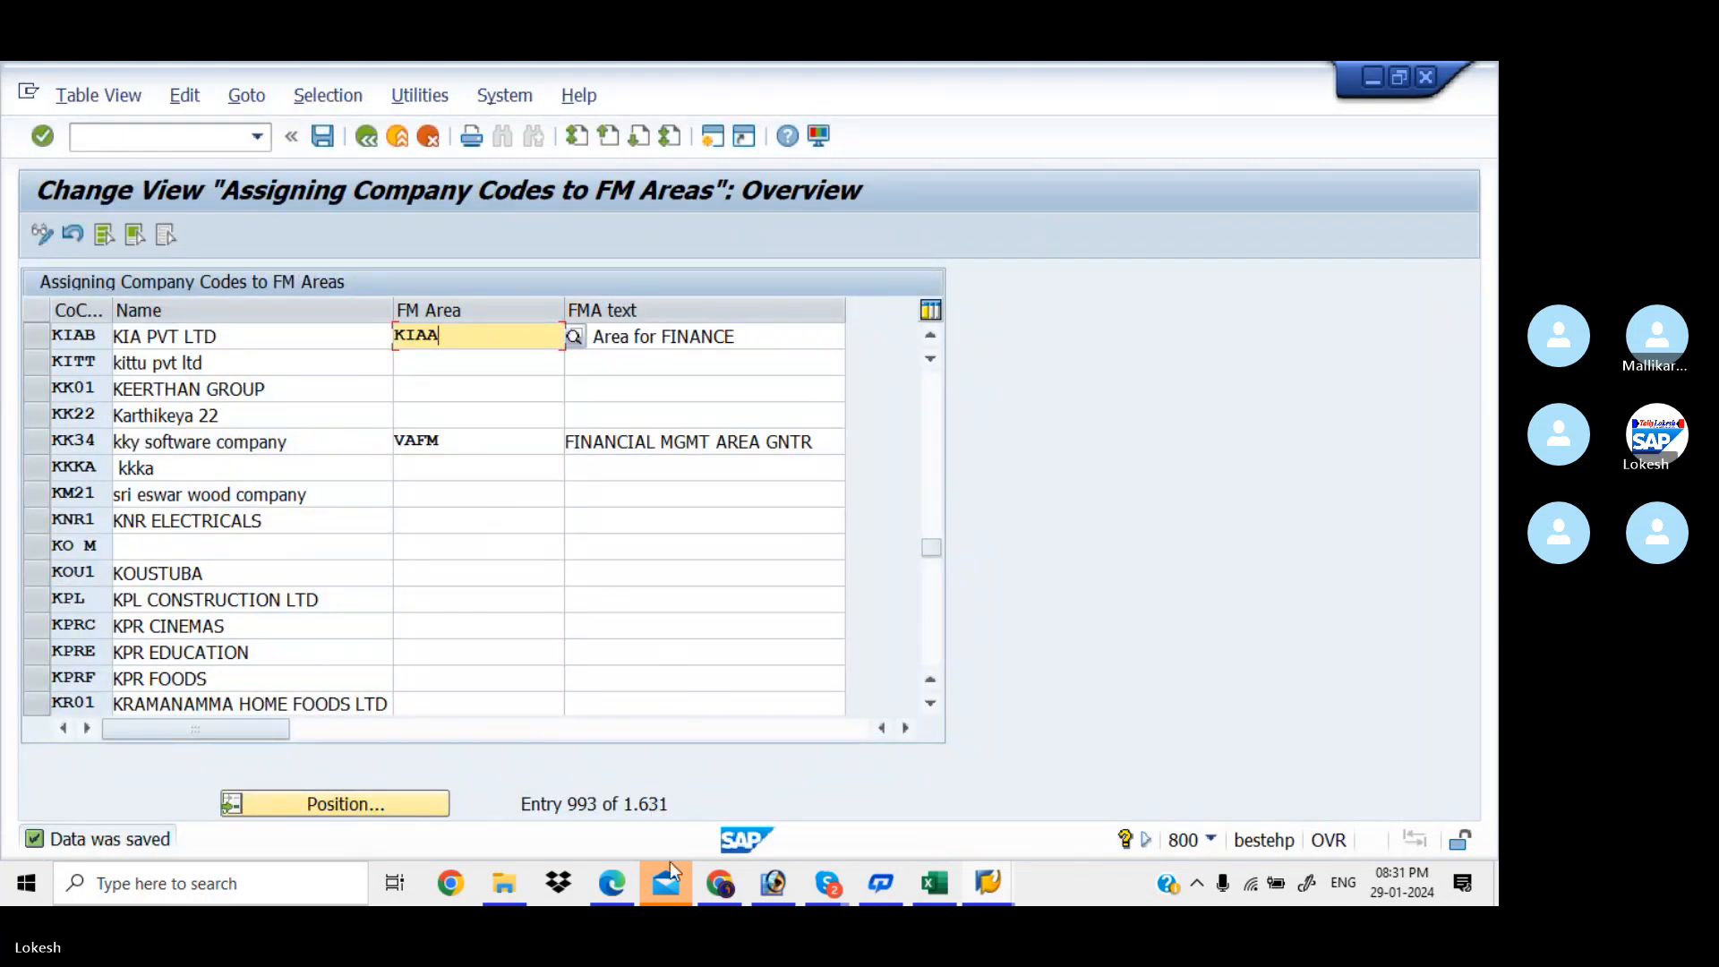
Select the Define Credit Control Area row in the enterprise structure workbook
left_click(932, 883)
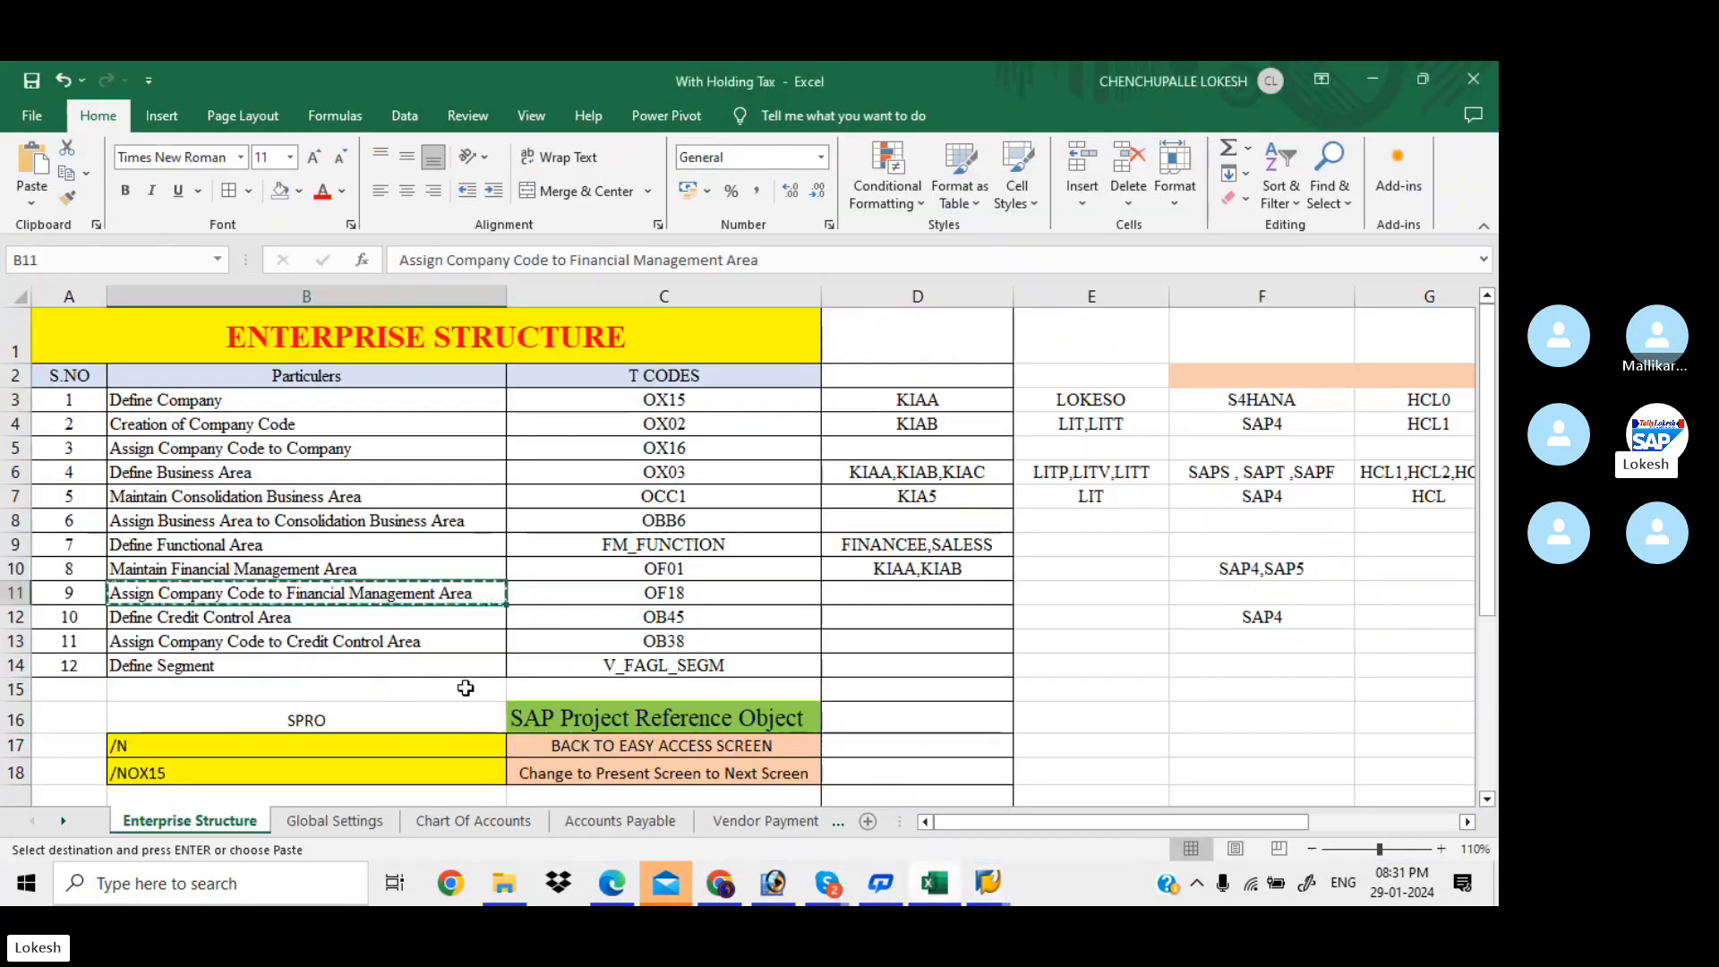
left_click(400, 626)
key("Escape")
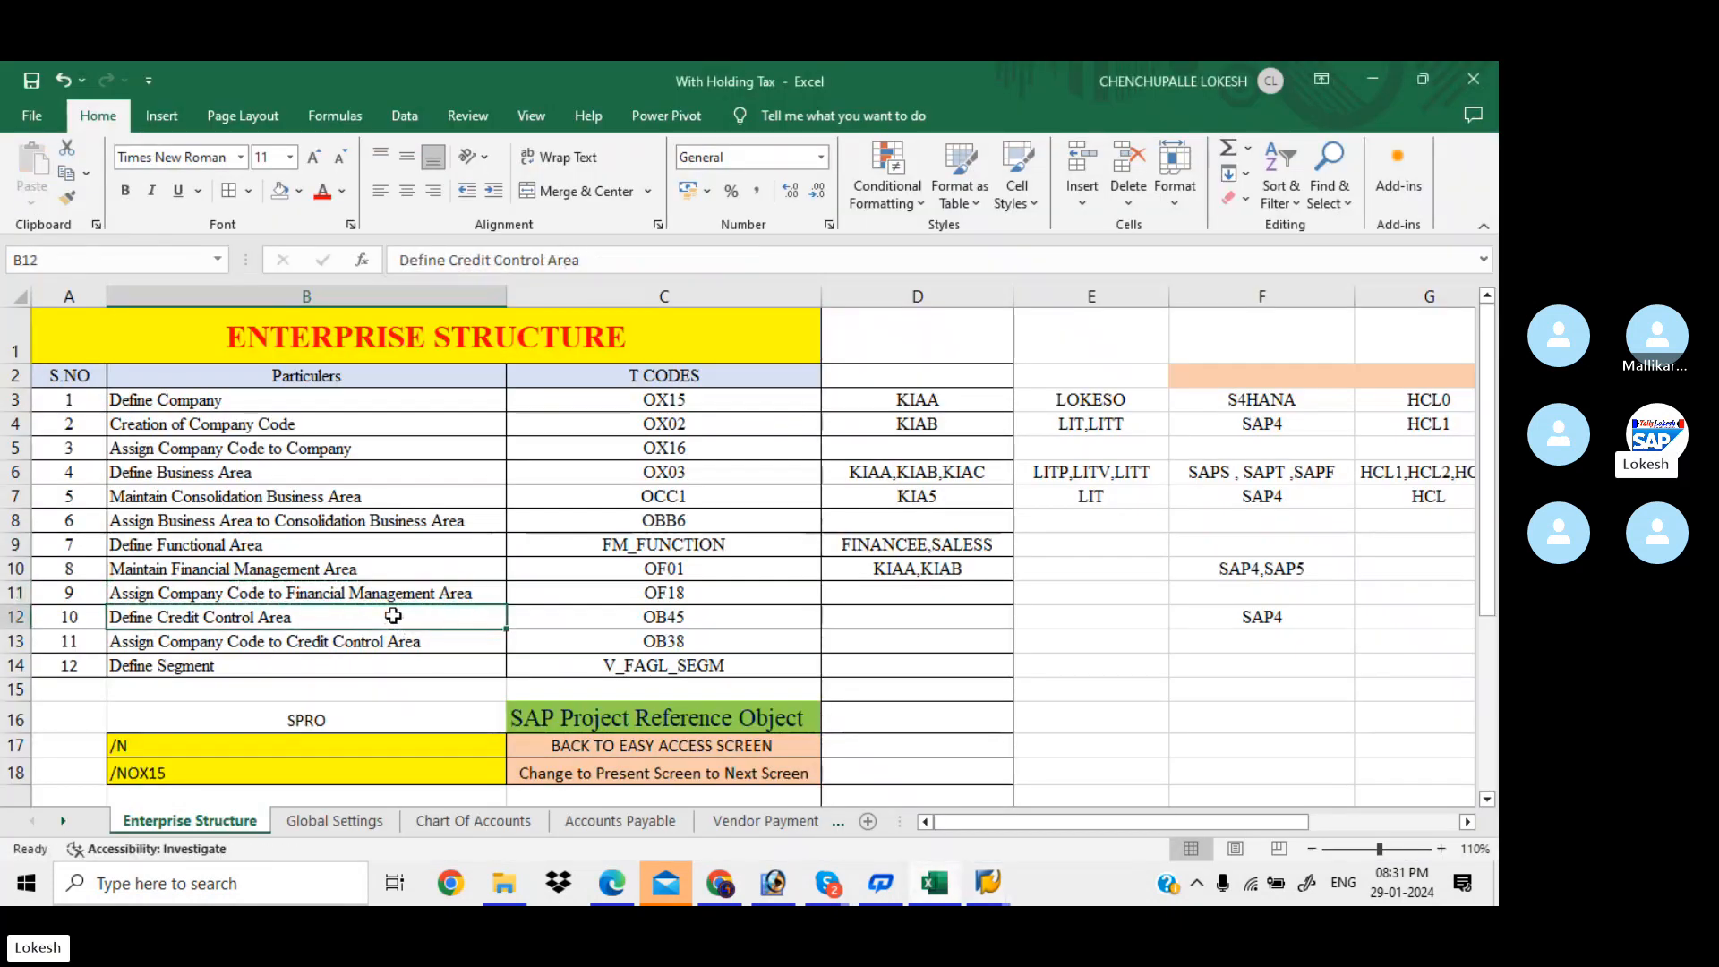
Page through the PDF notes from FM area assignment to the credit control area examples, then return to SAP
left_click(612, 884)
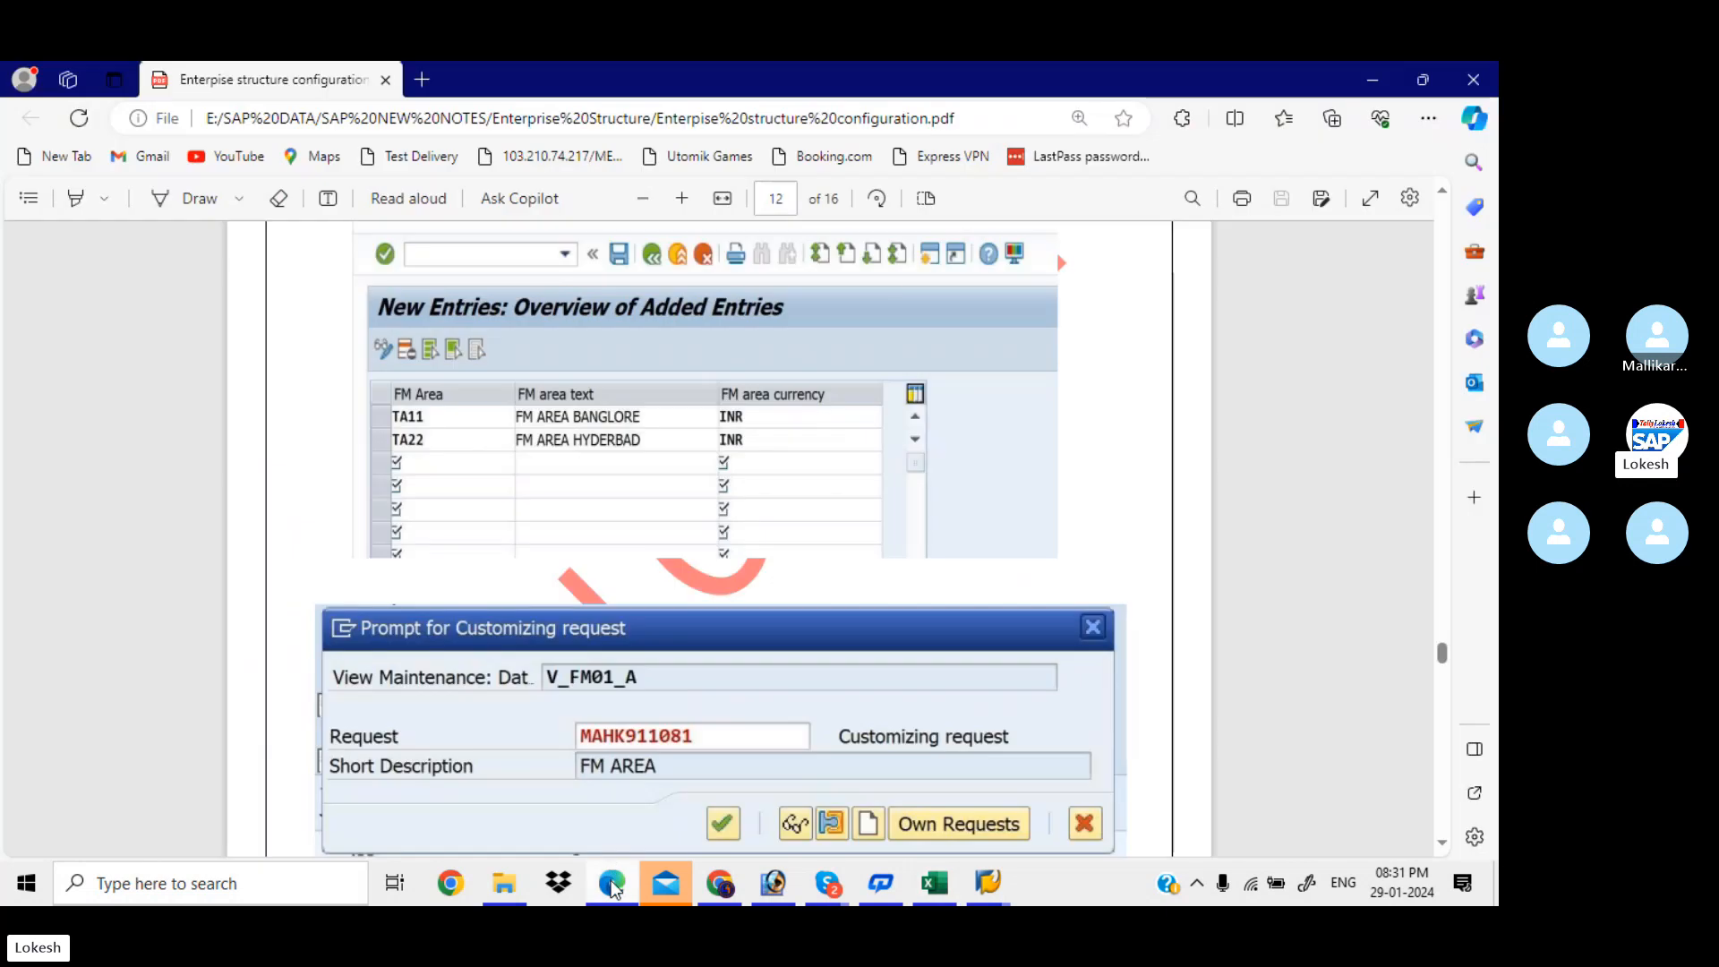
key("Down")
key("Down")
key("Down")
key("Down")
key("Down")
key("Down")
key("Down")
key("Down")
key("Down")
key("Down")
key("Down")
key("Down")
key("Down")
key("Down")
key("Down")
key("Down")
key("Down")
key("Down")
key("Down")
key("Down")
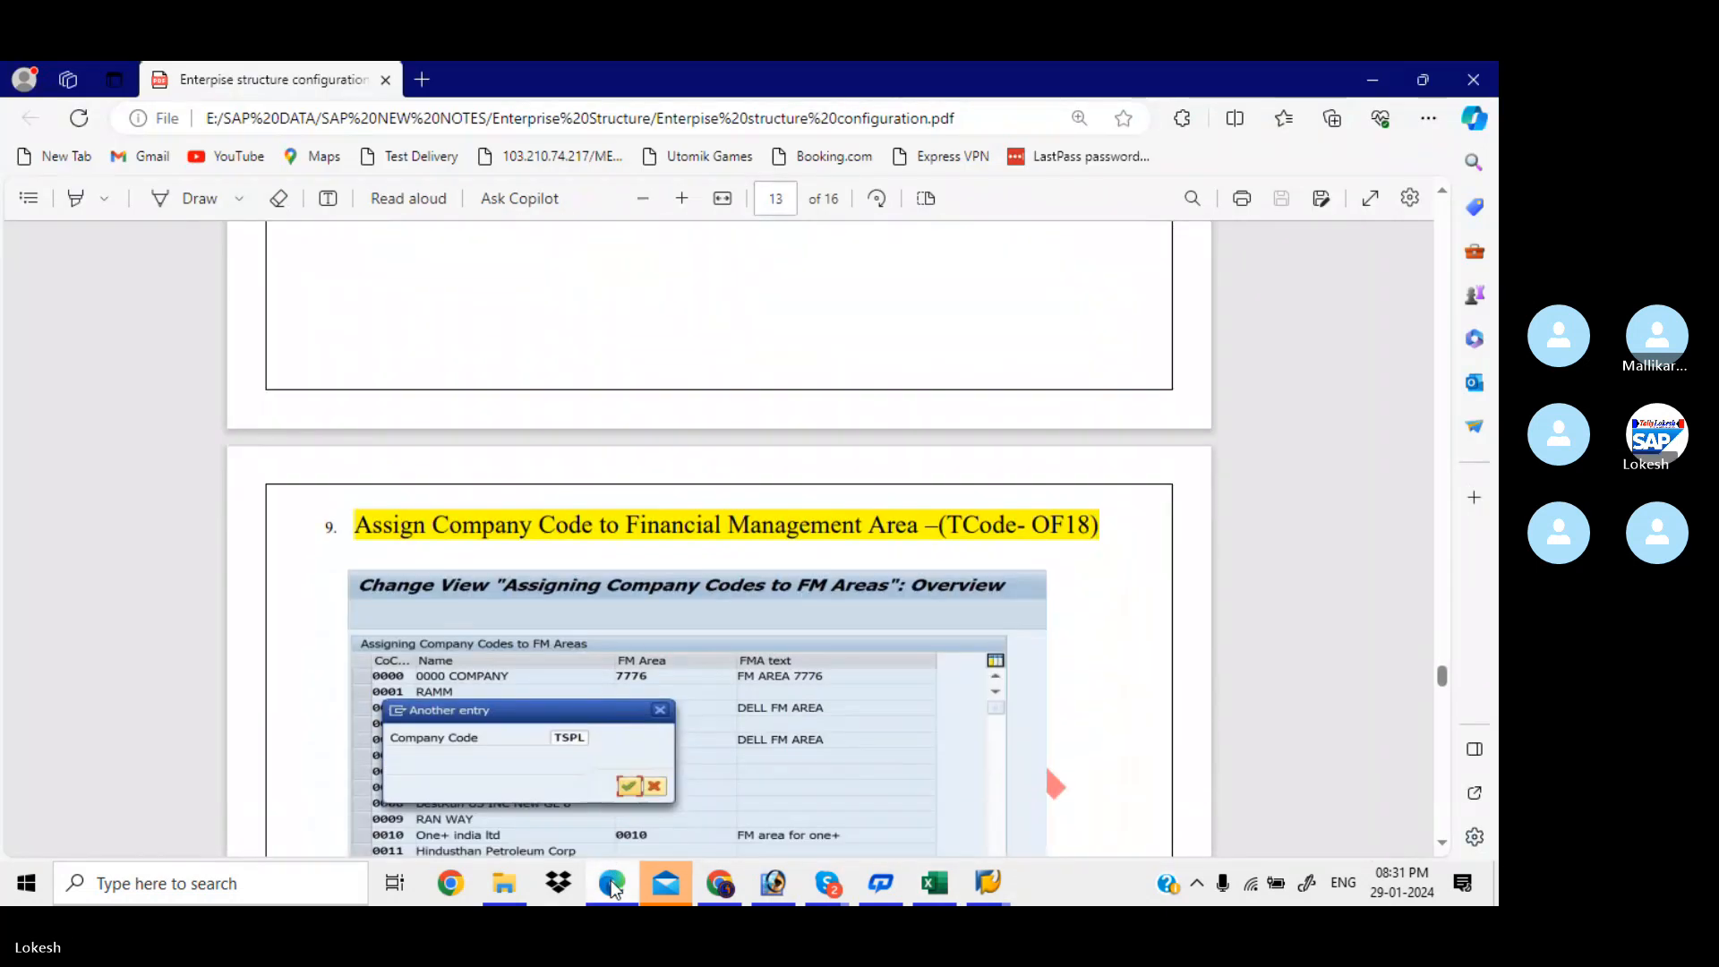
key("Down")
key("Down")
key("Down")
key("Down")
key("Down")
key("Down")
key("Down")
key("Down")
key("Down")
key("Down")
key("Down")
key("Down")
key("Down")
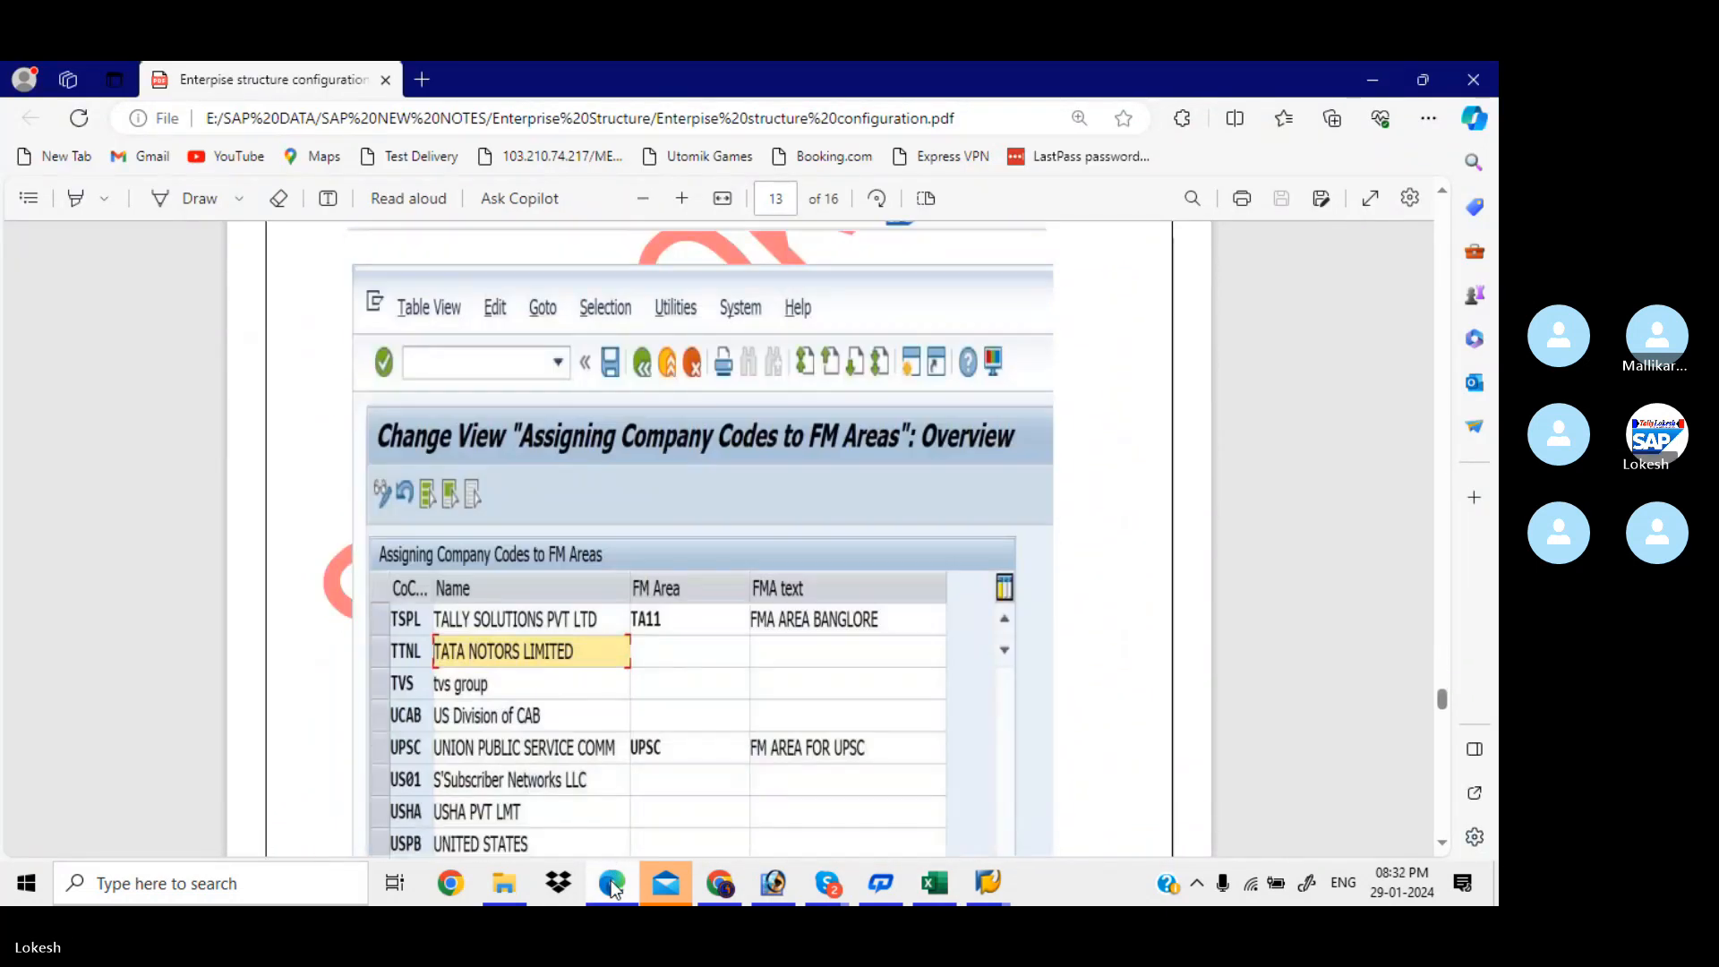
key("Down")
key("Down")
key("Down")
key("Down")
key("Down")
key("Down")
key("Down")
key("Down")
key("Down")
key("Down")
key("Down")
key("Down")
key("Down")
key("Down")
key("Down")
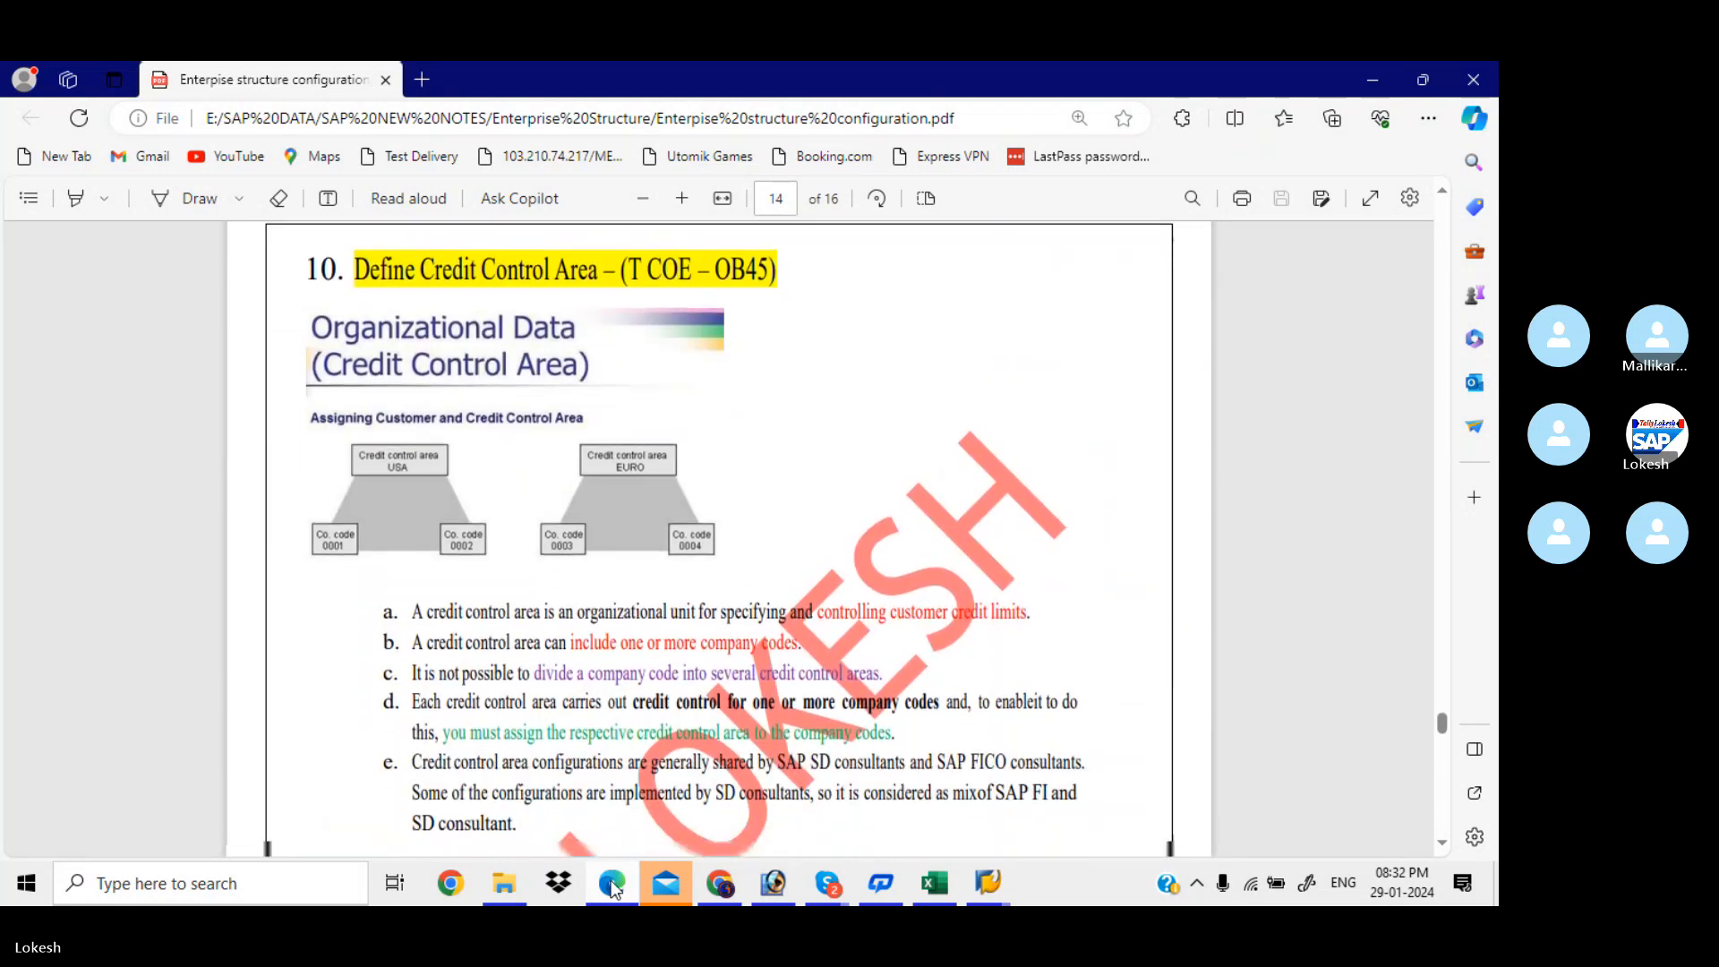
key("Down")
key("Down")
key("Down")
key("Down")
key("Down")
key("Down")
key("Down")
key("Down")
key("Down")
key("Down")
key("Down")
key("Down")
key("Down")
key("Down")
key("Down")
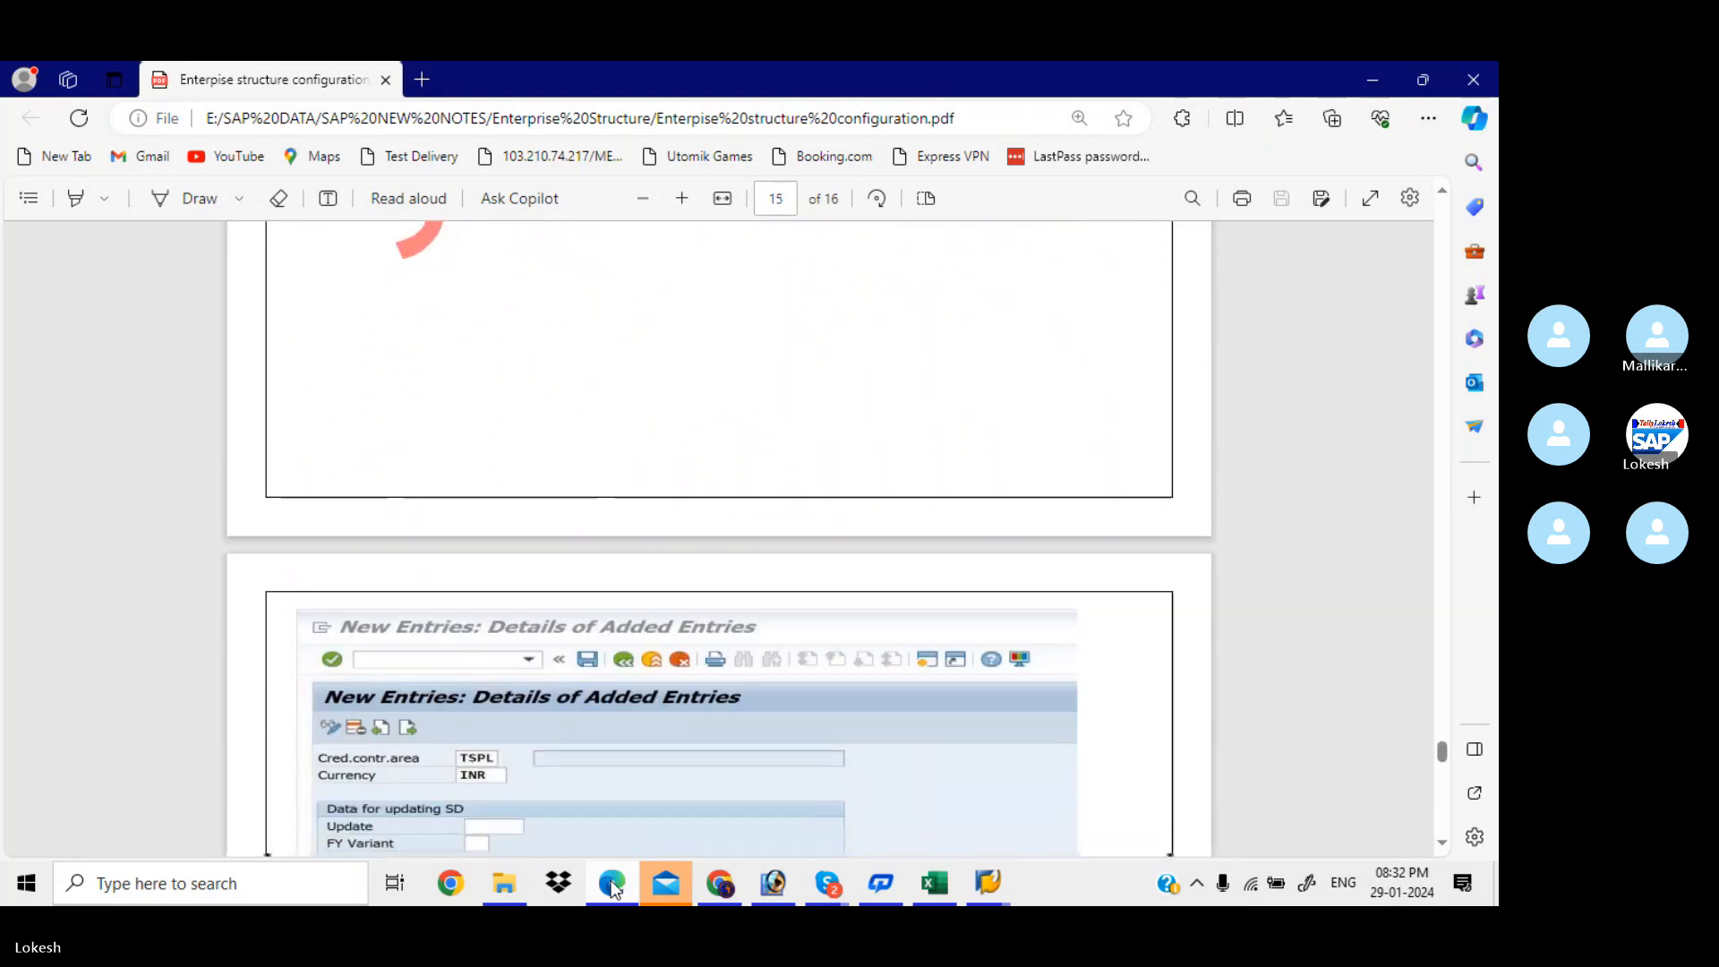
key("Down")
key("Down")
key("Down")
key("Down")
key("Down")
key("Down")
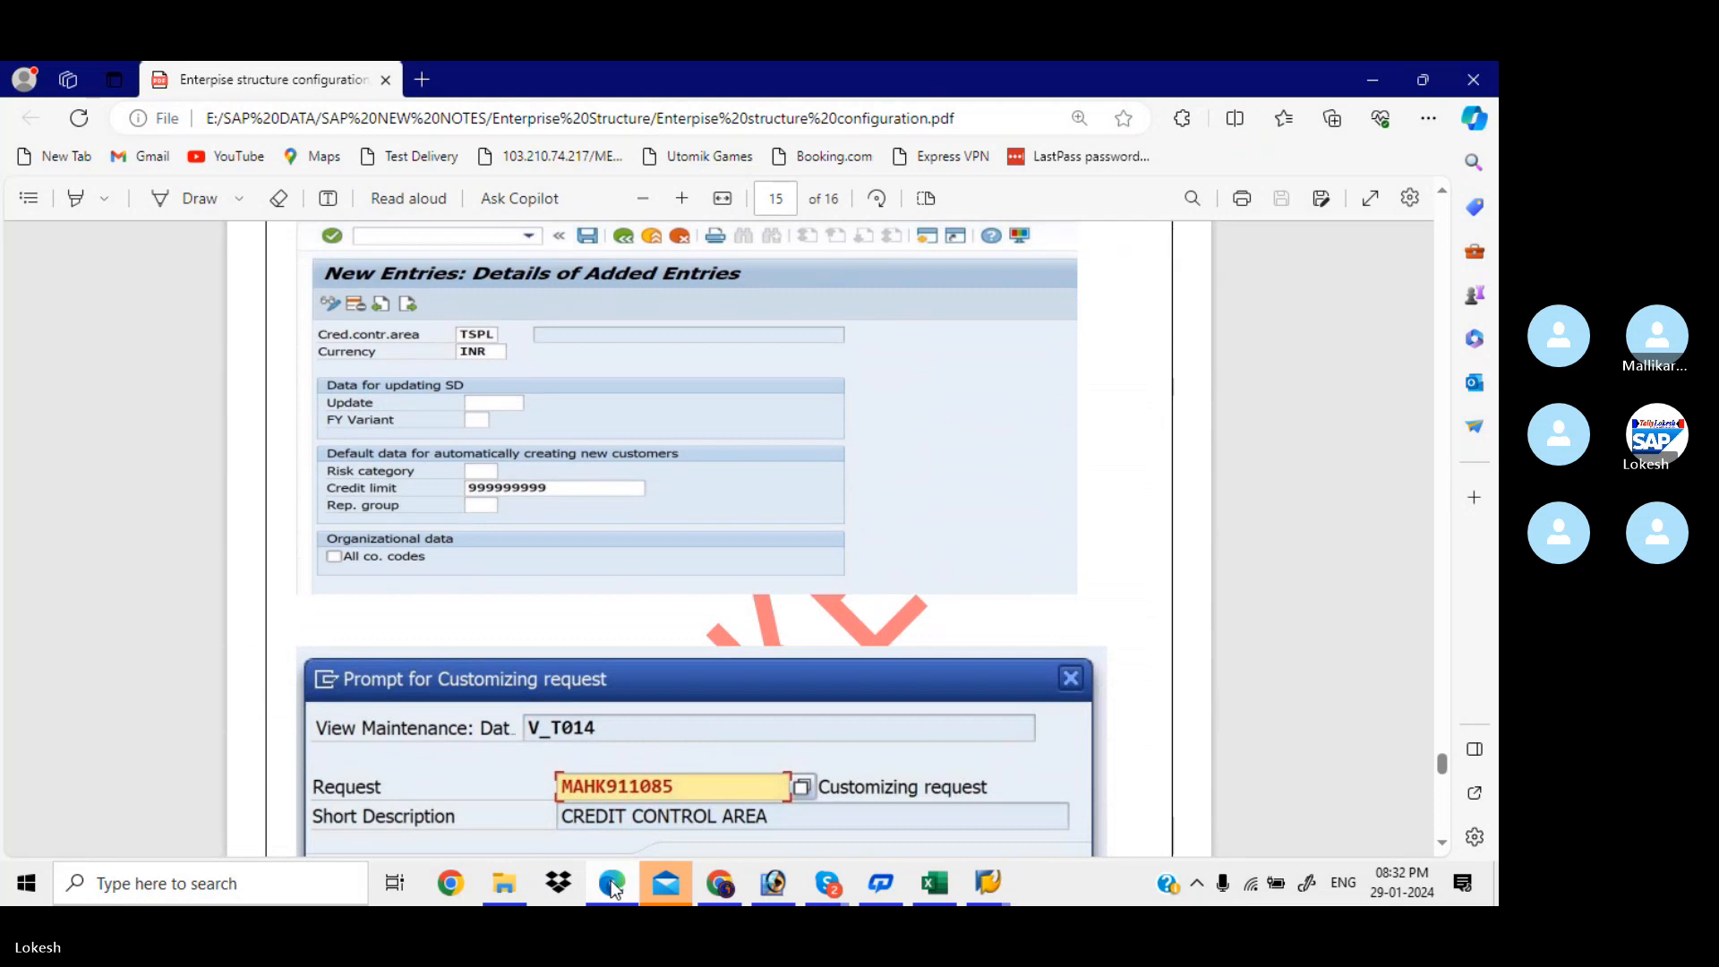
key("alt+Tab")
key("alt+Tab")
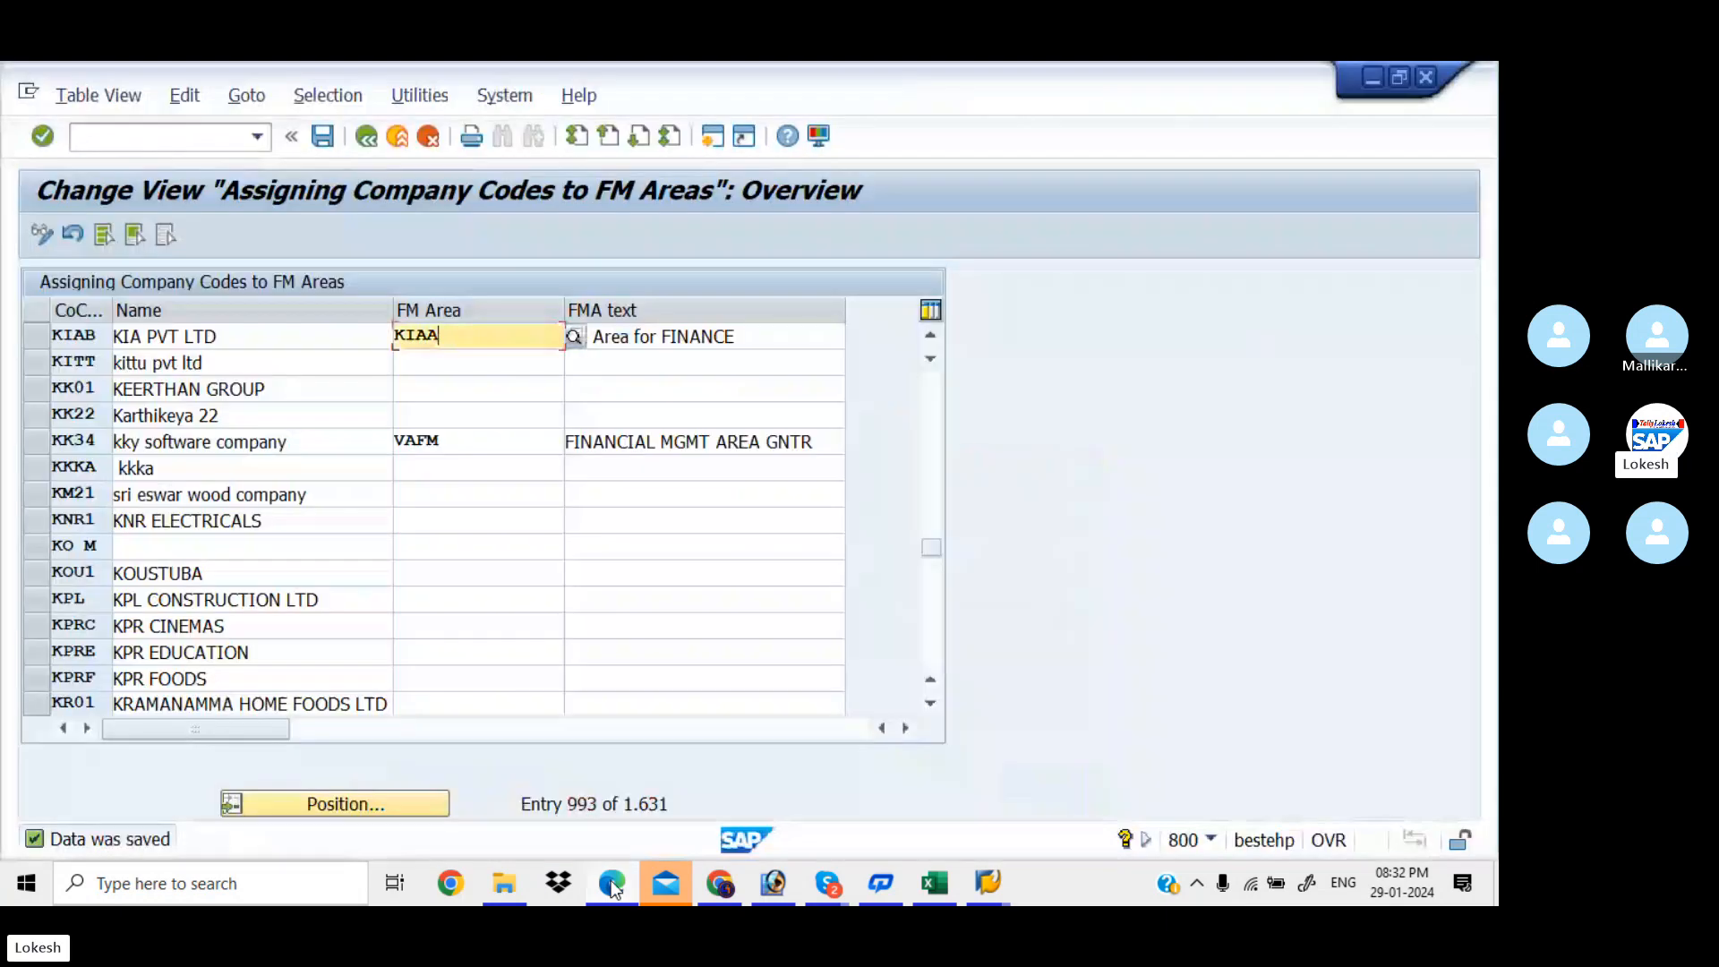
Run Enterprise Structure > Definition > Financial Accounting > Define Credit Control Area
left_click(367, 136)
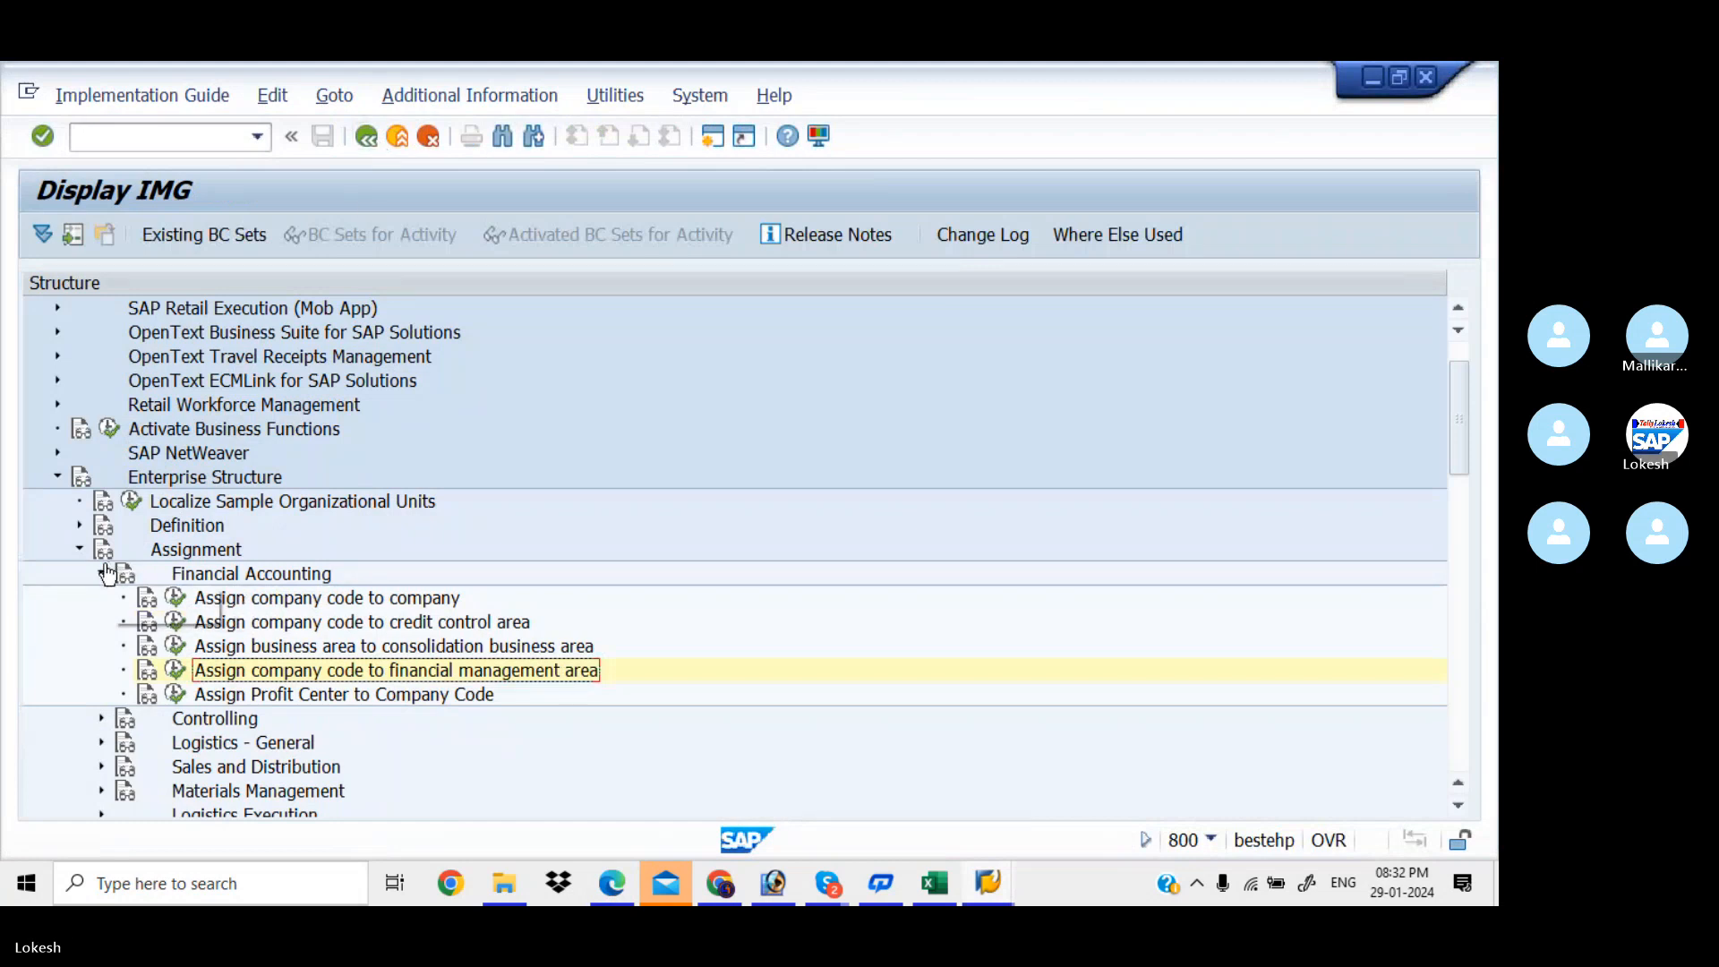
left_click(101, 574)
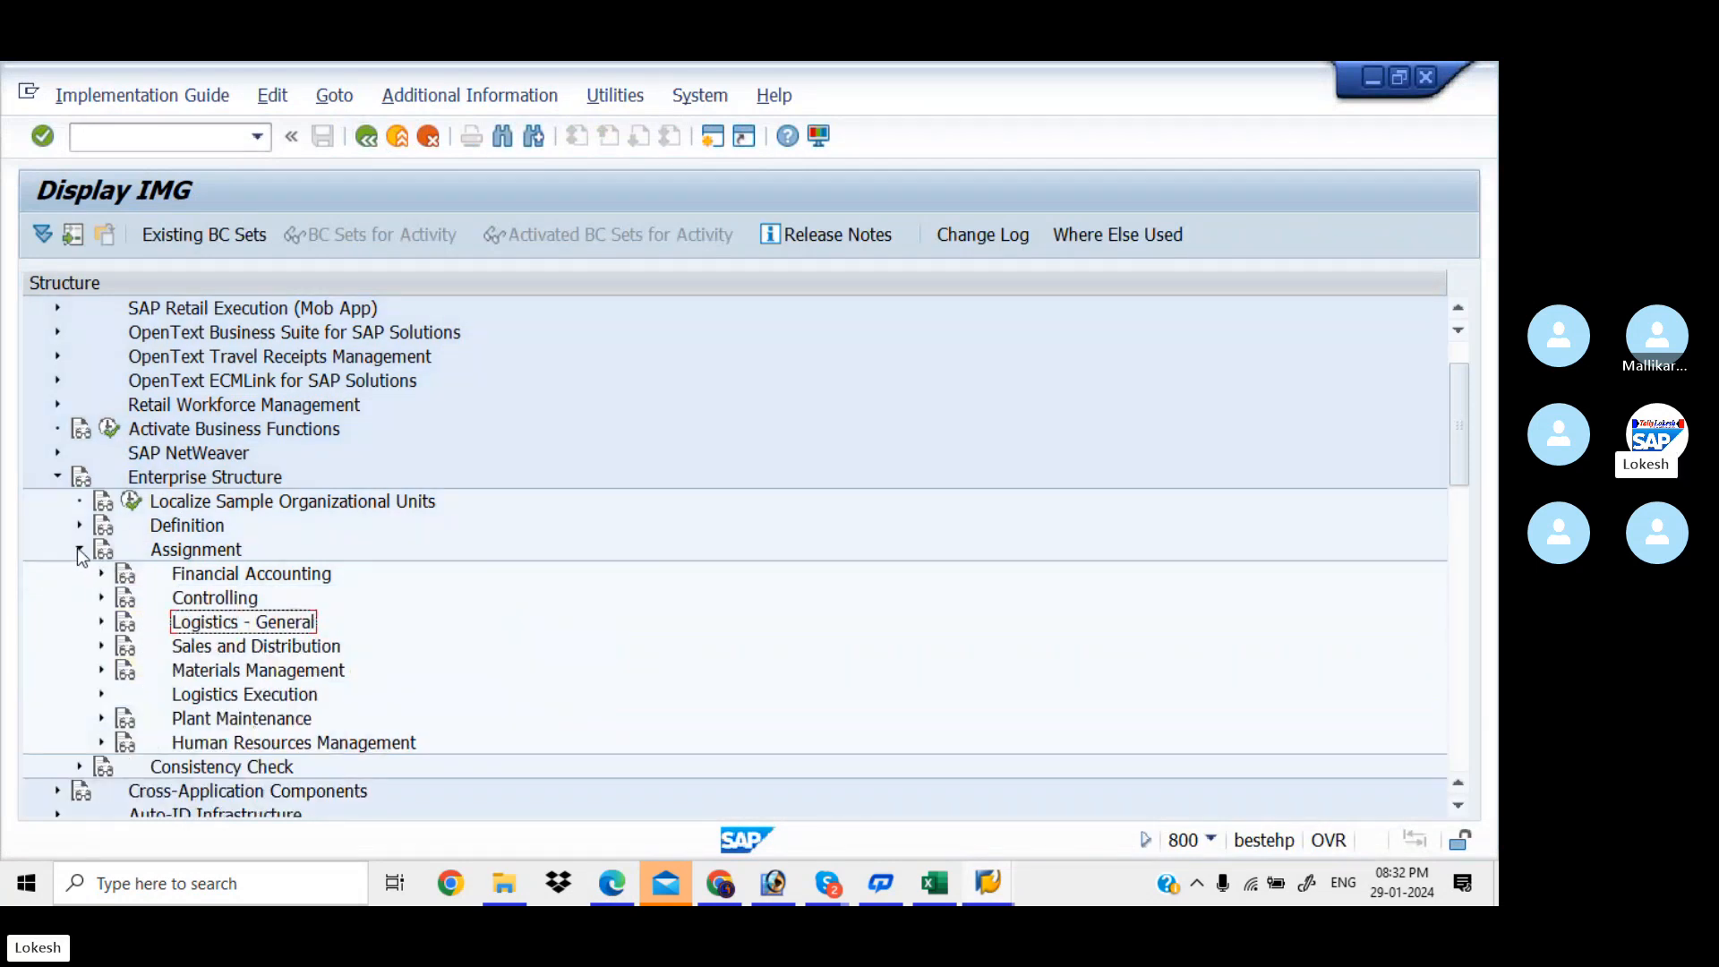
left_click(79, 550)
left_click(79, 525)
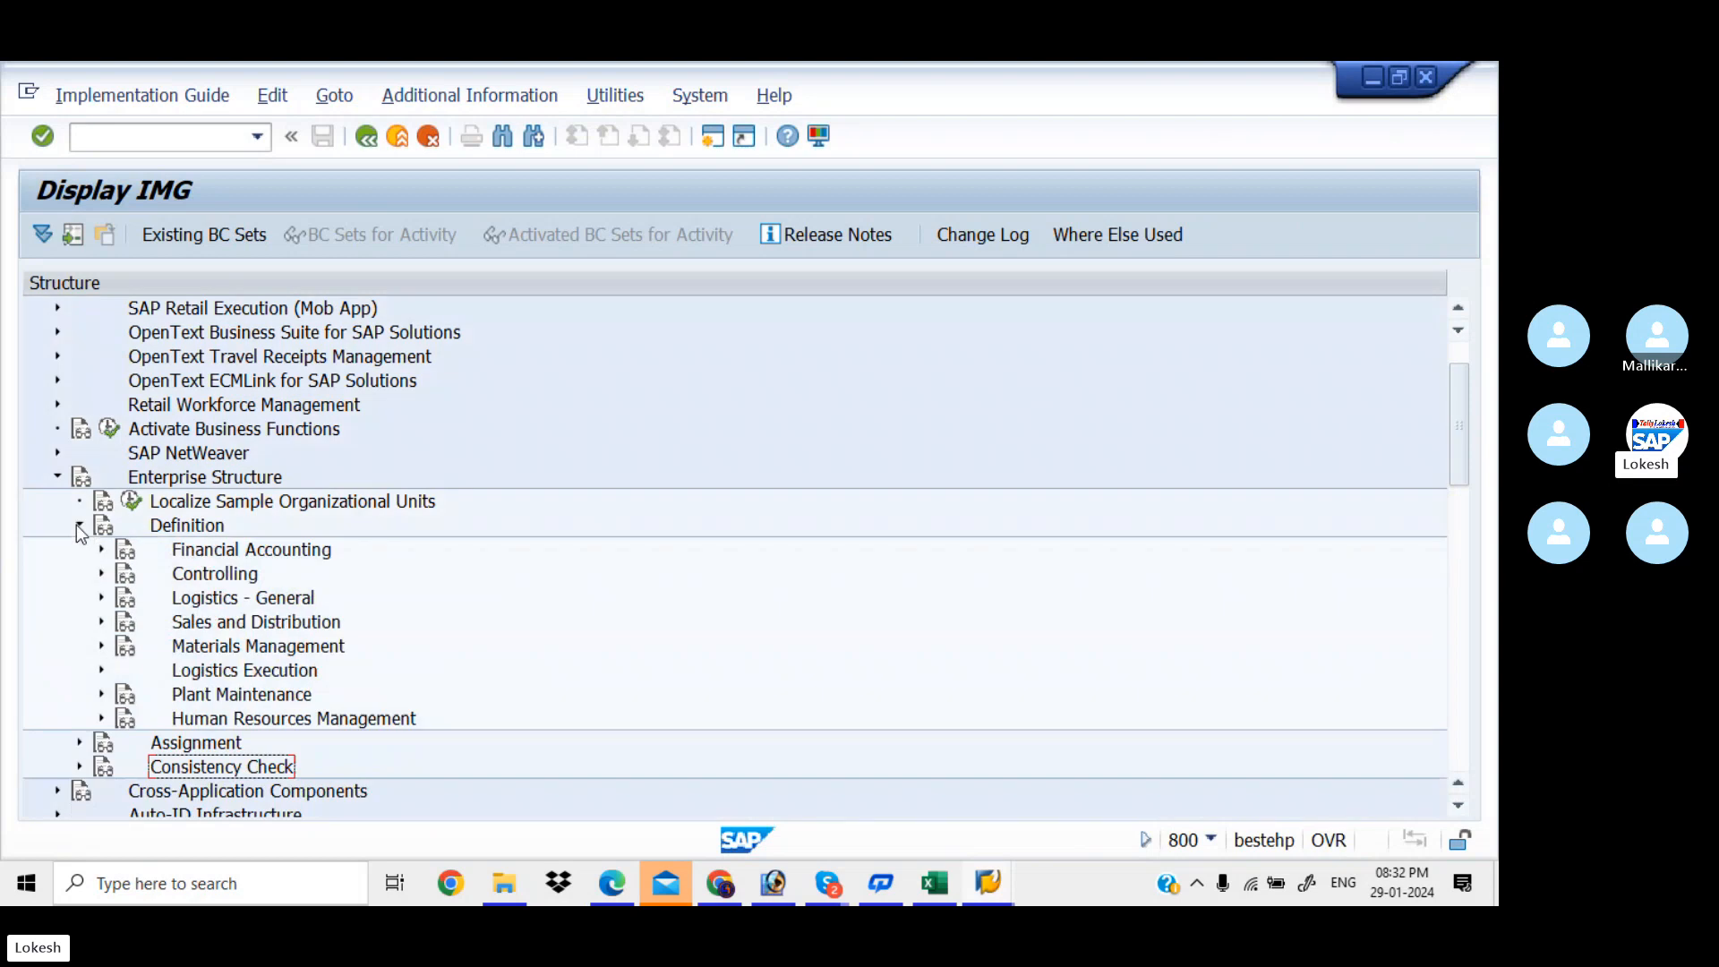
left_click(100, 550)
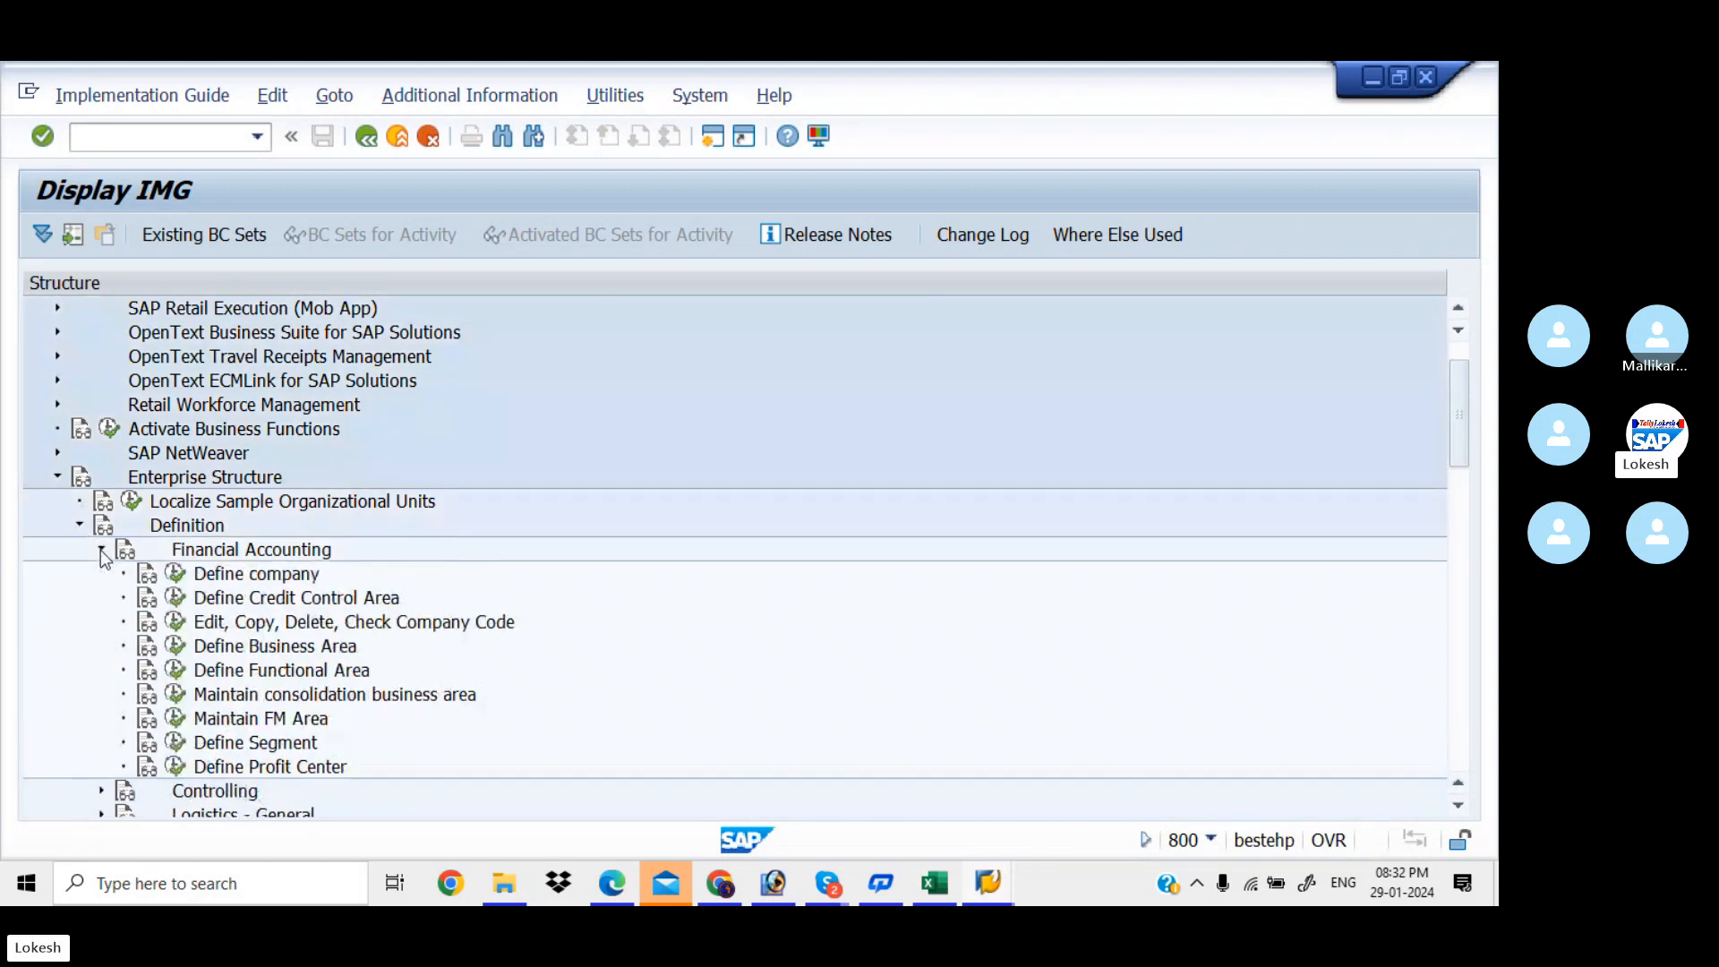
left_click(176, 600)
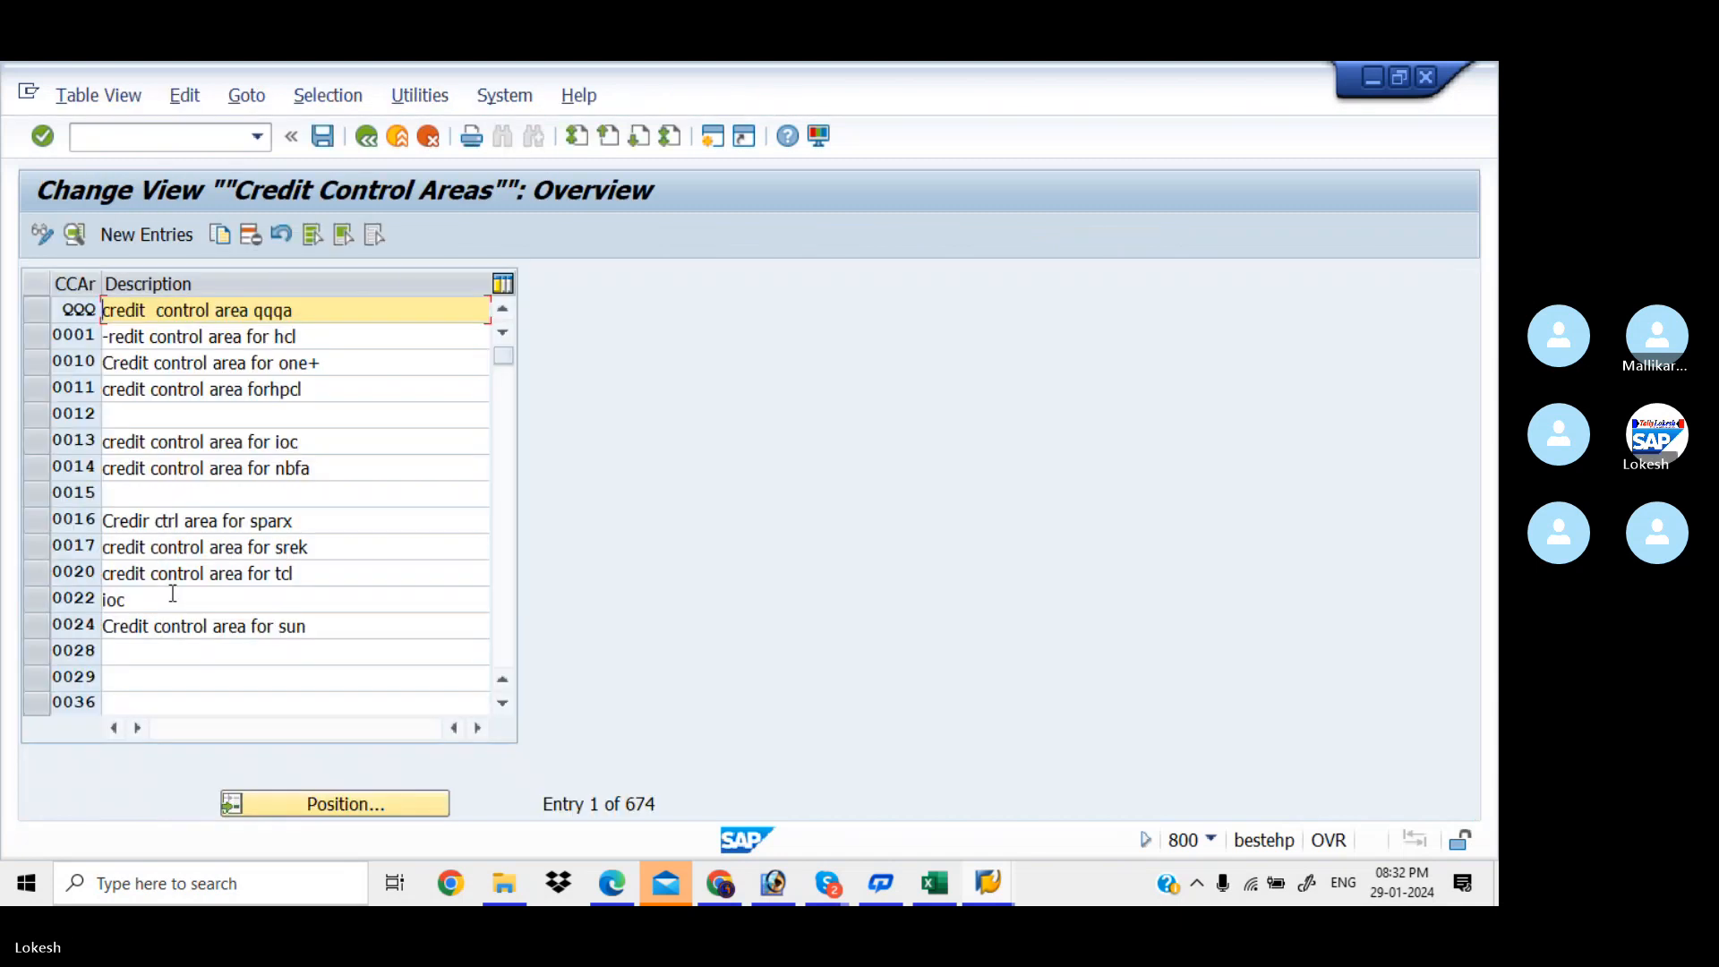
Review the details of existing credit control areas 0010 and 0017
double_click(334, 363)
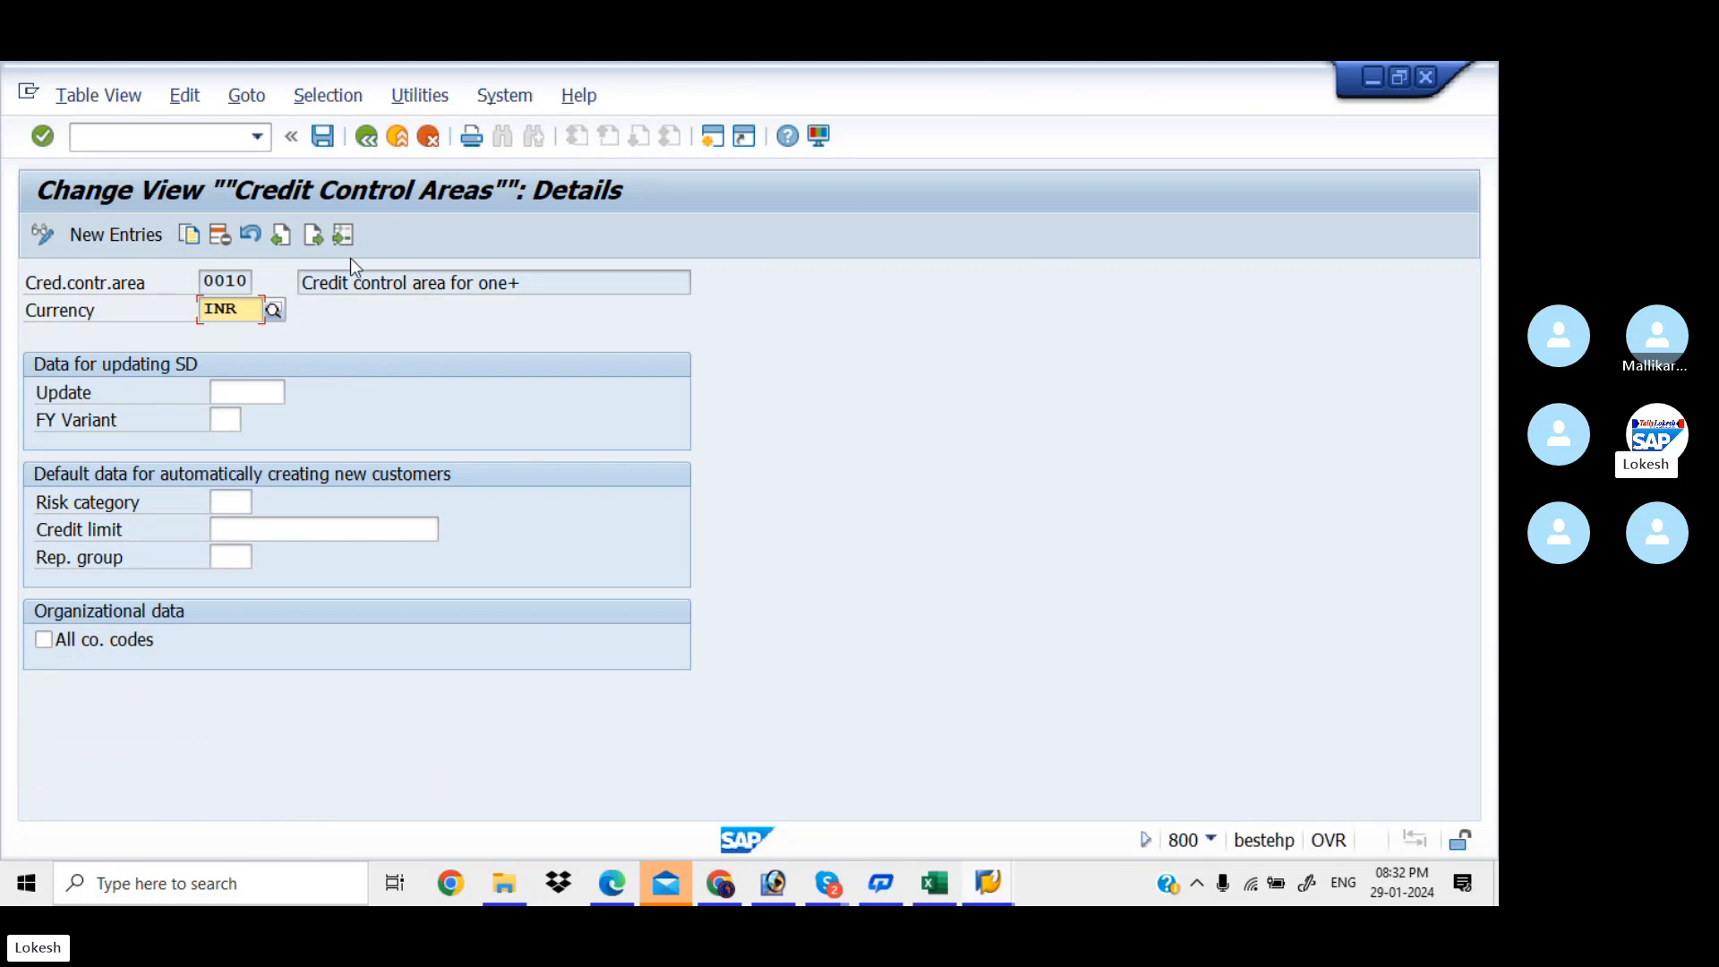
left_click(367, 135)
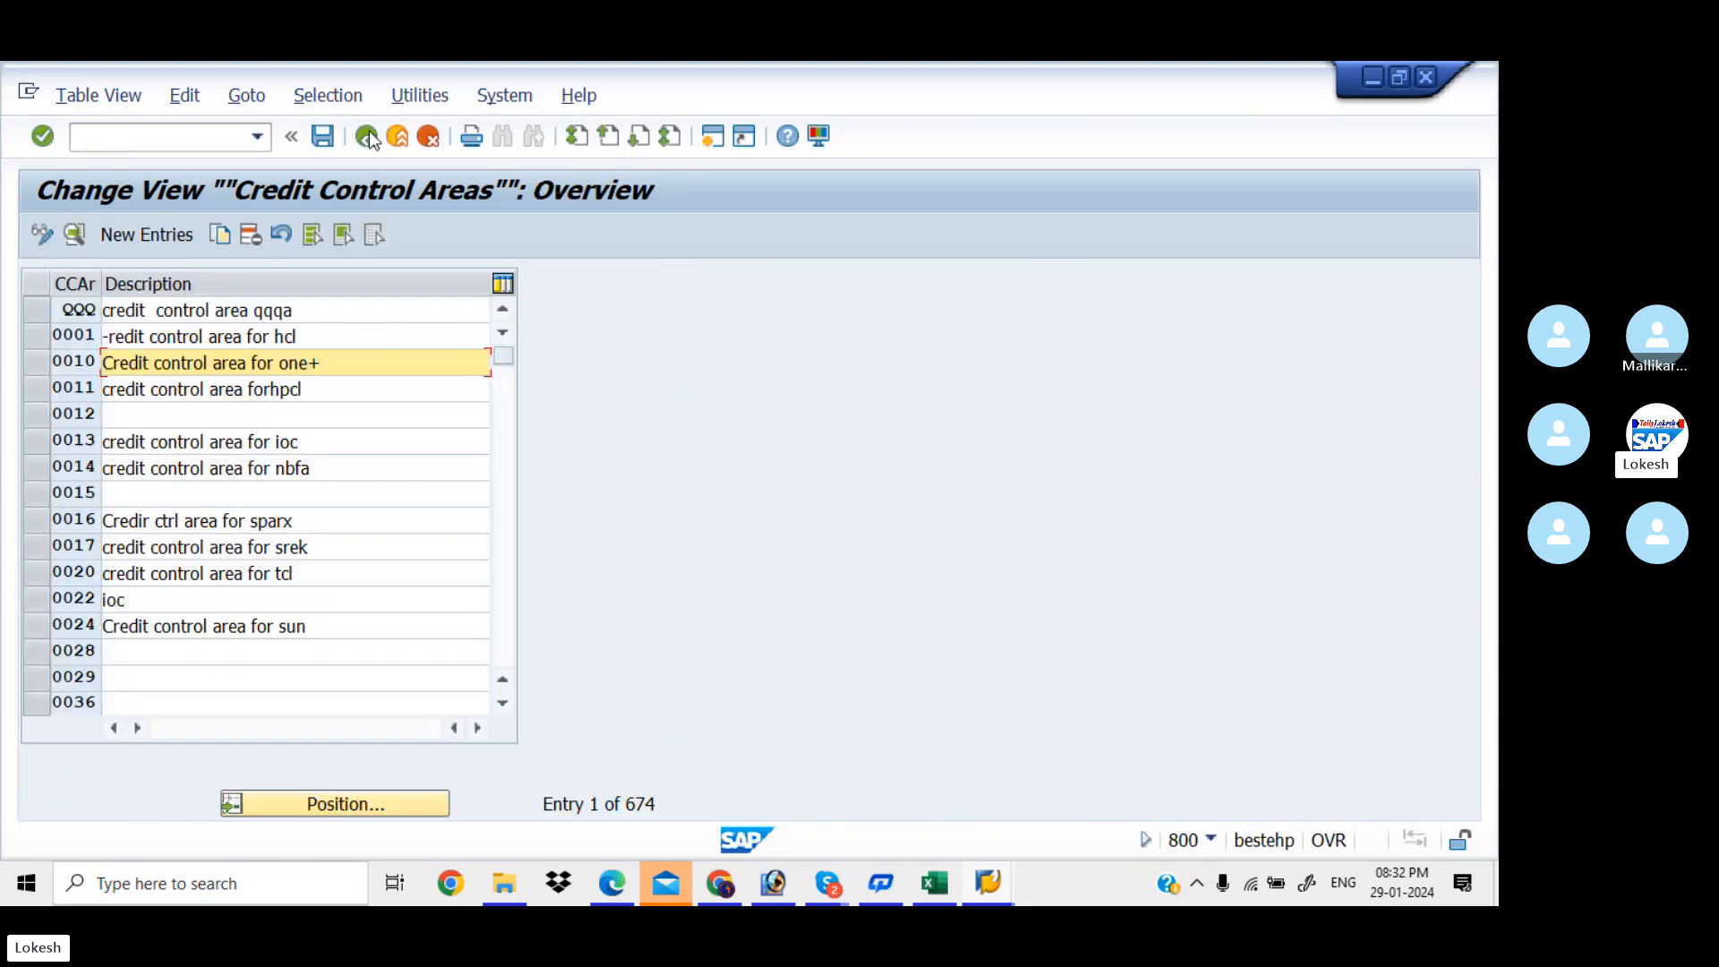
double_click(372, 547)
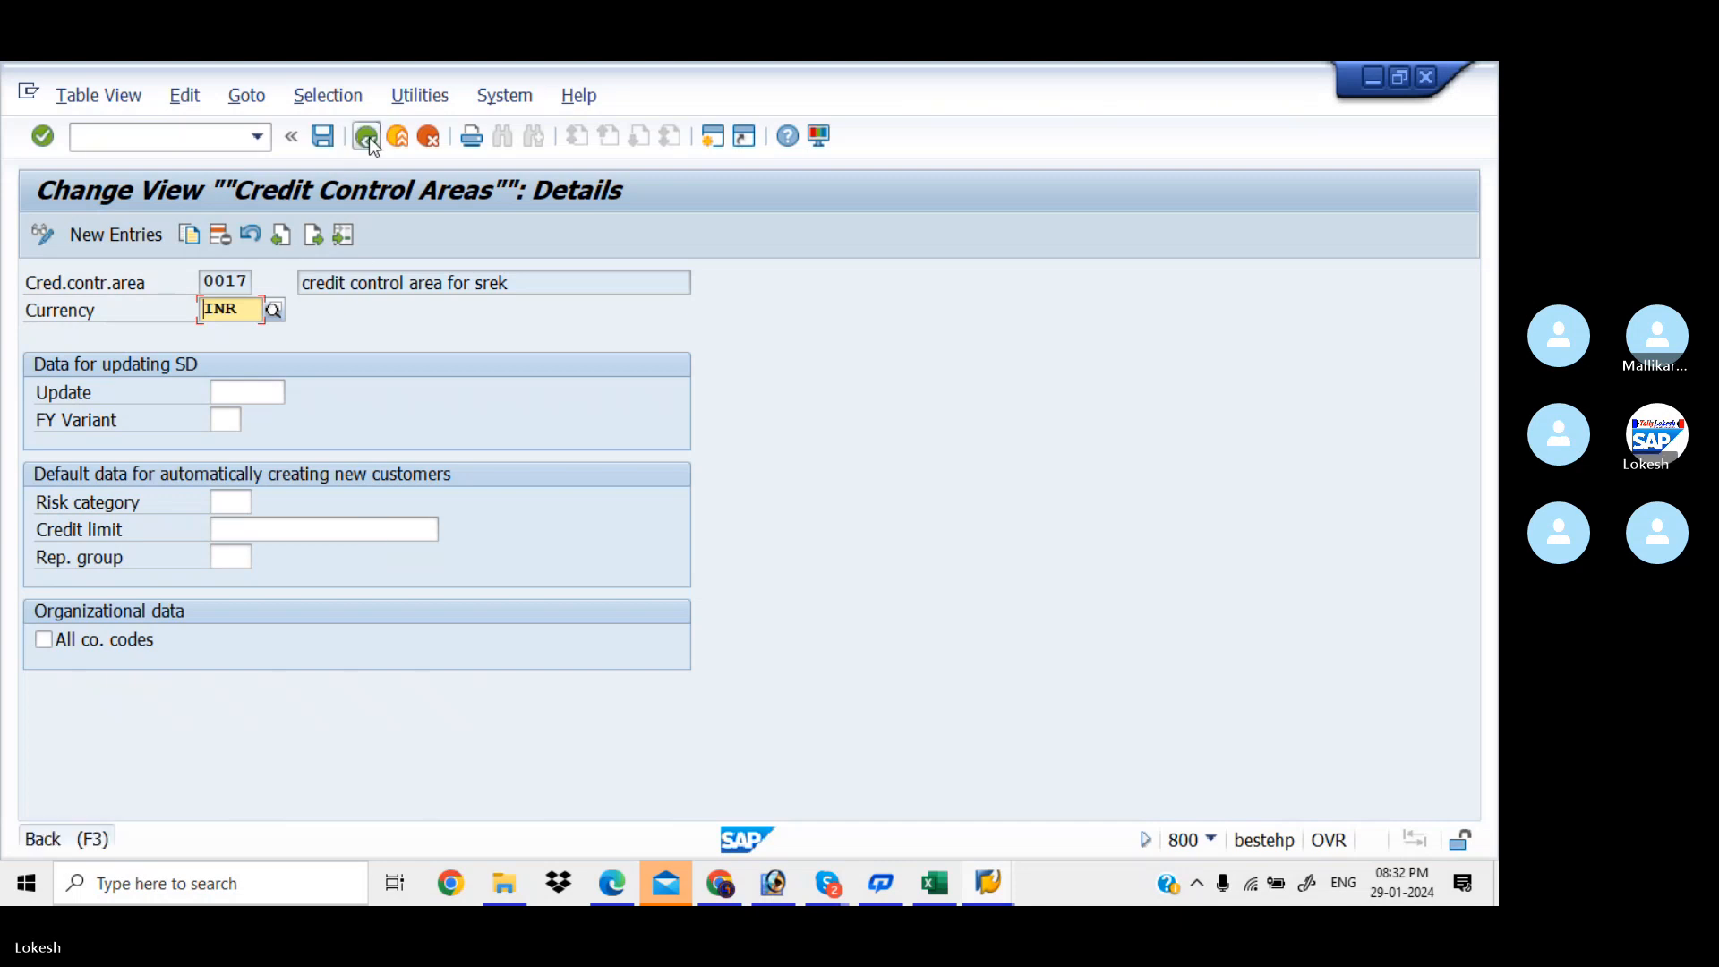
left_click(365, 138)
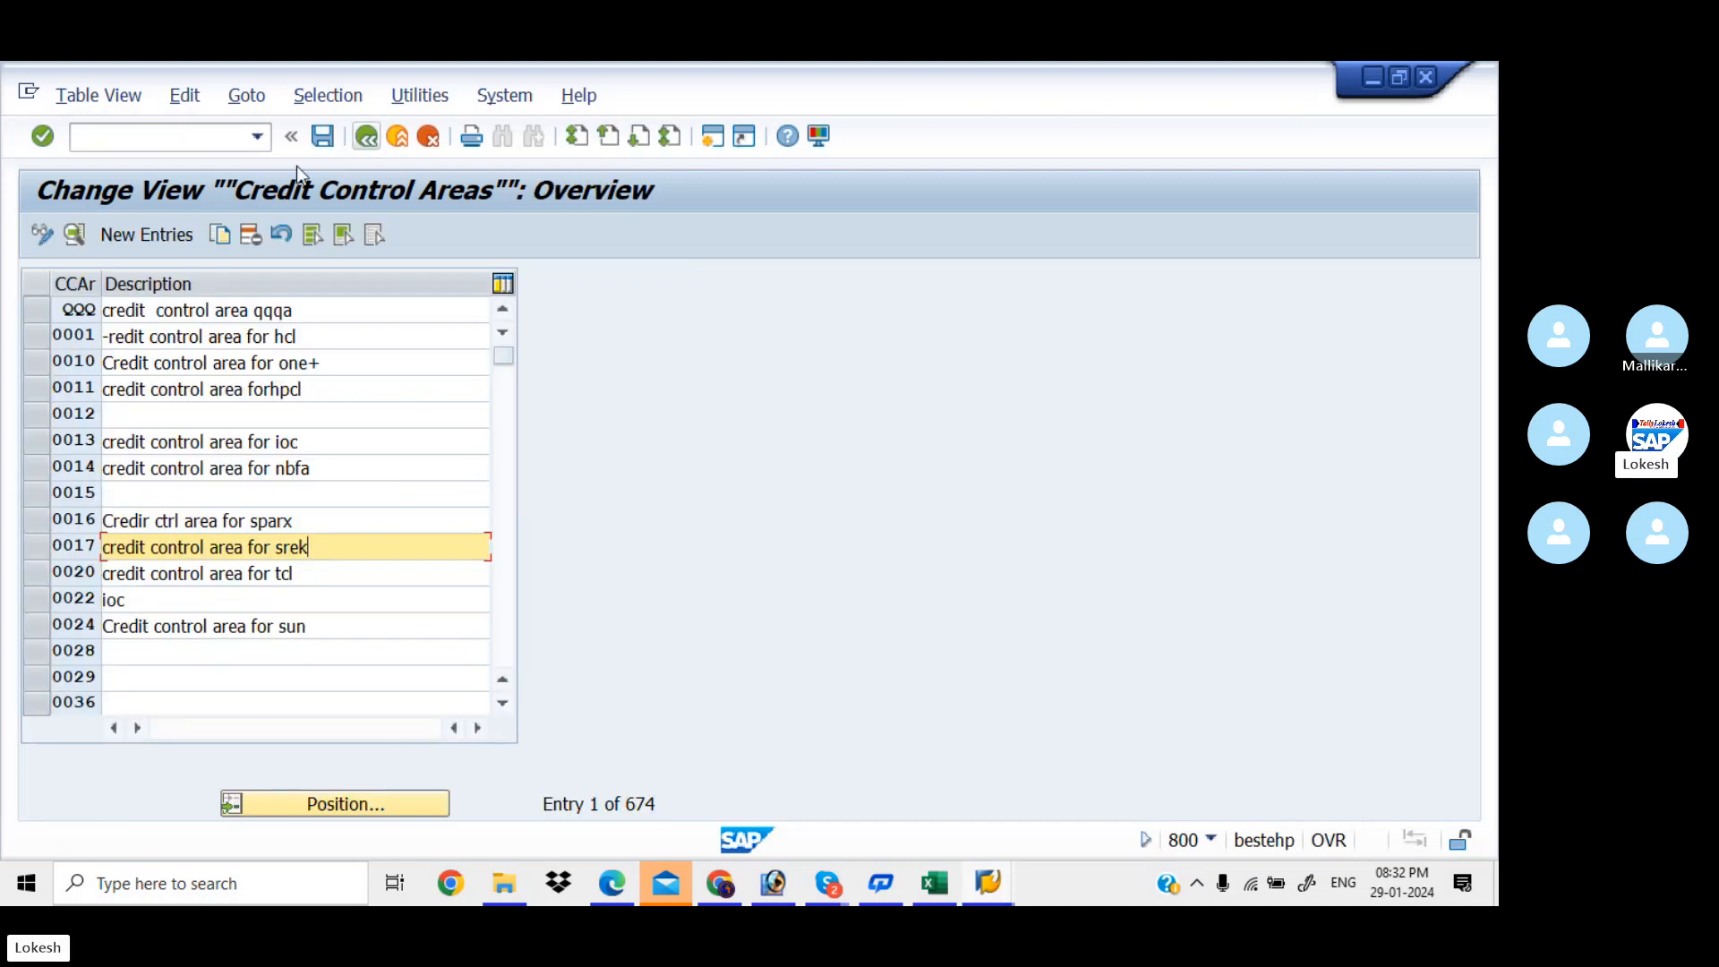
Create credit control area KIA with currency INR and credit limit 999999999
left_click(166, 229)
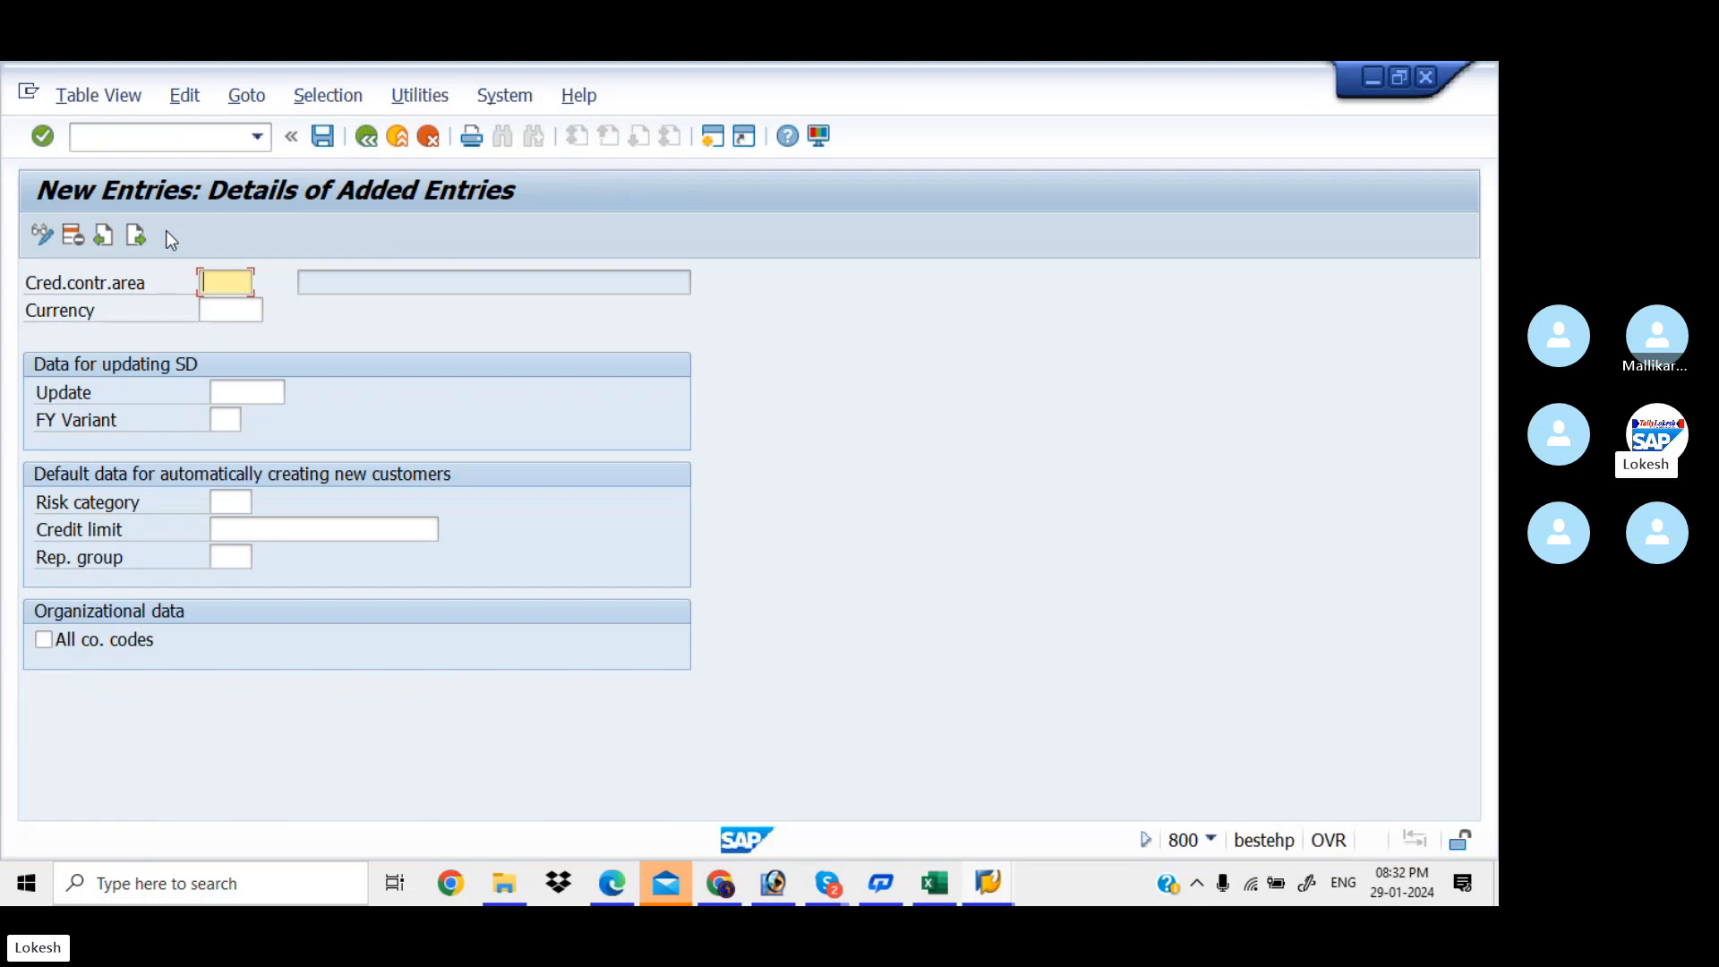
type("KIA")
key("Tab")
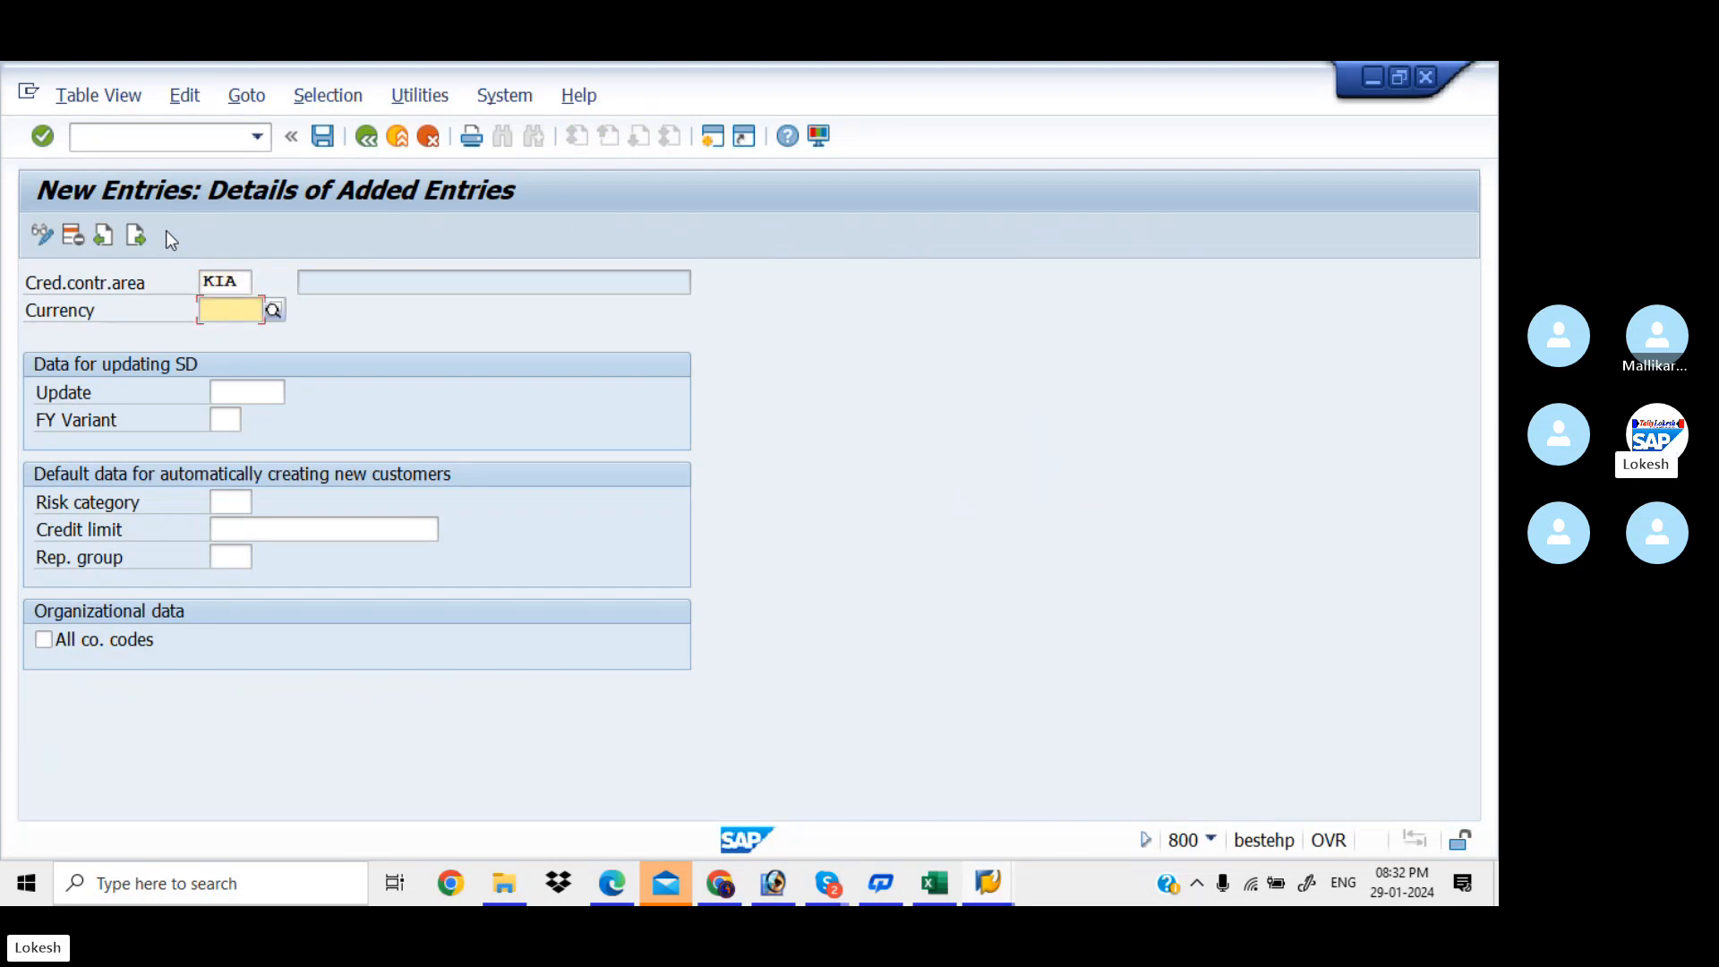
key("Tab")
key("Tab")
key("Tab")
key("Tab")
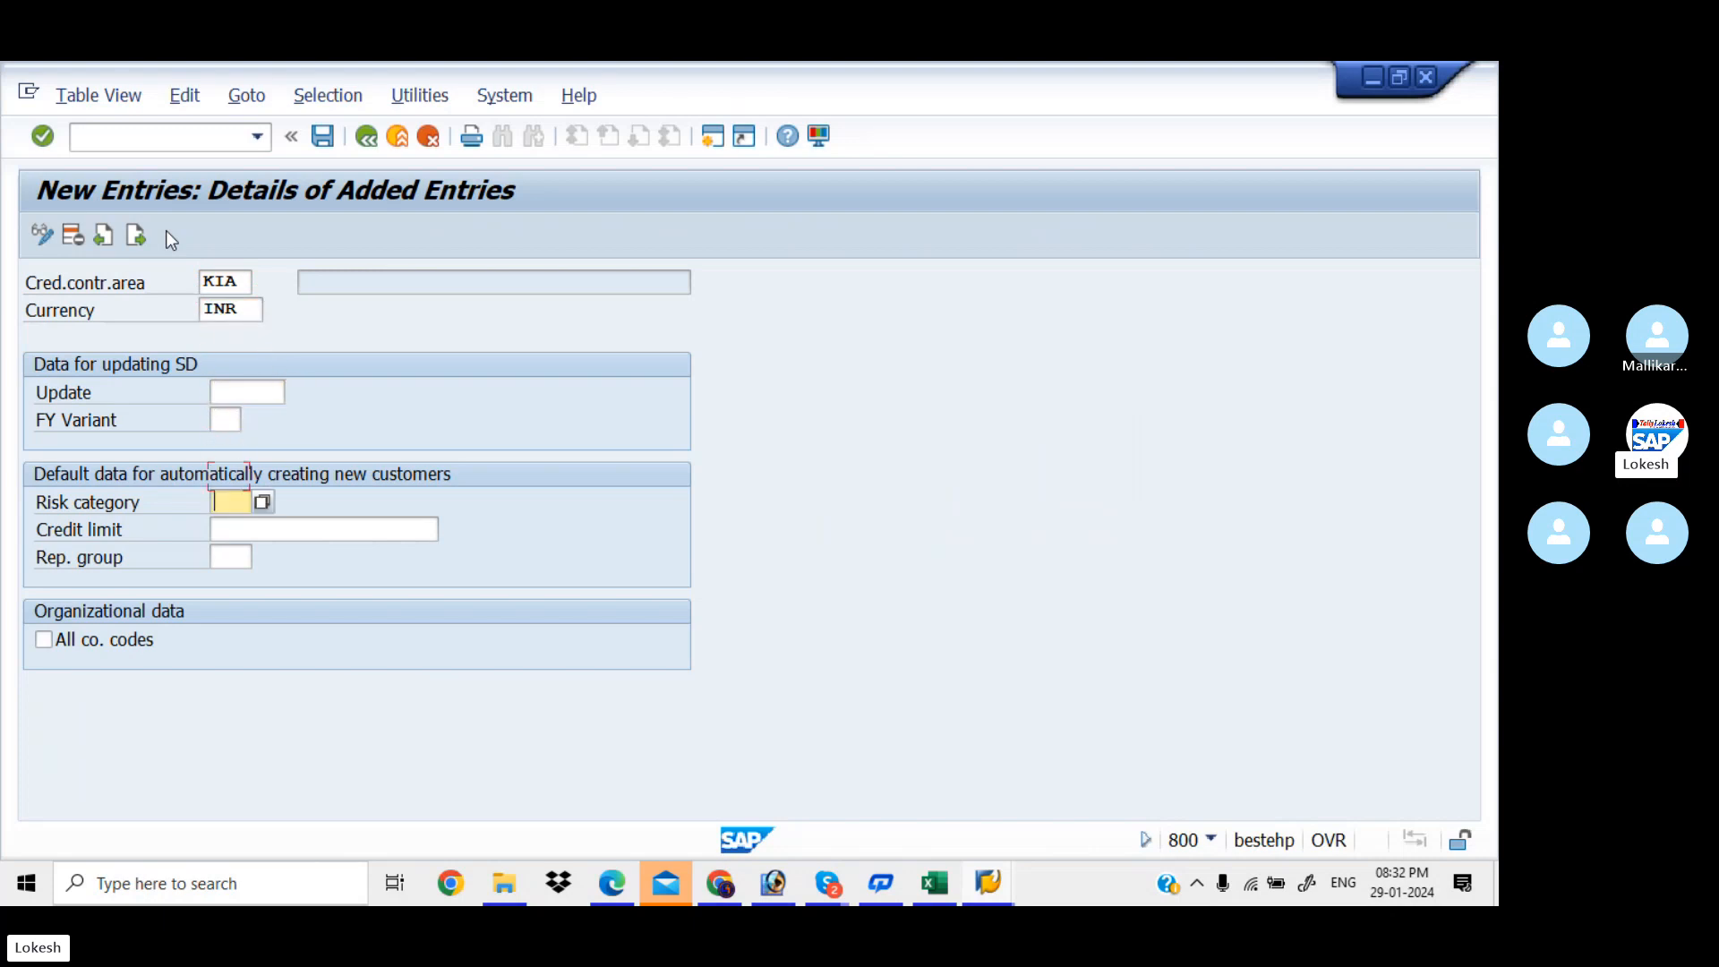
key("space")
key("Down")
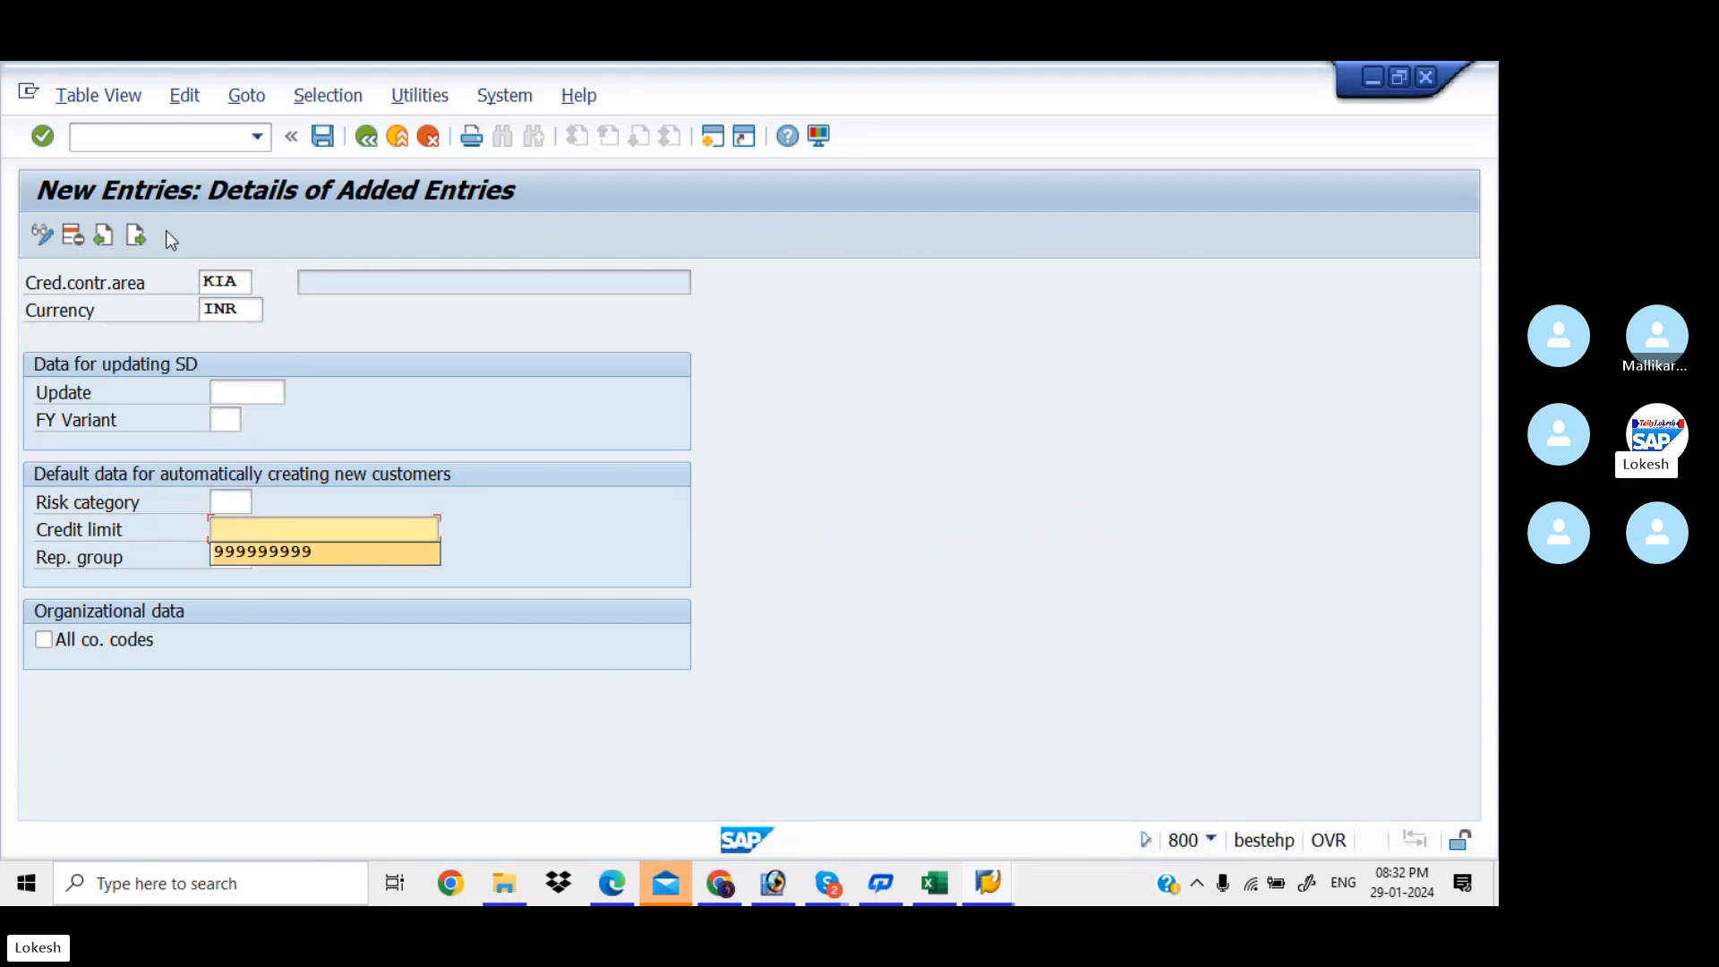
key("Tab")
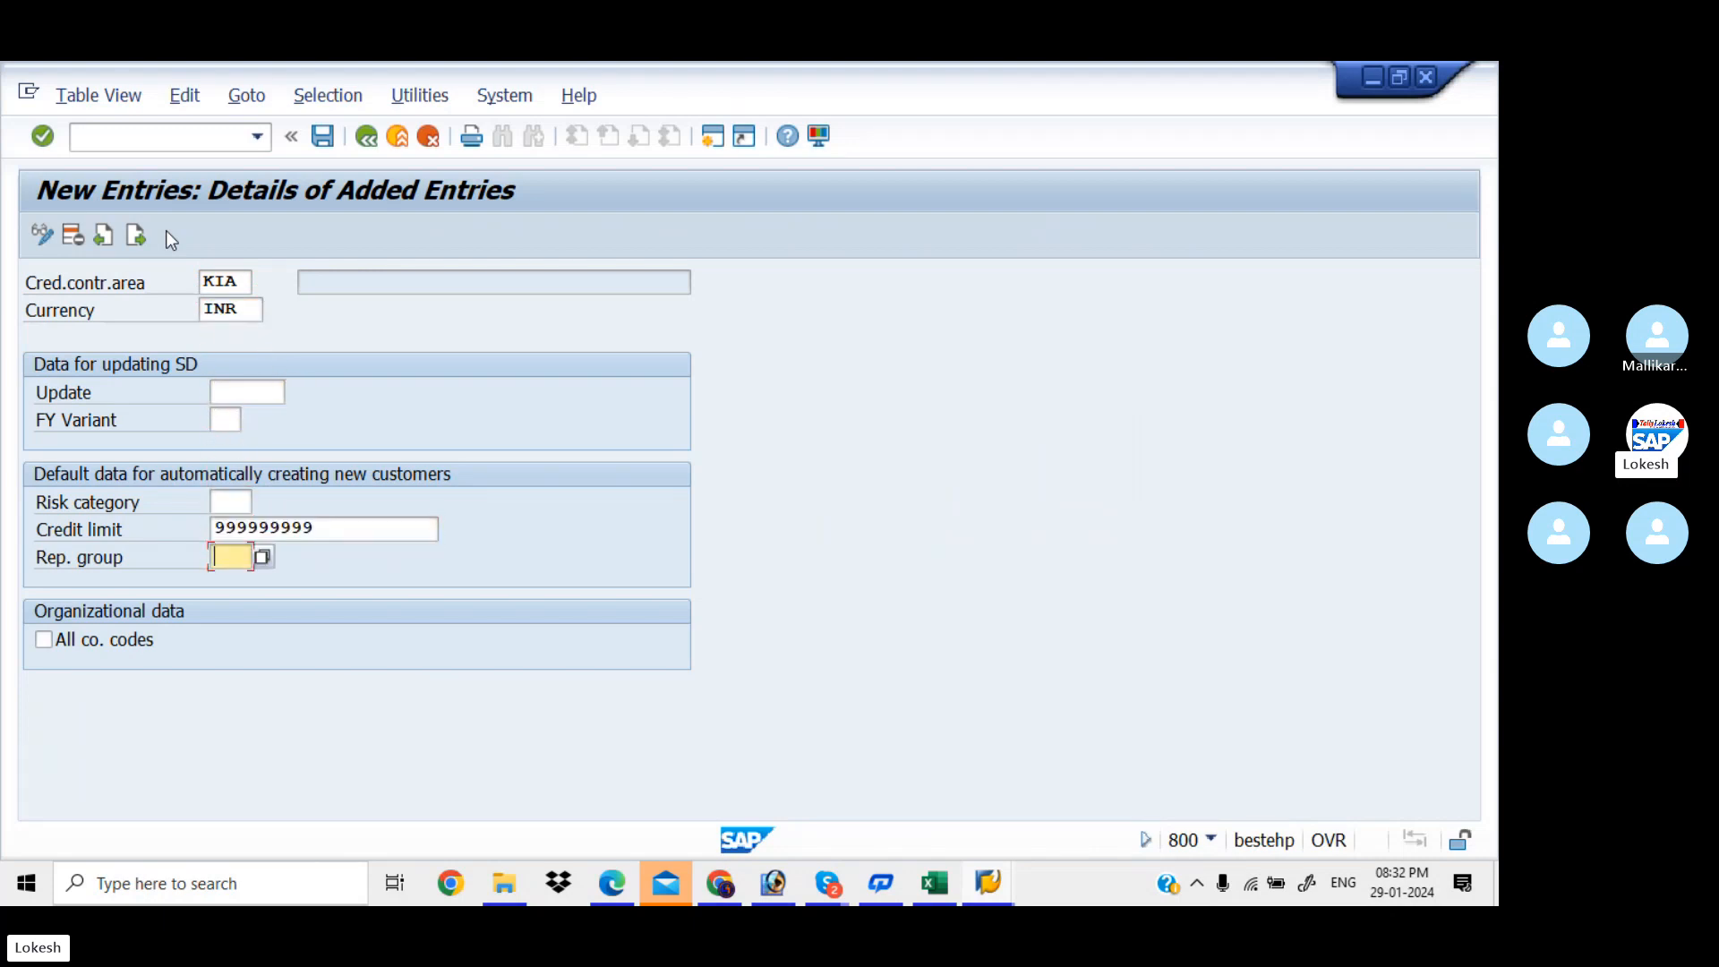
Save it under a new request 'Define Credit Control Area FOR KIAA'
left_click(324, 137)
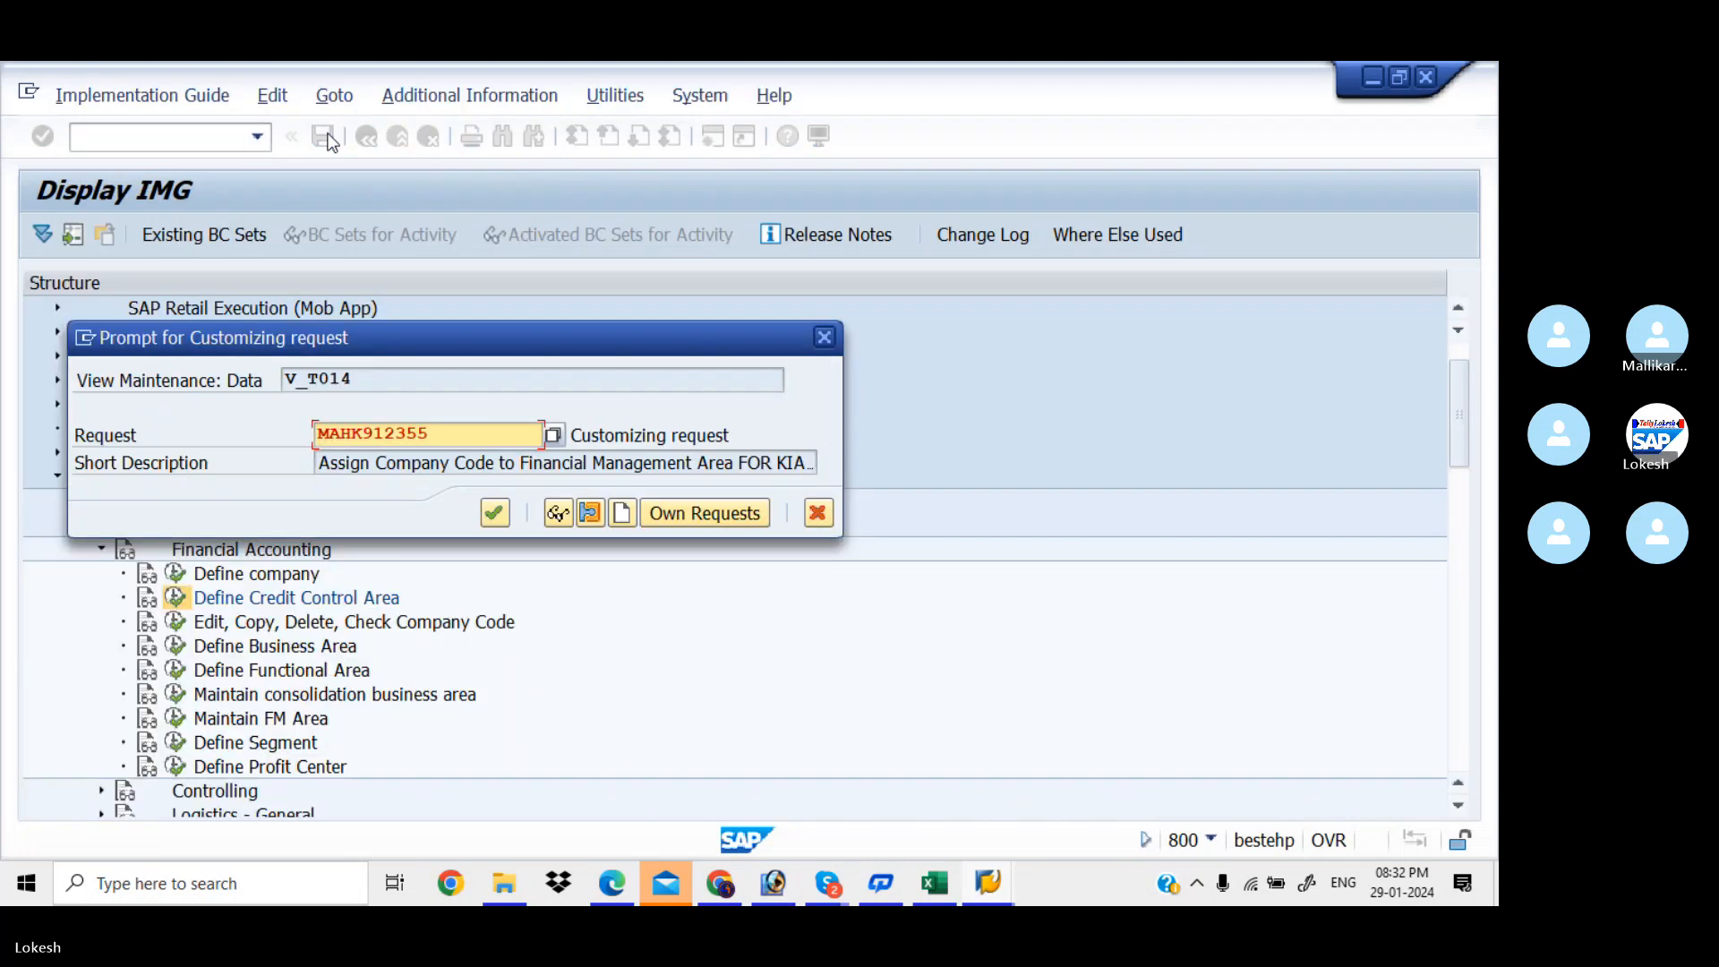
left_click(624, 513)
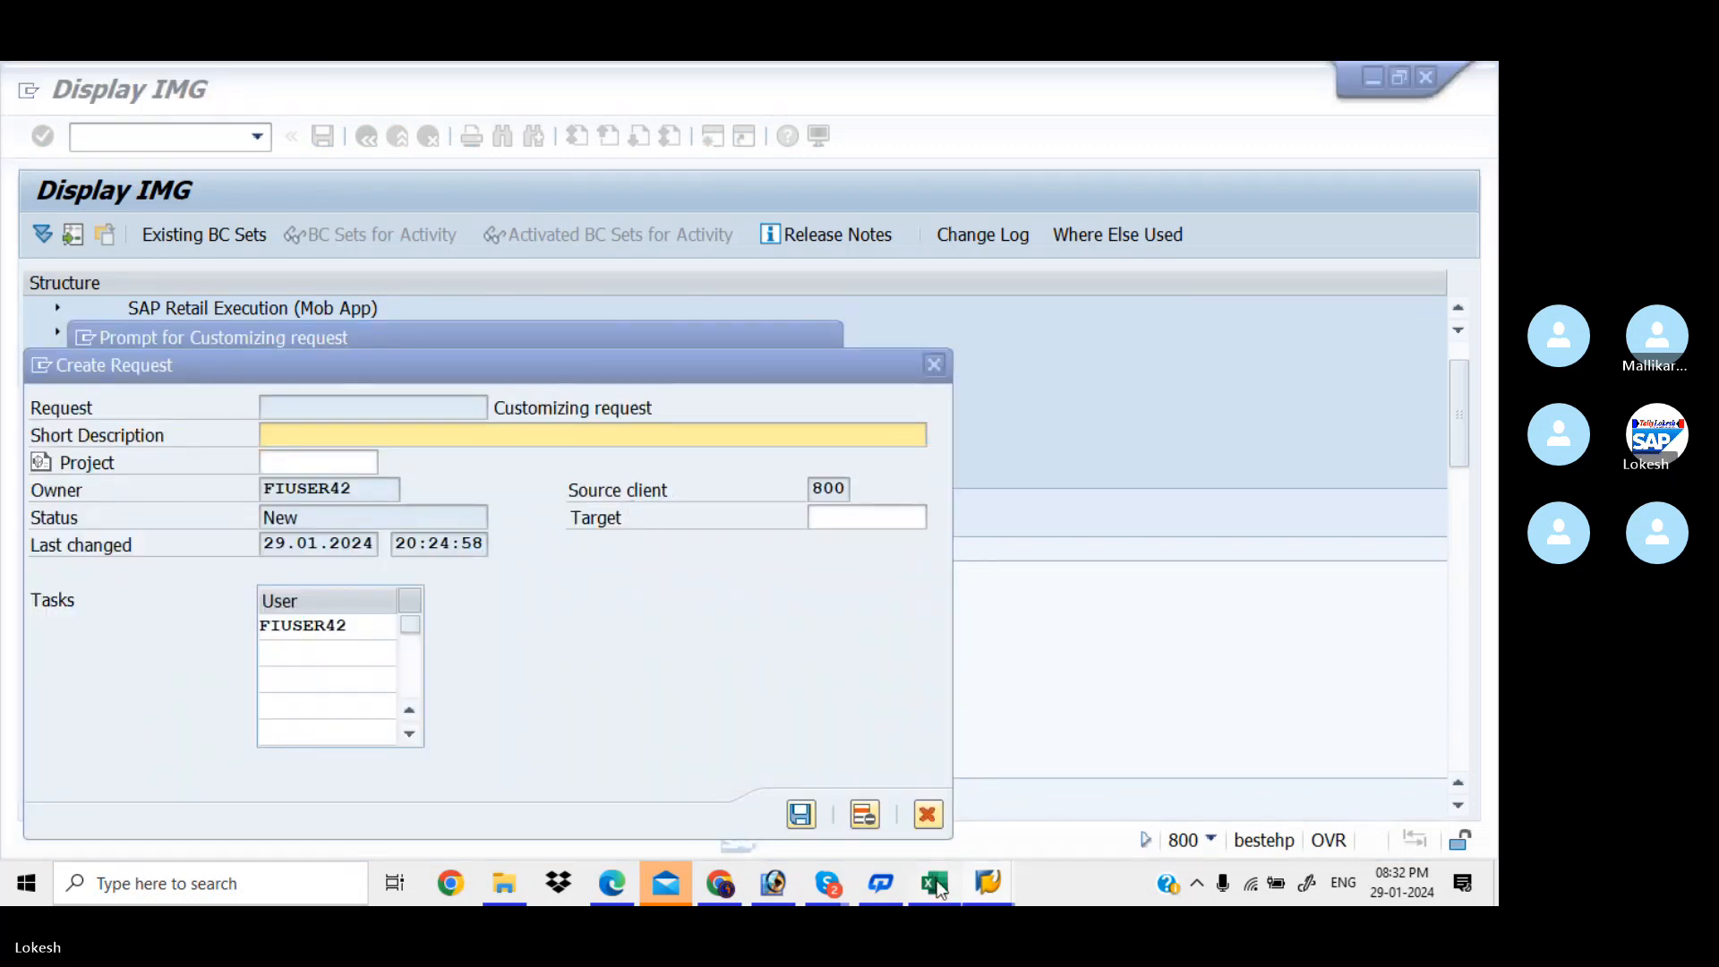
left_click(935, 885)
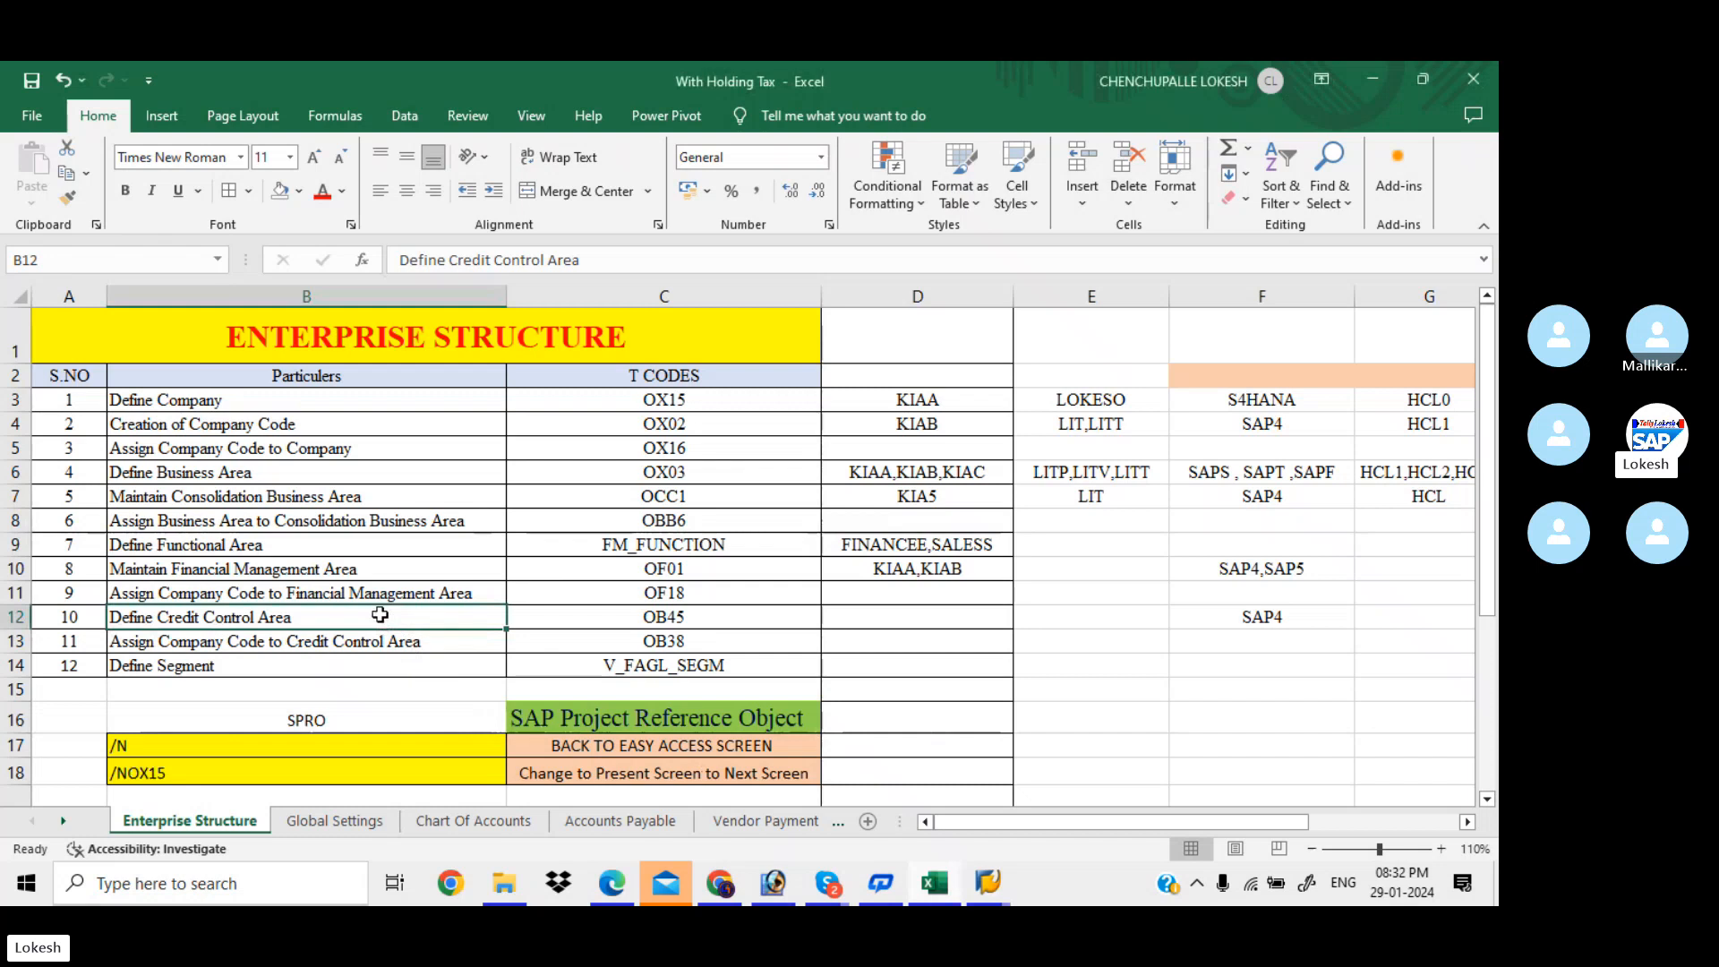
key("ctrl+c")
key("alt+Tab")
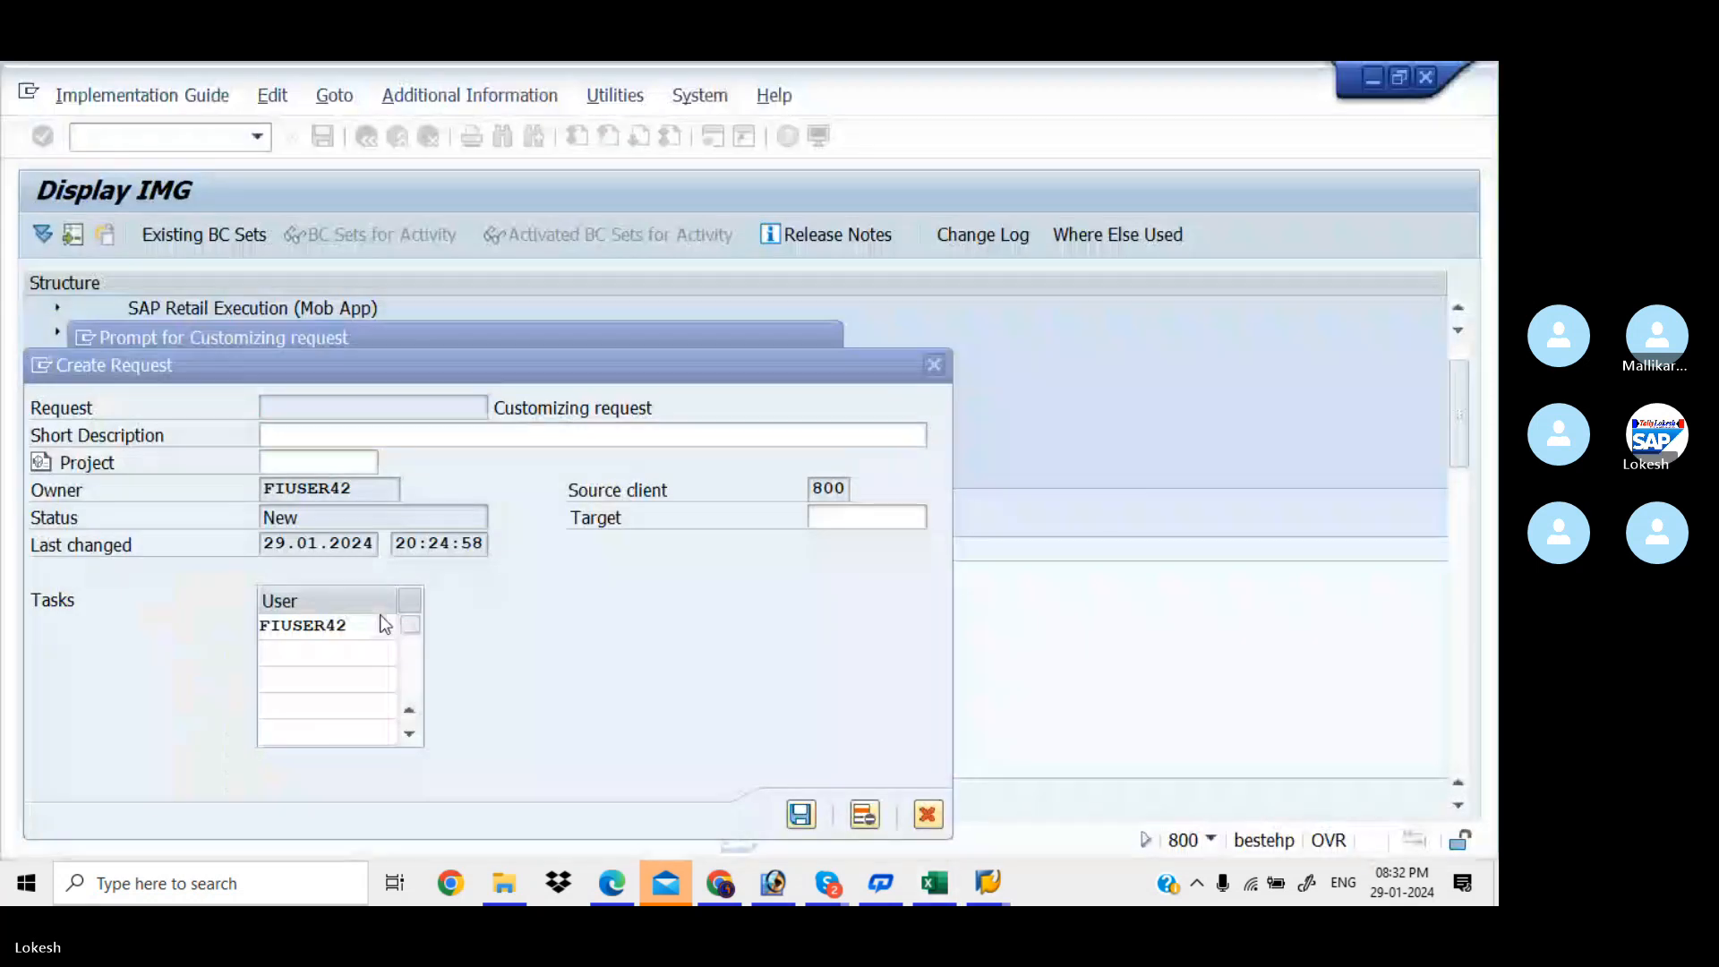
key("ctrl+v")
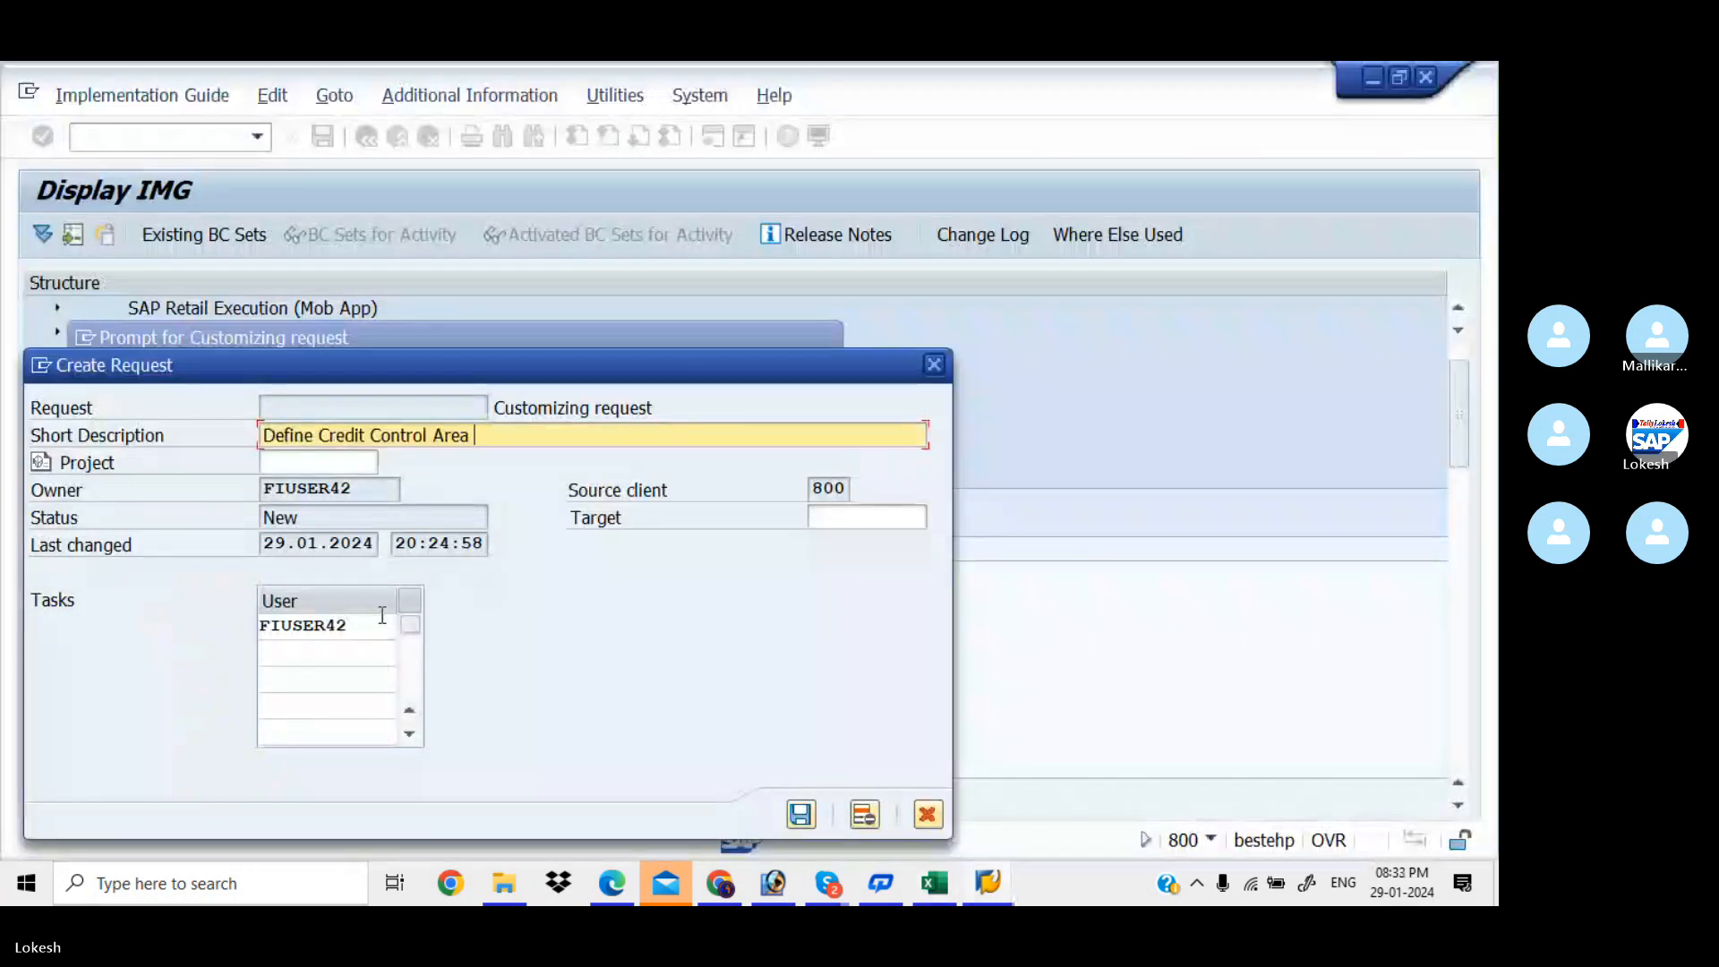
type("FOR KIAA")
left_click(799, 812)
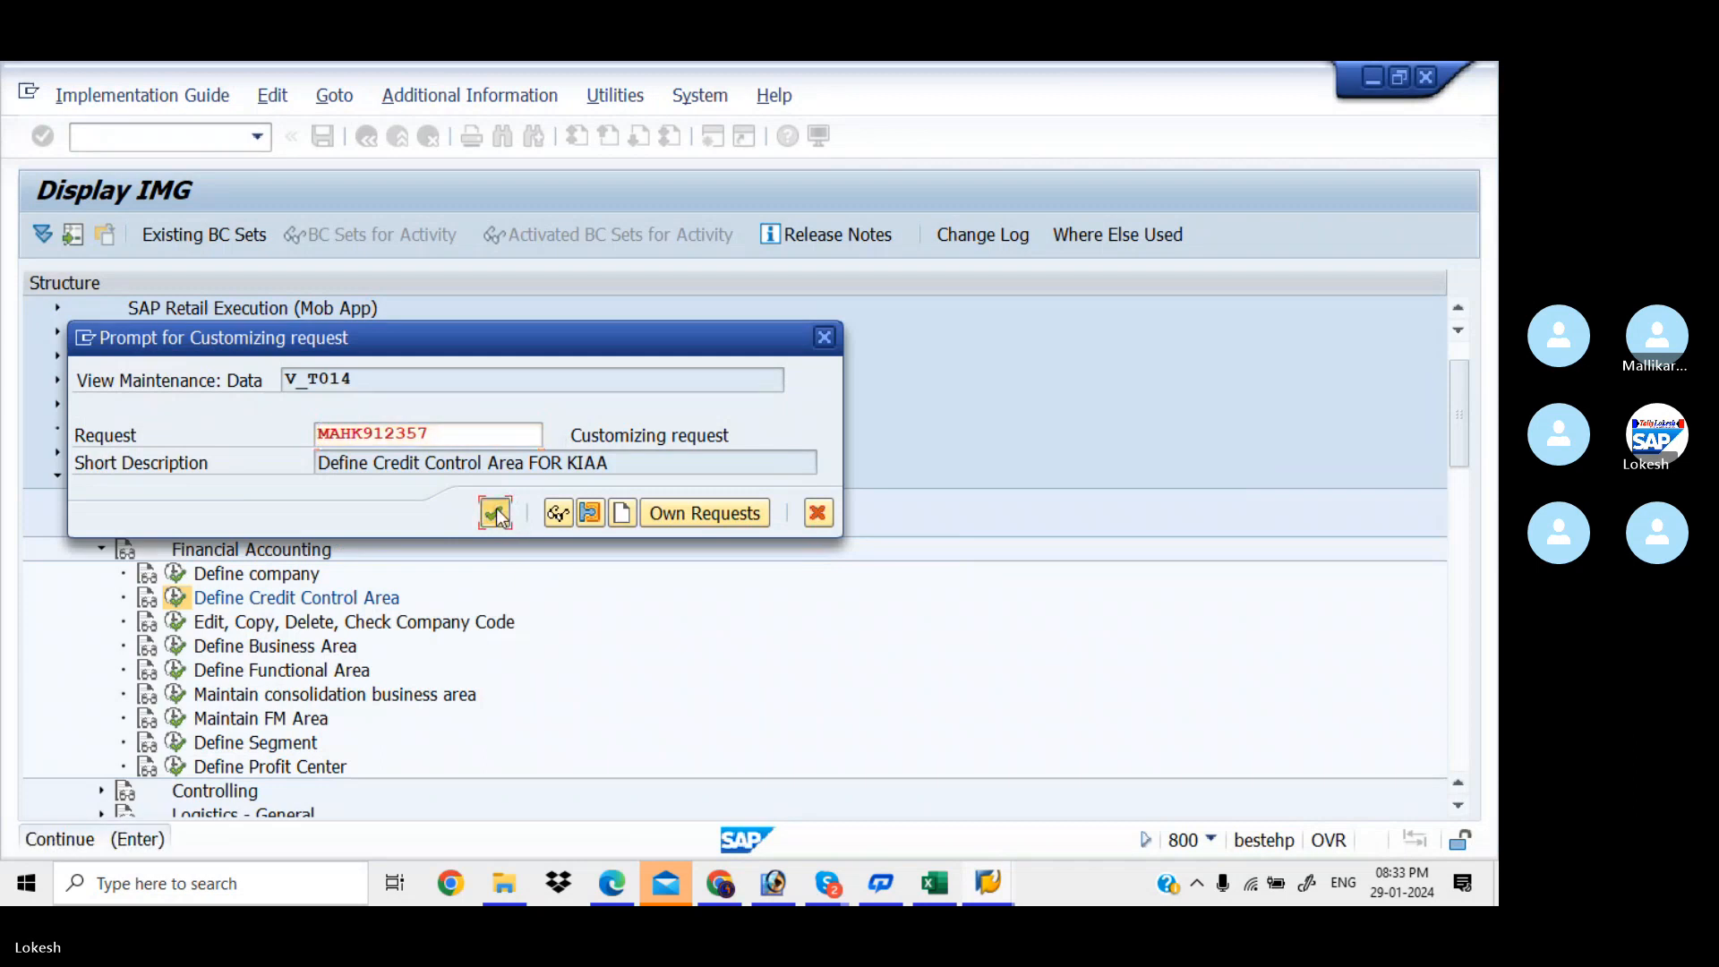
left_click(496, 511)
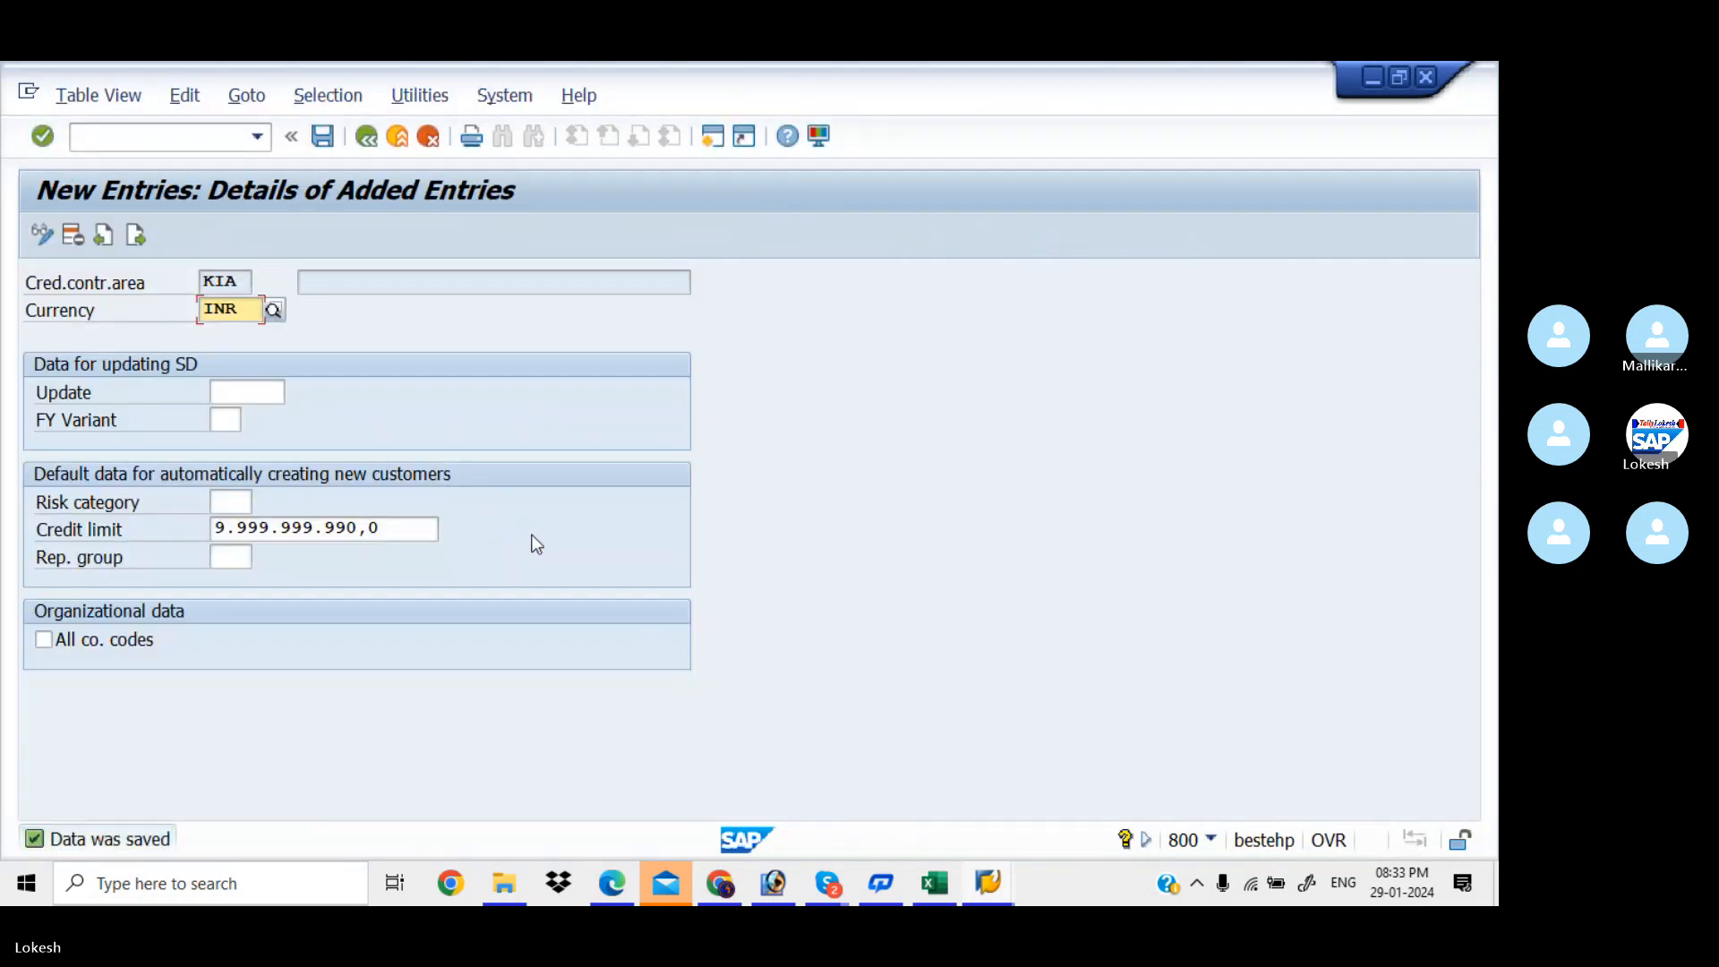
Record KIA in tracker cell D12 for Define Credit Control Area, then return to SAP
left_click(931, 886)
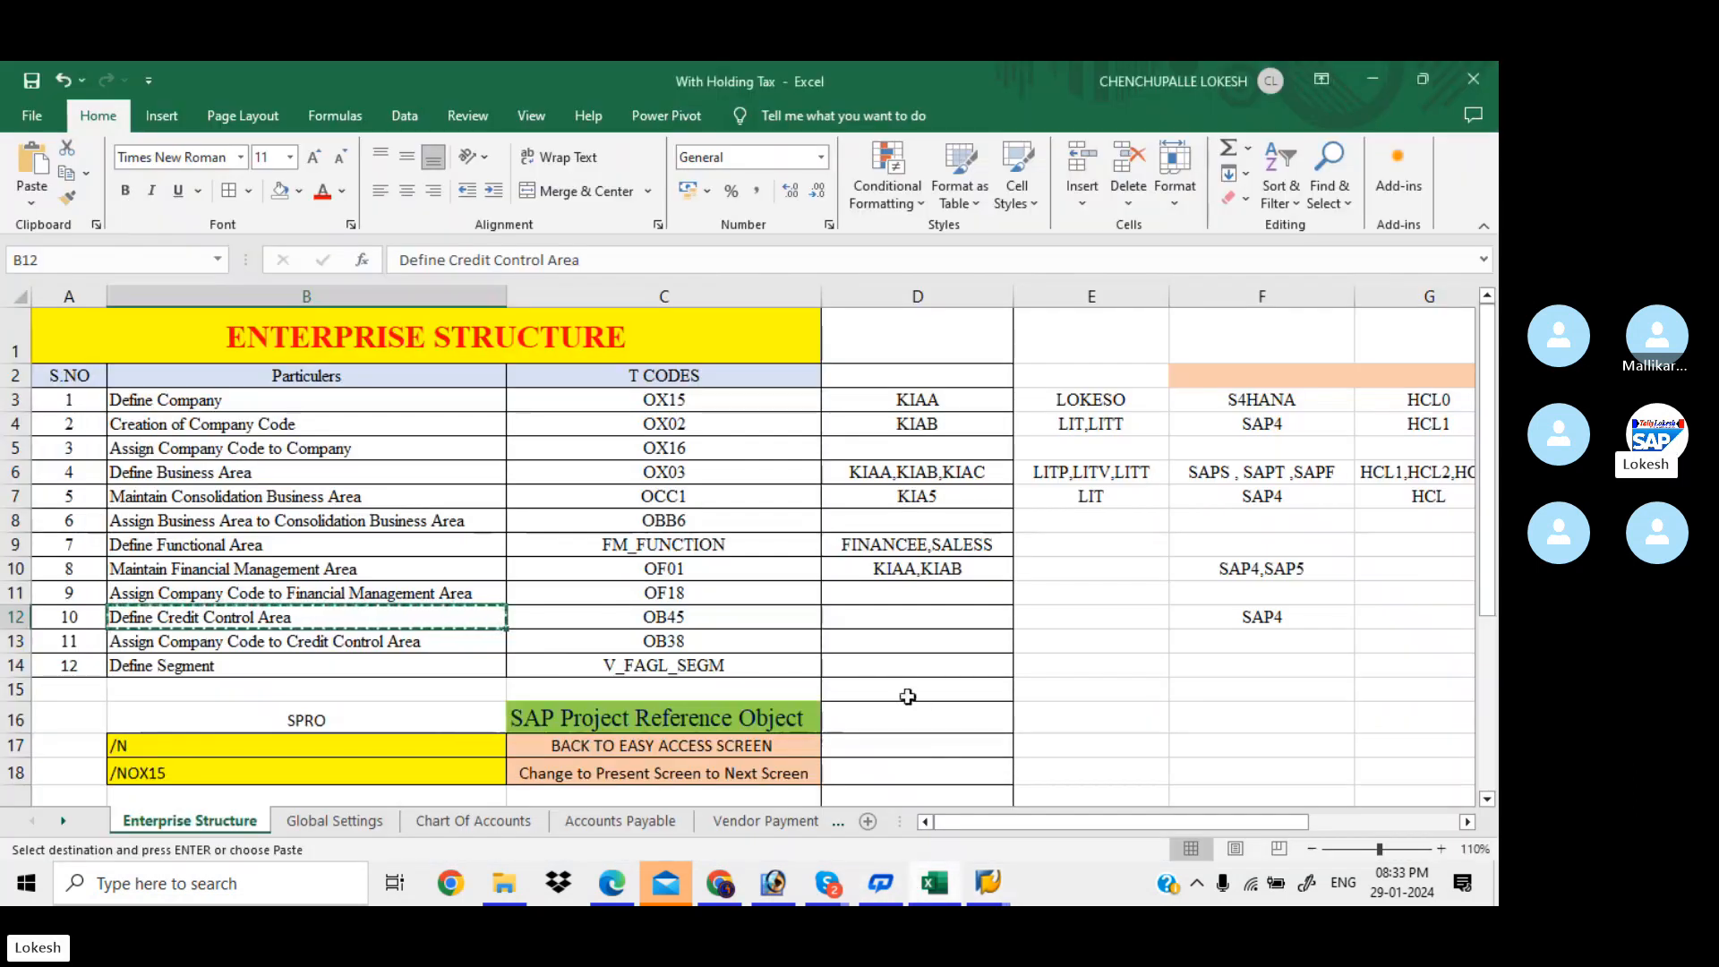
left_click(875, 621)
type("KIA")
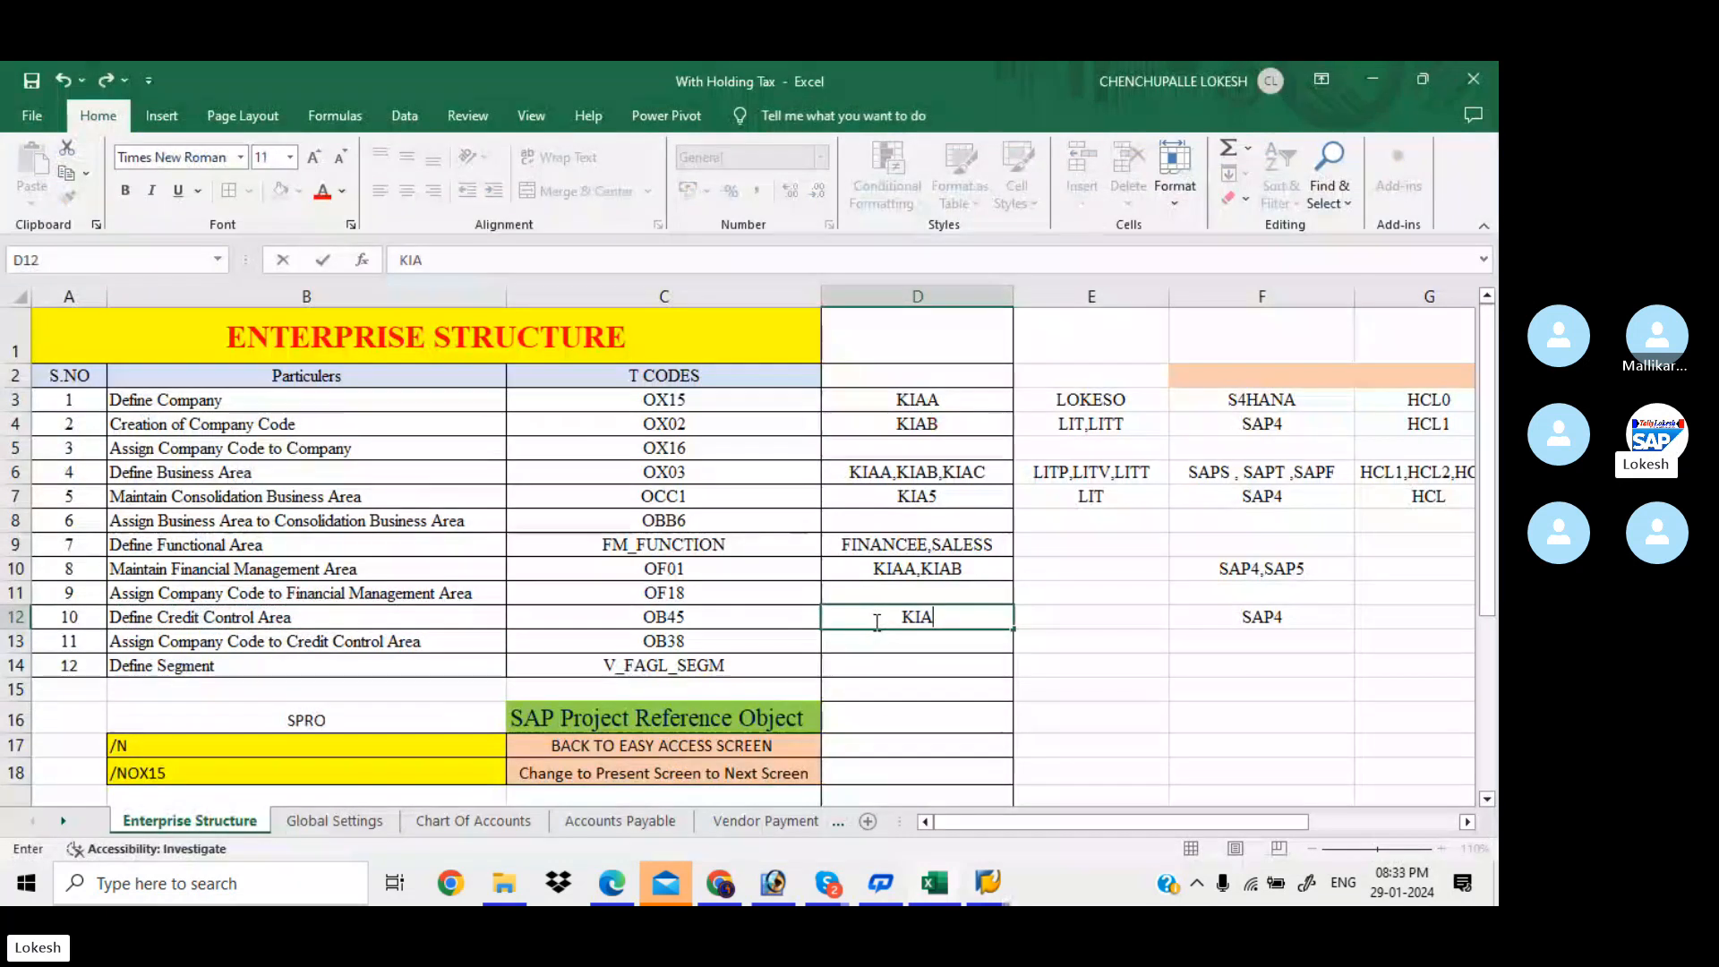
key("Return")
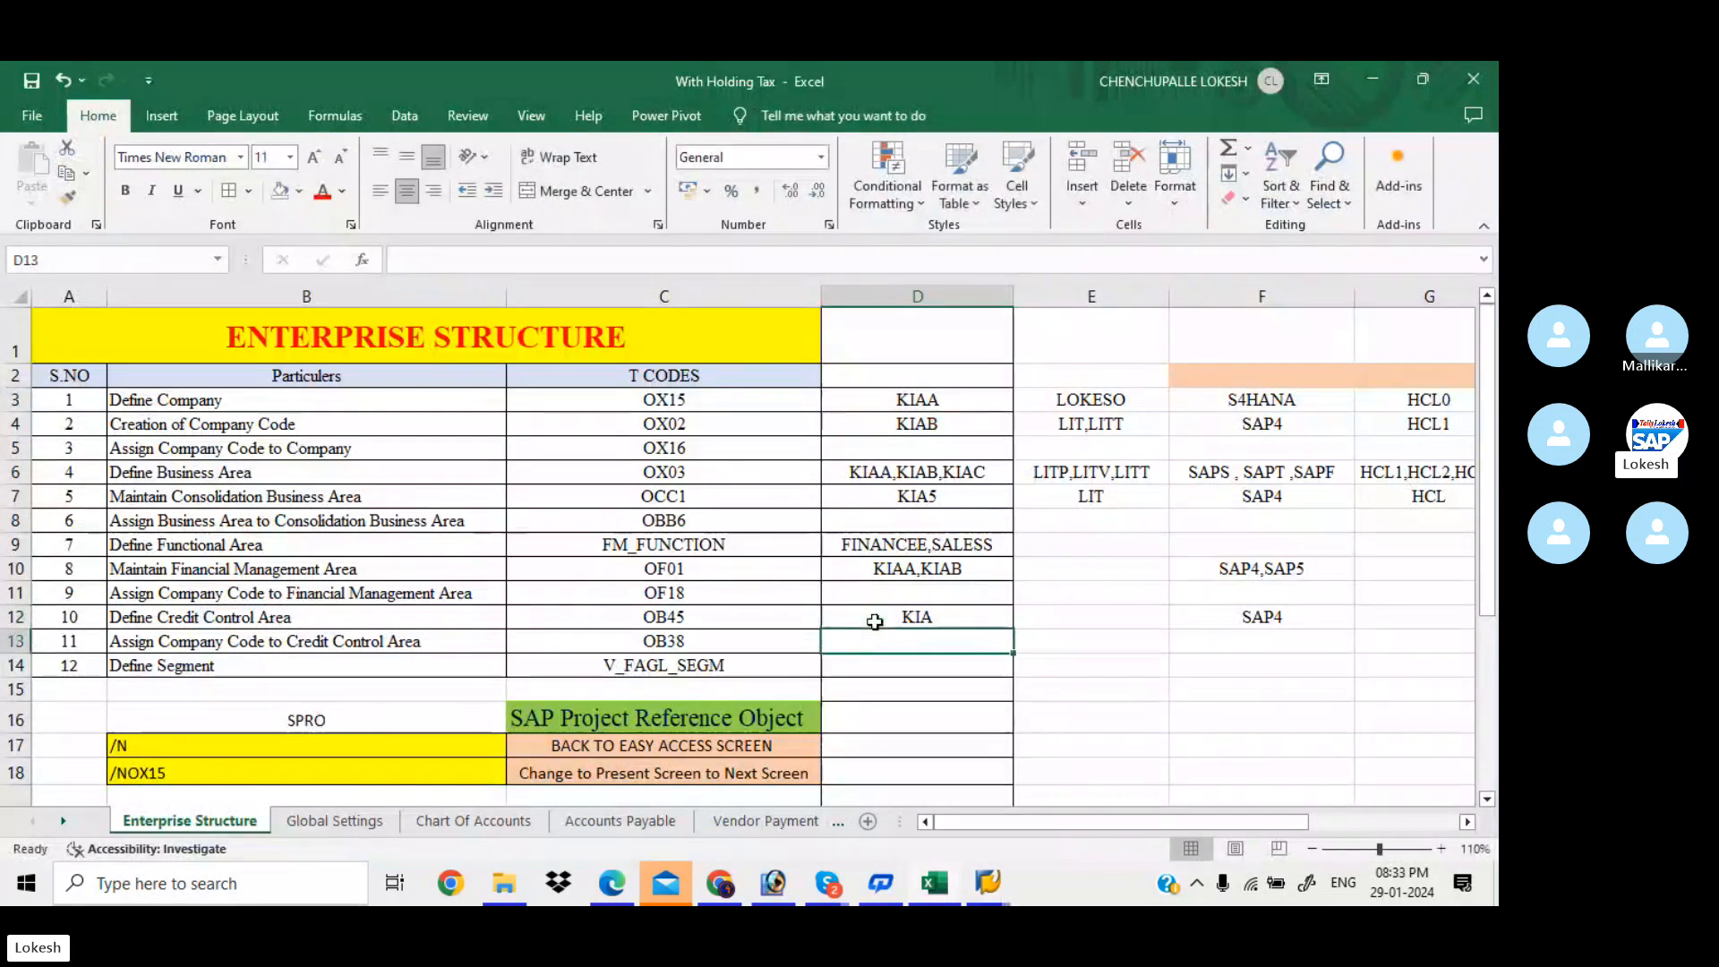
key("alt+Tab")
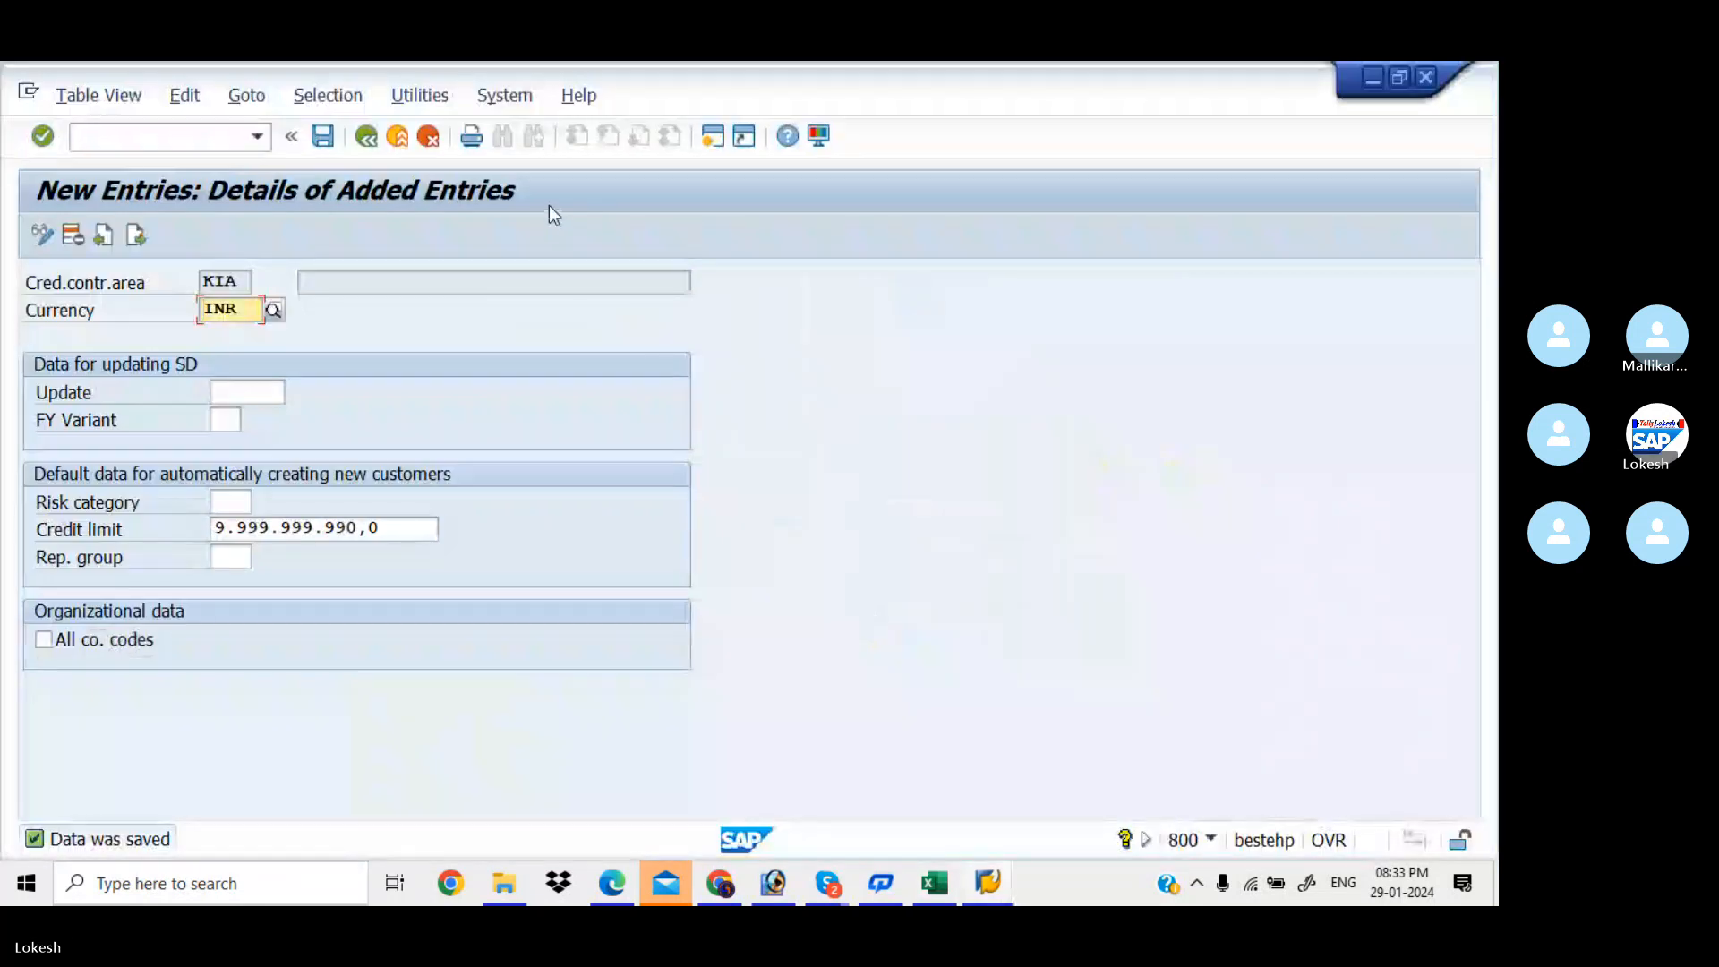
Give credit control area KIA the description 'CREDIT CONTRAL AREA KIAA', save, and leave the table
left_click(367, 137)
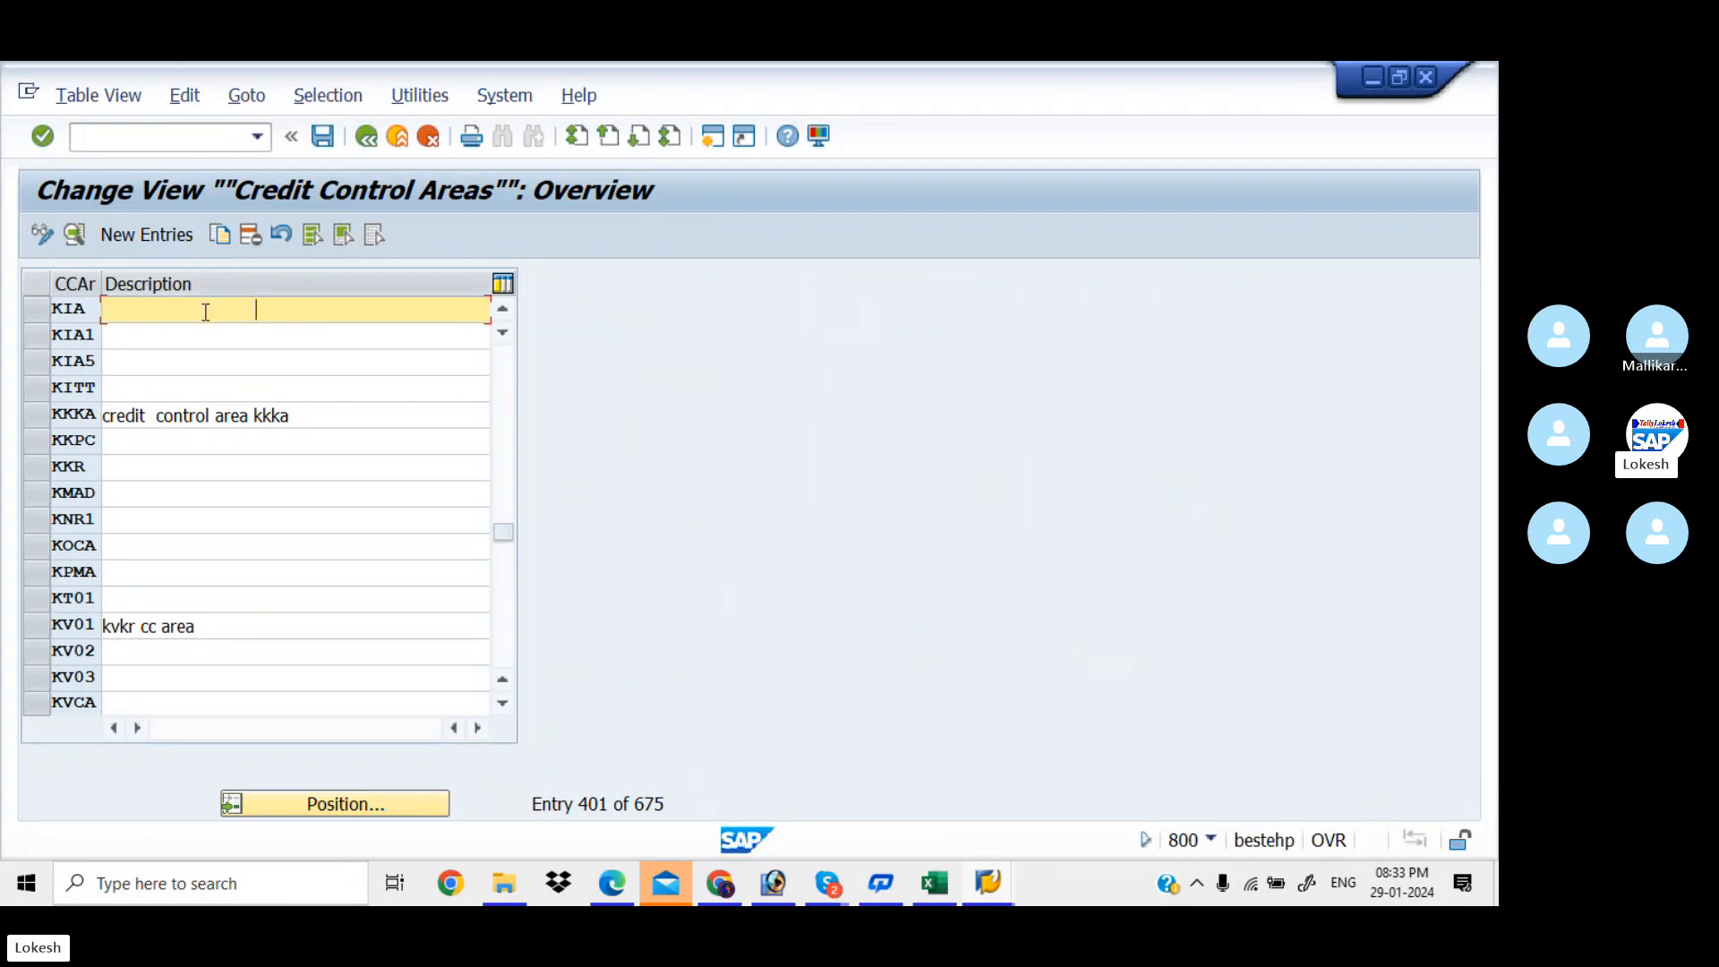
type("Credit")
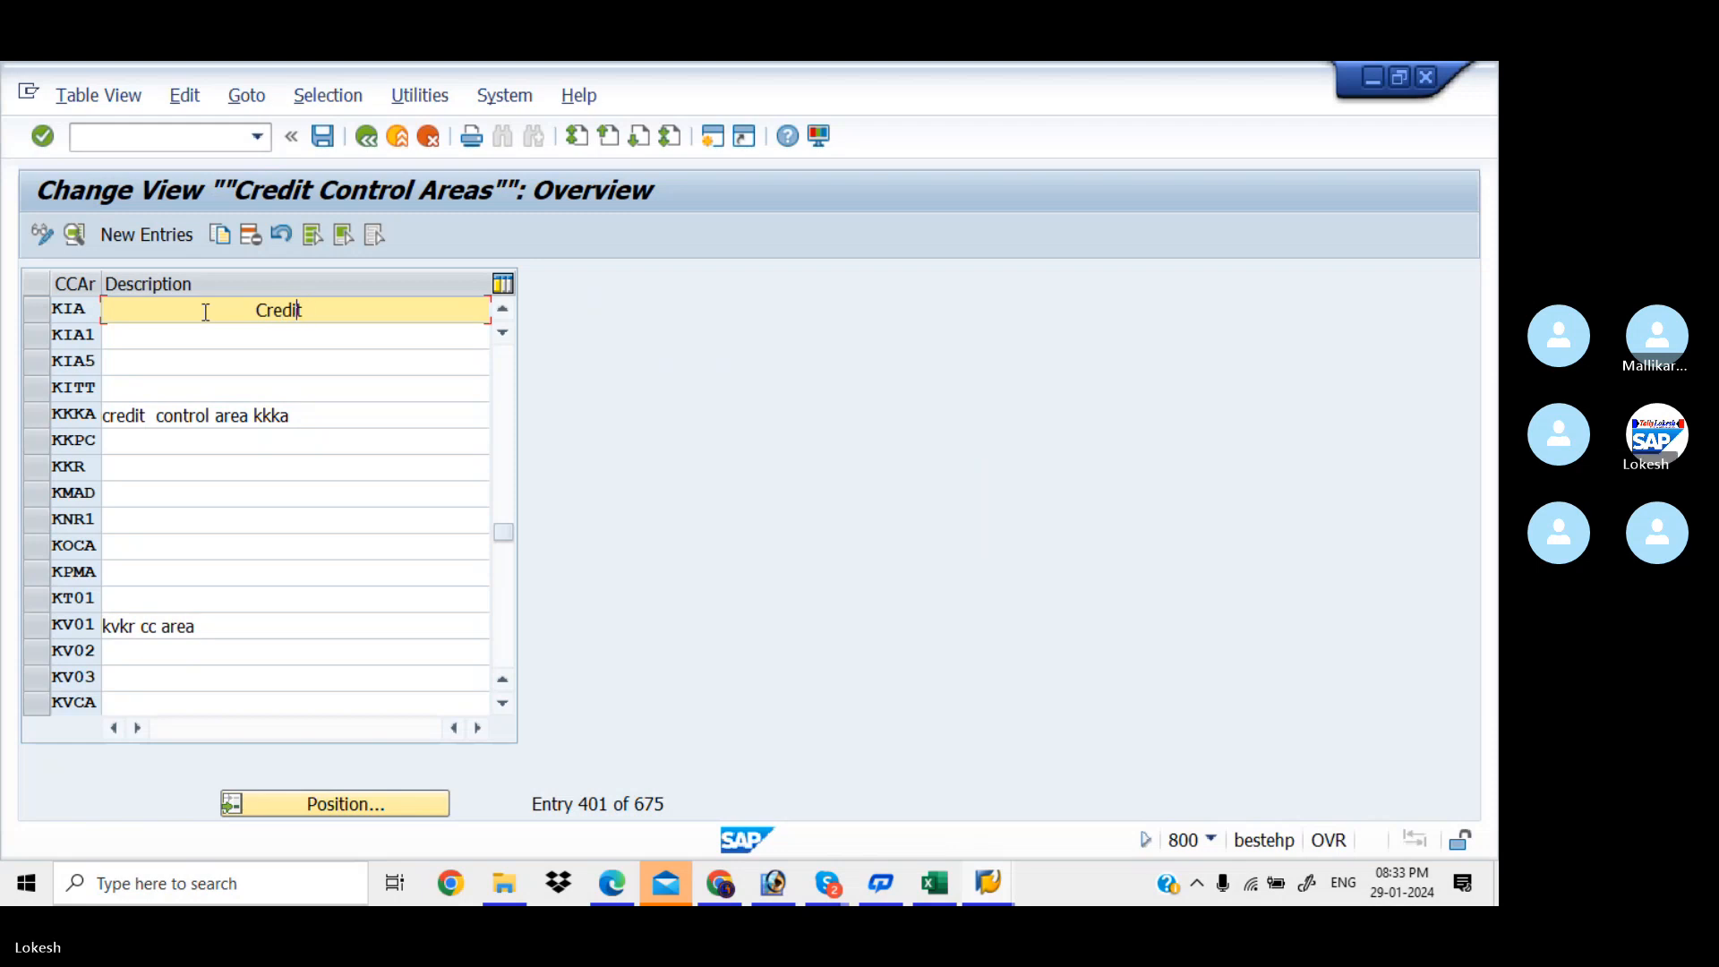
key("BackSpace")
key("BackSpace")
key("BackSpace")
key("BackSpace")
key("BackSpace")
key("BackSpace")
key("BackSpace")
key("BackSpace")
key("BackSpace")
key("BackSpace")
key("BackSpace")
key("BackSpace")
key("BackSpace")
key("BackSpace")
key("BackSpace")
key("BackSpace")
key("BackSpace")
key("BackSpace")
key("BackSpace")
key("BackSpace")
key("BackSpace")
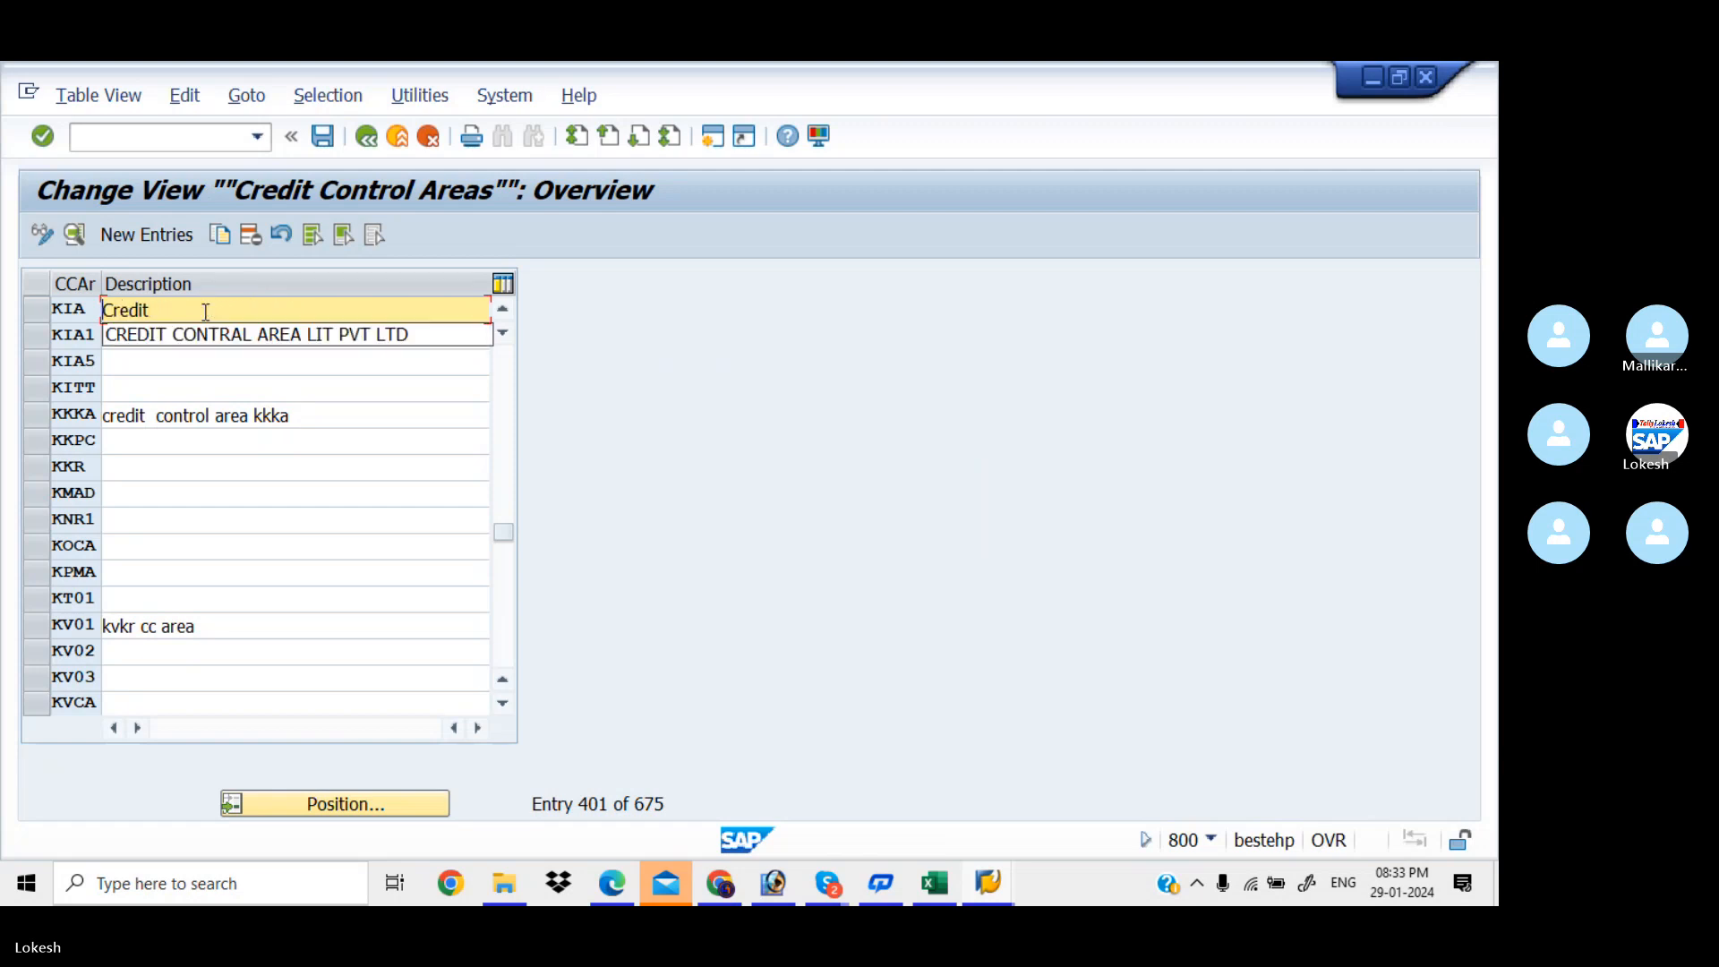
key("Down")
key("Return")
left_click(403, 311)
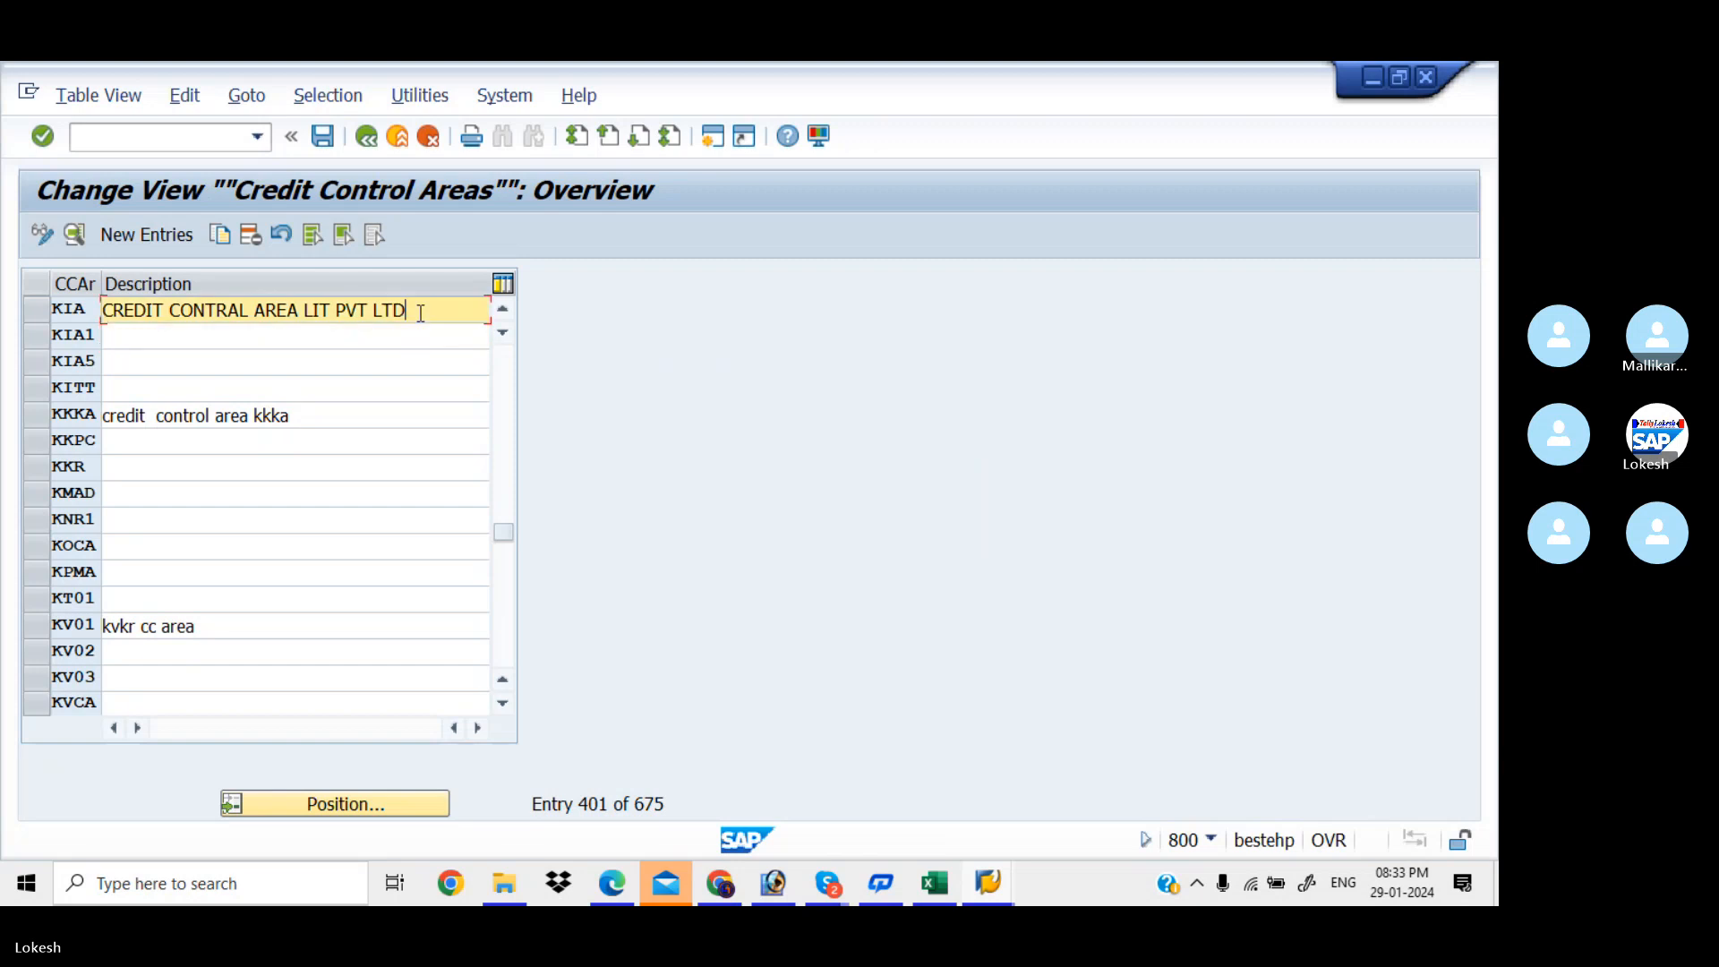
key("BackSpace")
key("BackSpace")
key("BackSpace")
key("BackSpace")
key("BackSpace")
key("BackSpace")
key("BackSpace")
key("BackSpace")
key("BackSpace")
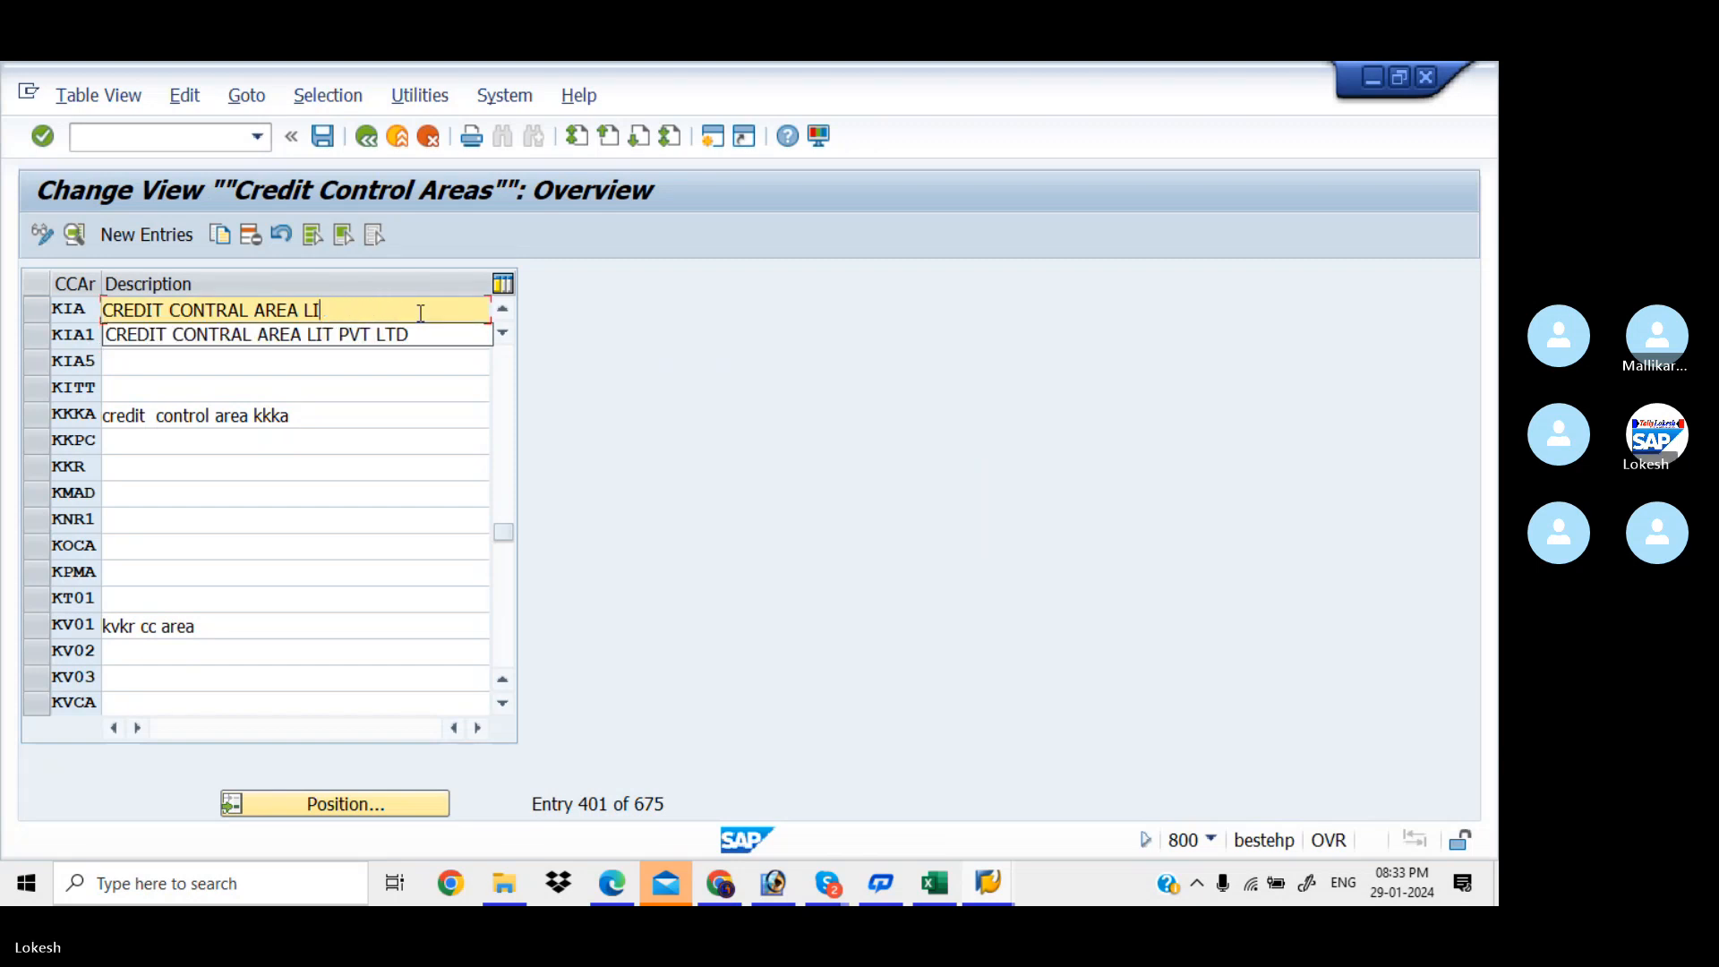
type("kiaa")
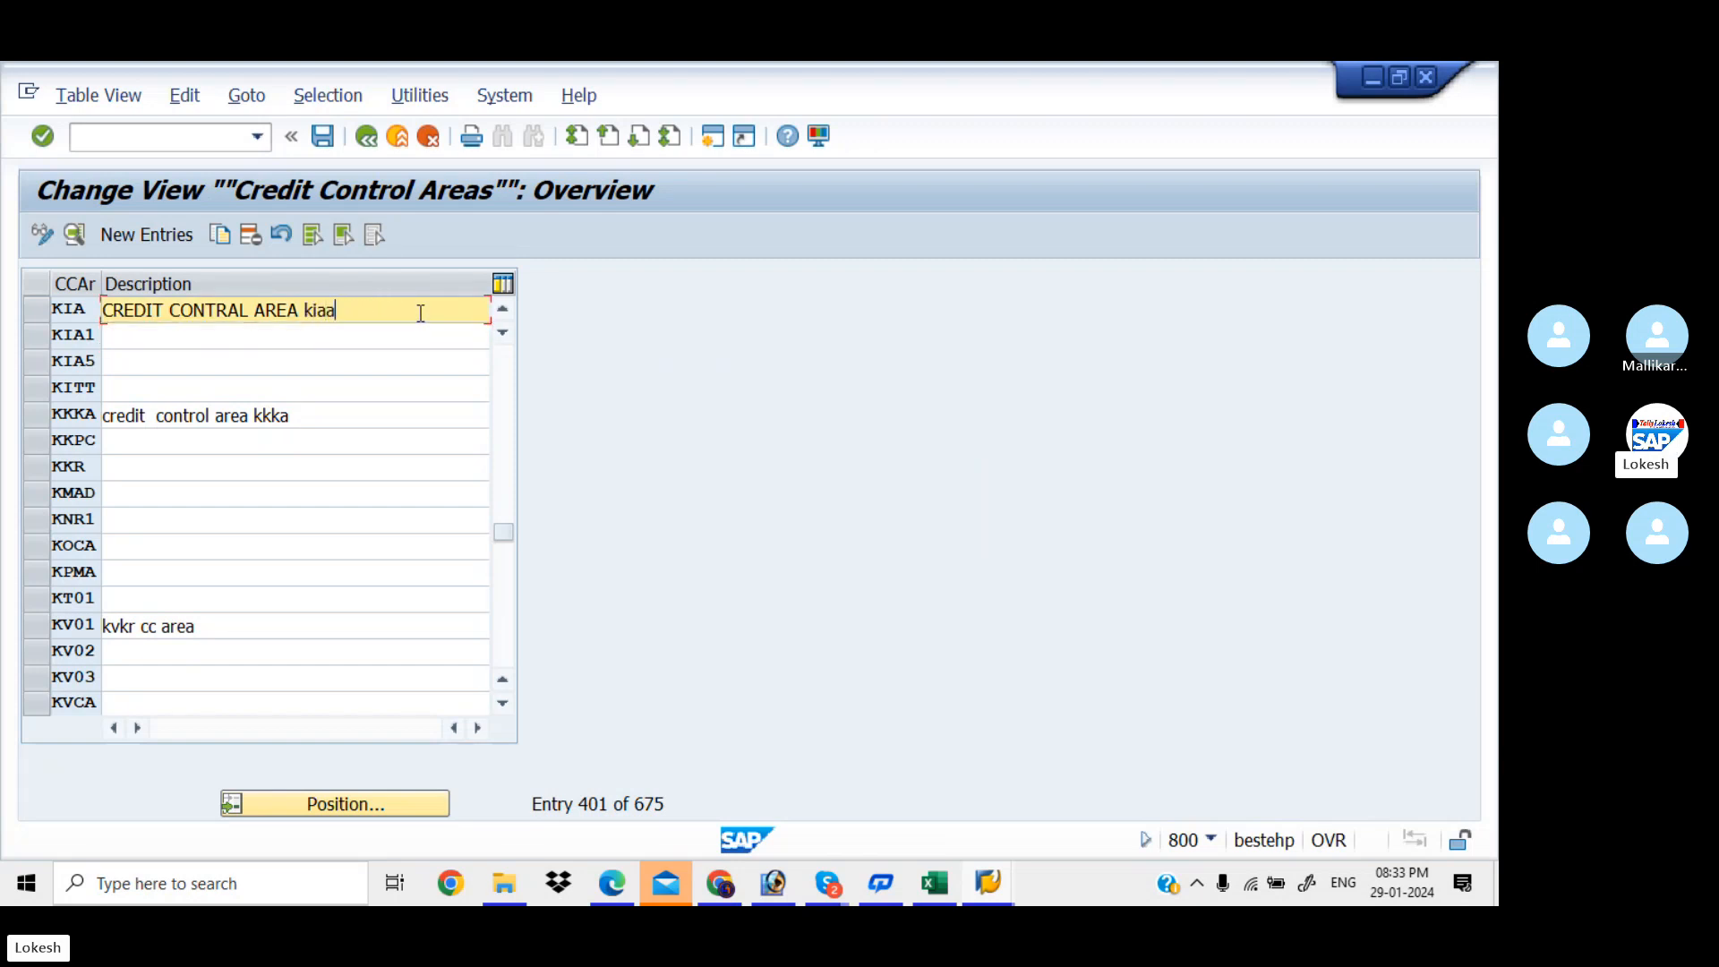
key("BackSpace")
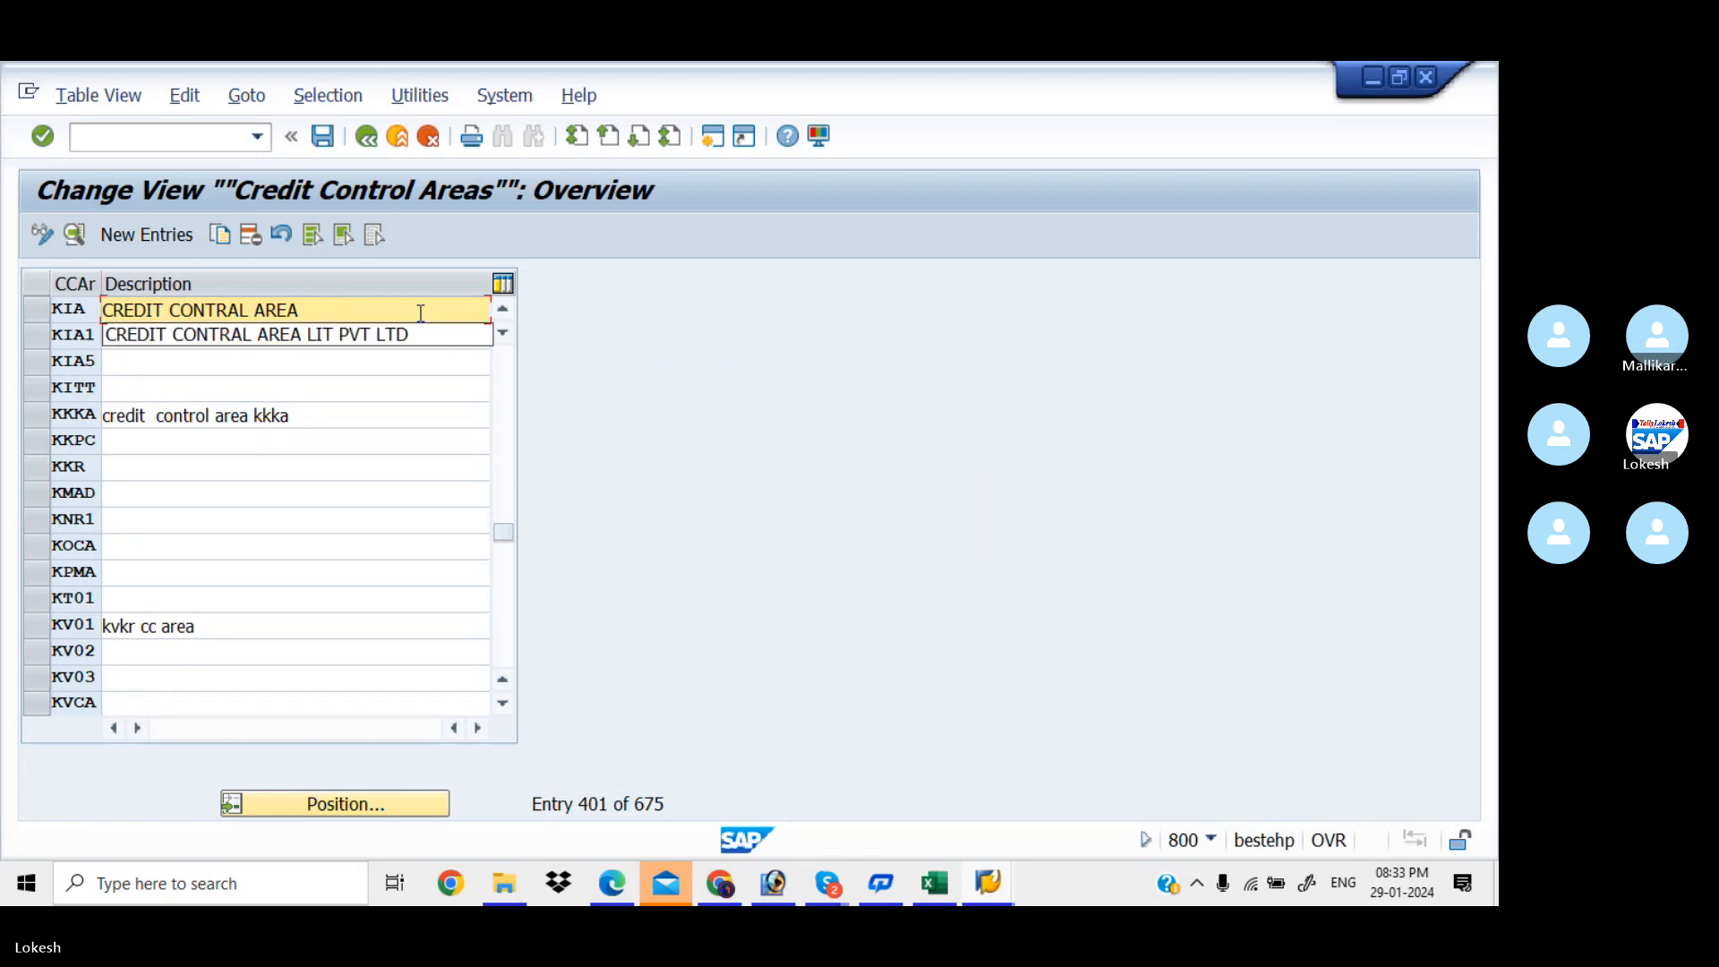
type("KIAA")
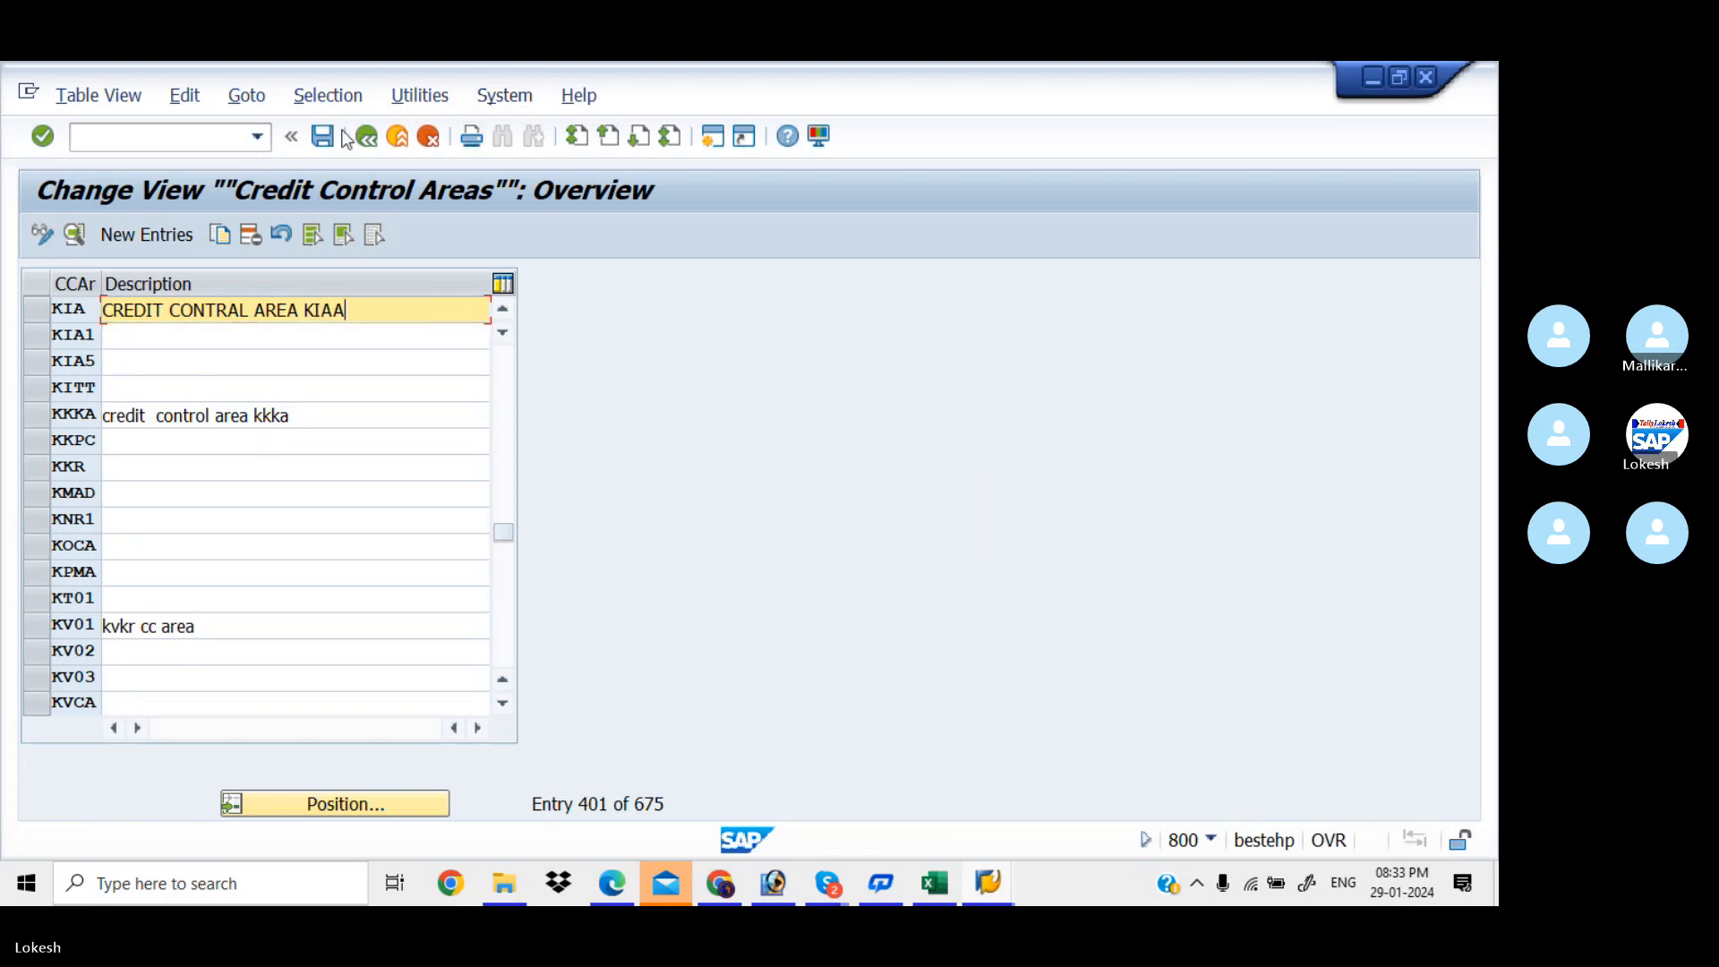
left_click(321, 139)
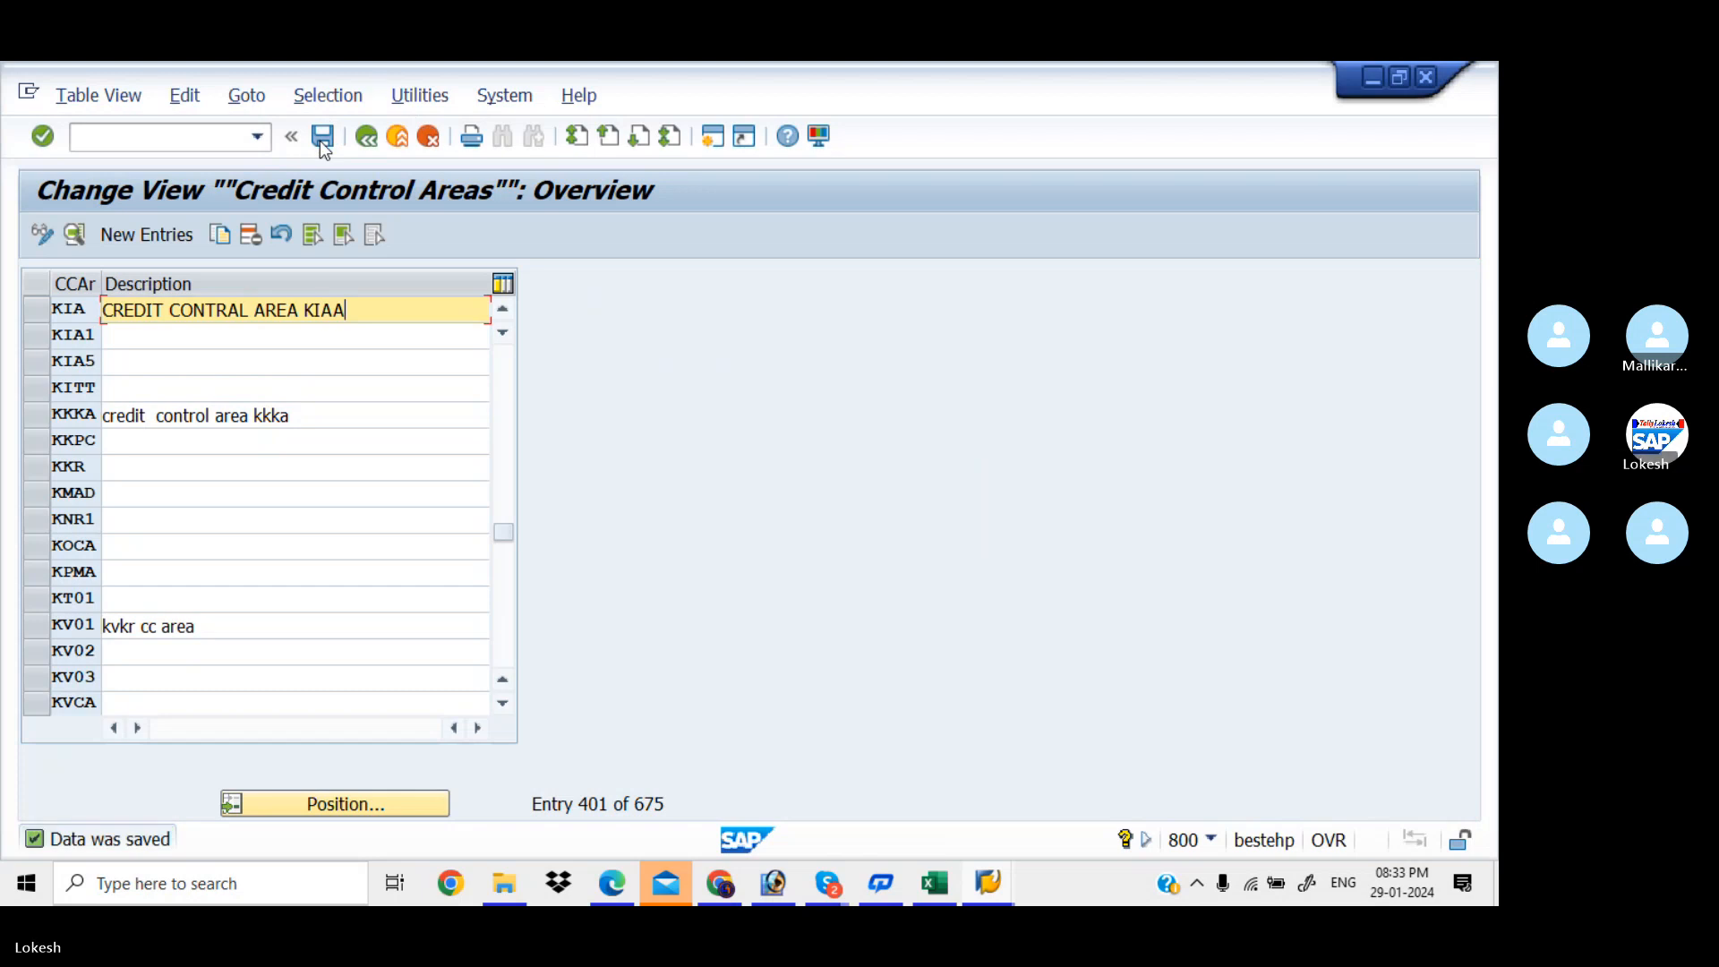
left_click(367, 137)
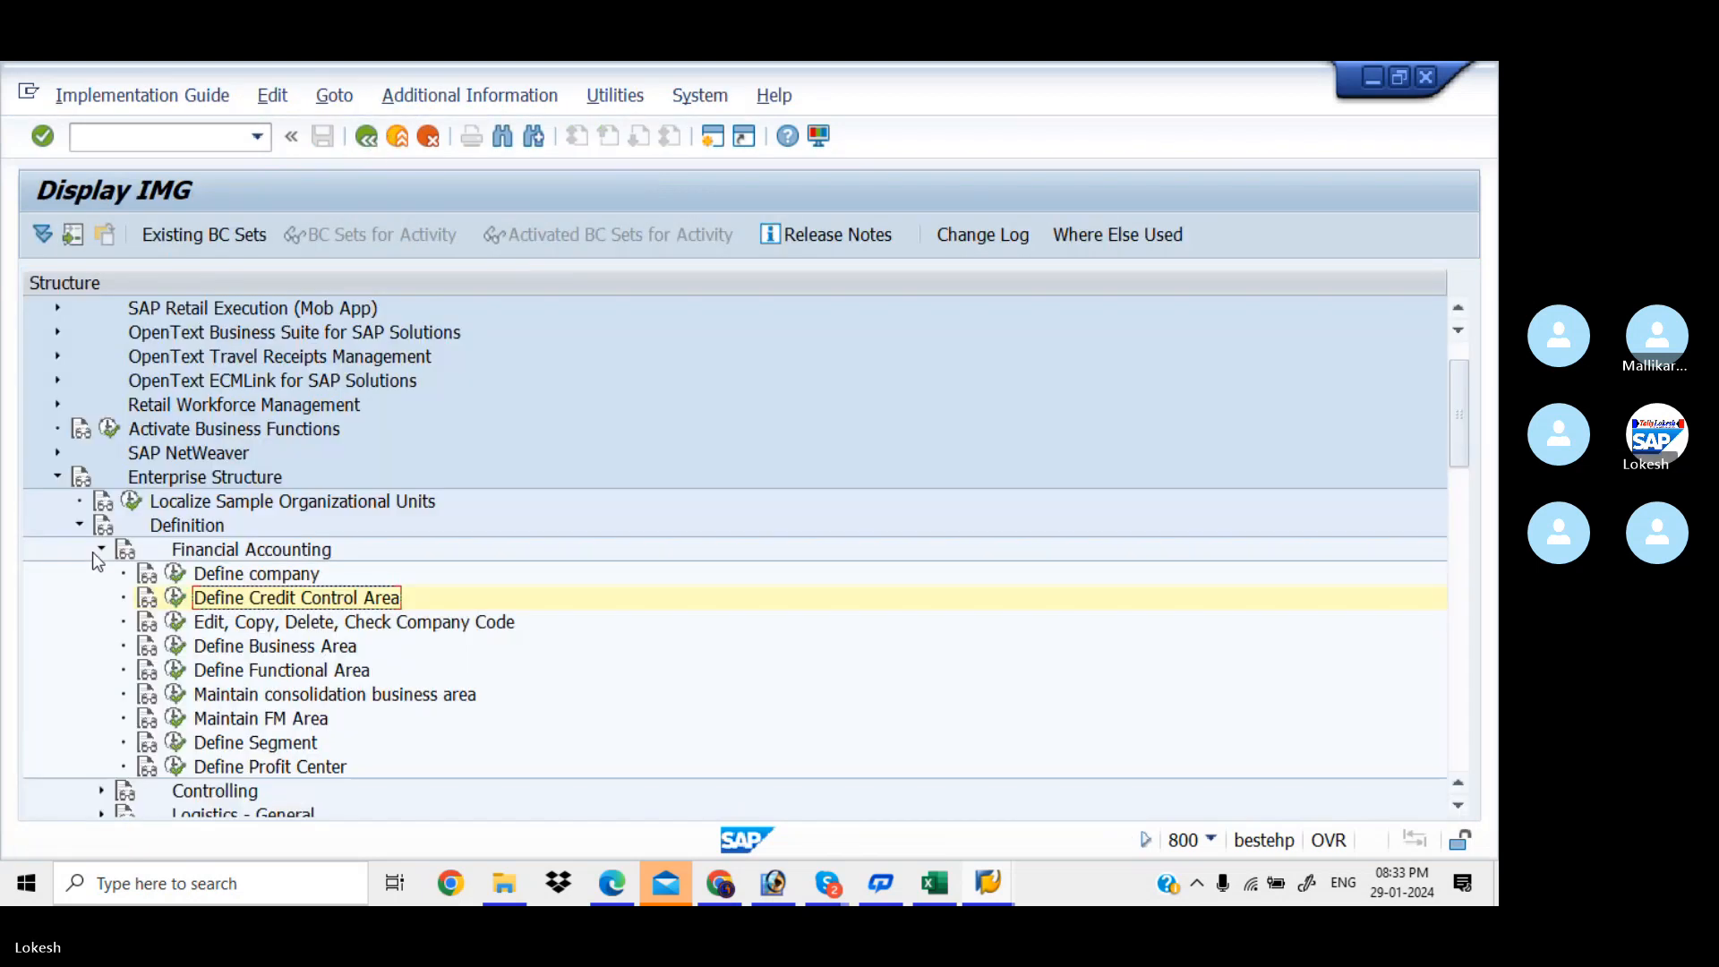
Run Assignment > Financial Accounting > Assign company code to credit control area
left_click(95, 550)
left_click(83, 525)
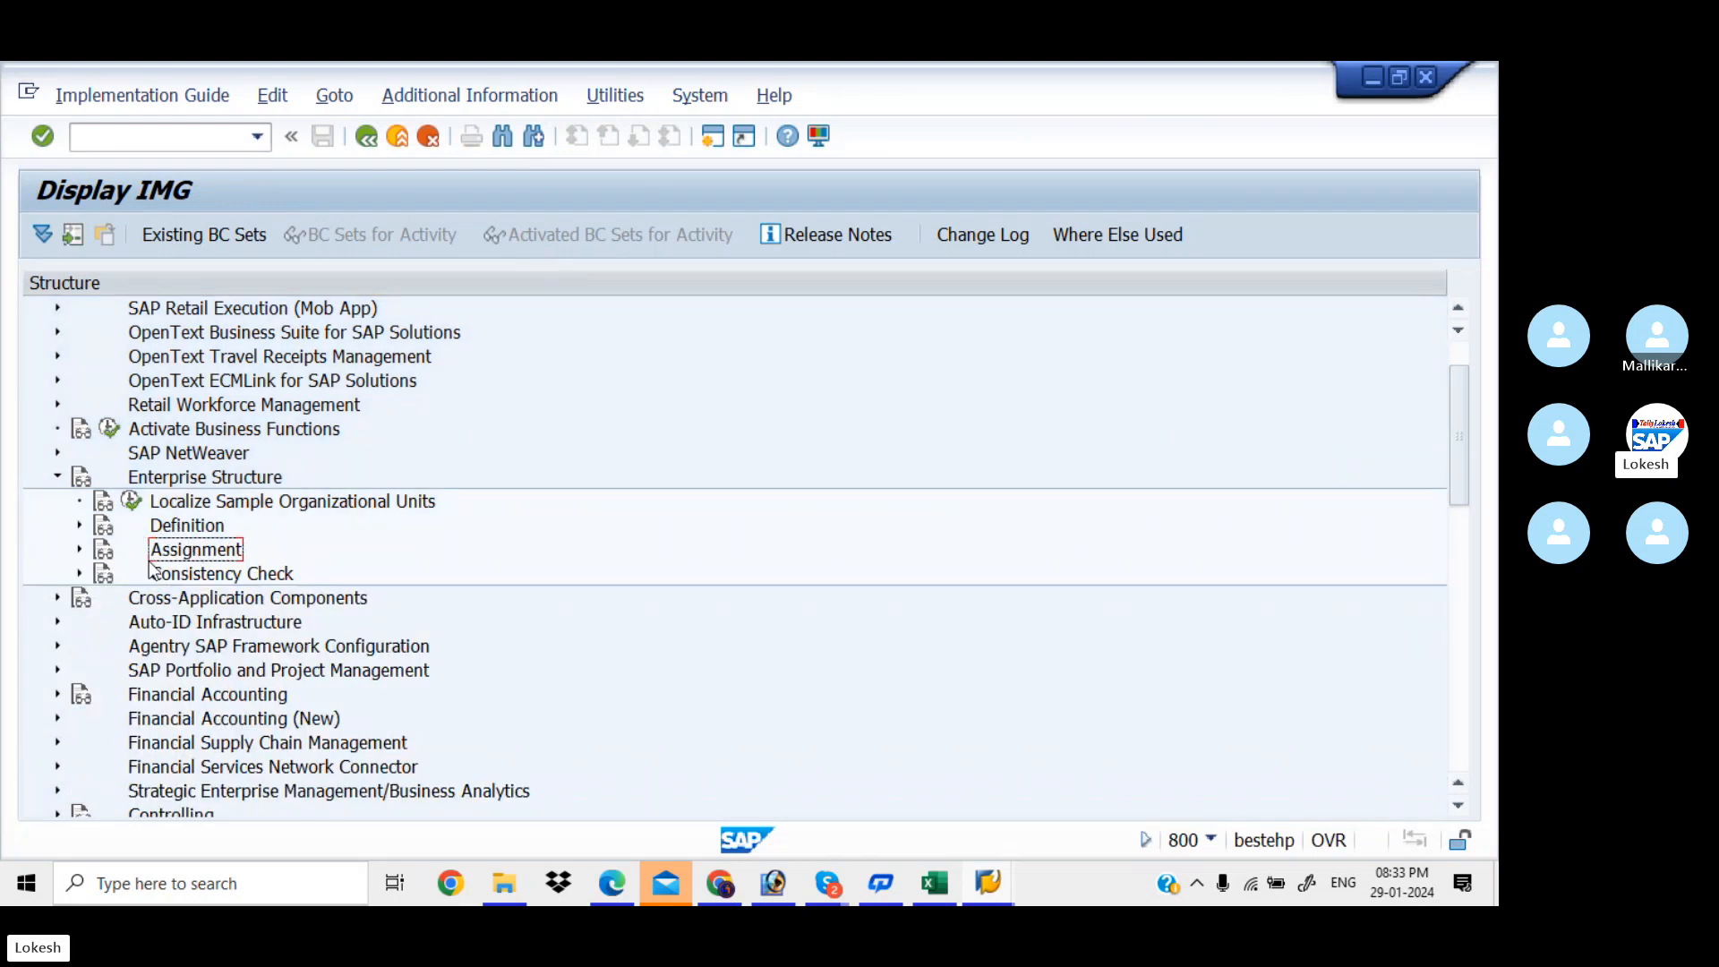
left_click(80, 550)
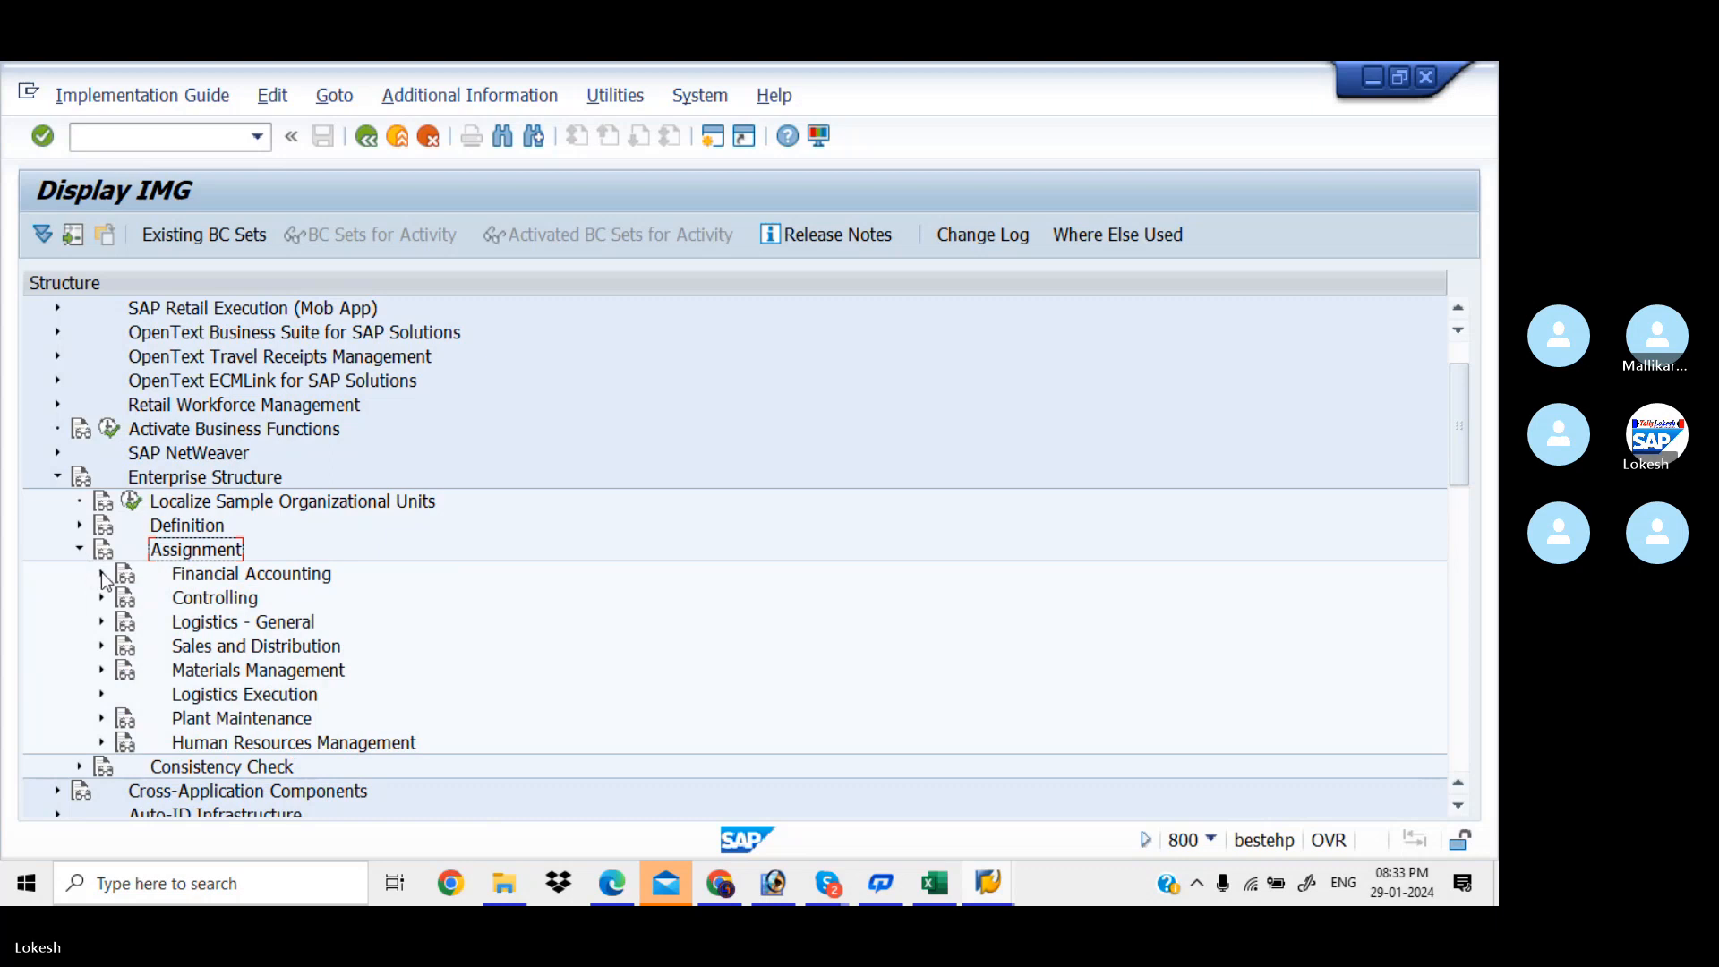
left_click(100, 573)
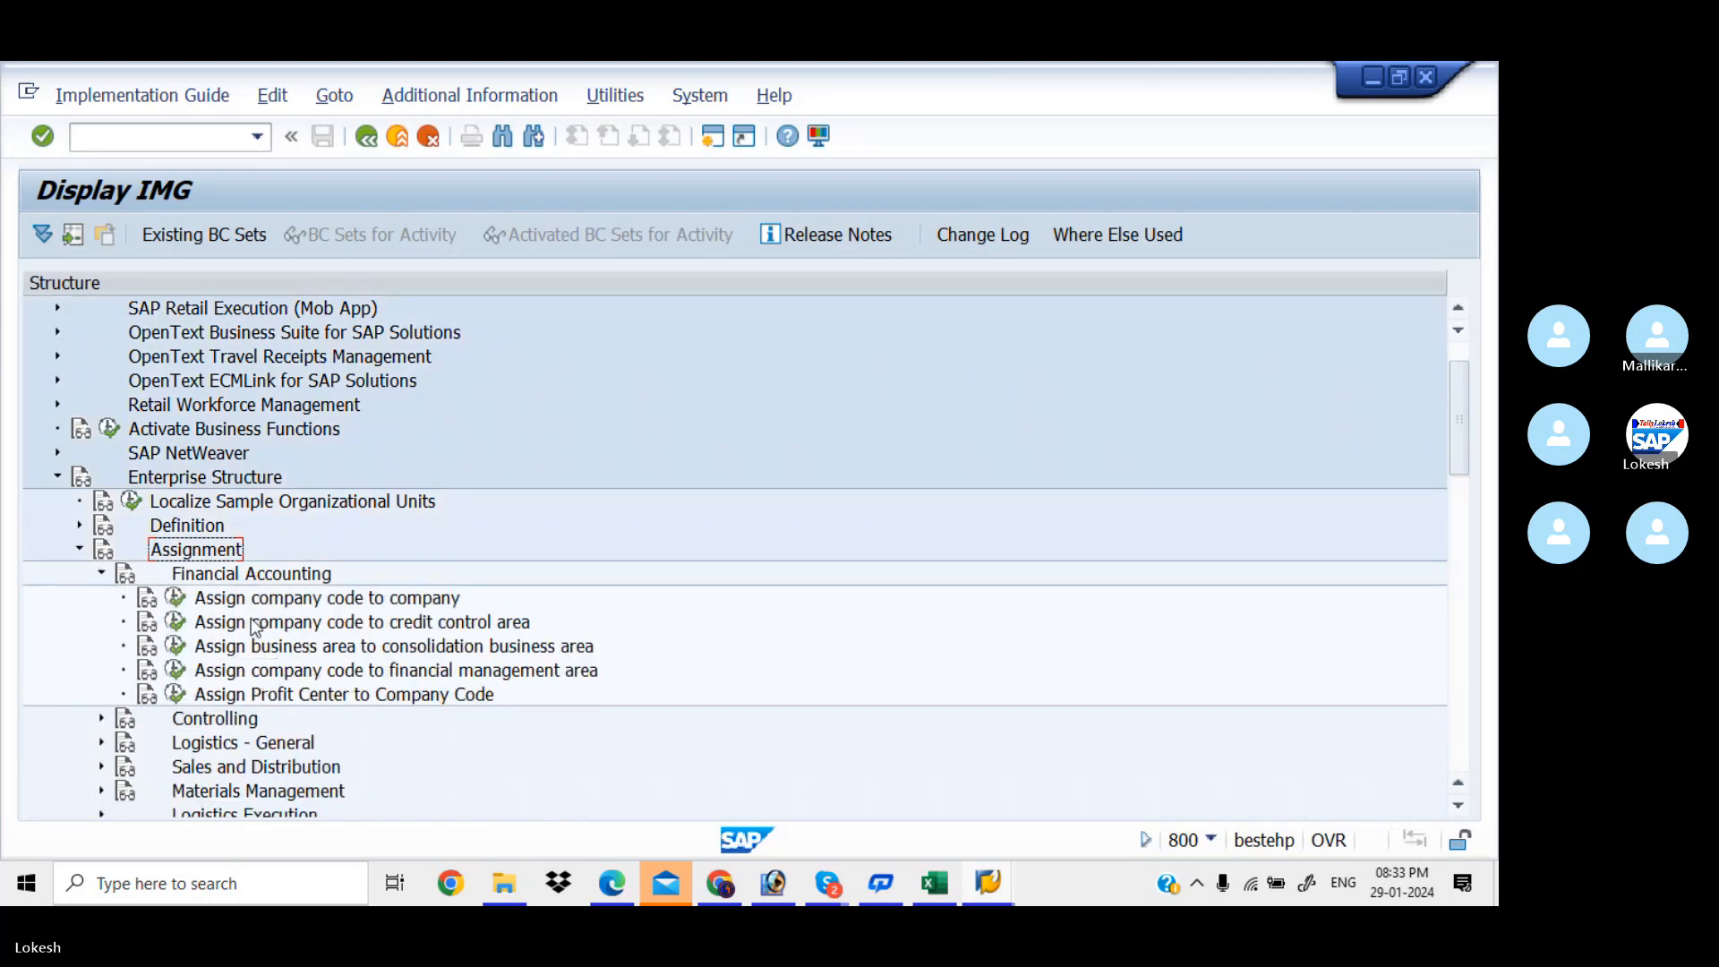
left_click(174, 624)
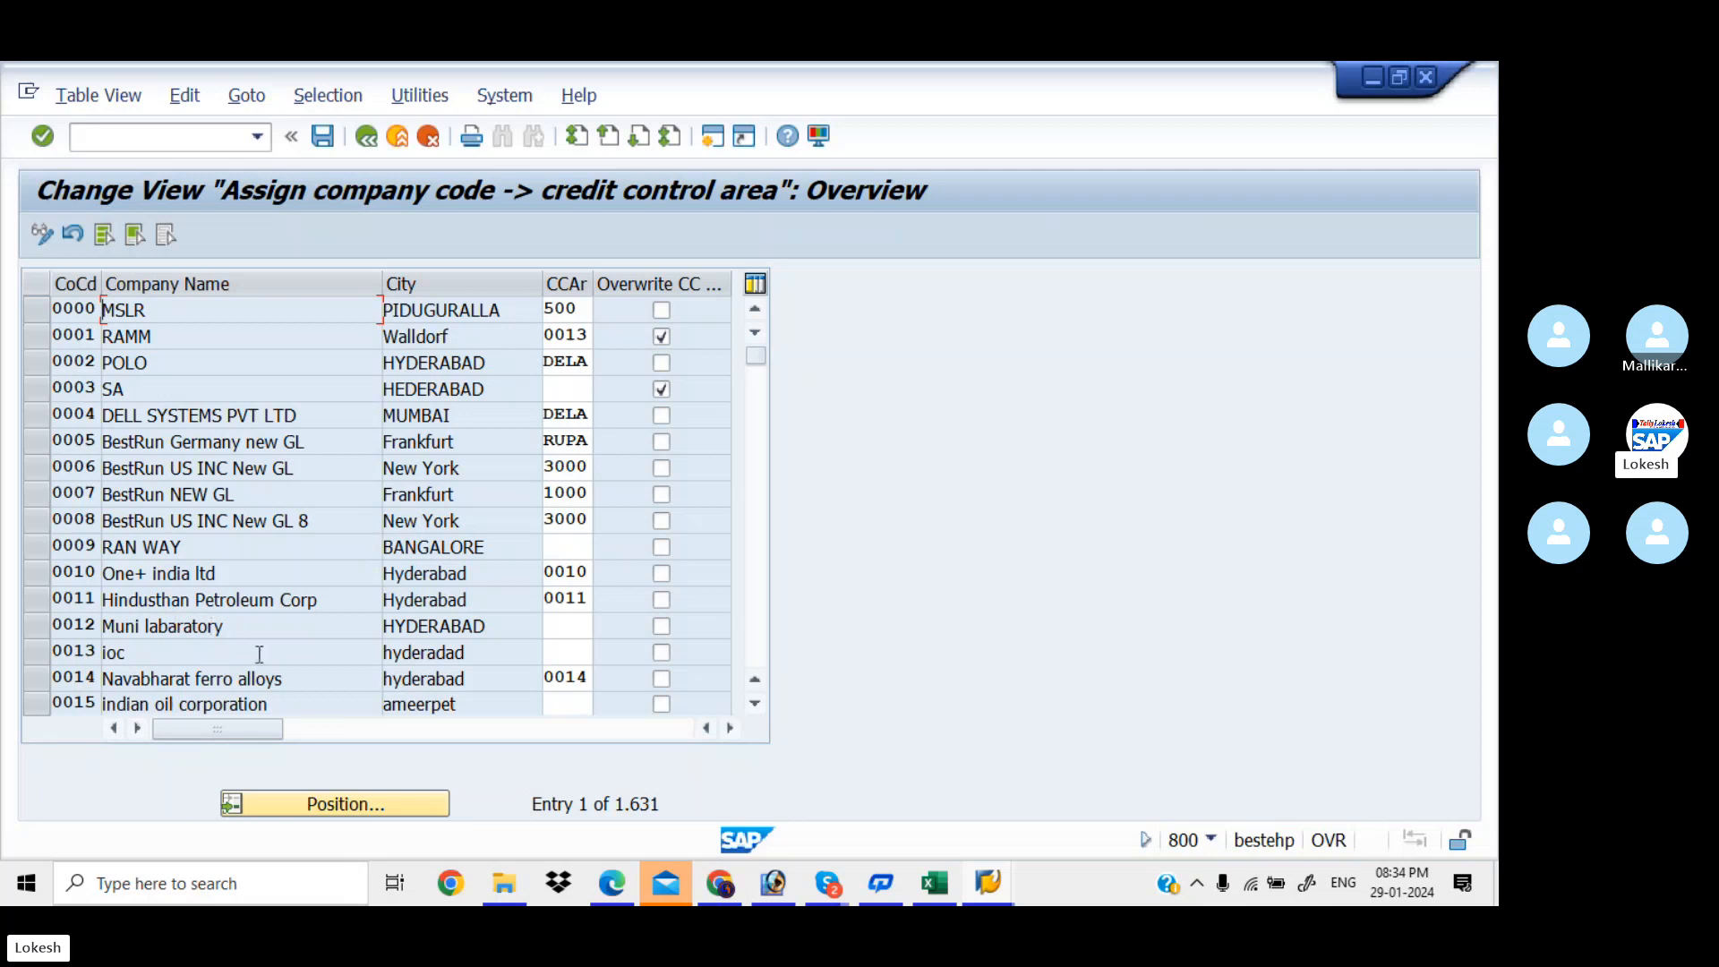
Jump to company code KIAB and assign it credit control area KIA
left_click(372, 804)
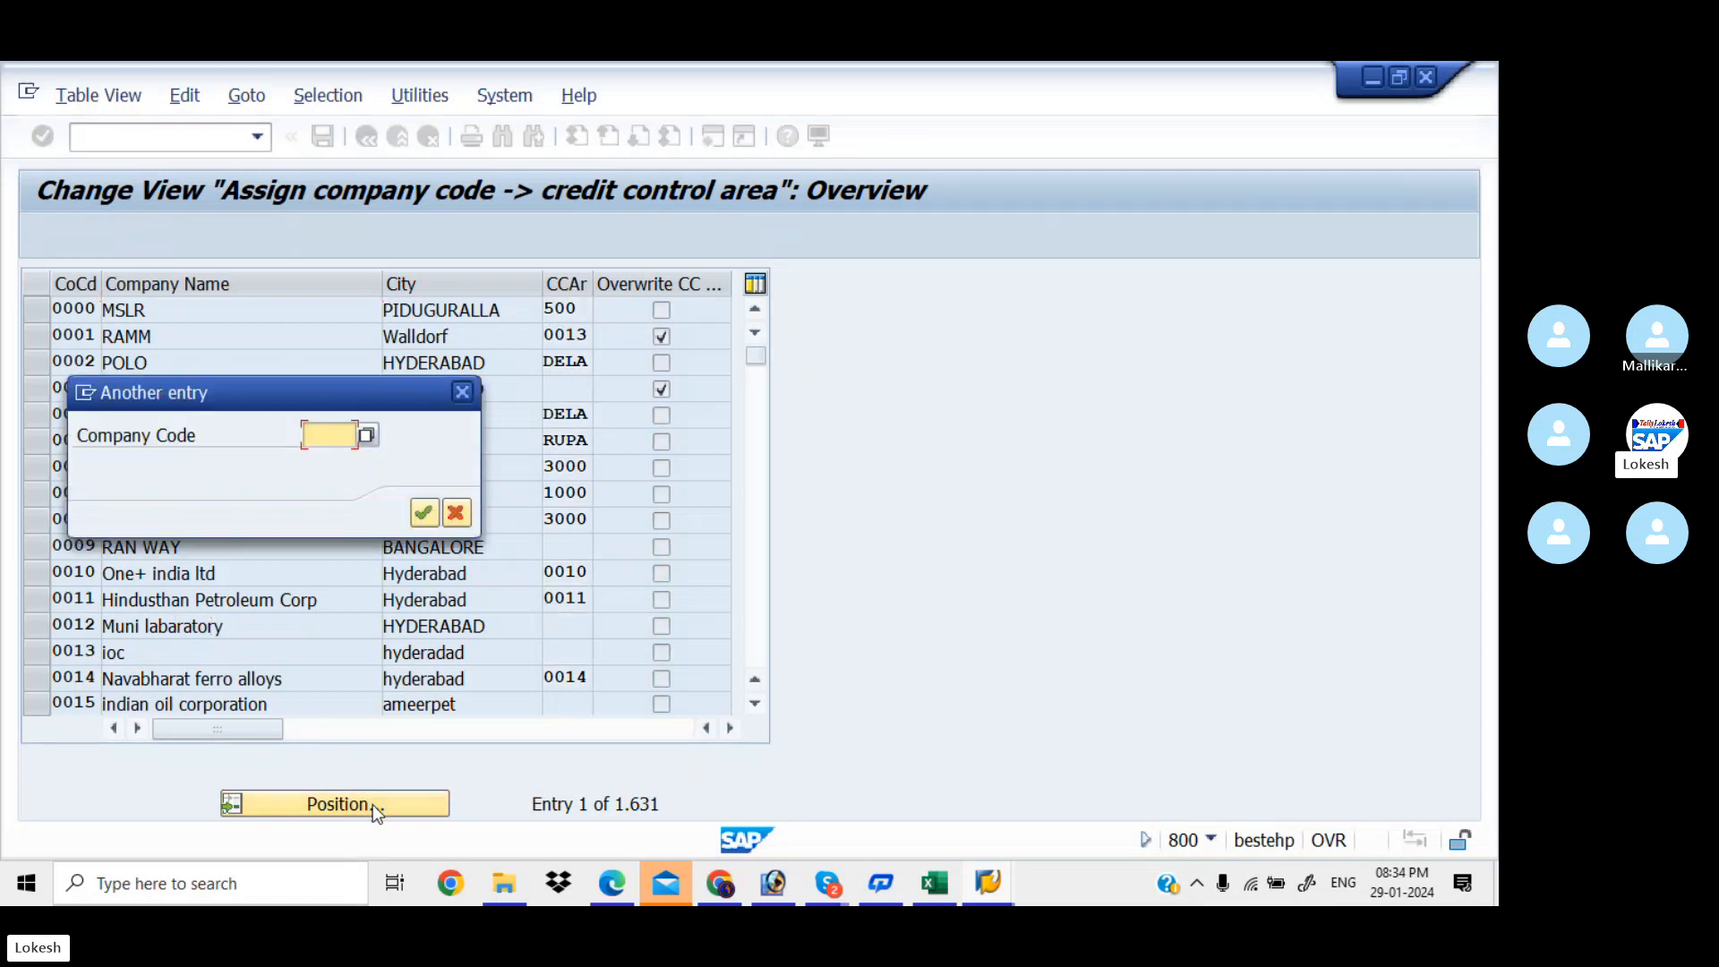
type("KIAB")
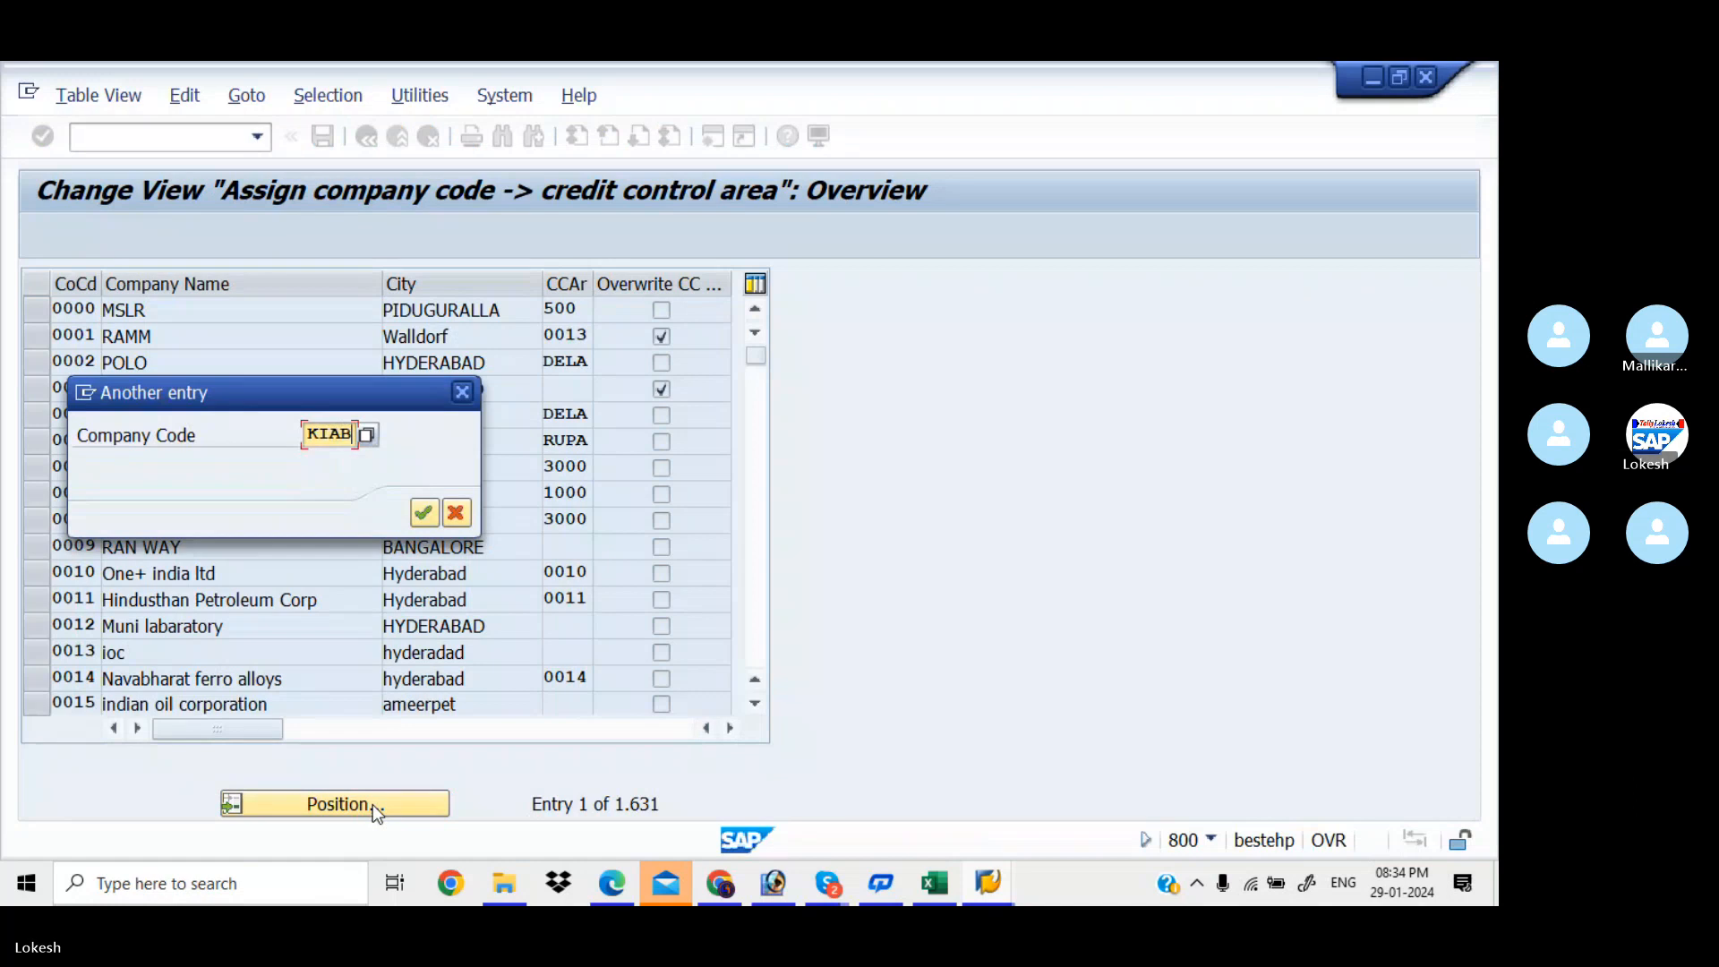
key("Return")
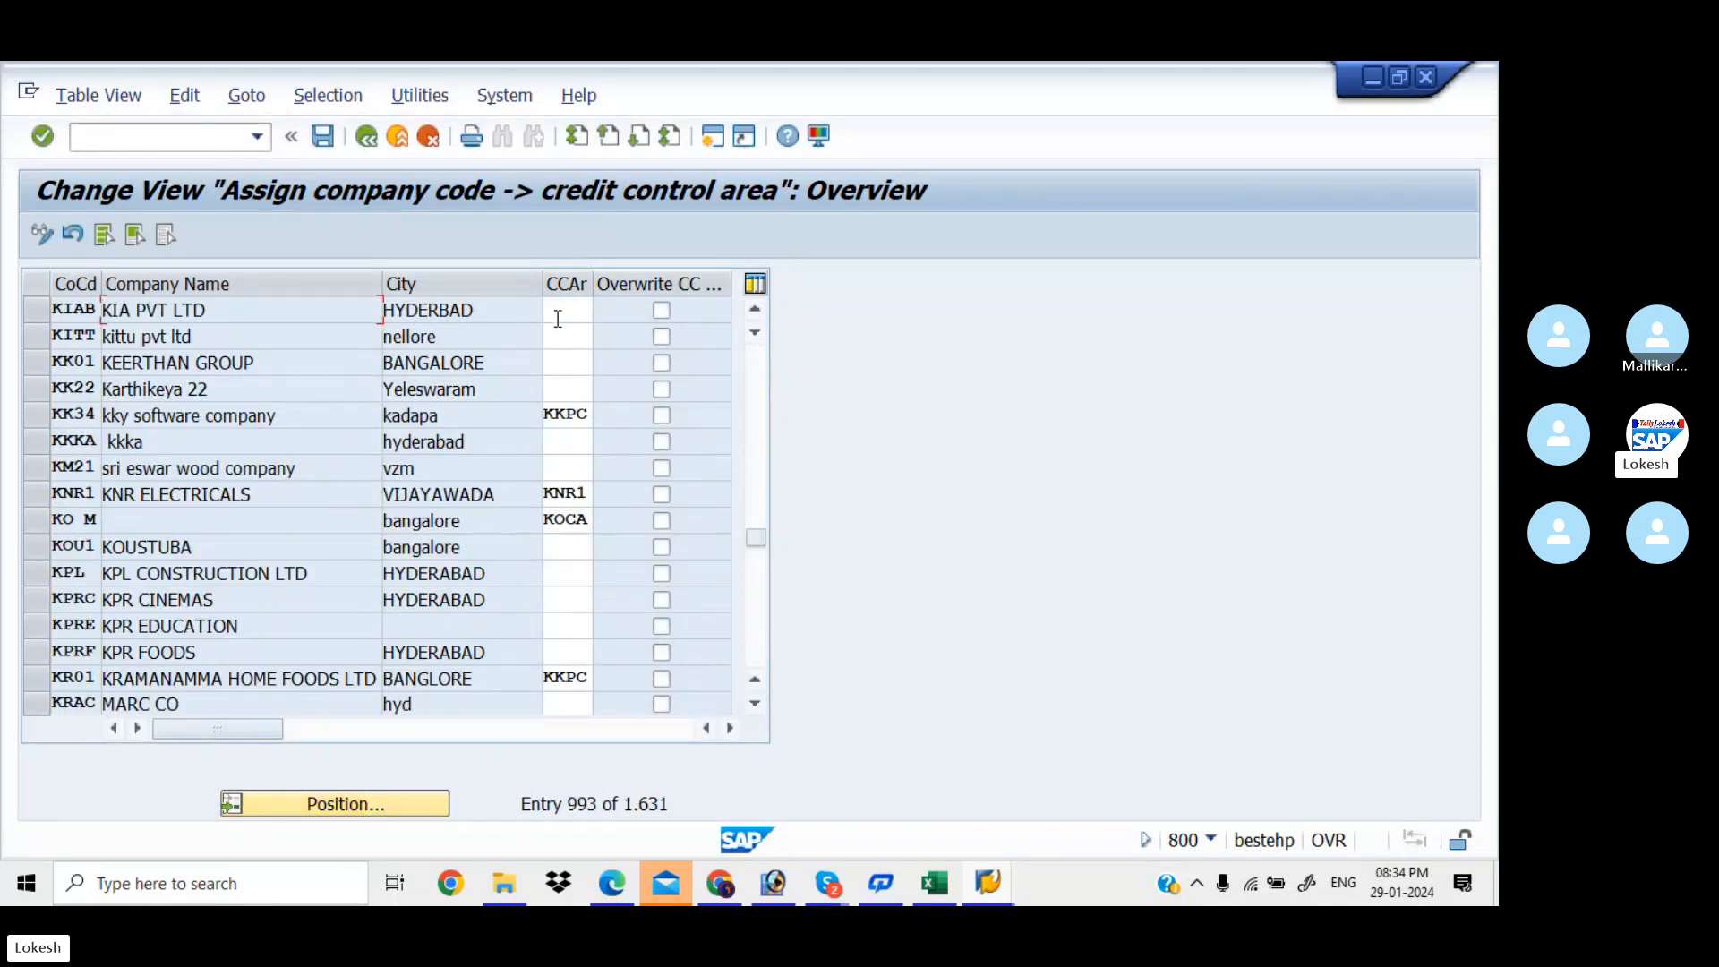
left_click(562, 313)
type("KIA")
key("Tab")
Save and start a new request, pasting the activity name from Excel cell B13 as description
left_click(326, 142)
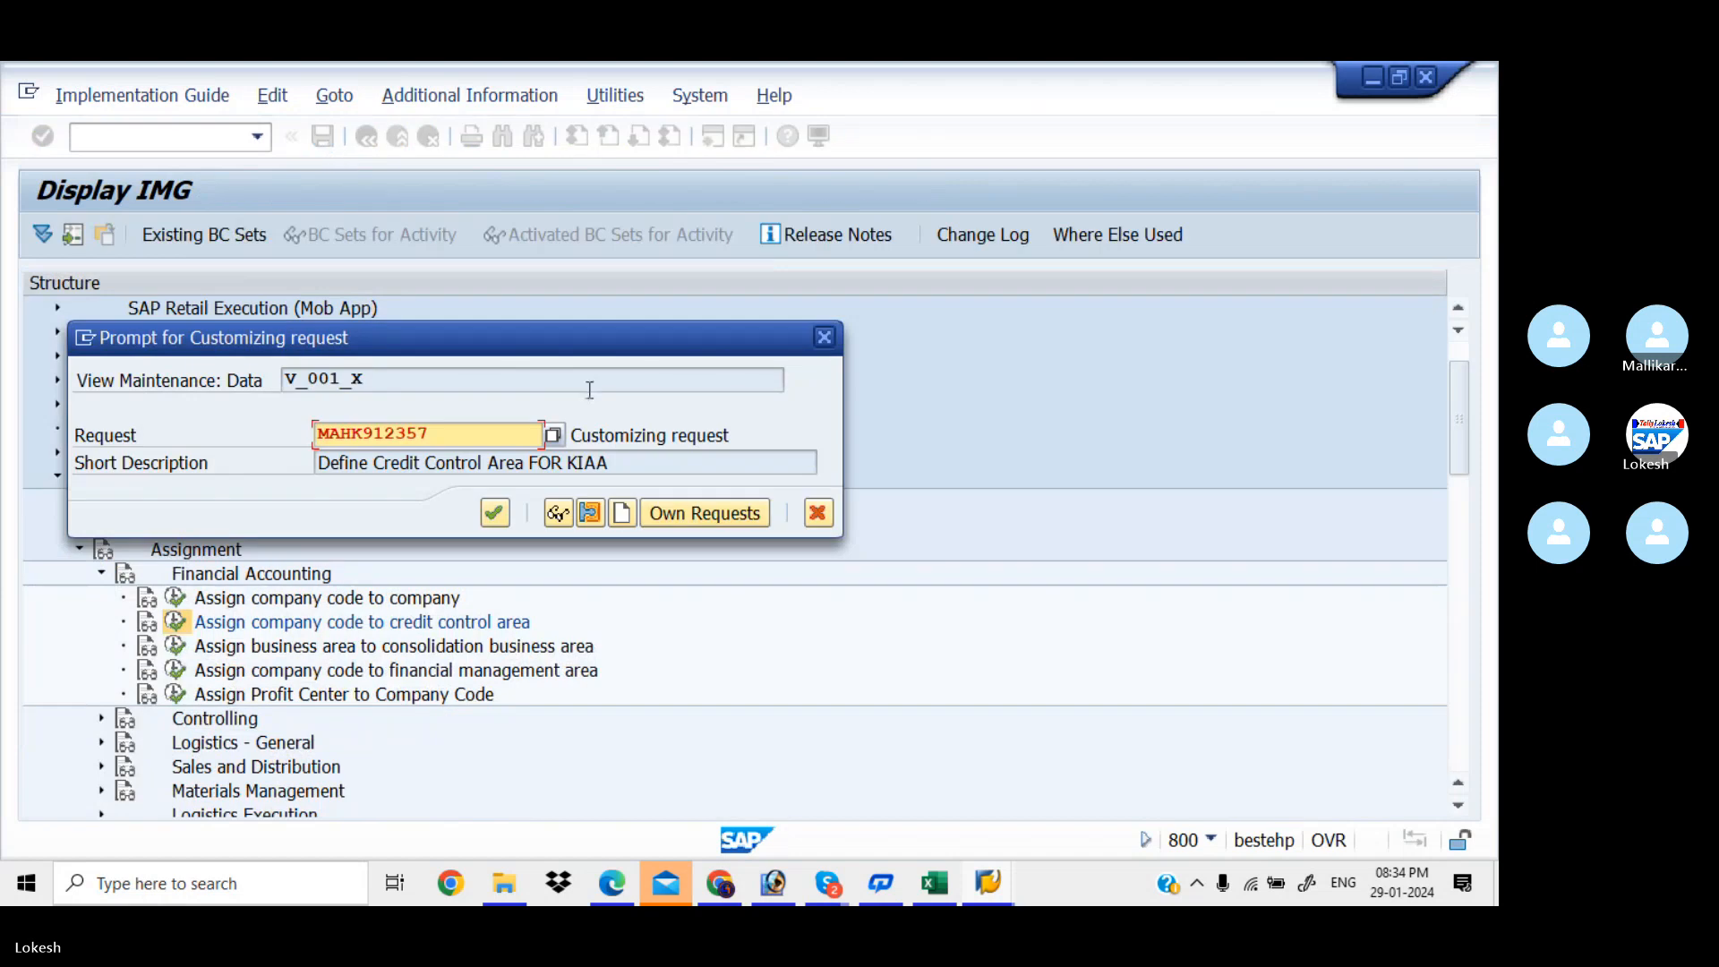
left_click(631, 514)
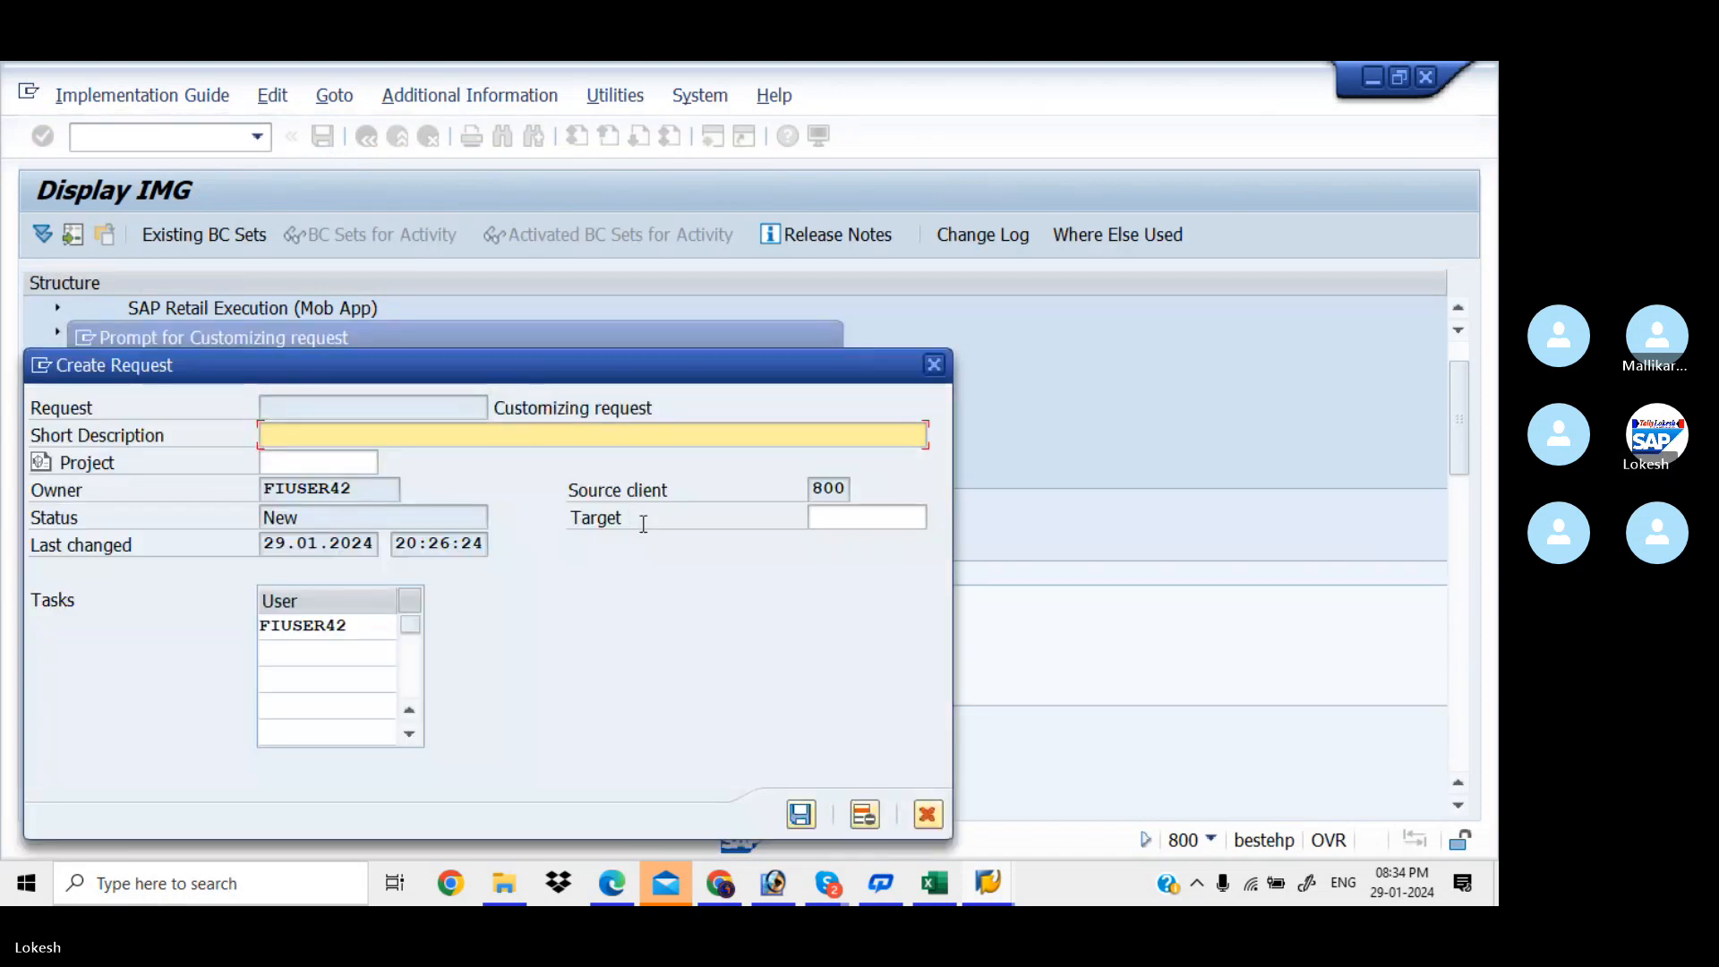
left_click(934, 889)
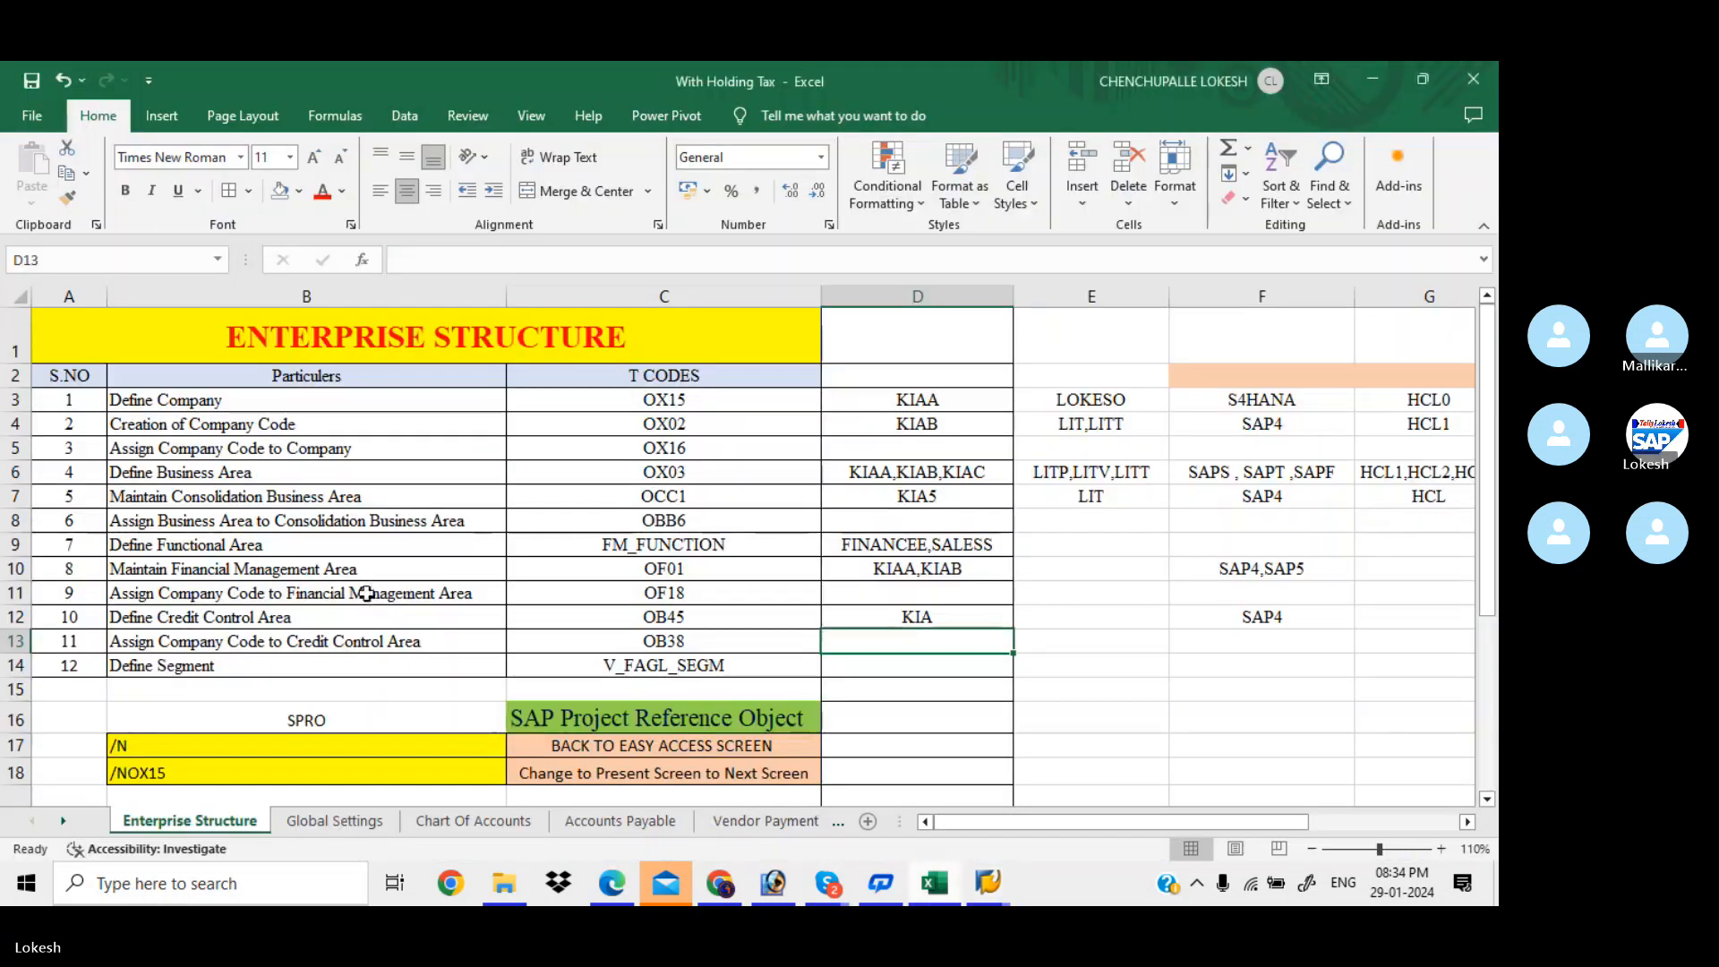
left_click(403, 637)
key("ctrl+c")
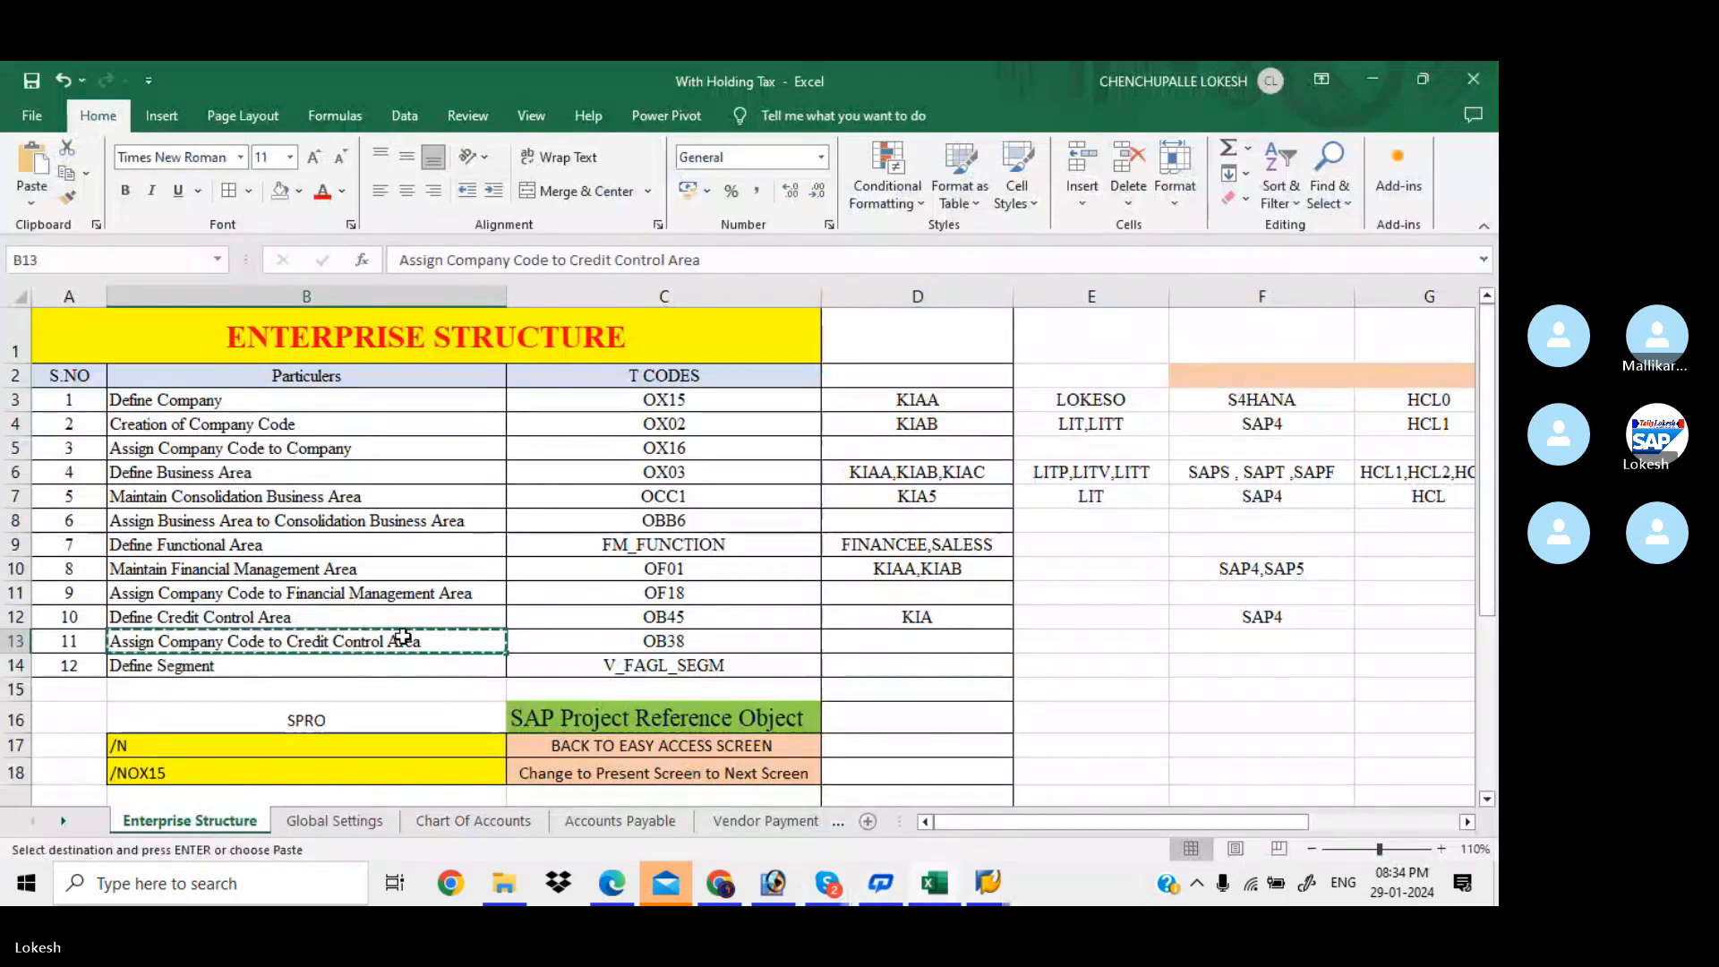
mouse_move(991, 889)
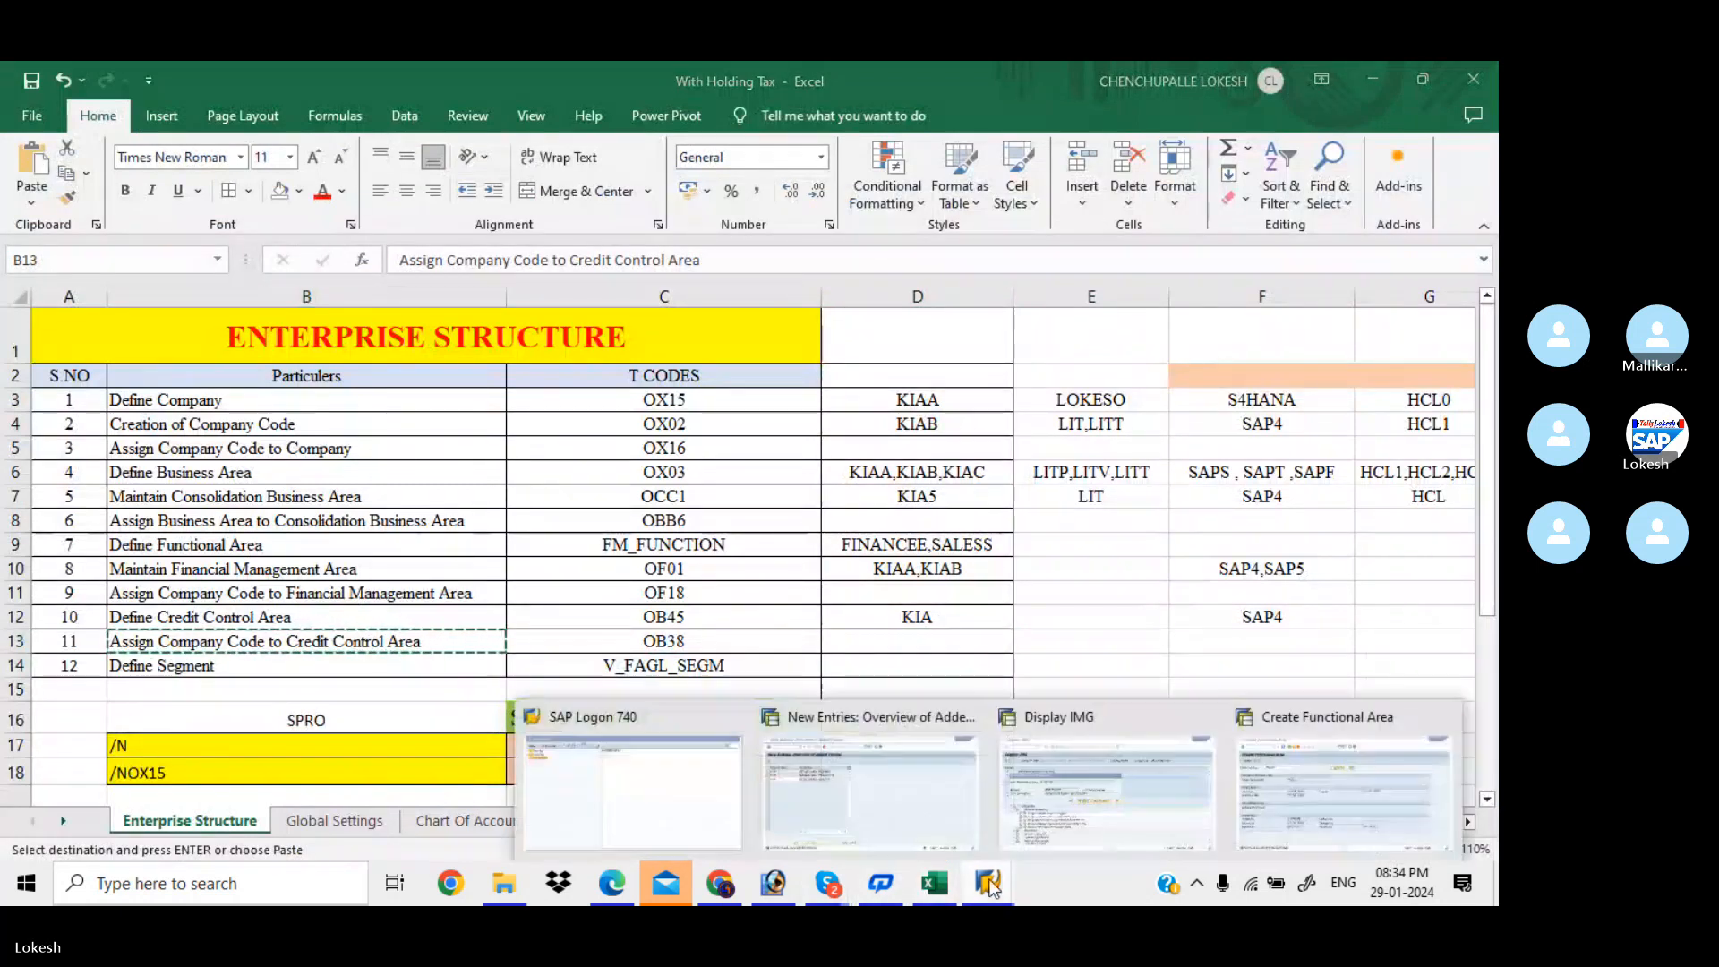
left_click(1163, 792)
left_click(403, 426)
key("ctrl+v")
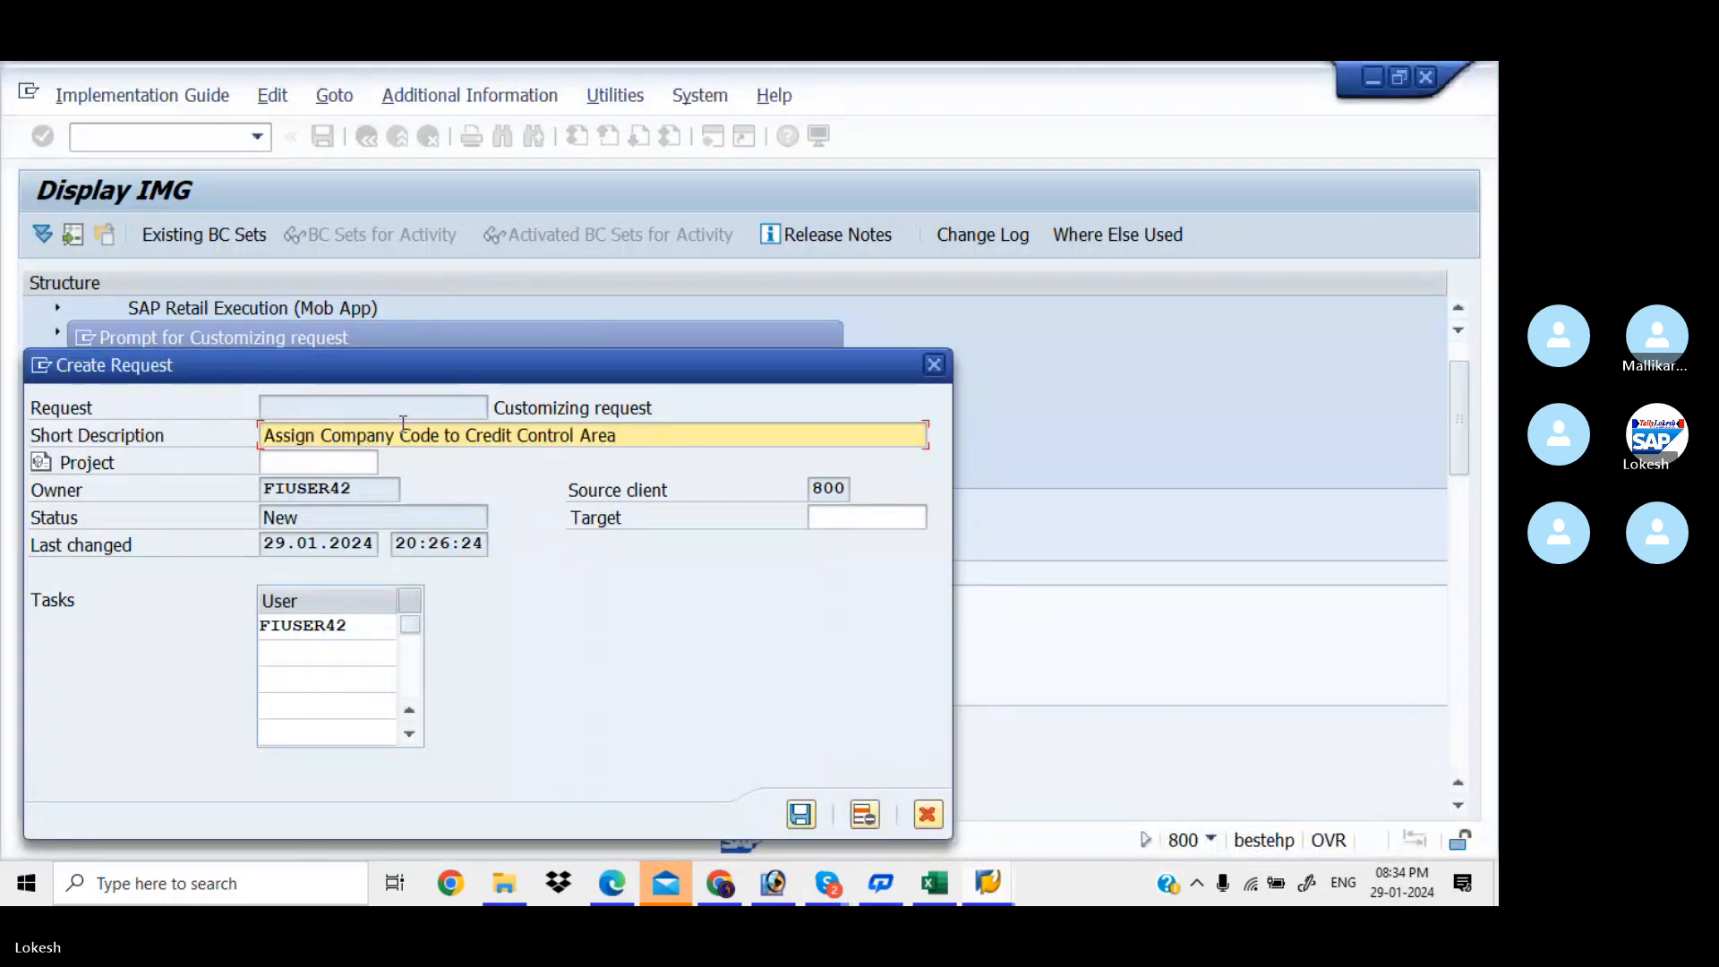
Append 'FOR KIAA' to the request description, save and confirm it, and return to the IMG tree
type("FOR KIAA")
left_click(801, 815)
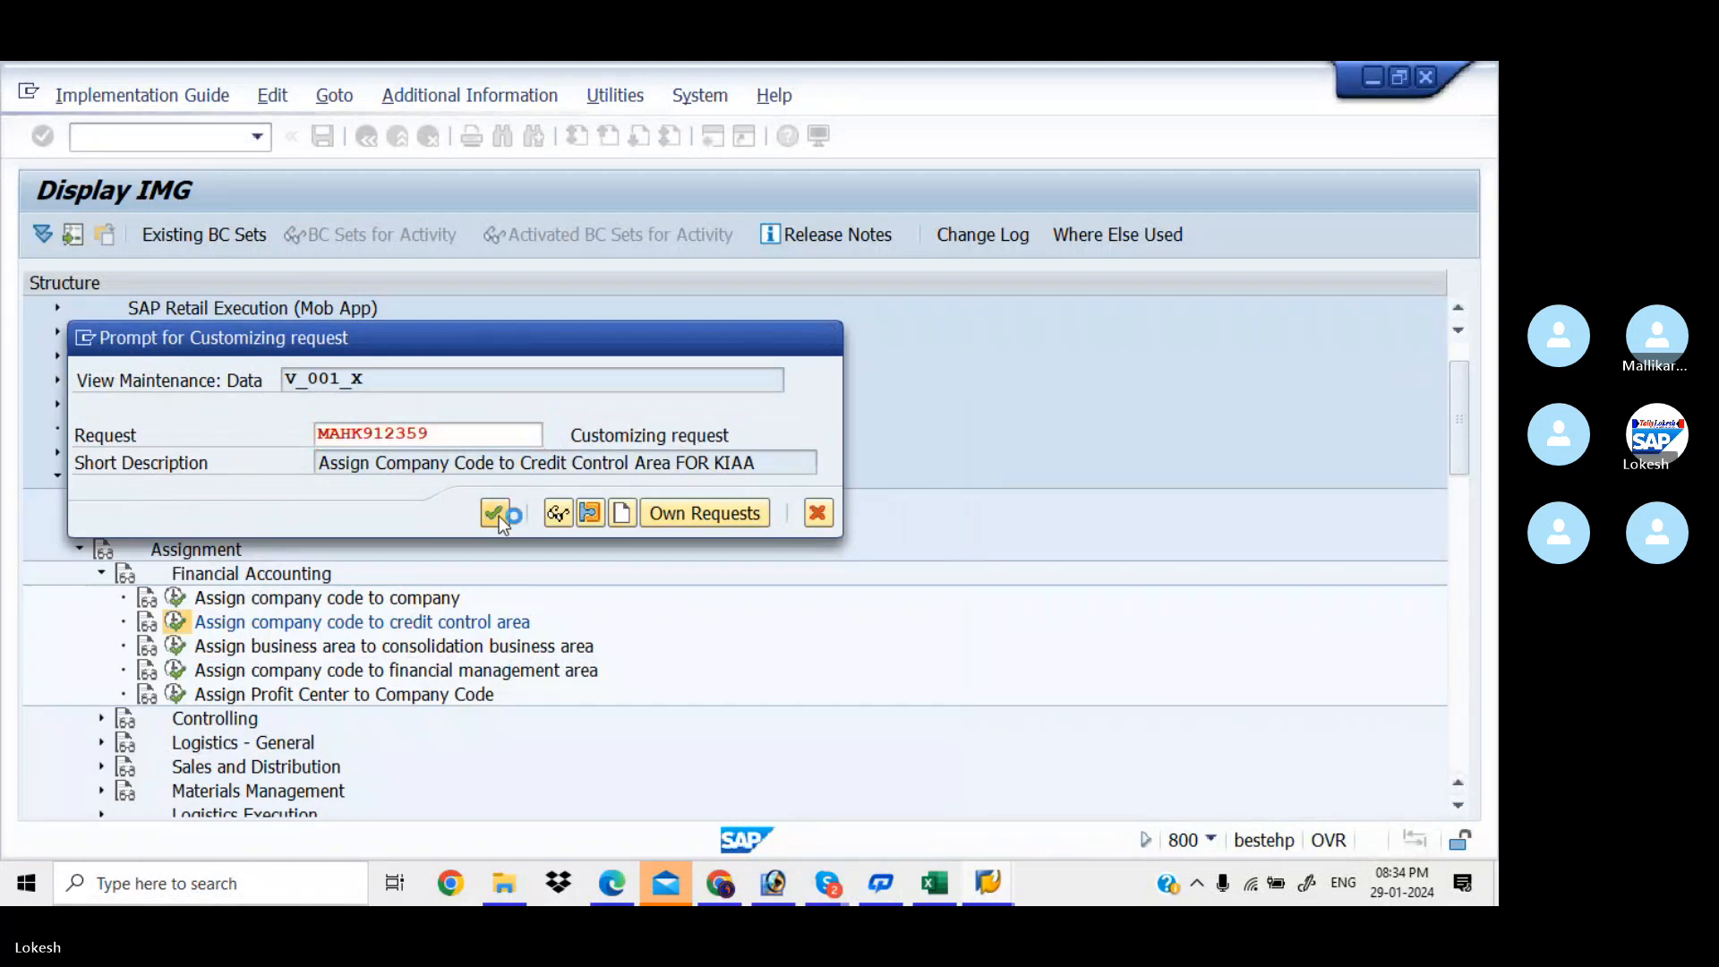
left_click(495, 514)
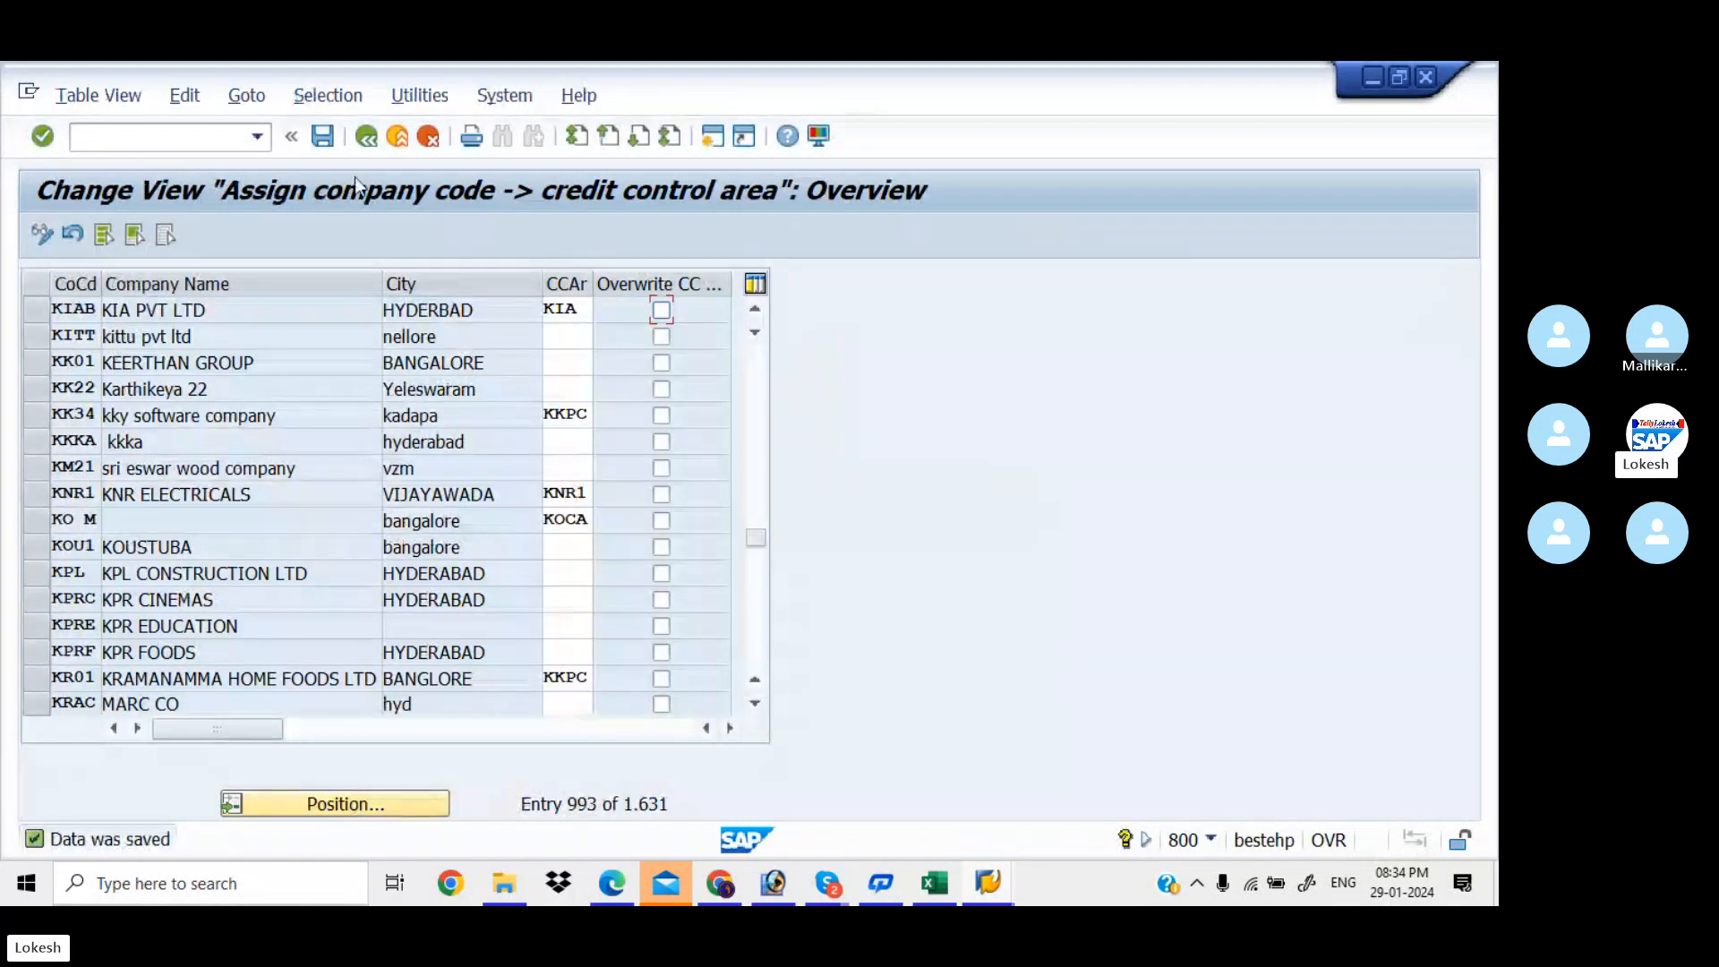
left_click(367, 138)
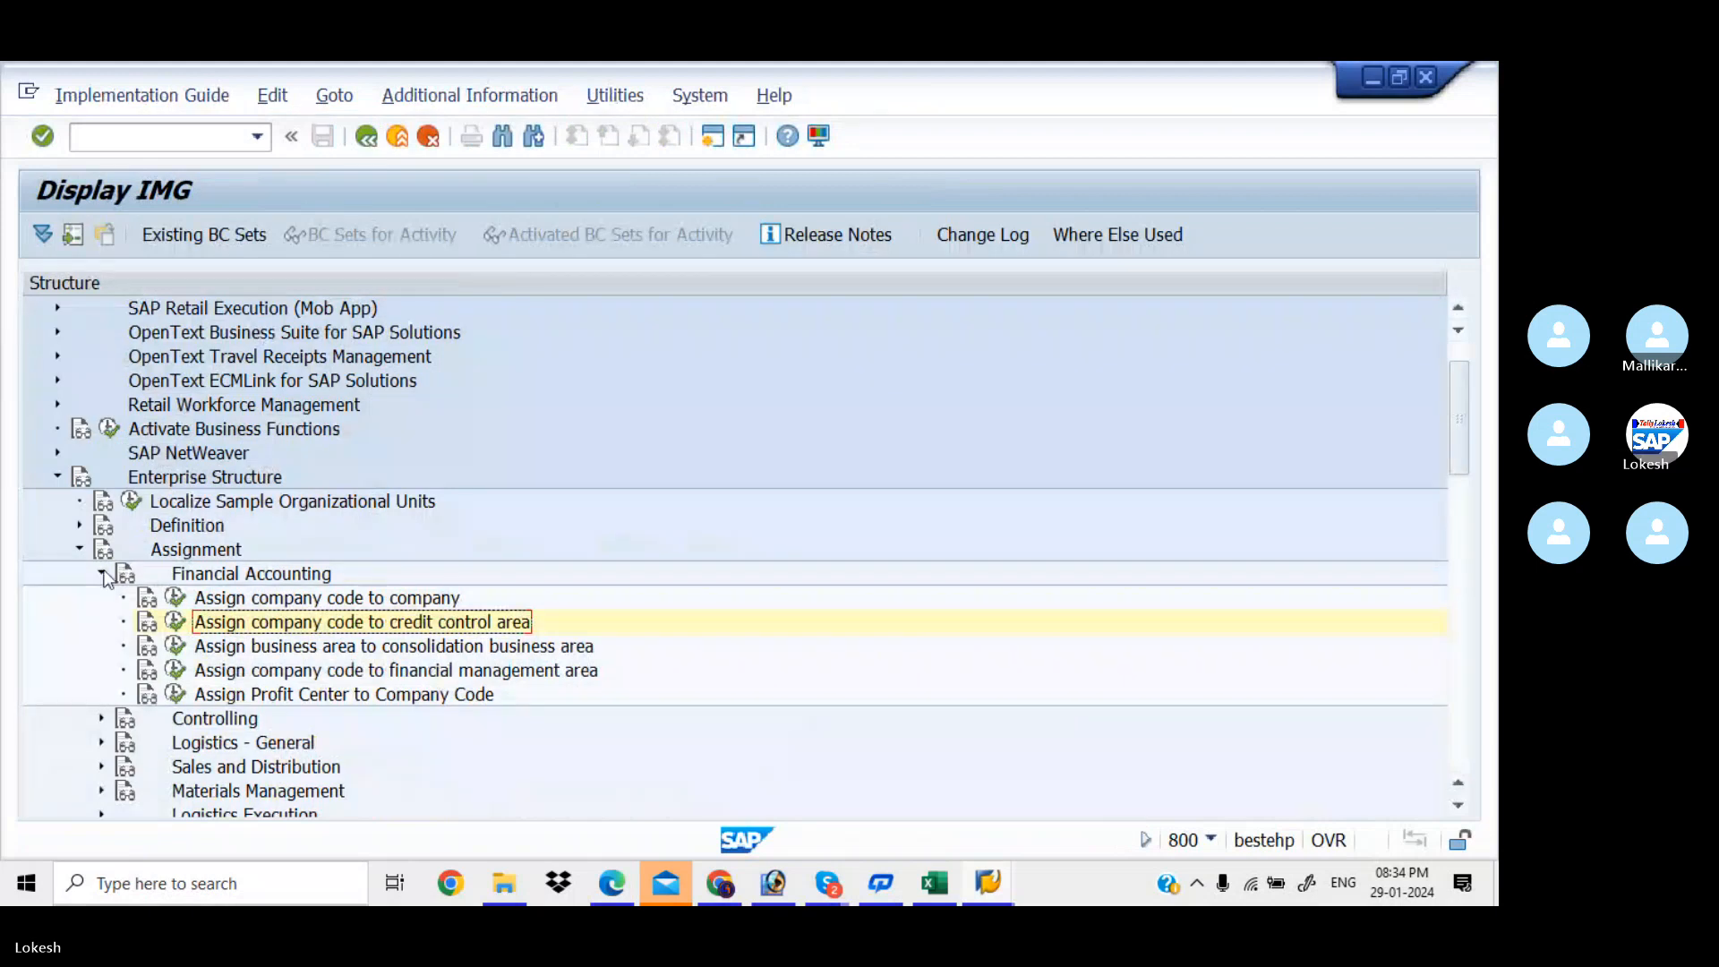
Run Enterprise Structure > Definition > Financial Accounting > Define Segment
left_click(103, 574)
left_click(83, 547)
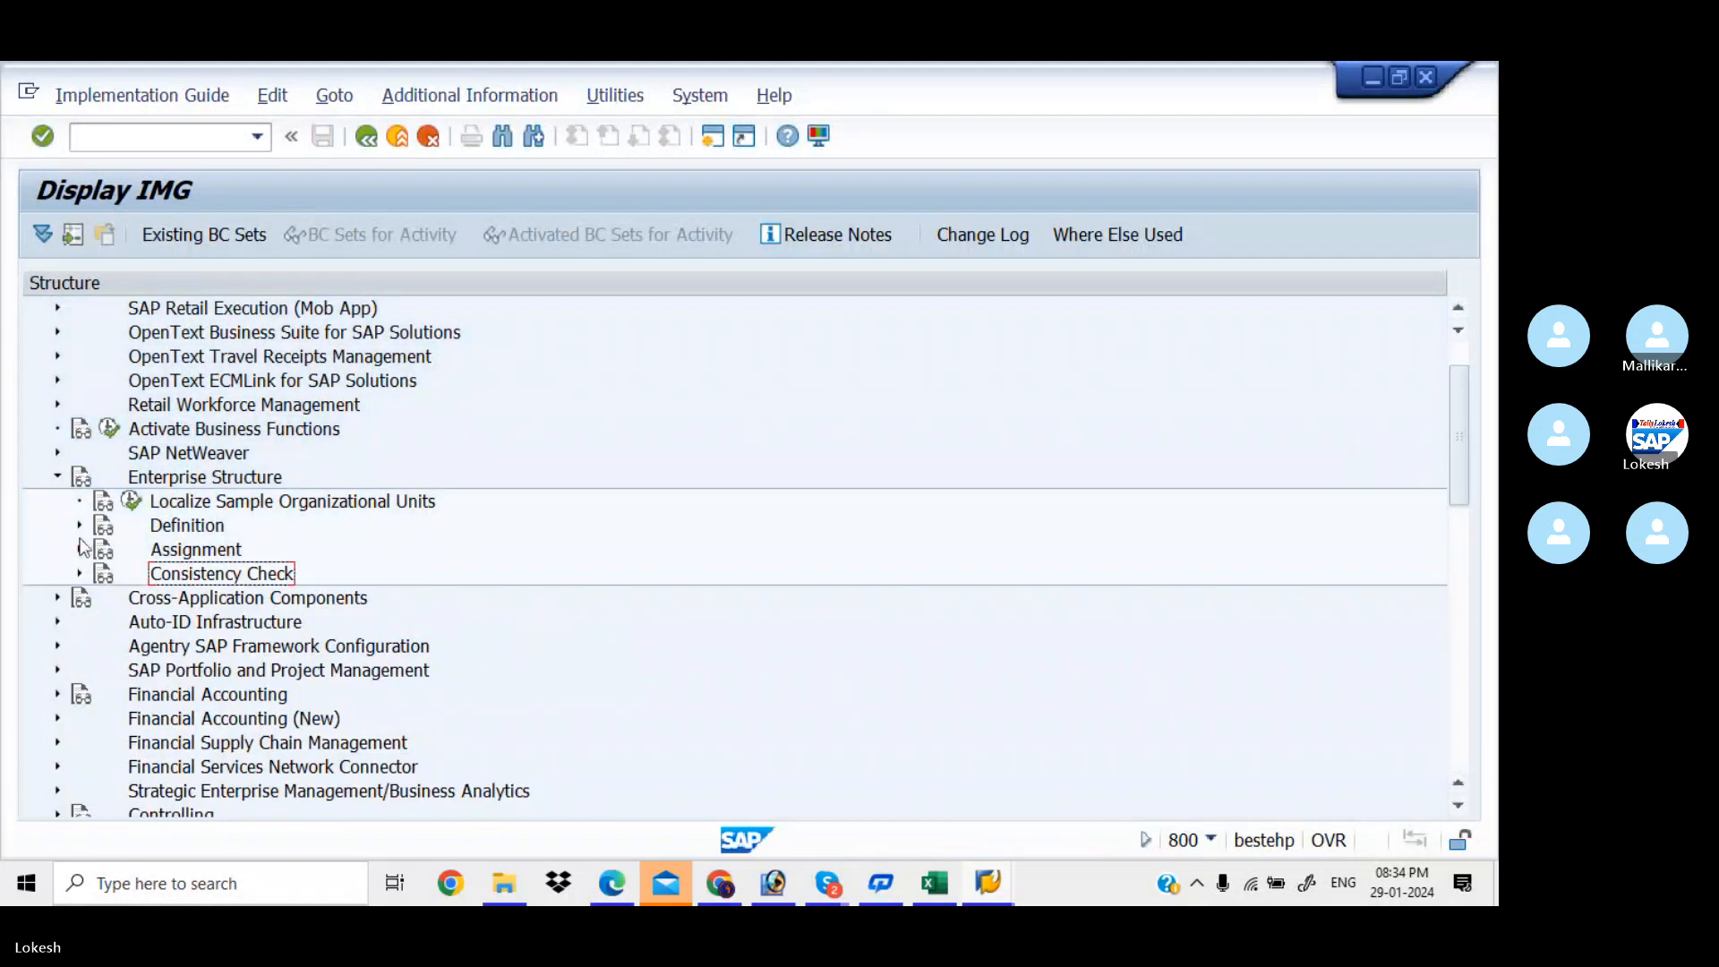
left_click(79, 525)
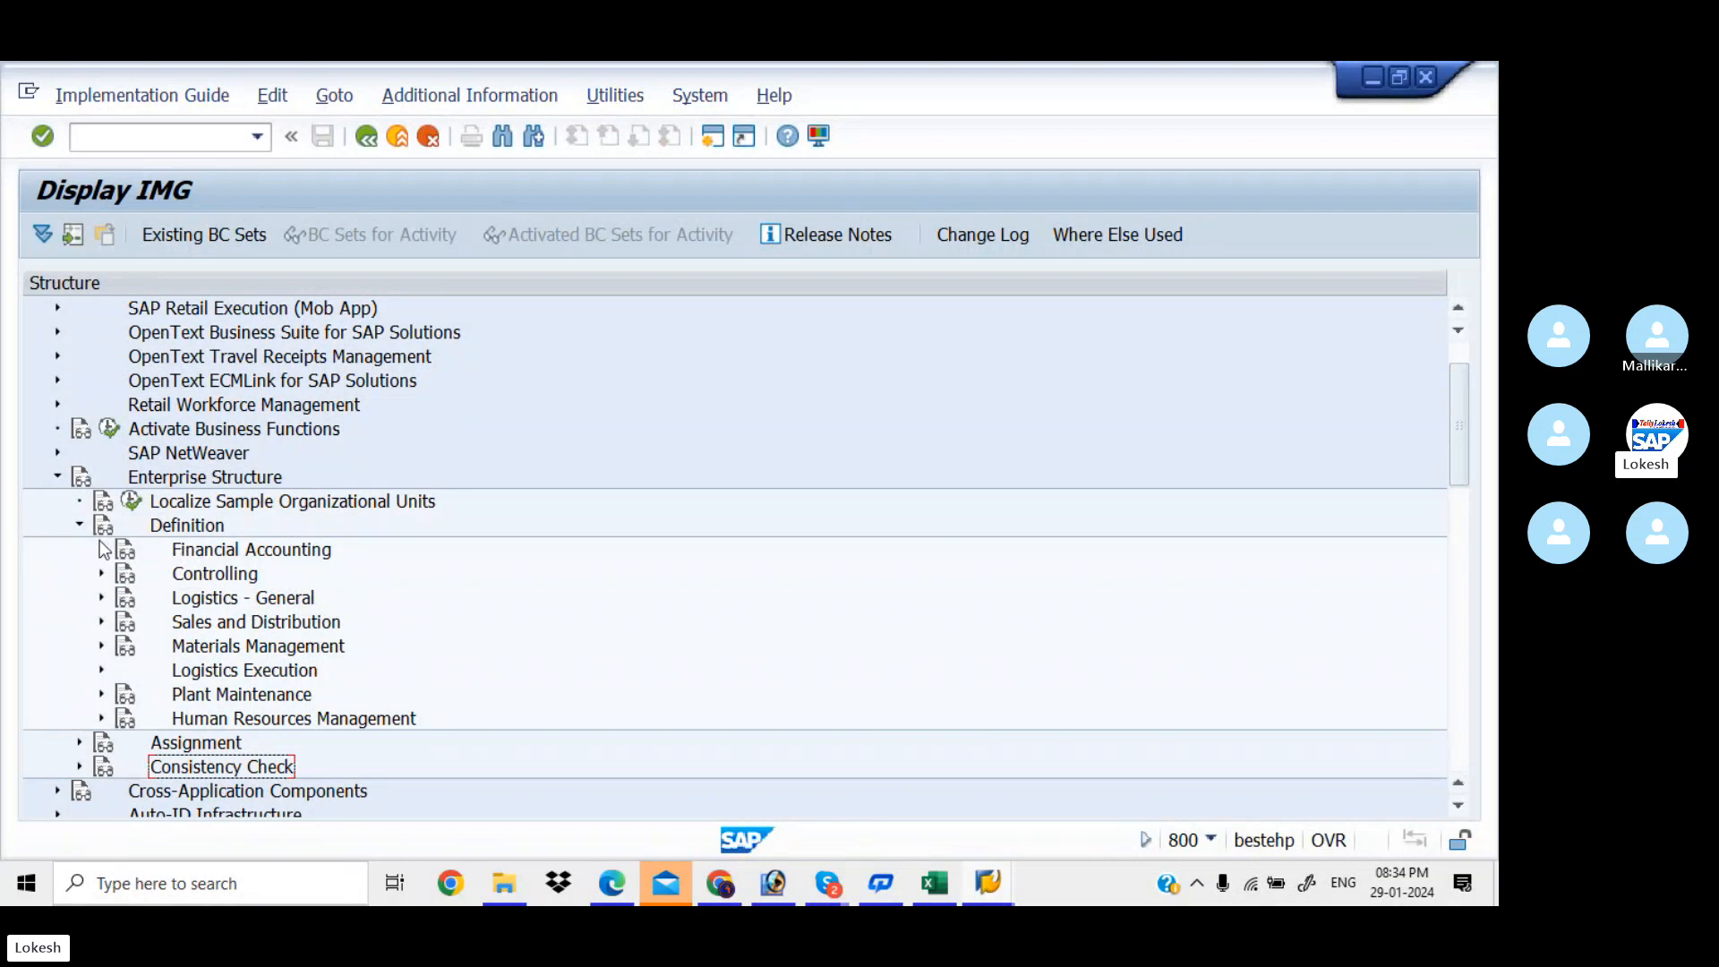
left_click(101, 550)
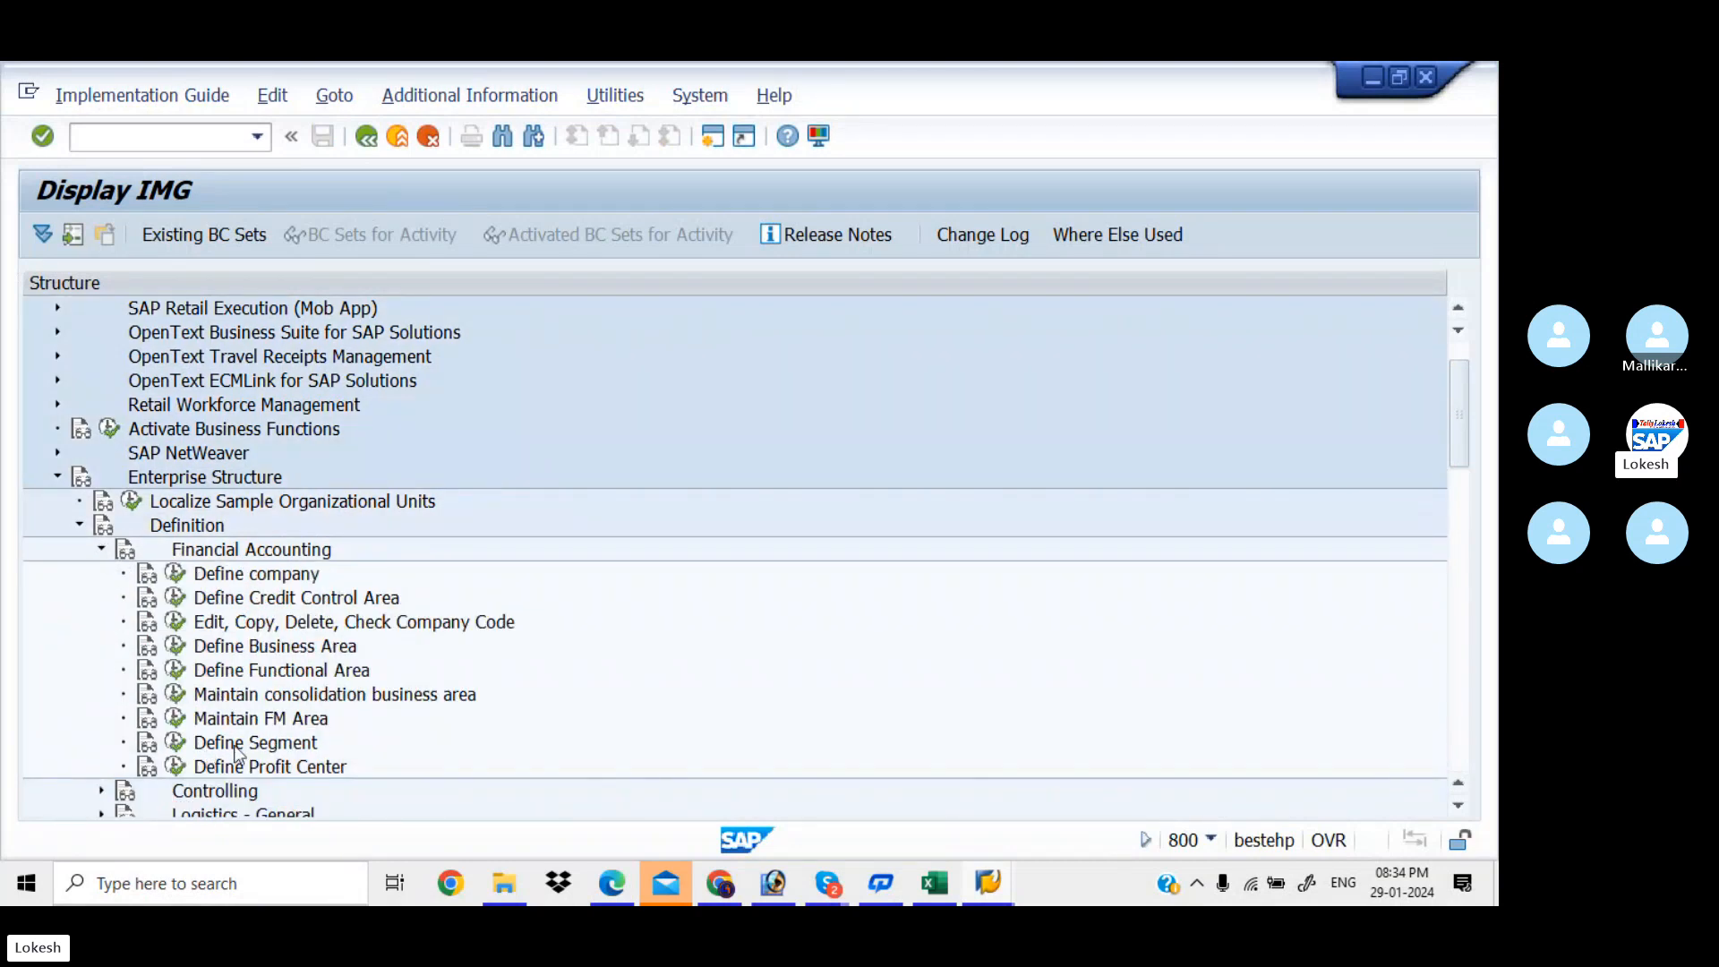
left_click(177, 743)
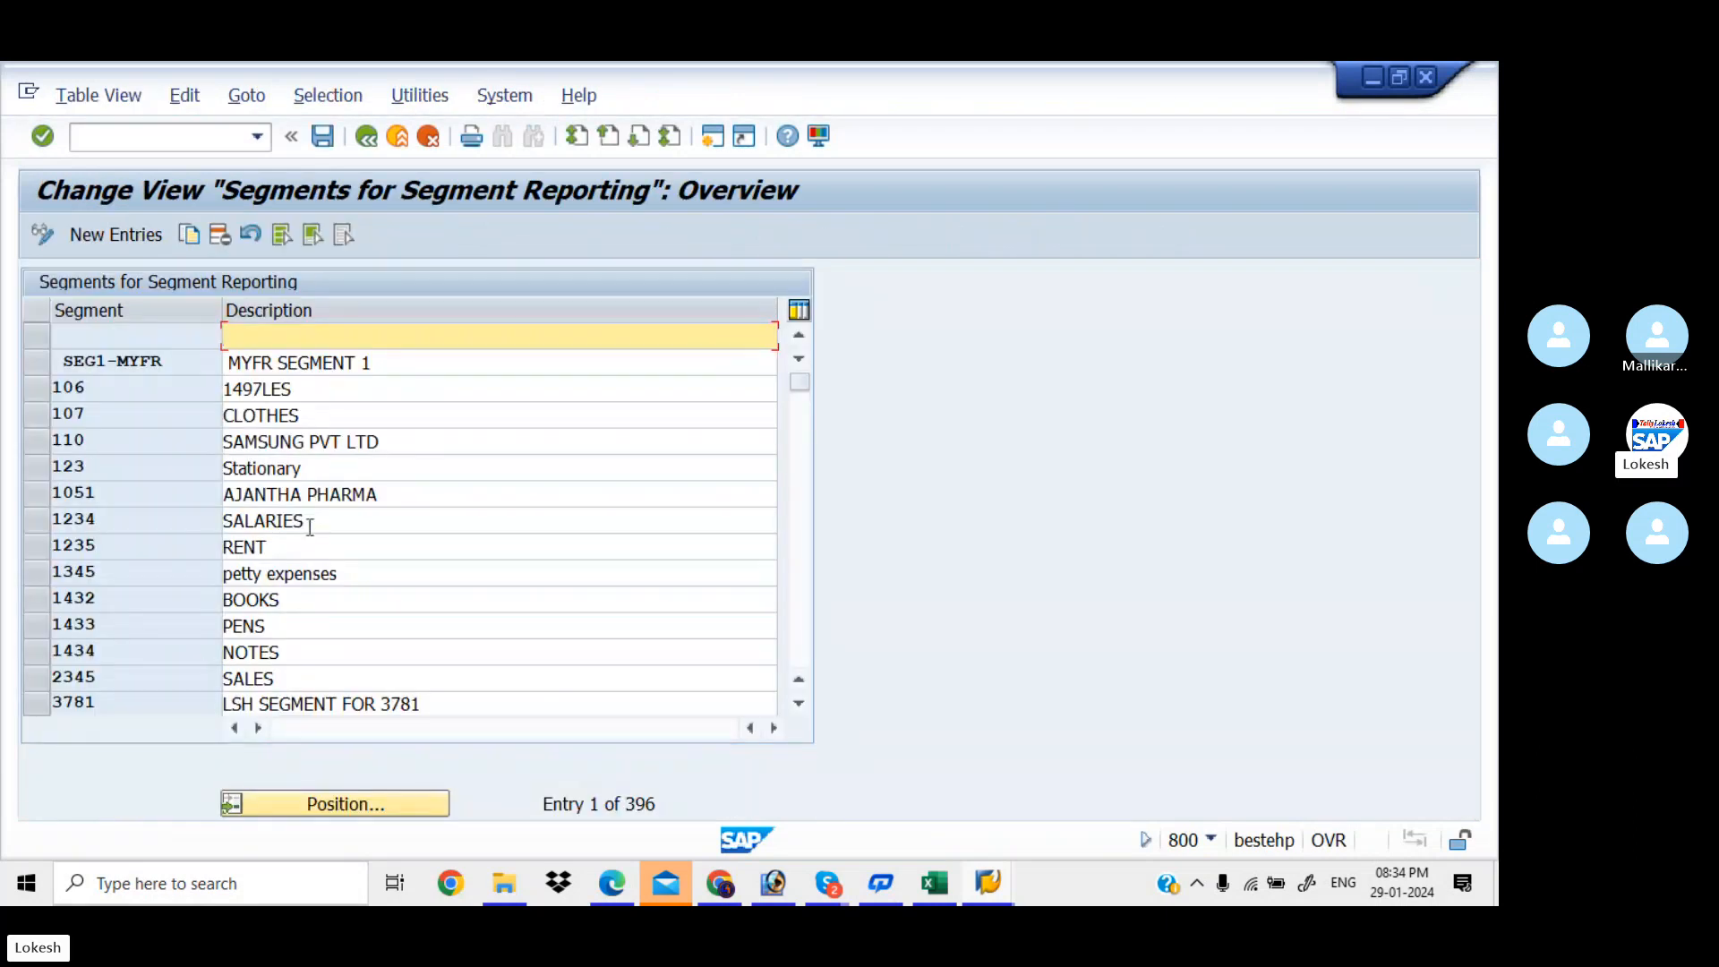
Review the existing SALARIES, RENT, BOOKS, PENS and NOTES segment descriptions
left_click(346, 518)
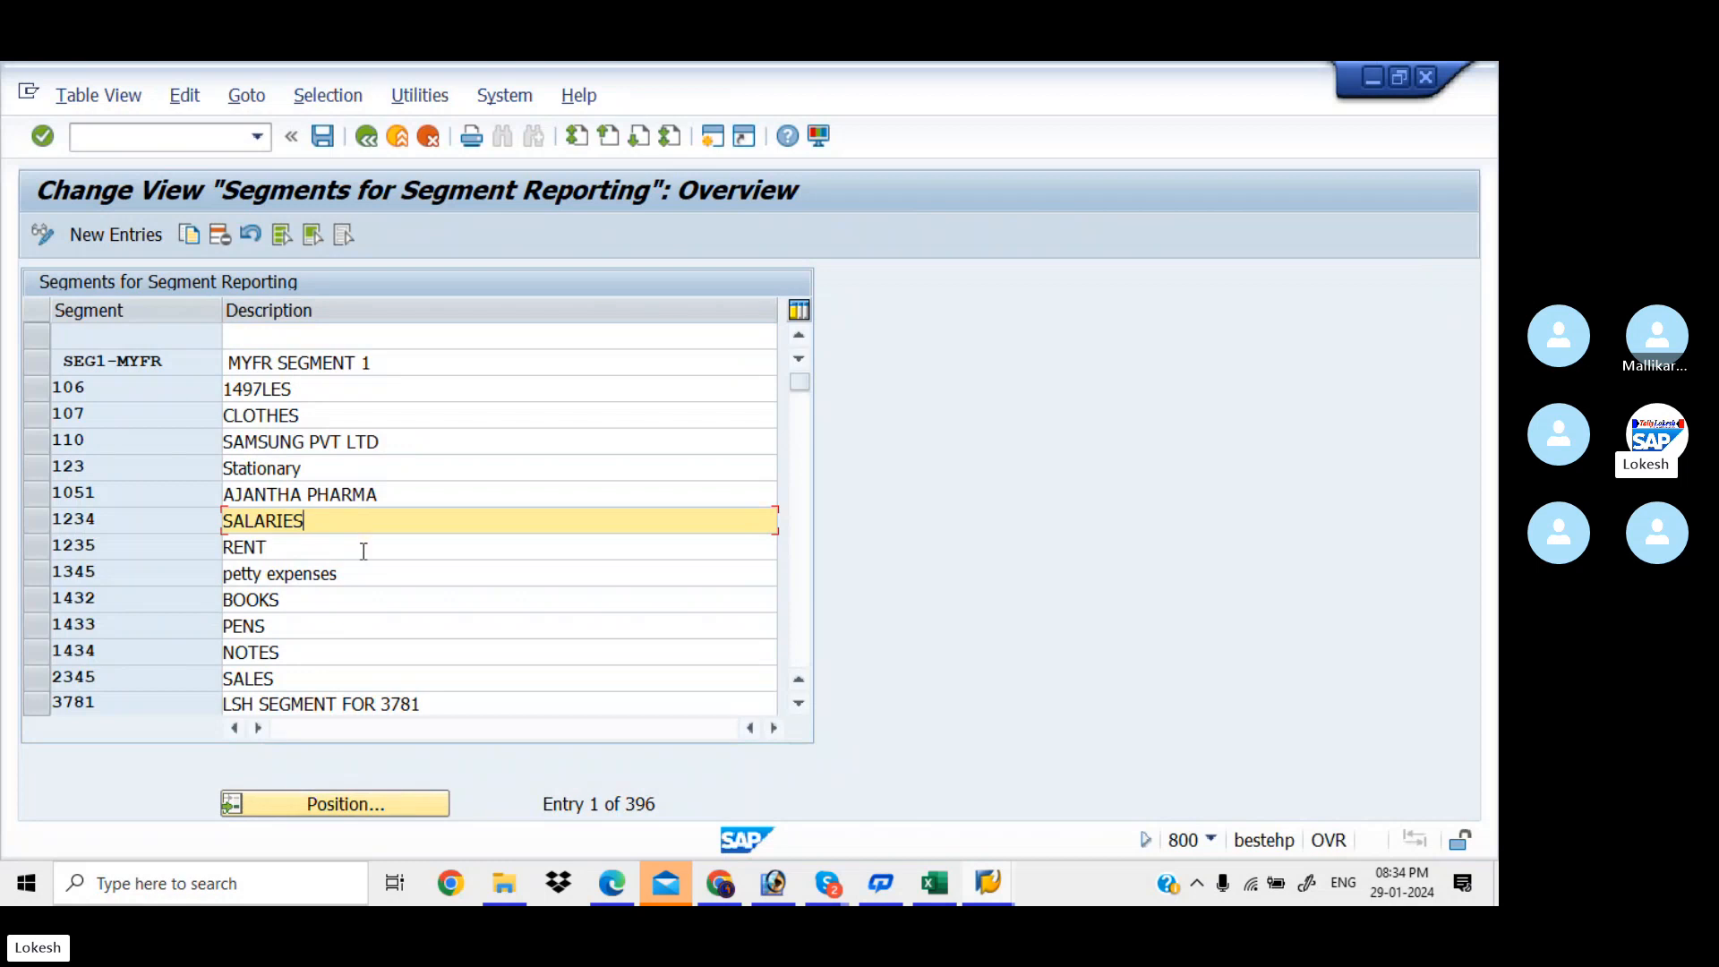
left_click(364, 550)
left_click(377, 604)
left_click(391, 630)
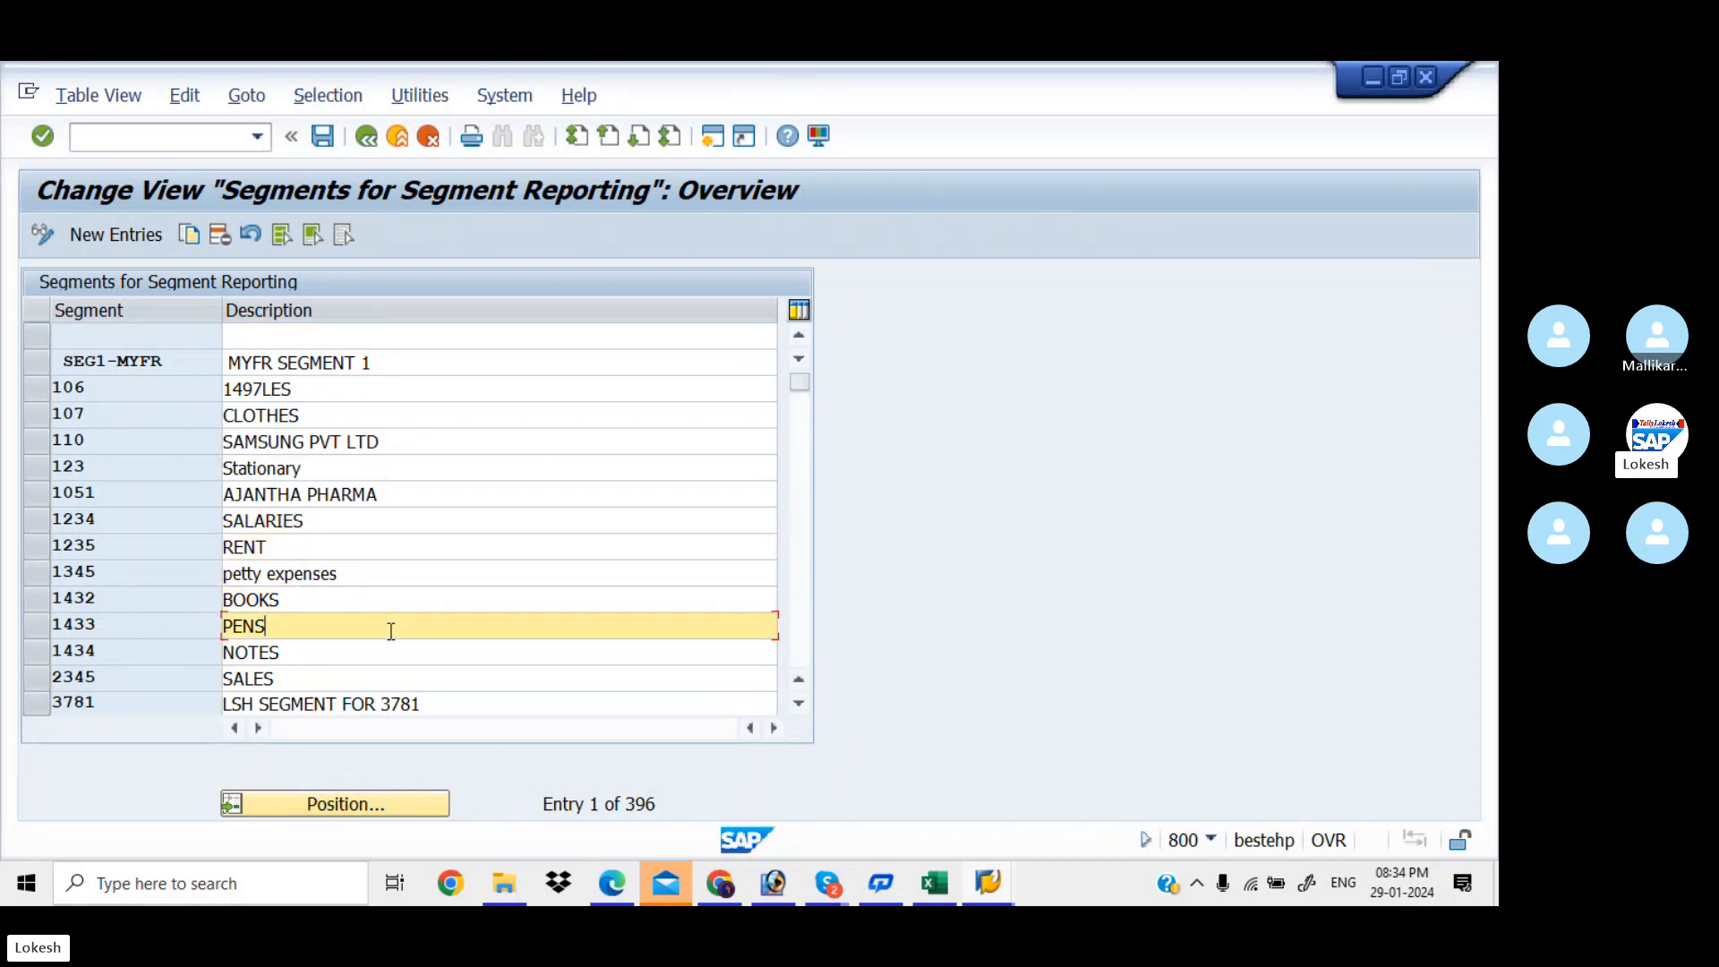
left_click(403, 658)
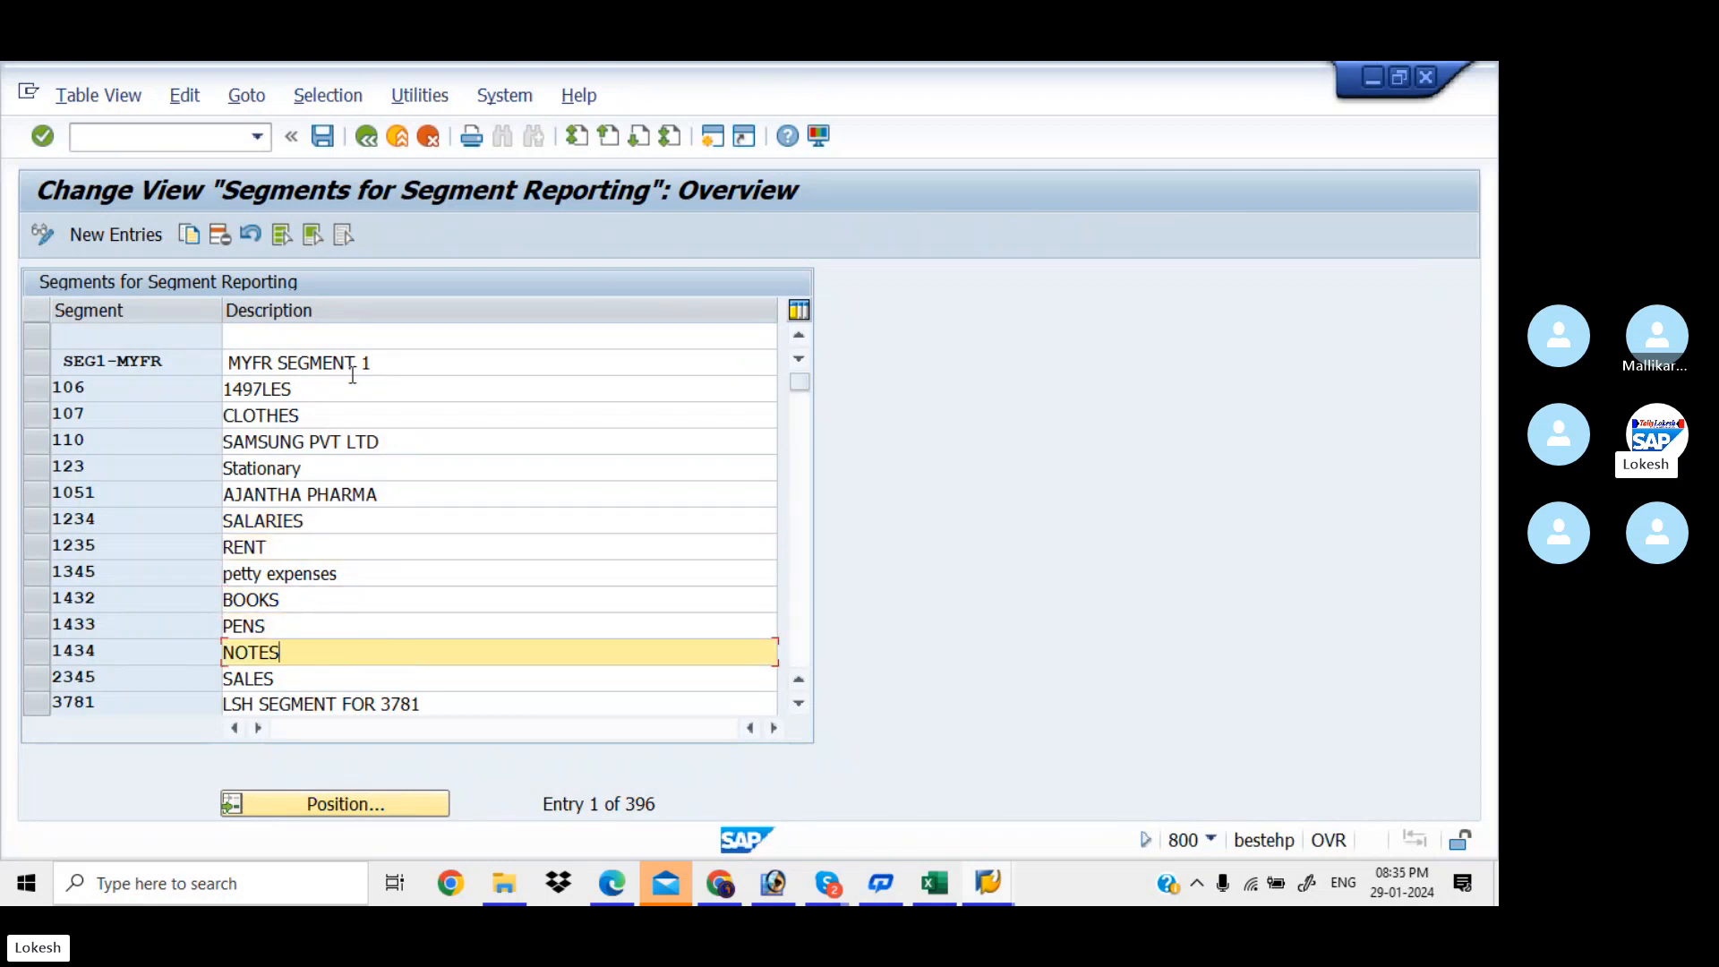
Add new segments KIAG 'Stationary' and KIAM 'RENT'
left_click(133, 233)
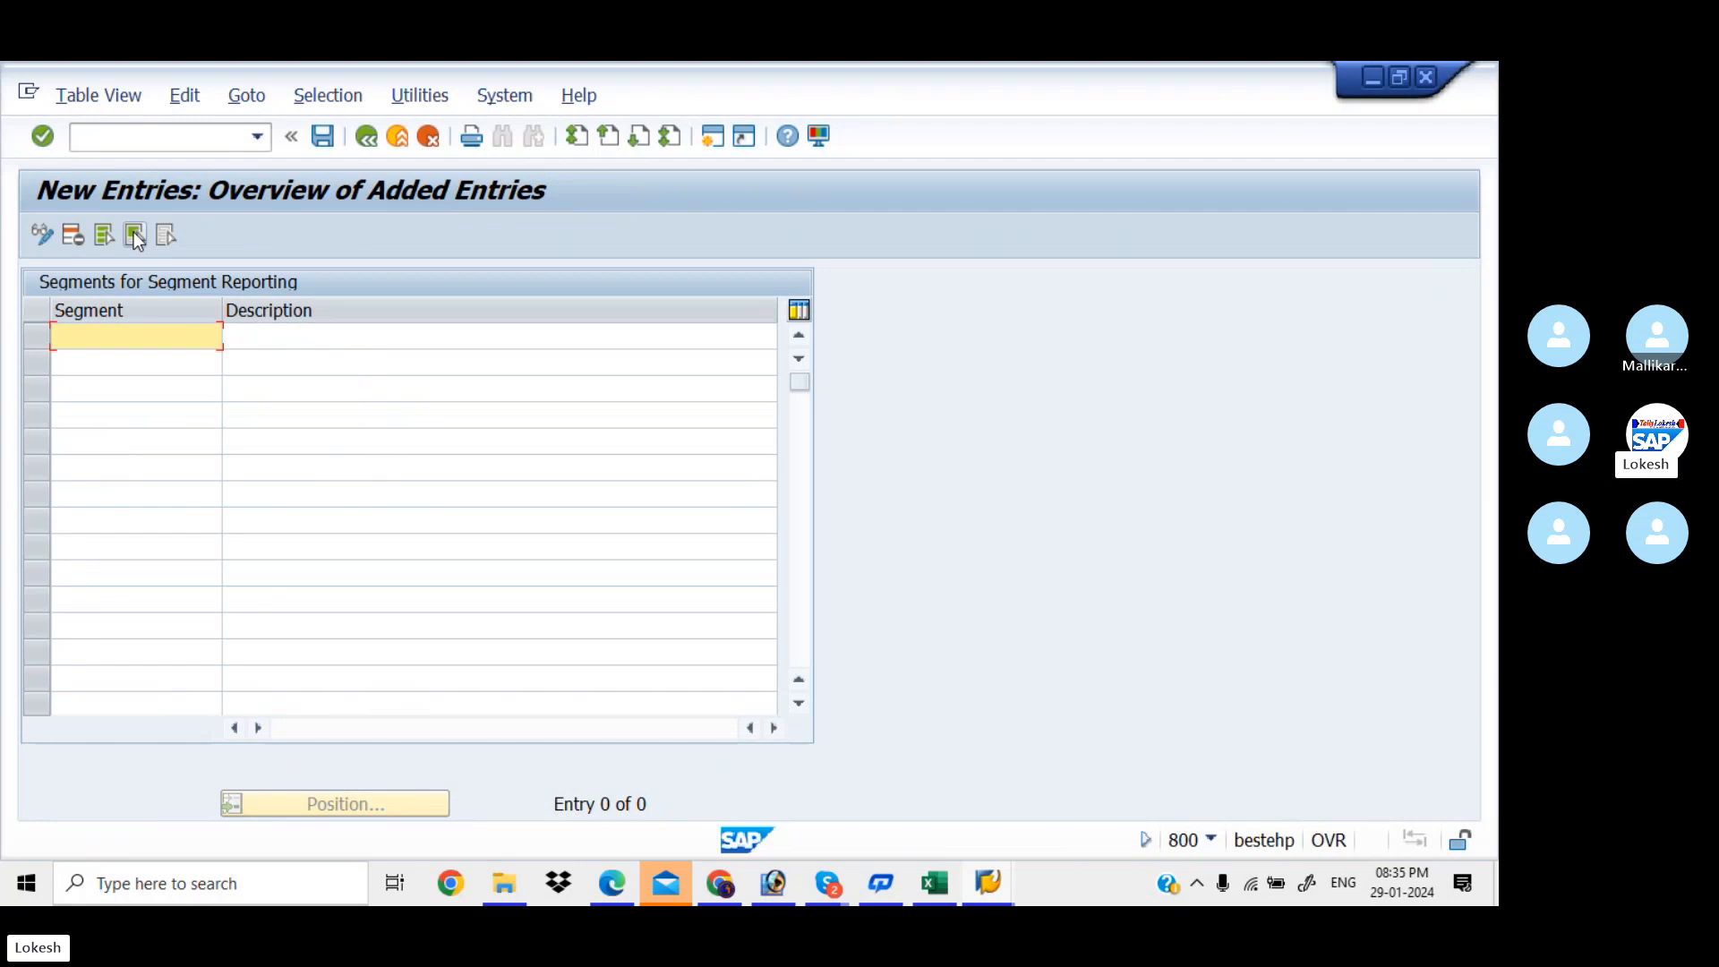
type("KIAG")
key("Tab")
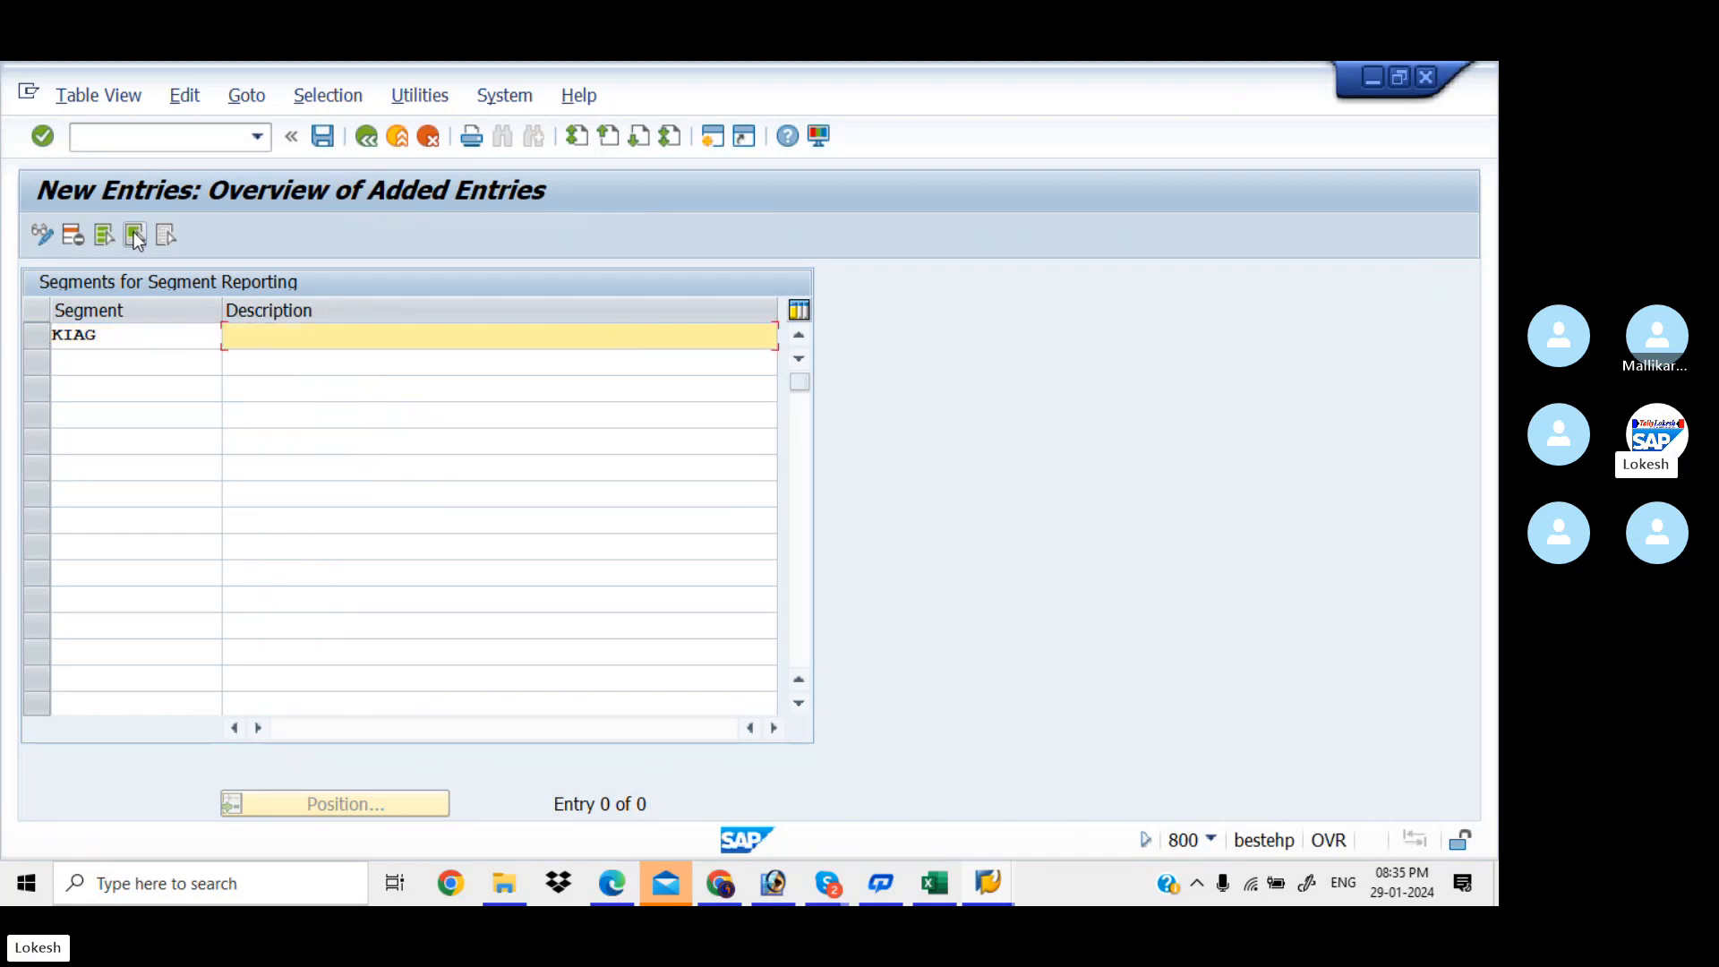
key("BackSpace")
key("Down")
key("Tab")
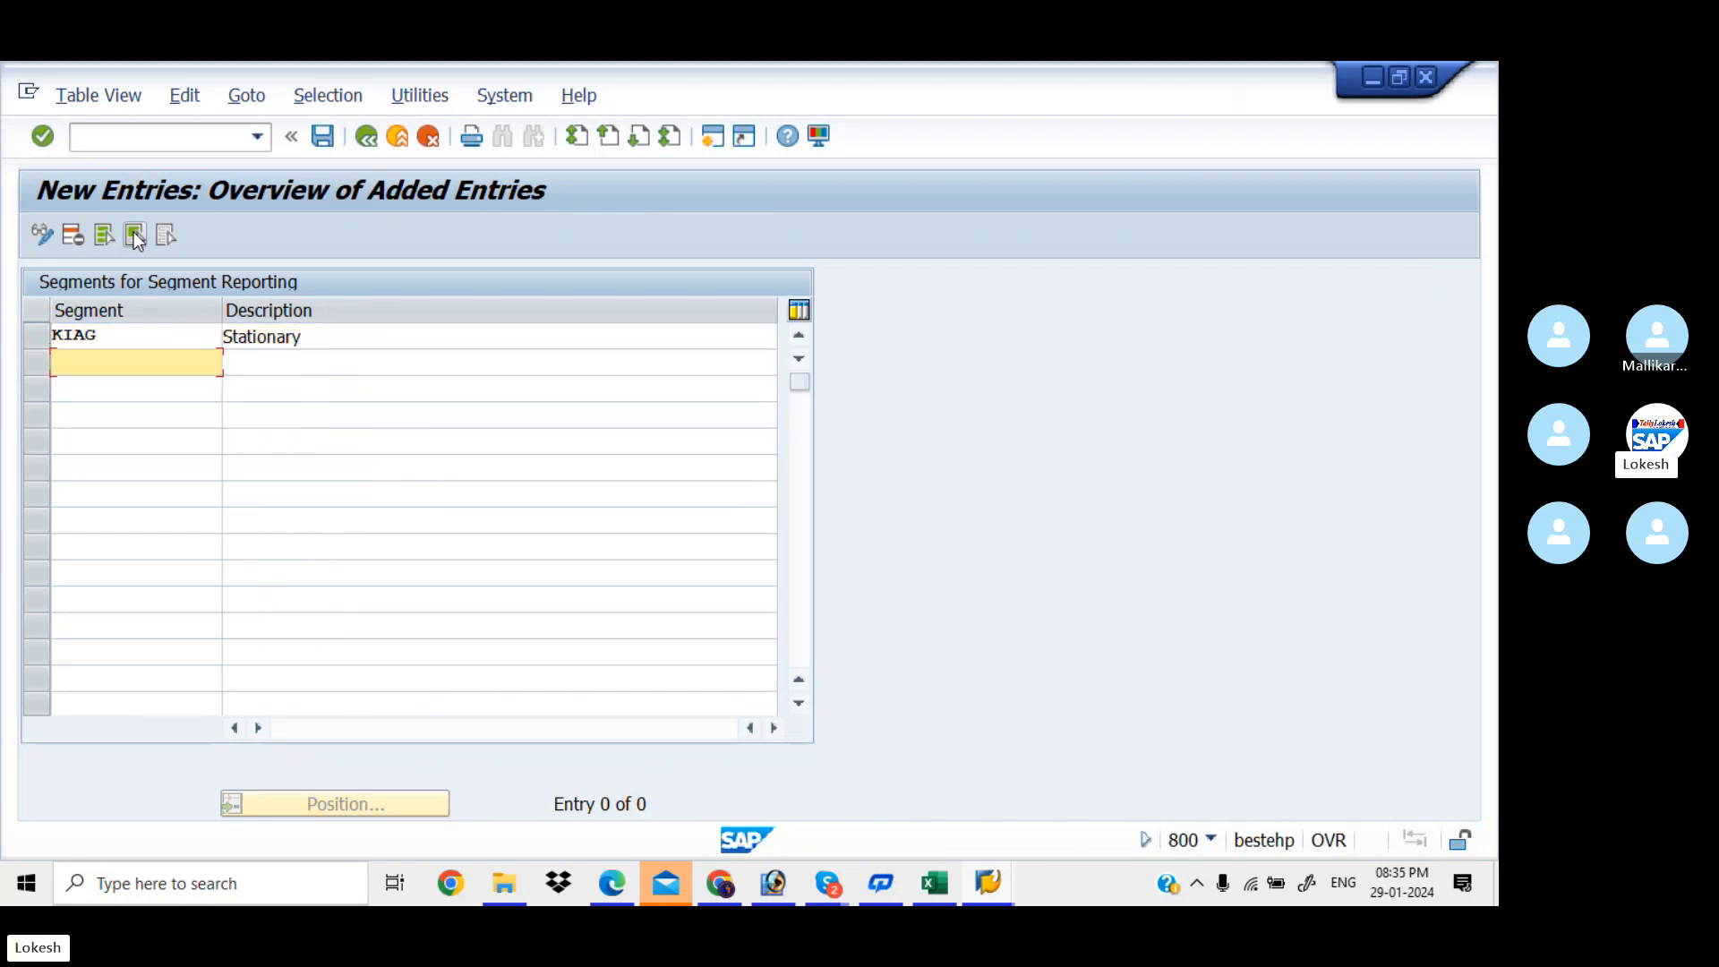
key("Tab")
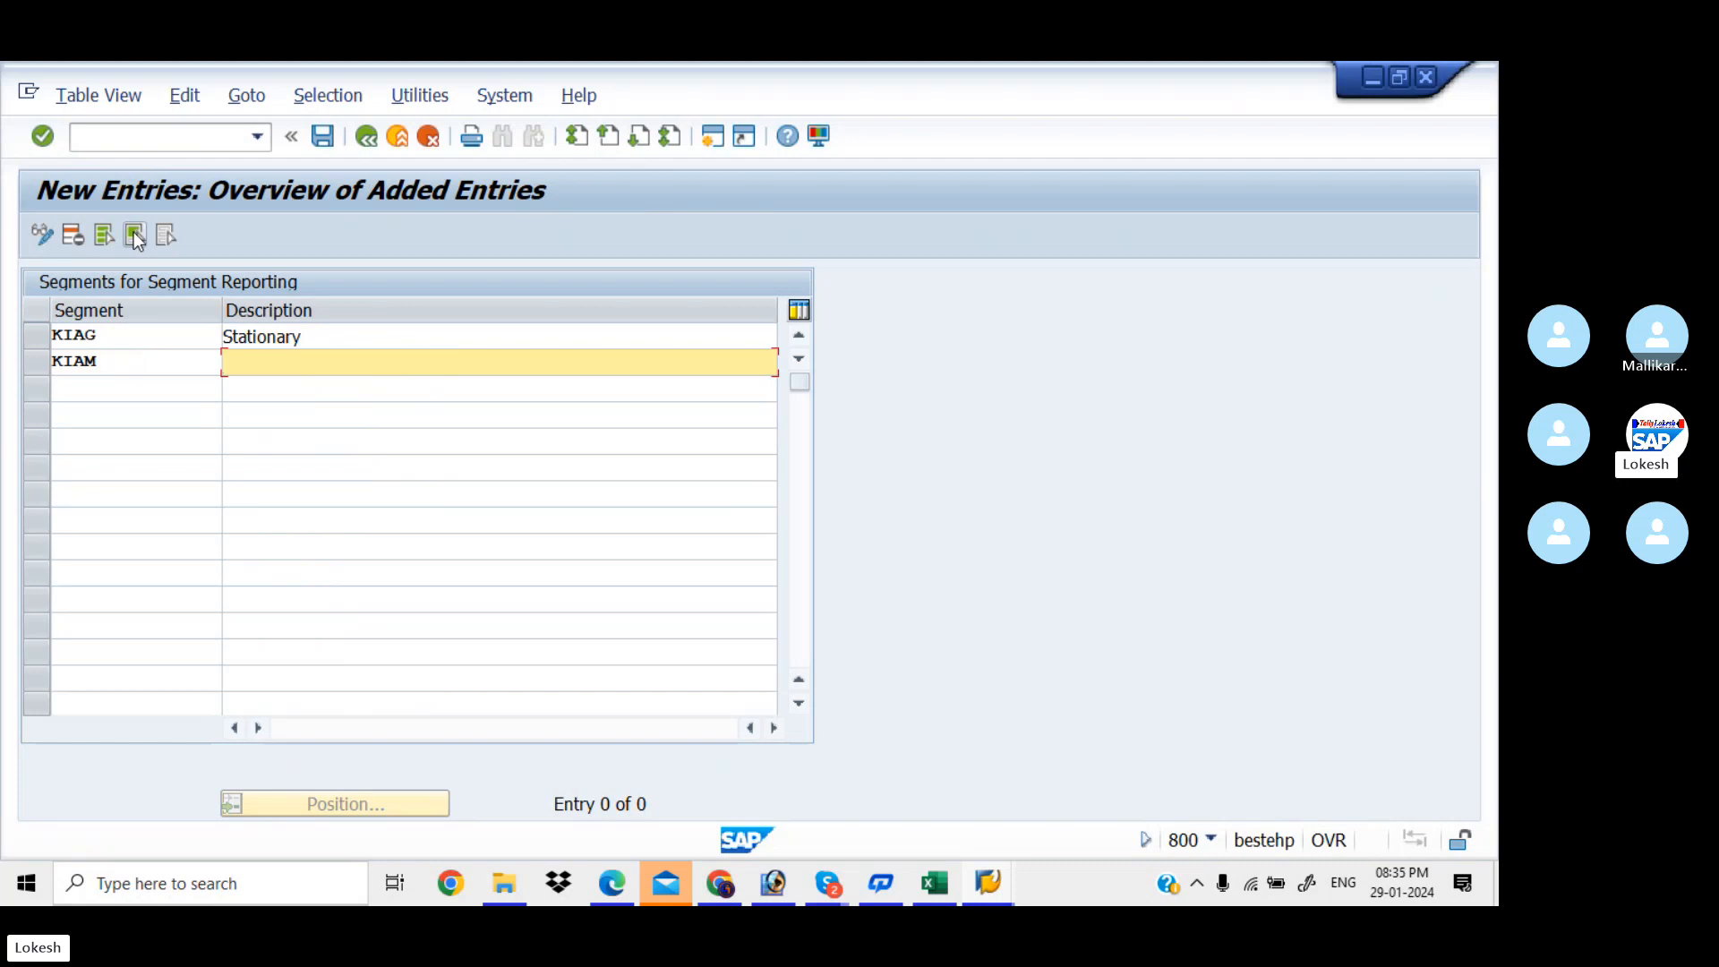
key("BackSpace")
key("Down")
key("Down")
key("Tab")
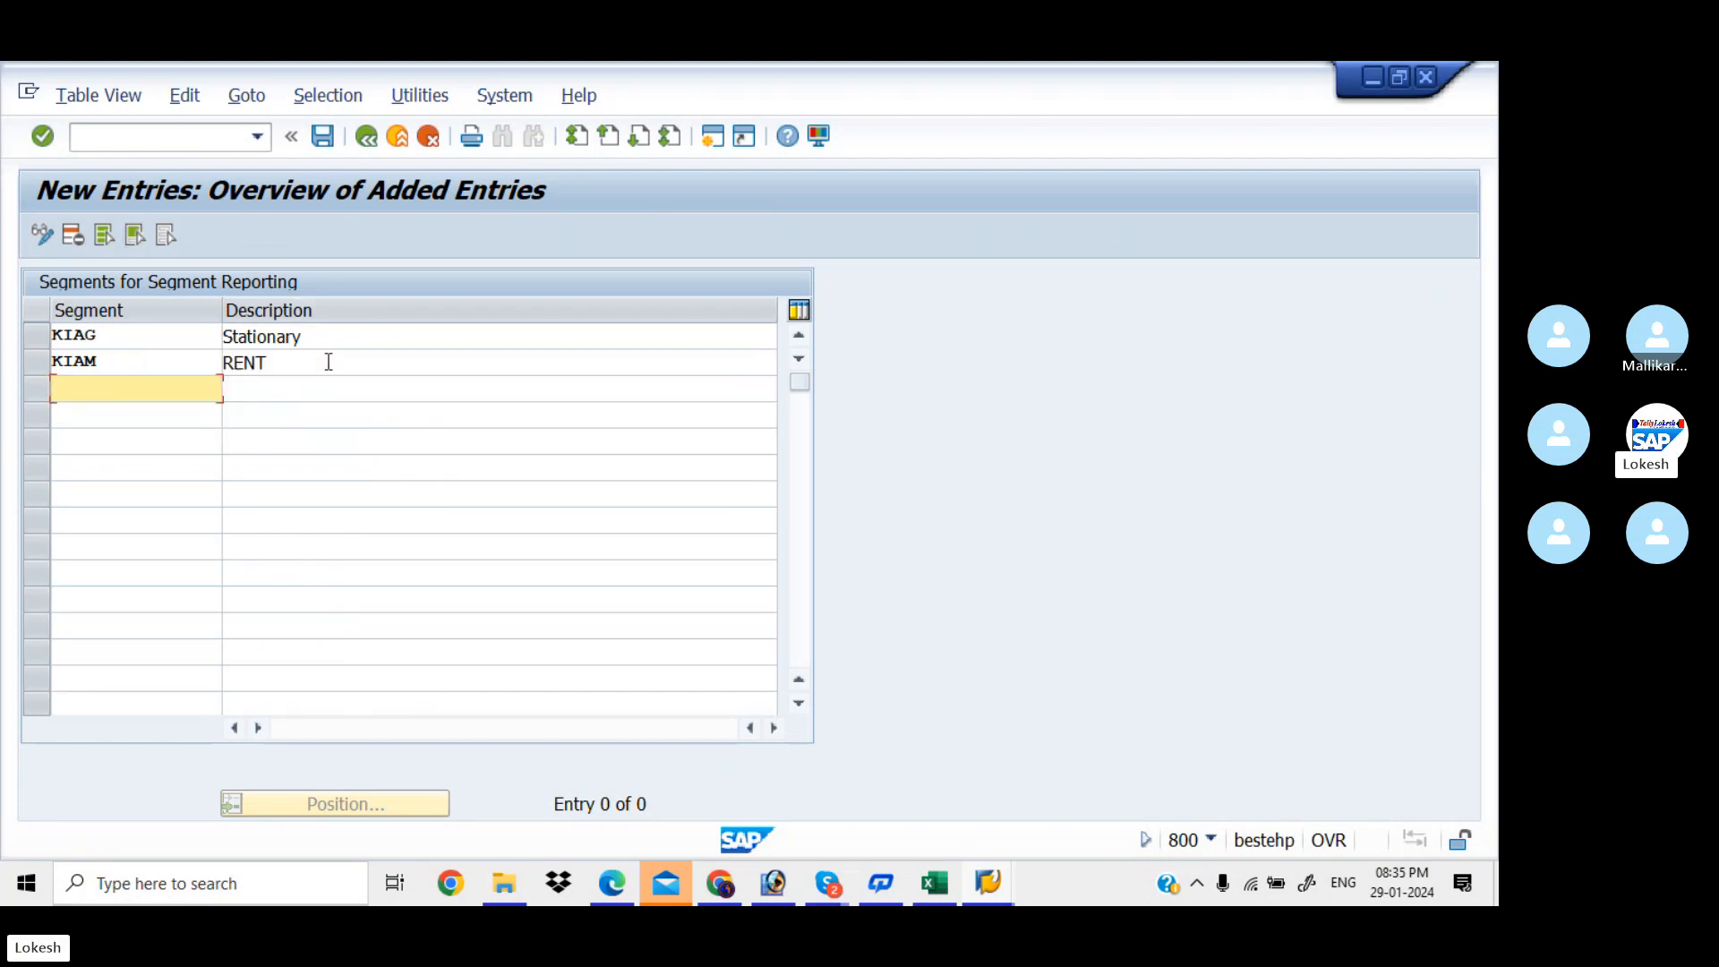
Save the two segments under a new request 'Define Segments for KIAA'
left_click(329, 138)
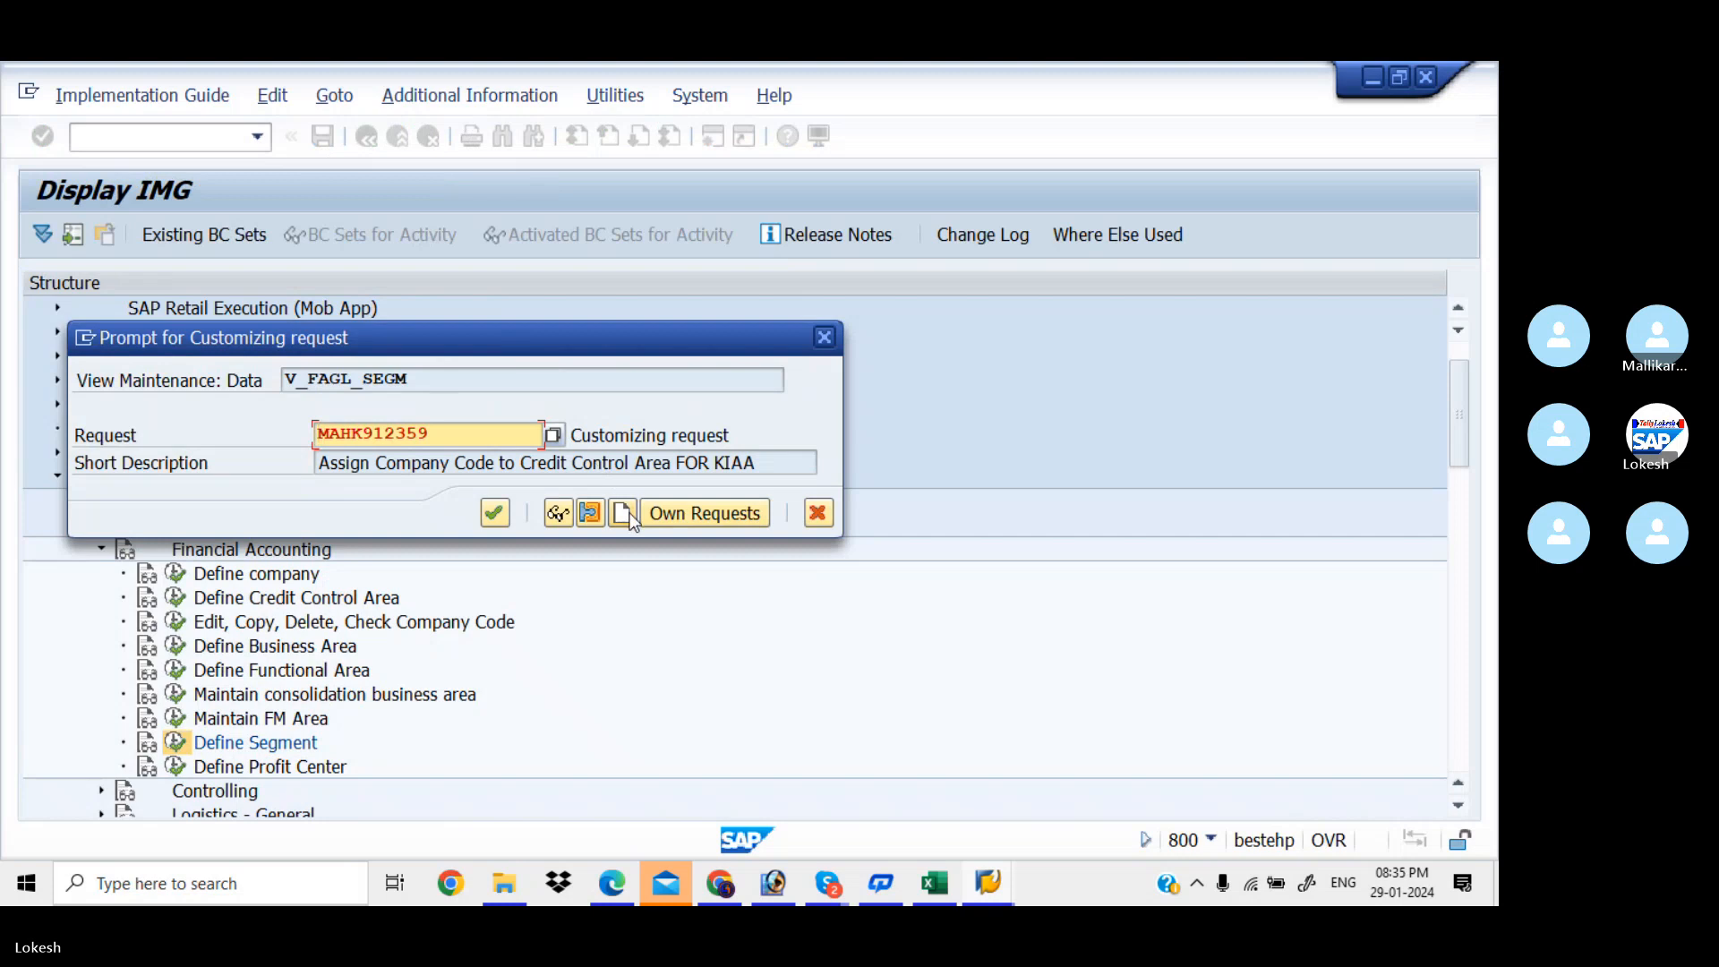
left_click(629, 516)
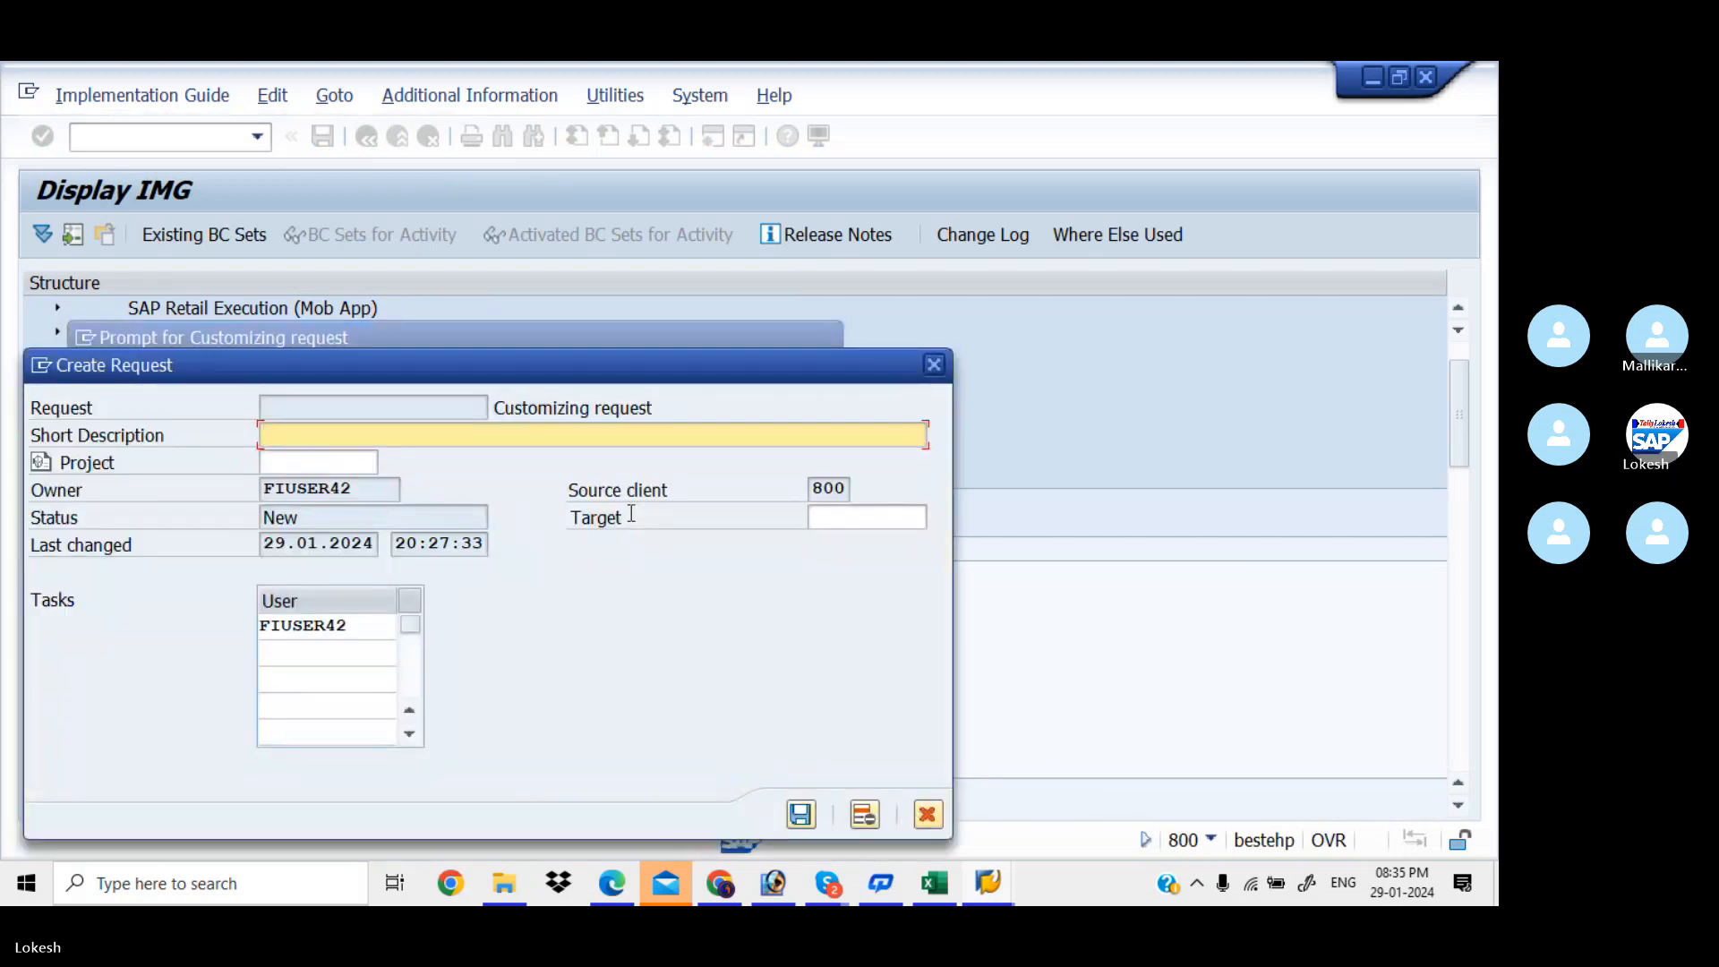
type("Define Segment")
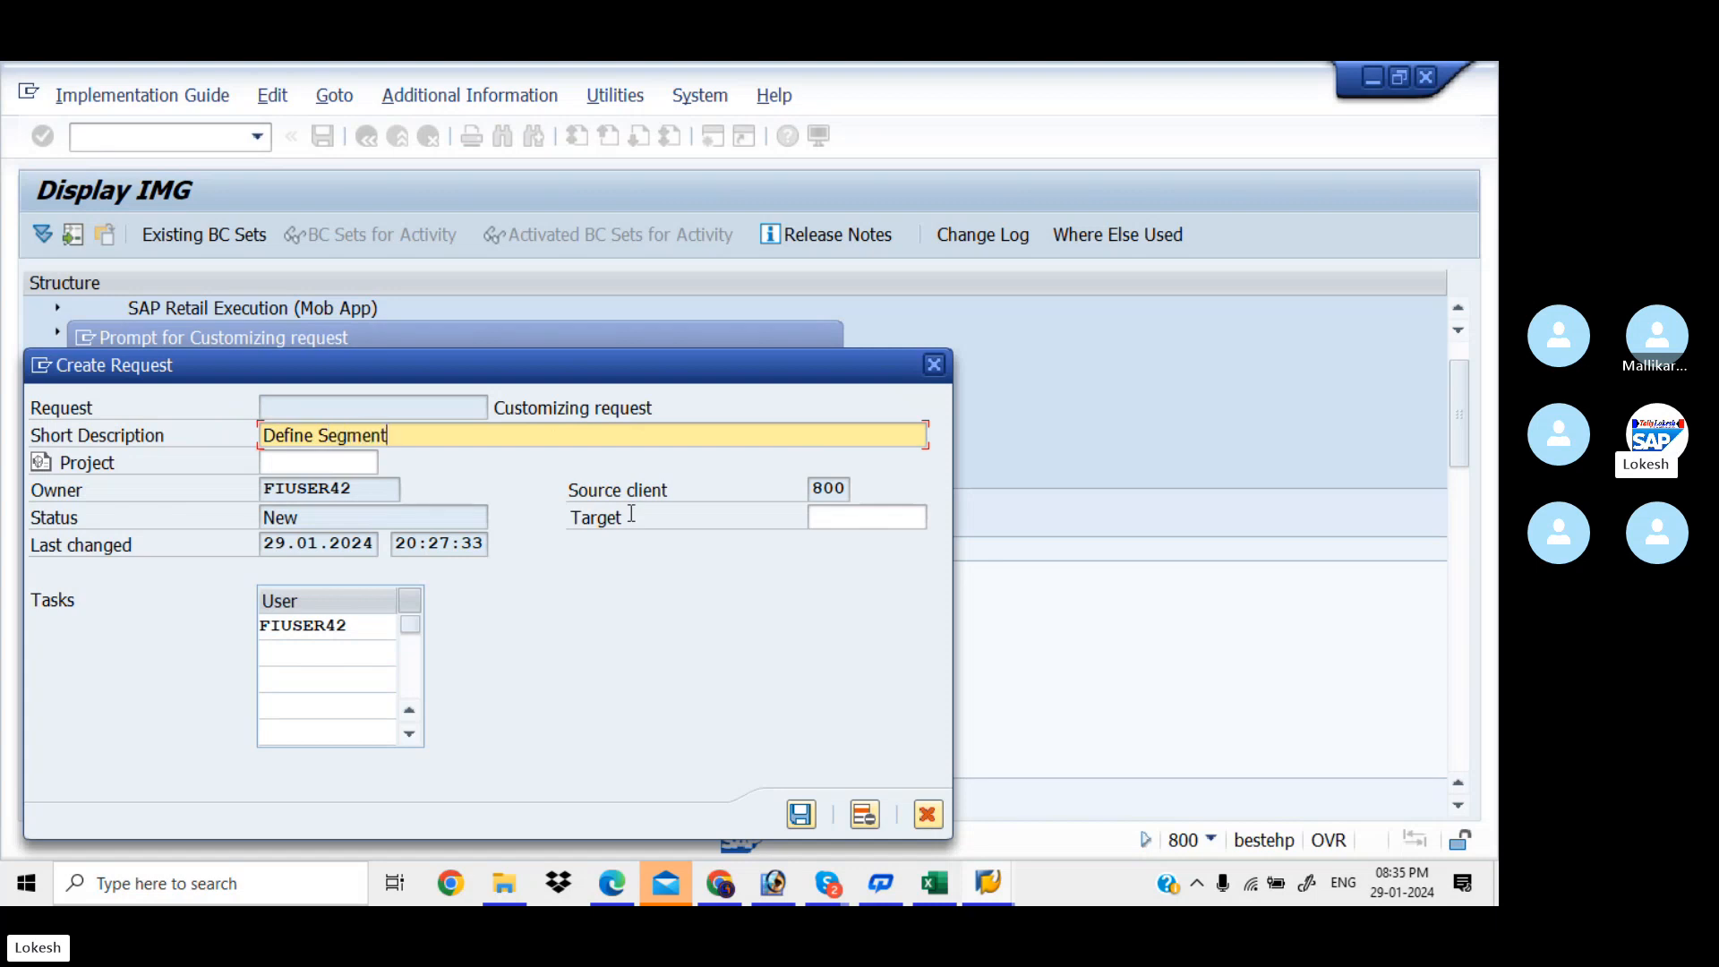
type("s for")
key("BackSpace")
key("BackSpace")
left_click(812, 806)
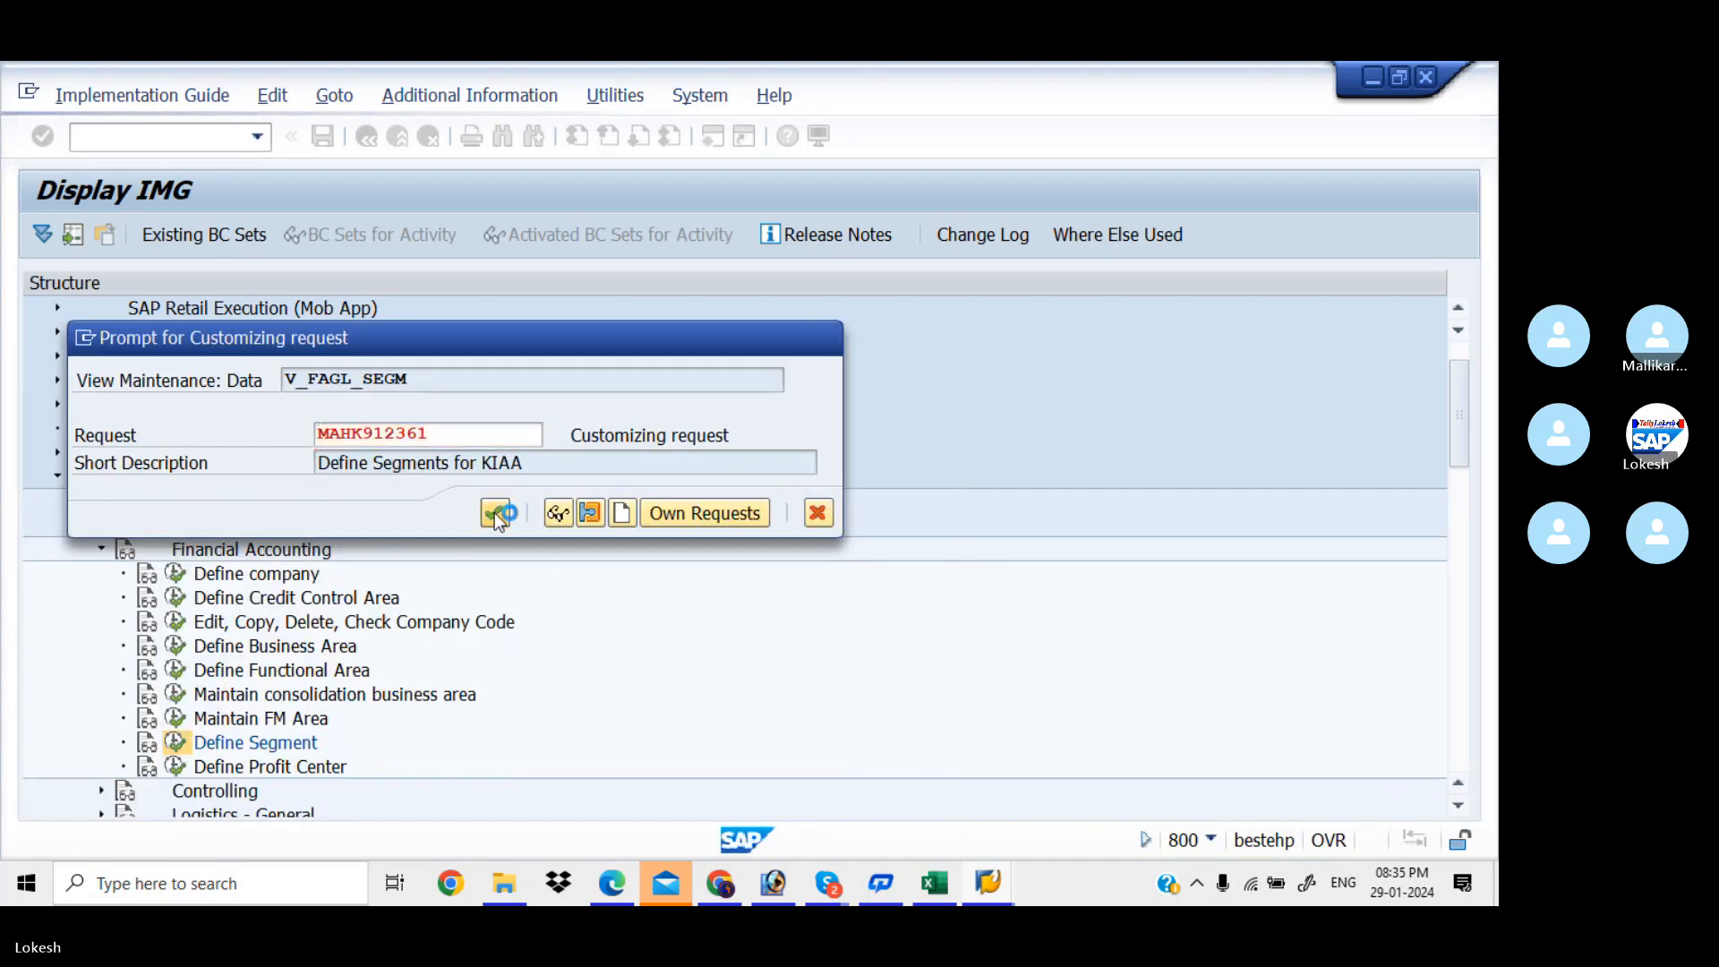
left_click(495, 512)
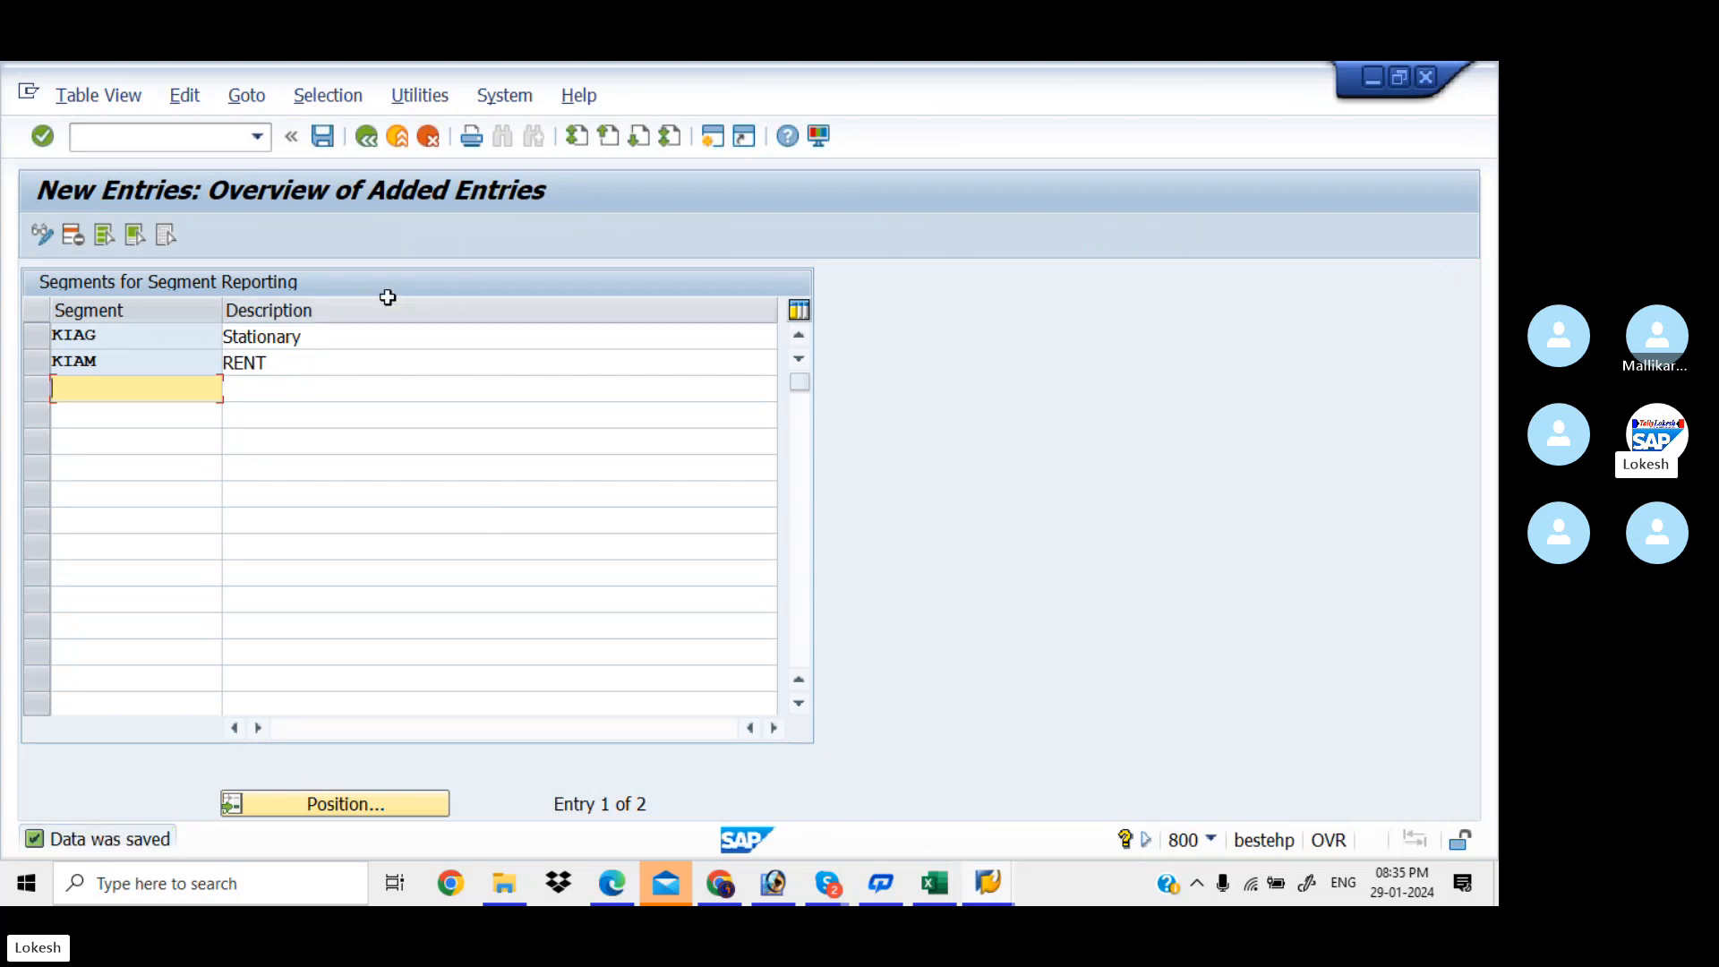
Back out of the IMG to the SAP Easy Access menu
left_click(364, 137)
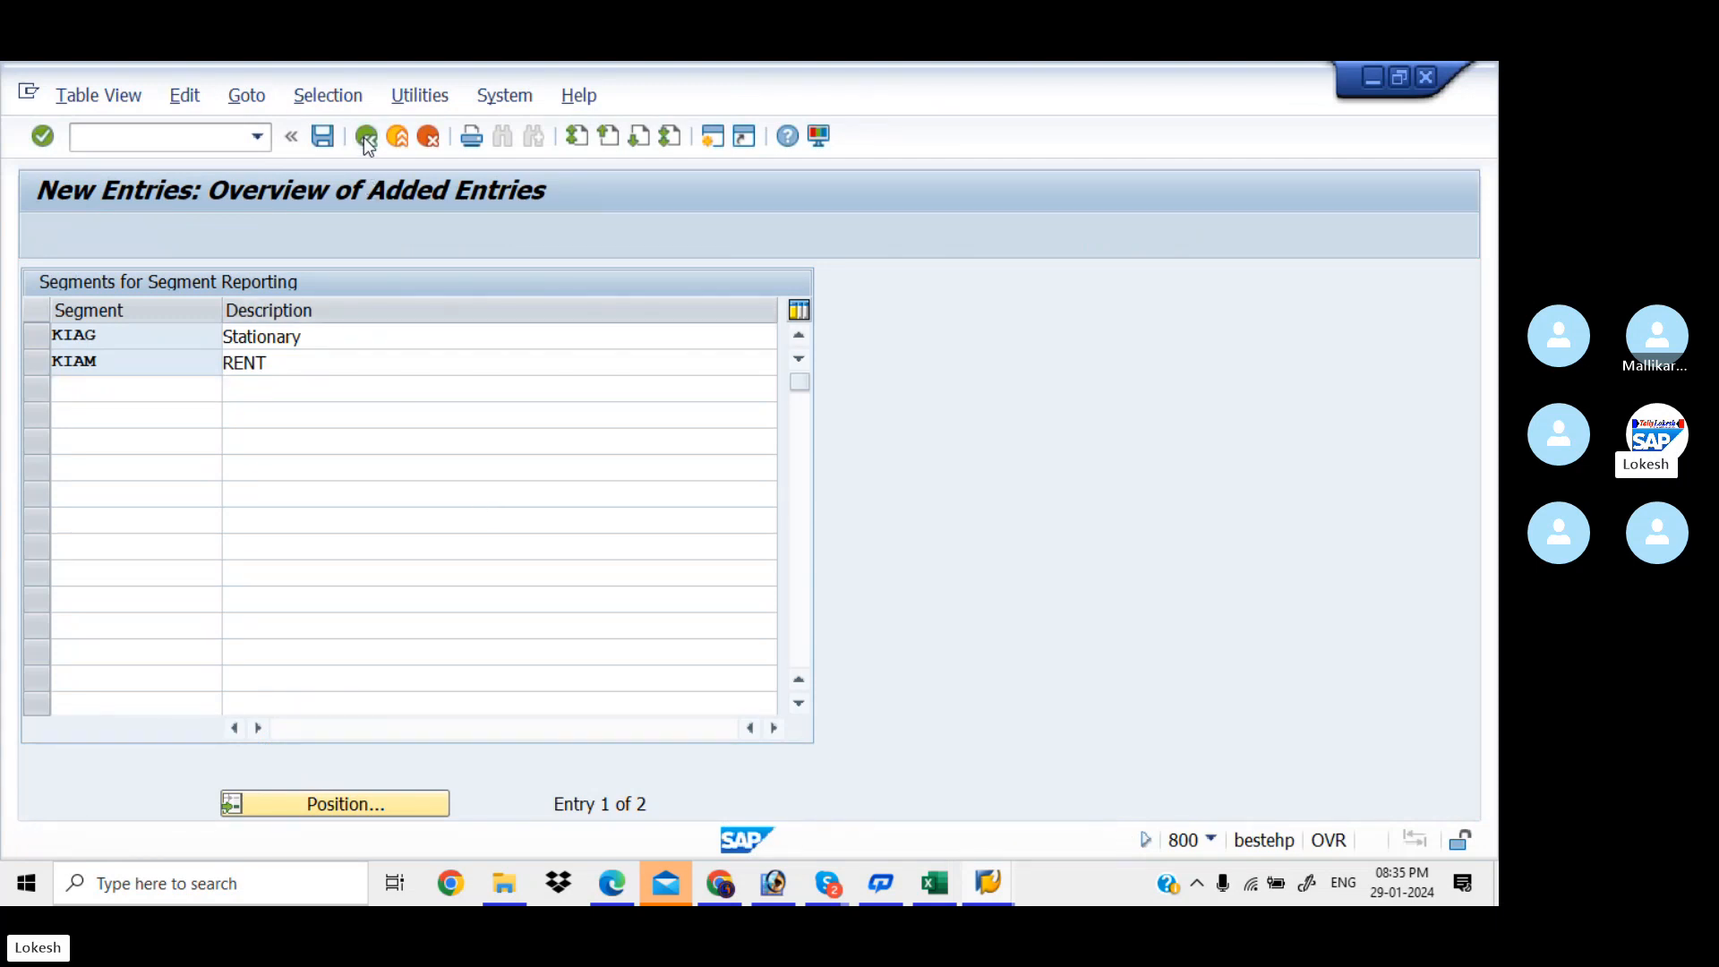
left_click(364, 137)
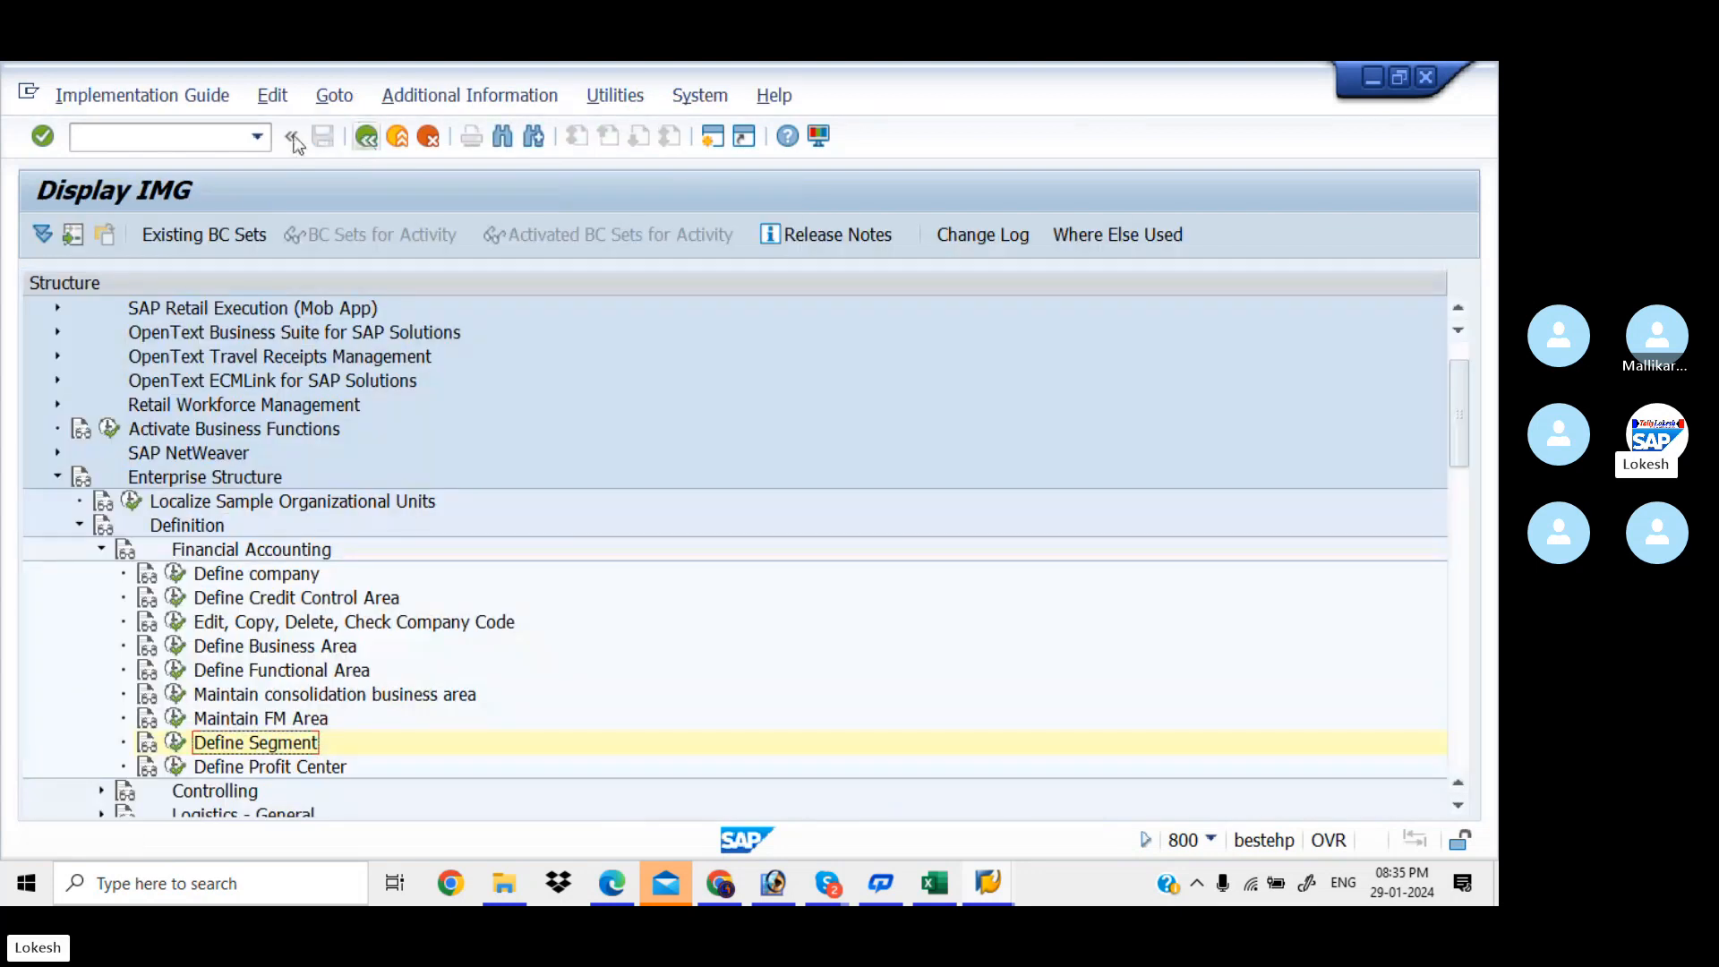
left_click(366, 139)
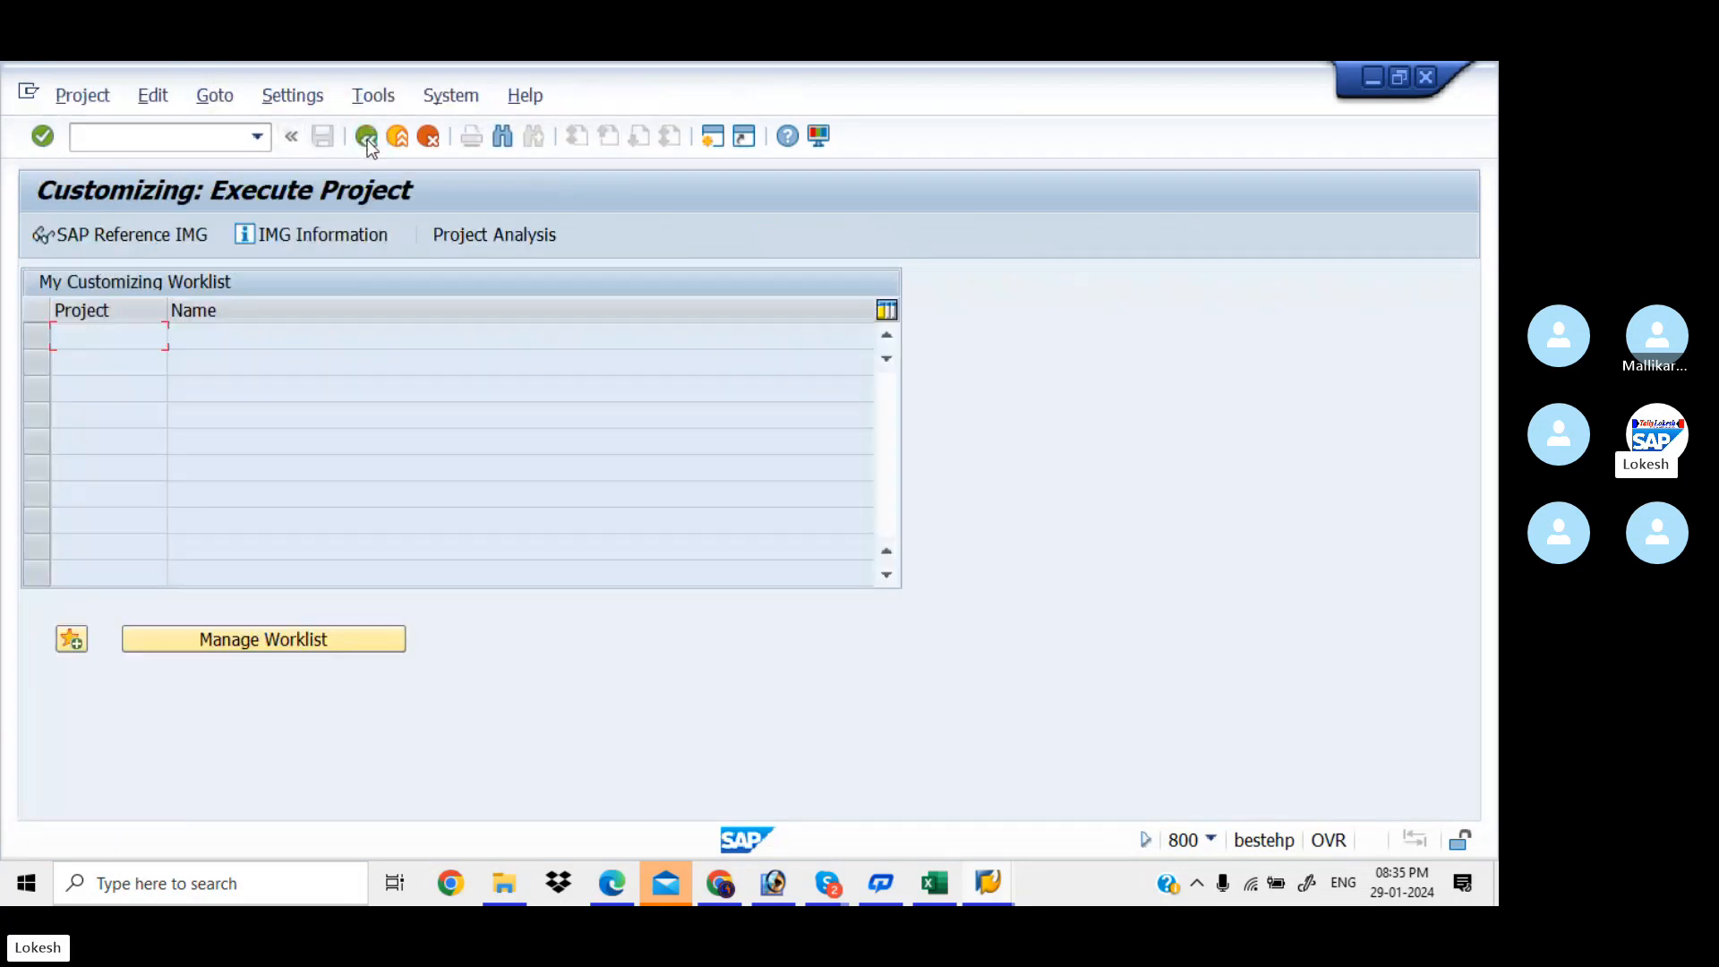
left_click(368, 139)
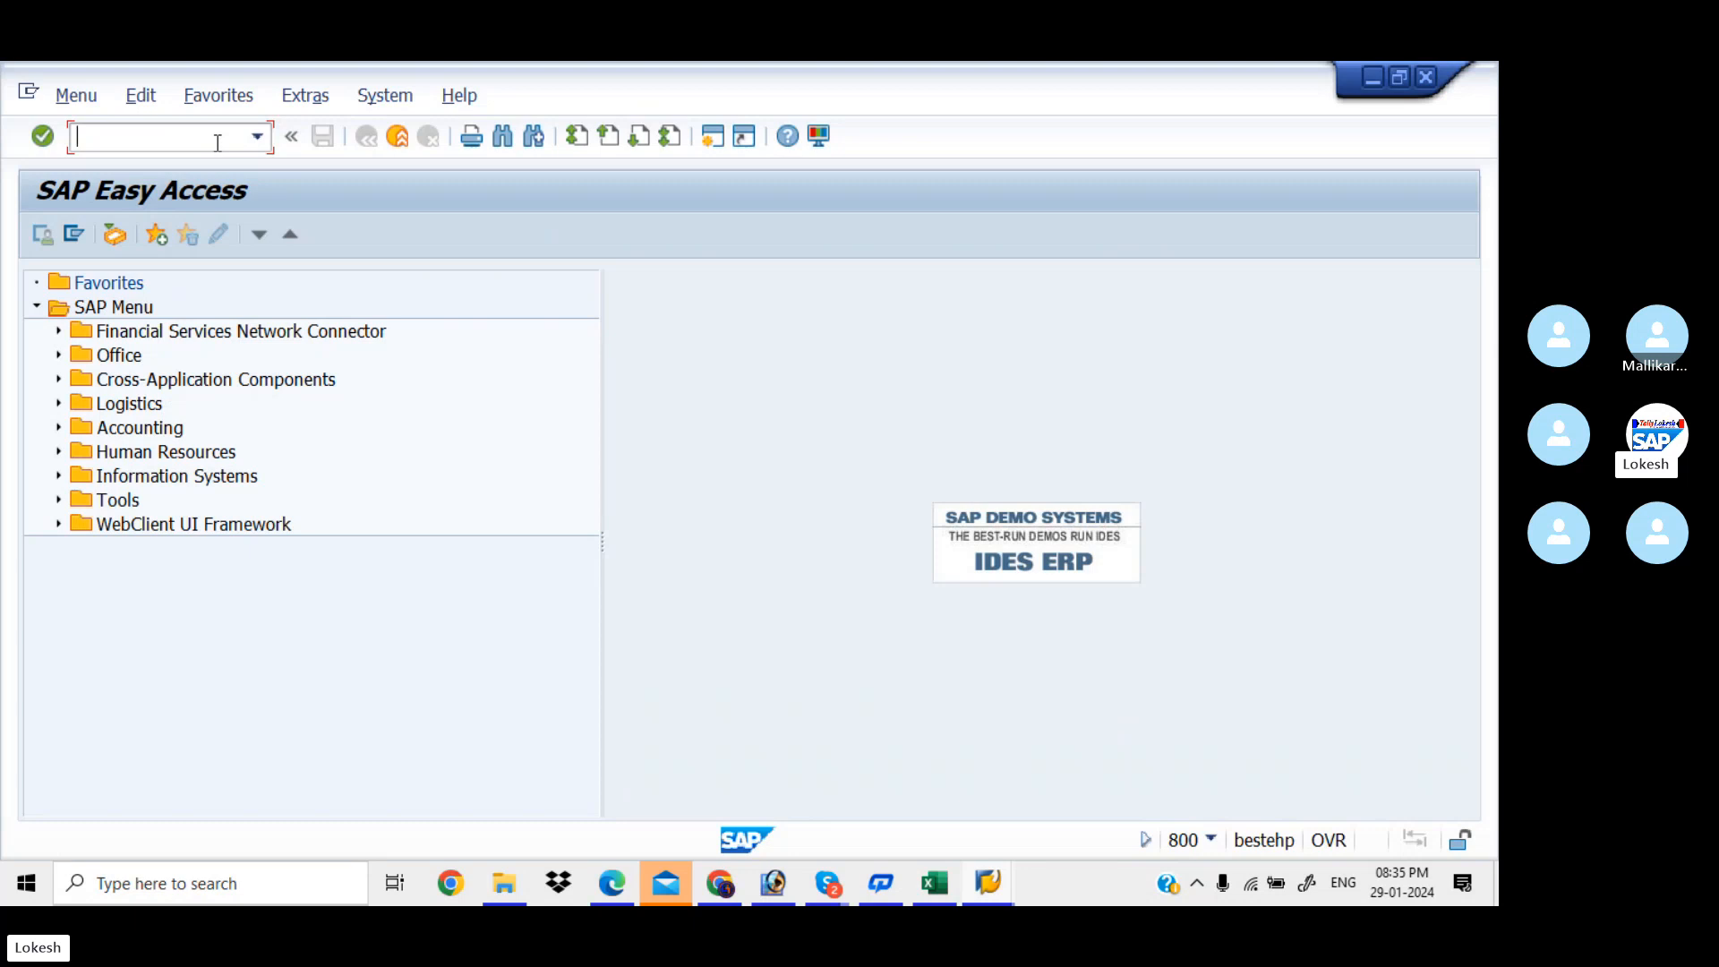
Look up the Define Company code OX15 in the Excel checklist, then return to SAP
left_click(933, 885)
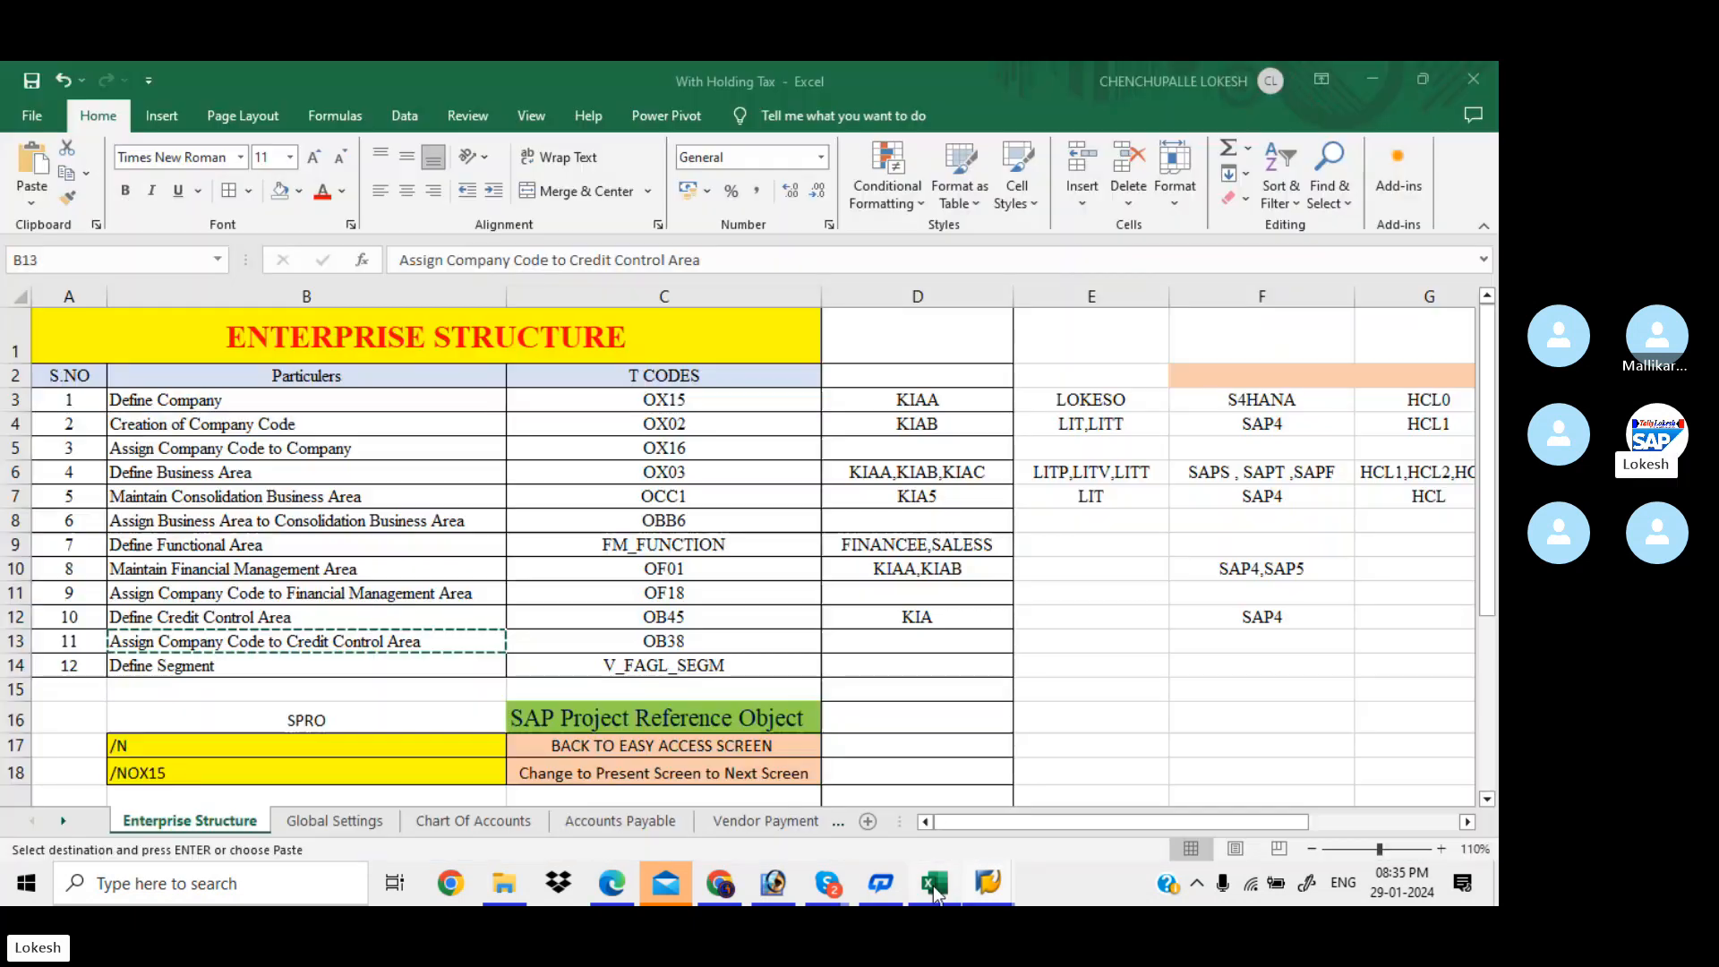
left_click(671, 455)
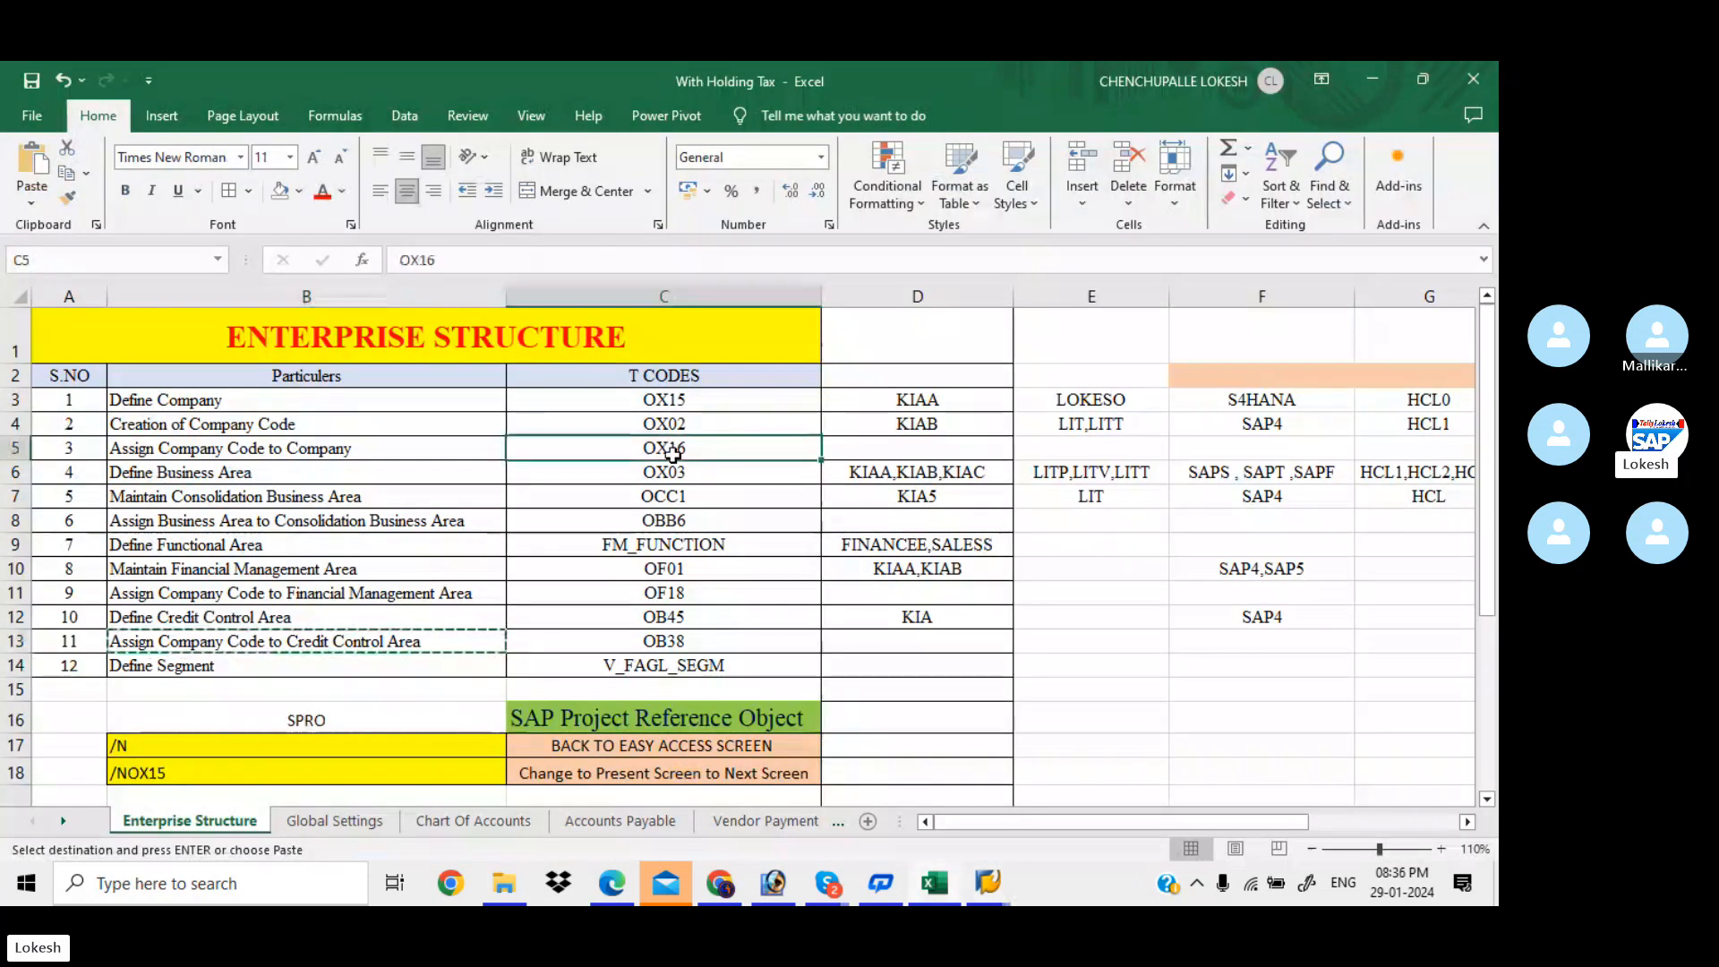
key("Escape")
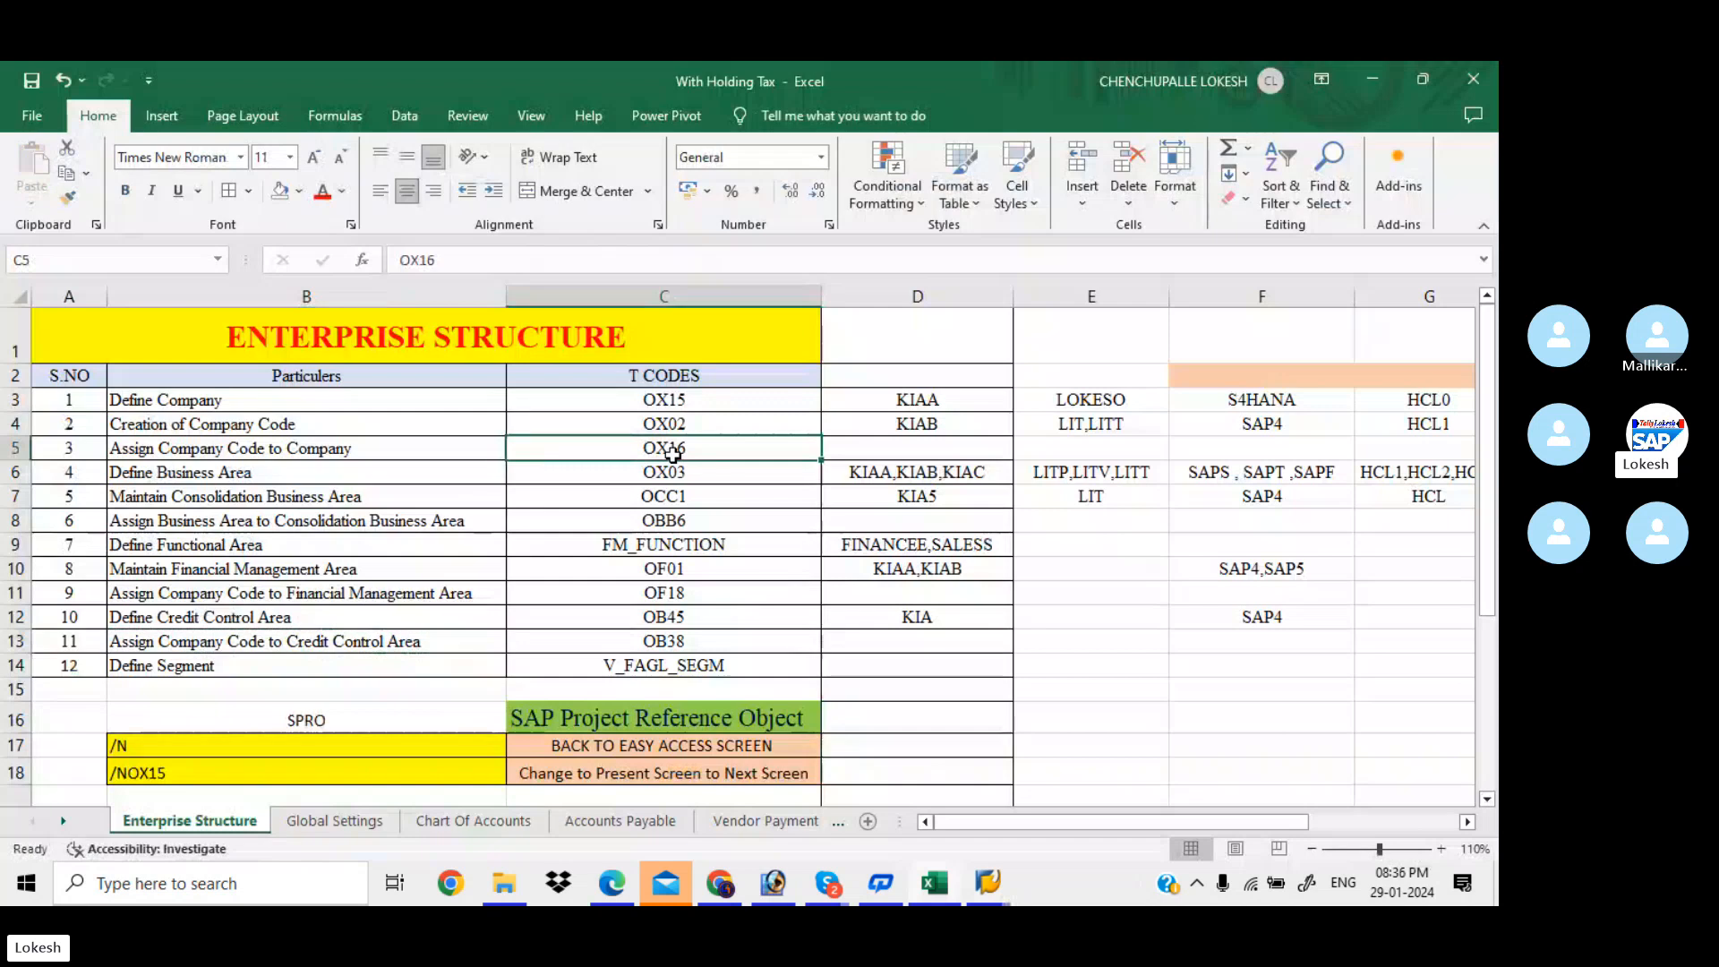
left_click(744, 407)
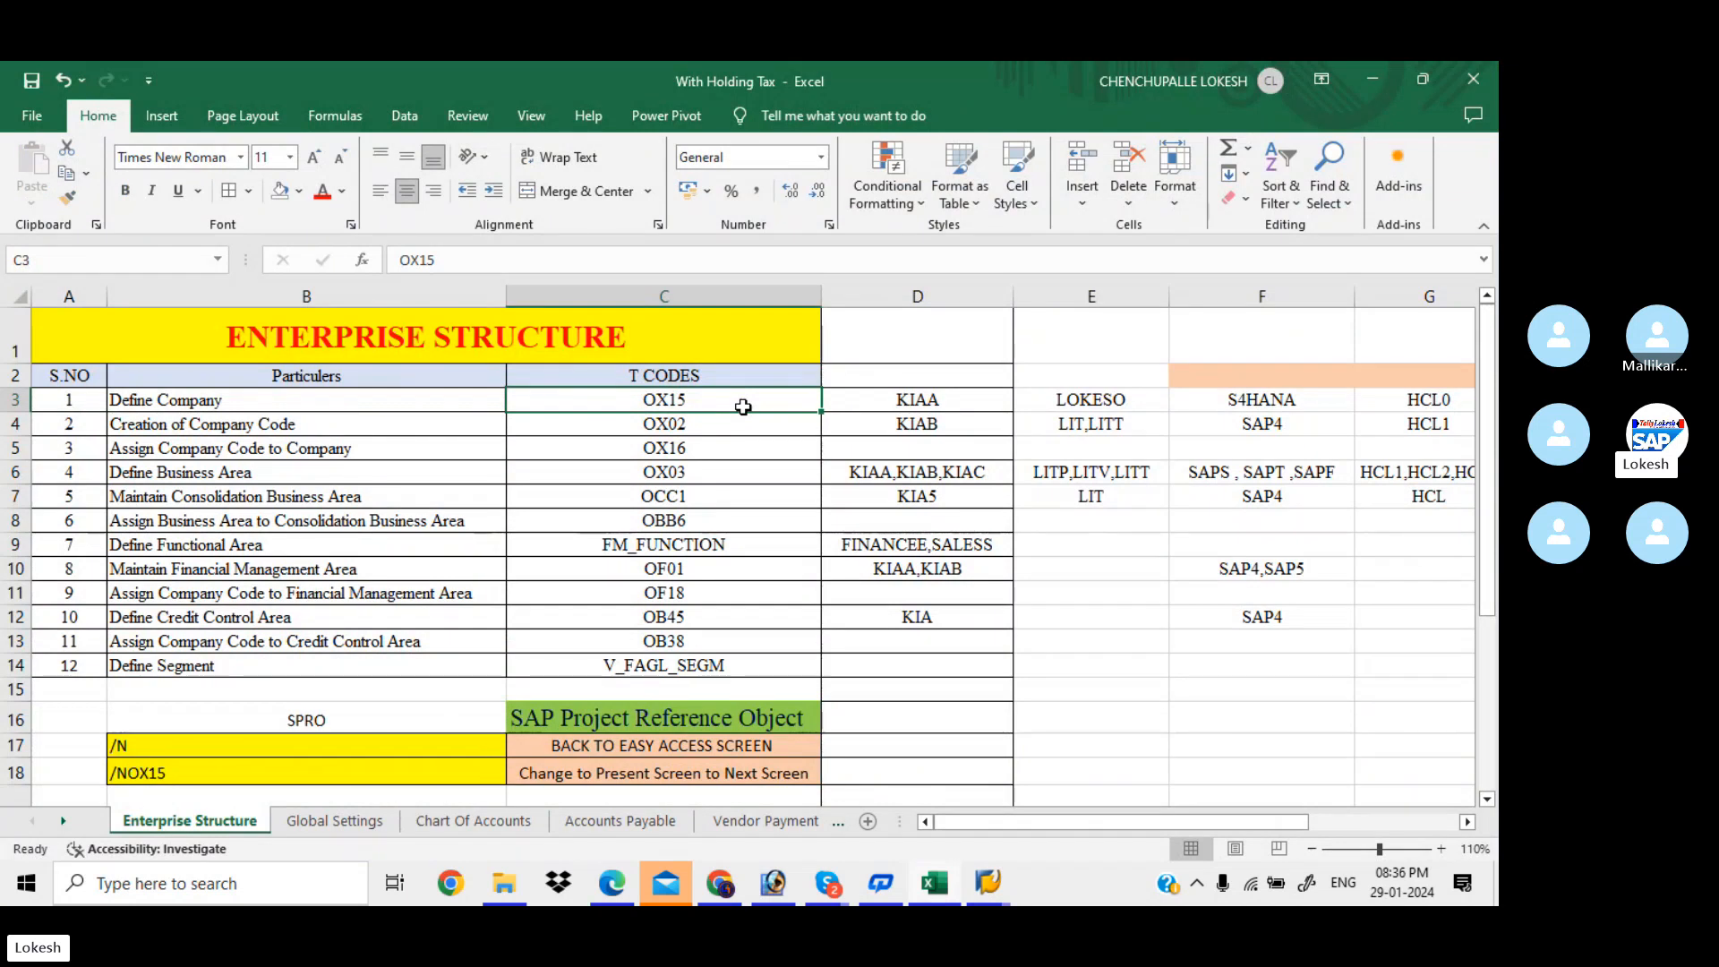
key("alt+Tab")
Run OX15 and position the internal trading partners list at company KIAA, KIA PVT LTD
type("OX15")
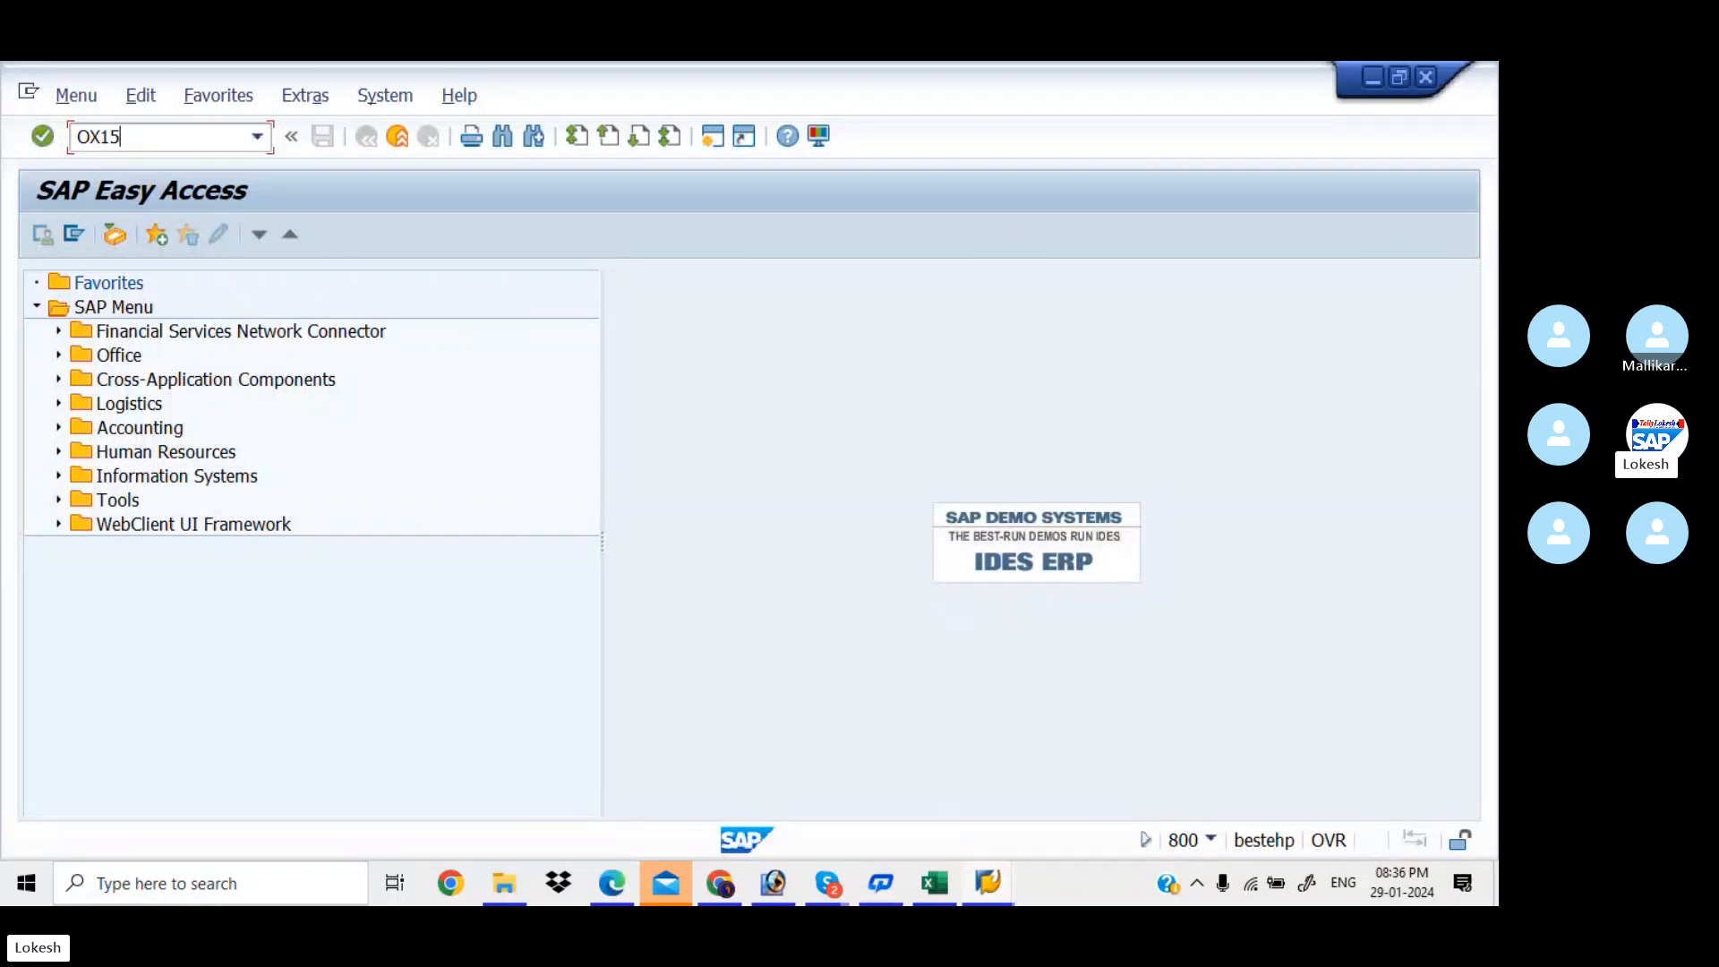
key("Return")
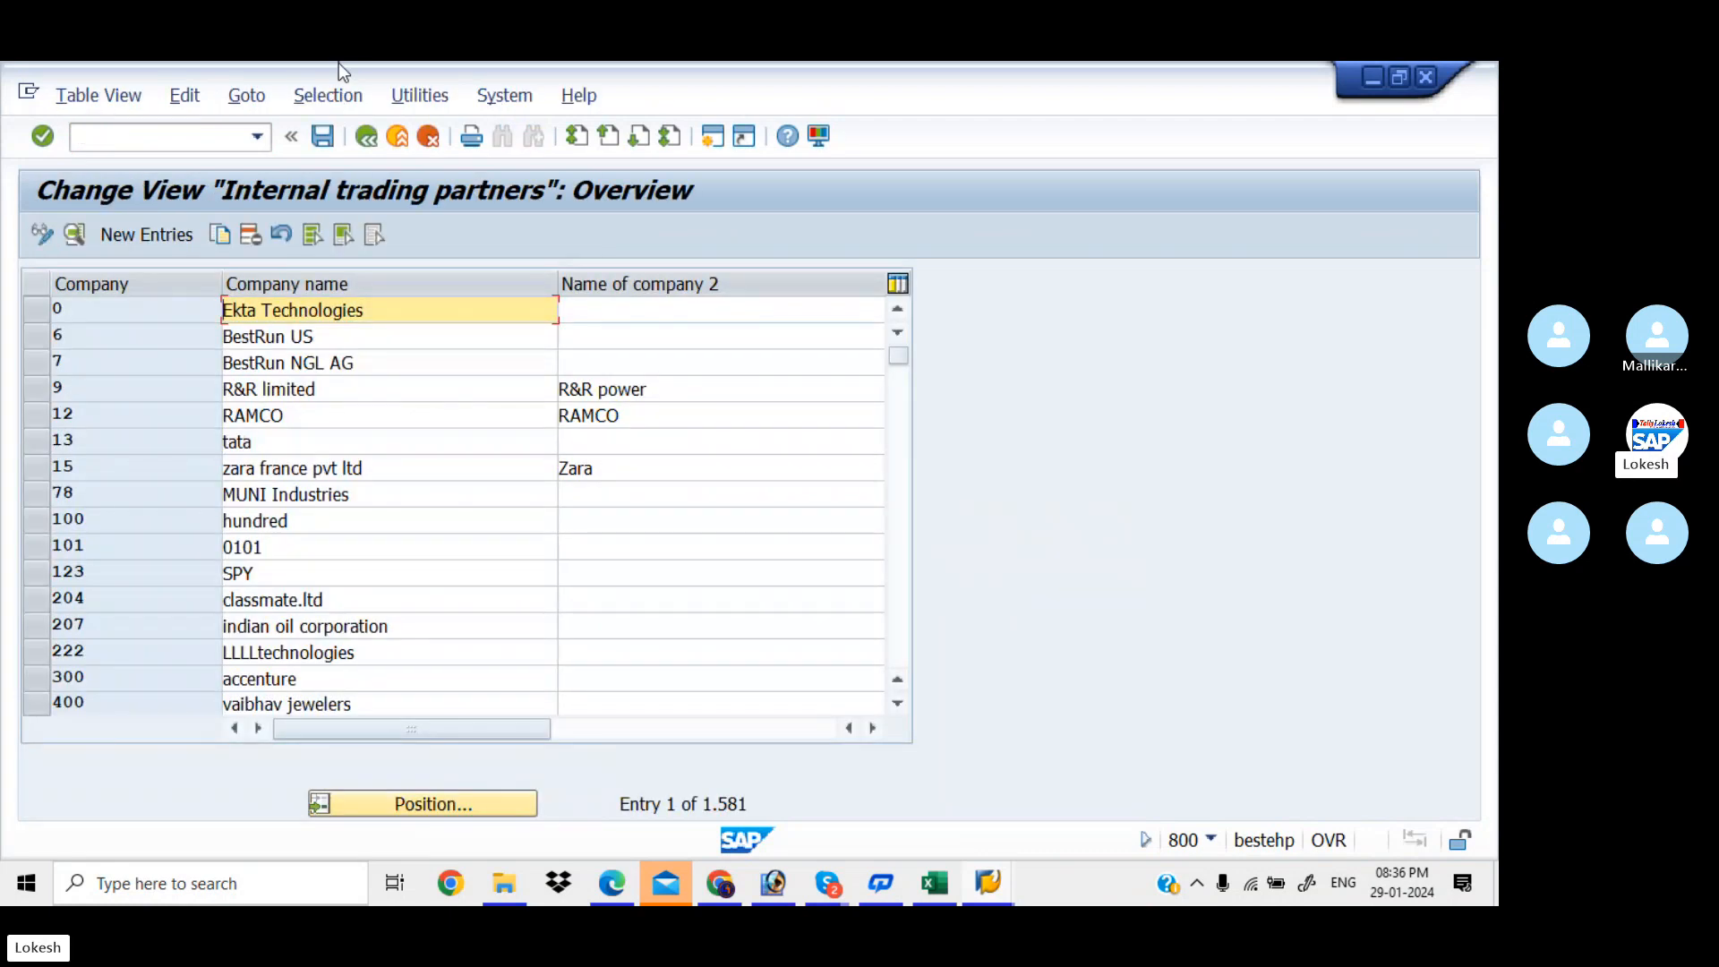
left_click(471, 802)
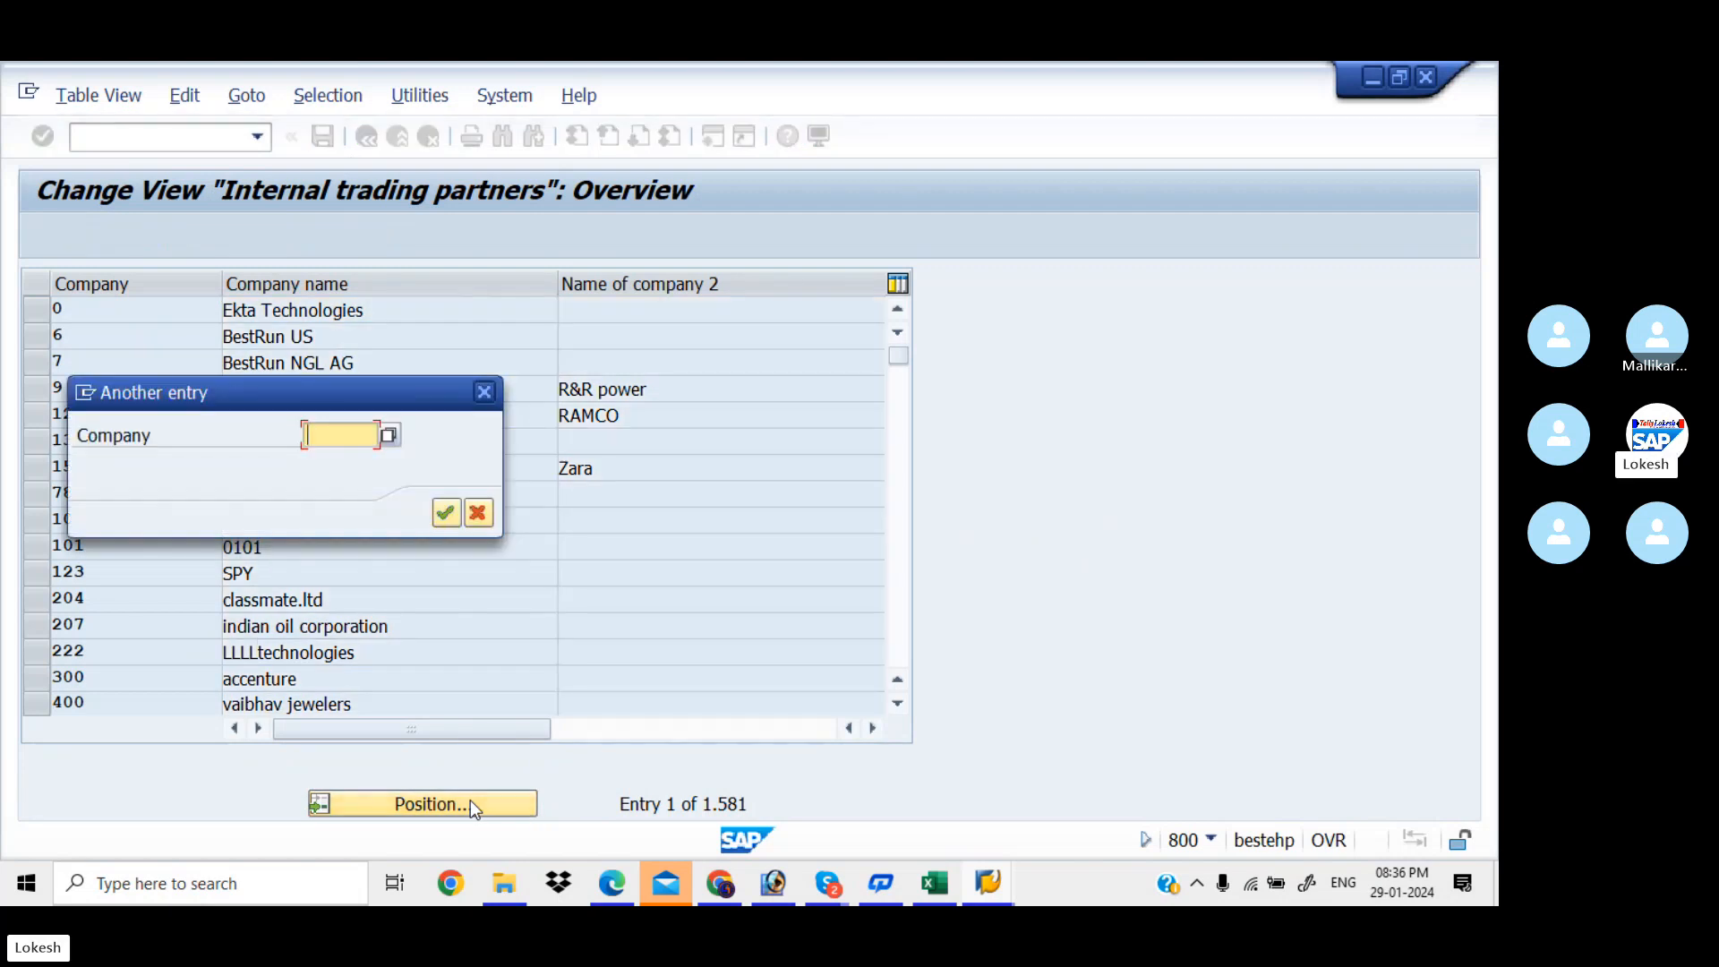
type("KIA")
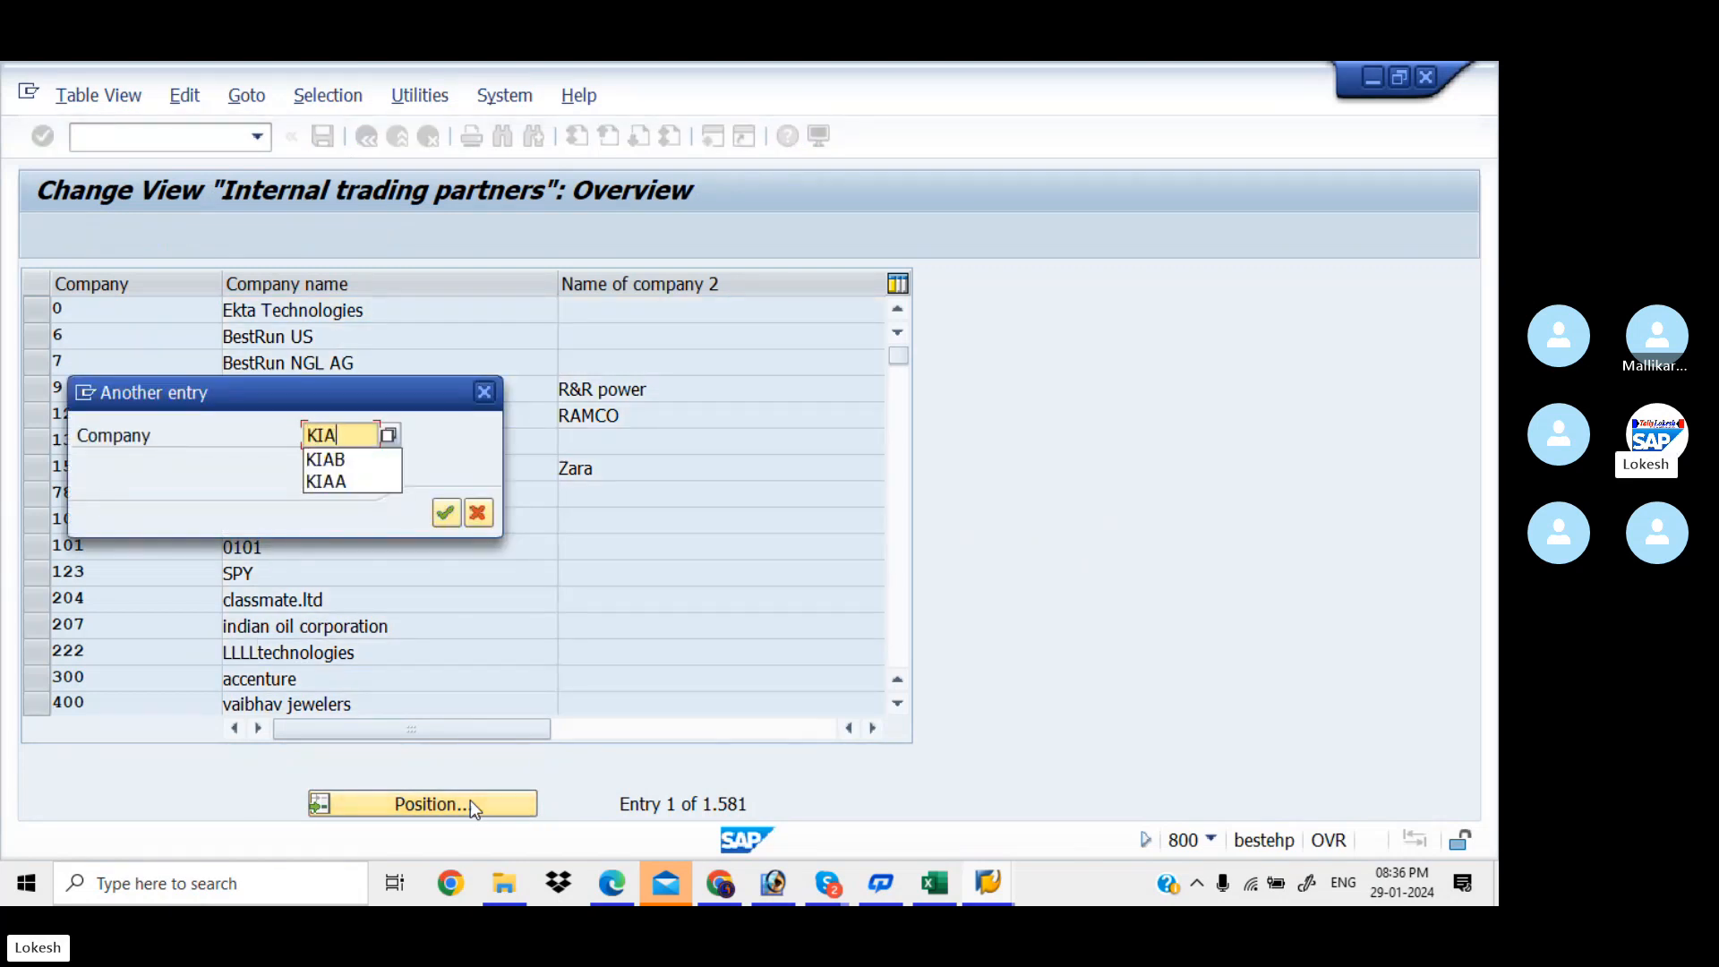
type("A")
key("Return")
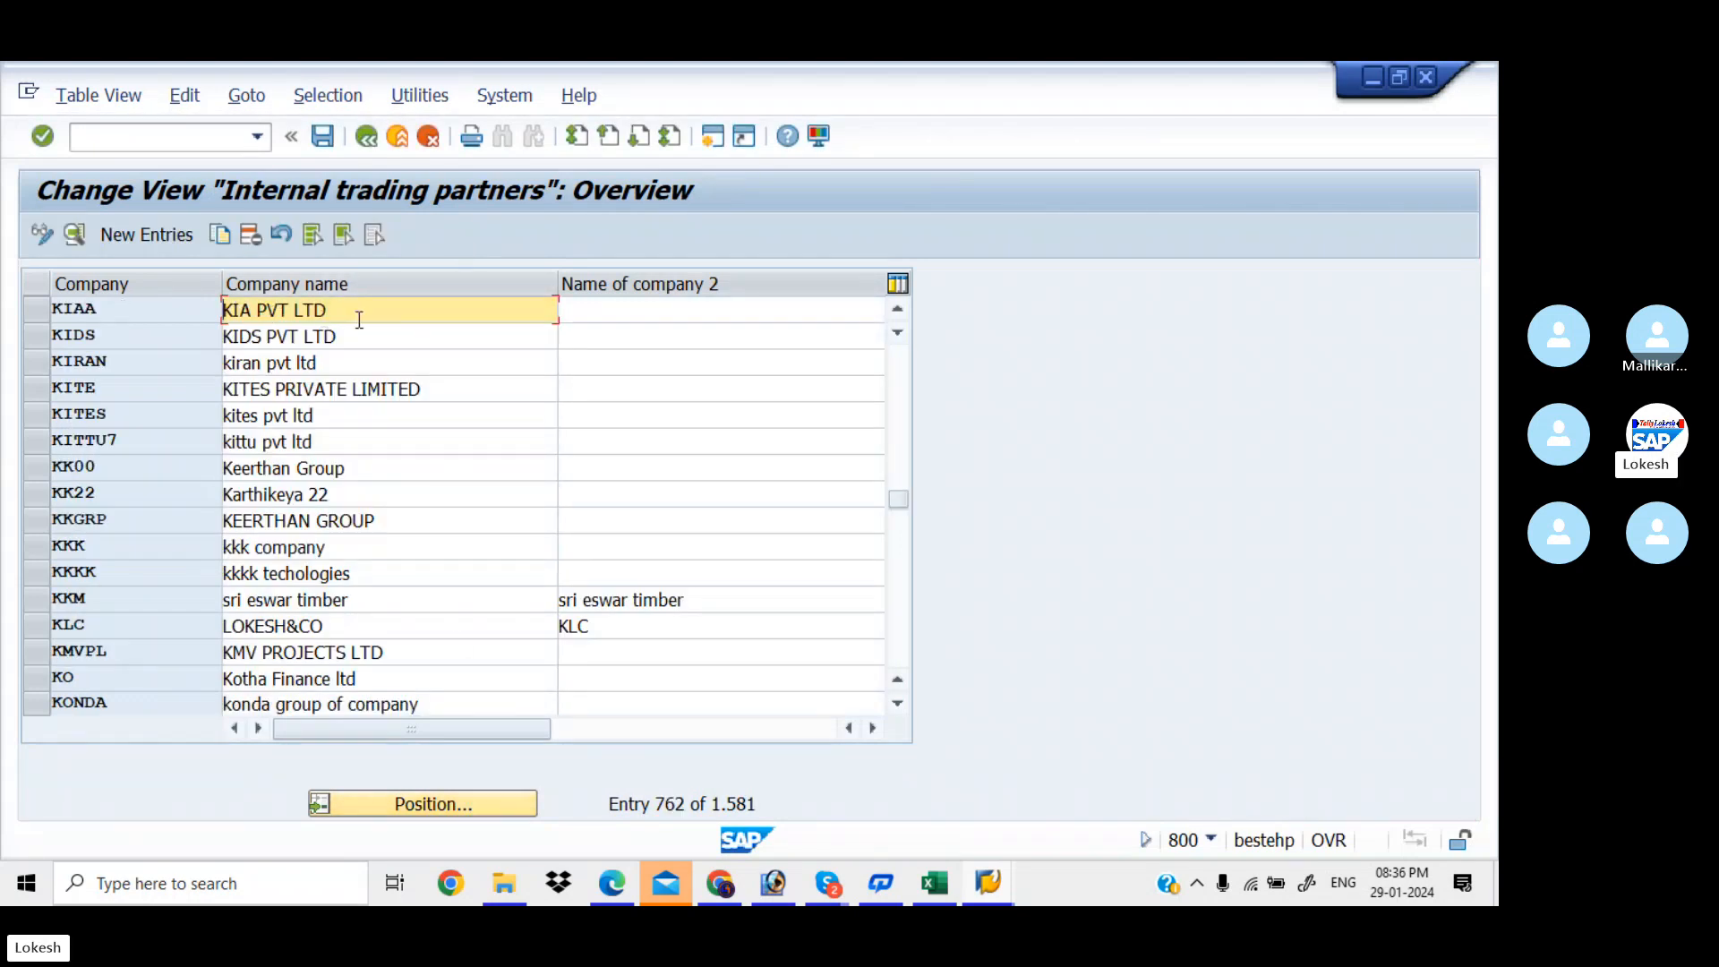
left_click(202, 136)
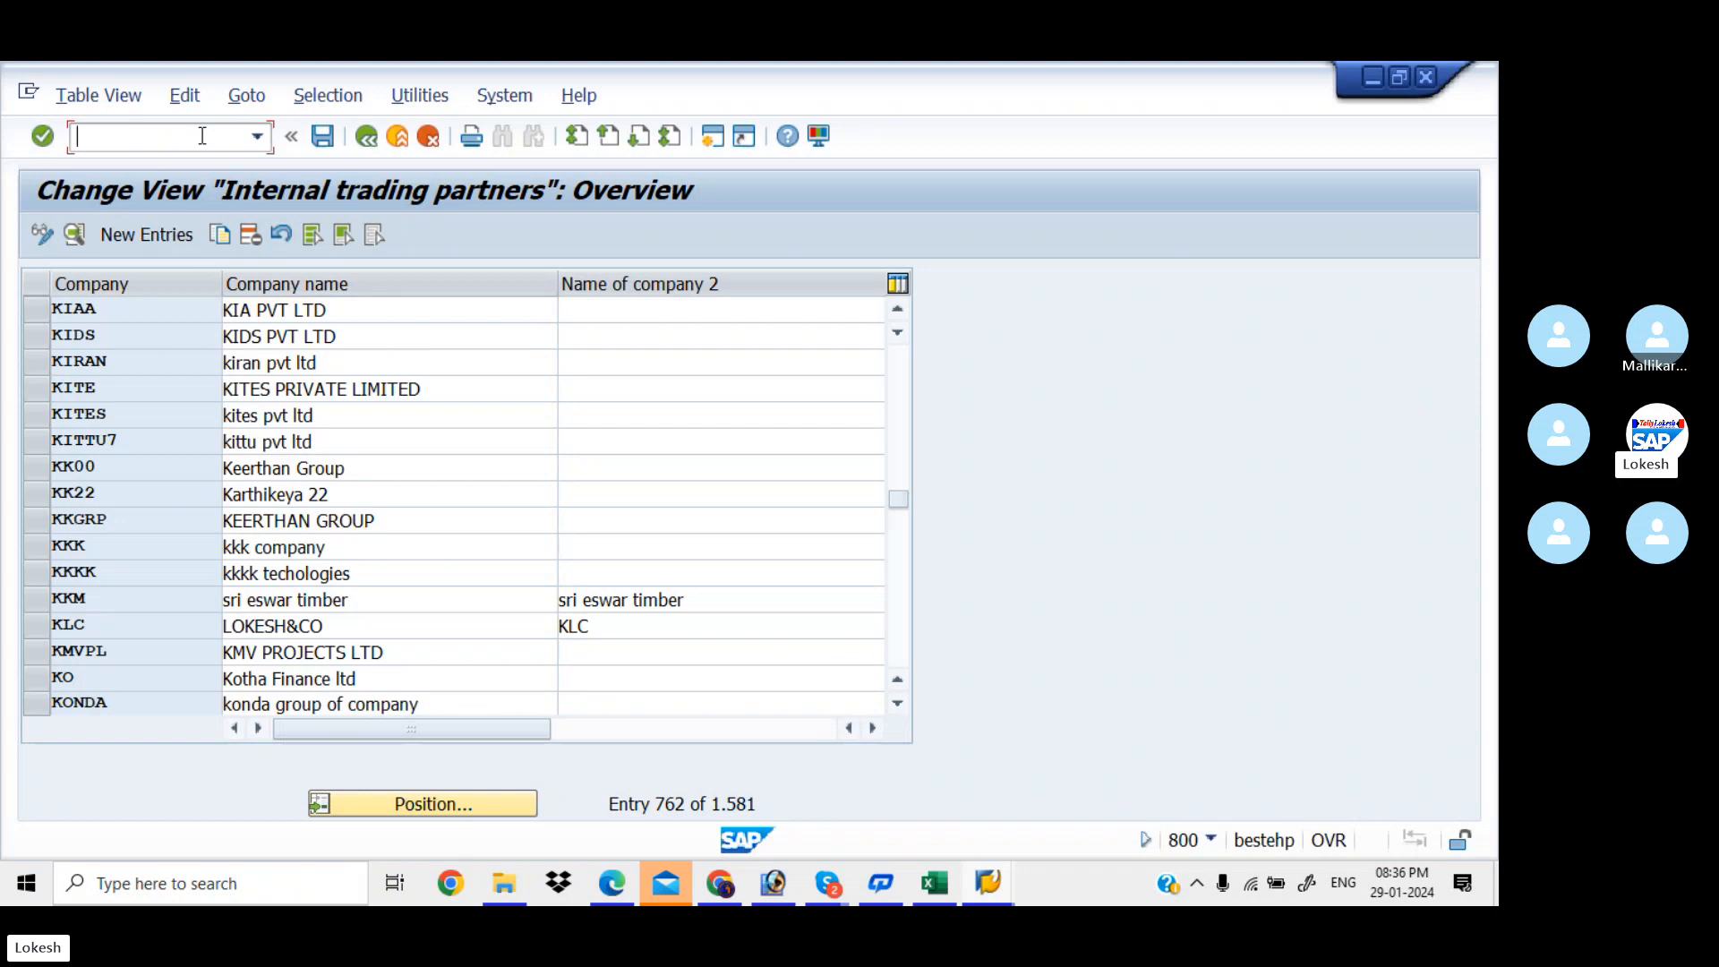
type("/N")
Run OX02 and position the Company Code list at KIAB, KIA PVT LTD
left_click(934, 884)
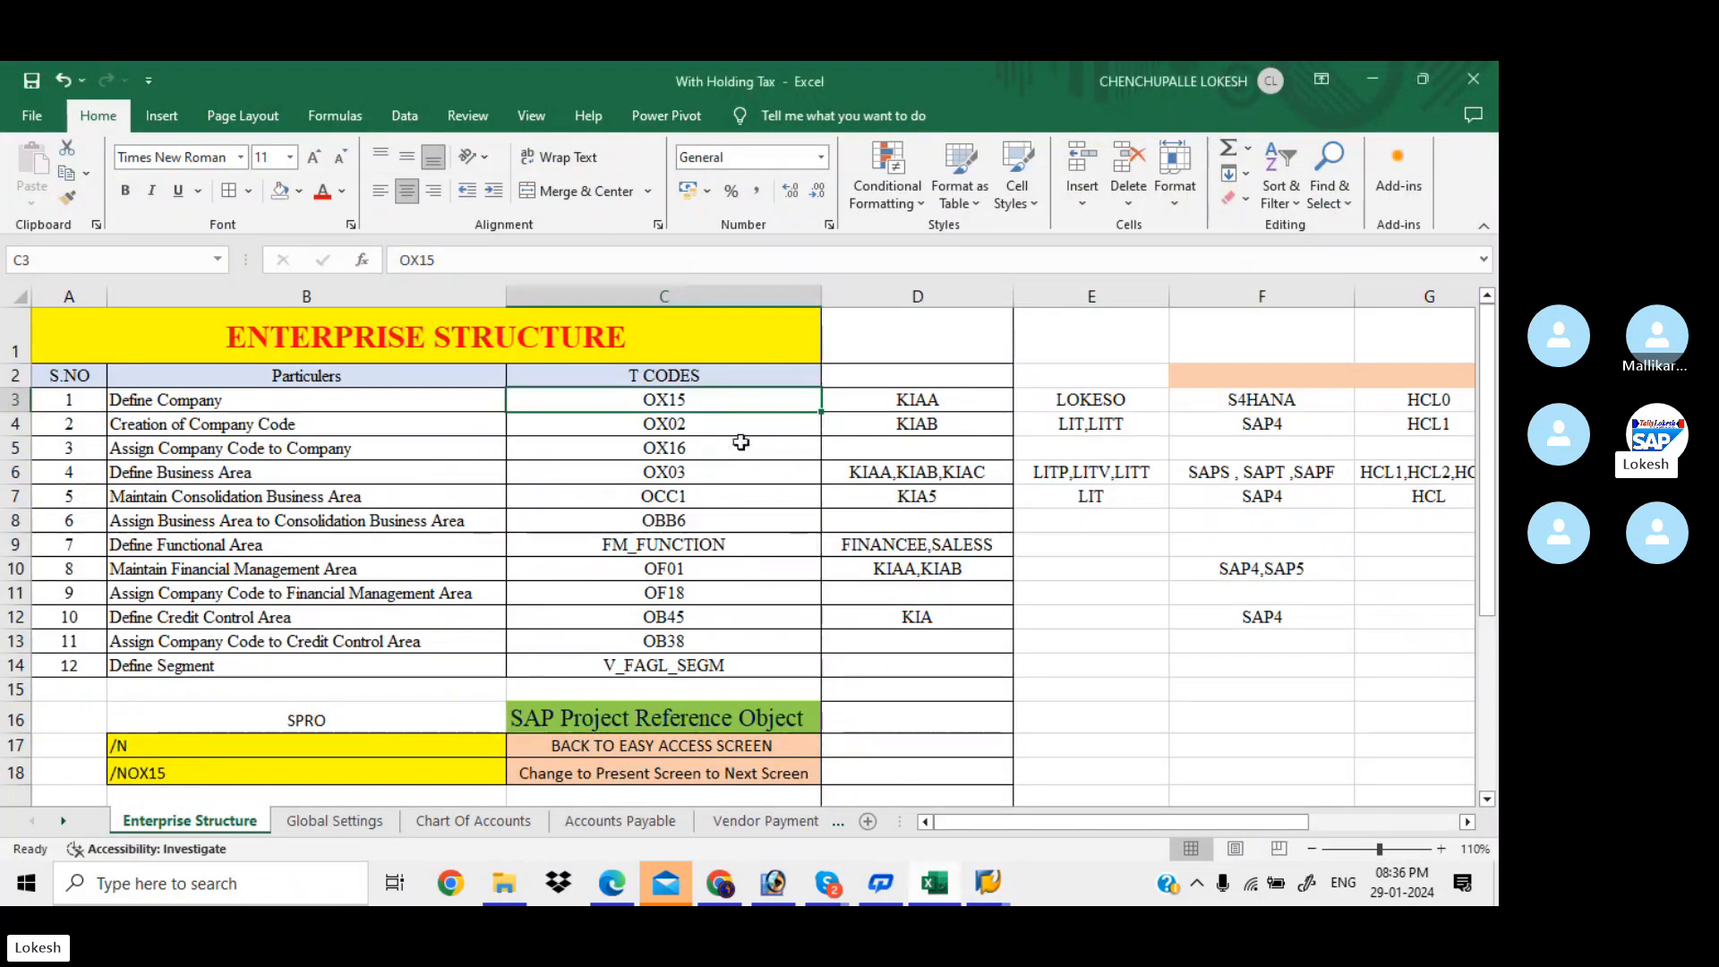
key("alt+Tab")
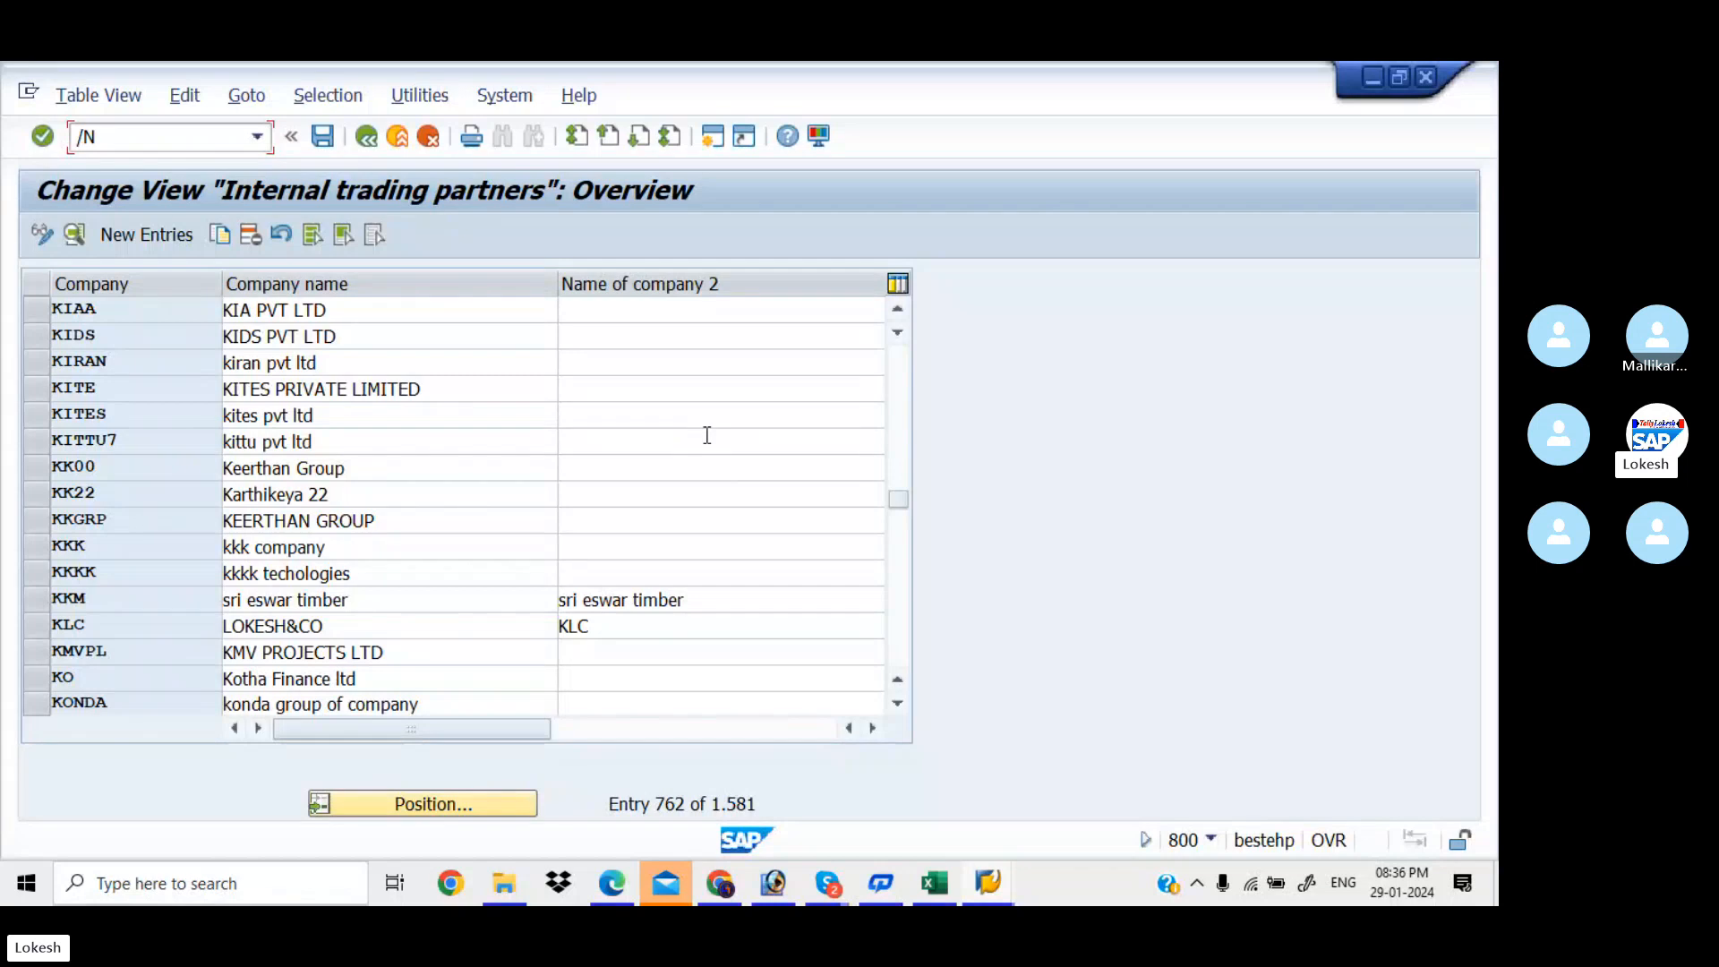
key("Return")
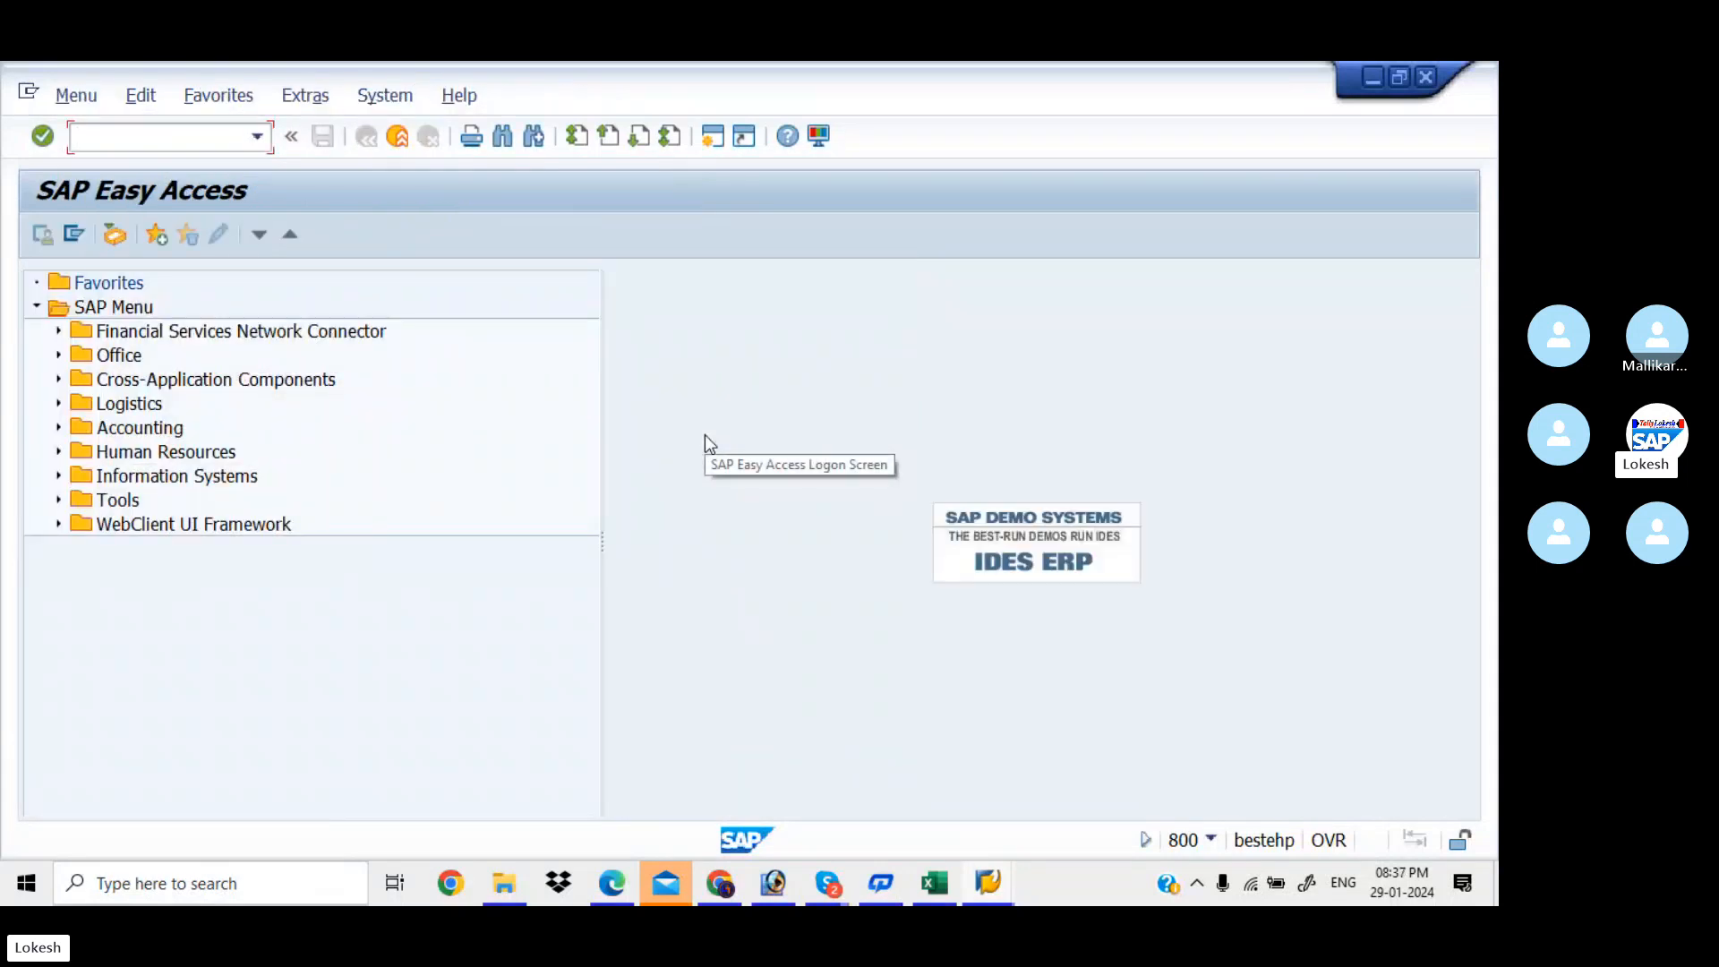
type("OX02")
key("Return")
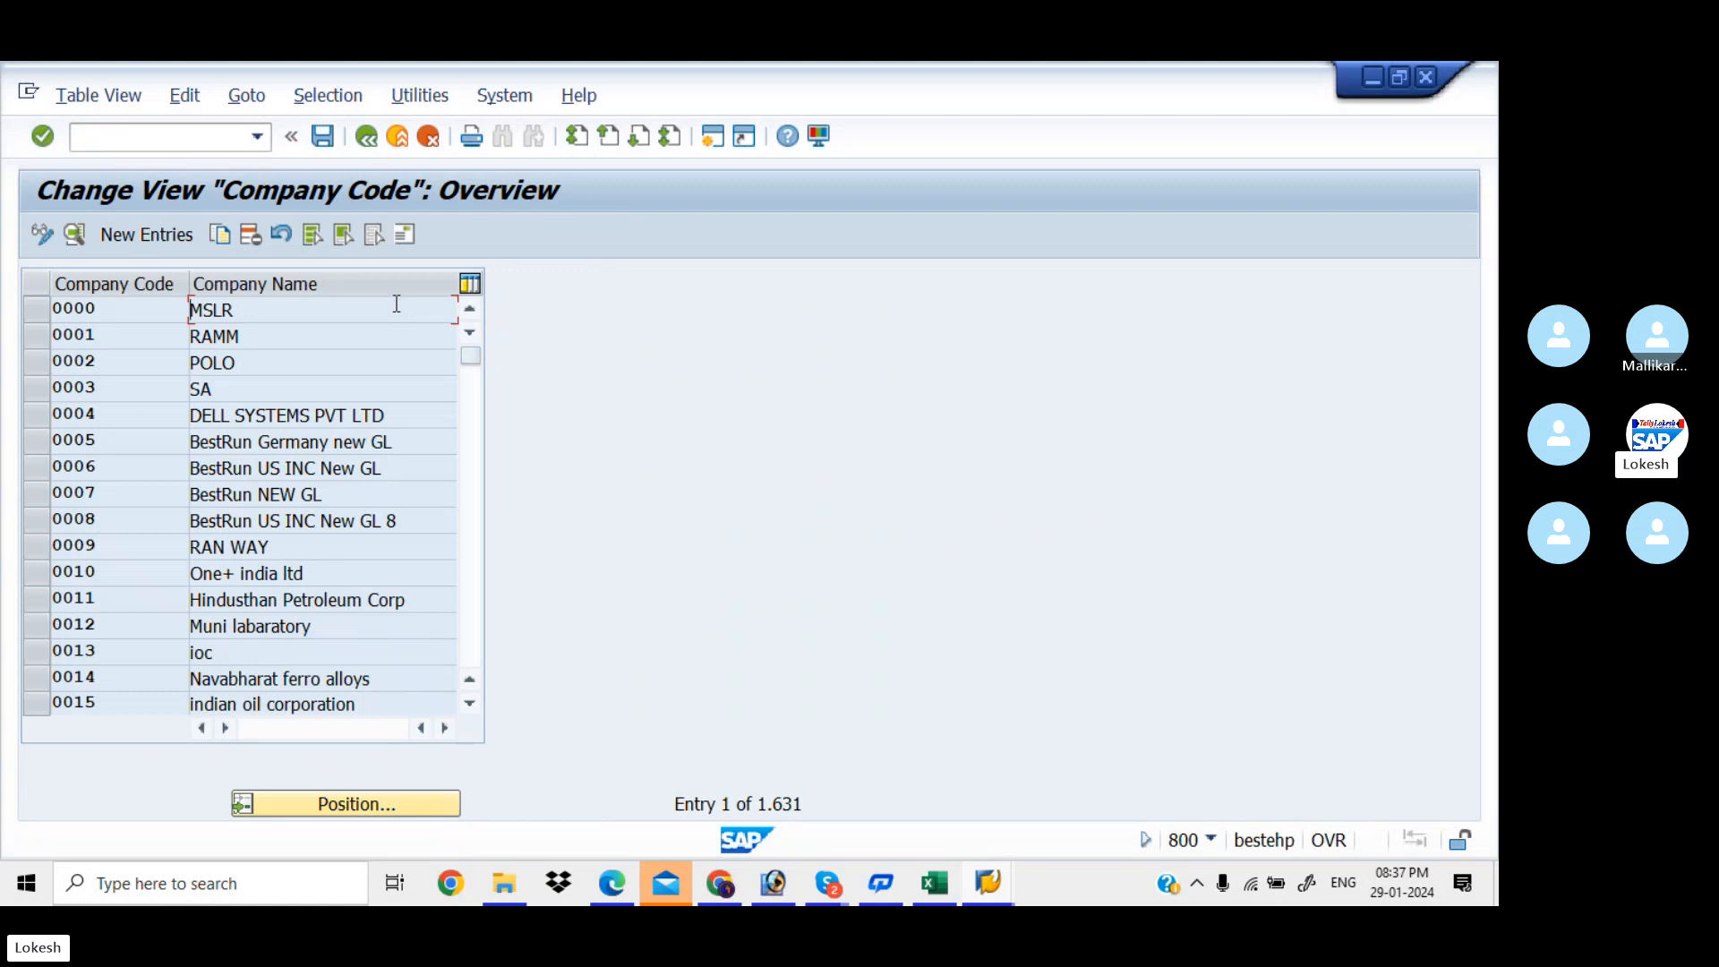
left_click(401, 808)
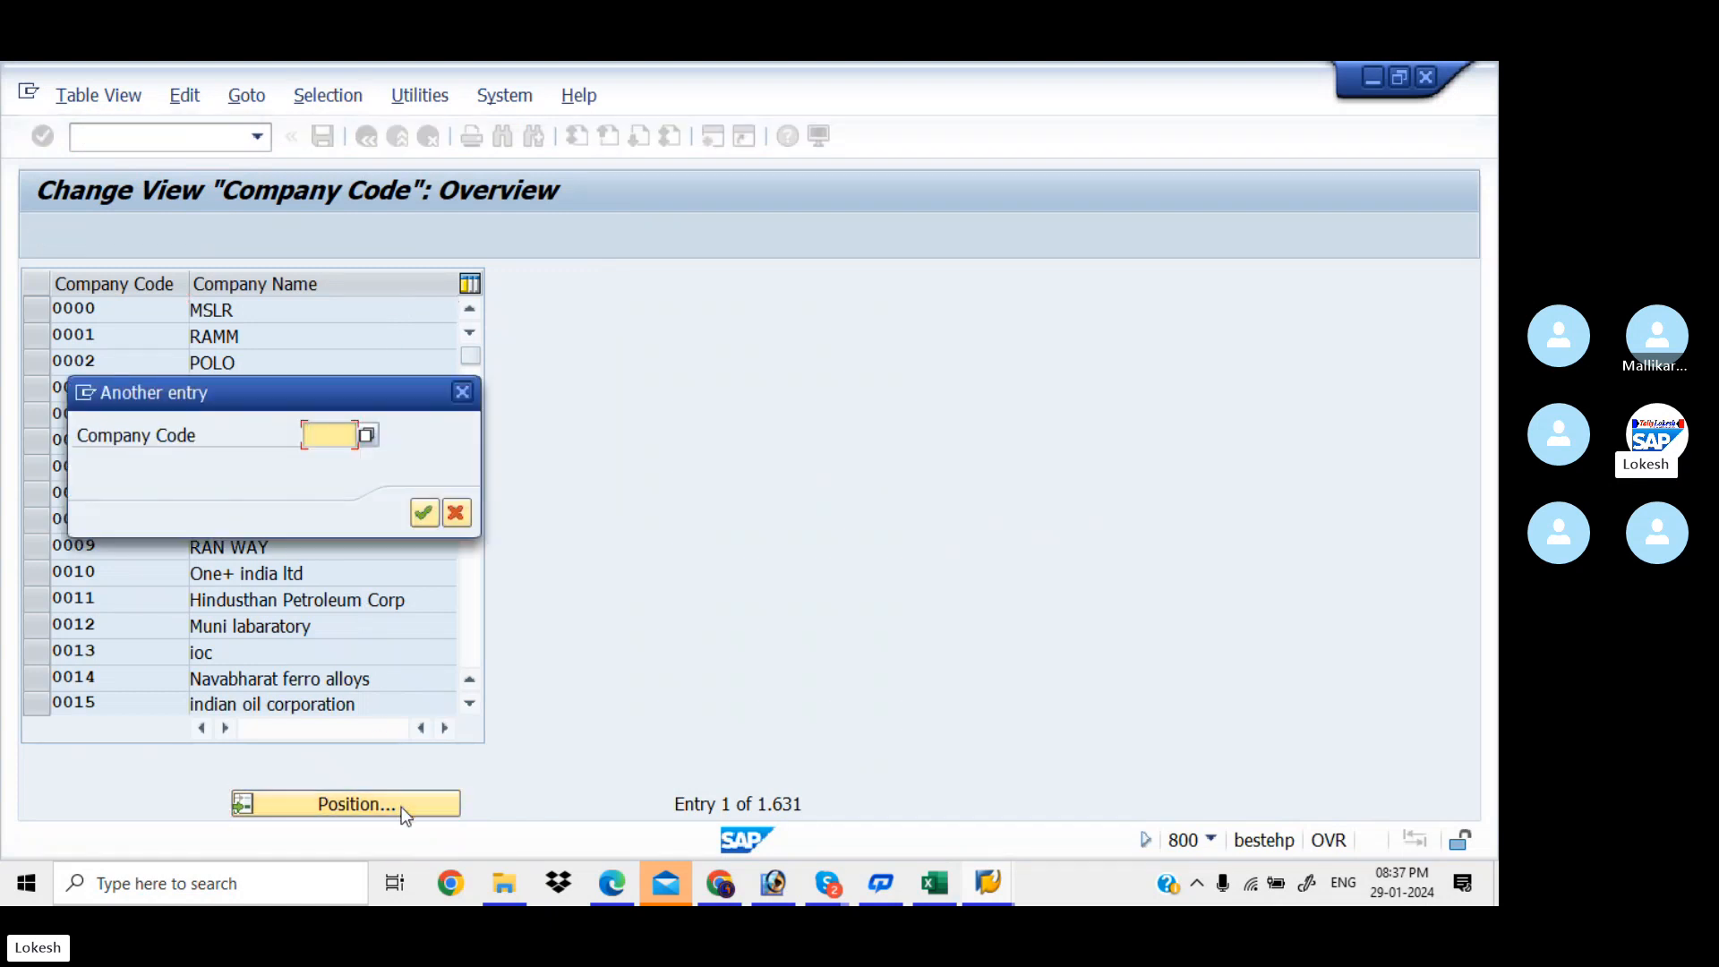
type("KIA")
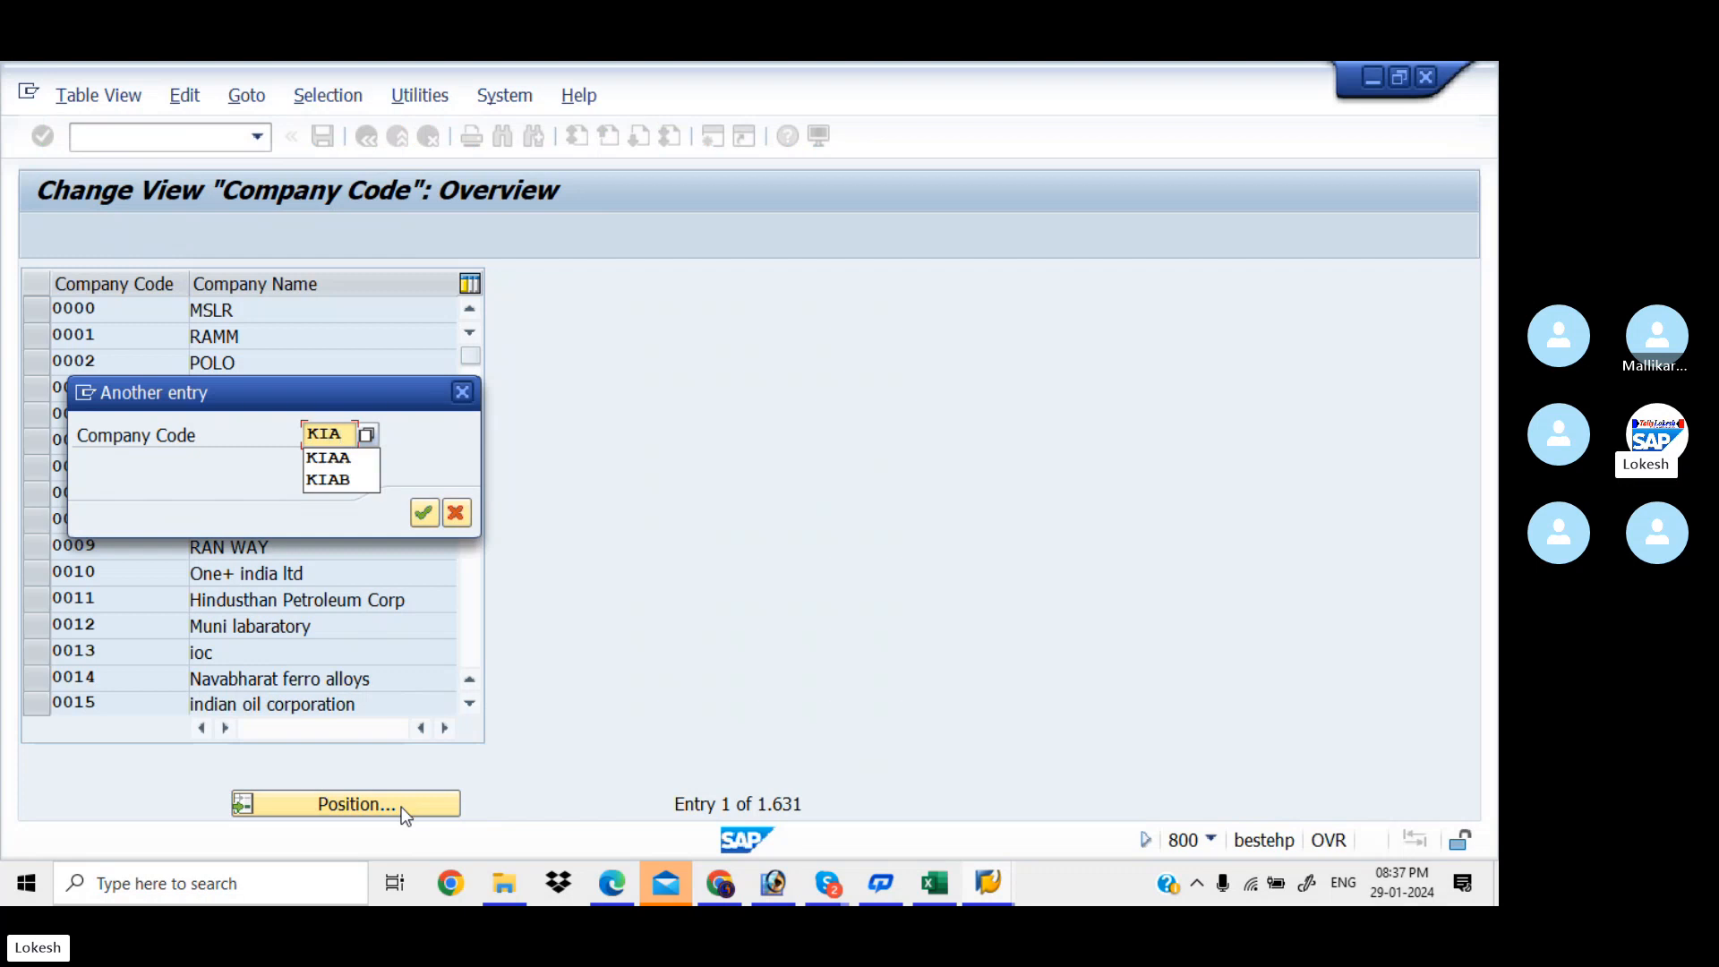
type("B")
key("Return")
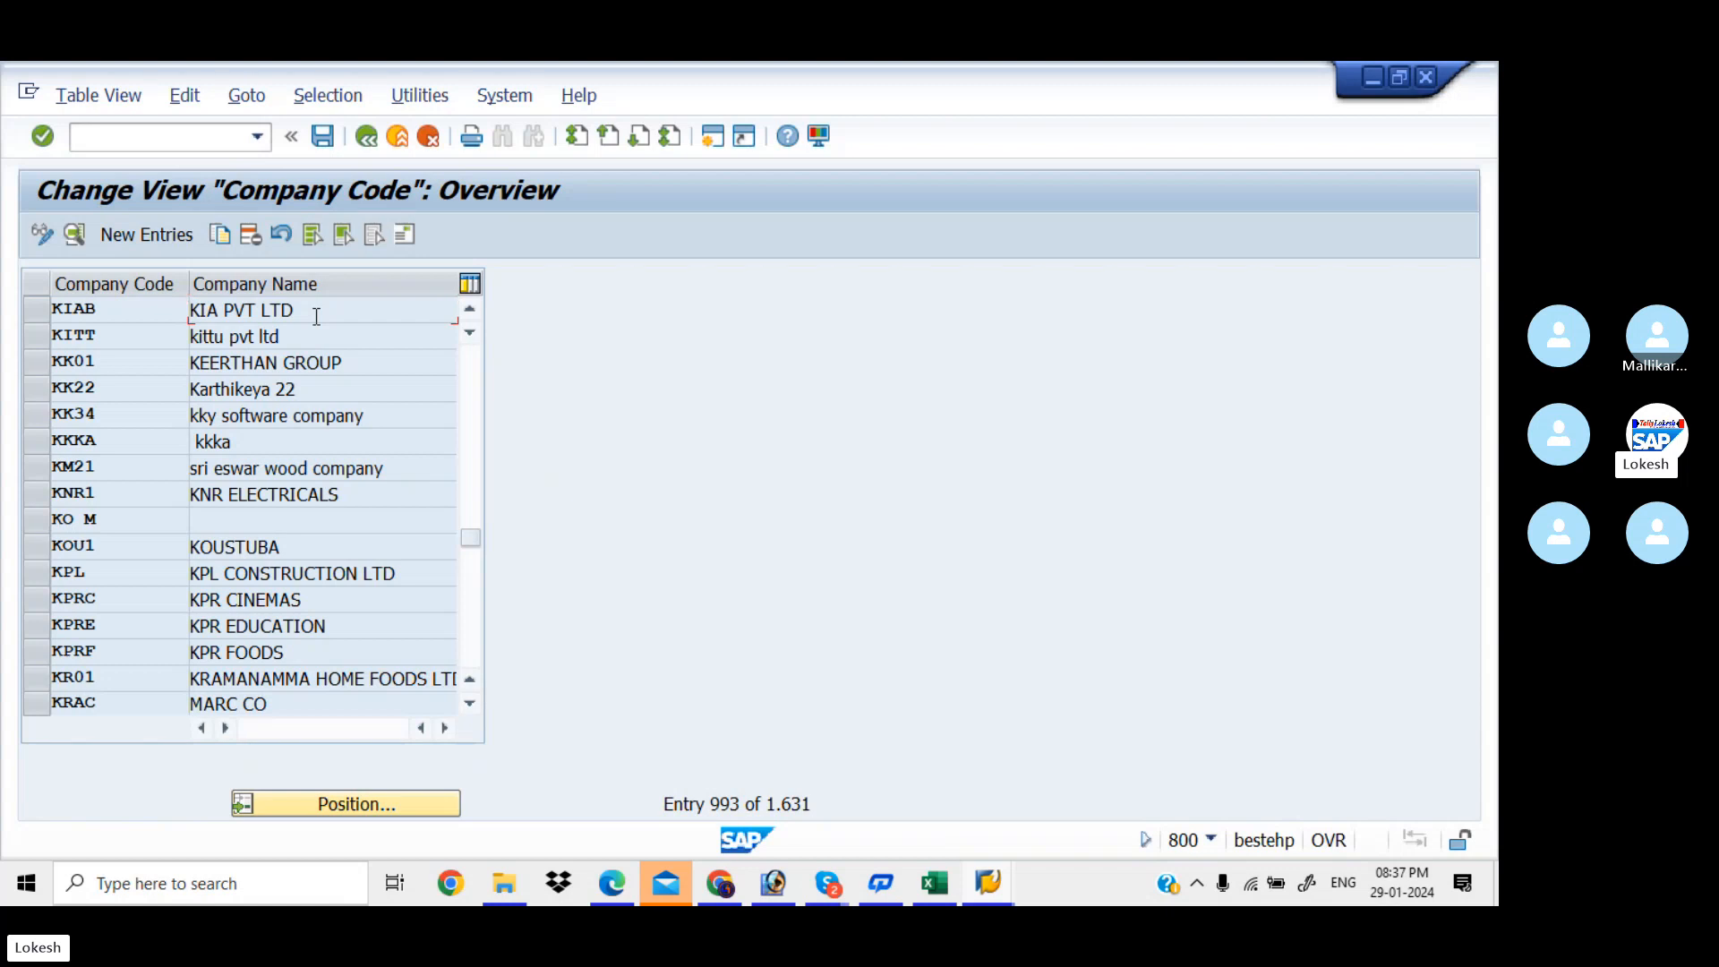
key("alt+Tab")
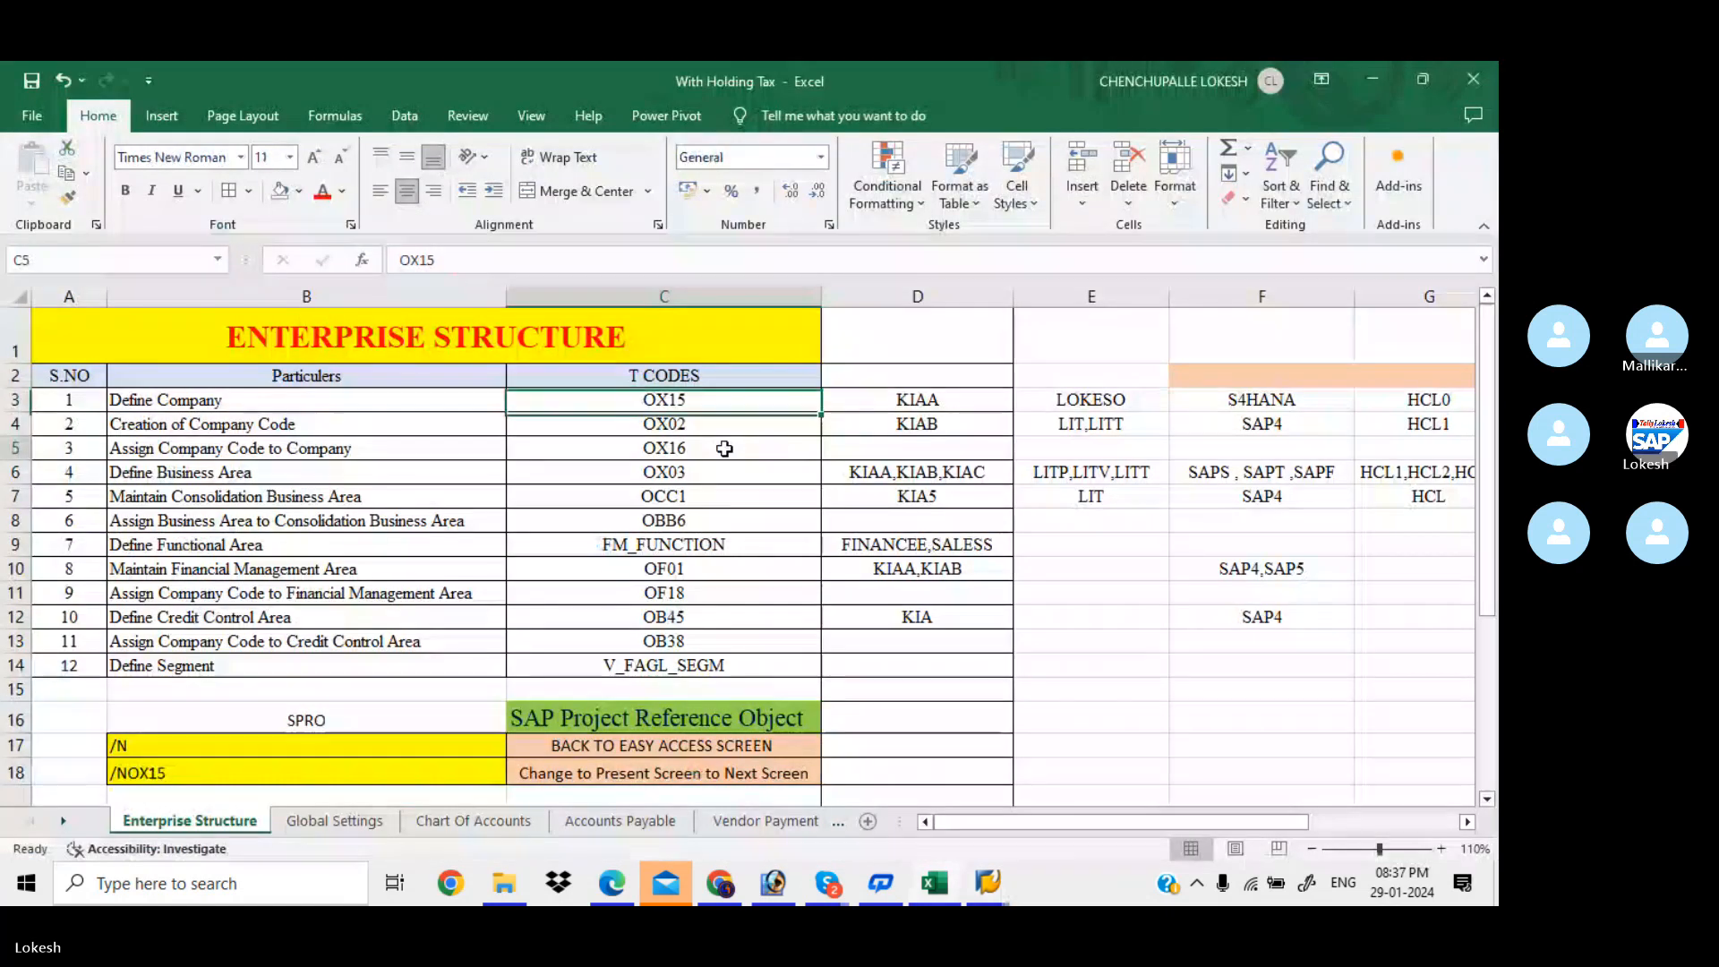
Run OX16 and position the assignments at company code KIAB, assigned to company KIAA
key("alt+Tab")
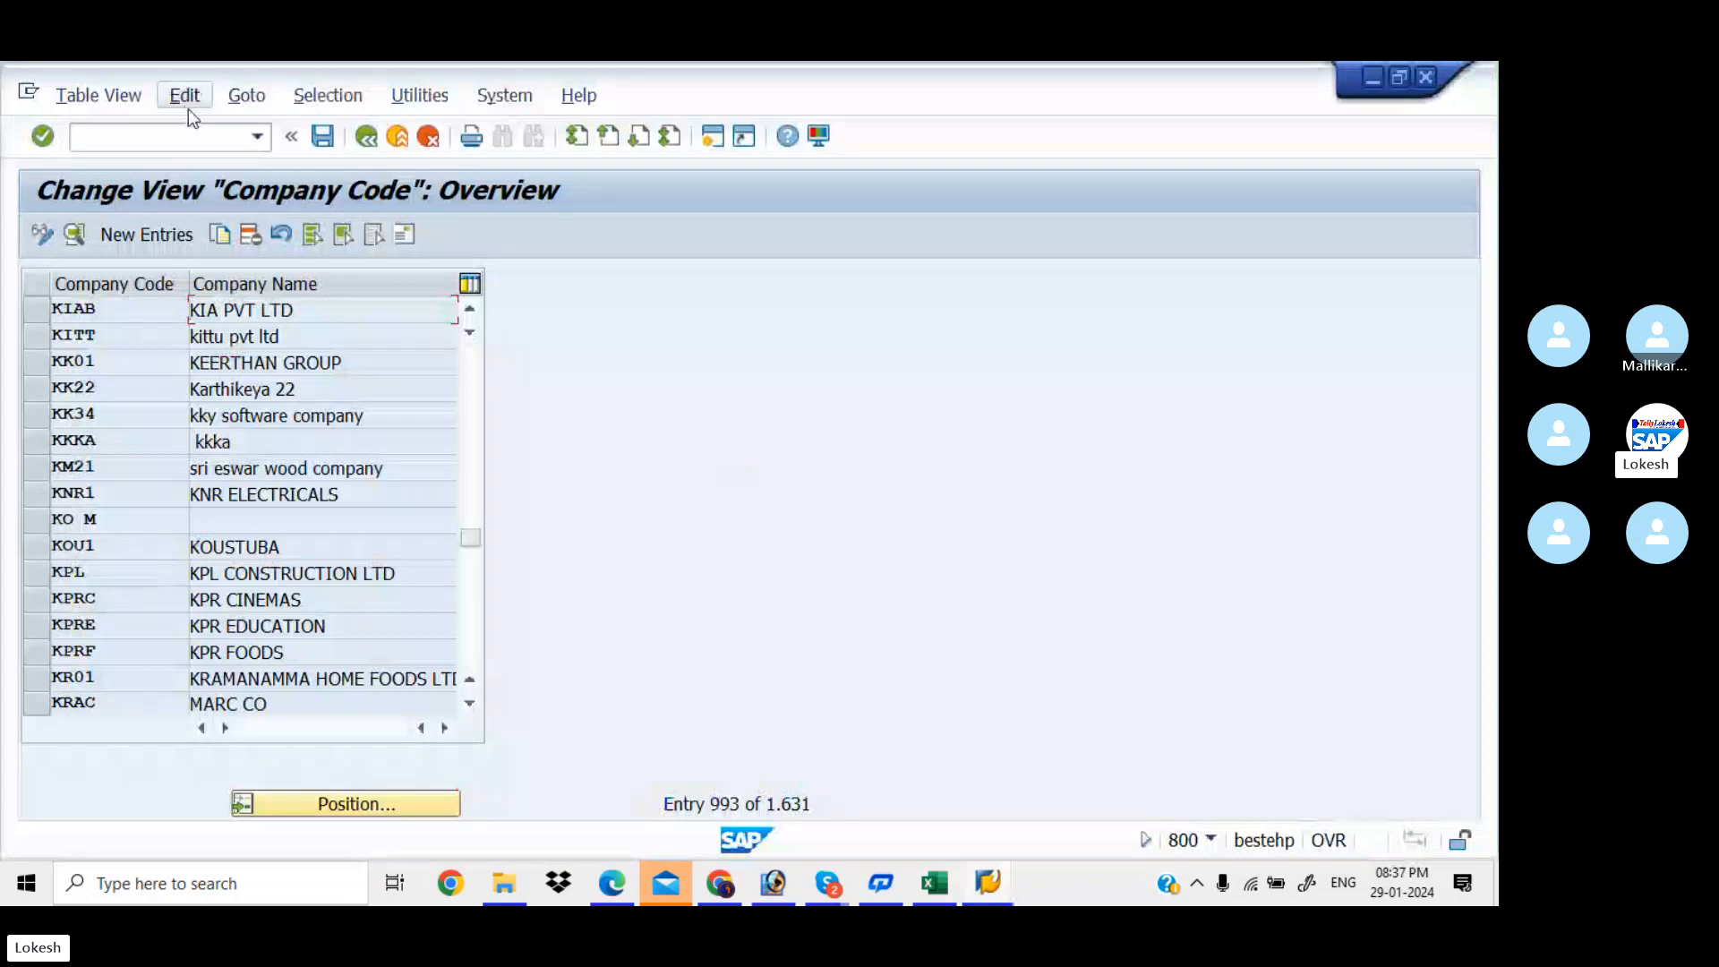
left_click(170, 136)
type("/NOX16")
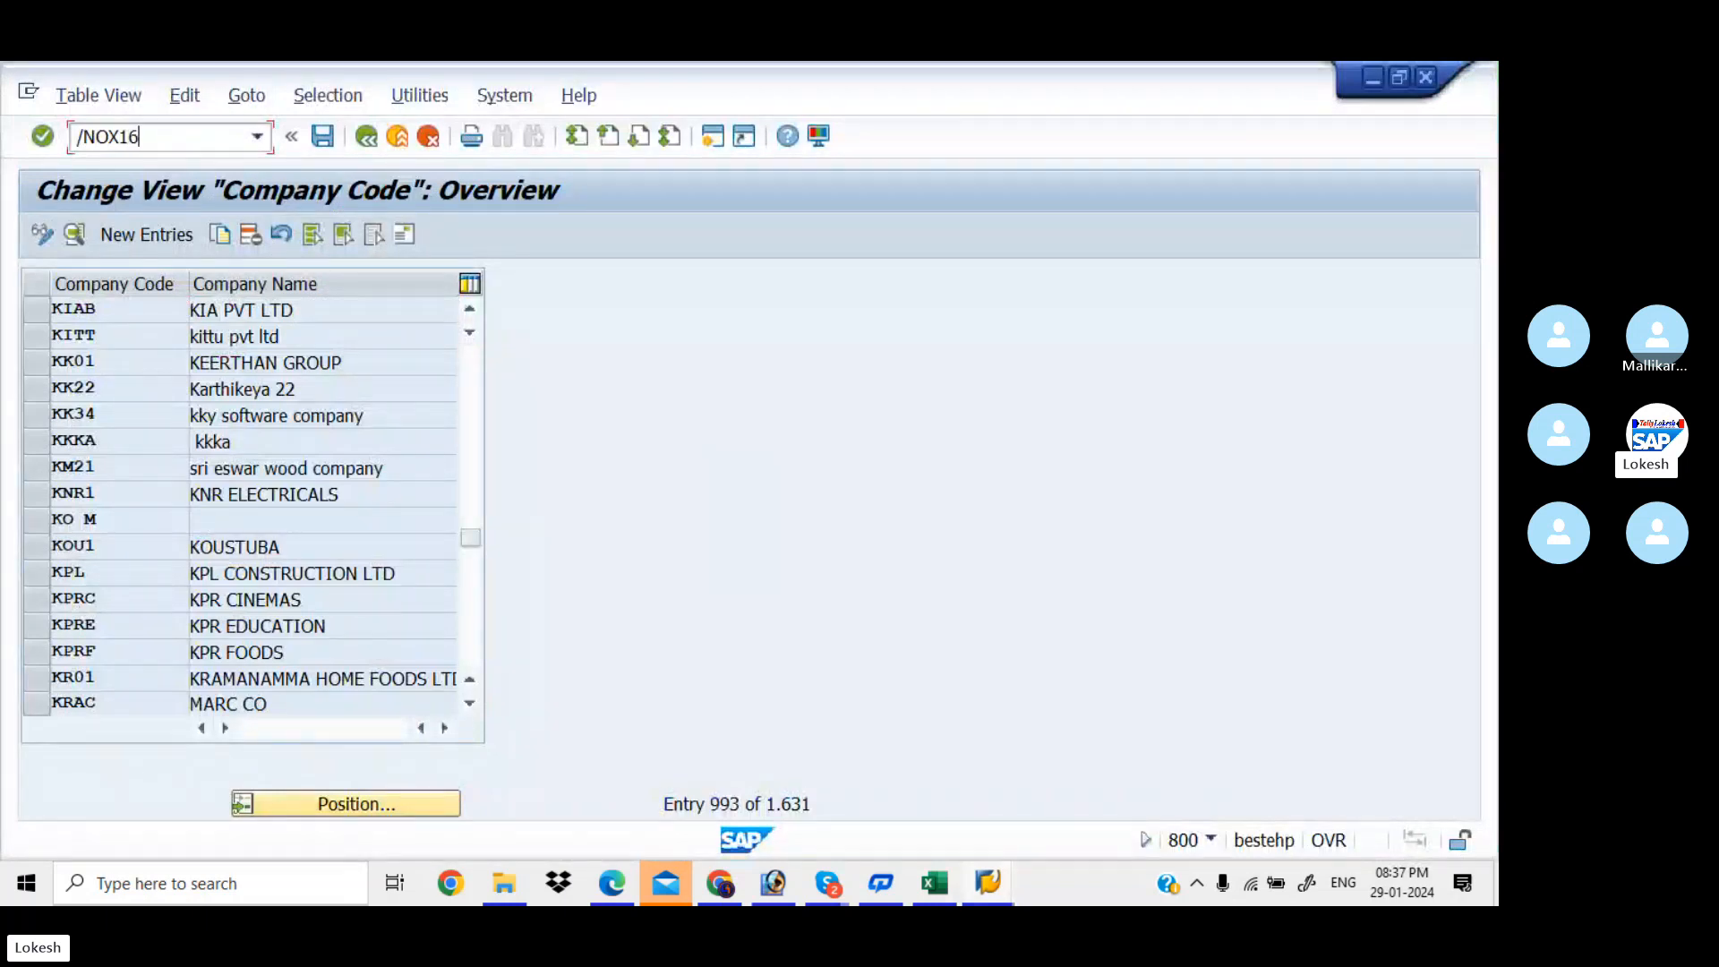
key("Return")
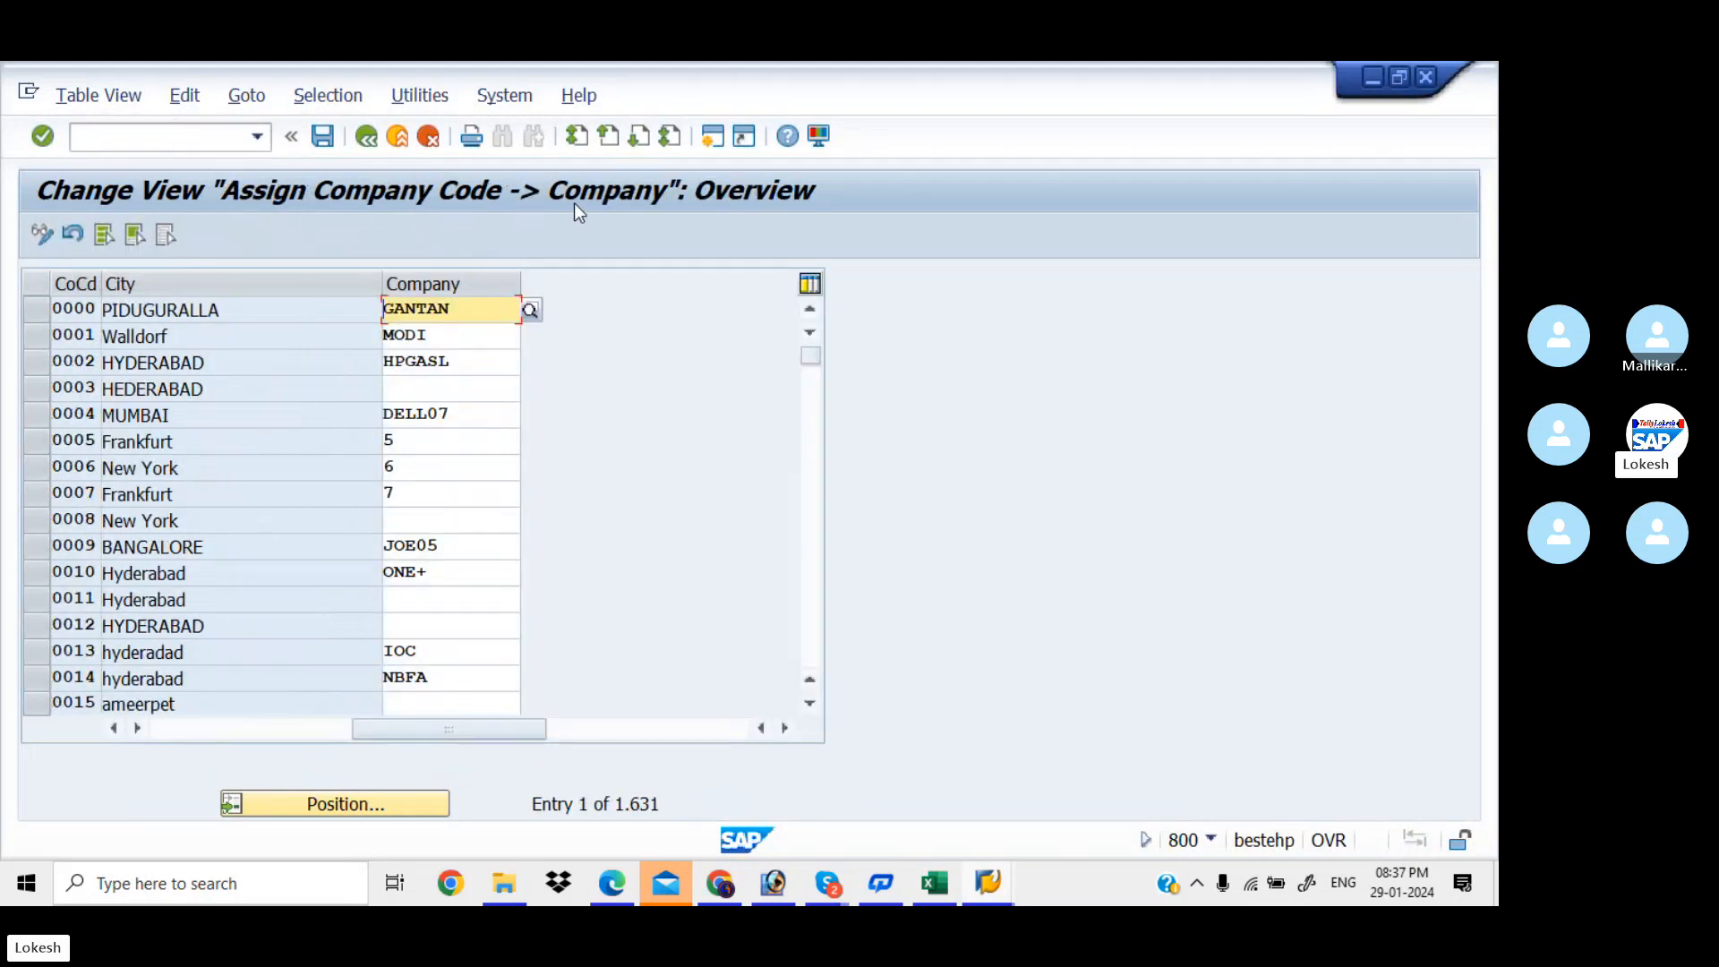
left_click(379, 801)
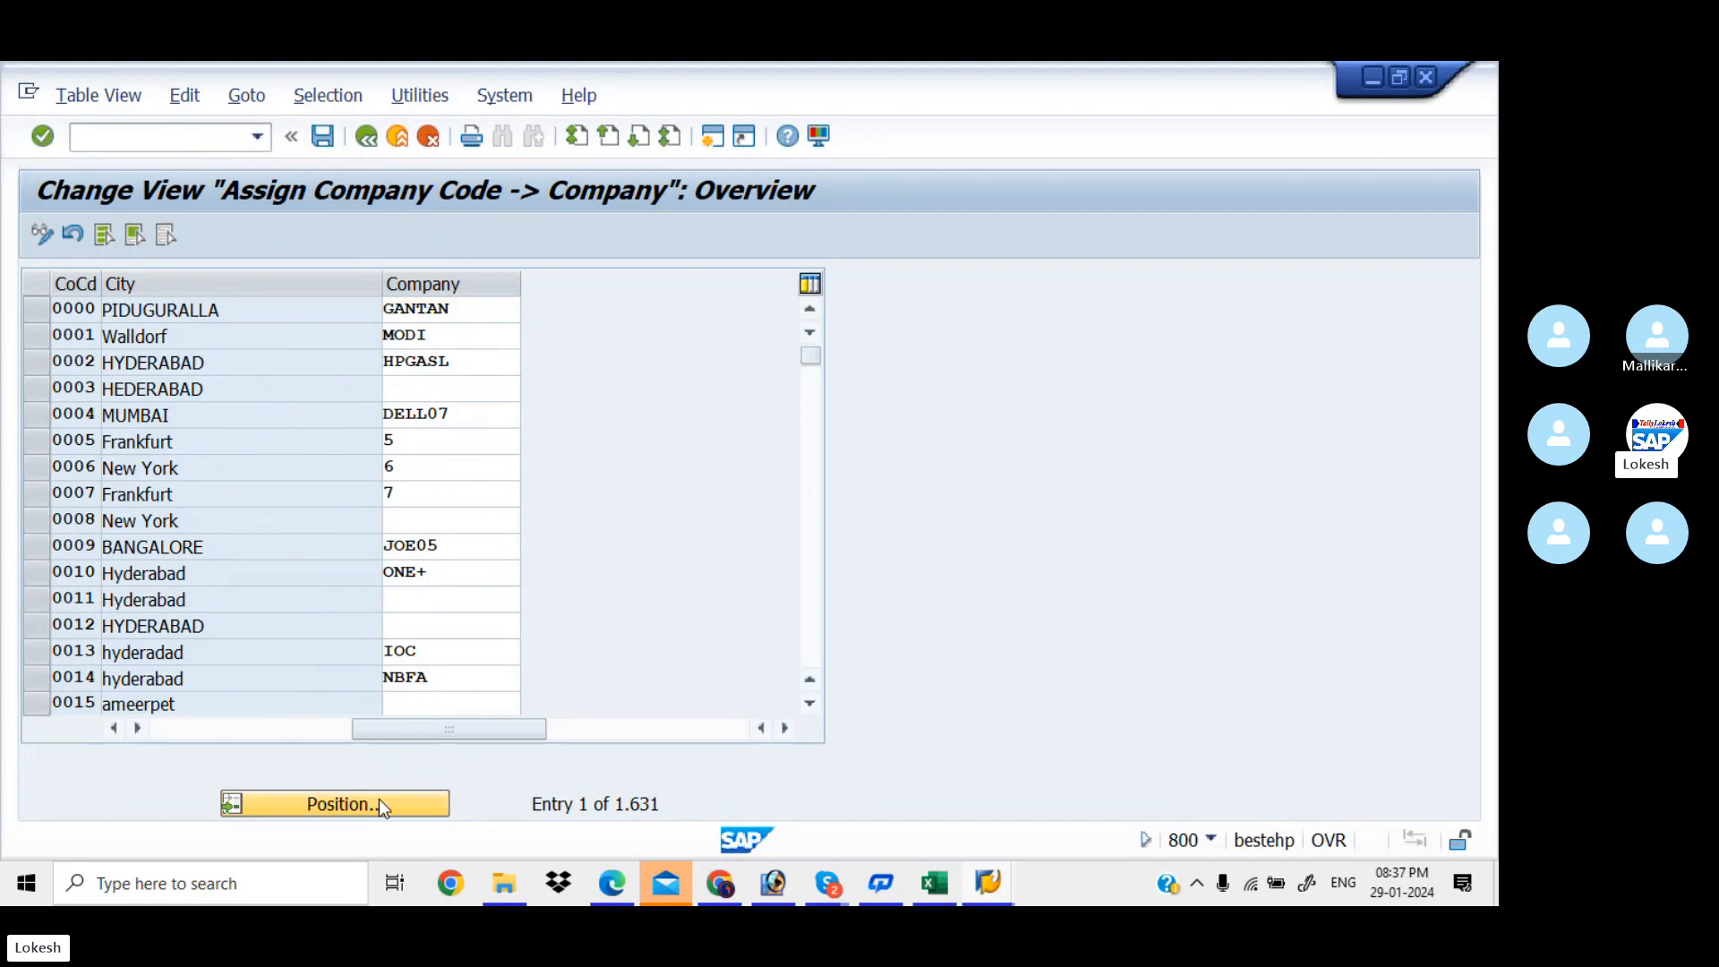
type("KIAB")
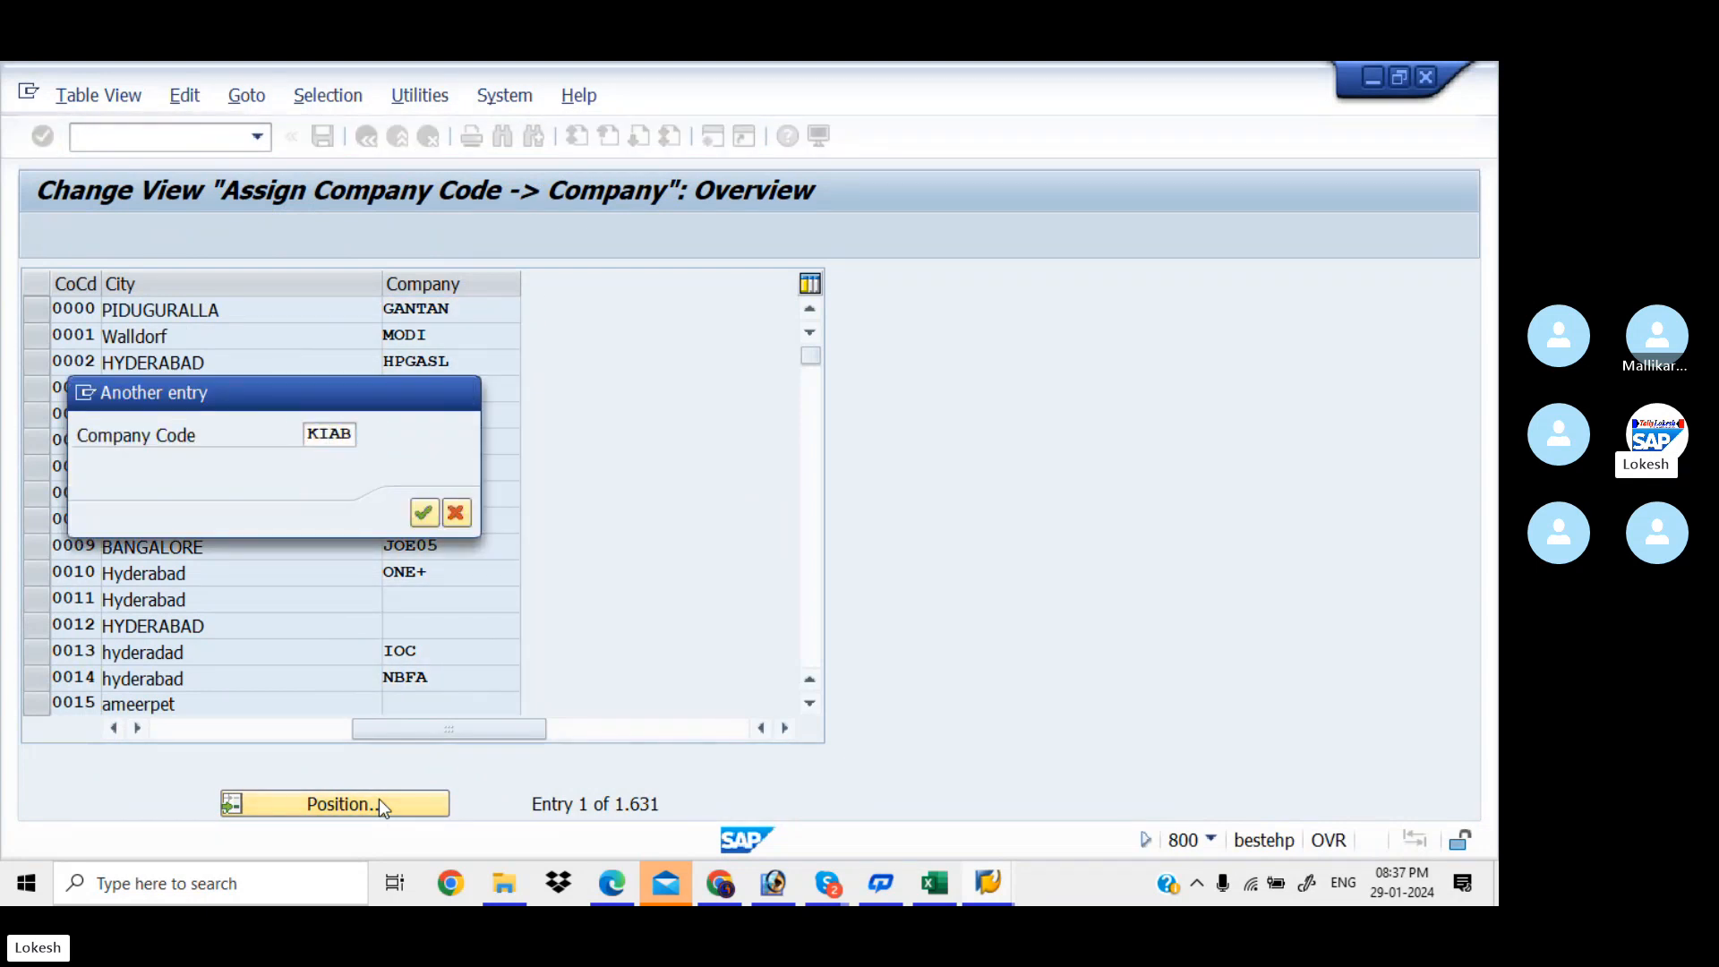
key("Return")
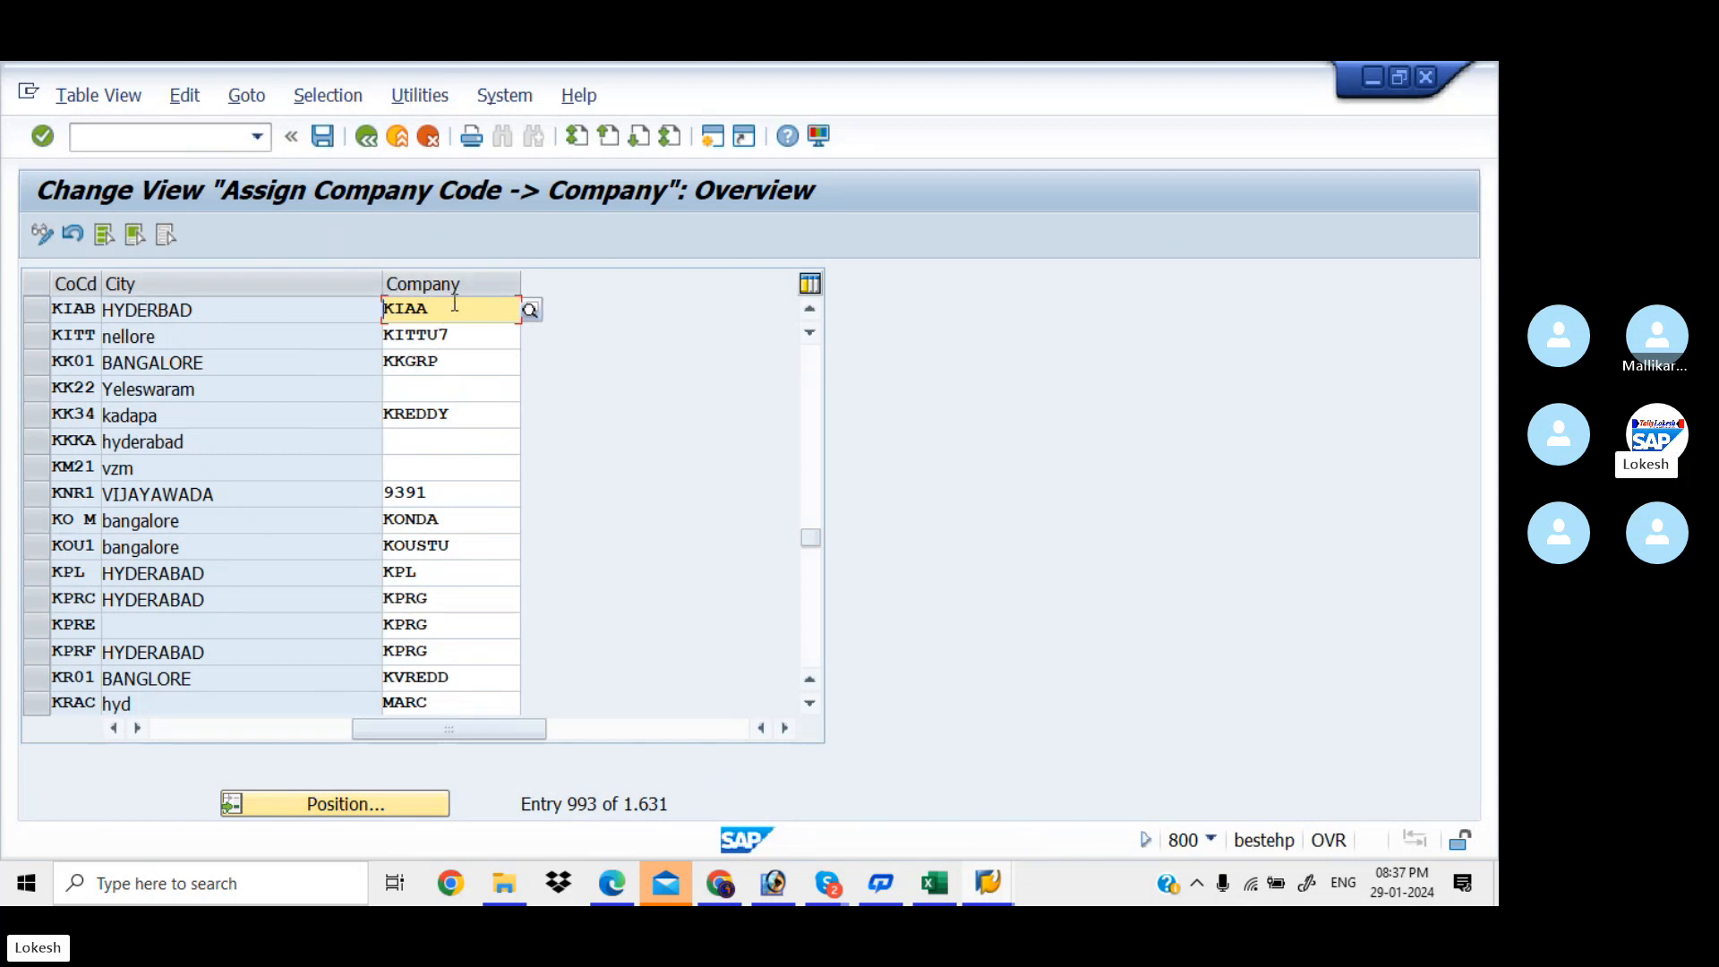
Look up the Define Business Area code OX03 in Excel and run it in SAP
key("alt+Tab")
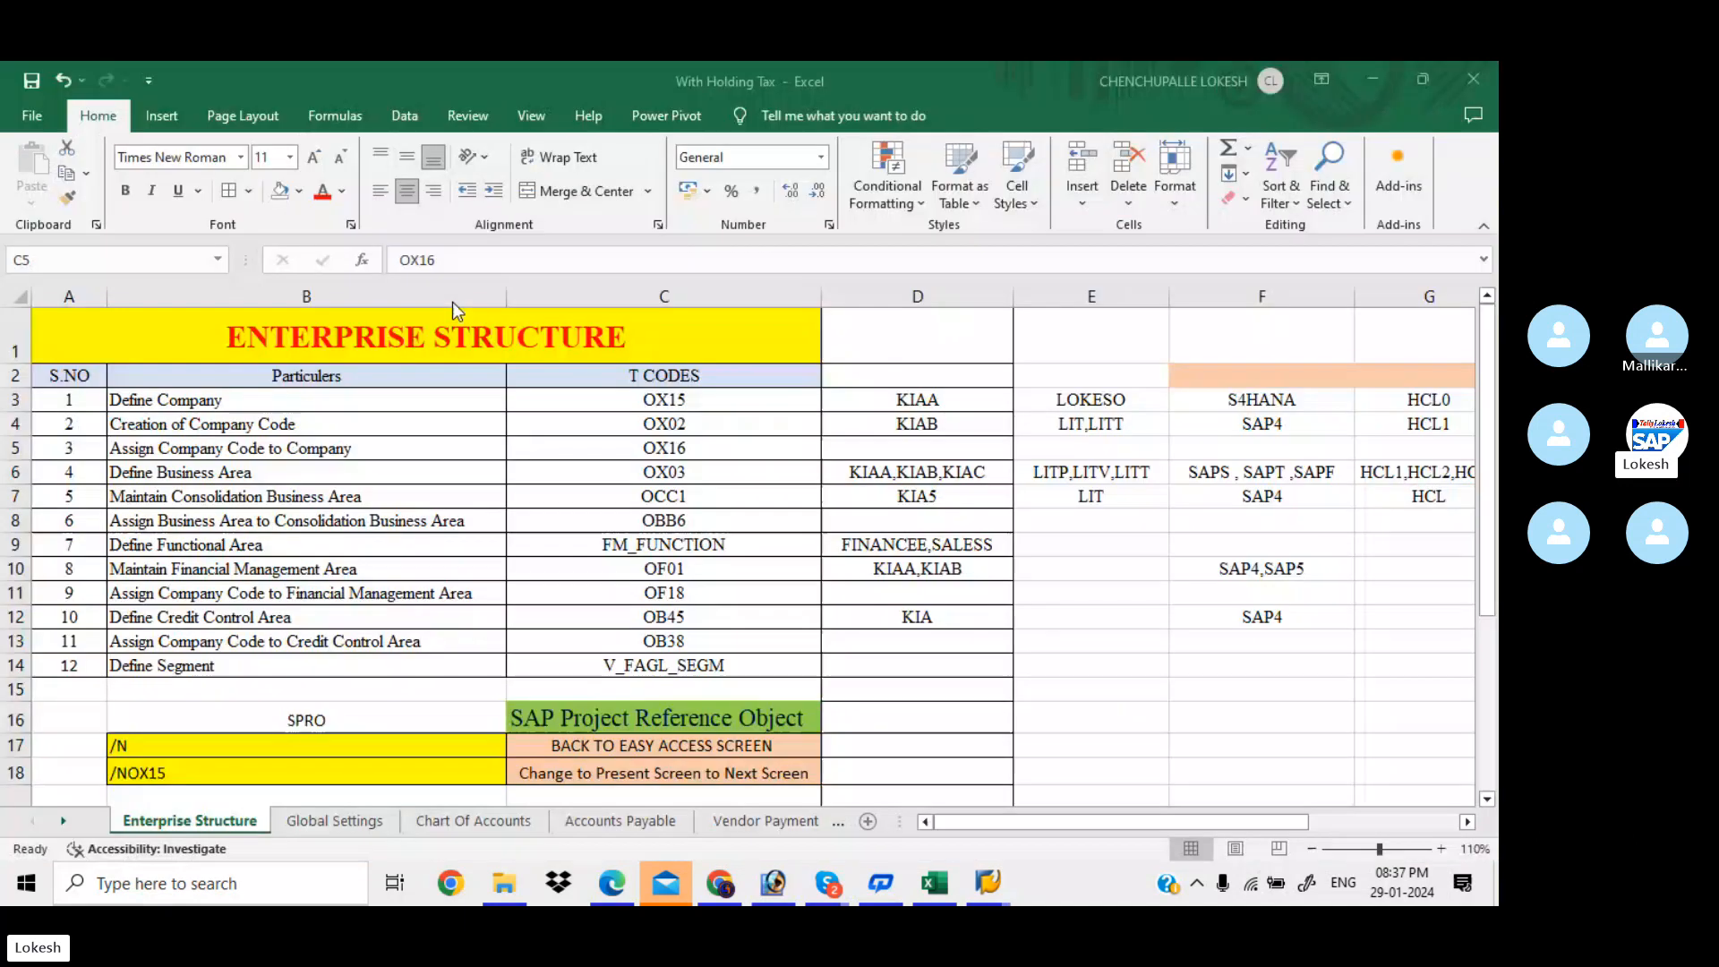
left_click(708, 479)
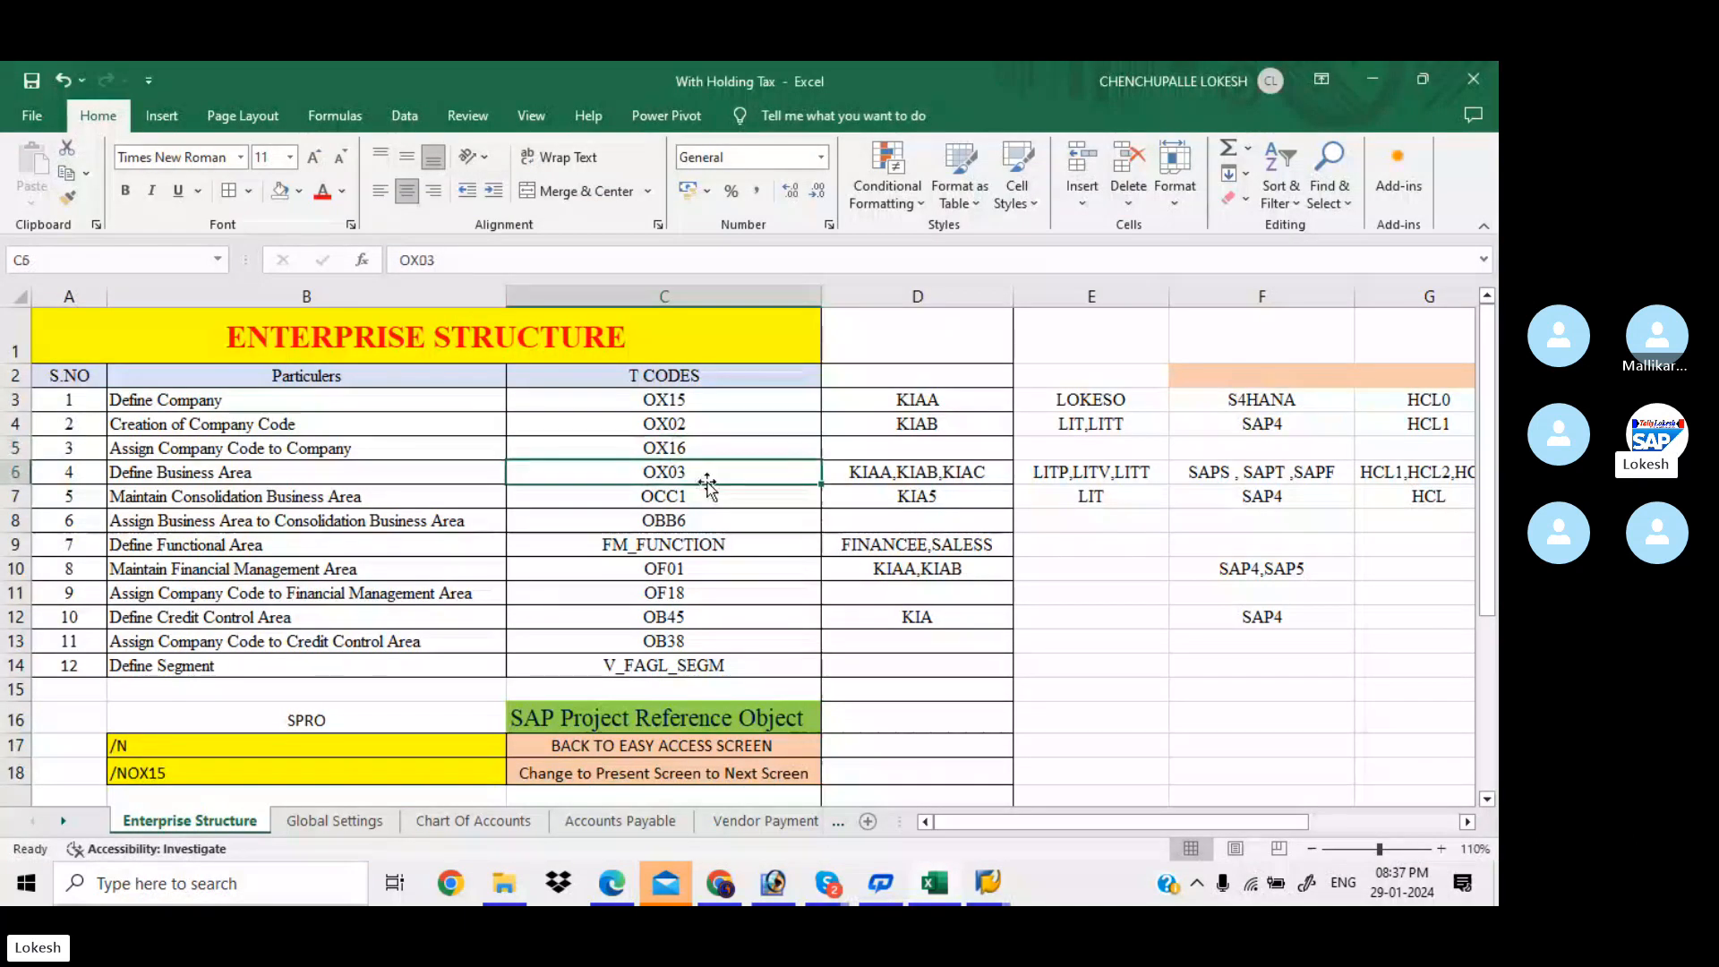
key("alt+Tab")
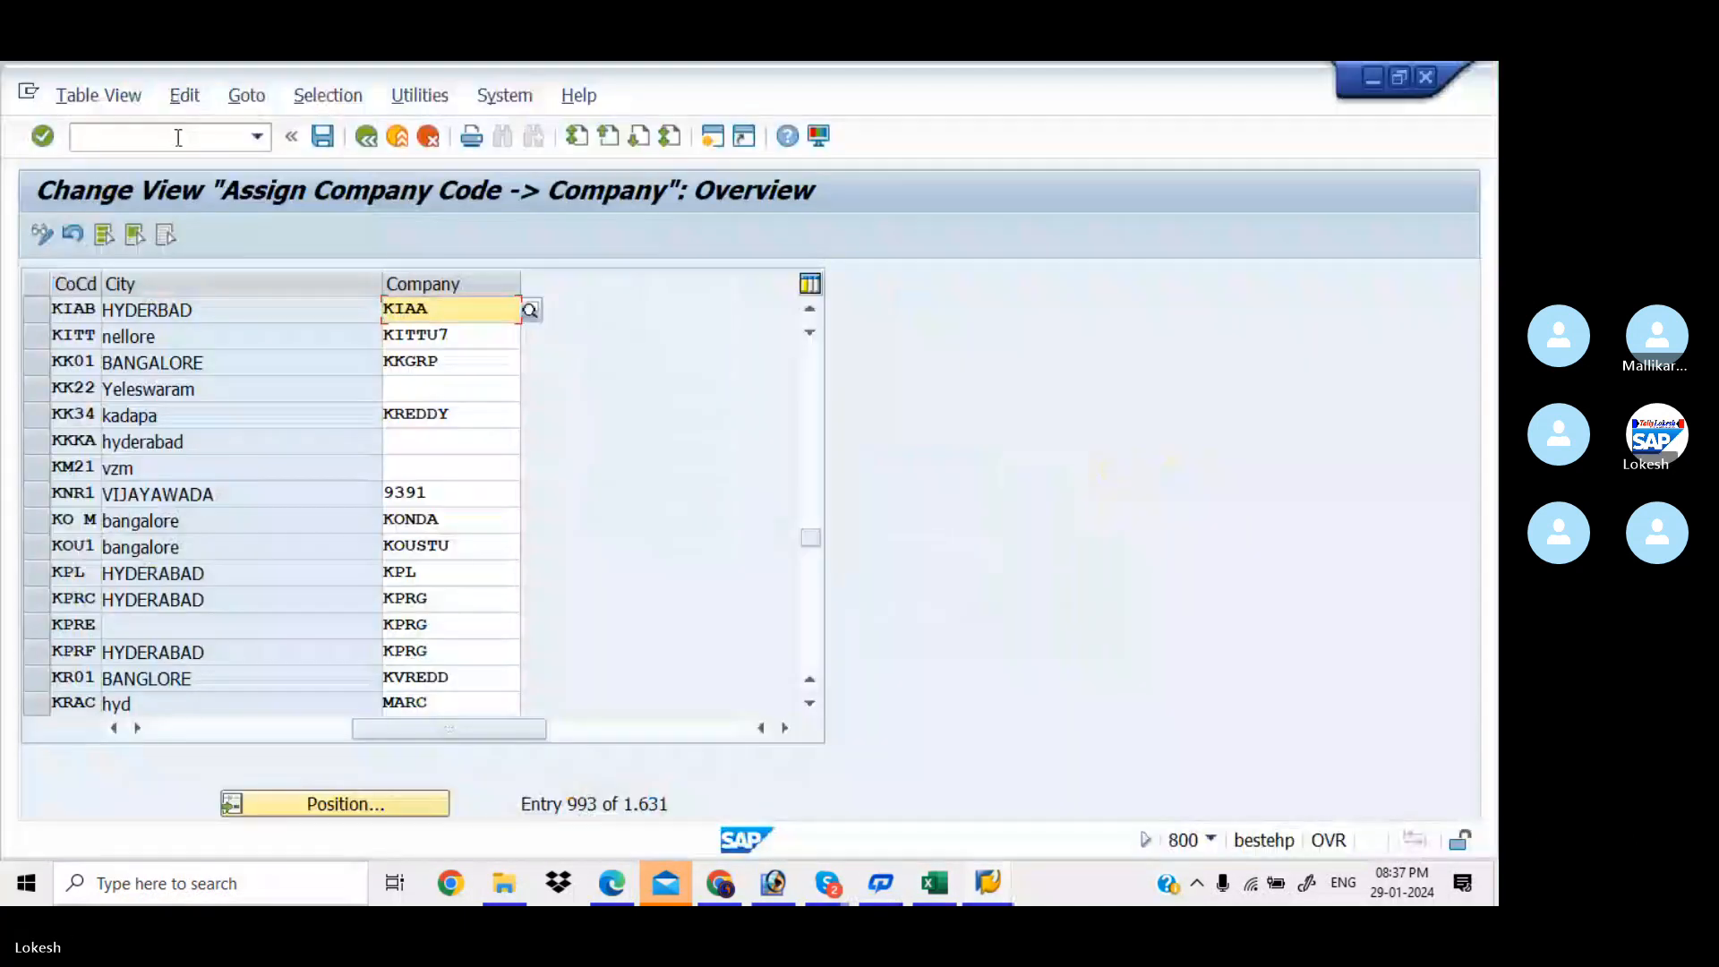
left_click(178, 137)
type("/N")
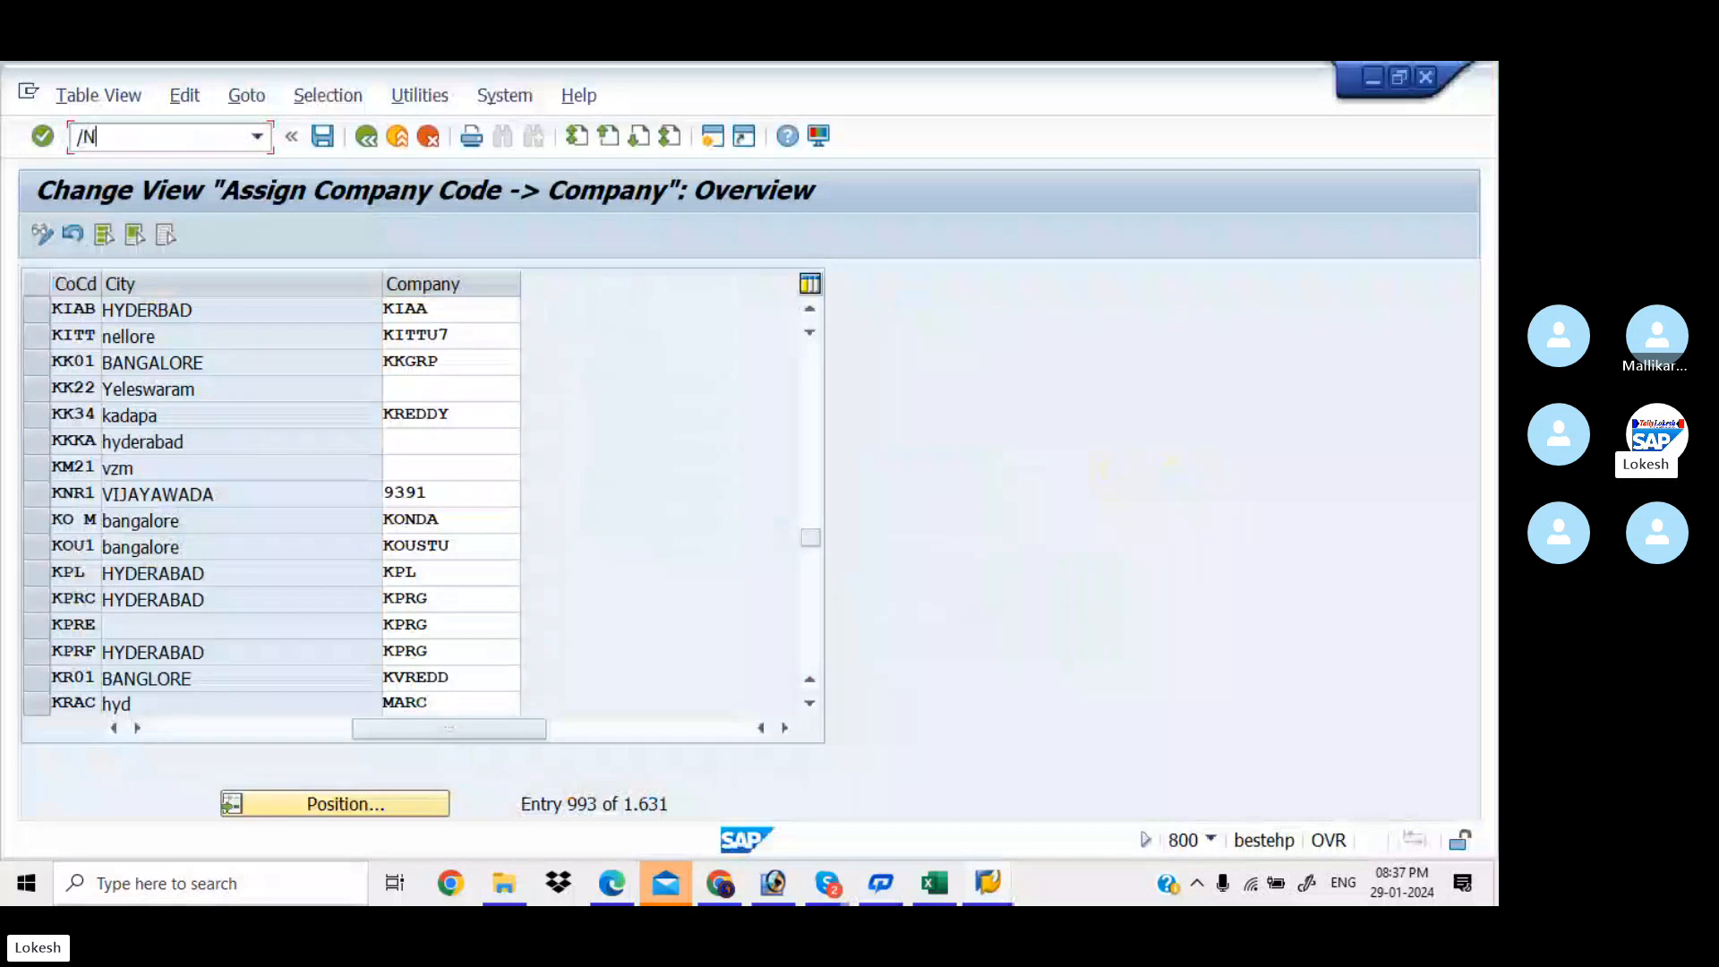
type("OX")
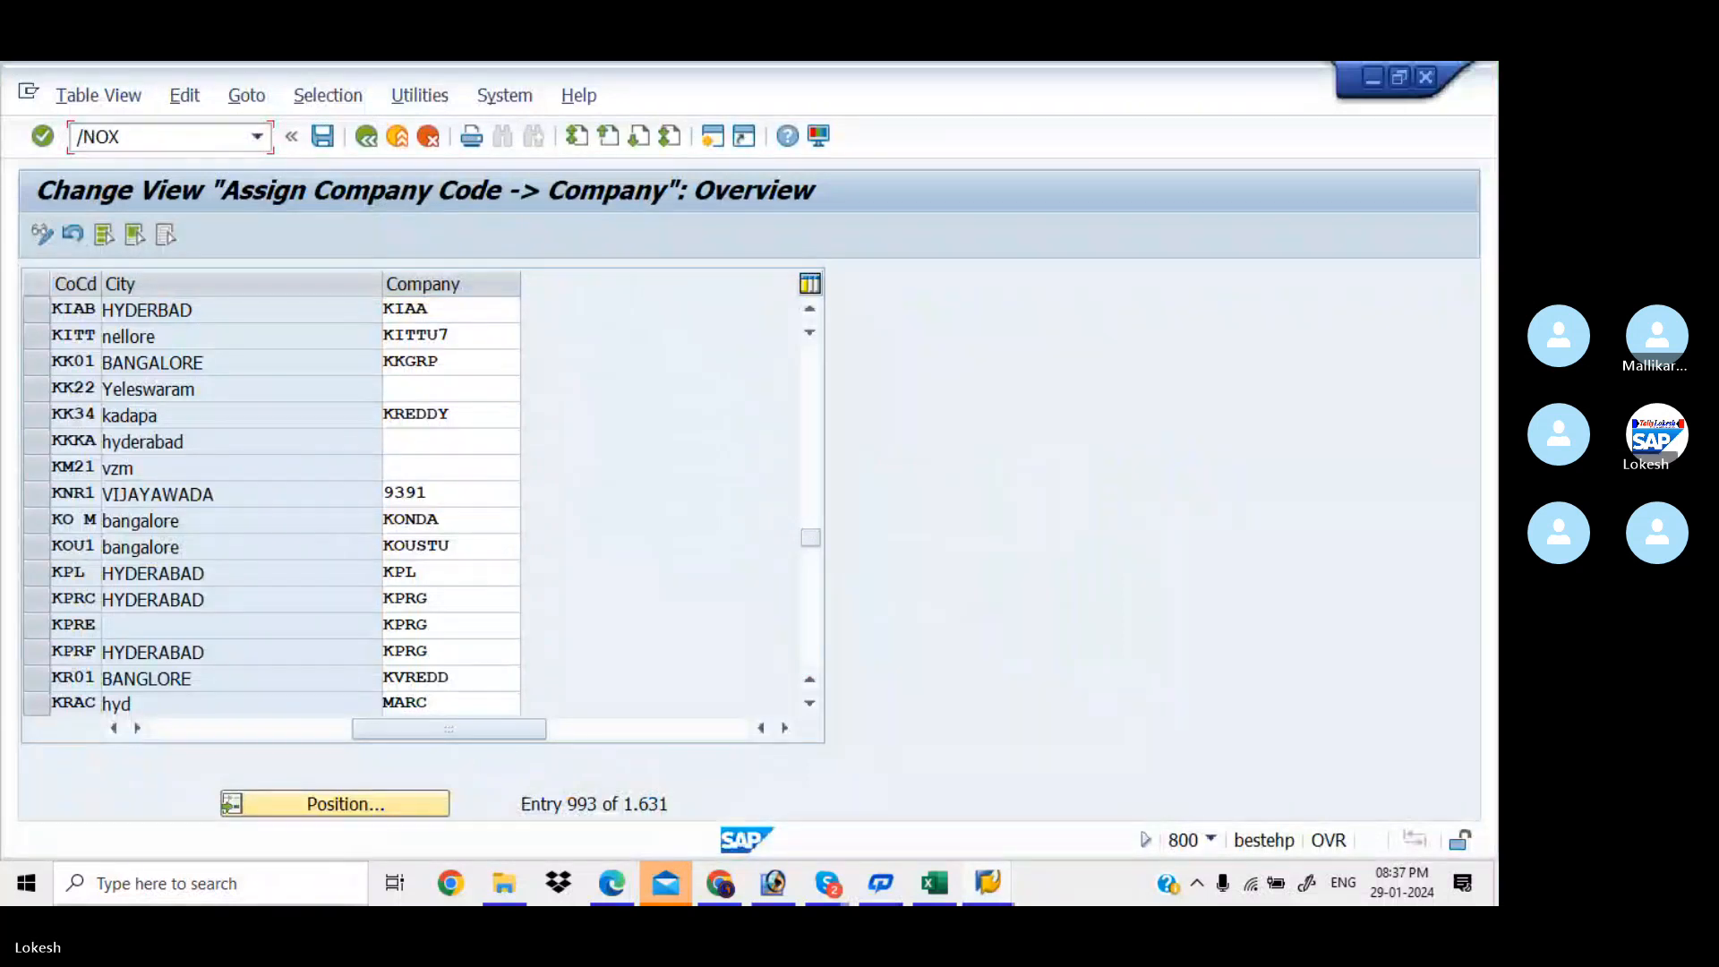
key("alt+Tab")
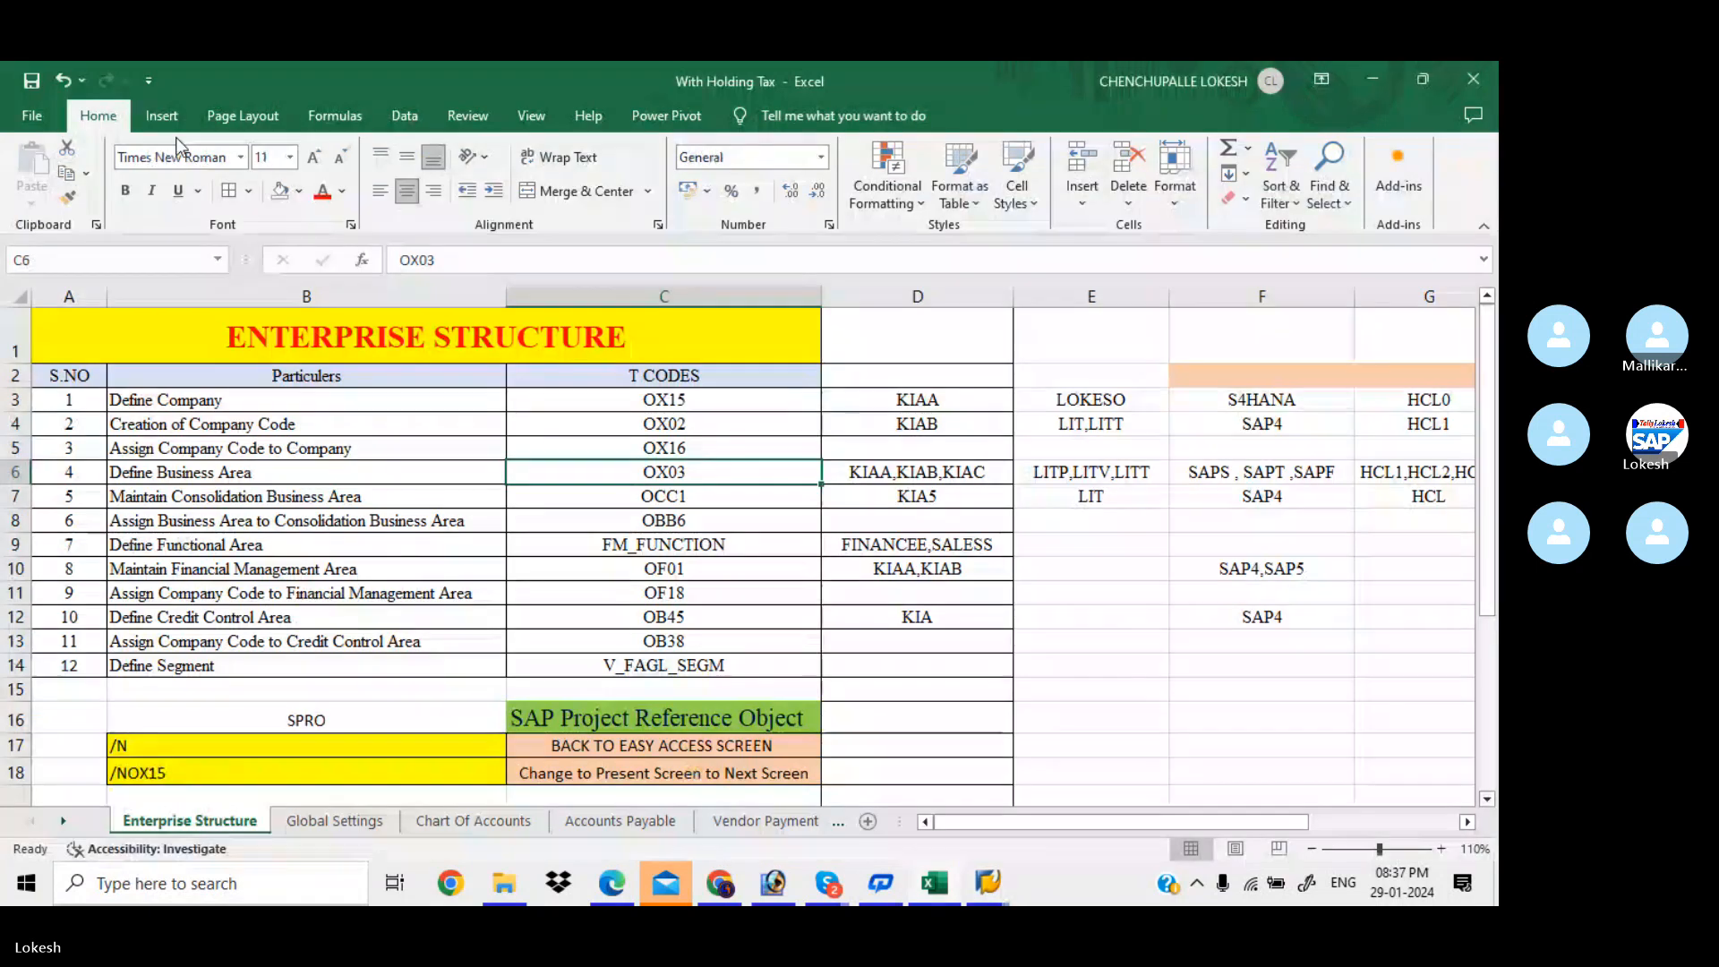
key("alt+Tab")
type("03")
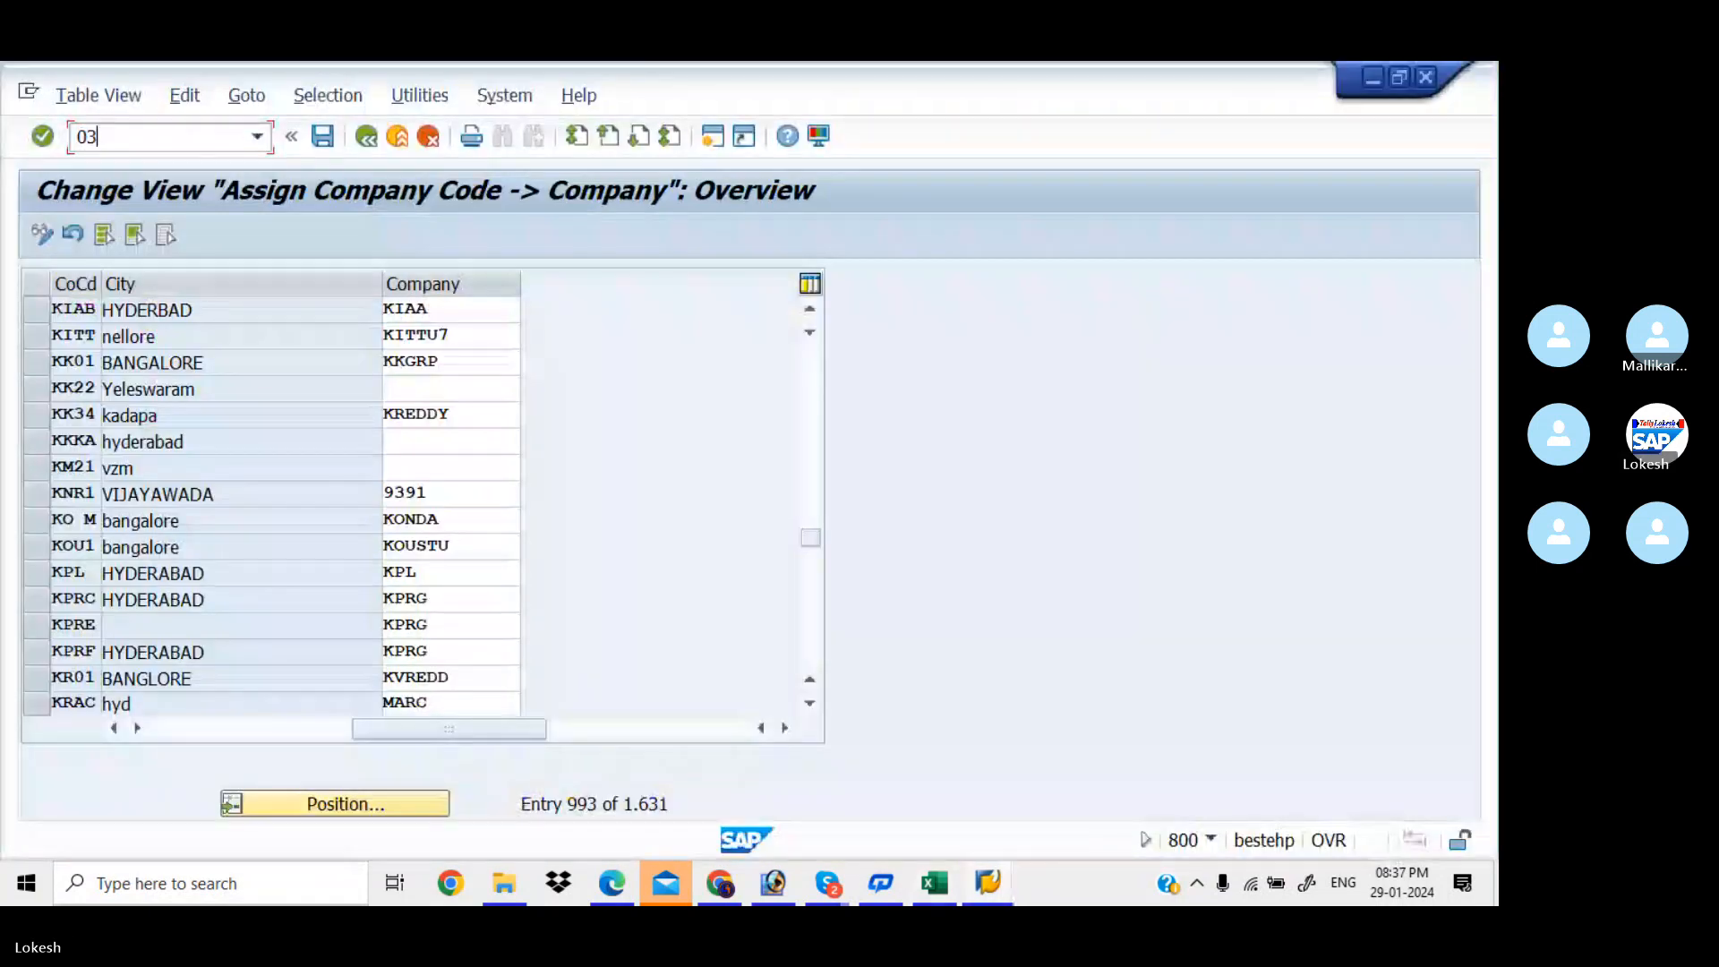
key("BackSpace")
key("BackSpace")
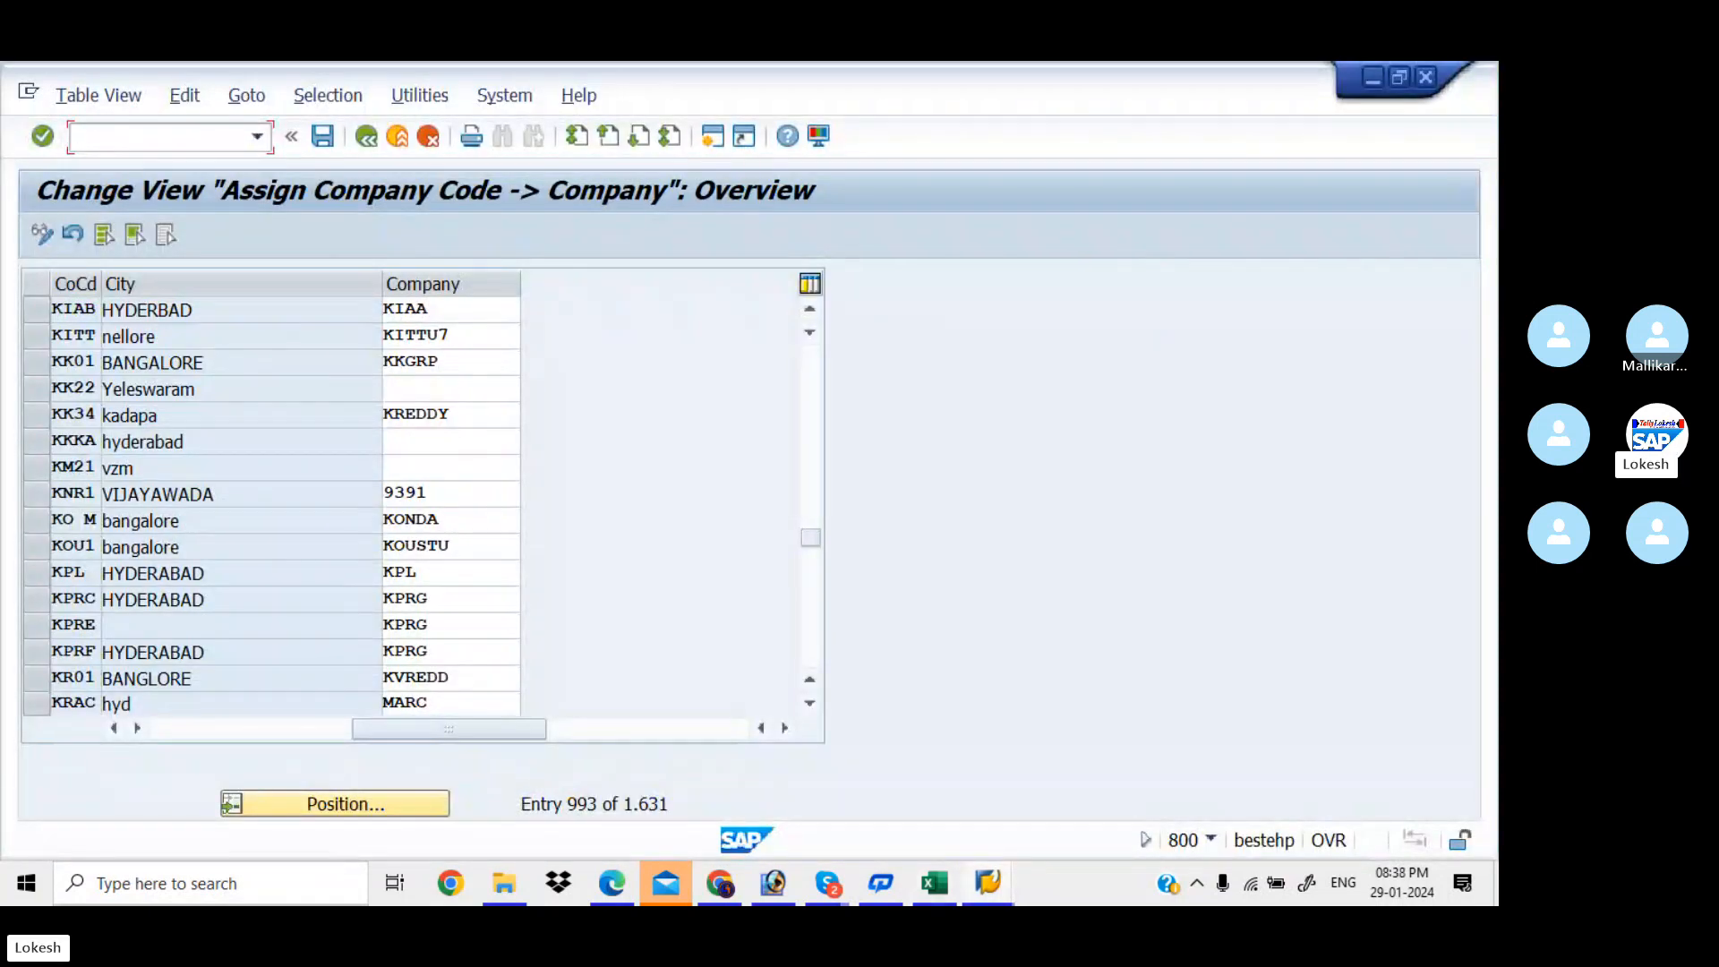
type("/NOX03")
key("Return")
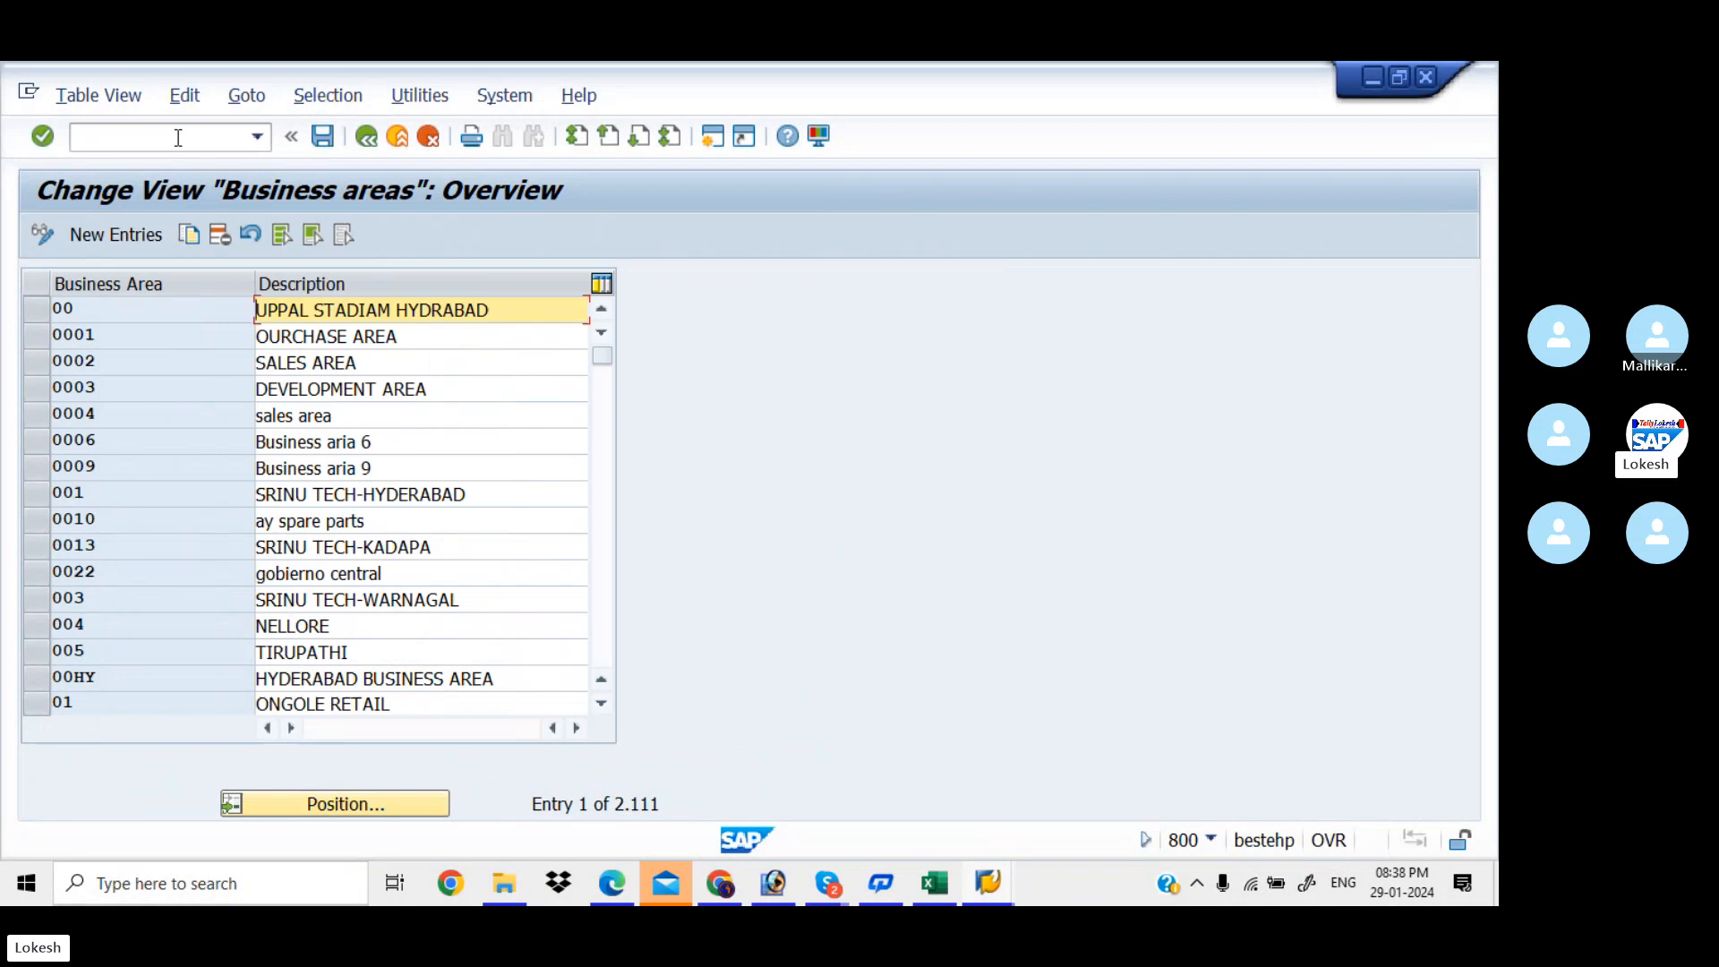
Position the Business areas list at KIAA, confirming KIAA, KIAB and KIAC exist
left_click(349, 806)
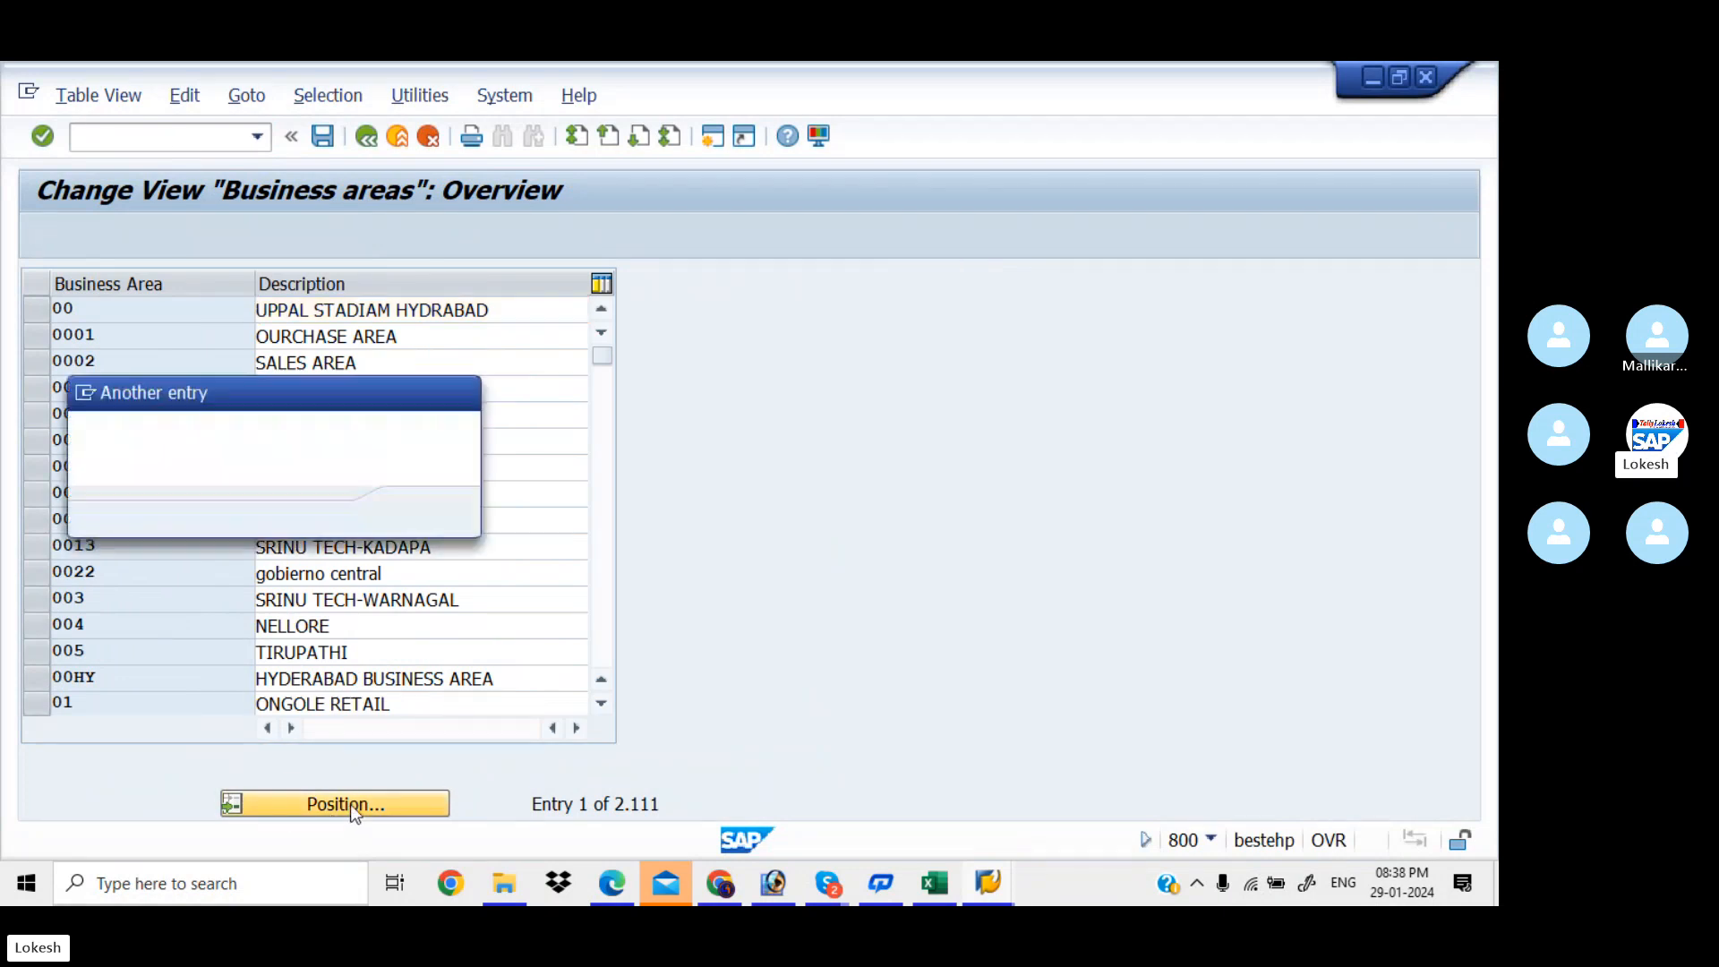
key("alt+Tab")
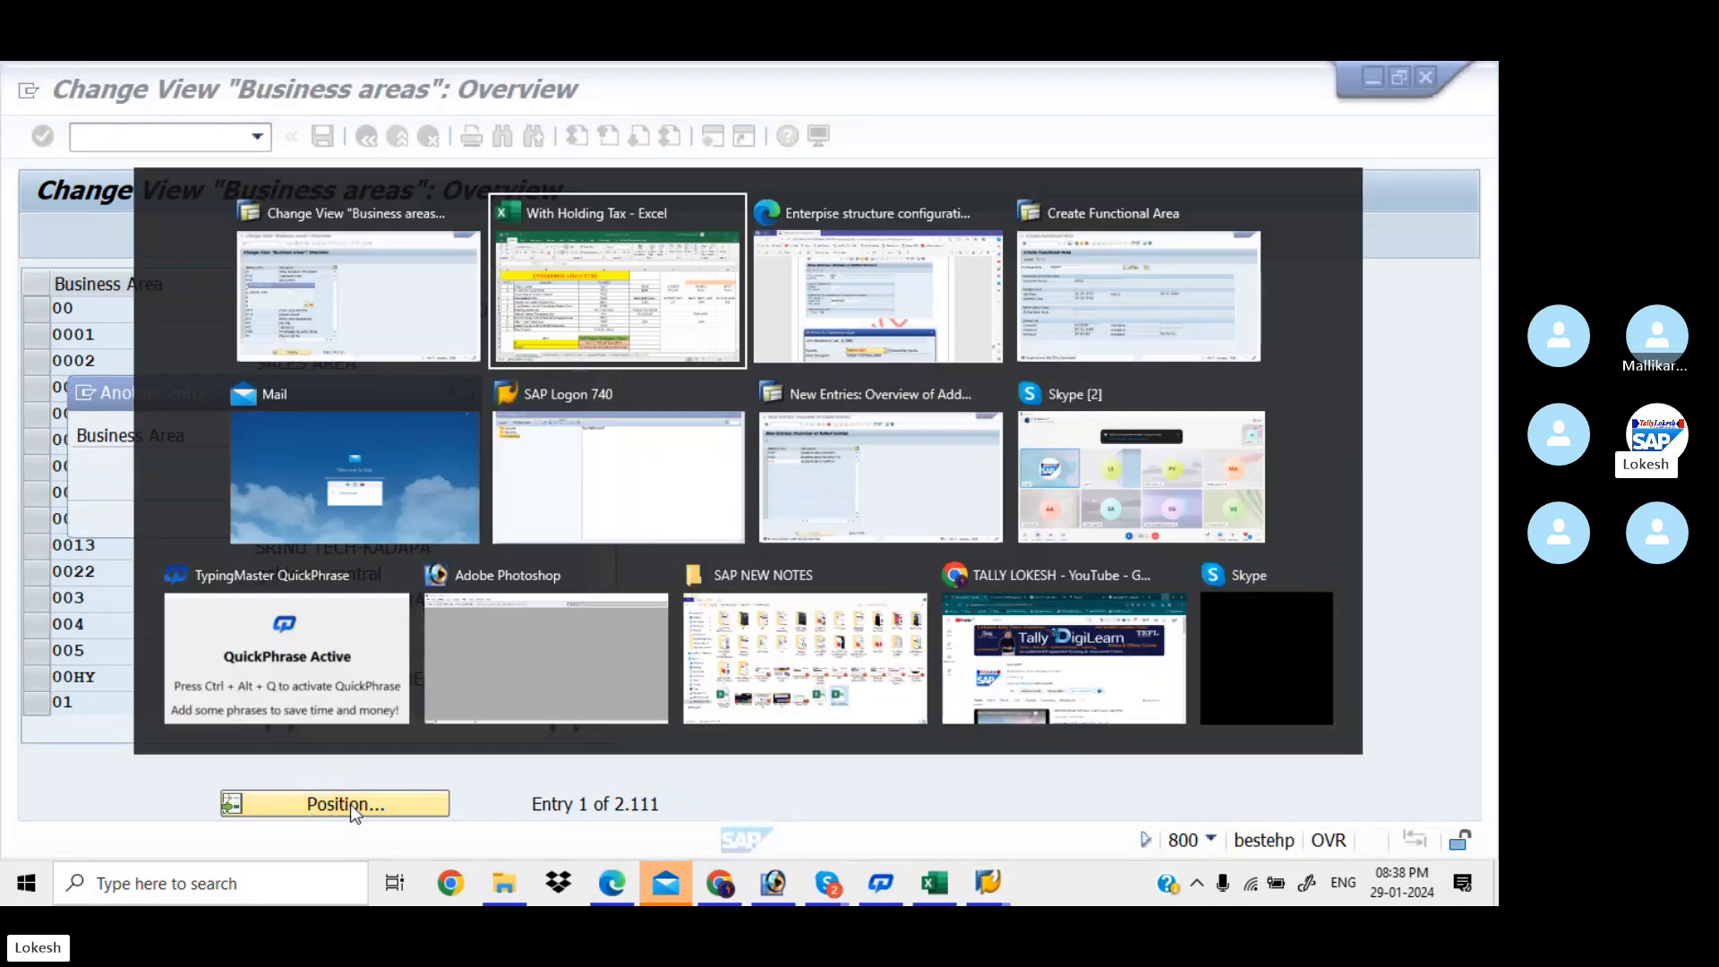
key("alt+Tab")
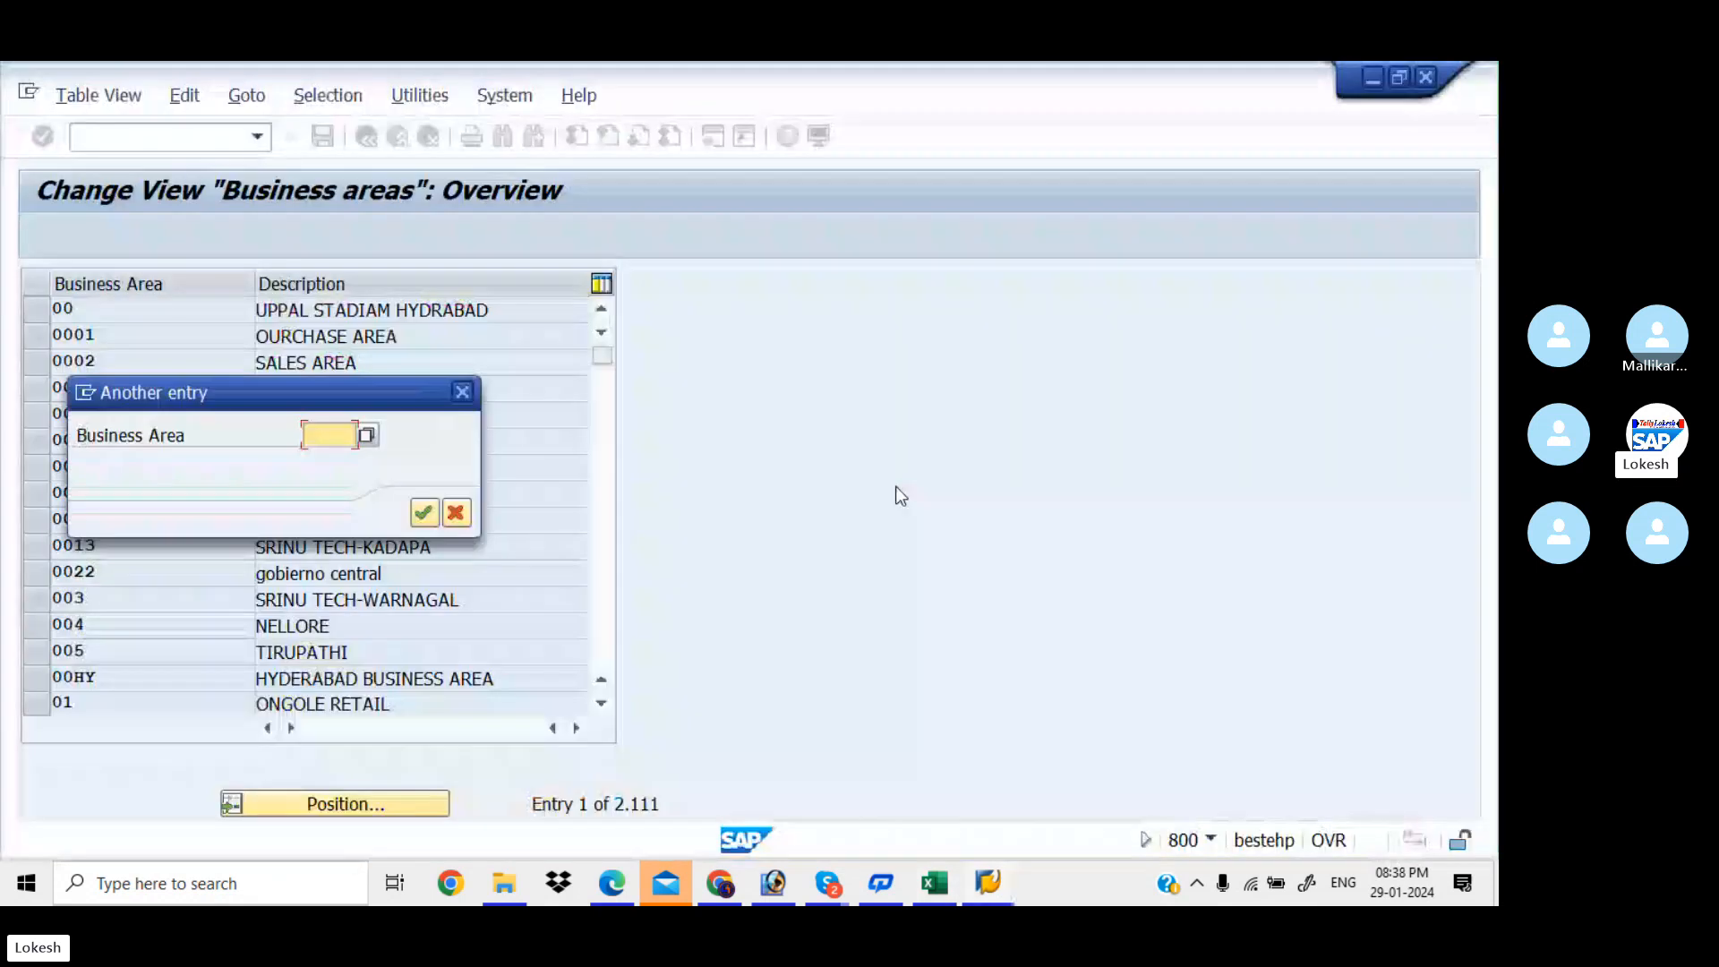
type("KIAA")
key("Return")
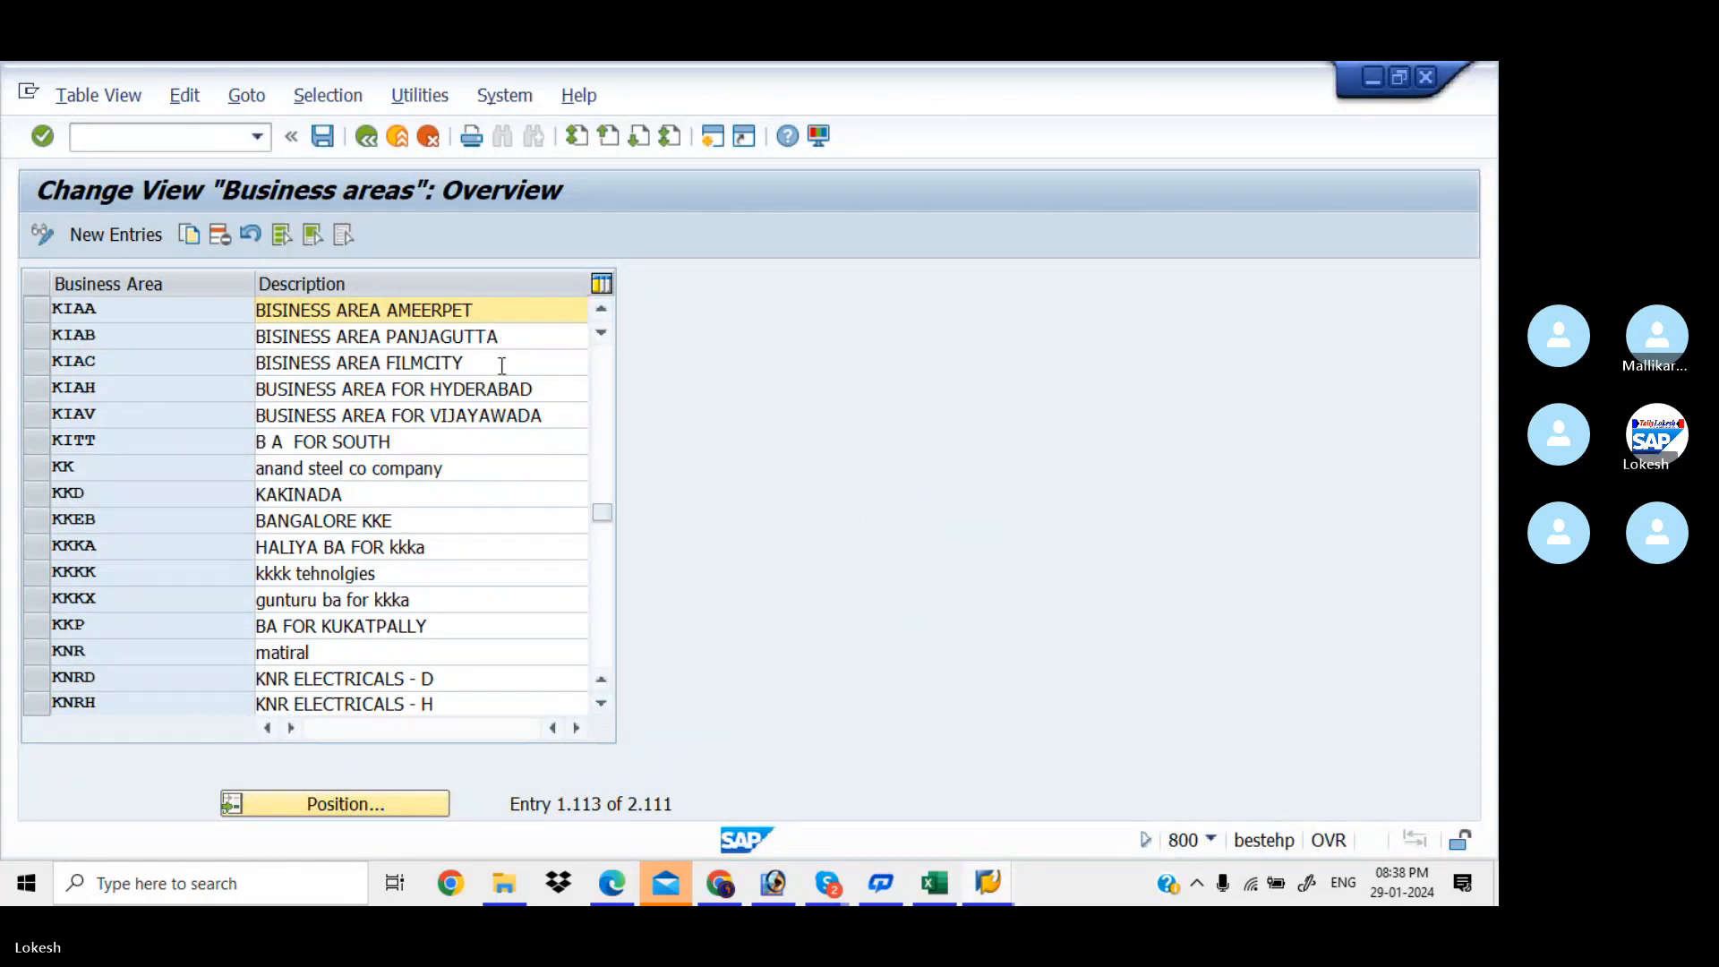
key("alt+Tab")
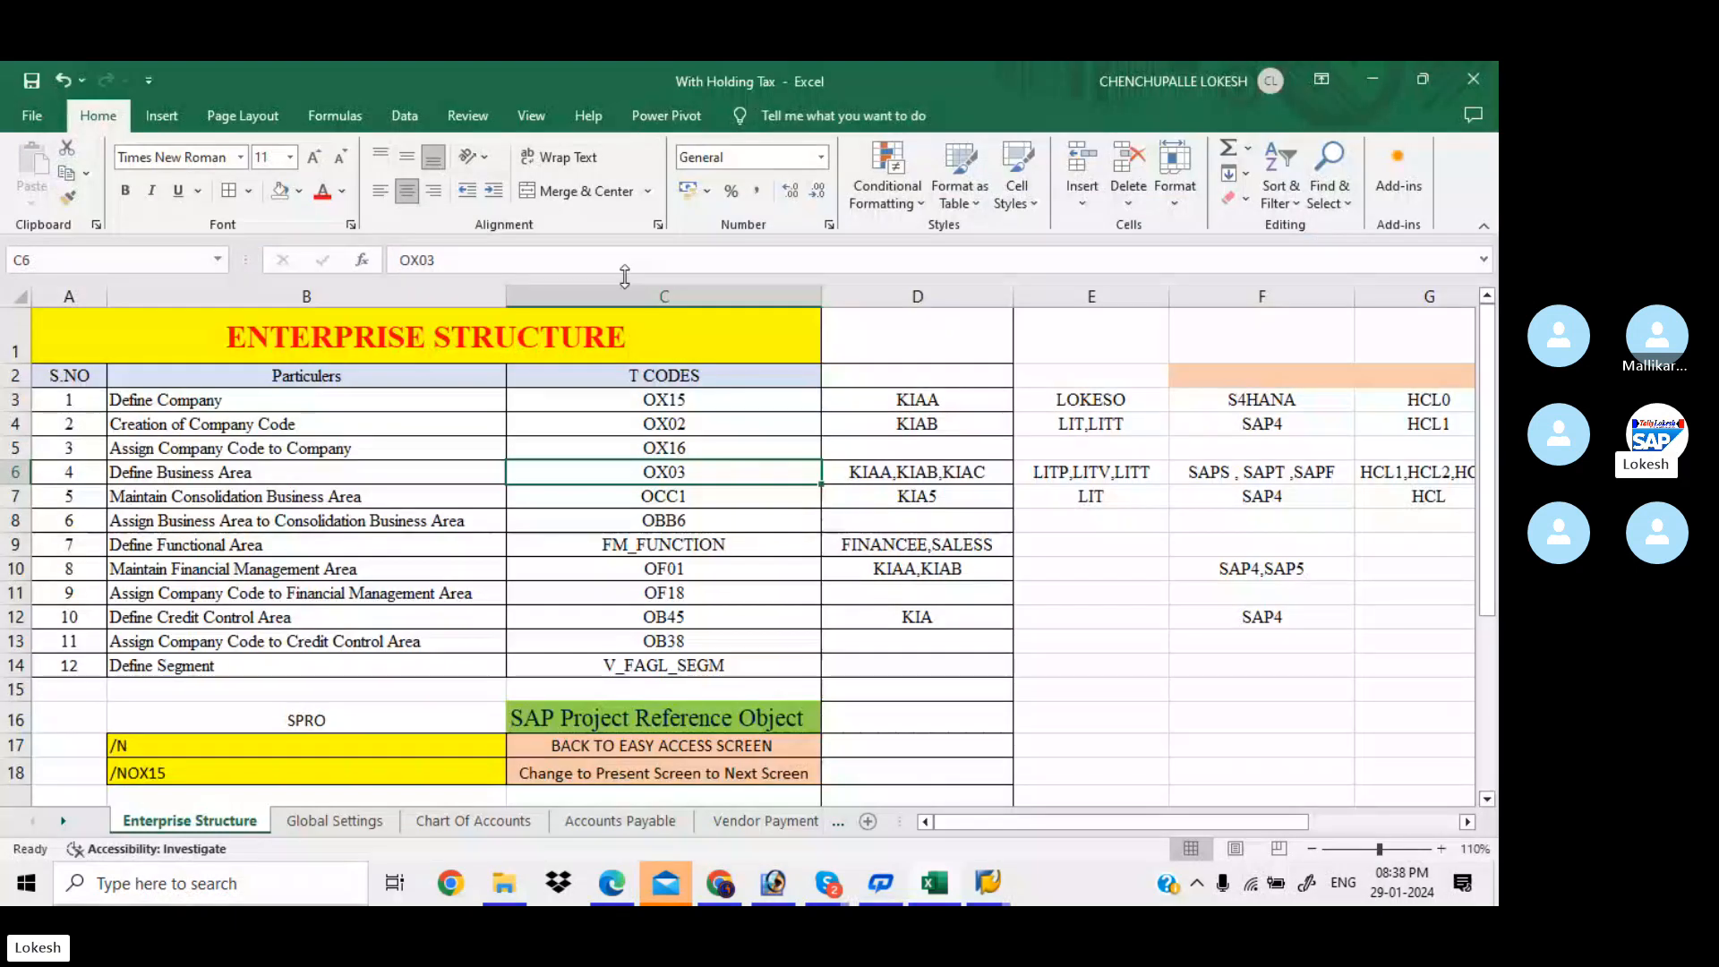
Run OCC1 and position the list at KIA5, 'Consolidate Business for KIAA'
left_click(702, 499)
key("alt+Tab")
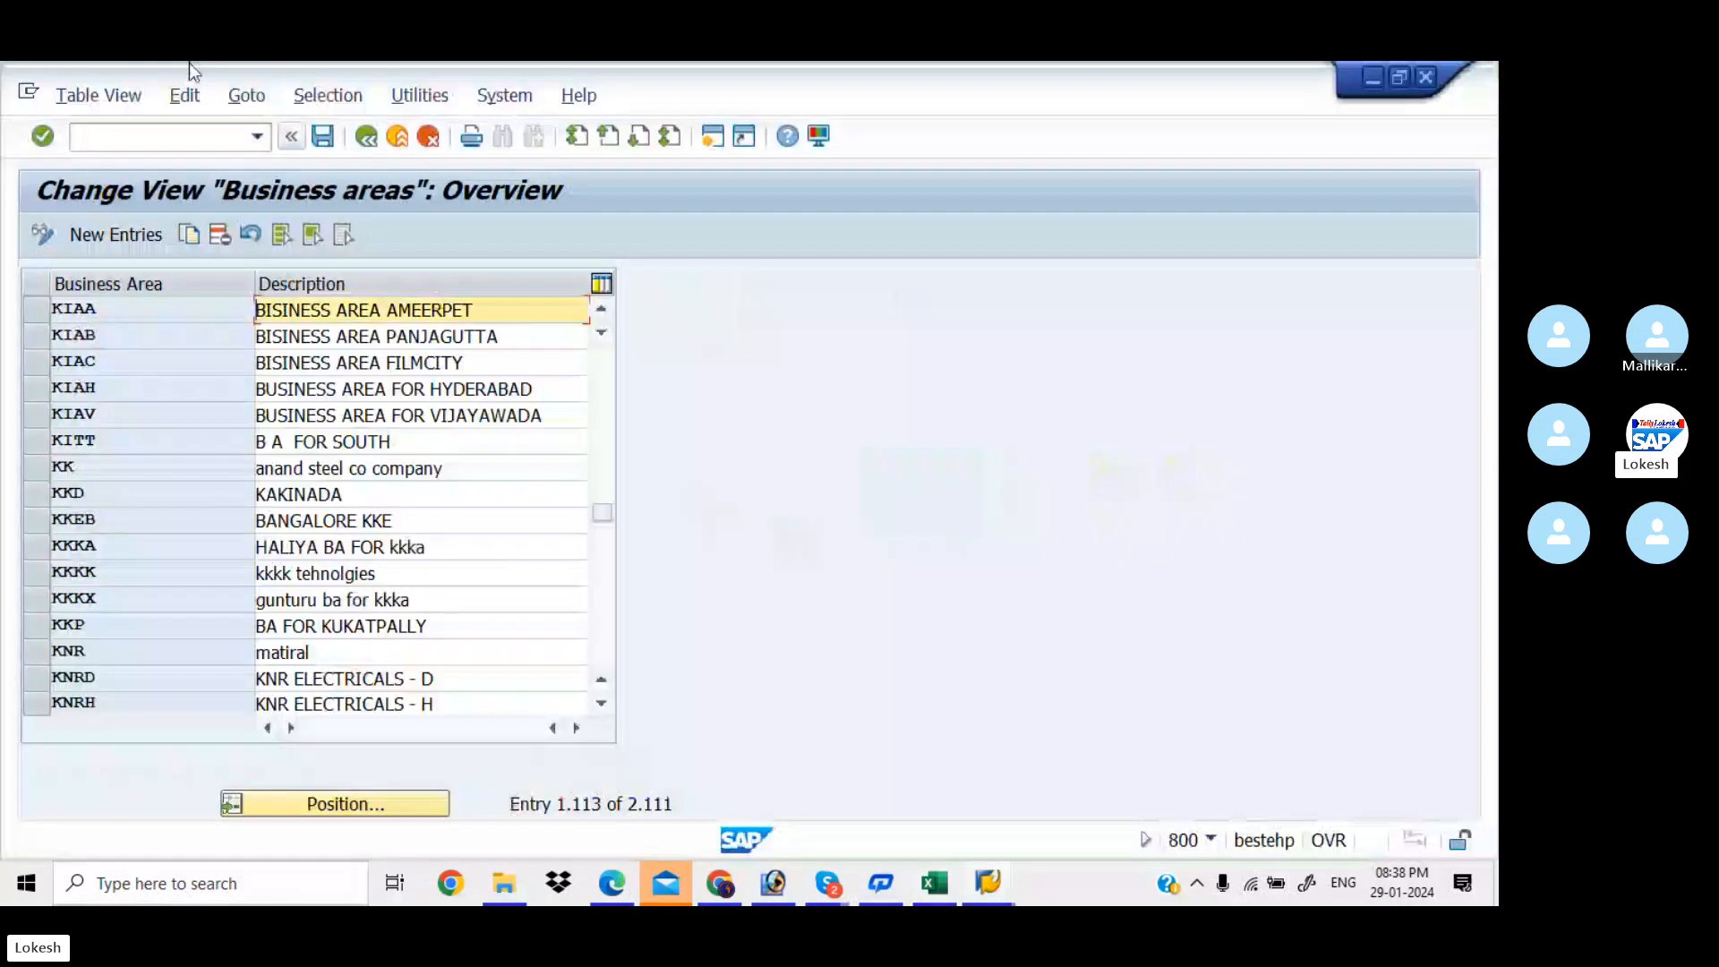
left_click(179, 126)
type("/")
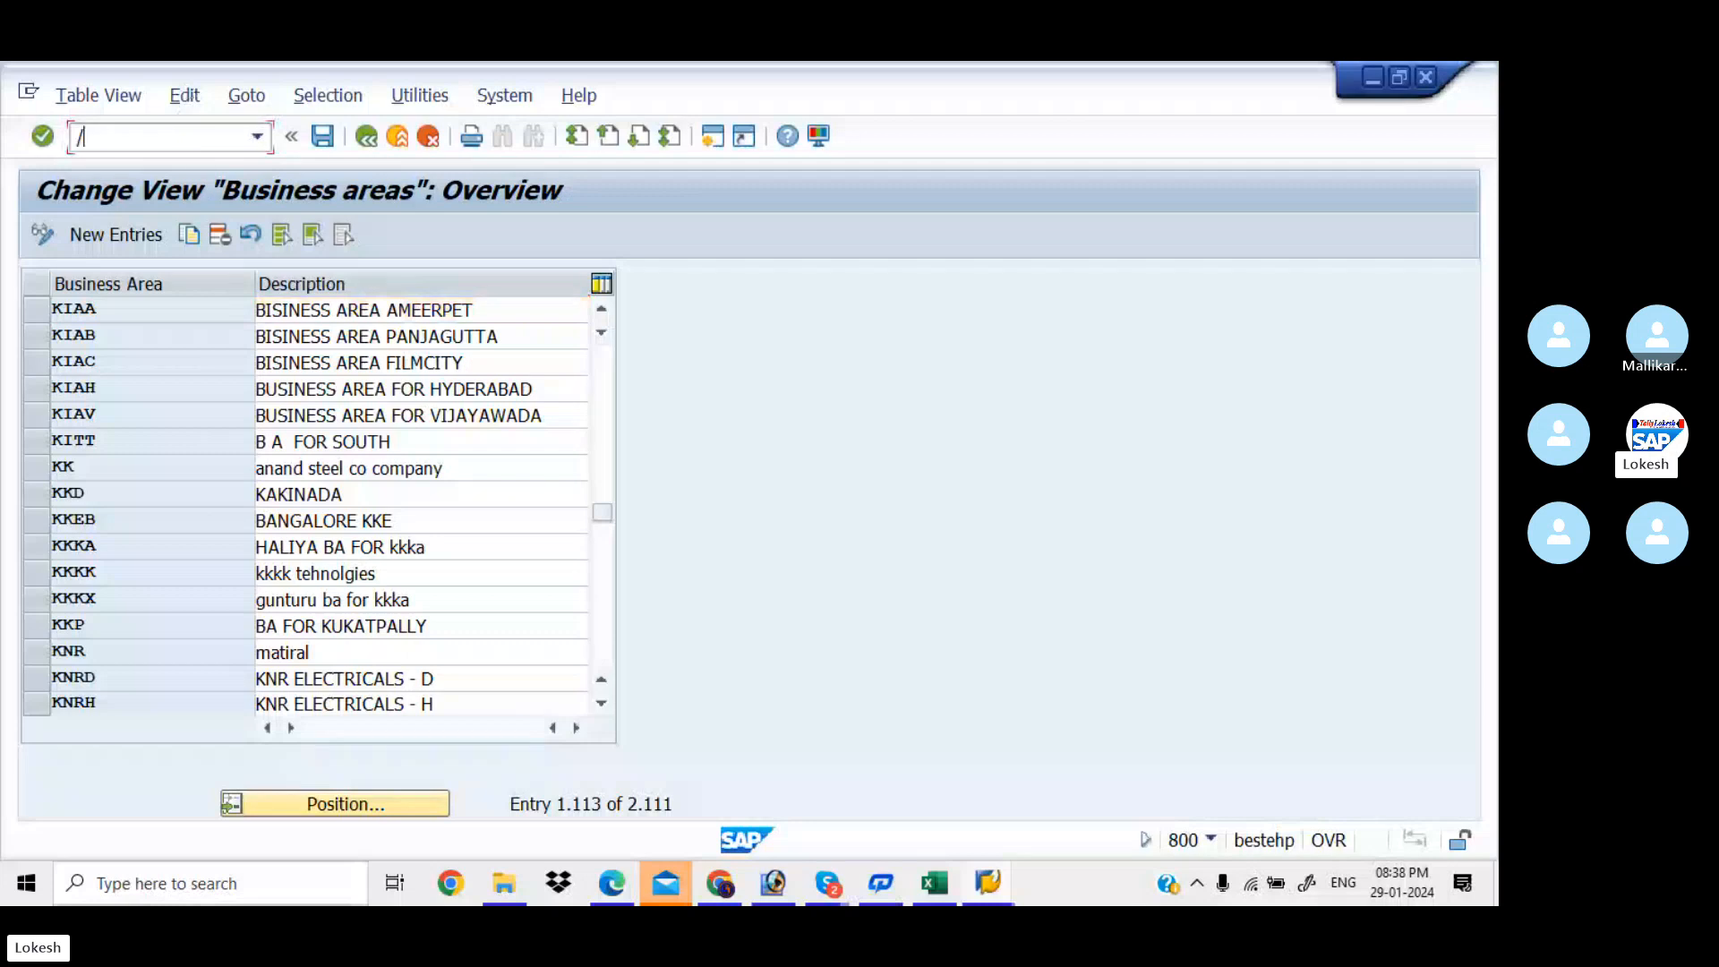
type("NOCC1")
key("Return")
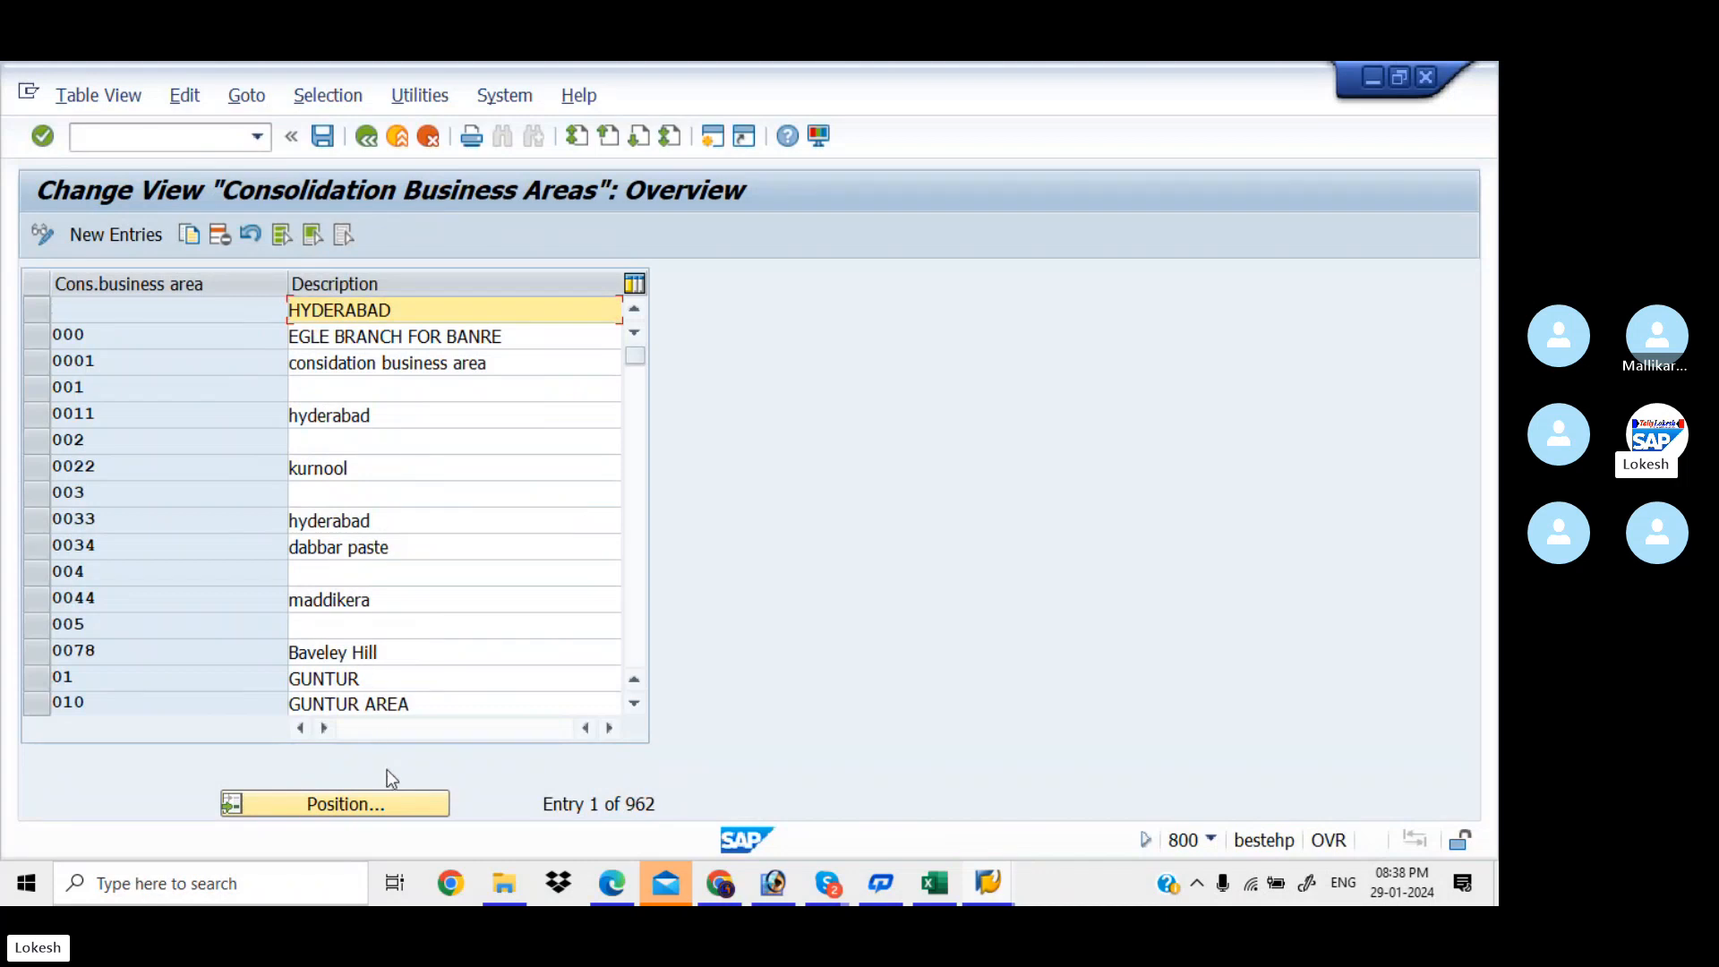
left_click(401, 805)
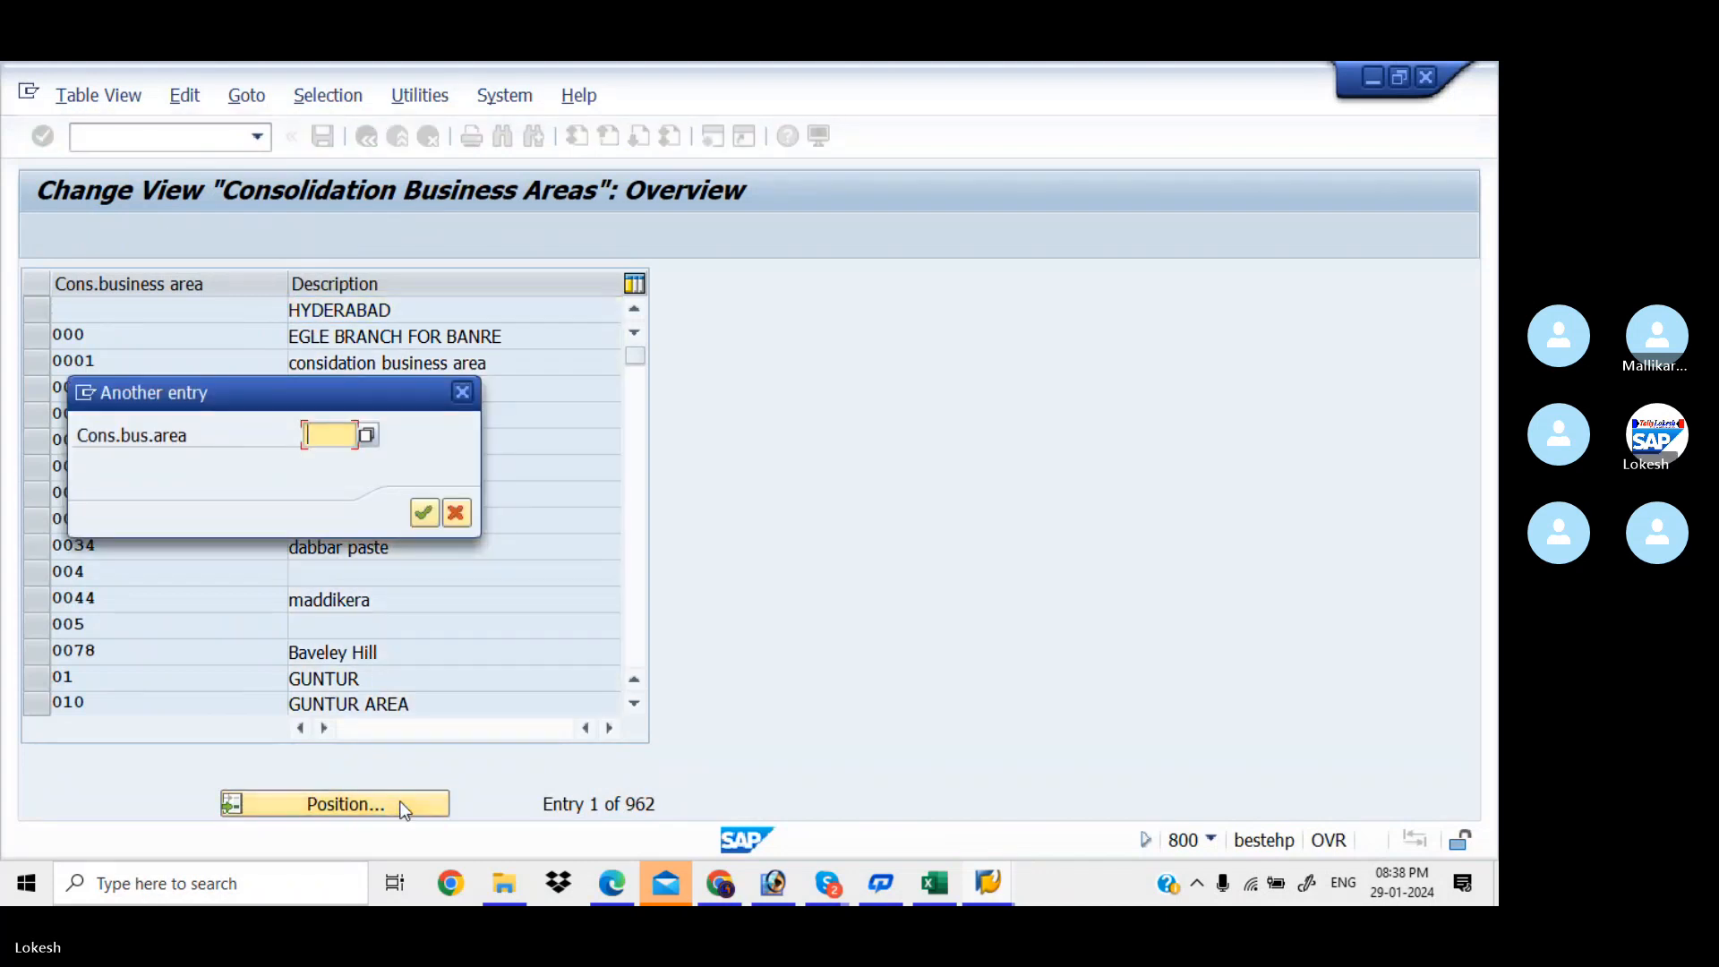
type("KIA")
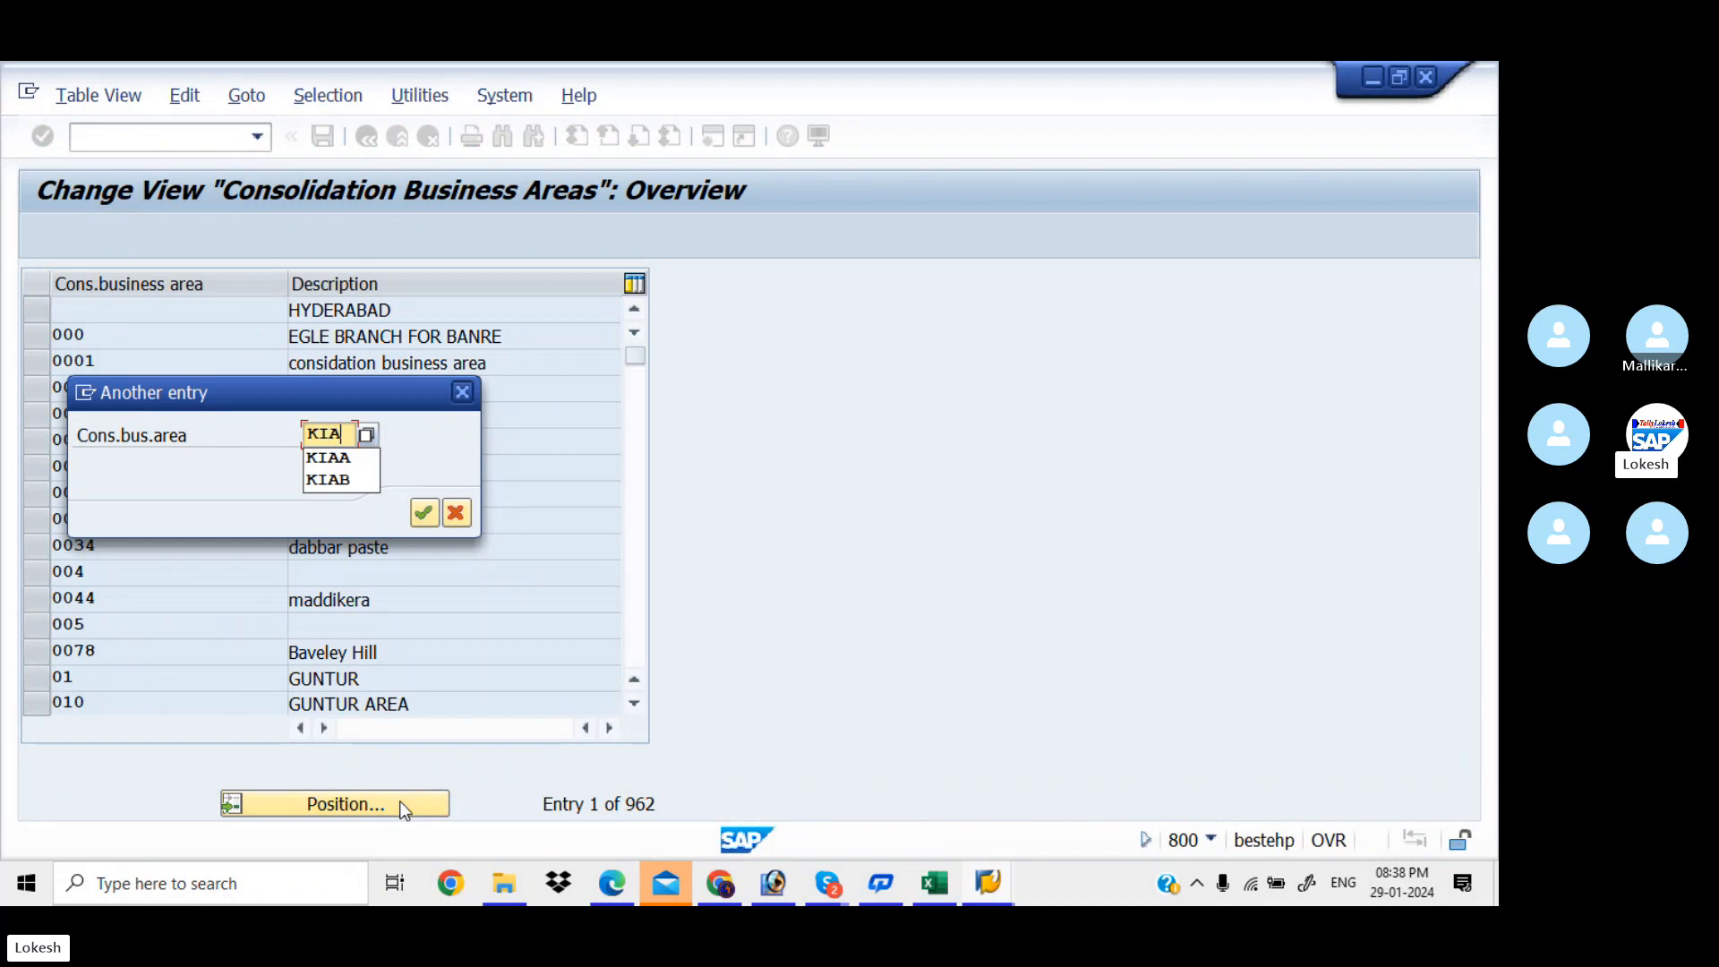
type("A")
key("Return")
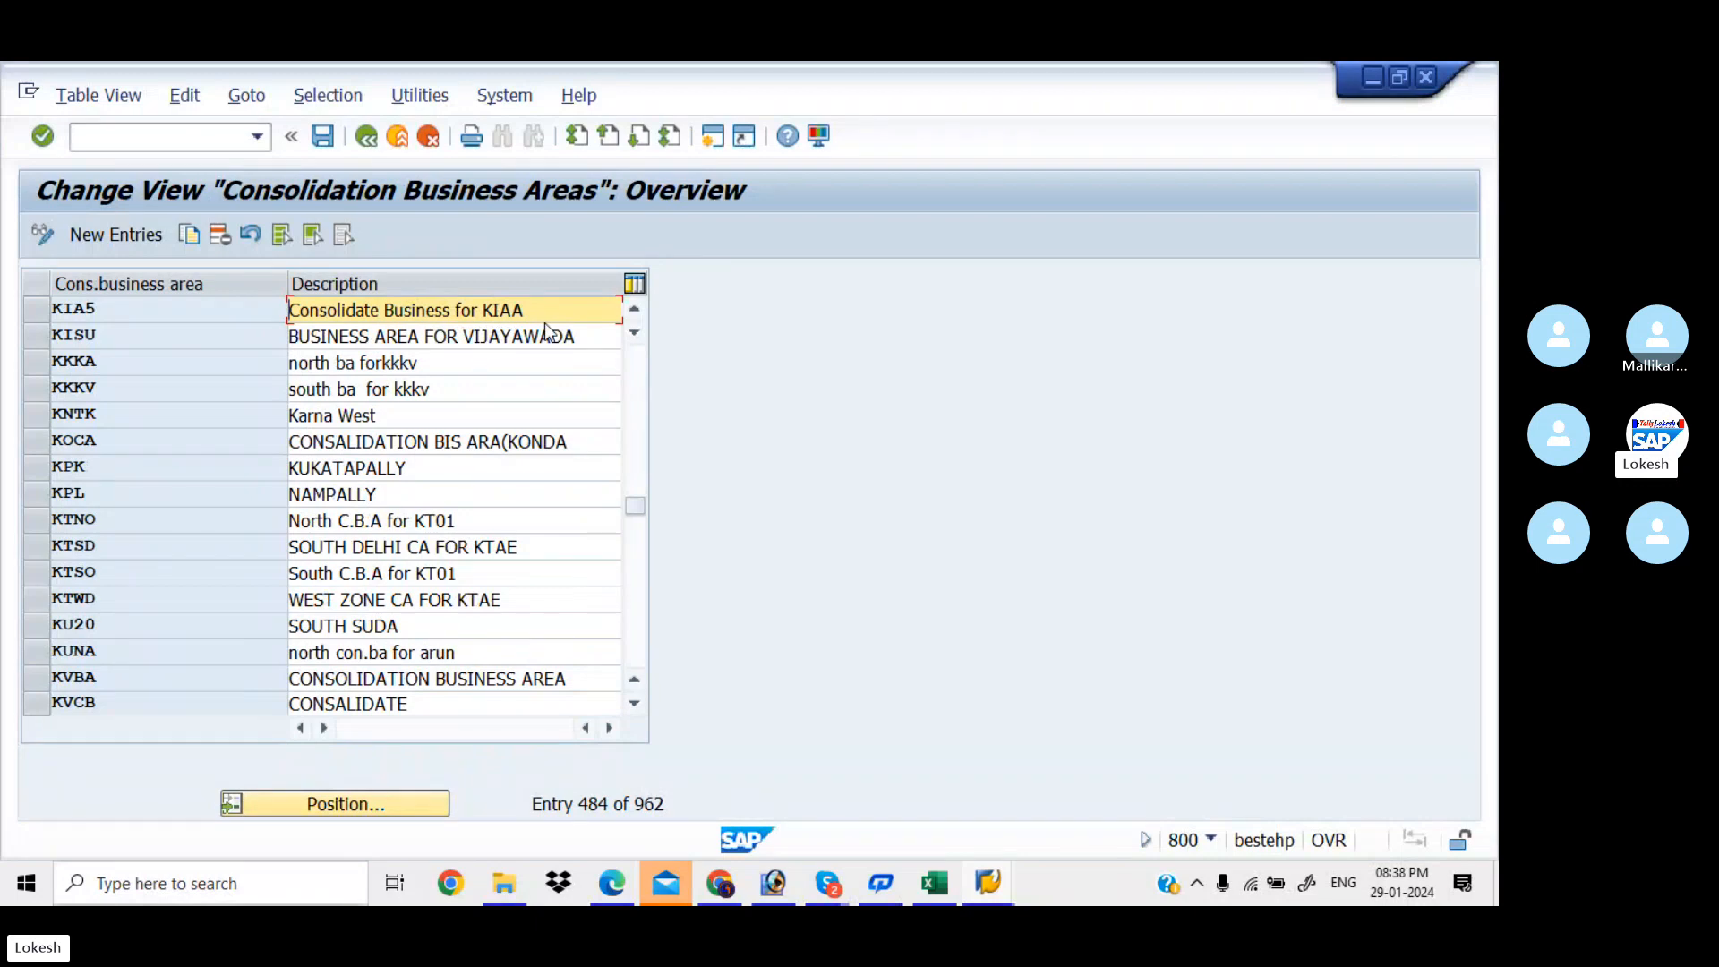
key("alt+Tab")
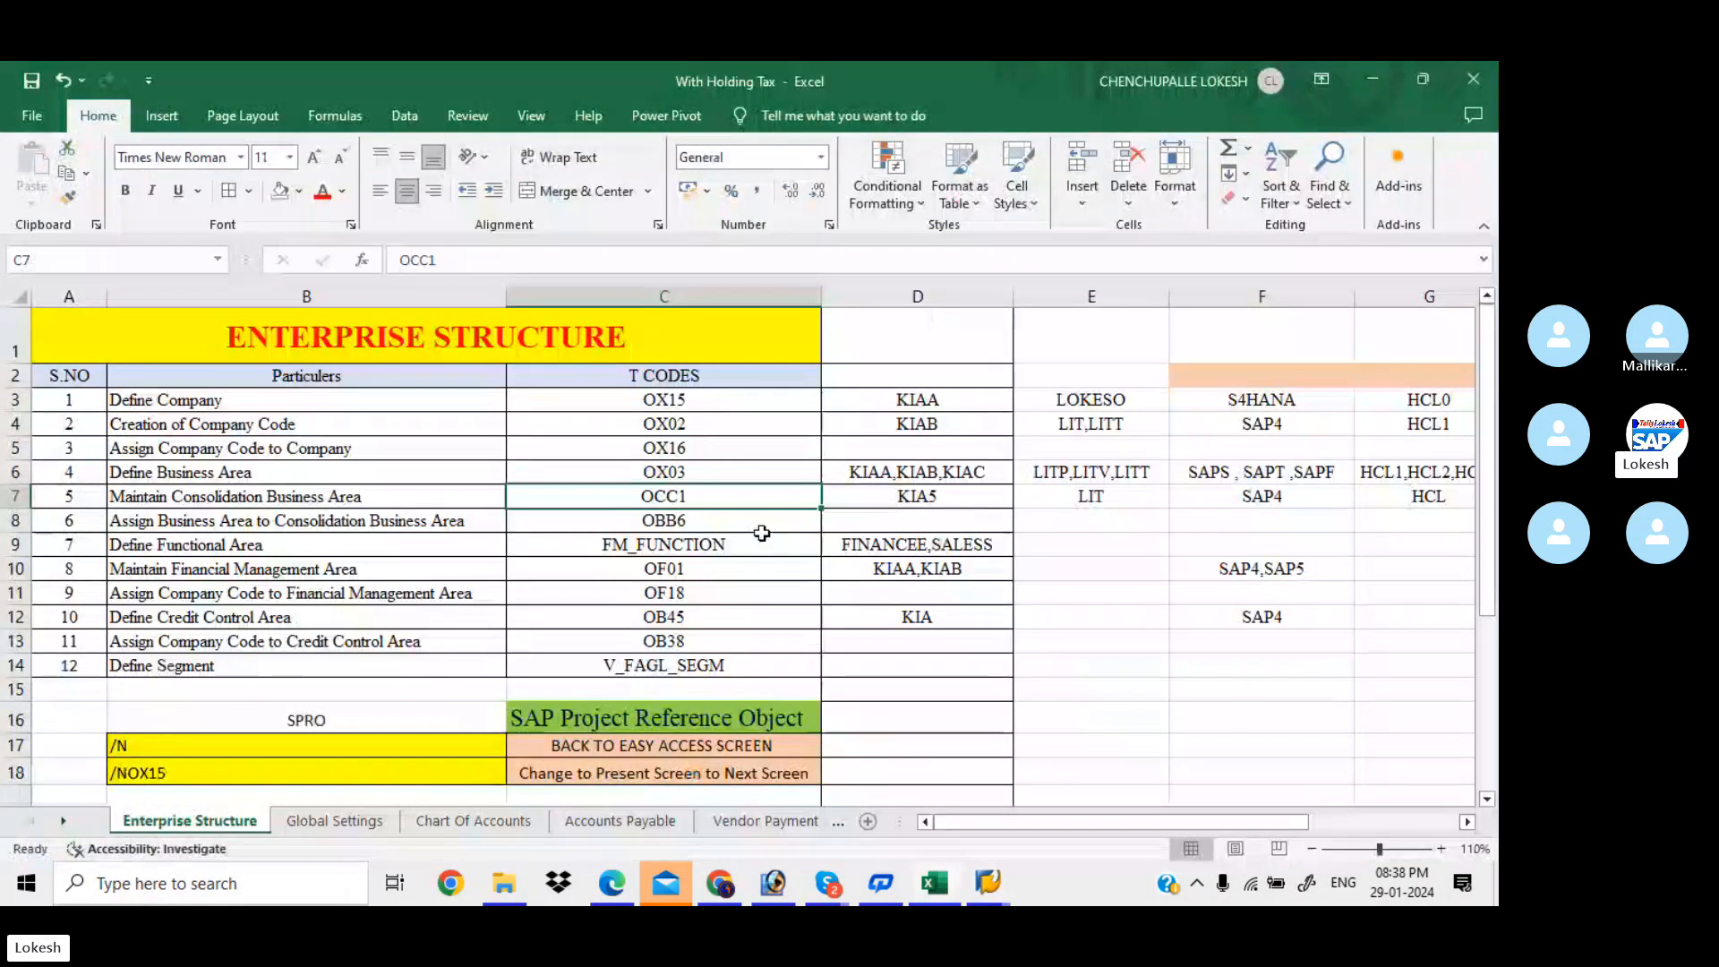
Run OBB6 and confirm business areas KIAA, KIAB and KIAC are assigned to KIA5
left_click(732, 528)
key("alt+Tab")
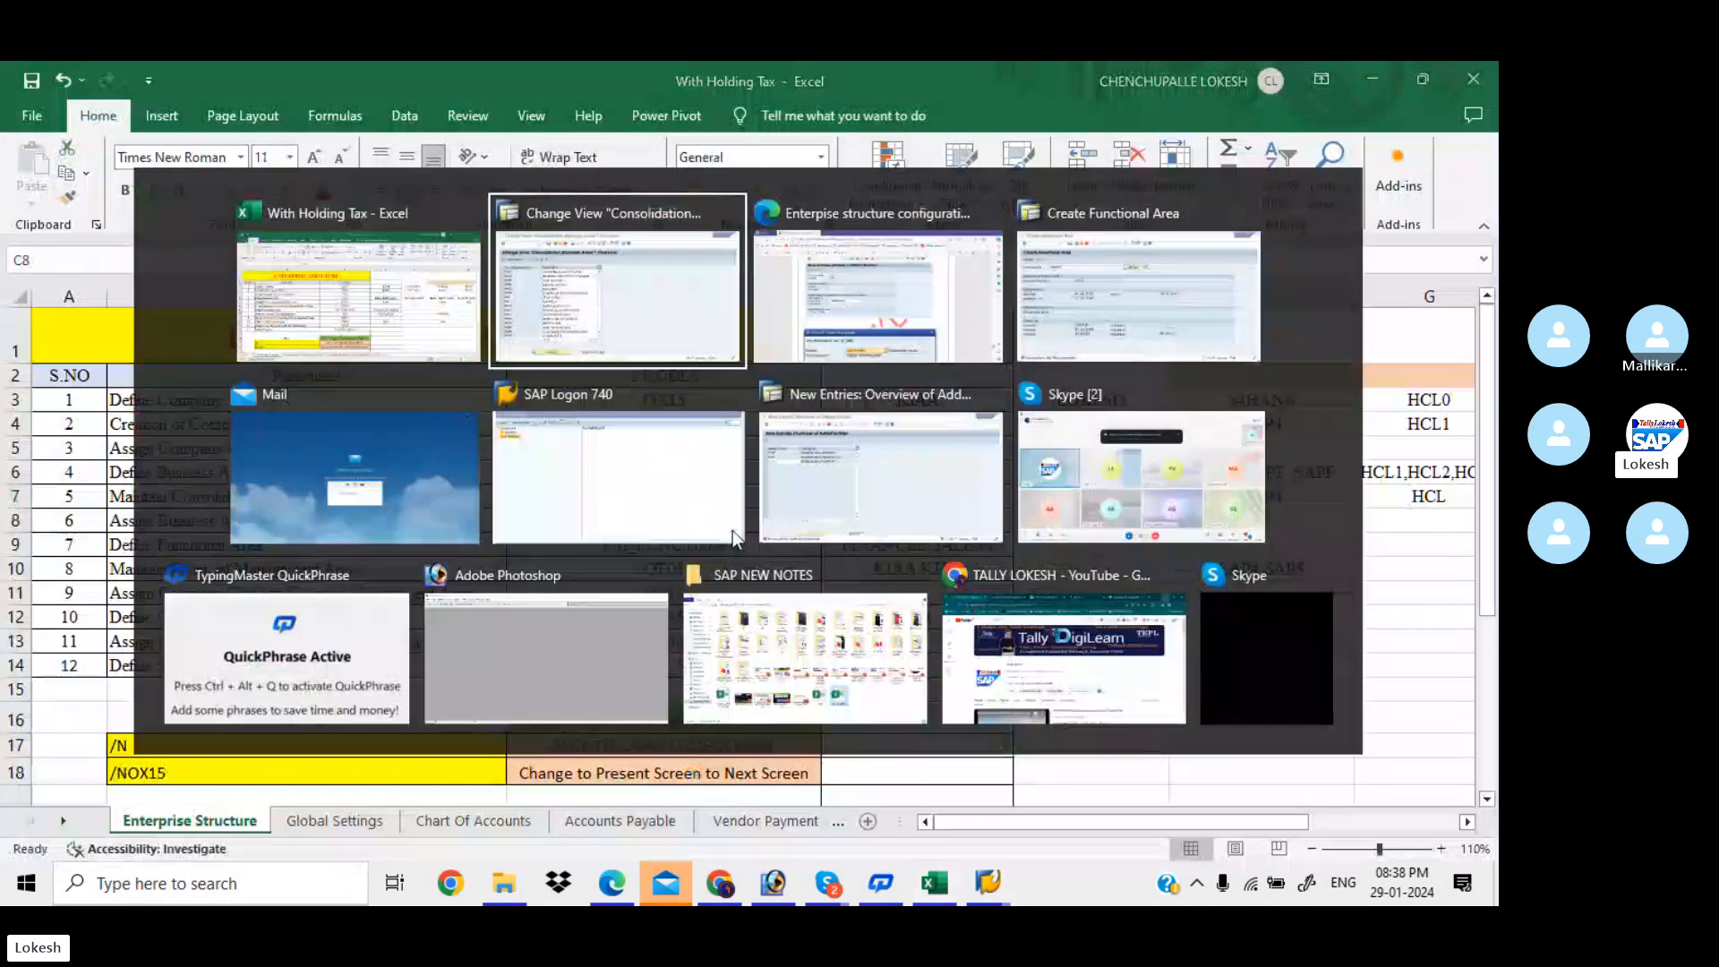
left_click(196, 139)
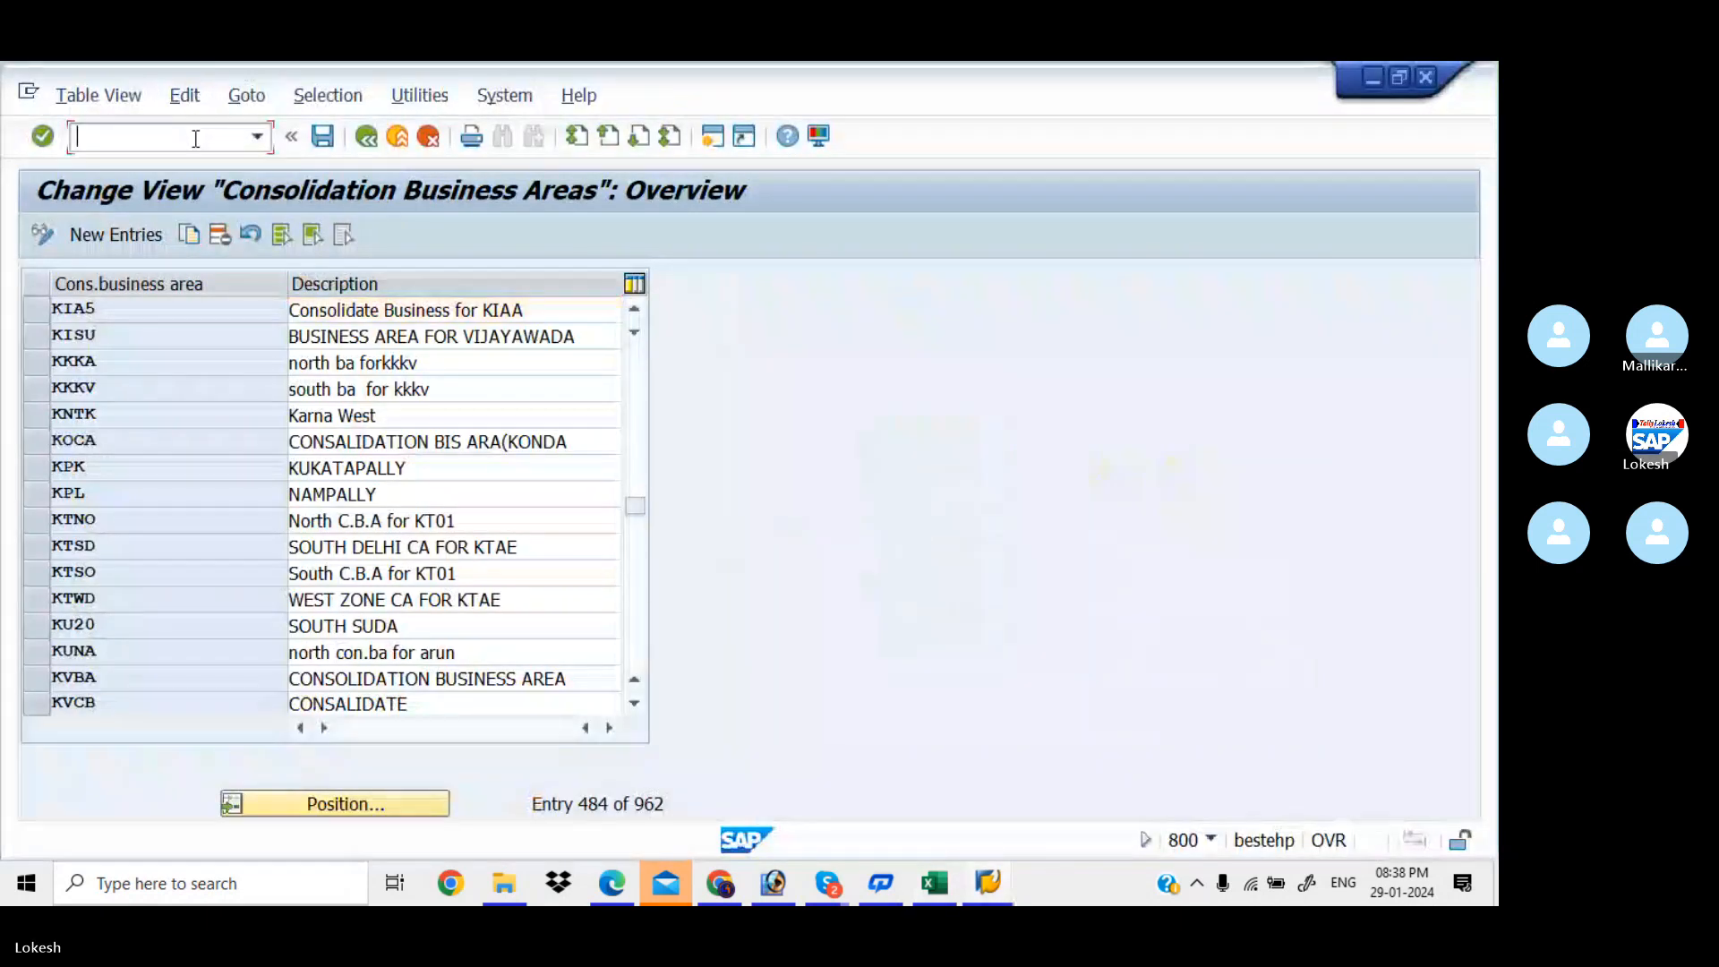
type("/NOBB6")
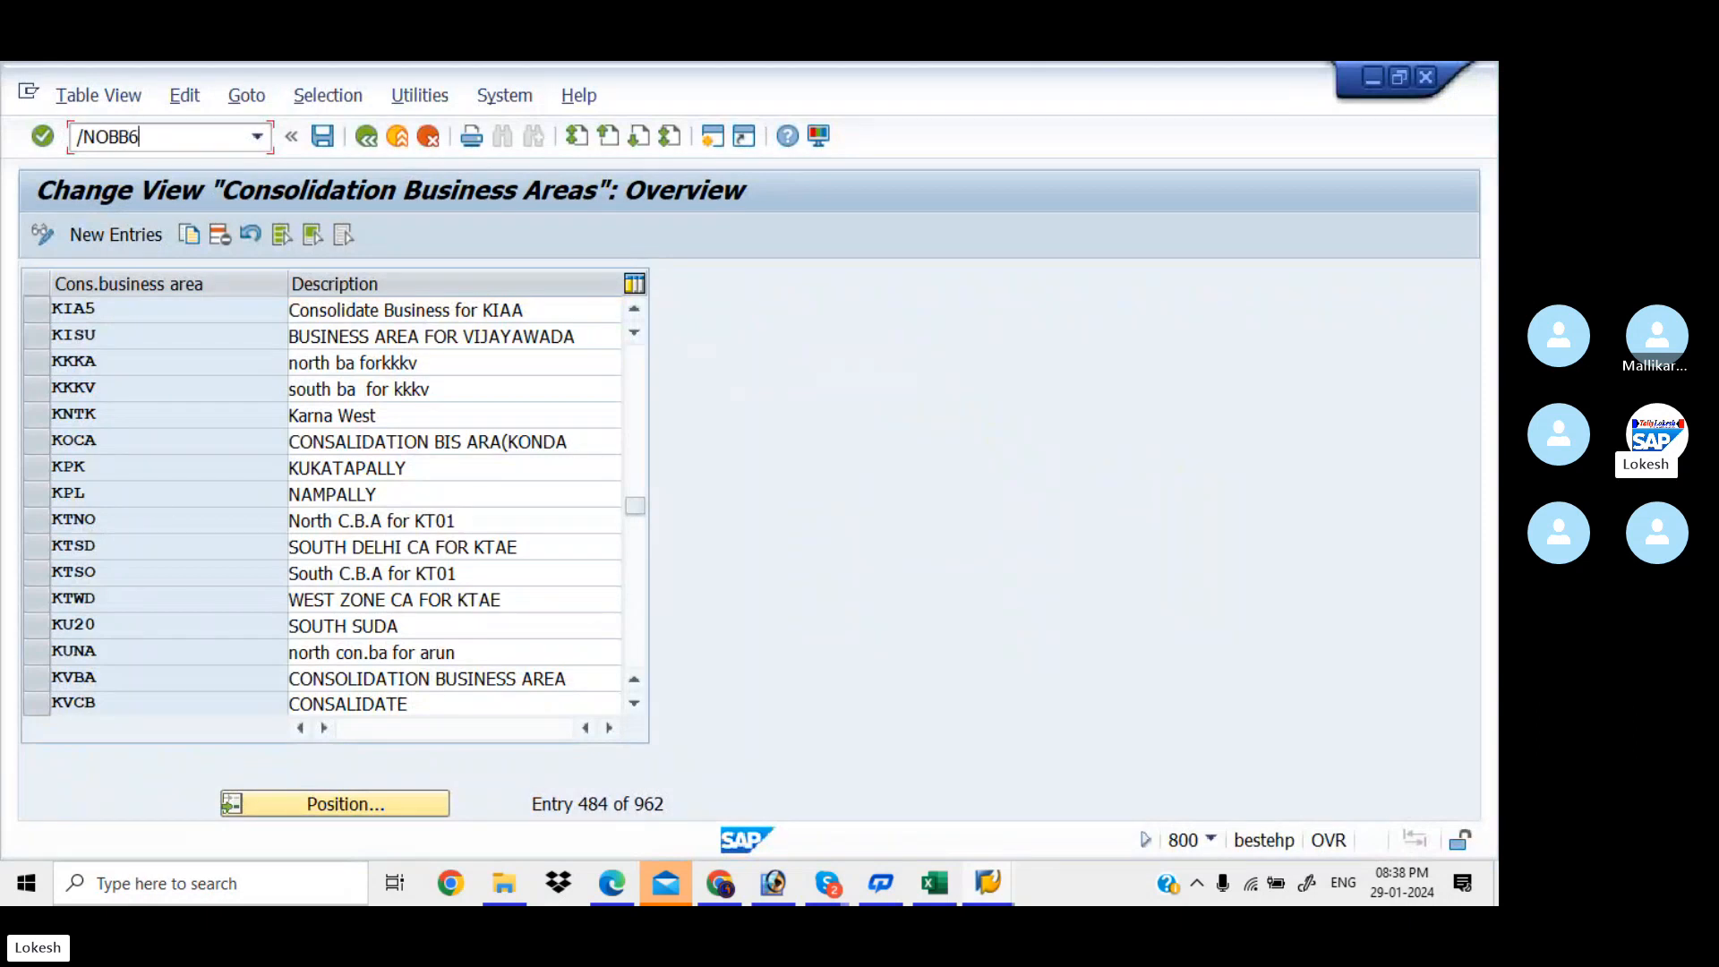
key("Return")
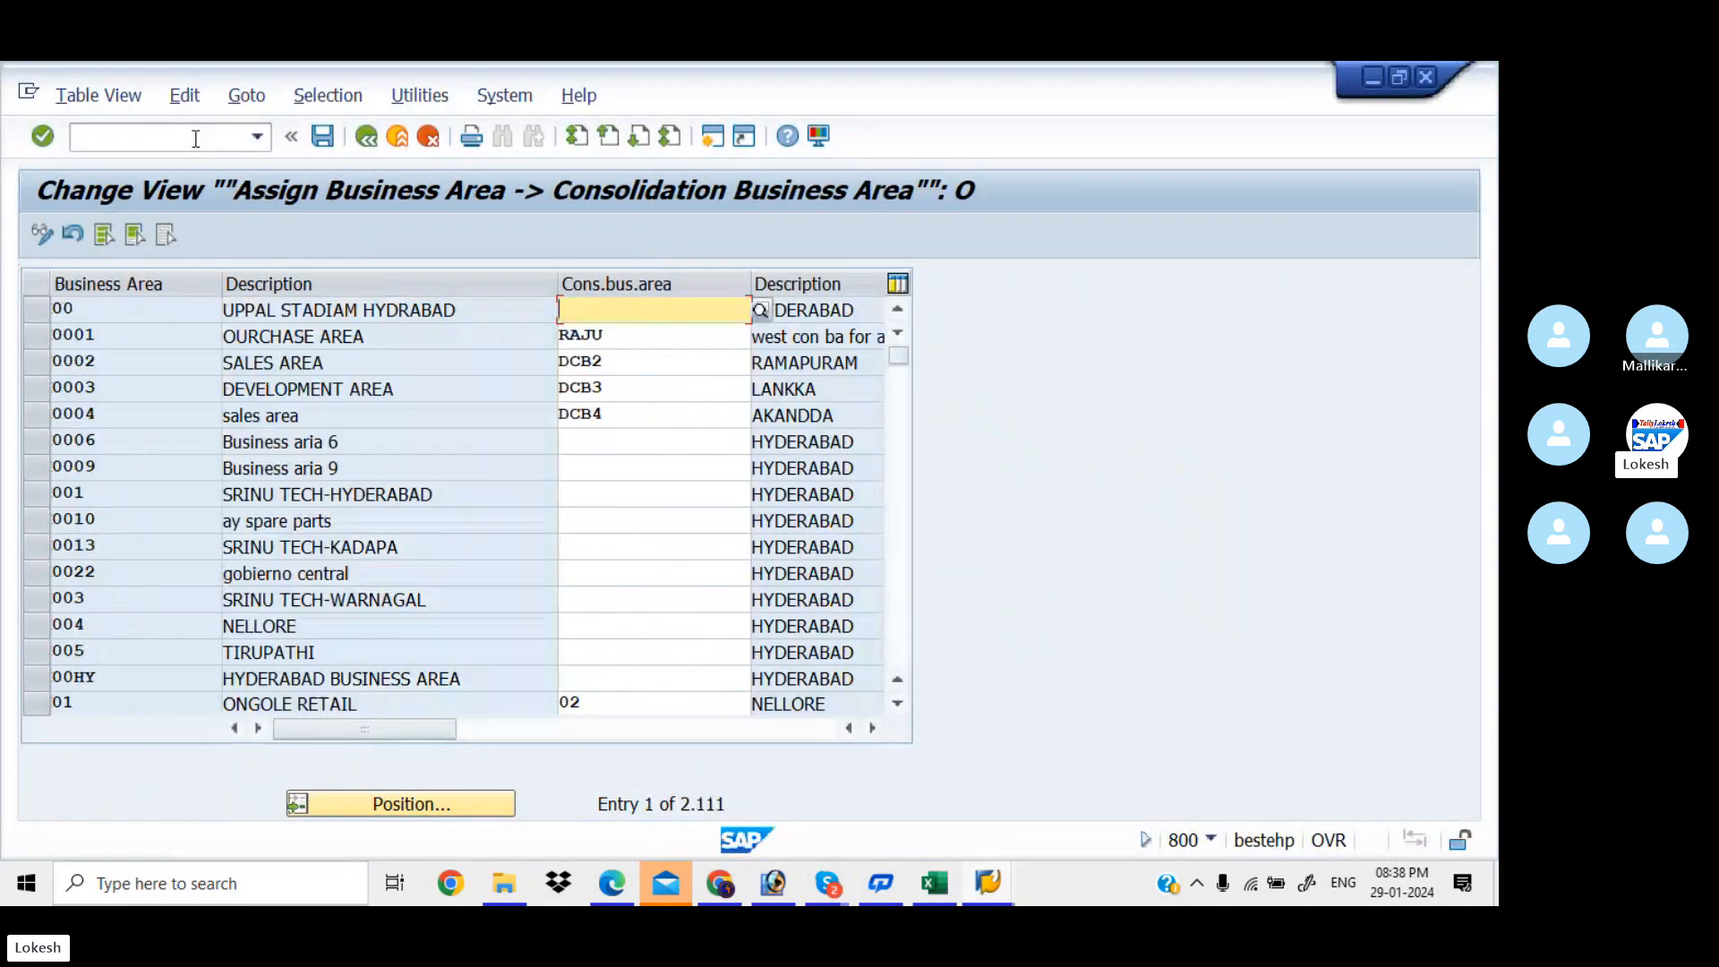
left_click(434, 807)
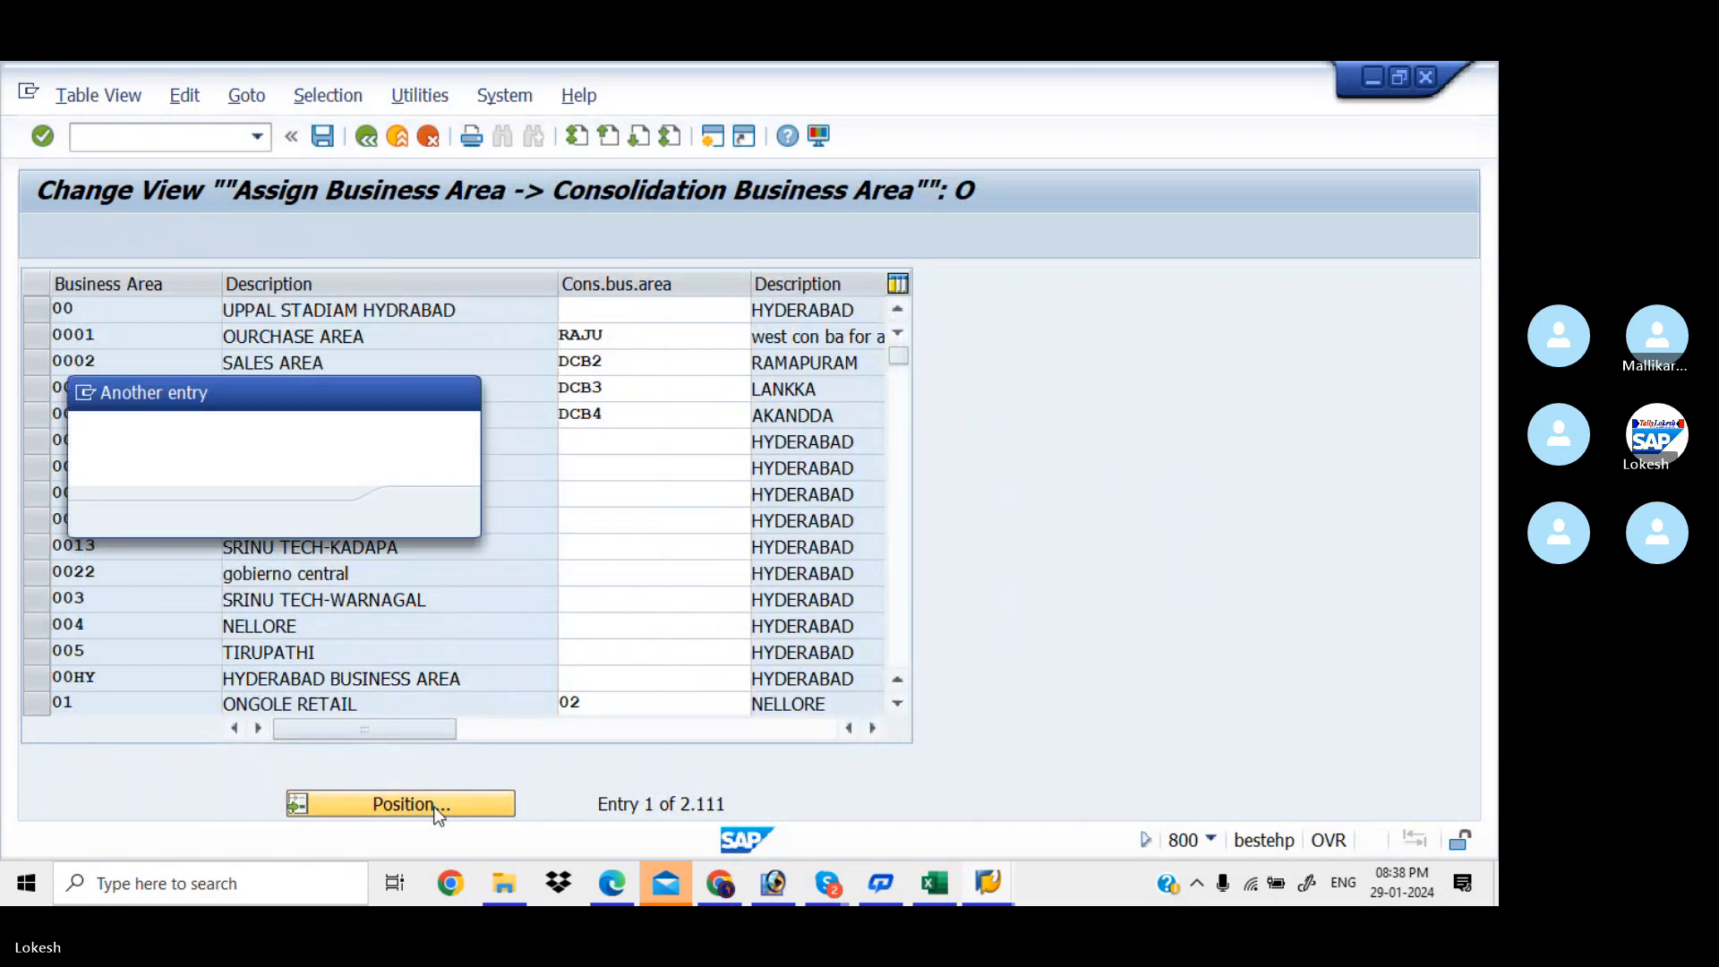
type("KIAA")
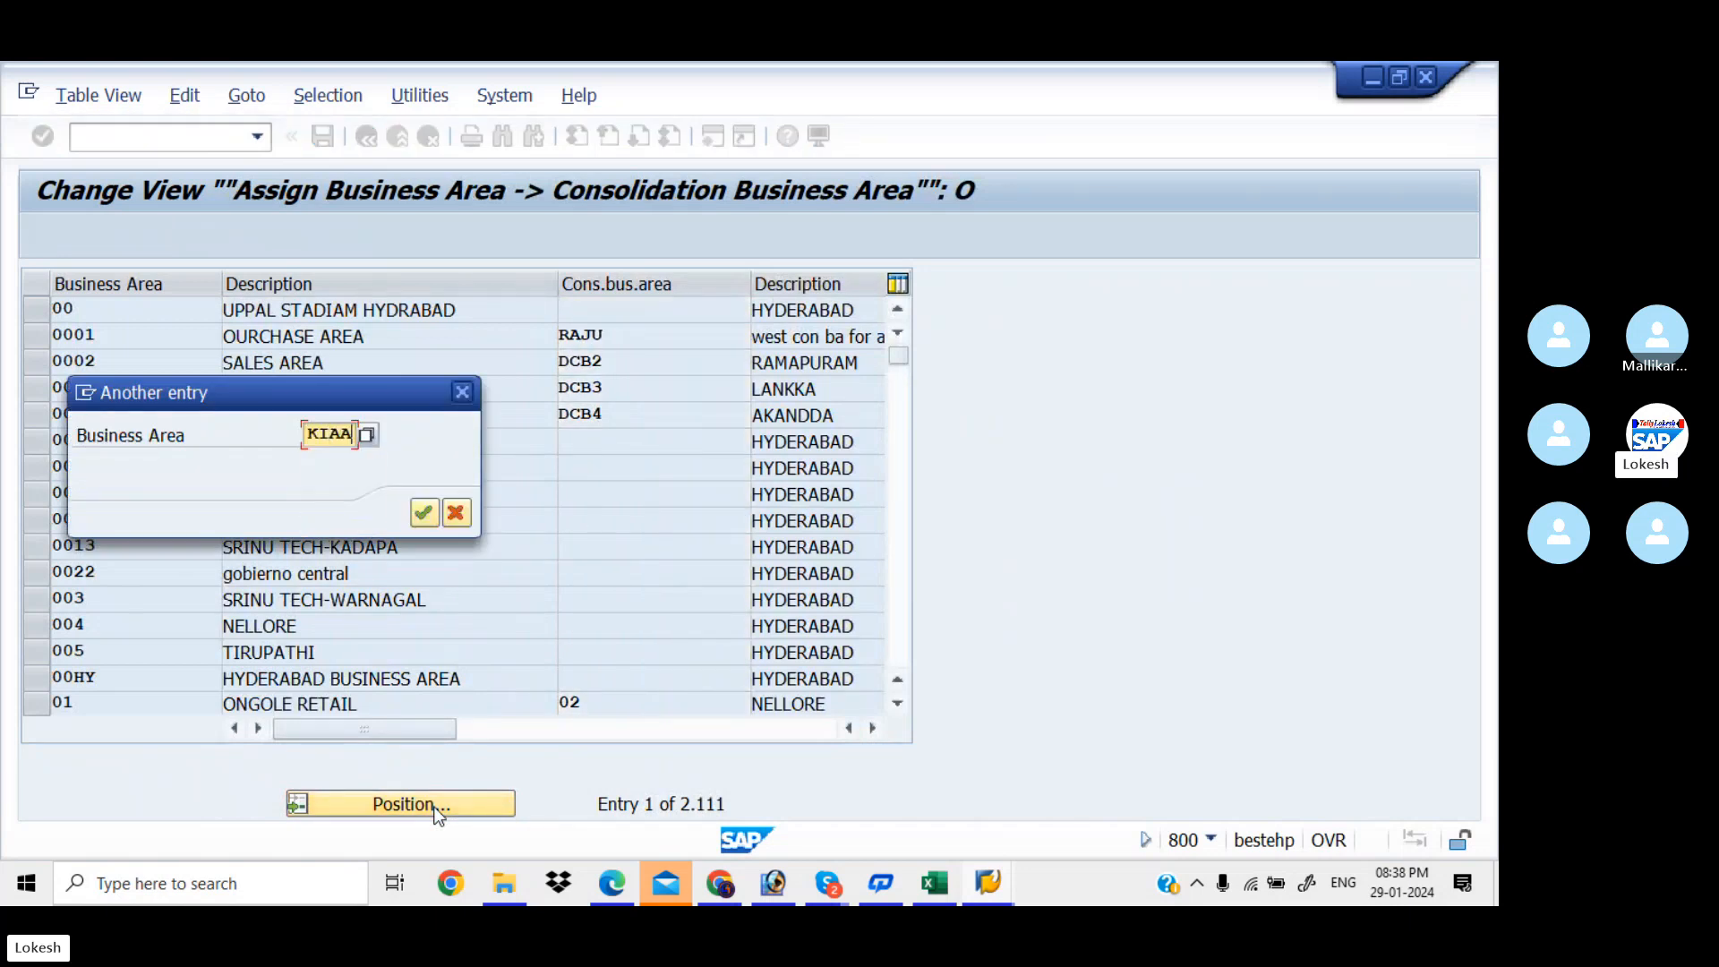
key("Return")
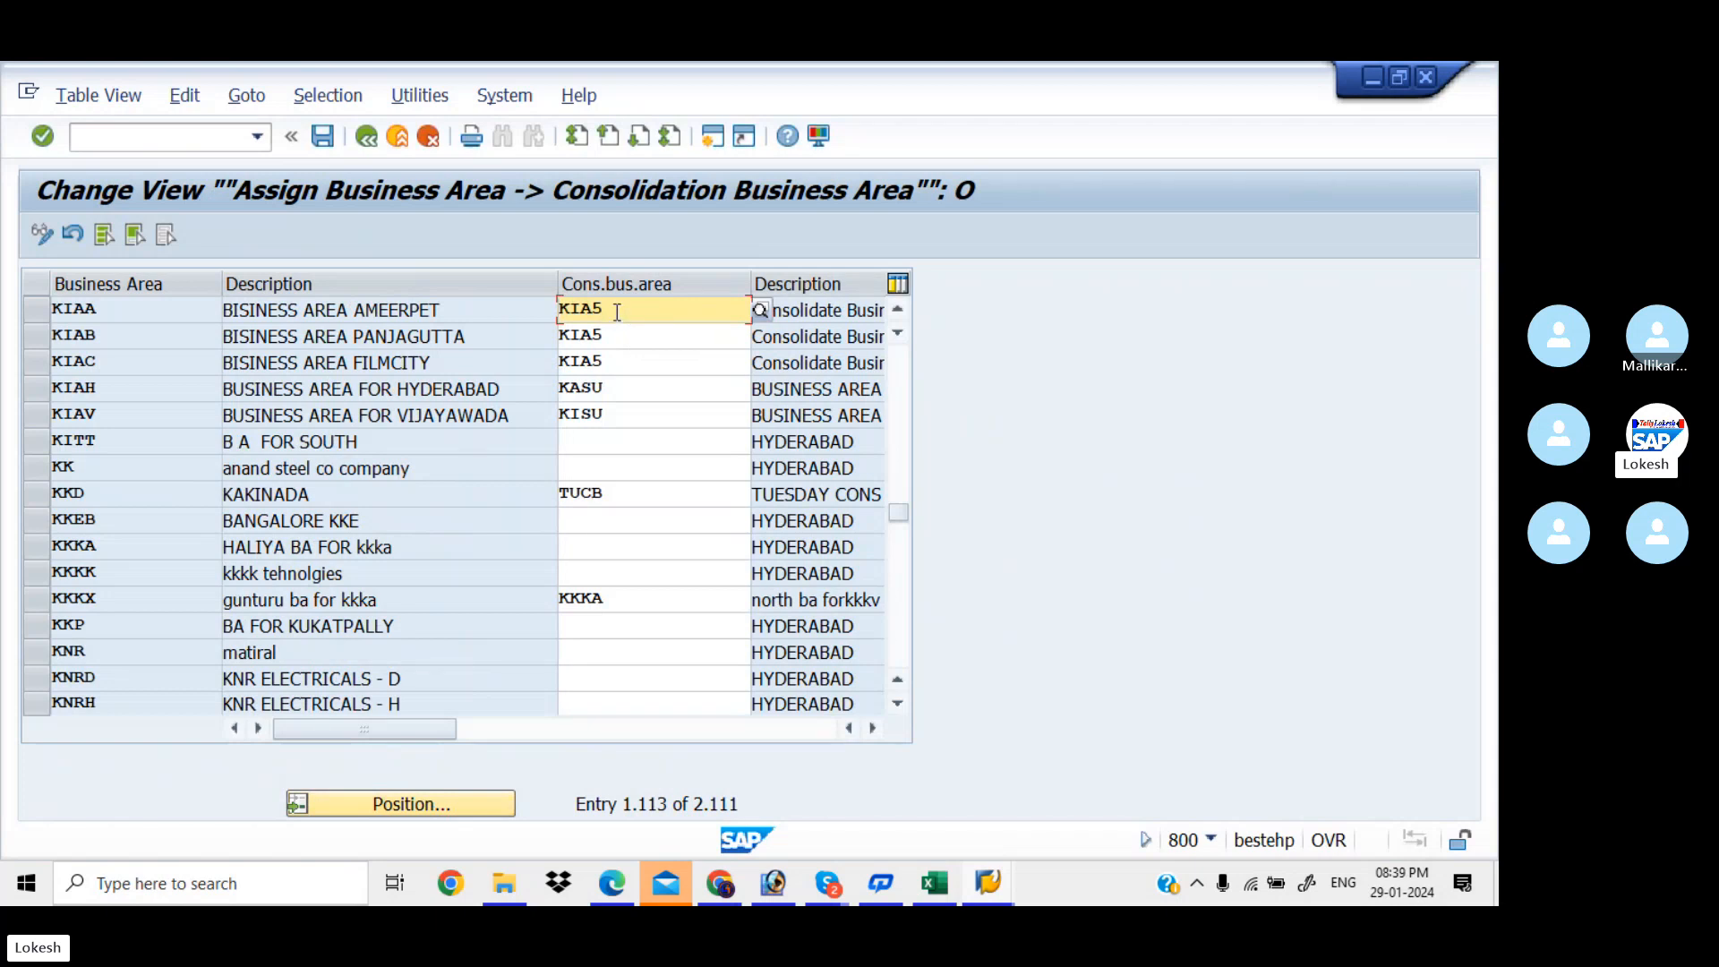
key("alt+Tab")
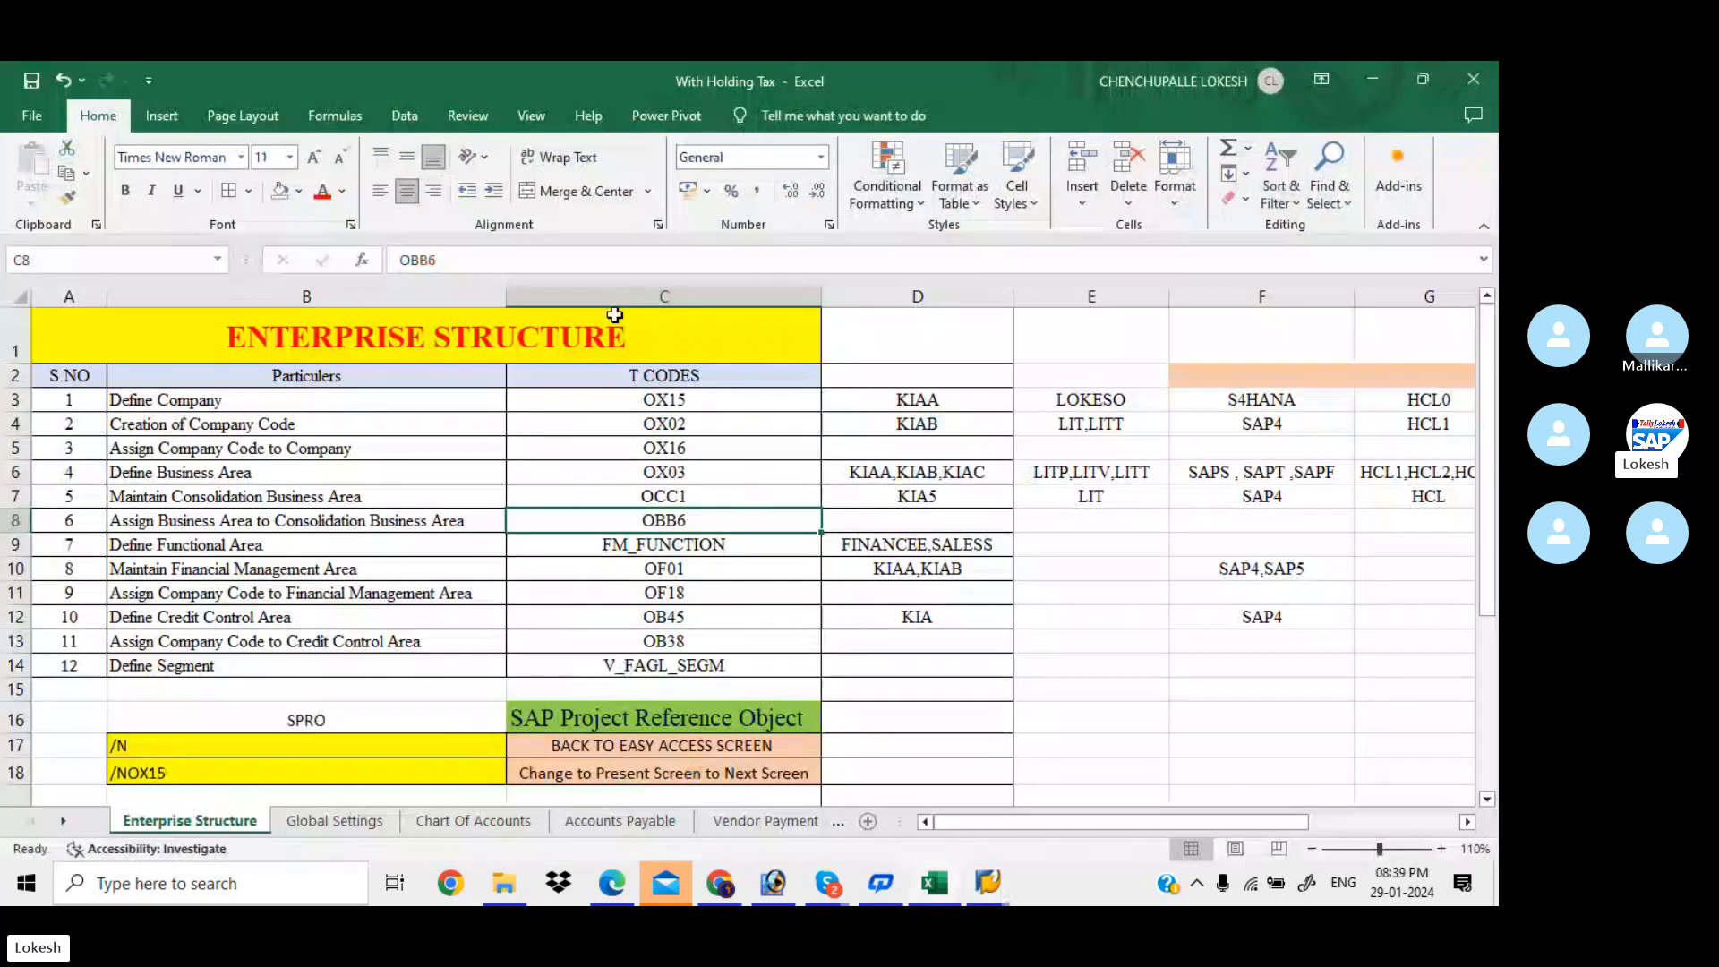
key("alt+Tab")
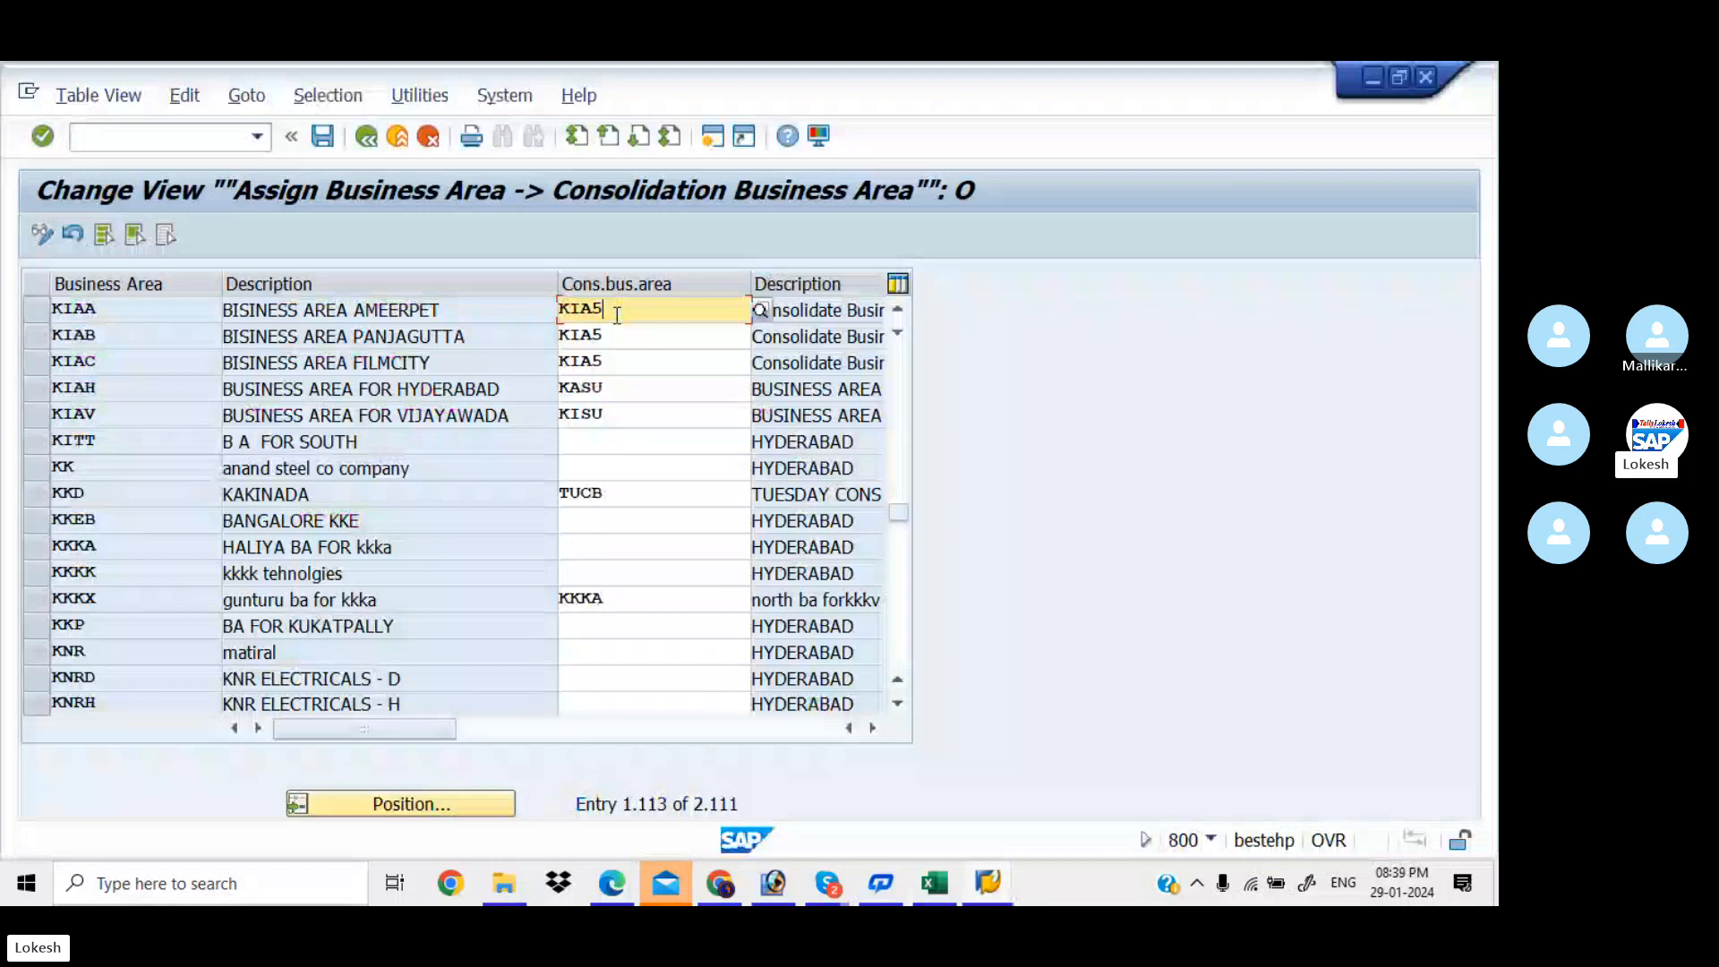
Display functional area SALESS via FM_FUNCTION, then open the OF01 Financial Management Areas overview
left_click(223, 141)
type("/NFM")
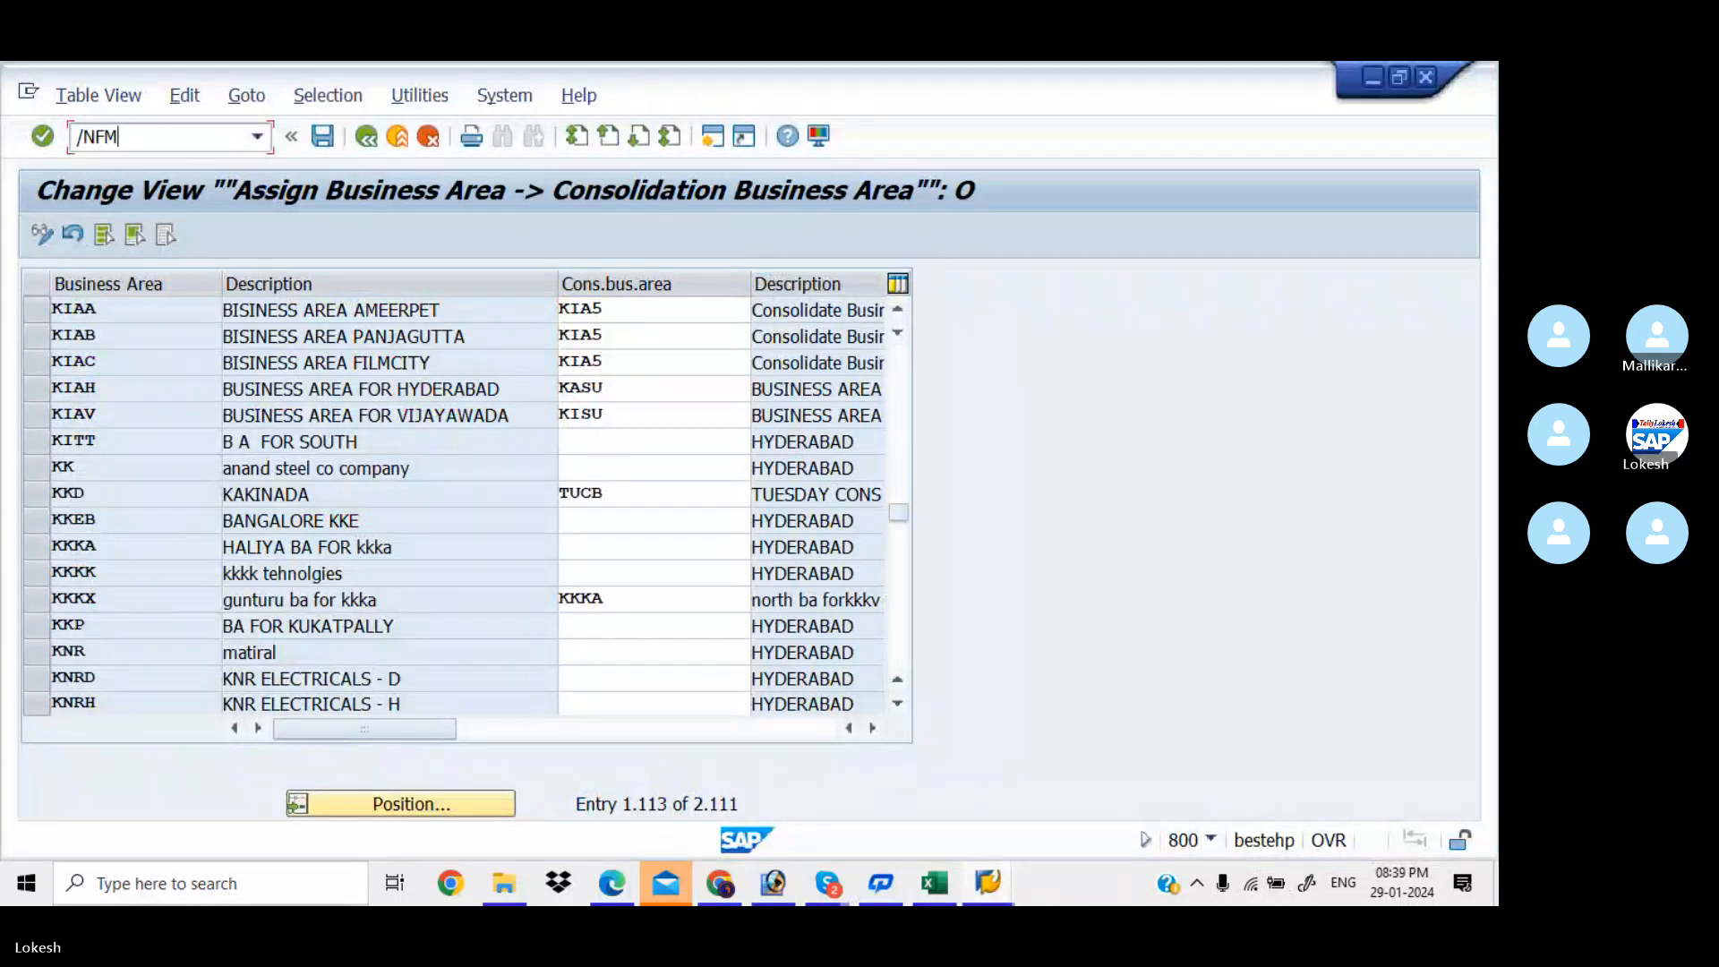
type("_FU")
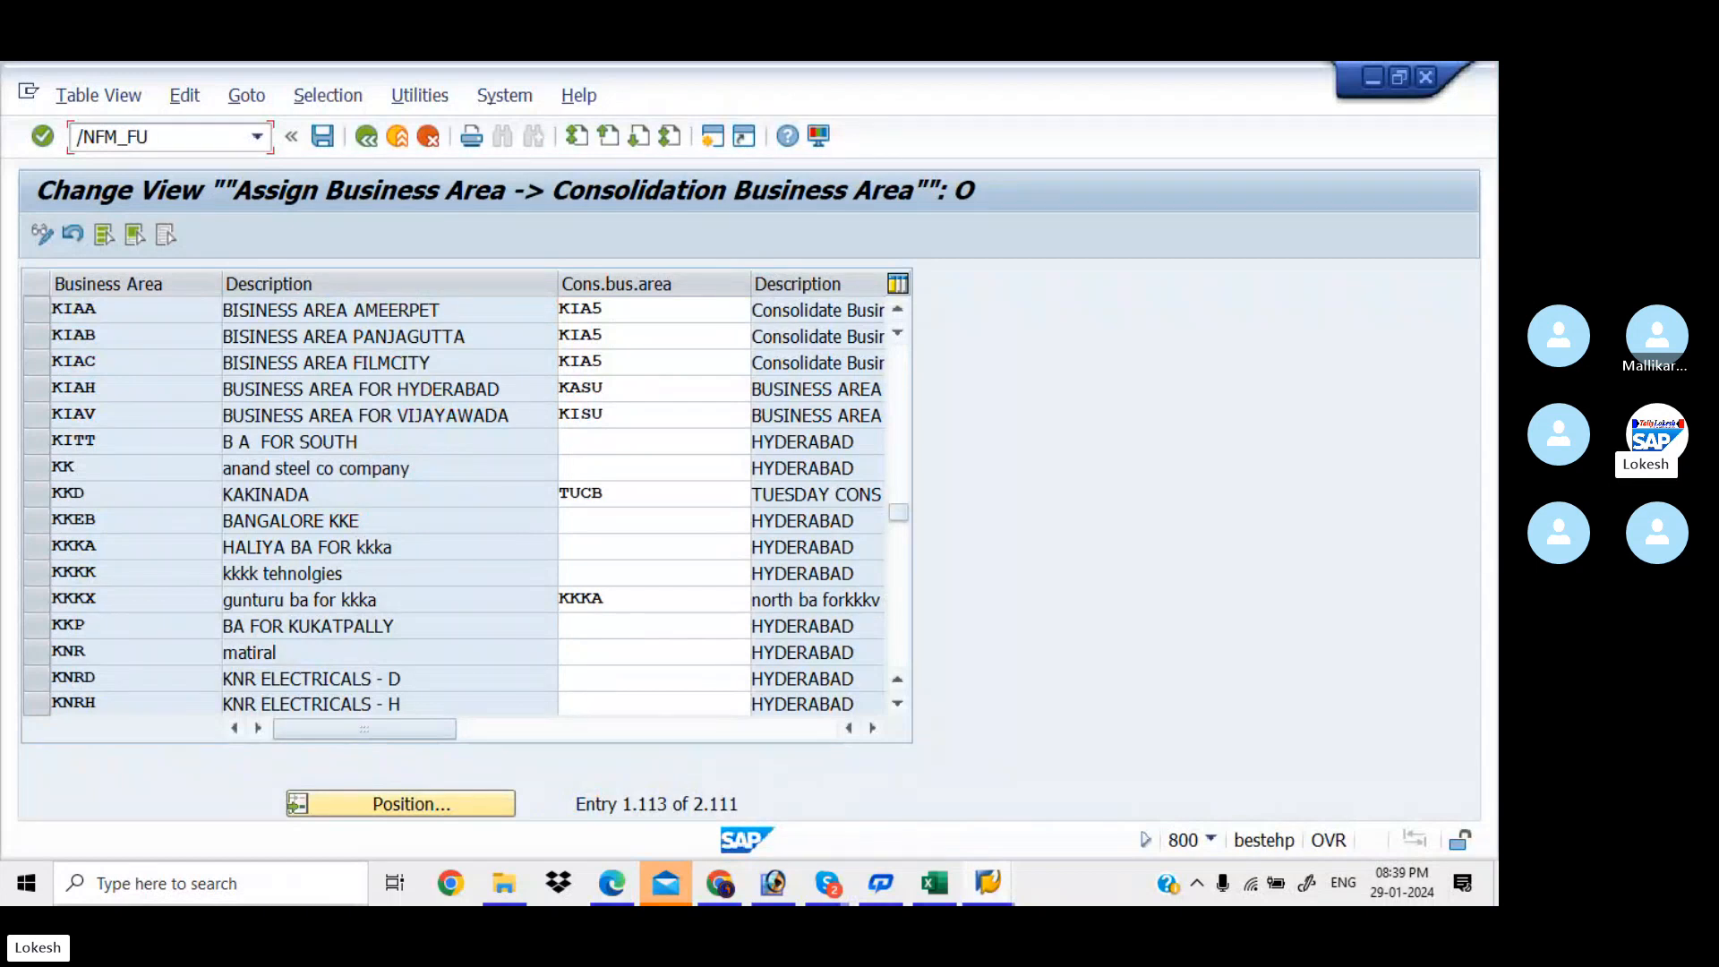
type("NCTIO")
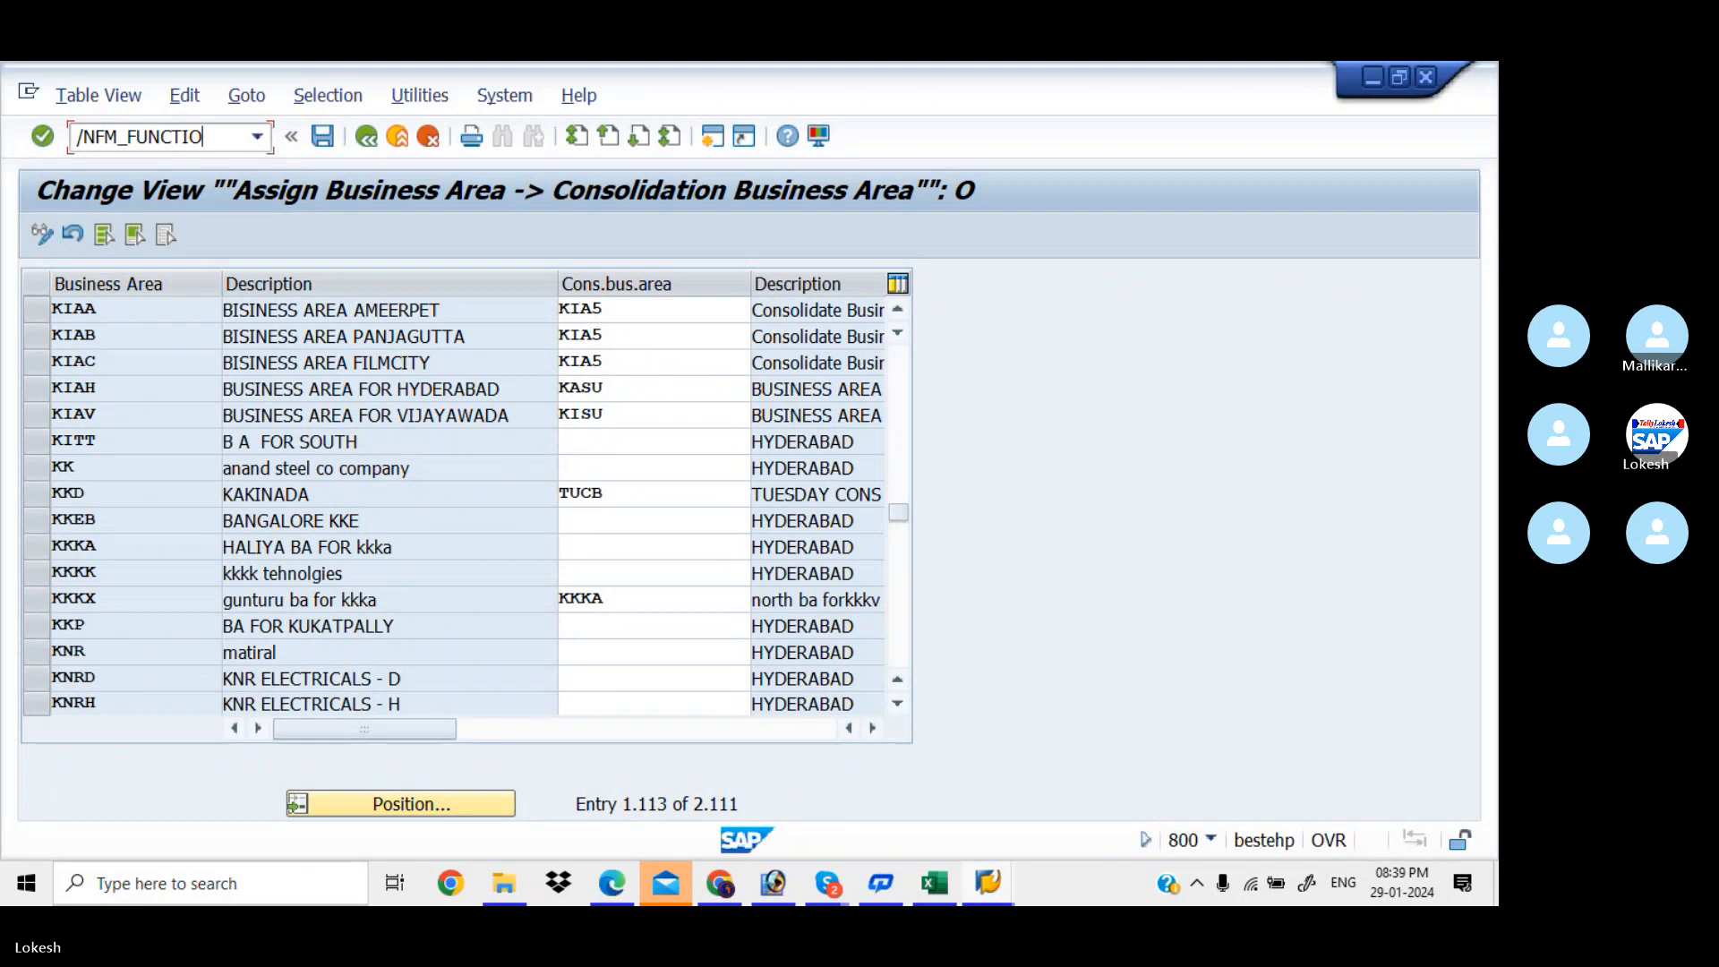
type("N")
key("Return")
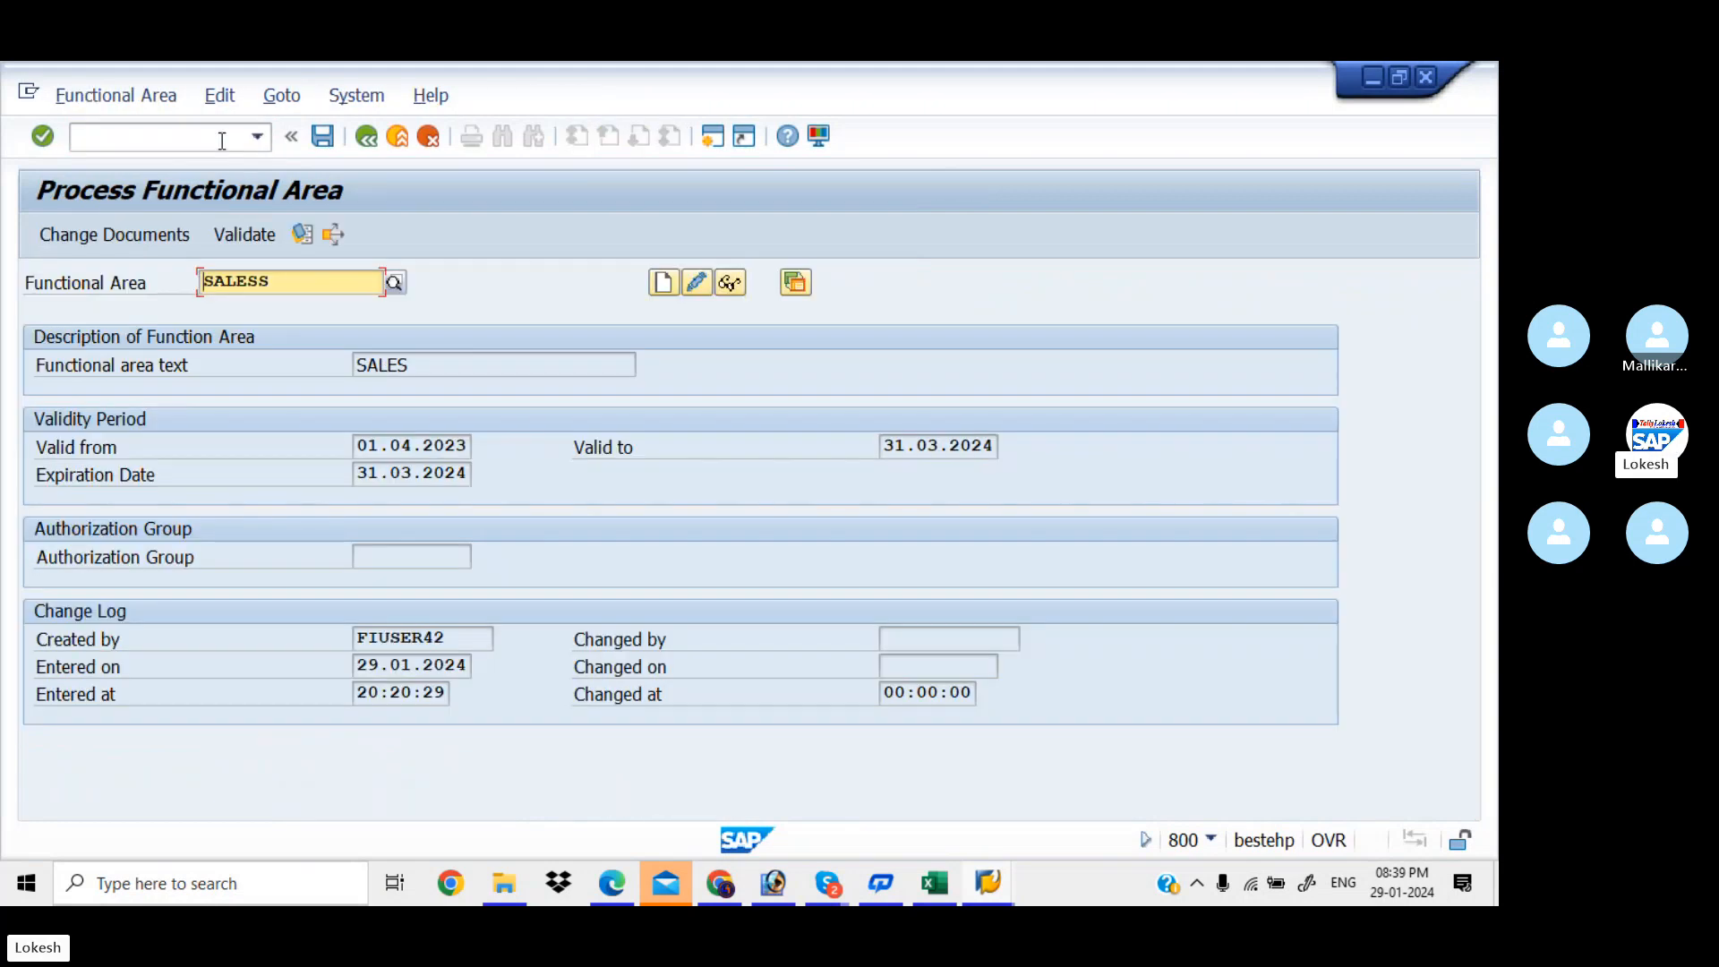
key("alt+Tab")
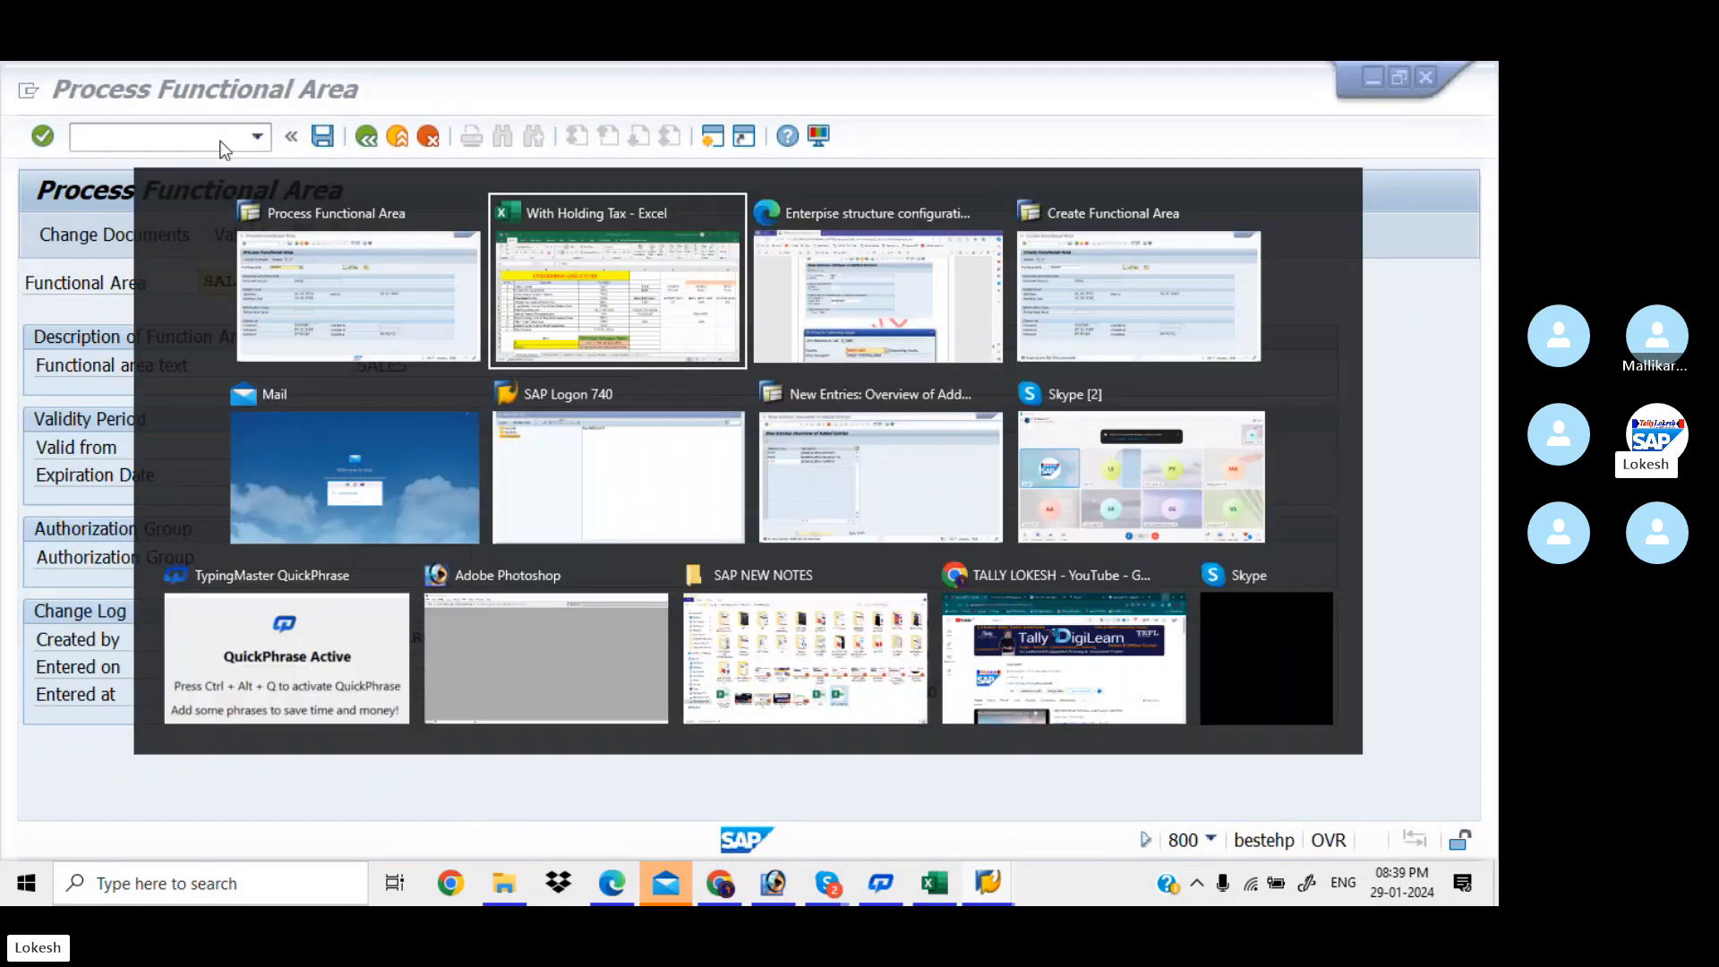
key("alt+Tab")
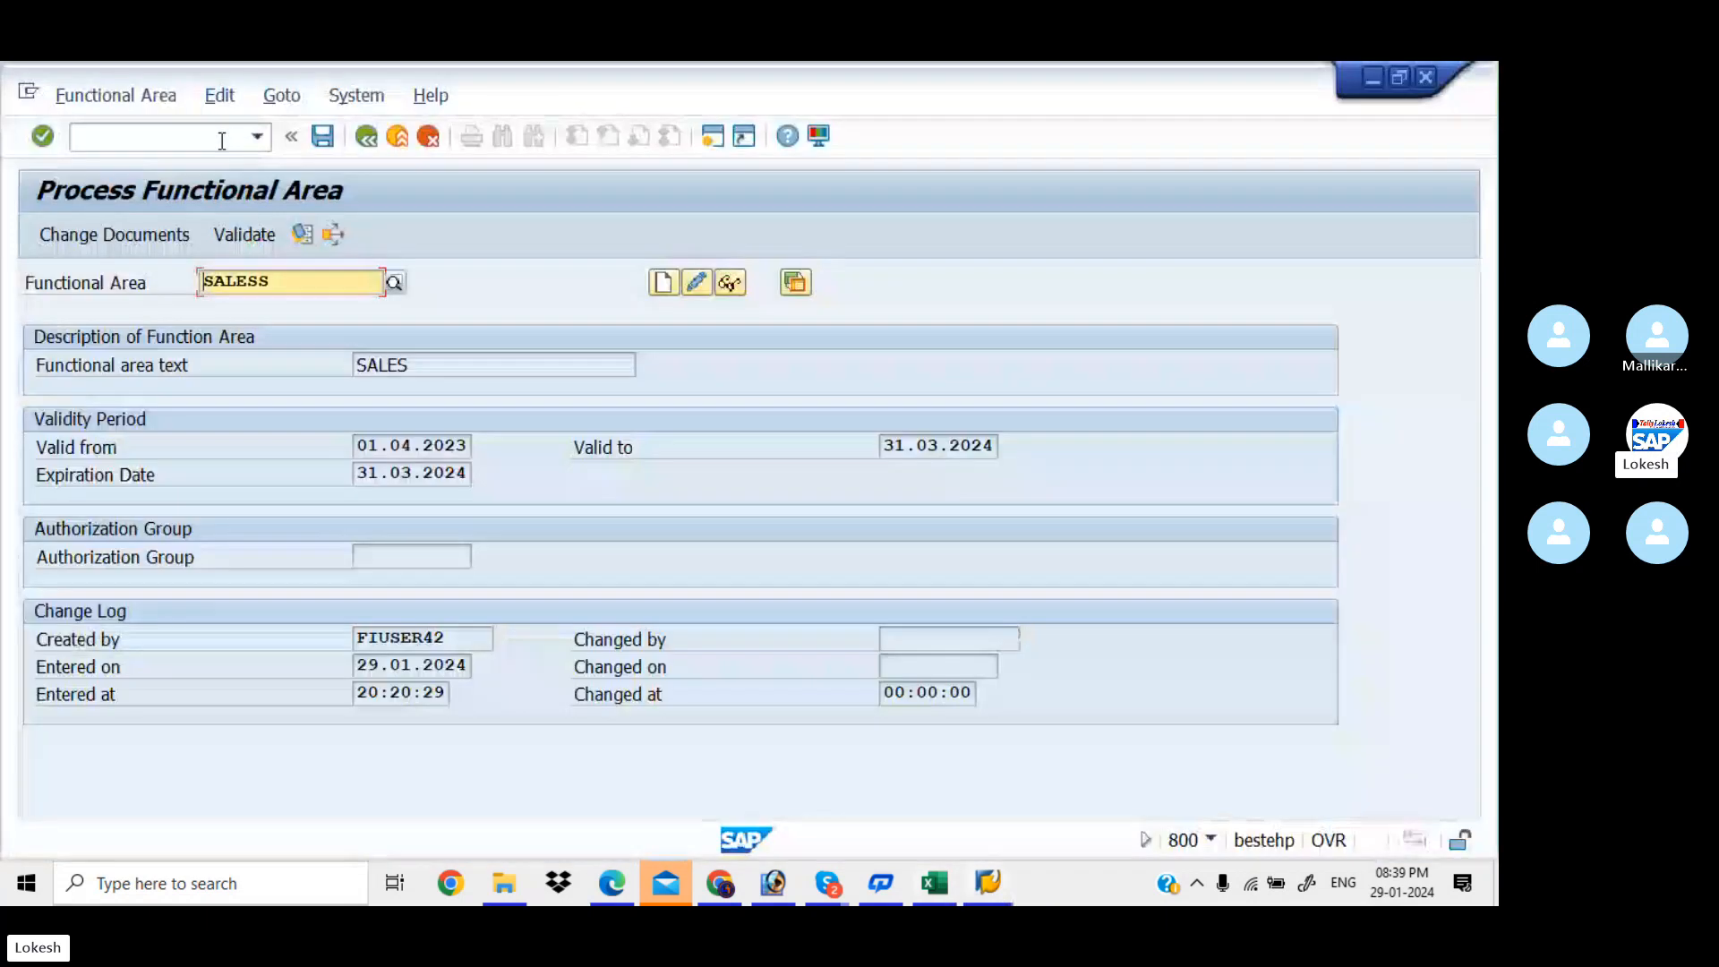
type("/N")
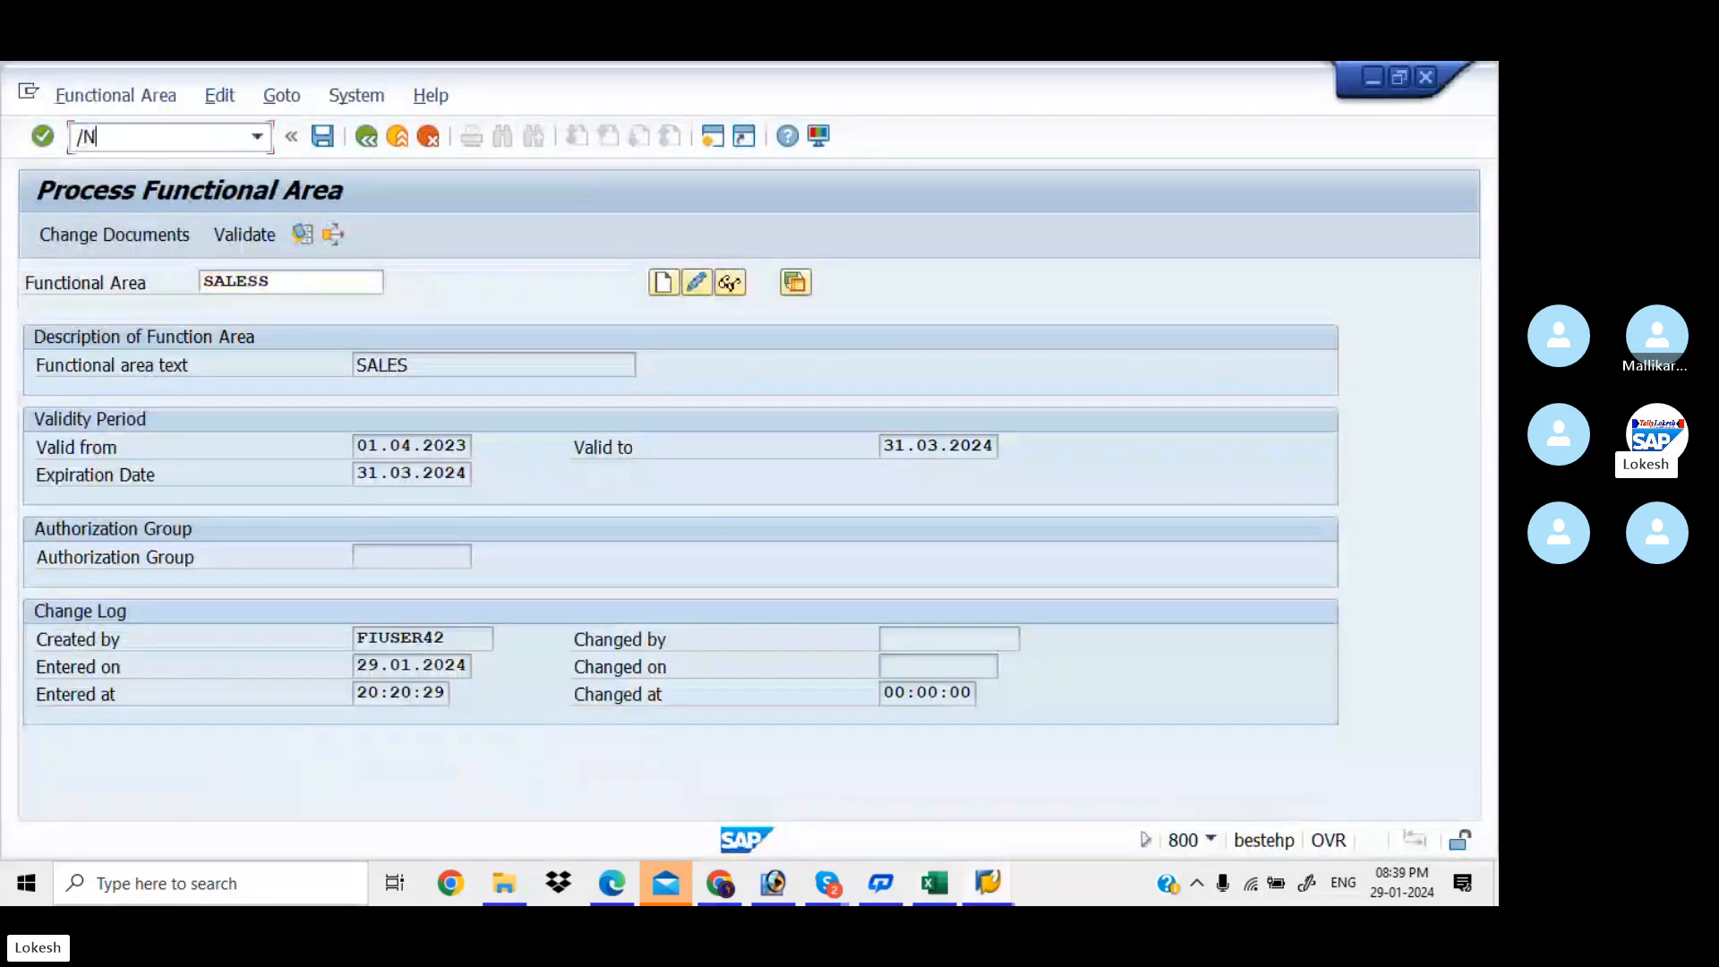
type("OF01")
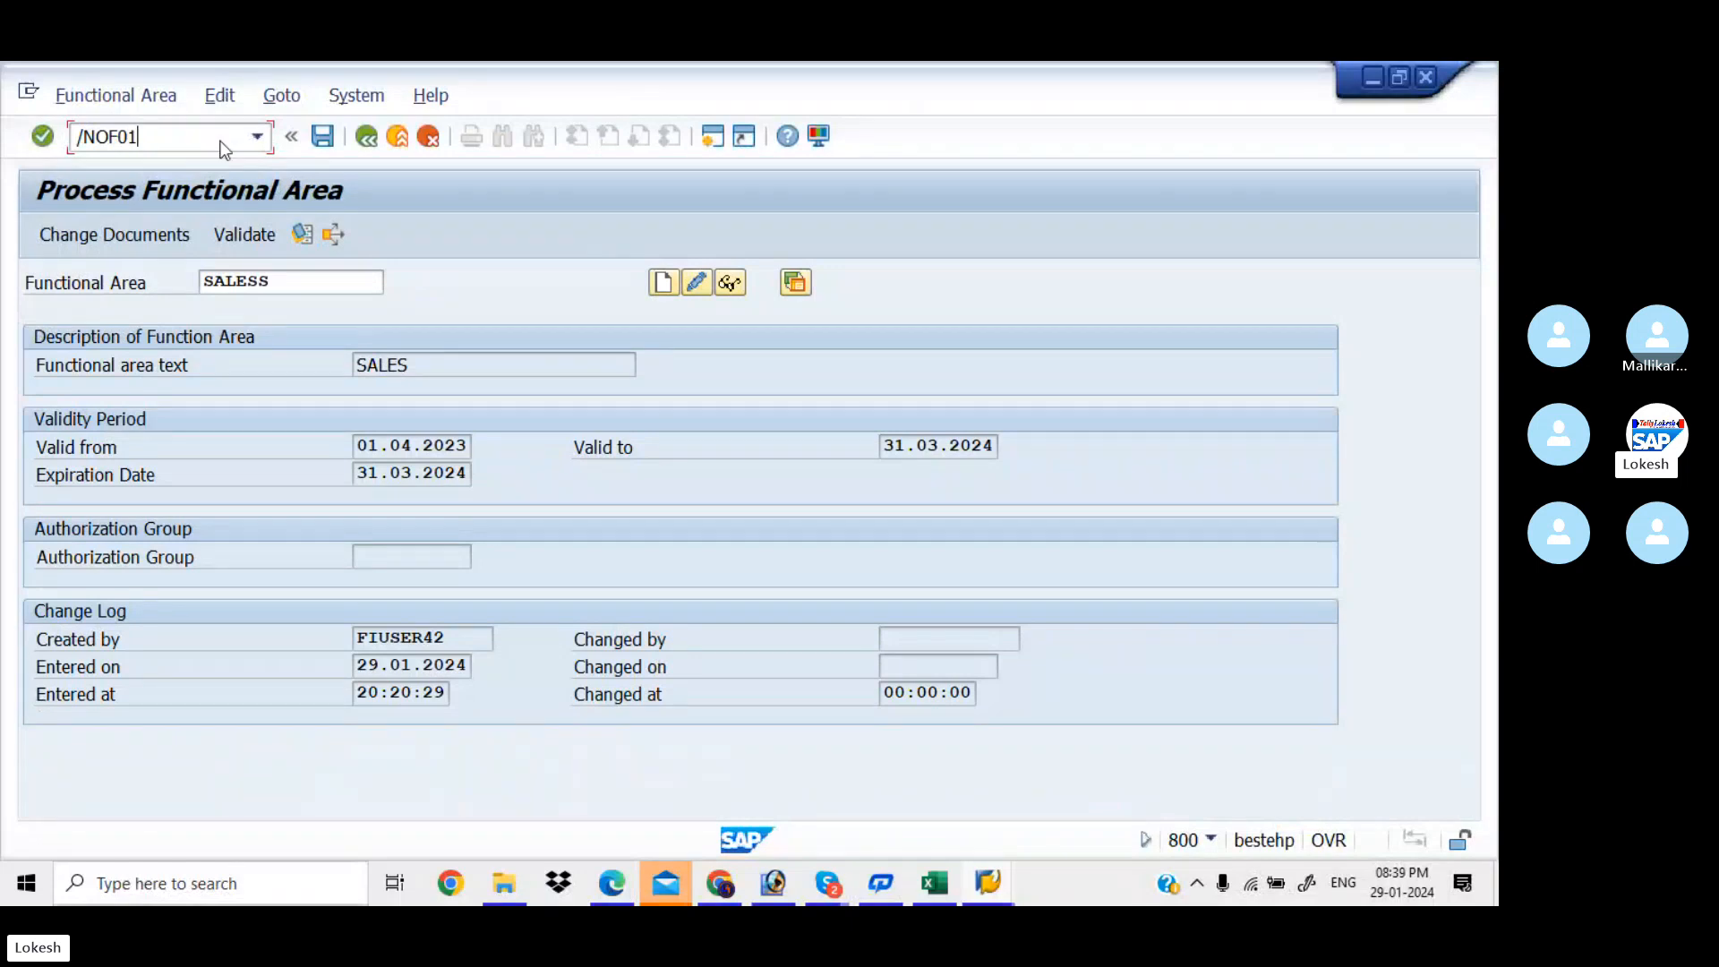
key("Return")
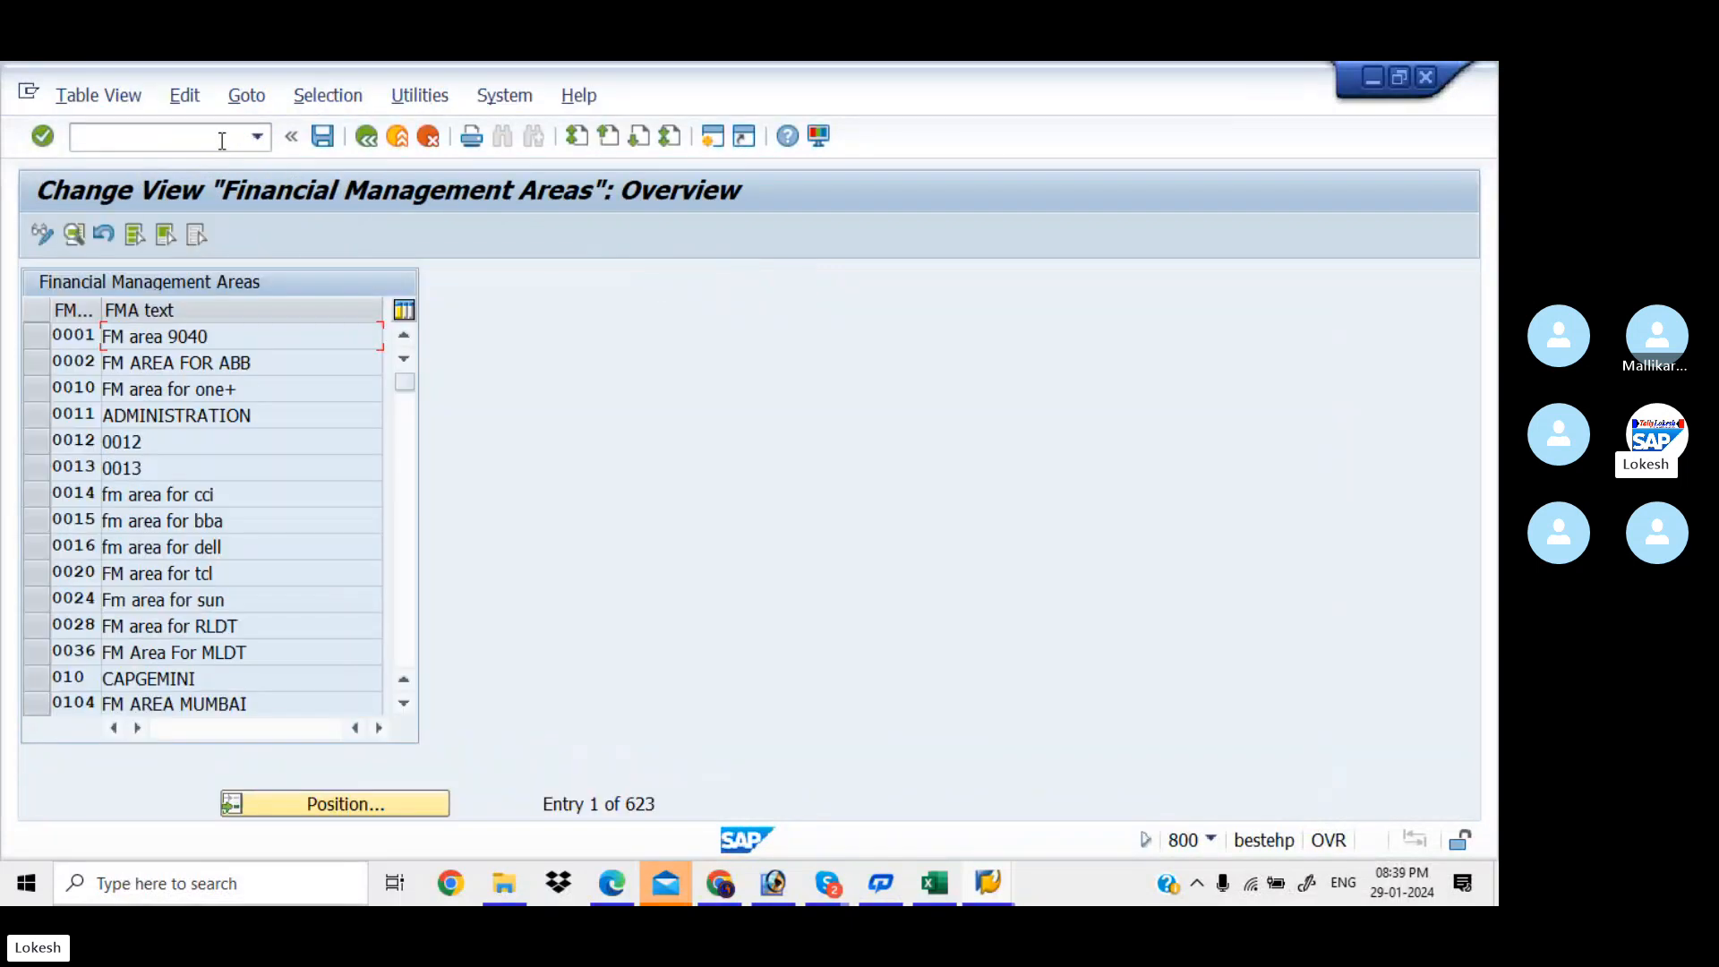
Position the Financial Management Areas list at FM area KIAA
left_click(381, 806)
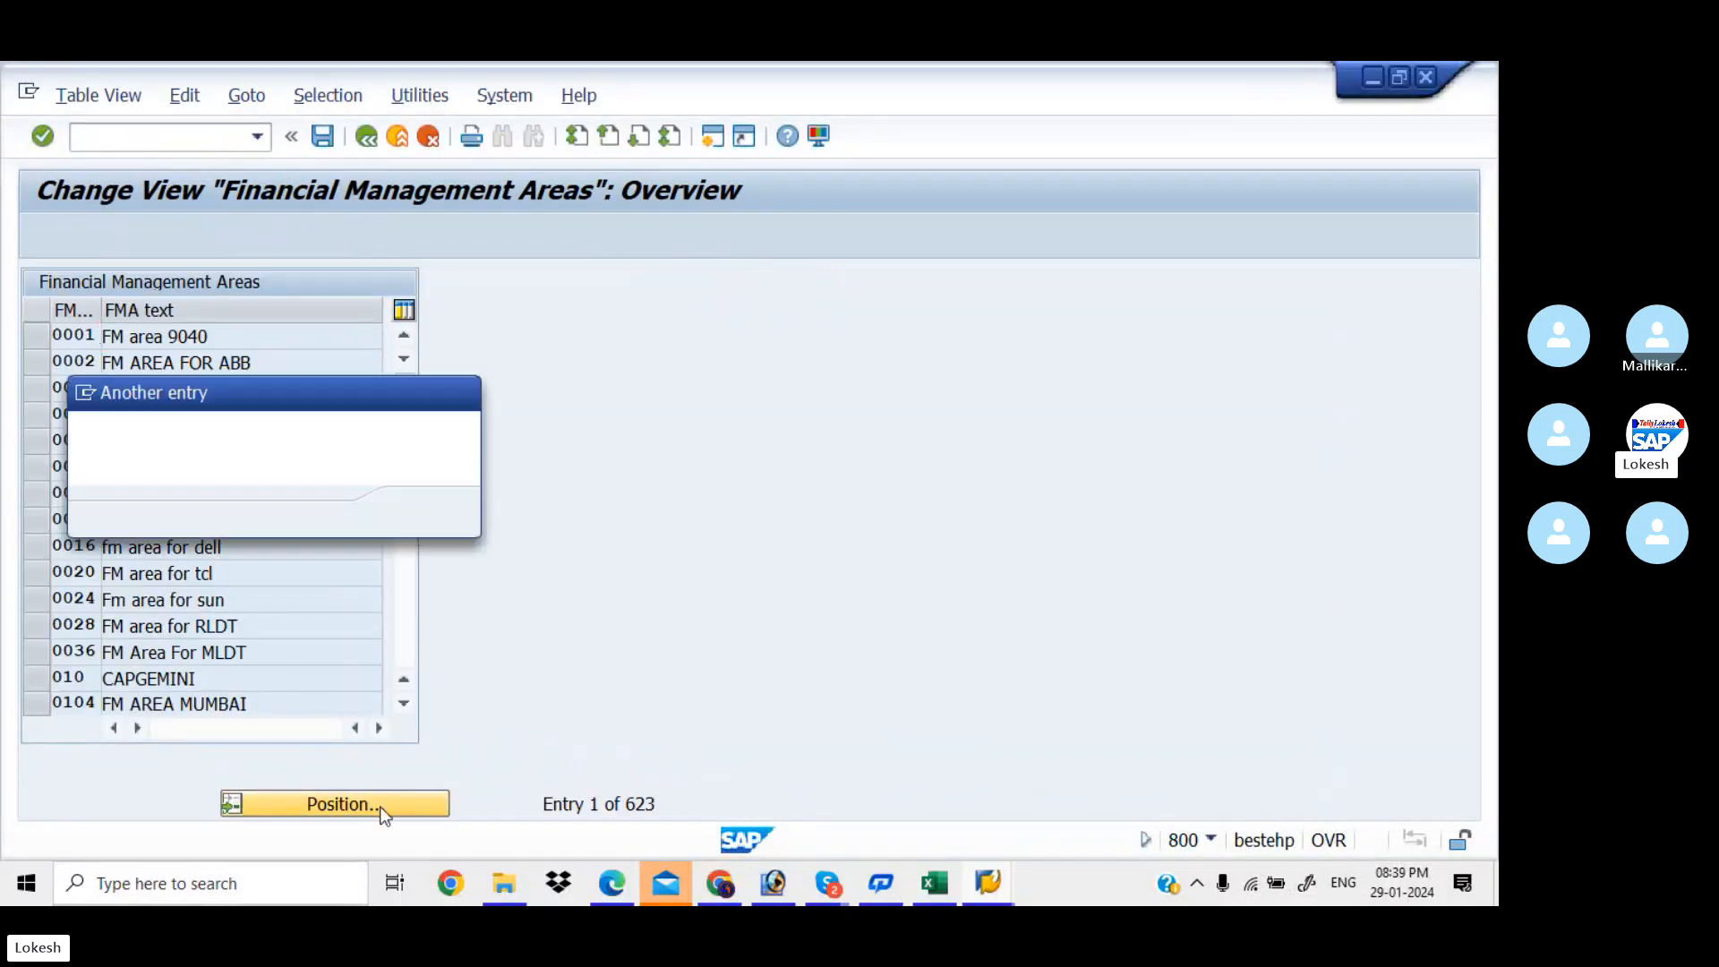
type("KIA")
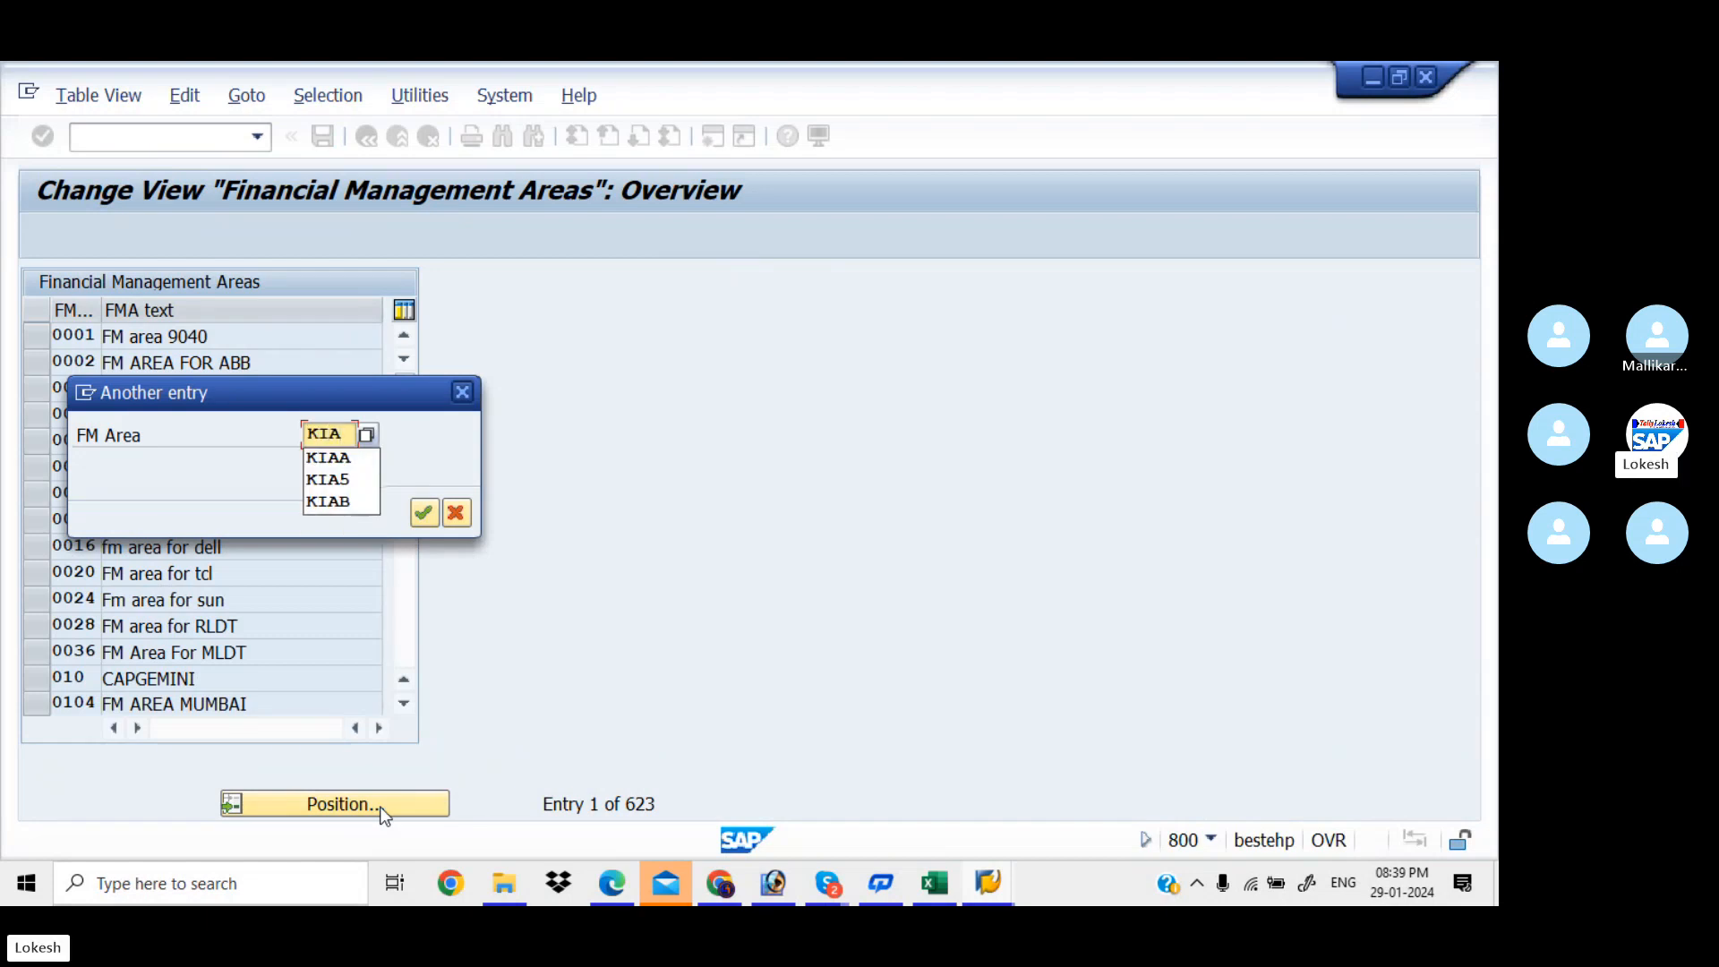
key("alt+Tab")
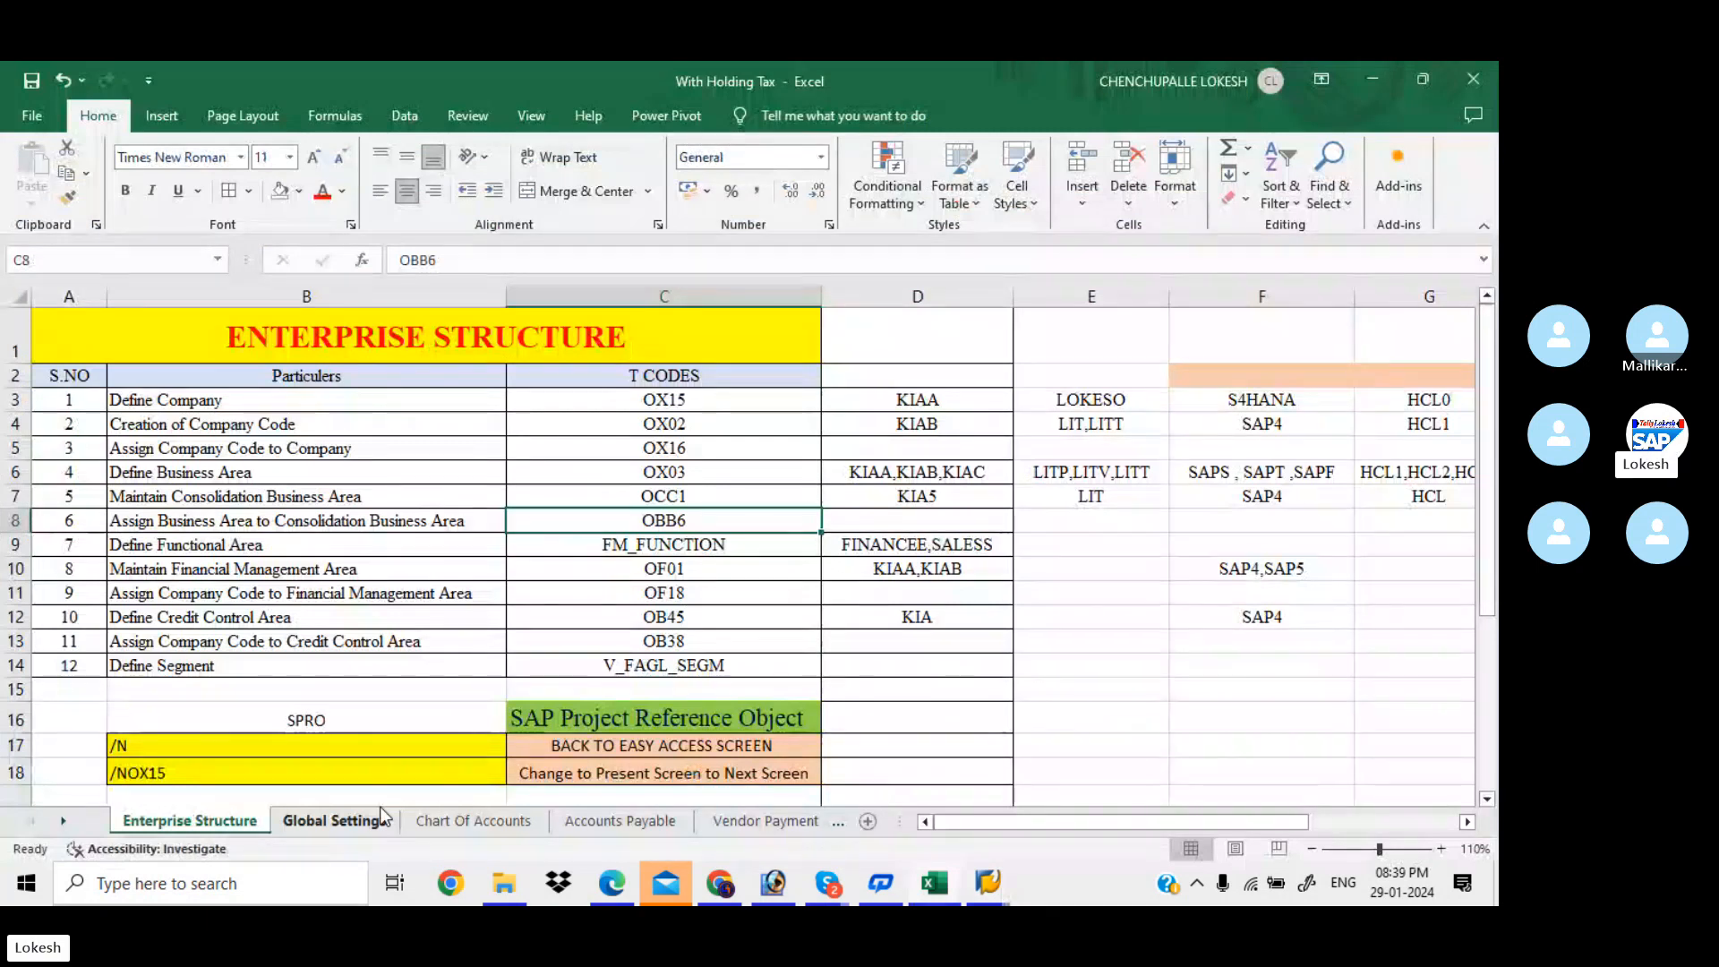
key("alt+Tab")
type("A")
key("Return")
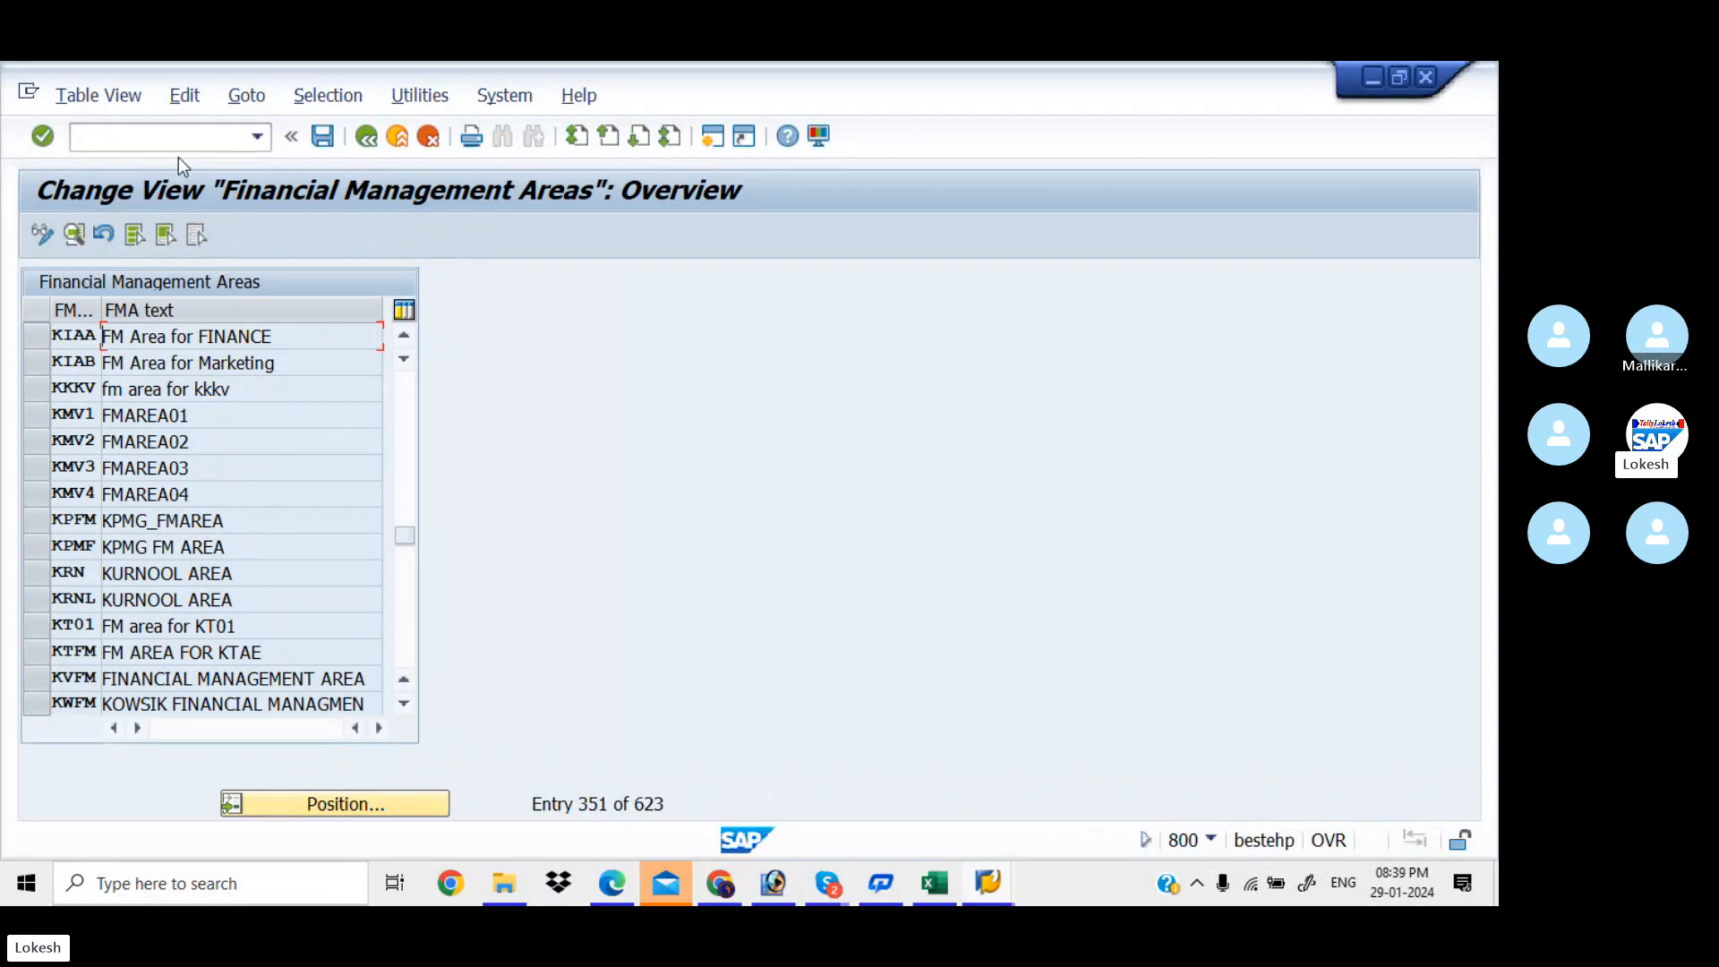
Run OF18 to open the company code to FM area assignments
key("alt+Tab")
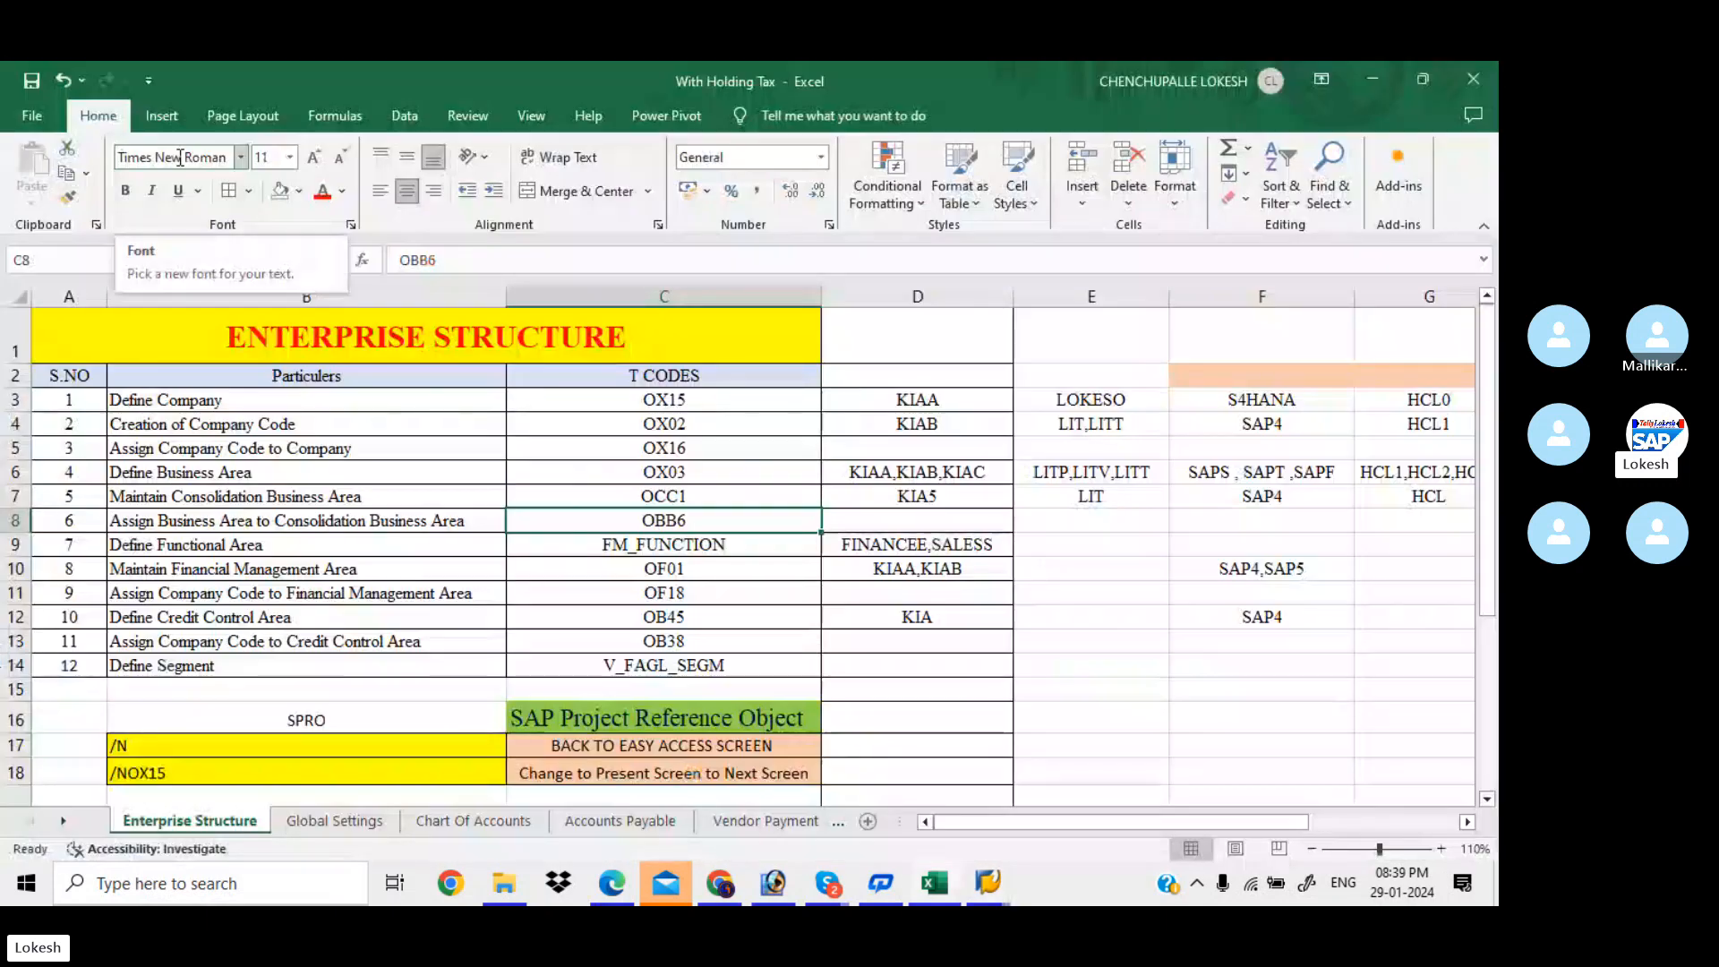
key("alt+Tab")
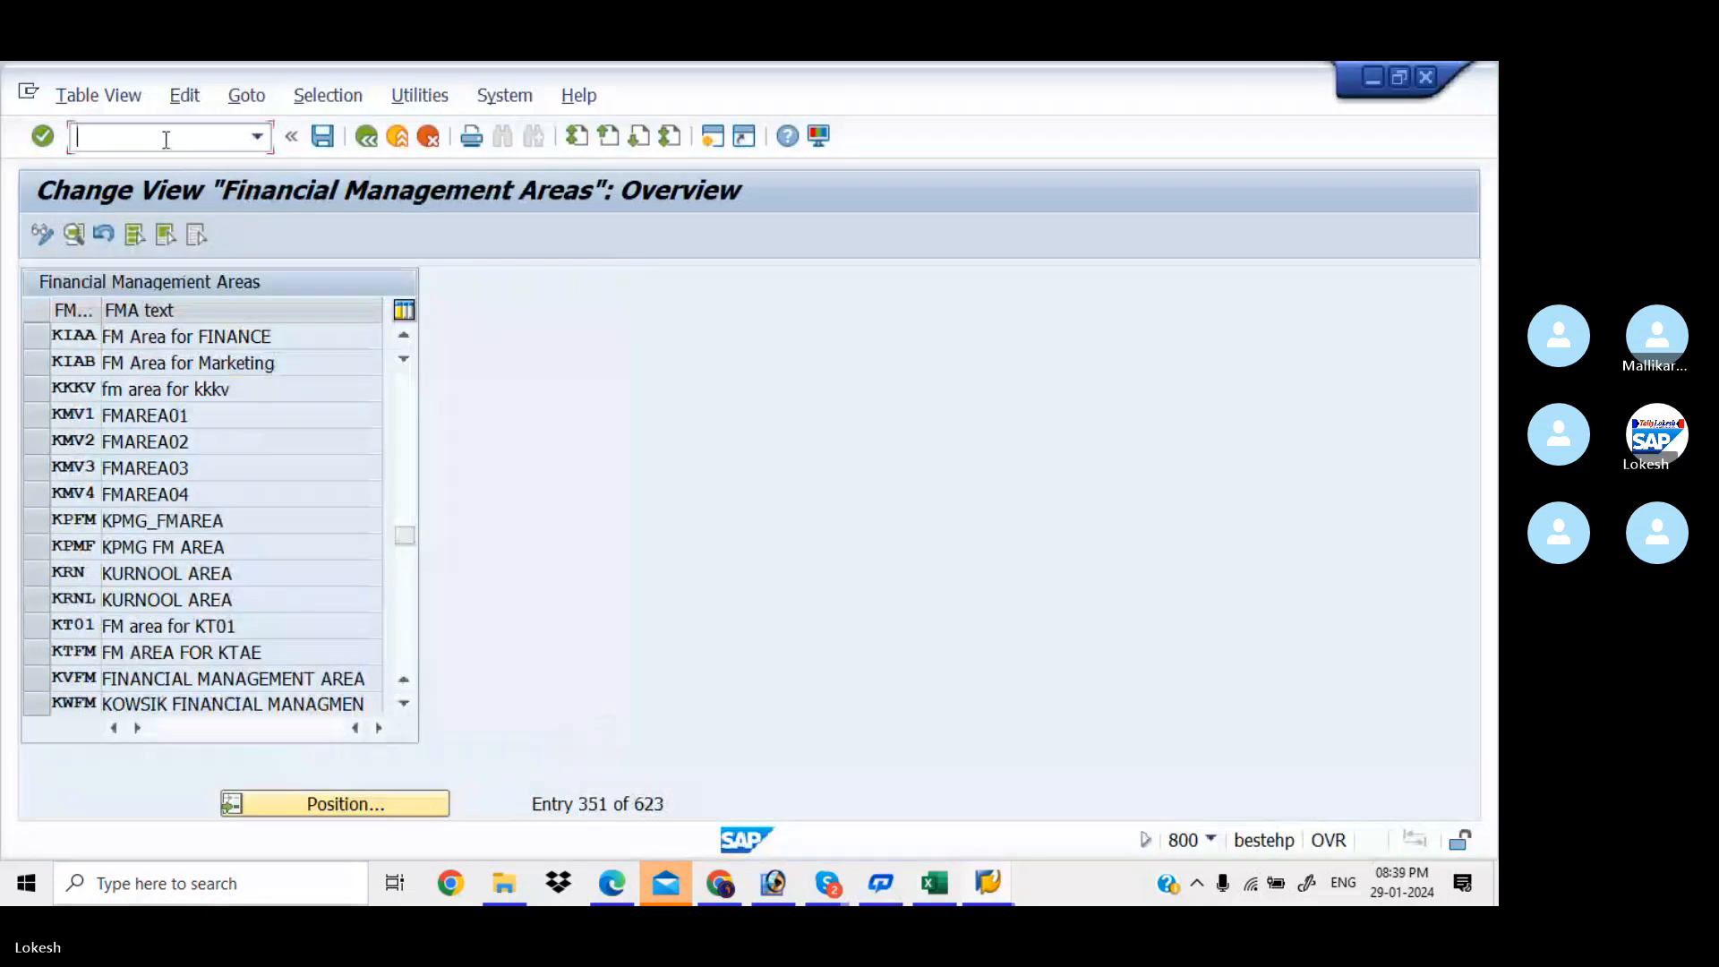
type("/NOF")
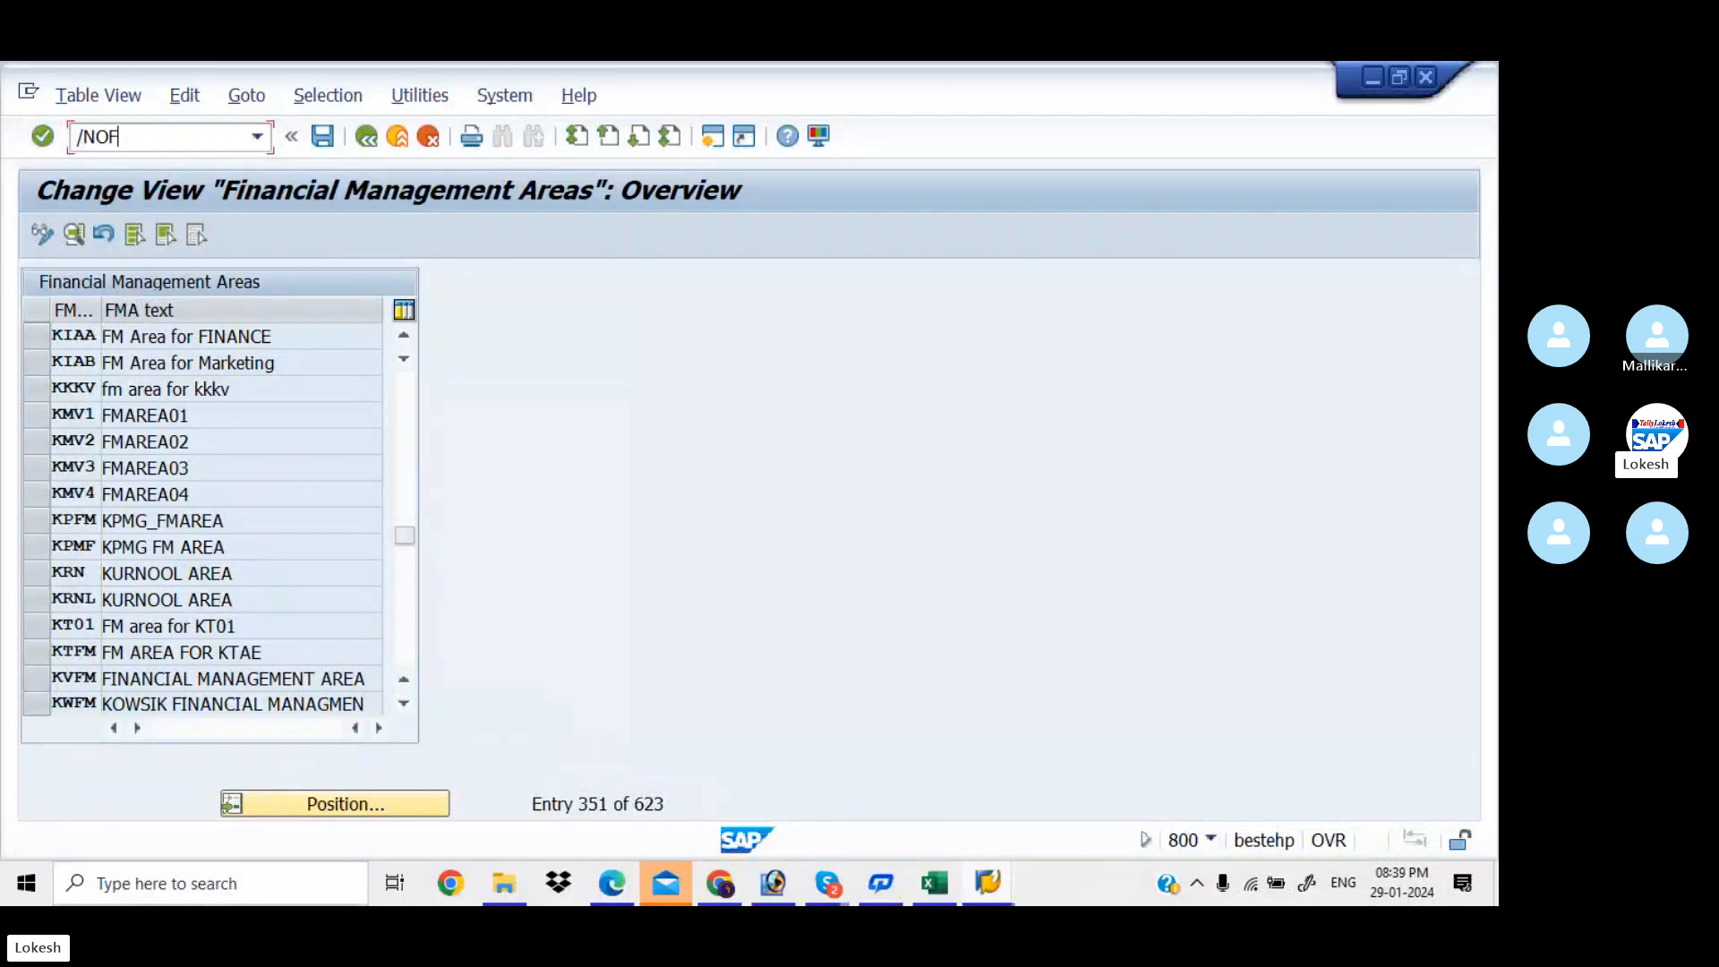
type("18")
key("Return")
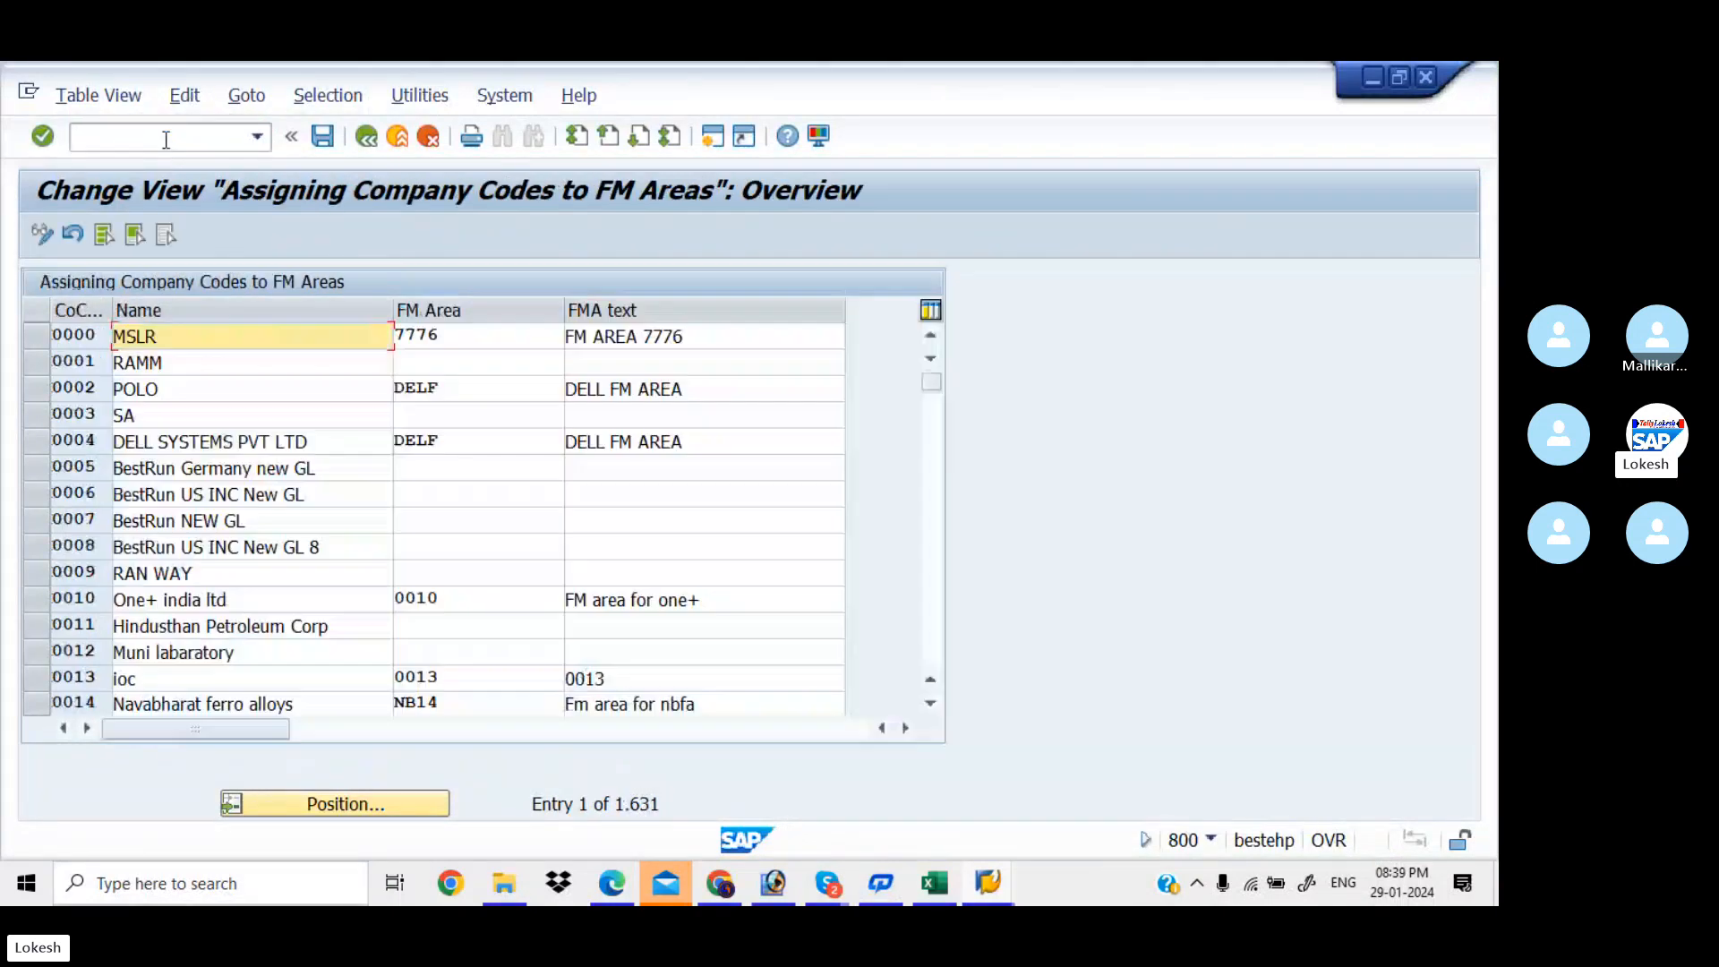
Position the list at company code KIAB and confirm its FM area KIAA
left_click(377, 806)
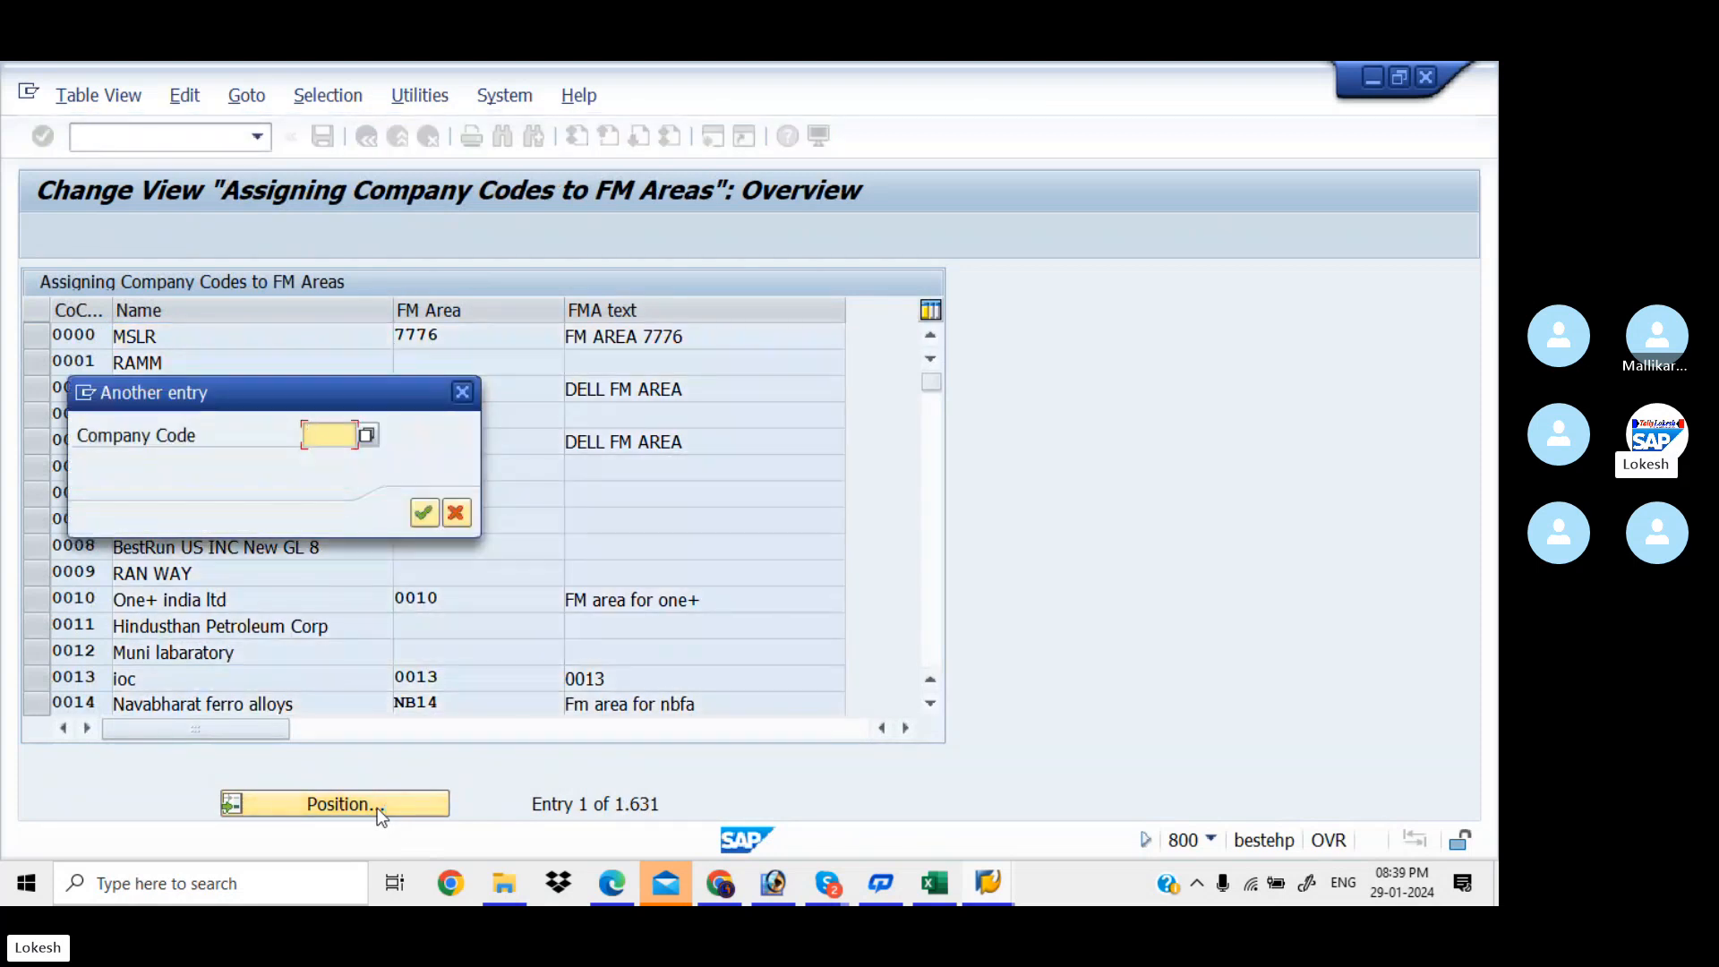
type("KIAB")
key("Return")
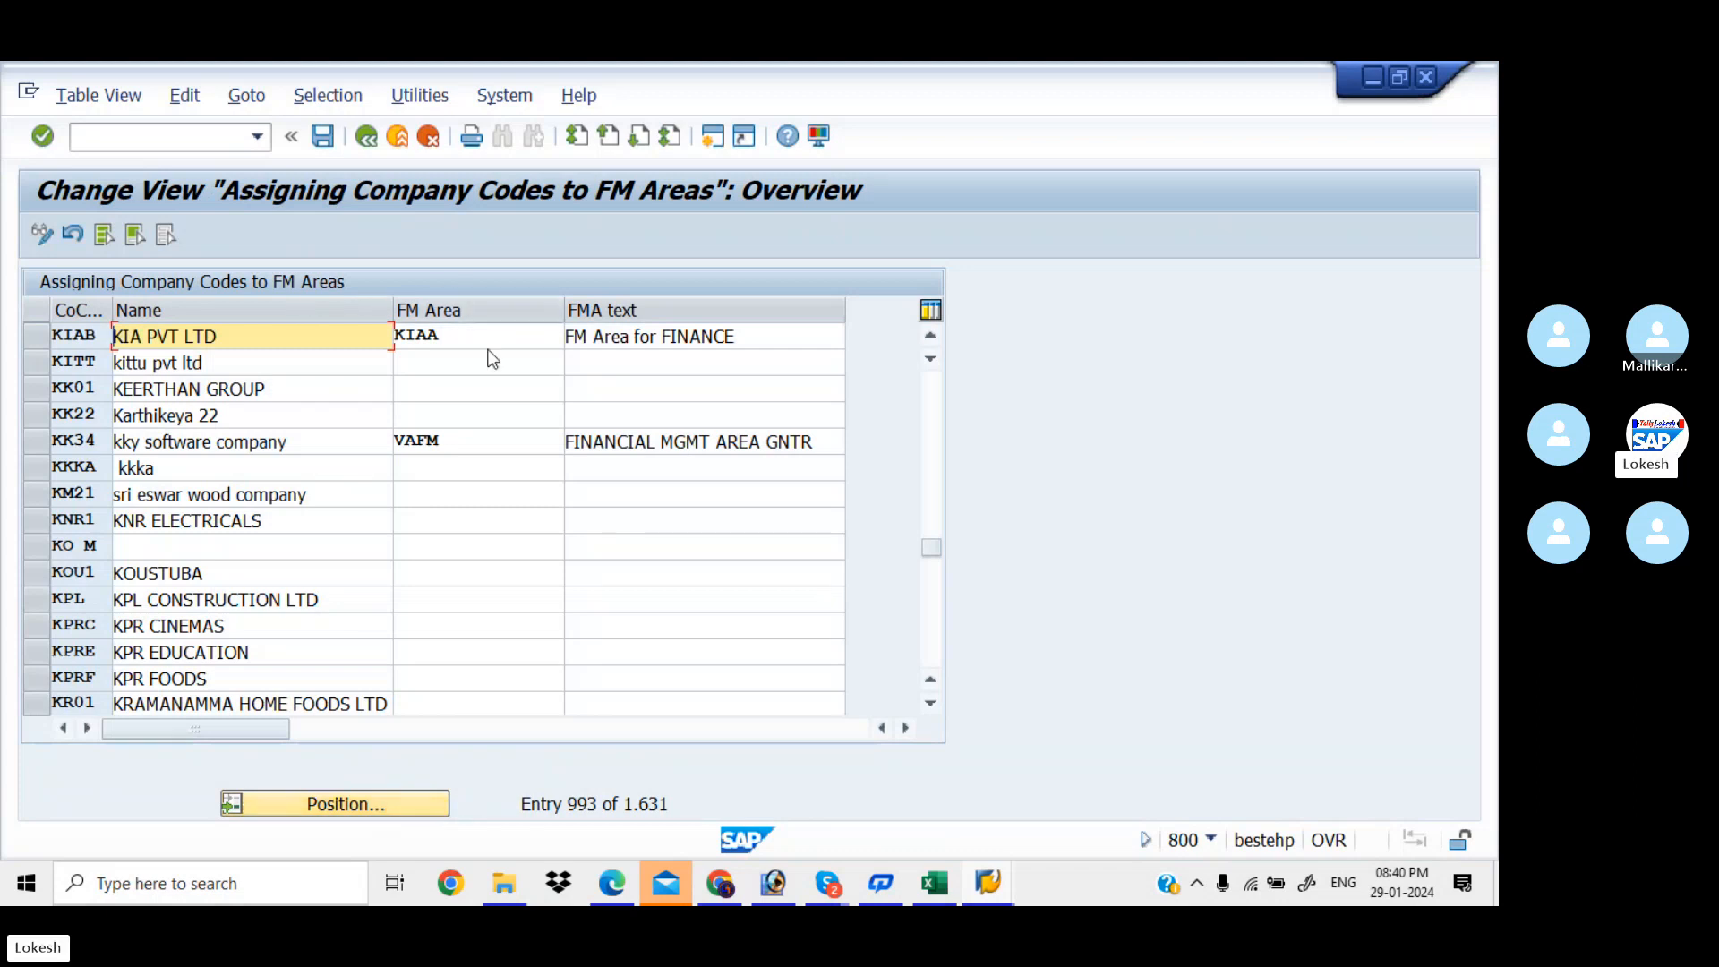
left_click(482, 339)
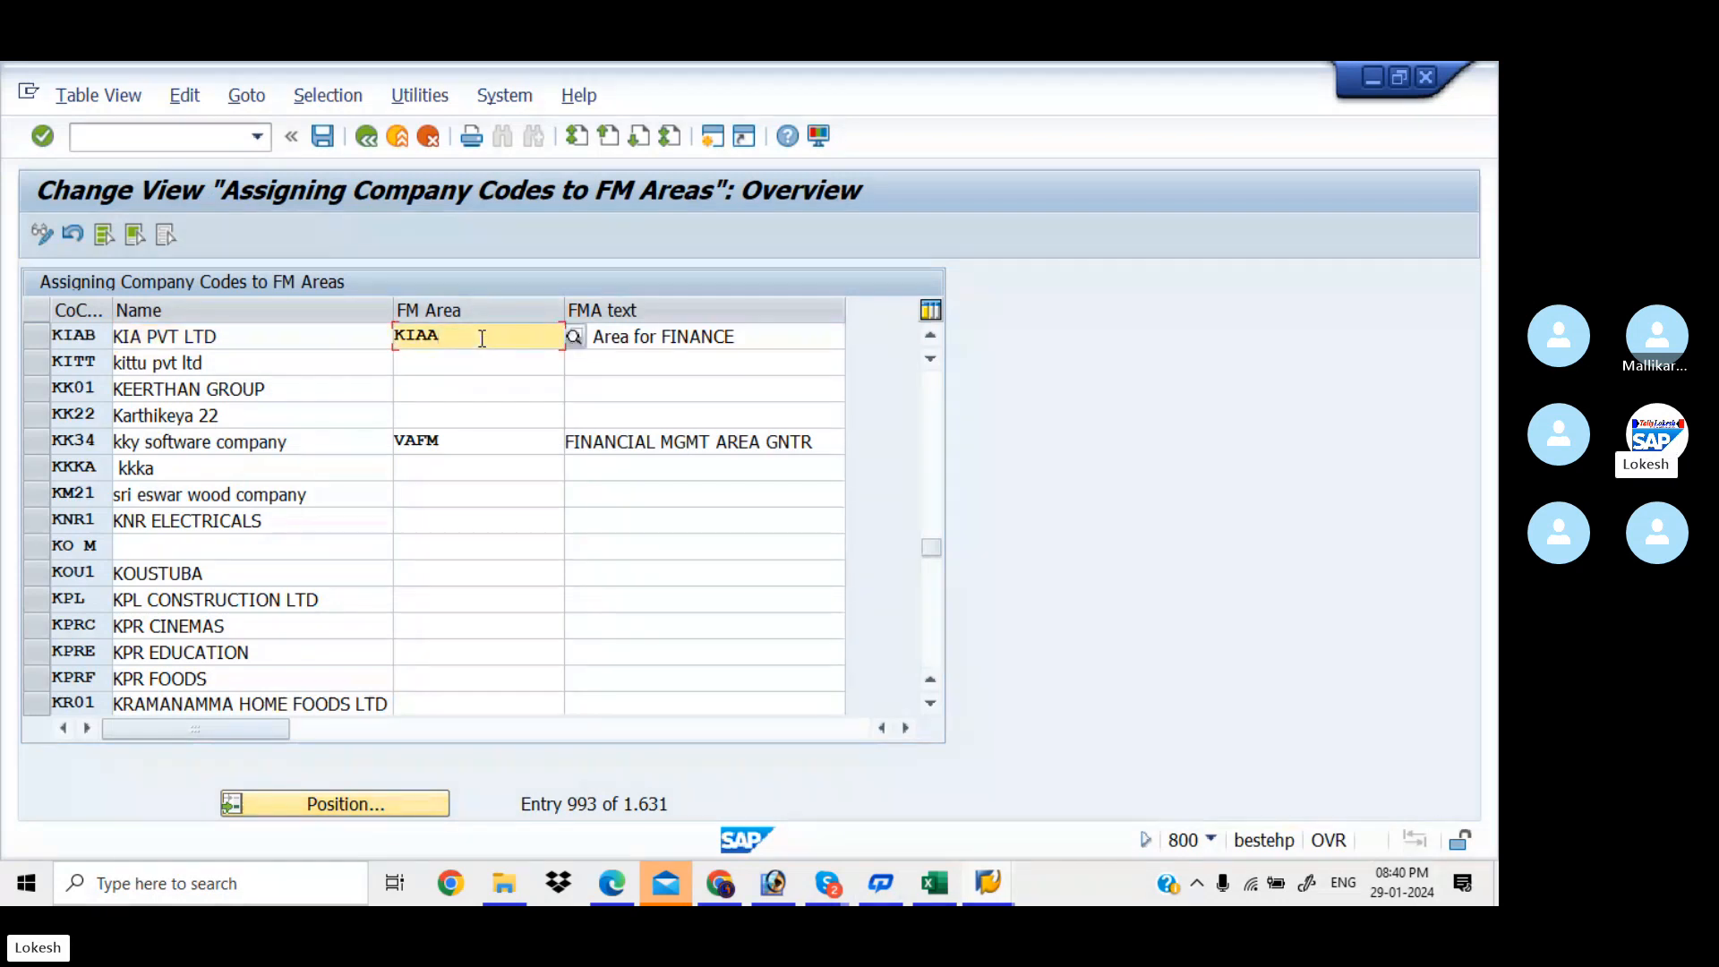
Look up the Define Credit Control Area code OB45 in Excel and enter /NOB45
key("alt+Tab")
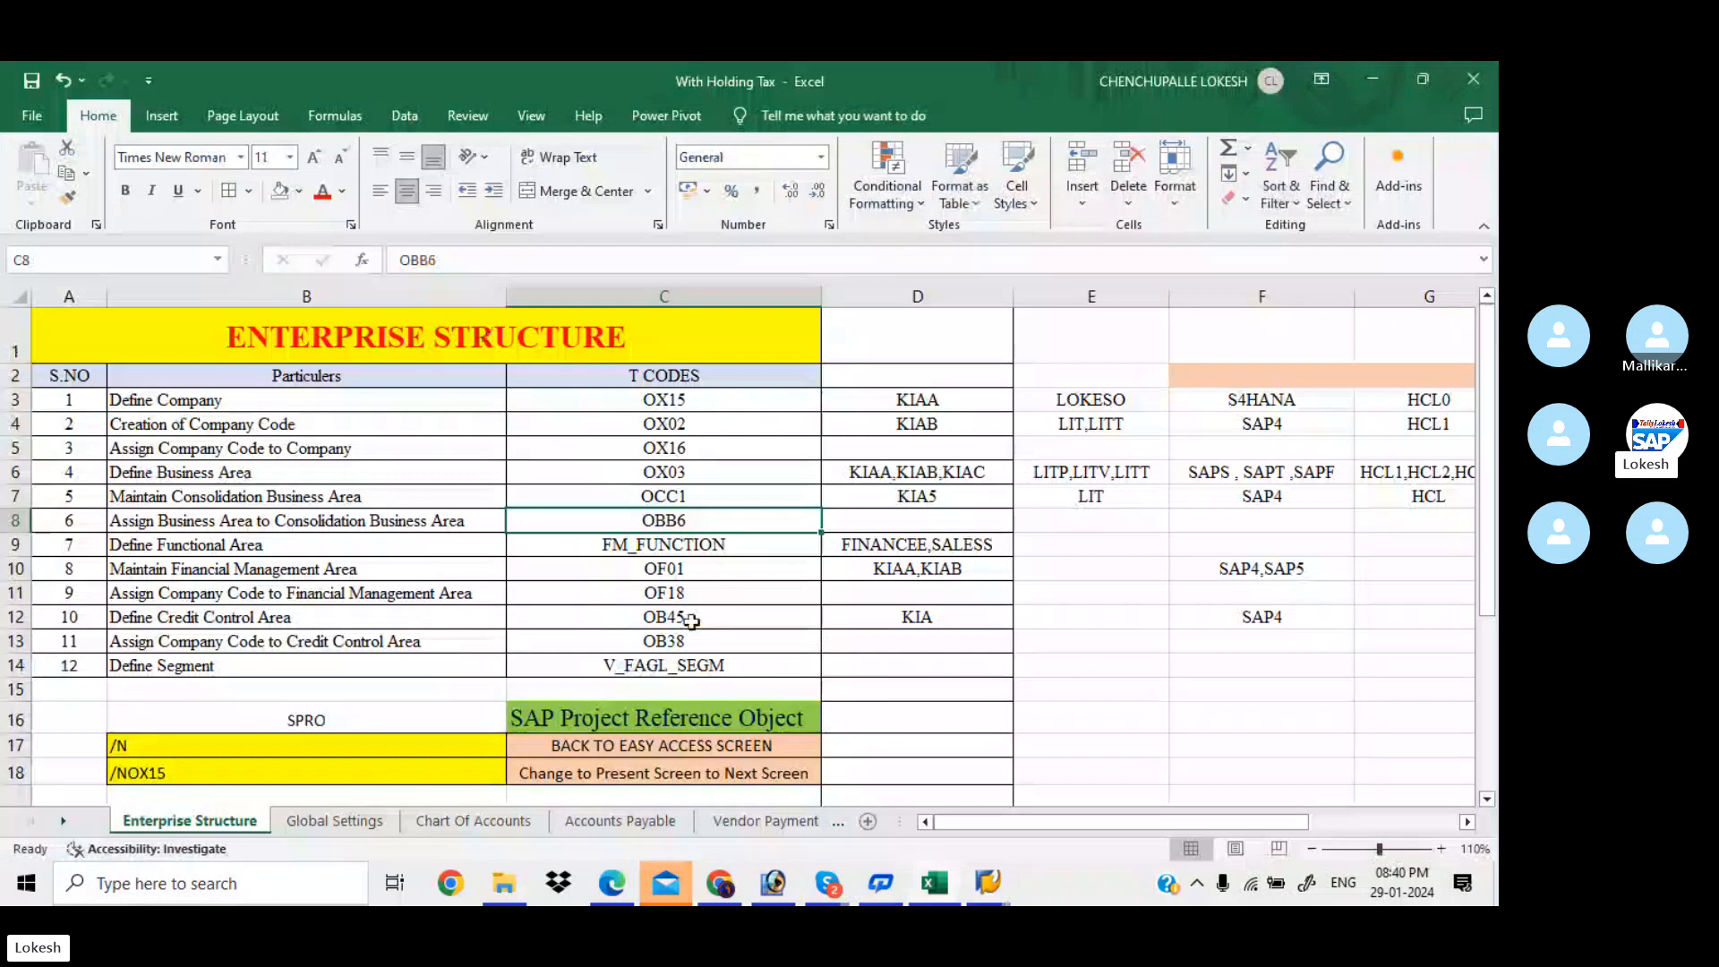
left_click(709, 624)
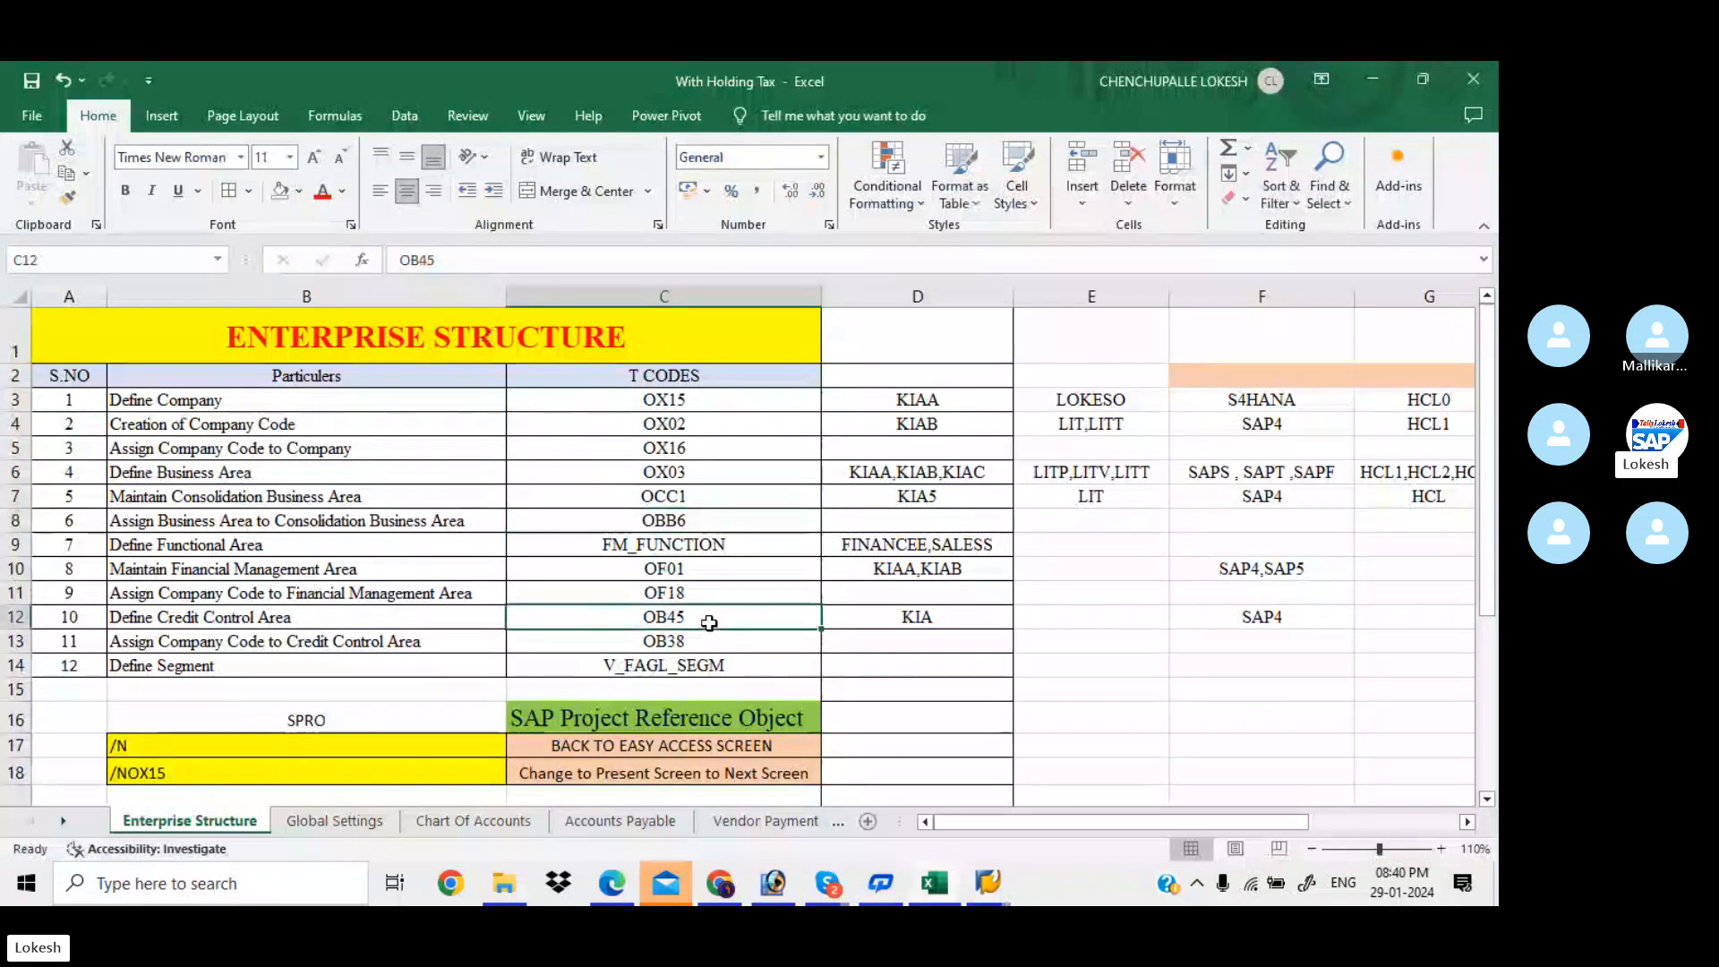
key("alt+Tab")
left_click(220, 143)
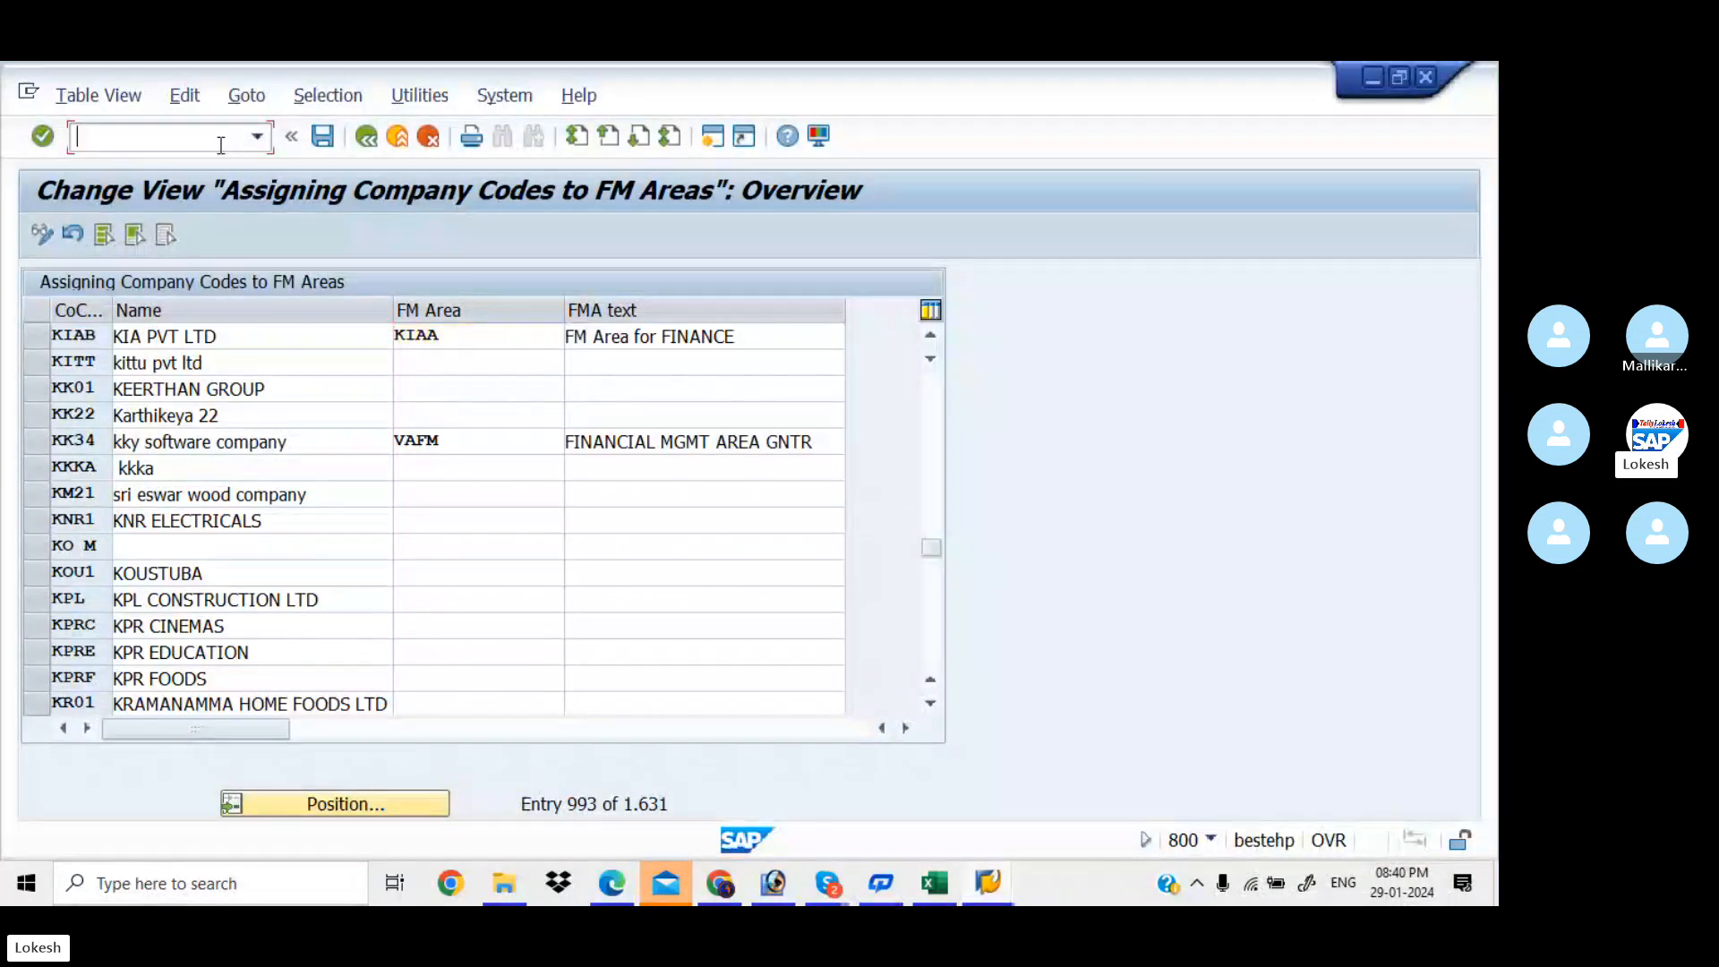
type("/NOB45")
Open the OB45 credit control areas list and jump to entry KIA
key("Return")
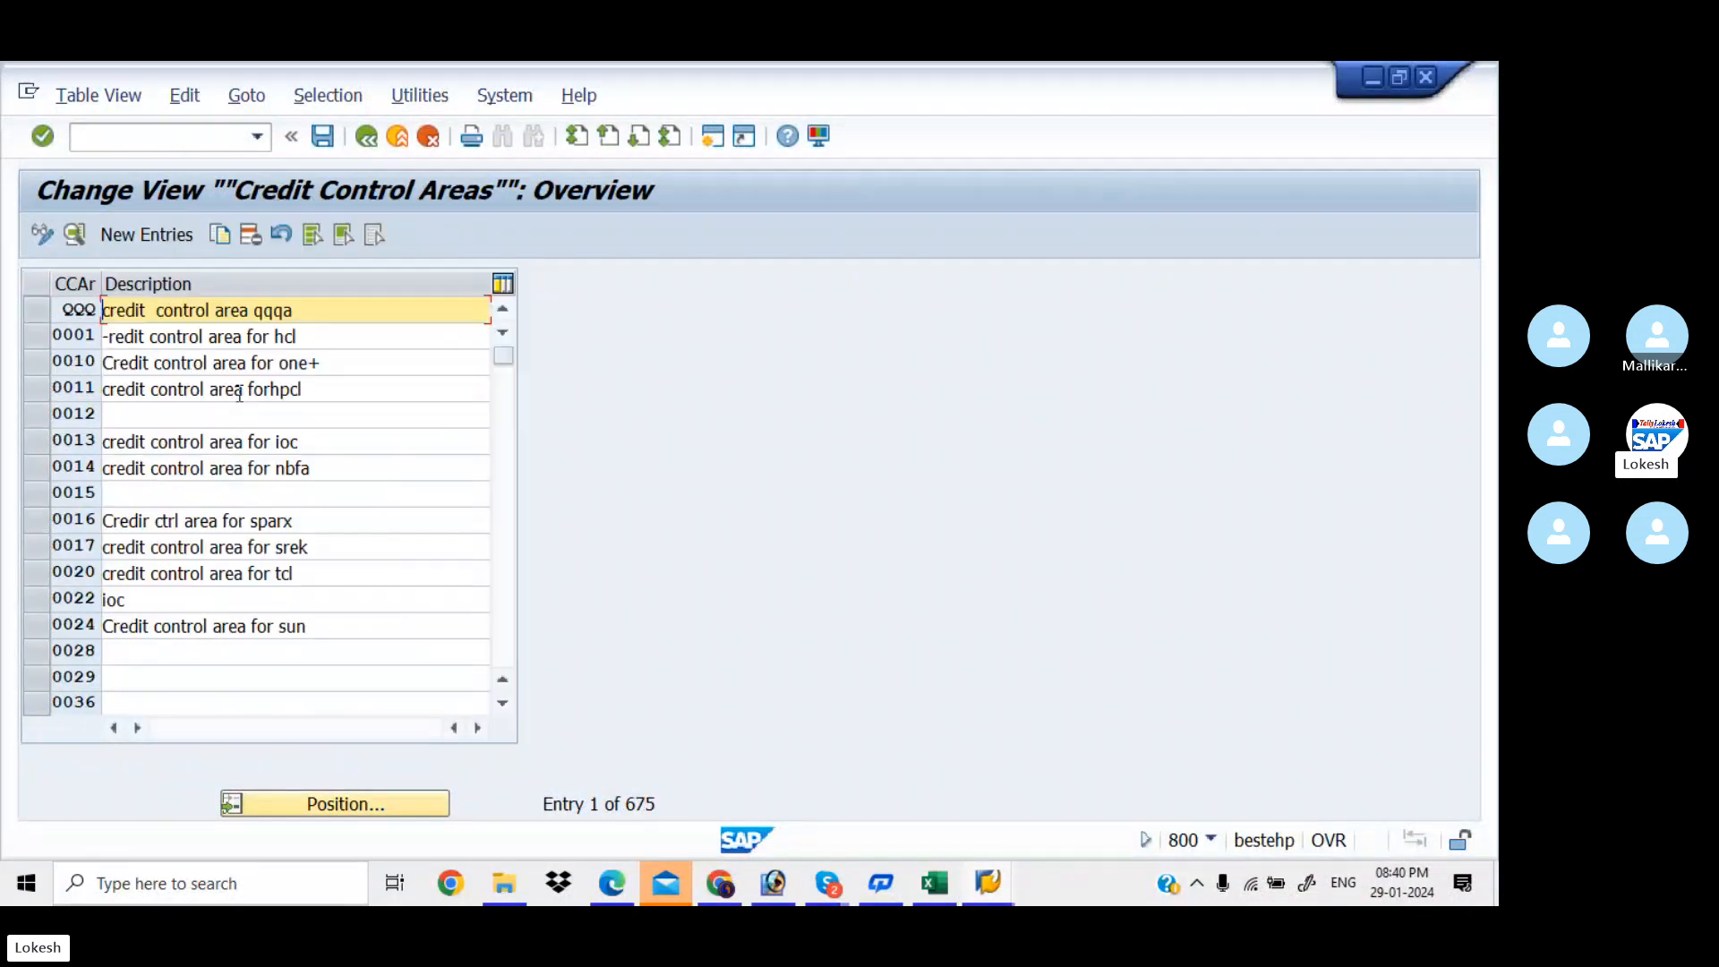
left_click(374, 809)
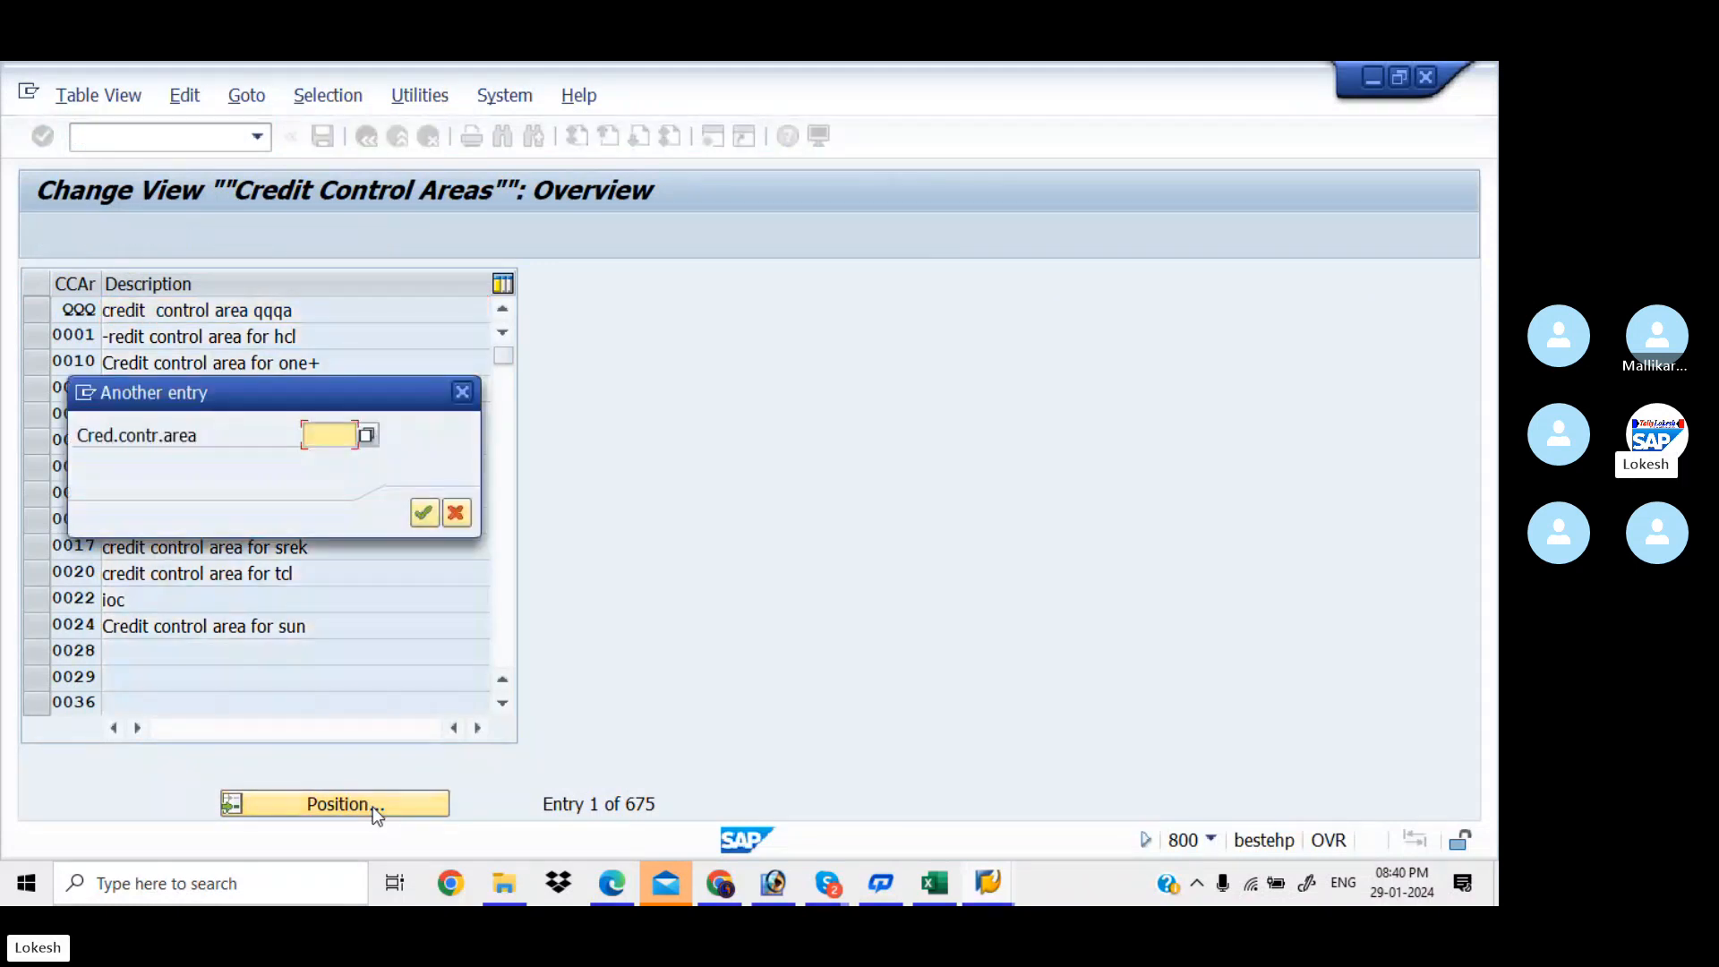
type("KIA")
key("Return")
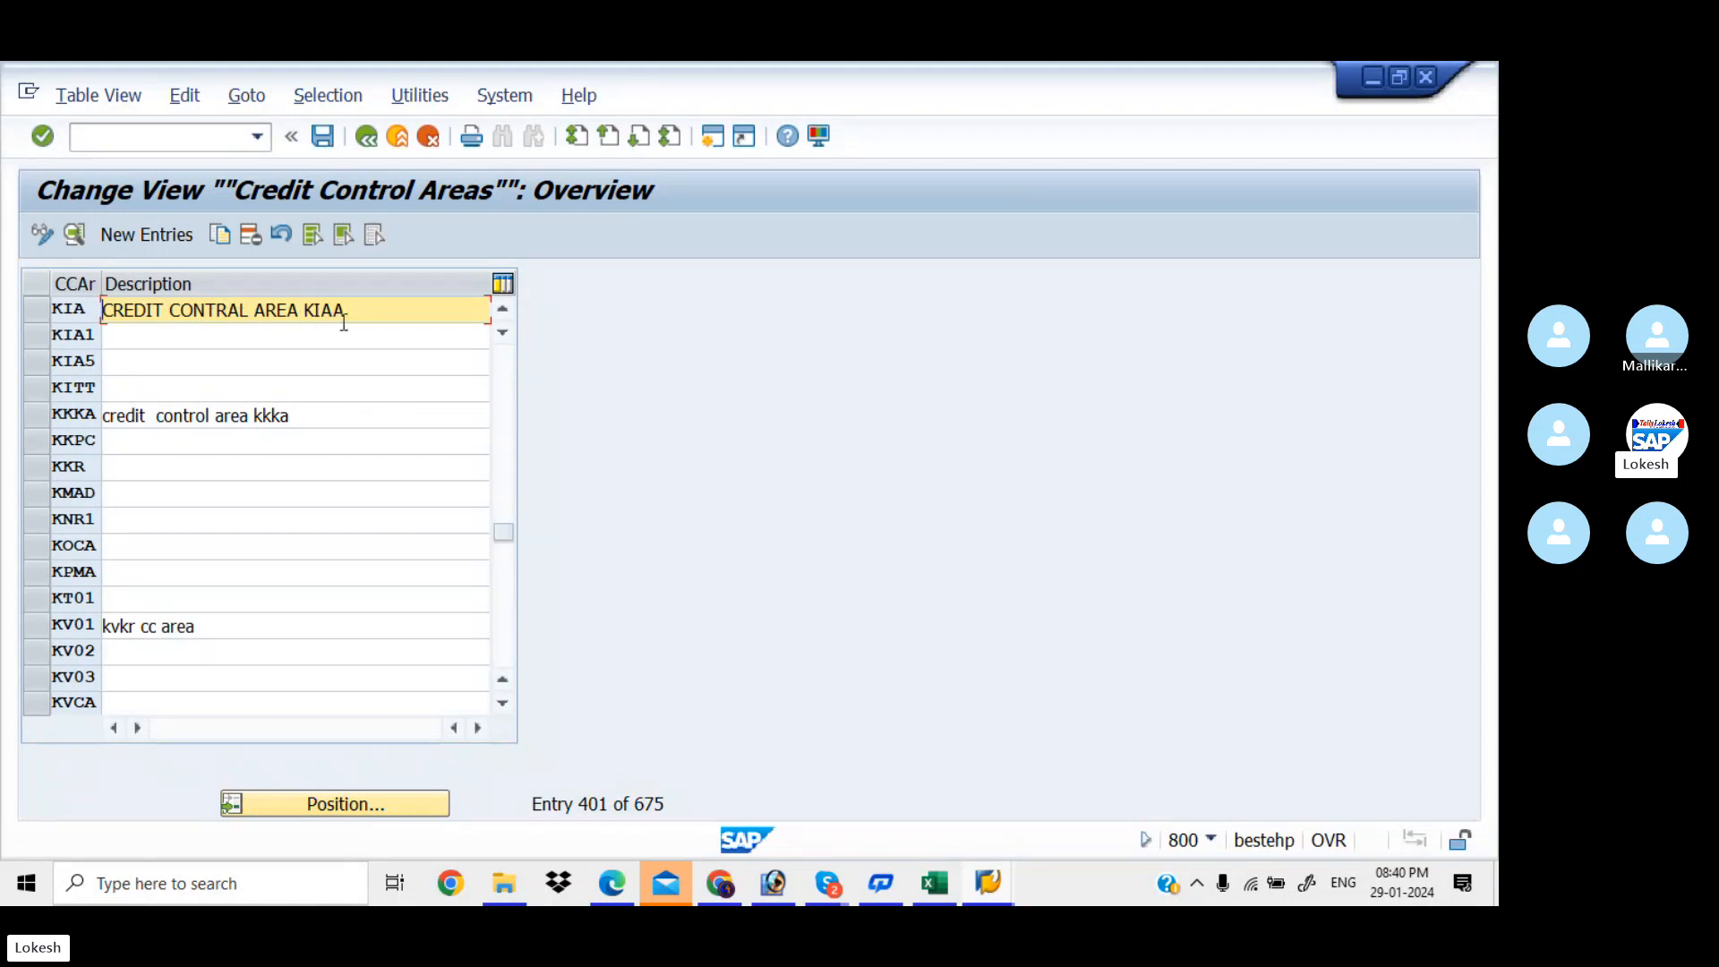
Run transaction OB38 for the company code to credit control area assignments
left_click(189, 139)
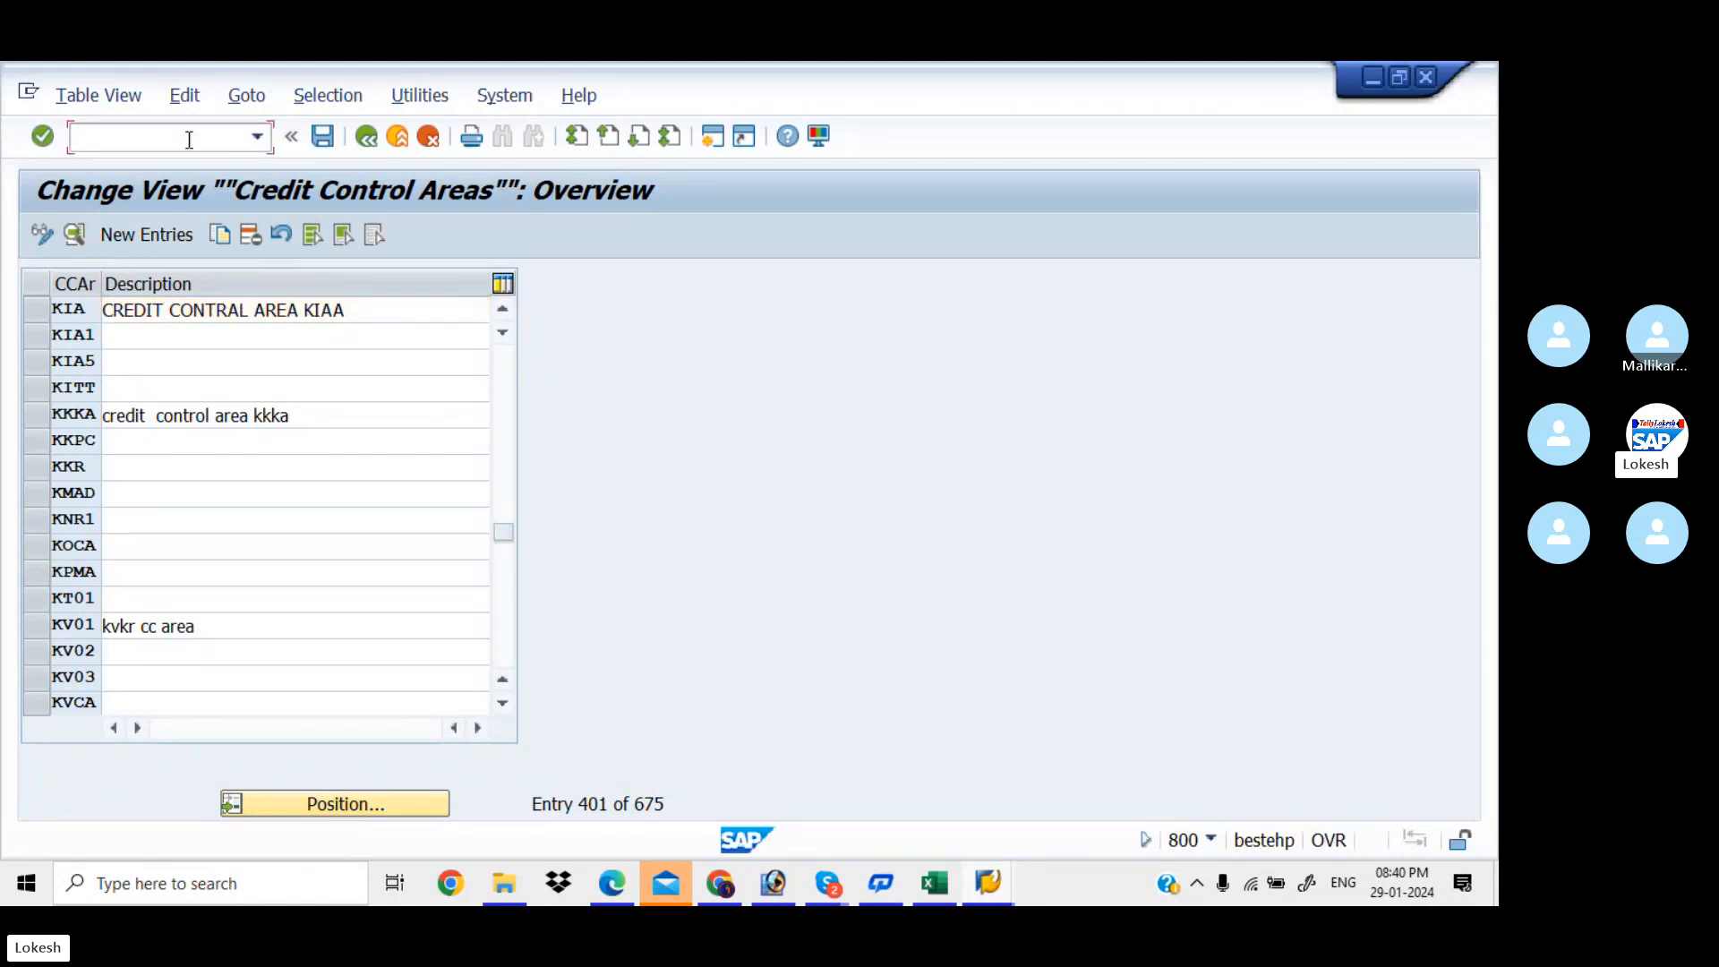
key("alt+Tab")
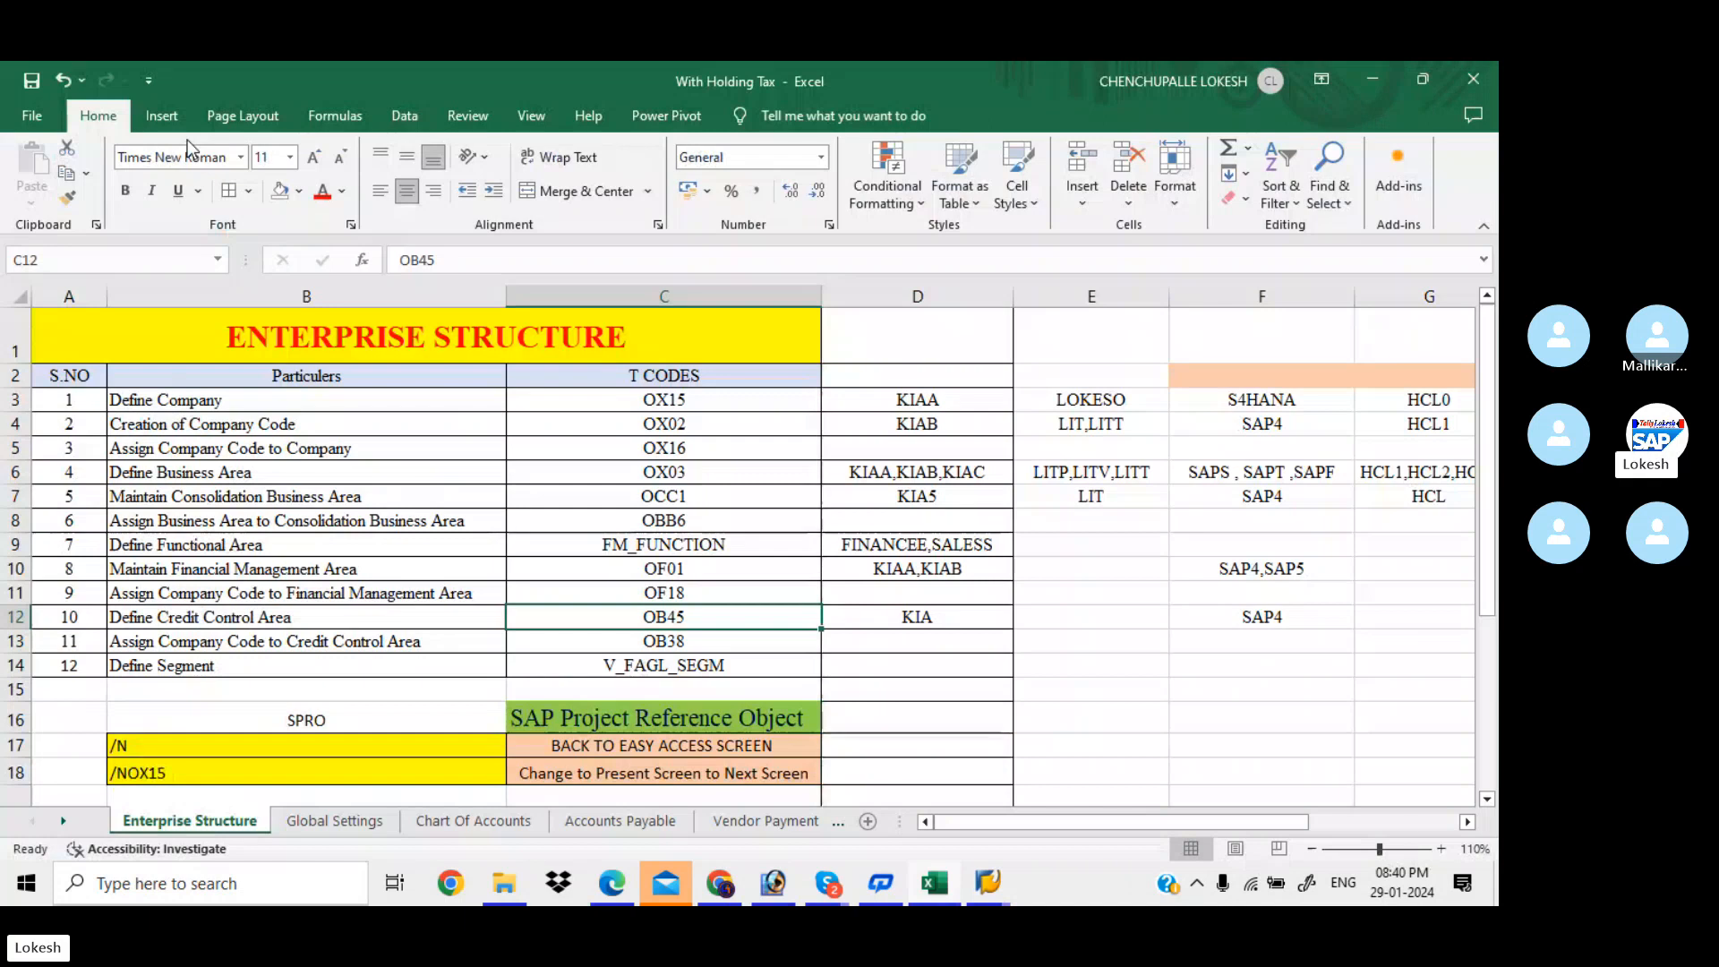
key("alt+Tab")
type("/N")
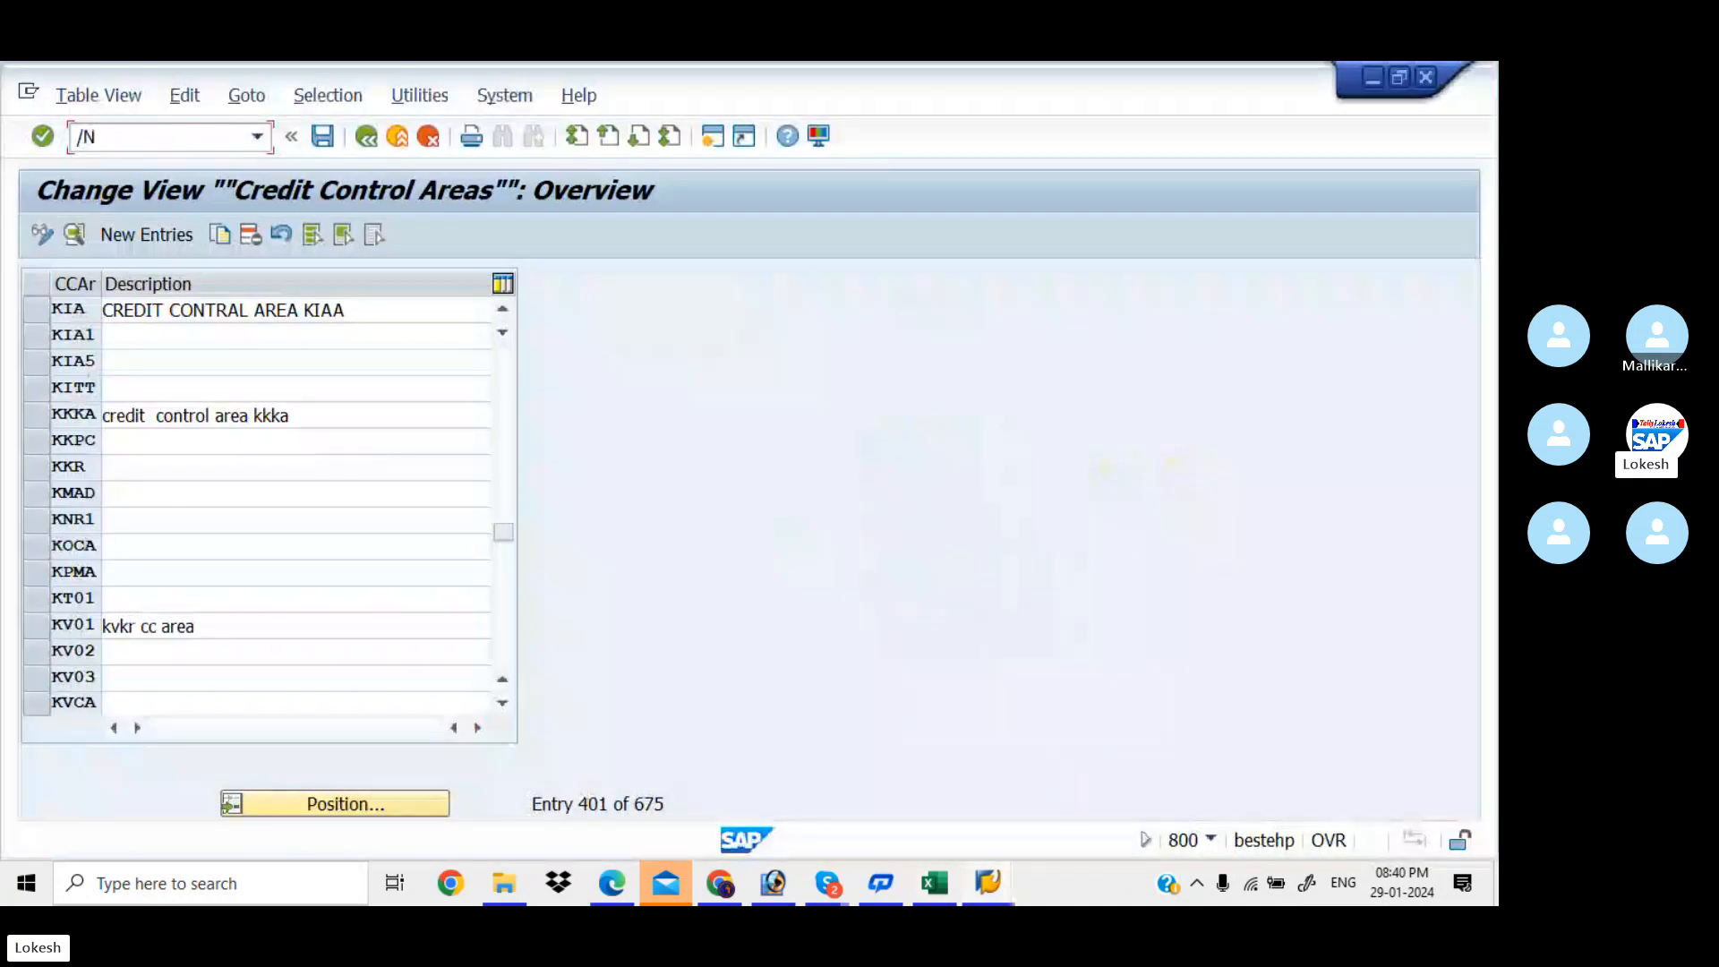
type("OB38")
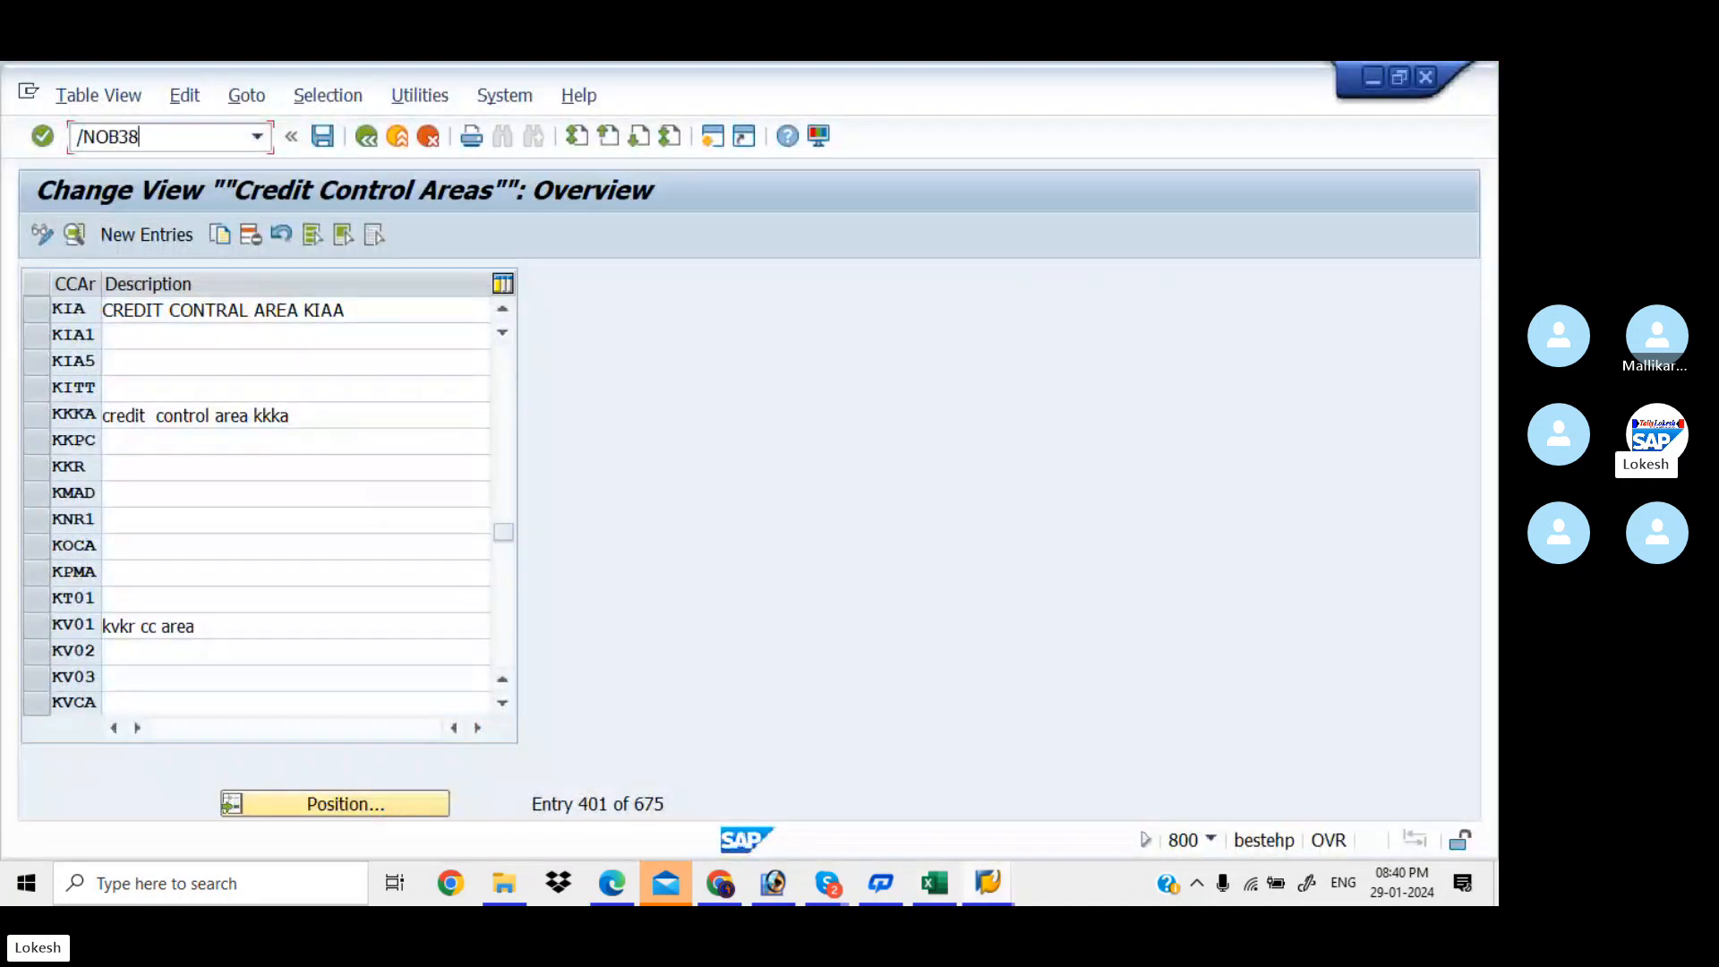
key("Return")
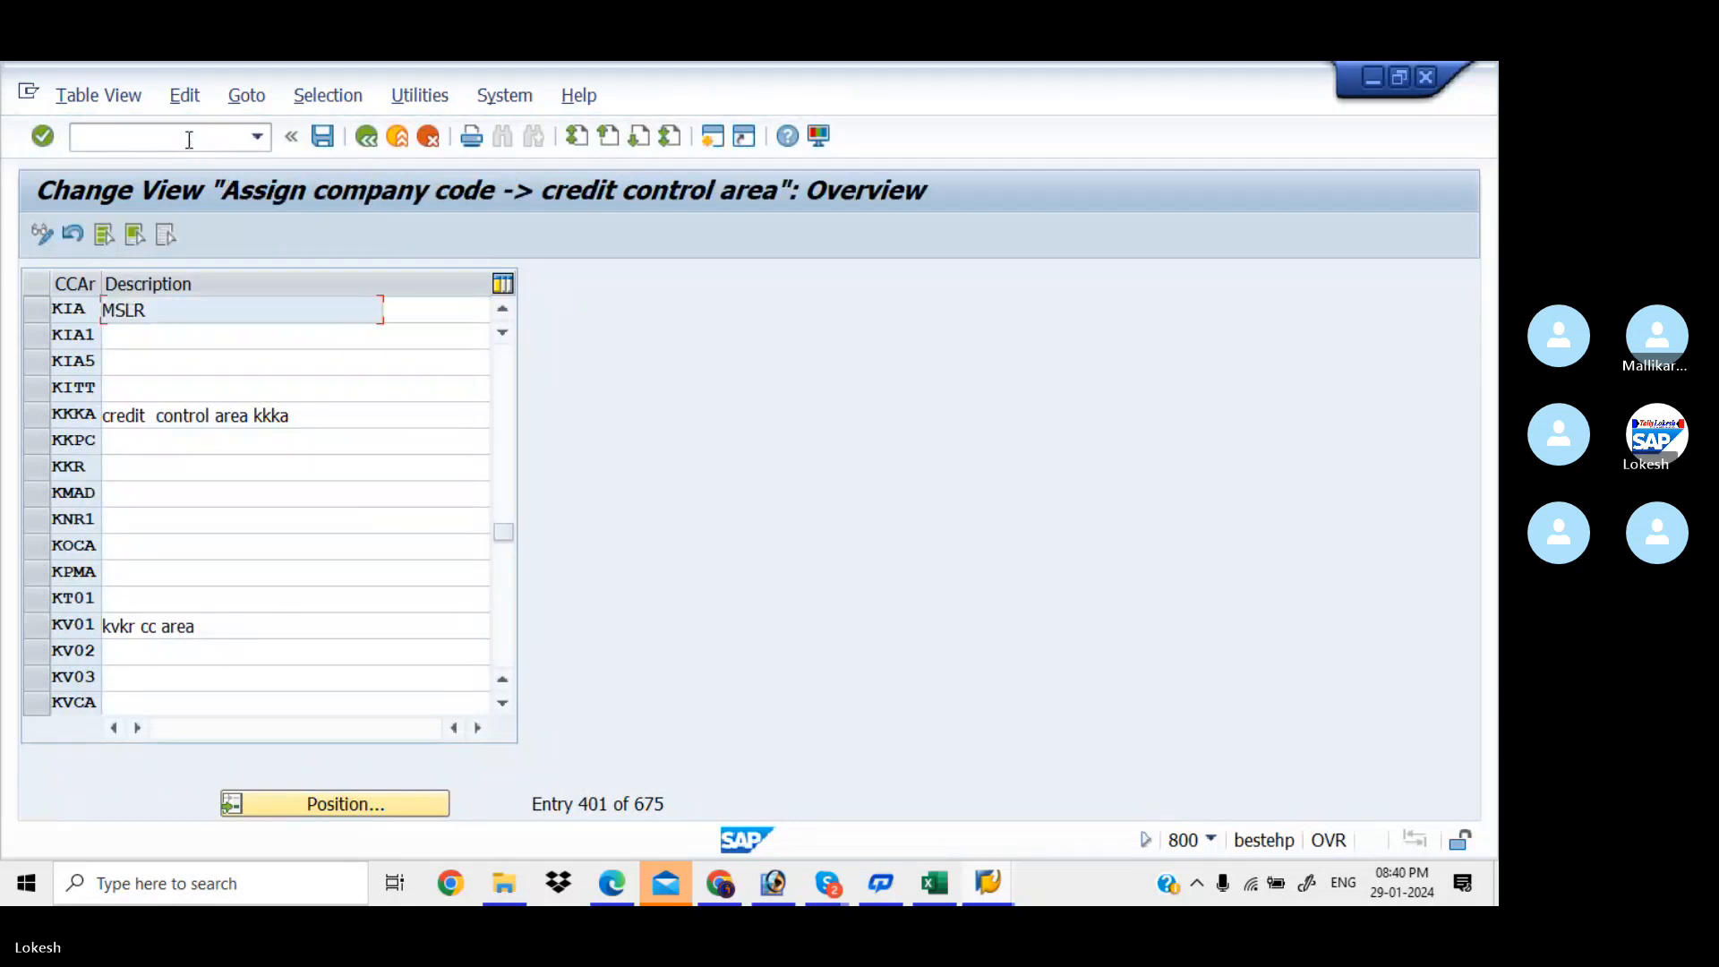
Jump the assignment list to company code KIAB to check its credit control area
left_click(362, 803)
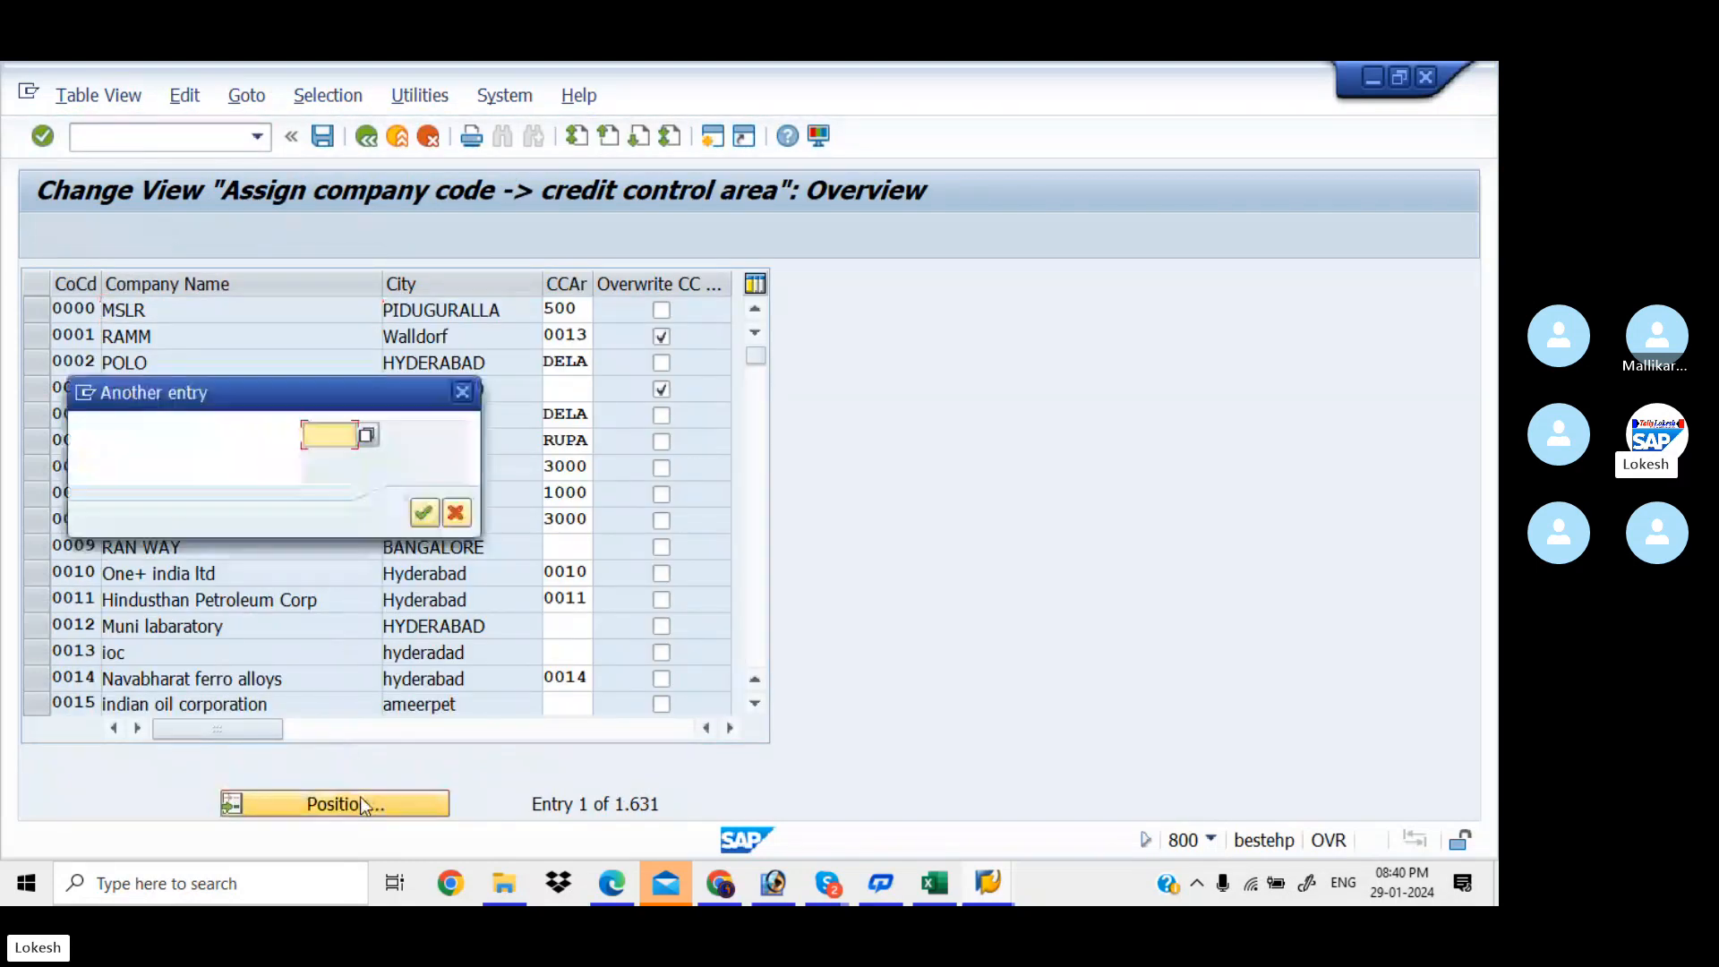
type("KIA")
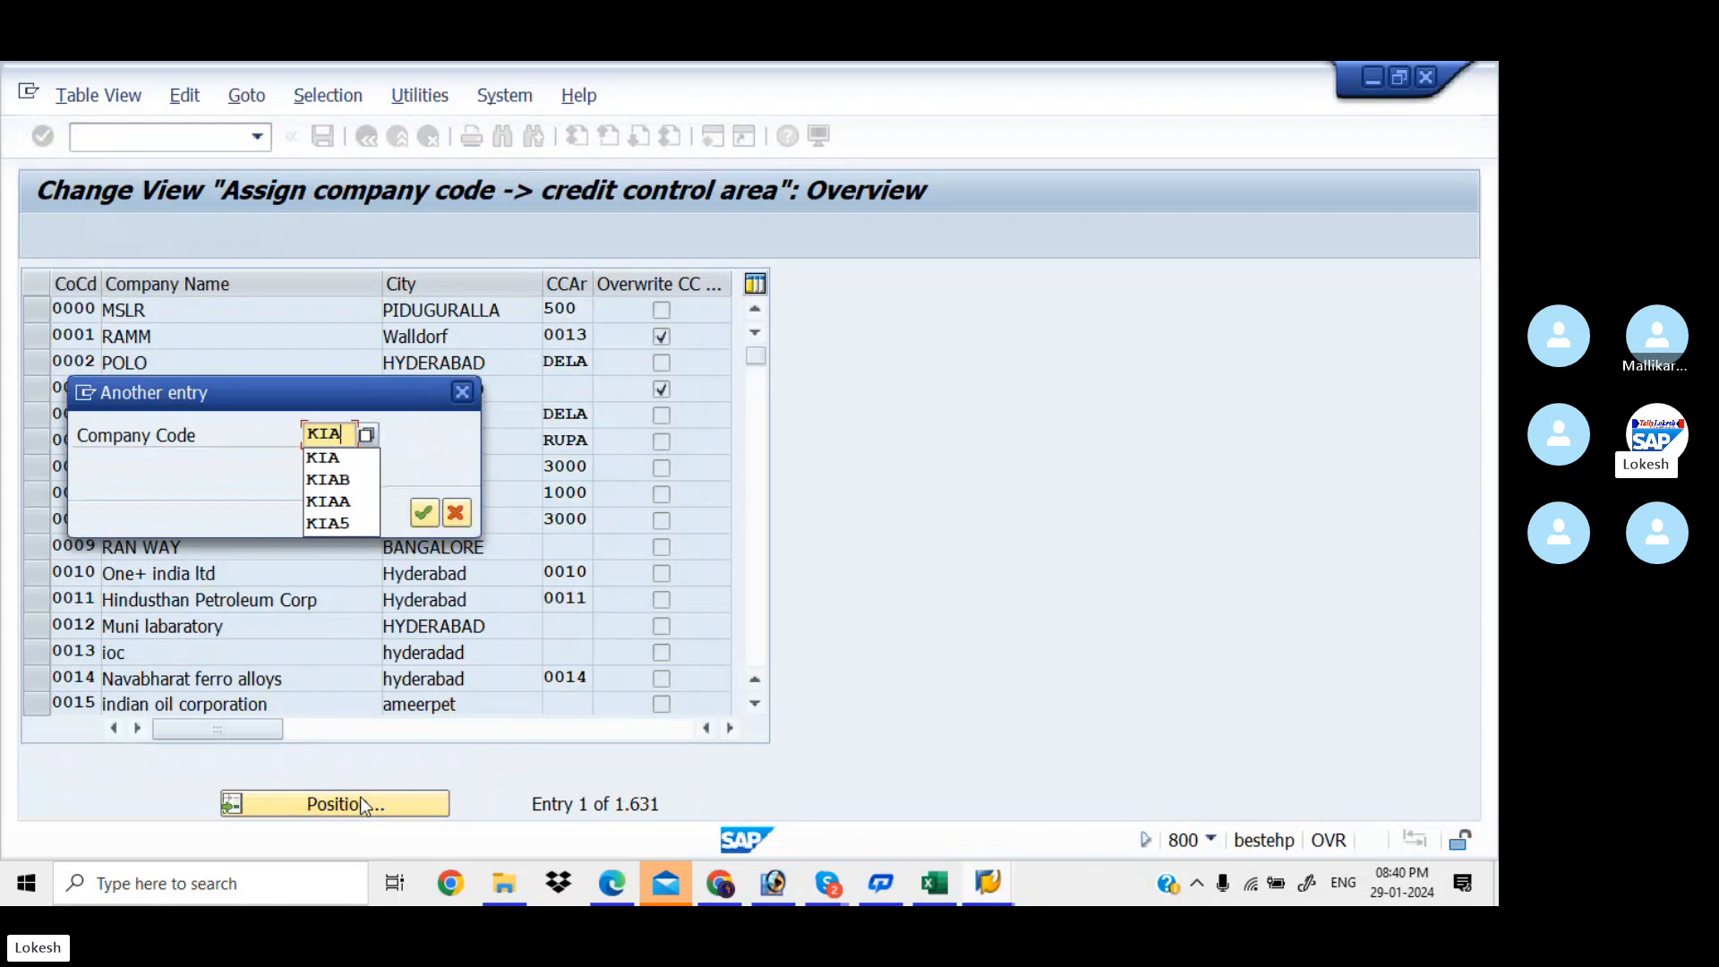
type("B")
key("Return")
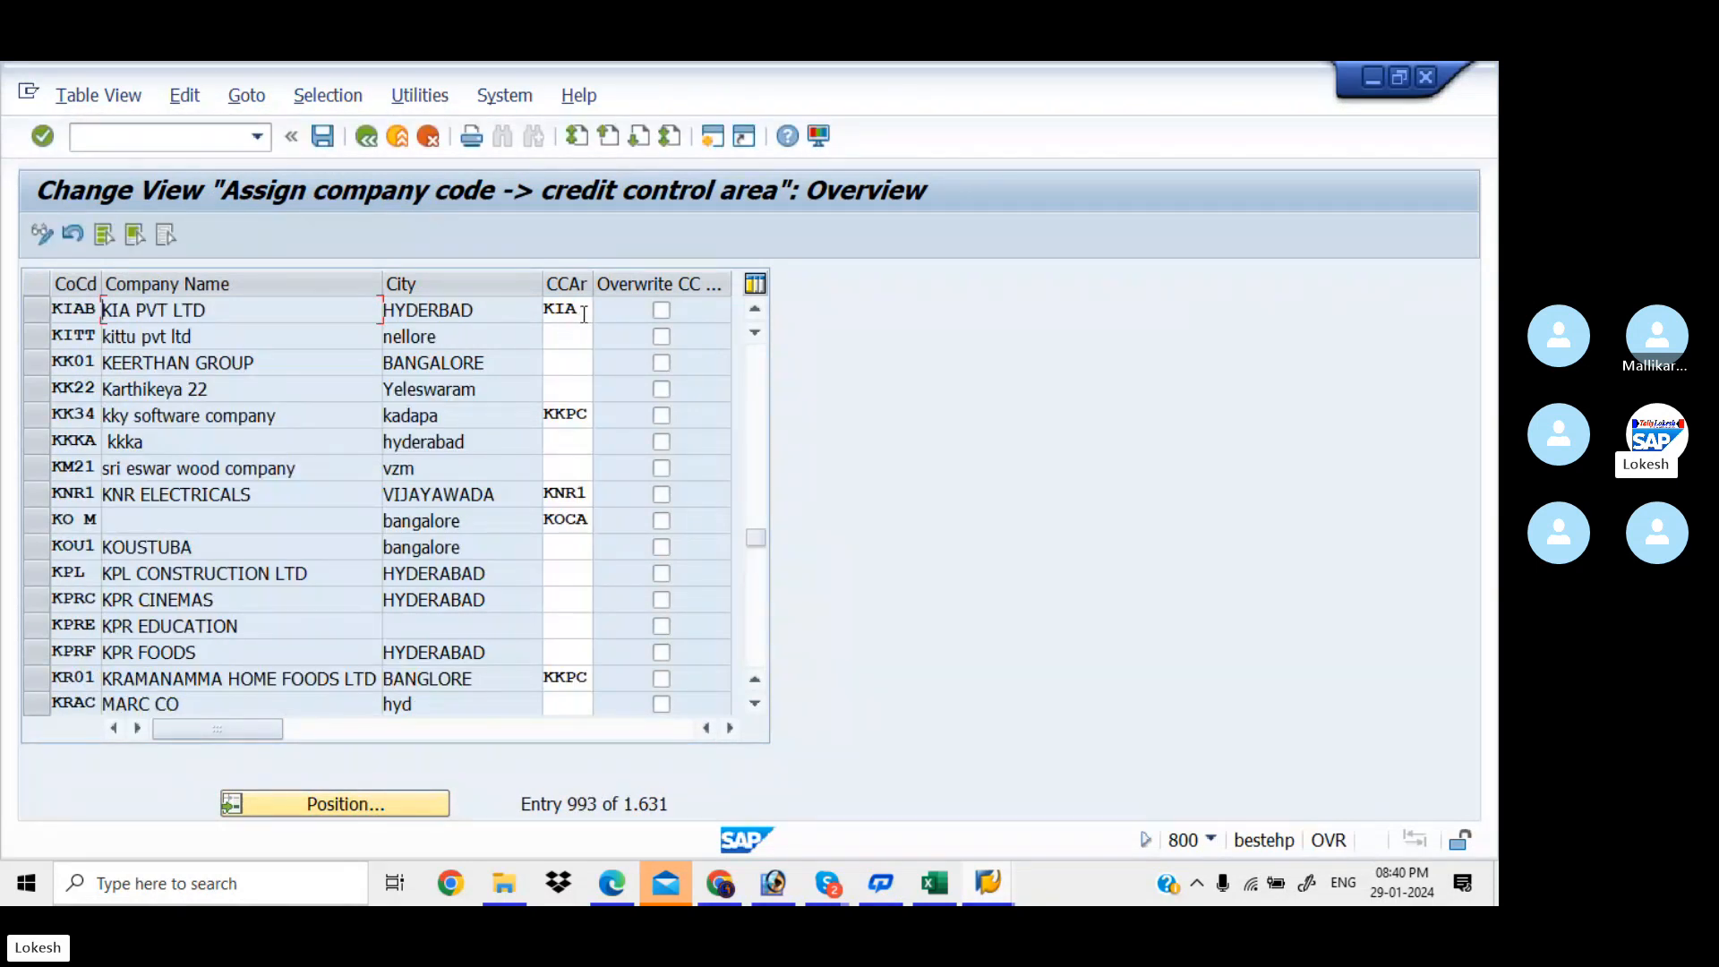
Copy the V_FAGL_SEGM code from the Excel workbook into the SAP command field after /N
key("alt+Tab")
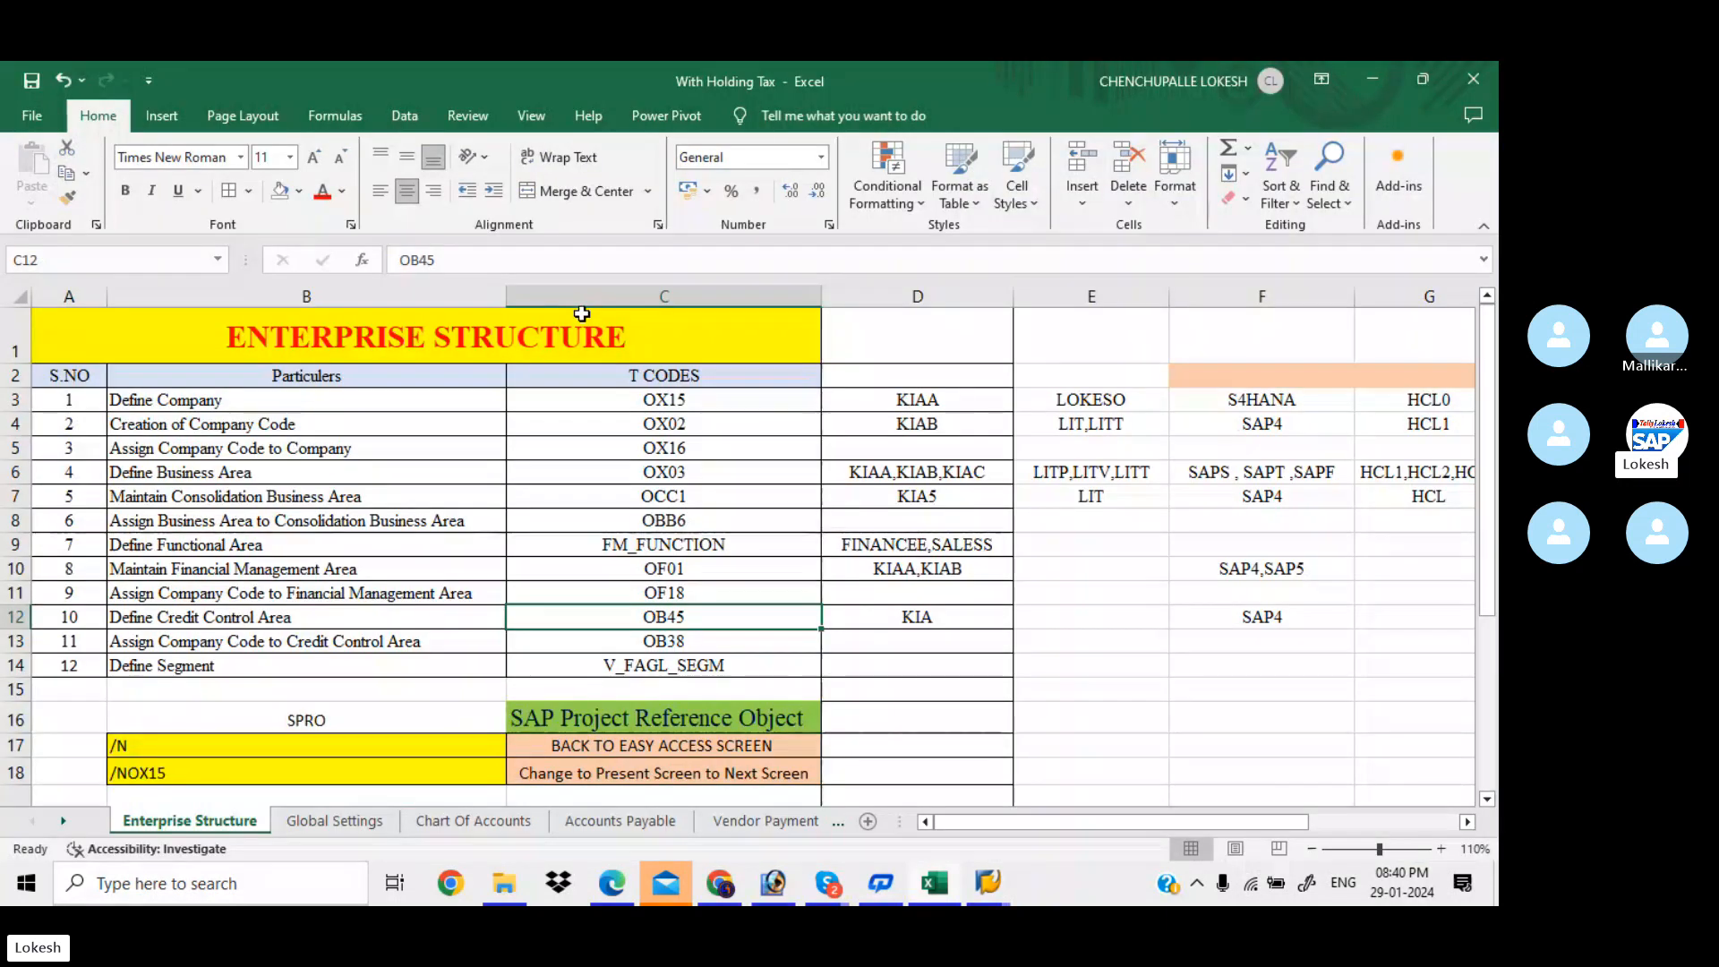
left_click(716, 672)
key("ctrl+c")
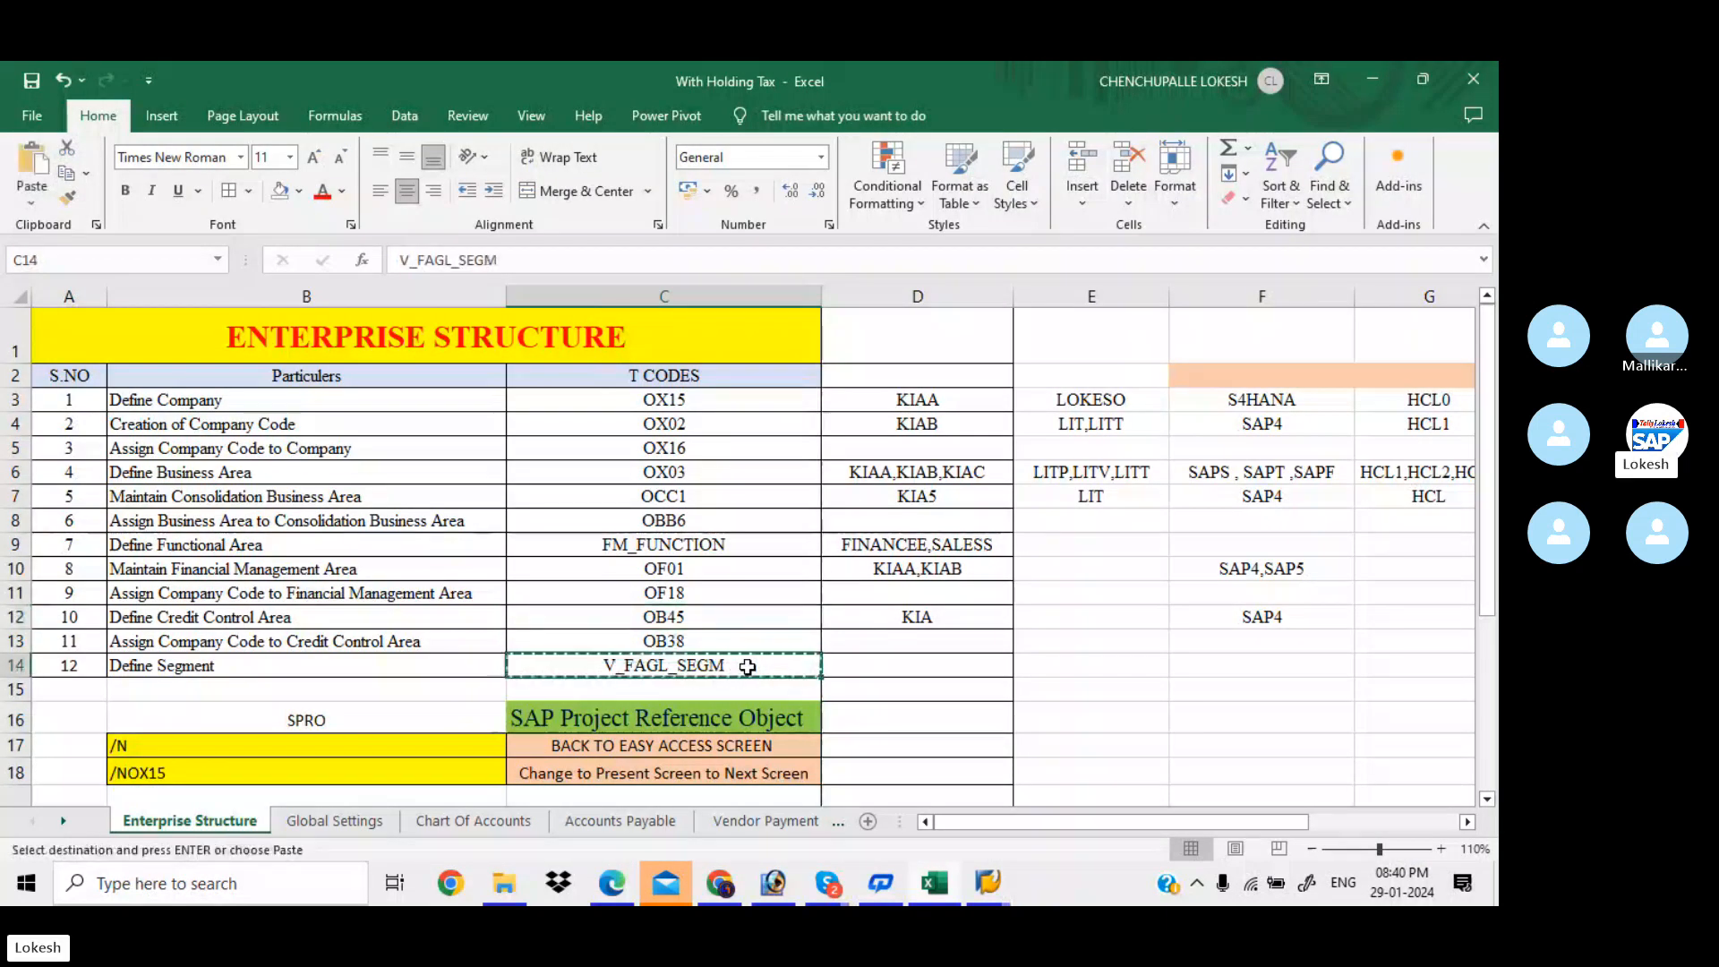
key("alt+Tab")
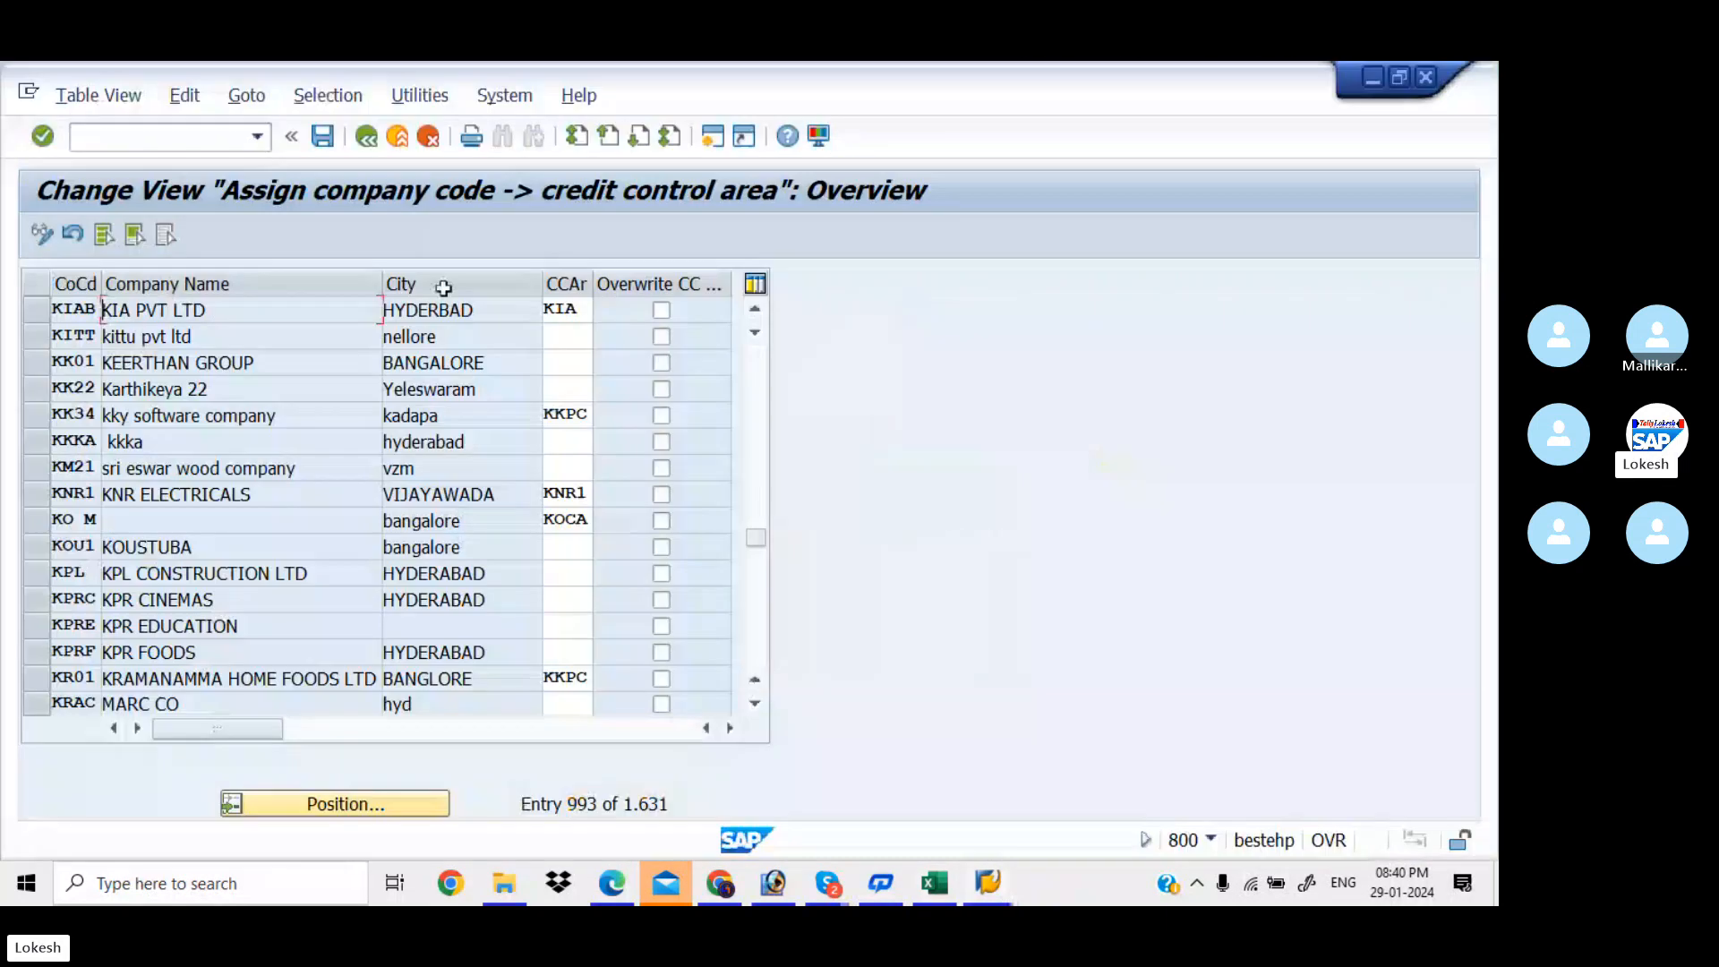
left_click(141, 139)
type("/N")
key("ctrl+v")
Run V_FAGL_SEGM, which reports the transaction does not exist, and bring Easy Access forward
key("Return")
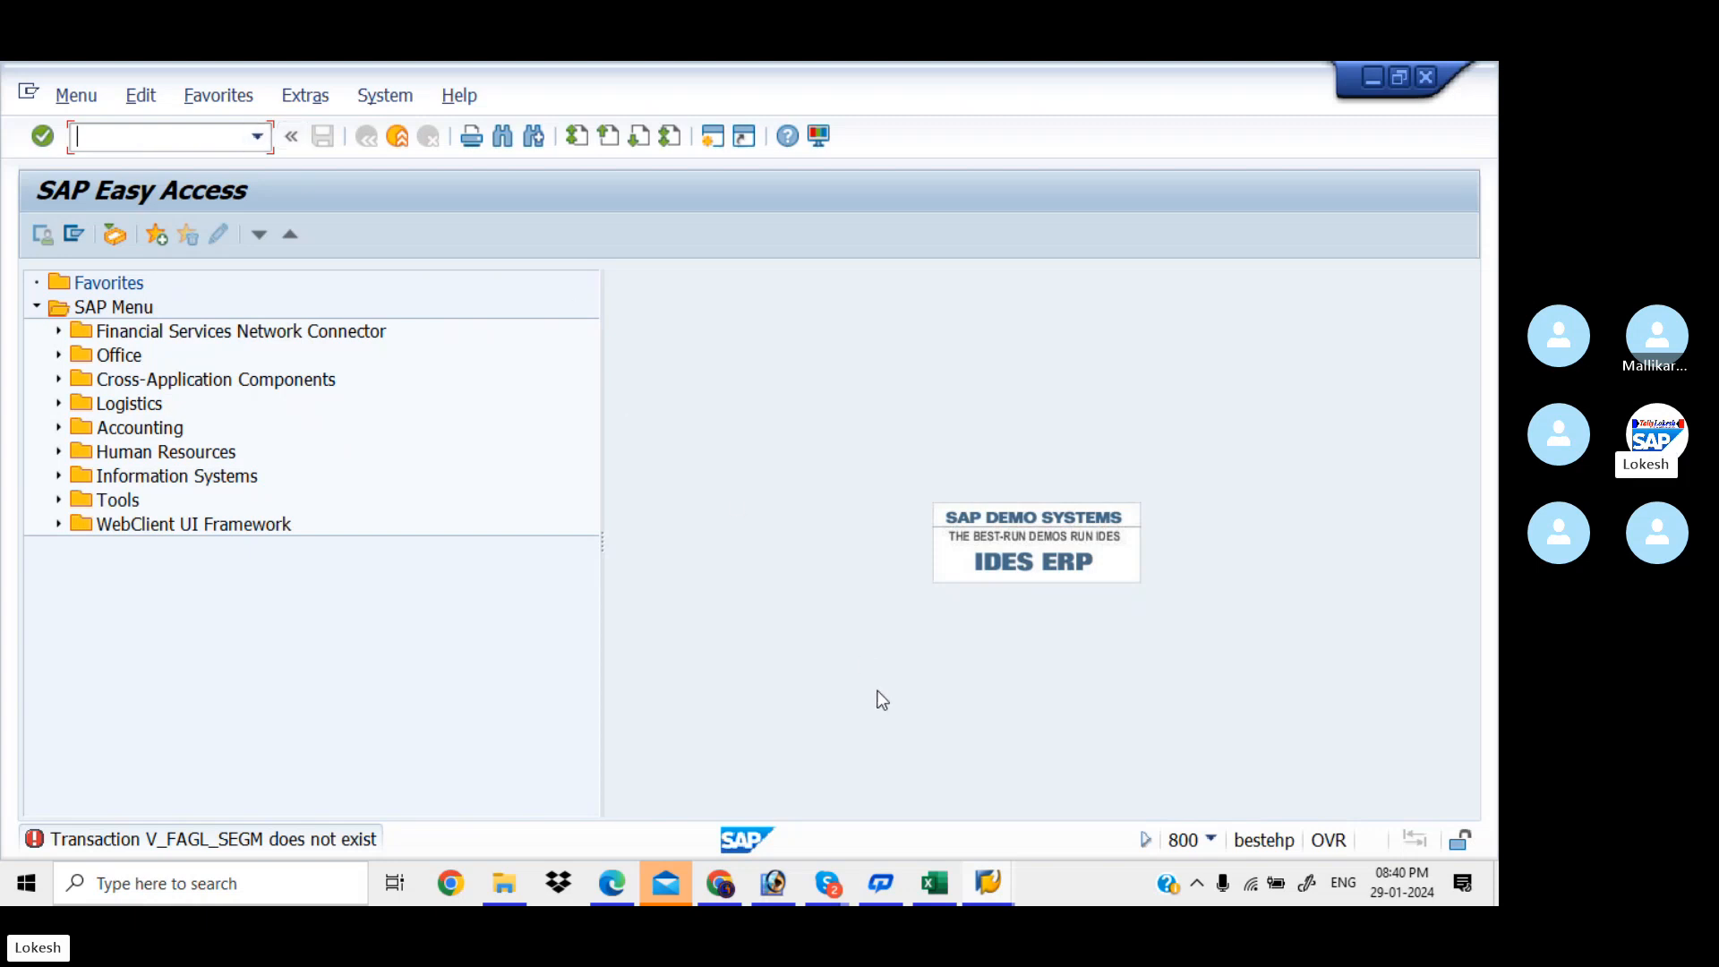
mouse_move(989, 885)
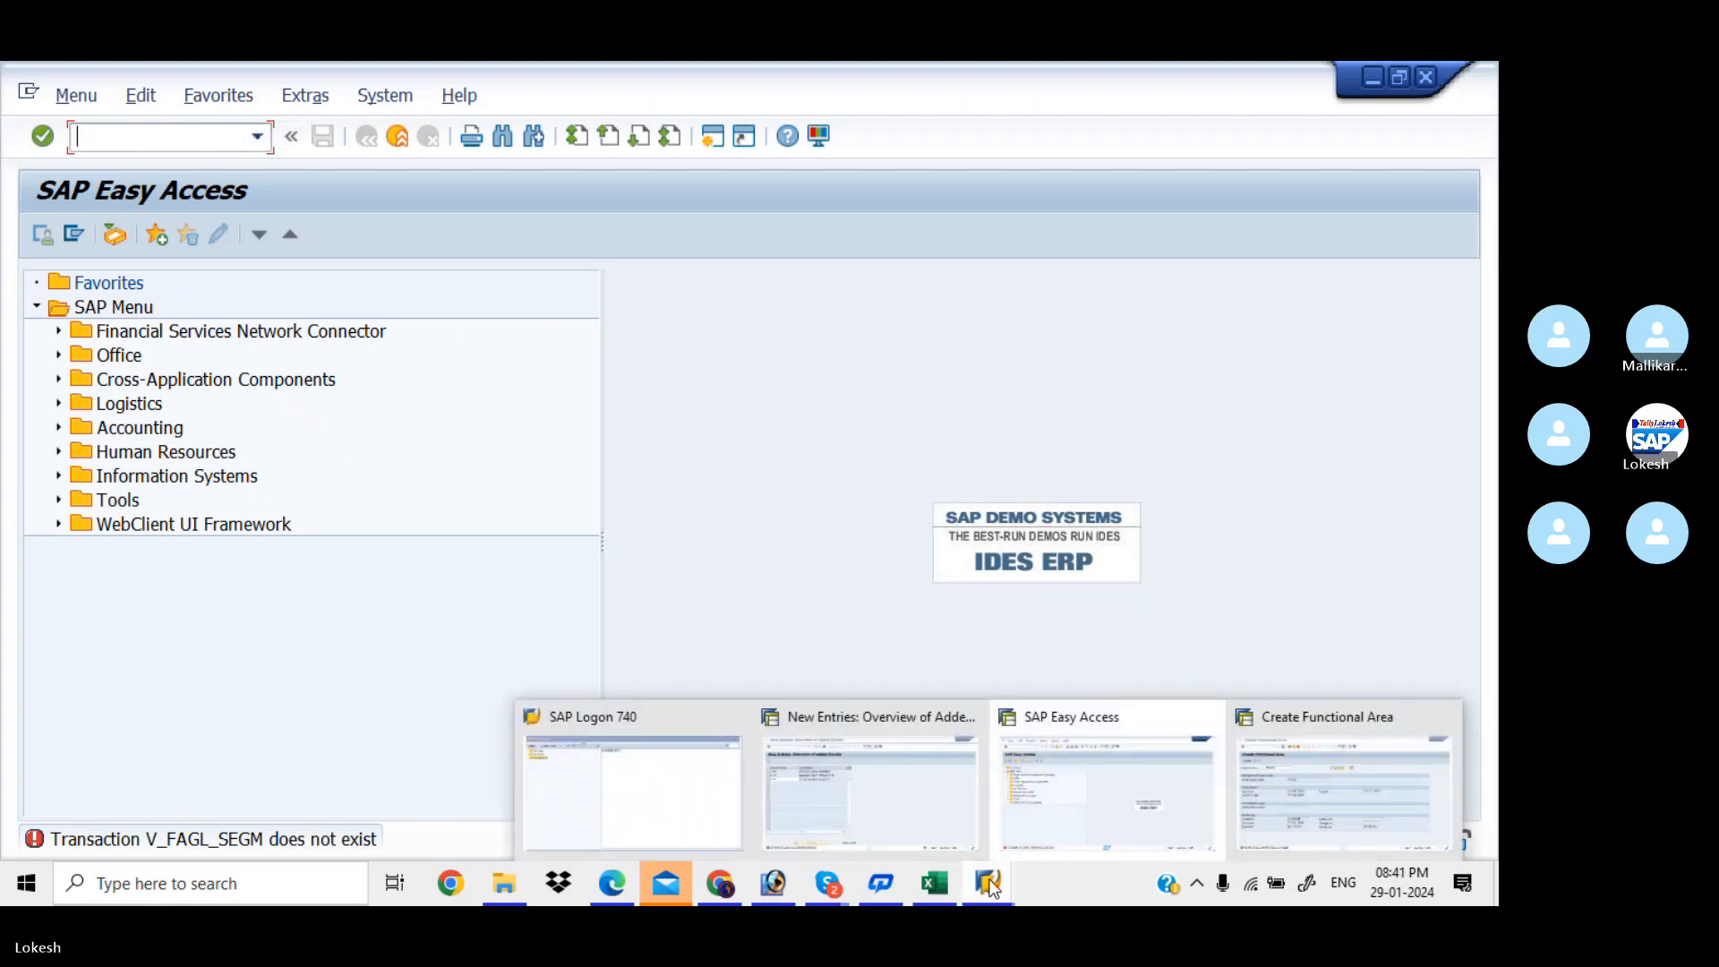
left_click(1034, 797)
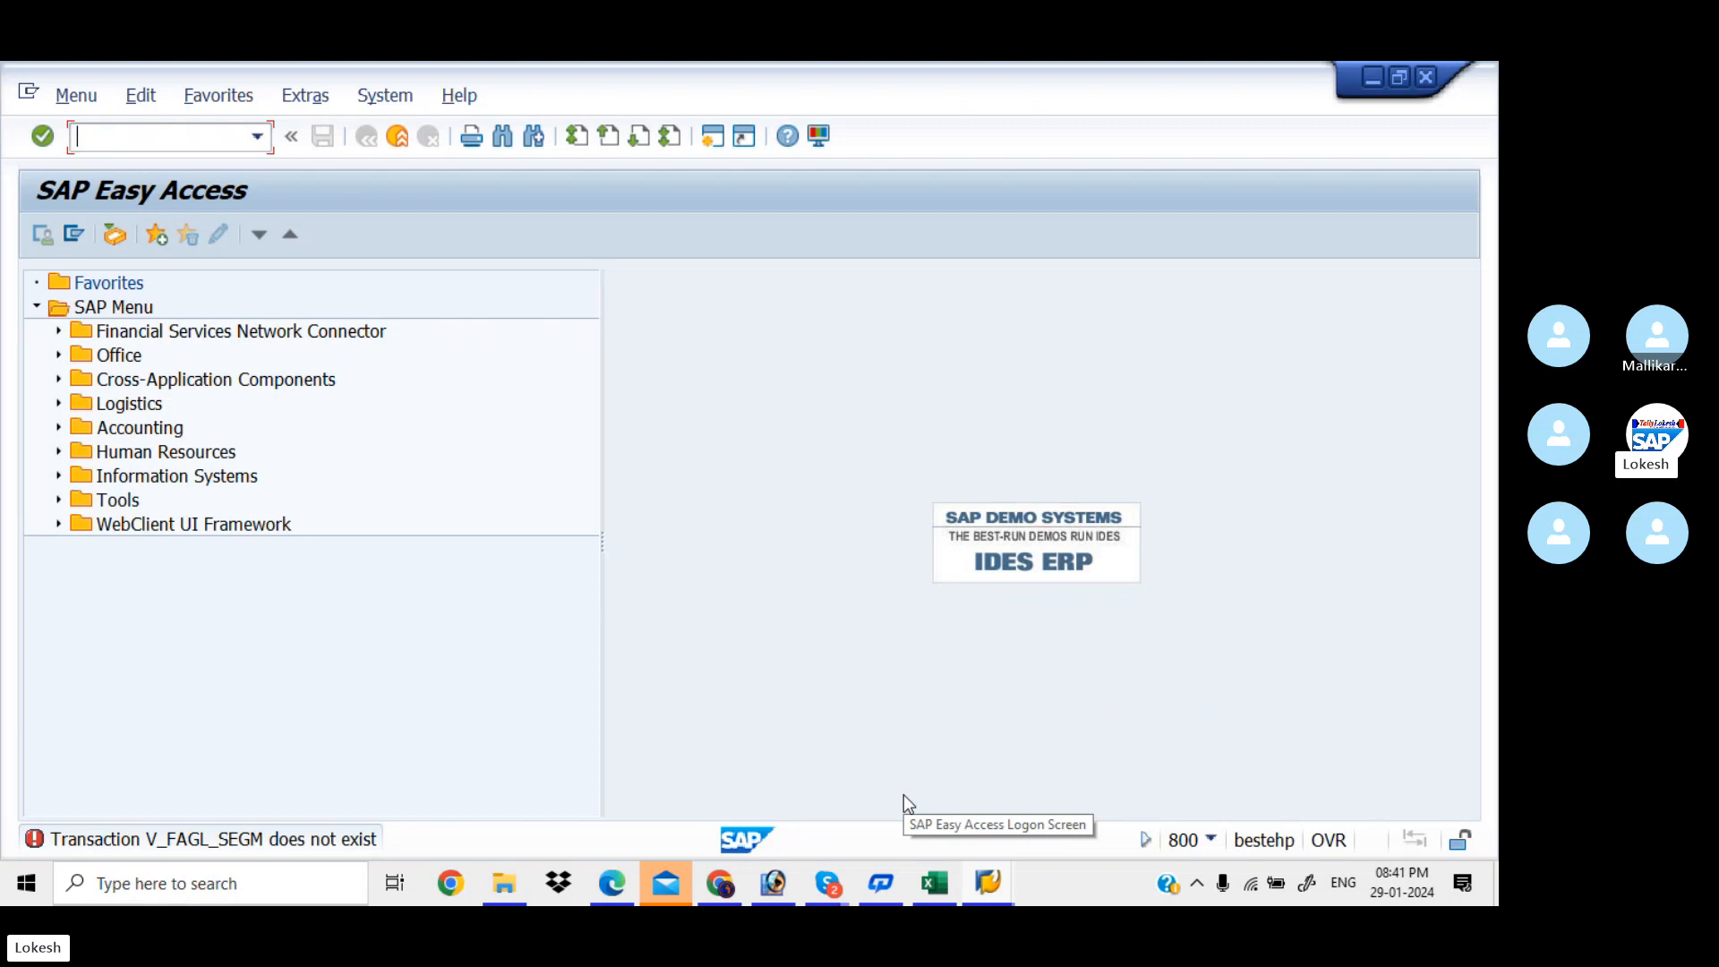
Dismiss the Mail window and bring the Skype group call to the front
mouse_move(680, 878)
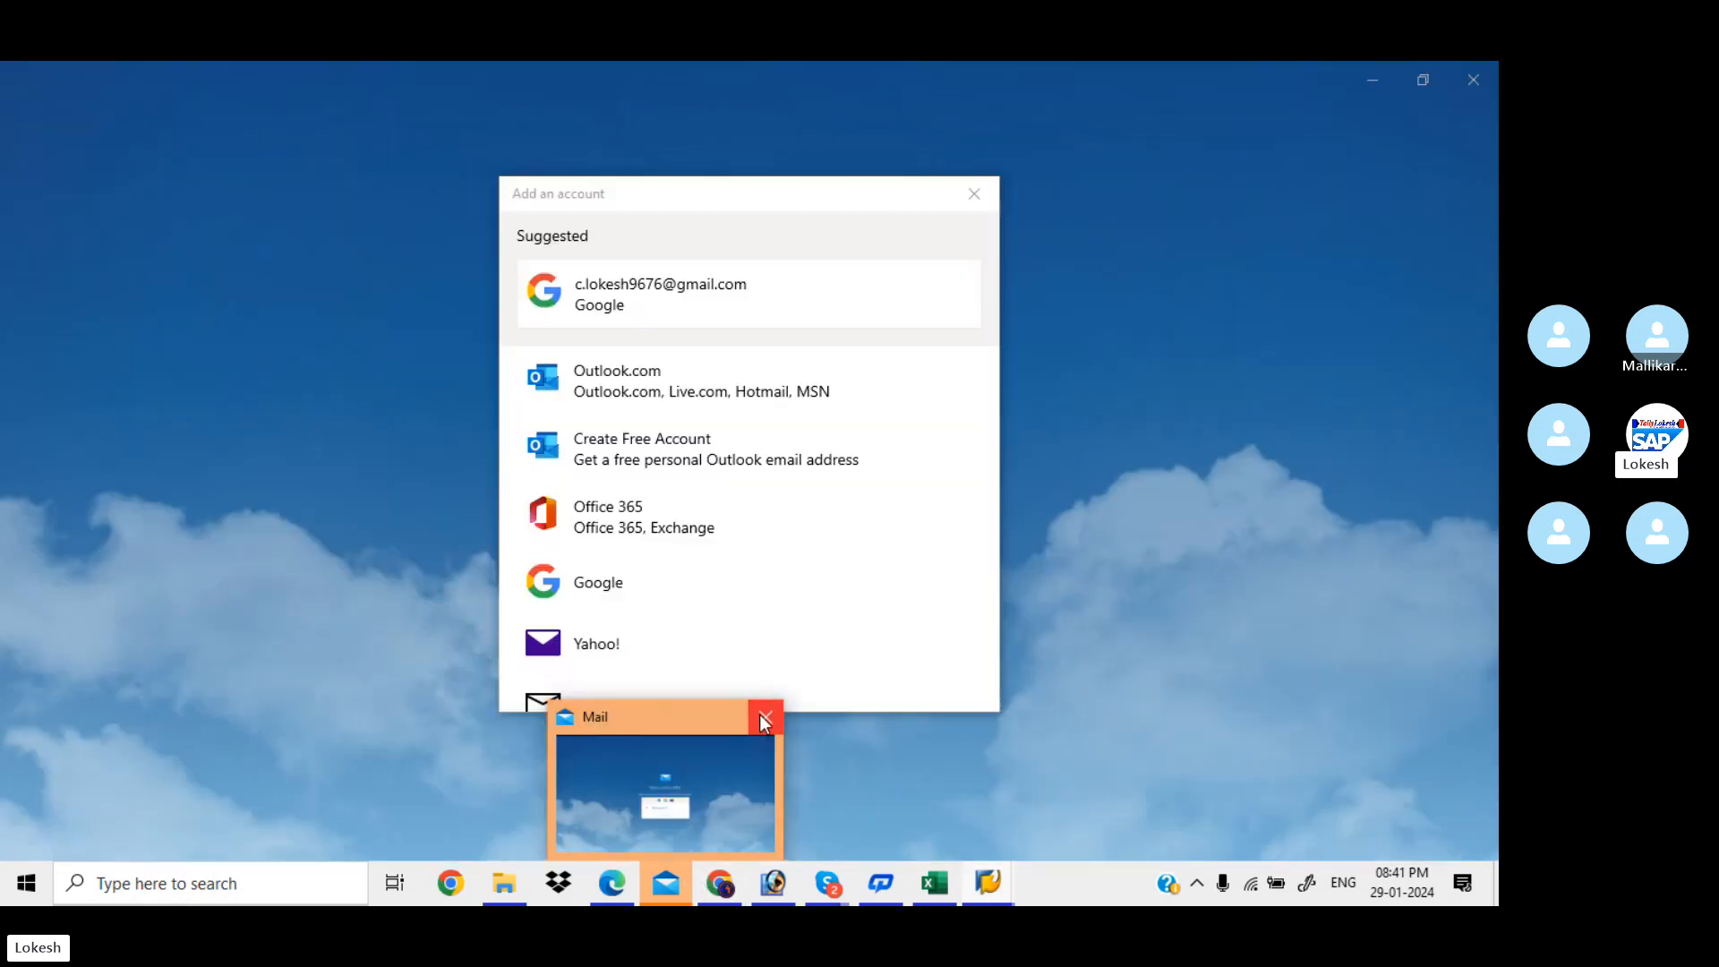
left_click(760, 715)
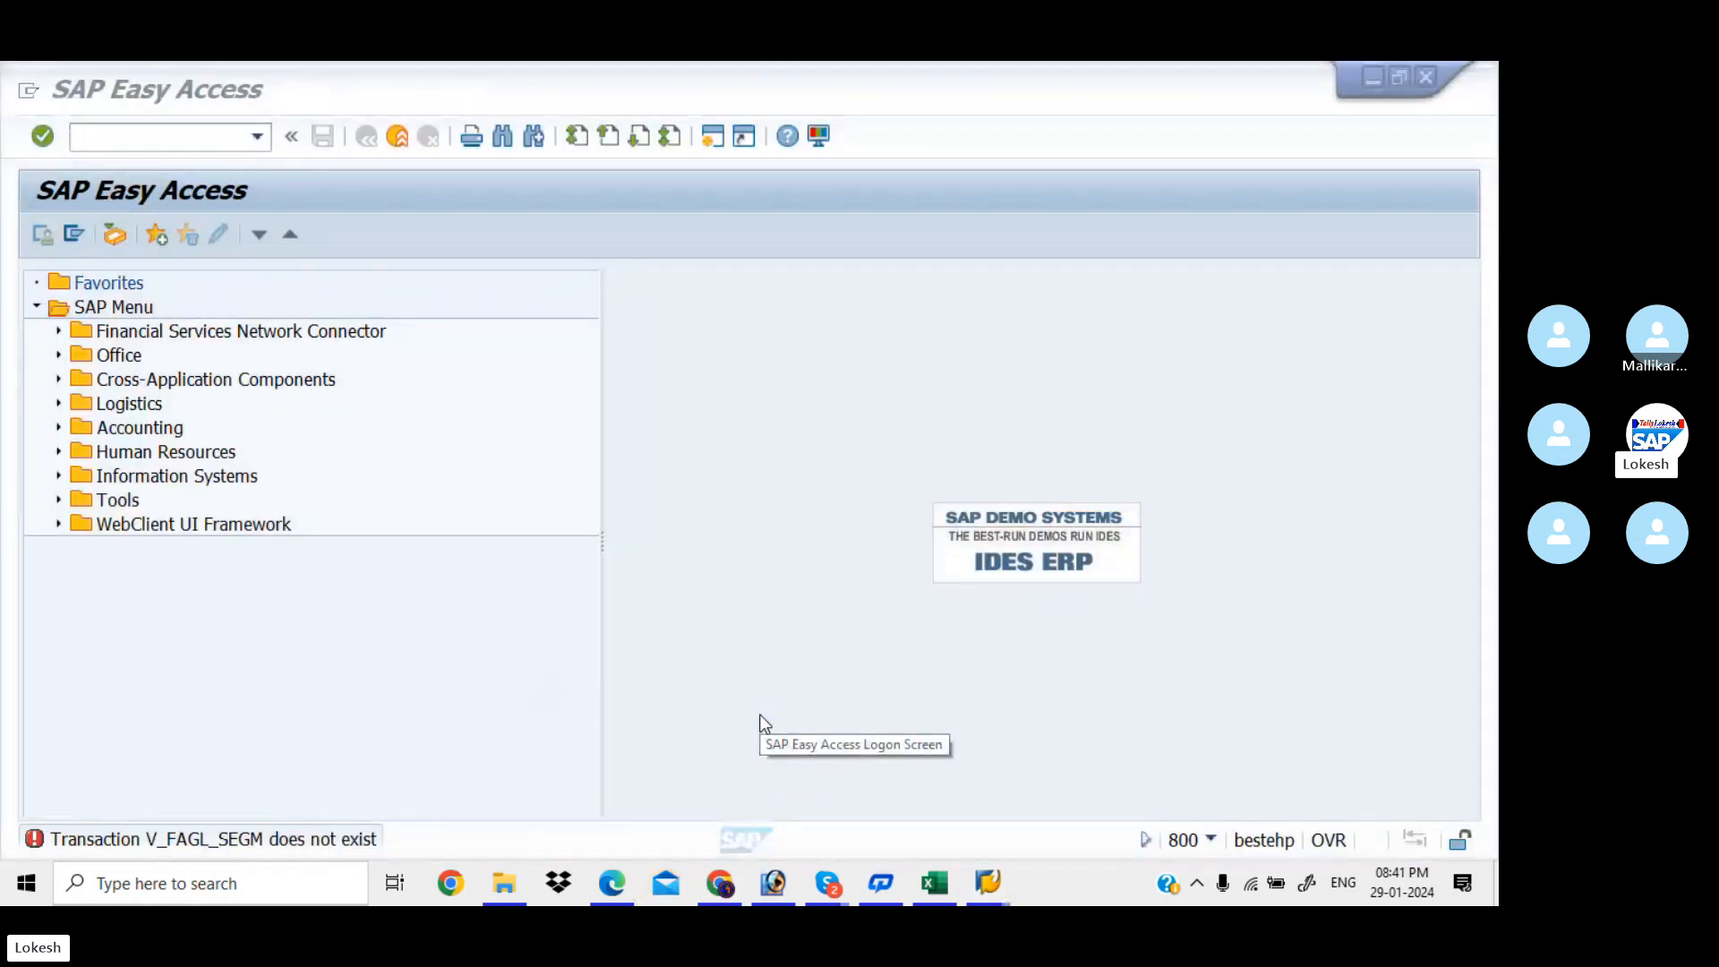
mouse_move(829, 883)
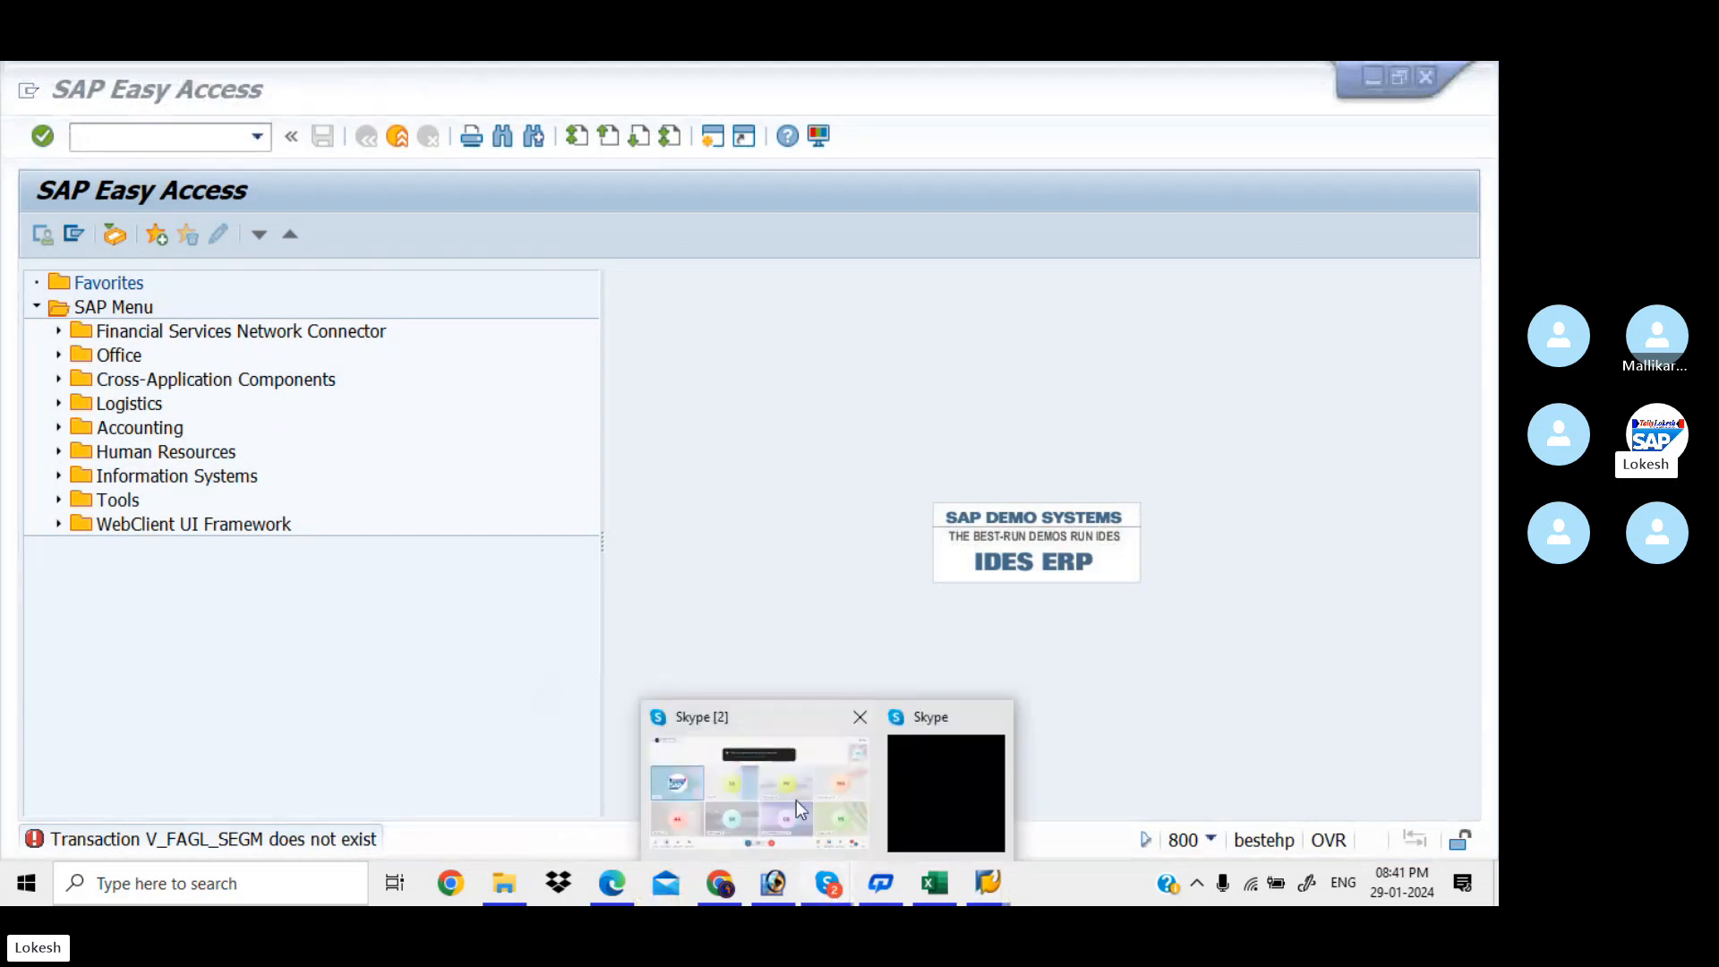
left_click(797, 802)
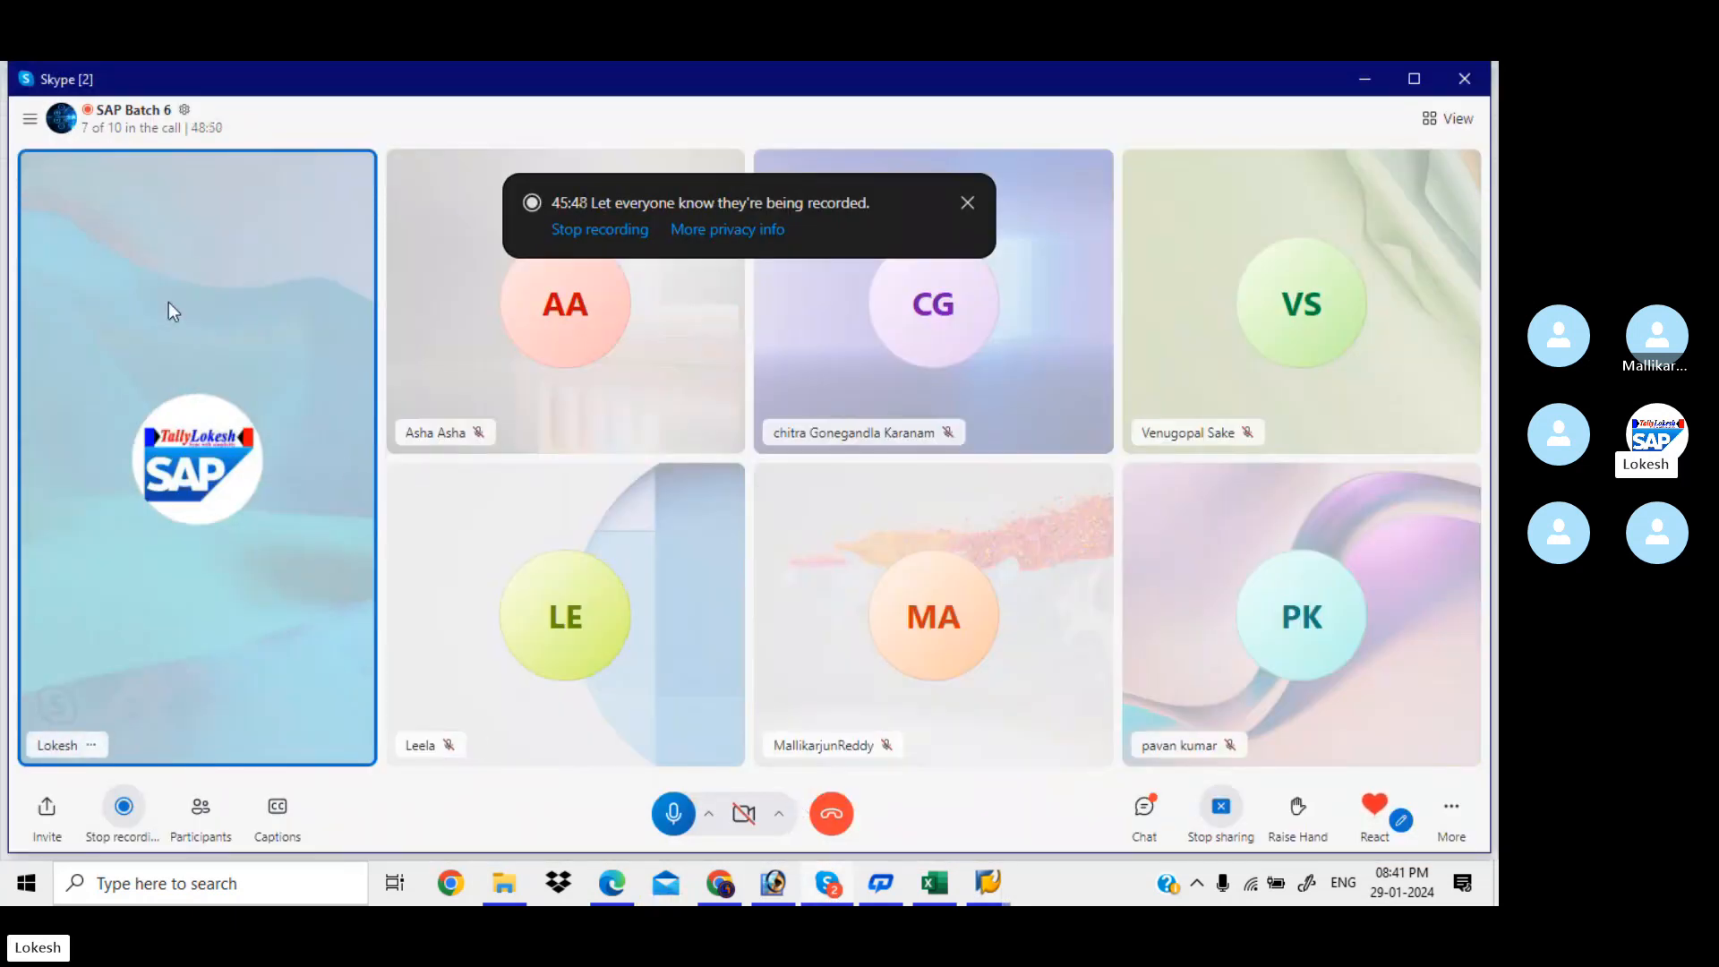